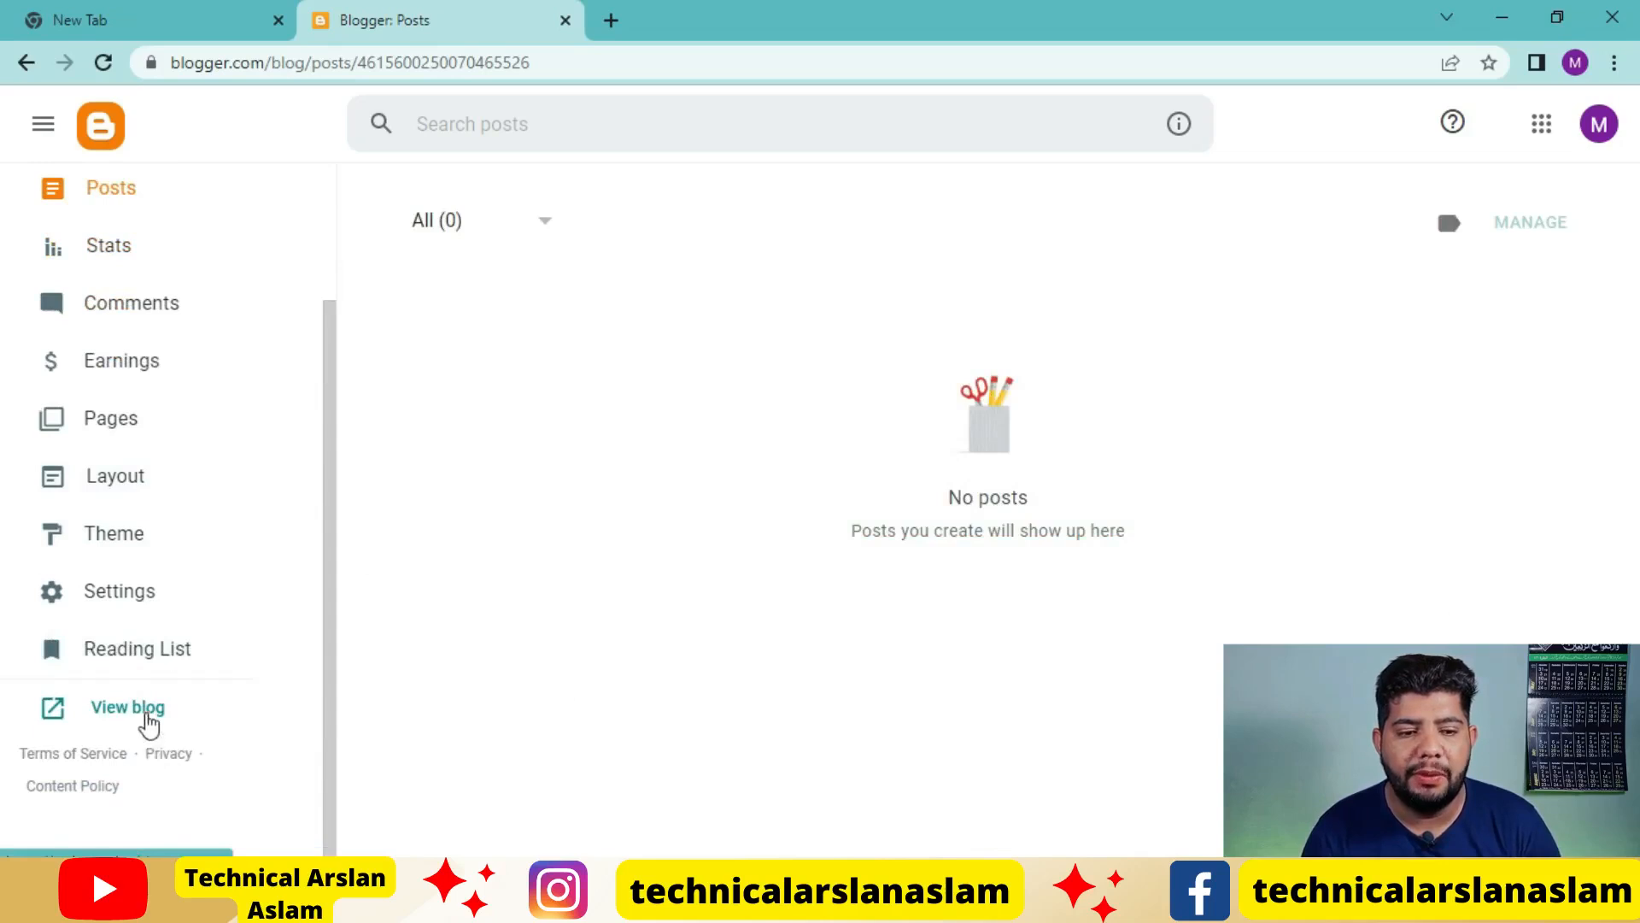
Open the live blog from the Blogger dashboard to check its current appearance
left_click(147, 709)
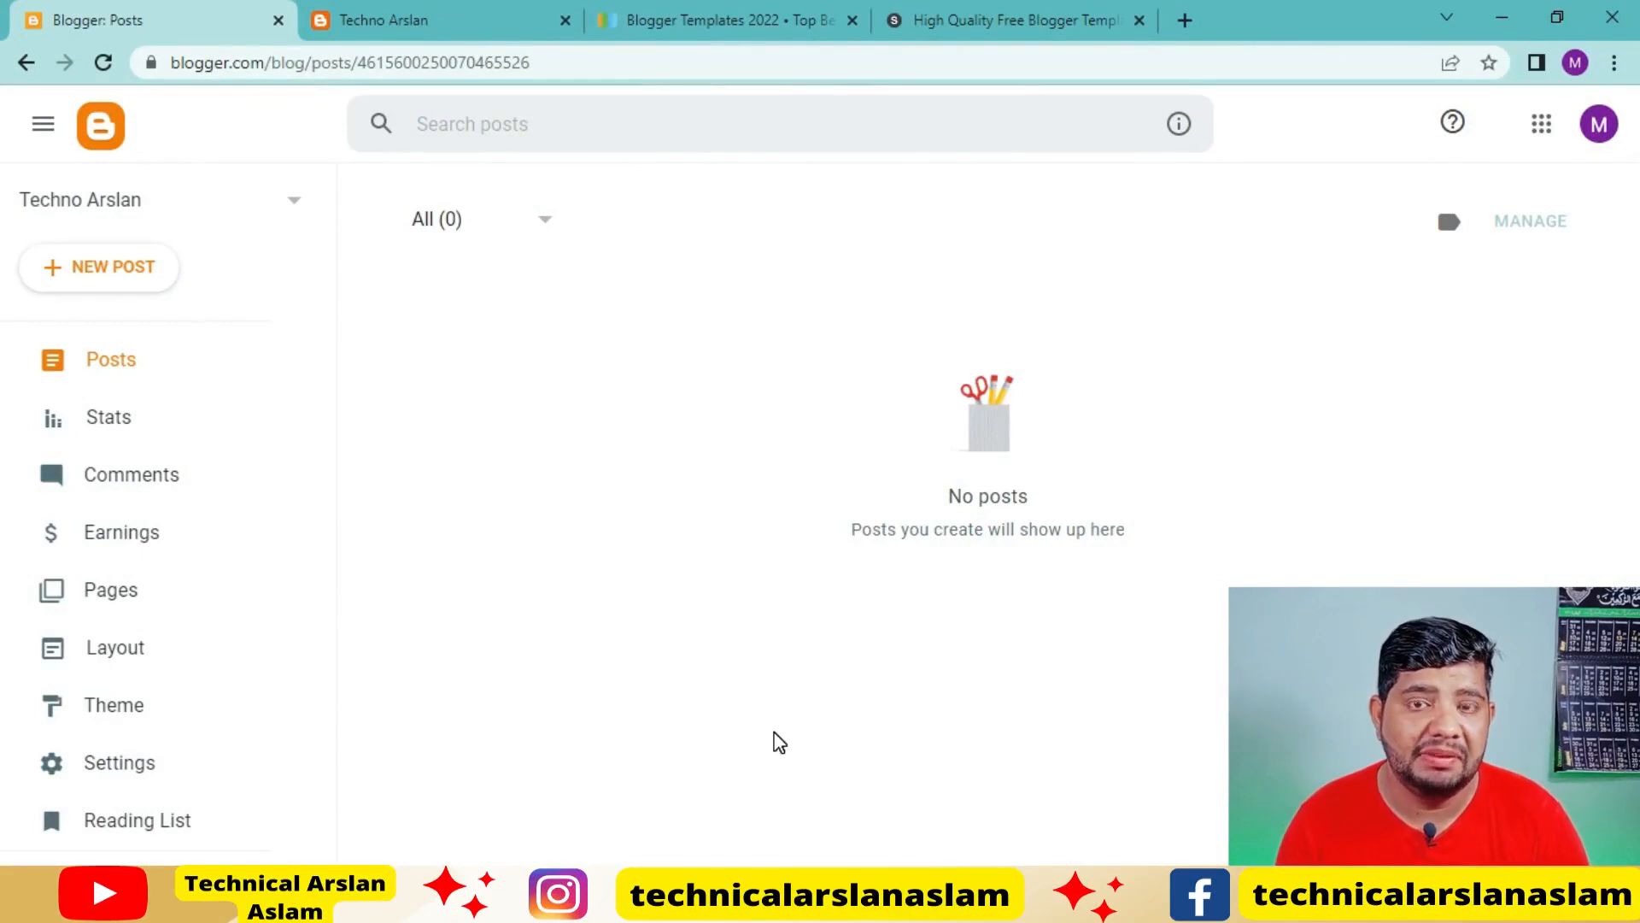
scroll(136, 557, "down", 2)
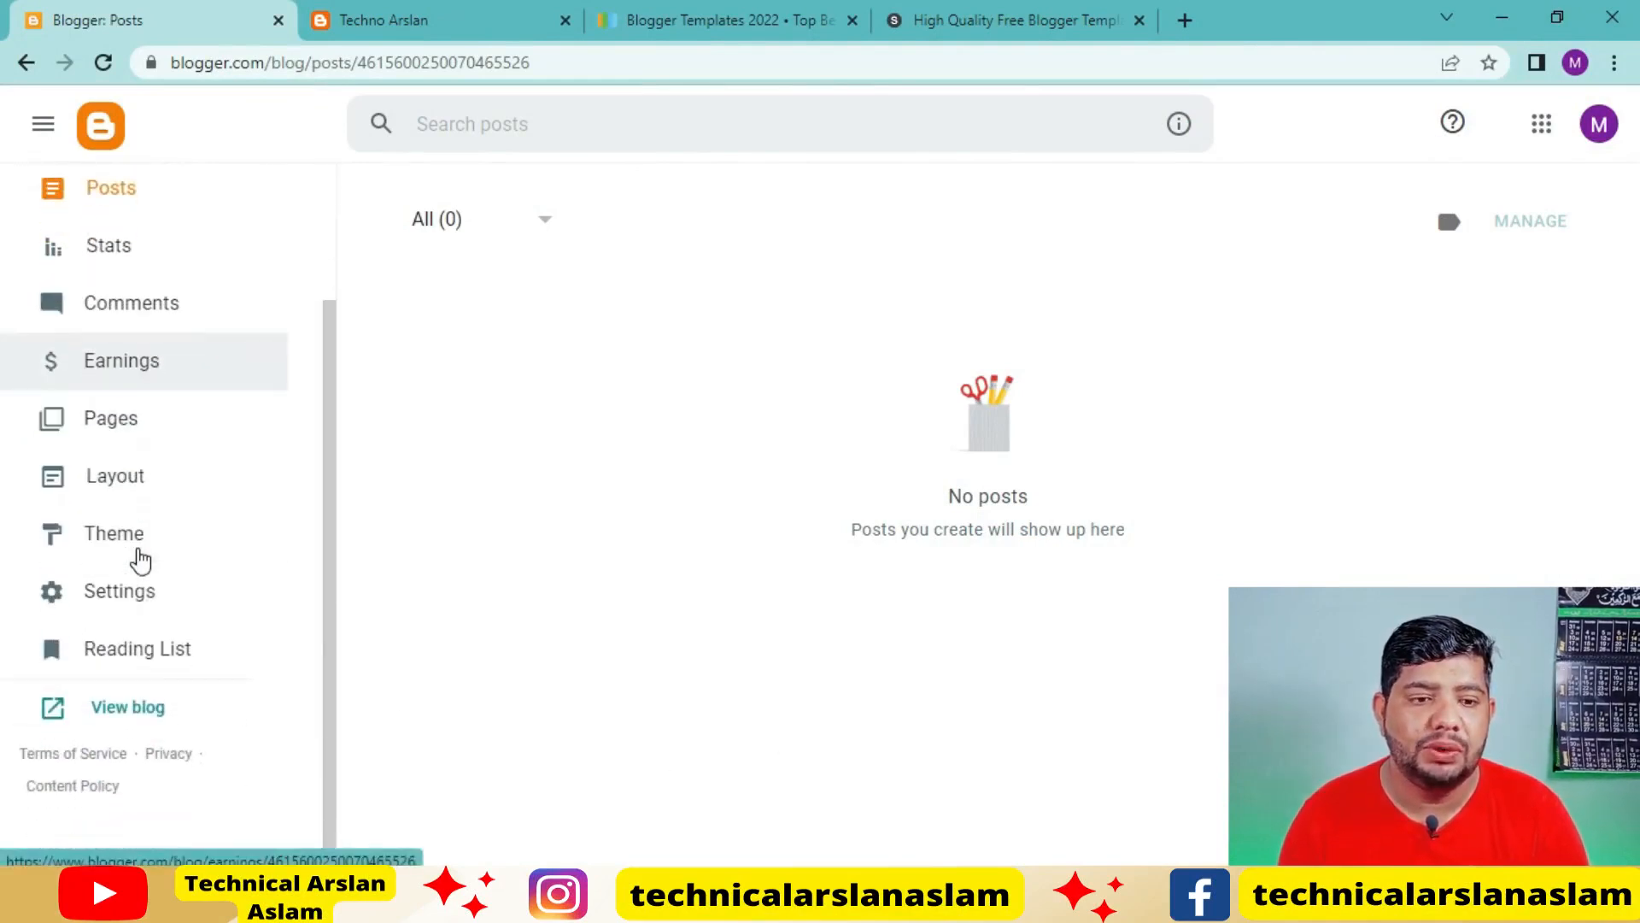
left_click(137, 705)
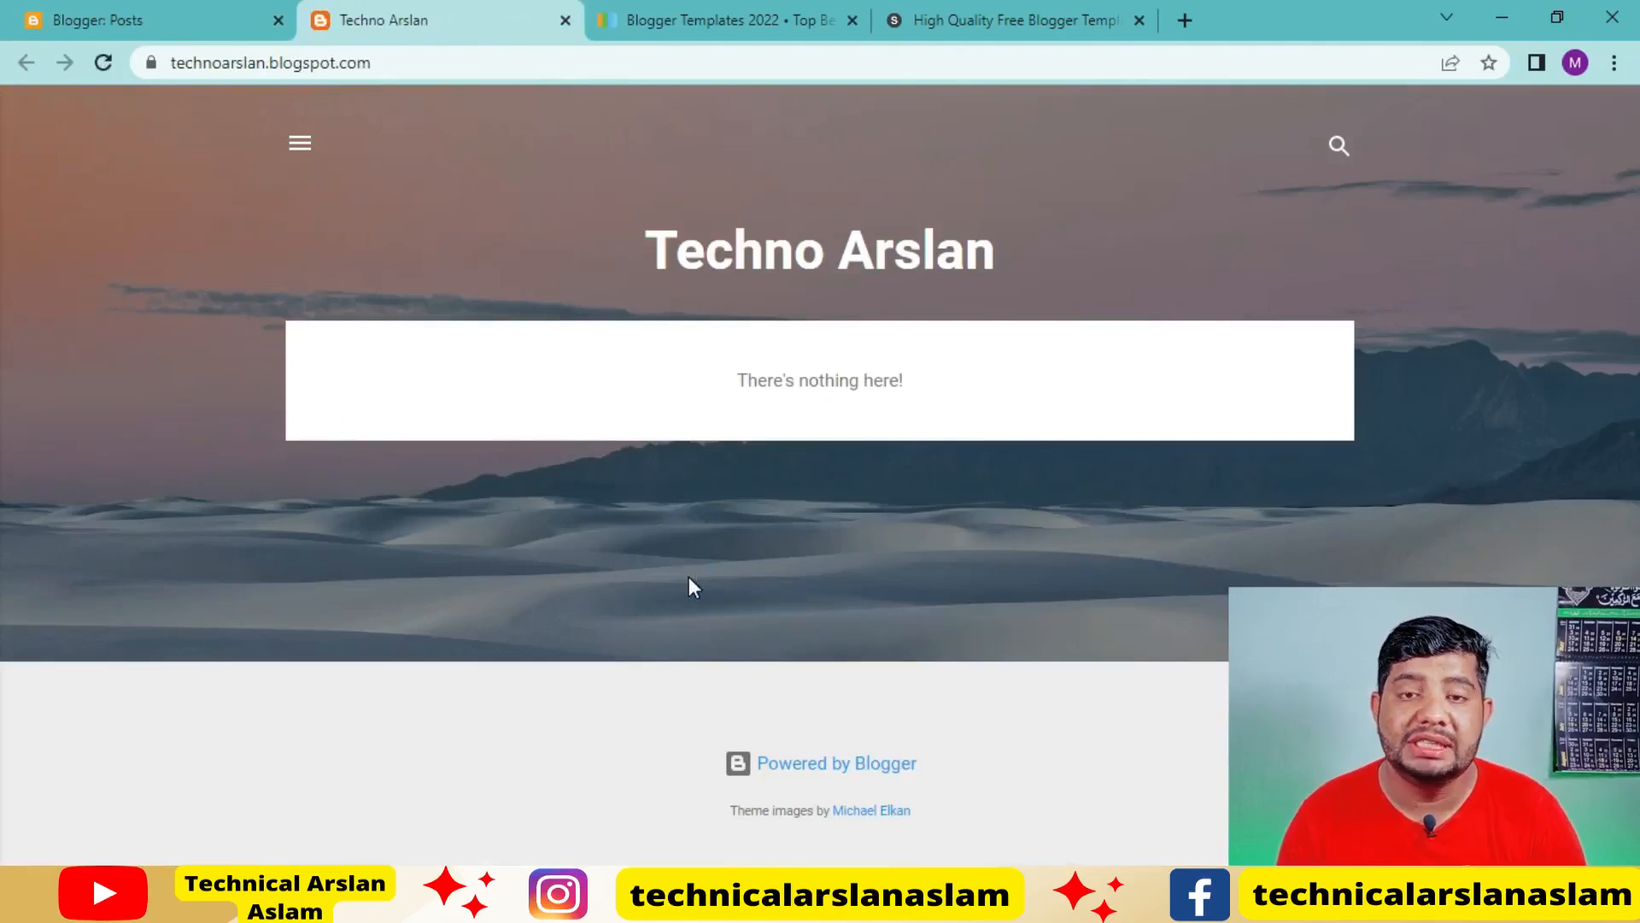
Open the blog's Theme settings in Blogger and look through the built-in theme gallery, including Contempo and Soho
left_click(163, 20)
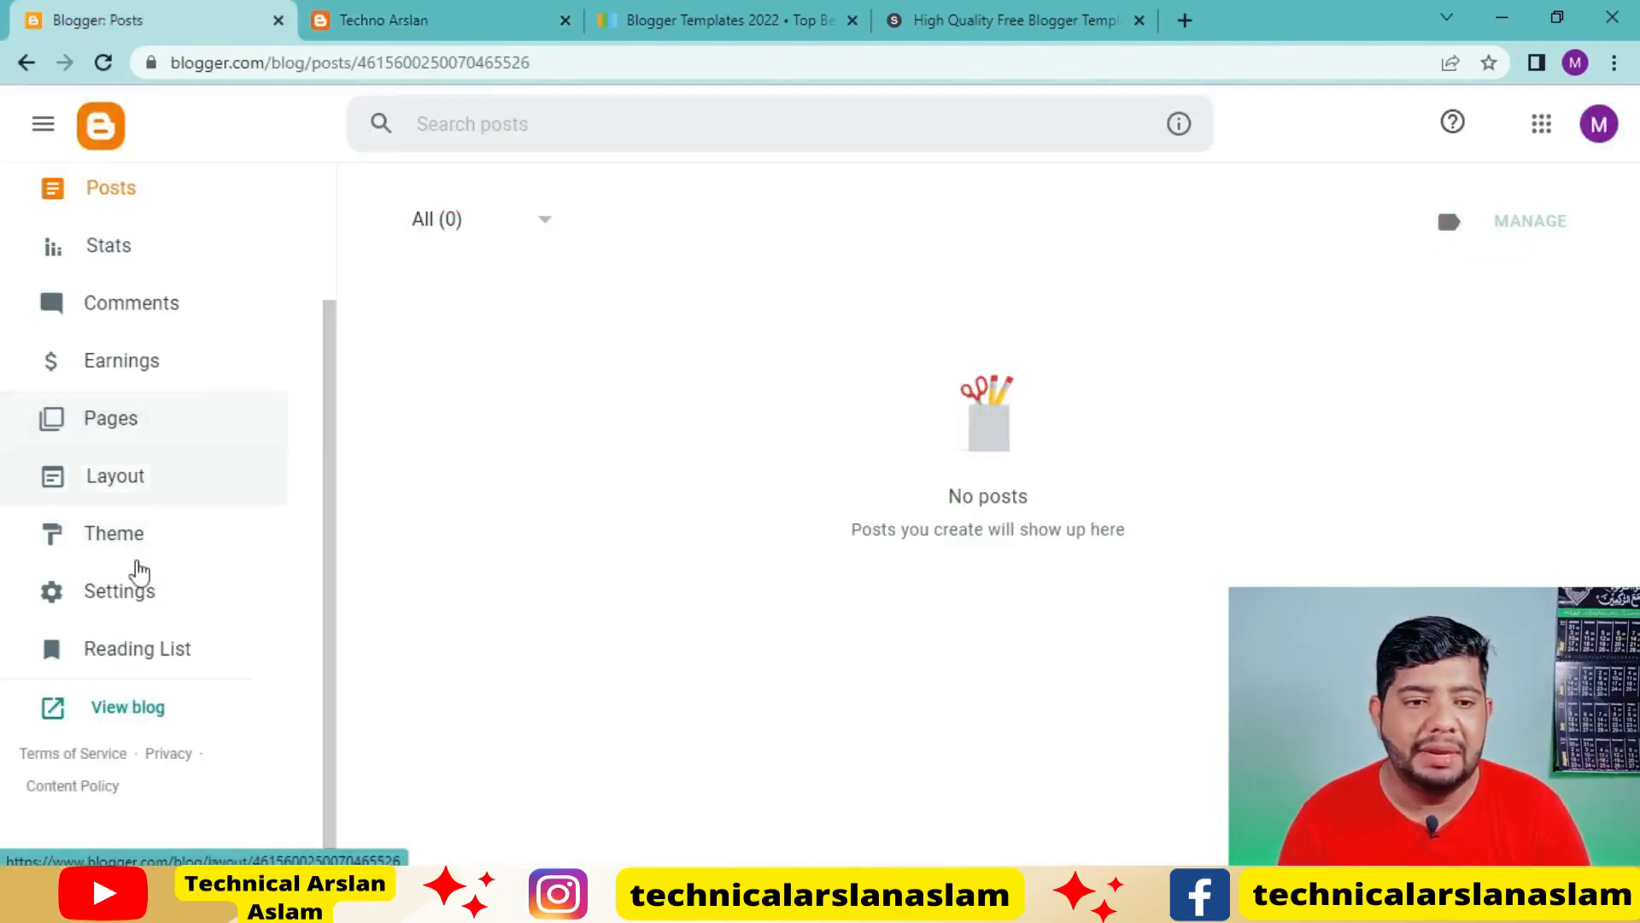
left_click(145, 551)
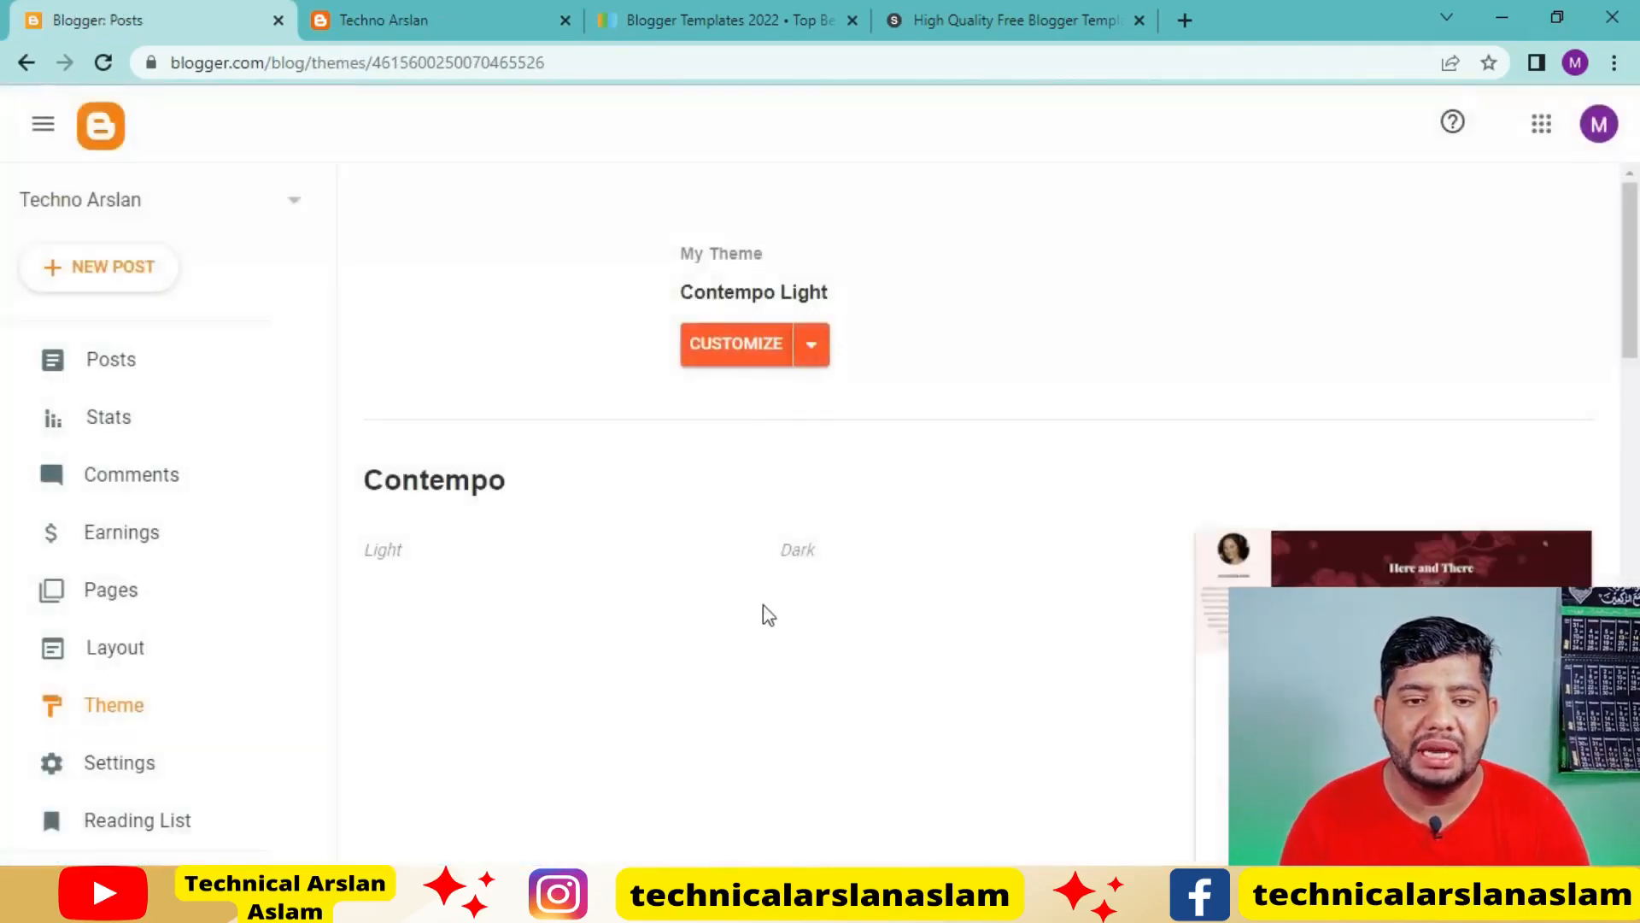
scroll(775, 615, "down", 6)
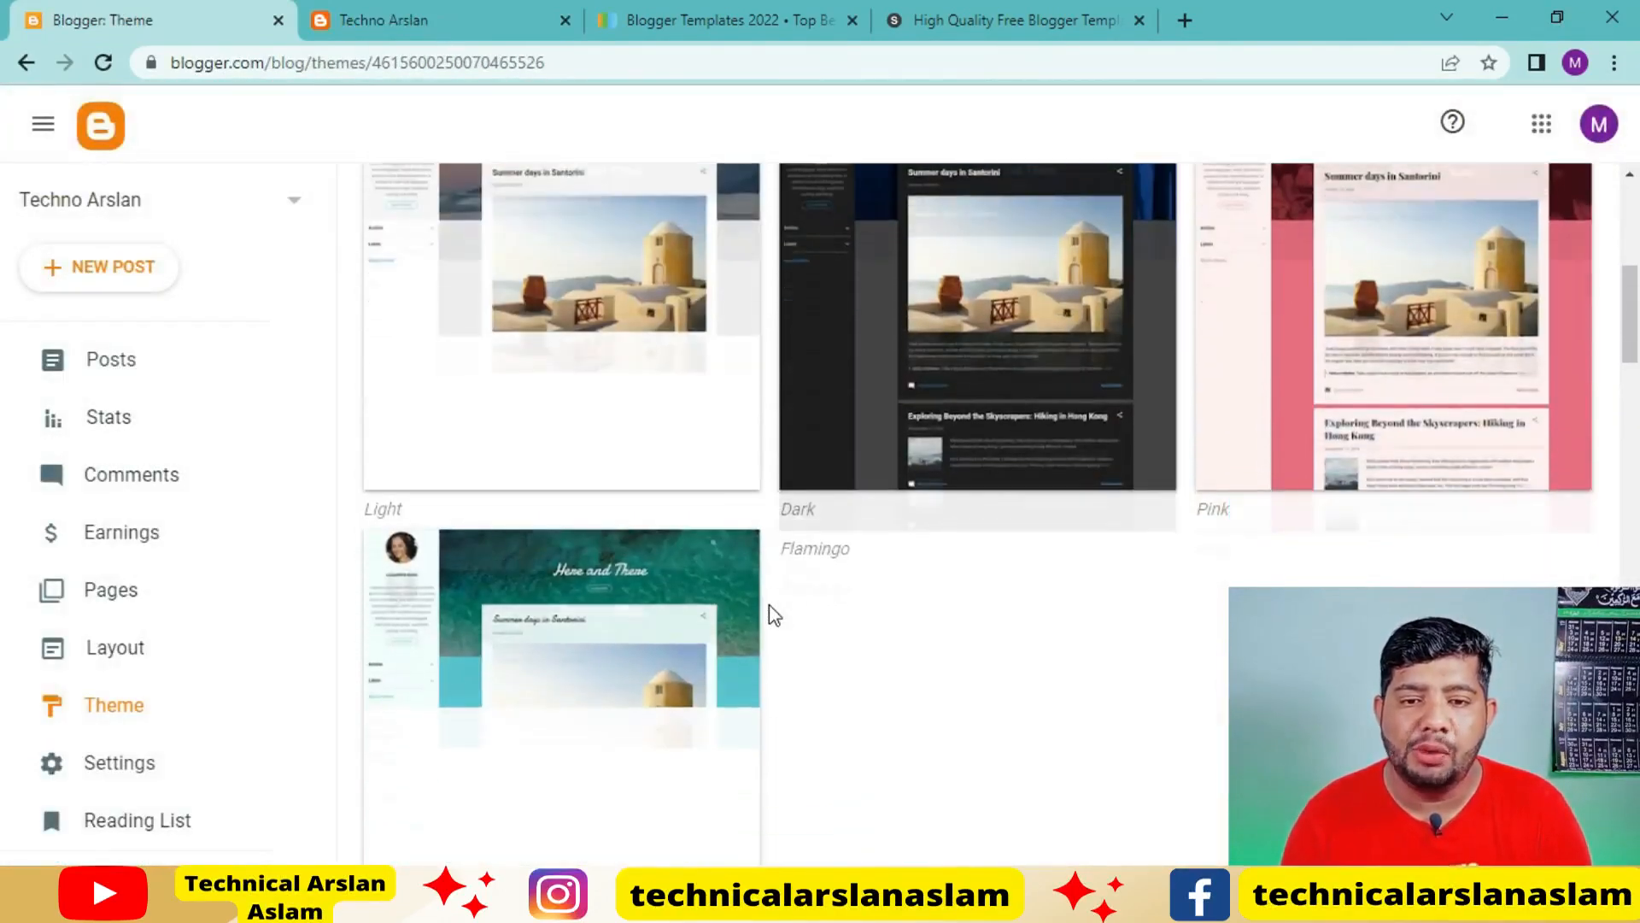
scroll(775, 615, "down", 3)
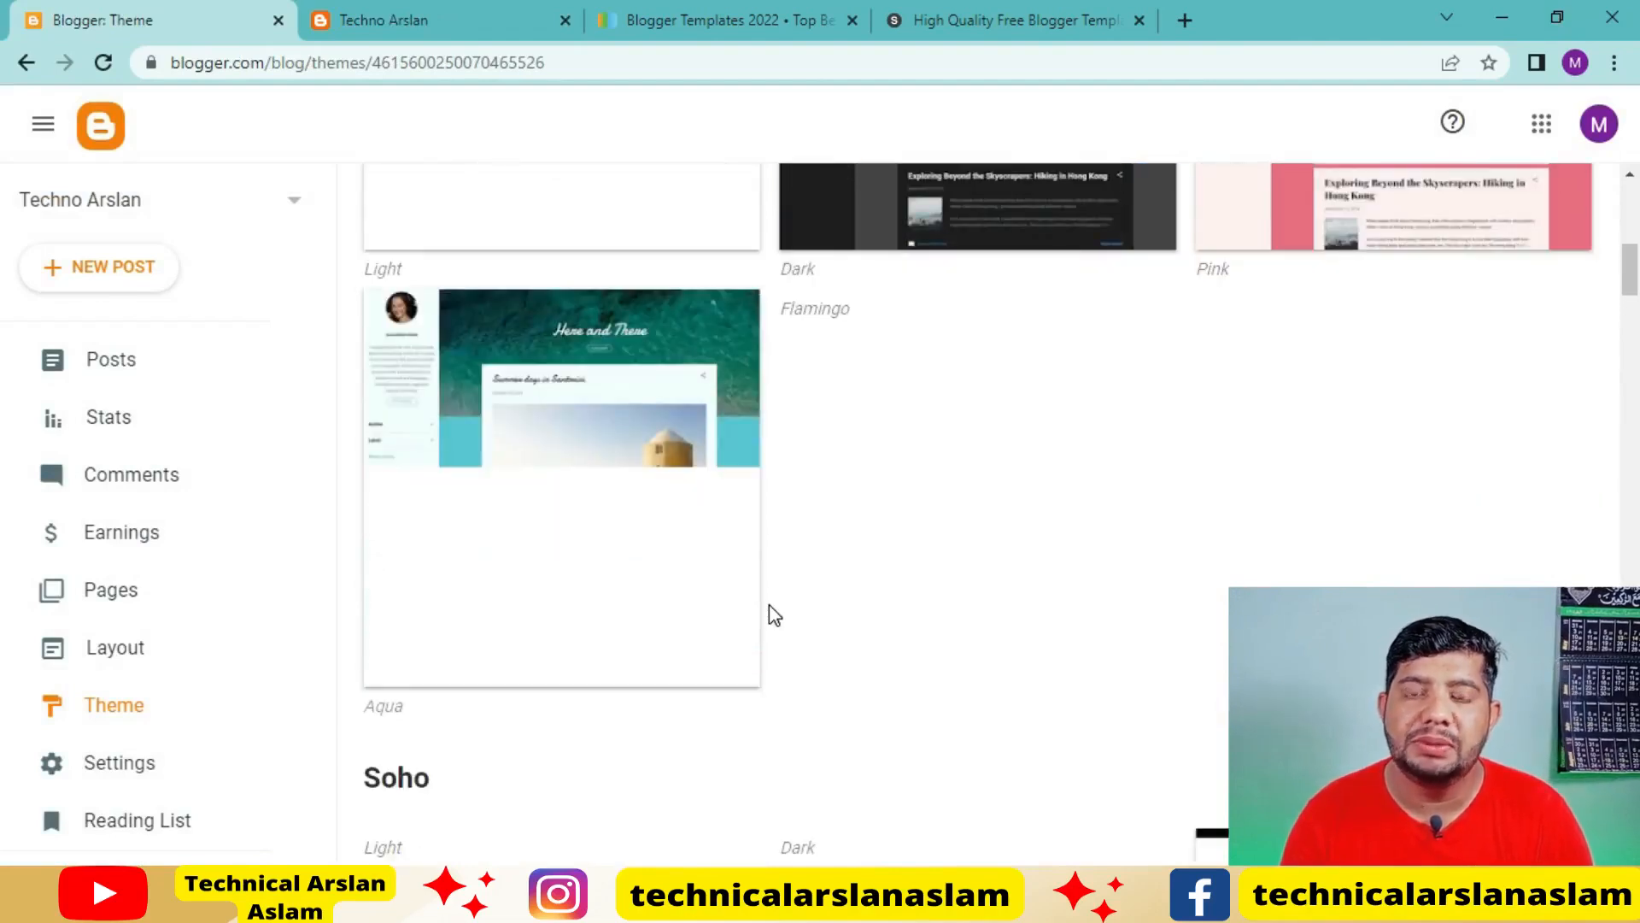
scroll(775, 615, "down", 1)
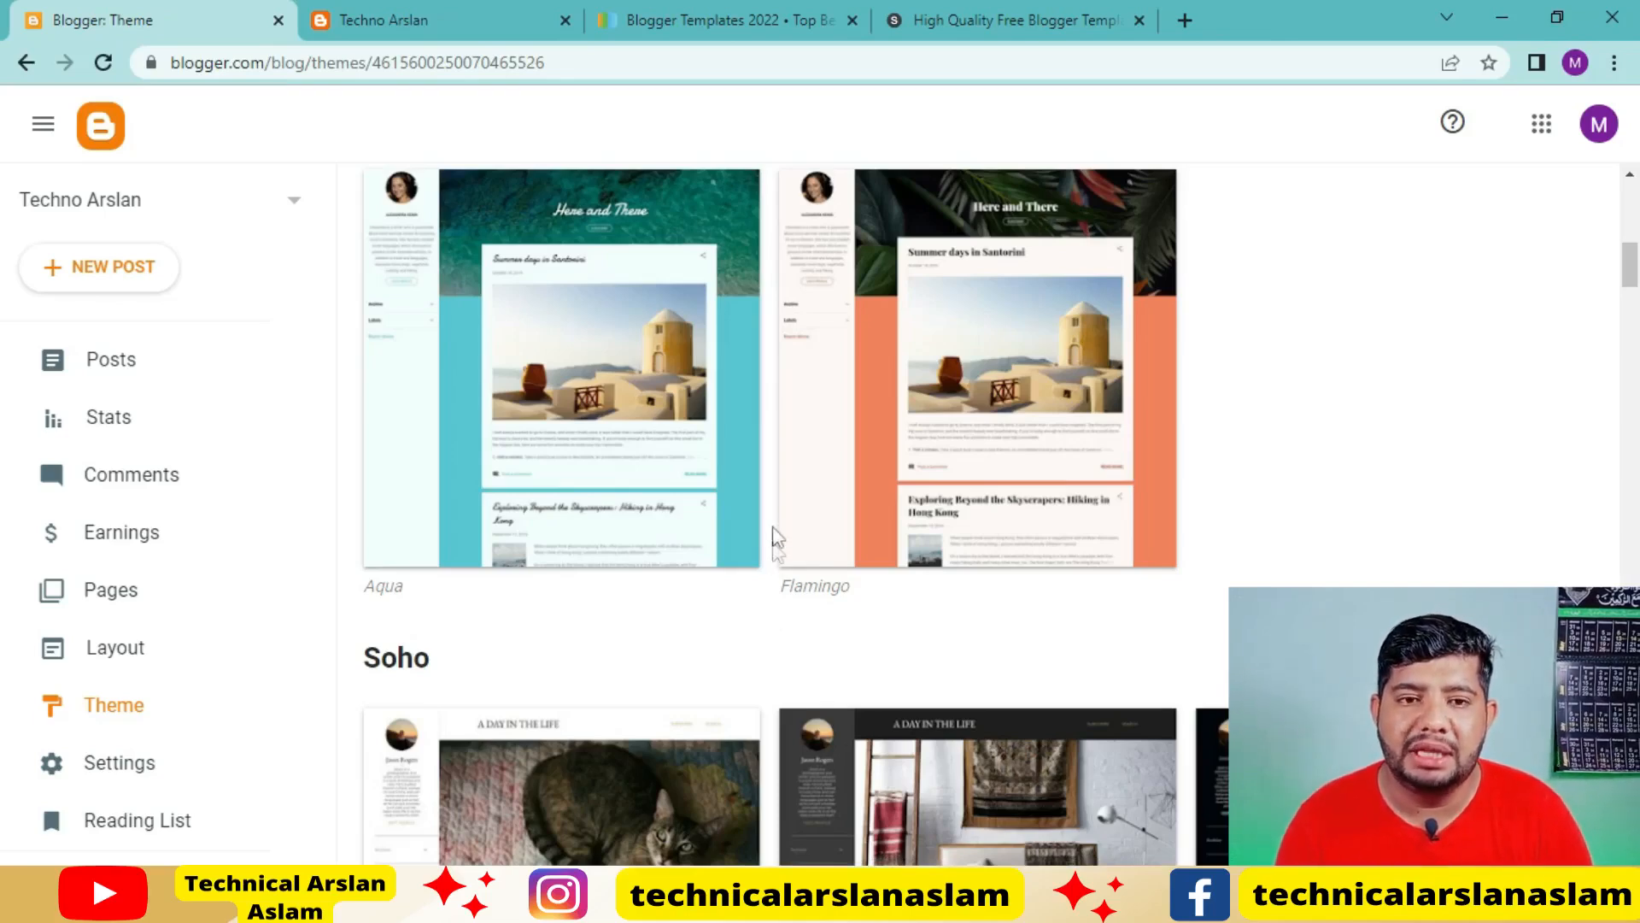
Look at the live blog again, and view the Gooyaabi Templates and Sora Templates home pages
left_click(402, 19)
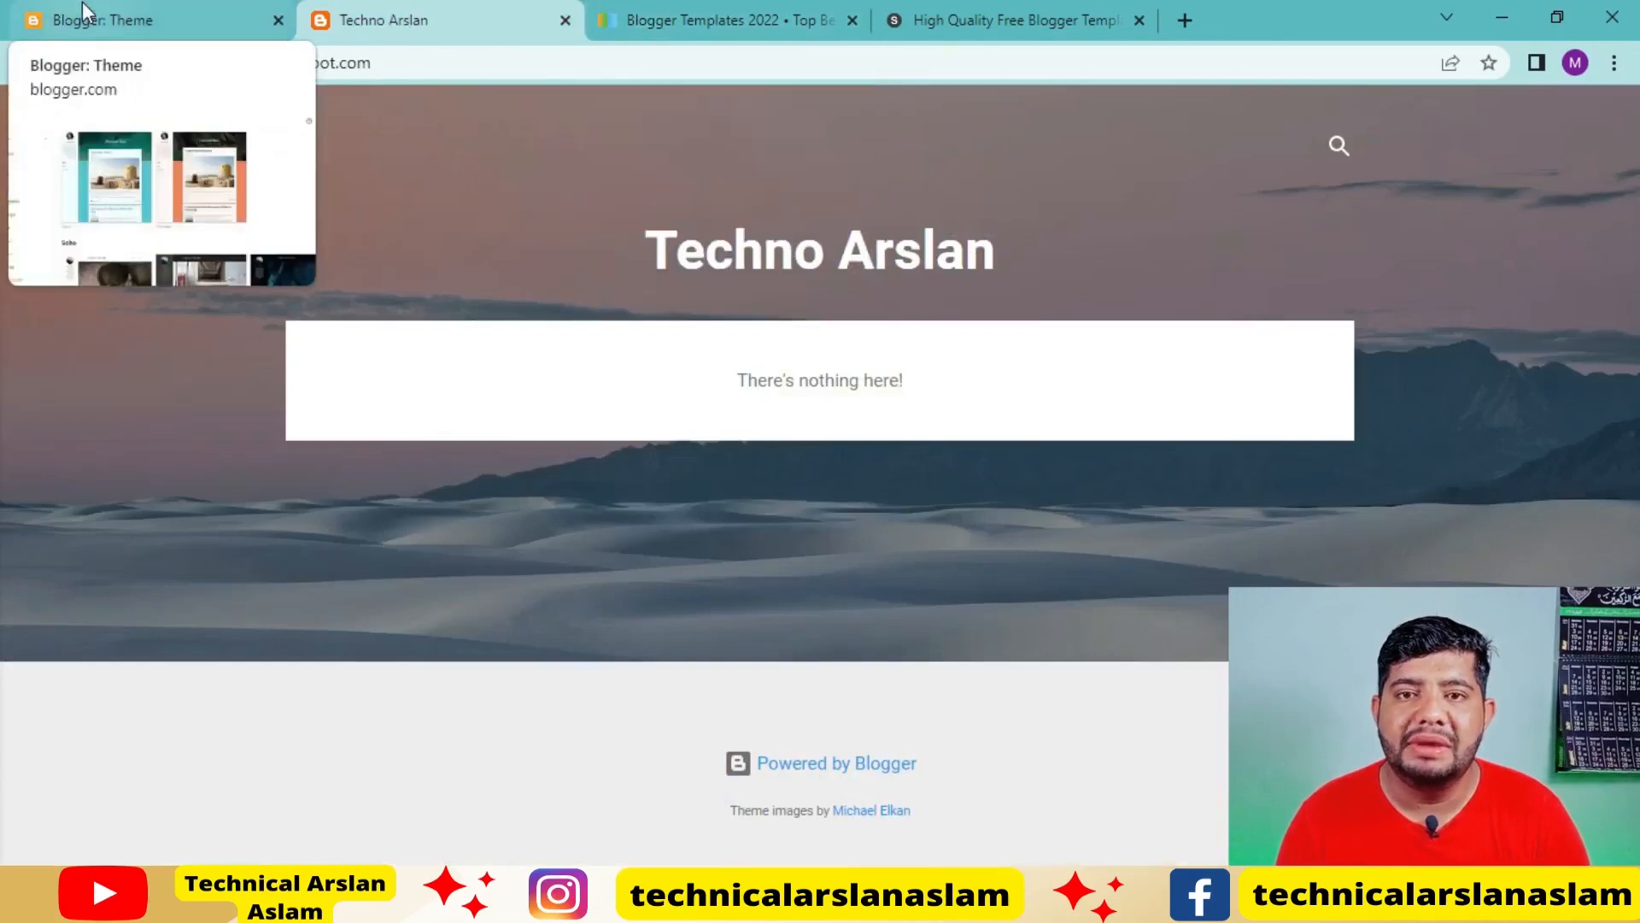
left_click(787, 12)
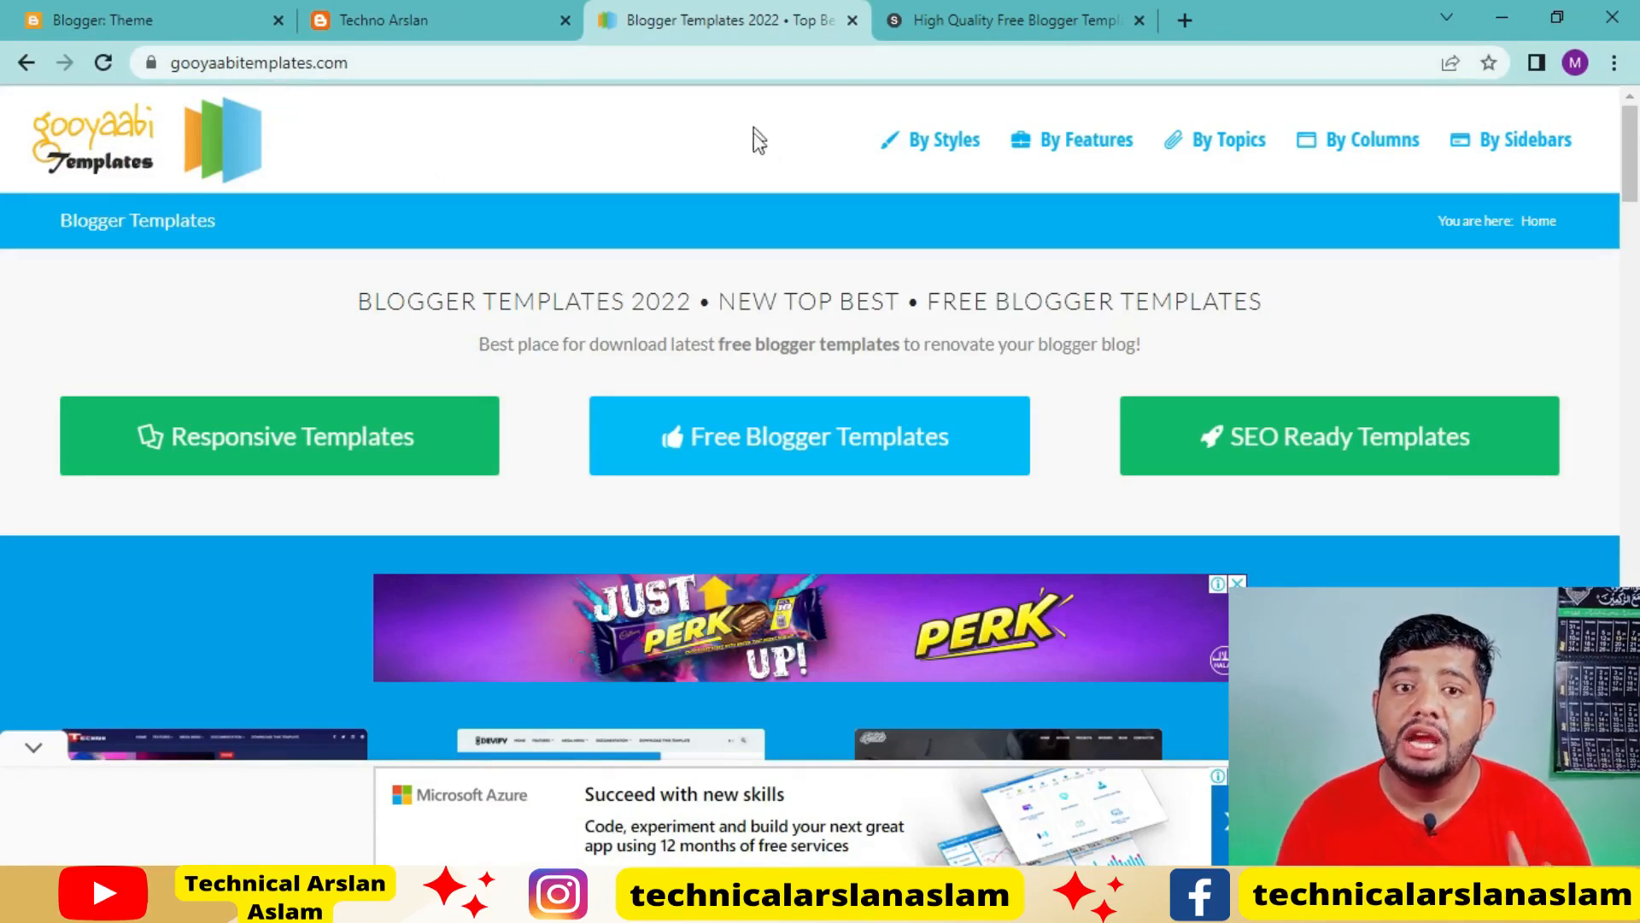
left_click(1005, 12)
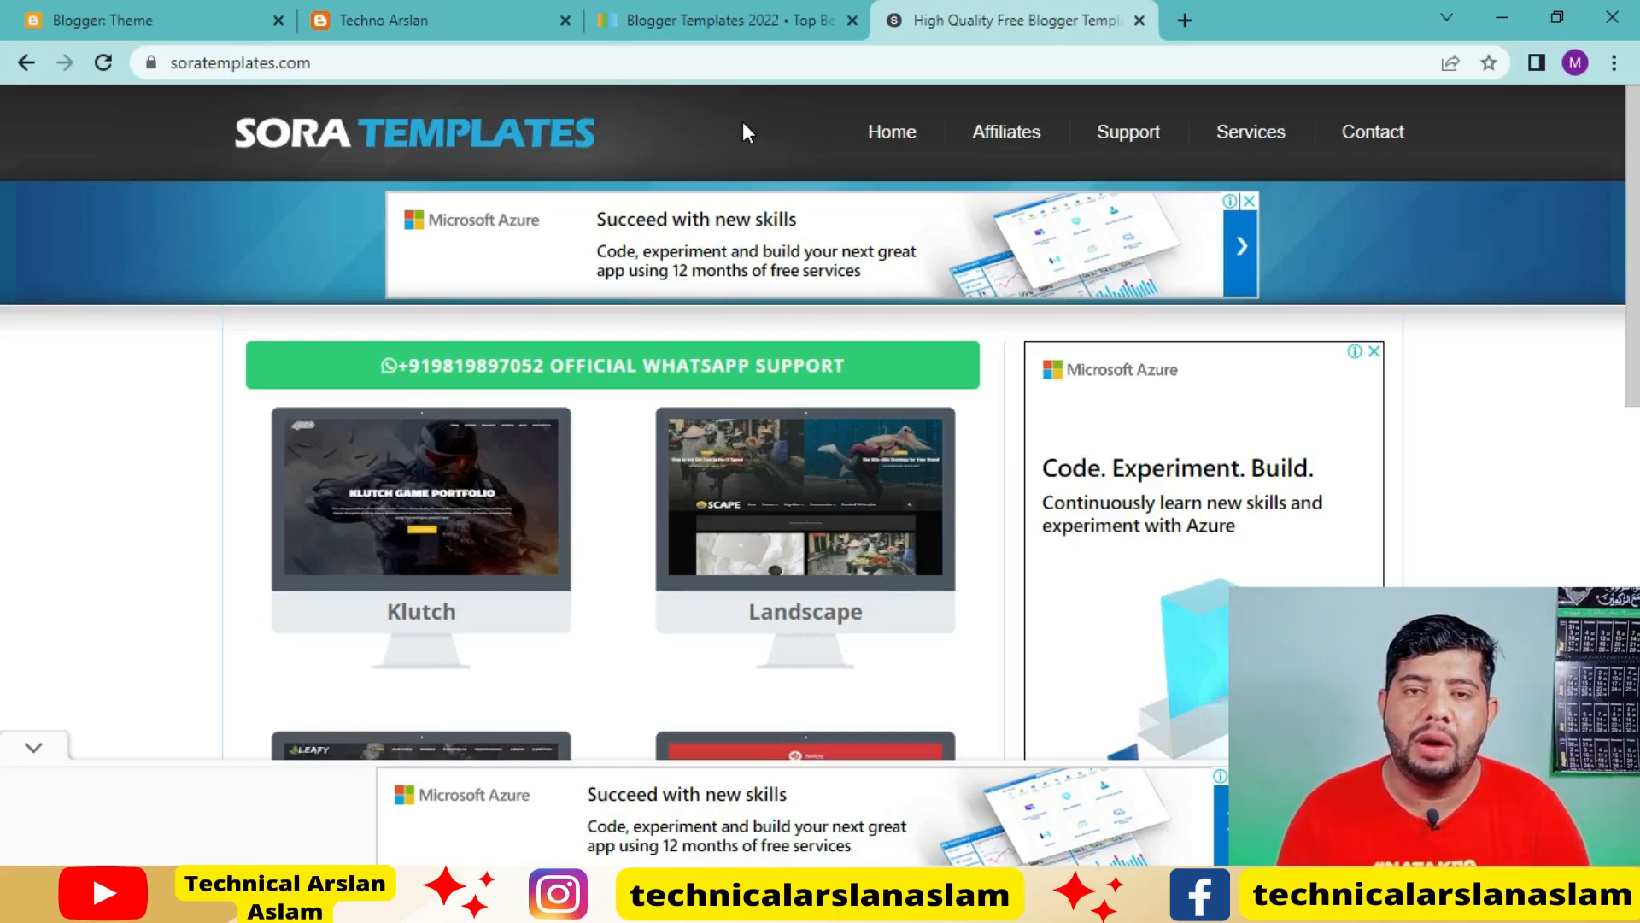
Browse the template gallery on Gooyaabi Templates and open the Nuri template's page, dismissing the advertisement
left_click(734, 20)
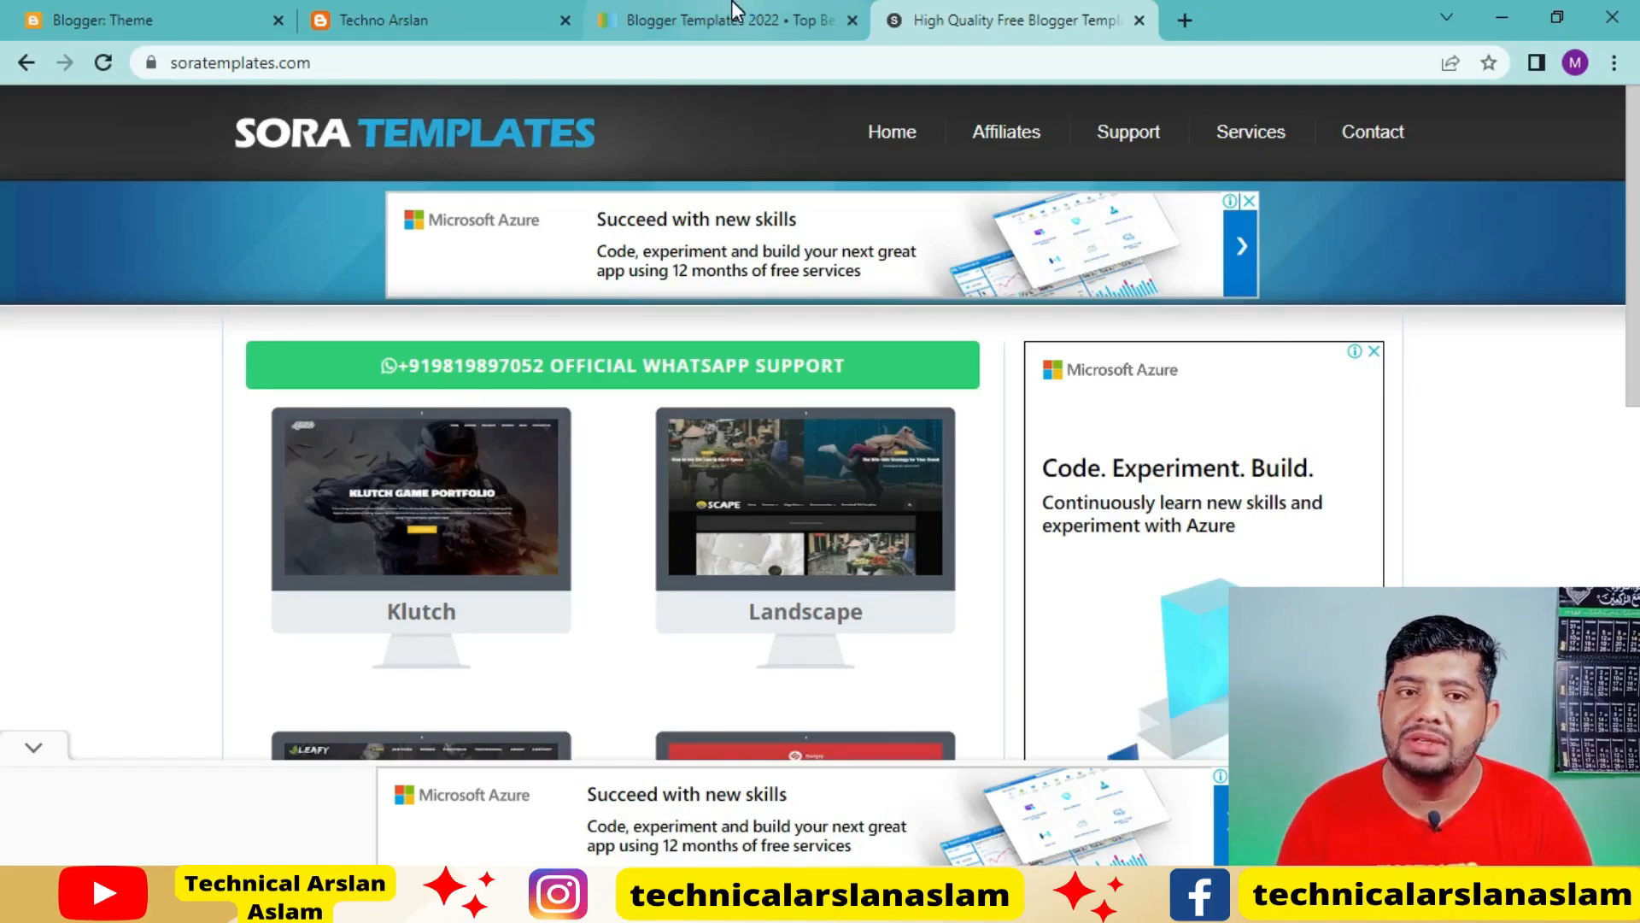
left_click(735, 17)
scroll(929, 167, "down", 8)
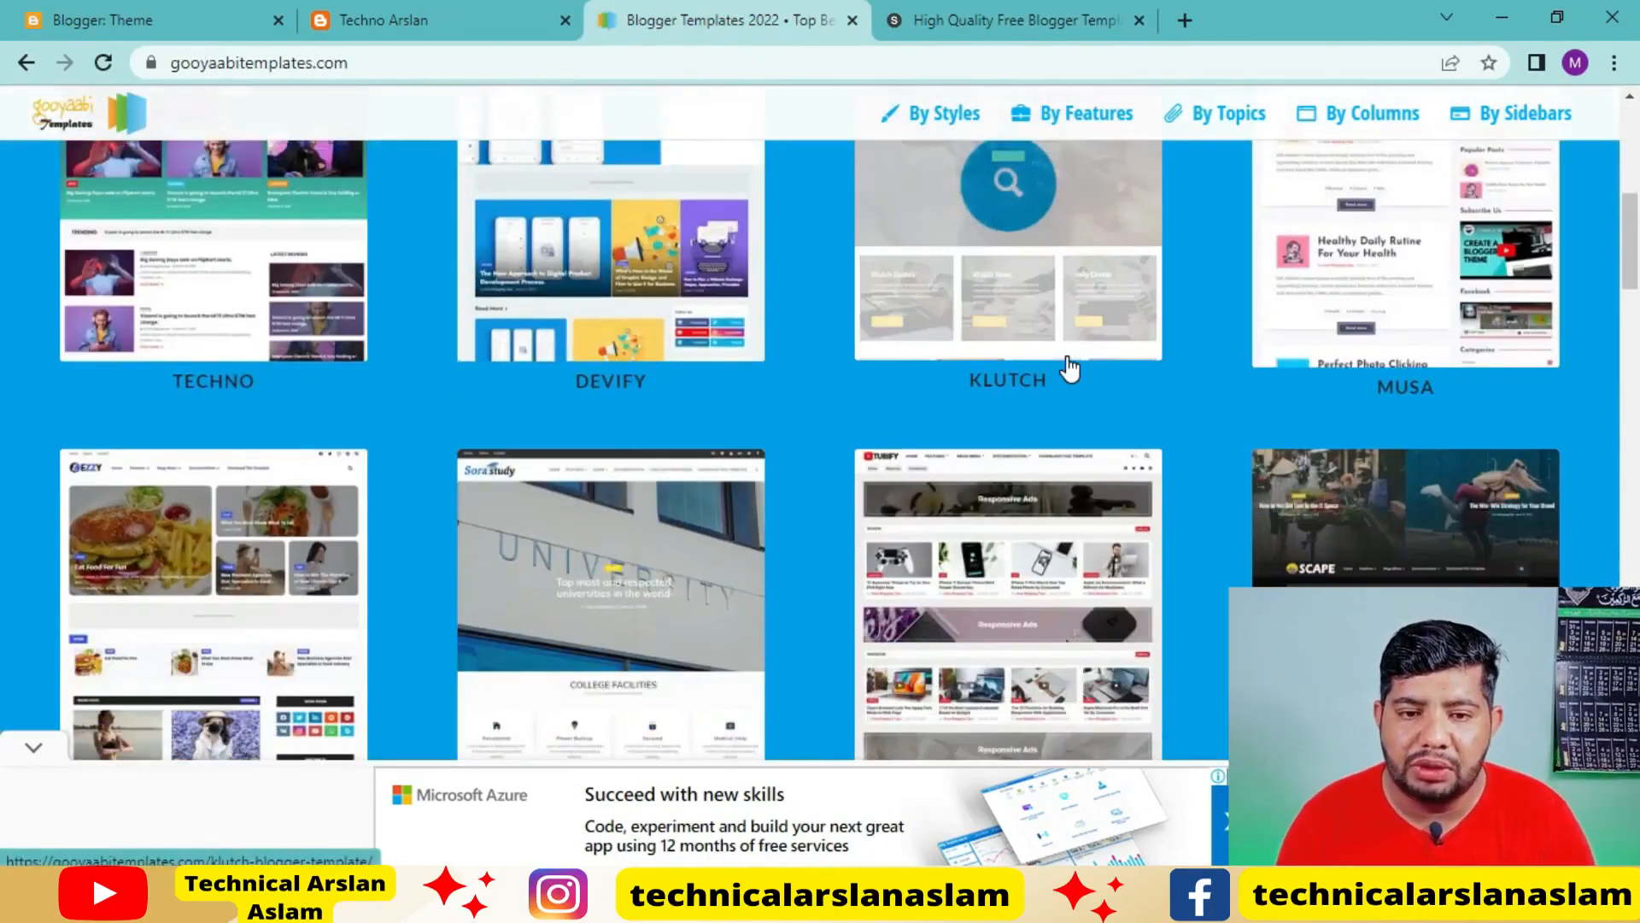
scroll(1071, 369, "up", 5)
scroll(1070, 369, "down", 5)
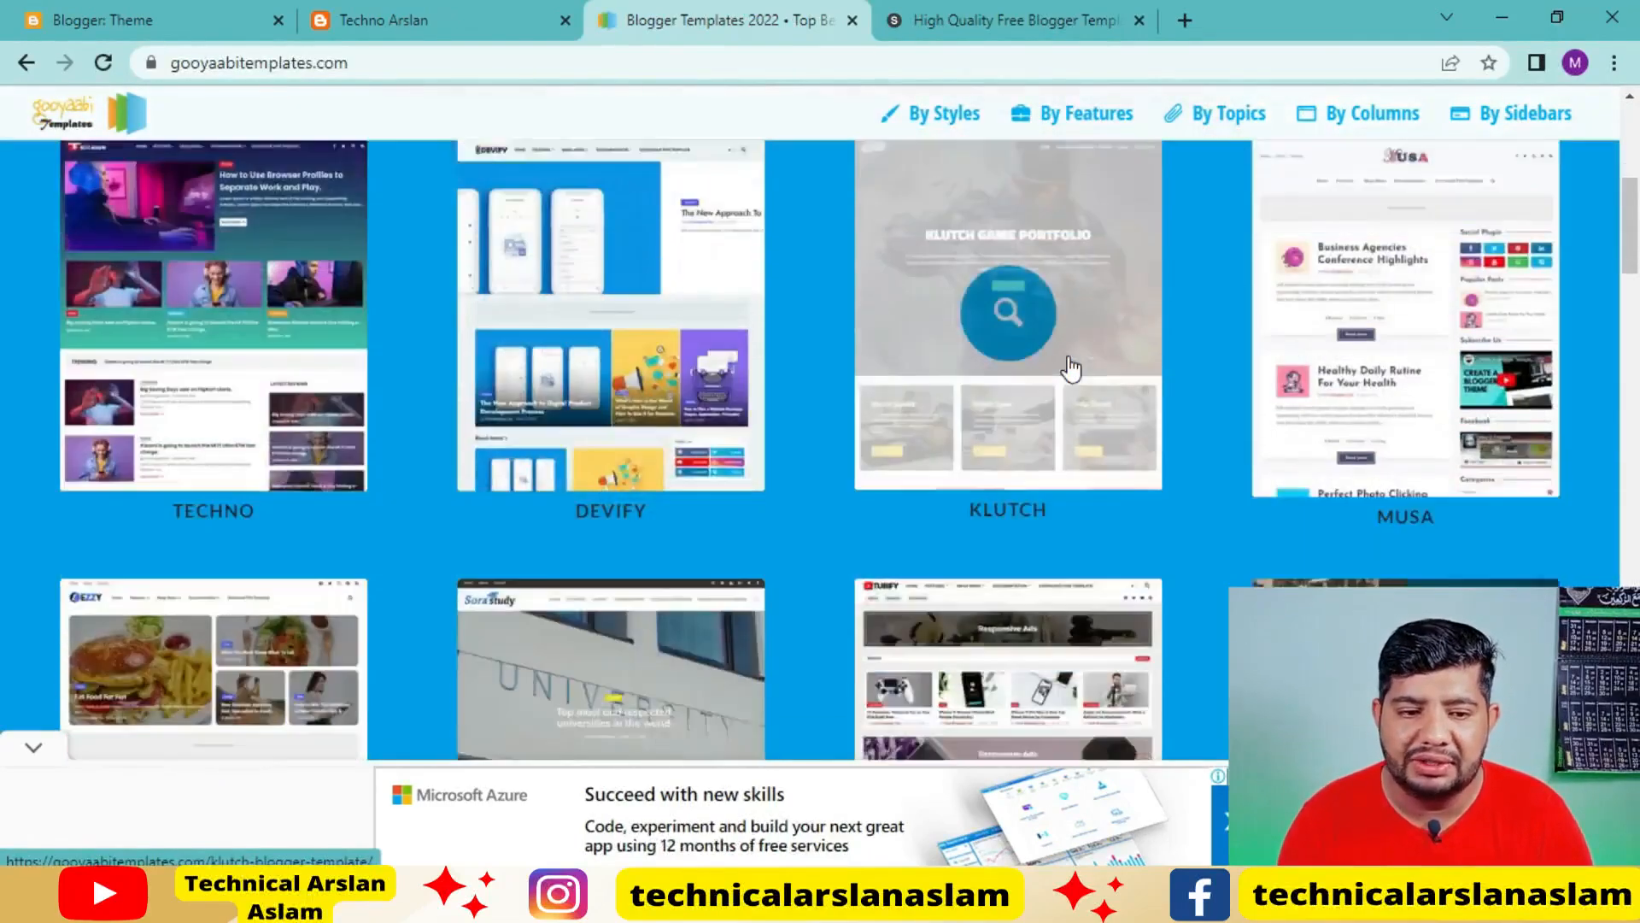
scroll(1070, 367, "down", 10)
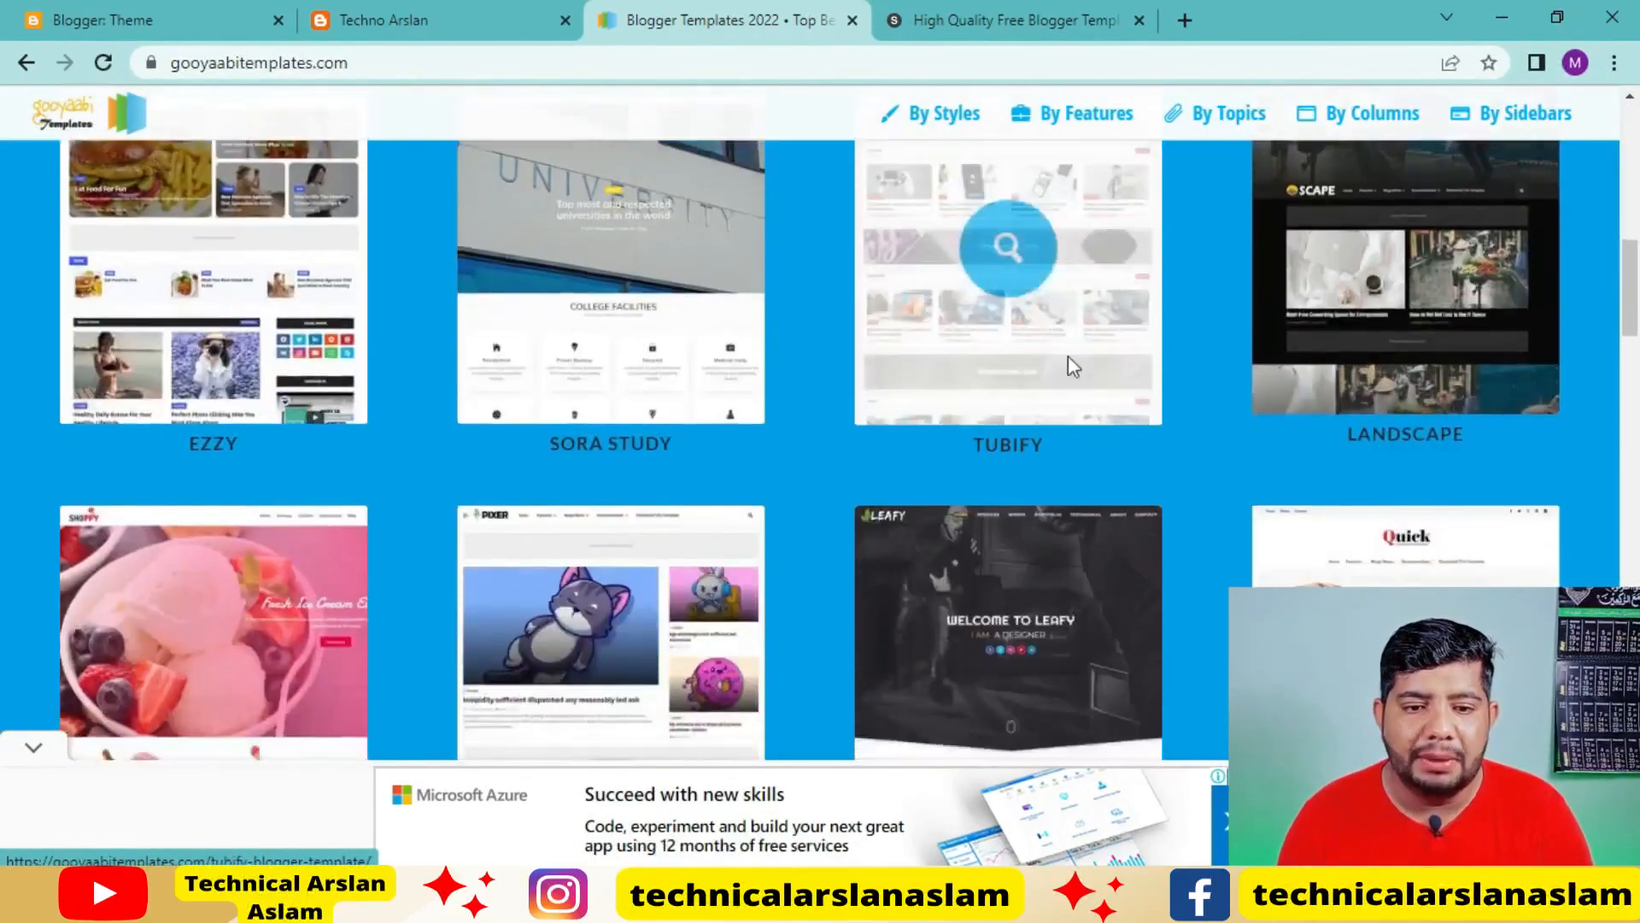
scroll(1073, 367, "down", 2)
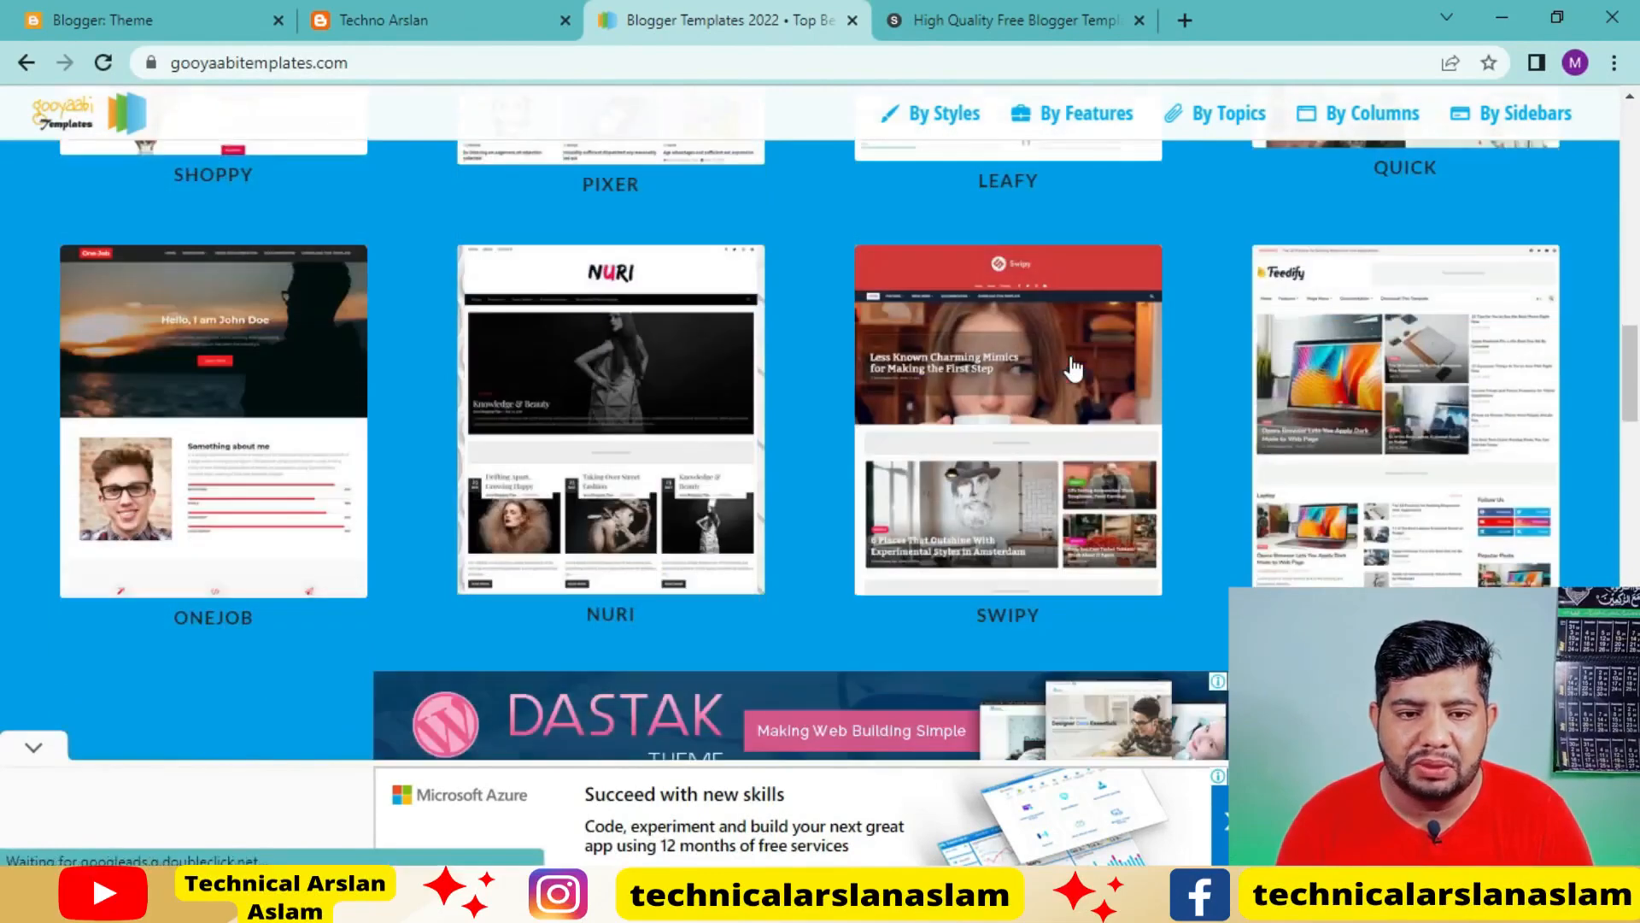
scroll(871, 658, "up", 2)
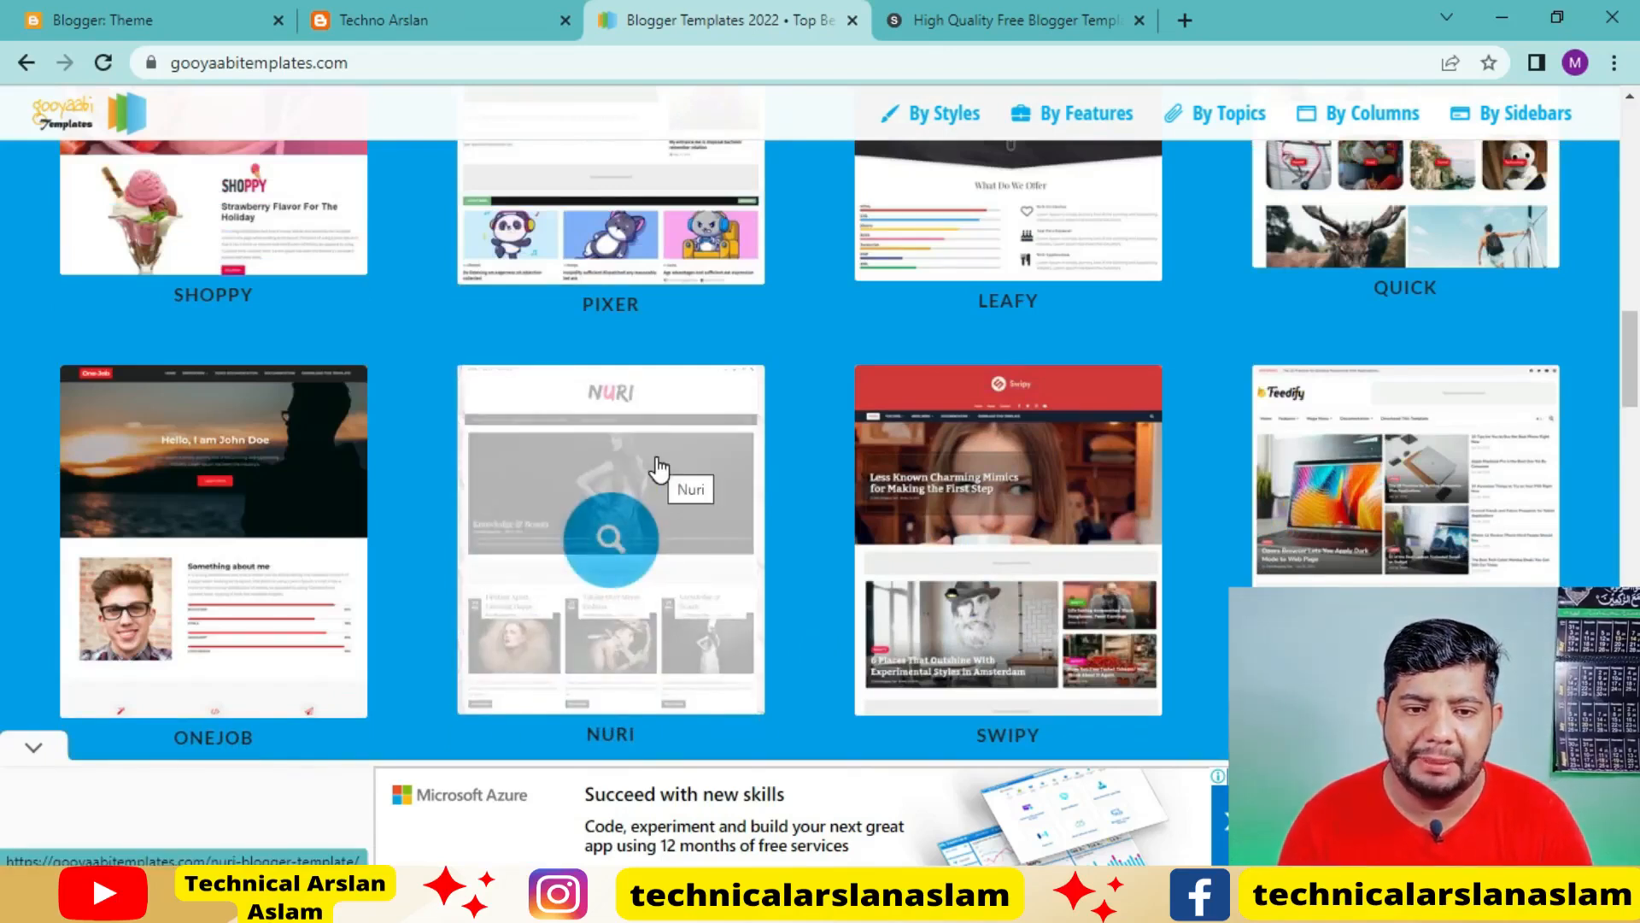
left_click(714, 477)
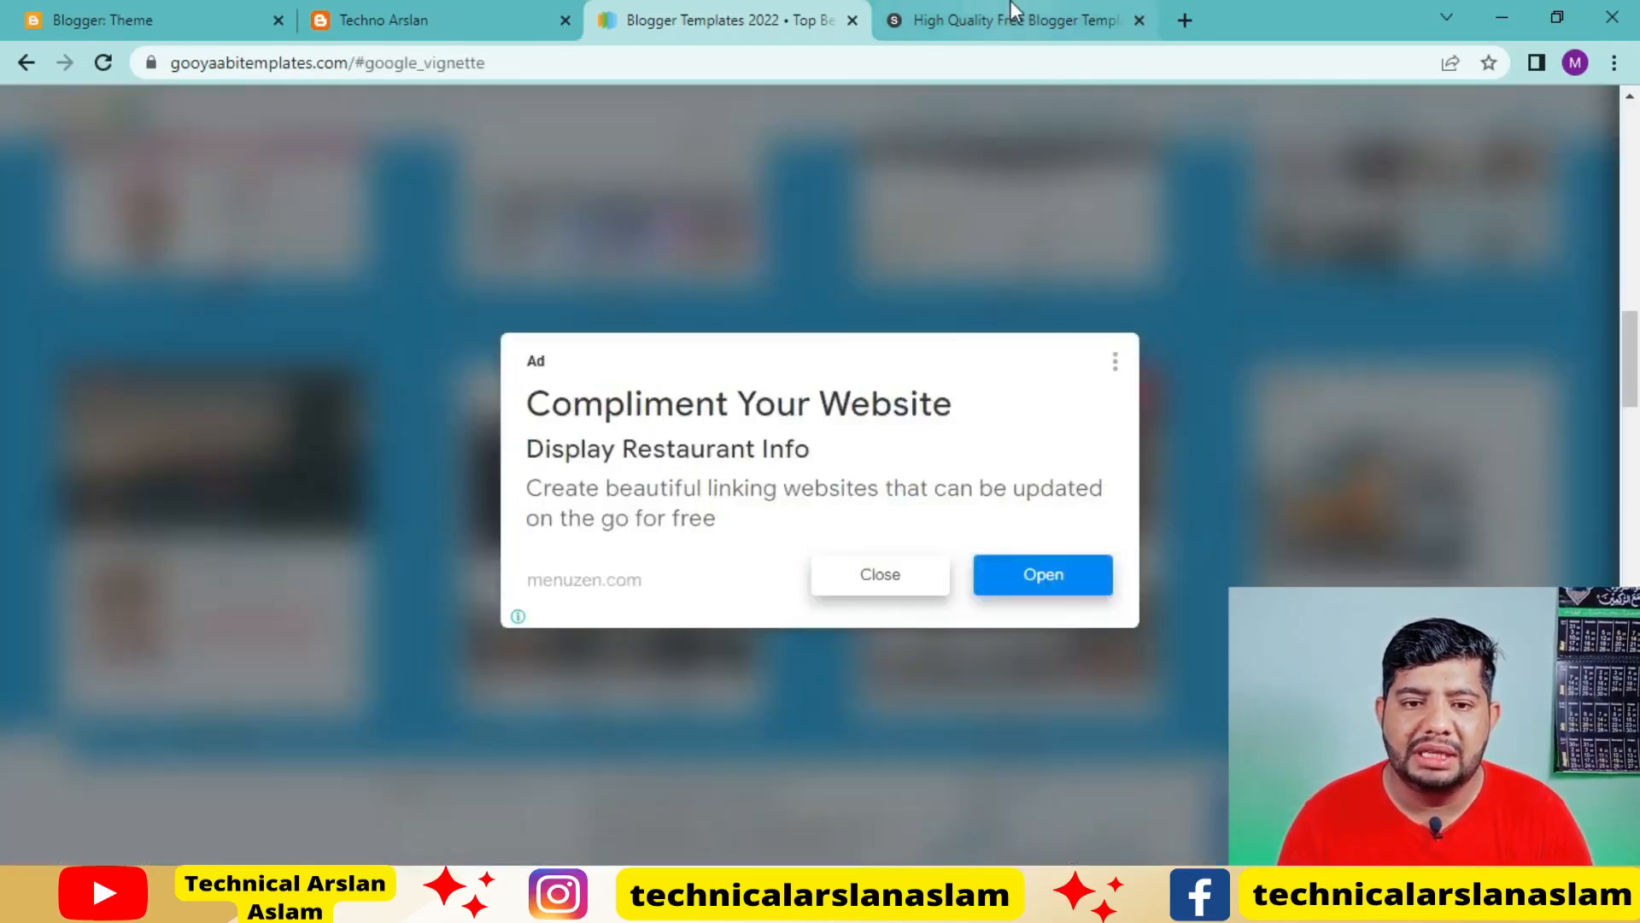
left_click(897, 577)
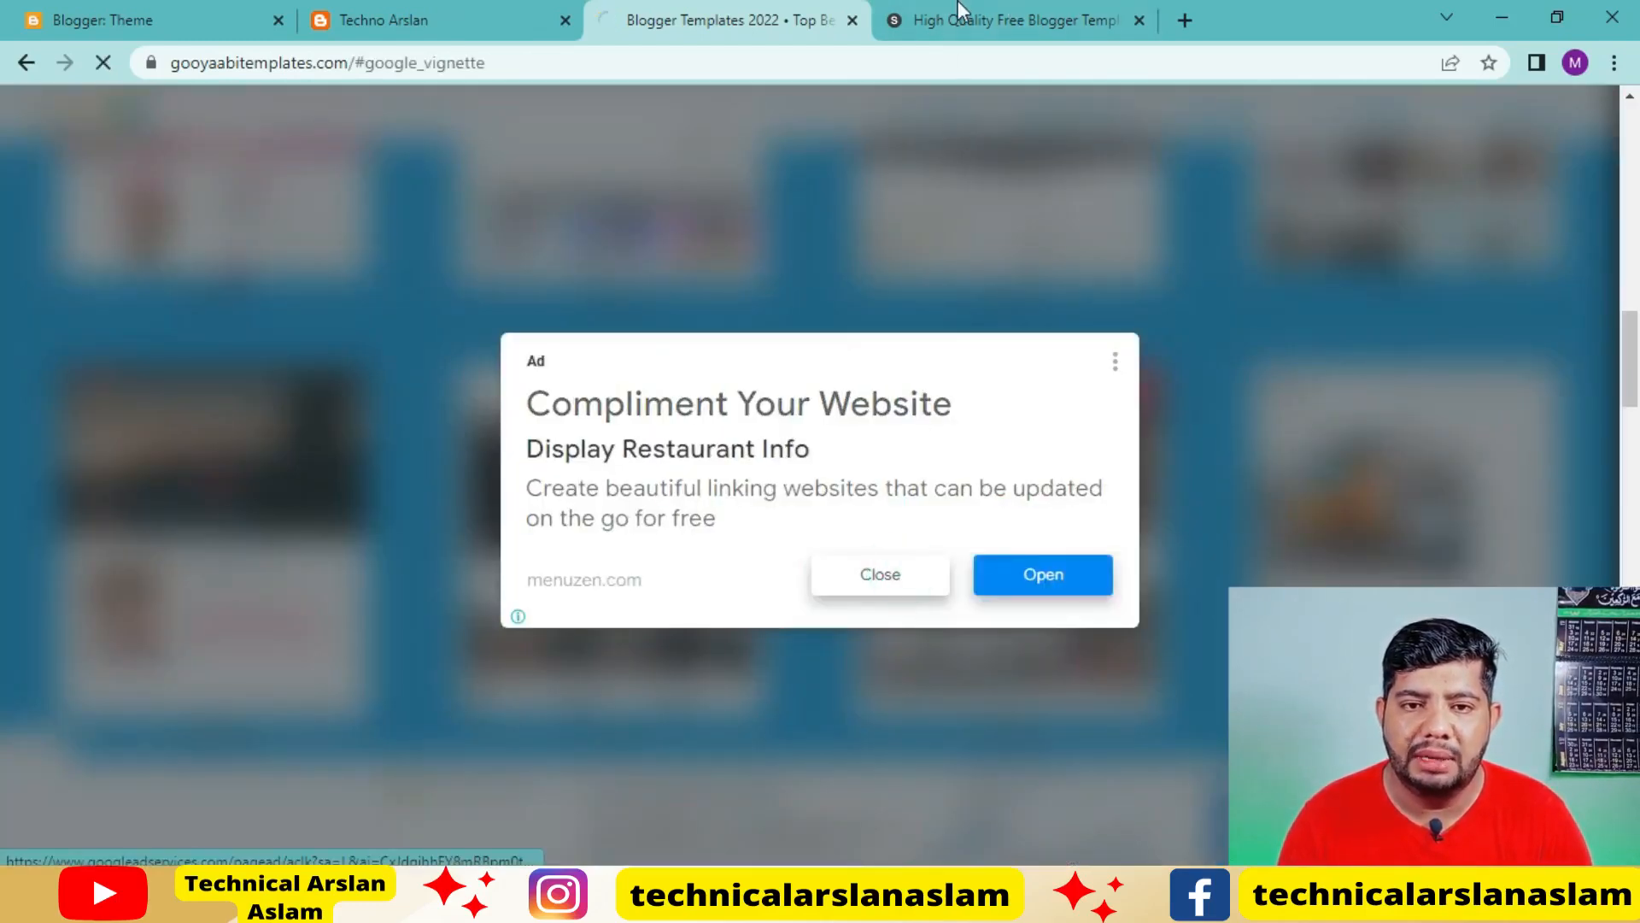
Browse the template gallery on Sora Templates and open the Metronic template's page
left_click(1024, 36)
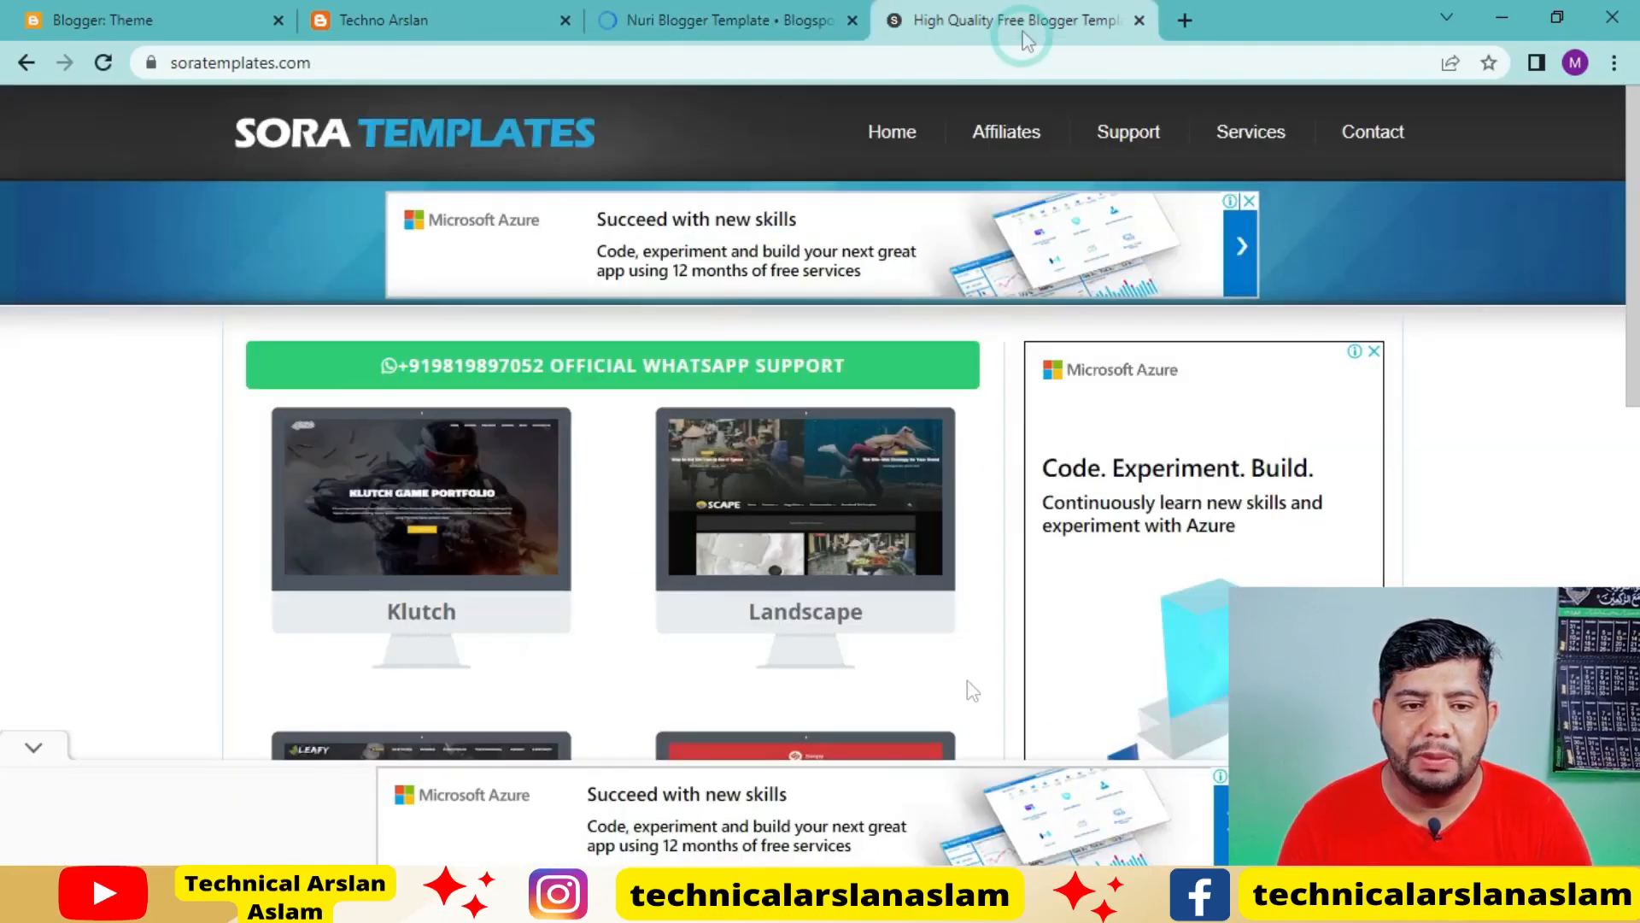
scroll(820, 581, "down", 3)
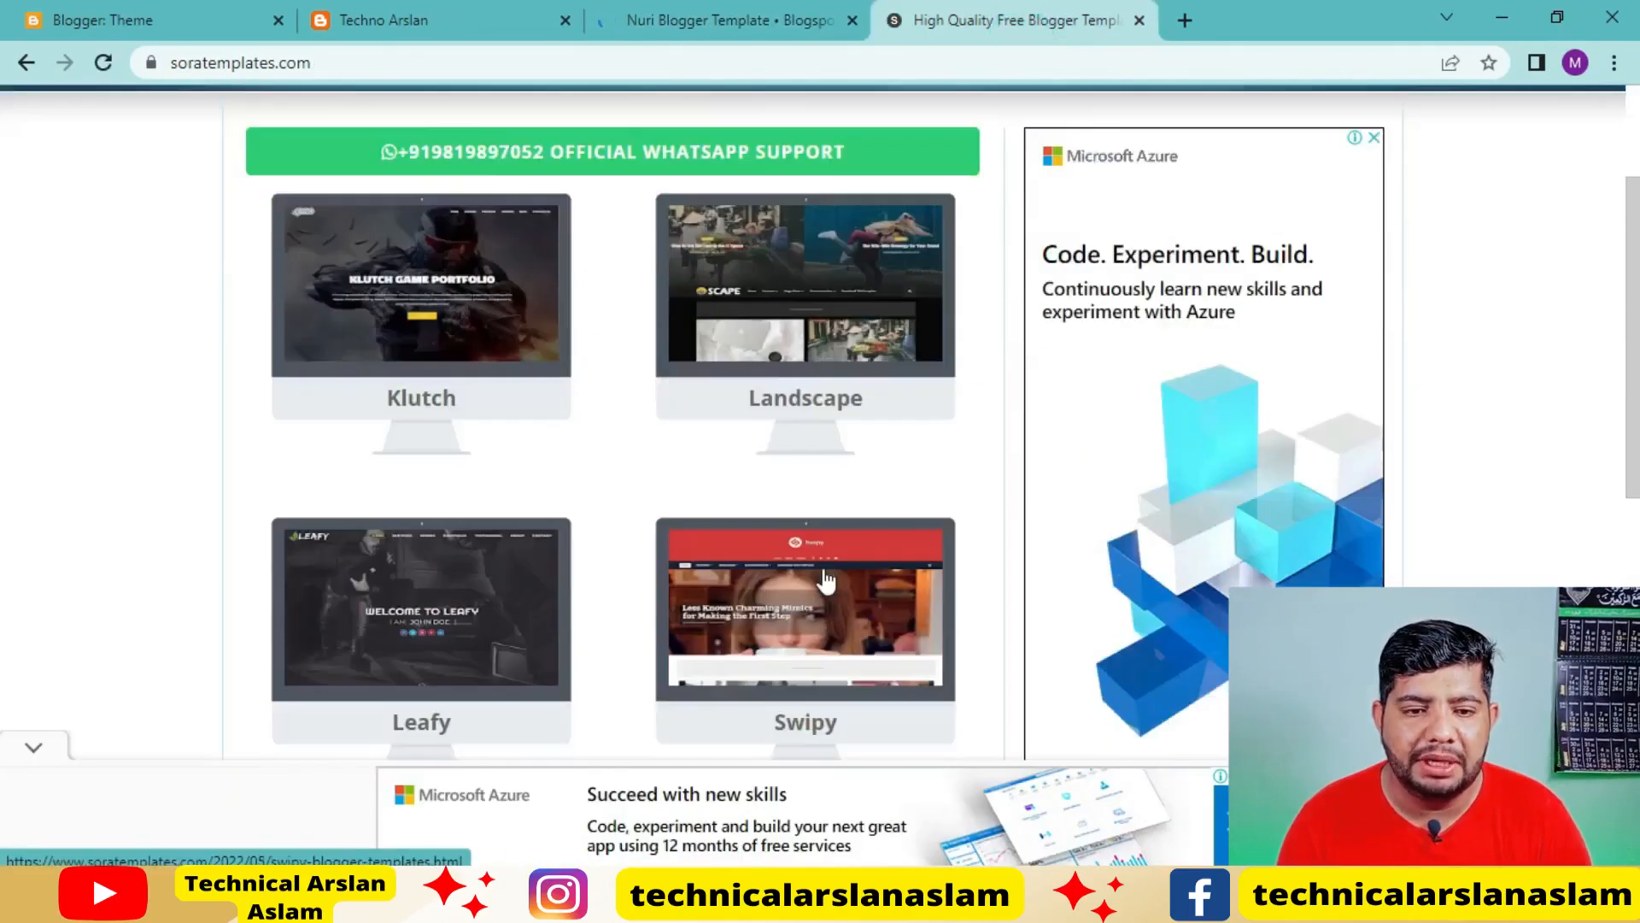
scroll(826, 580, "down", 5)
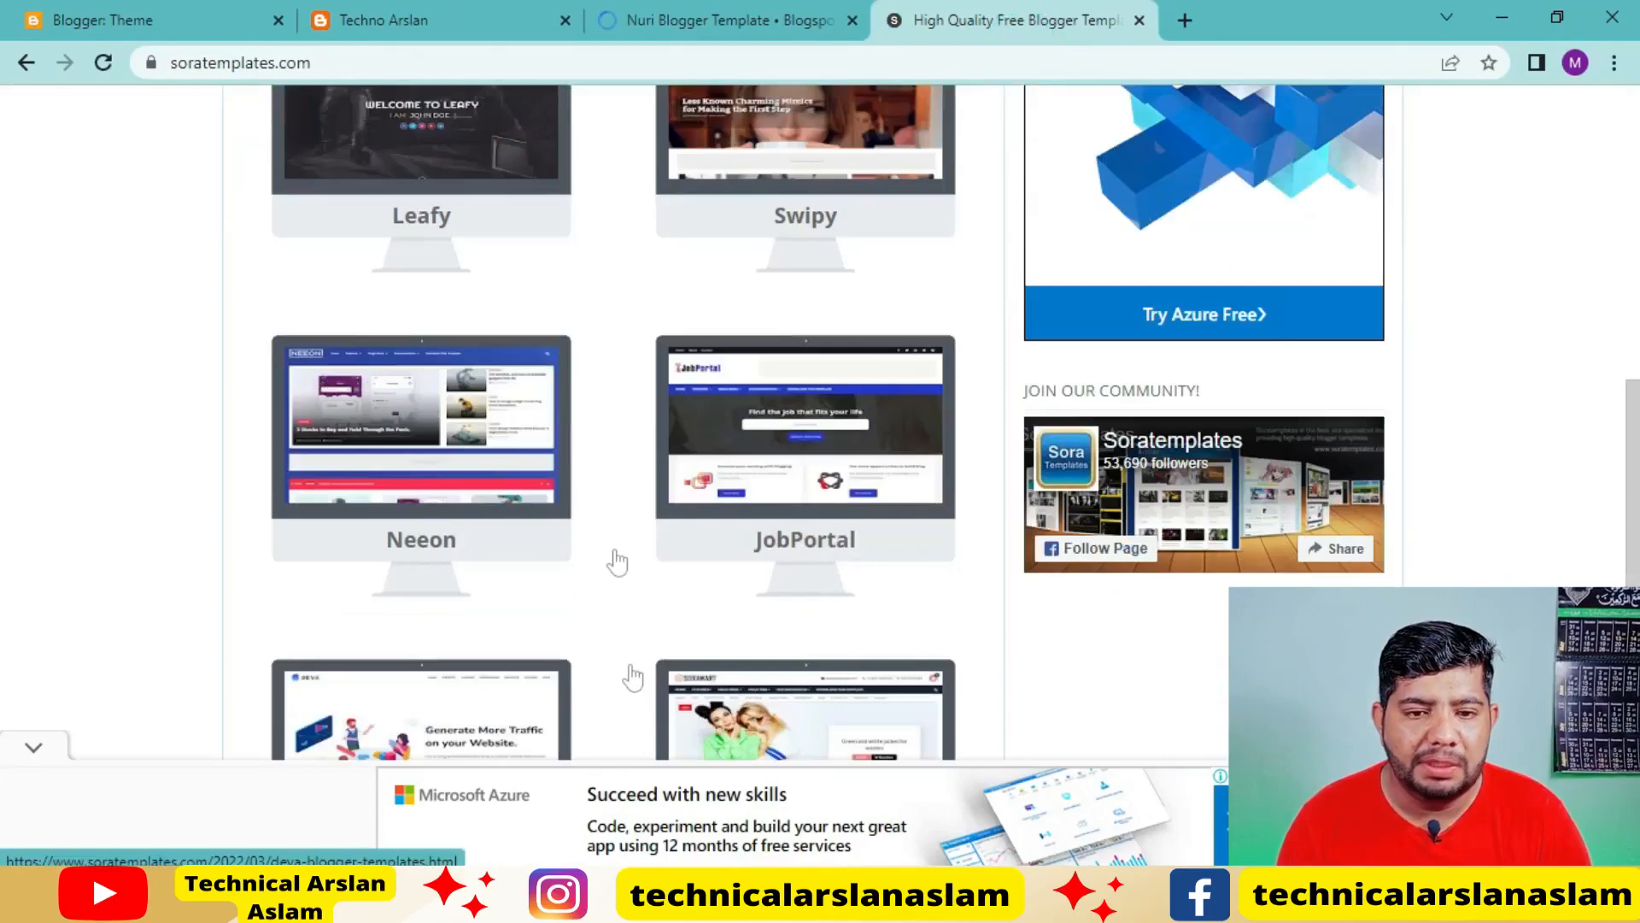
scroll(615, 561, "down", 4)
scroll(615, 560, "up", 1)
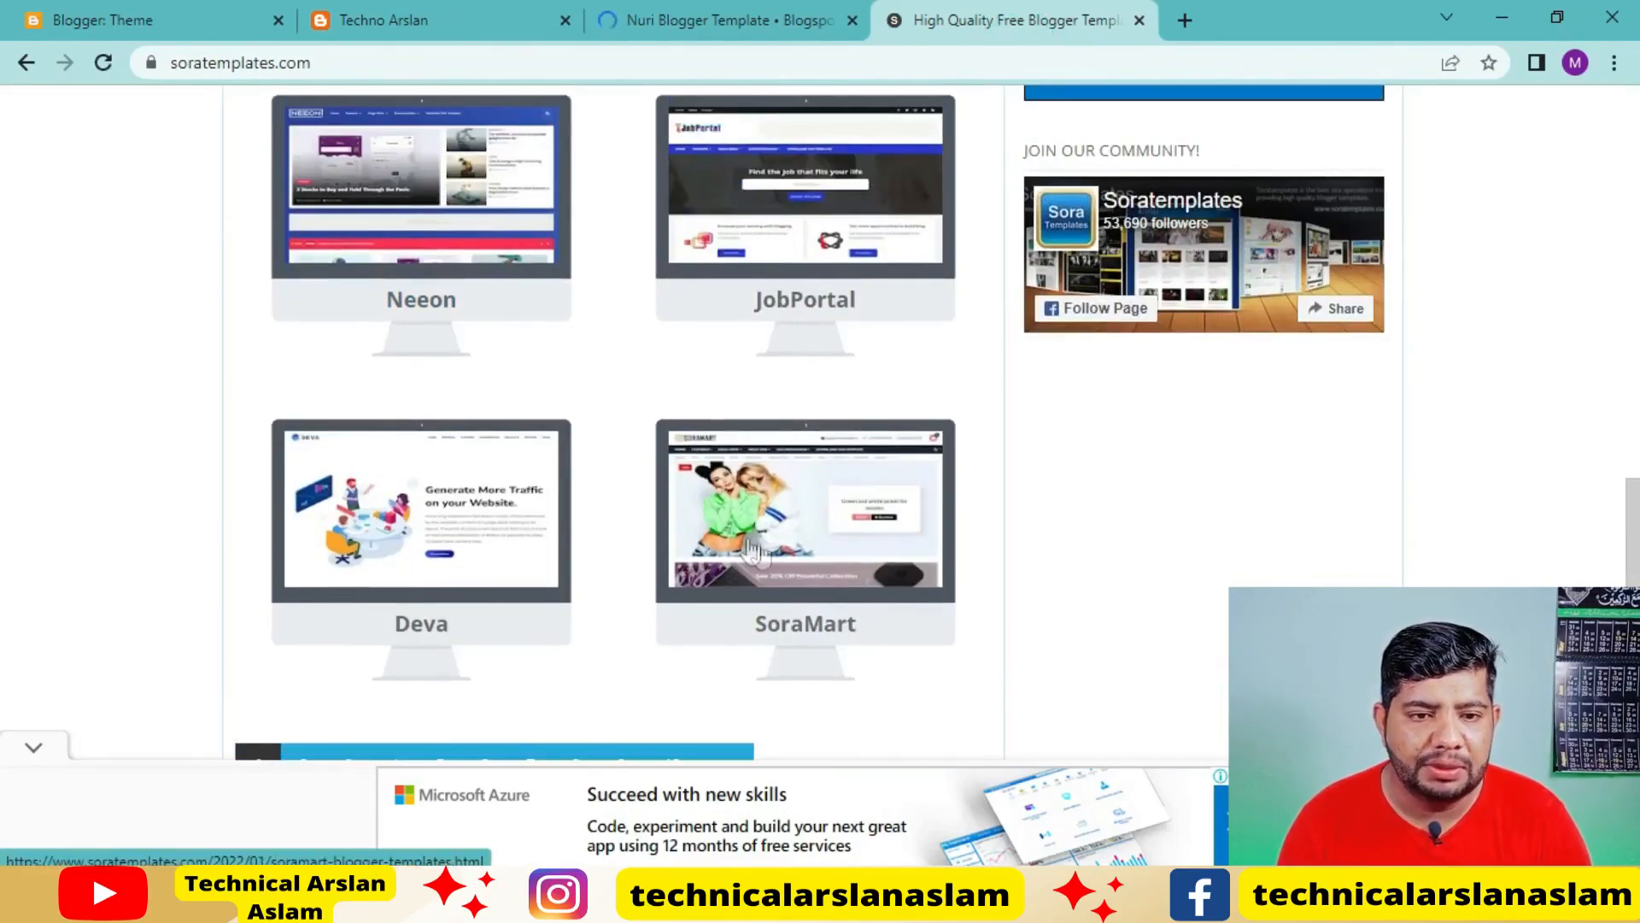
scroll(644, 538, "down", 2)
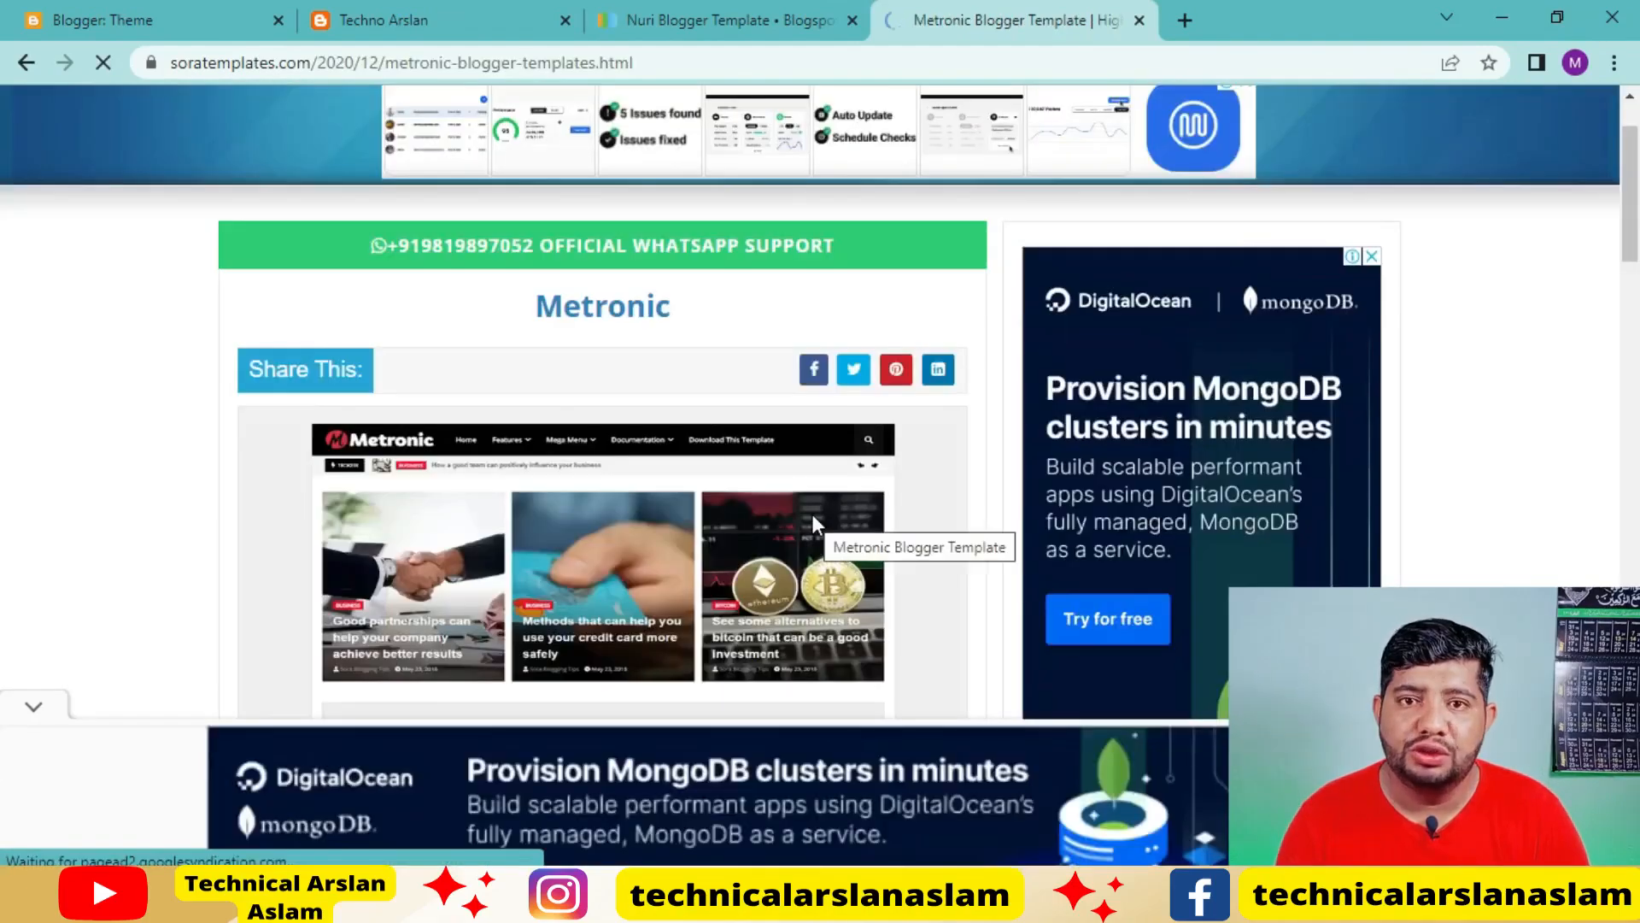
Open the live demo of the Metronic template and examine its home page layout, posts and sidebar
scroll(811, 515, "down", 3)
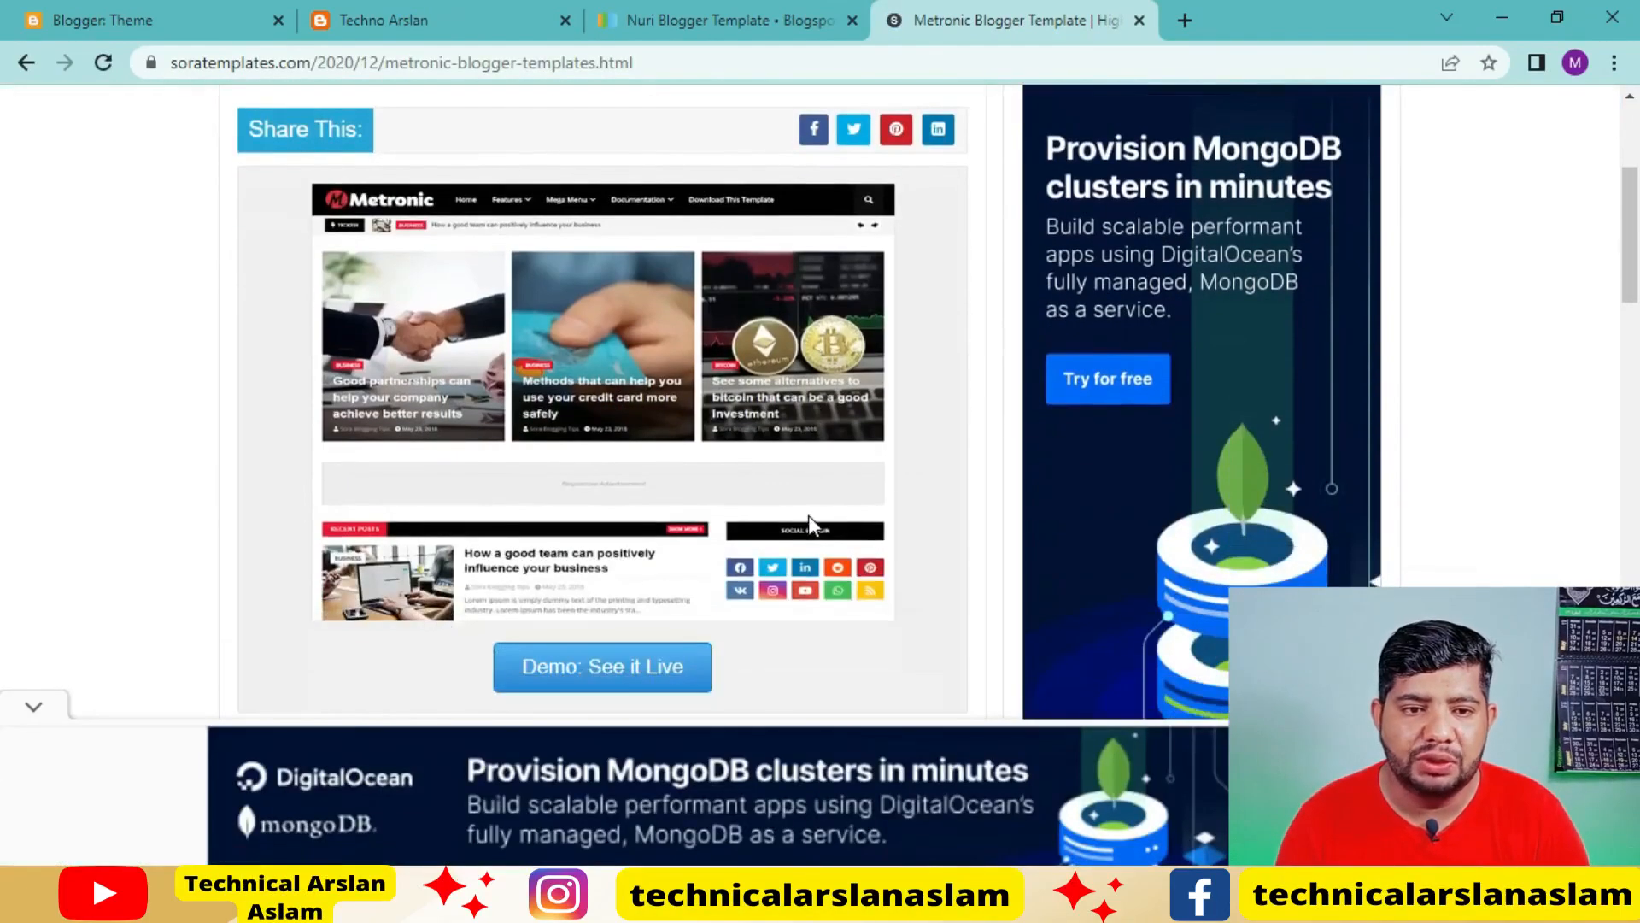
scroll(808, 515, "down", 8)
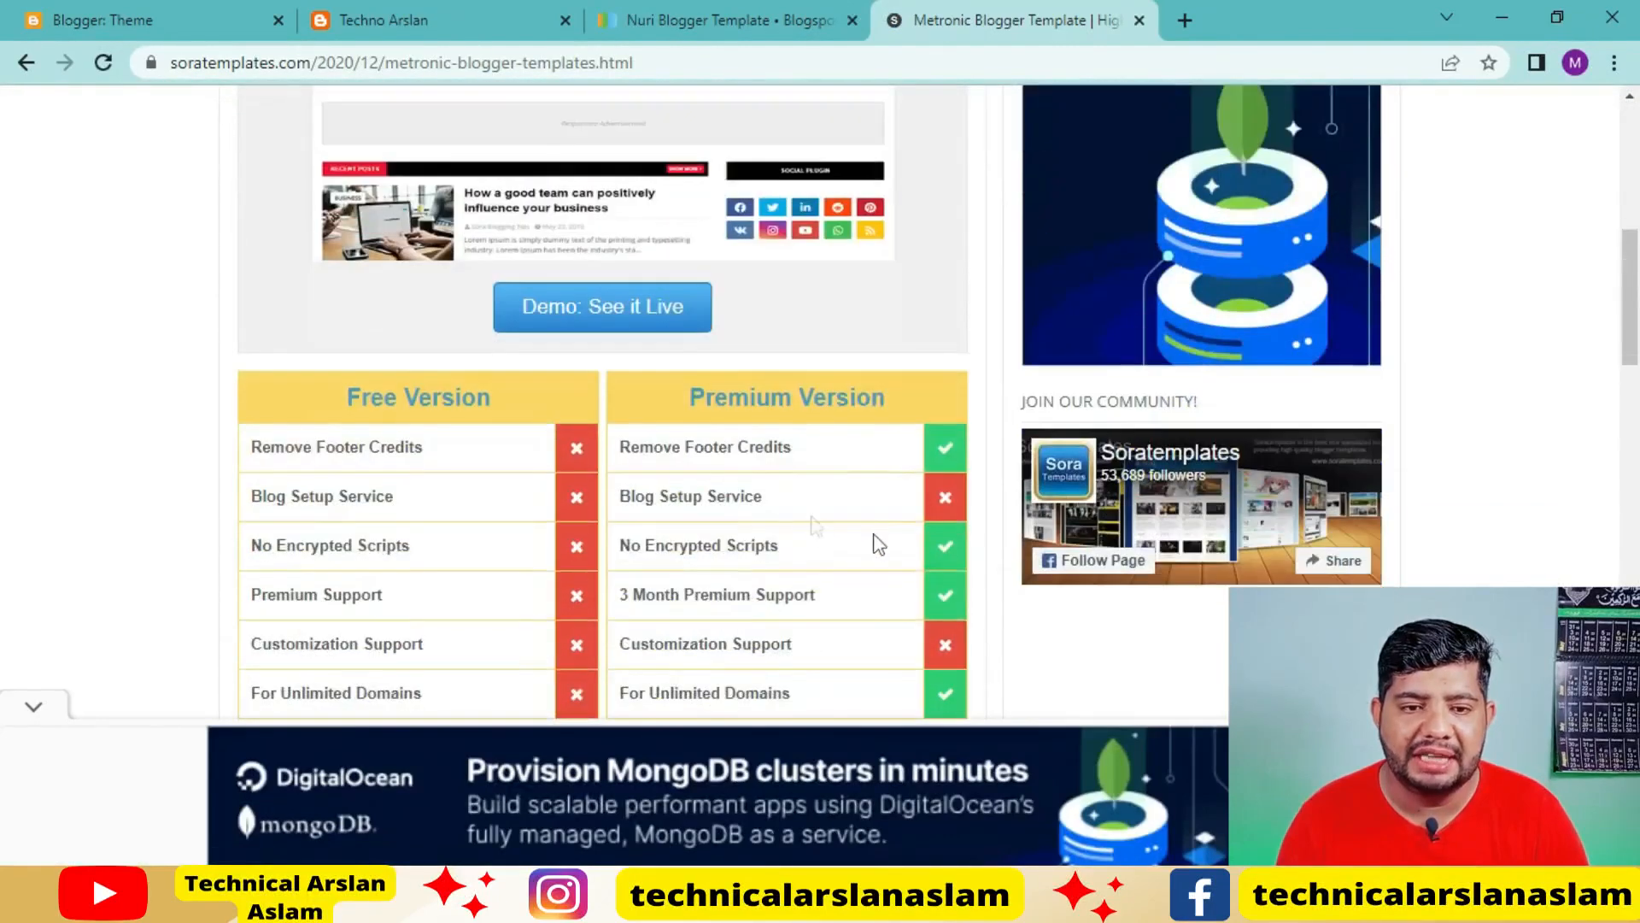
left_click(679, 328)
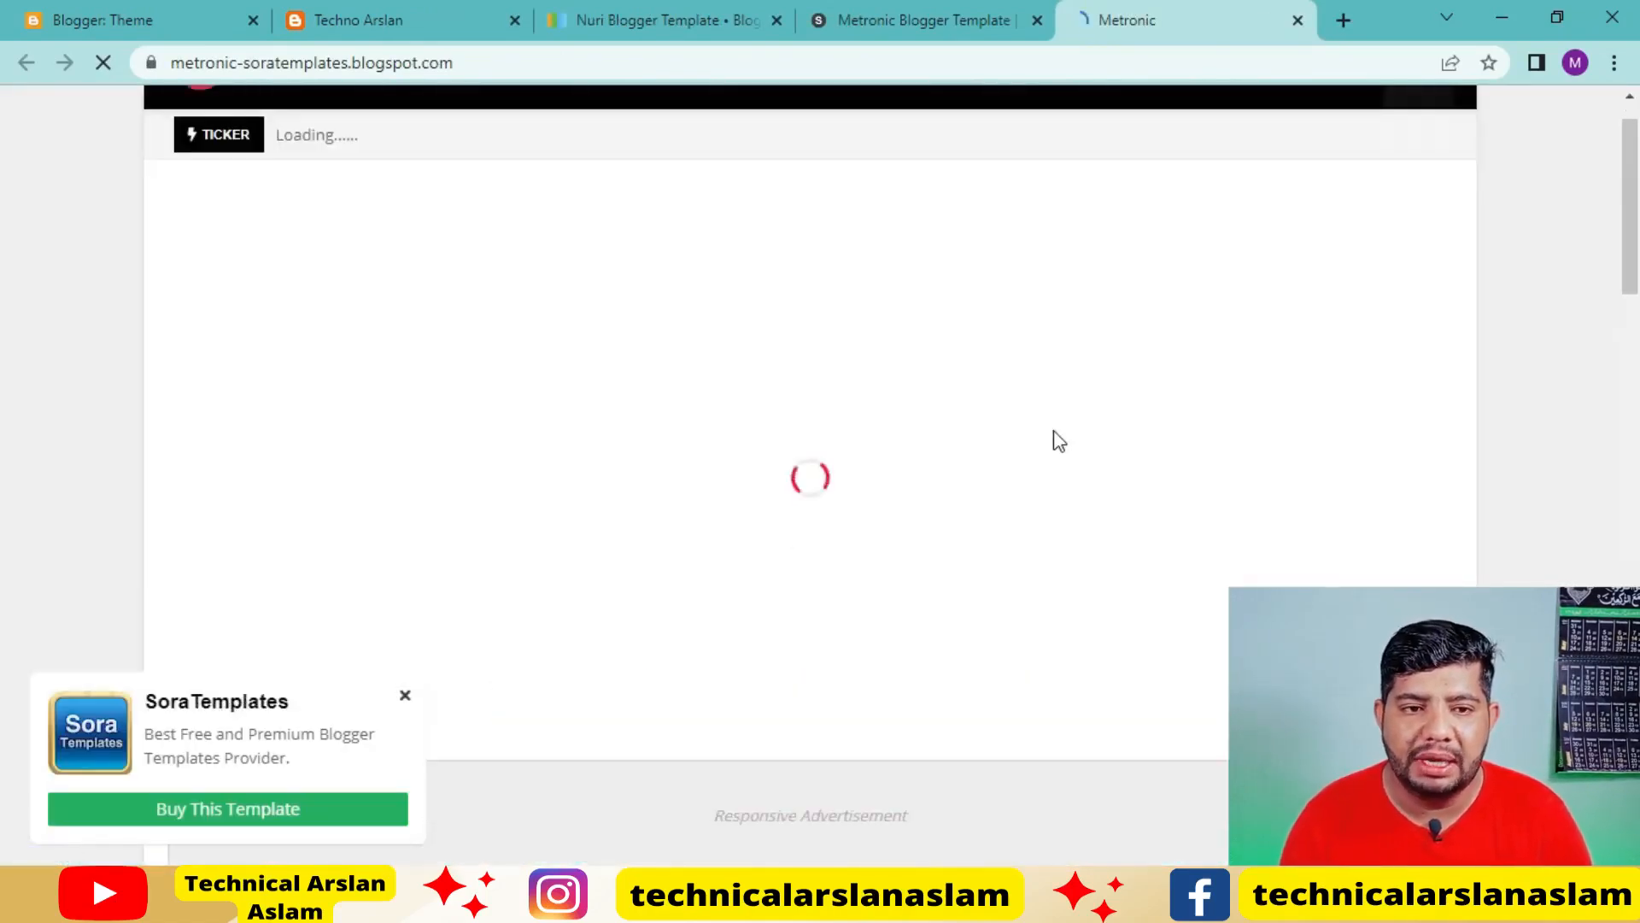
scroll(1060, 441, "down", 3)
scroll(1060, 441, "down", 5)
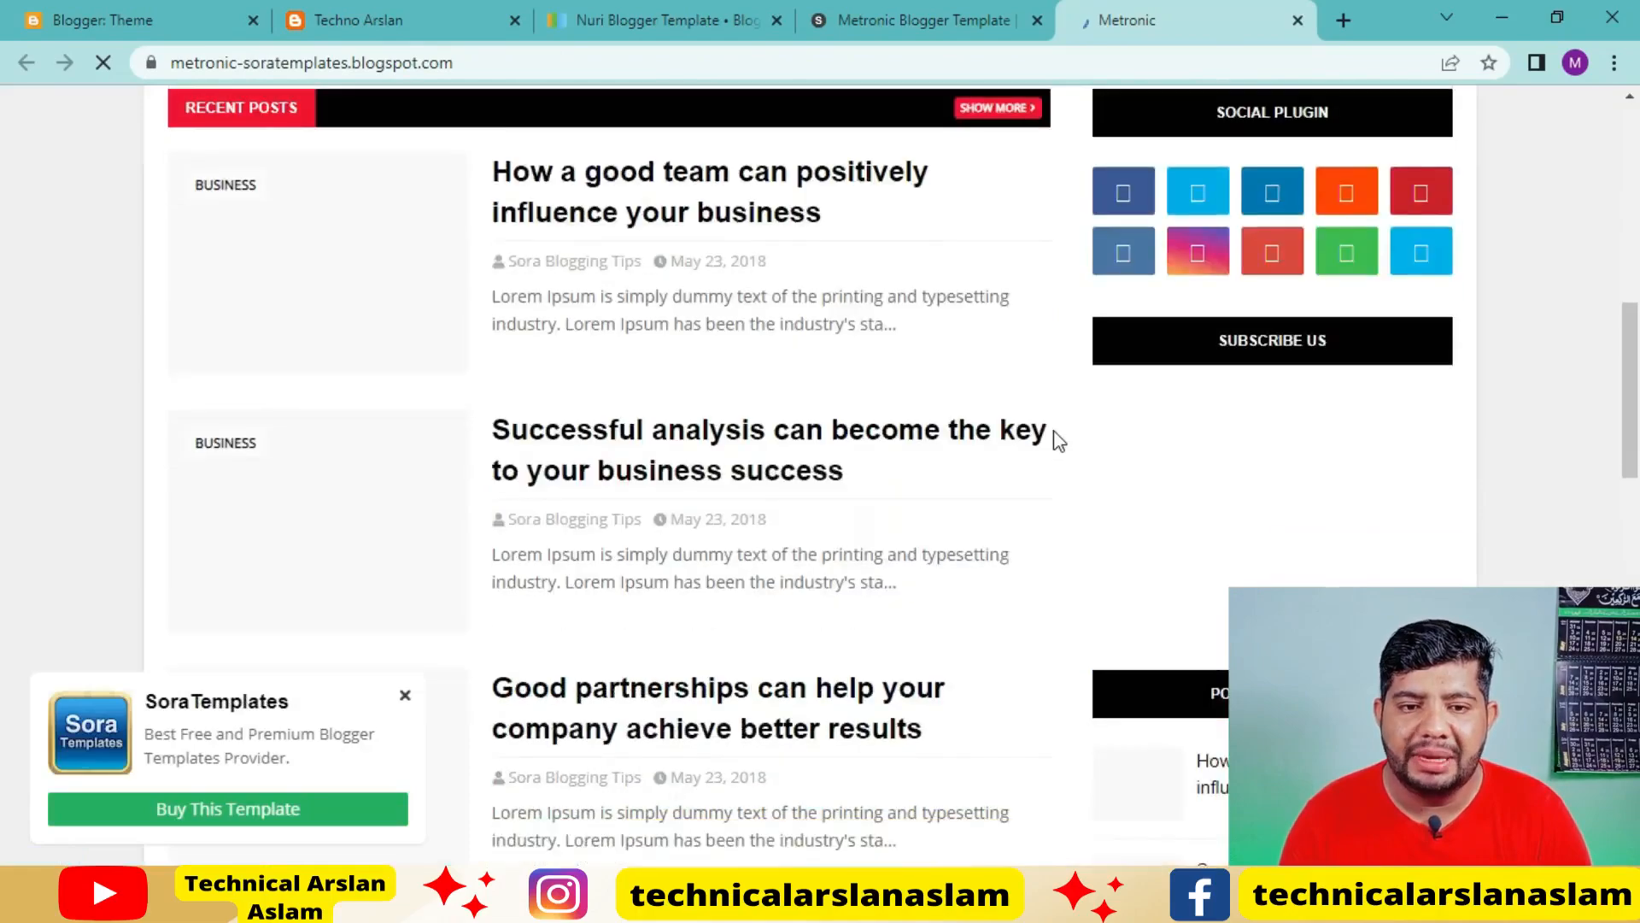
scroll(1059, 440, "down", 1)
scroll(1059, 441, "down", 1)
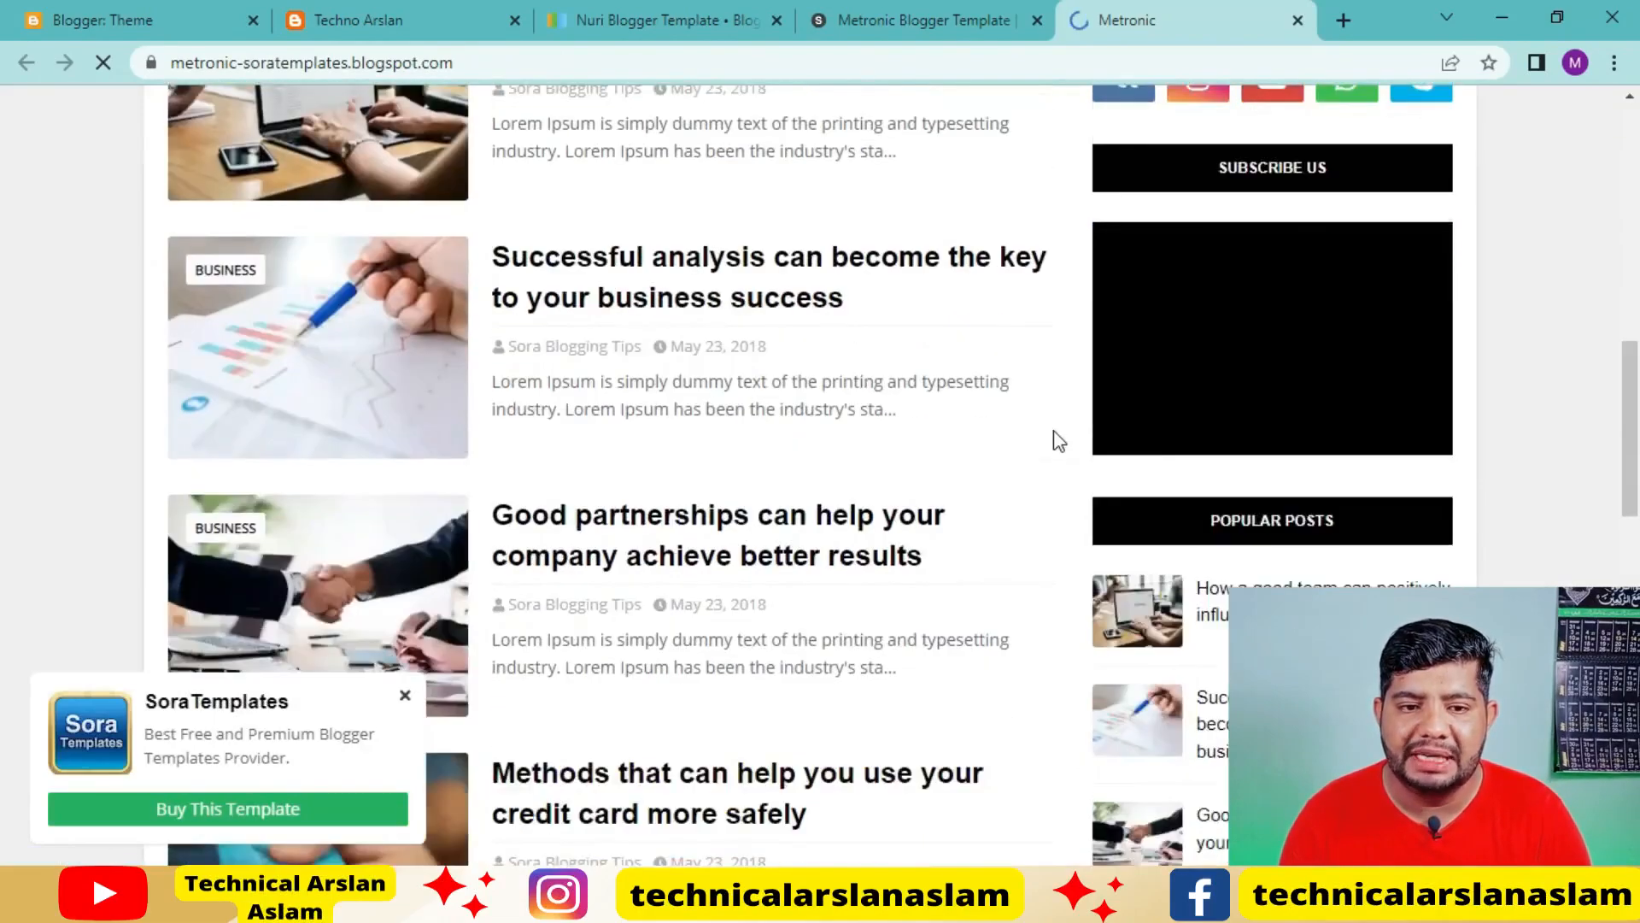
scroll(1052, 437, "down", 10)
scroll(1052, 437, "up", 8)
scroll(1076, 256, "up", 6)
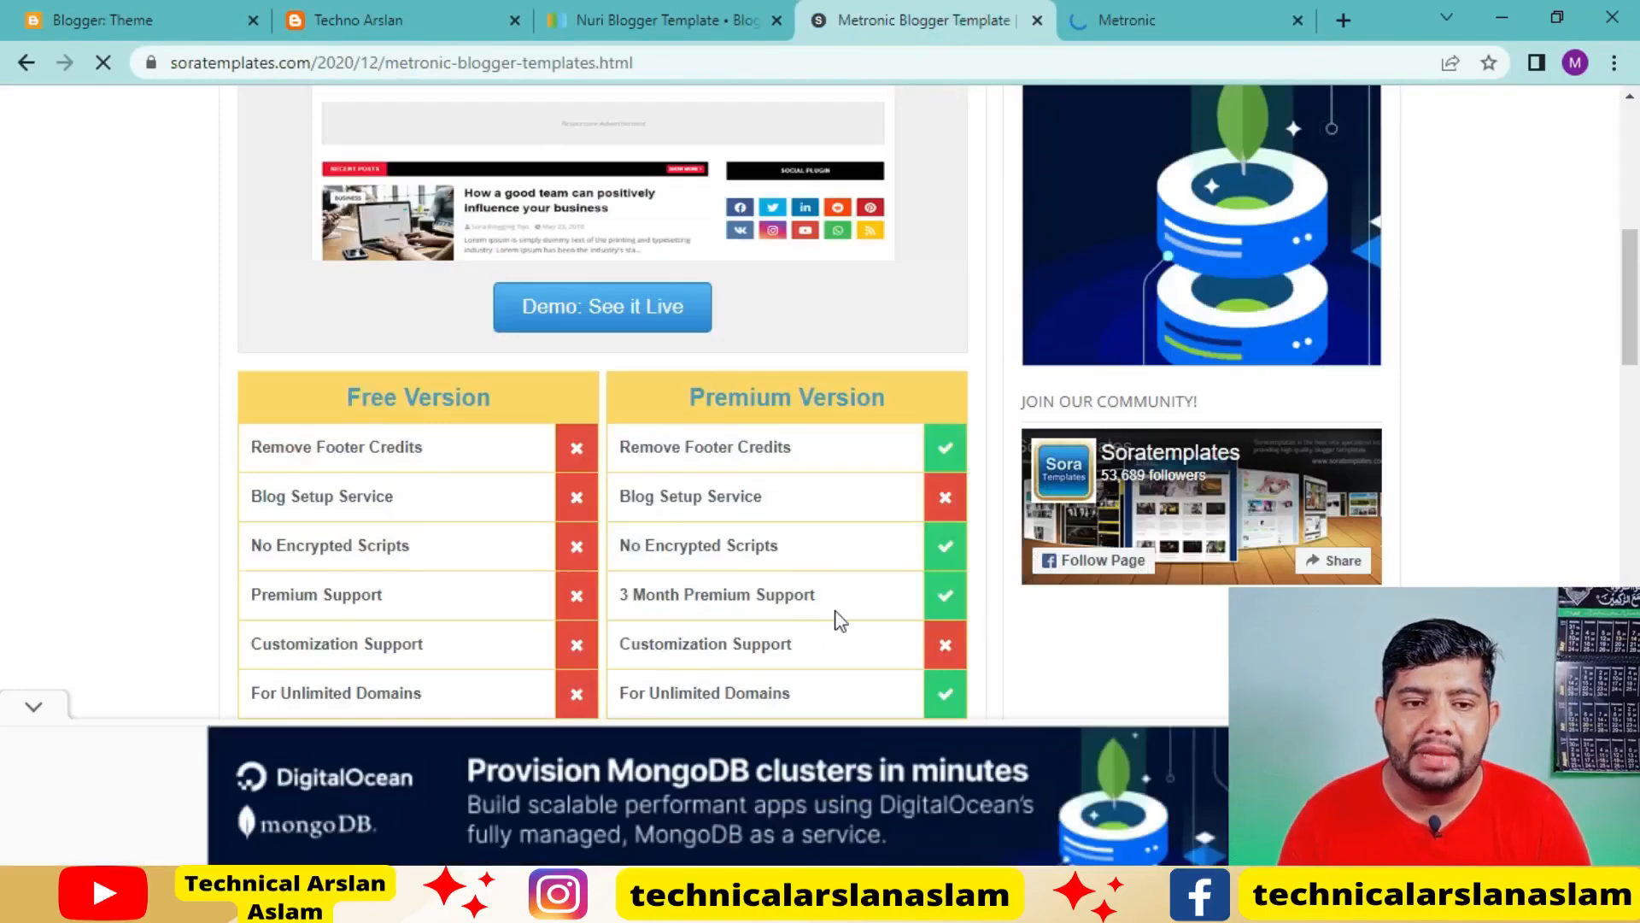
Return to the Metronic template's page on Sora Templates and download the free version
scroll(840, 621, "up", 3)
scroll(836, 478, "down", 5)
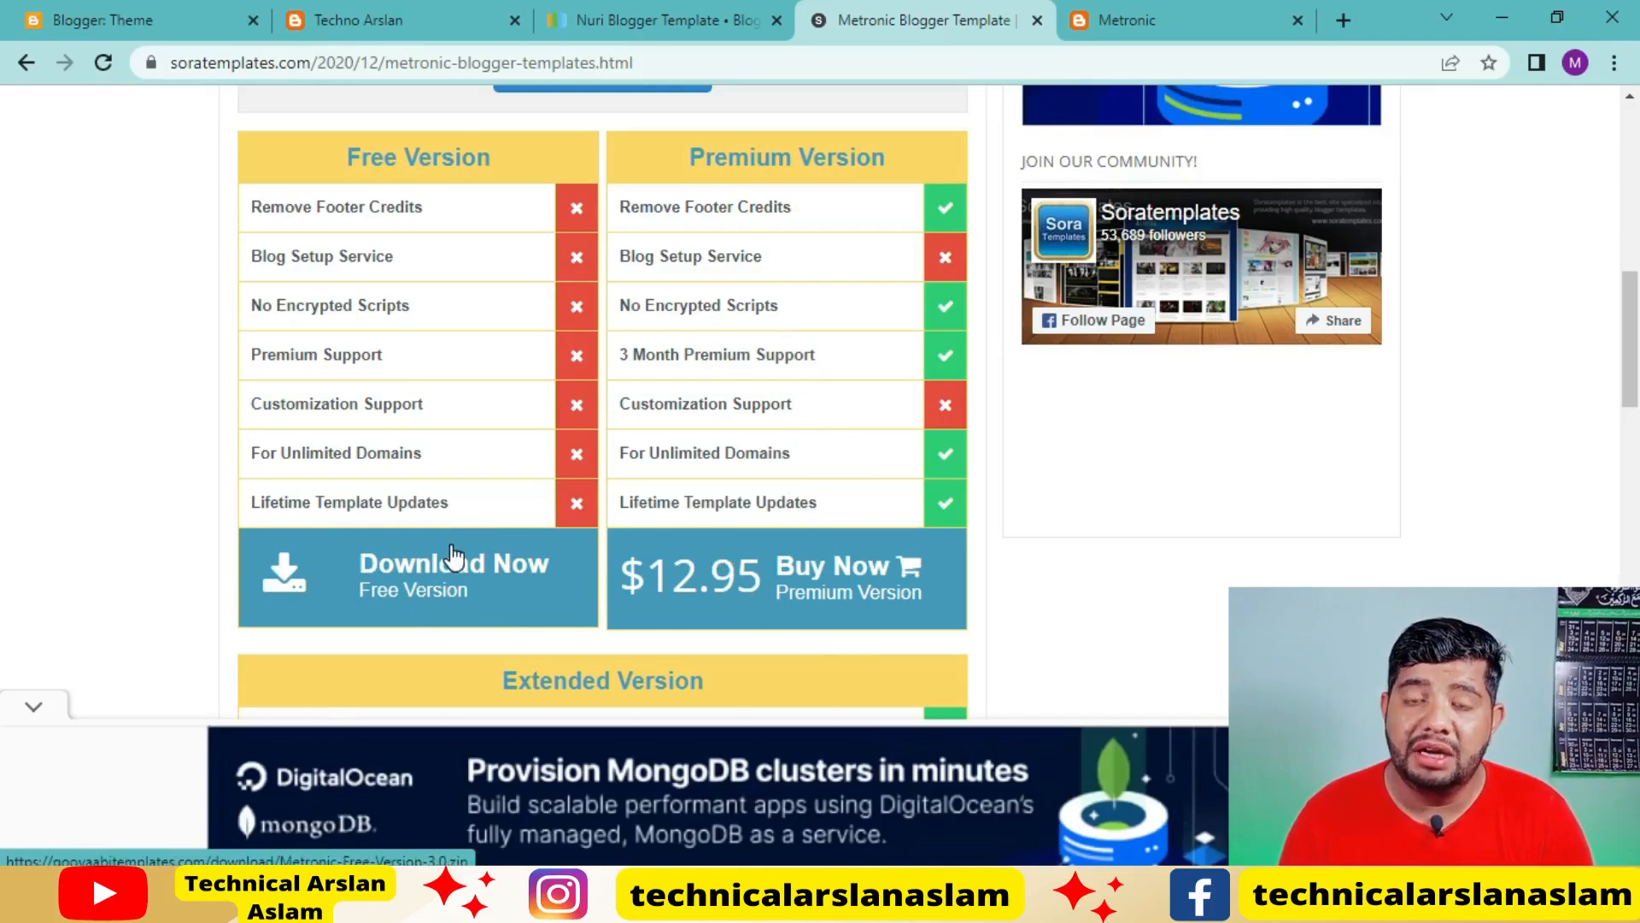
left_click(424, 585)
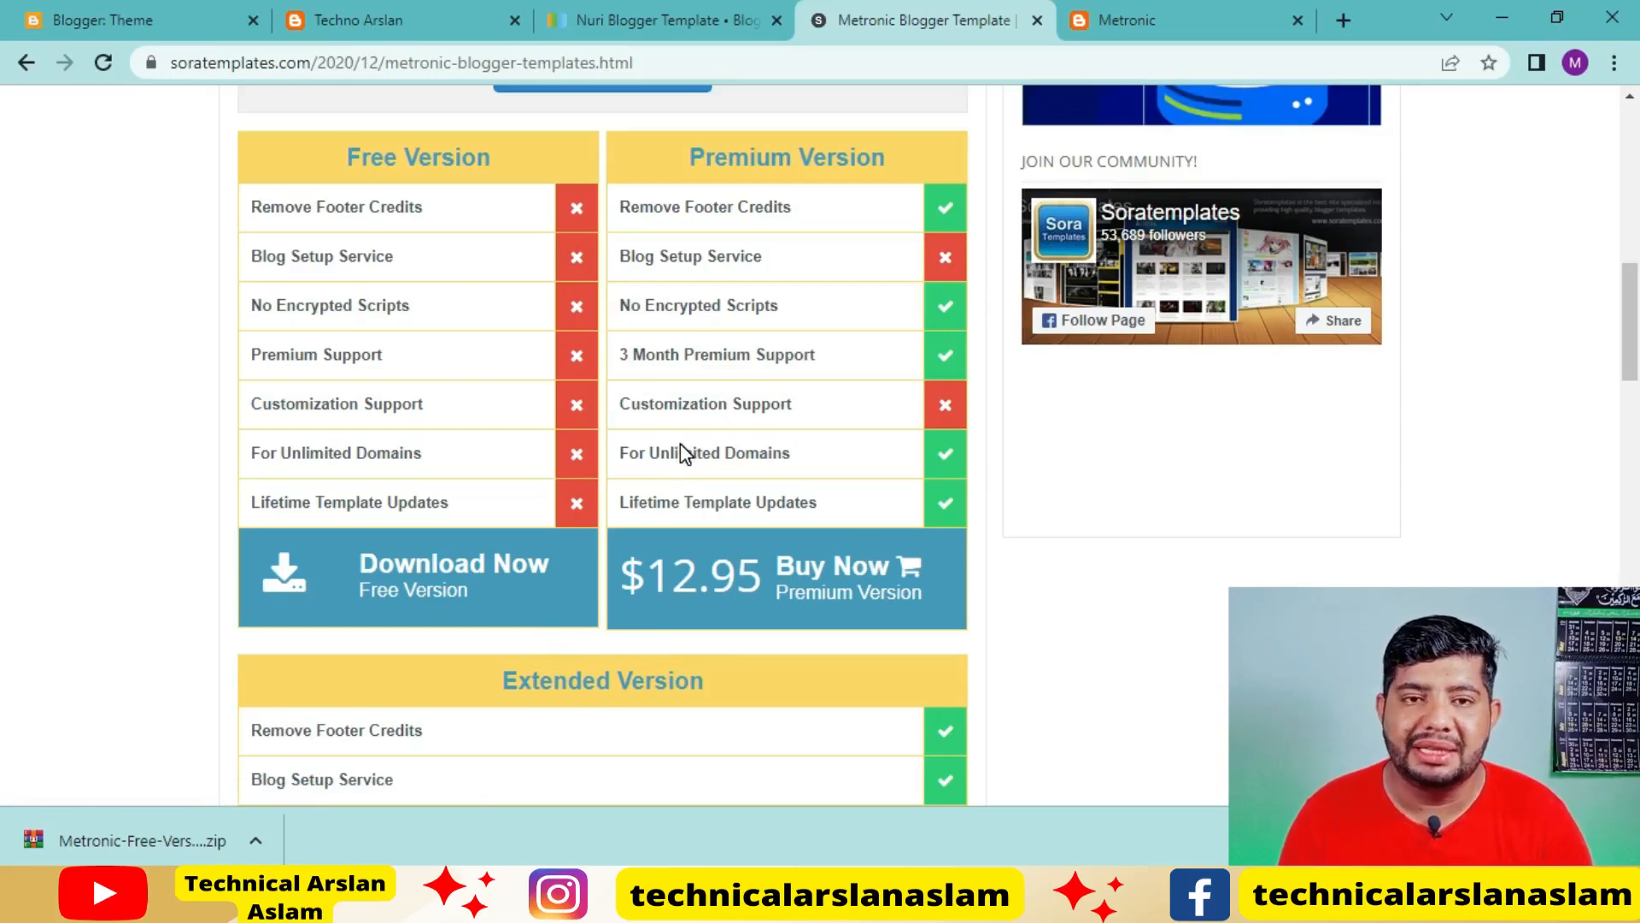
Examine the Nuri template's page on Gooyaabi Templates, including its preview image and the preview, purchase and download options
left_click(624, 30)
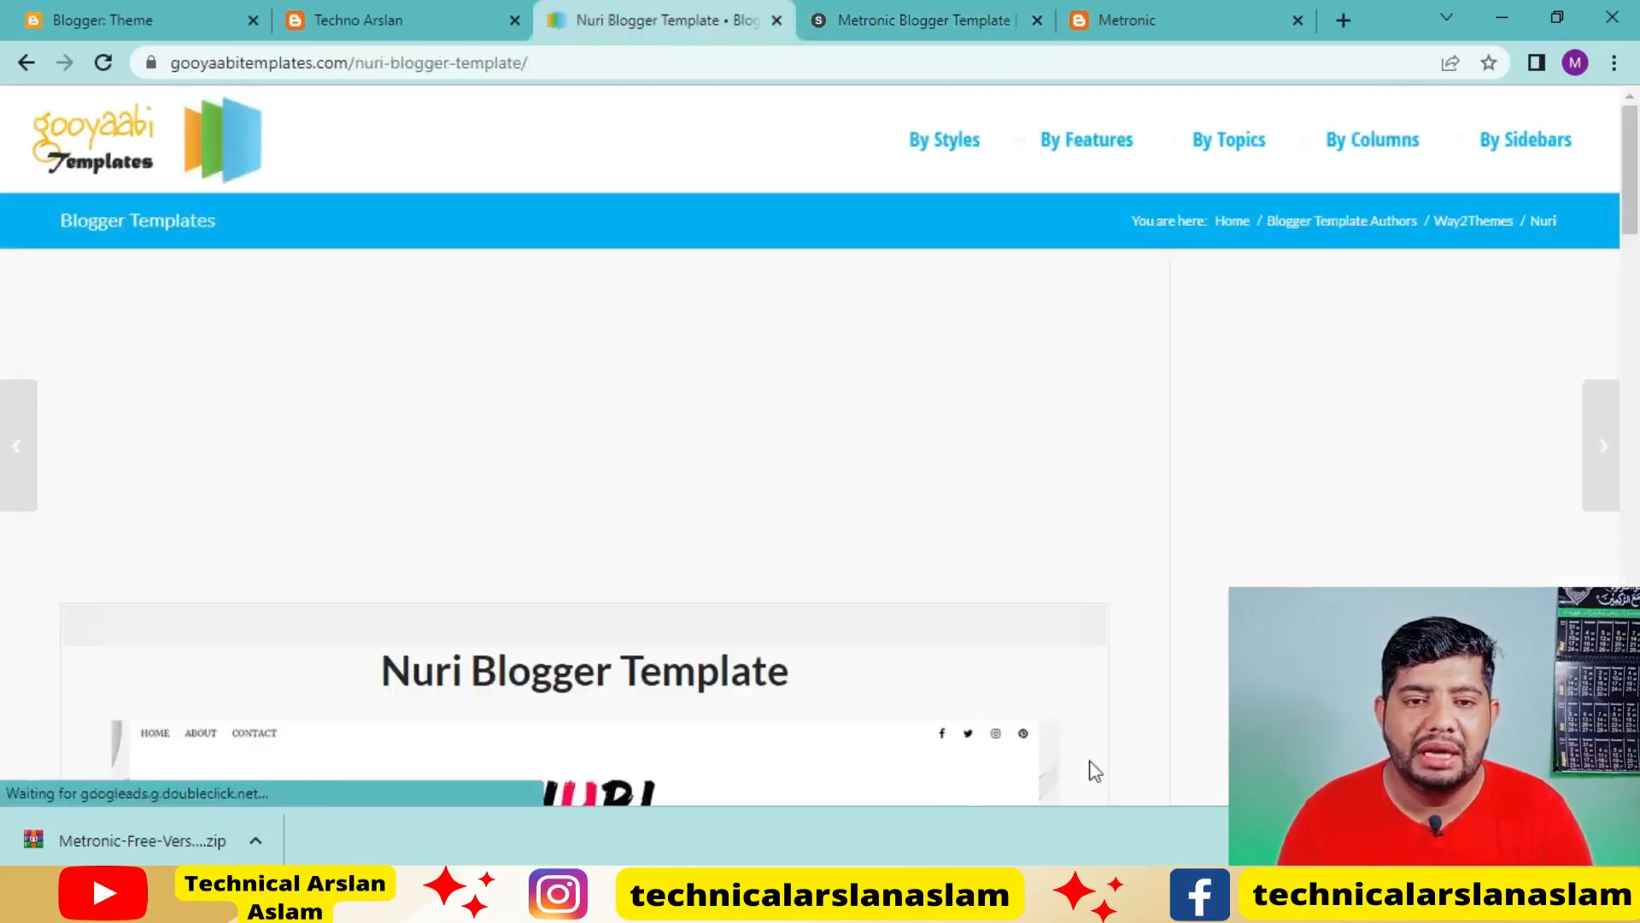
scroll(890, 487, "down", 12)
scroll(882, 484, "down", 4)
scroll(880, 484, "up", 4)
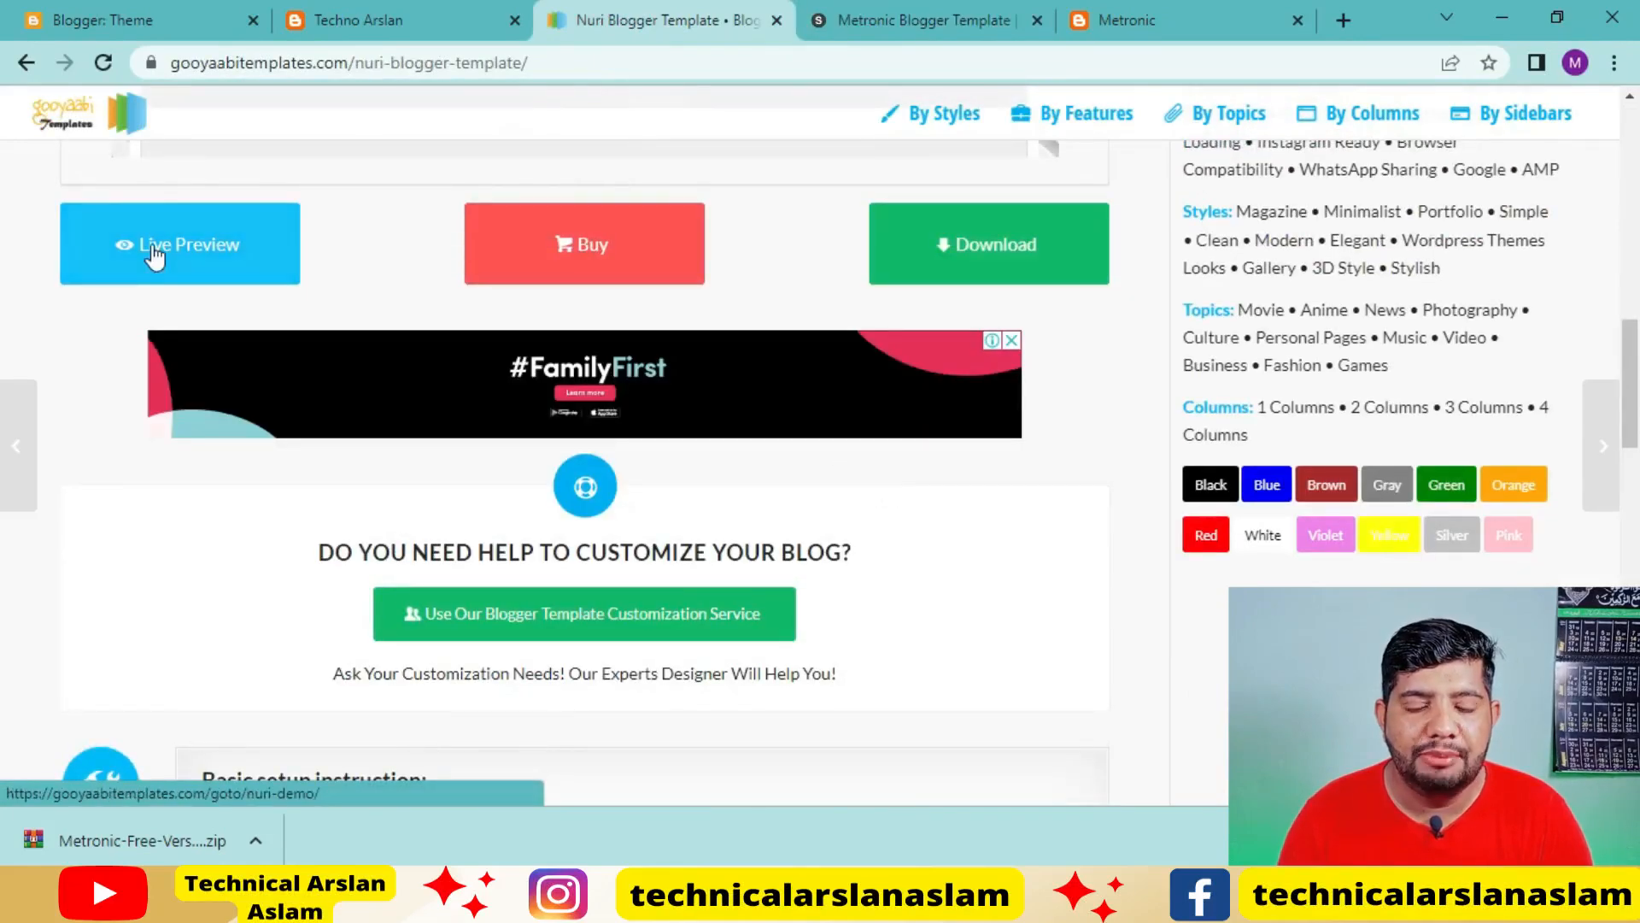
scroll(1059, 658, "up", 5)
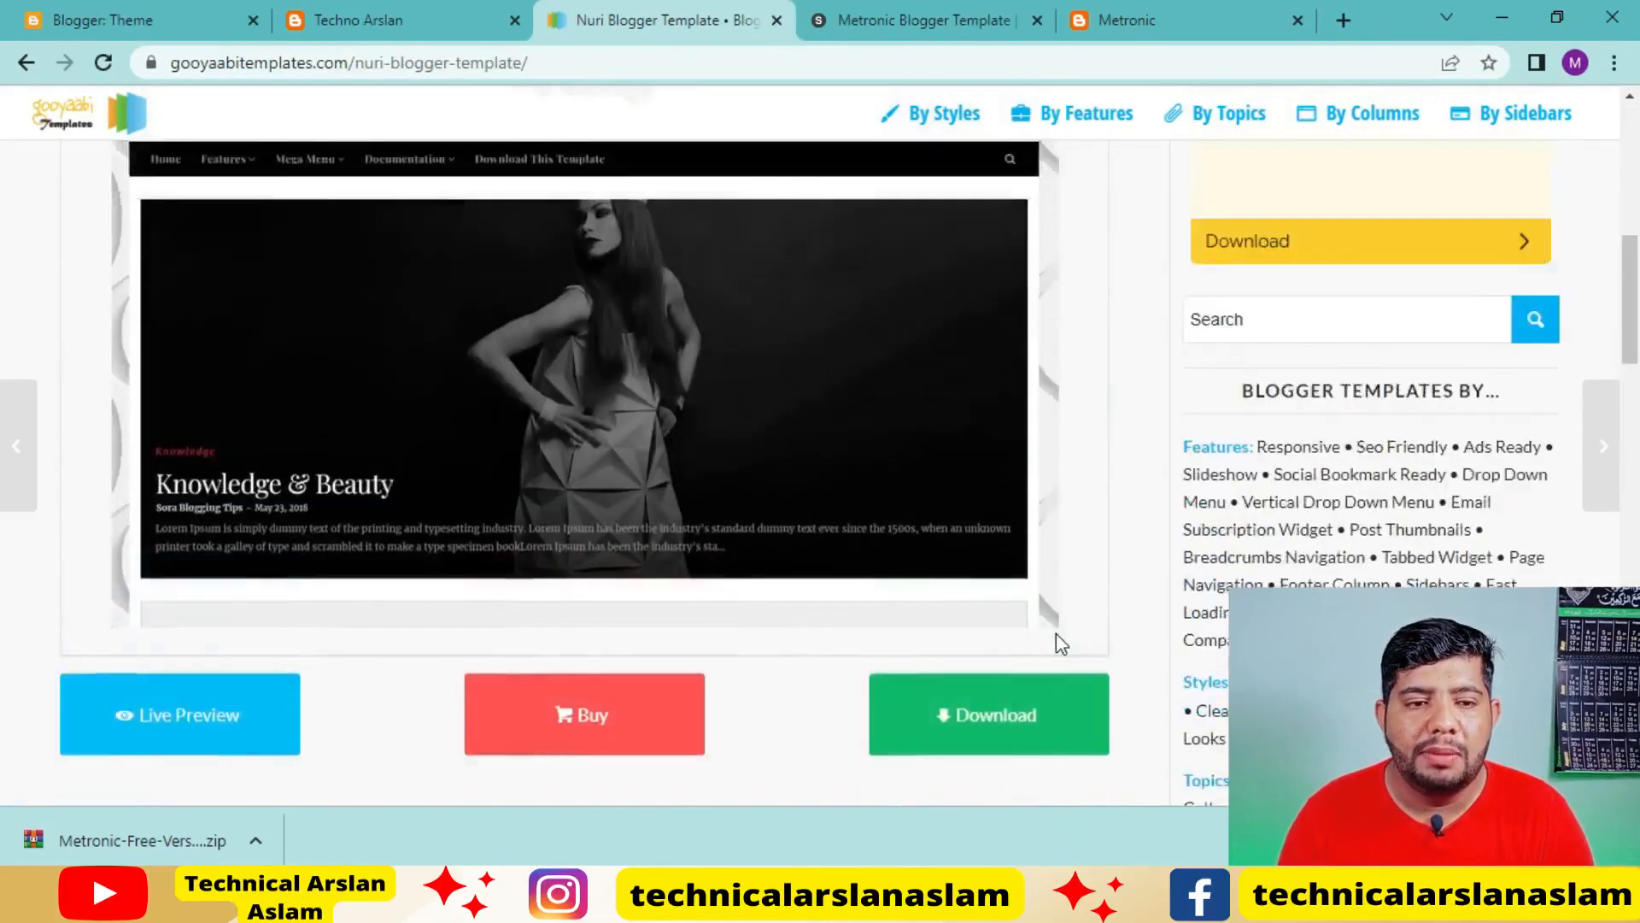
Download the free version of the Nuri template from Gooyaabi Templates and return to the blog's Theme page in Blogger
scroll(1059, 646, "down", 1)
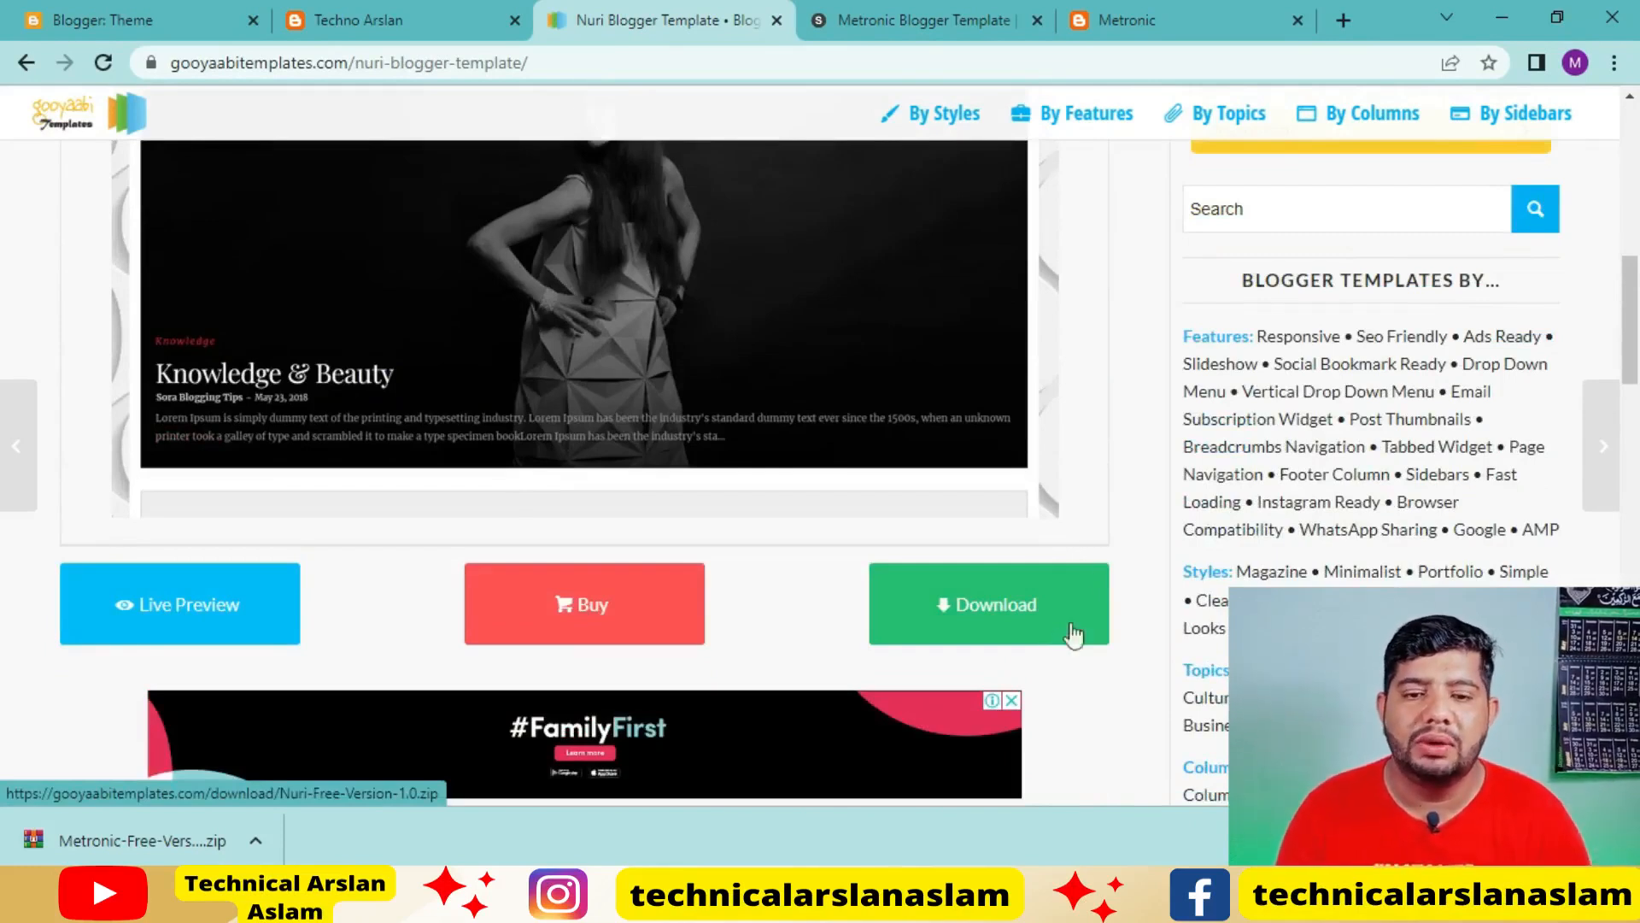
scroll(897, 567, "up", 6)
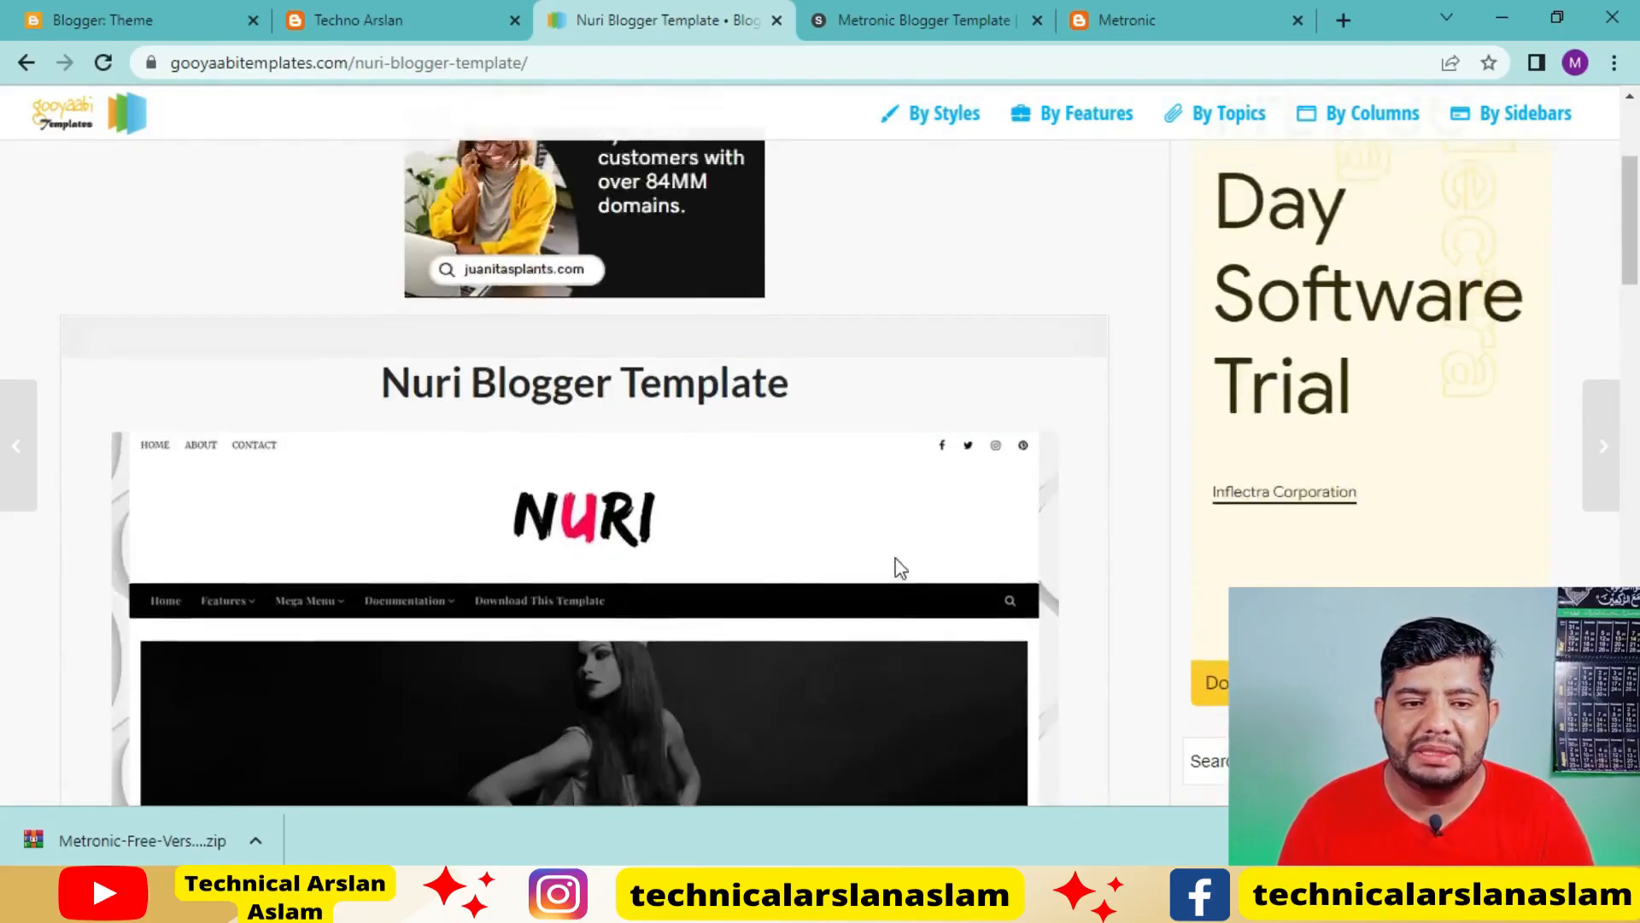
scroll(897, 568, "up", 2)
scroll(958, 567, "down", 8)
left_click(1006, 610)
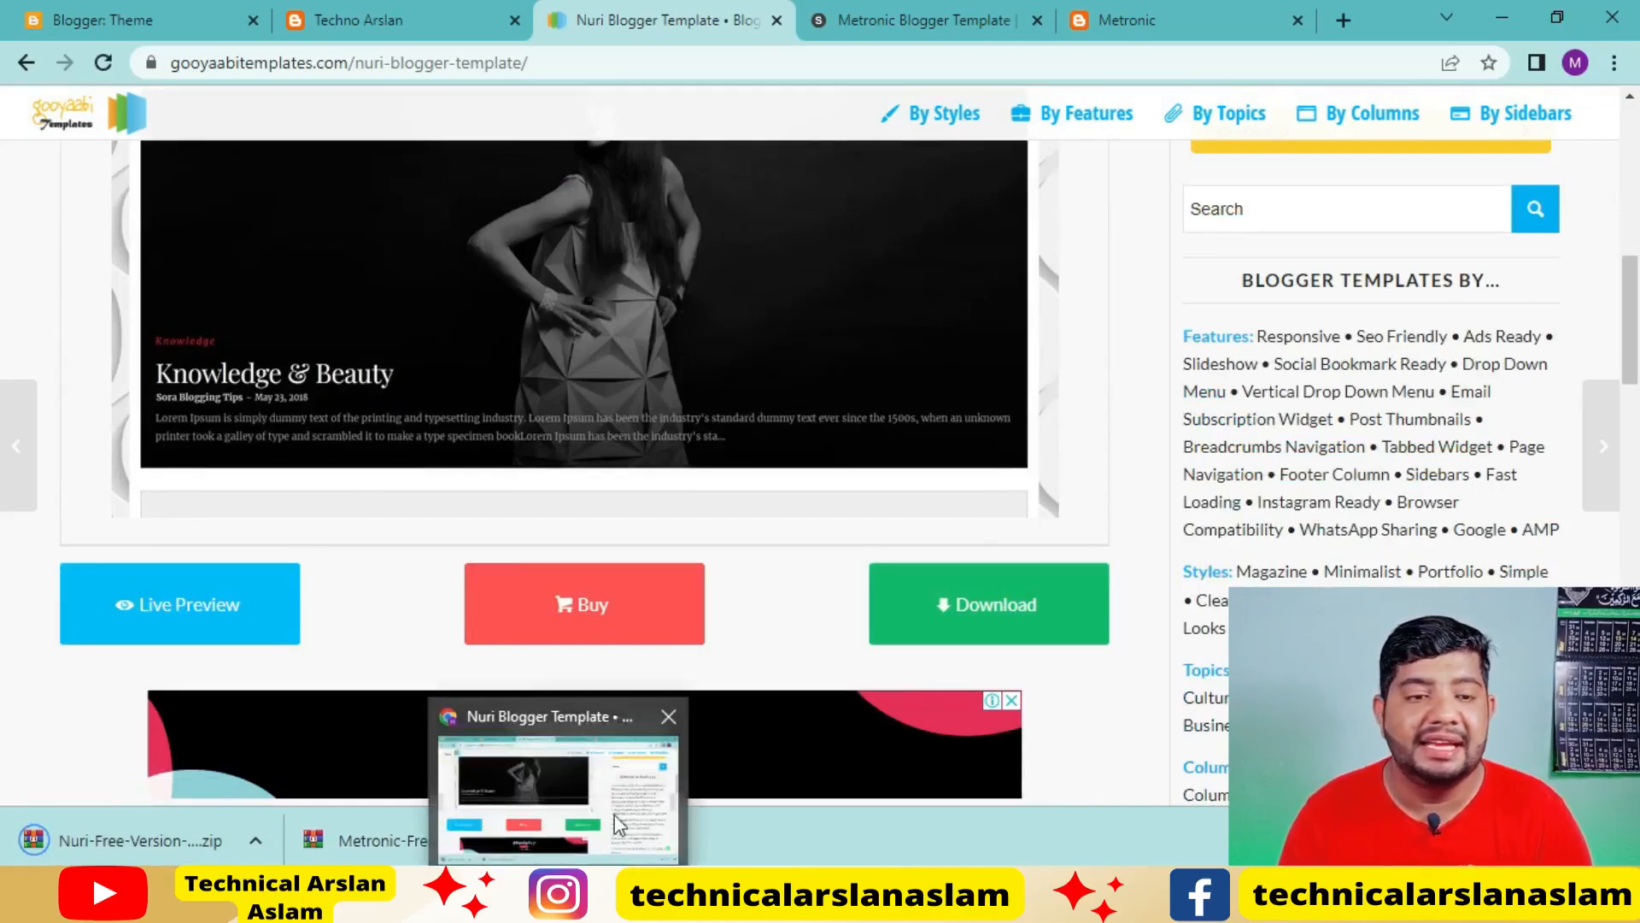
left_click(101, 17)
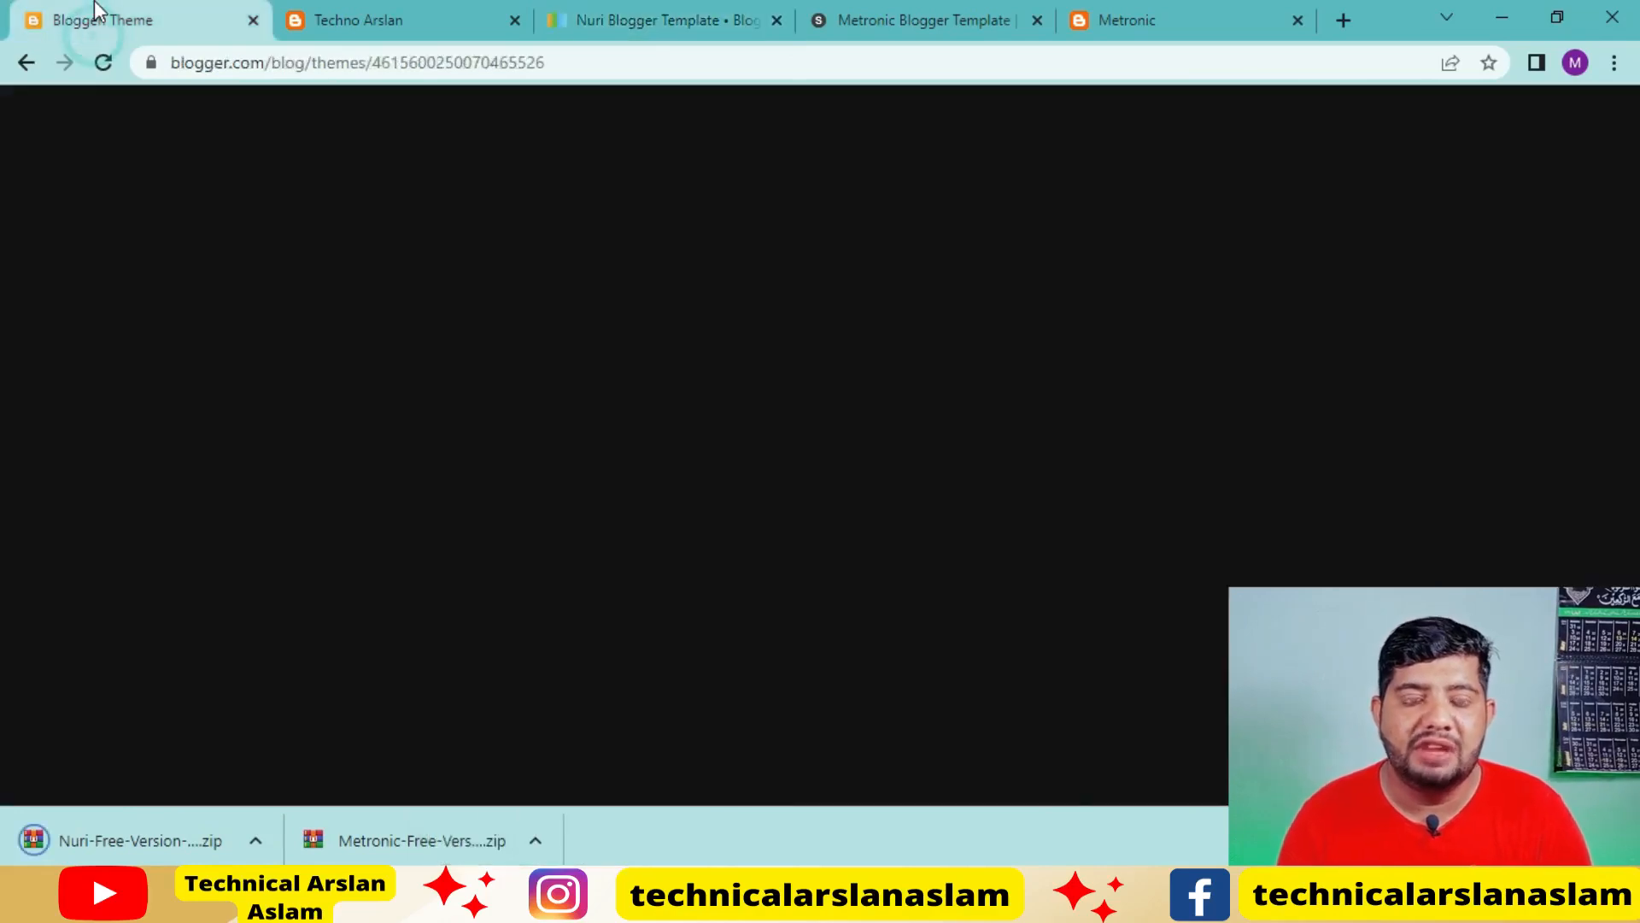
scroll(700, 575, "up", 10)
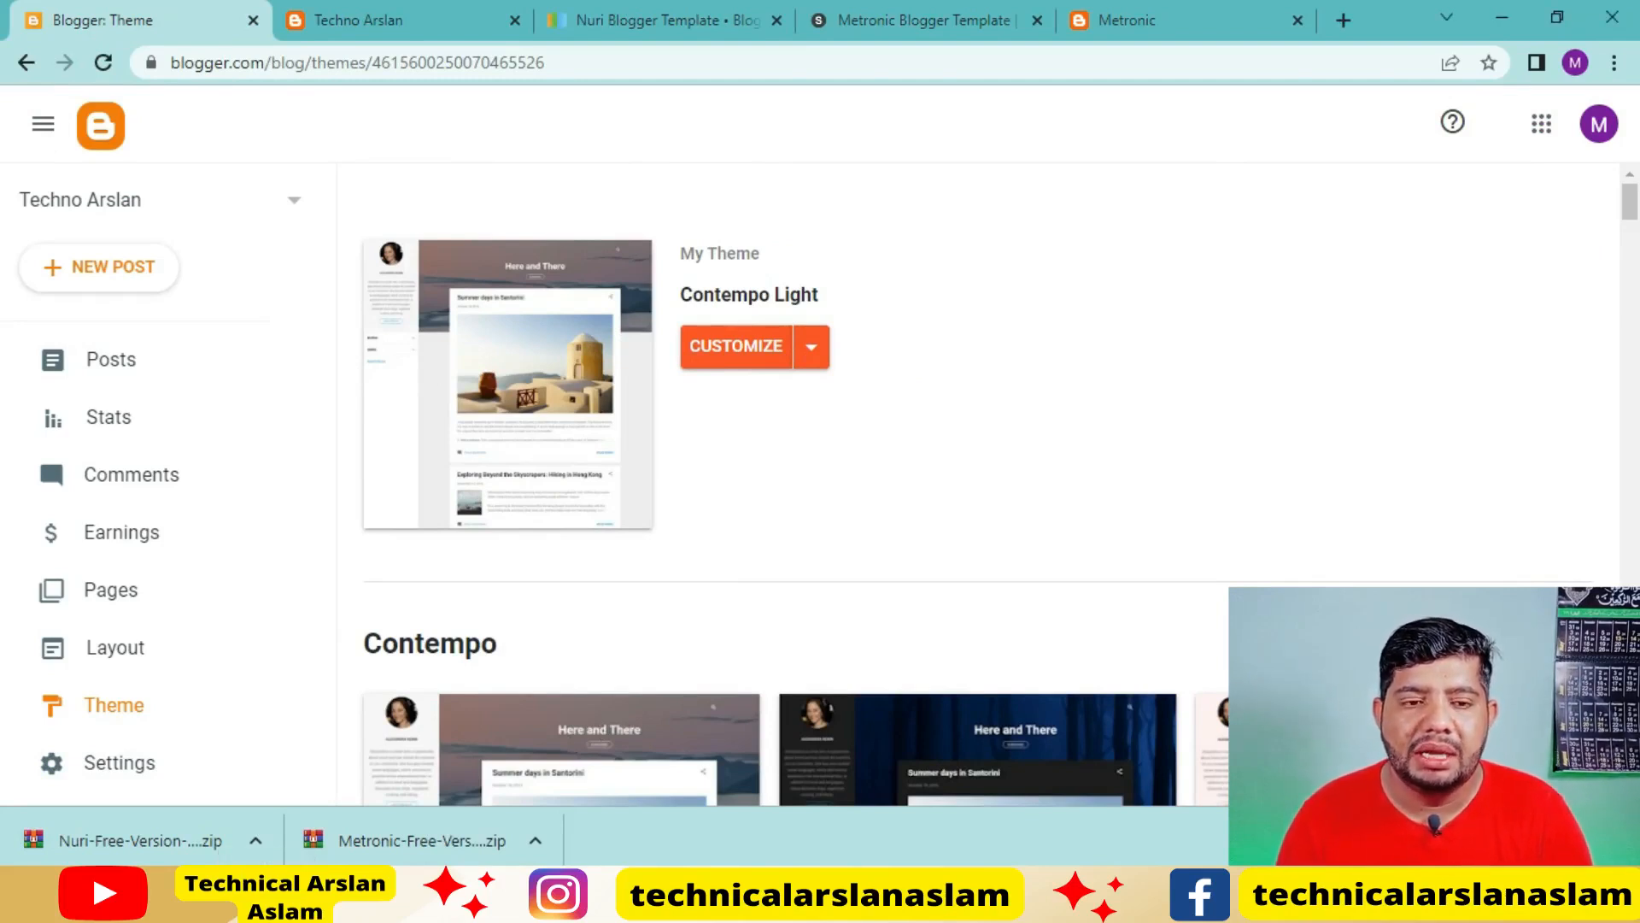
Switch to File Explorer, show the Downloads folder in a maximized window and select the Metronic-Free-Version-3.0 archive
left_click(315, 839)
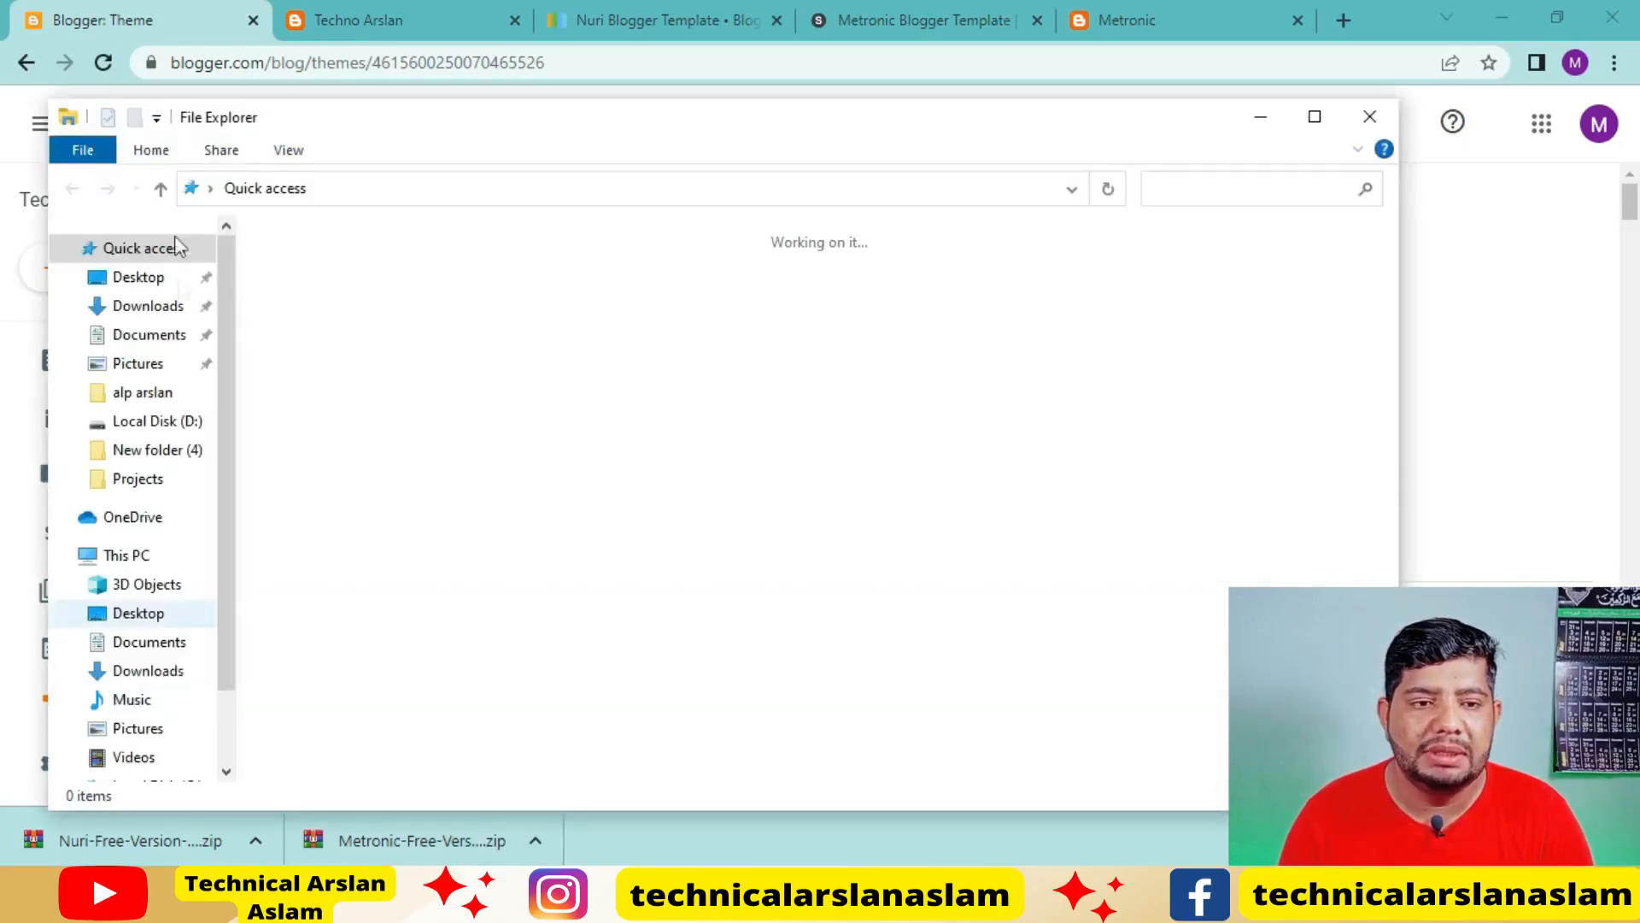
left_click(150, 307)
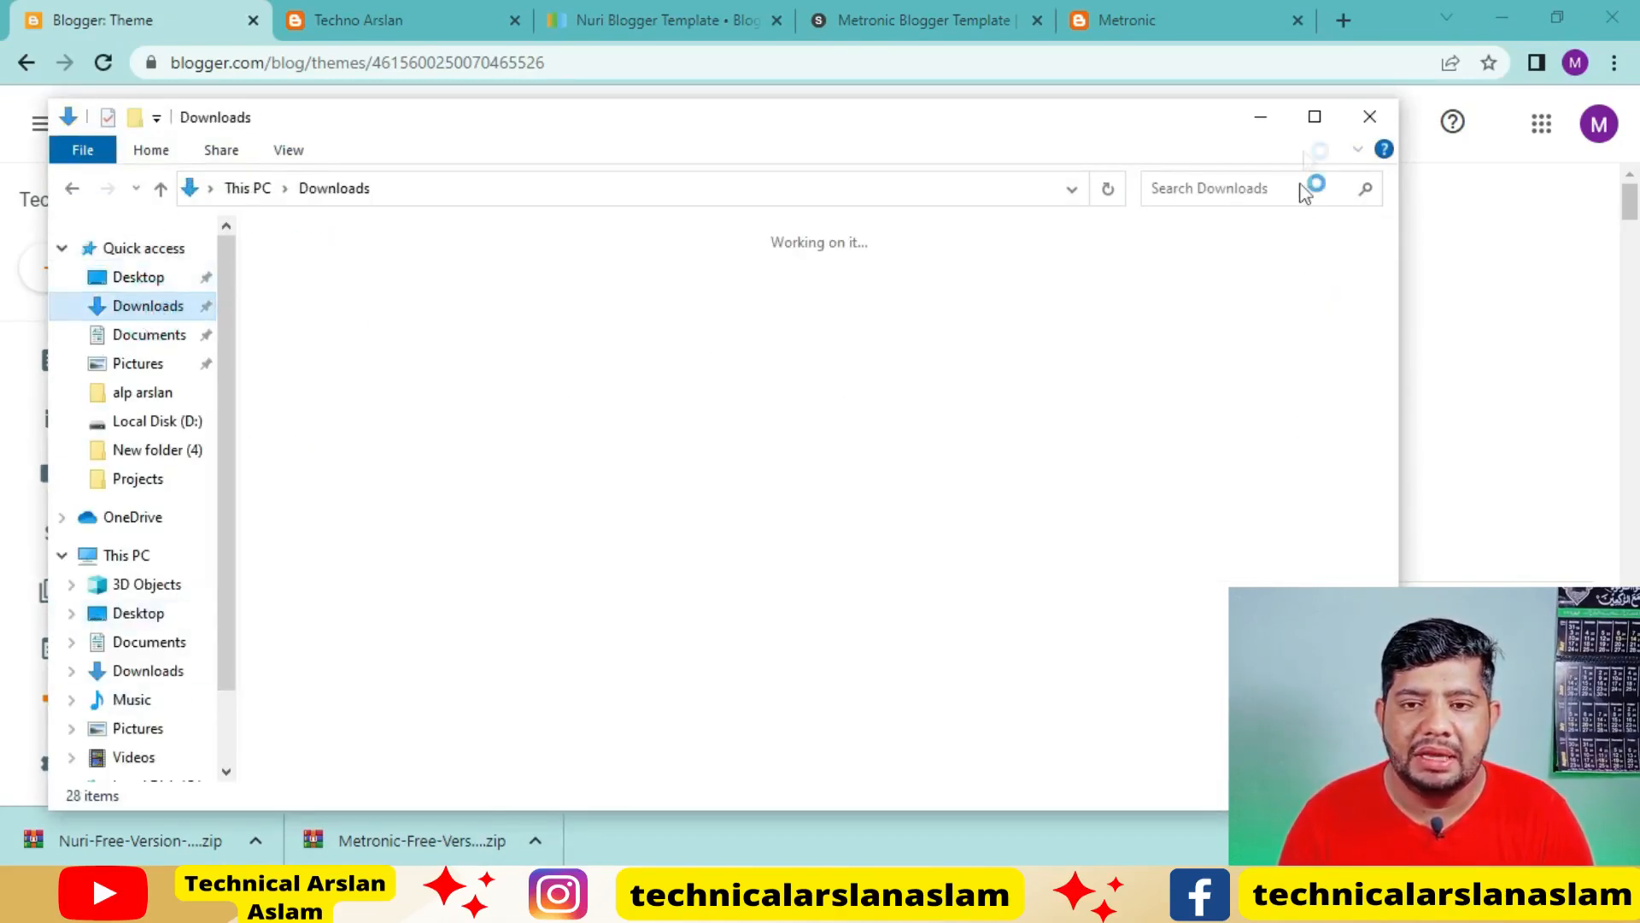
left_click(1314, 118)
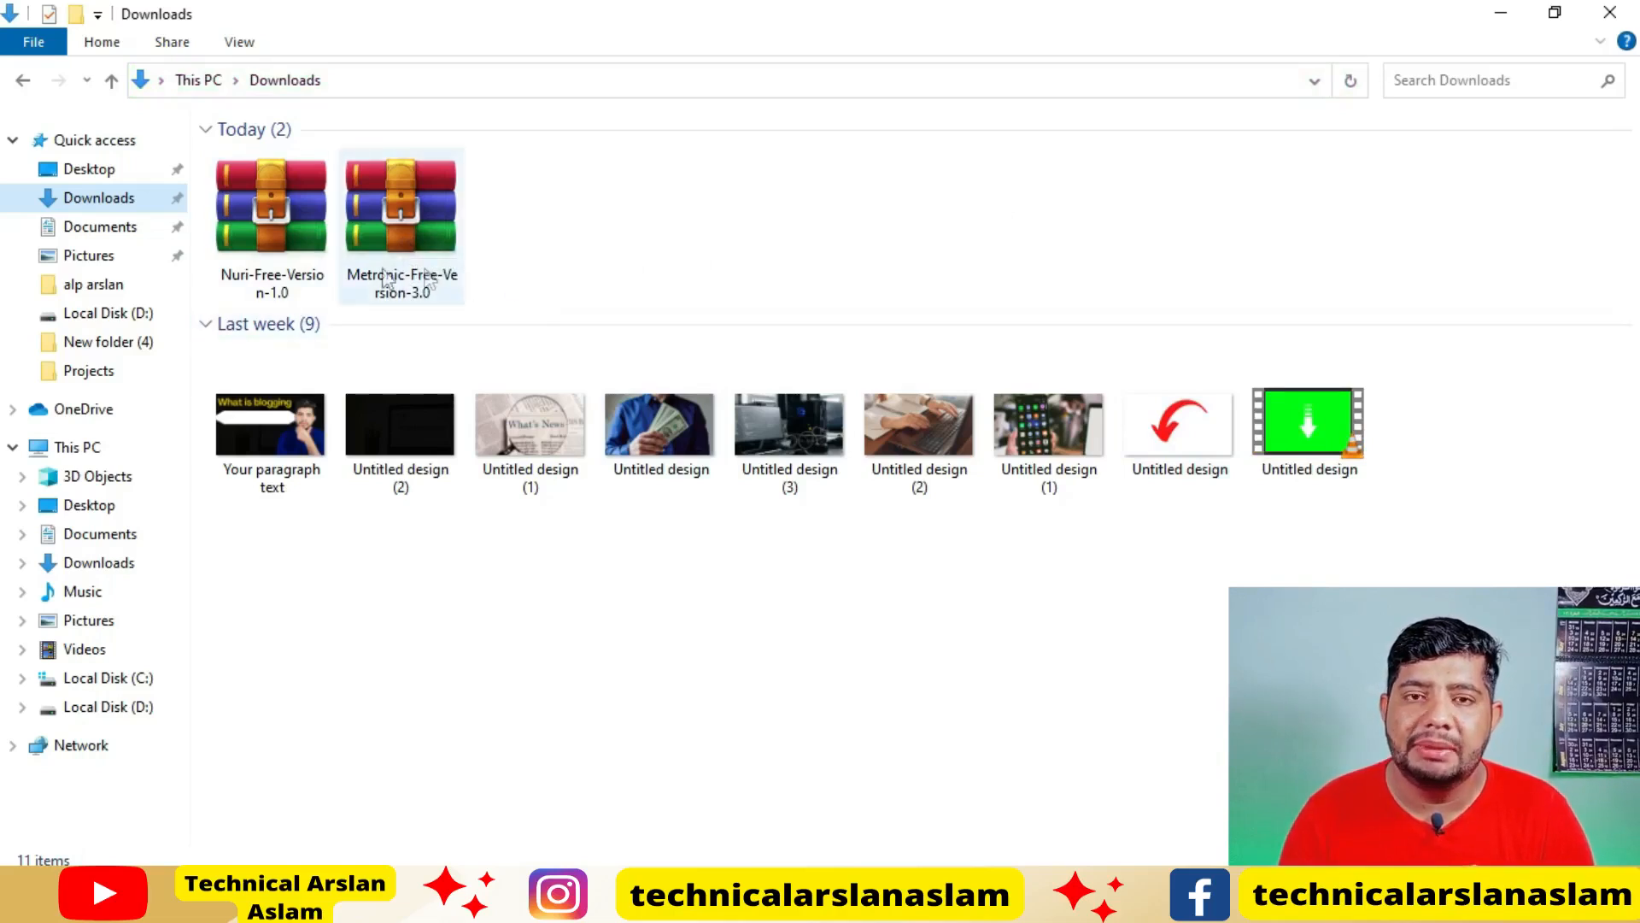
left_click(403, 223)
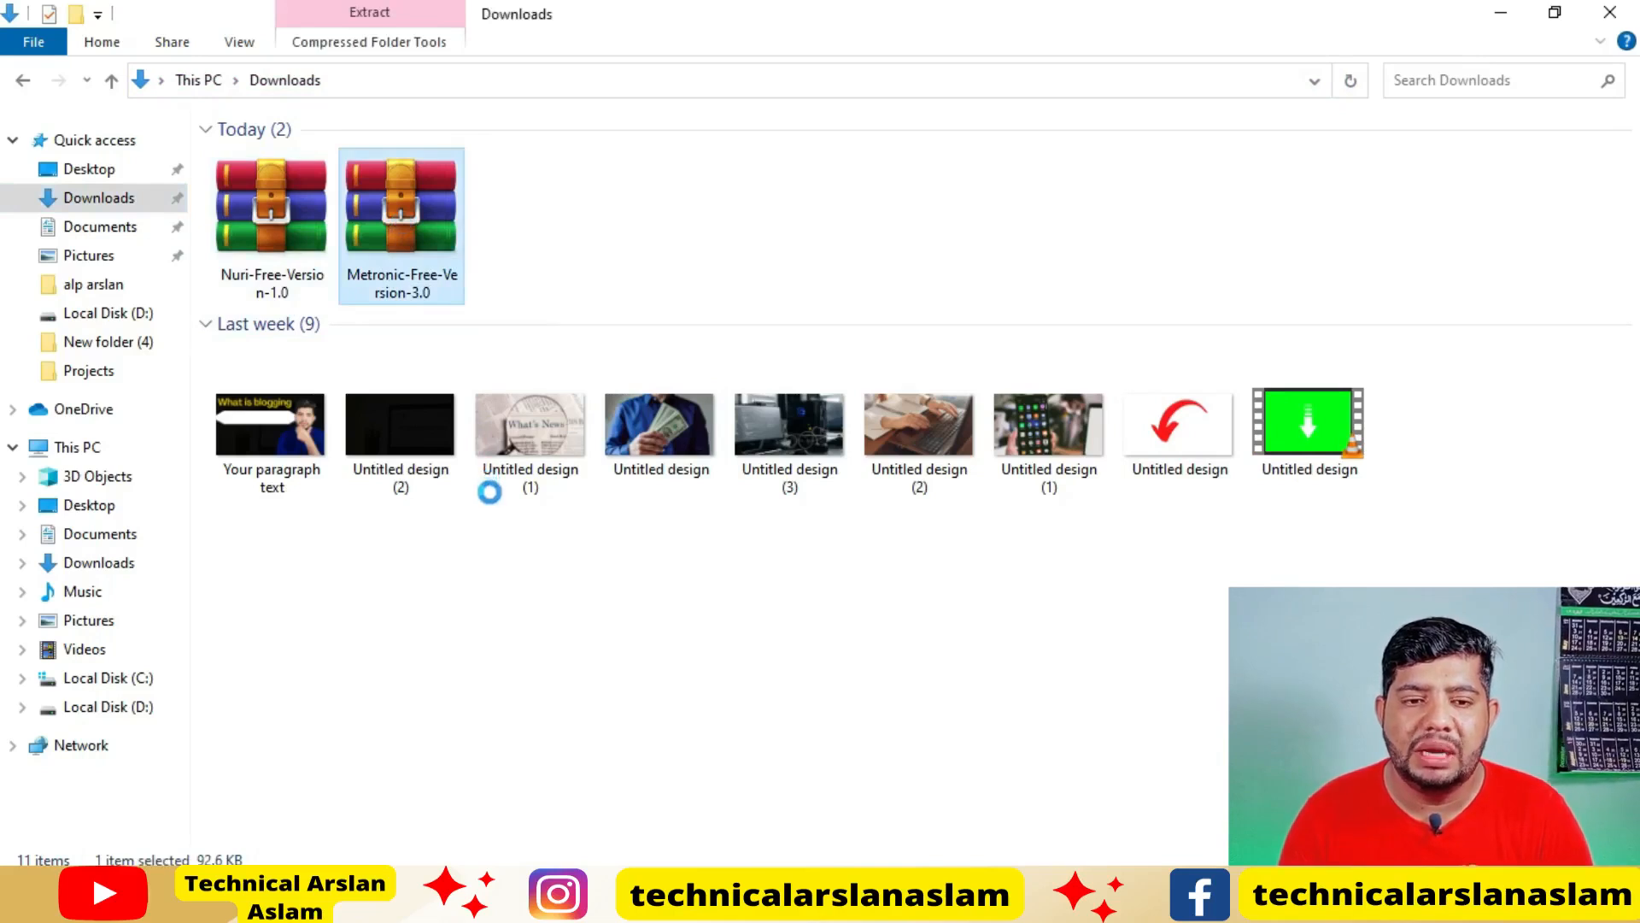
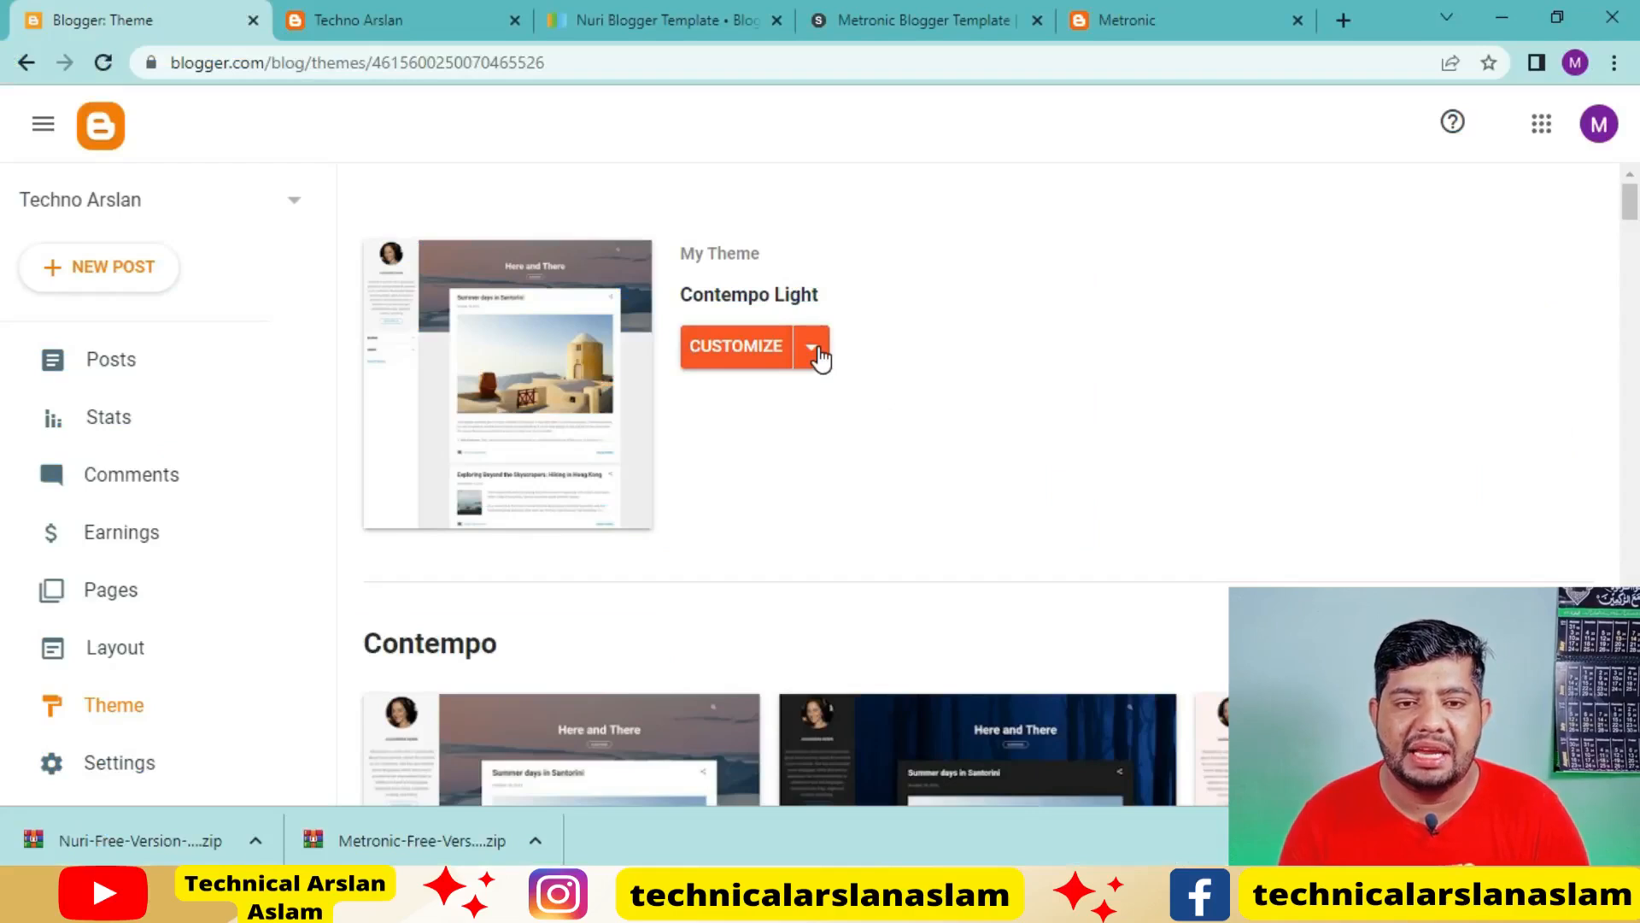
Replace all of the blog theme's HTML with the copied Metronic template code, save it and return to the Theme page
left_click(814, 350)
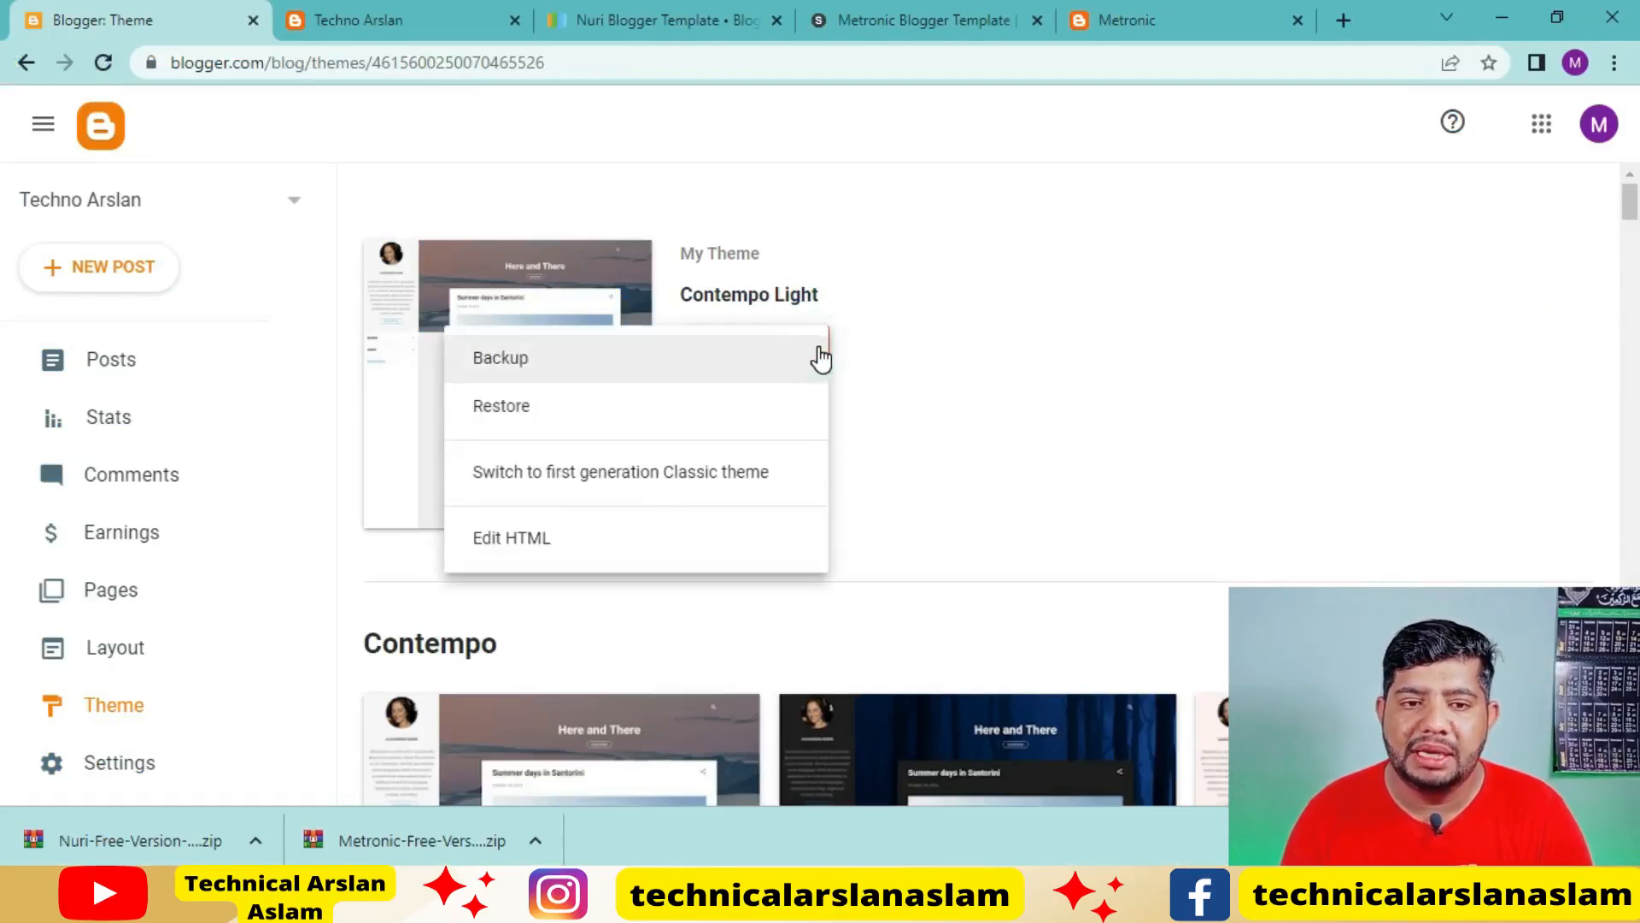
left_click(526, 540)
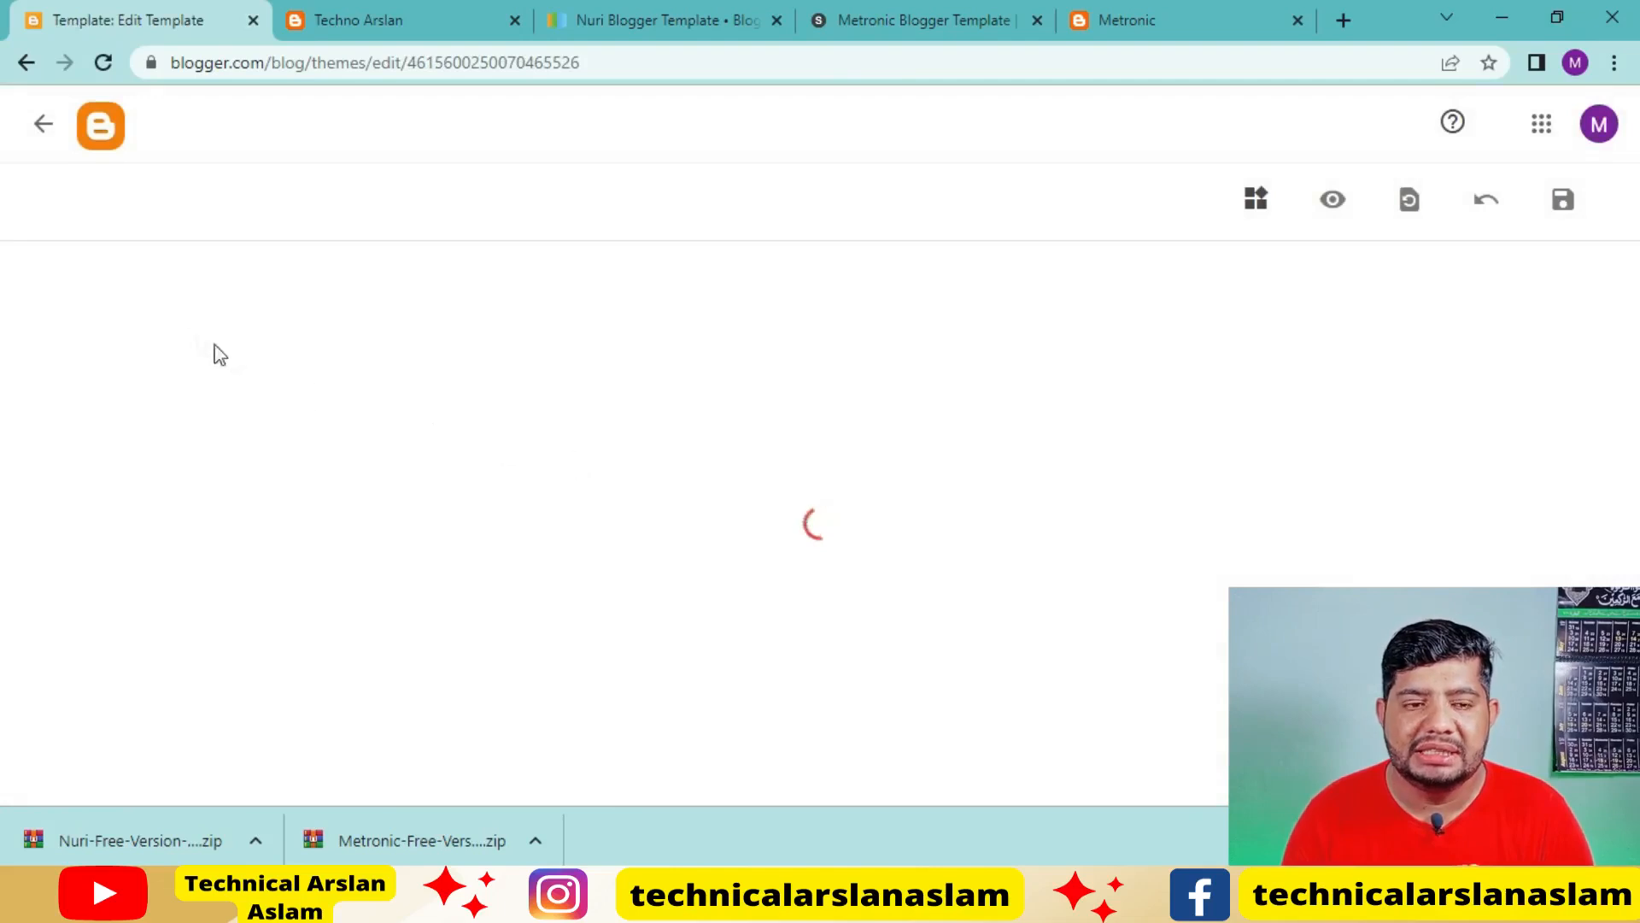
left_click(1041, 563)
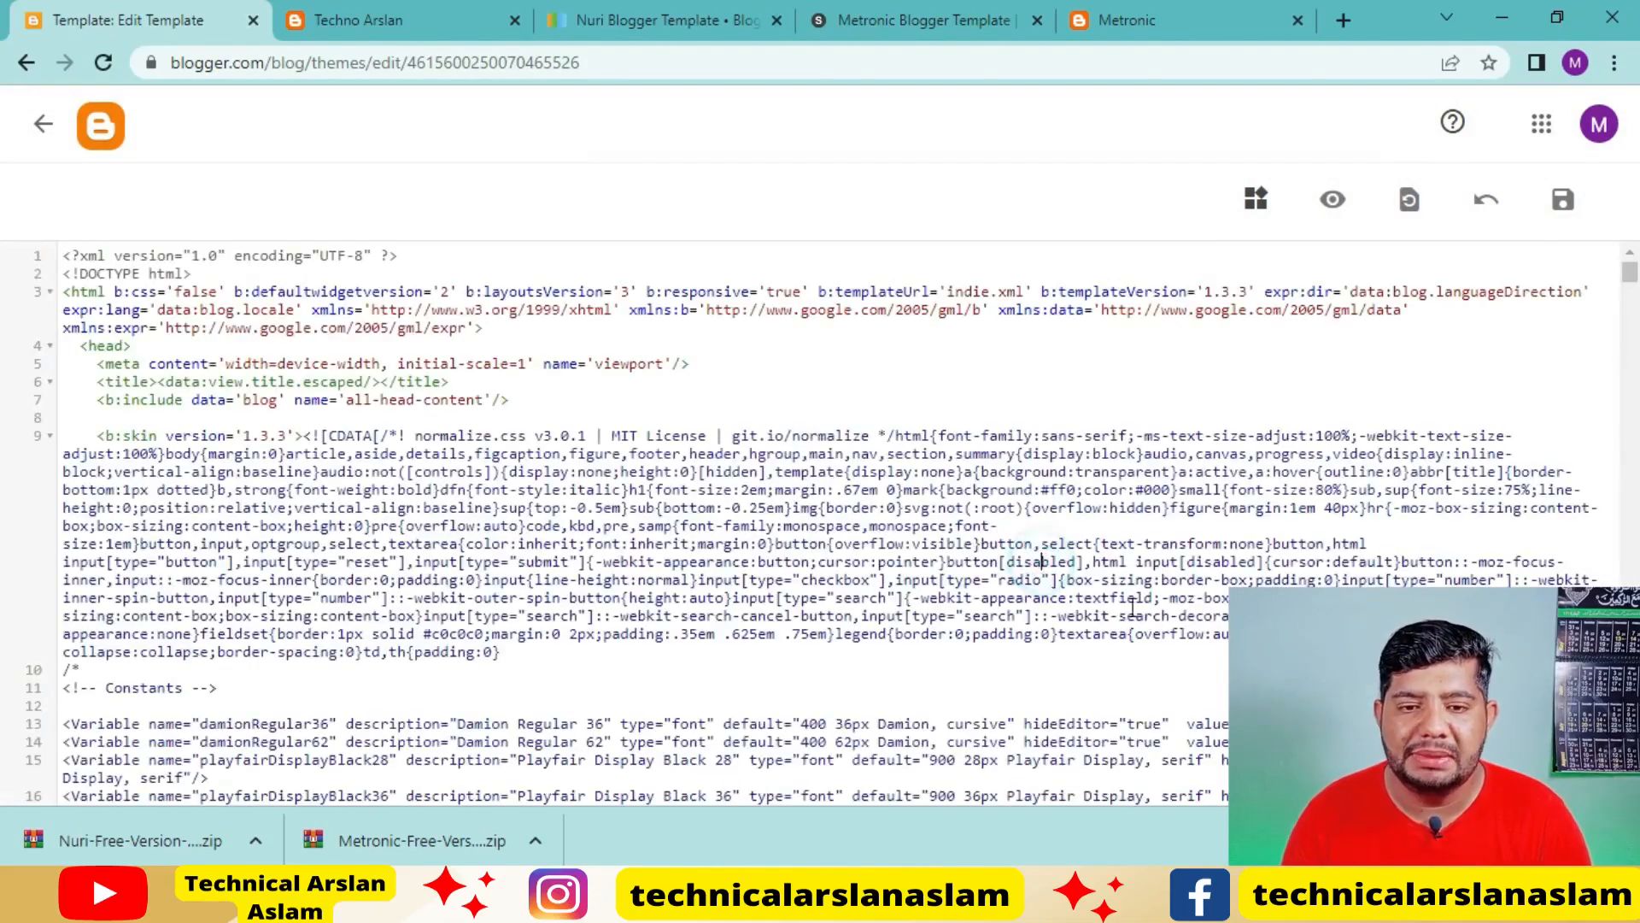
key("ctrl+a")
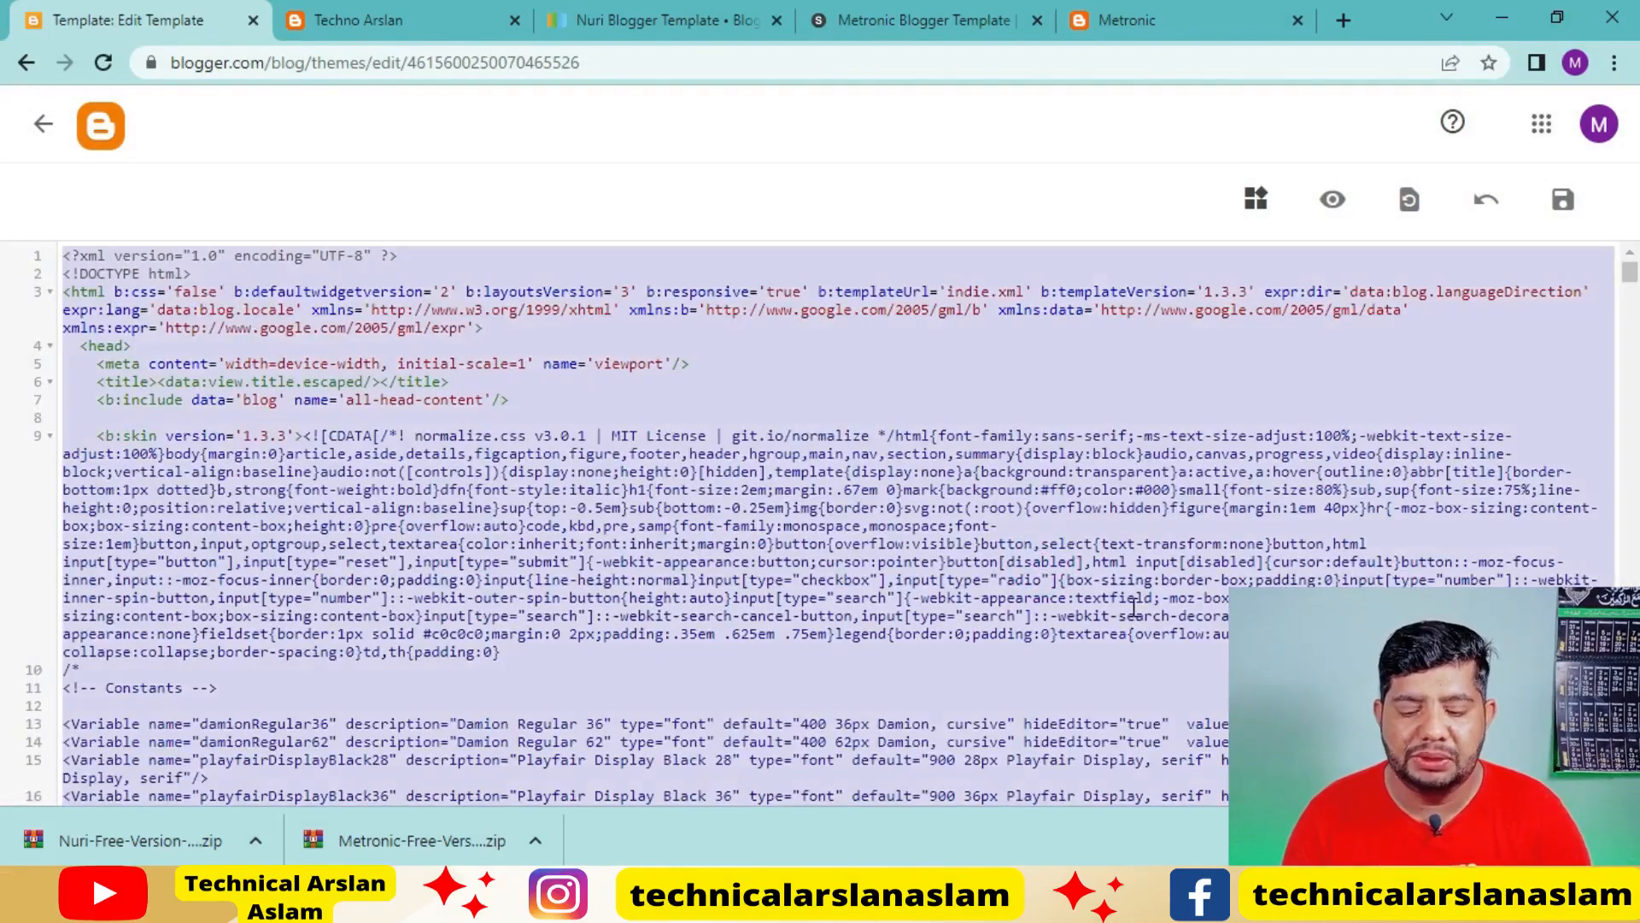
key("Delete")
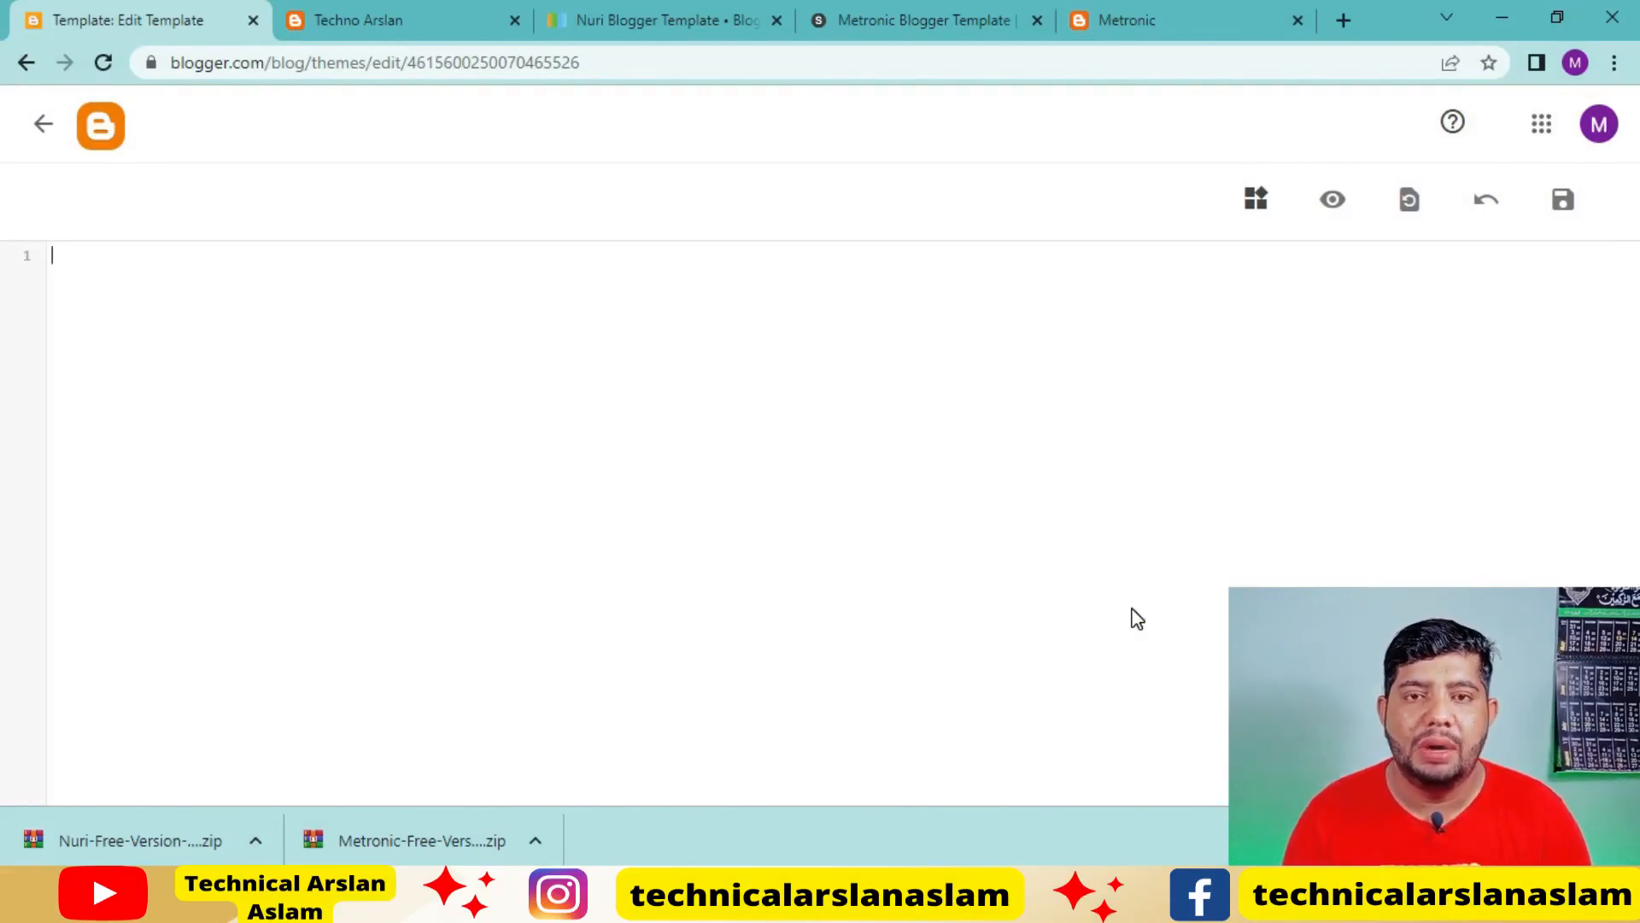
key("ctrl+v")
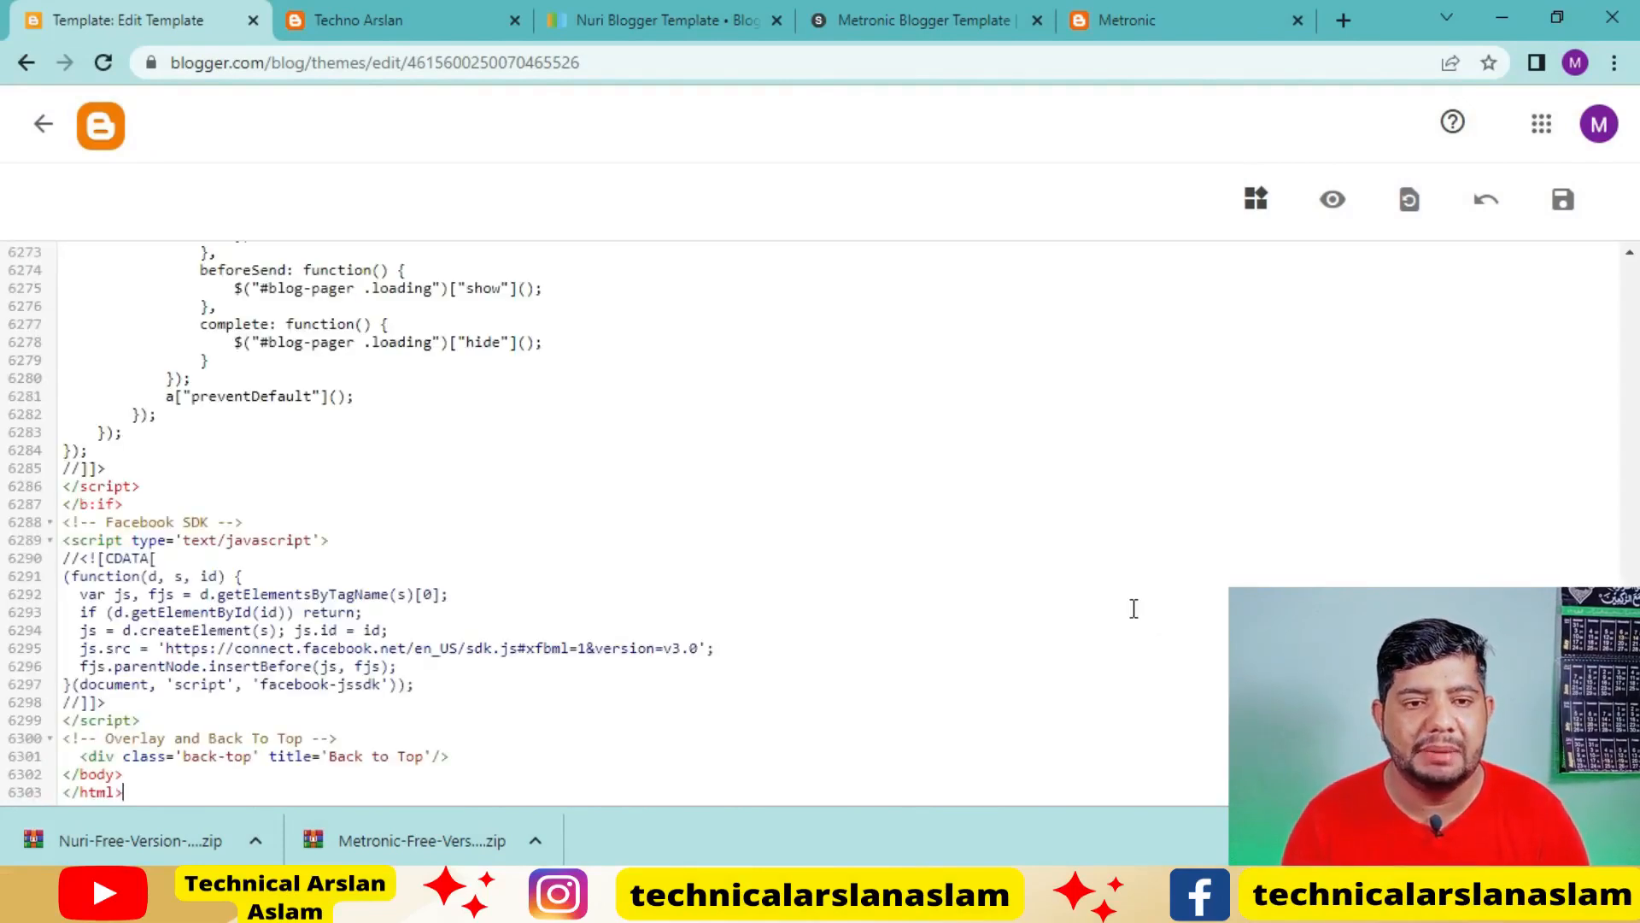
left_click(1563, 218)
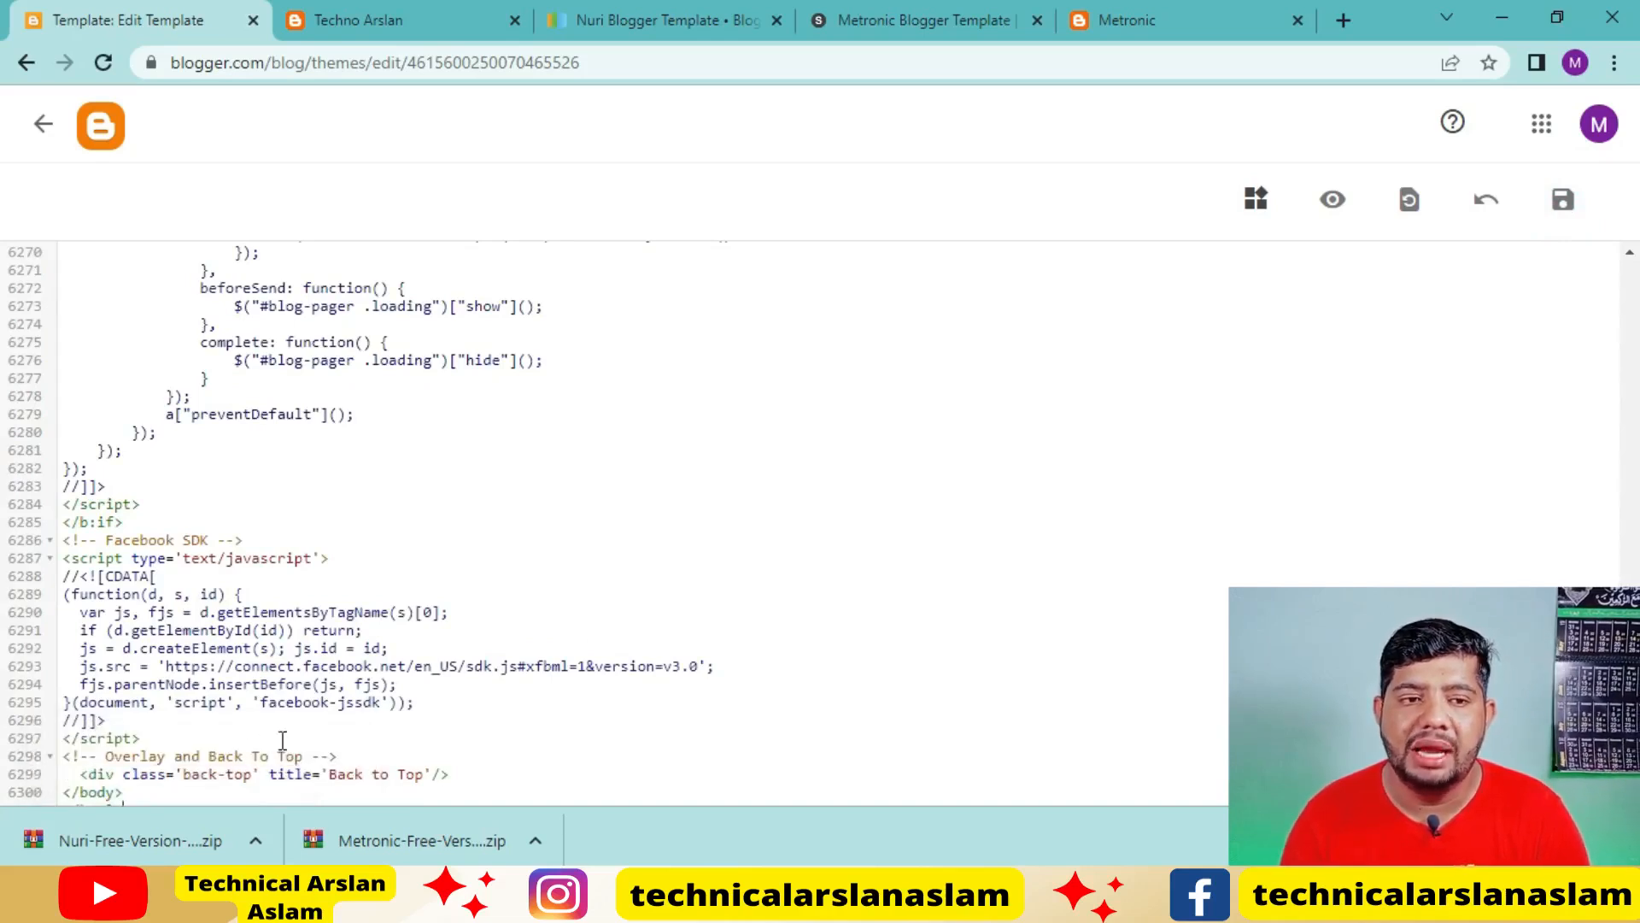
left_click(38, 135)
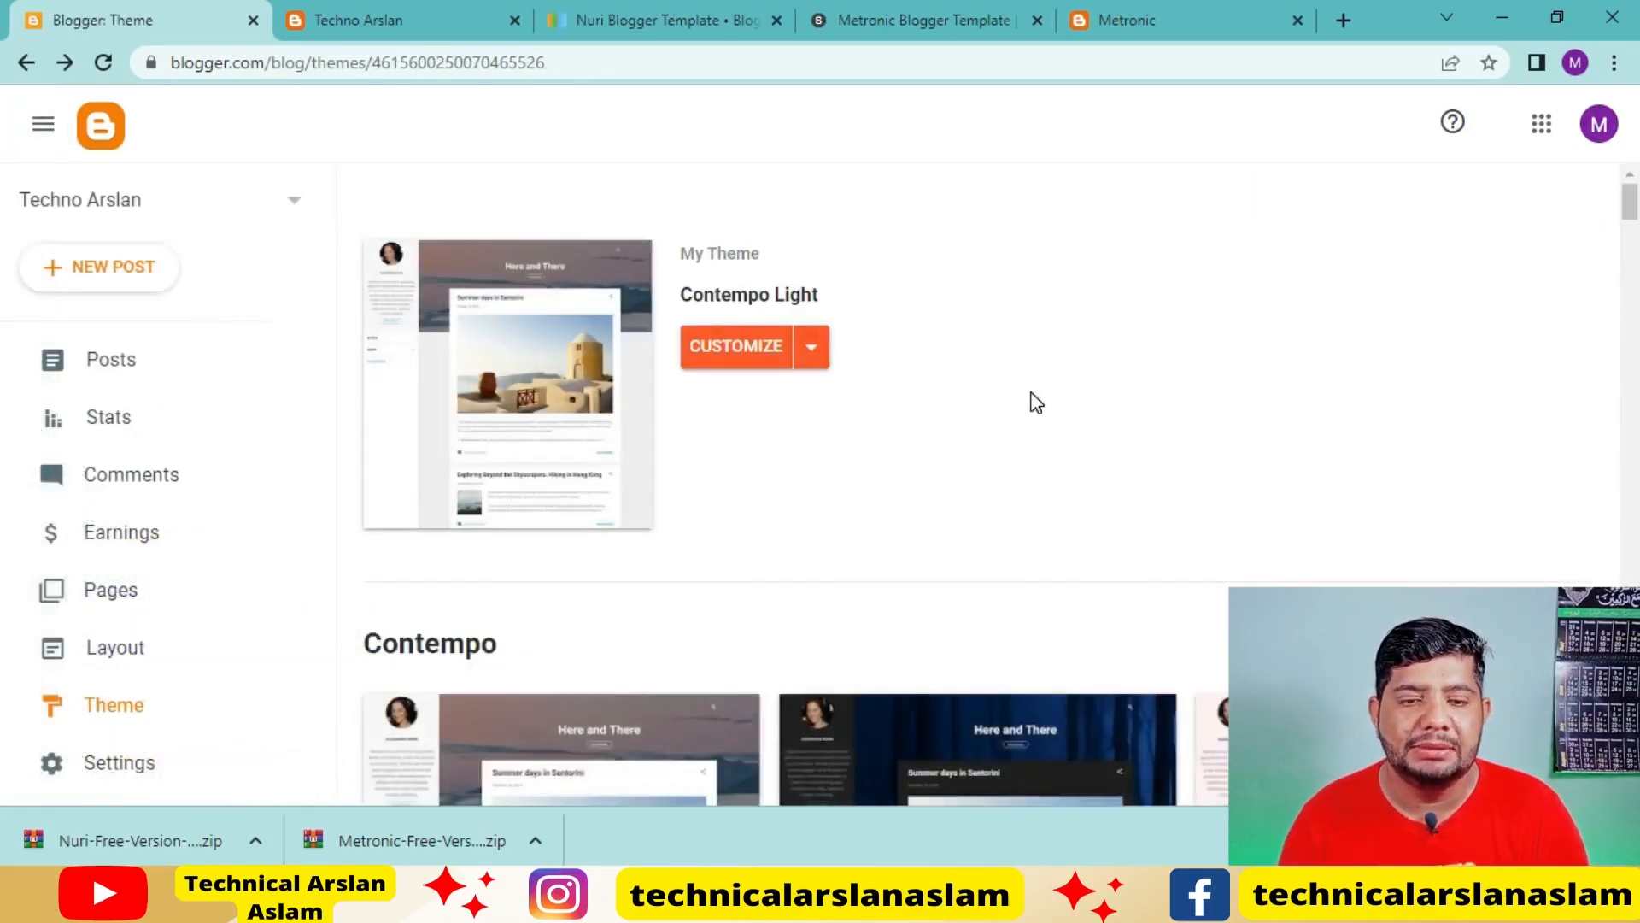
left_click(808, 353)
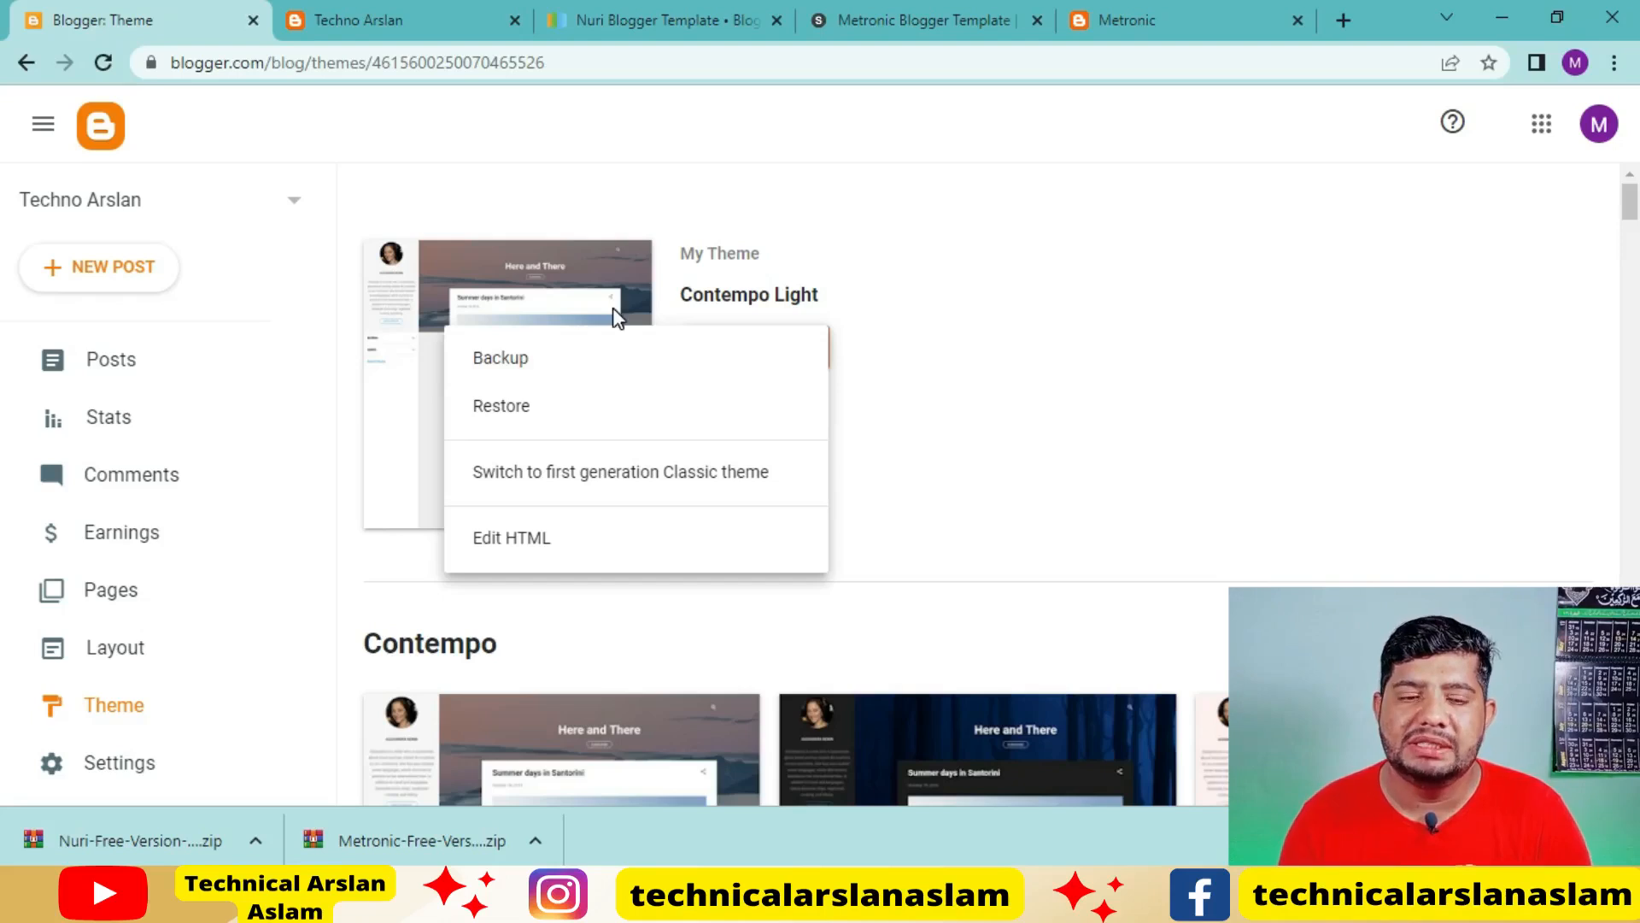
left_click(533, 414)
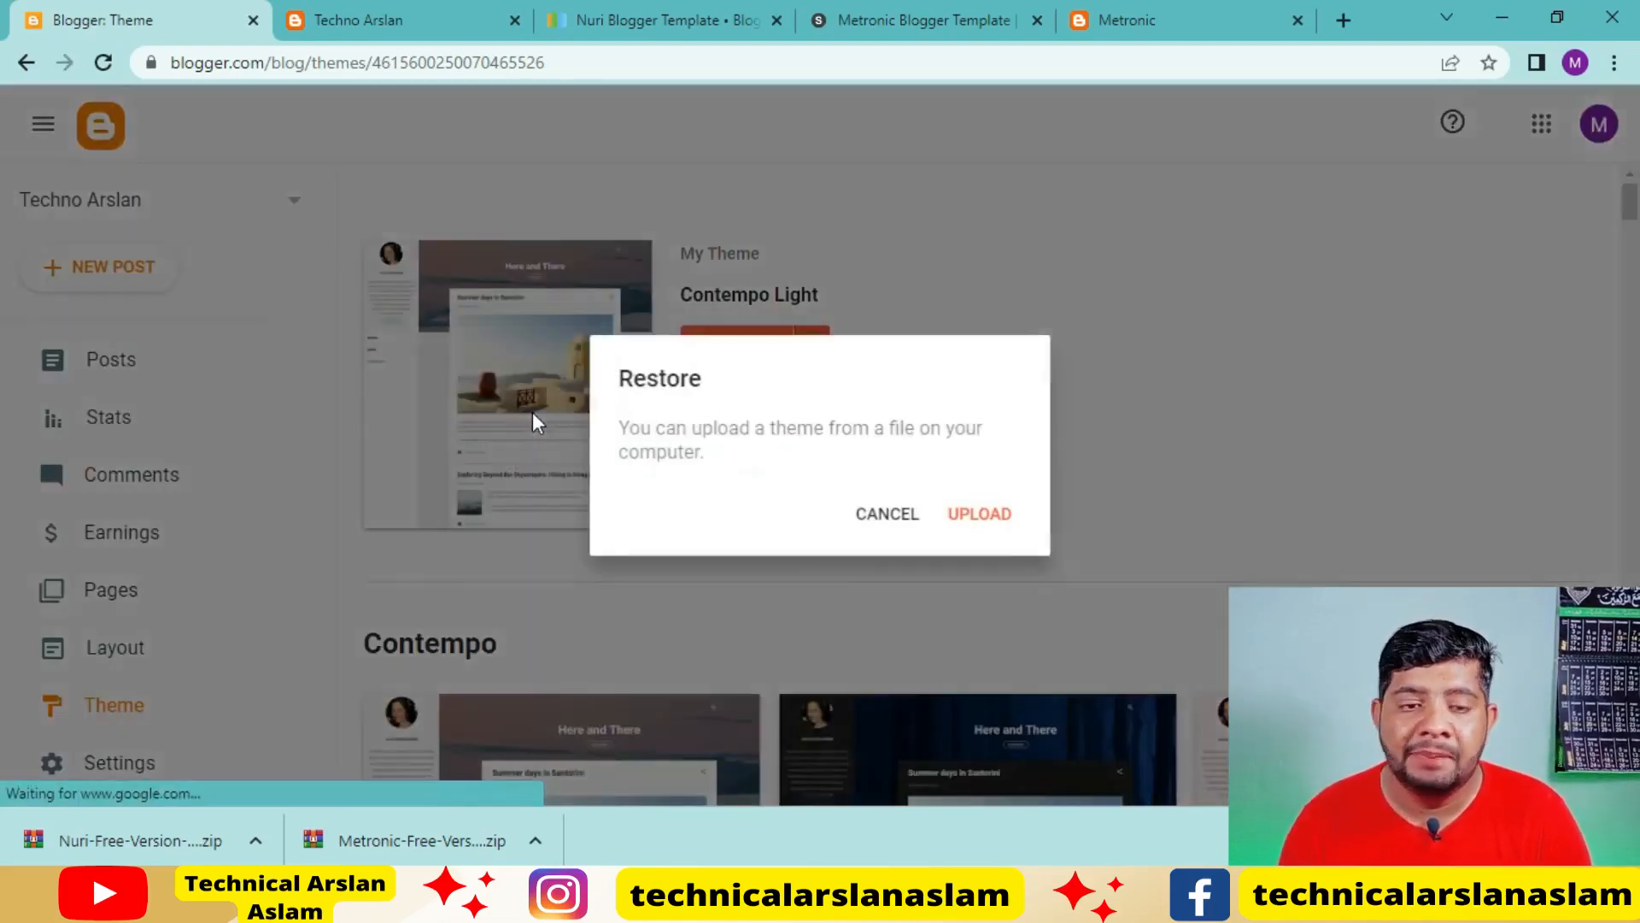
left_click(979, 517)
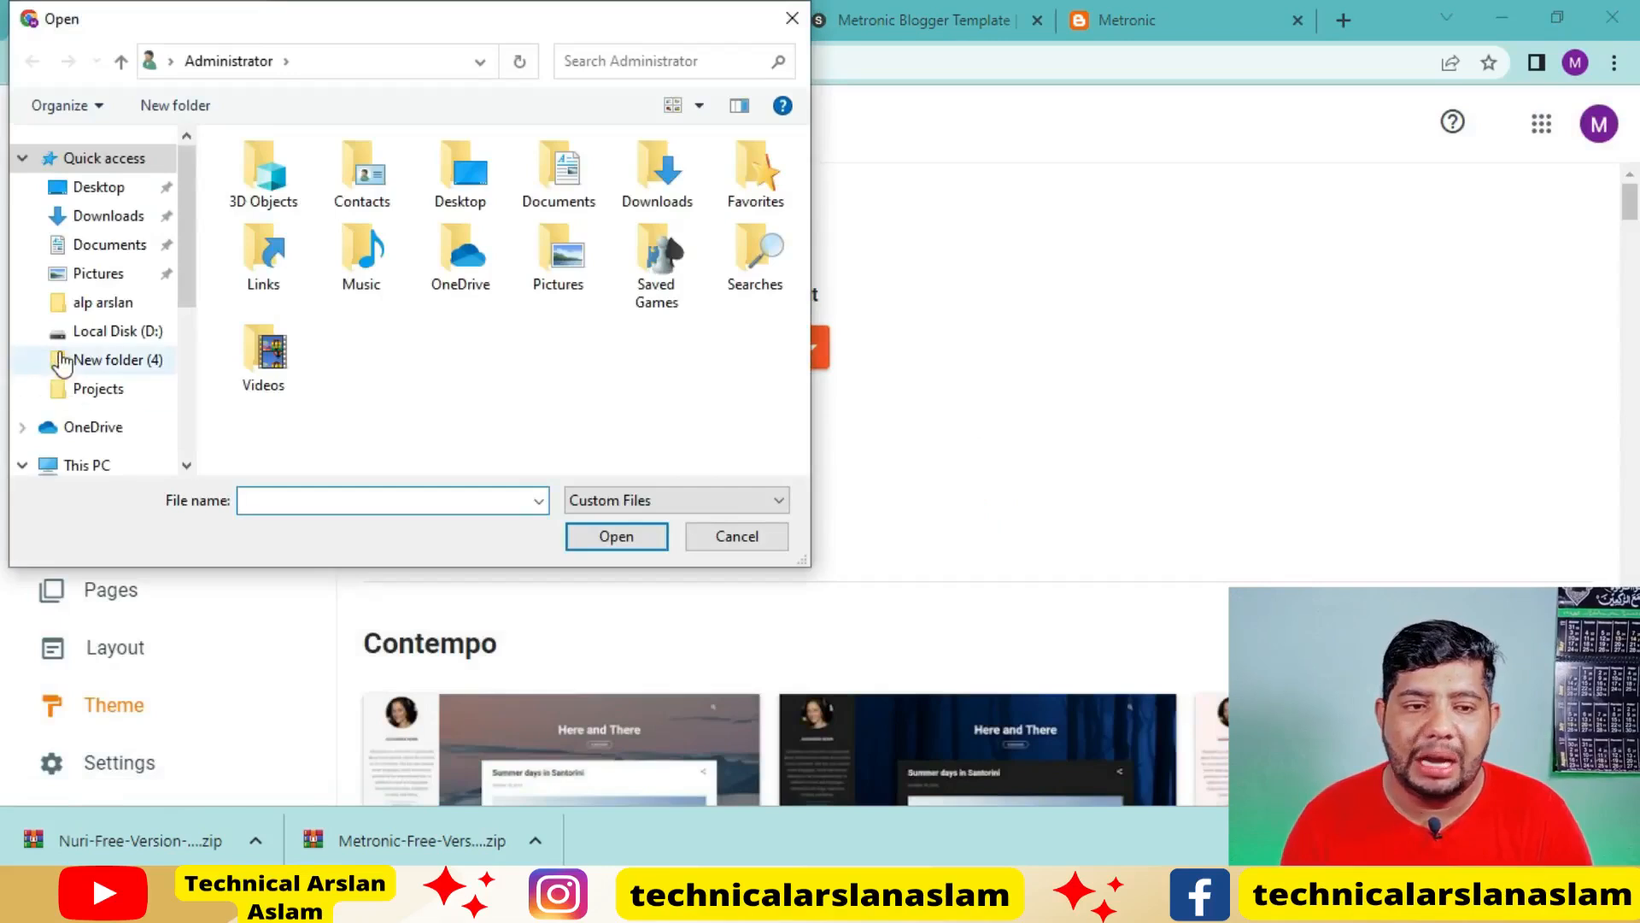
left_click(109, 216)
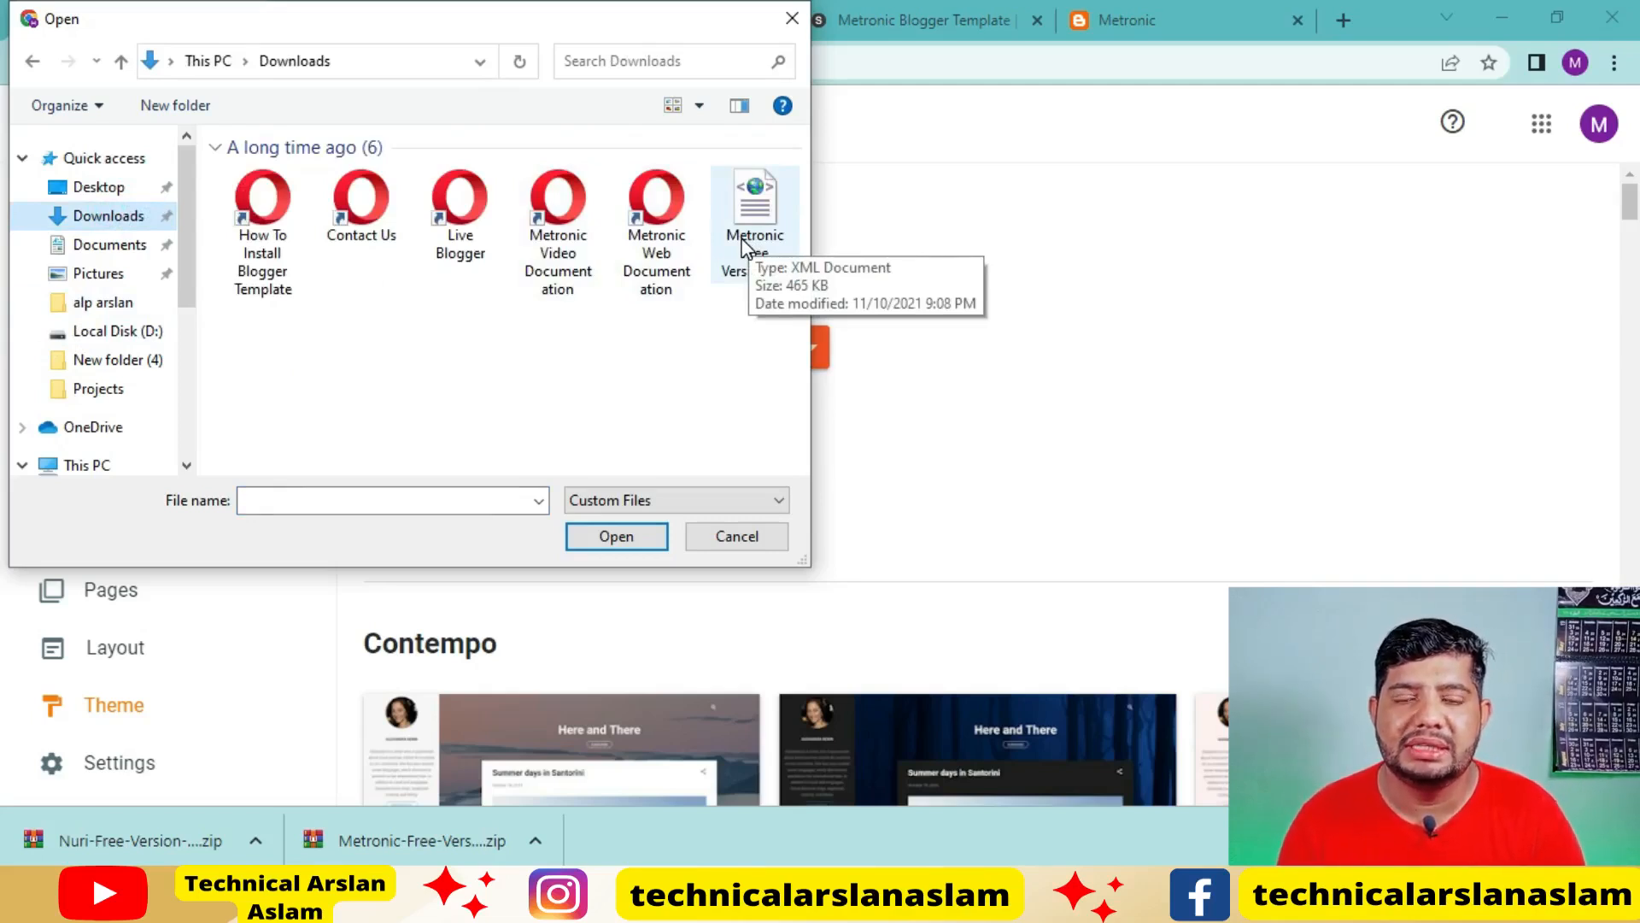
left_click(794, 21)
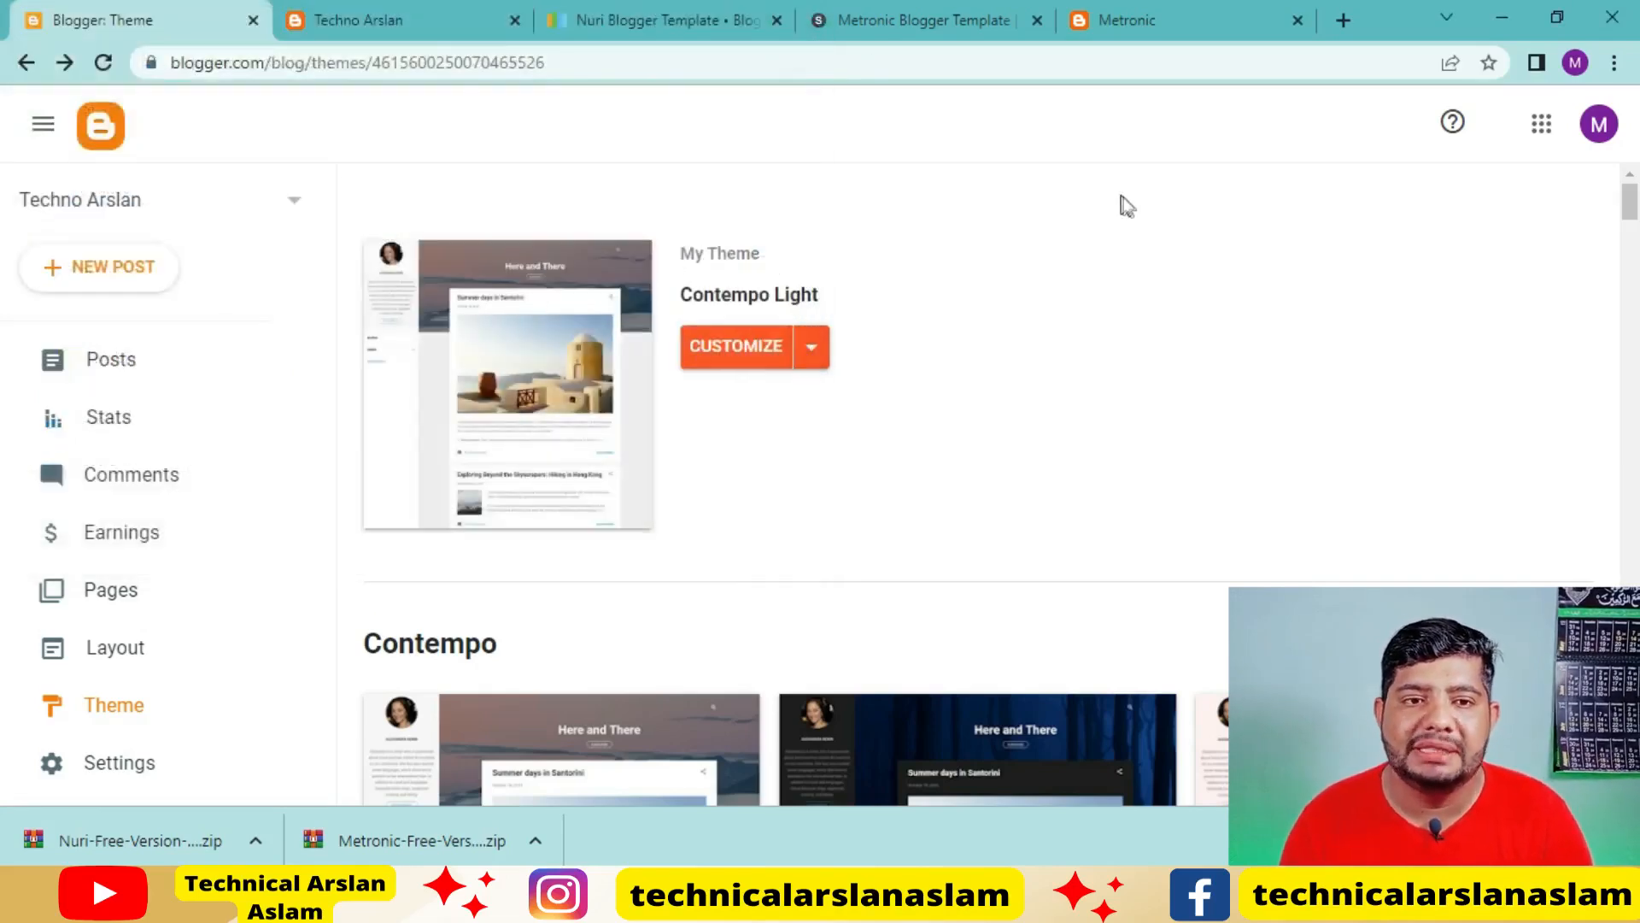
Reload the Techno Arslan blog's live page and examine the Metronic template's header, recent posts section and sidebar
left_click(390, 19)
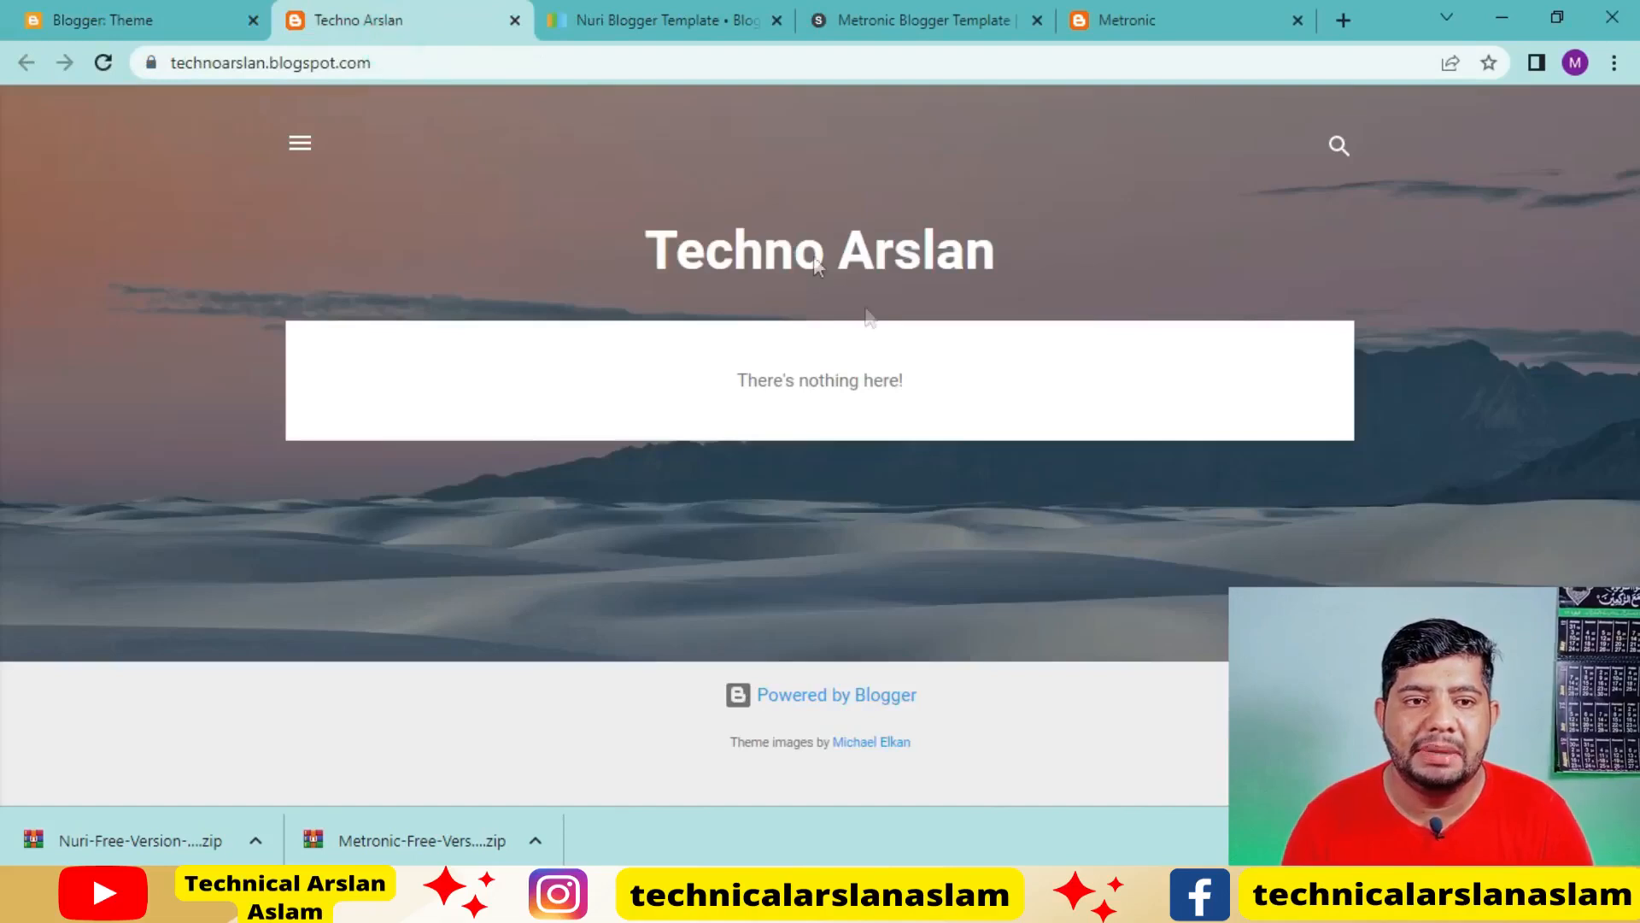
left_click(100, 62)
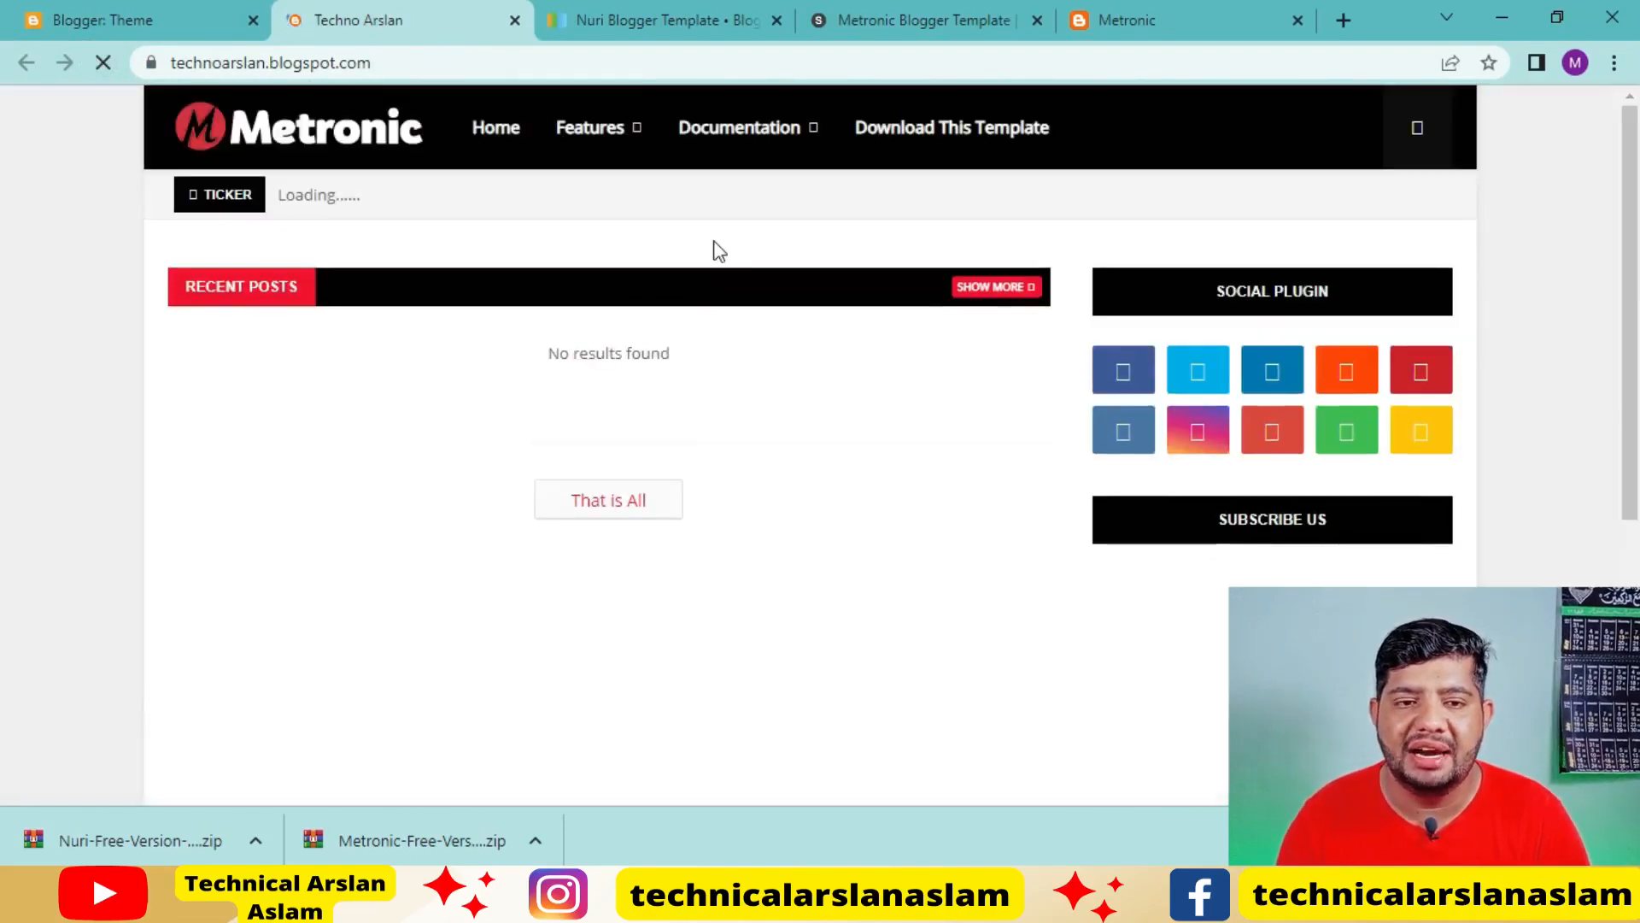
scroll(854, 494, "down", 3)
scroll(854, 494, "up", 3)
scroll(441, 224, "down", 1)
scroll(441, 224, "up", 2)
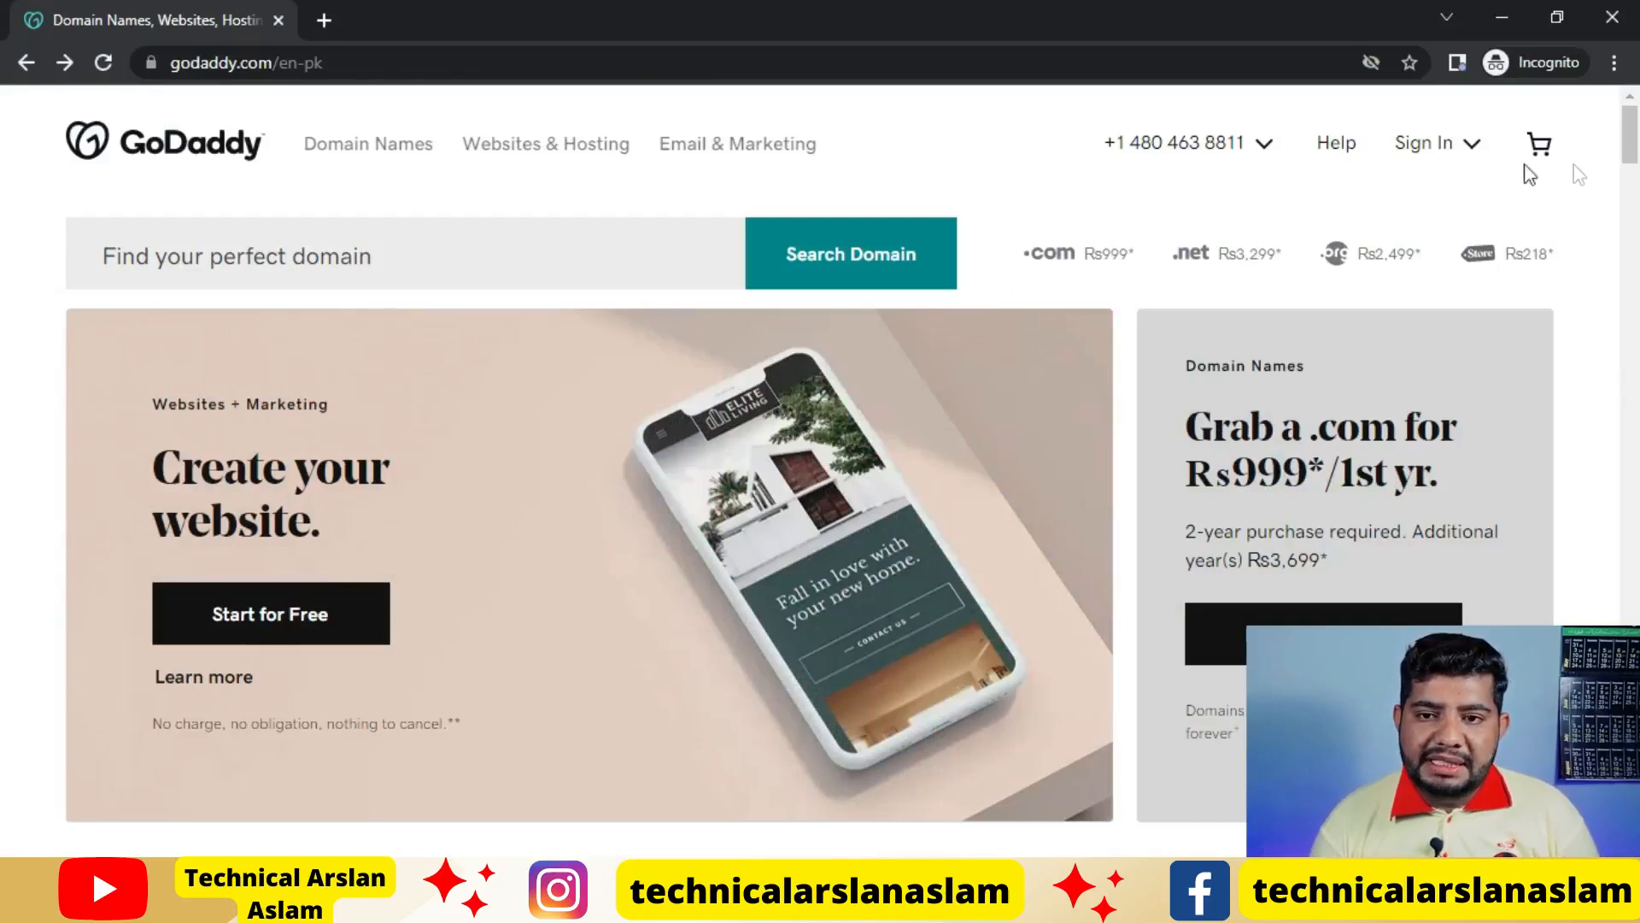
Open GoDaddy's sign-in page for registered users and bring up its sign-in options
left_click(1439, 153)
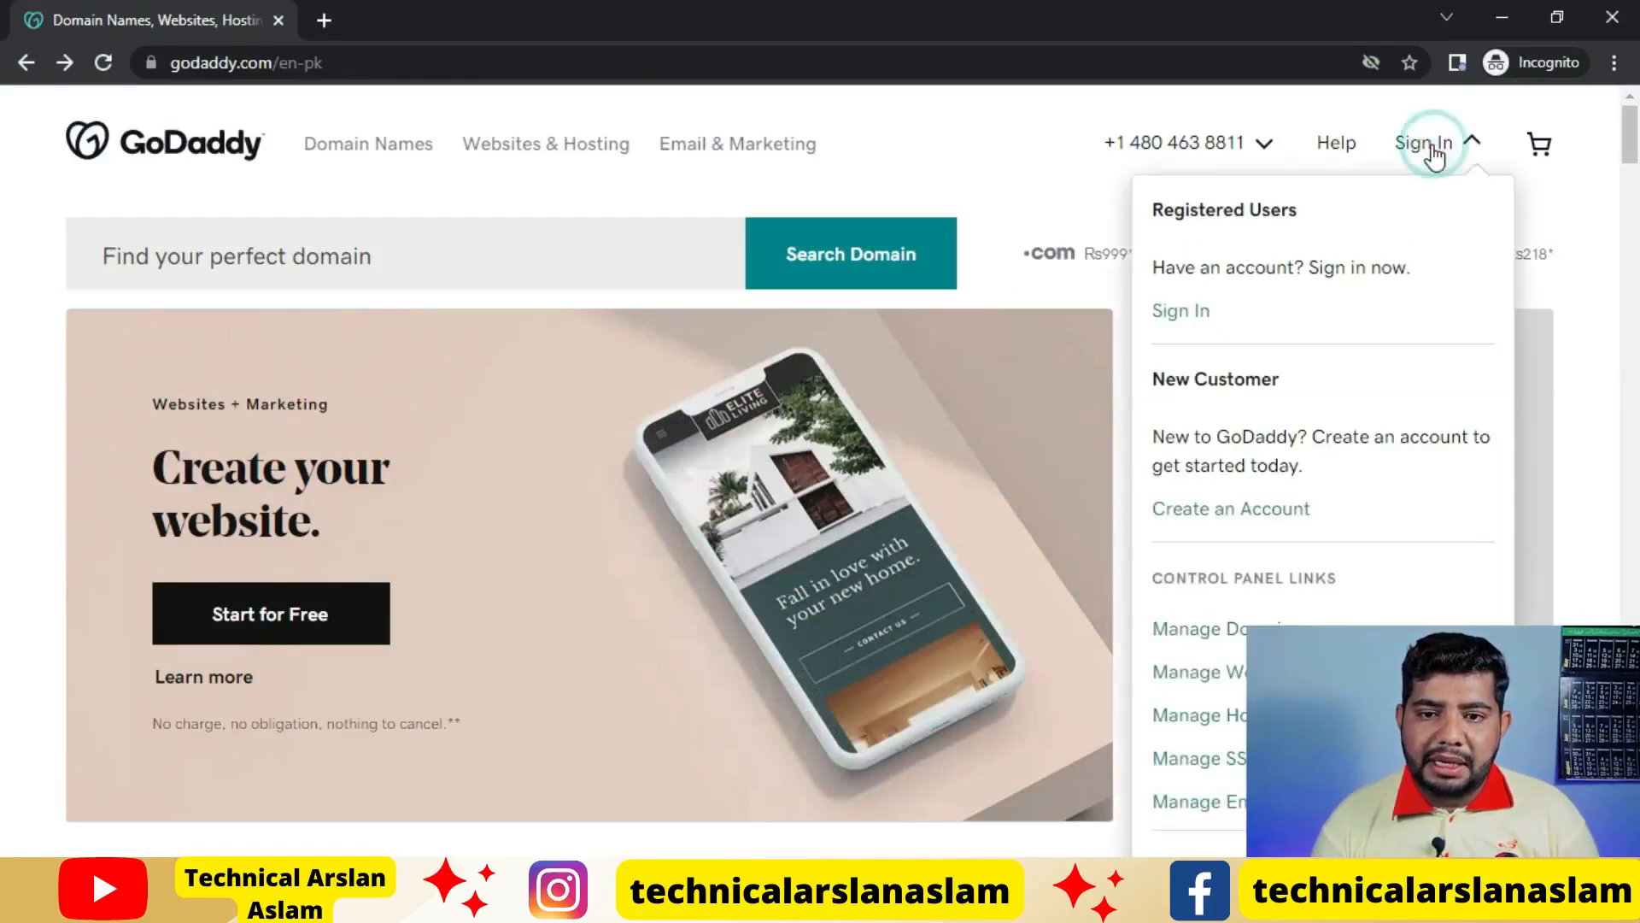
left_click(1200, 311)
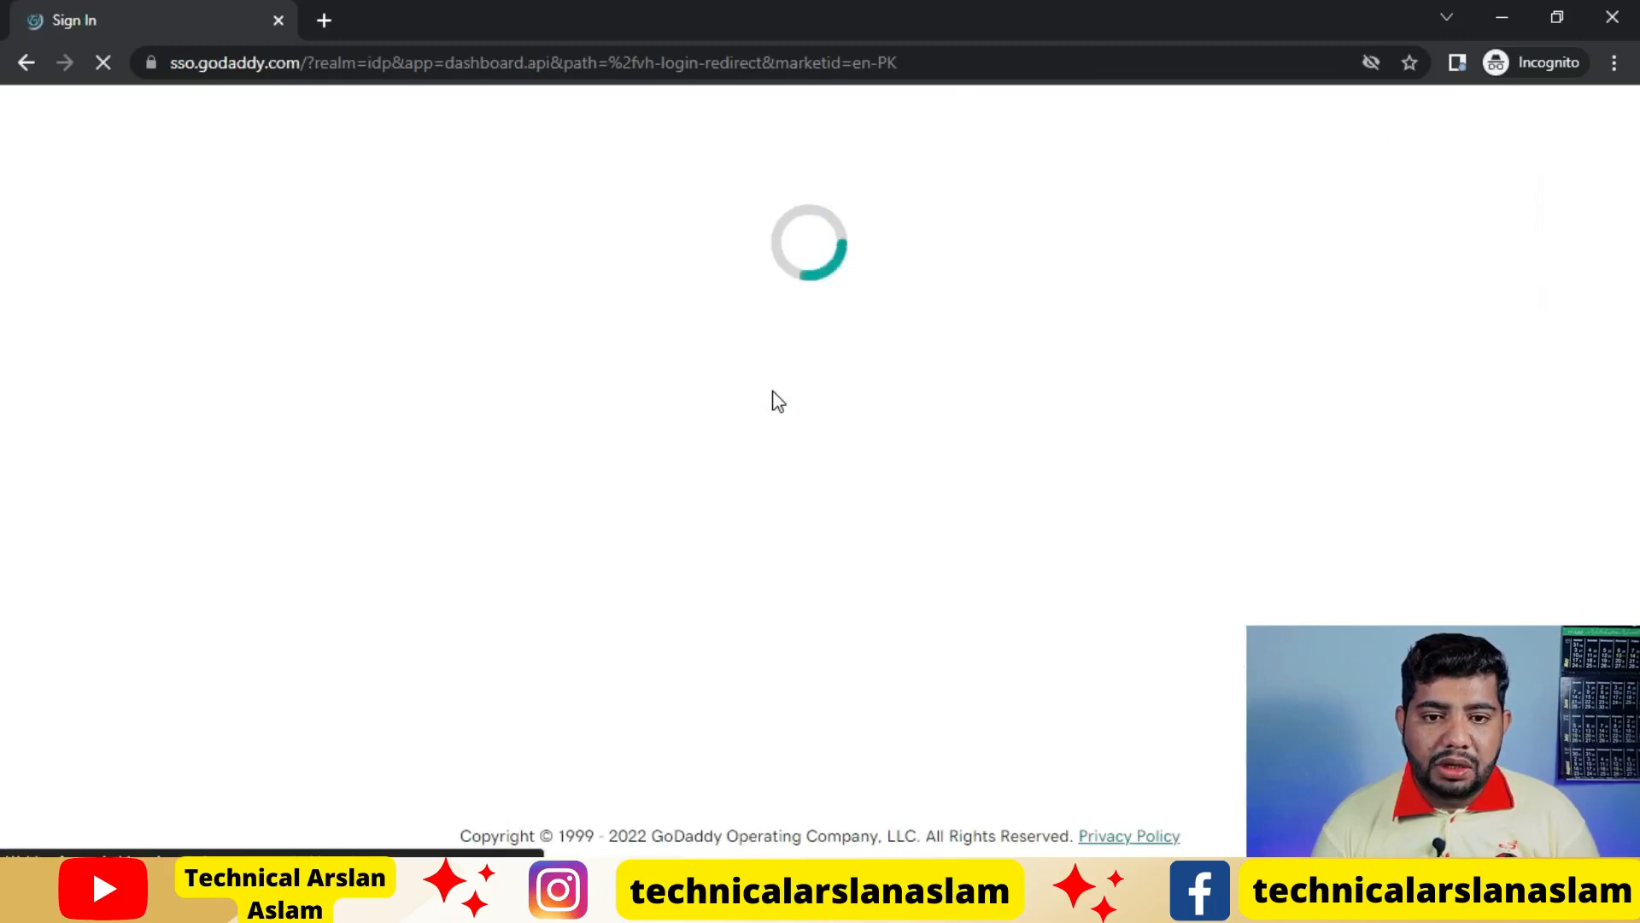
scroll(772, 390, "down", 1)
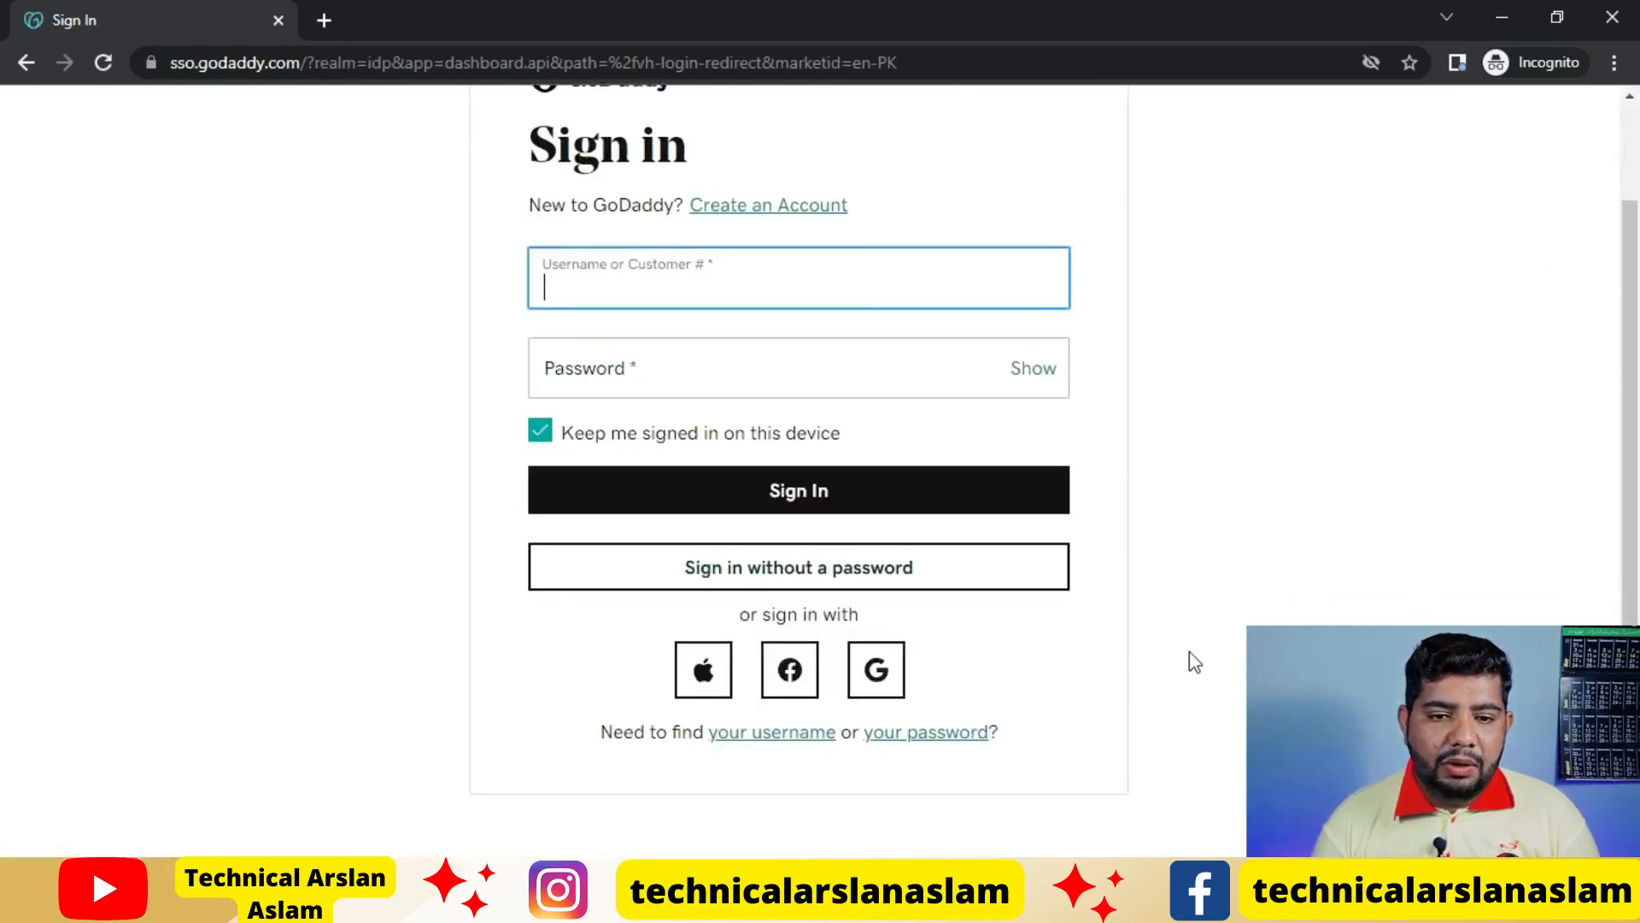
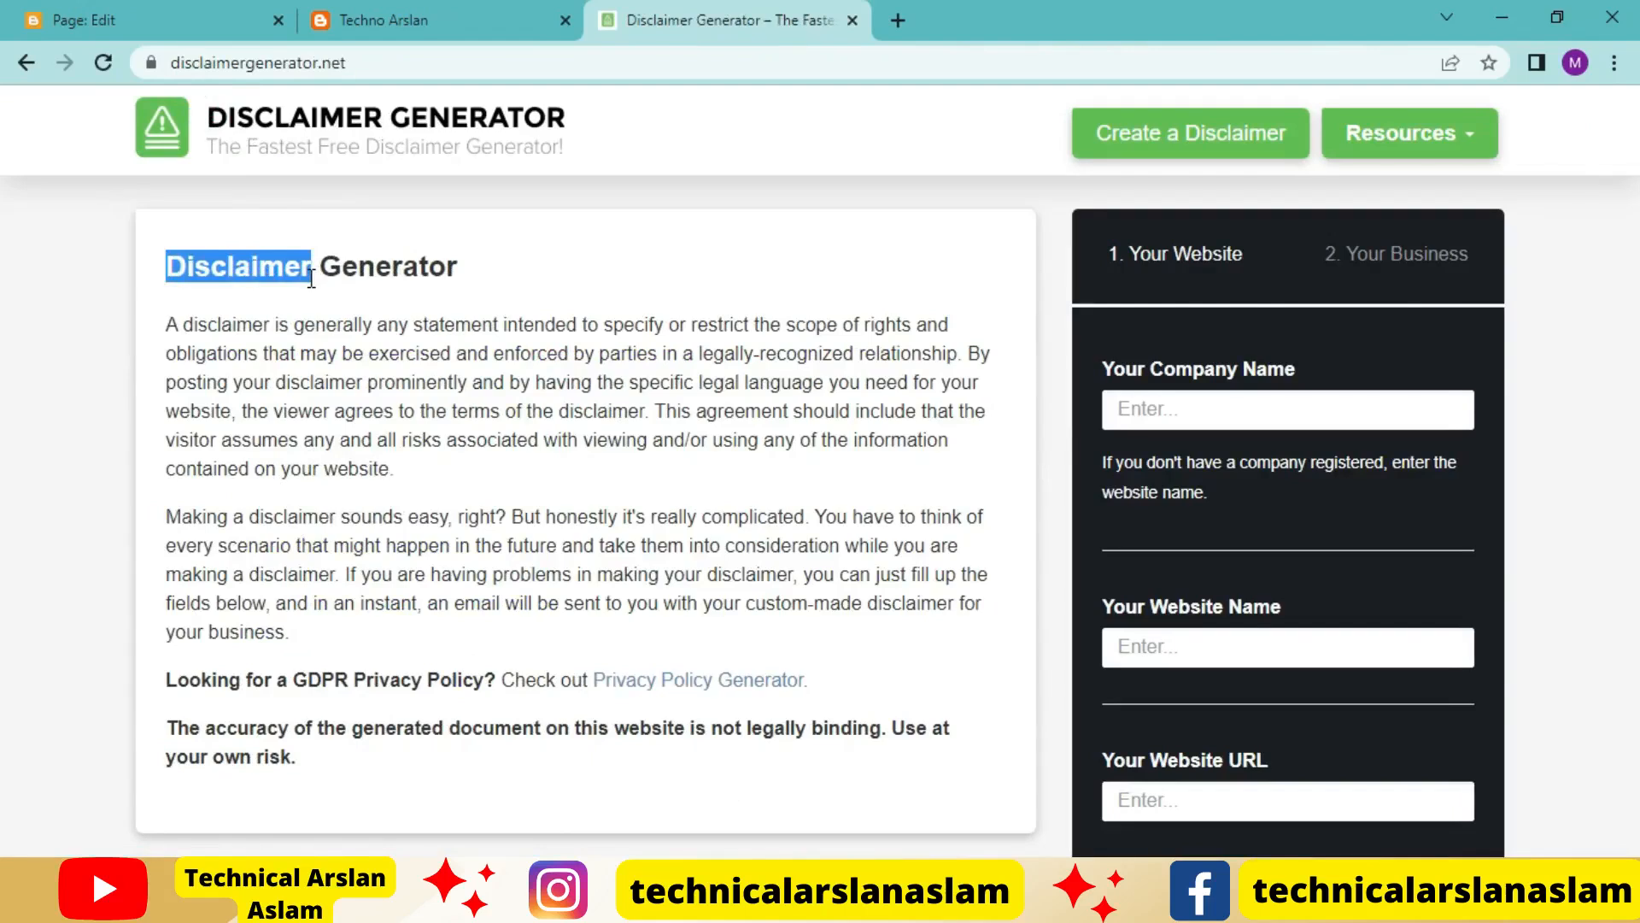
Paste the copied word "Disclaimer" as the title of the new Blogger page, and return to the Disclaimer Generator site
left_click(88, 15)
type("Disclaimer")
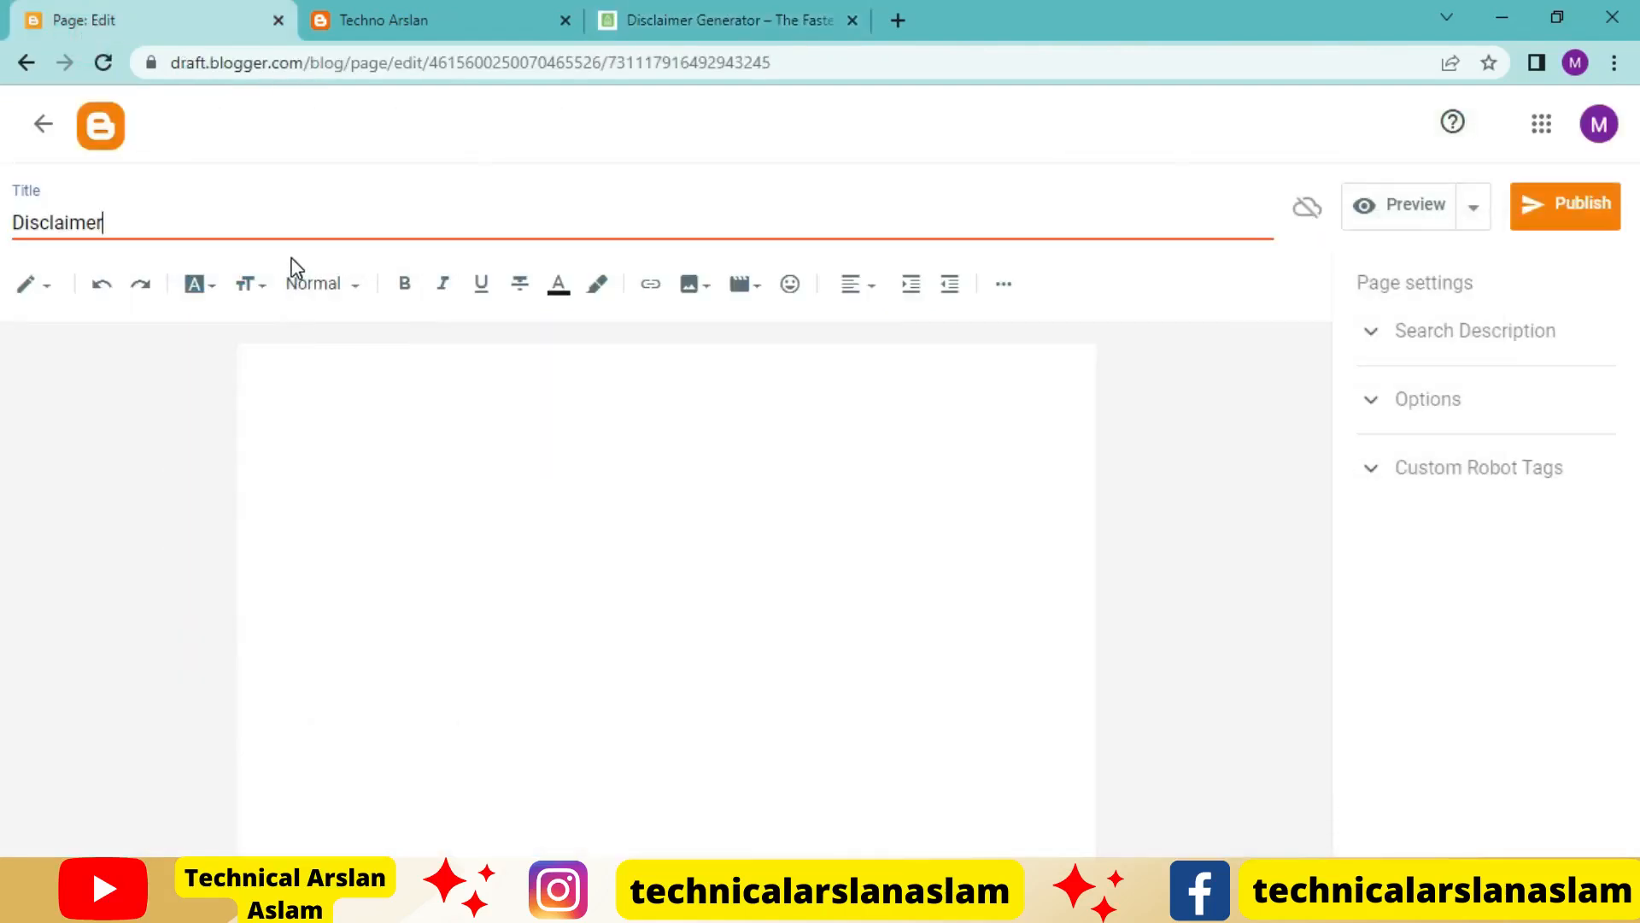
left_click(765, 12)
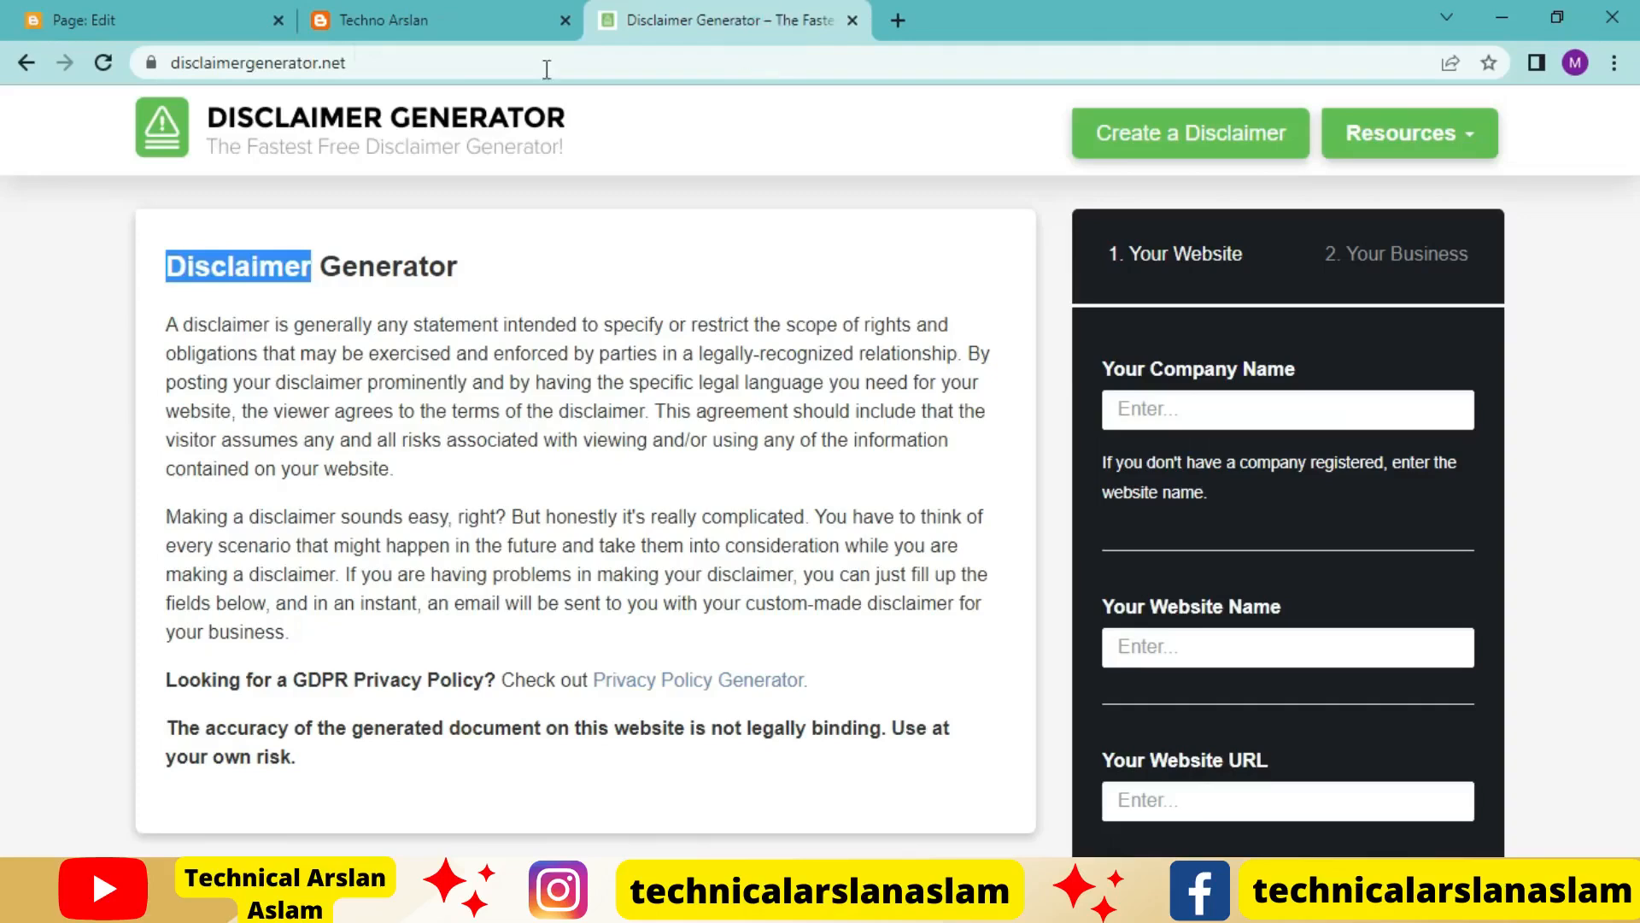
left_click(141, 15)
left_click(591, 14)
Copy "technoarslan" from the blog's web address and enter it as the company name and website name in the disclaimer form
left_click(1188, 413)
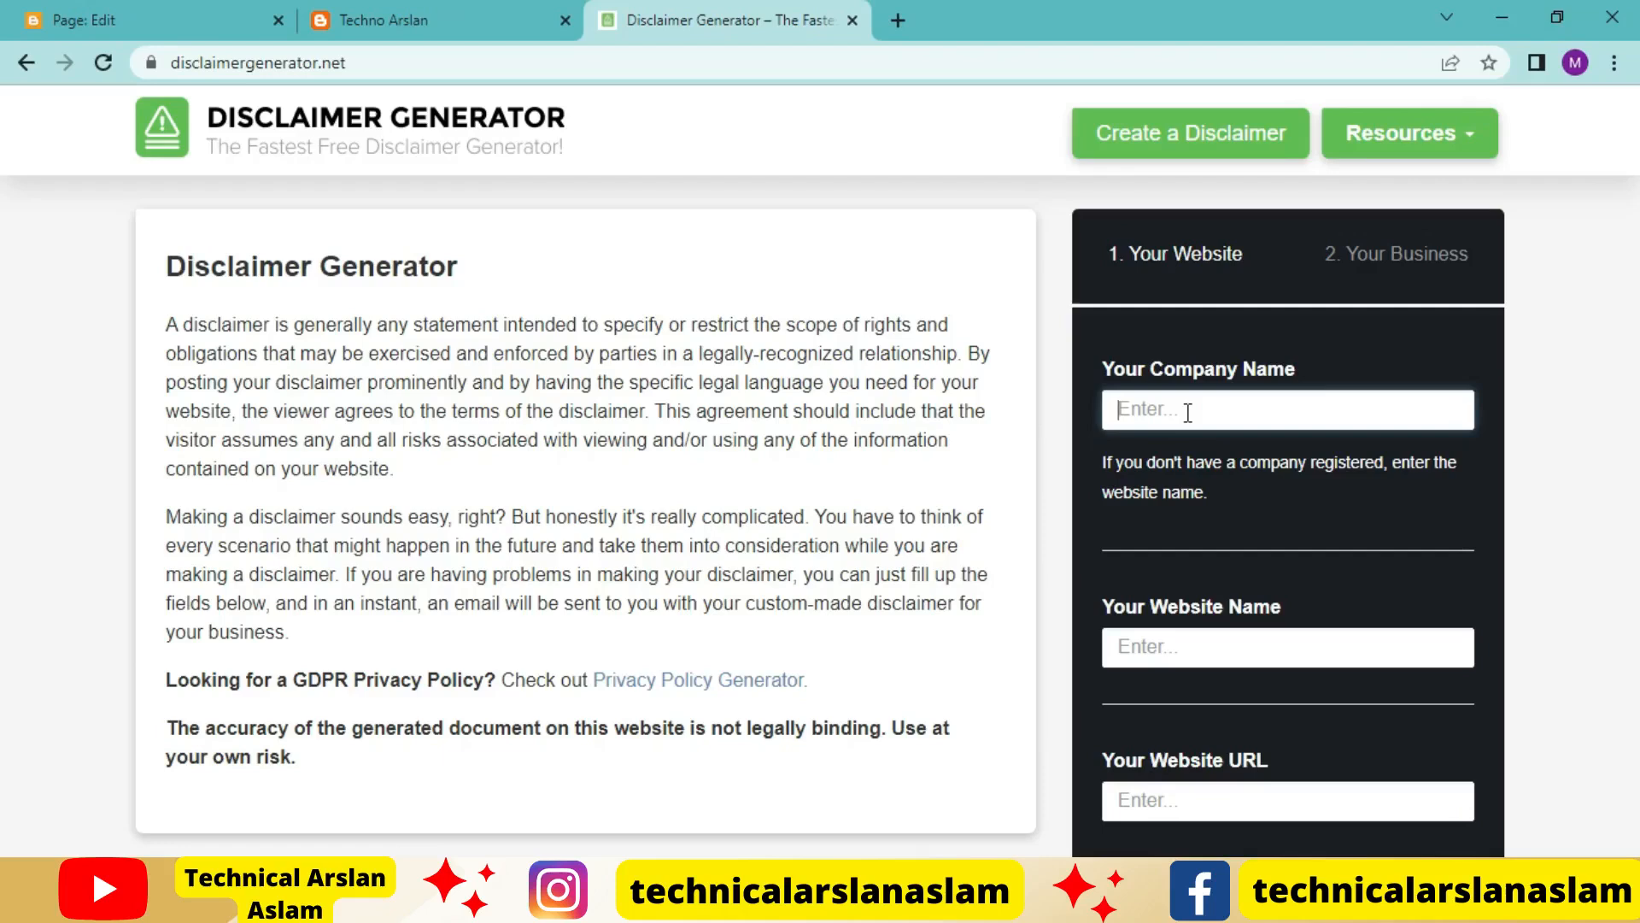
left_click(440, 17)
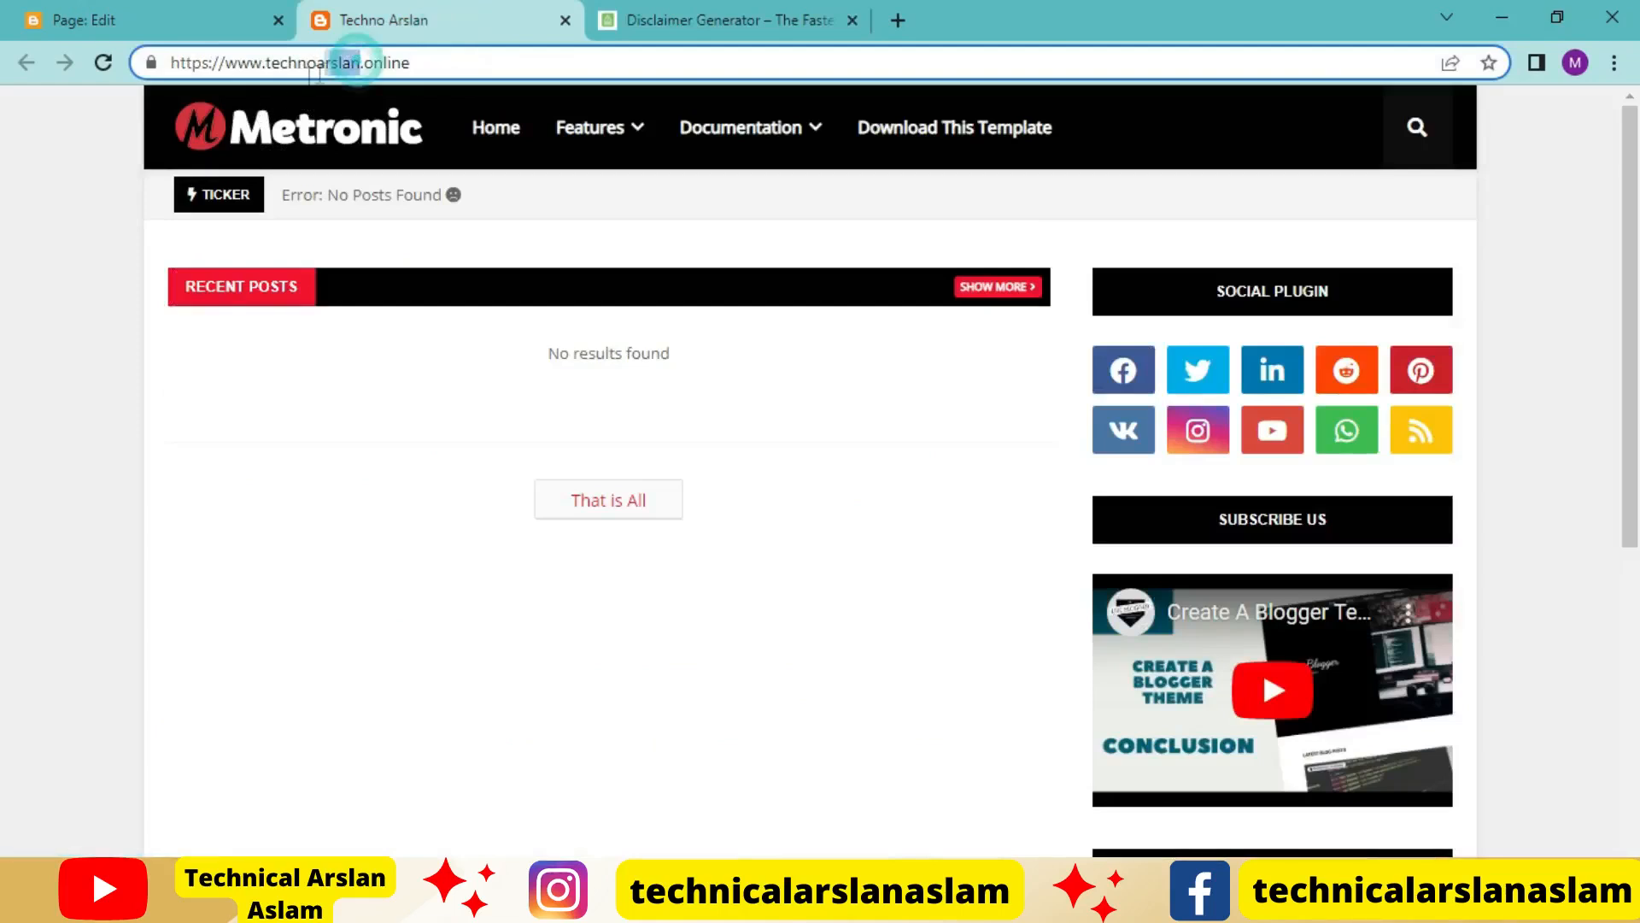
left_click_drag(359, 62, 271, 68)
key("ctrl+c")
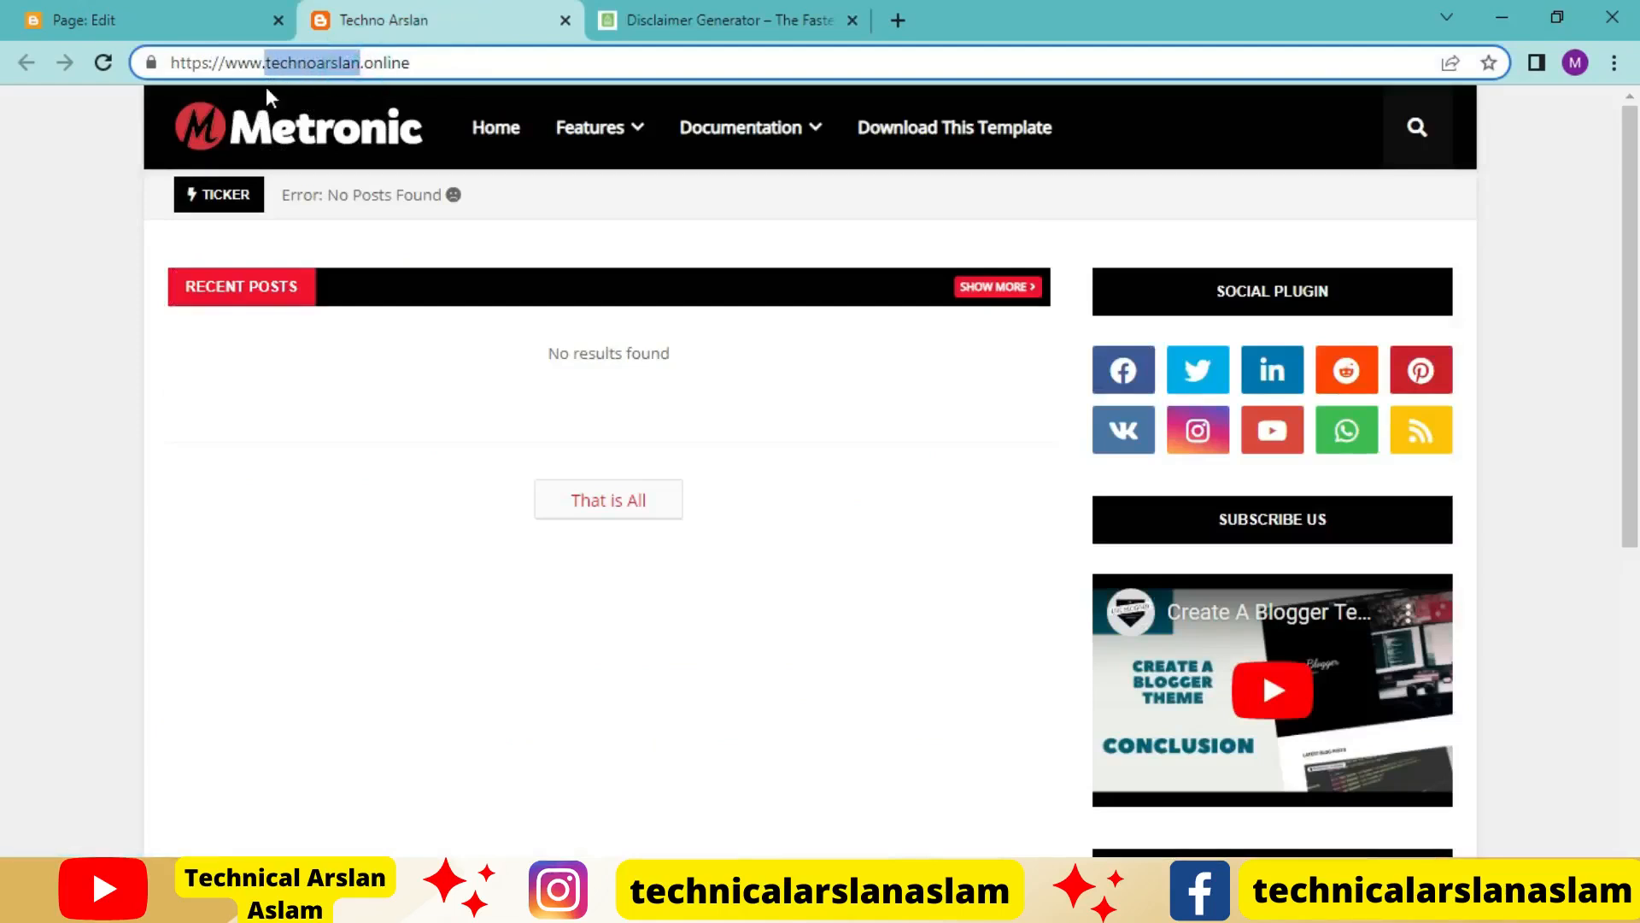
left_click(726, 19)
left_click(1255, 409)
key("ctrl+v")
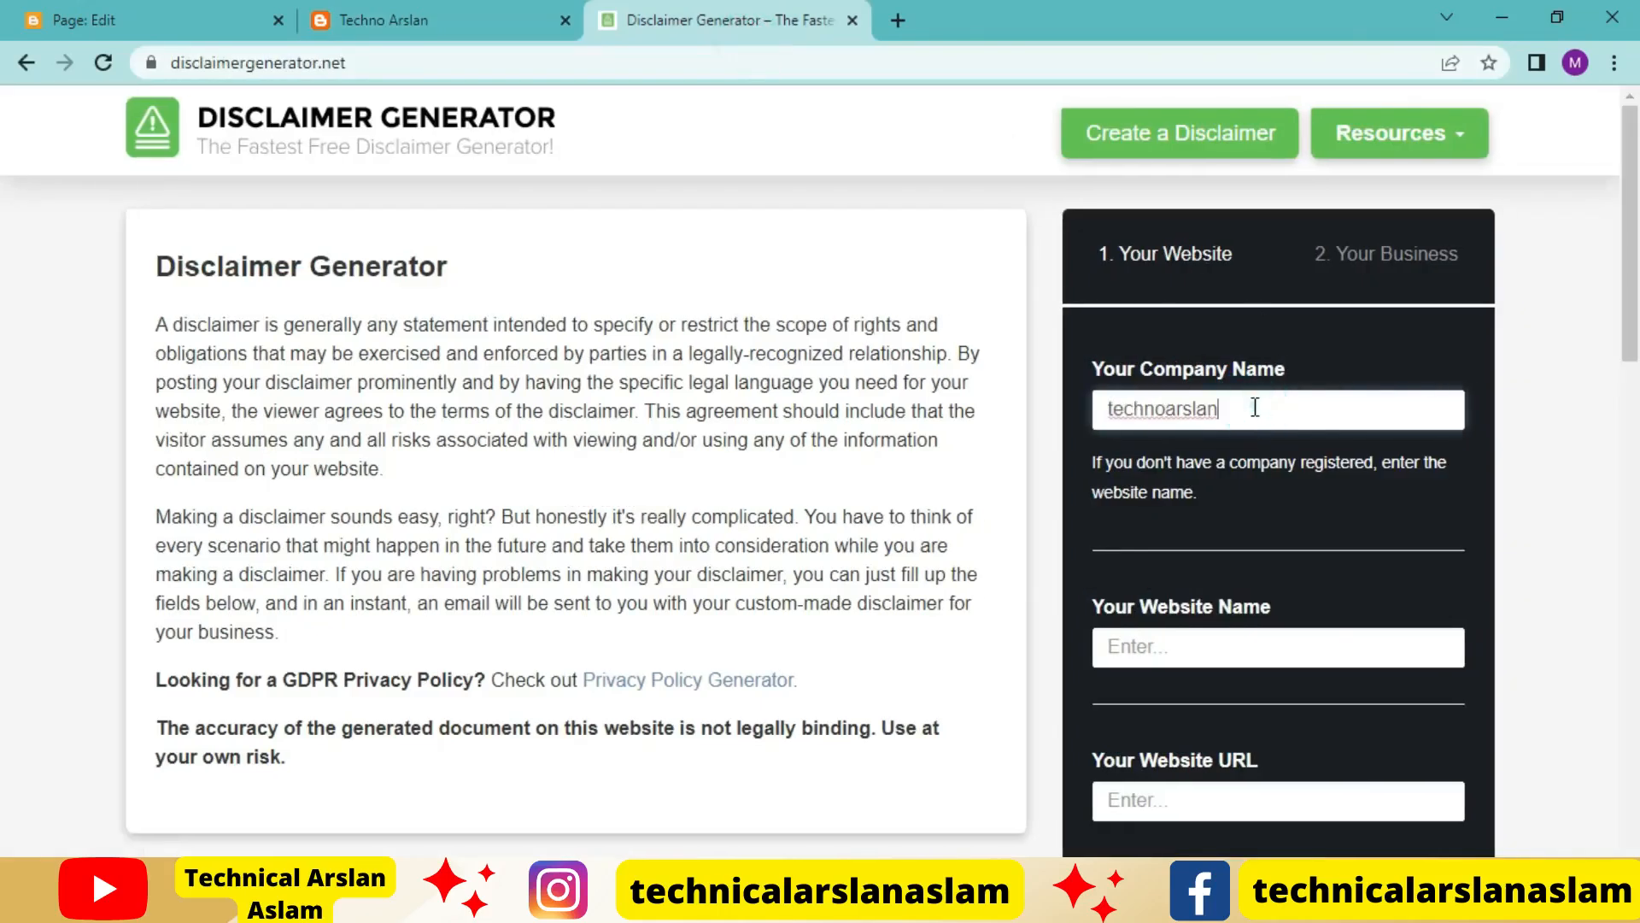
left_click(1199, 639)
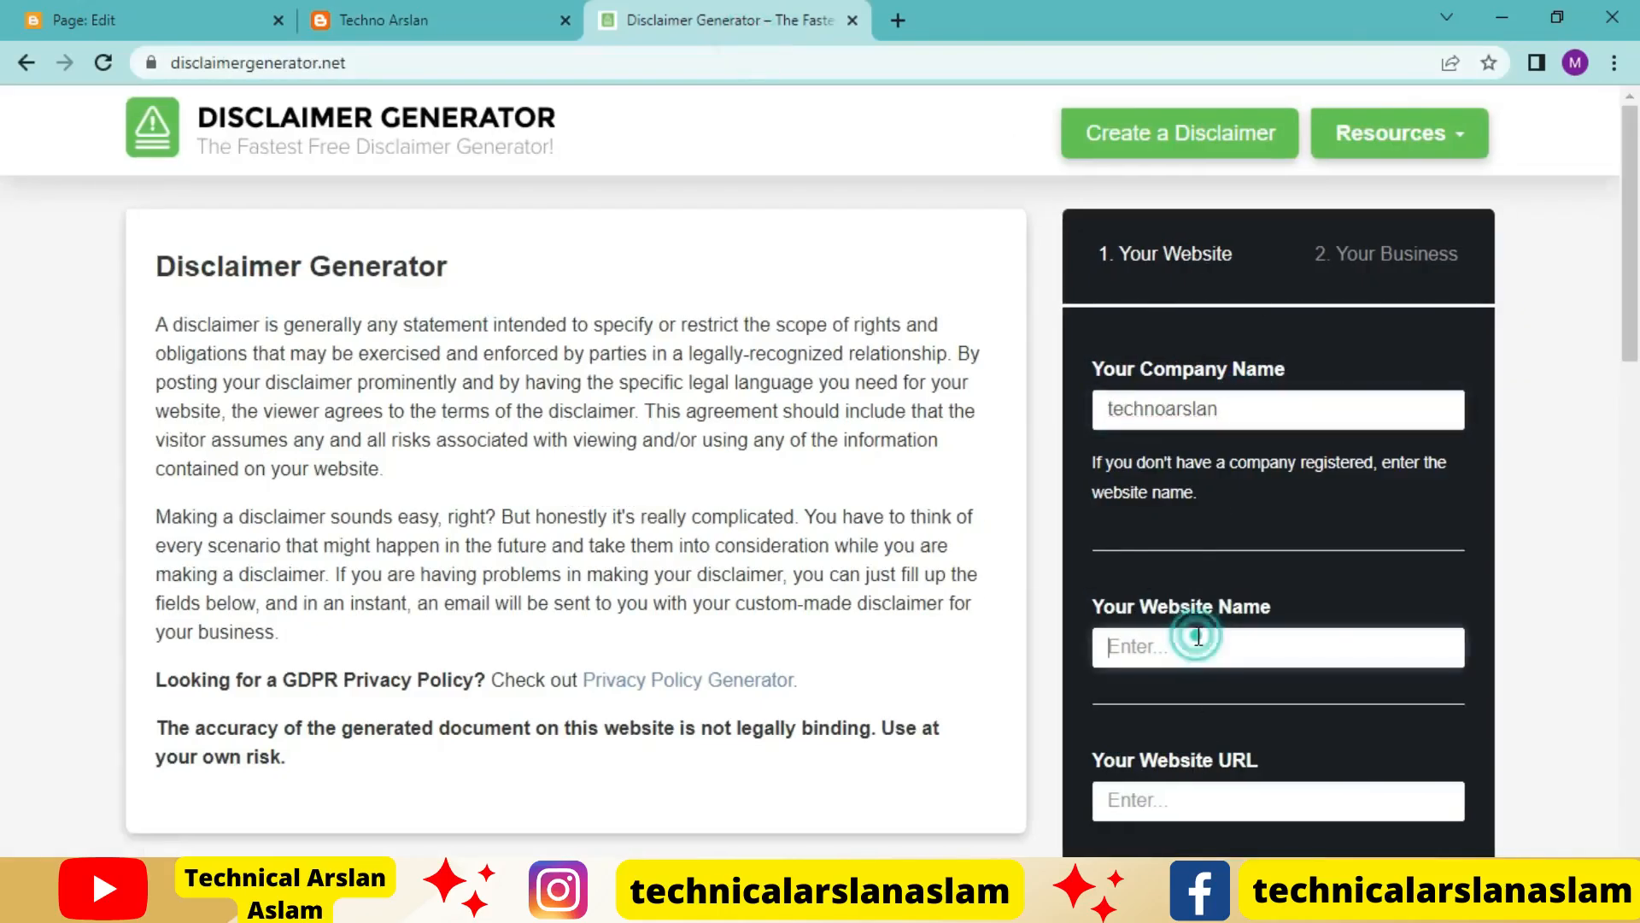
key("ctrl+v")
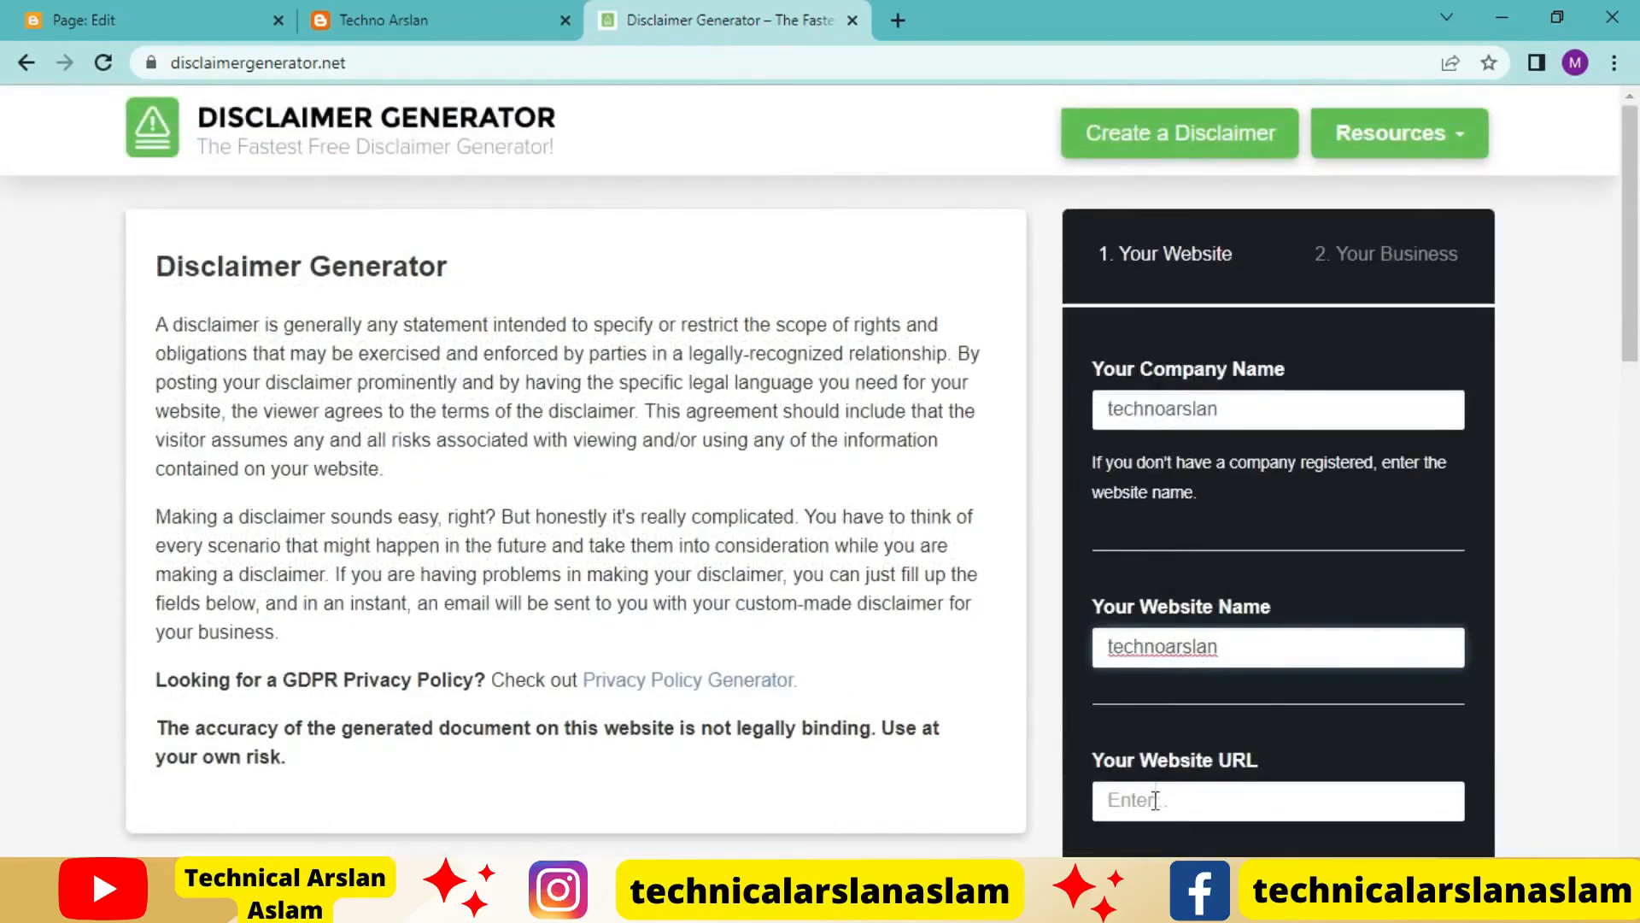
left_click(1155, 801)
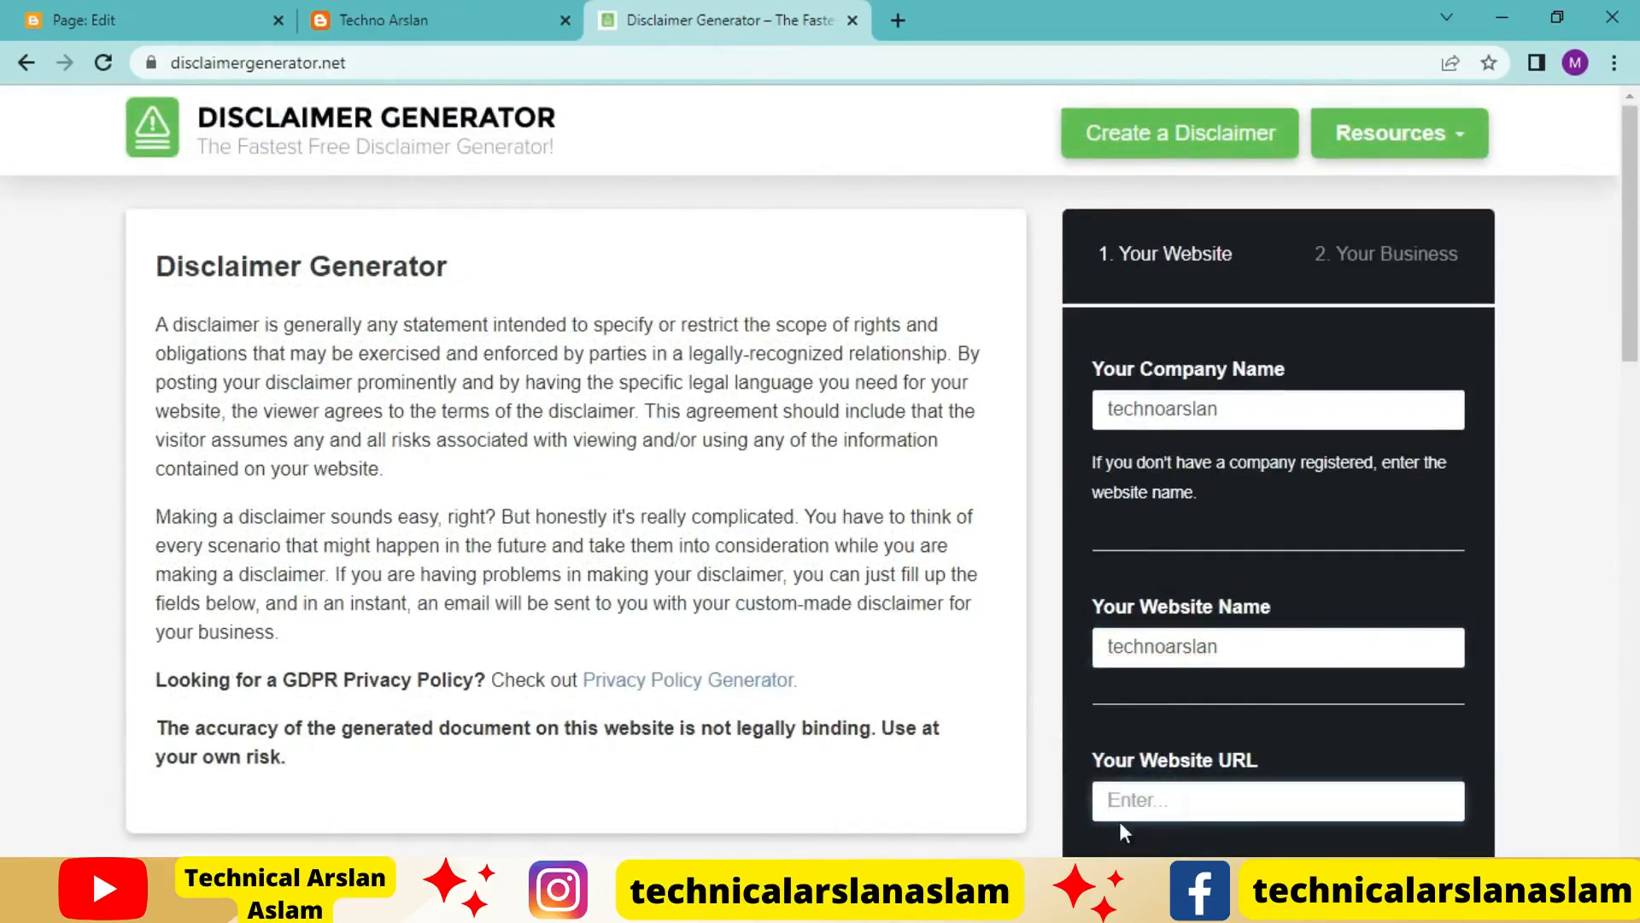
left_click(395, 25)
left_click(435, 67)
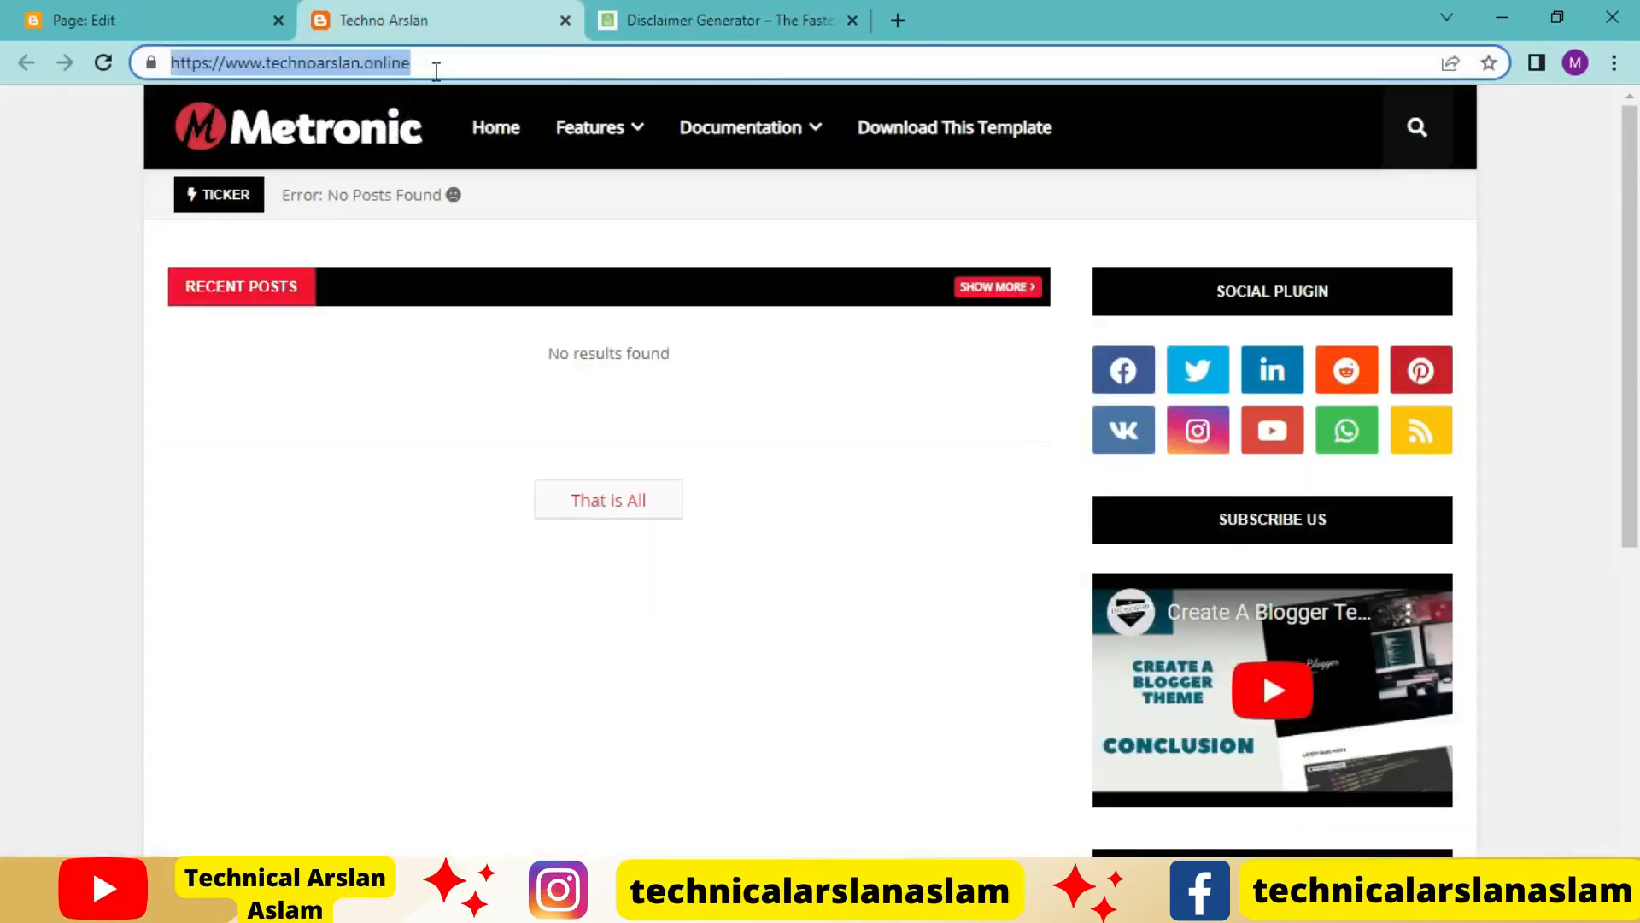
key("ctrl+c")
left_click(756, 19)
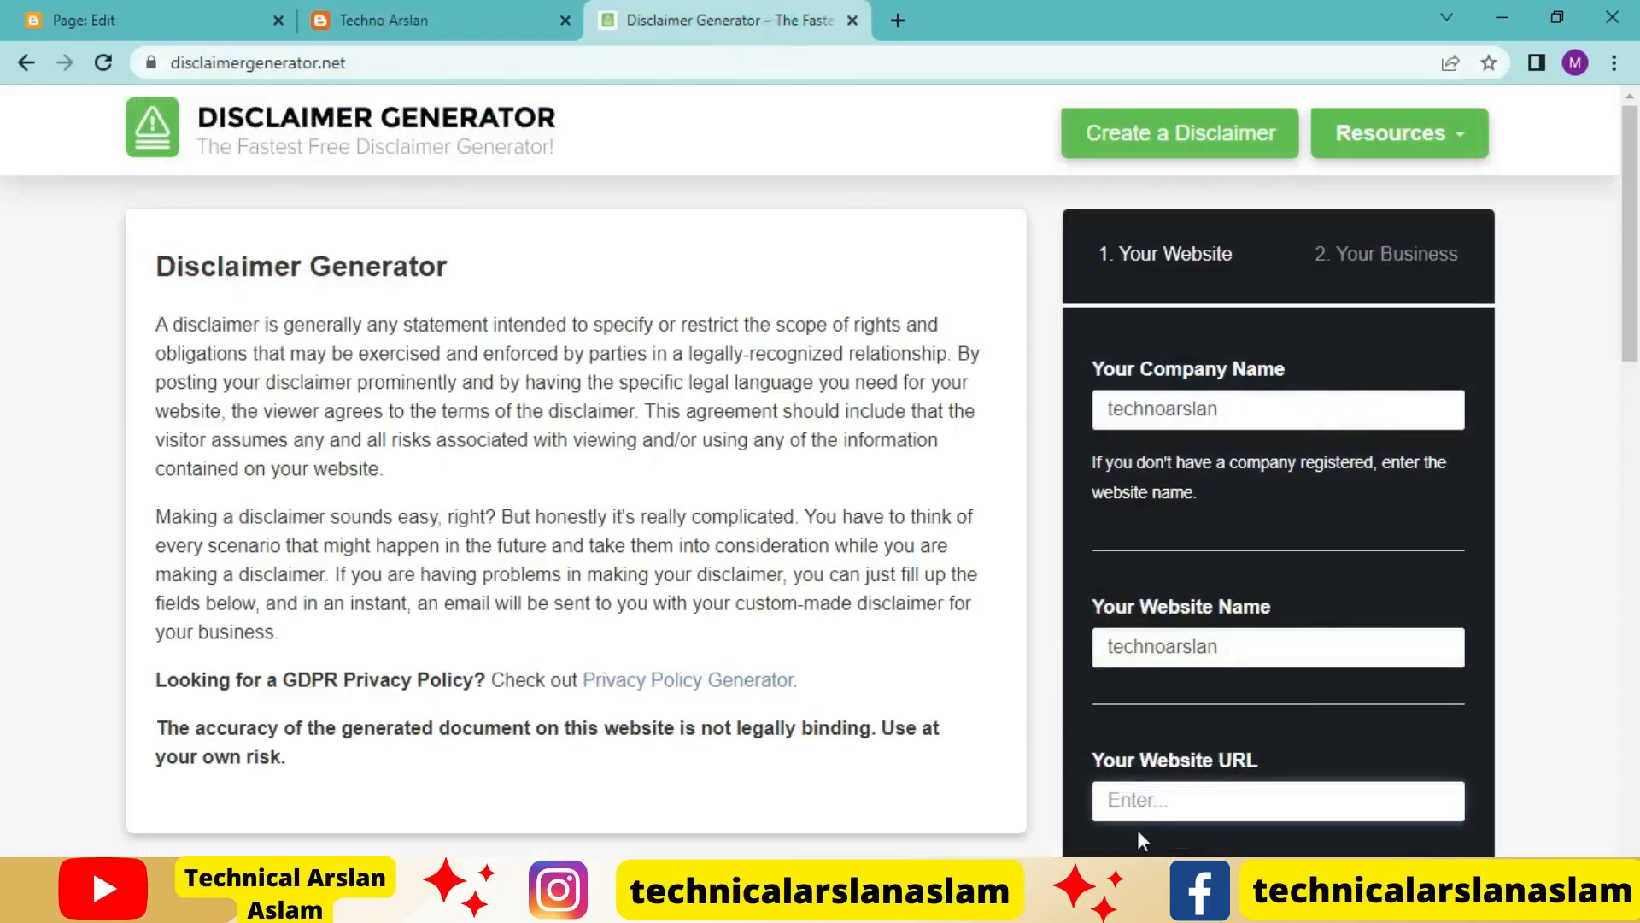
left_click(1159, 803)
key("ctrl+v")
scroll(1034, 578, "down", 2)
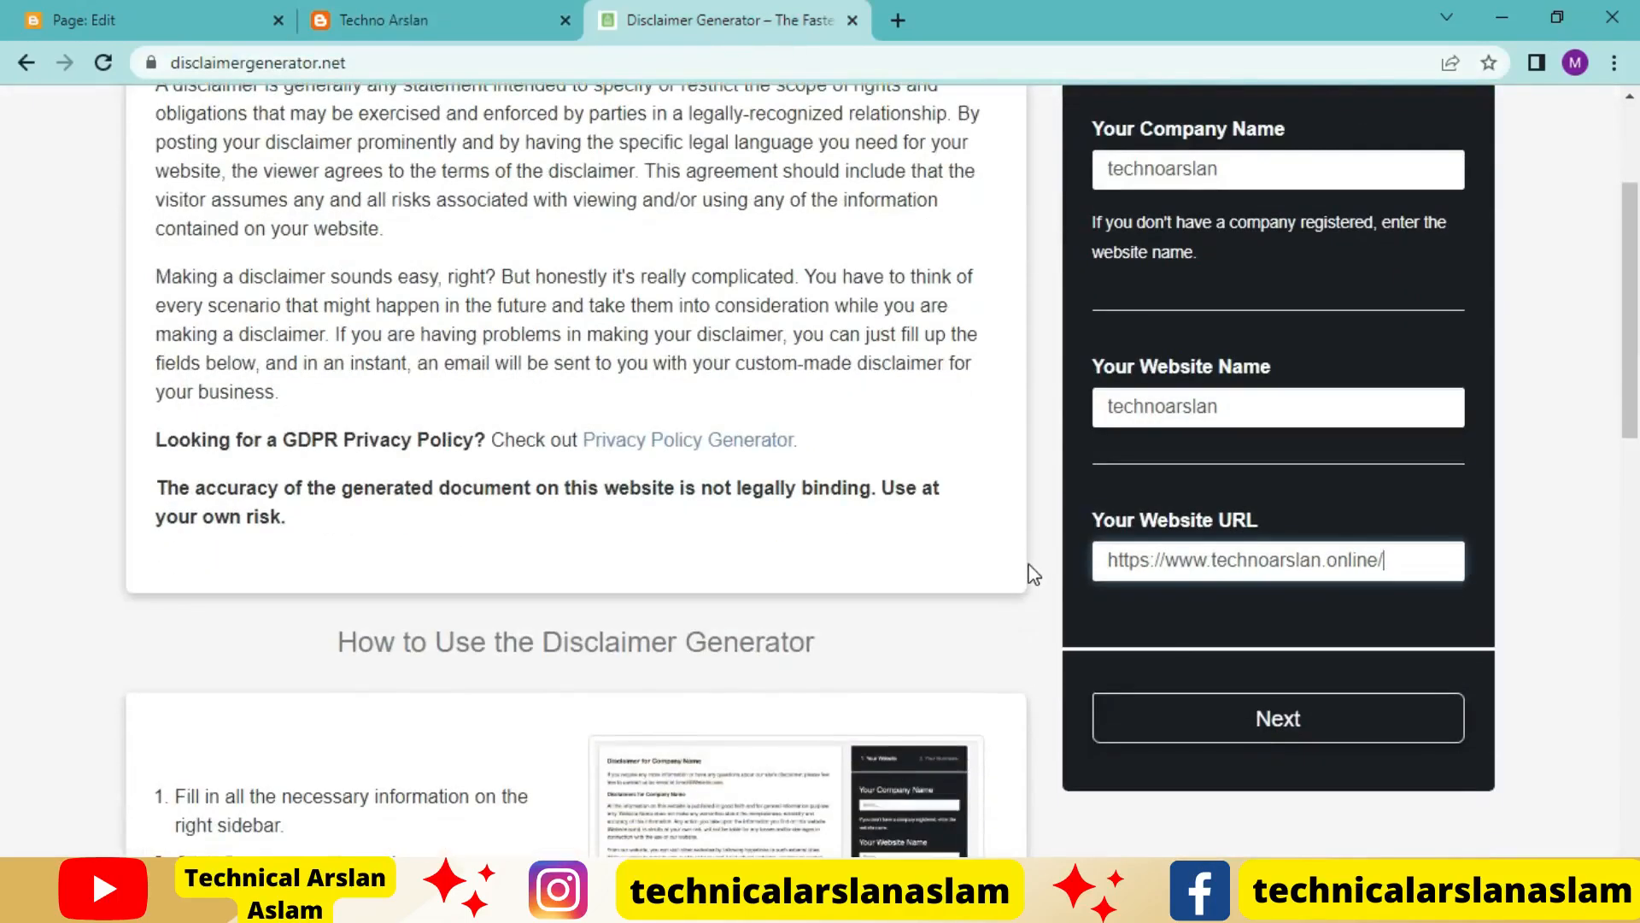
left_click(1273, 722)
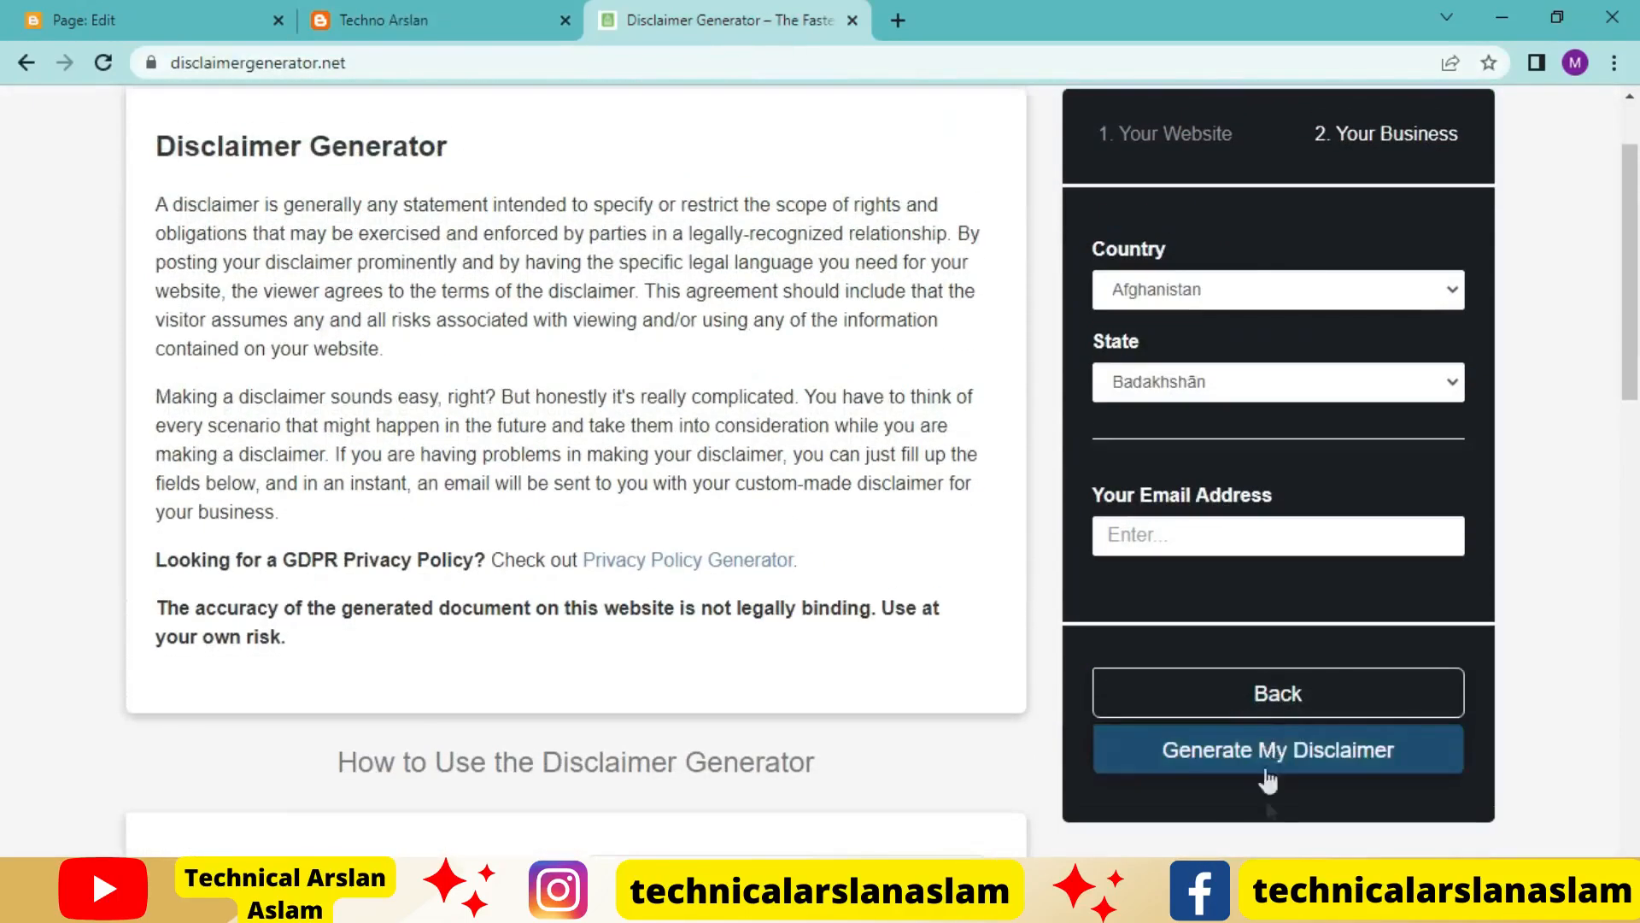
Set the business country to Pakistan and the state to Punjab
left_click(1229, 292)
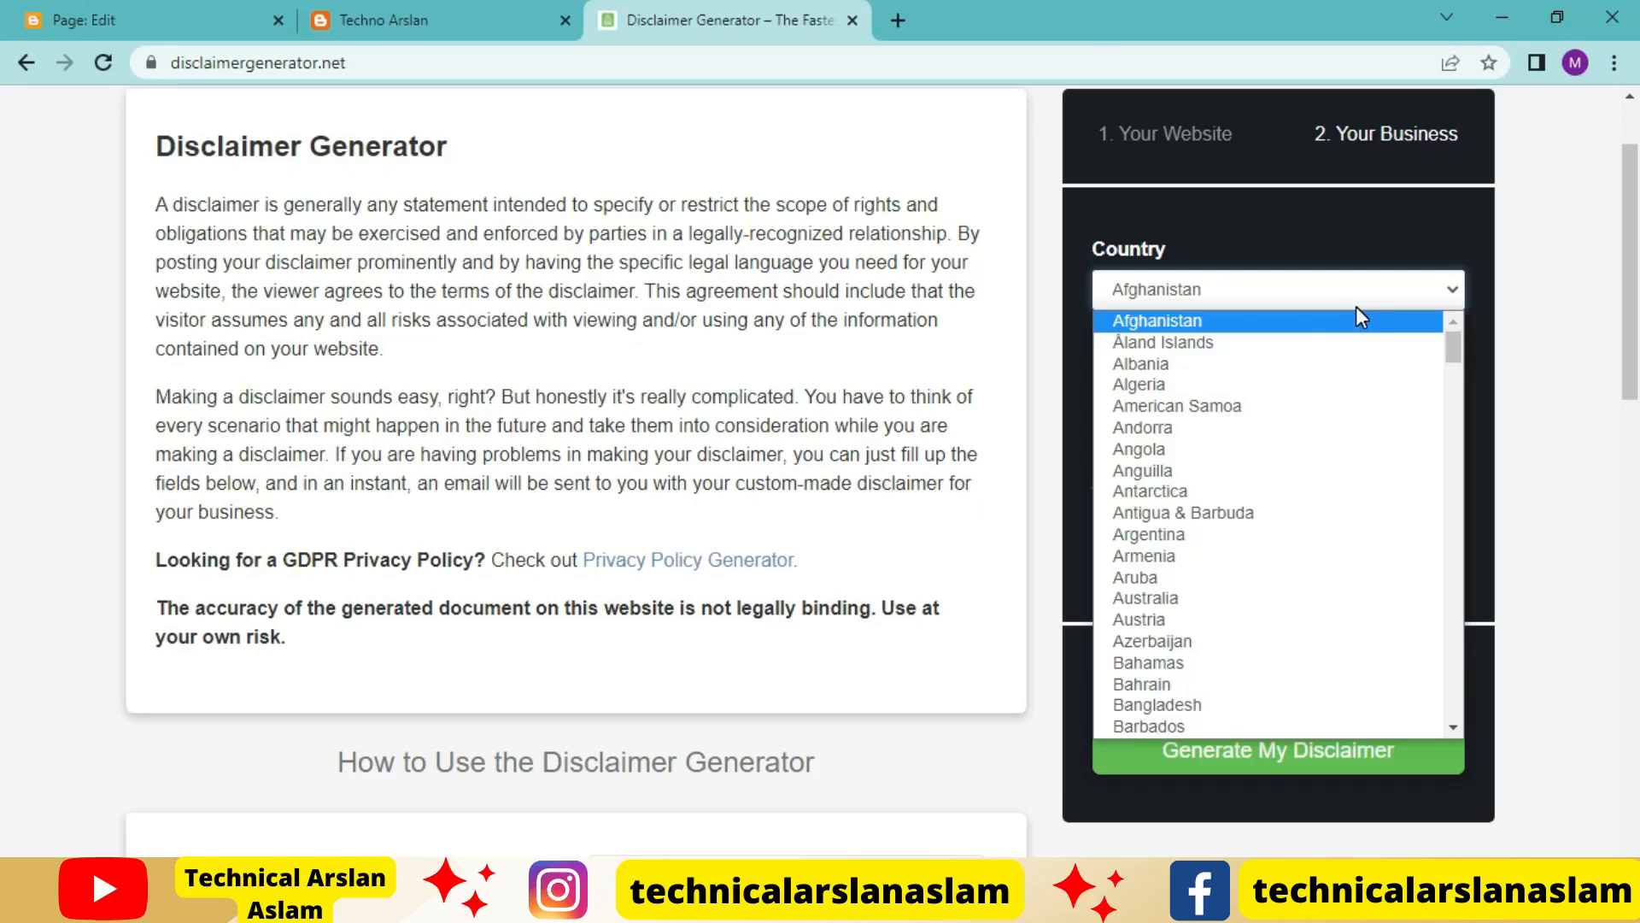
type("p")
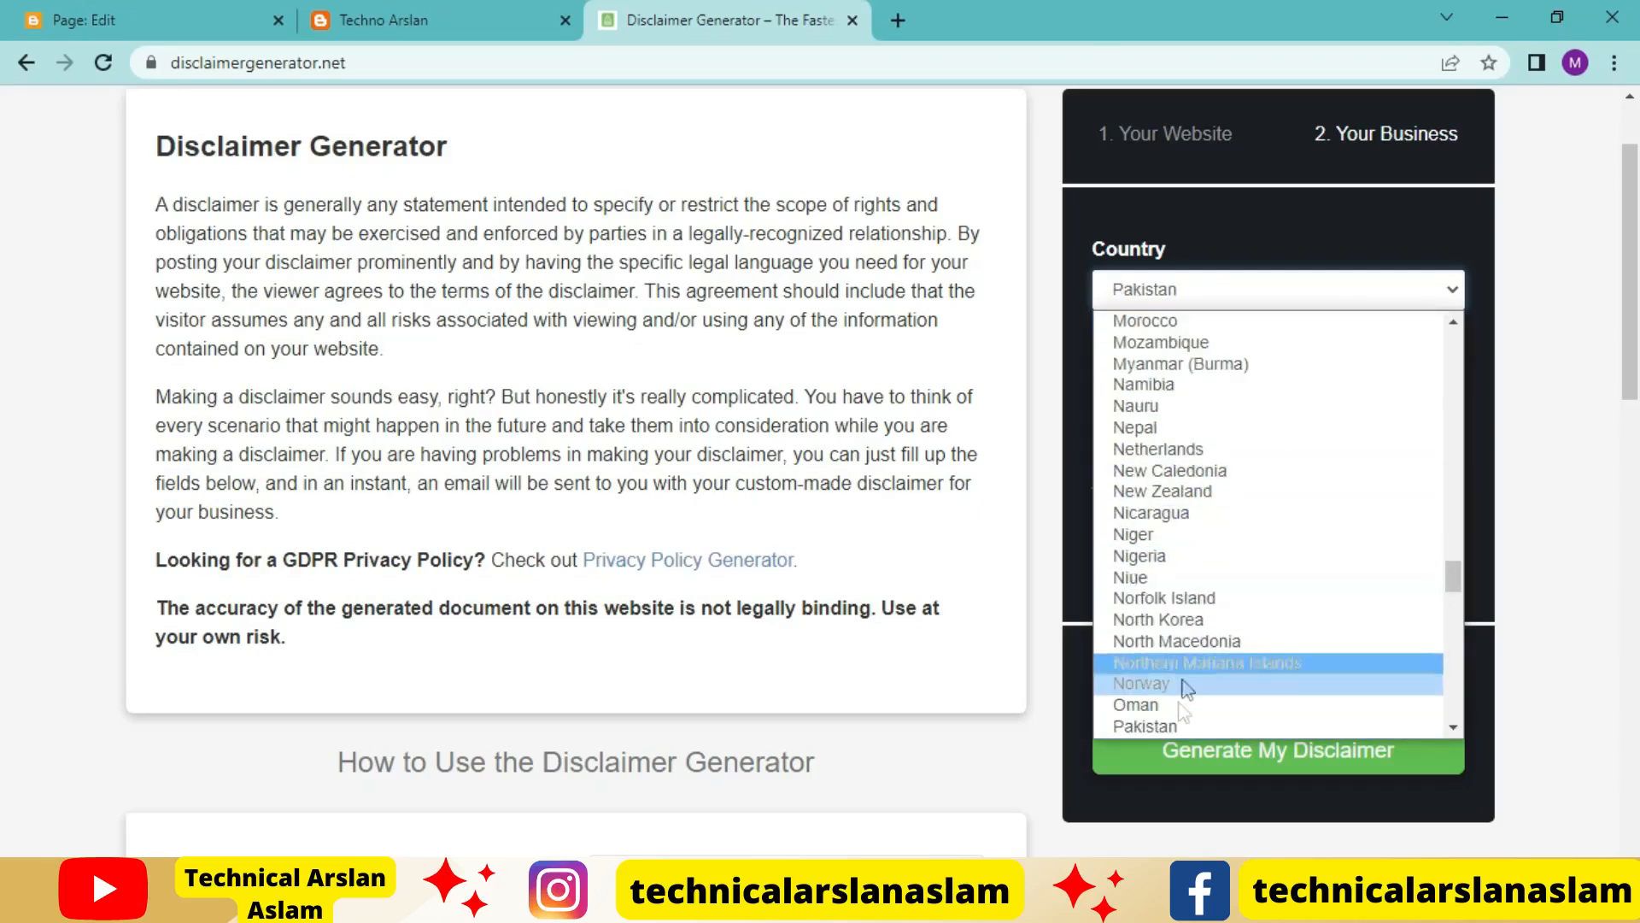
left_click(1181, 725)
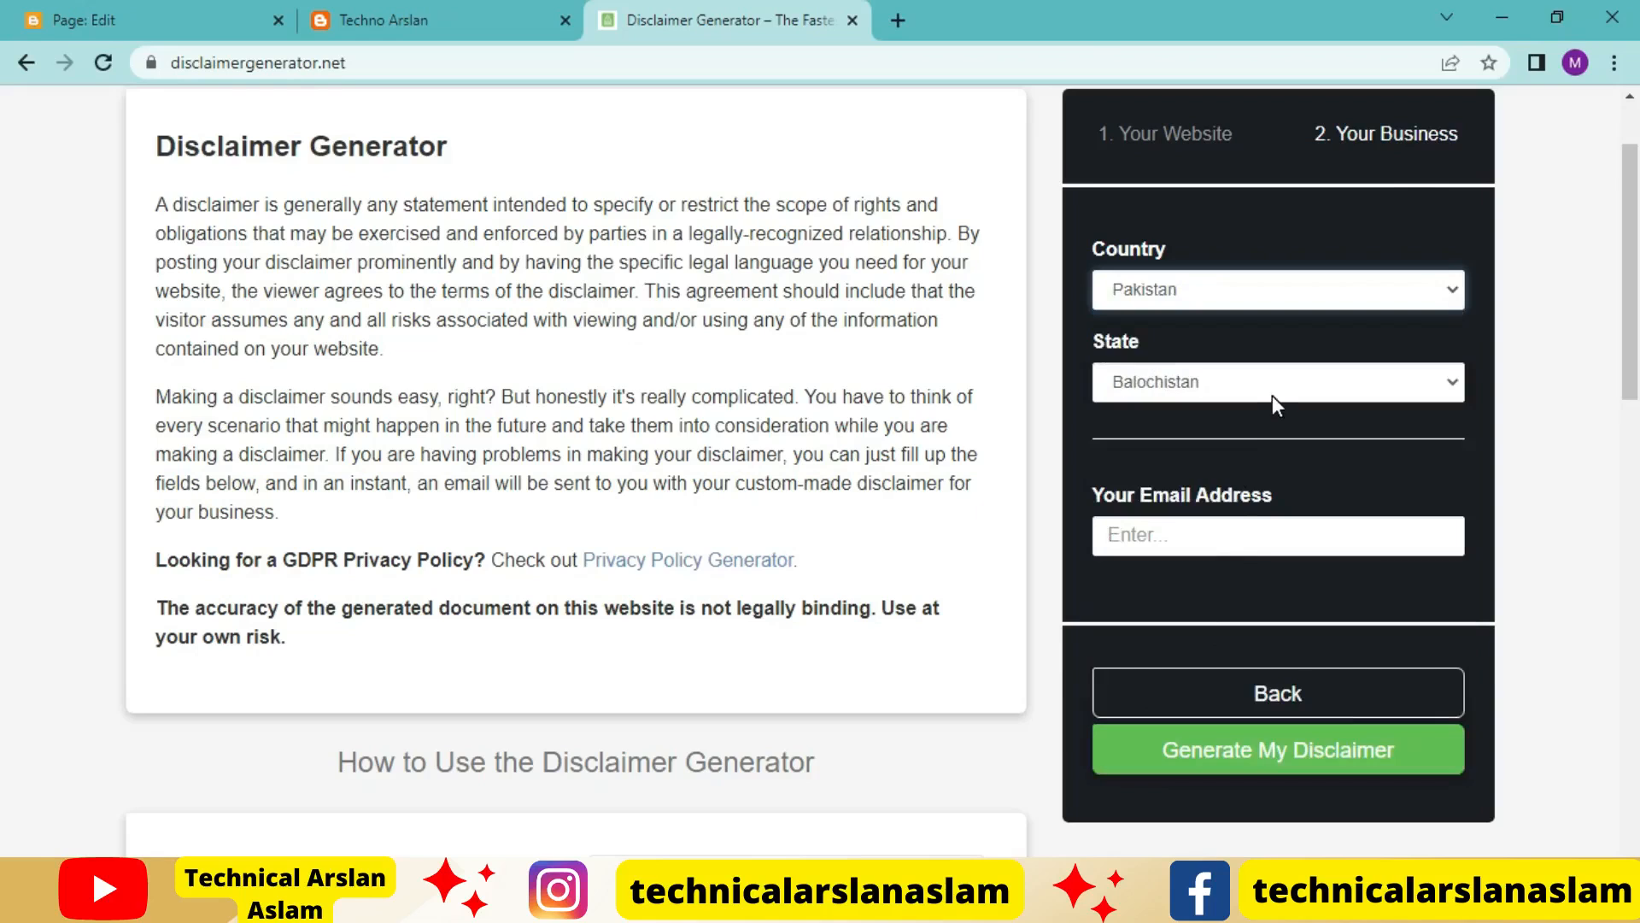
left_click(1219, 393)
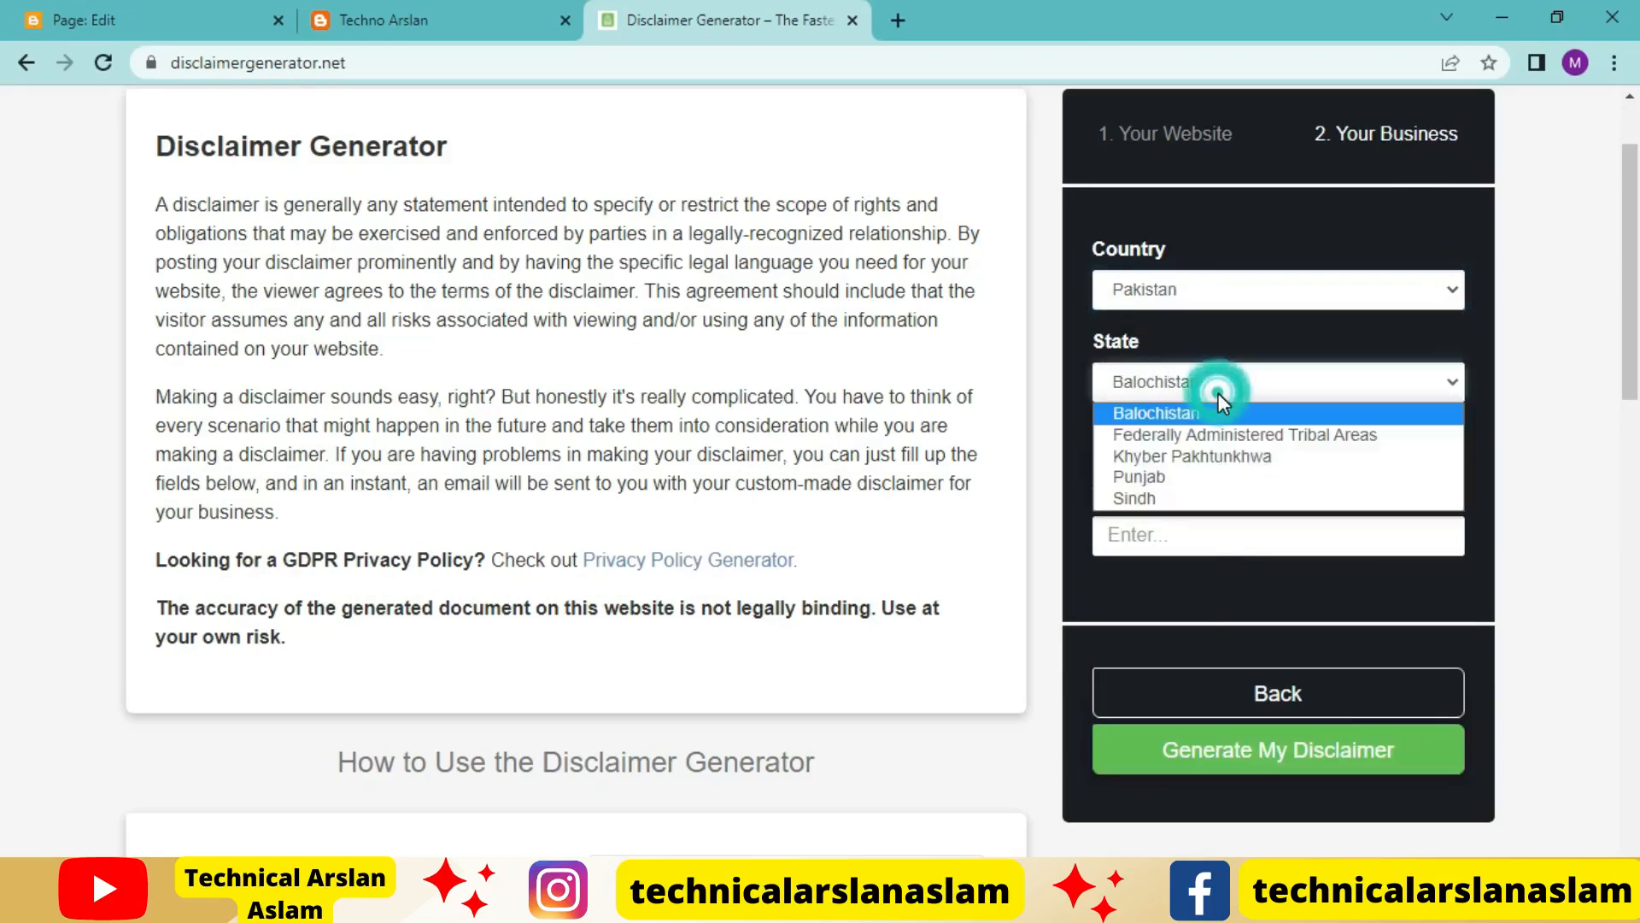
left_click(1172, 480)
Fill in the contact email address and generate the disclaimer
left_click(1156, 532)
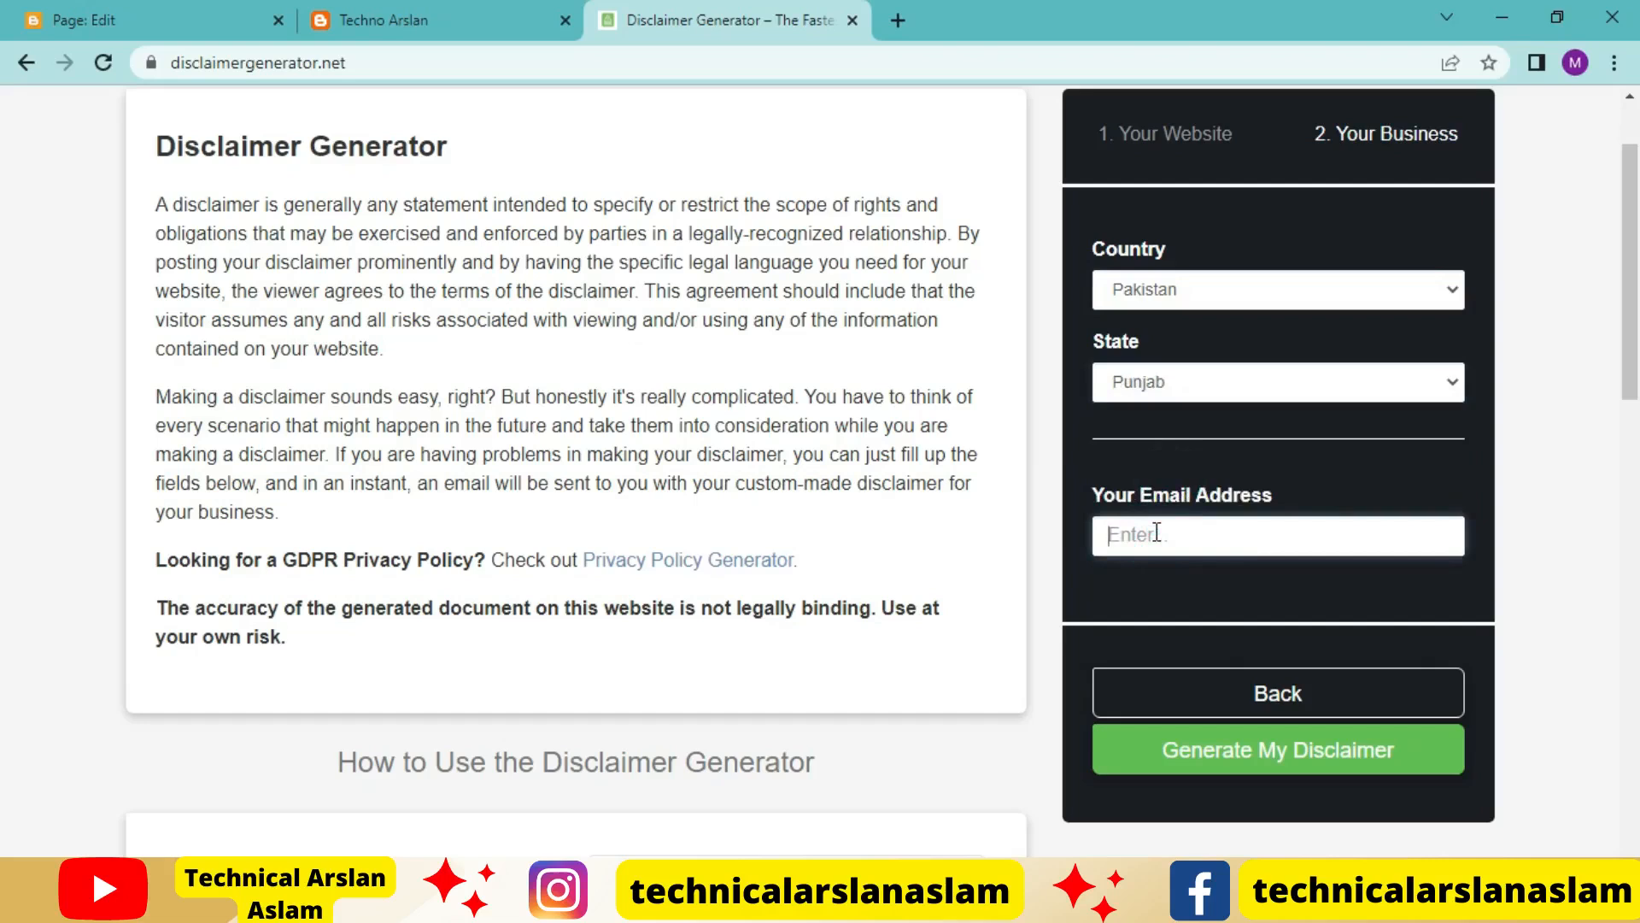
key("ctrl+v")
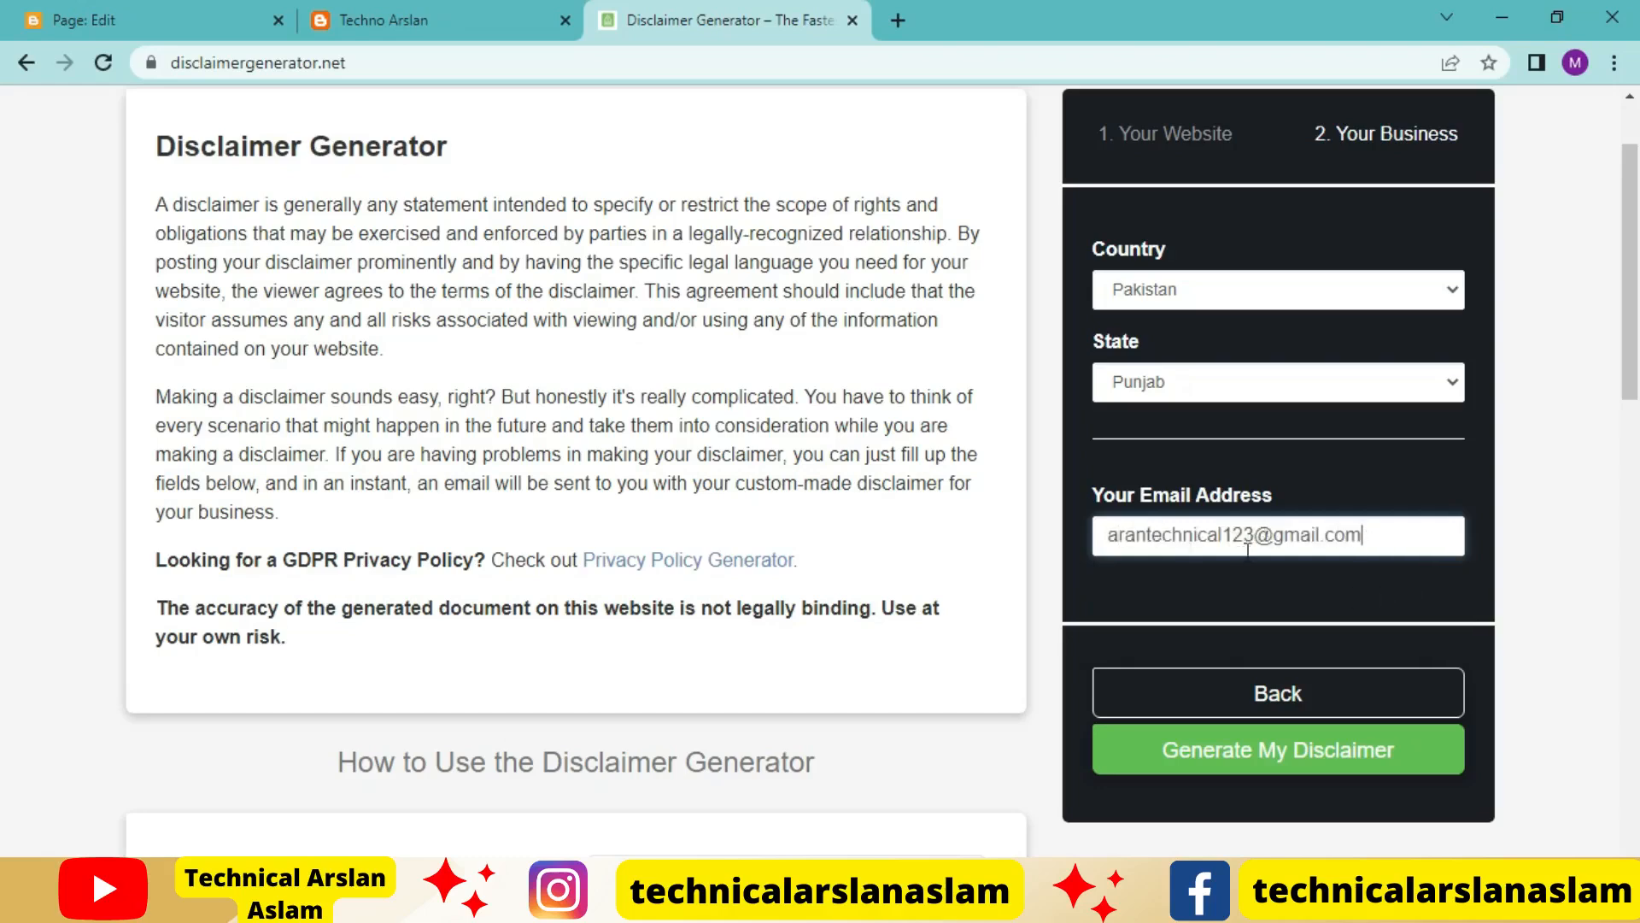
left_click(1184, 750)
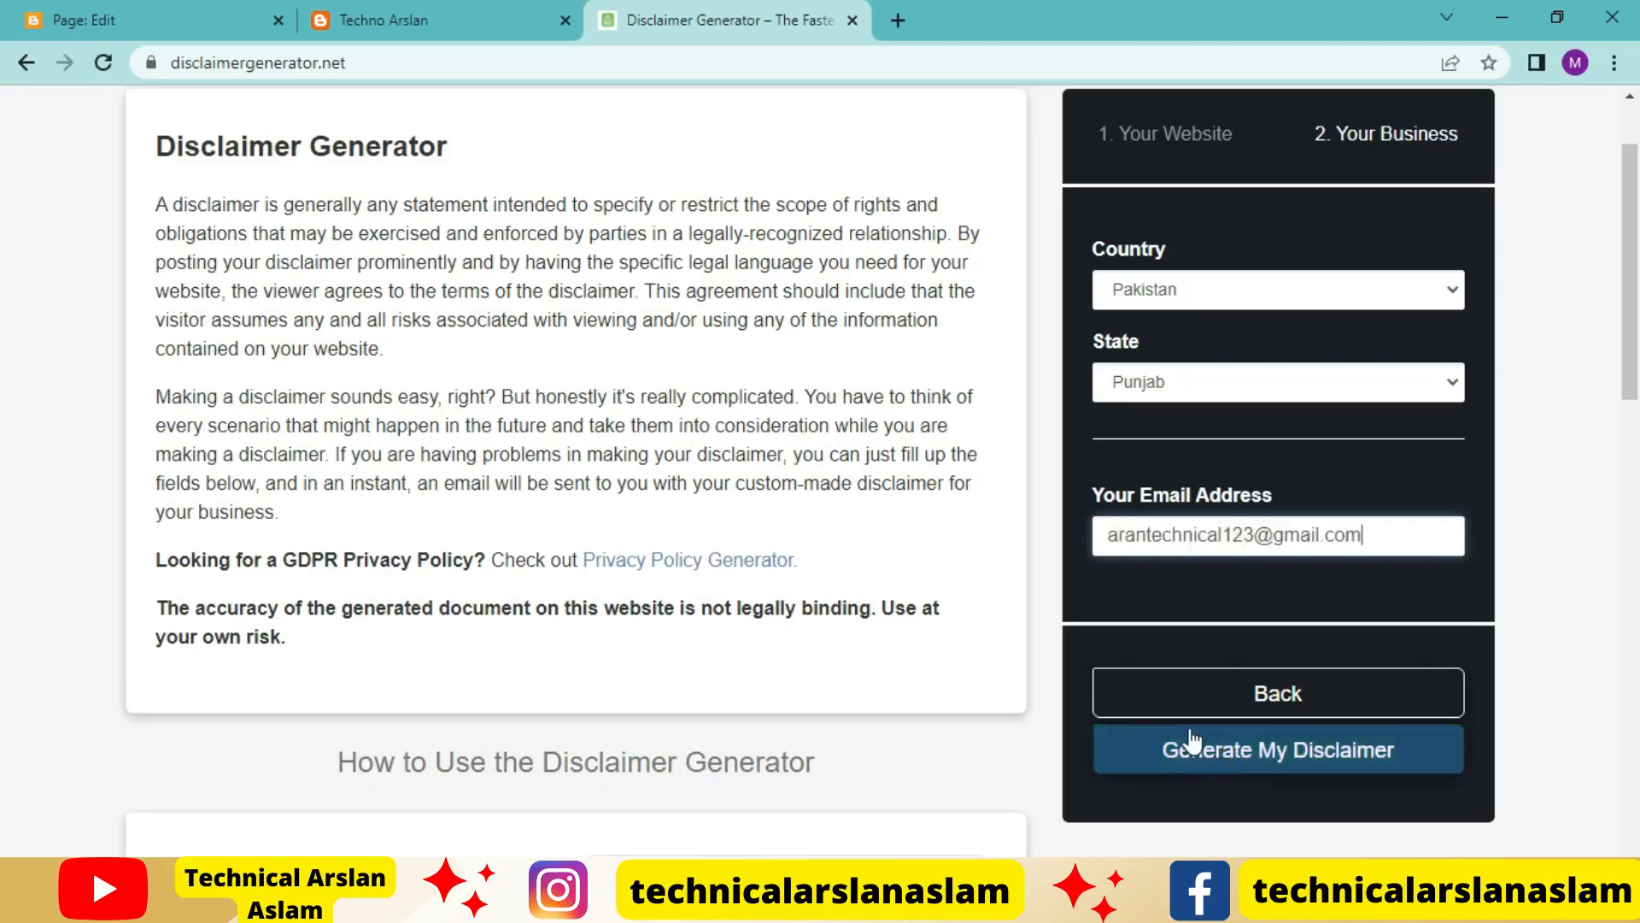
left_click(1226, 756)
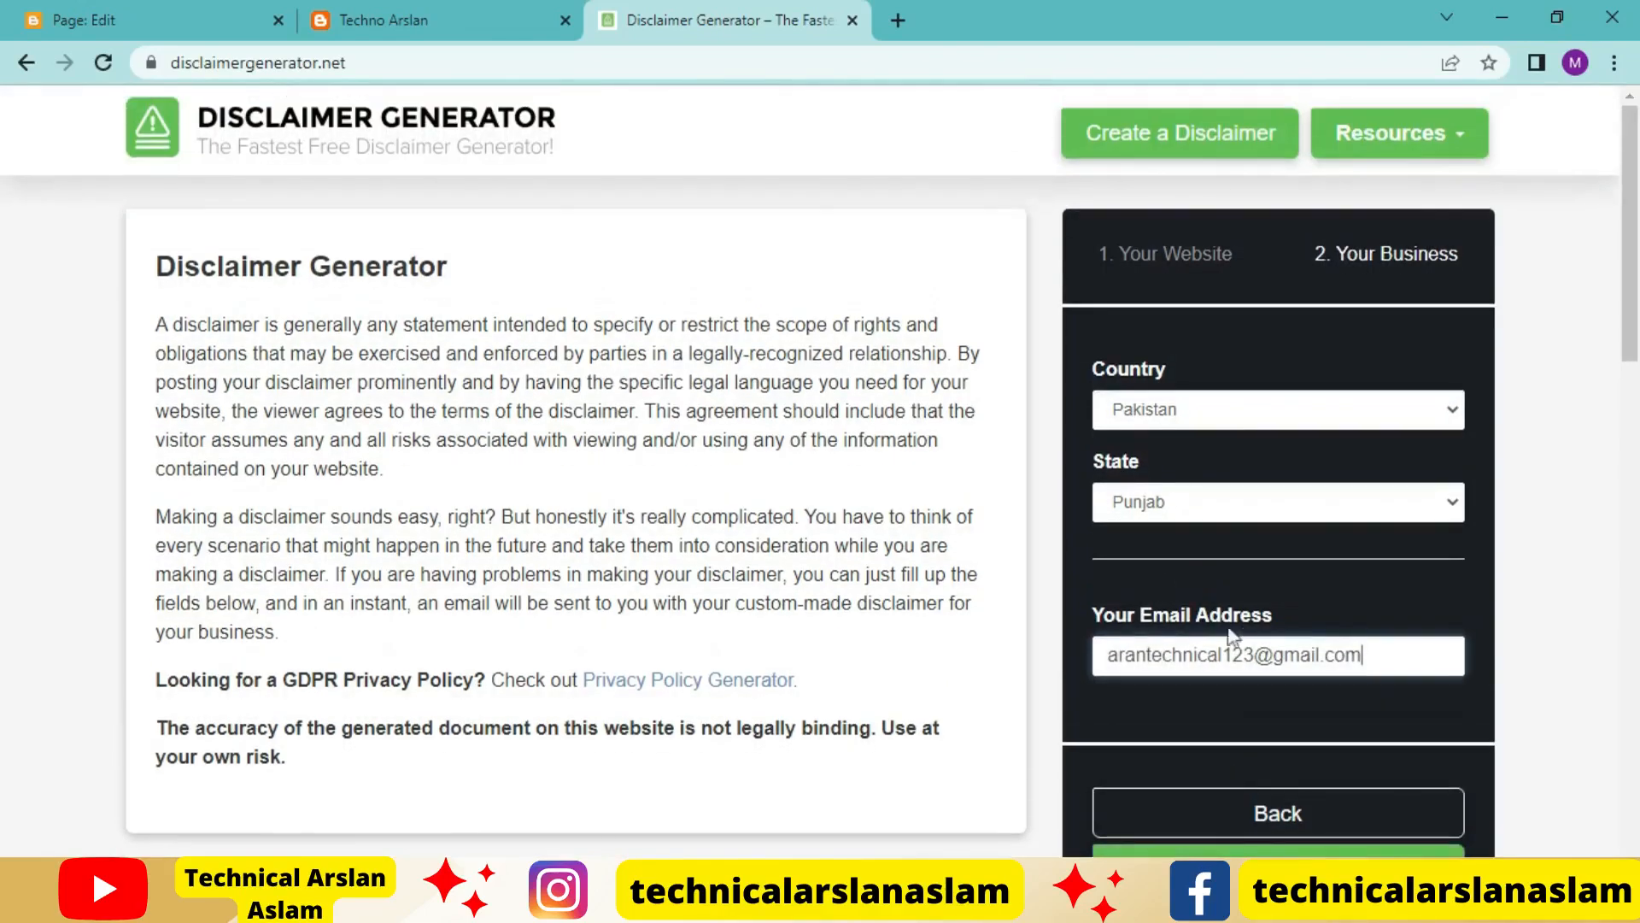
scroll(1250, 626, "down", 3)
scroll(1301, 720, "up", 1)
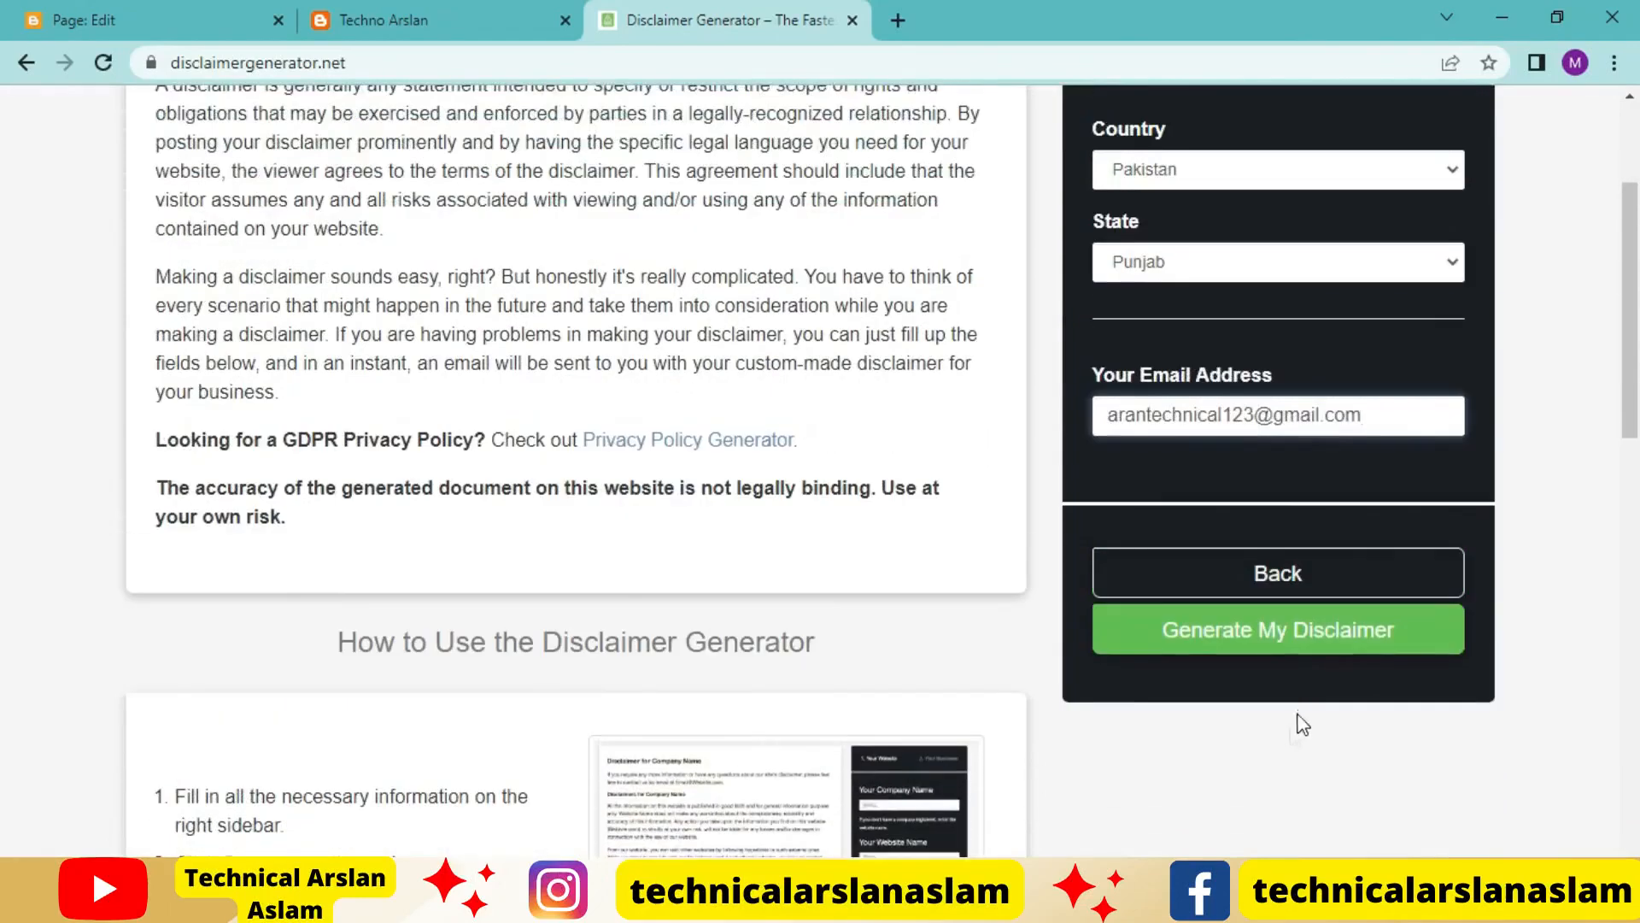
left_click(1278, 647)
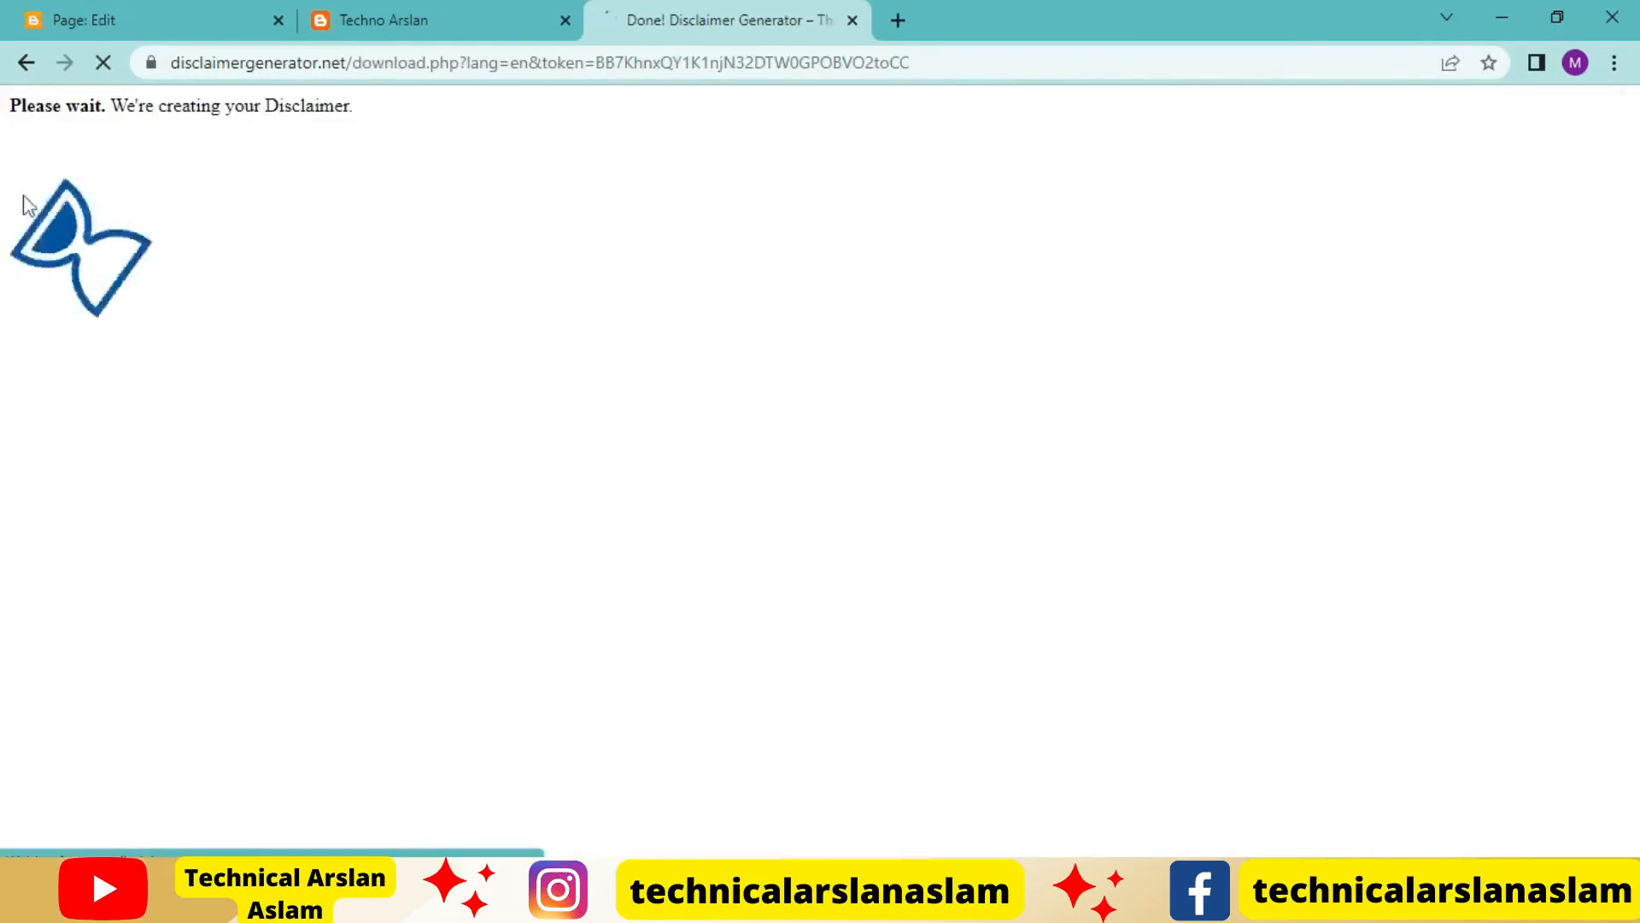
Review the generated disclaimer and copy its full HTML text to the clipboard
scroll(1151, 515, "down", 4)
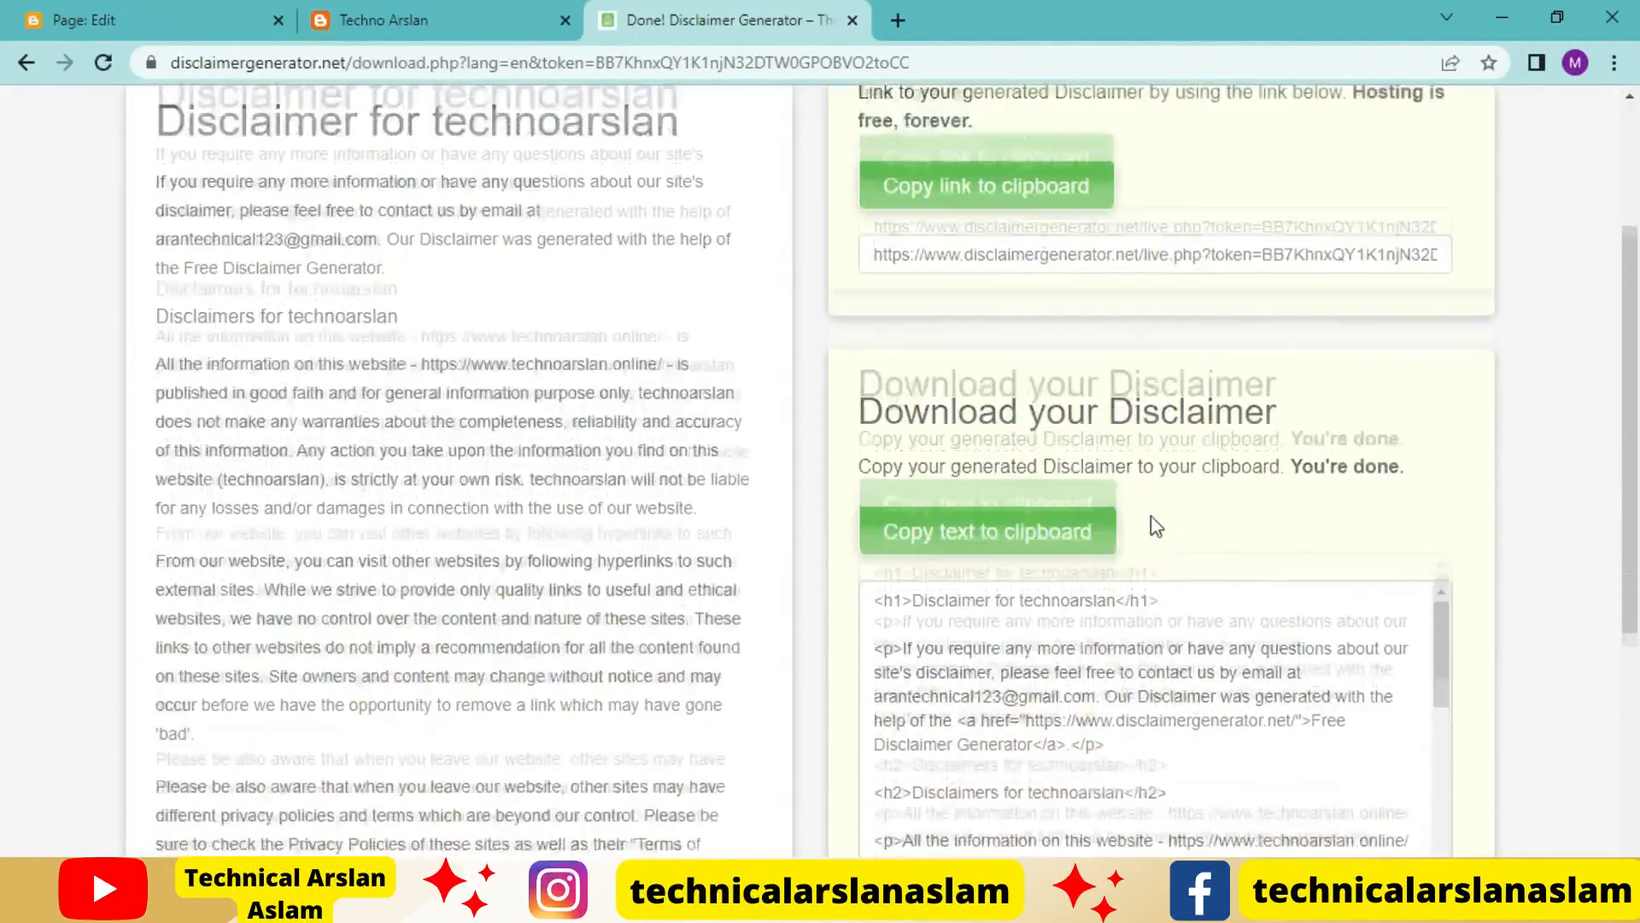
scroll(1144, 671, "up", 5)
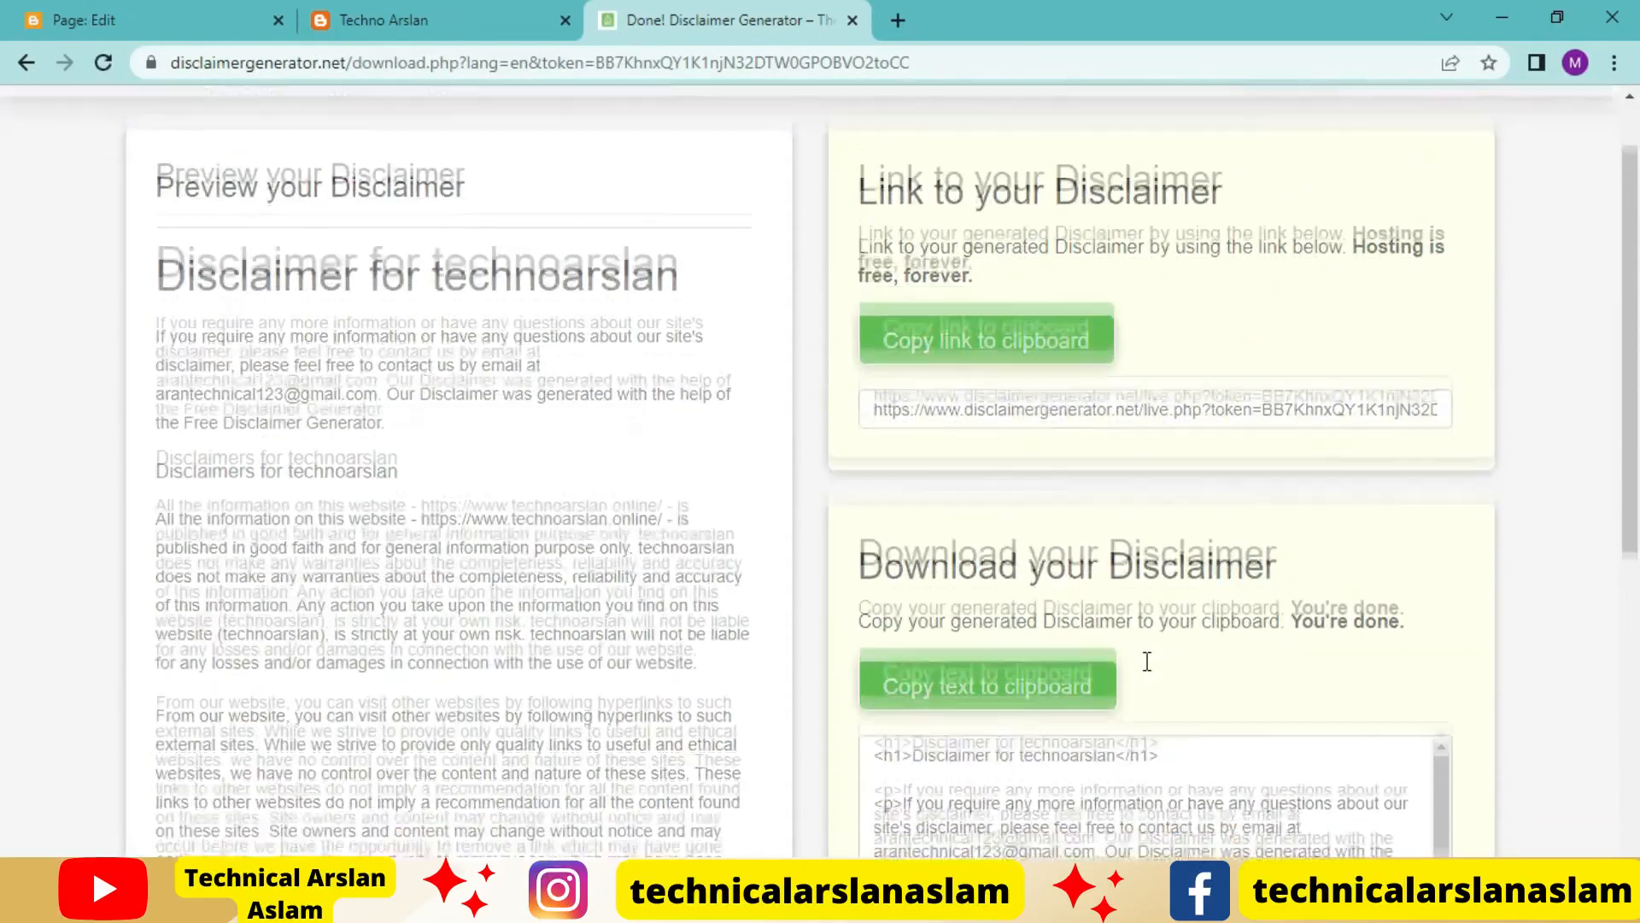
scroll(1142, 632, "down", 3)
scroll(1137, 599, "down", 15)
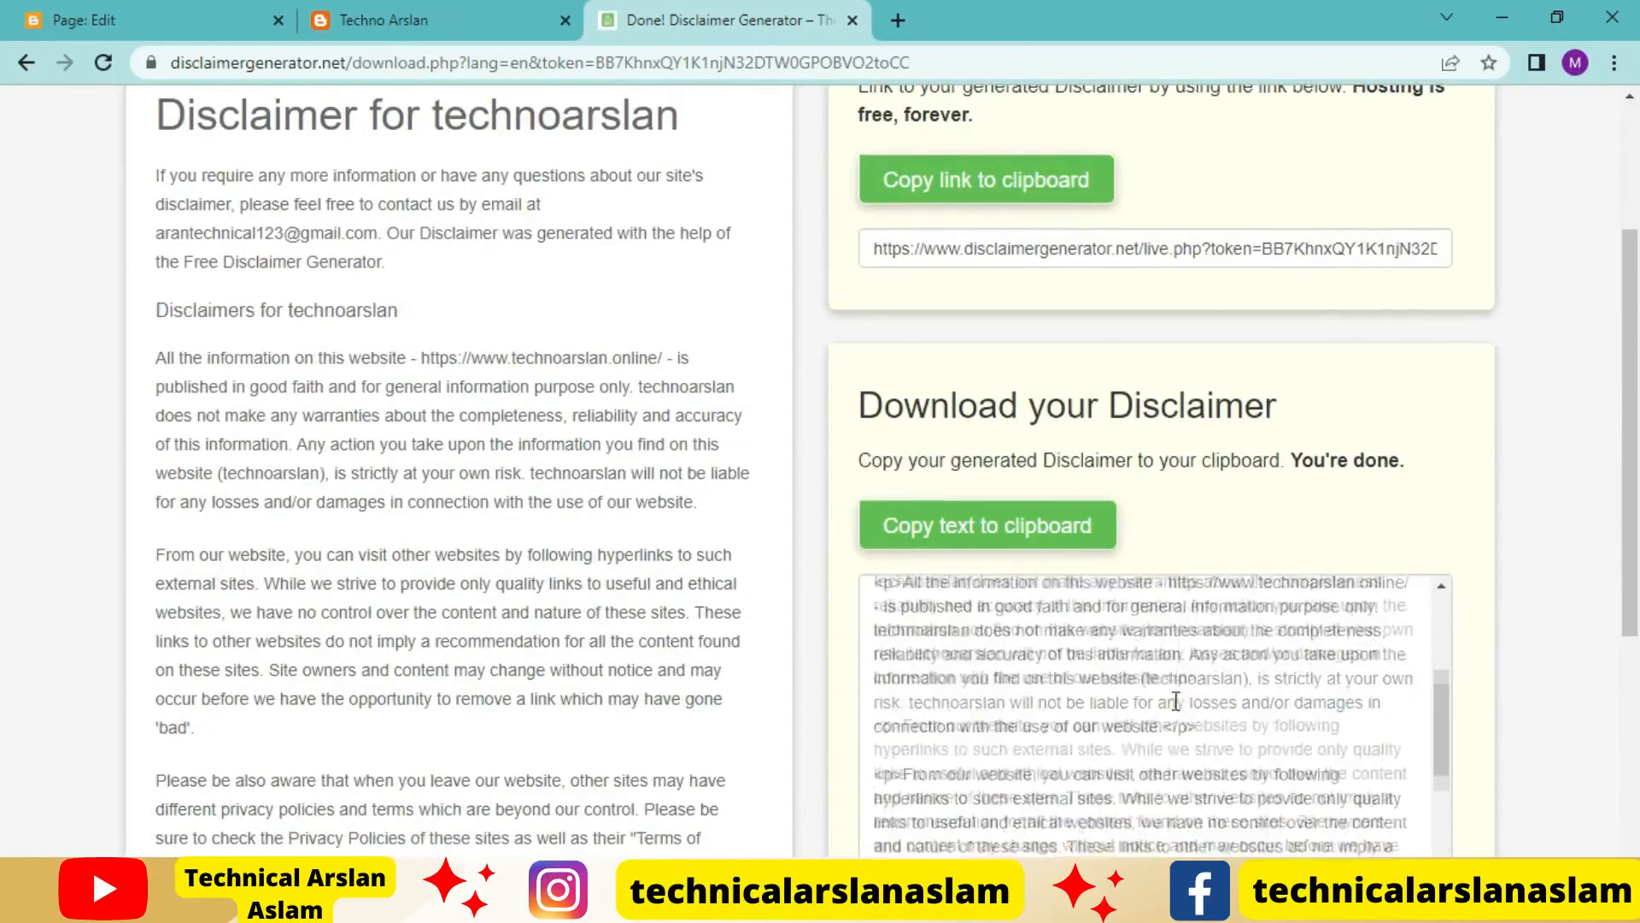
scroll(1178, 702, "up", 15)
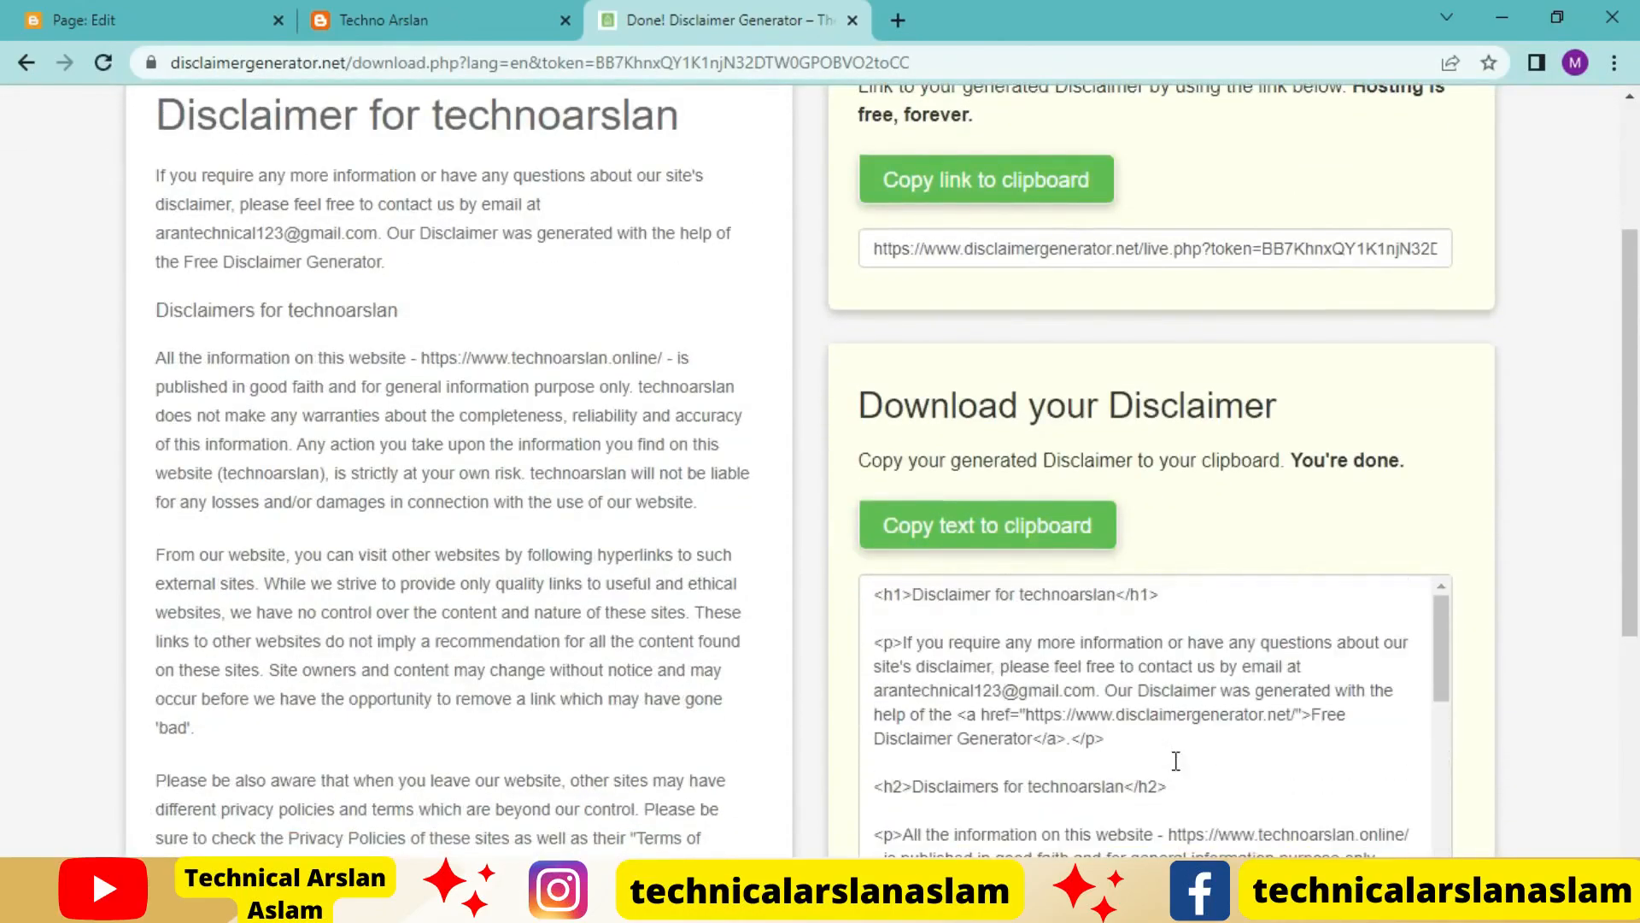
left_click(1177, 759)
key("ctrl+a")
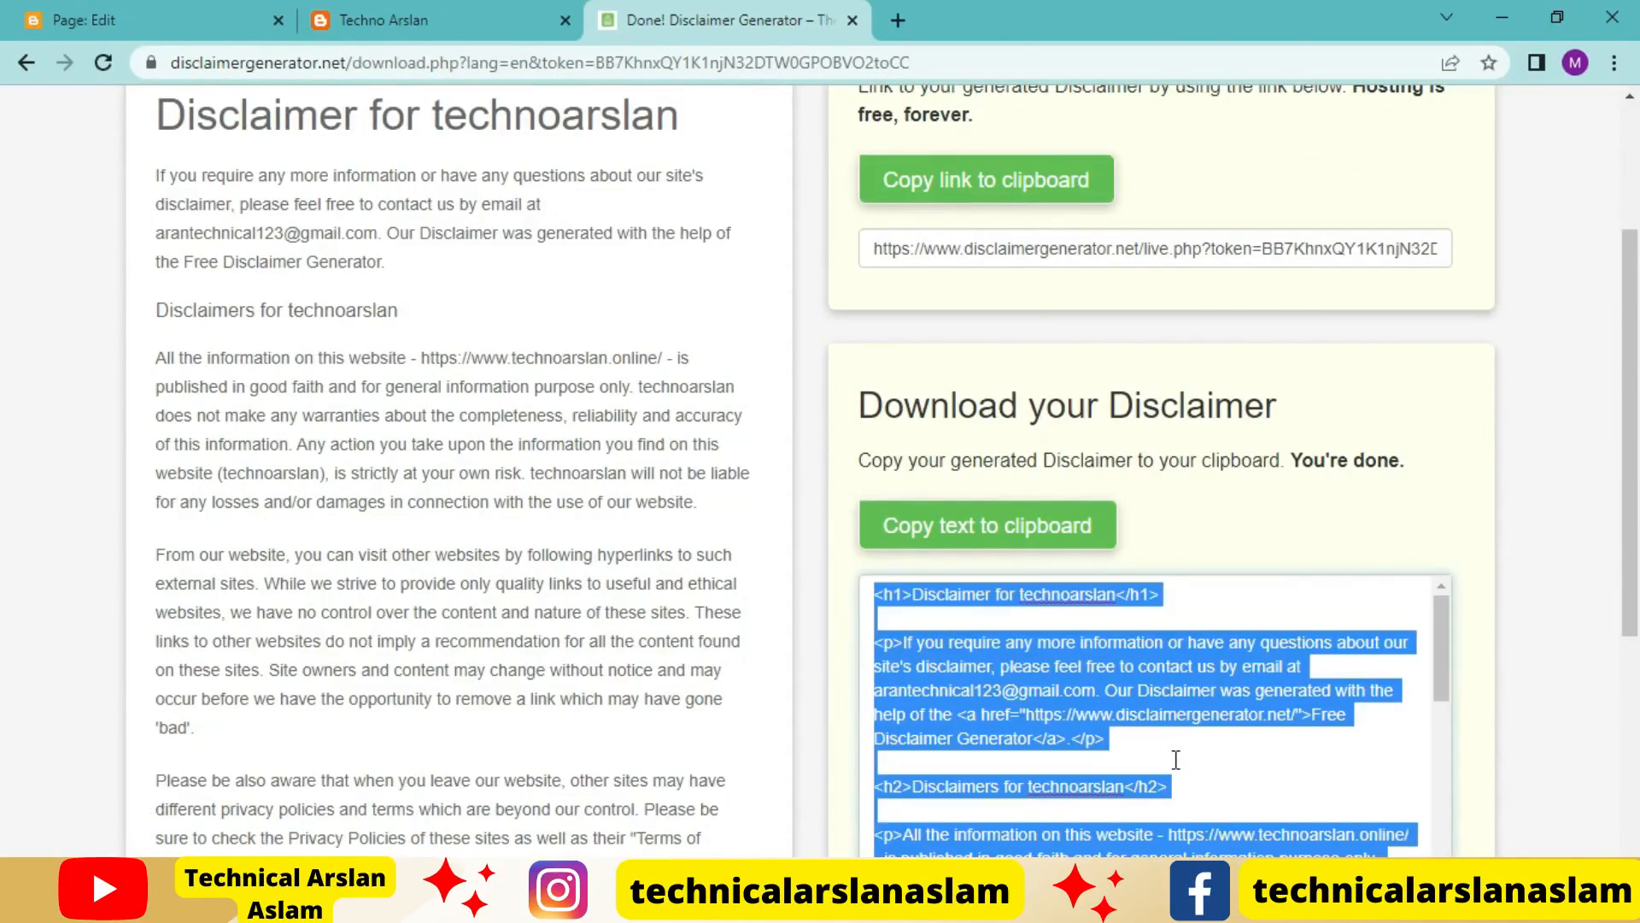
left_click(999, 537)
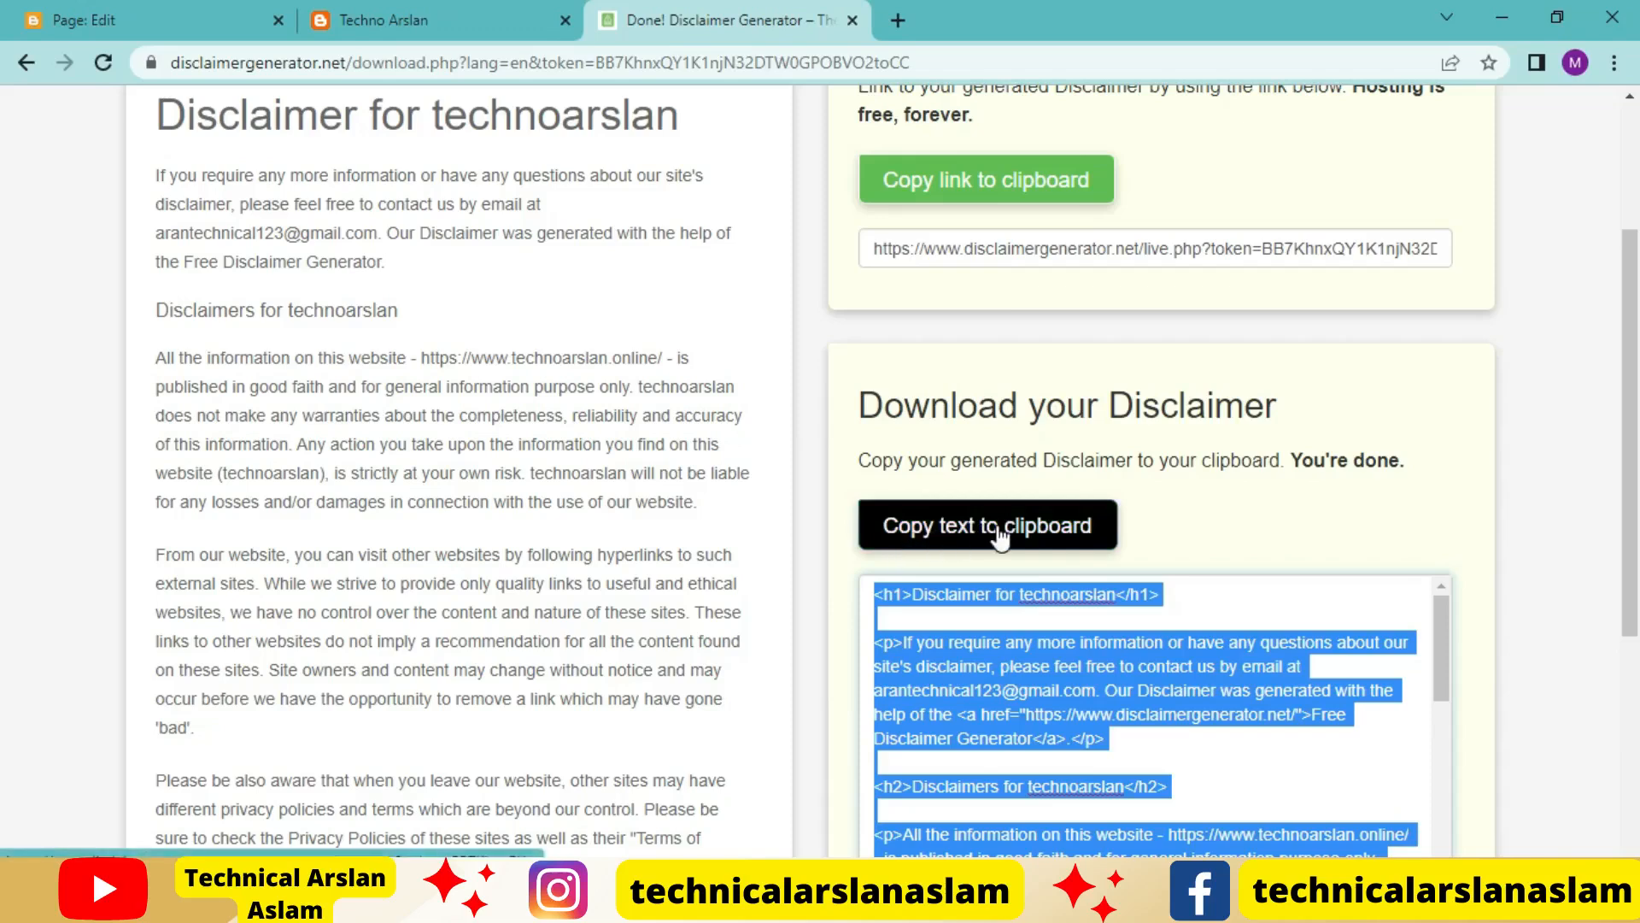
left_click(1054, 525)
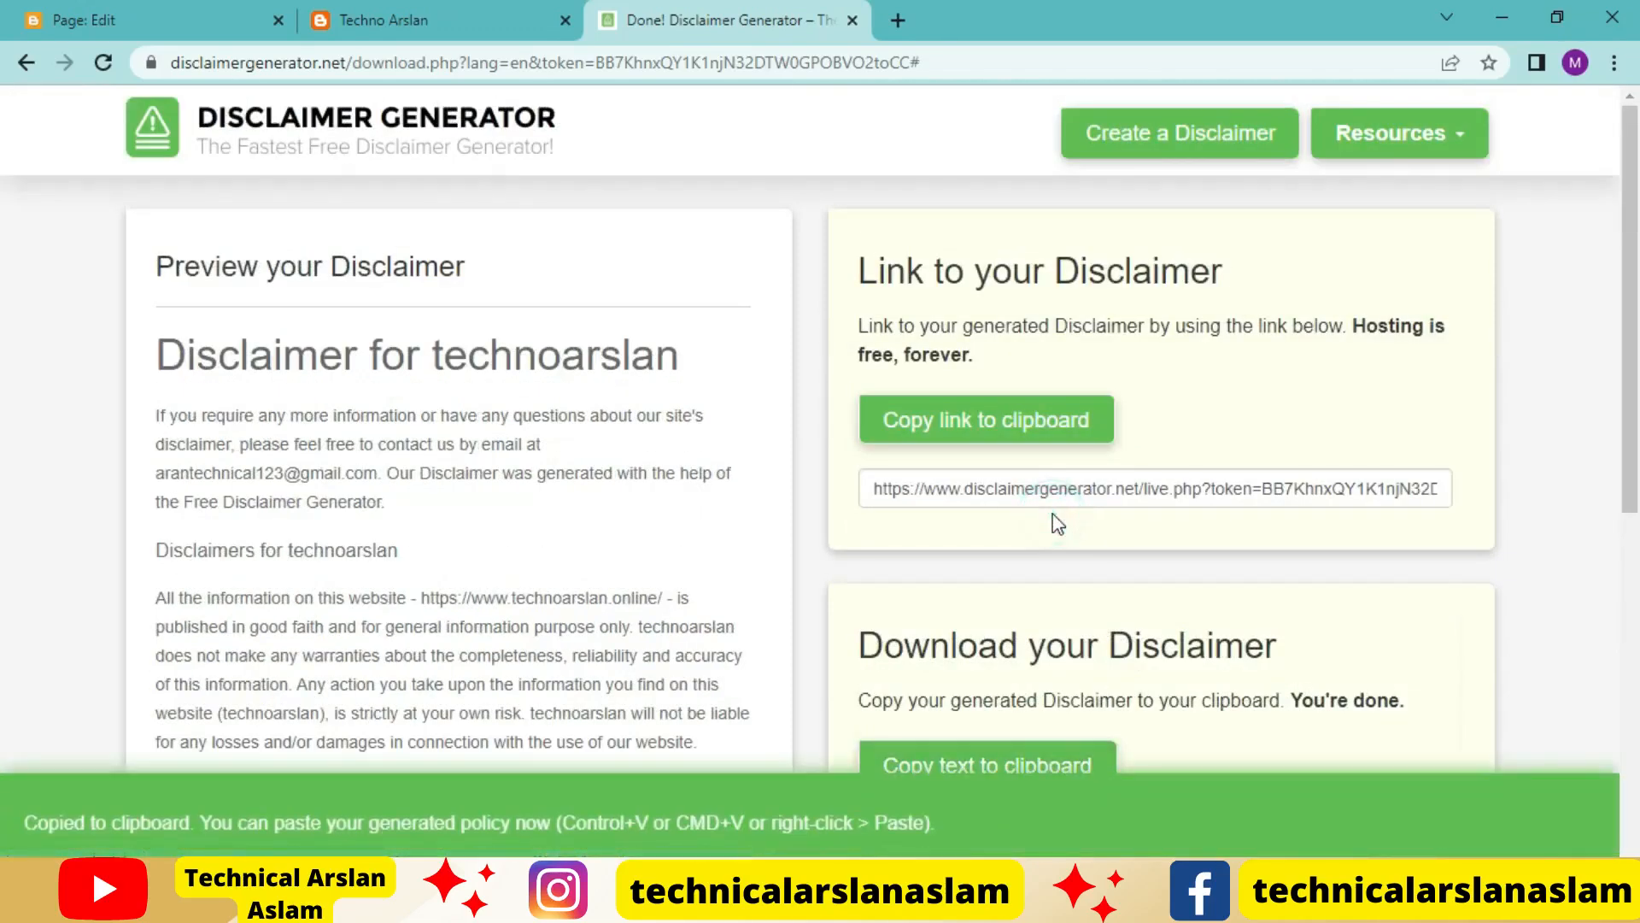
Switch the Blogger Disclaimer page to HTML view and replace its placeholder code with the copied disclaimer HTML
left_click(94, 18)
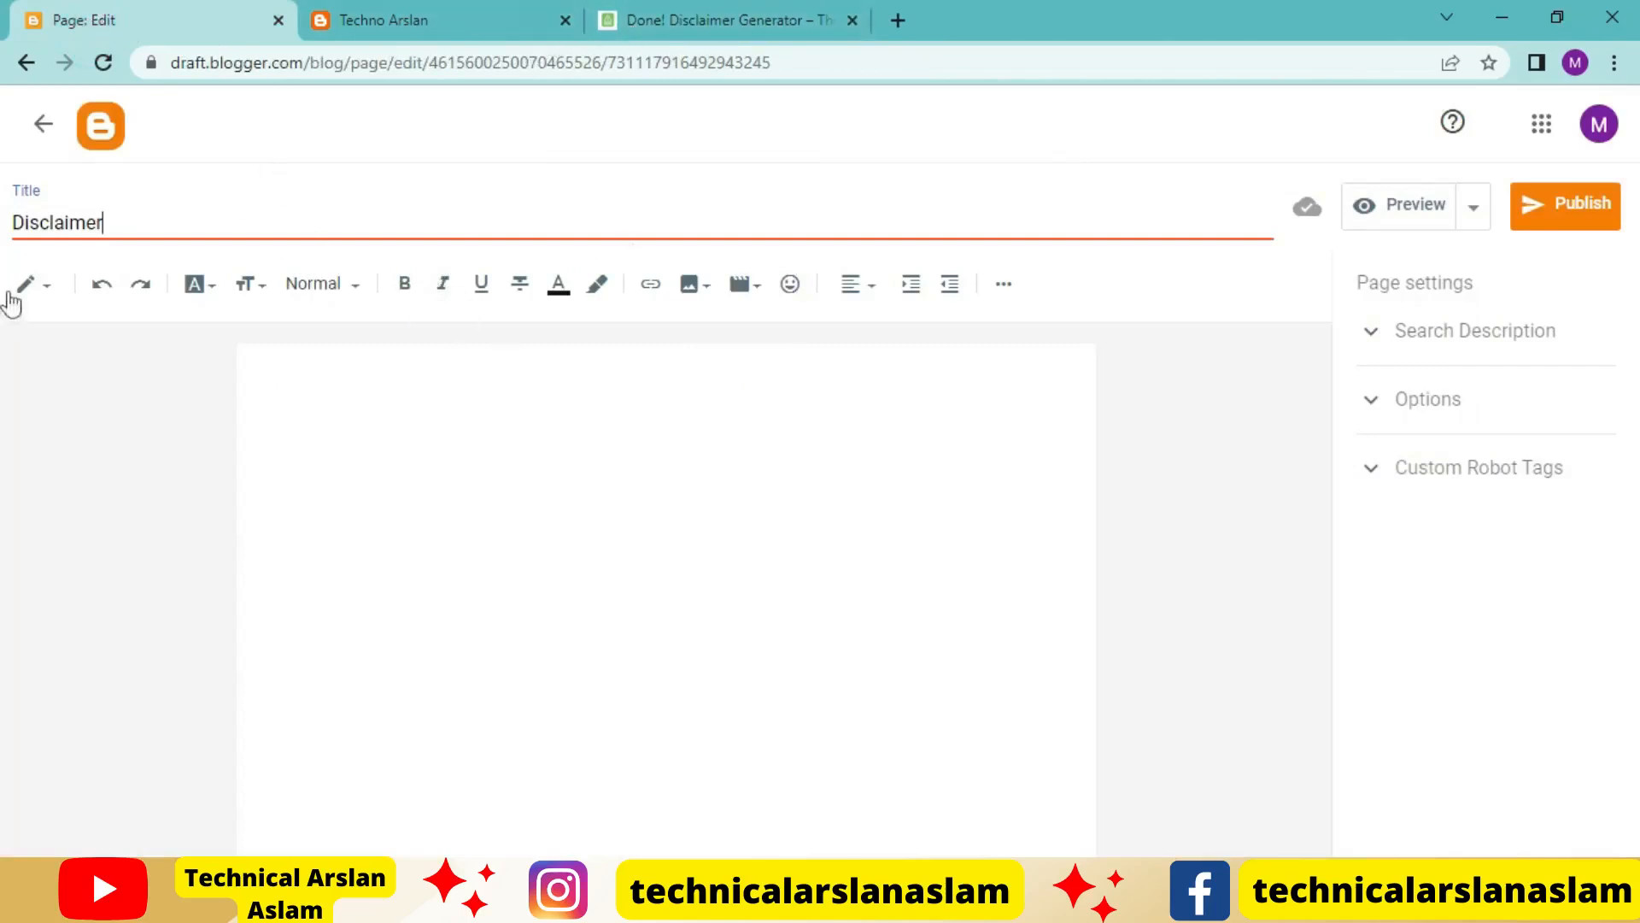
left_click(626, 469)
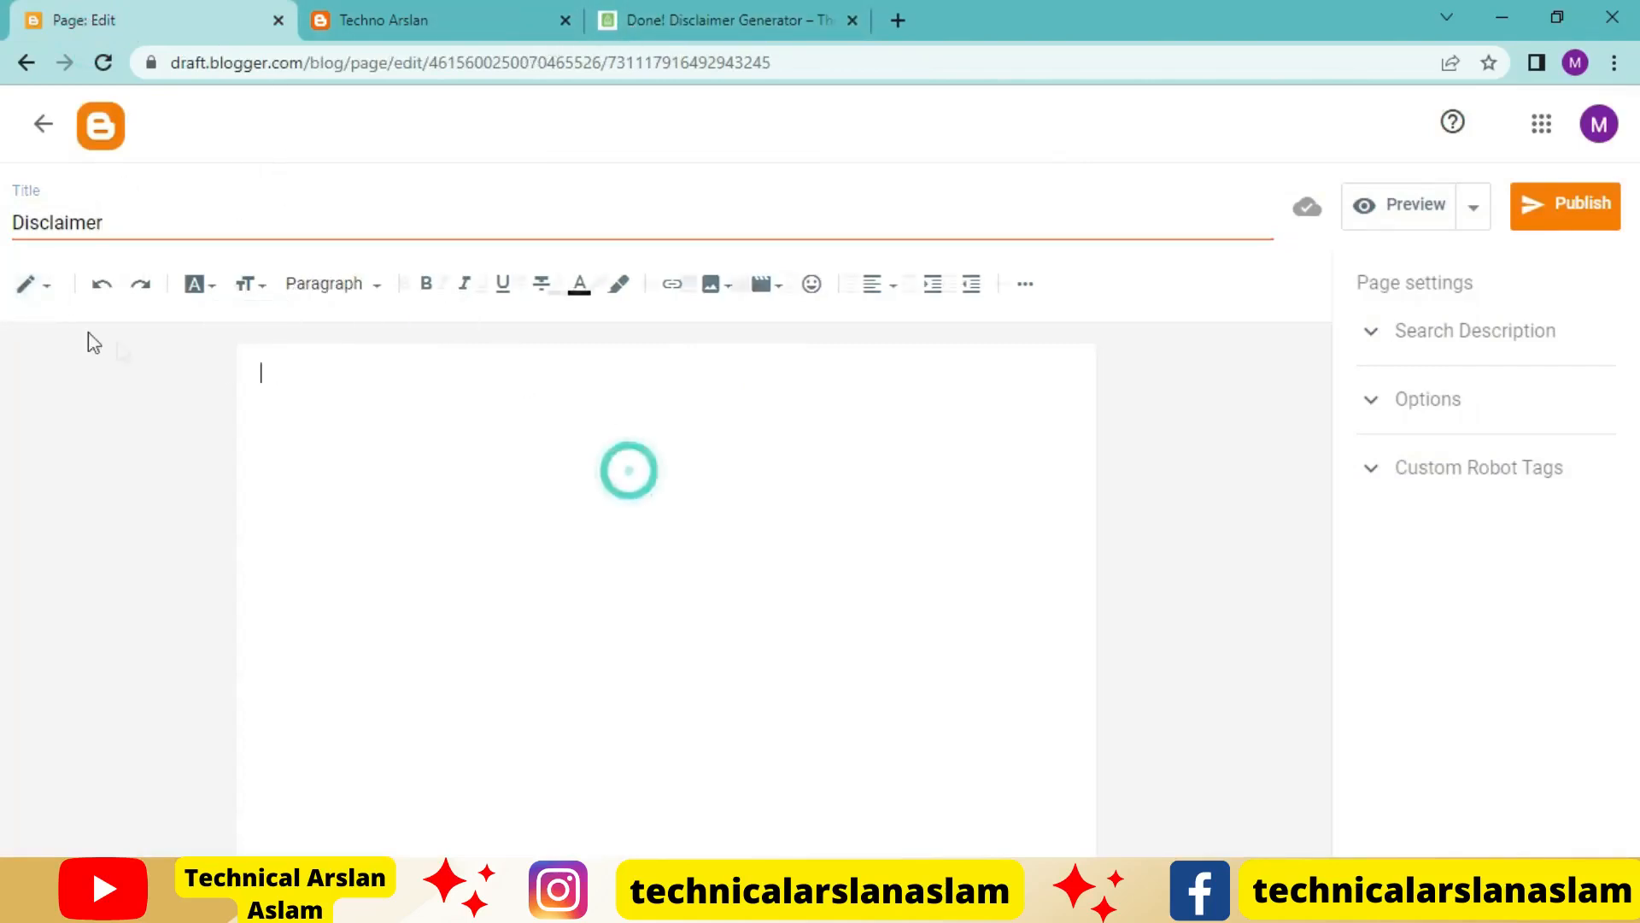
left_click(34, 284)
left_click(133, 243)
left_click_drag(174, 337, 46, 321)
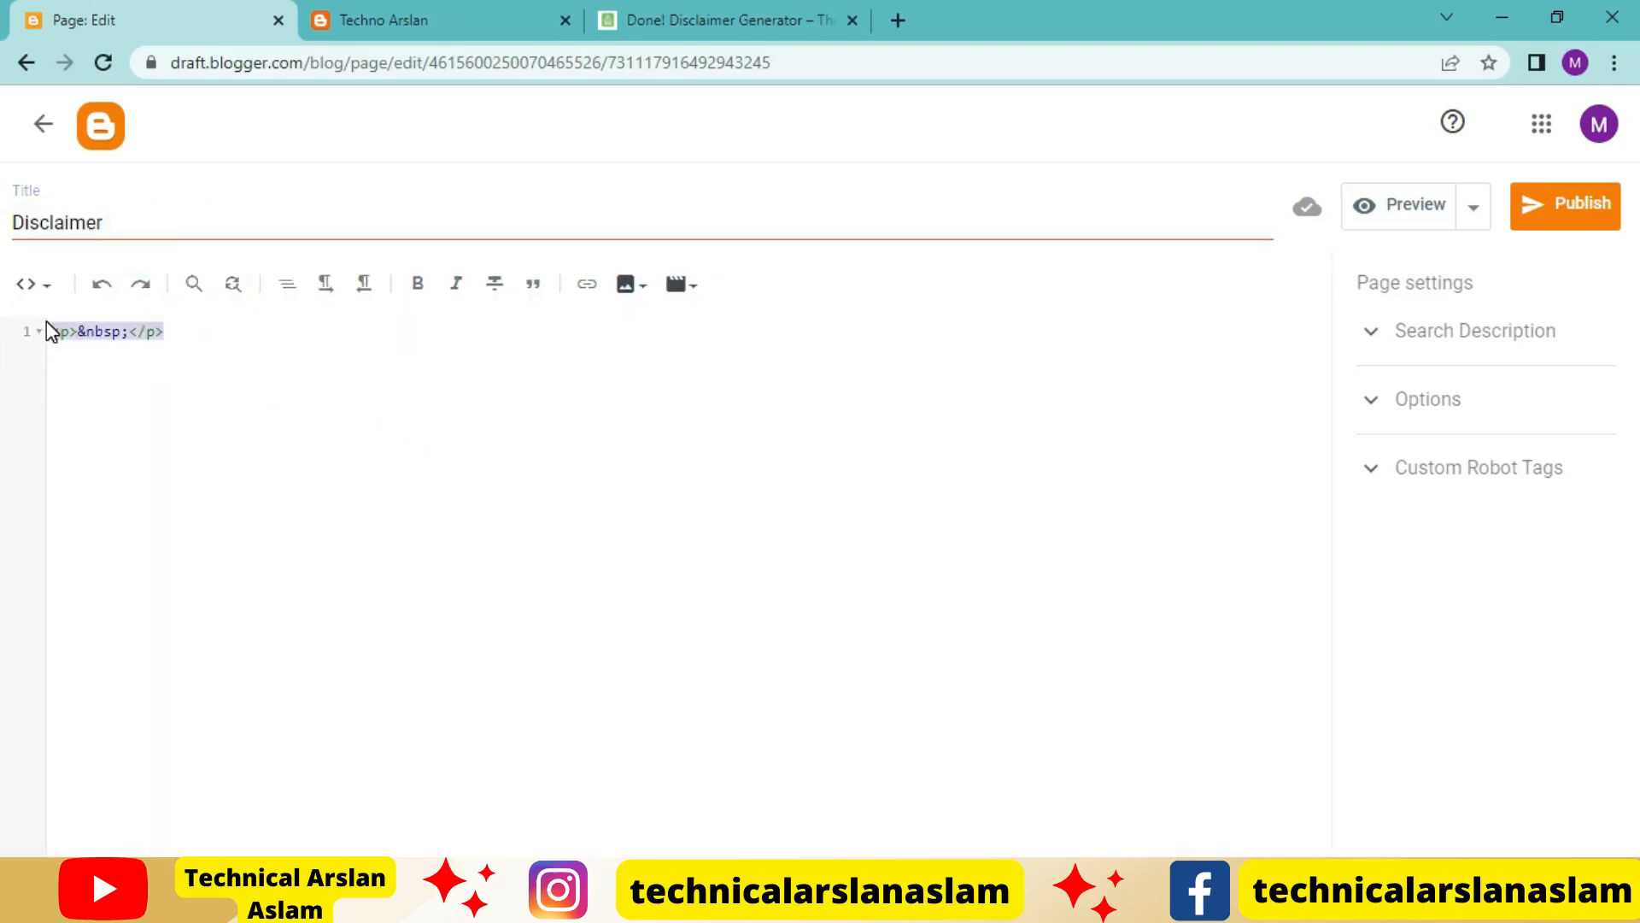
key("BackSpace")
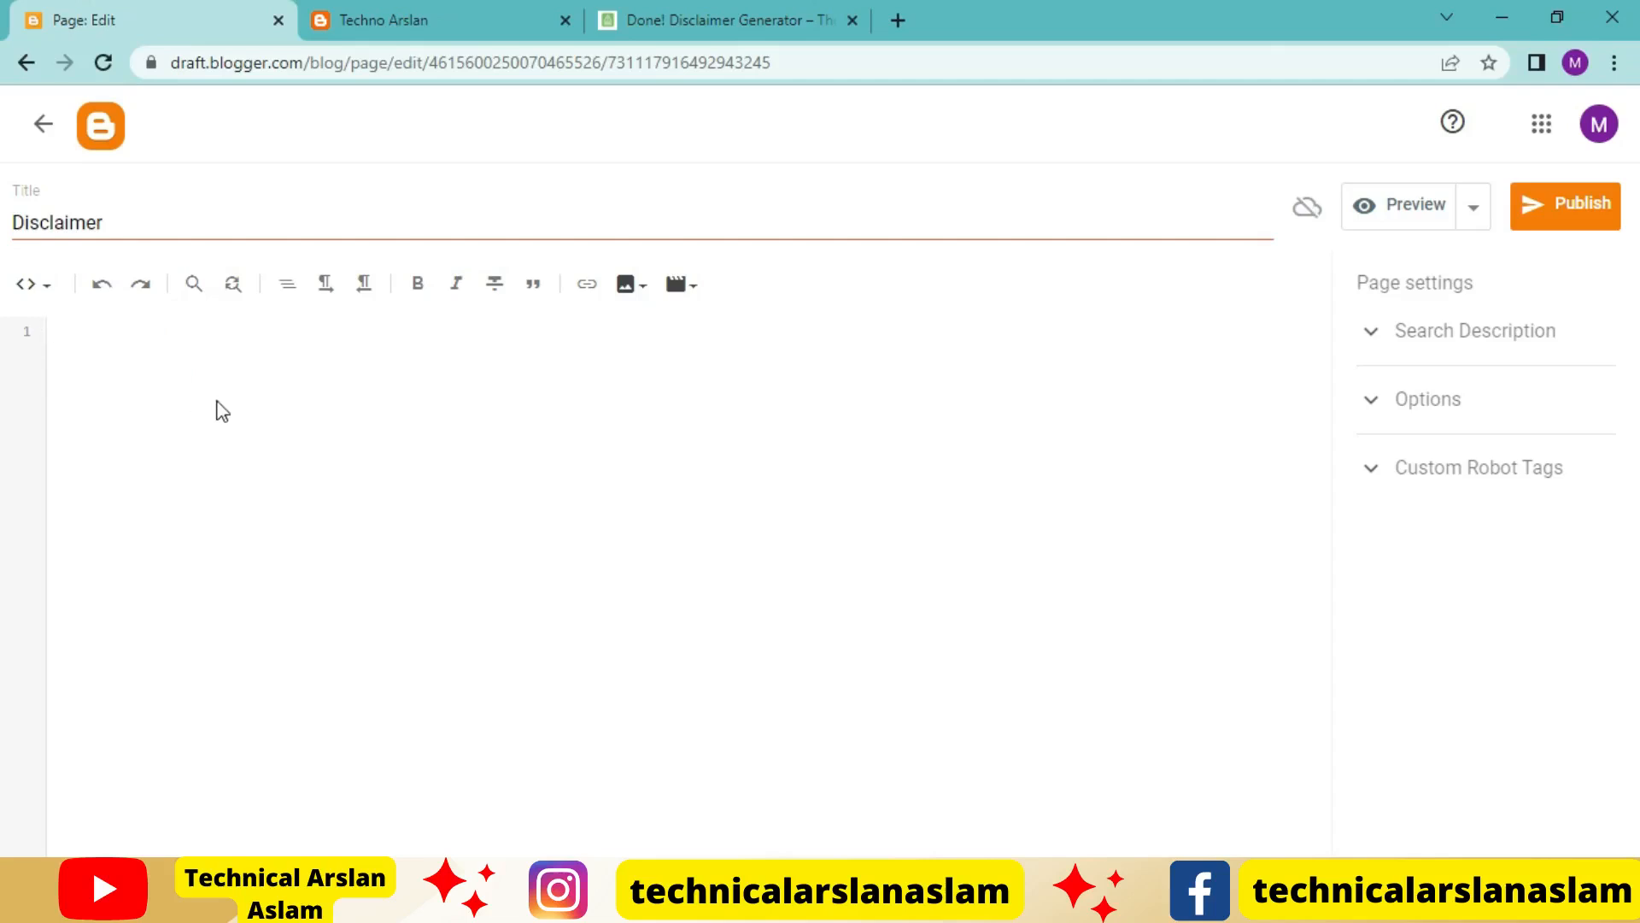
key("ctrl+v")
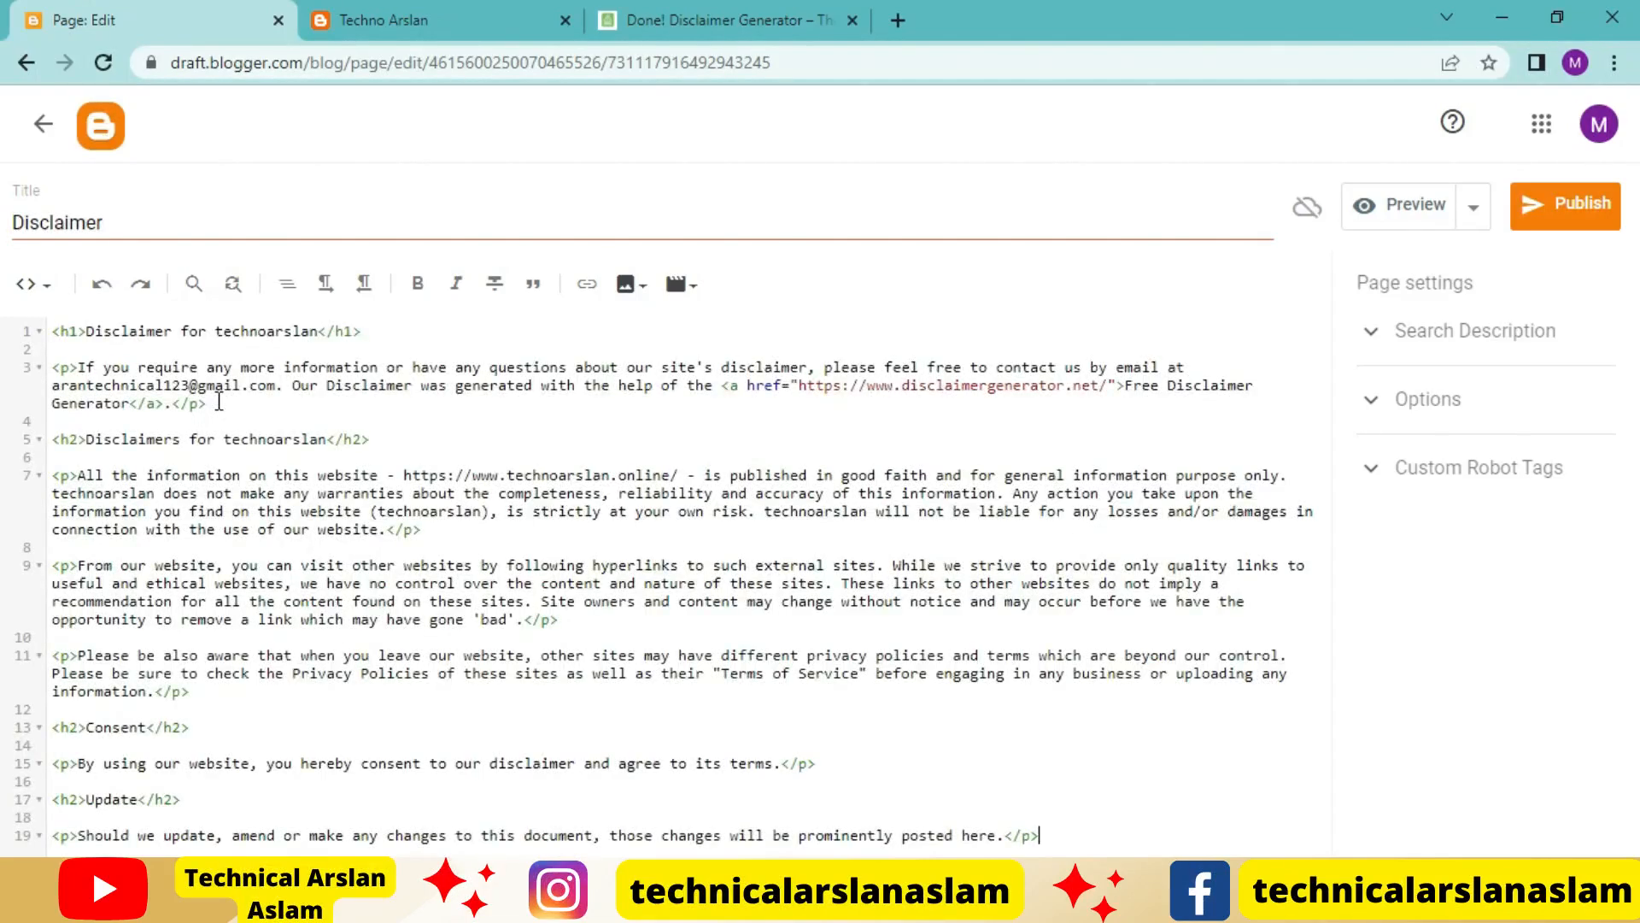
Switch the Disclaimer page to compose view and delete the sentence crediting the Free Disclaimer Generator from the opening paragraph
left_click(31, 284)
left_click(79, 352)
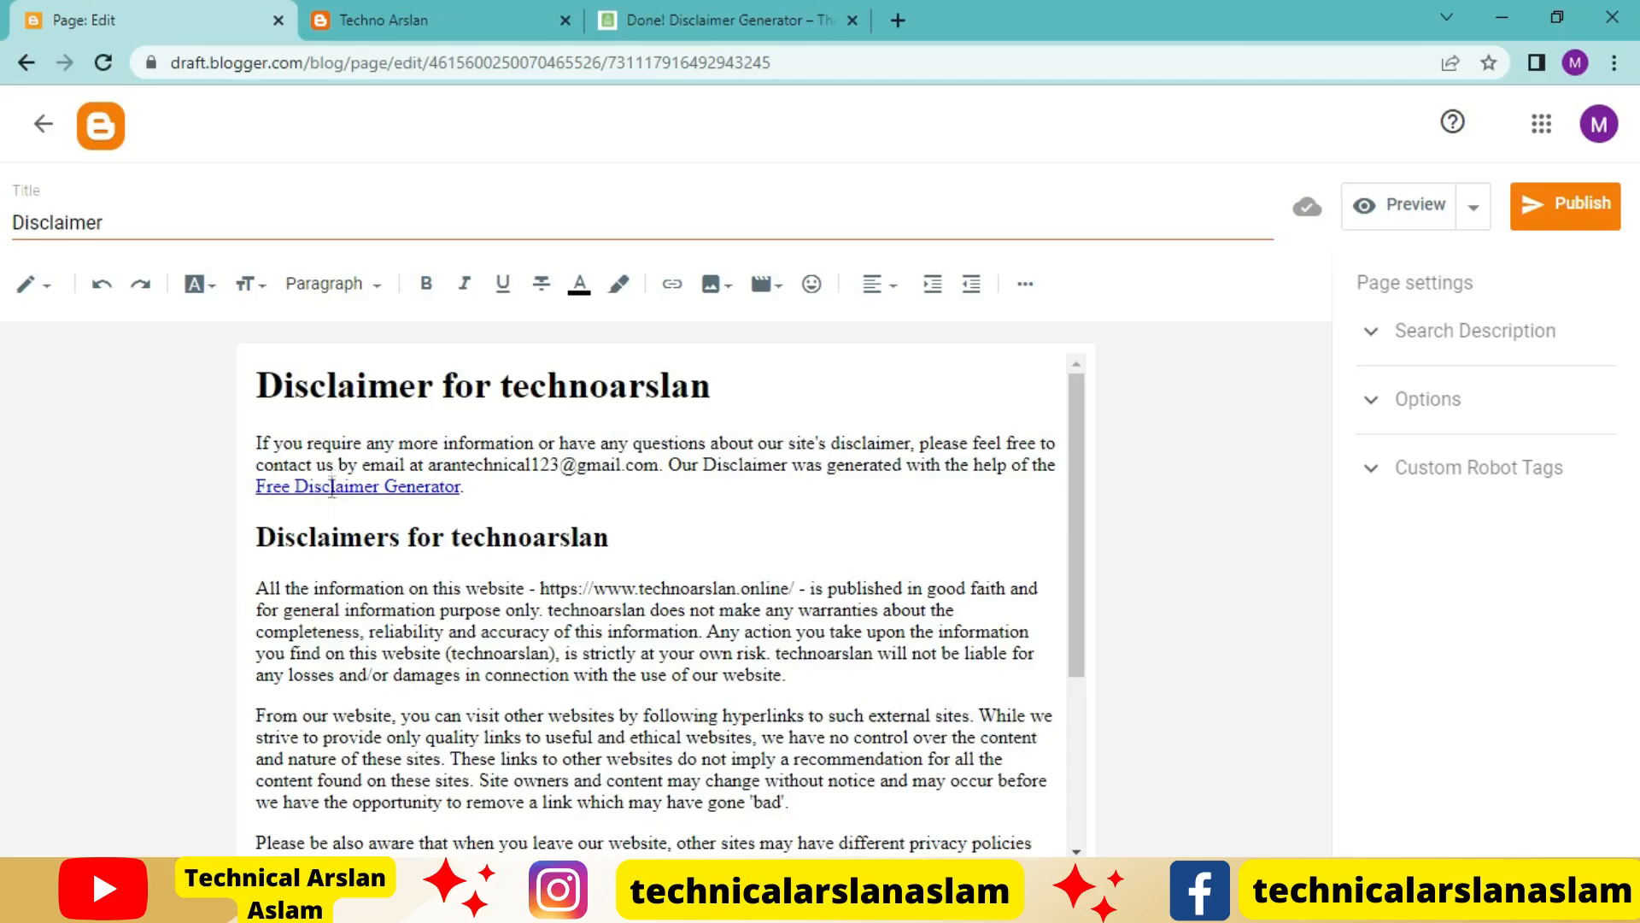
left_click_drag(485, 514, 675, 470)
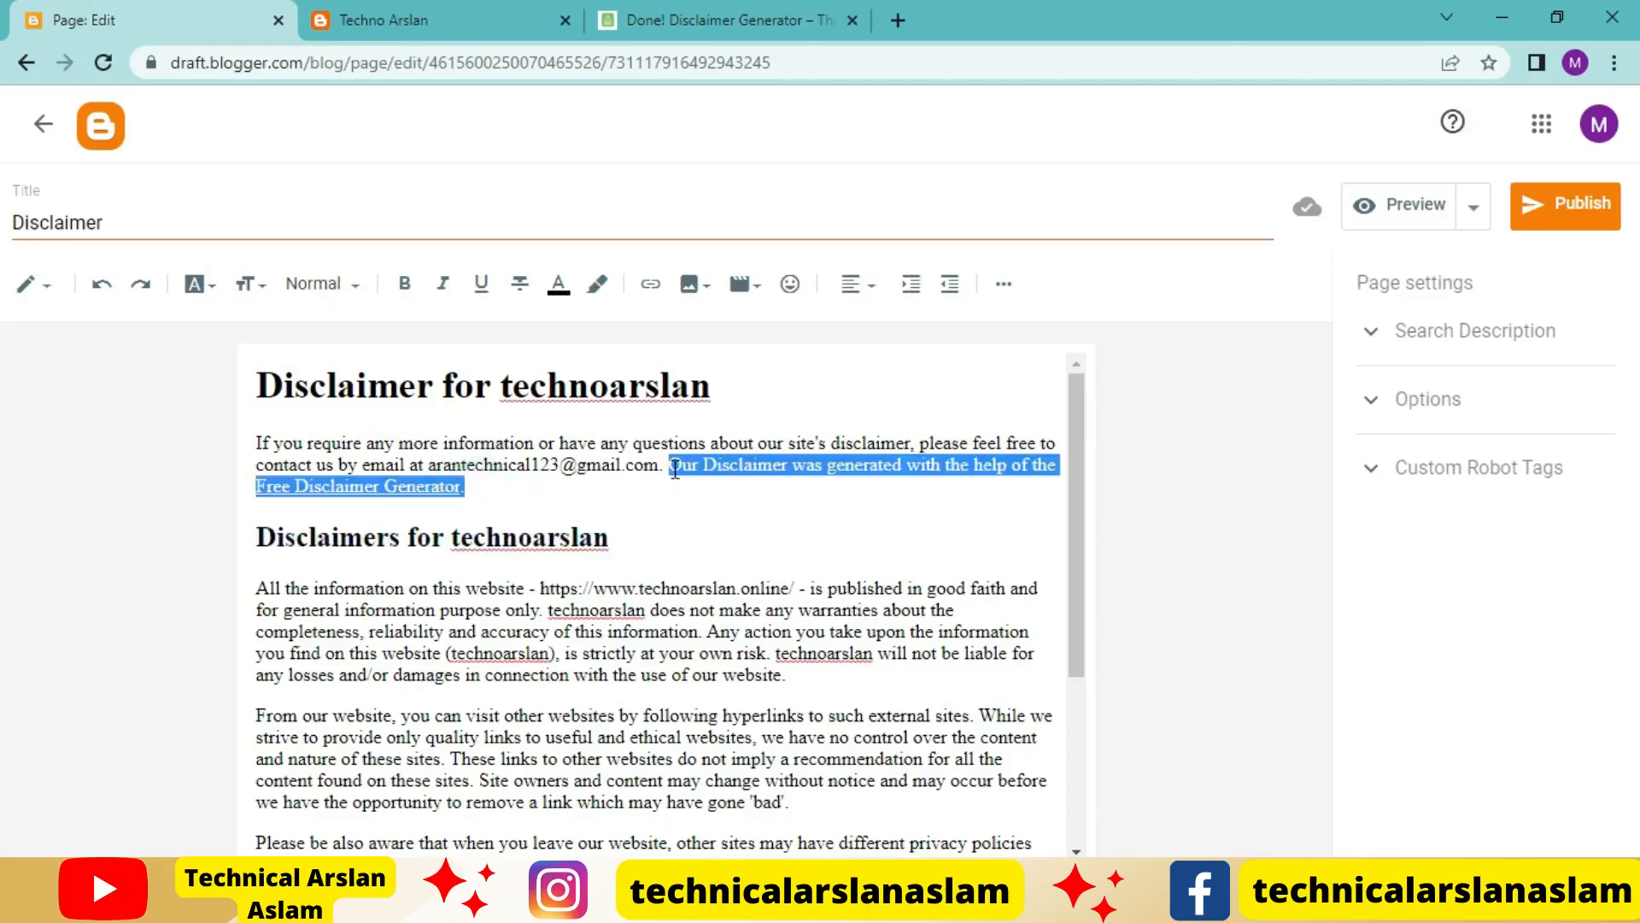
key("BackSpace")
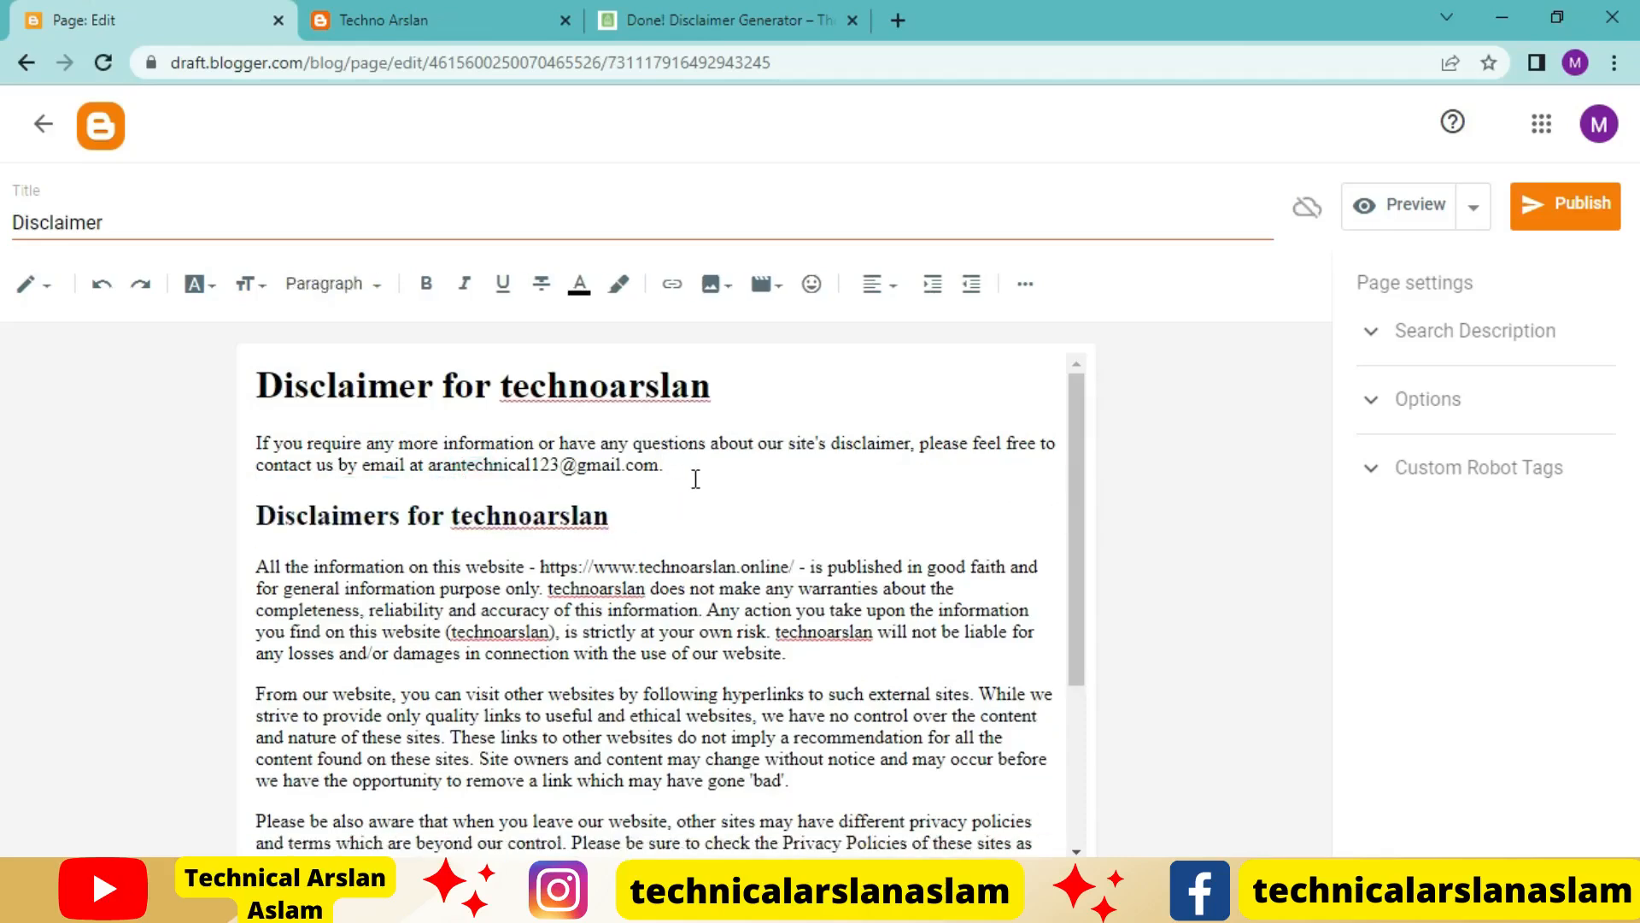
scroll(695, 478, "down", 5)
scroll(745, 580, "up", 3)
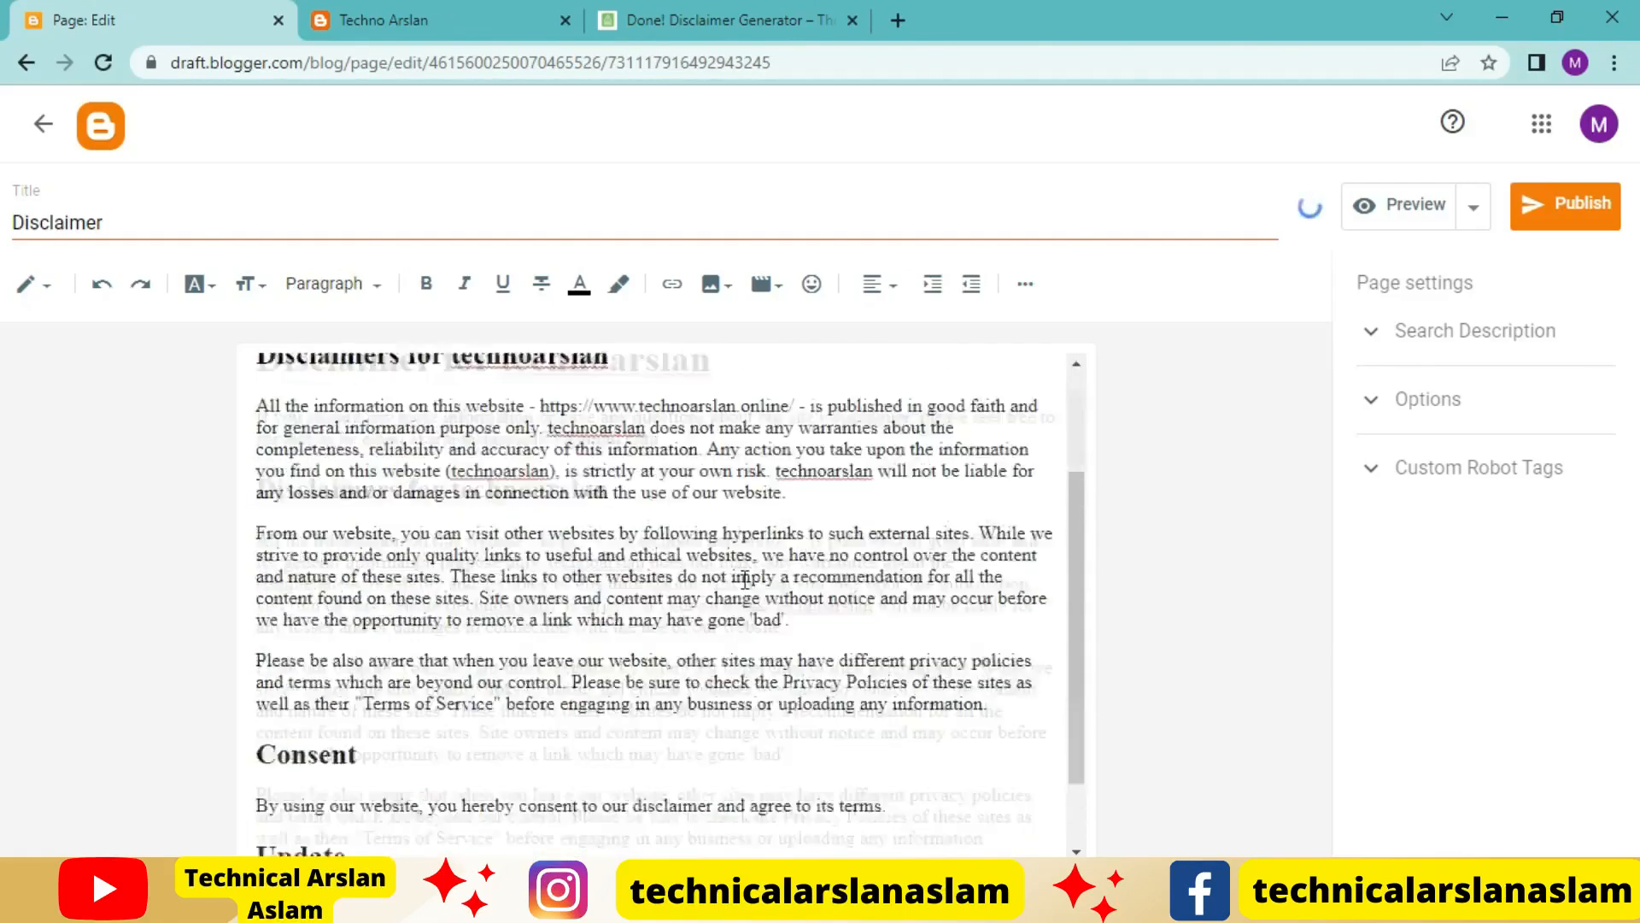
scroll(735, 726, "down", 2)
scroll(726, 763, "up", 4)
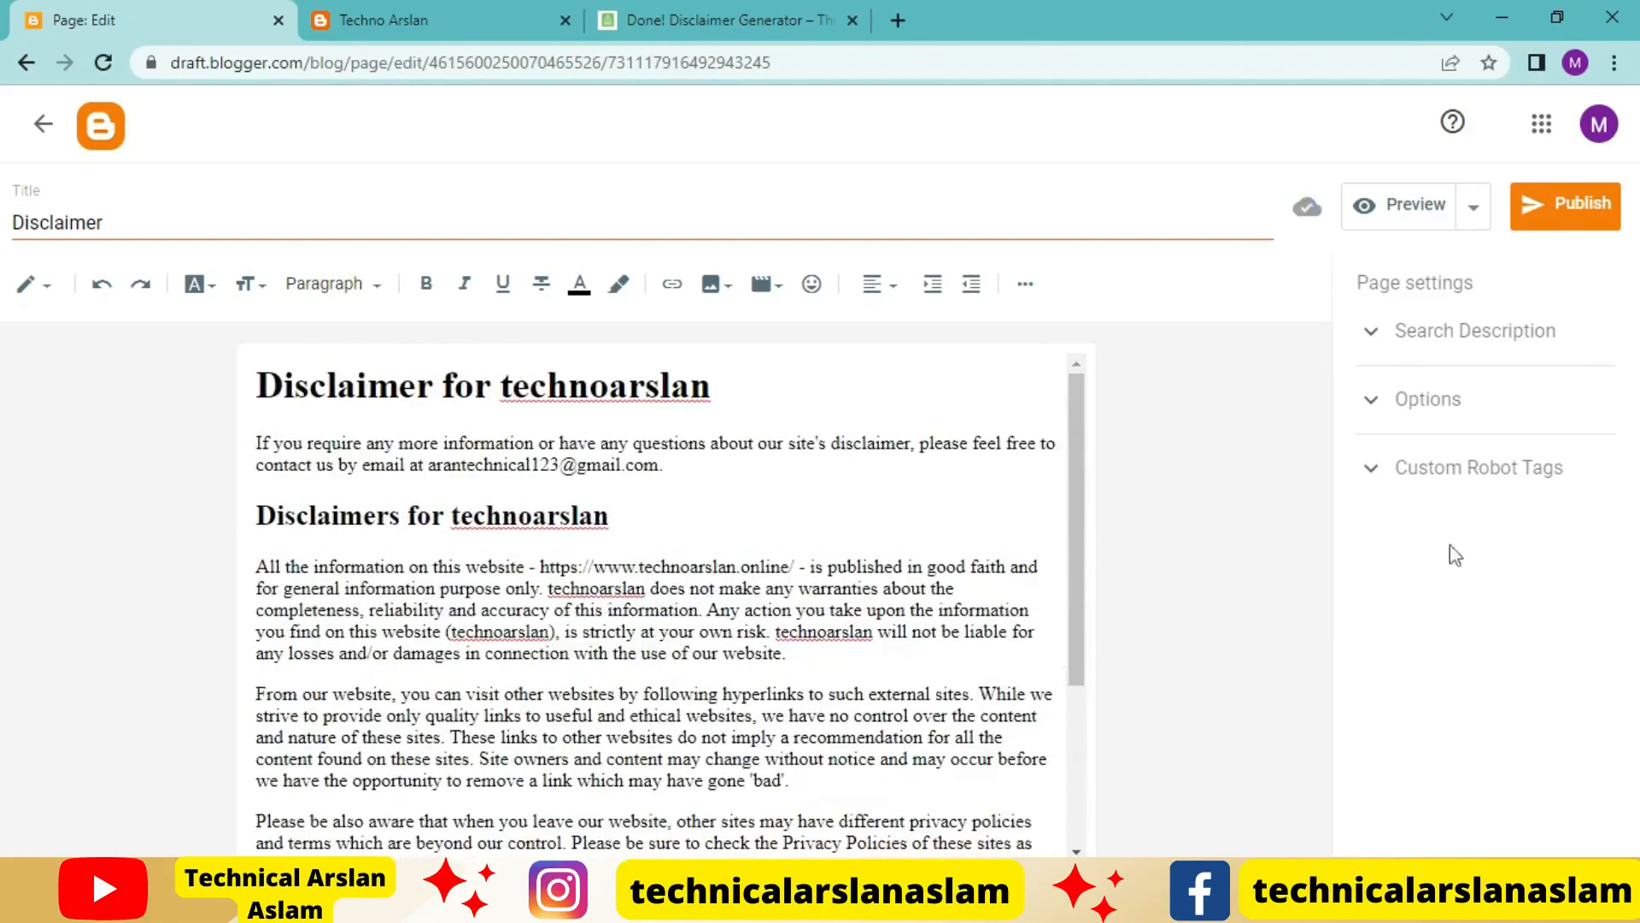
Publish the Disclaimer page with confirmation and create a new blank page
left_click(1587, 217)
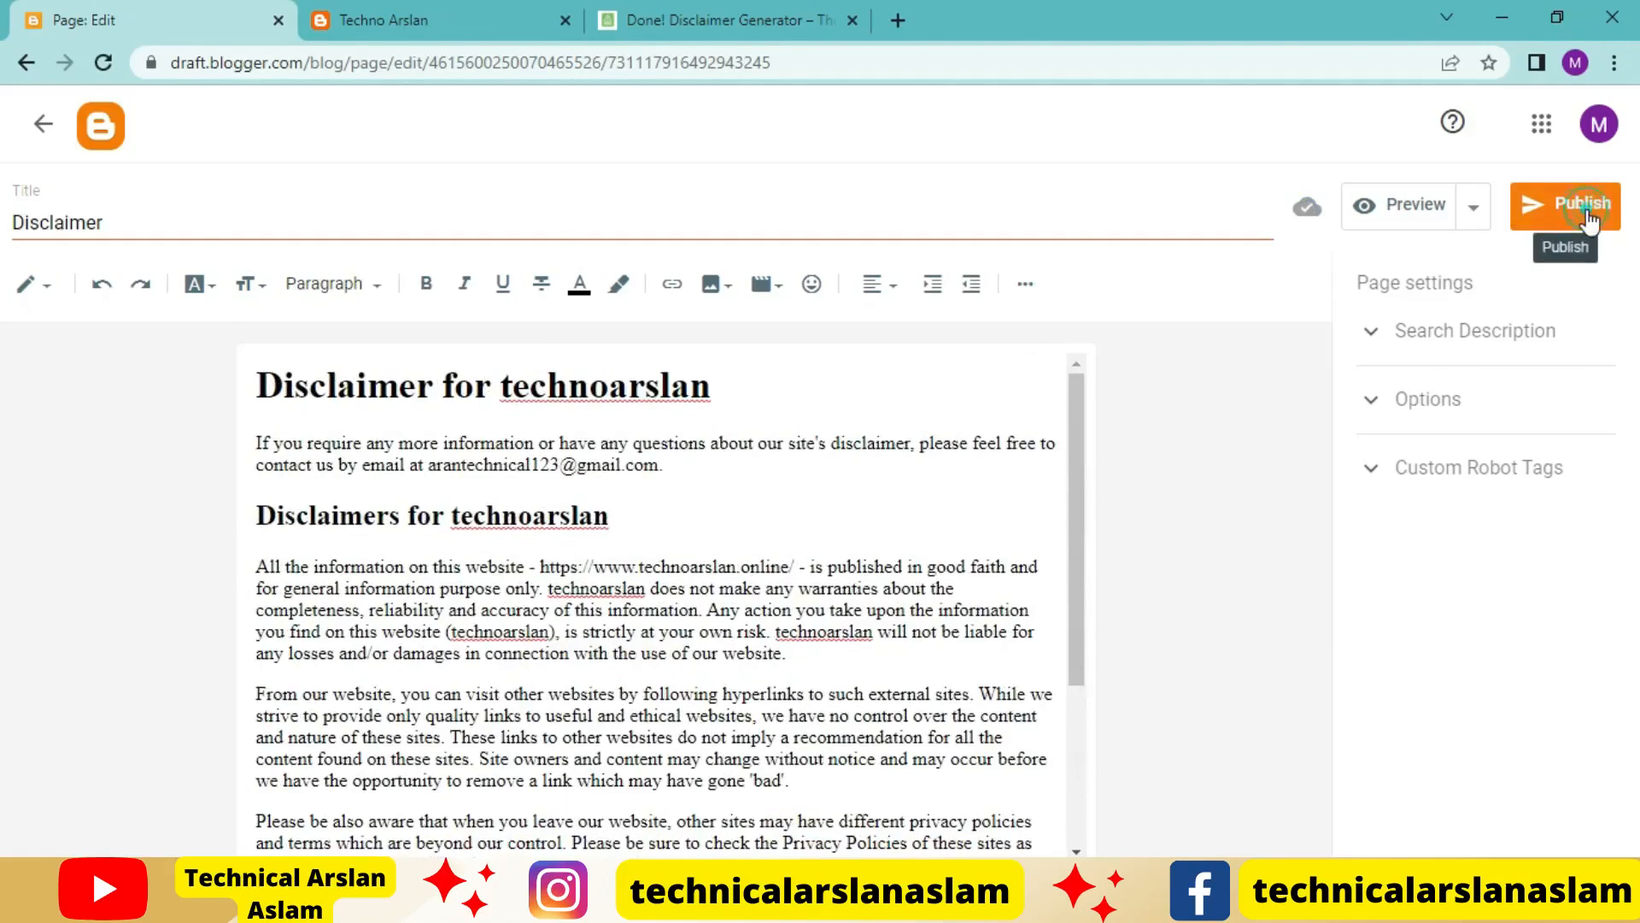
left_click(928, 544)
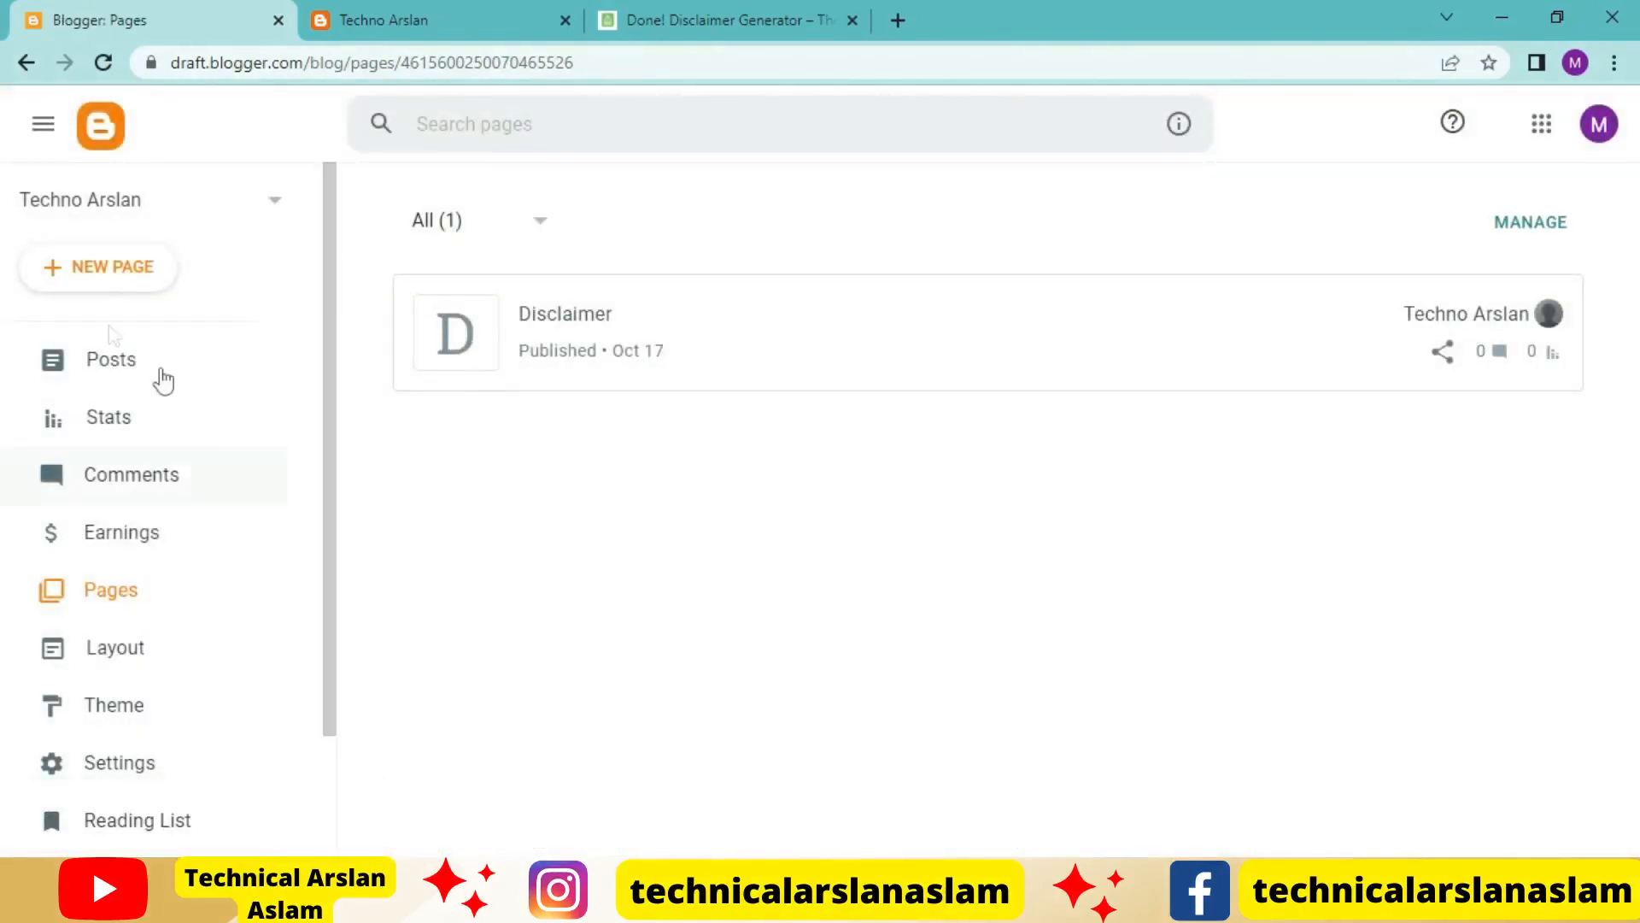
left_click(120, 285)
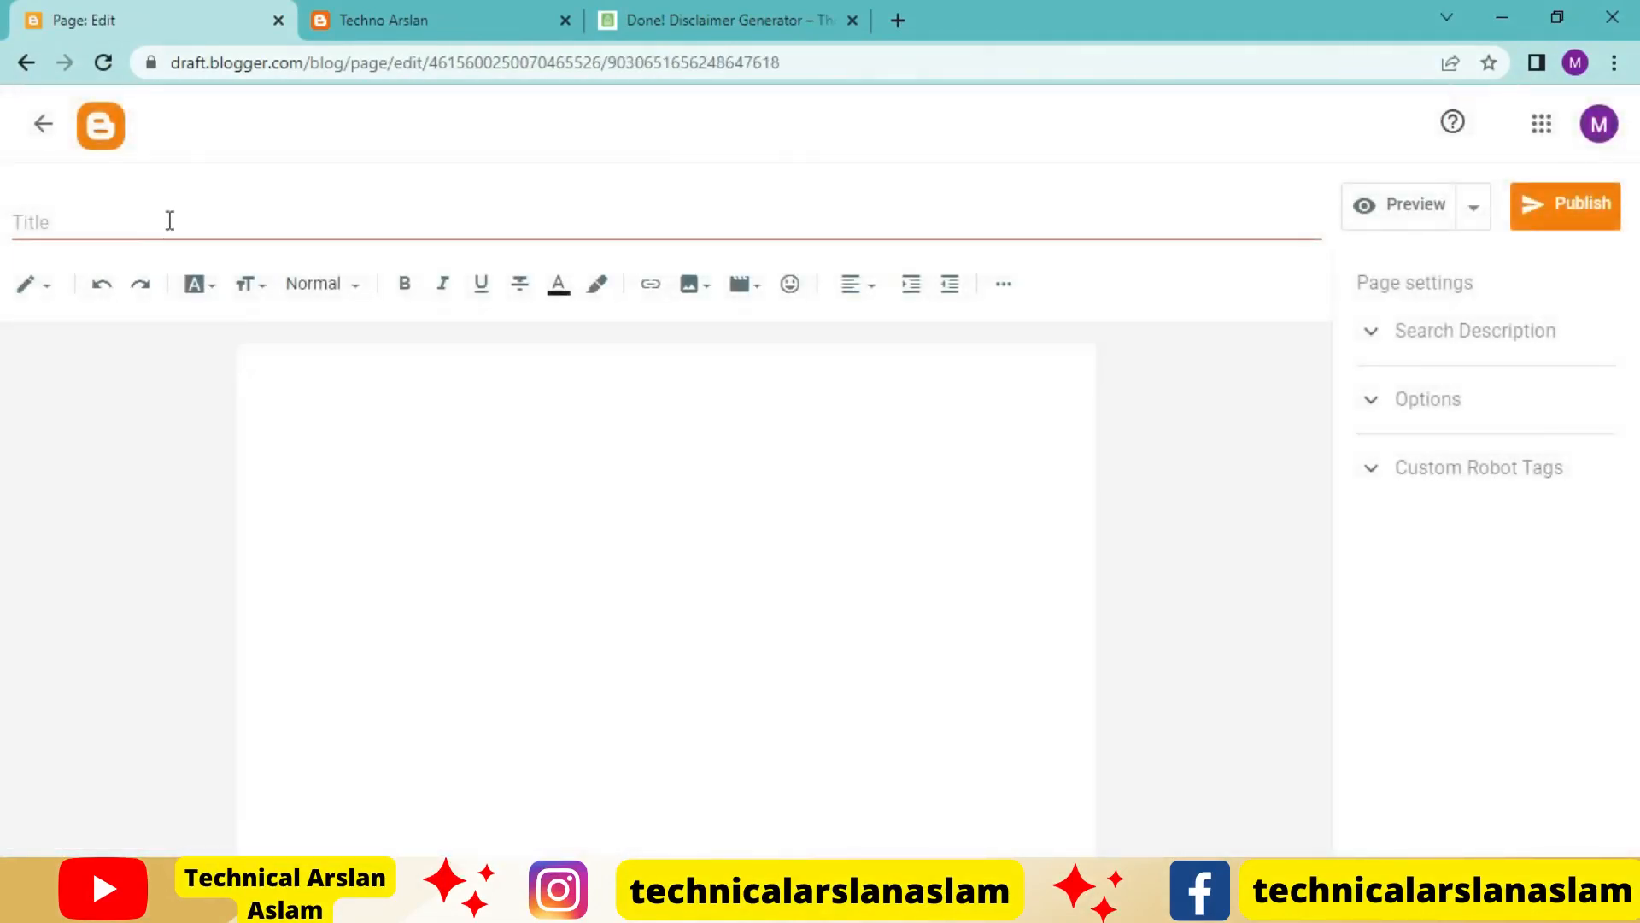
left_click(170, 220)
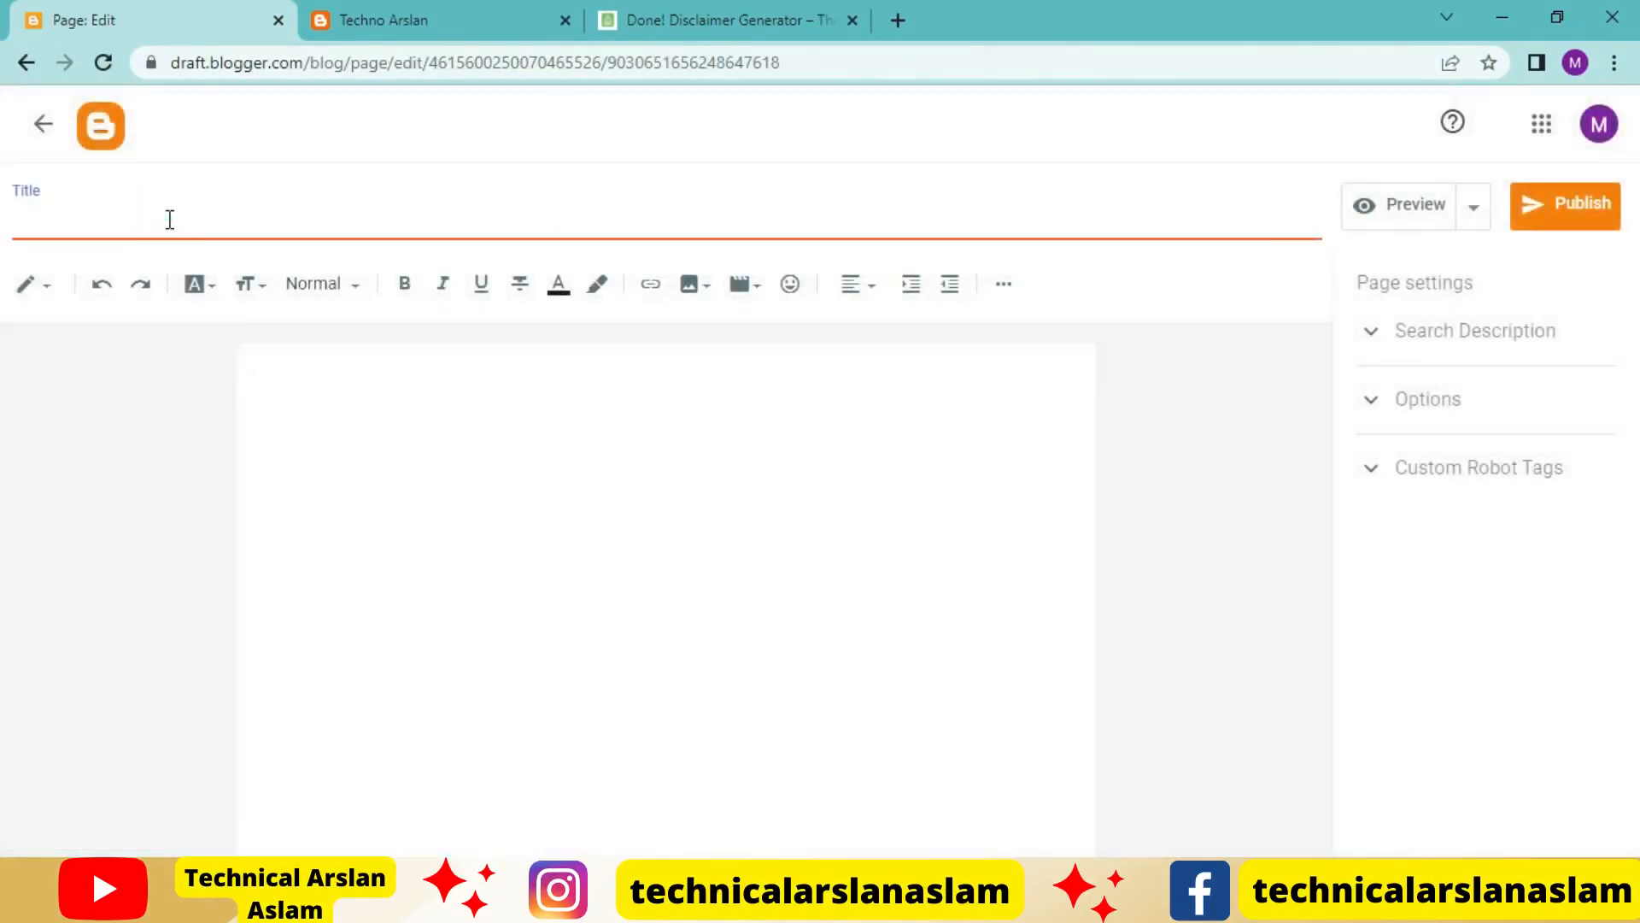
Search Google for "privacy policy generator" in a new browser tab and open the privacypolicygenerator.info site
left_click(900, 15)
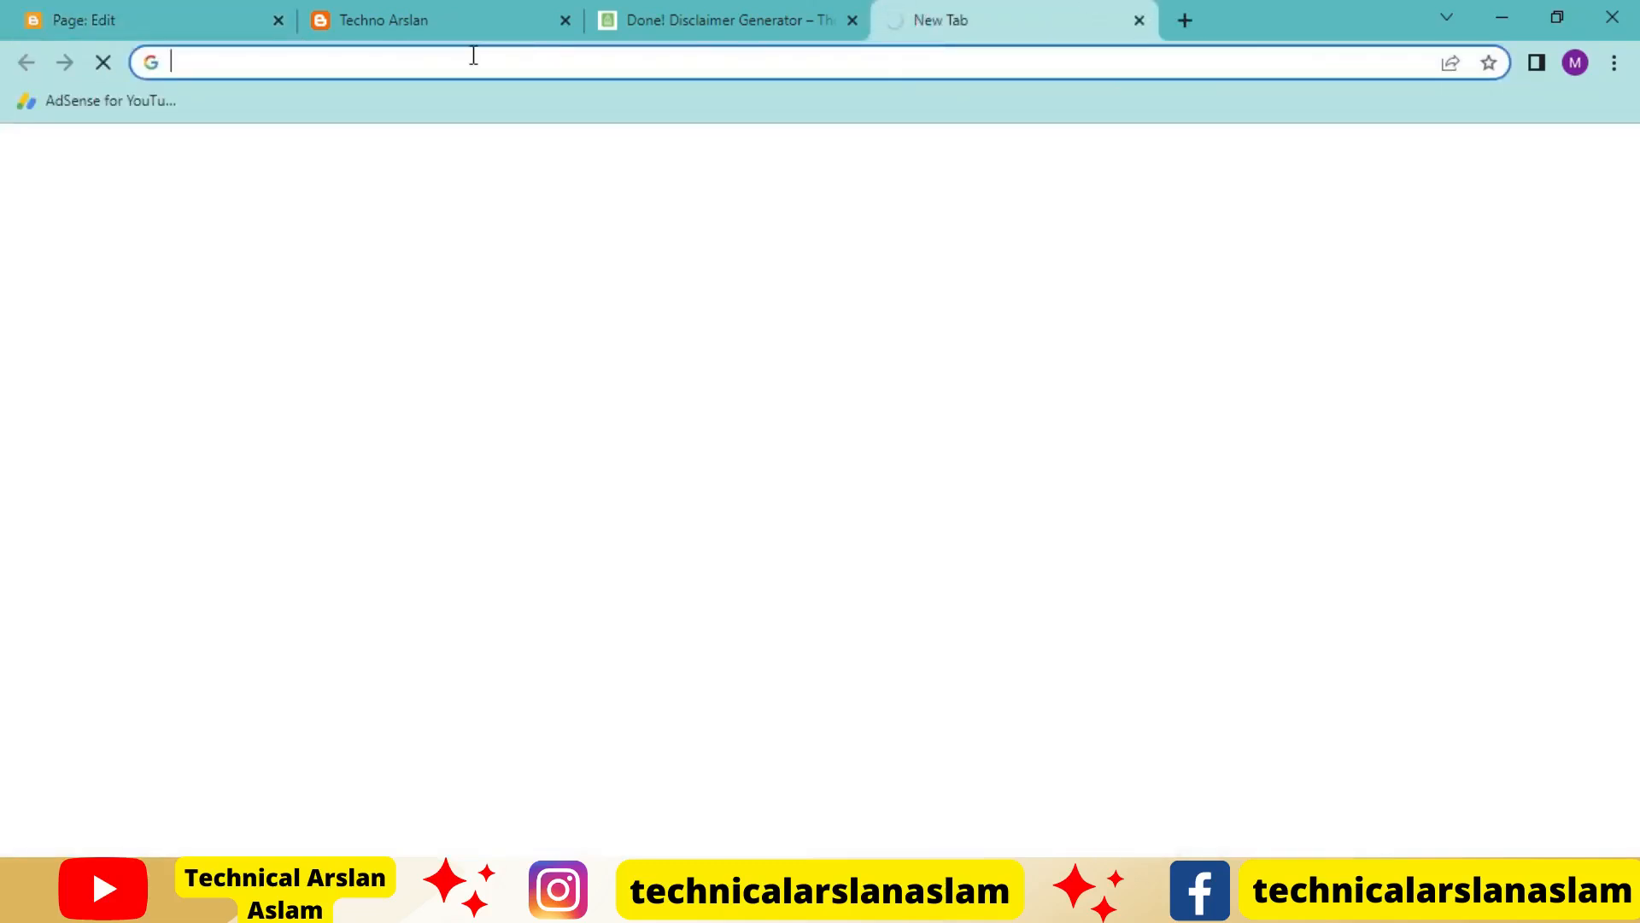
type("pr")
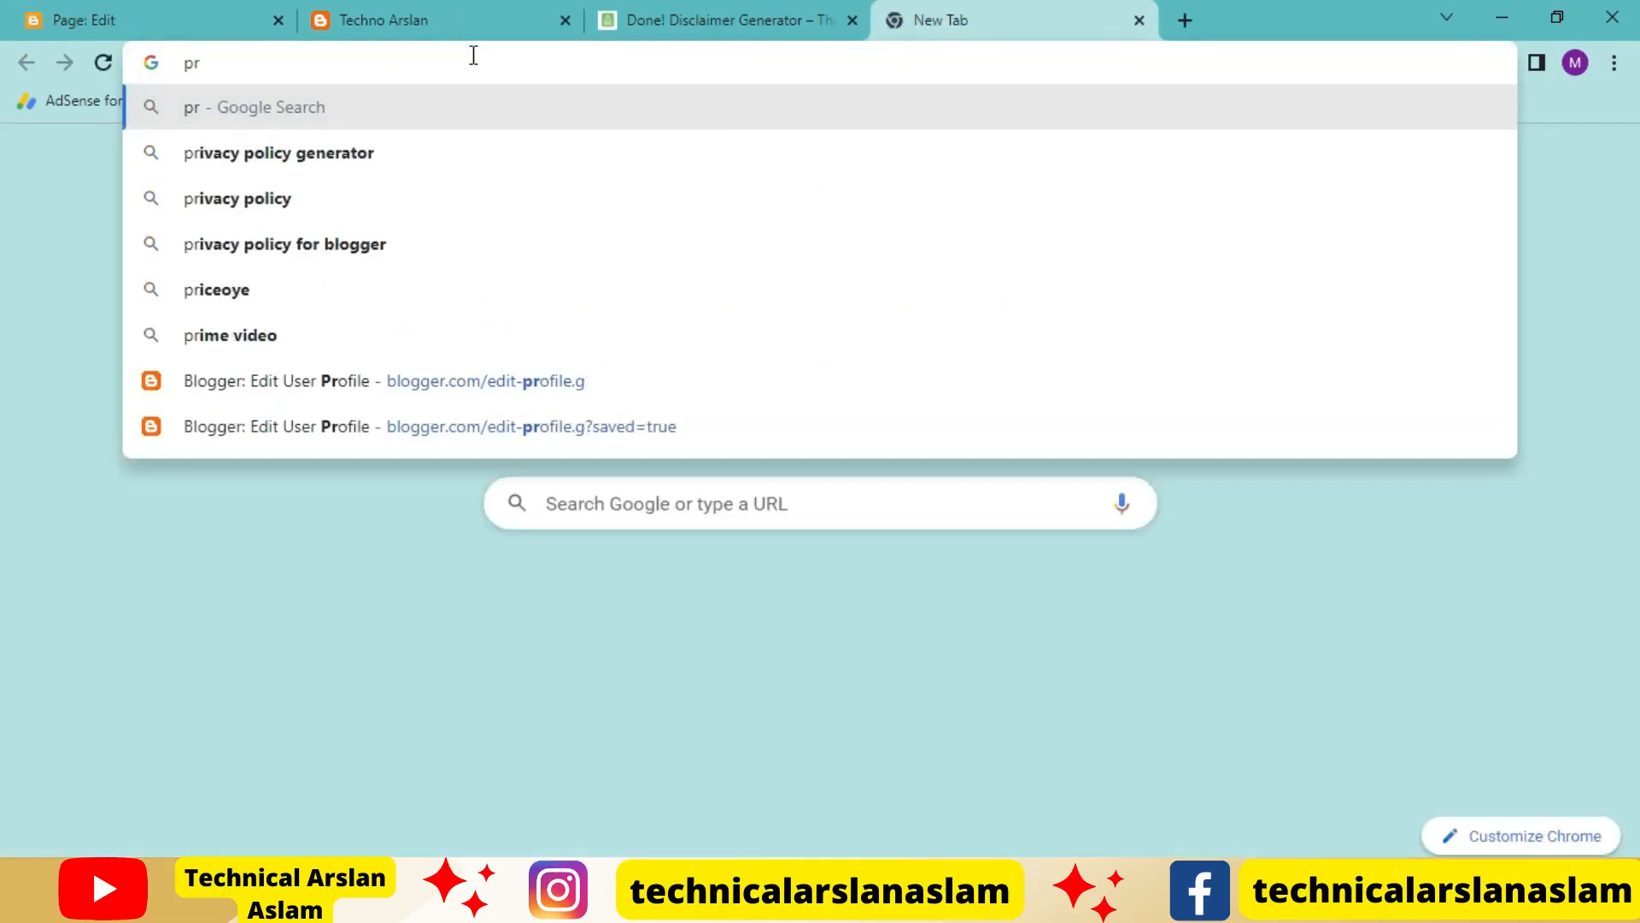
key("Down")
key("Return")
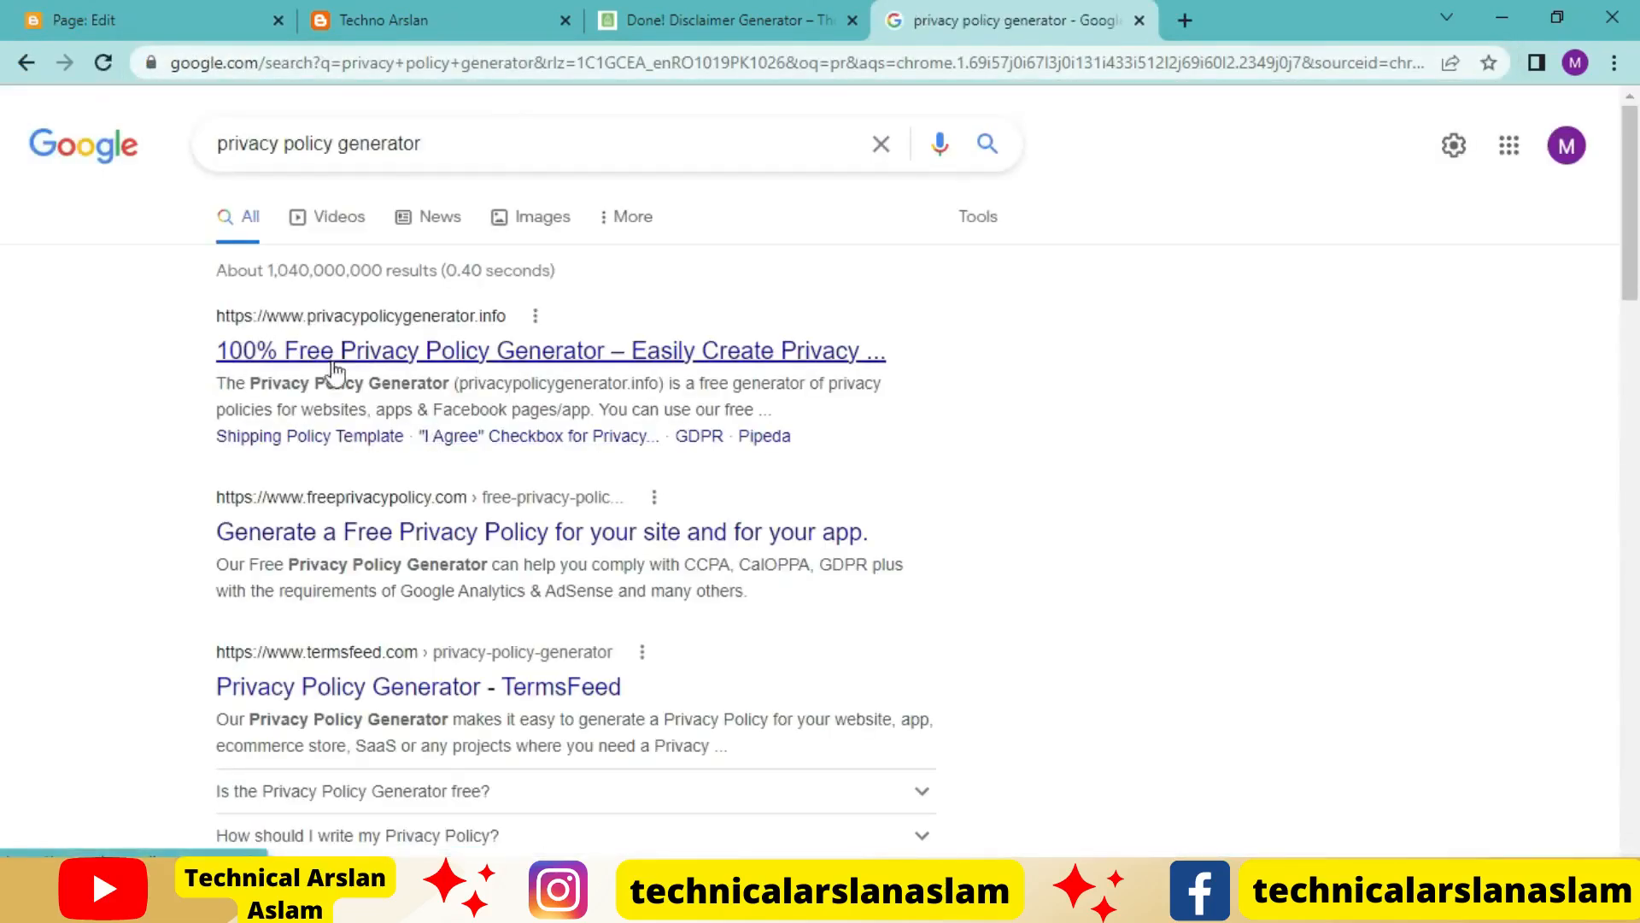
left_click(511, 361)
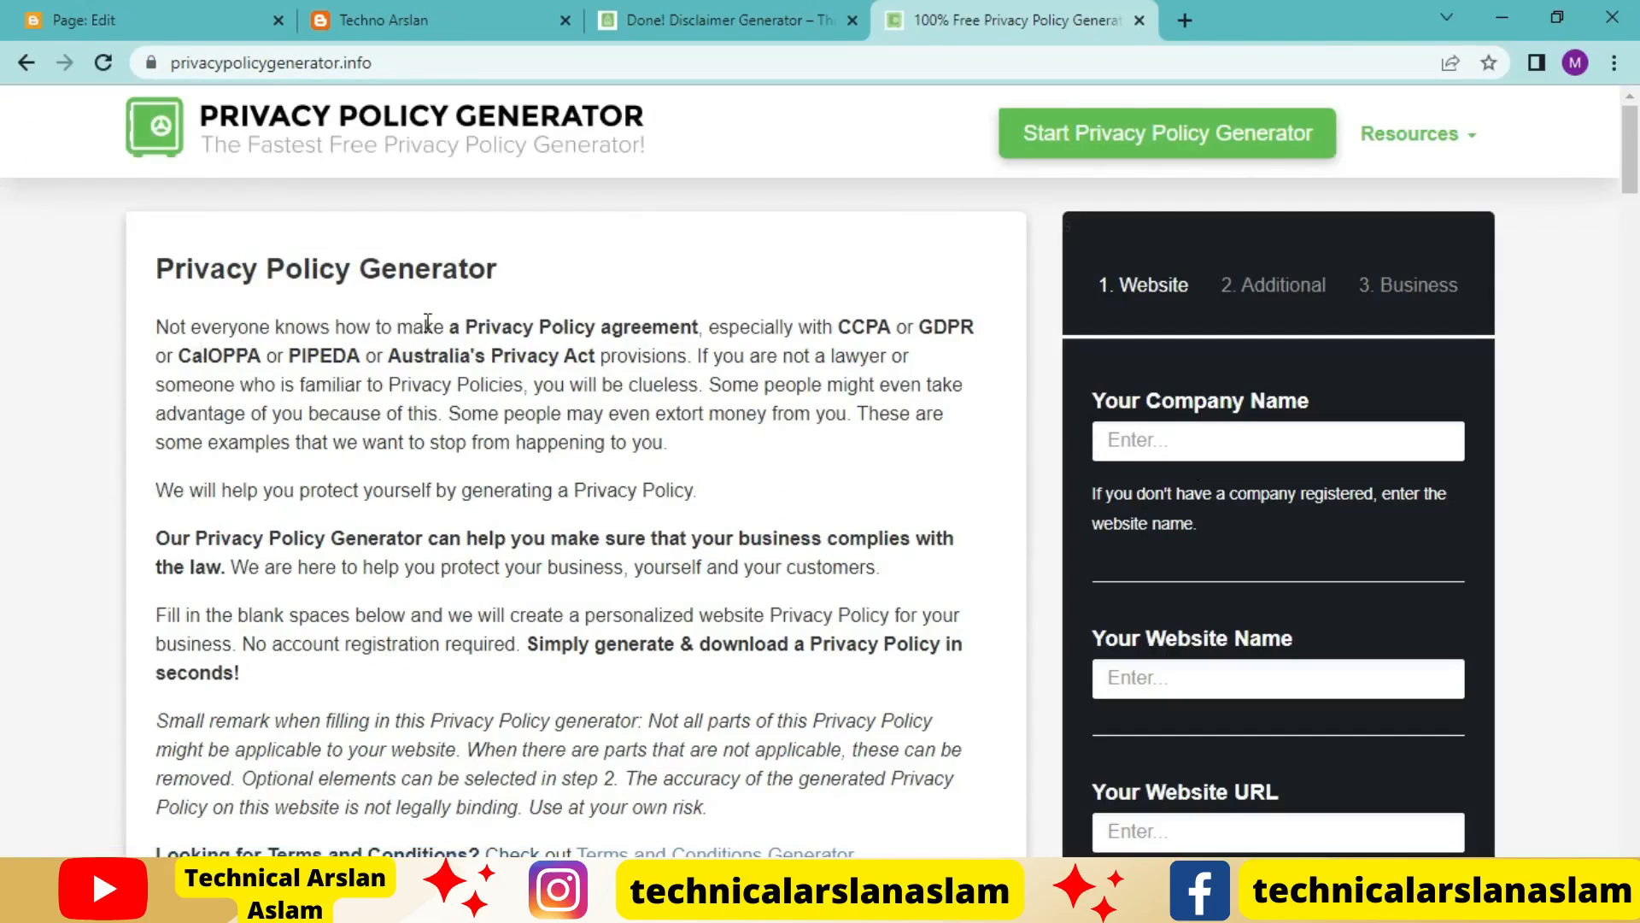
Copy "Privacy Policy" from the generator site's heading and use it as the new Blogger page's title
left_click_drag(153, 270, 347, 273)
key("ctrl+c")
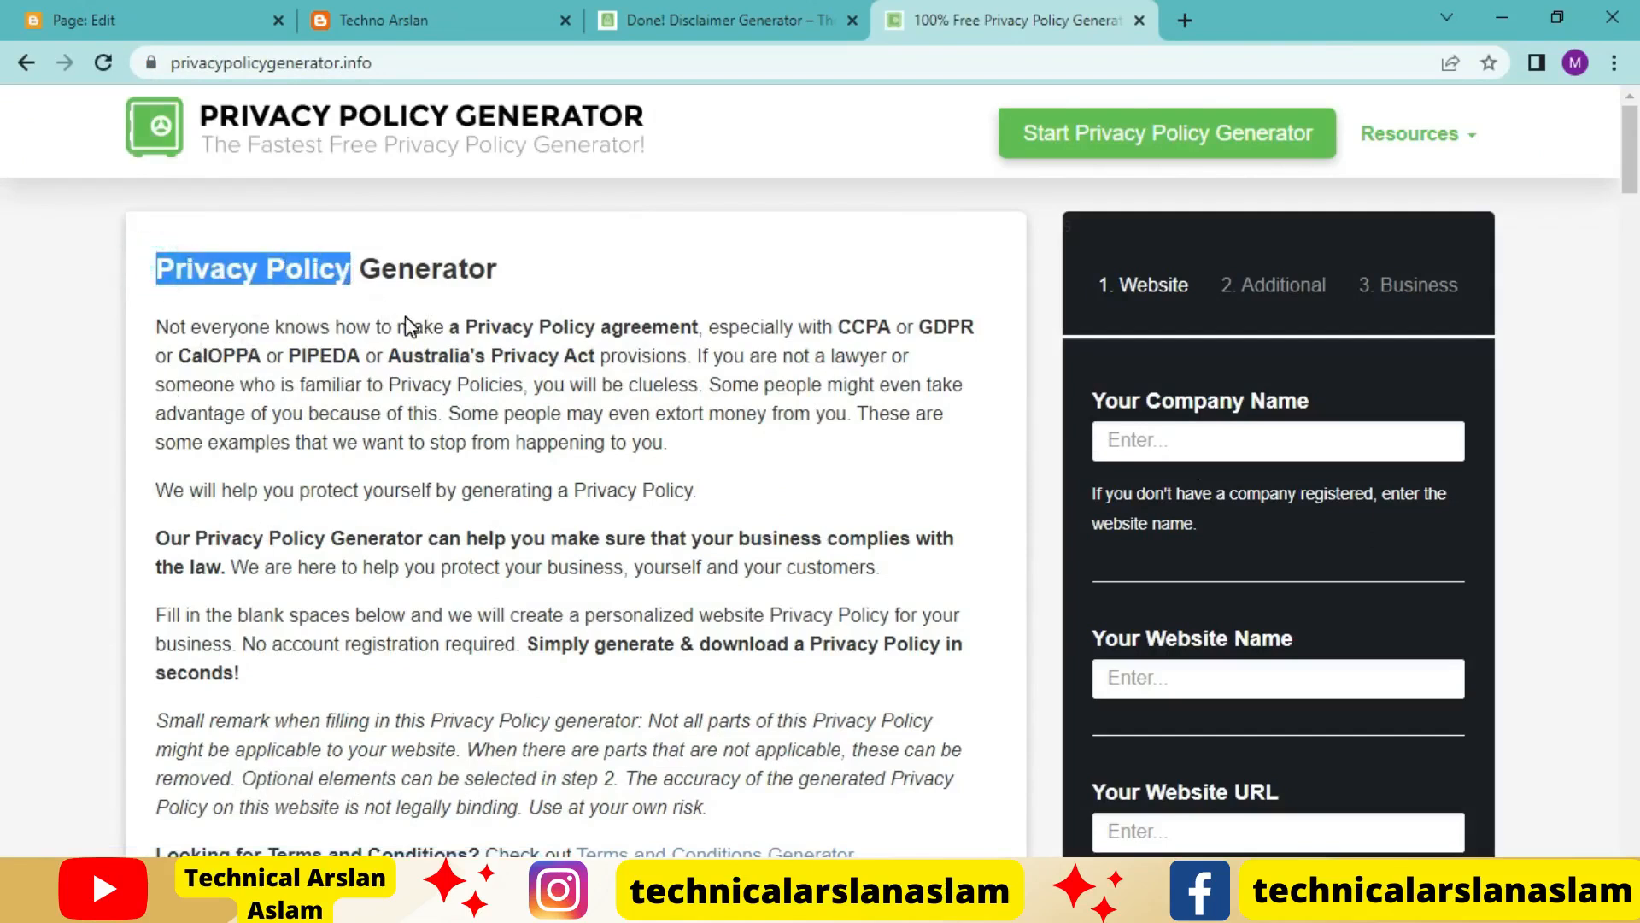
left_click(127, 11)
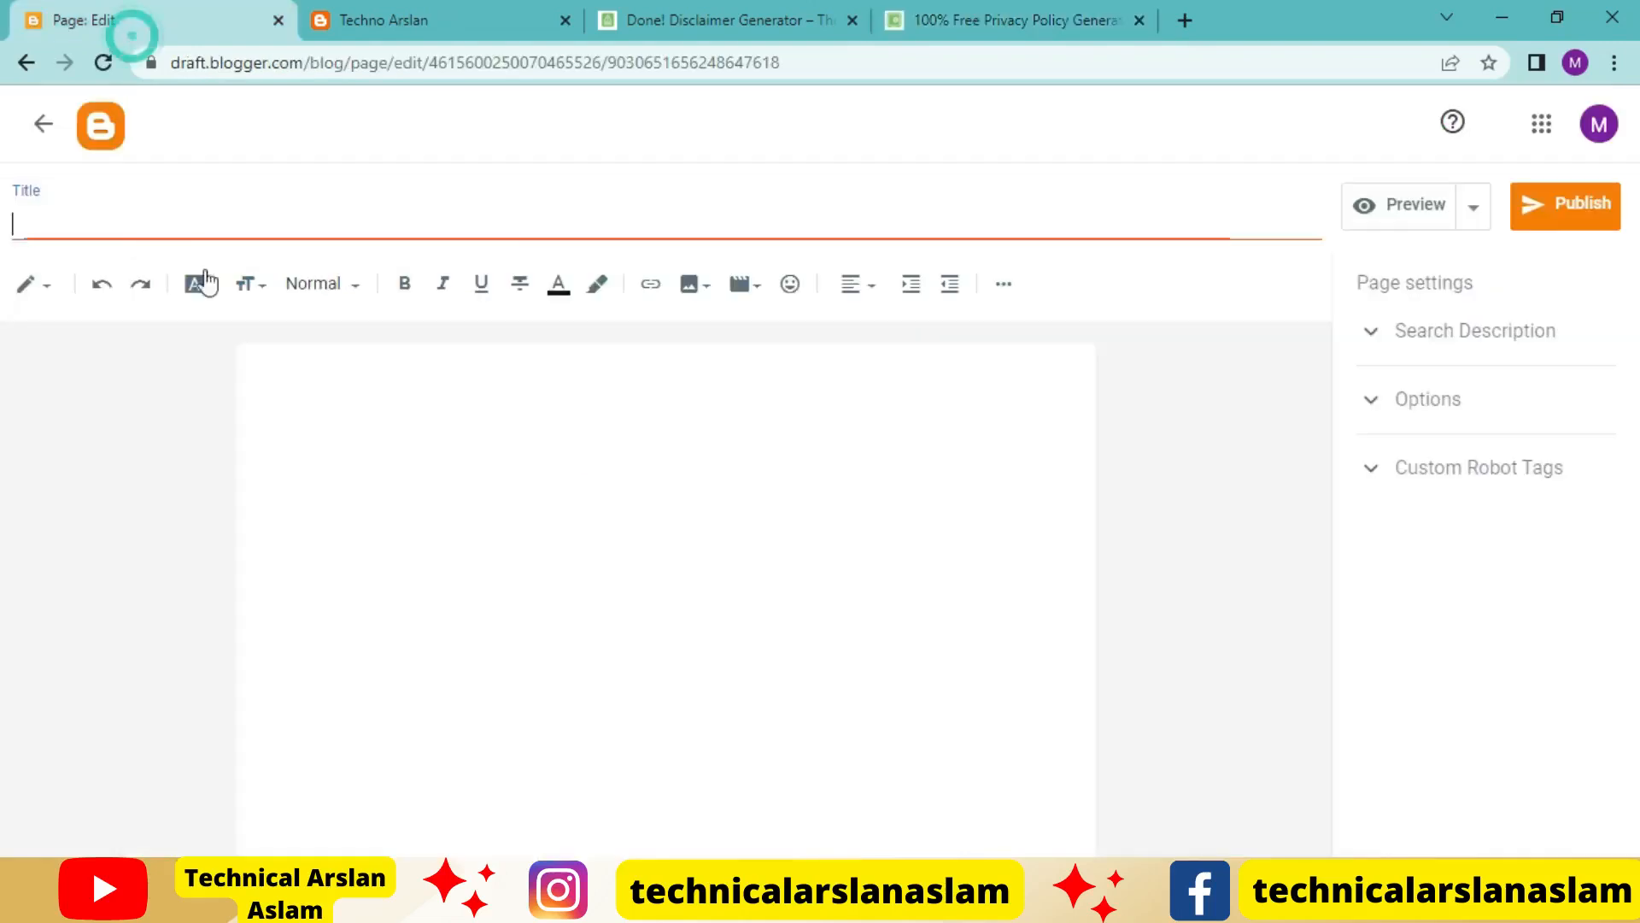
key("ctrl+v")
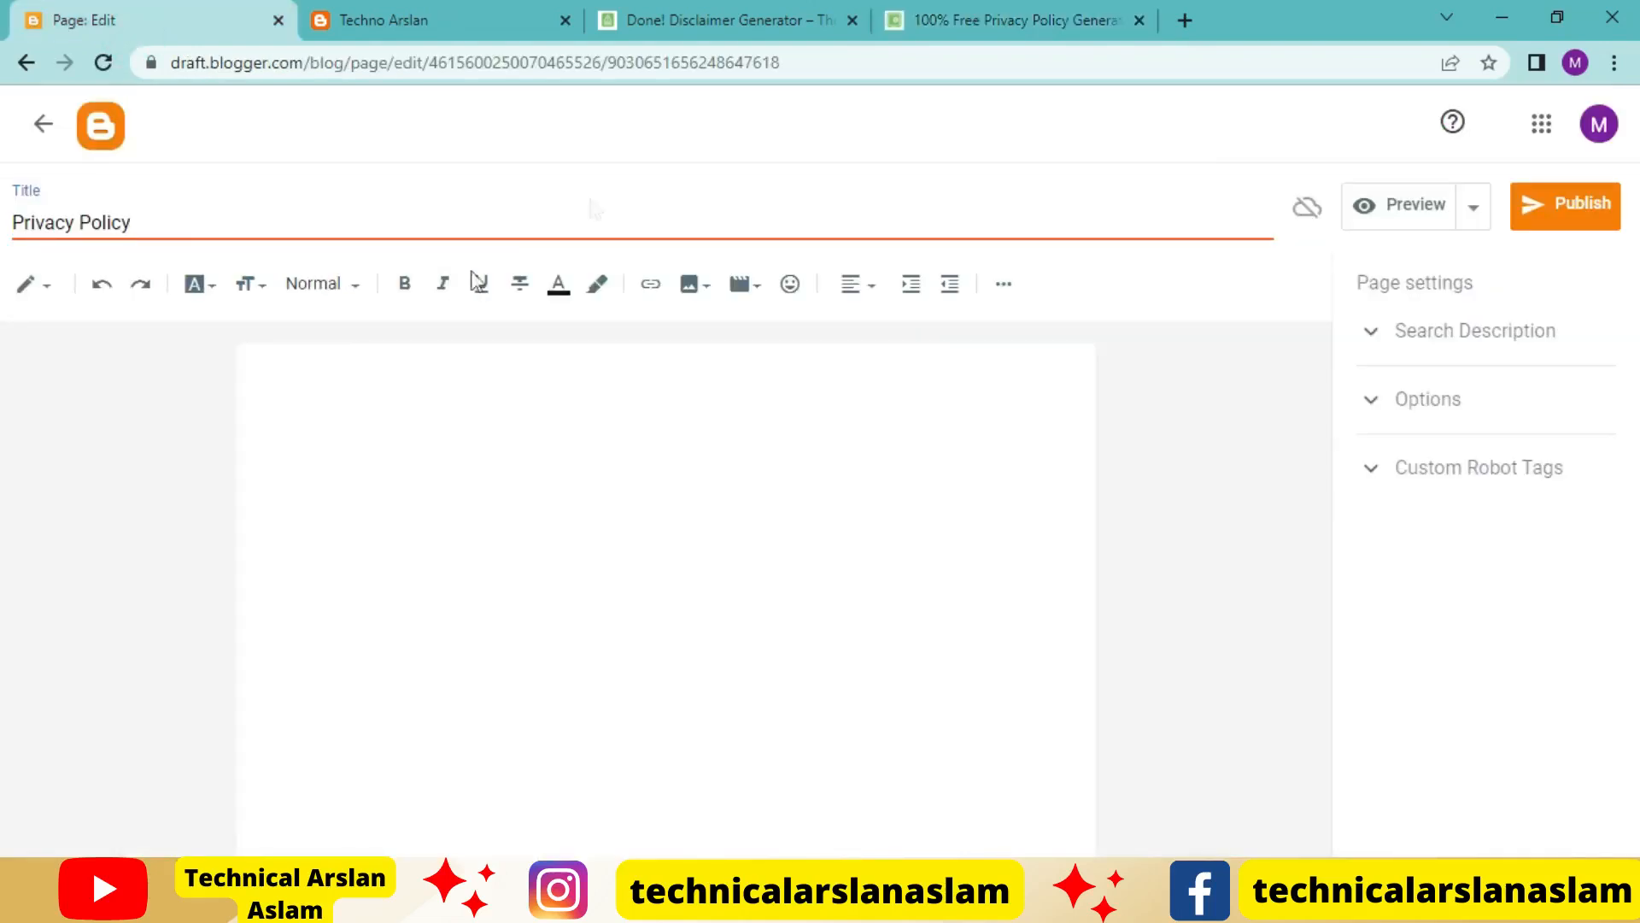
left_click(997, 34)
left_click(1205, 433)
left_click(1239, 500)
scroll(1221, 513, "down", 1)
left_click(1203, 572)
left_click(1237, 623)
scroll(1213, 751, "up", 1)
left_click(1203, 828)
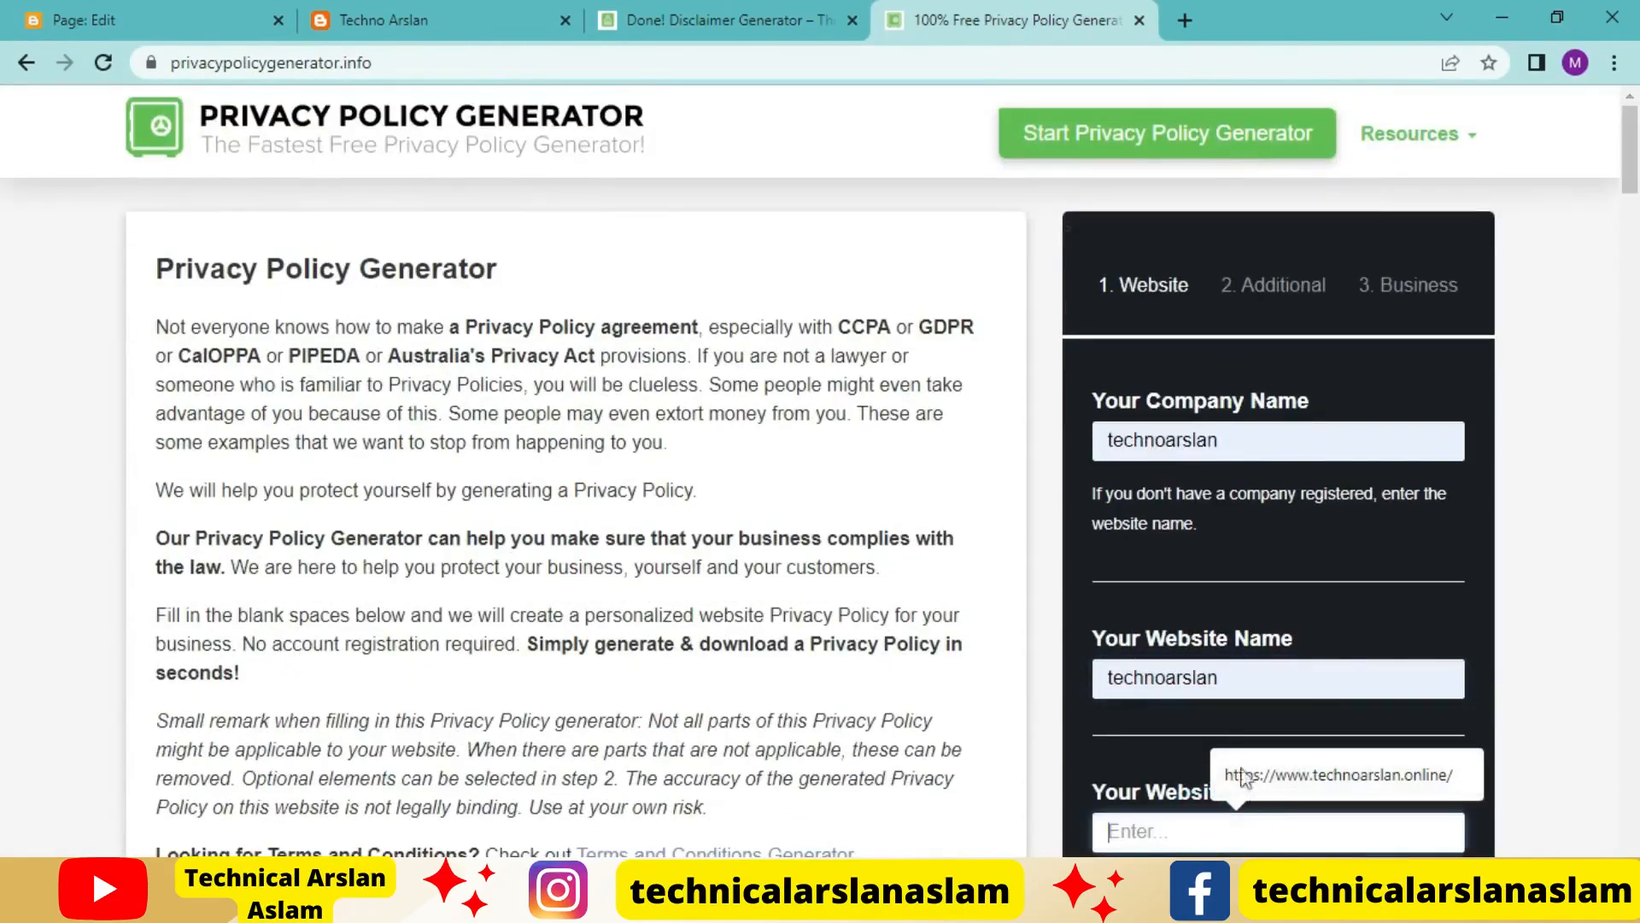
scroll(1254, 809, "down", 2)
left_click(1202, 589)
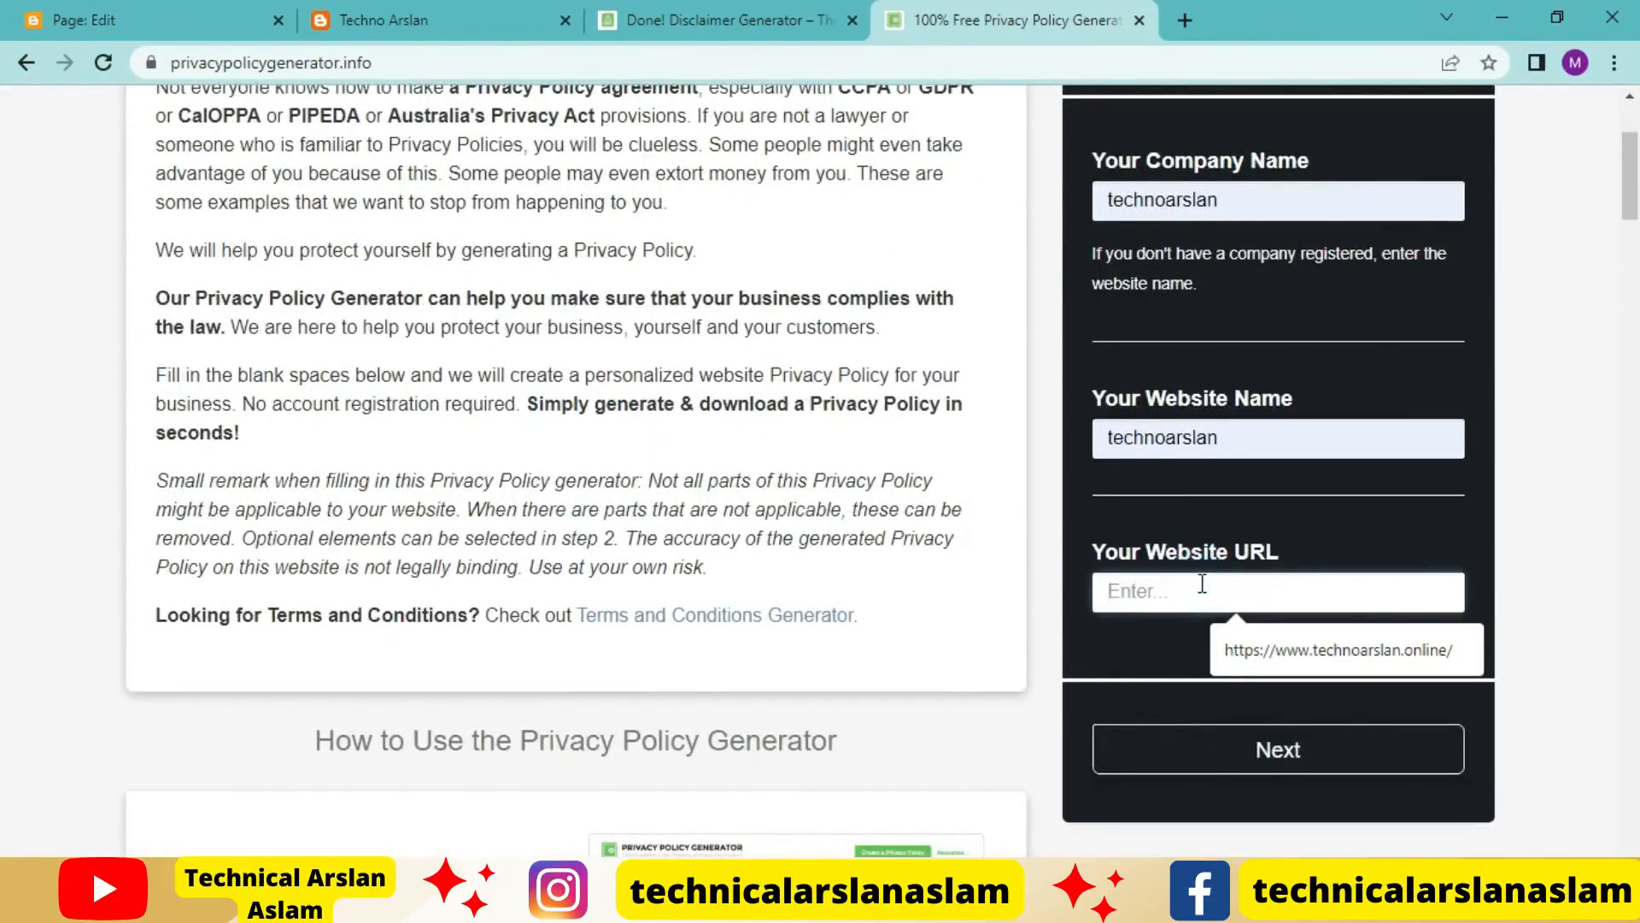
left_click(1282, 649)
left_click(1269, 750)
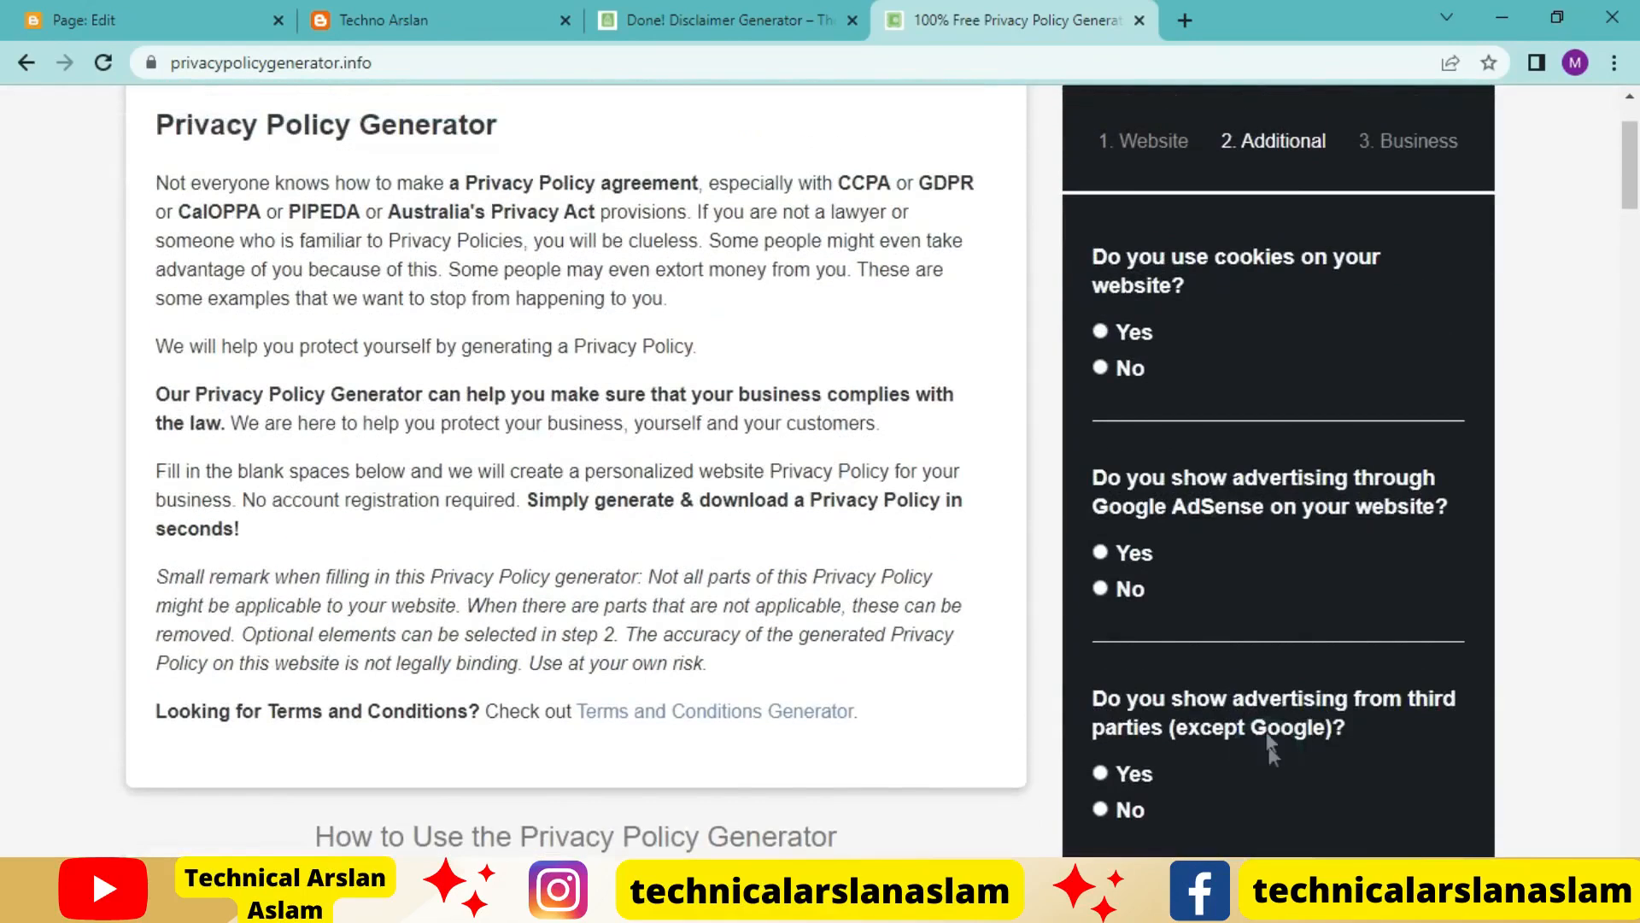
Answer Yes for cookies, Yes for Google AdSense advertising and No for other third-party advertising, and continue to the business details
left_click(1129, 331)
left_click(1113, 560)
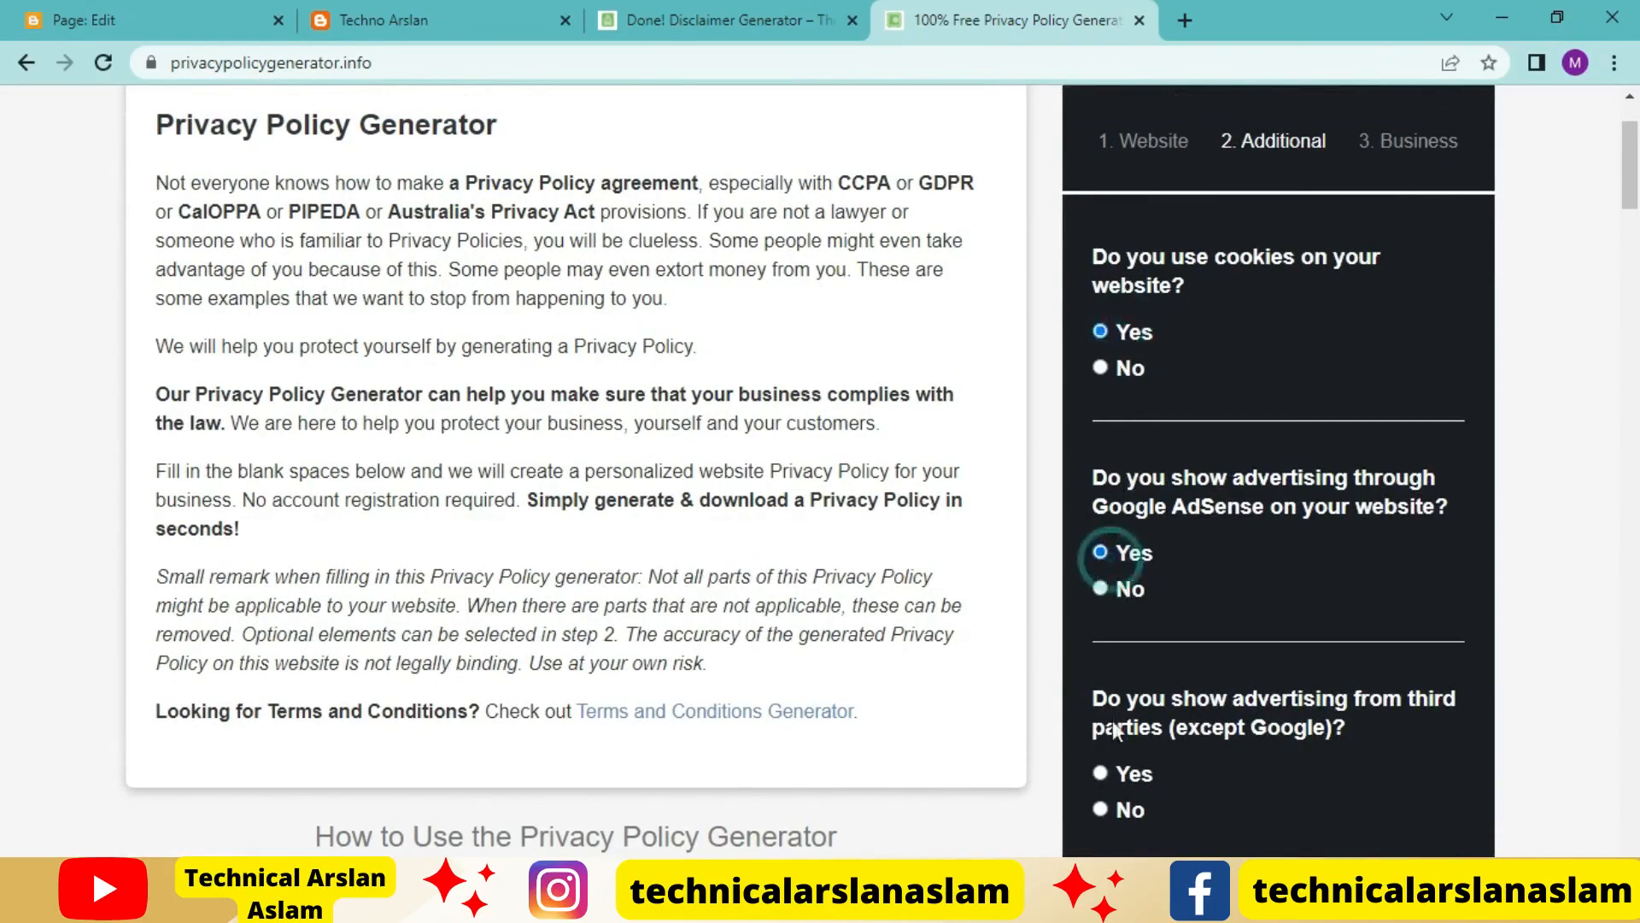
left_click(1125, 821)
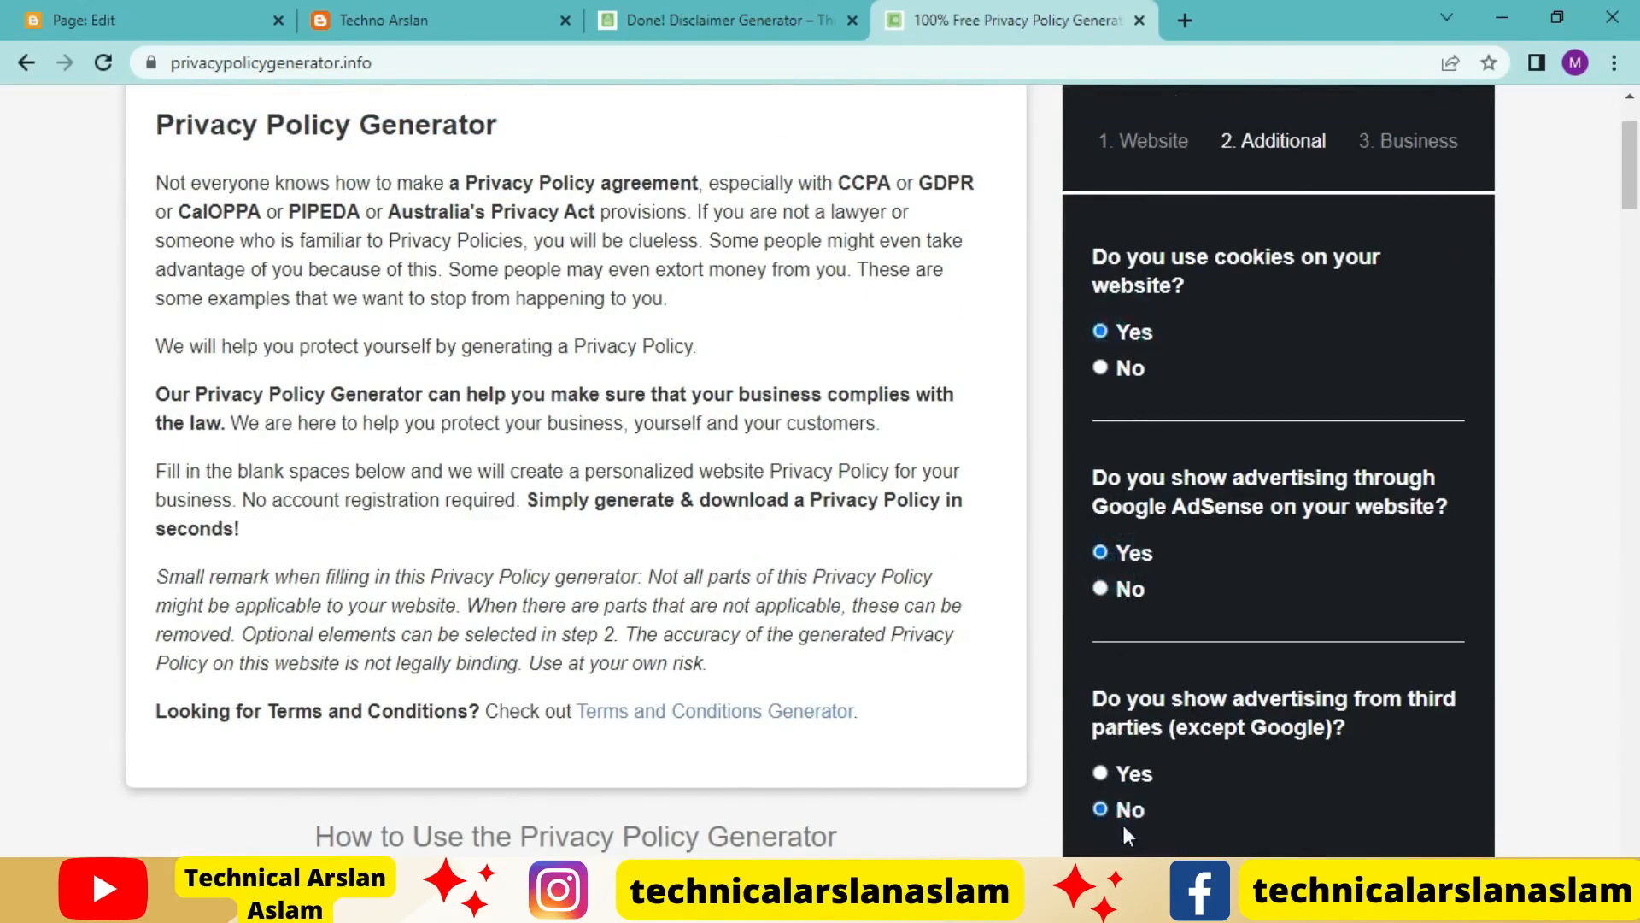
scroll(1198, 726, "down", 2)
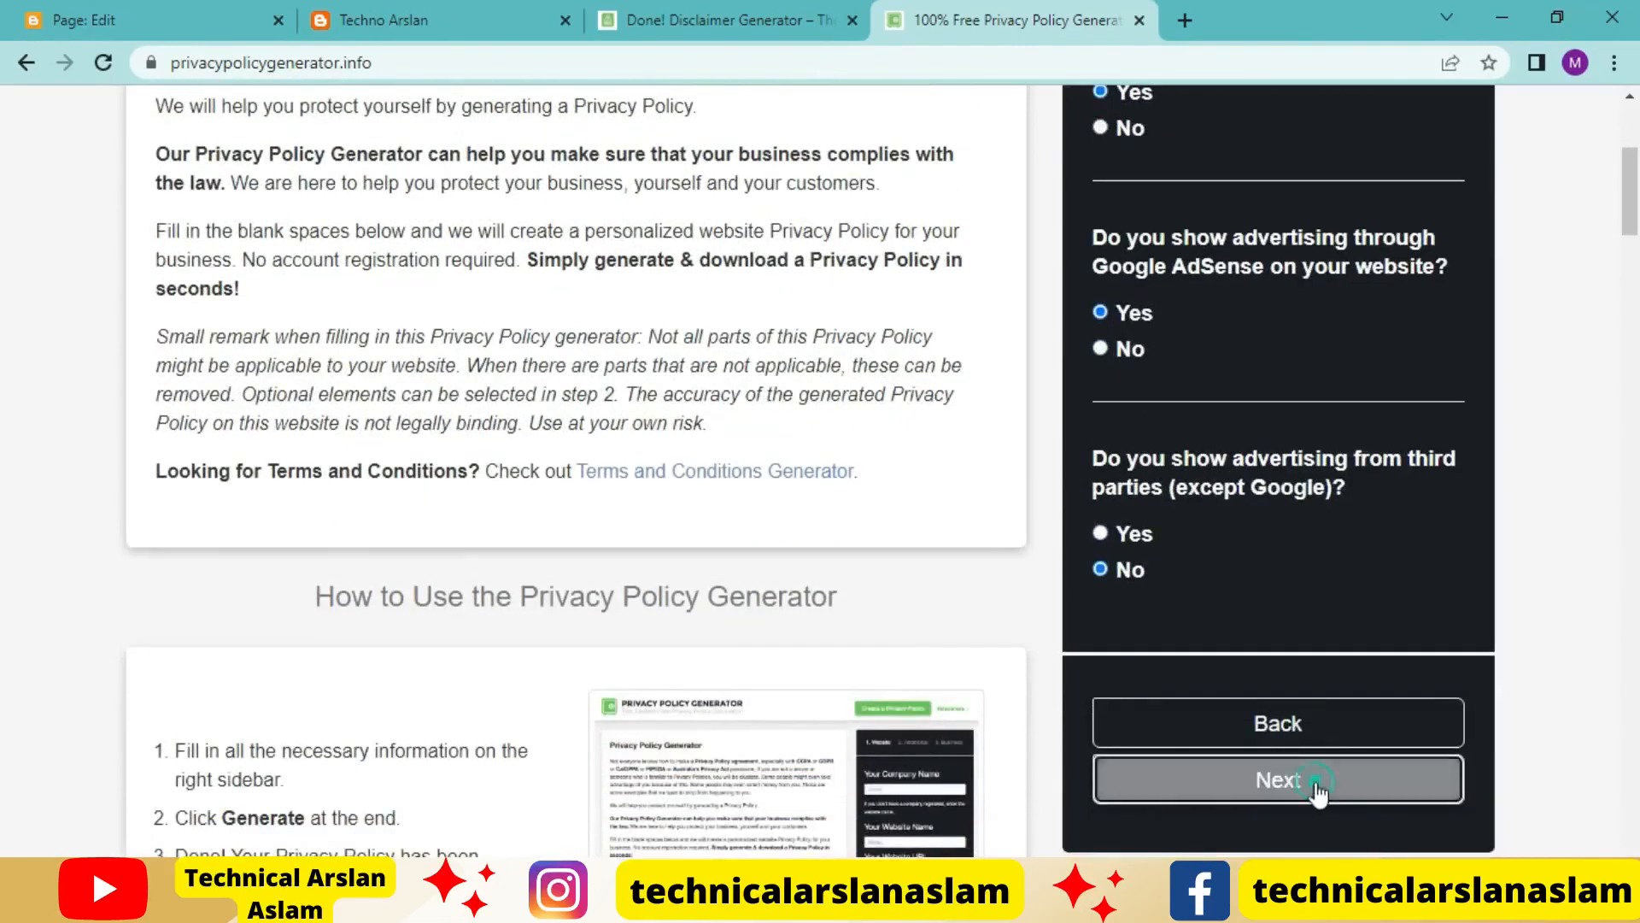
left_click(1318, 782)
Choose Pakistan as the country and Punjab as the state for the privacy policy
left_click(1191, 298)
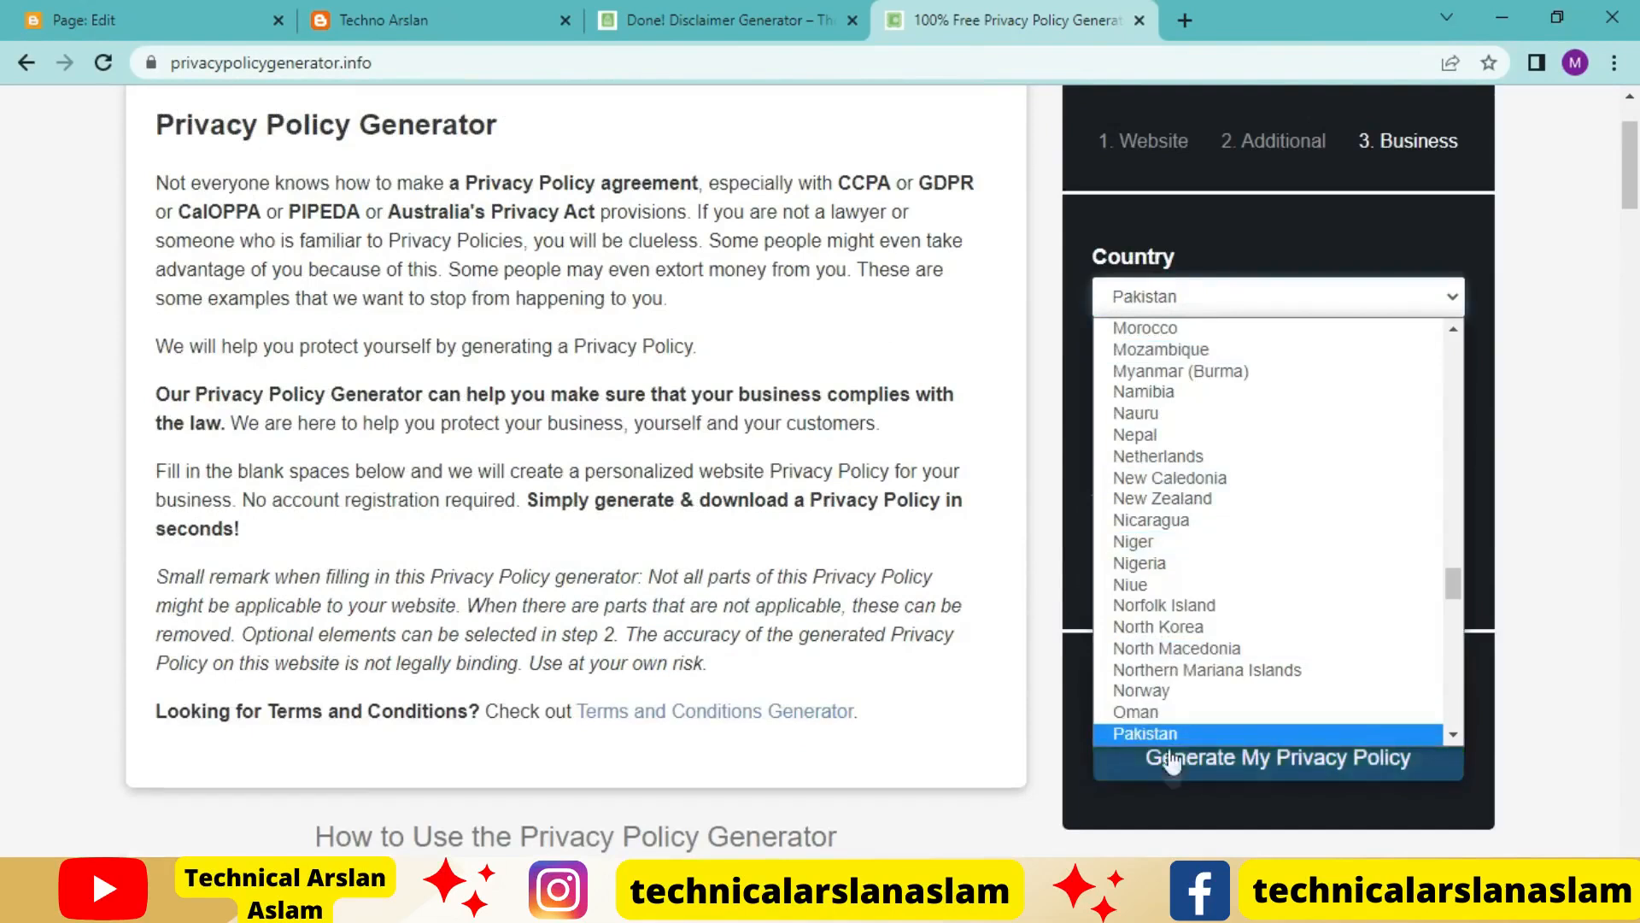
scroll(1179, 598, "down", 1)
left_click(1174, 712)
left_click(1193, 394)
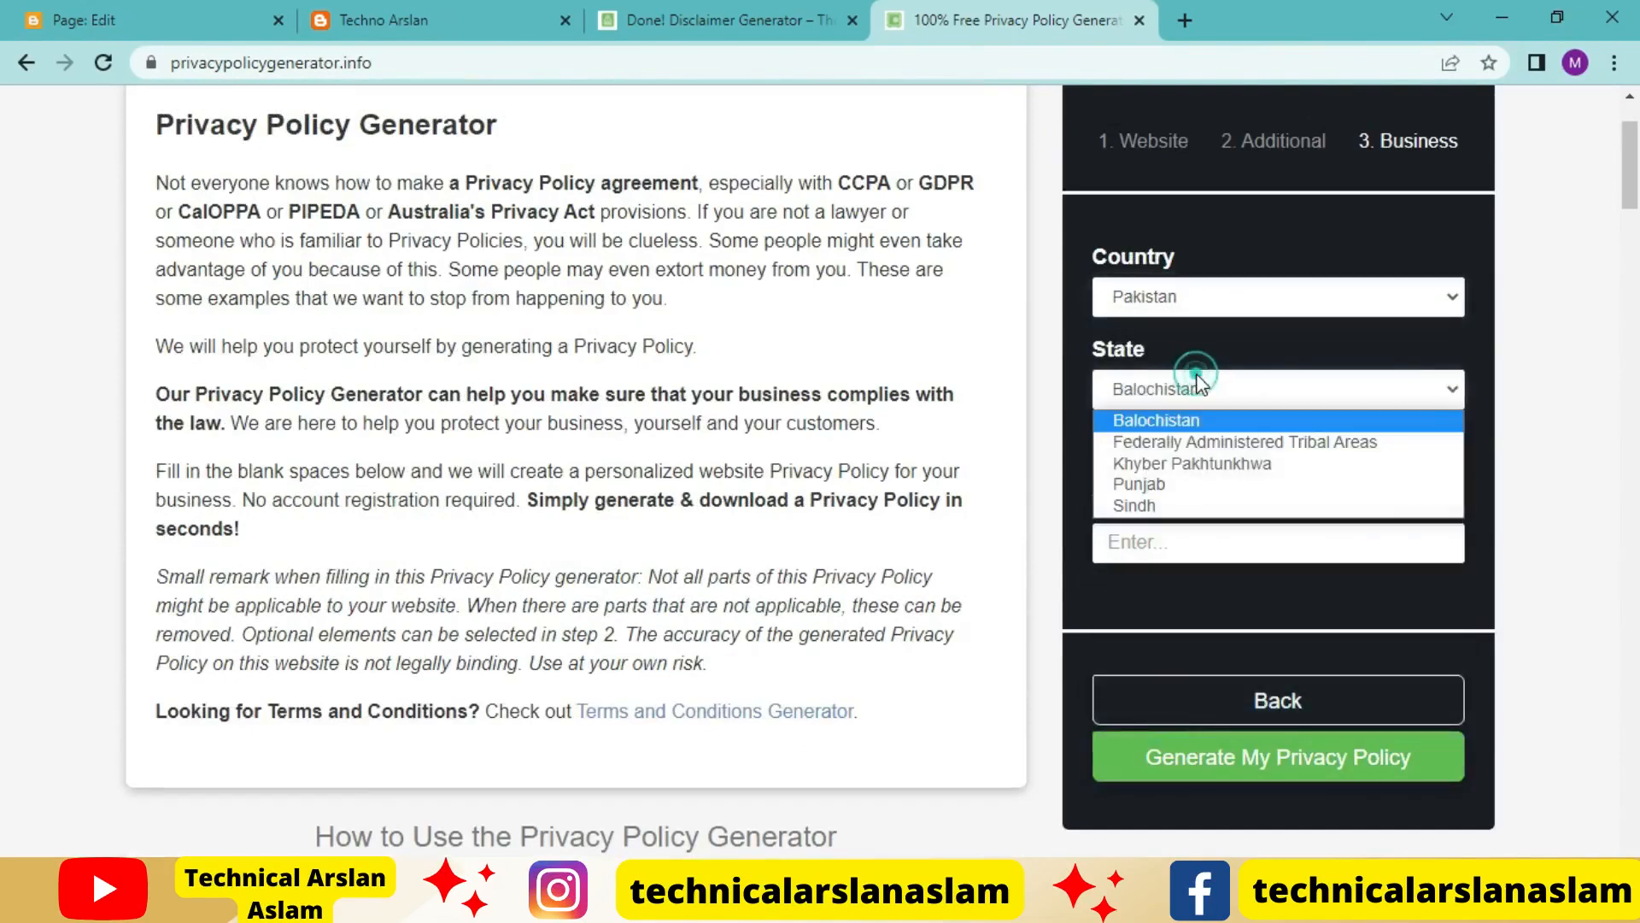
left_click(1193, 480)
Fill in the contact email address and generate the privacy policy
left_click(1183, 547)
left_click(1316, 602)
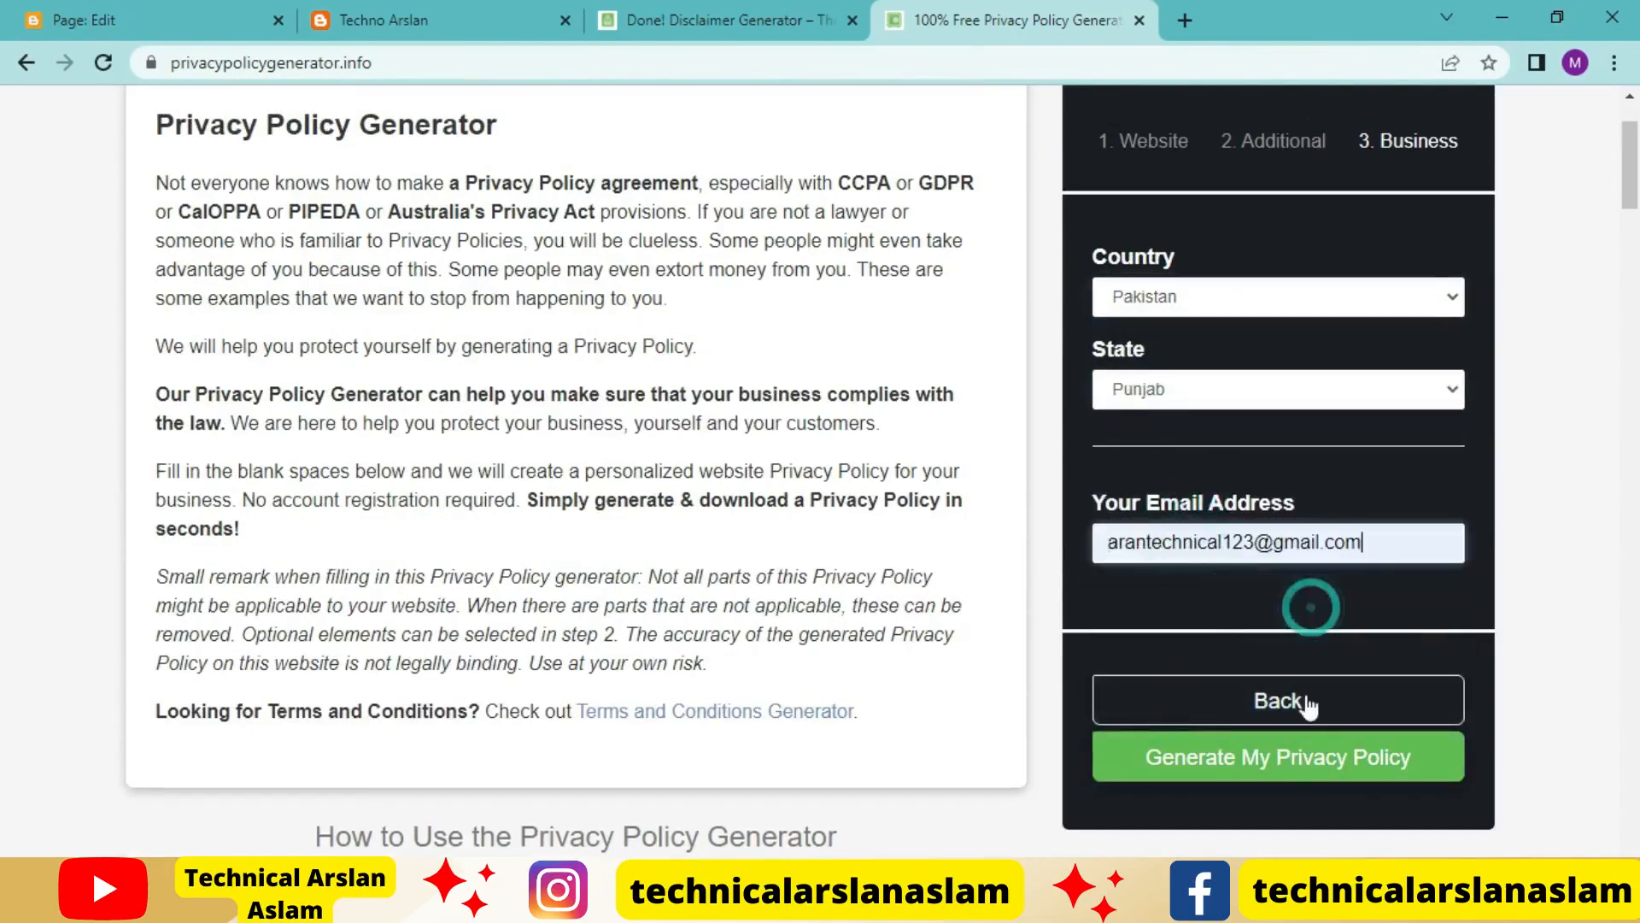
left_click(1291, 774)
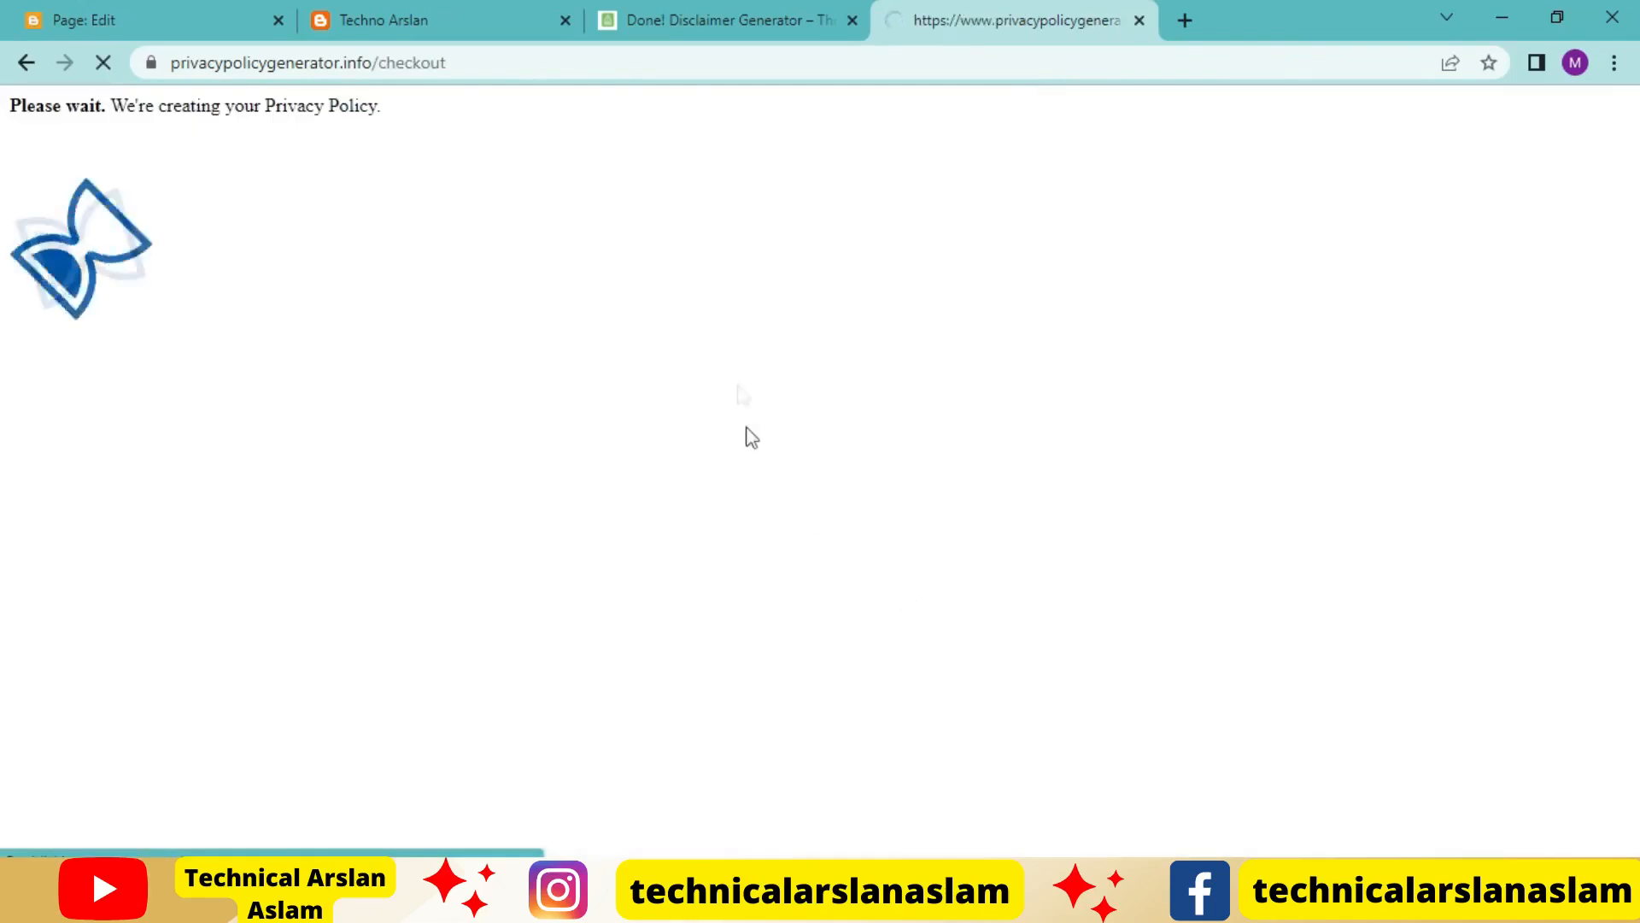
Copy the generated privacy policy's HTML text to the clipboard
scroll(1183, 702, "down", 2)
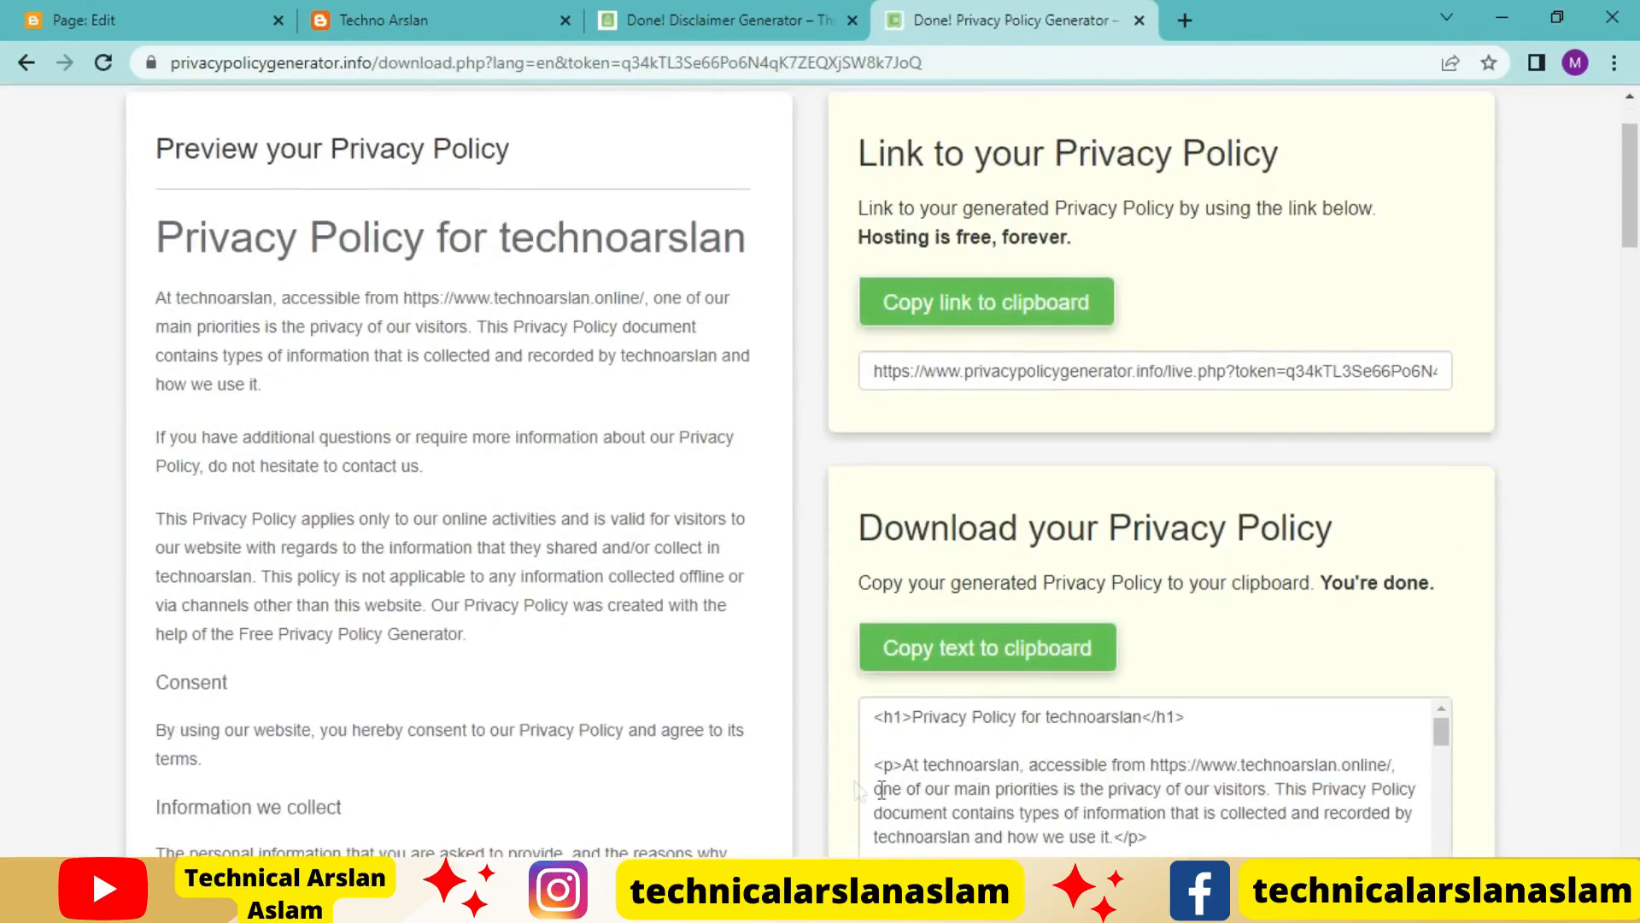
left_click(923, 656)
scroll(923, 656, "up", 2)
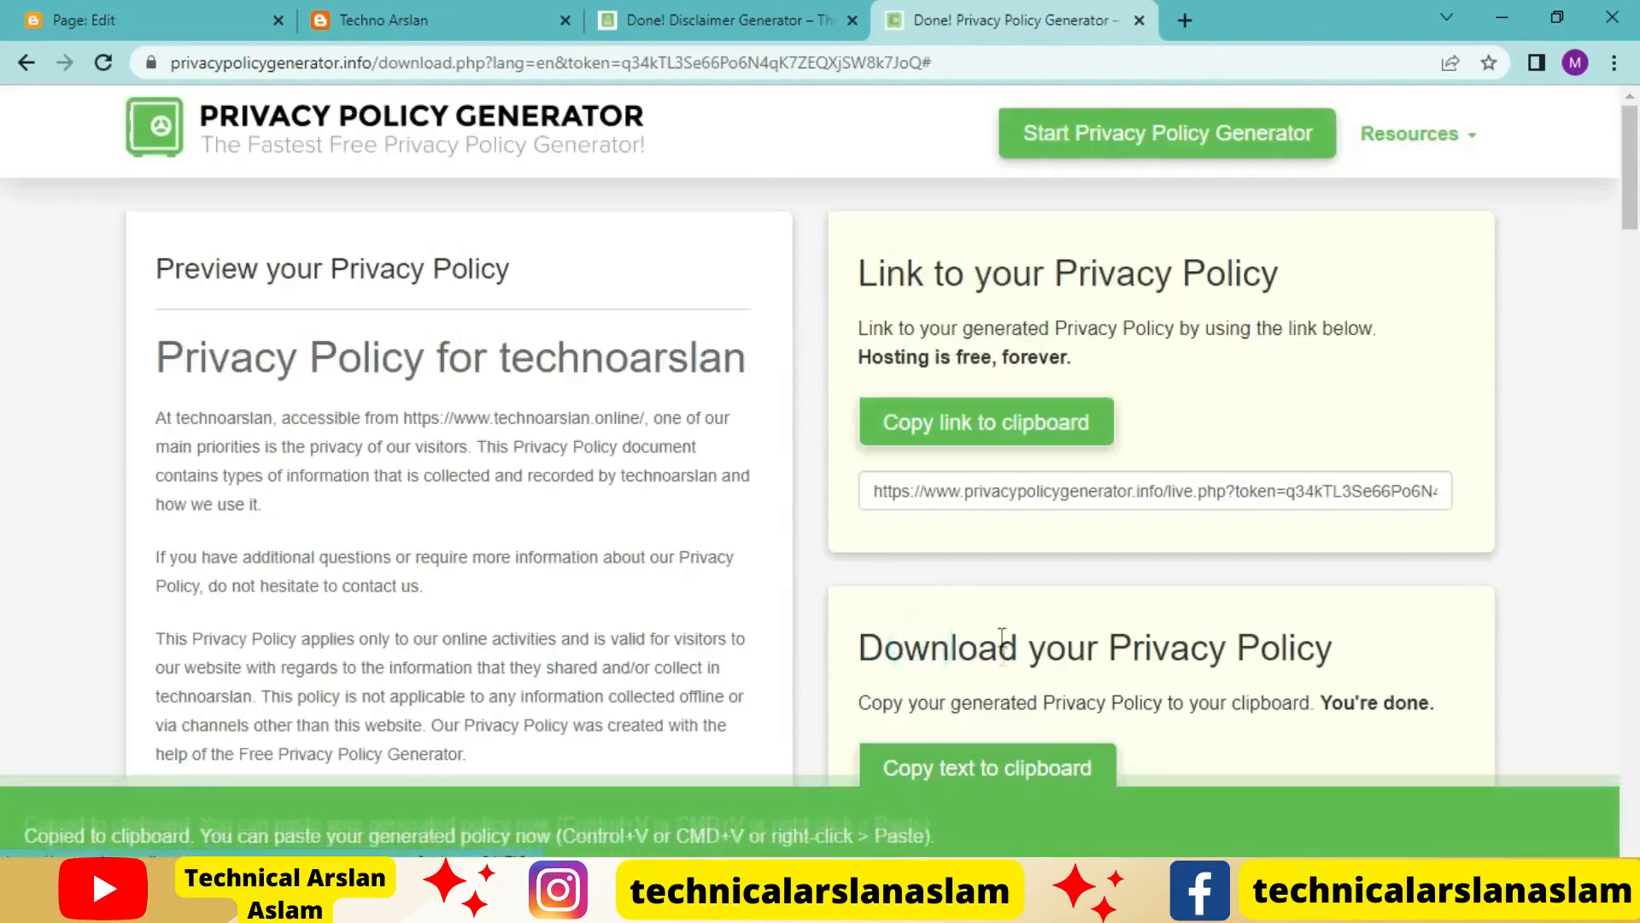
Switch the Blogger Privacy Policy page to HTML view and replace its placeholder code with the copied policy HTML
left_click(81, 20)
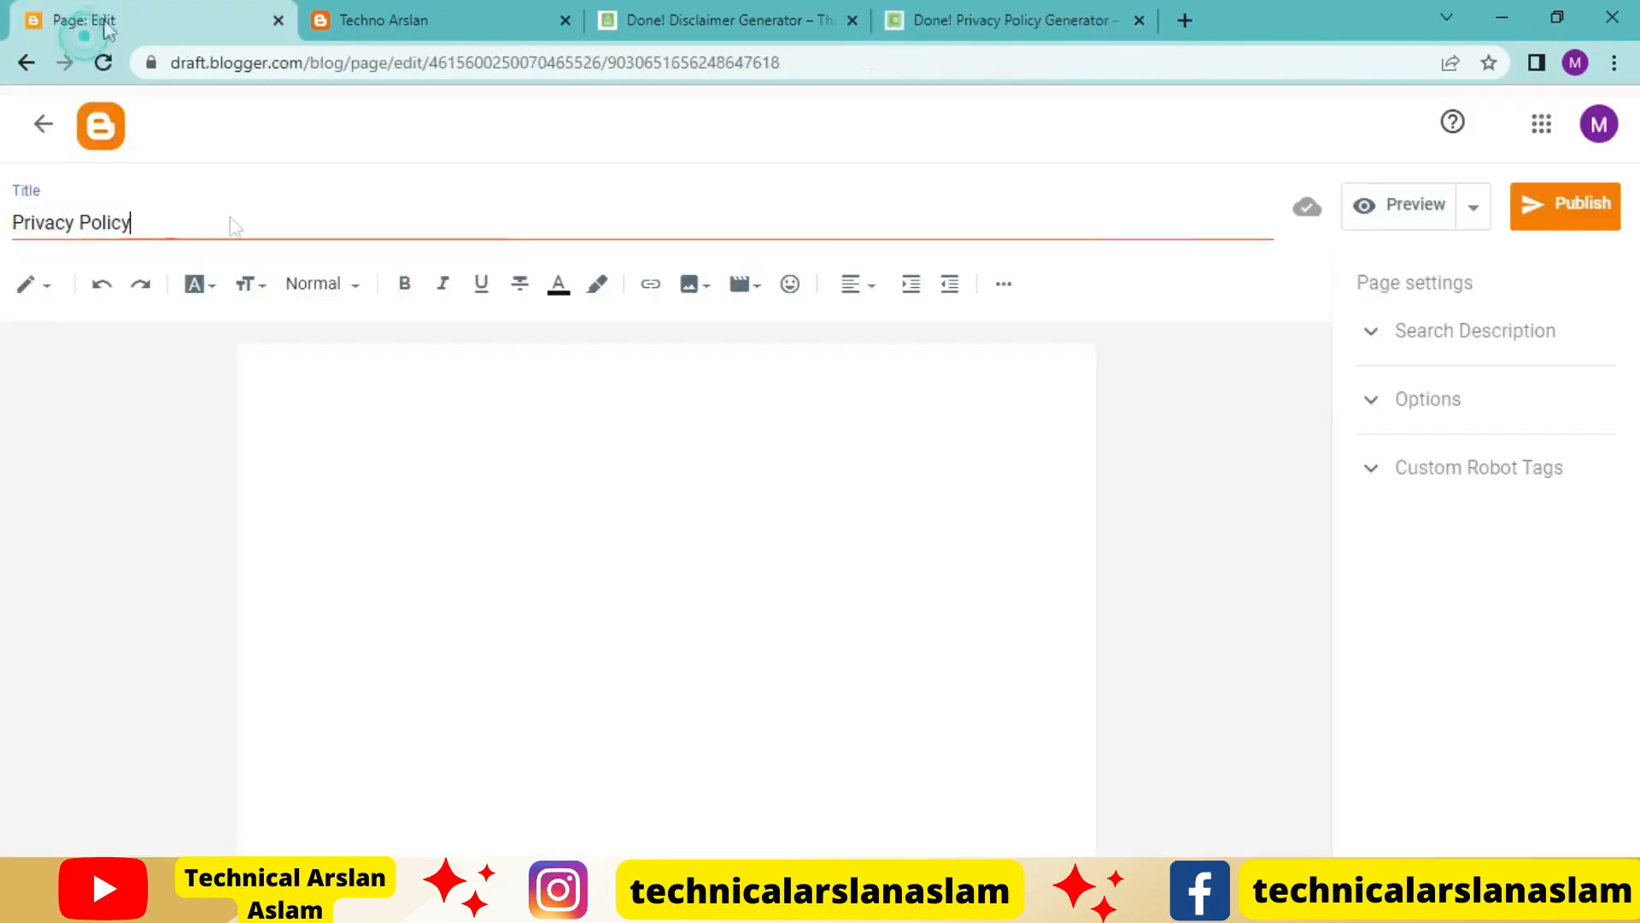
left_click(32, 284)
left_click(71, 242)
left_click(357, 382)
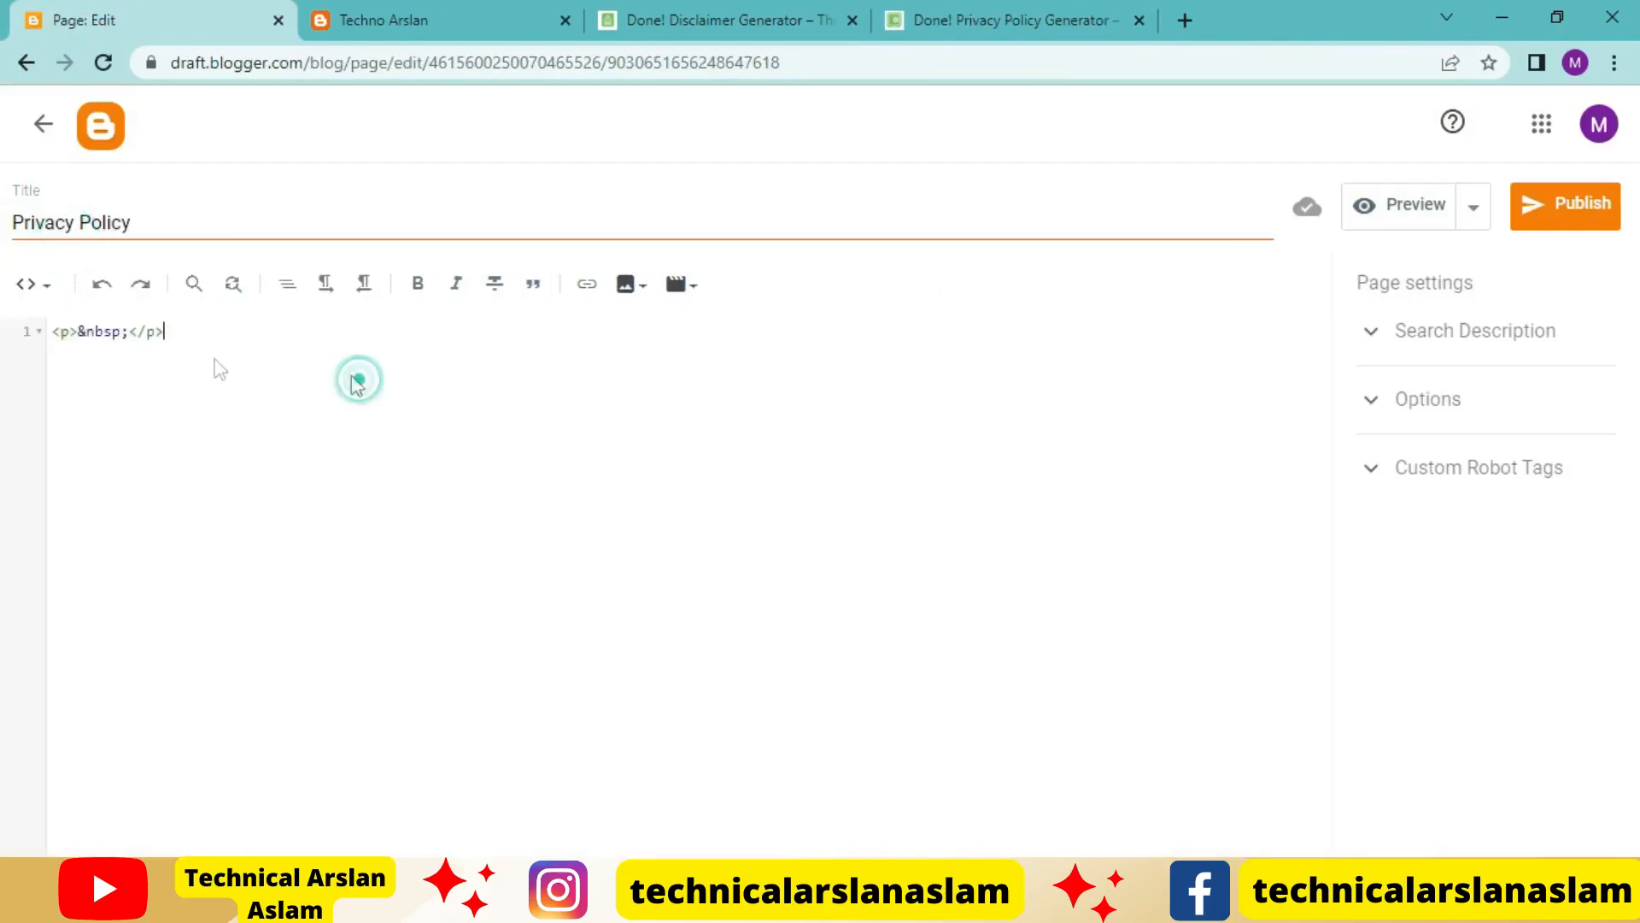
key("ctrl+a")
key("ctrl+v")
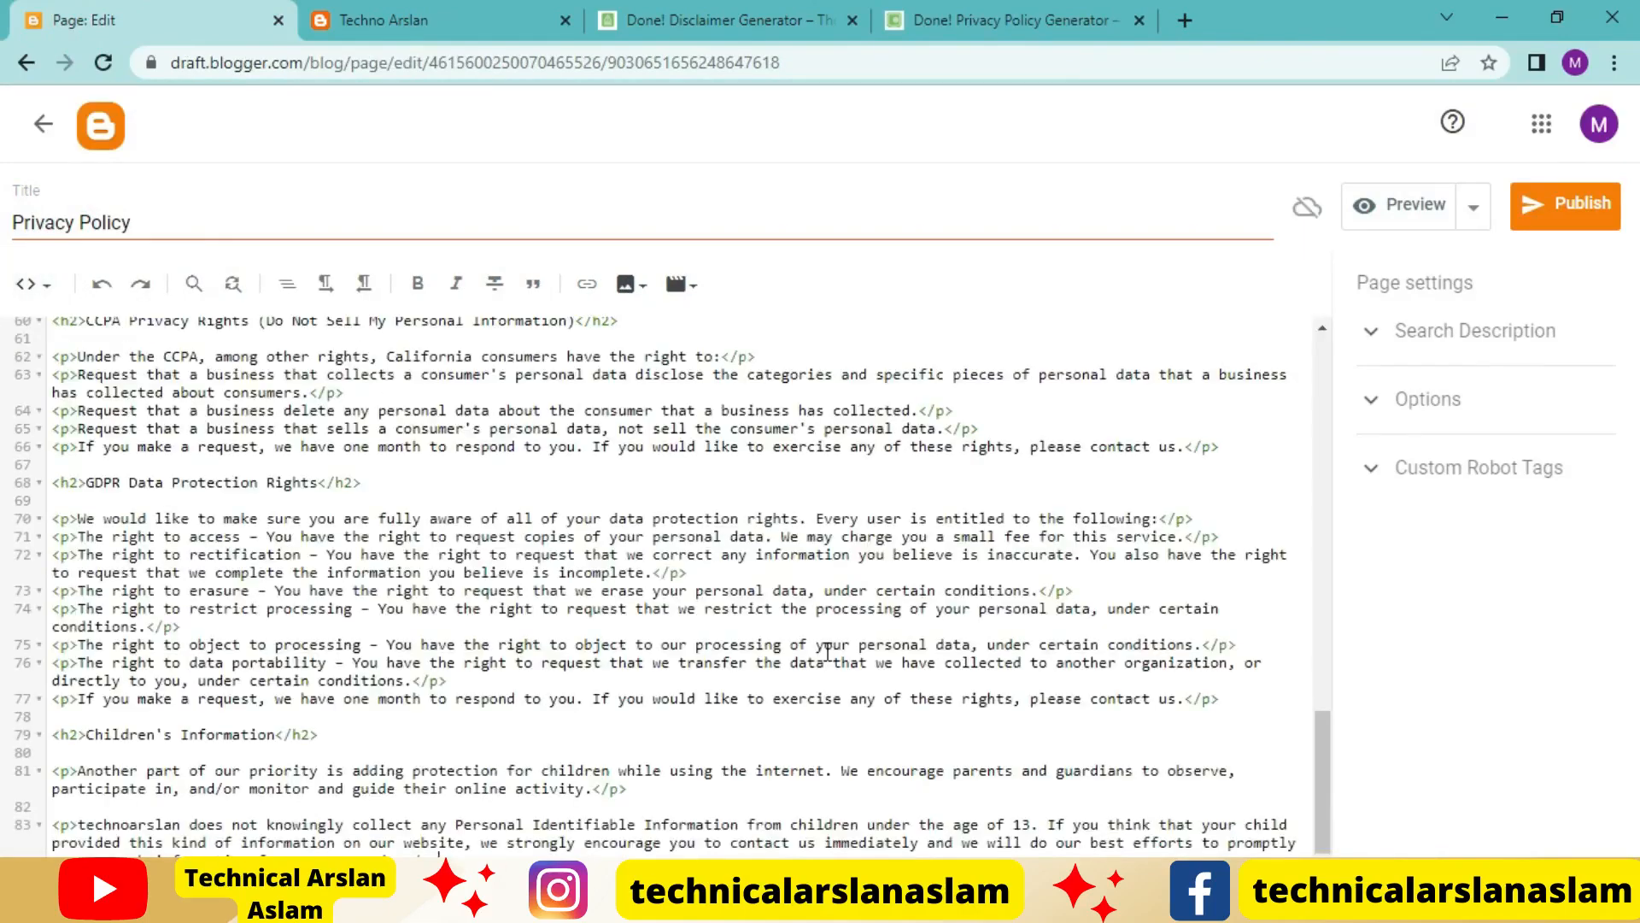
Return the Privacy Policy page to compose view and delete the sentence crediting the Free Privacy Policy Generator
scroll(726, 617, "up", 3)
left_click(36, 285)
left_click(47, 347)
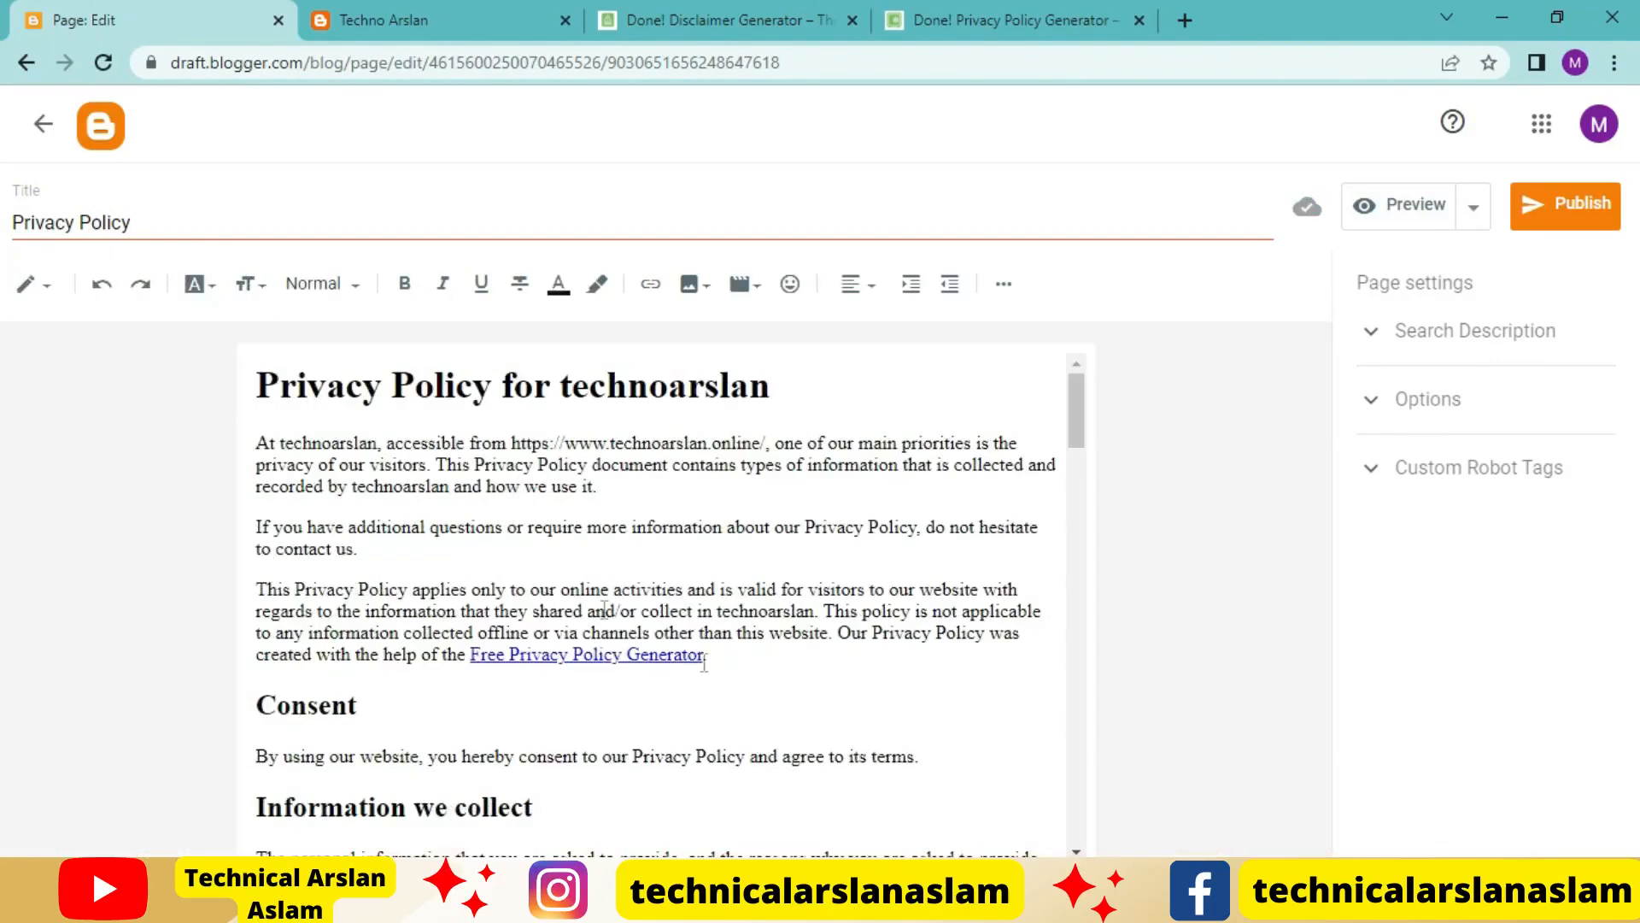
double_click(727, 671)
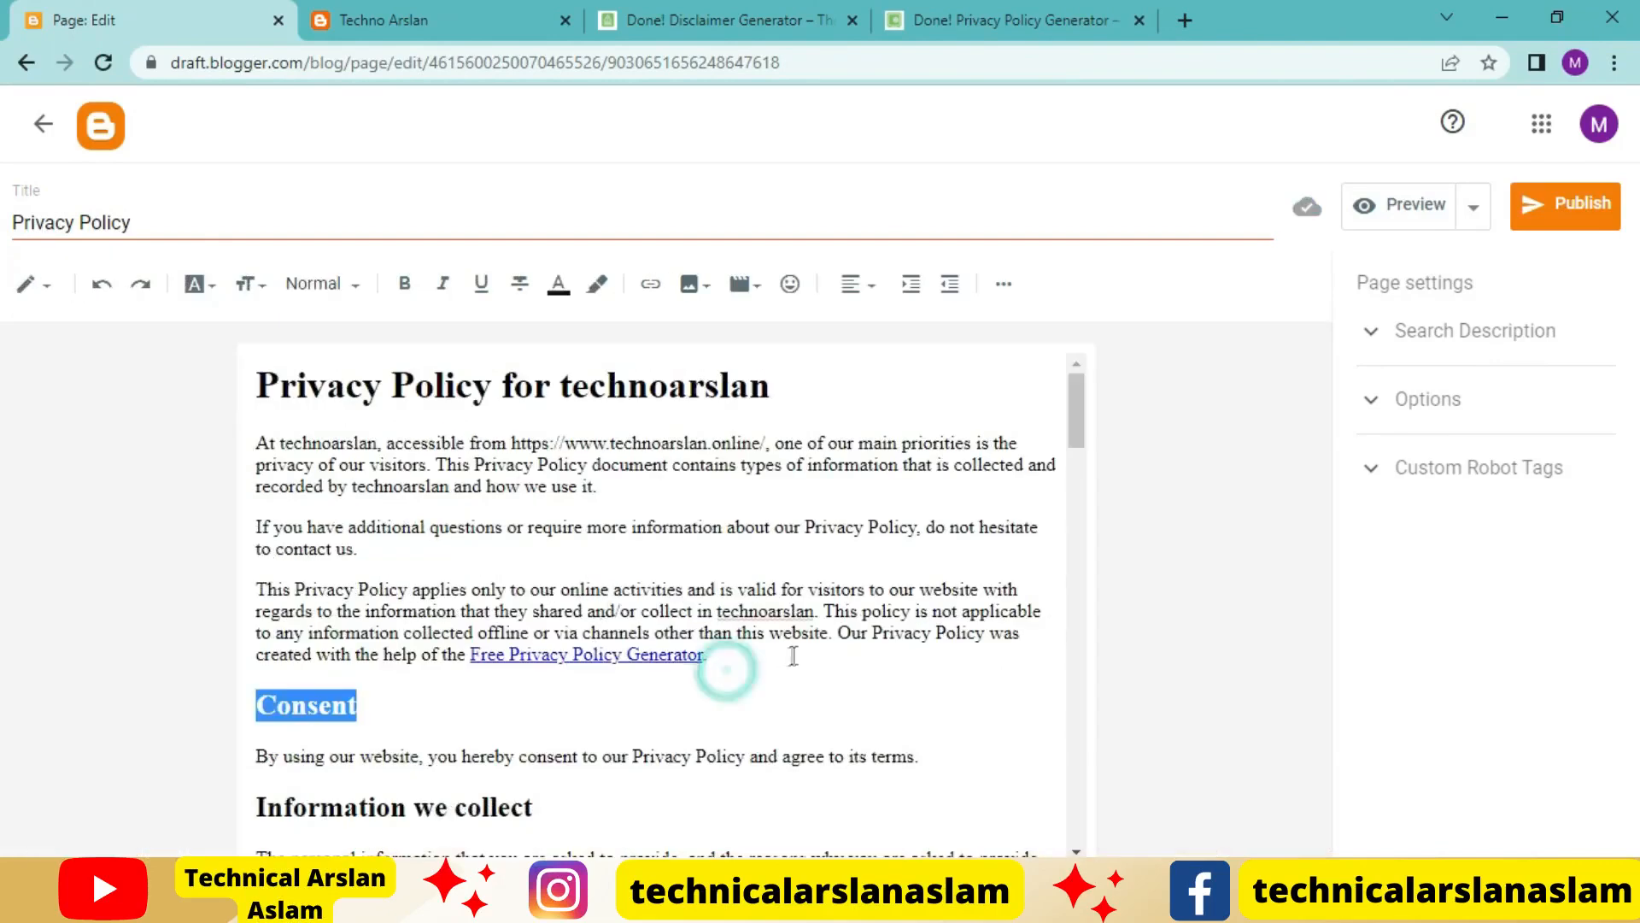
left_click(743, 674)
left_click_drag(739, 659, 839, 649)
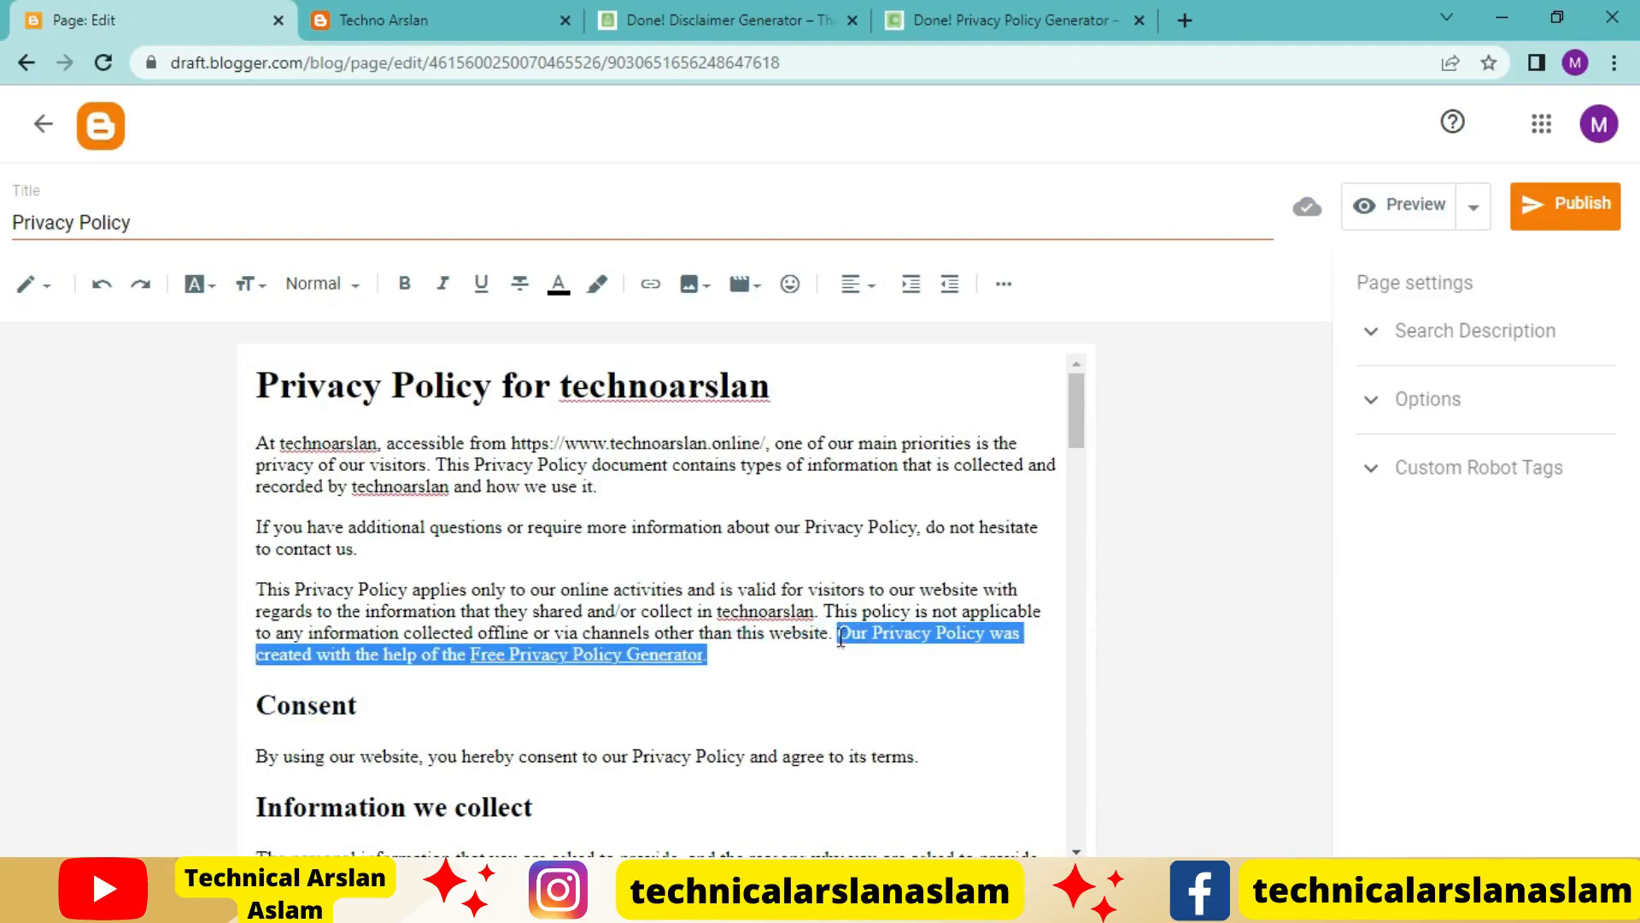
key("Delete")
Delete the Google DoubleClick DART Cookie section's sentence about declining DART cookies, including its Google ads policy link
scroll(795, 639, "down", 5)
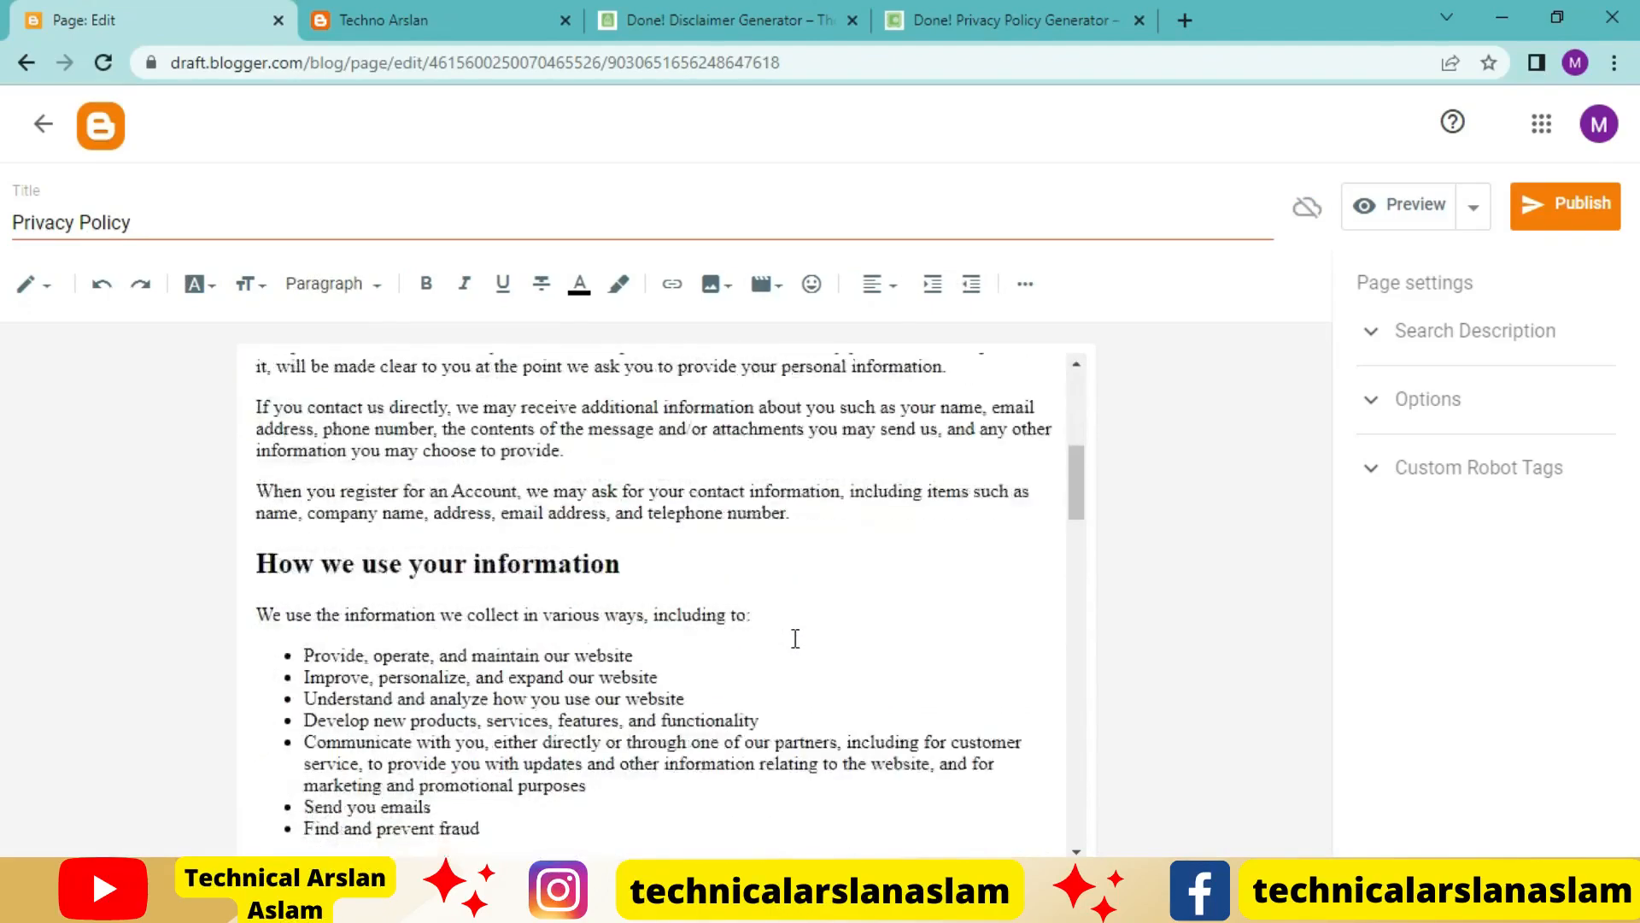
scroll(795, 637, "up", 5)
scroll(796, 638, "down", 3)
scroll(795, 636, "down", 5)
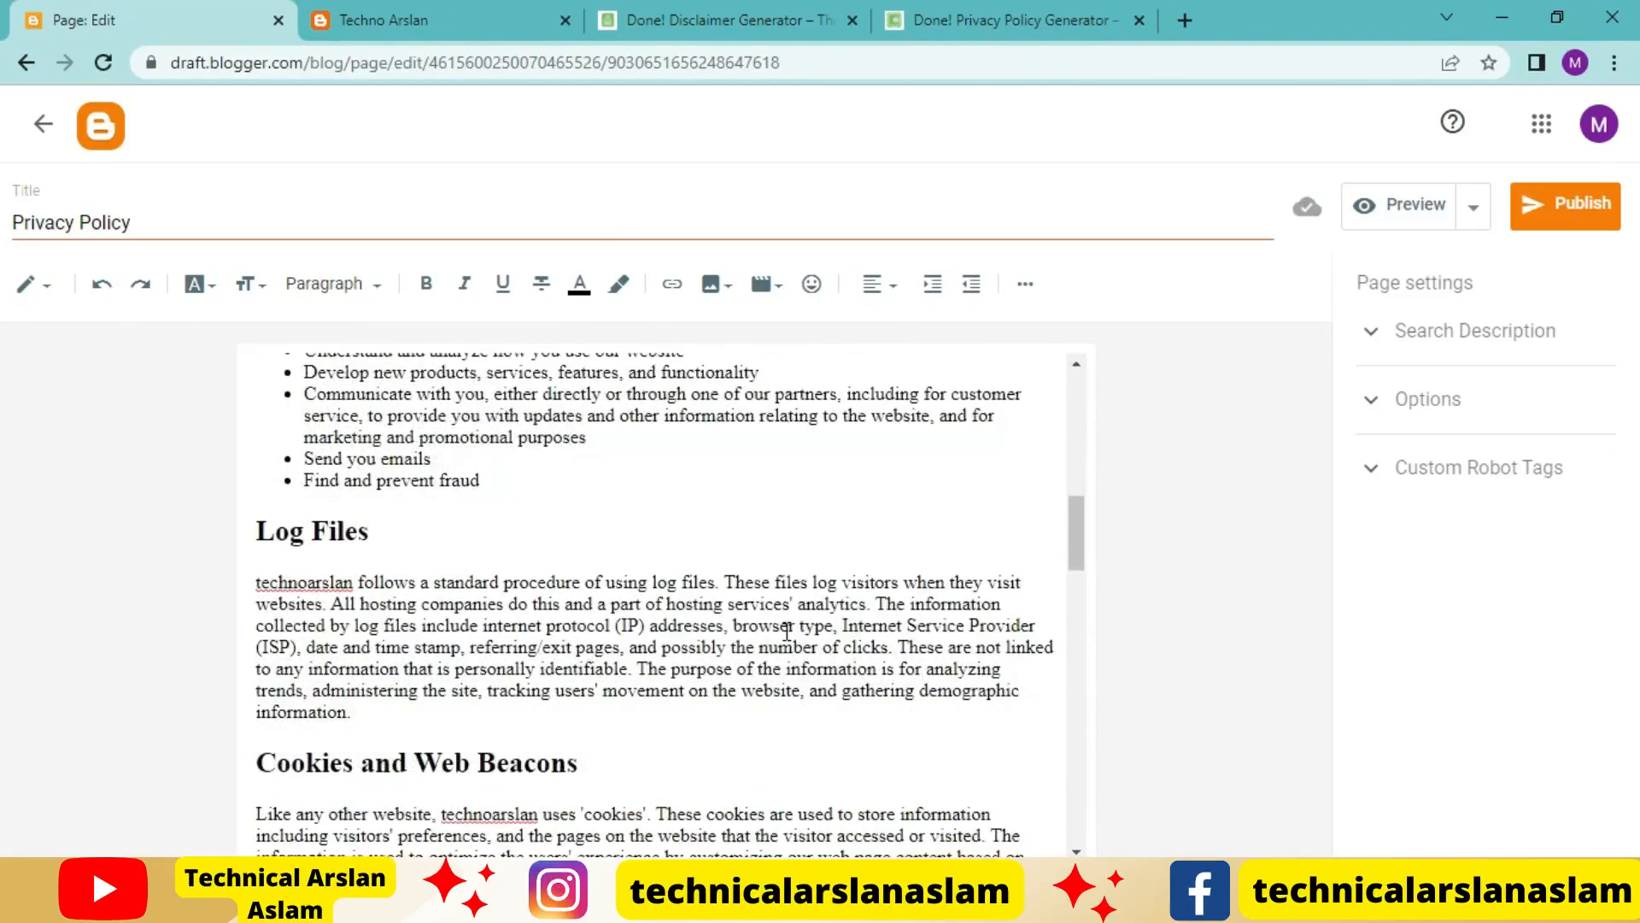
scroll(787, 631, "down", 3)
scroll(794, 649, "up", 1)
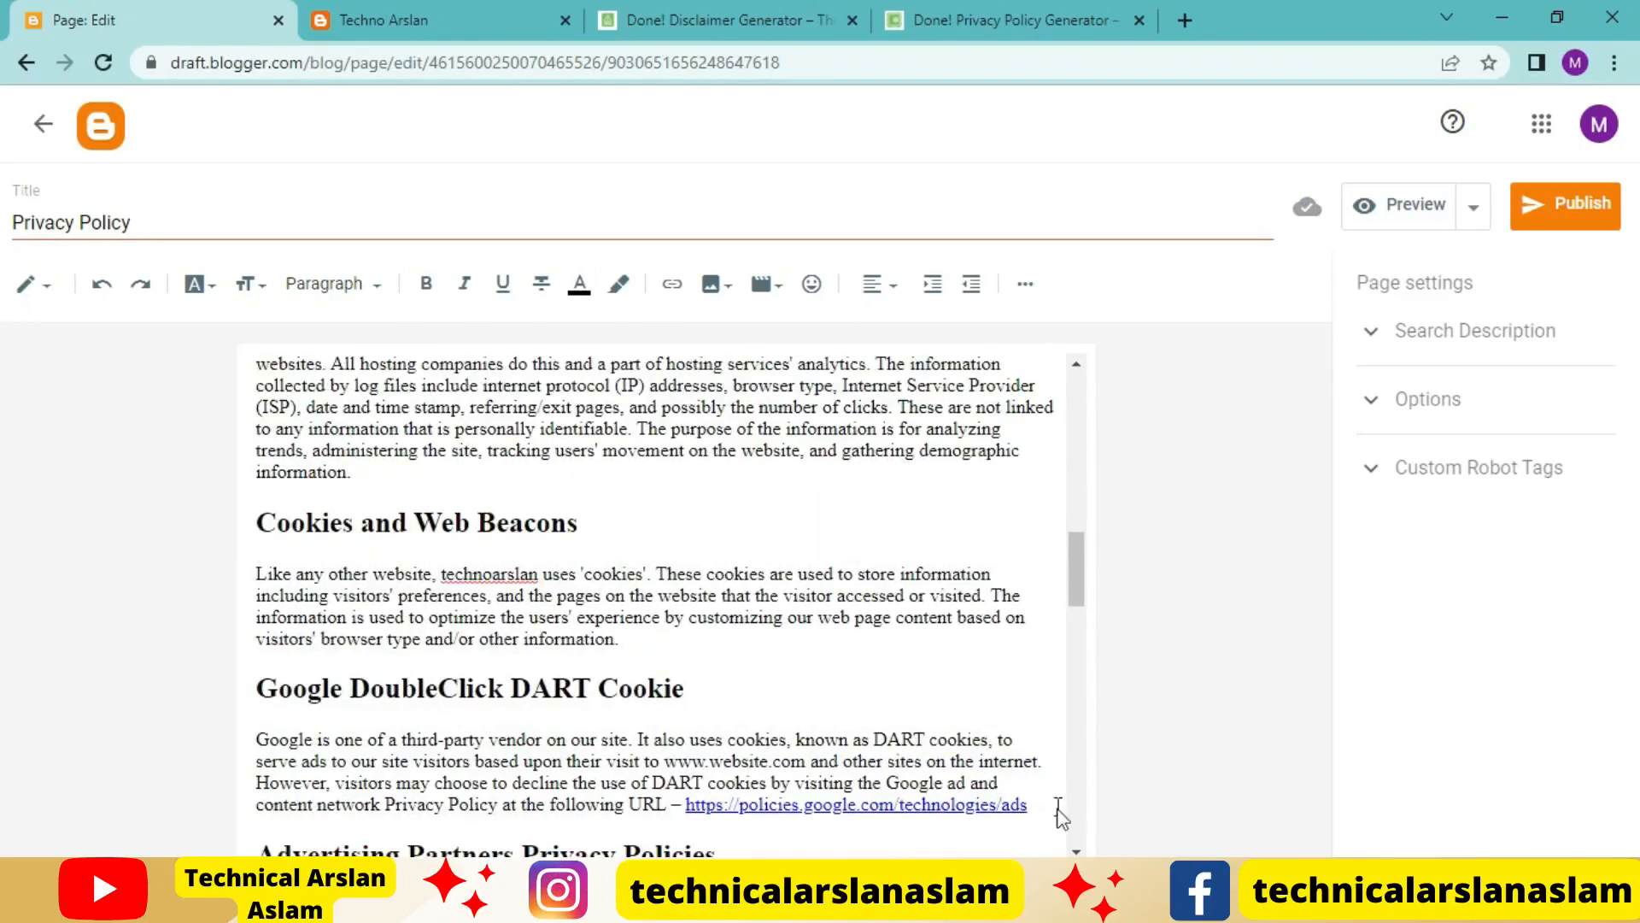
left_click_drag(1037, 804, 1043, 763)
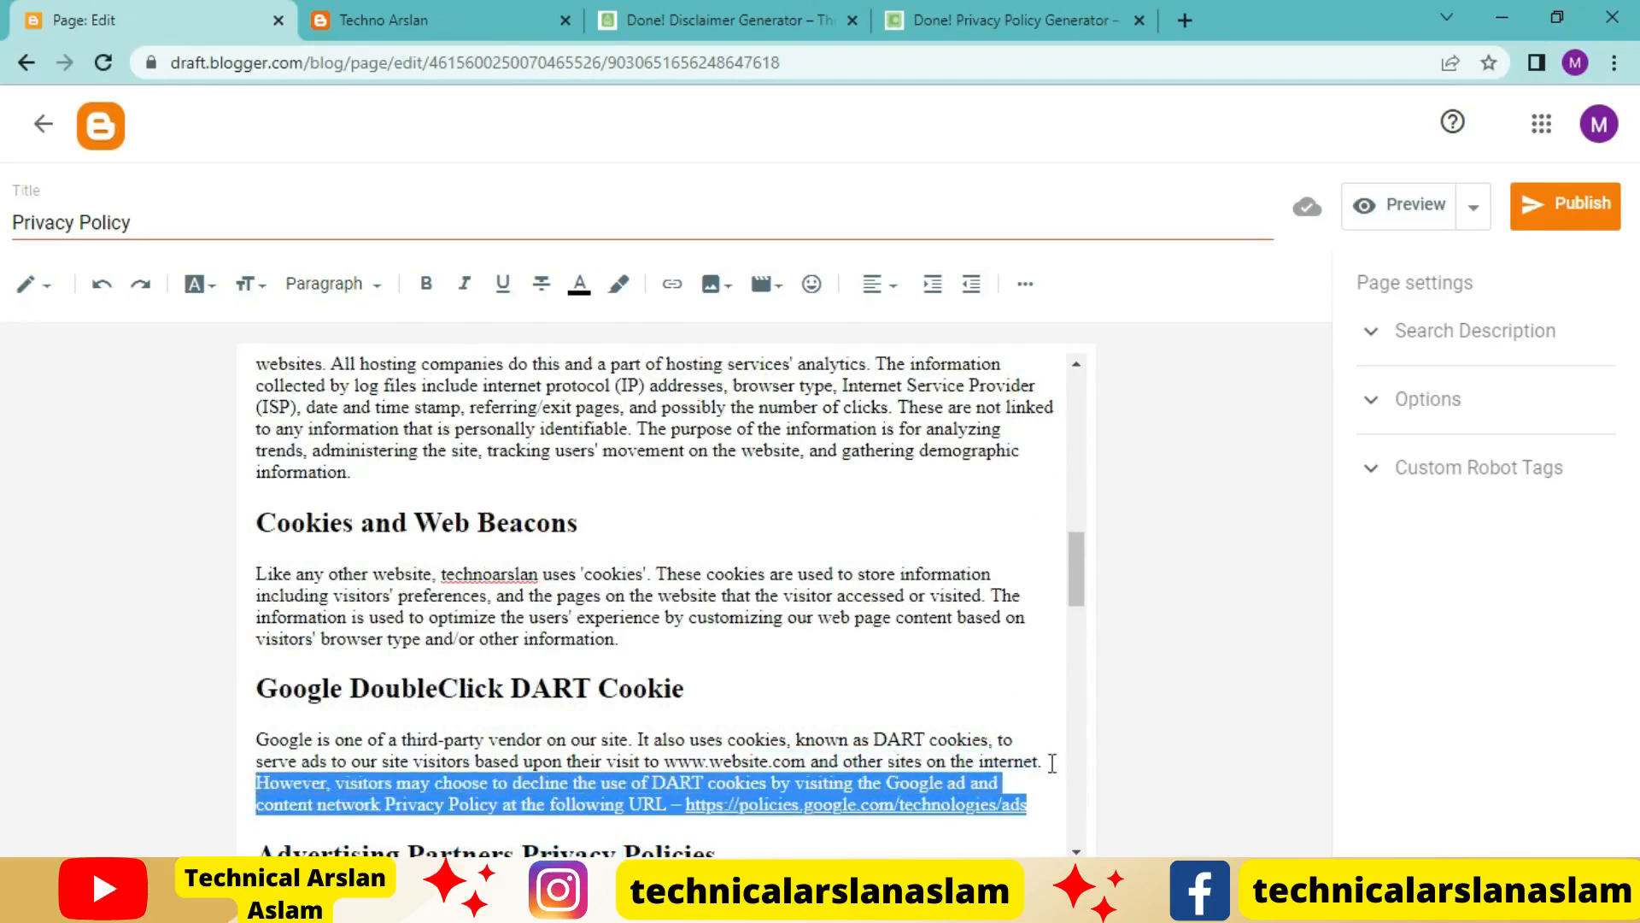
key("BackSpace")
Check the rest of the privacy policy text and publish the Privacy Policy page to the blog
scroll(931, 713, "down", 3)
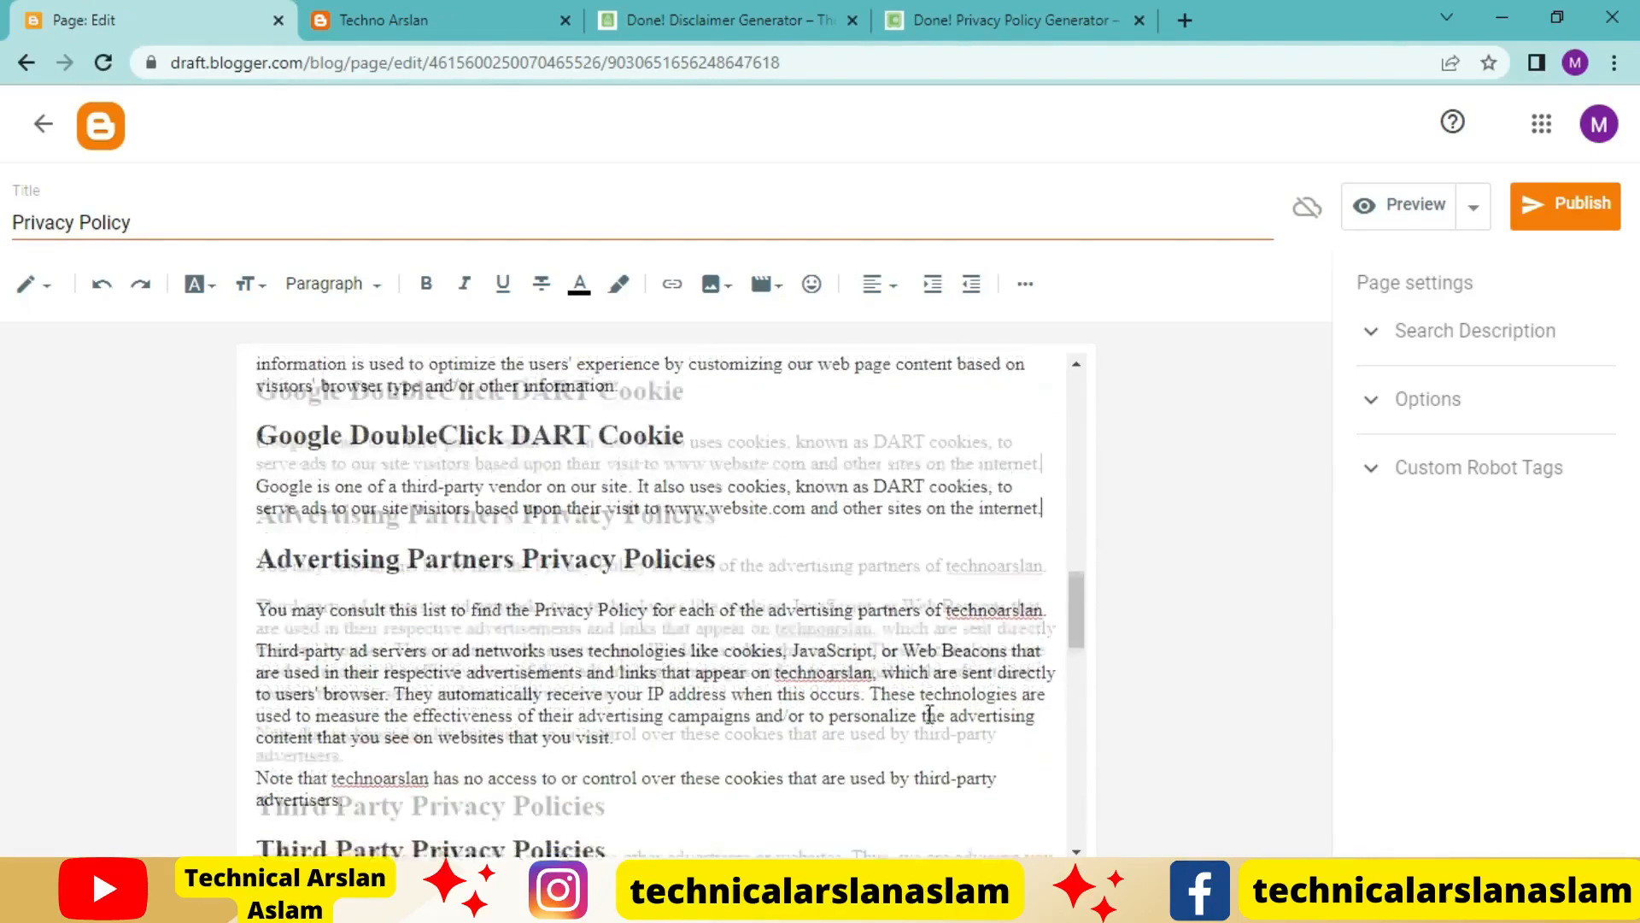
scroll(931, 713, "down", 8)
scroll(840, 706, "down", 3)
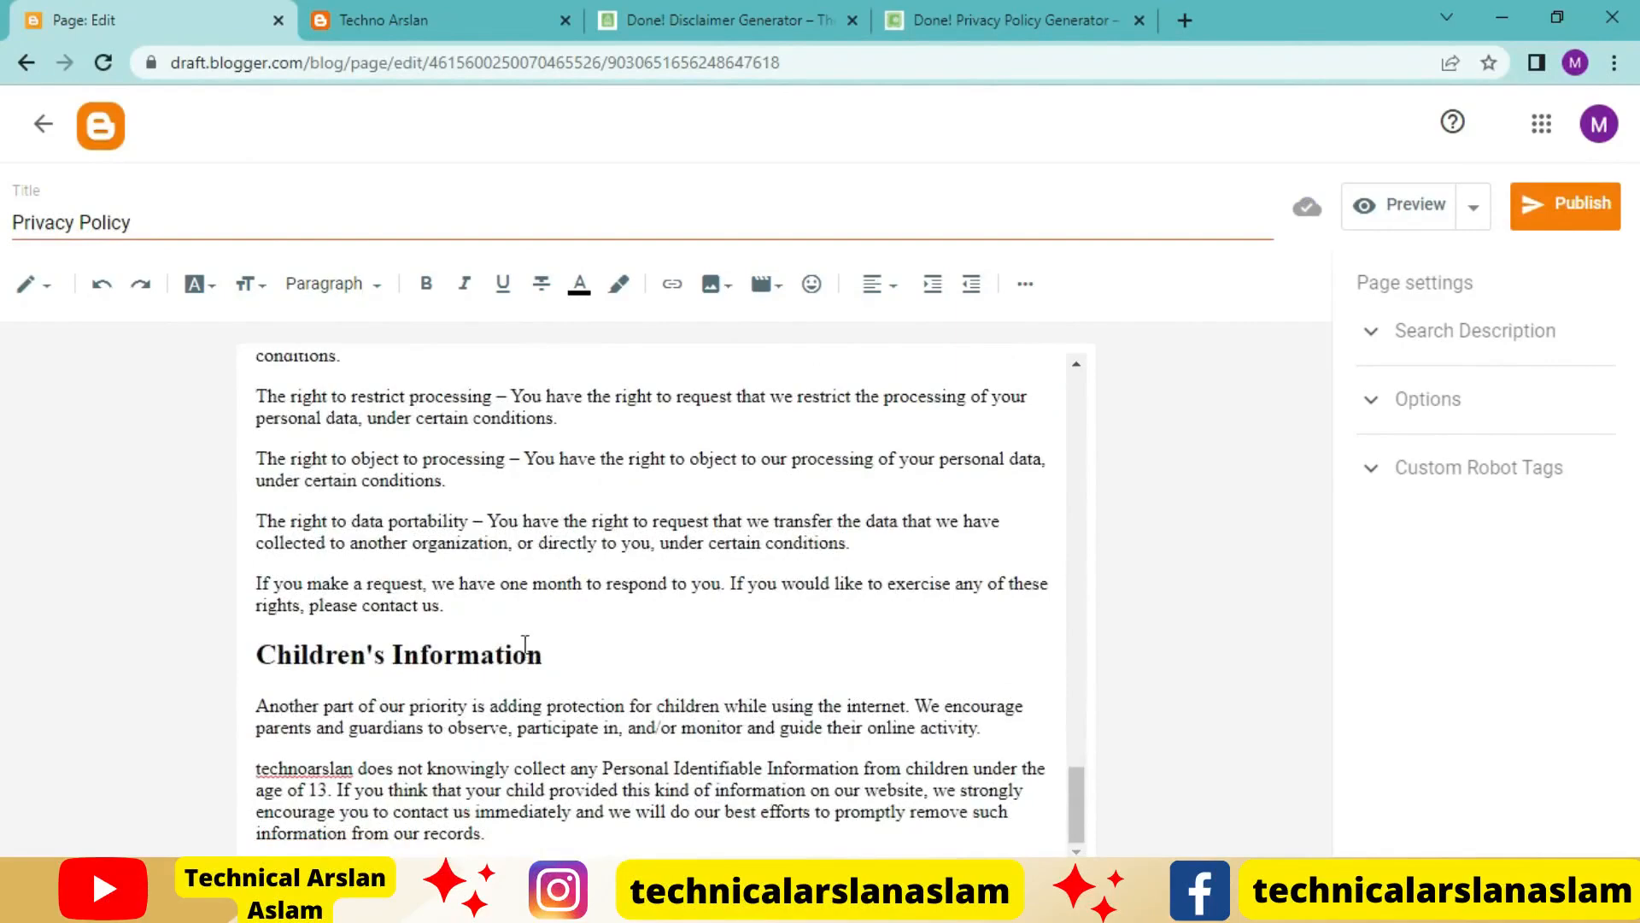
scroll(624, 594, "up", 10)
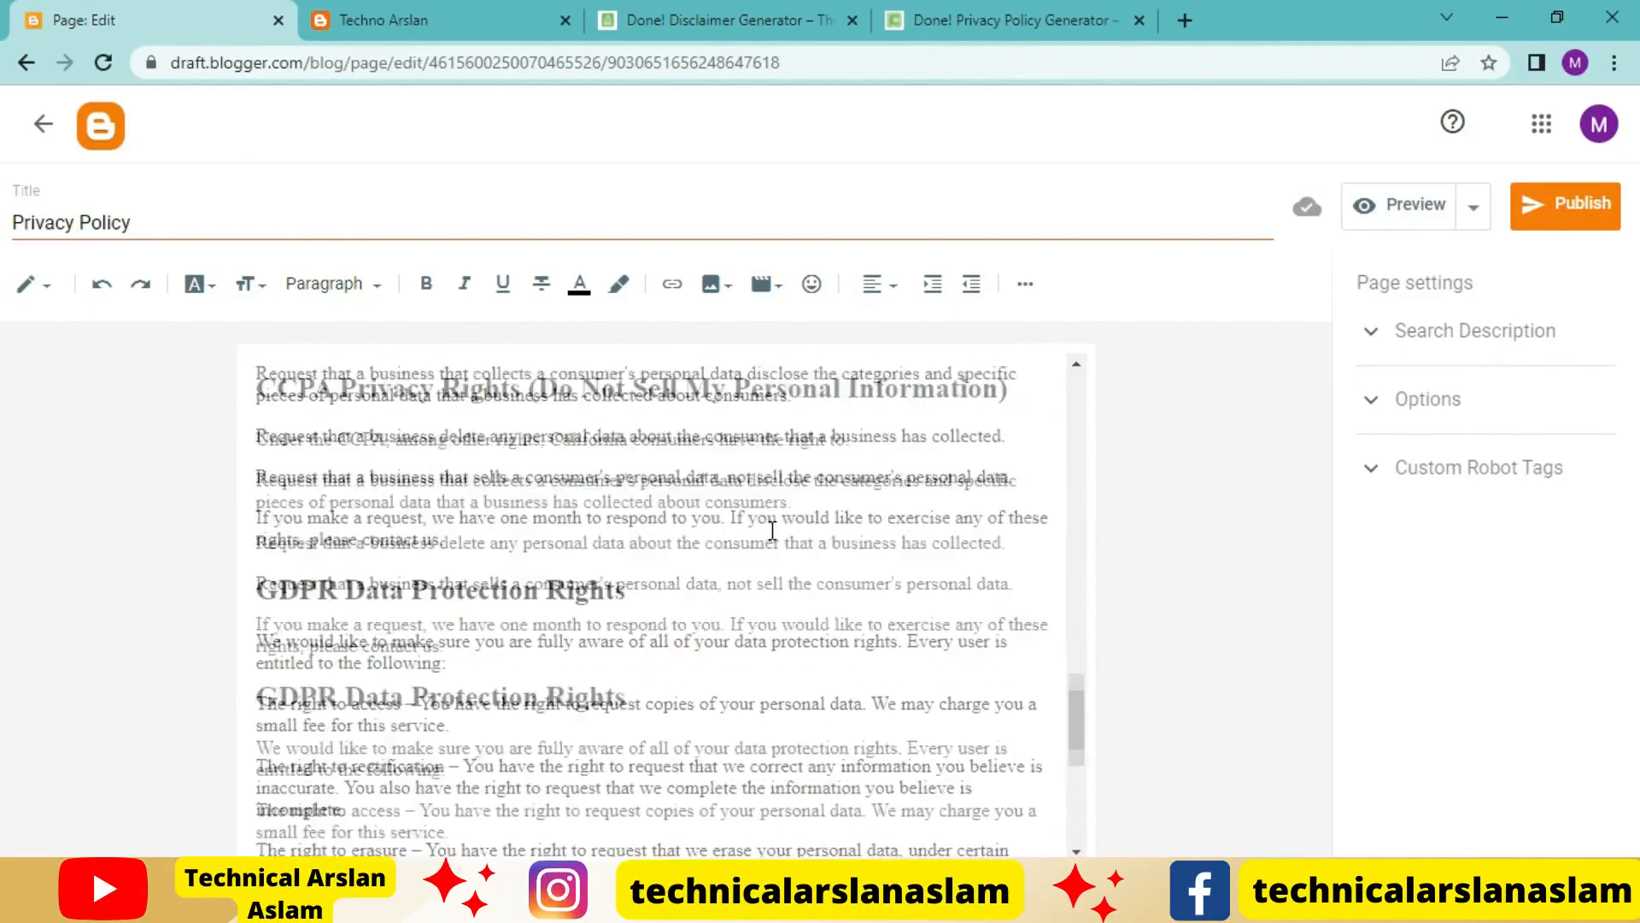
left_click(1574, 205)
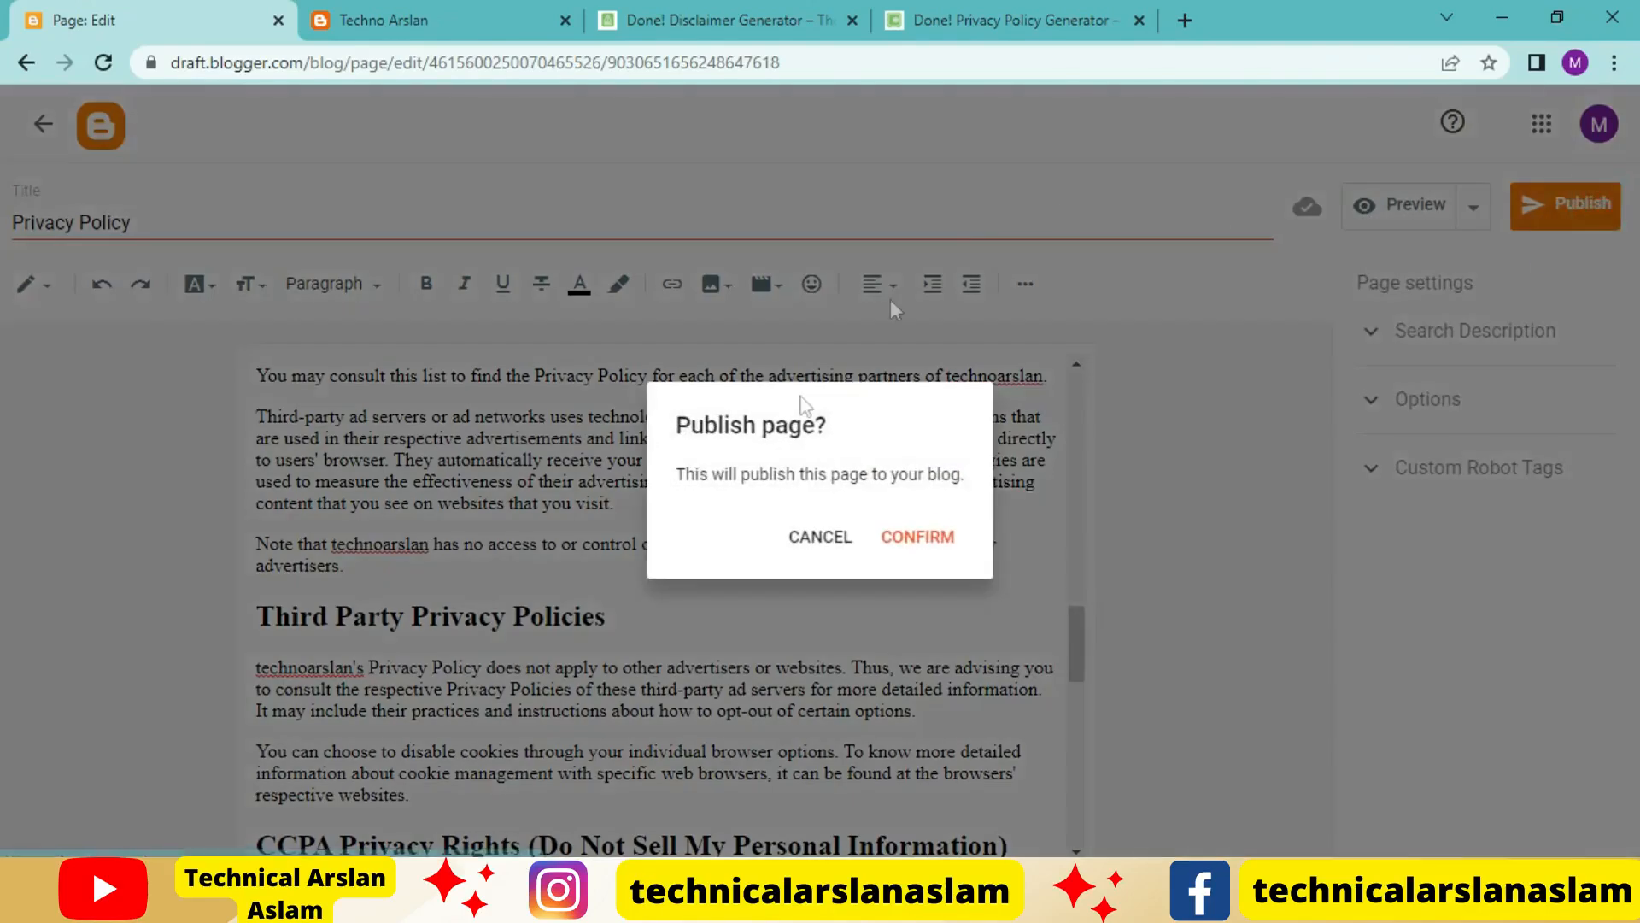
left_click(934, 531)
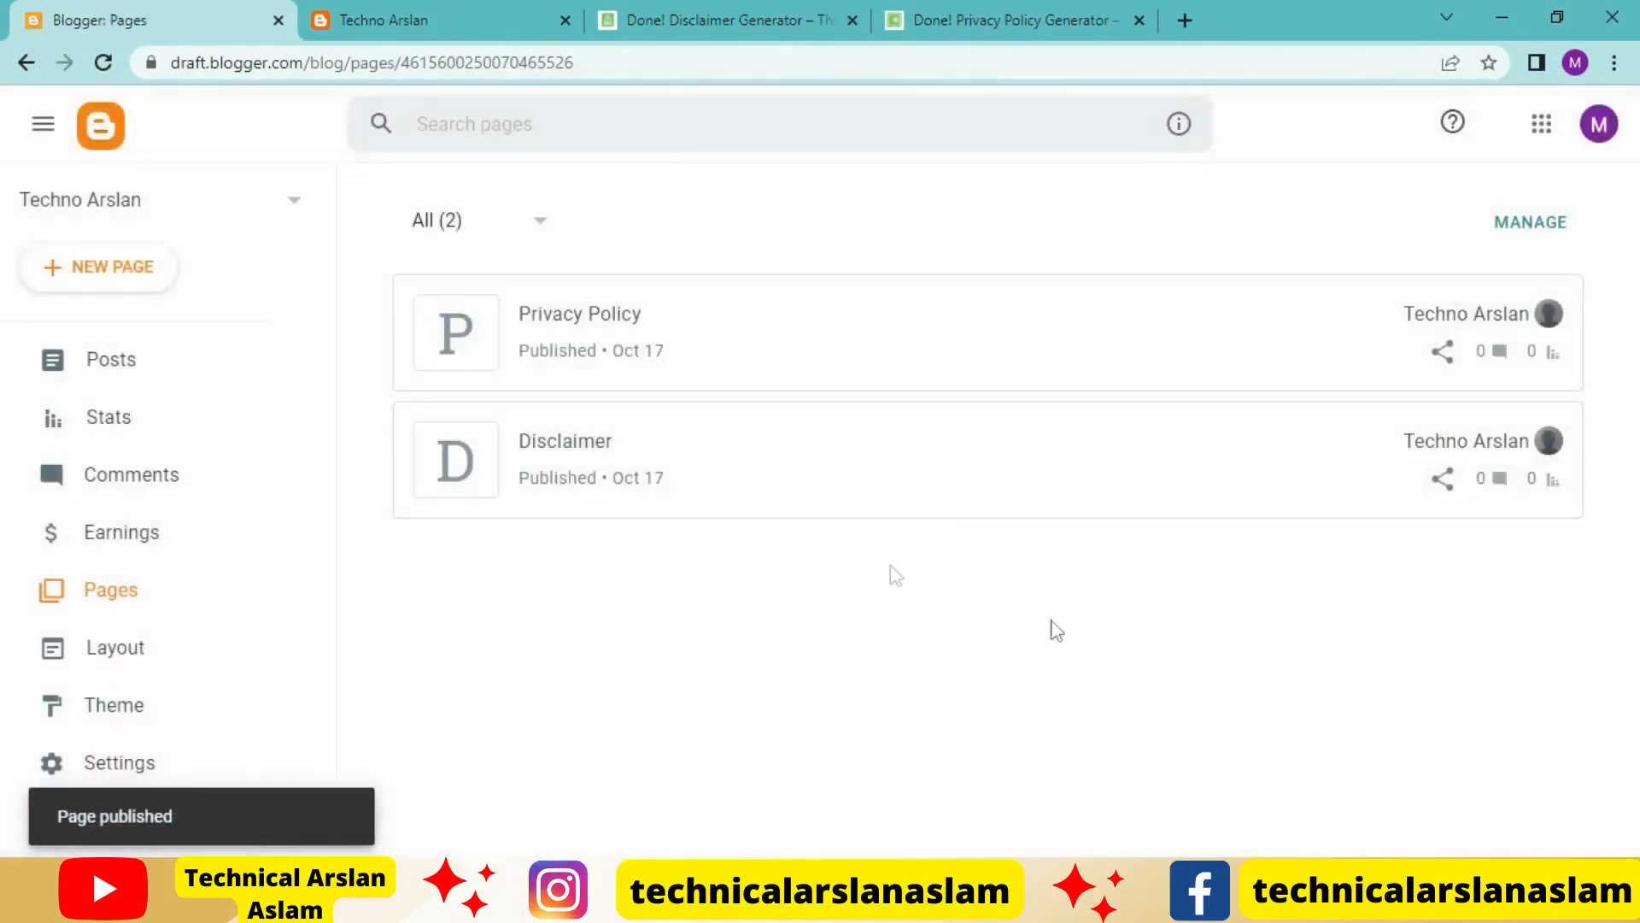
Create a new blank blog page, then search Google for "terms and conditions generator" and open termsandconditionsgenerator.com
left_click(112, 269)
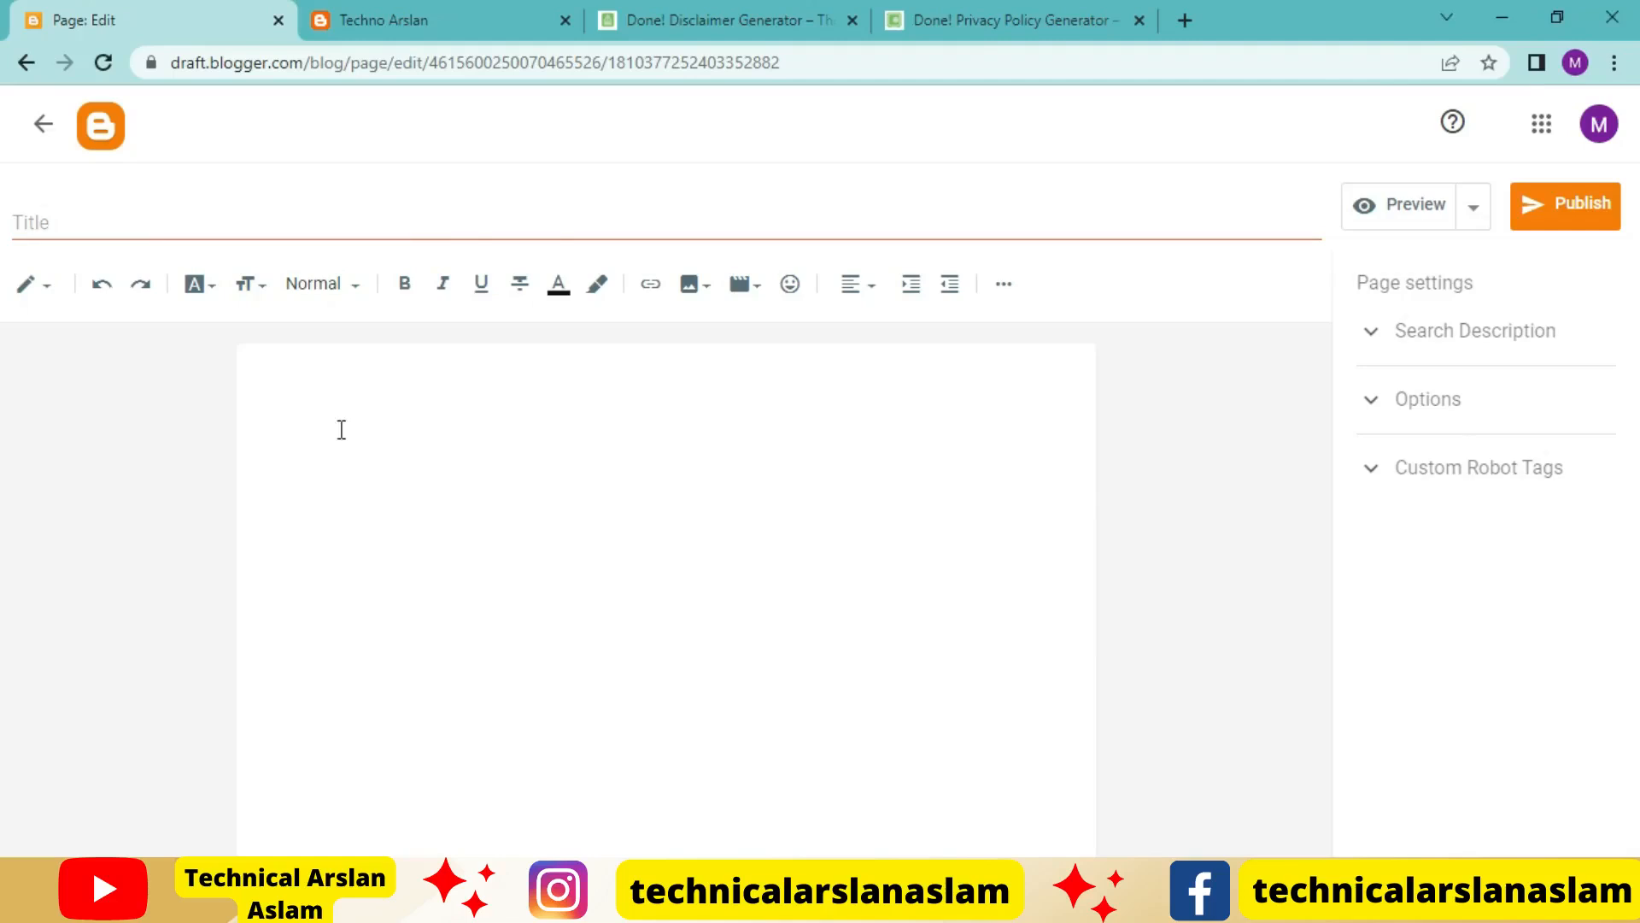
left_click(1185, 20)
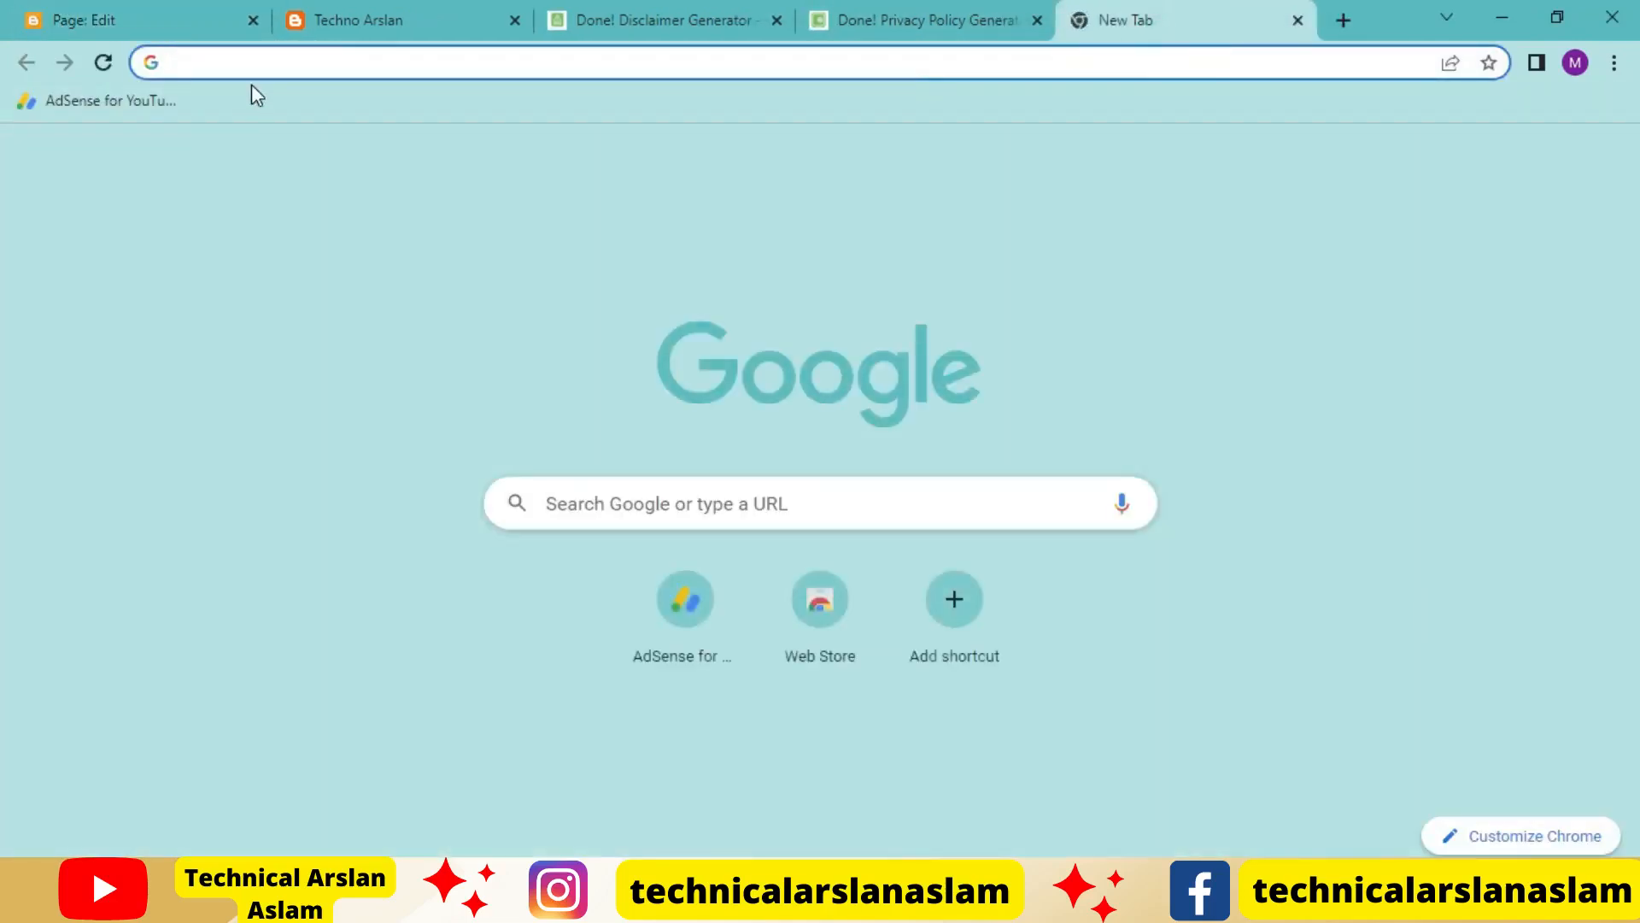
type("t")
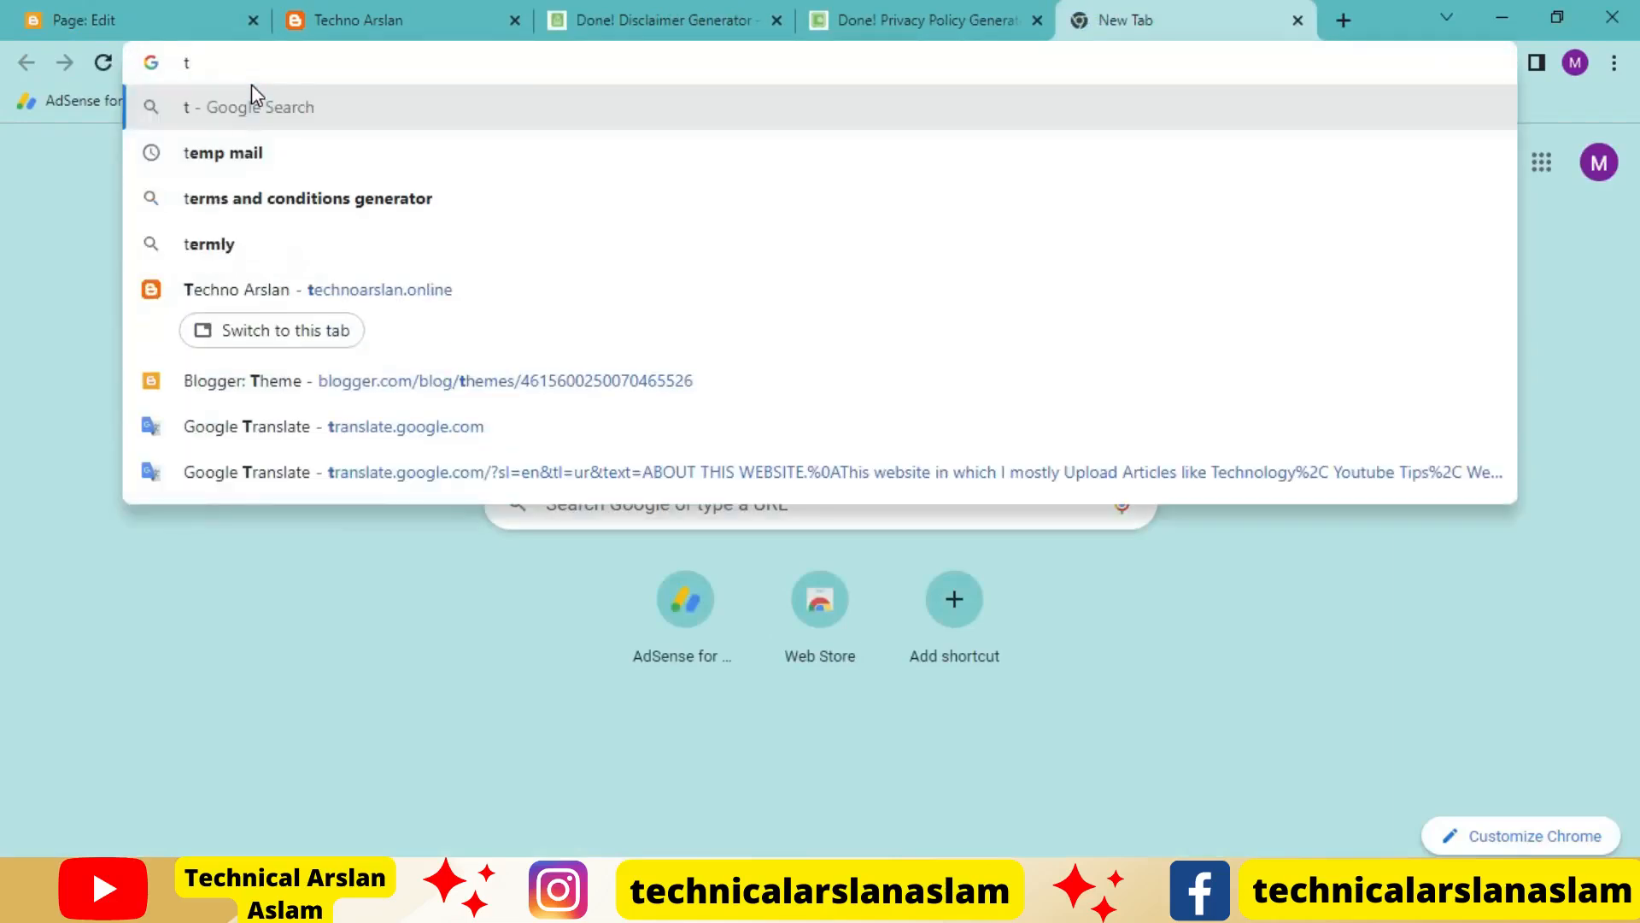
key("Down")
key("Down")
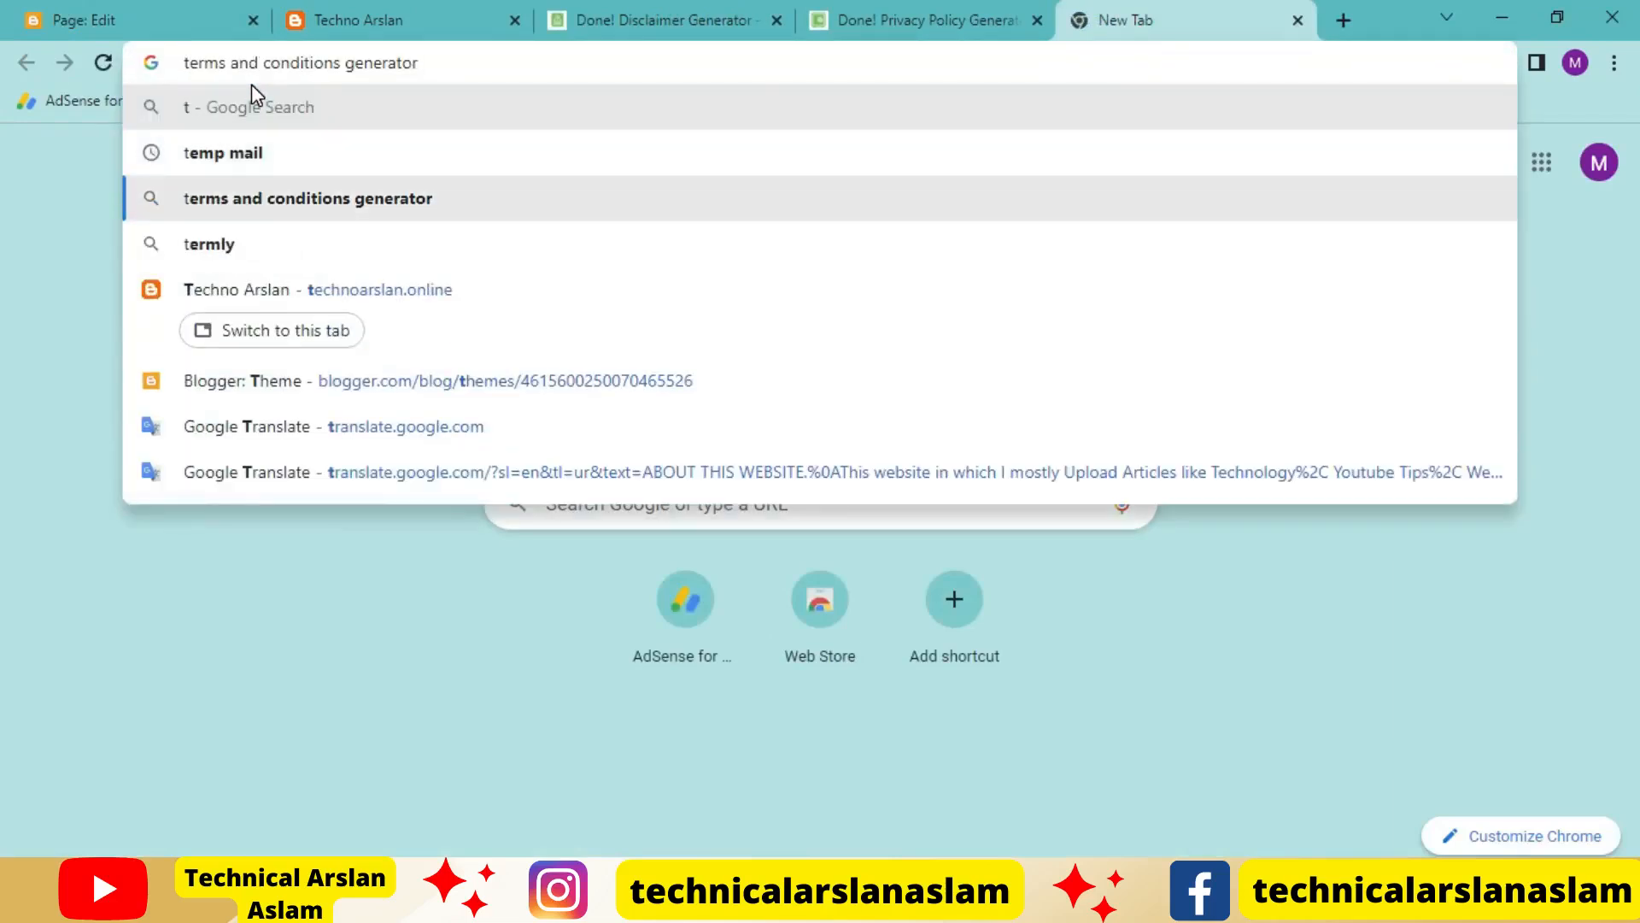
key("Return")
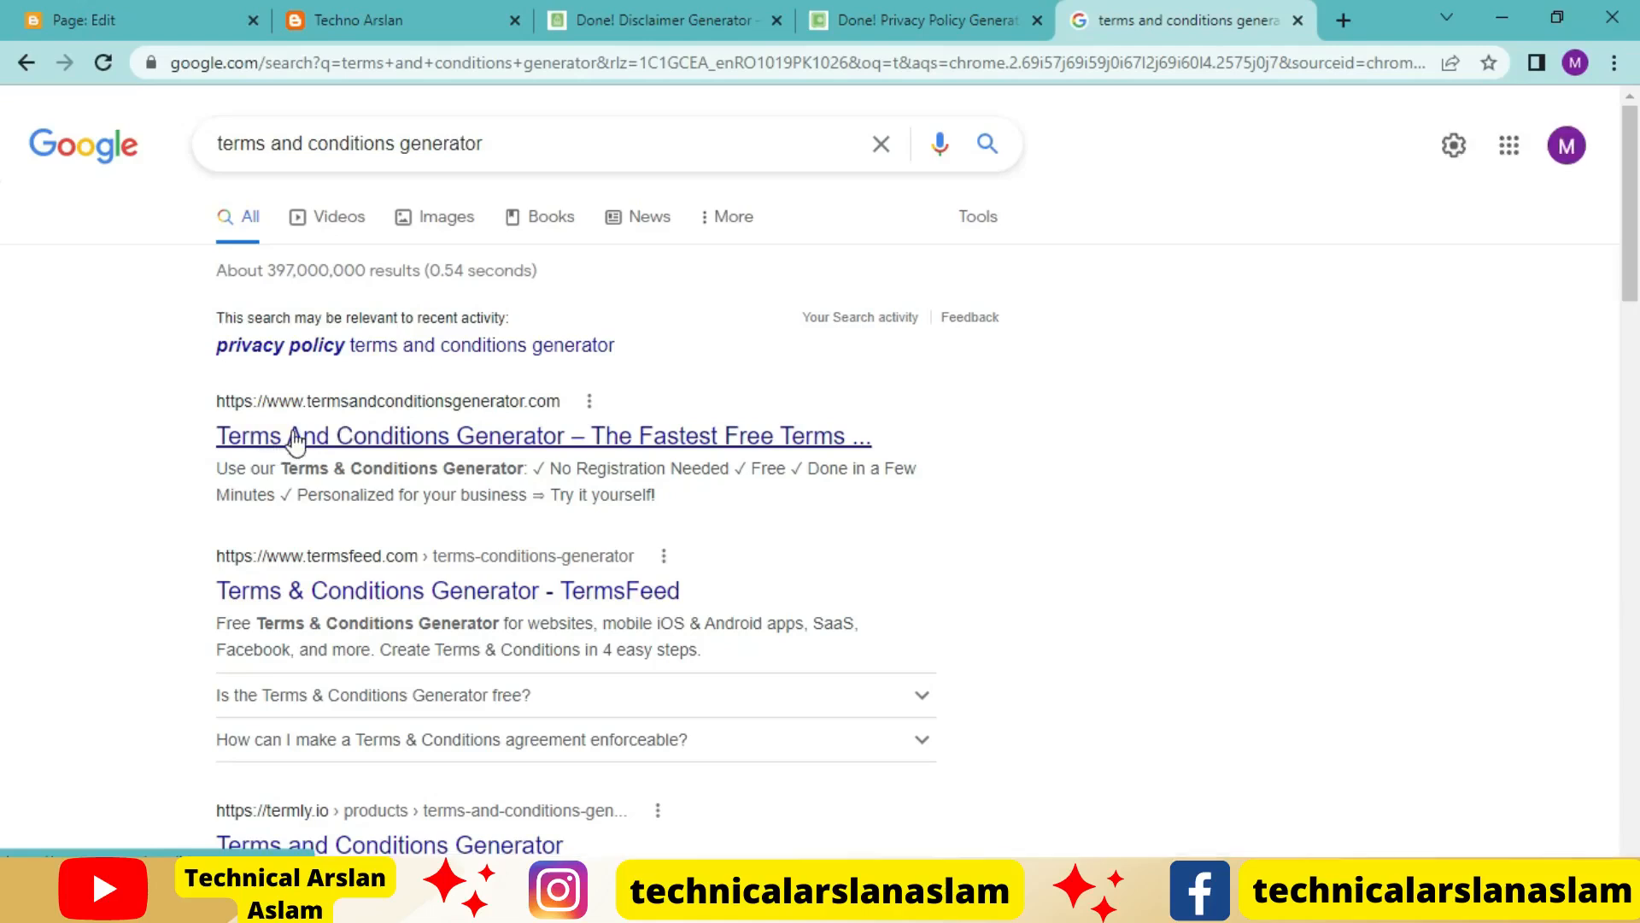
left_click(295, 439)
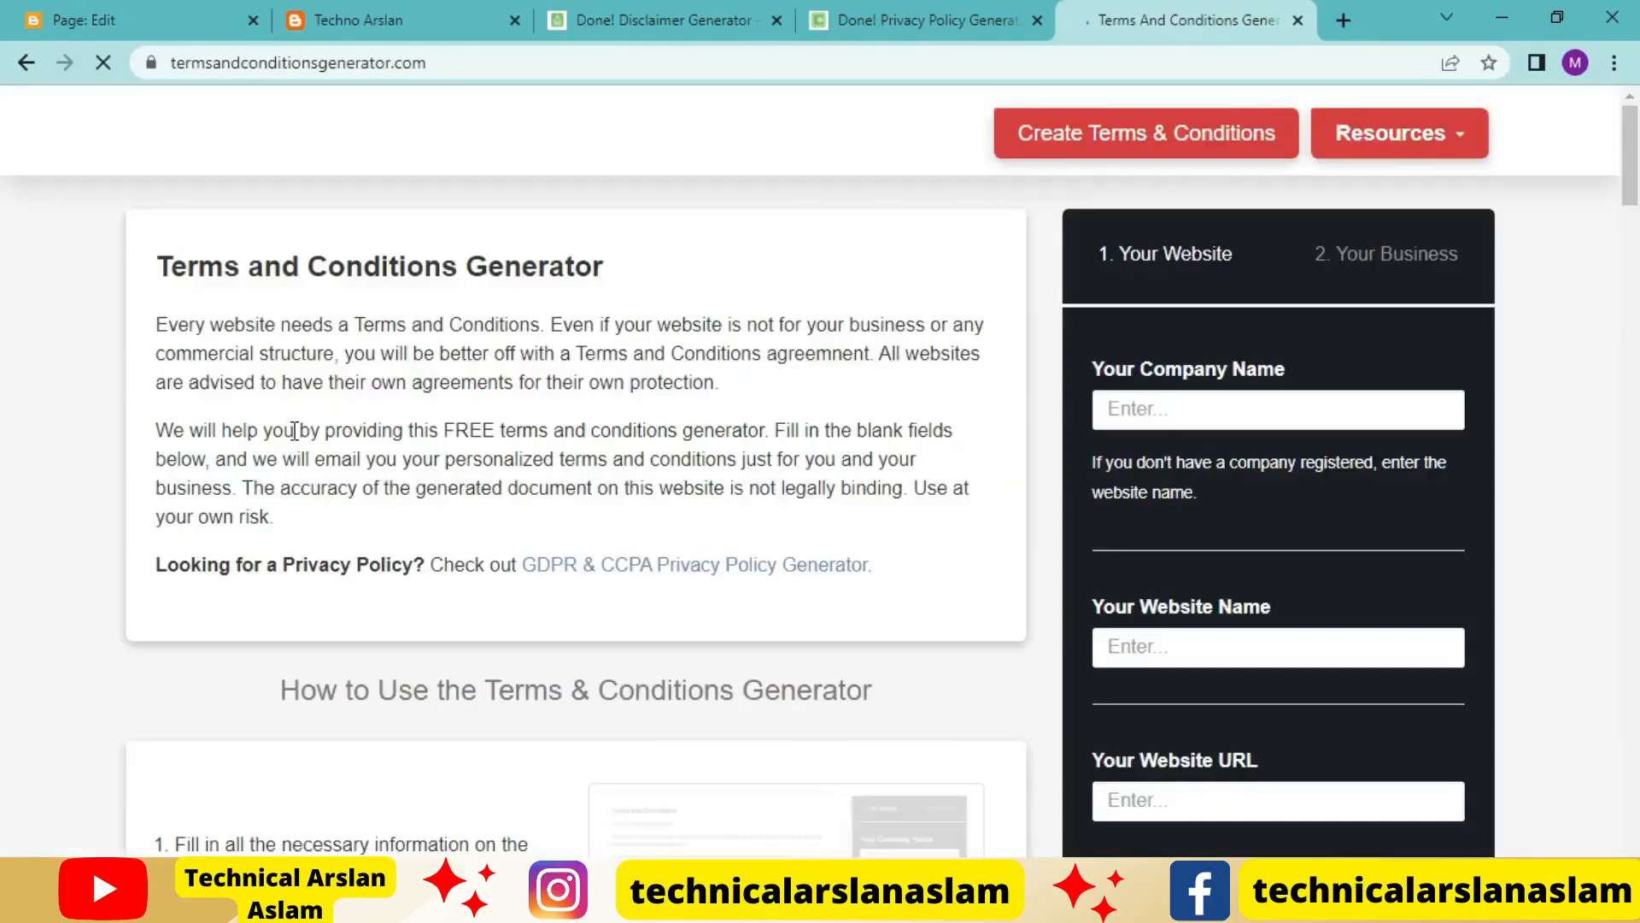
left_click(1239, 418)
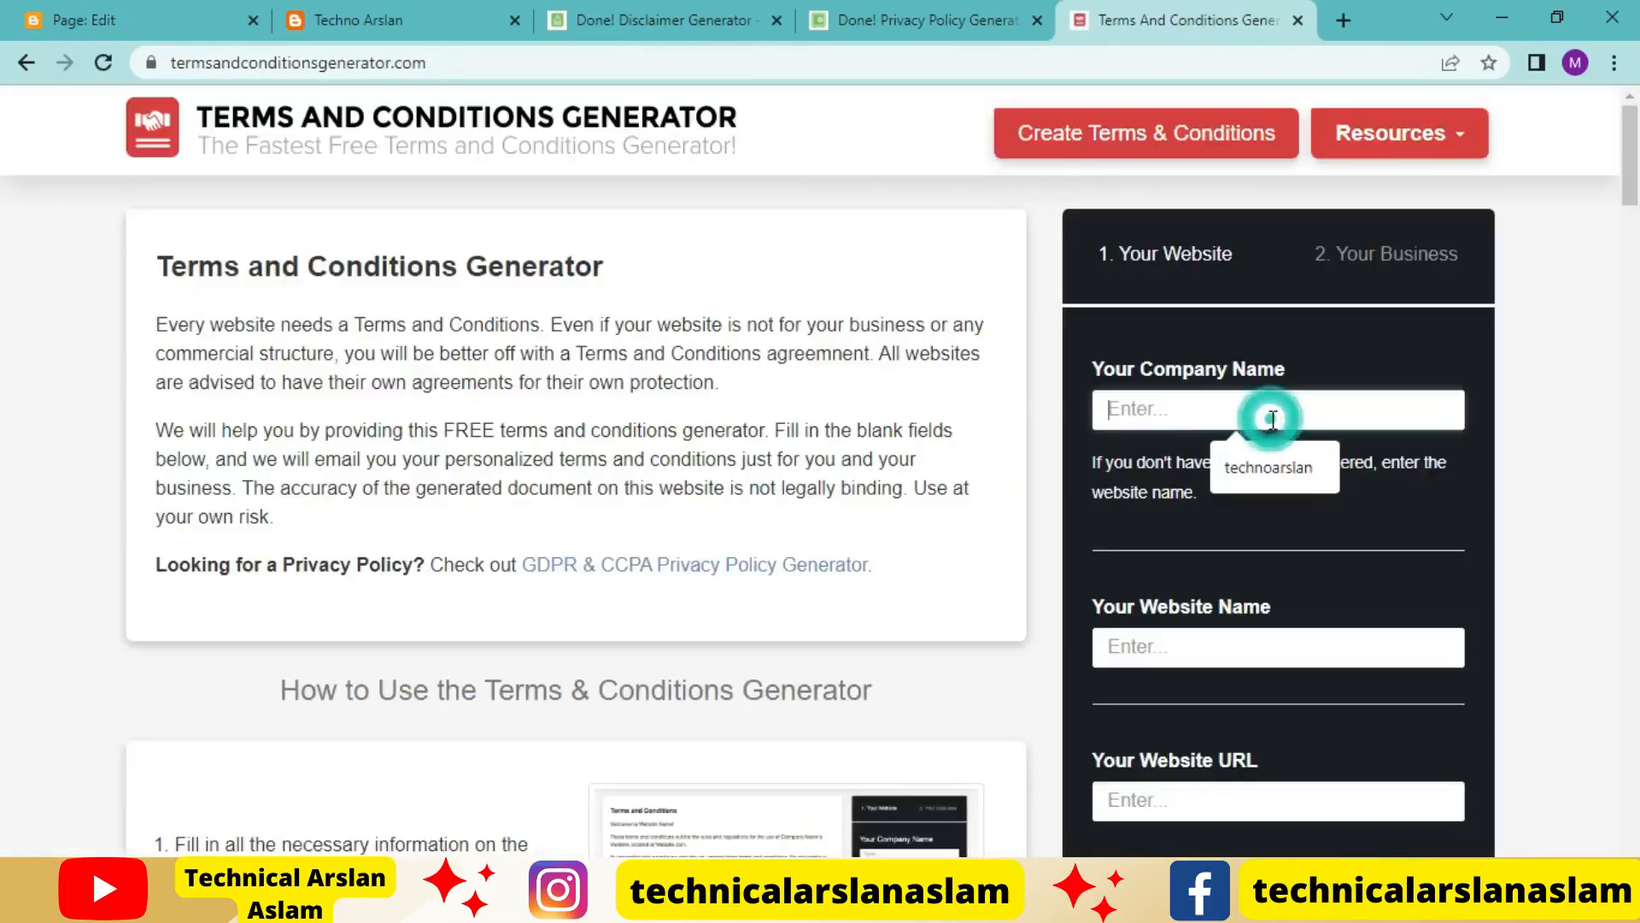
left_click(1292, 465)
left_click(1251, 653)
left_click(1267, 705)
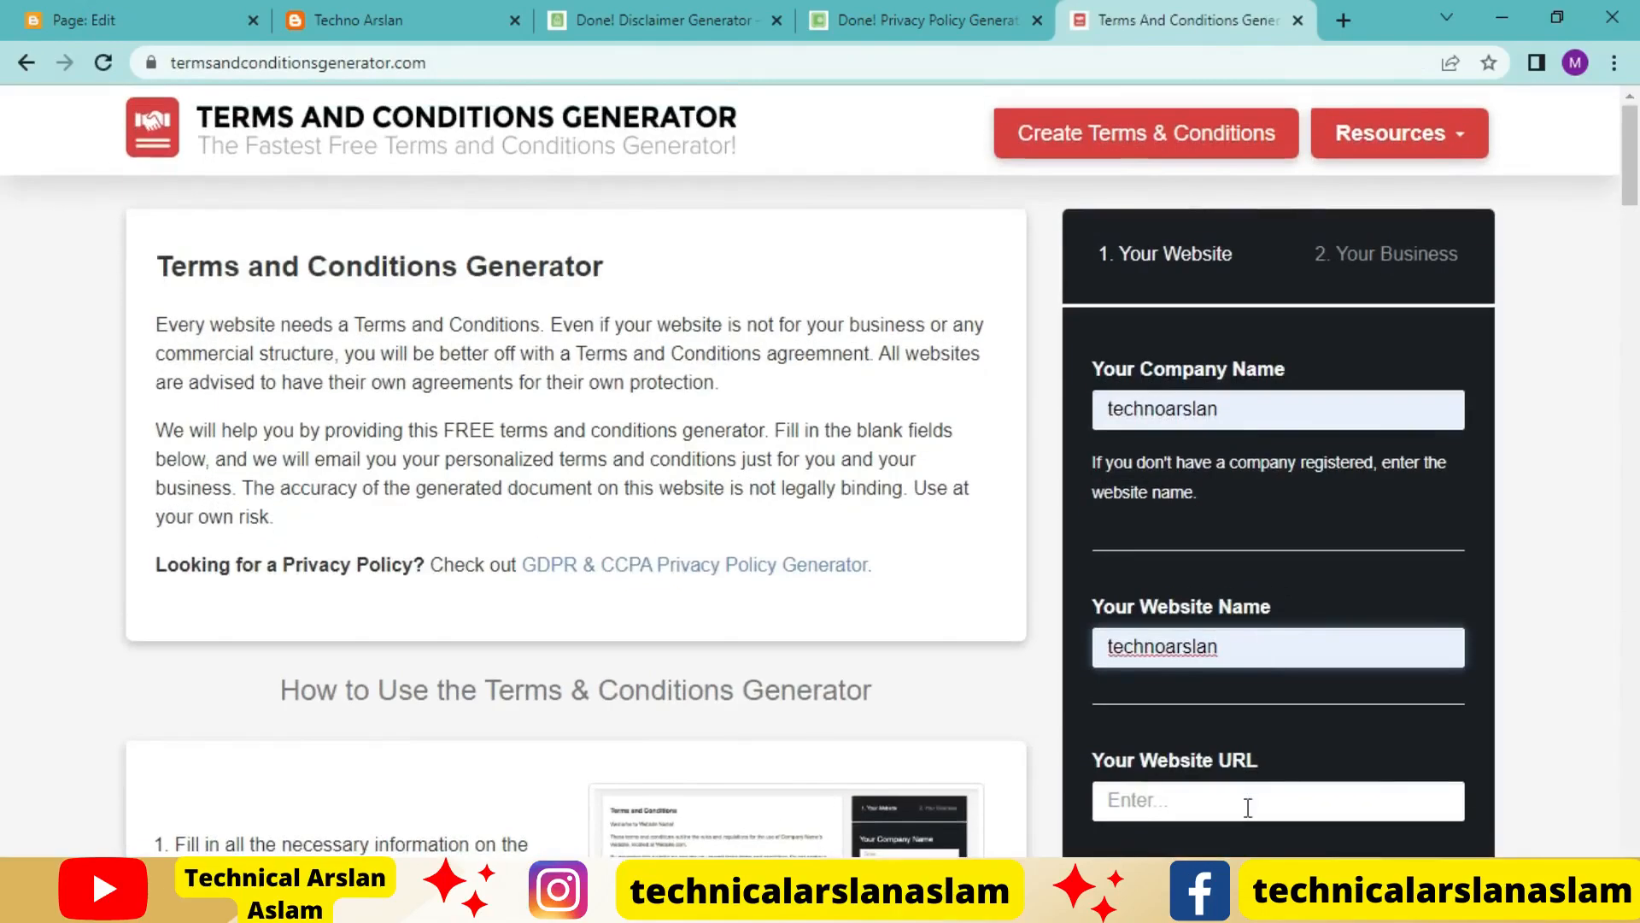
left_click(1248, 801)
left_click(1286, 756)
scroll(1282, 734, "down", 5)
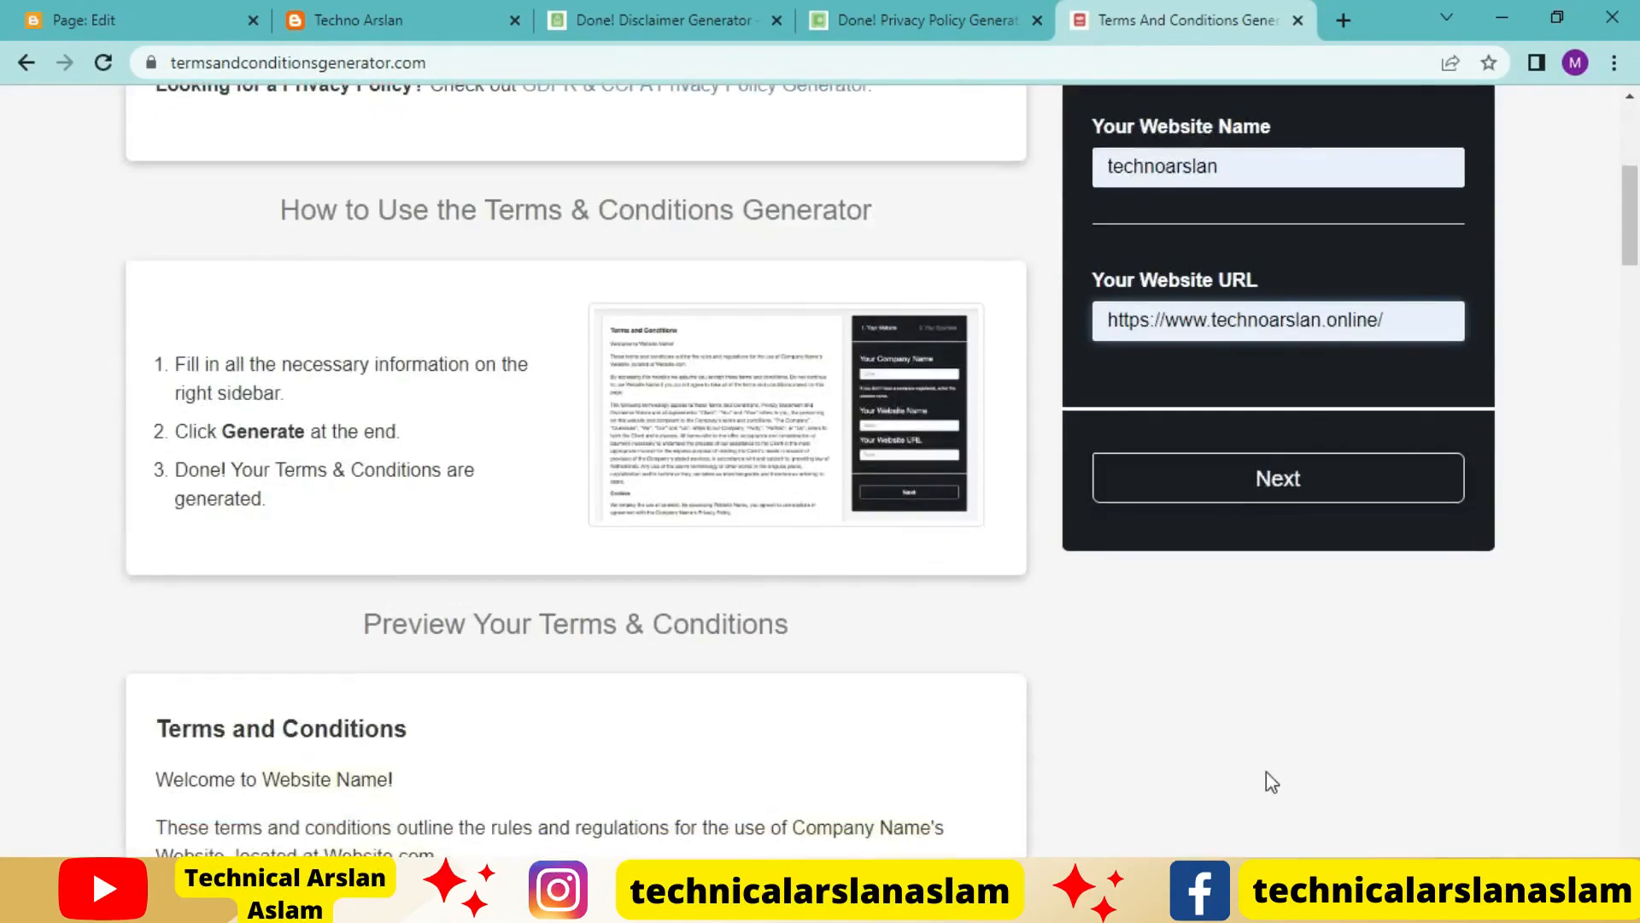
left_click(1267, 478)
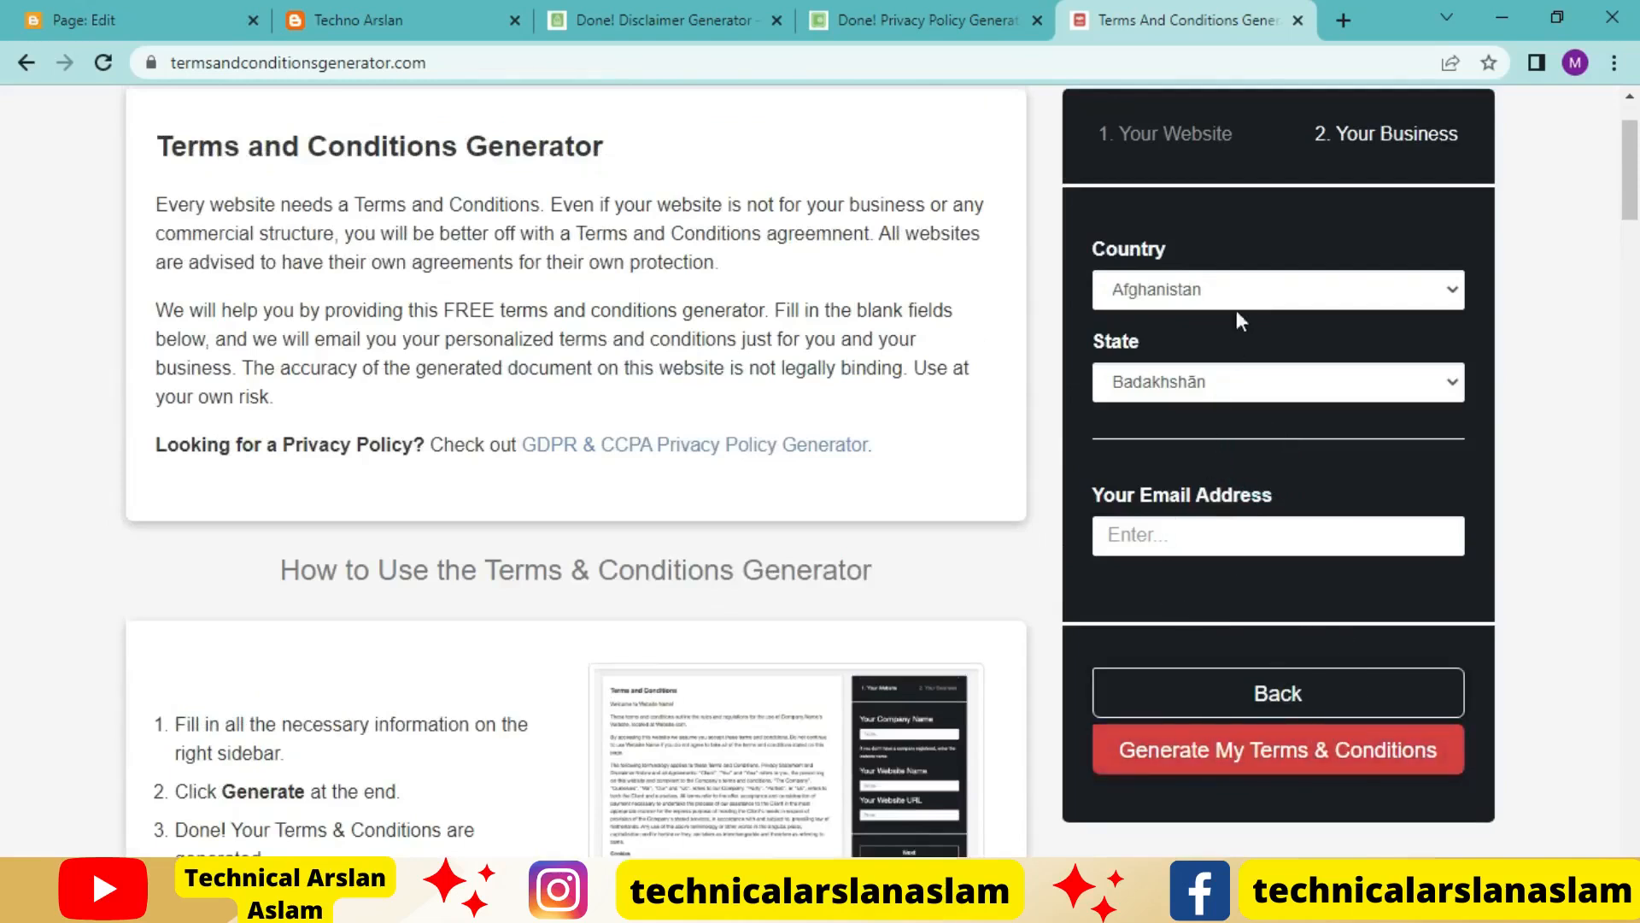
Set the country to Pakistan and the state to Punjab, fill in the contact email address, and generate the terms and conditions
left_click(1241, 288)
key("p")
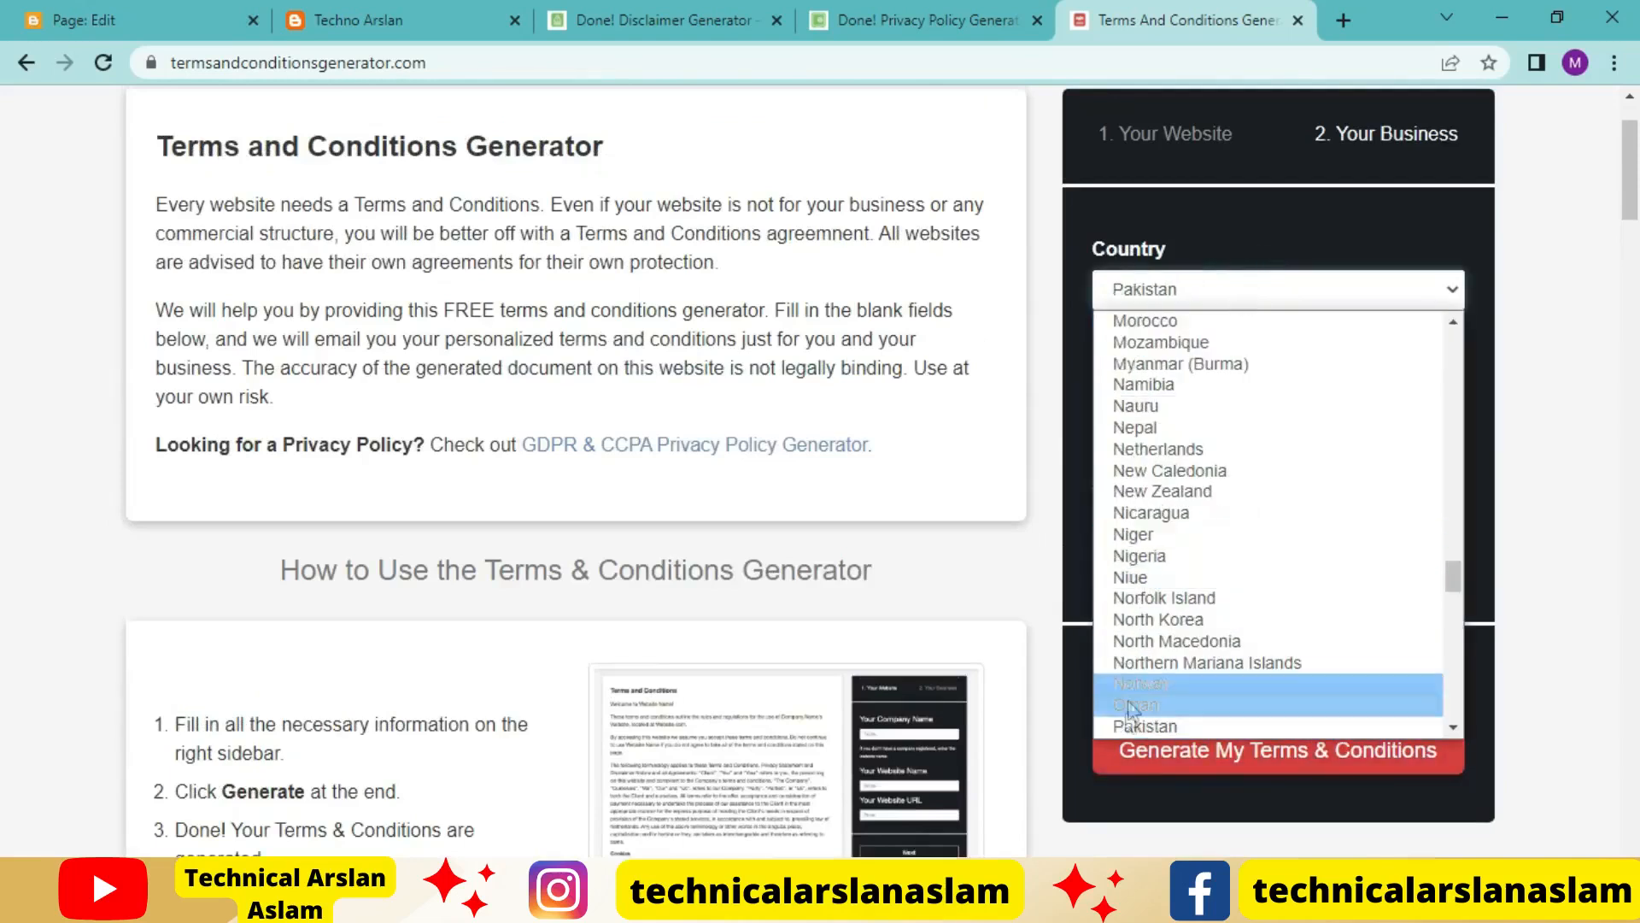
left_click(1132, 722)
left_click(1228, 378)
left_click(1212, 465)
left_click(1230, 536)
left_click(1254, 594)
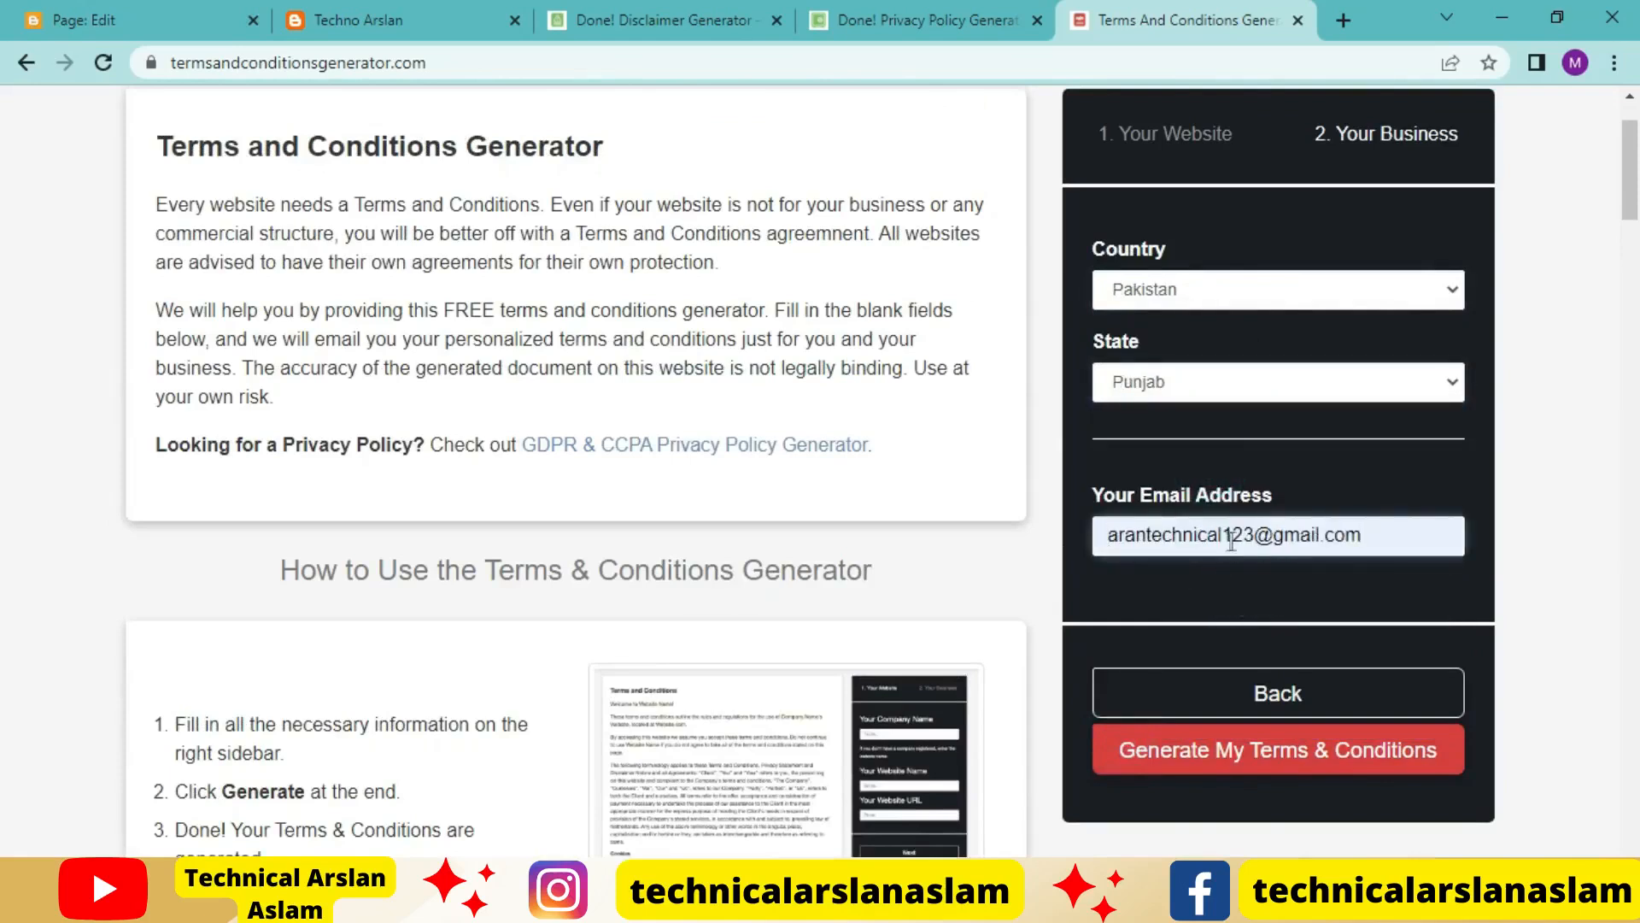
left_click(1300, 769)
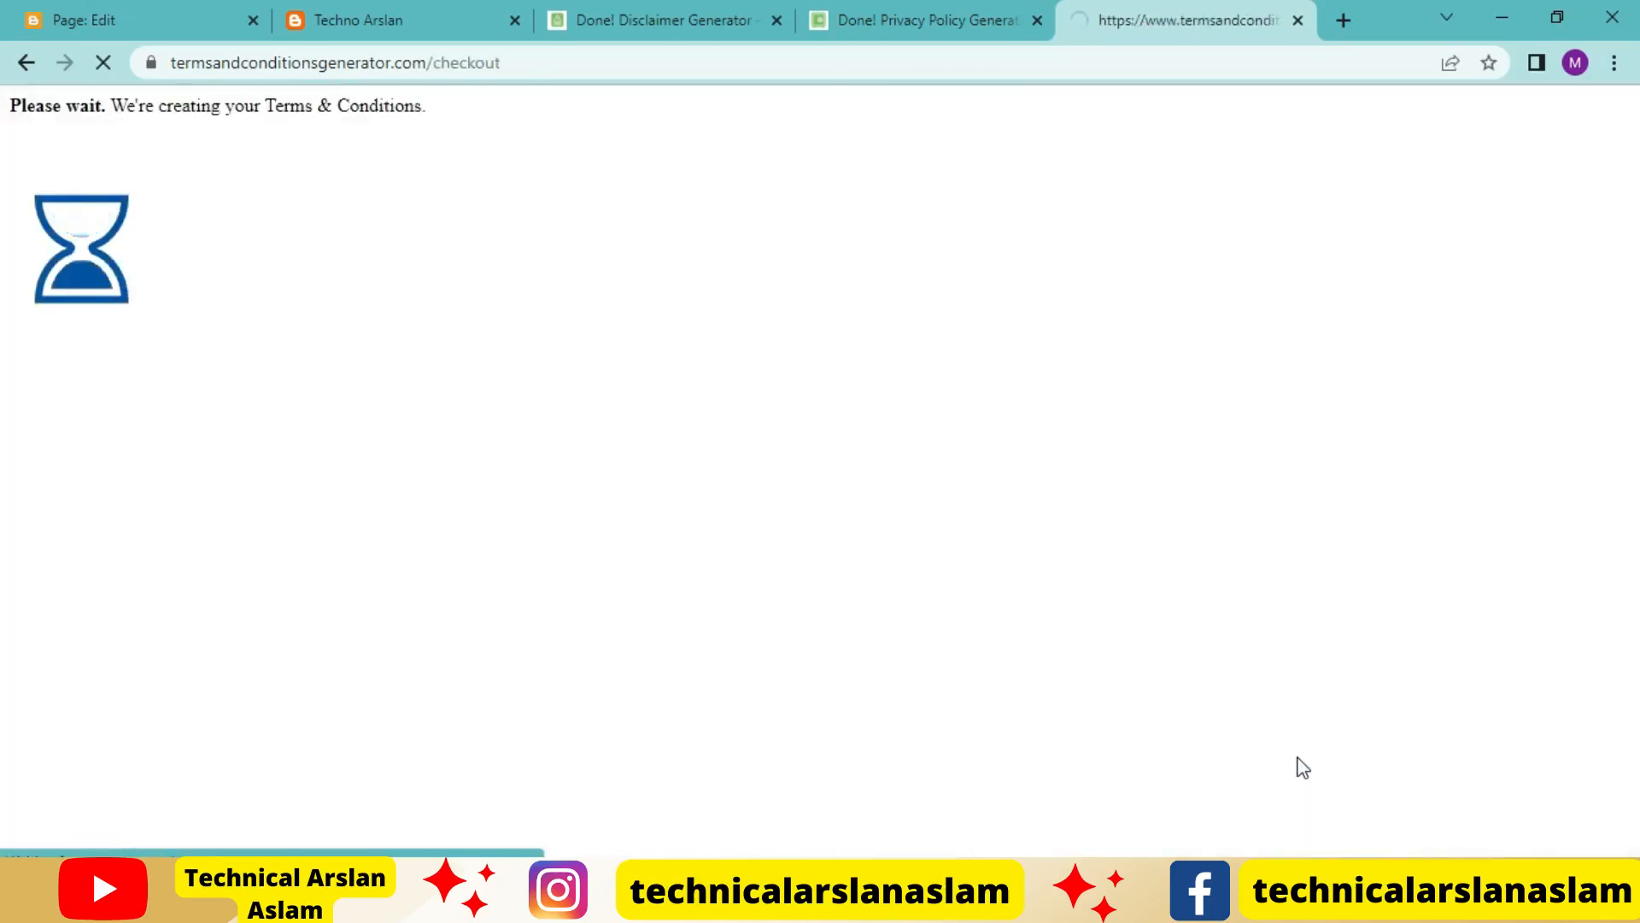
Copy the generated terms and conditions HTML text to the clipboard
scroll(1015, 750, "down", 3)
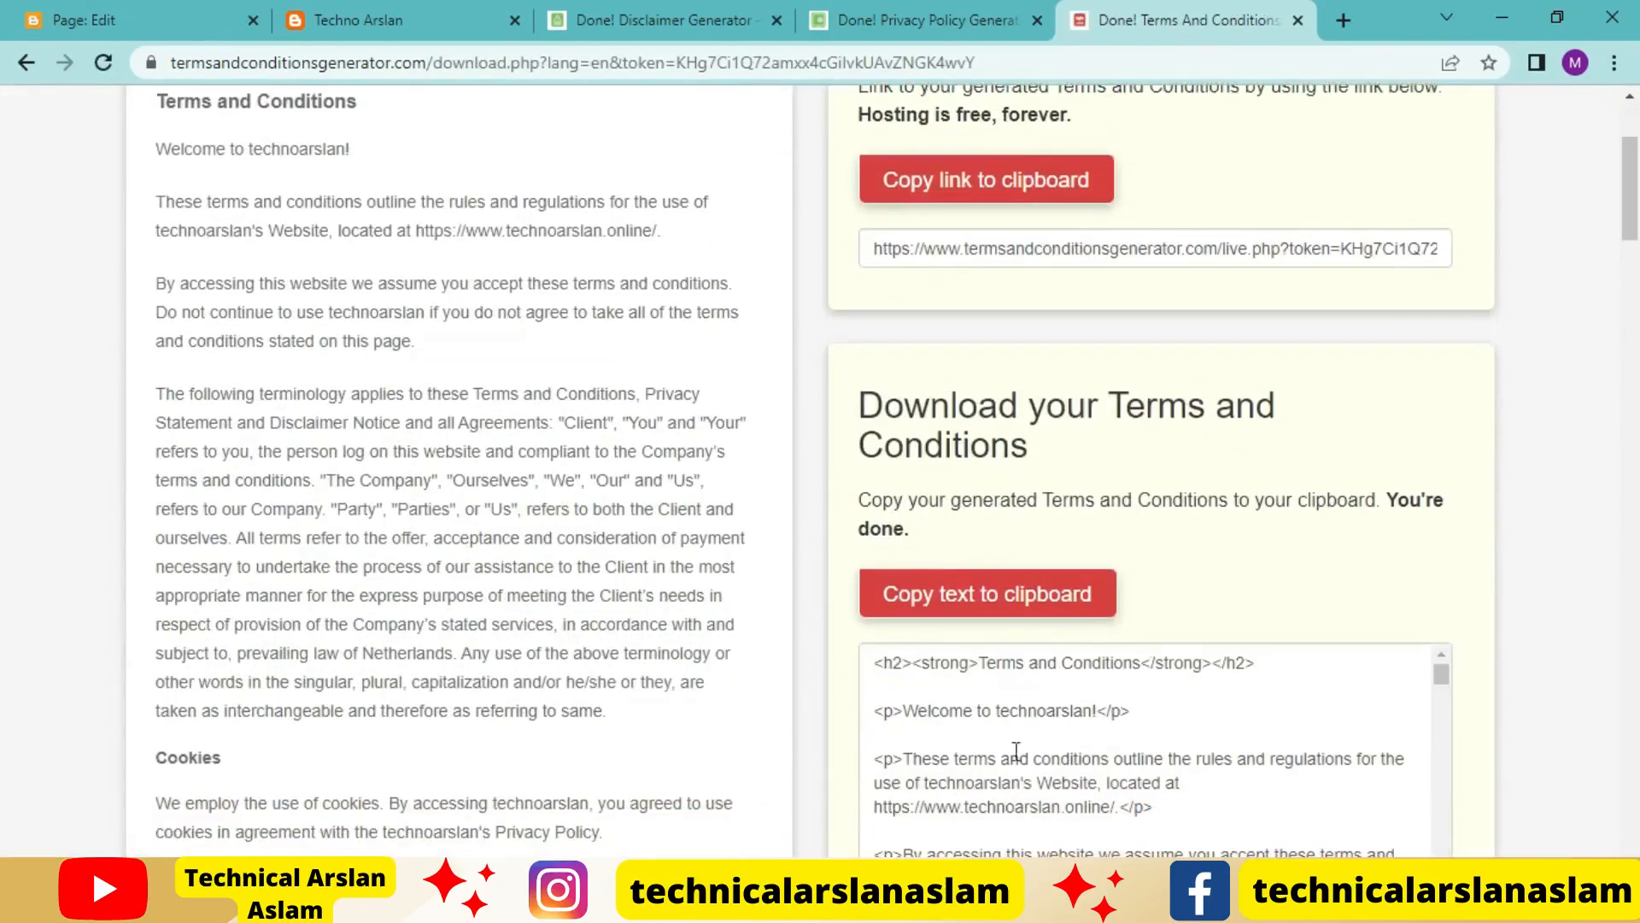
scroll(963, 662, "down", 2)
left_click(1014, 598)
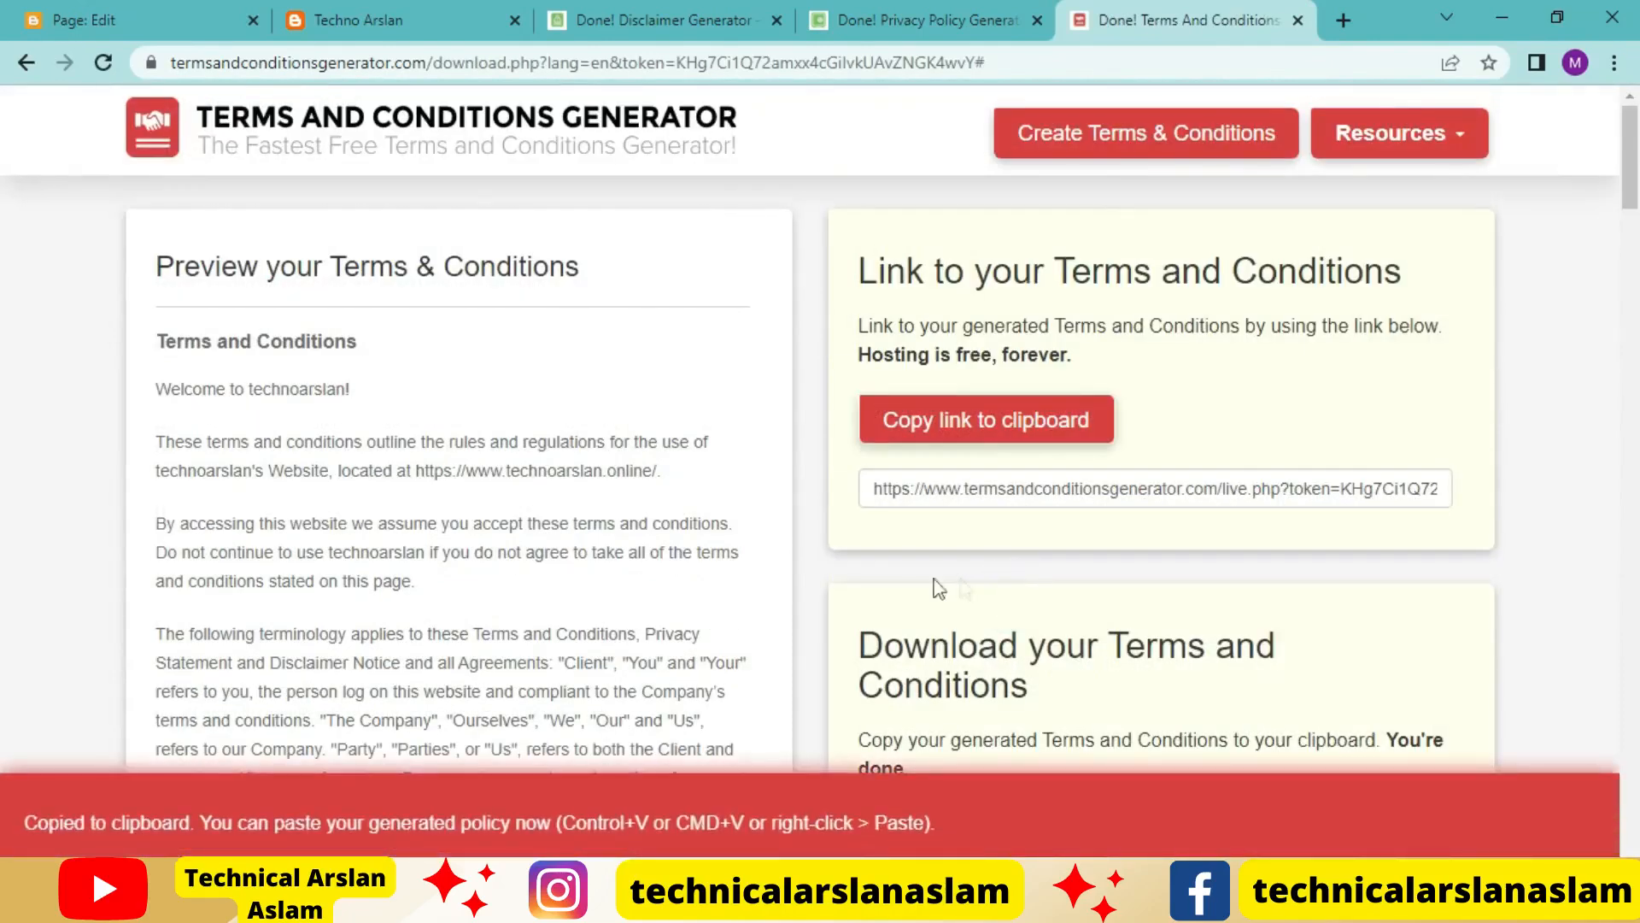
Switch the new Blogger page to HTML view and replace its placeholder code with the copied terms and conditions HTML
left_click(85, 19)
left_click(35, 283)
left_click(67, 239)
left_click(267, 366)
key("ctrl+a")
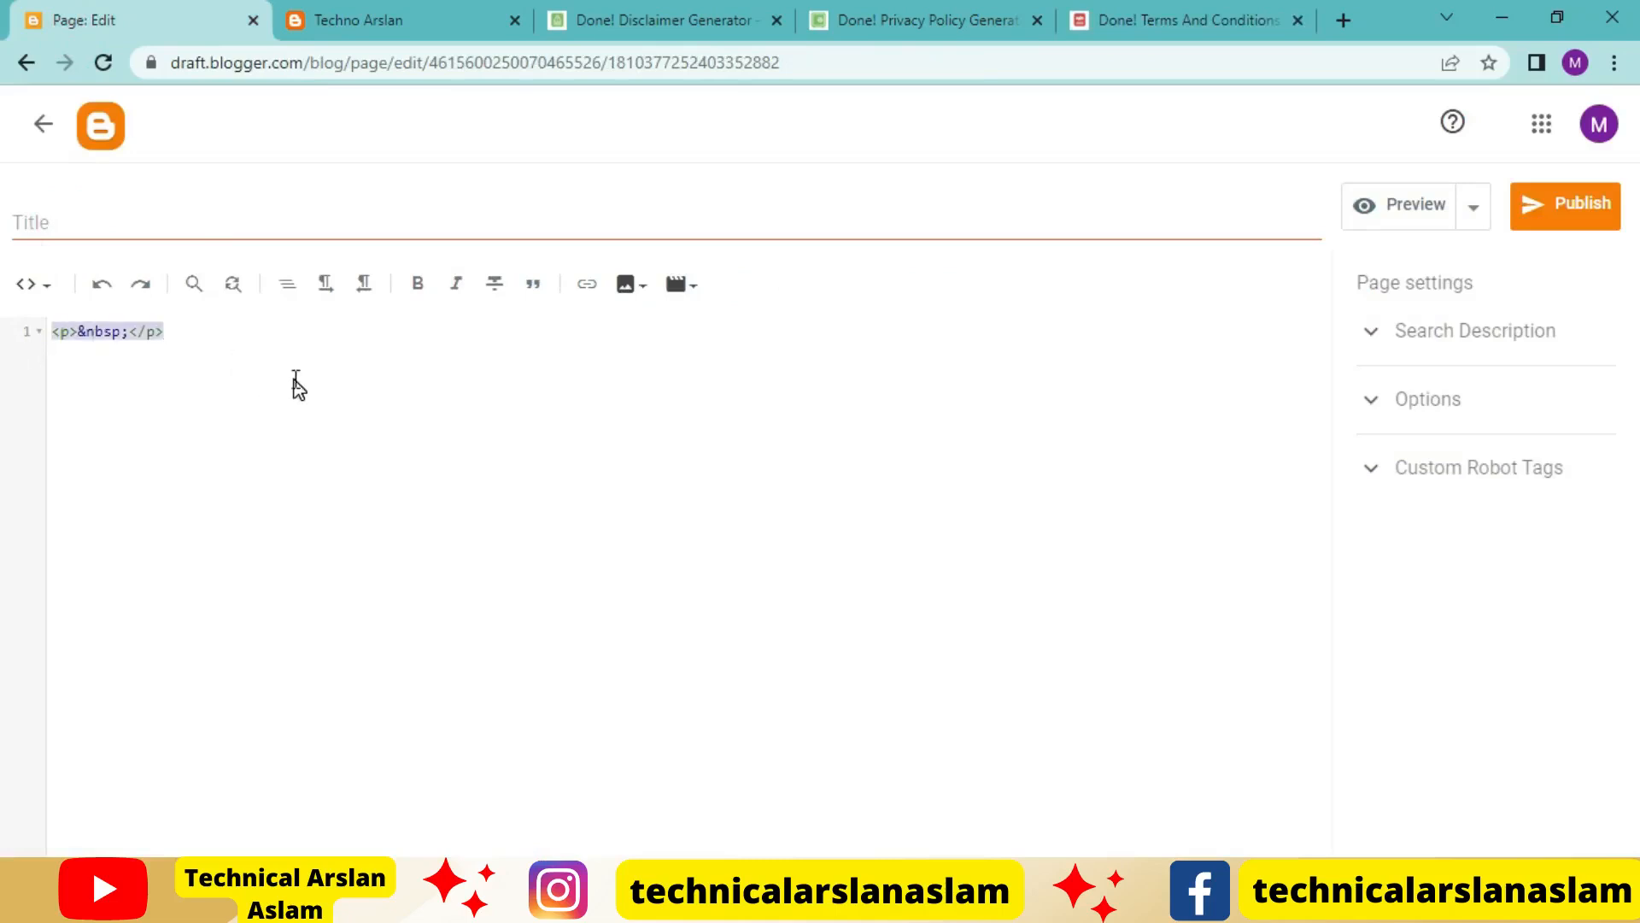
key("ctrl+v")
Return the page to compose view and copy its heading "Terms and Conditions" into the page title
left_click(34, 288)
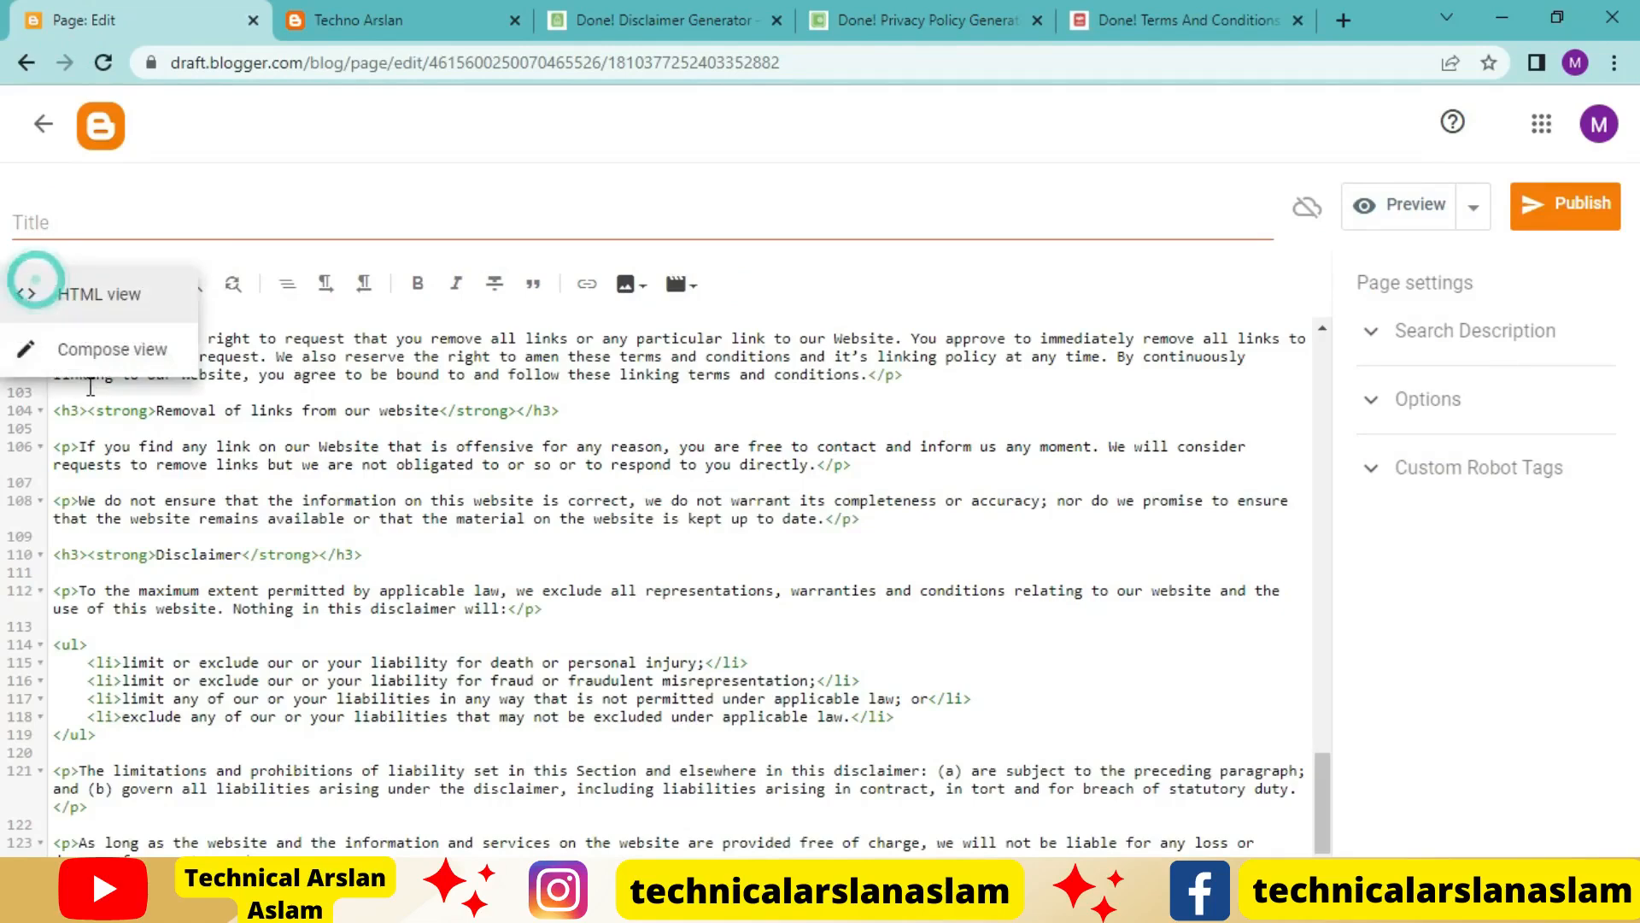
left_click(107, 349)
left_click_drag(550, 391, 229, 366)
key("ctrl+c")
left_click(319, 220)
key("ctrl+v")
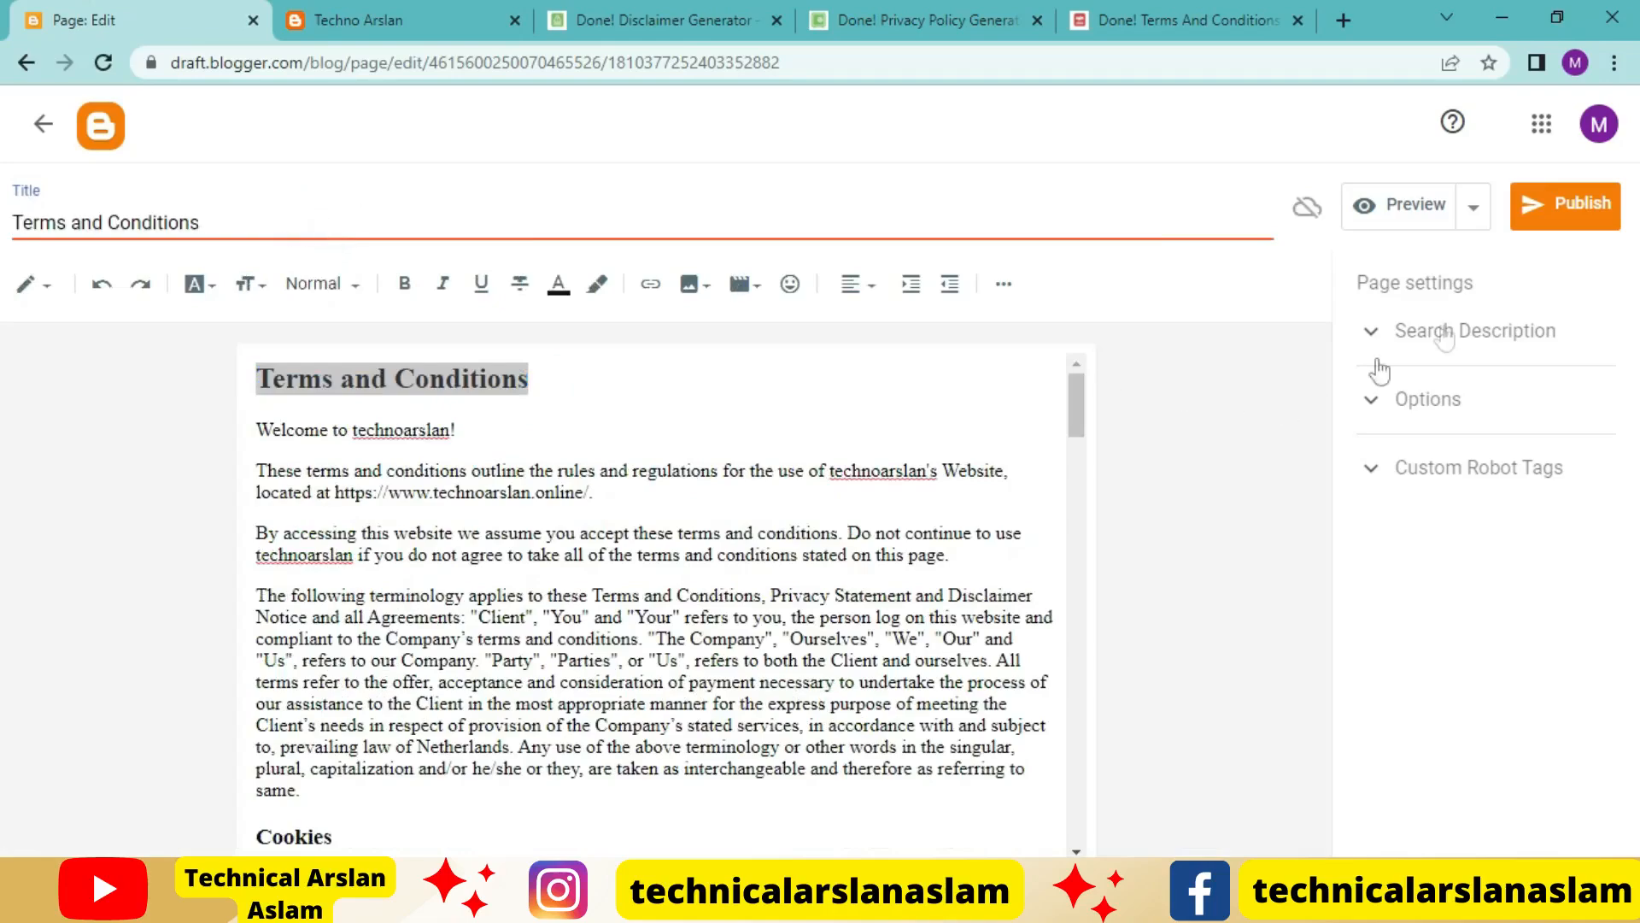
Delete the paragraph about the agreement's start date that credits the Free Terms and Conditions Generator
scroll(750, 736, "down", 4)
scroll(750, 736, "down", 5)
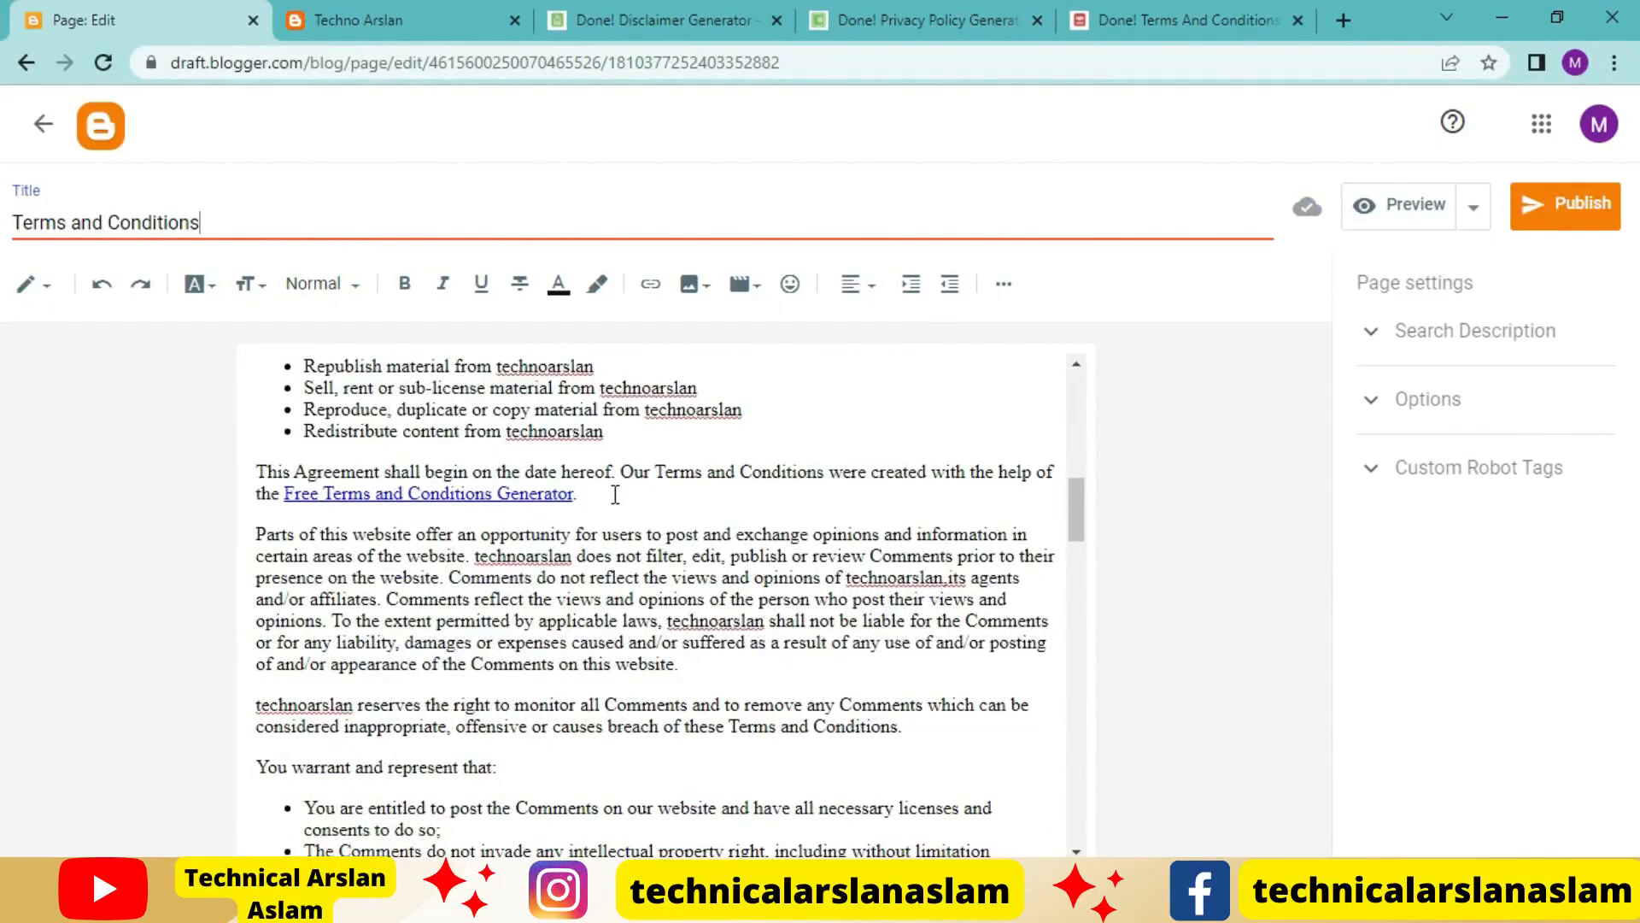
left_click_drag(616, 493, 207, 451)
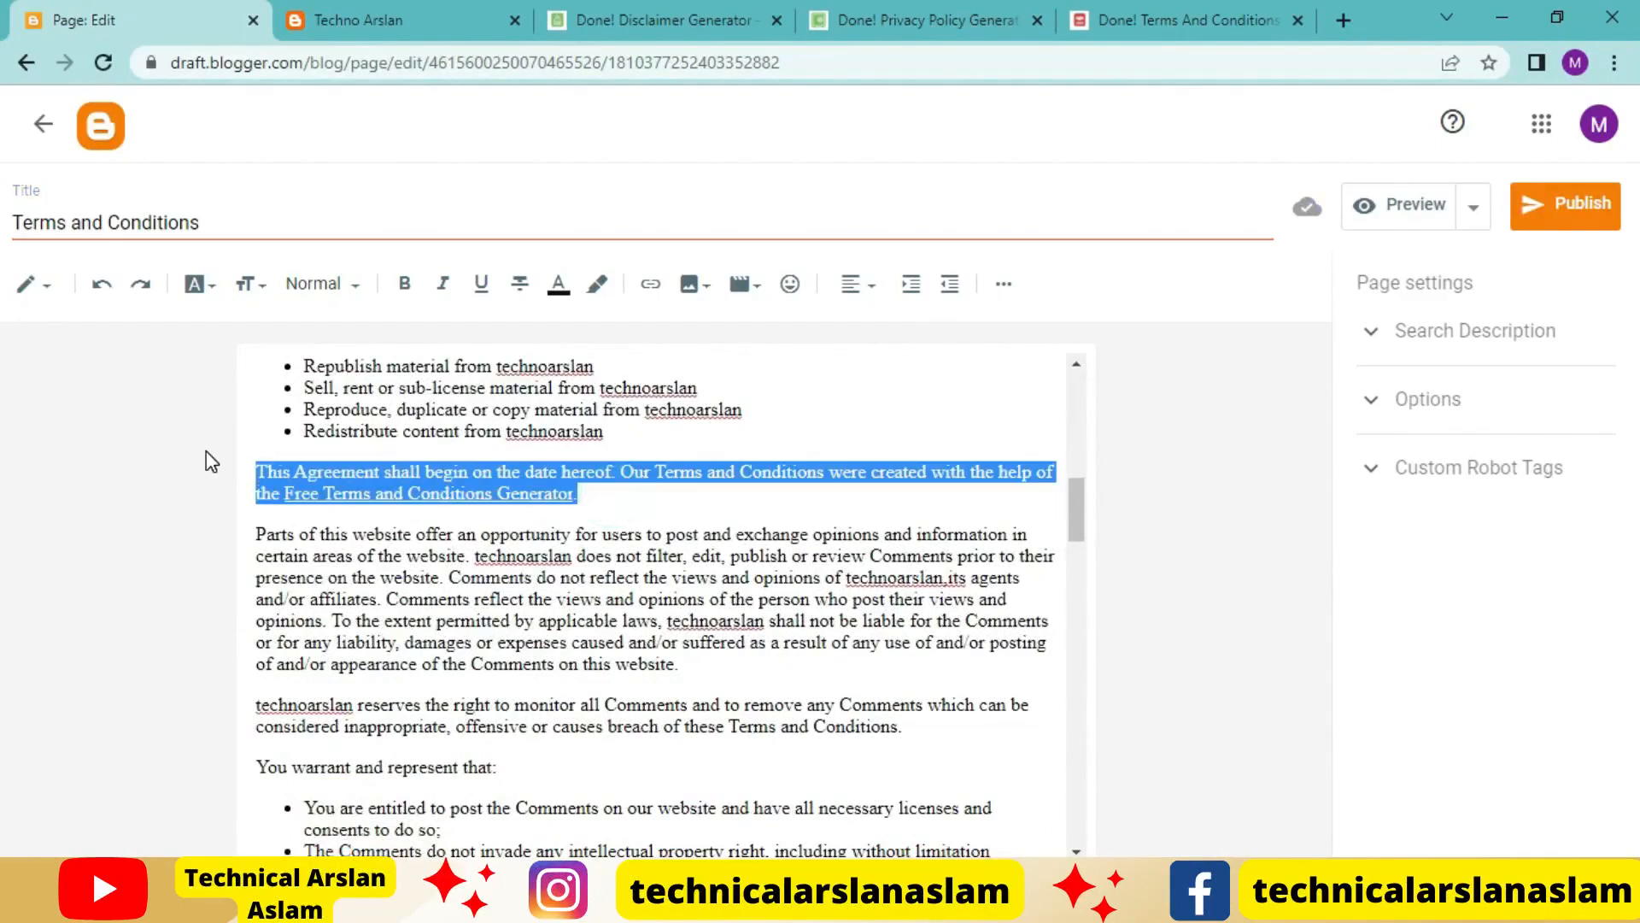
key("BackSpace")
key("BackSpace")
Check the remaining terms text and publish the Terms and Conditions page to the blog
scroll(783, 744, "down", 5)
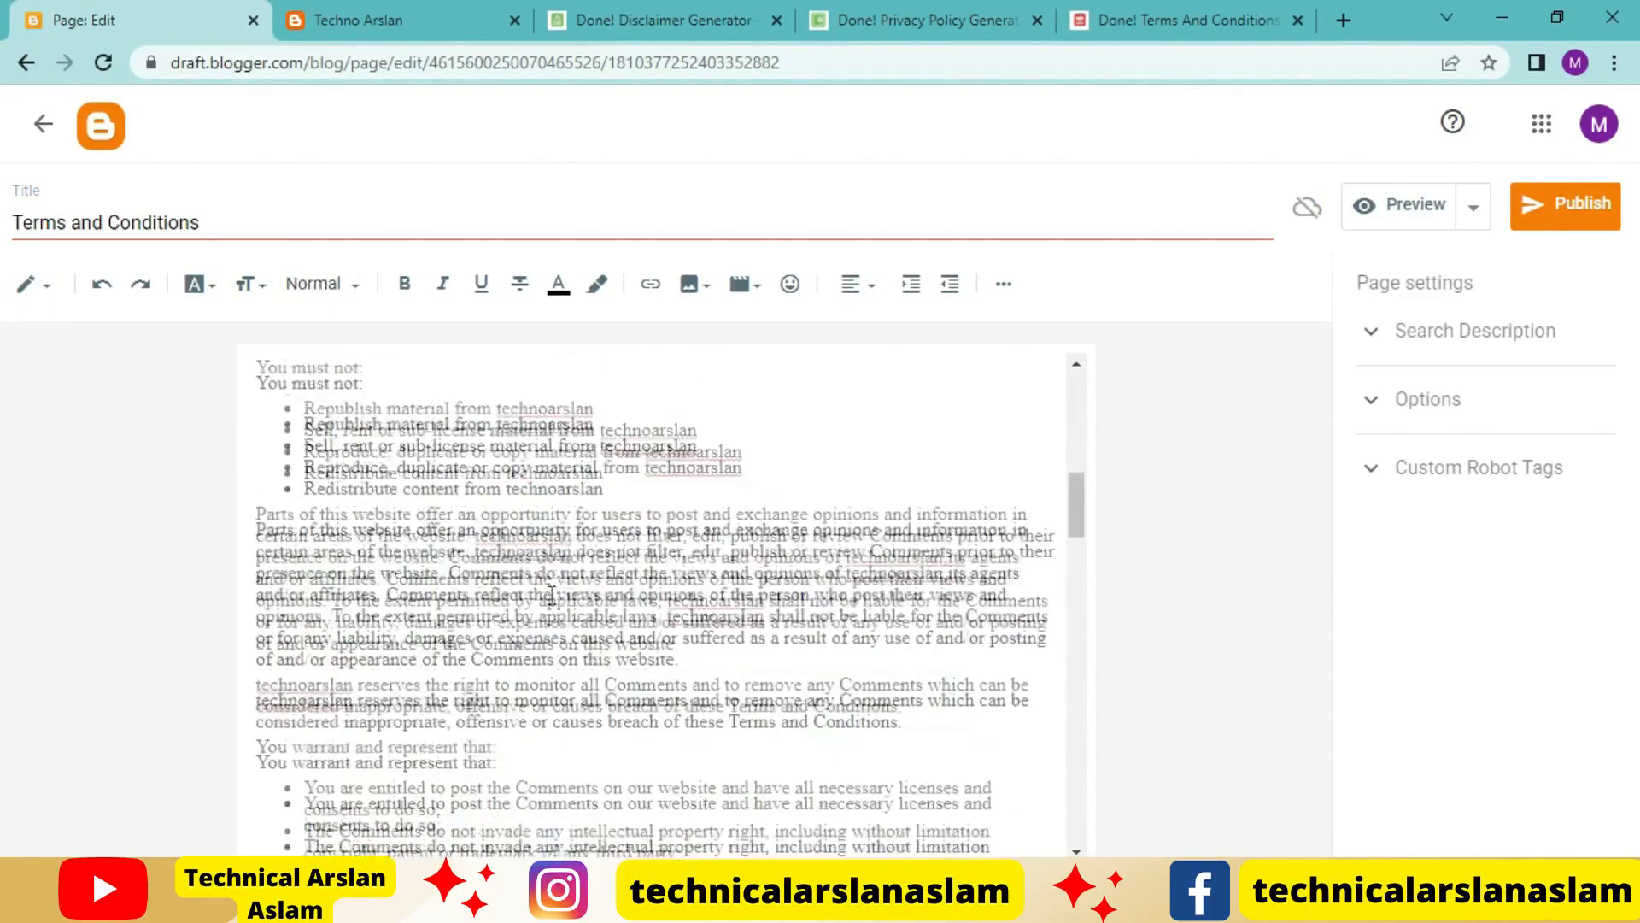
scroll(782, 744, "down", 10)
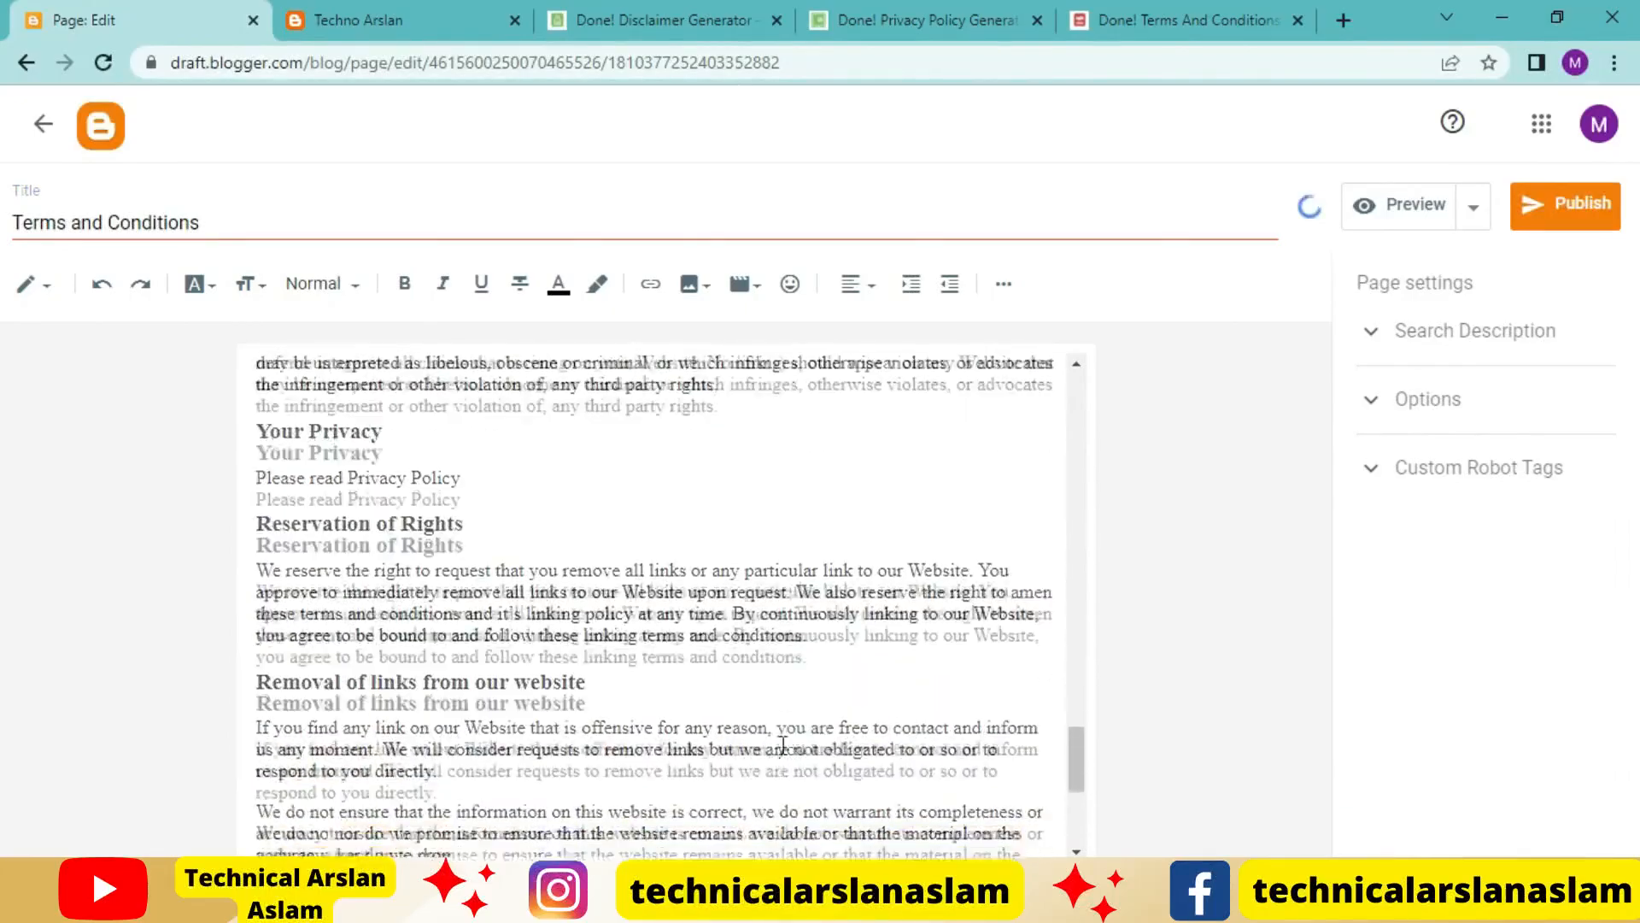
scroll(783, 744, "down", 2)
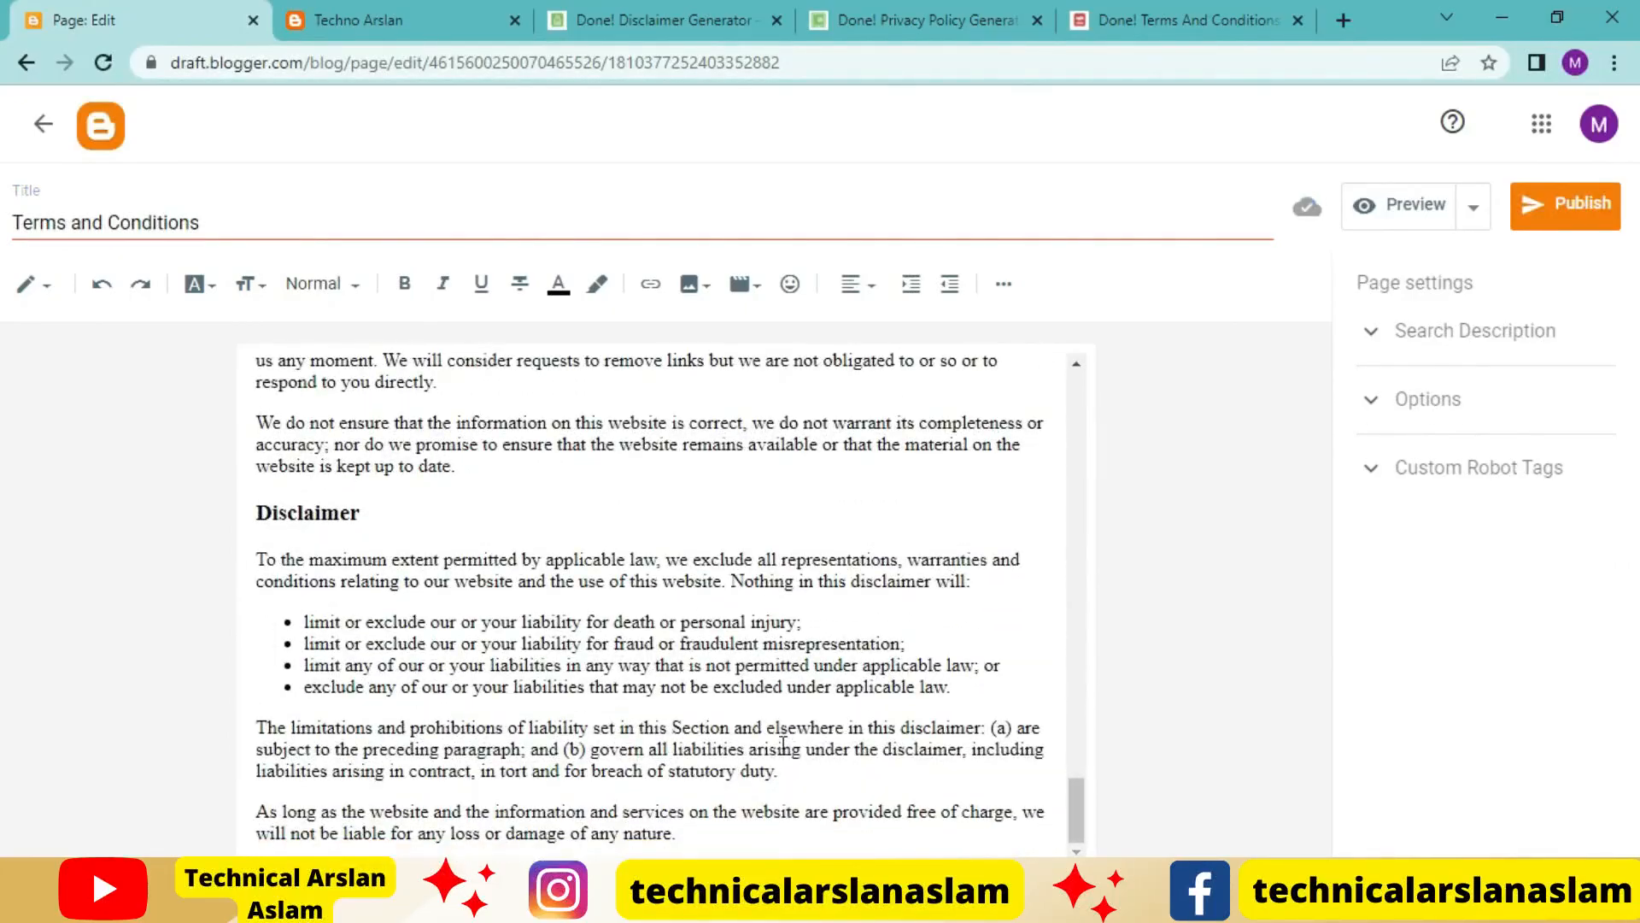
scroll(971, 593, "up", 10)
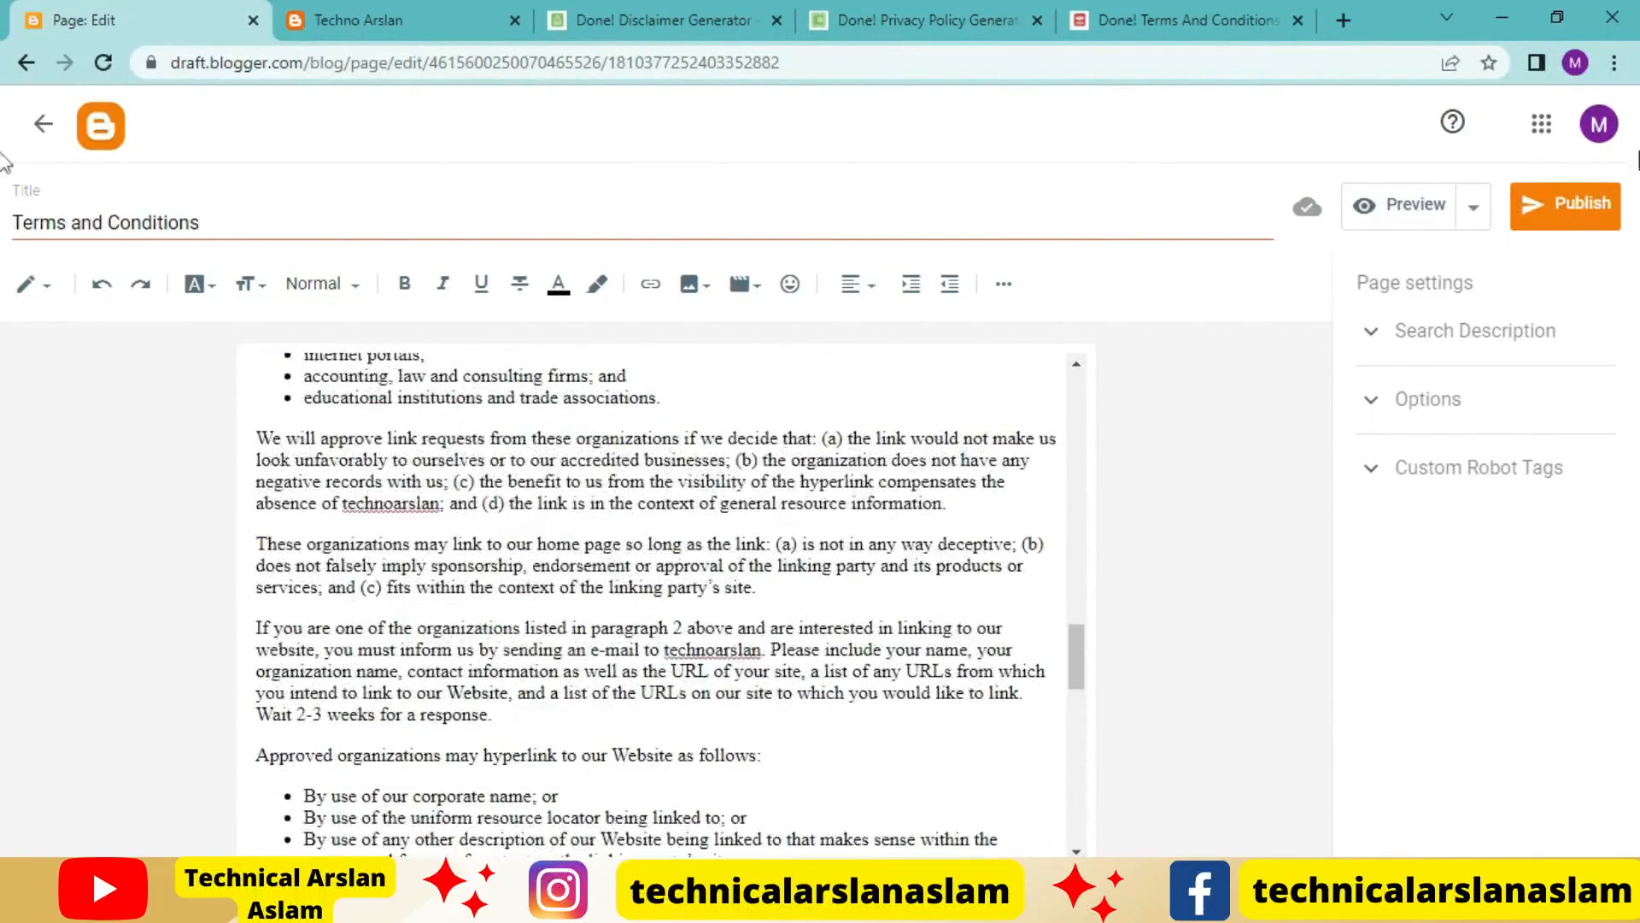
left_click(1561, 207)
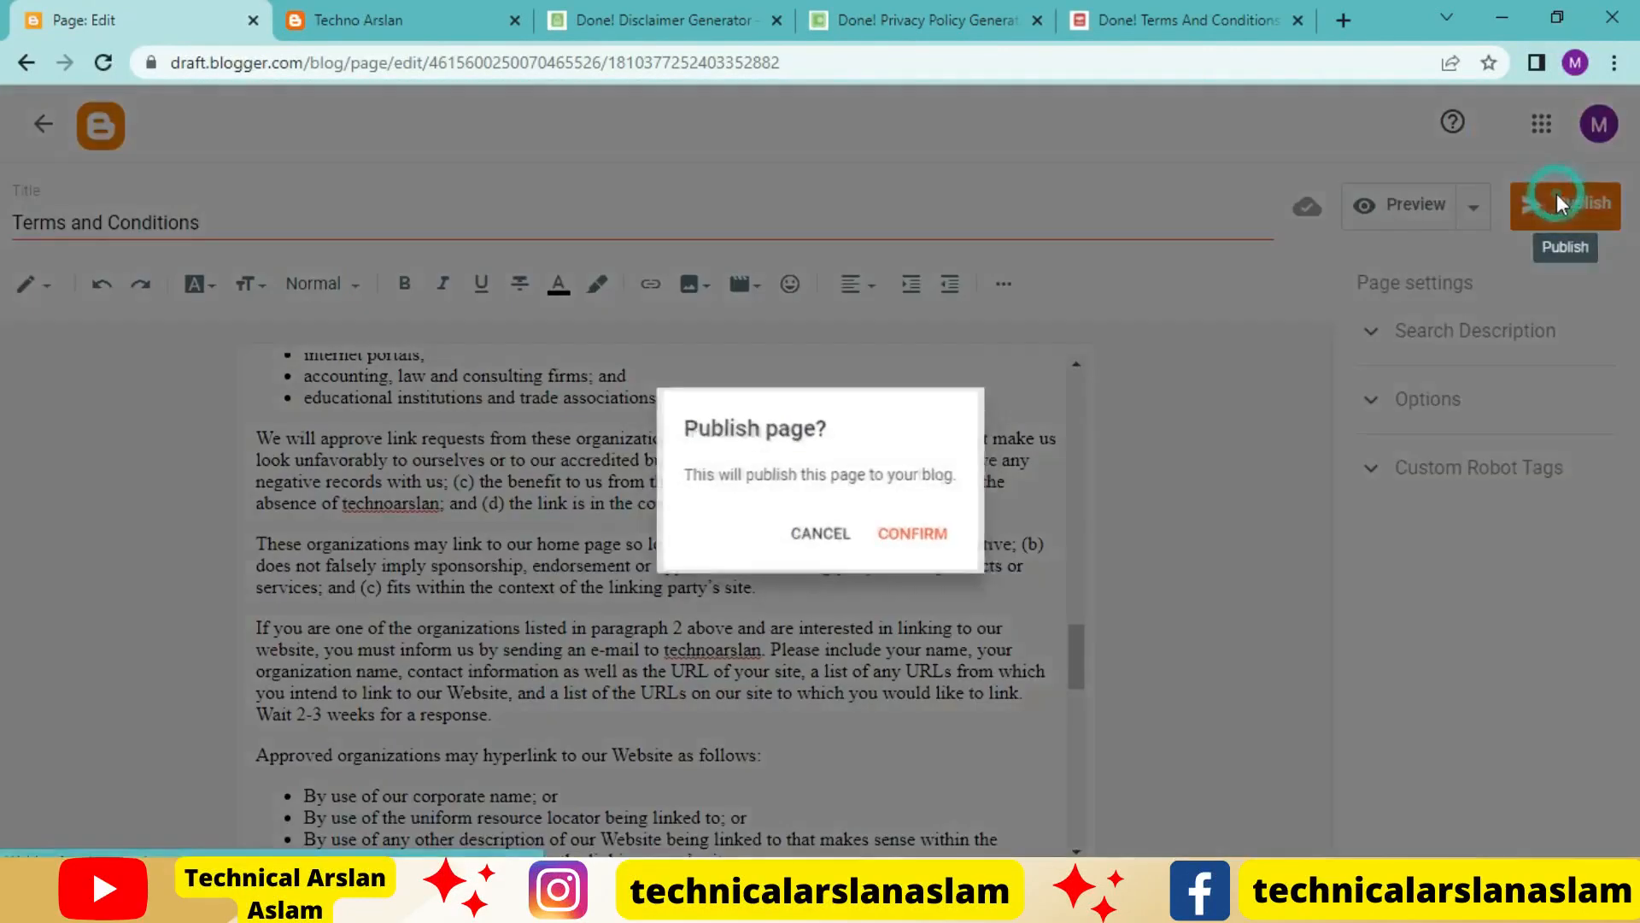
left_click(920, 540)
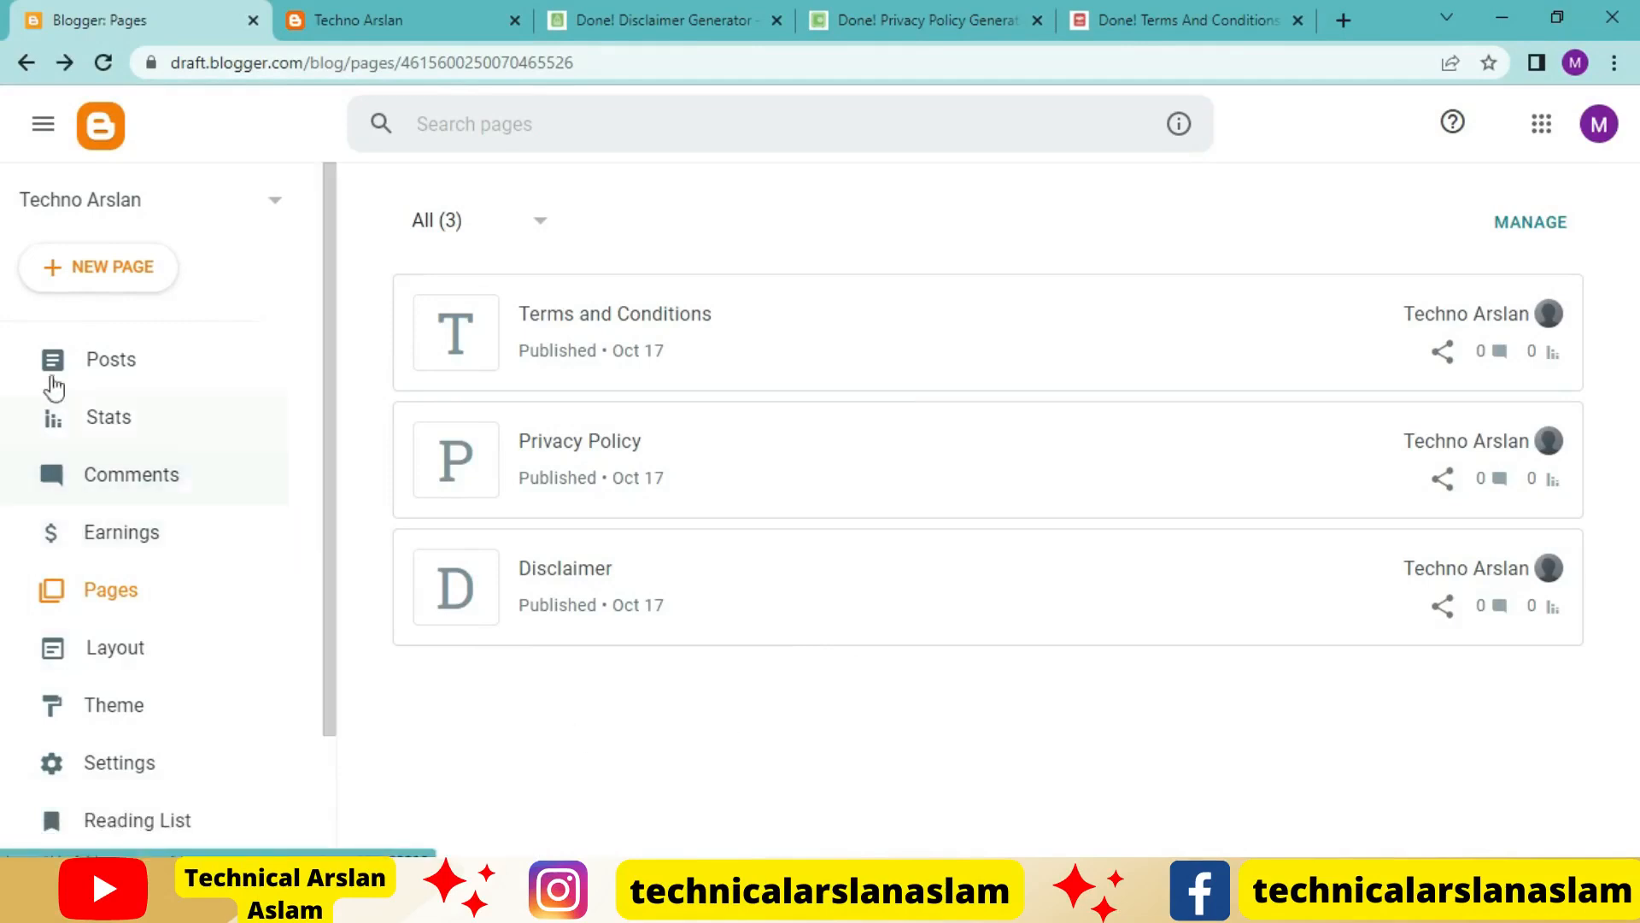
Create a new Blogger page titled "About Us" and paste the copied About Us text into its body
left_click(90, 252)
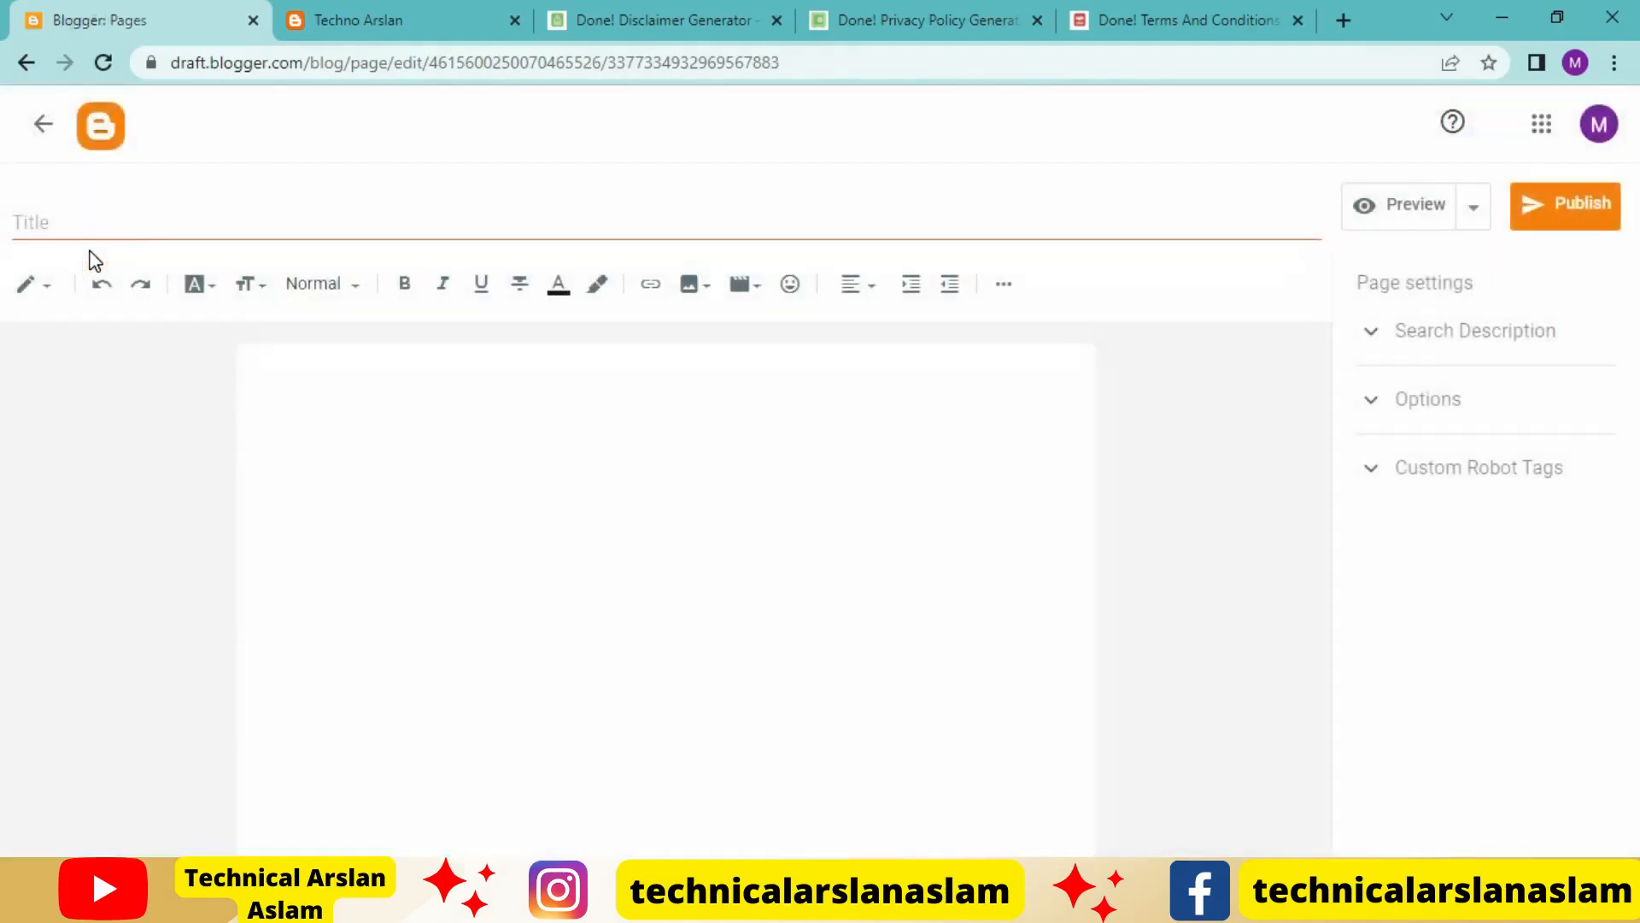
left_click(127, 229)
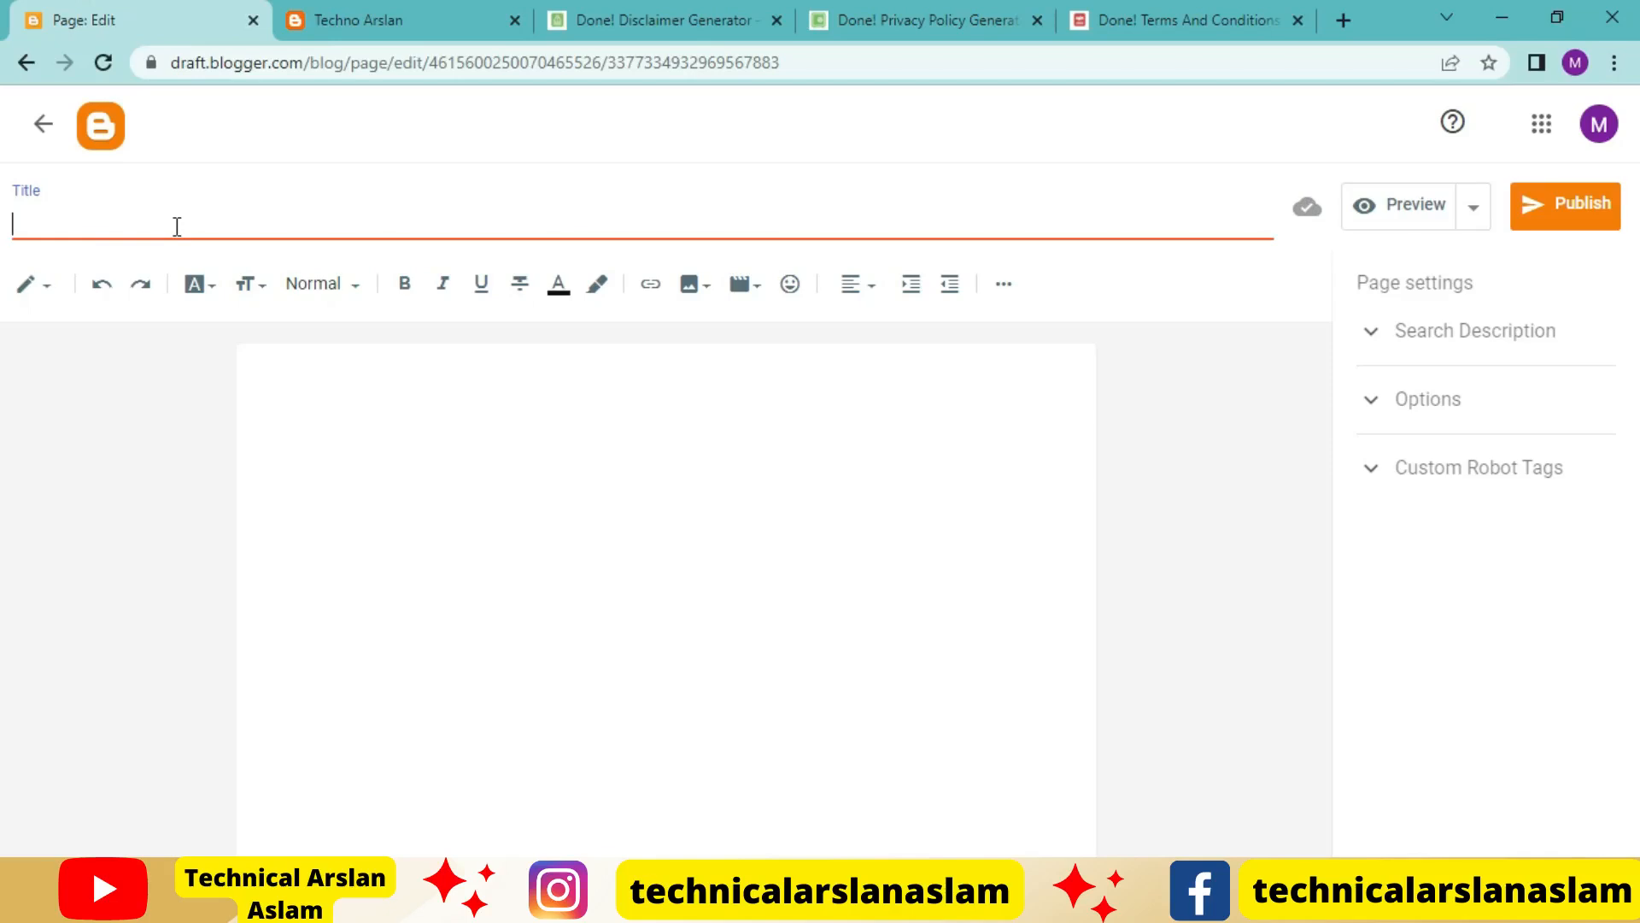
type("About Us")
left_click(283, 362)
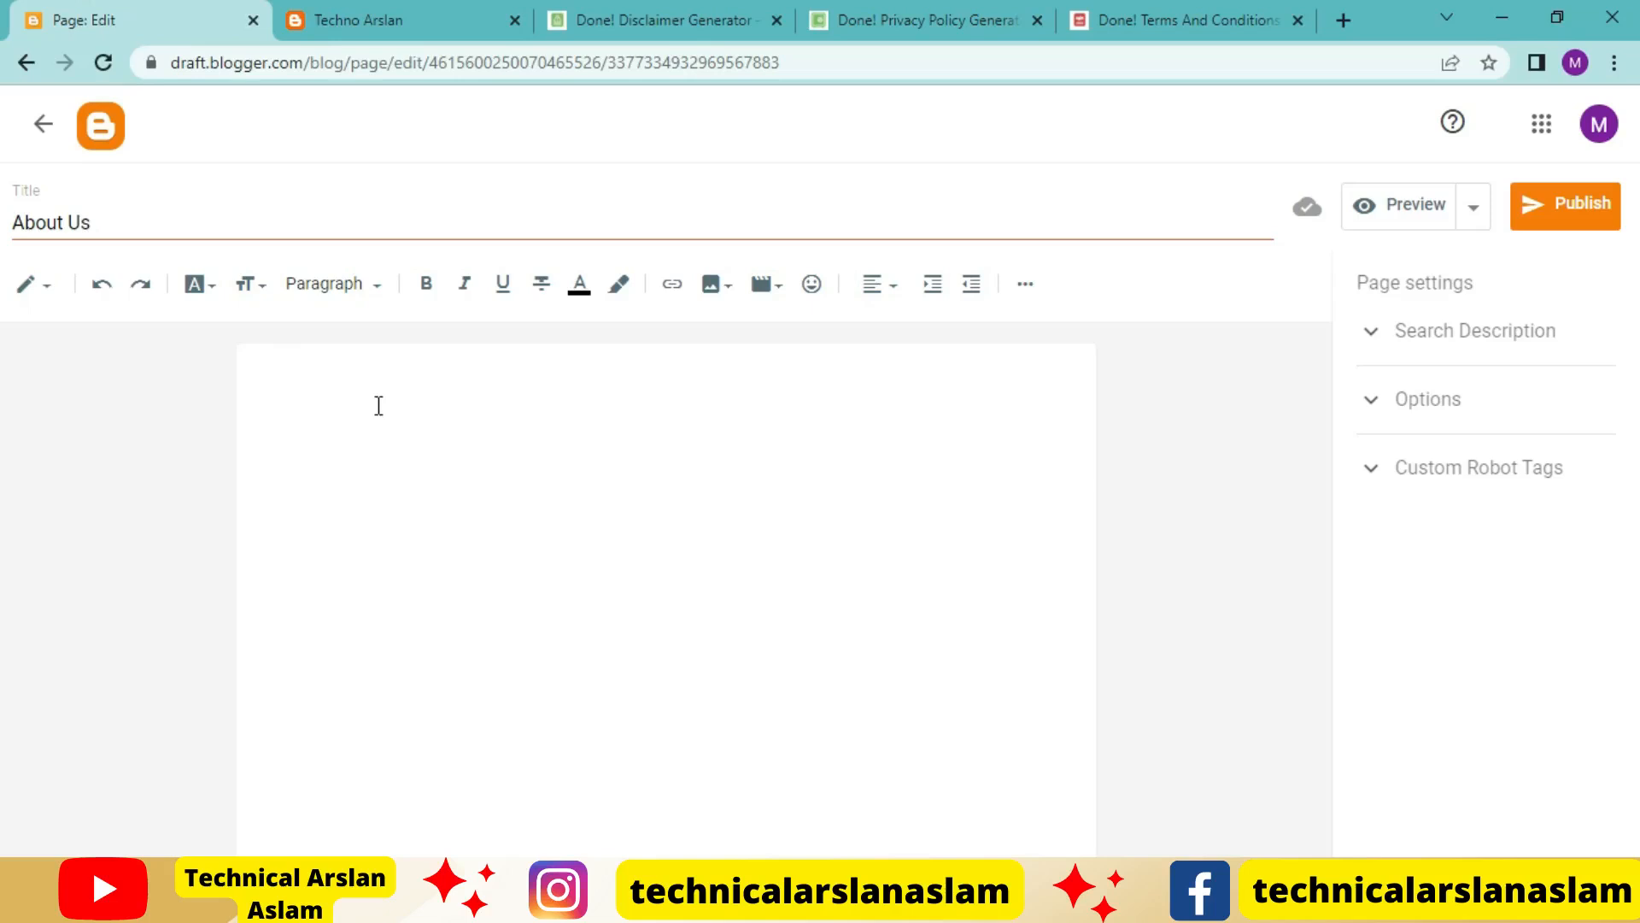
type("About Us Welcome To Techno Arslan Techno Arslan is a Professional tech Platform. Here we will provide you only interesting content, which you will like very much. We're dedicated to providing you the best of tech, with a focus on dependability and tech tips. We're working to turn our passion for tech into a booming online website. We hope you enjoy our tech as much as we enjoy offering them to you. I will keep posting more important posts on my Website for all of you. Please give your support and love. Thanks For Visiting Our Site Have a nice day!")
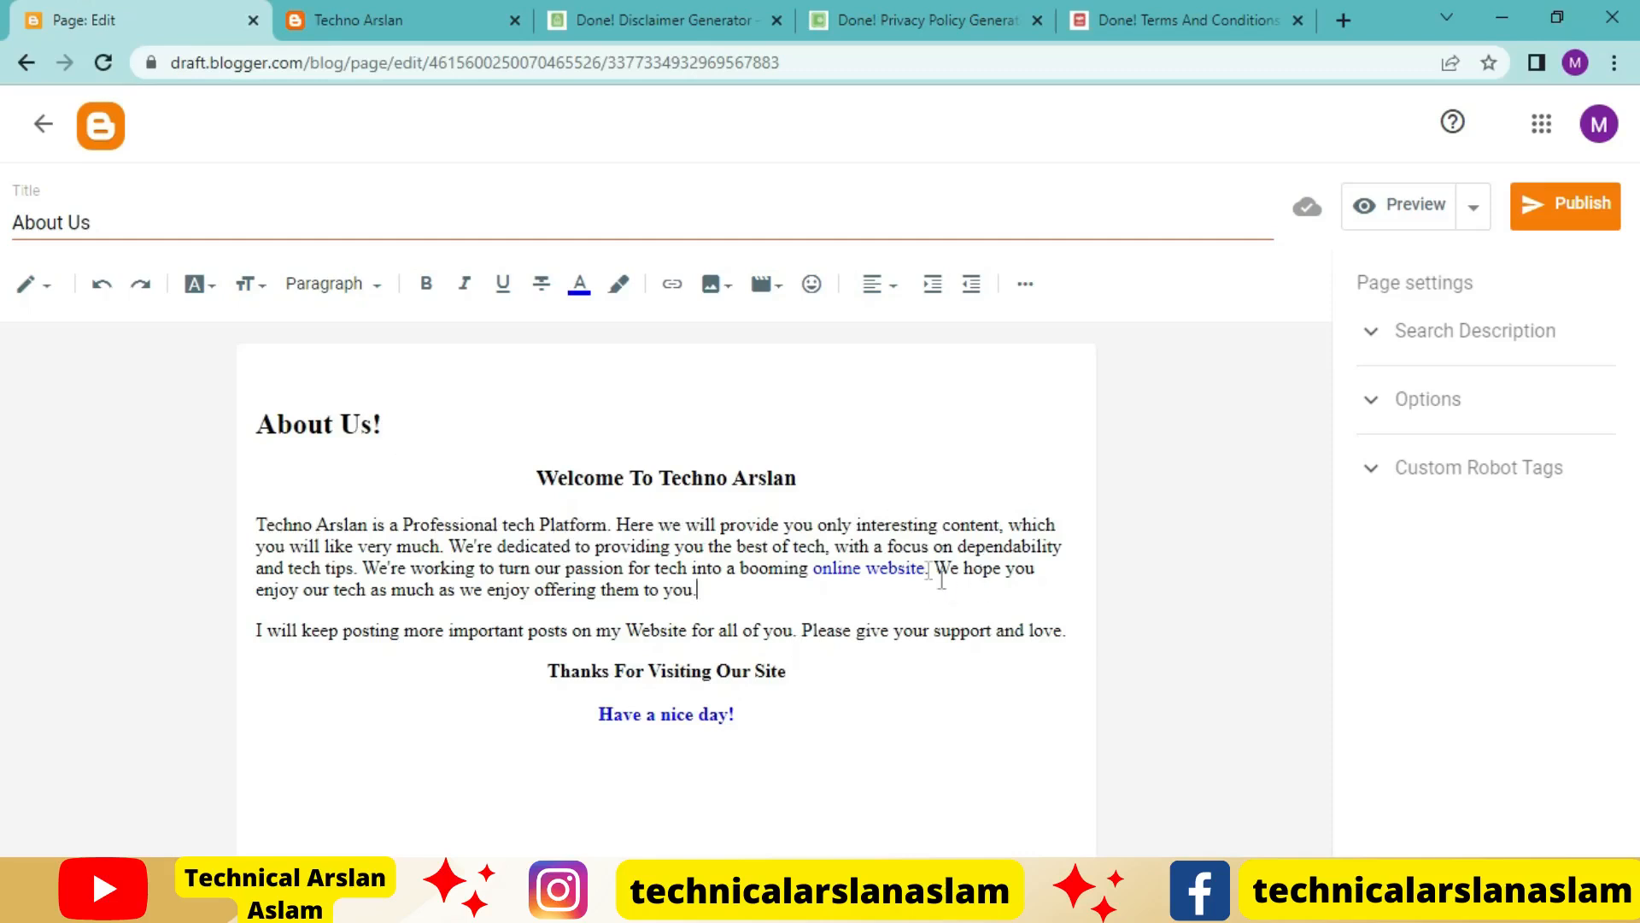
left_click_drag(814, 571, 904, 573)
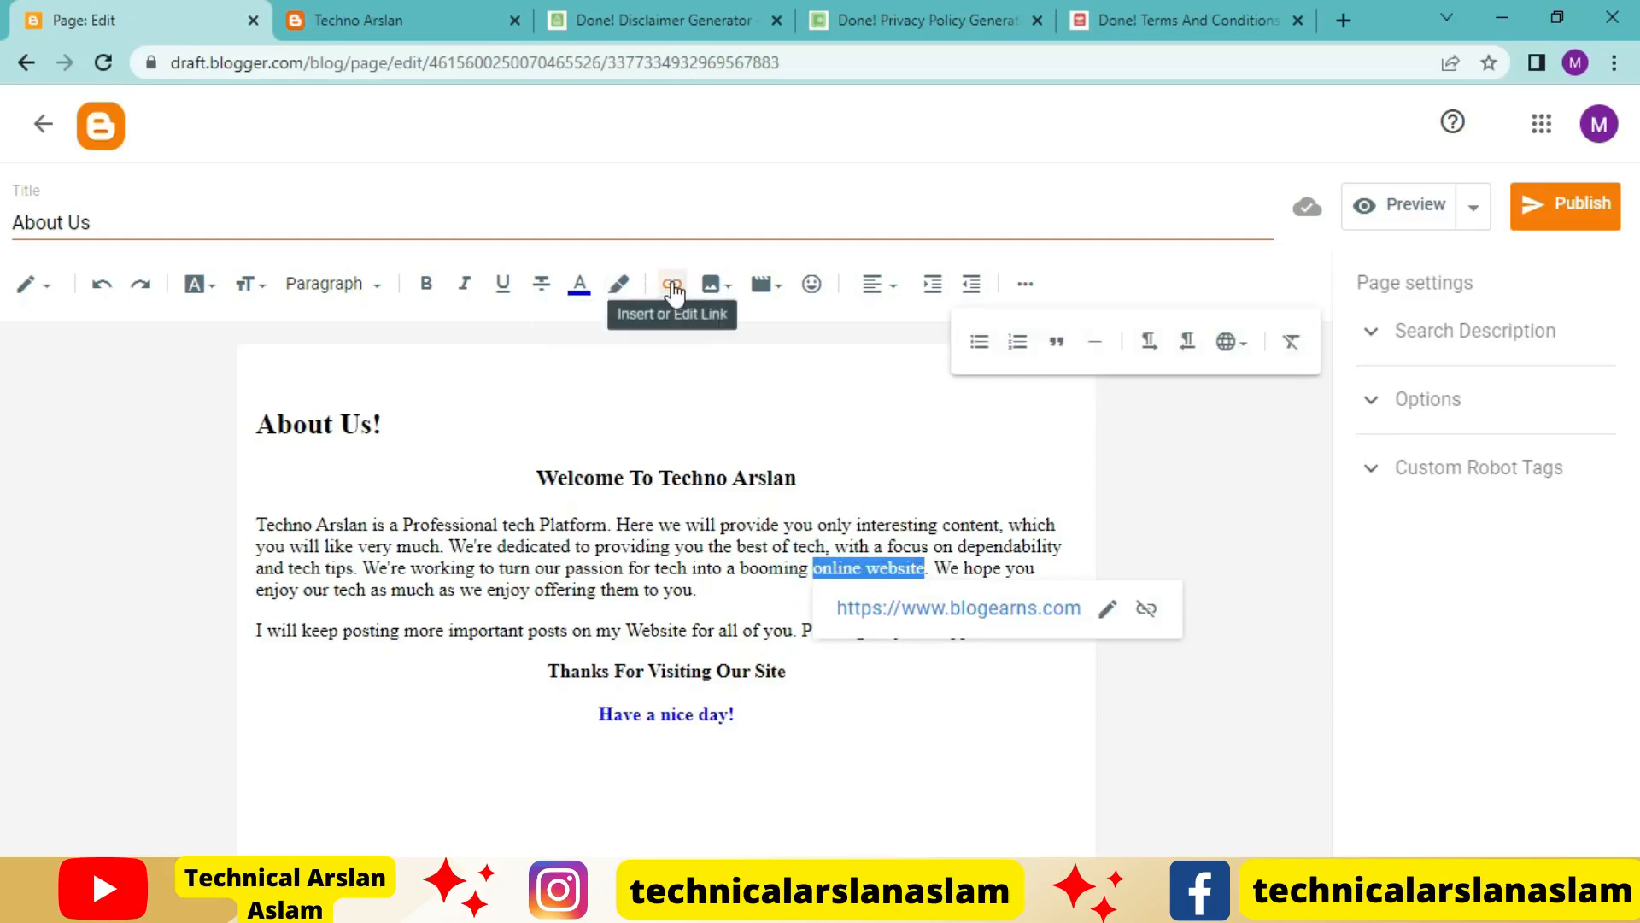
left_click(673, 287)
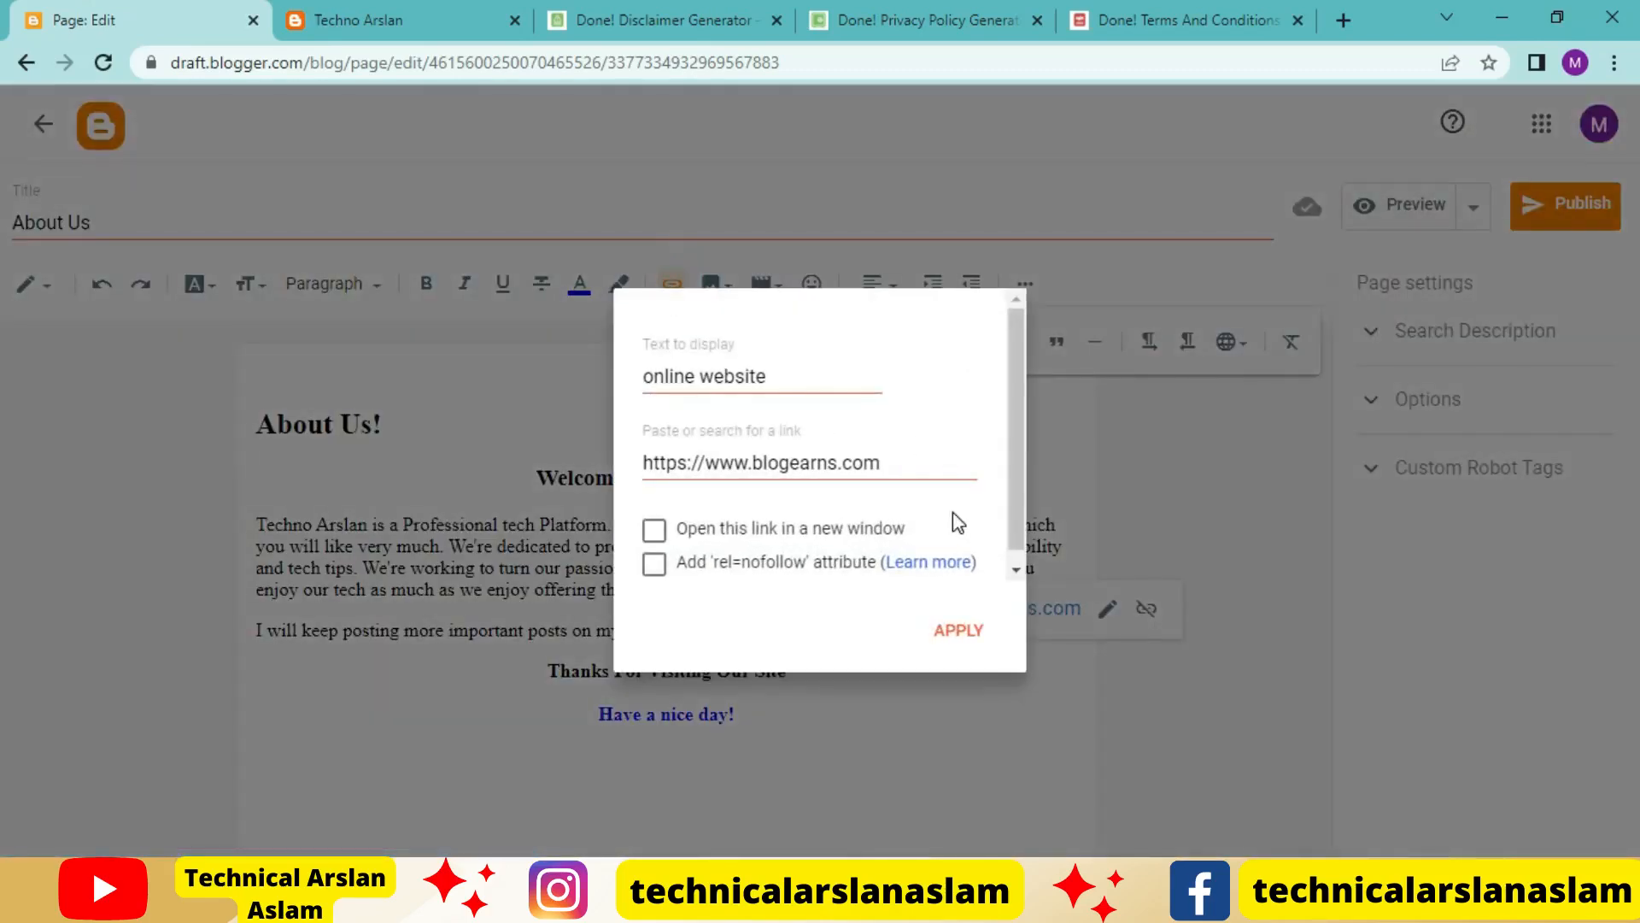
left_click_drag(929, 467, 615, 465)
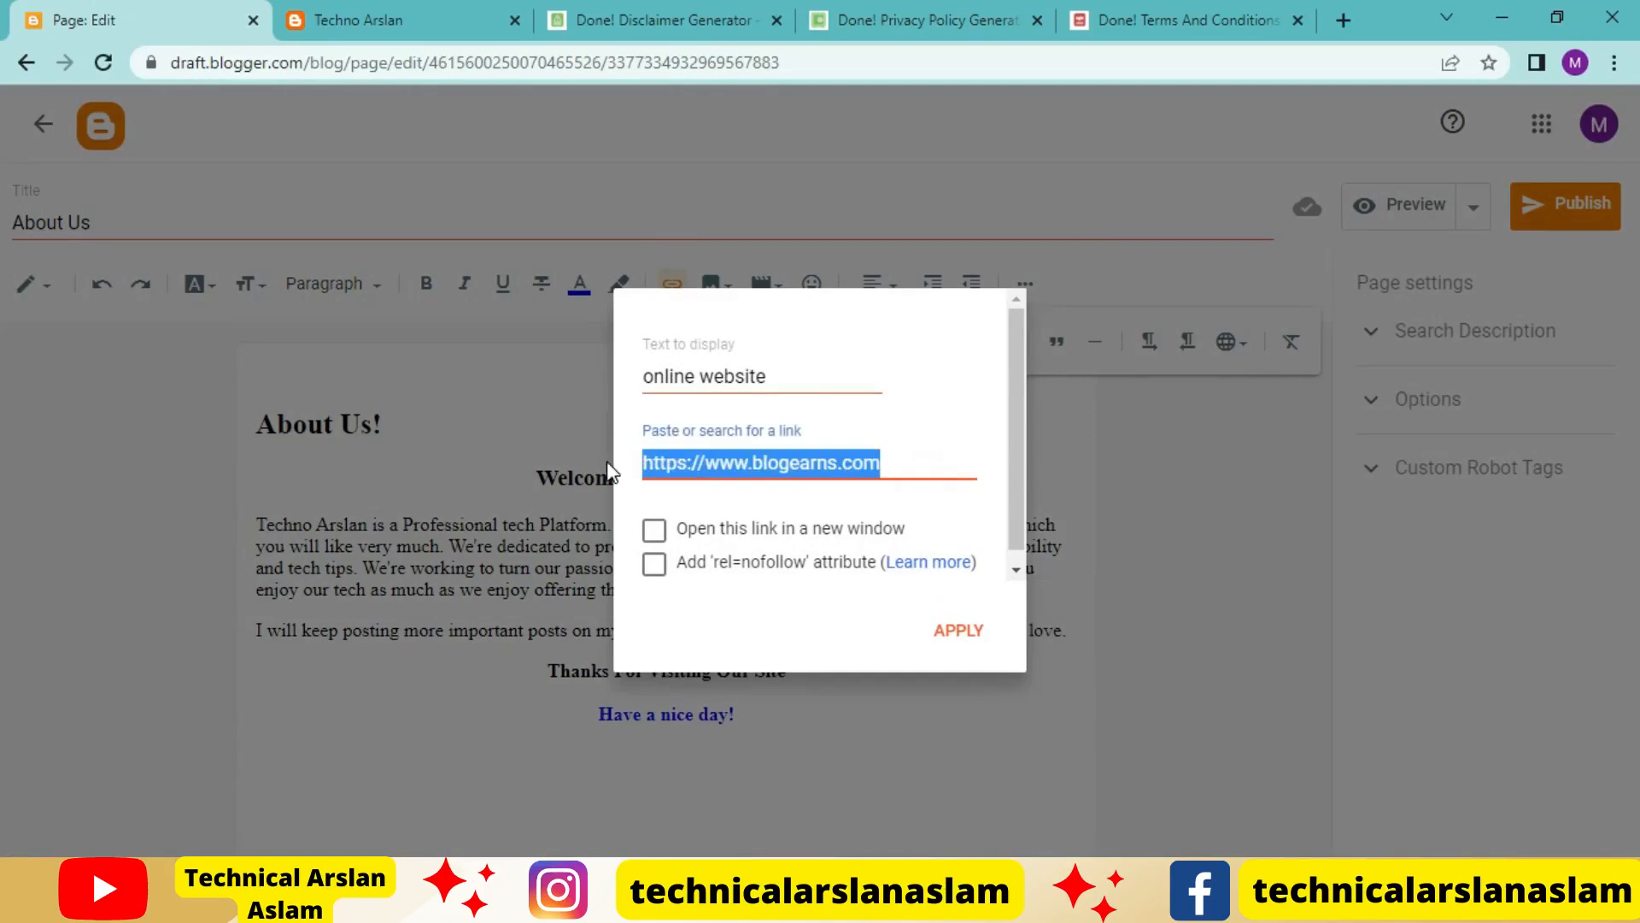
left_click(393, 22)
left_click(412, 68)
key("ctrl+c")
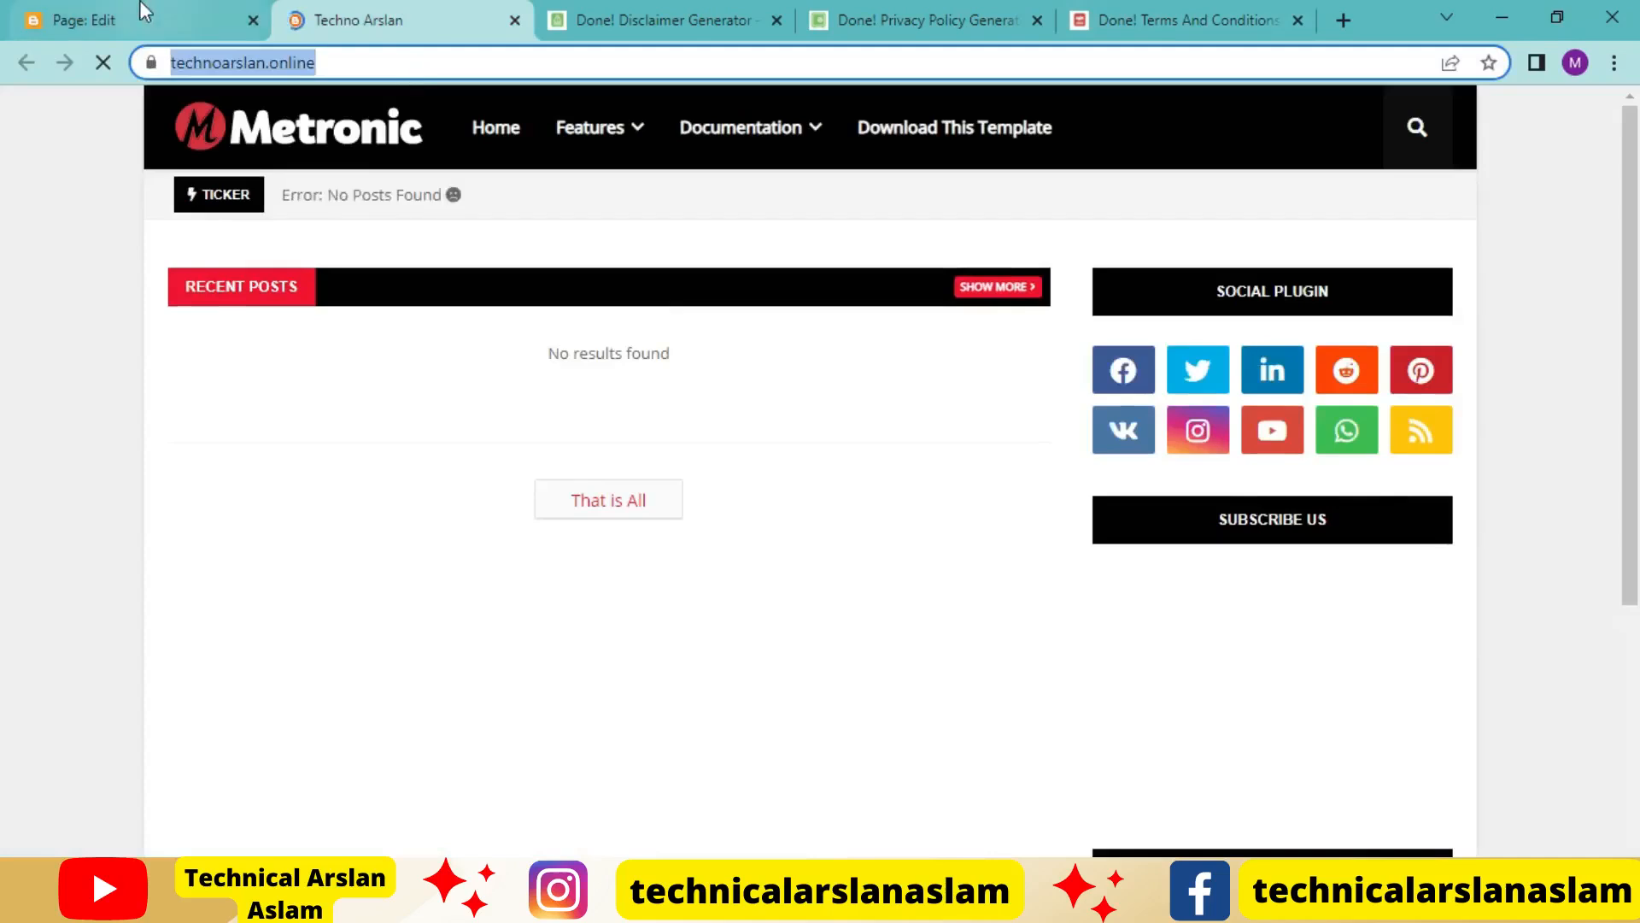
left_click(141, 25)
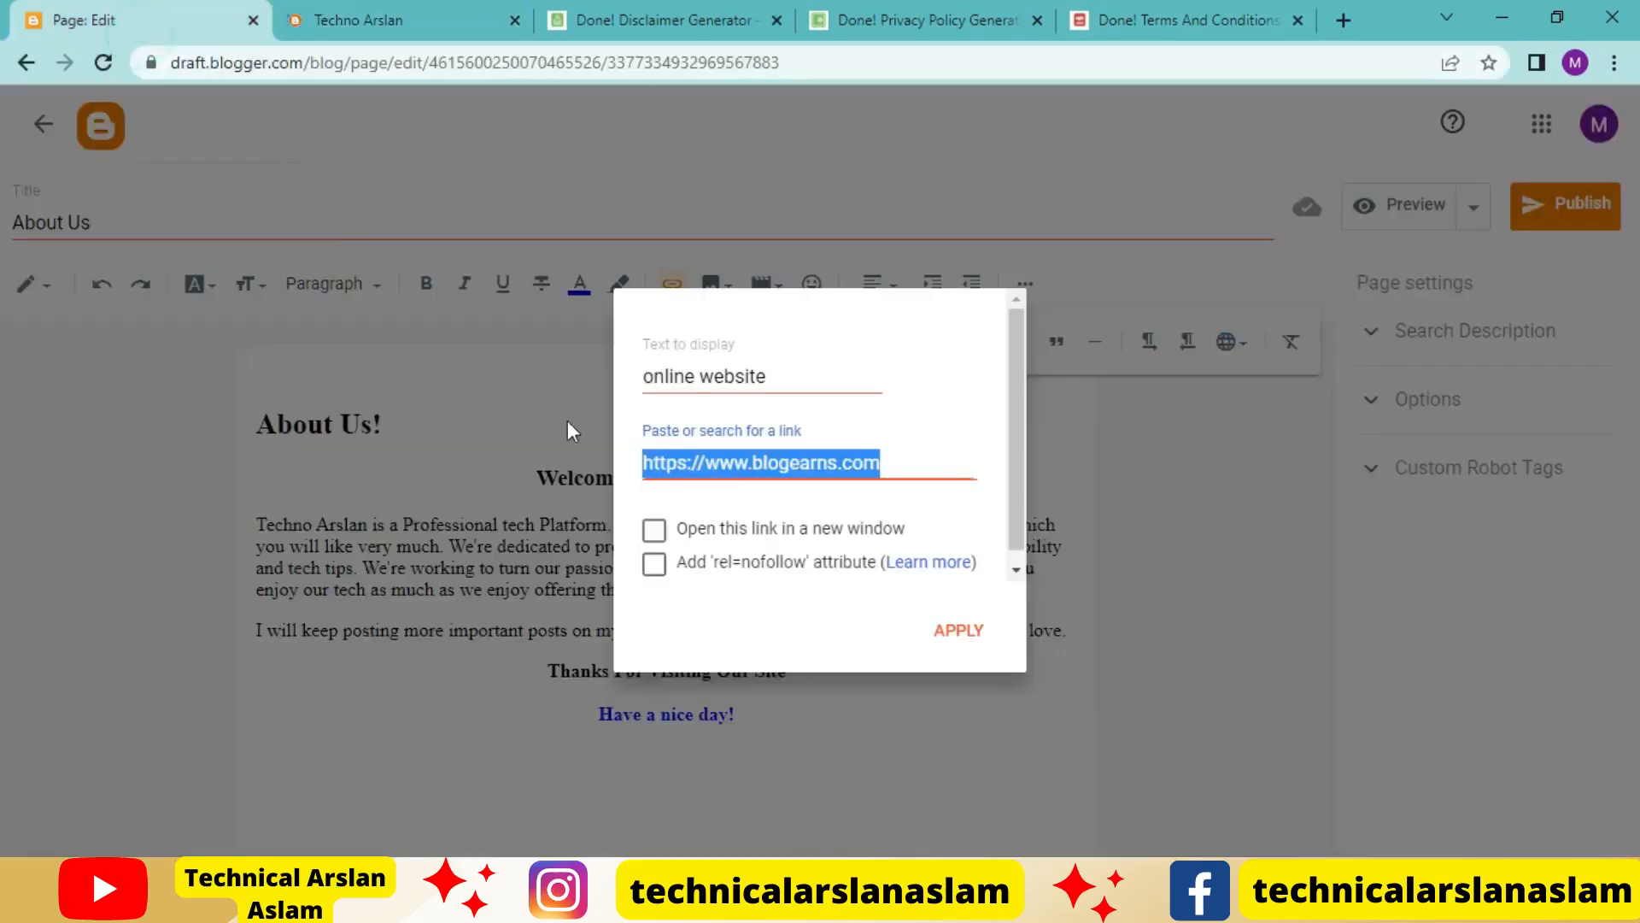
key("ctrl+v")
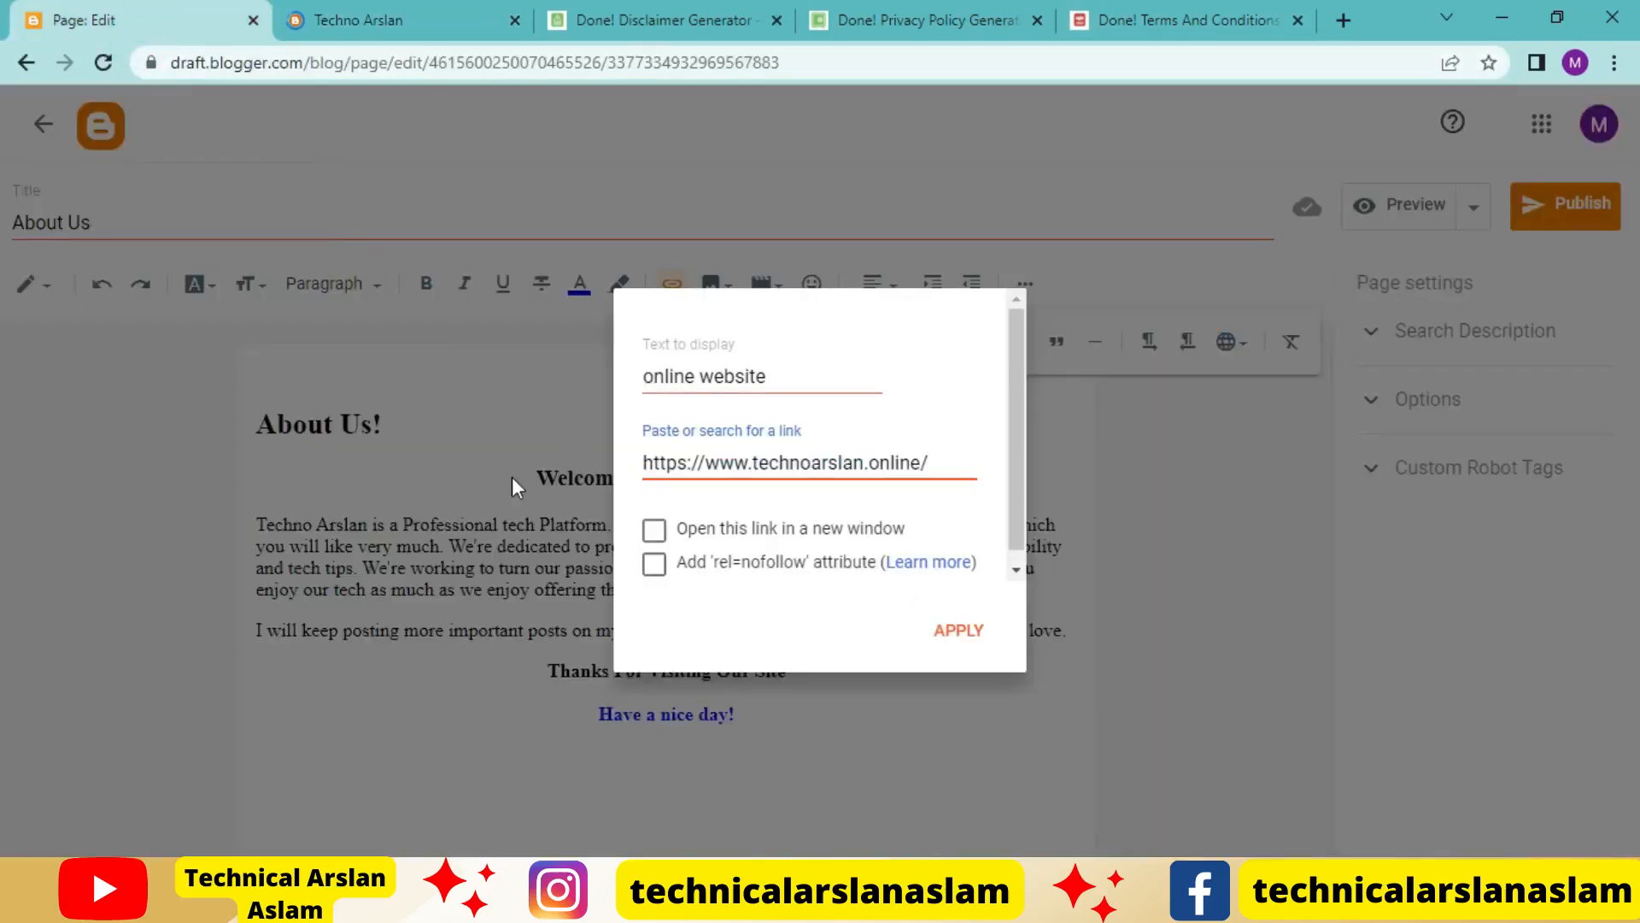
left_click(654, 530)
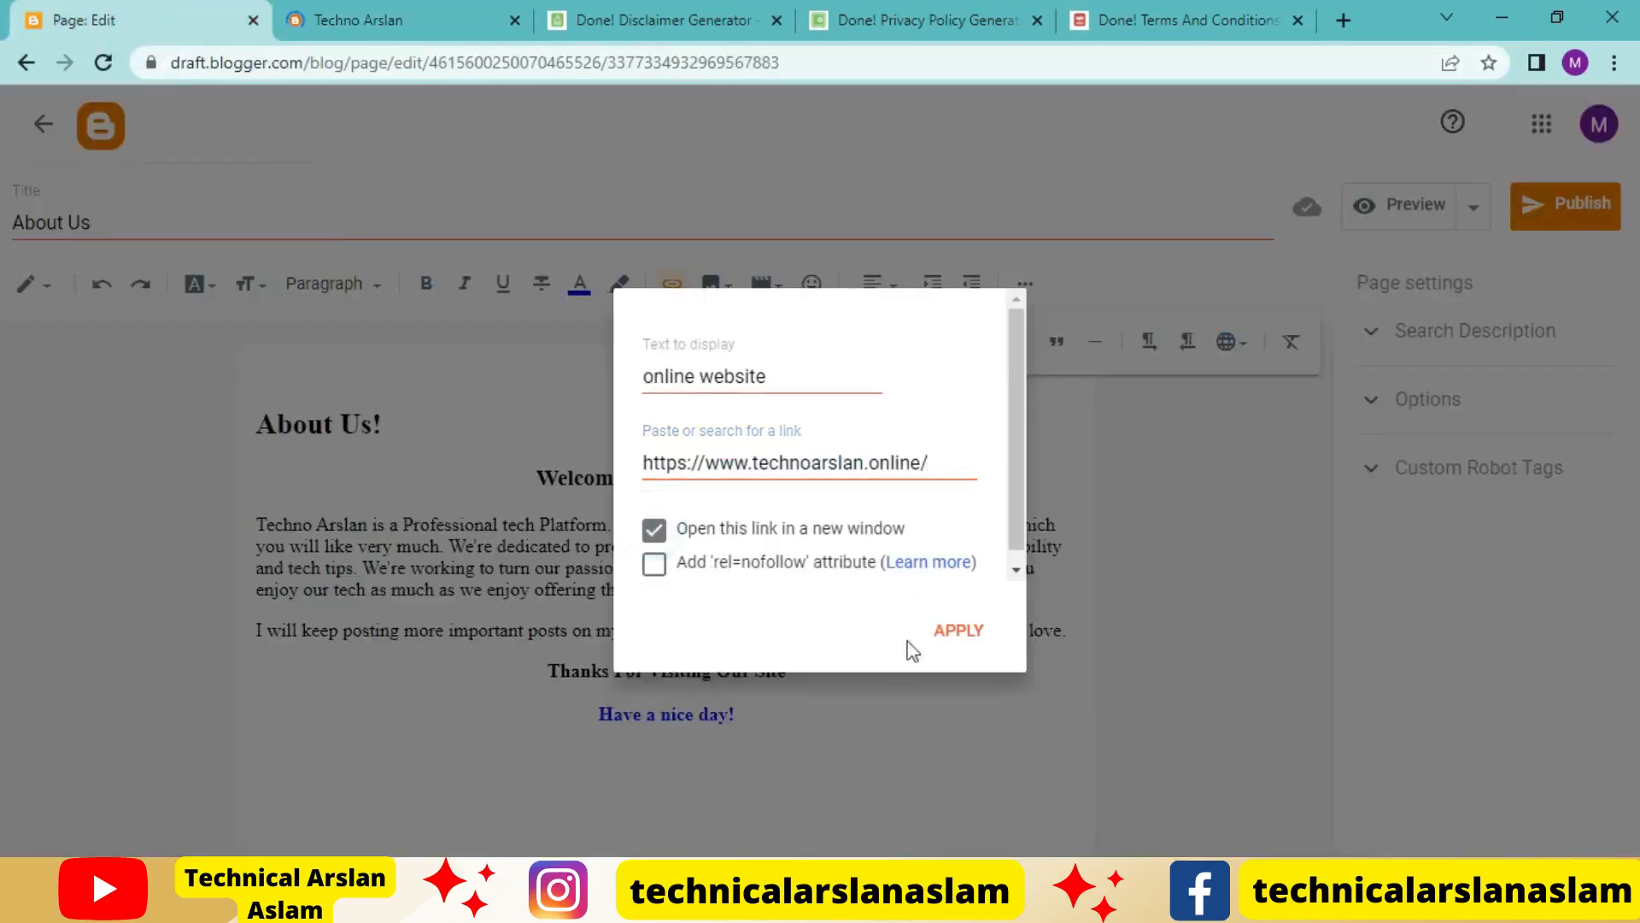
left_click(957, 631)
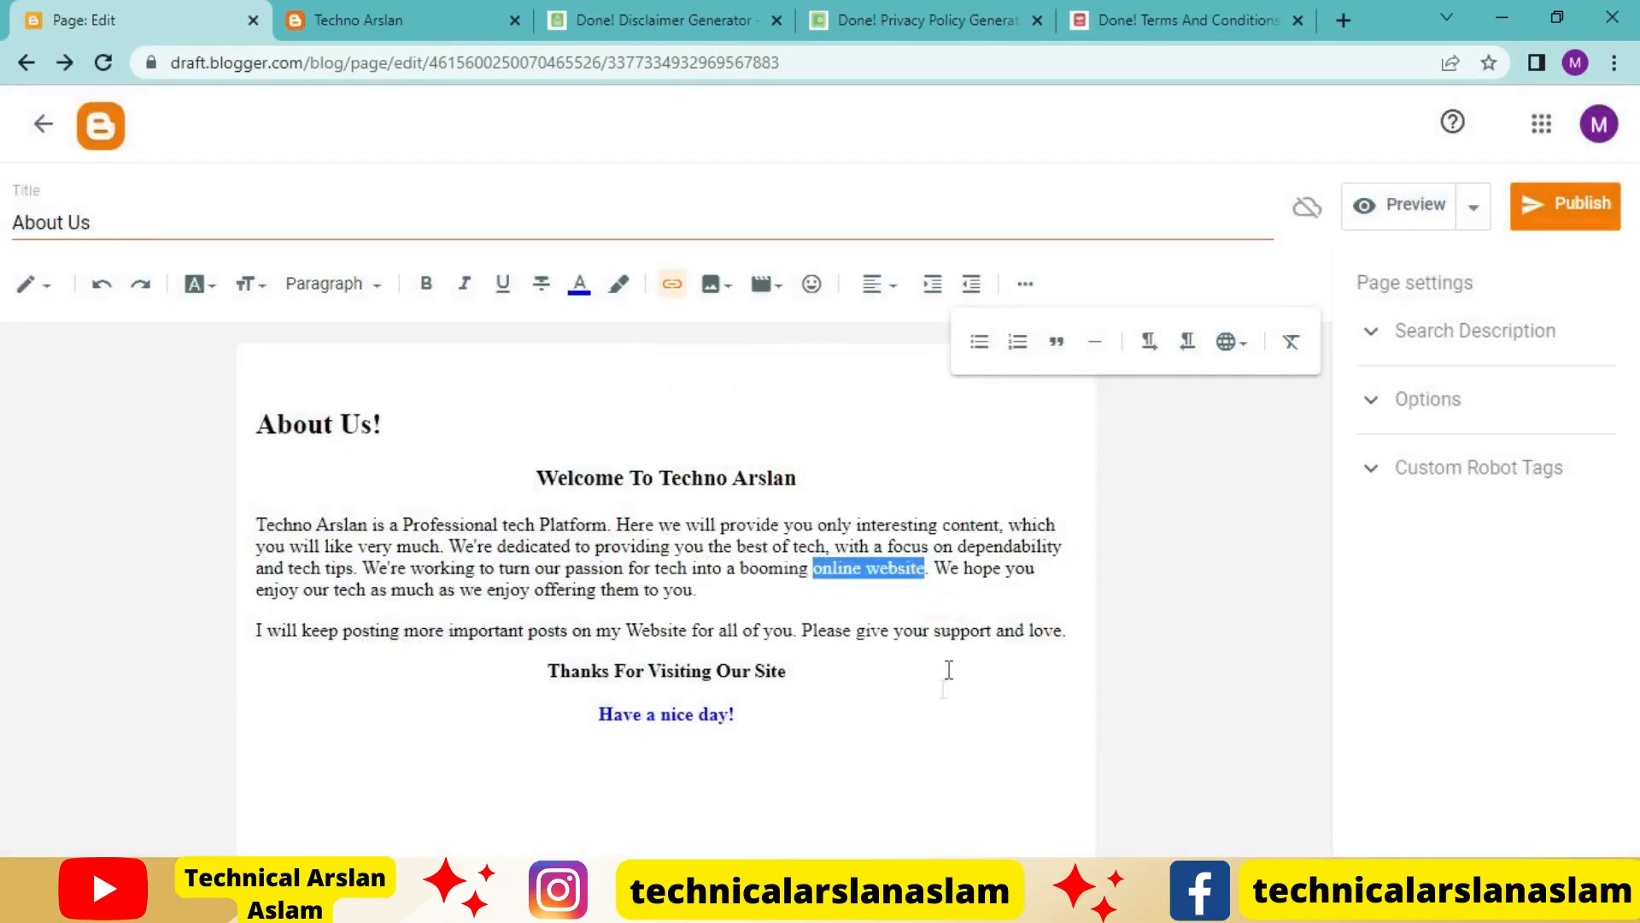
left_click(937, 704)
Link the closing line "Have a nice day!" to the copied blog address, opening in a new window
left_click_drag(756, 717, 557, 704)
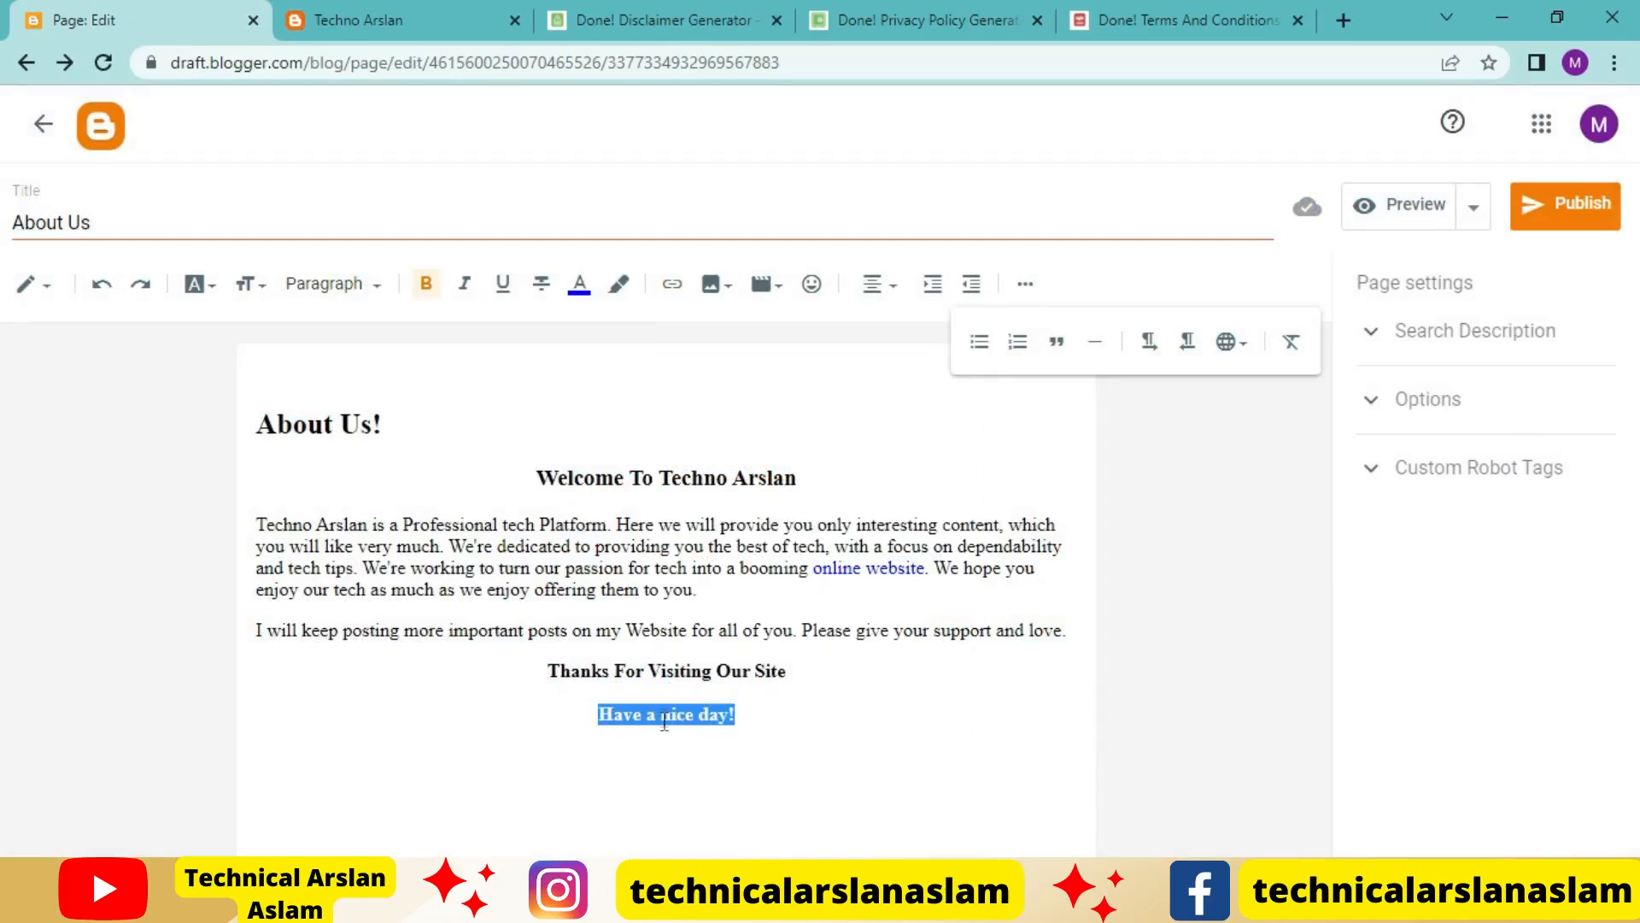
left_click(671, 283)
left_click(752, 464)
type("https://www.technoarslan.online/")
left_click(655, 531)
left_click(964, 630)
left_click(978, 731)
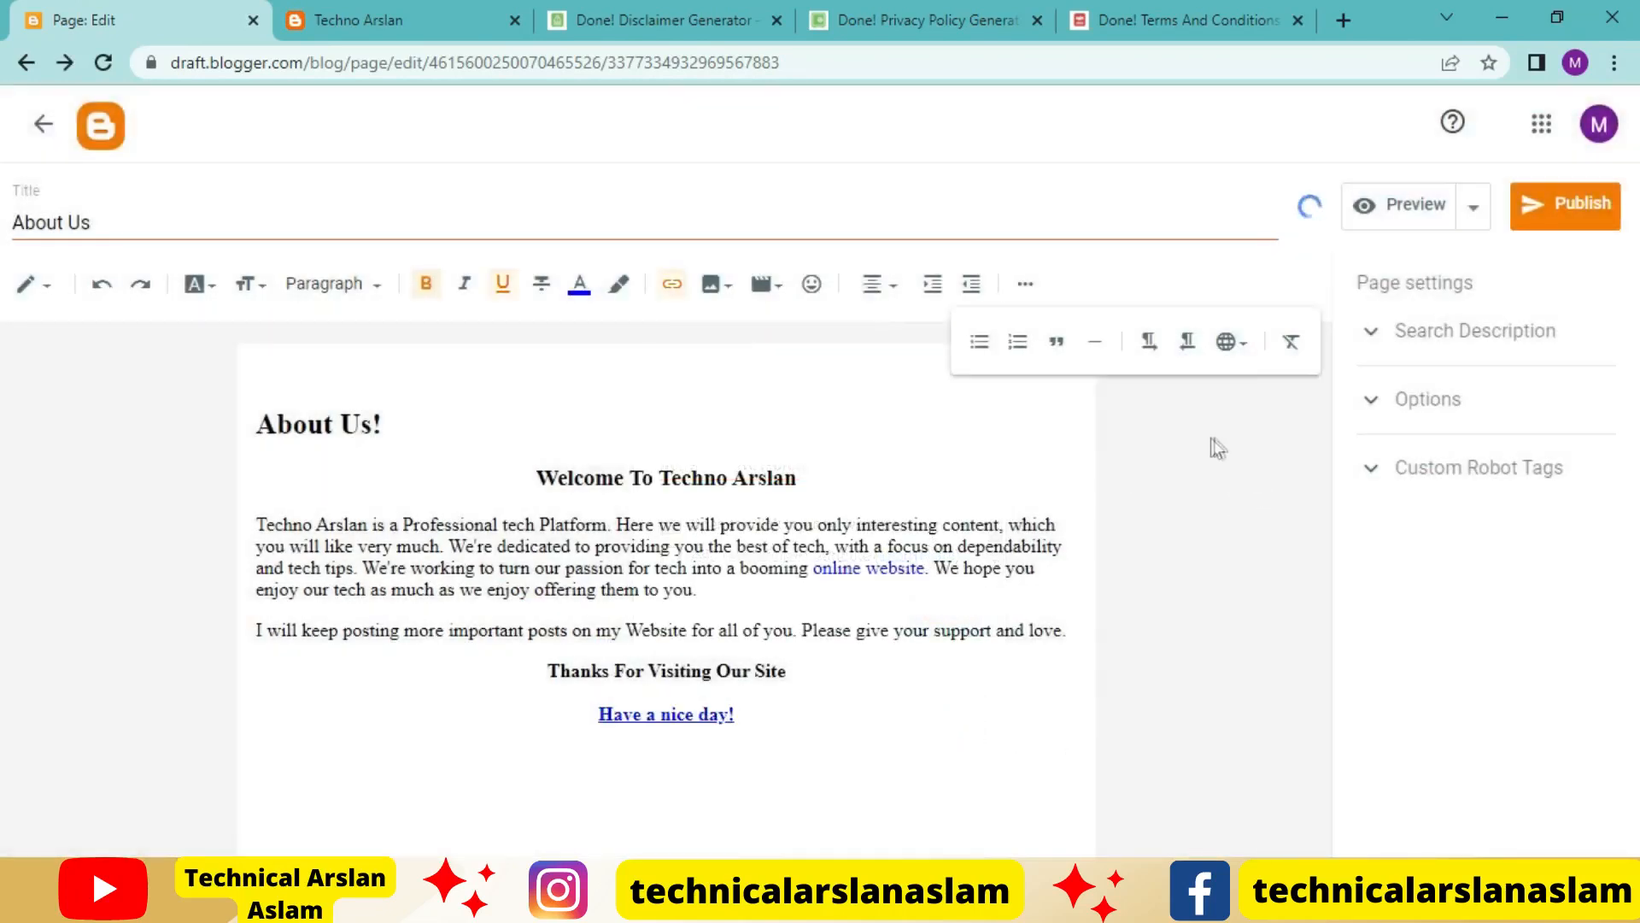
Publish the About Us page to the blog
left_click(872, 727)
left_click(1565, 211)
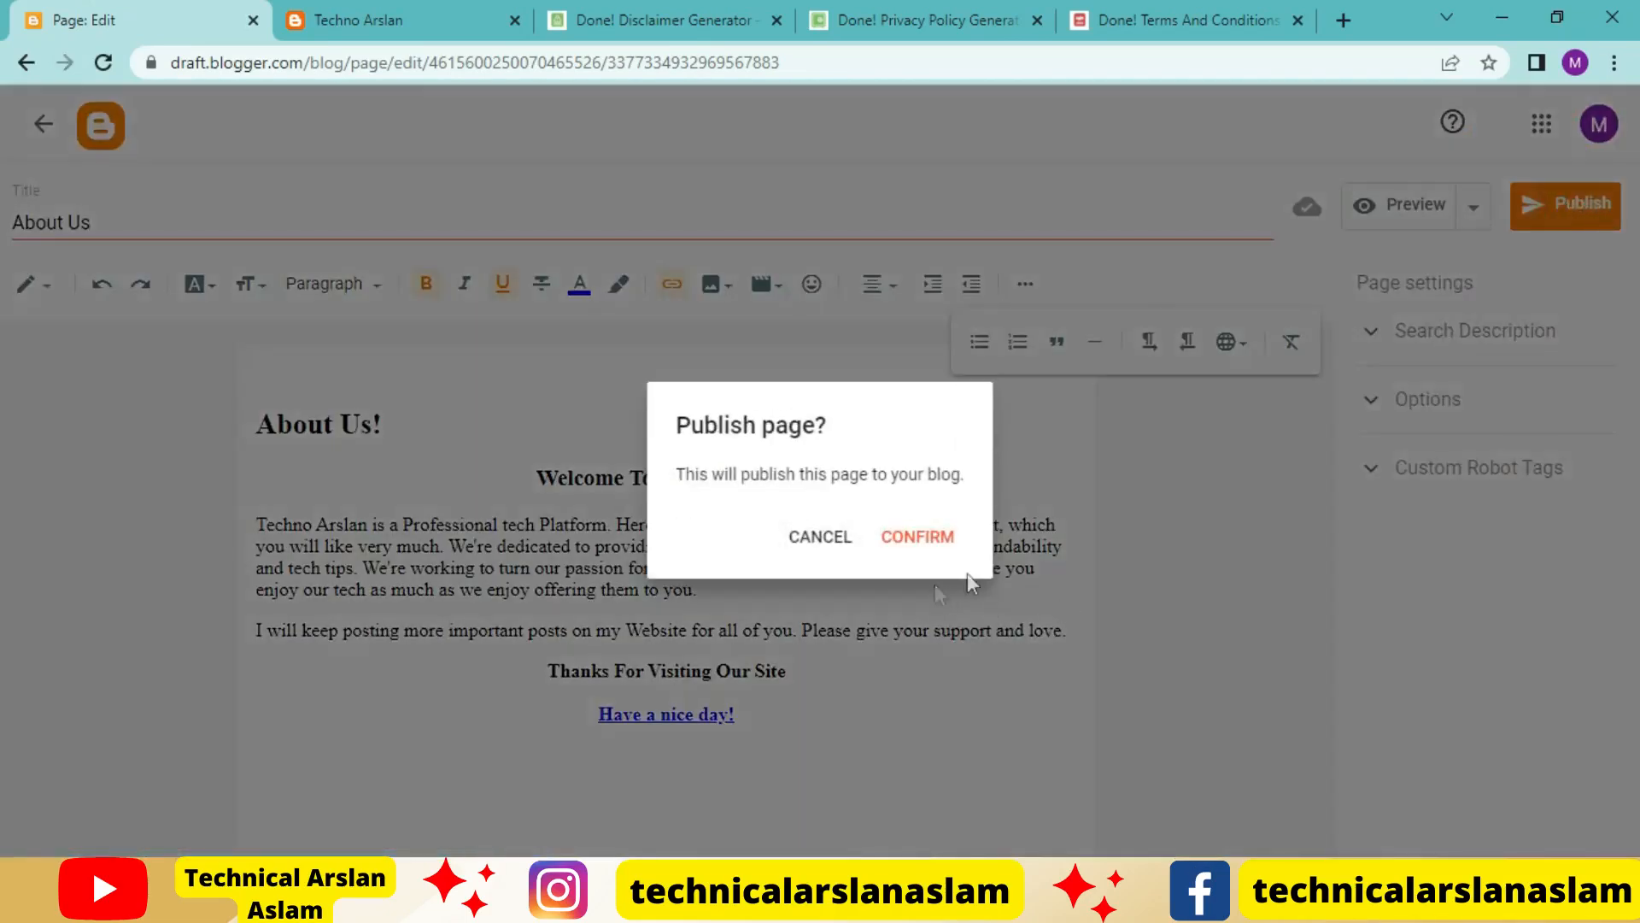
left_click(925, 547)
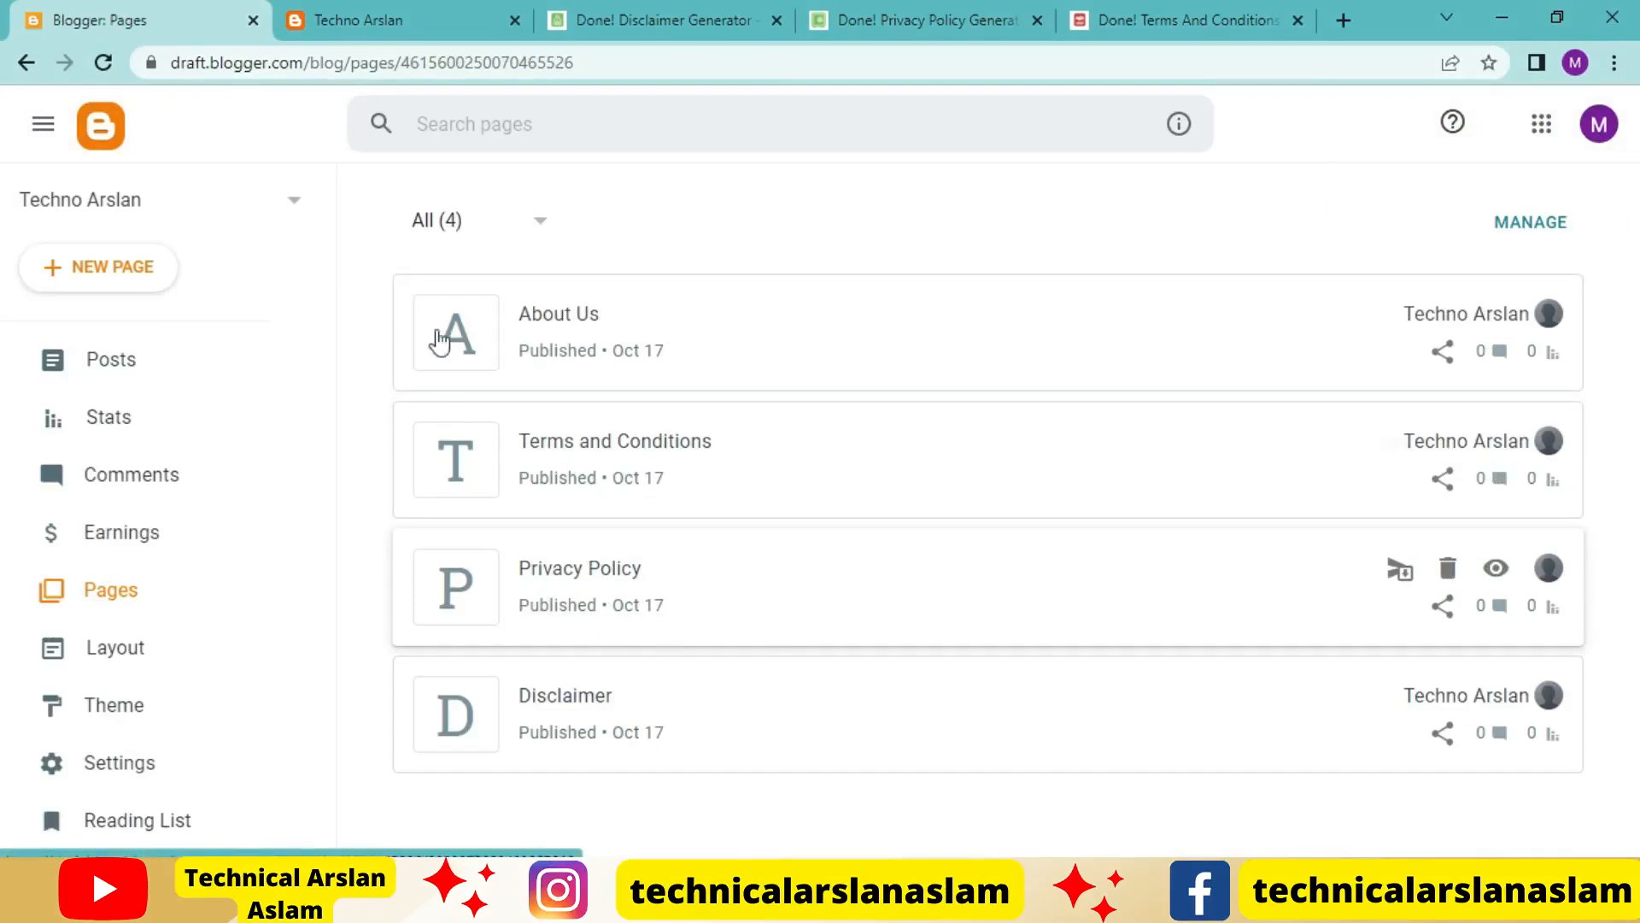
Create another Blogger page and title it "Contact us"
left_click(96, 280)
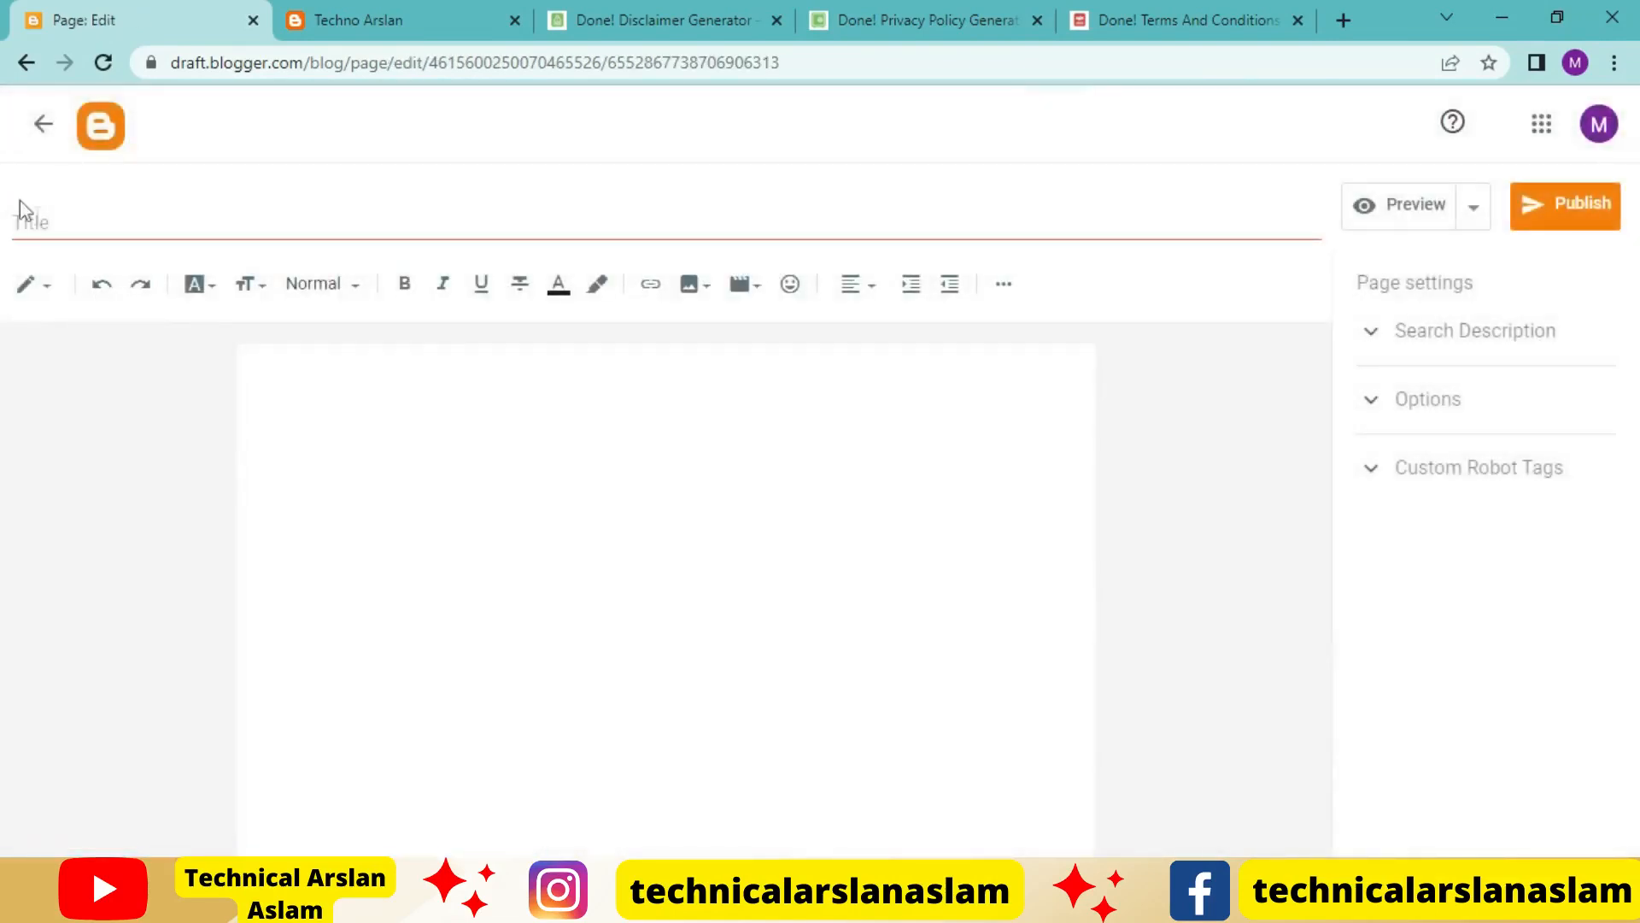
left_click(120, 231)
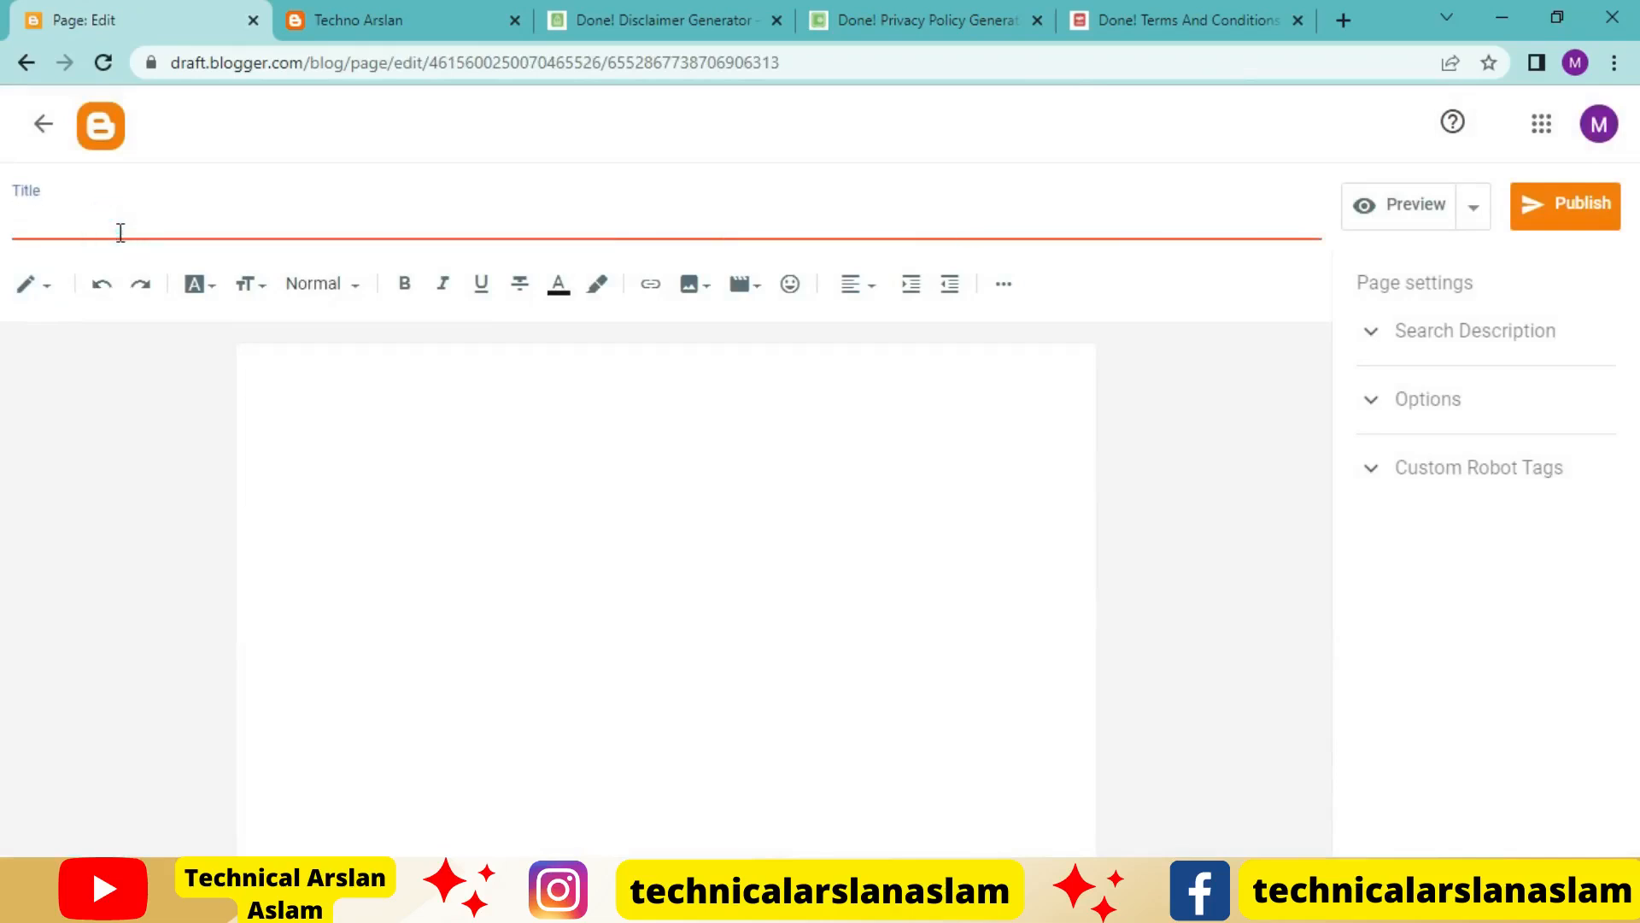
type("Contact us")
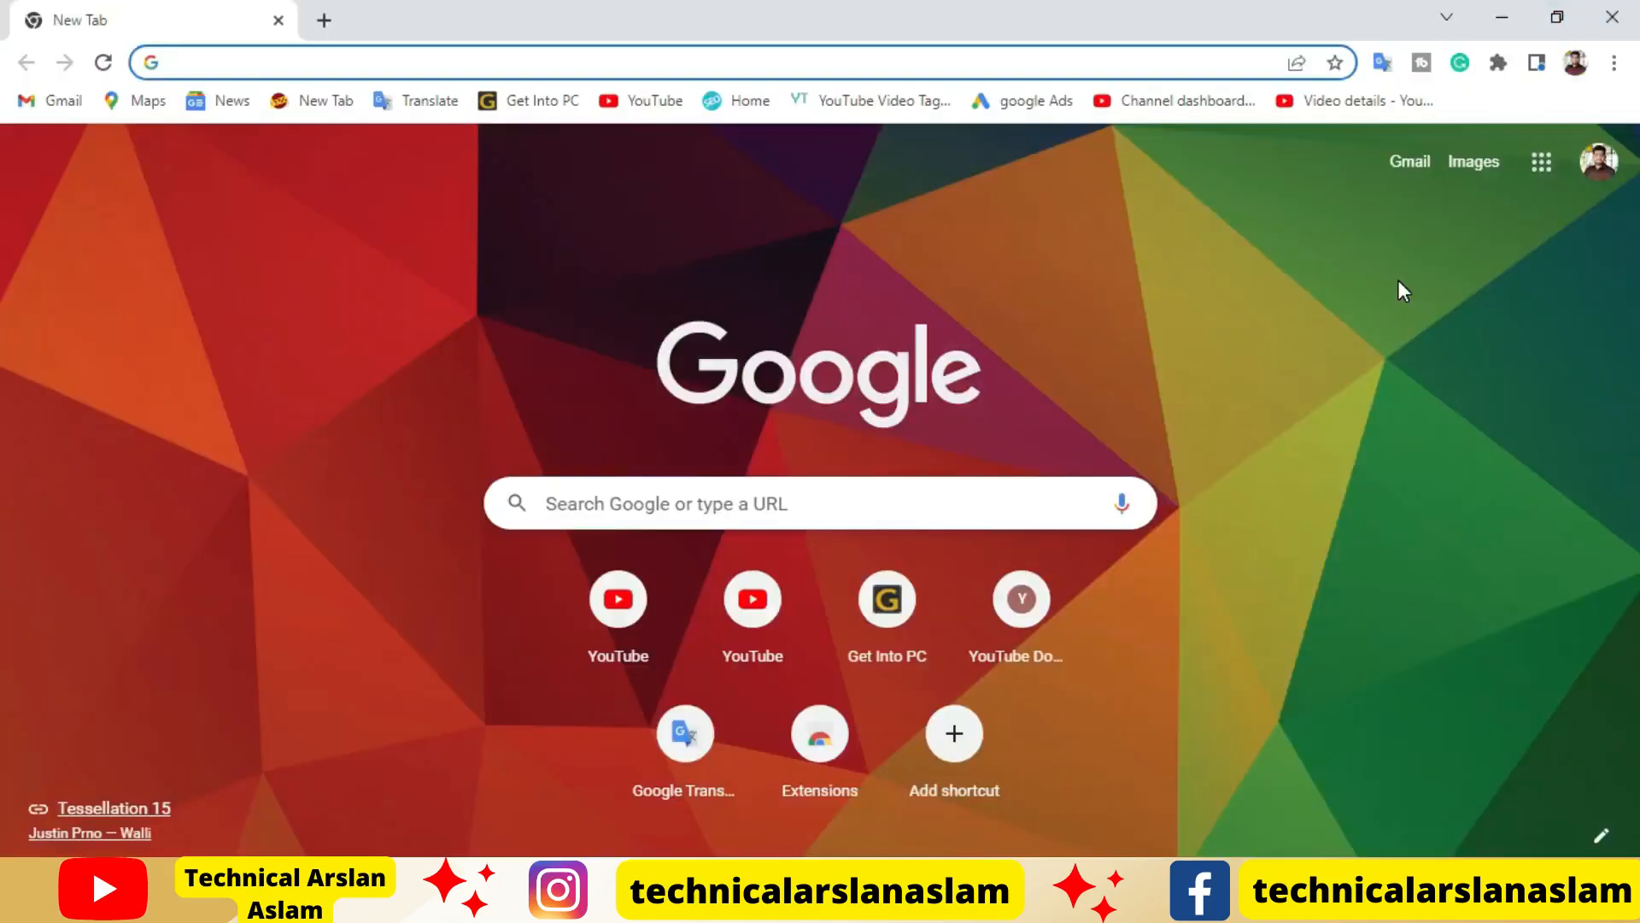
Switch to Google Drive and start a new Google Form from a template
left_click(1551, 175)
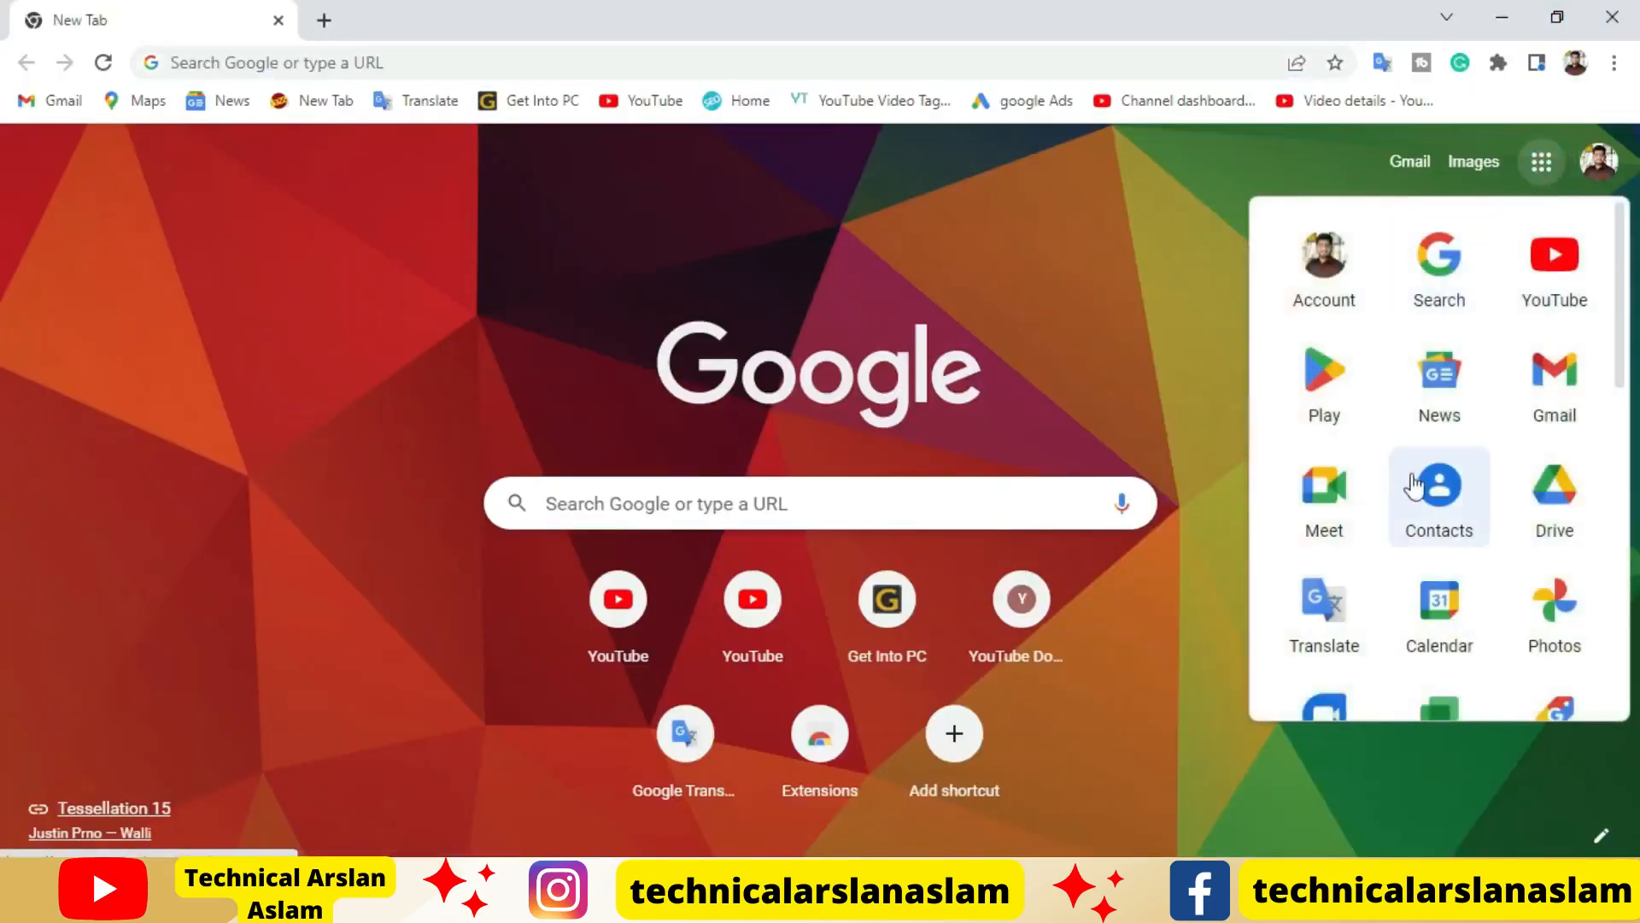
left_click(1548, 530)
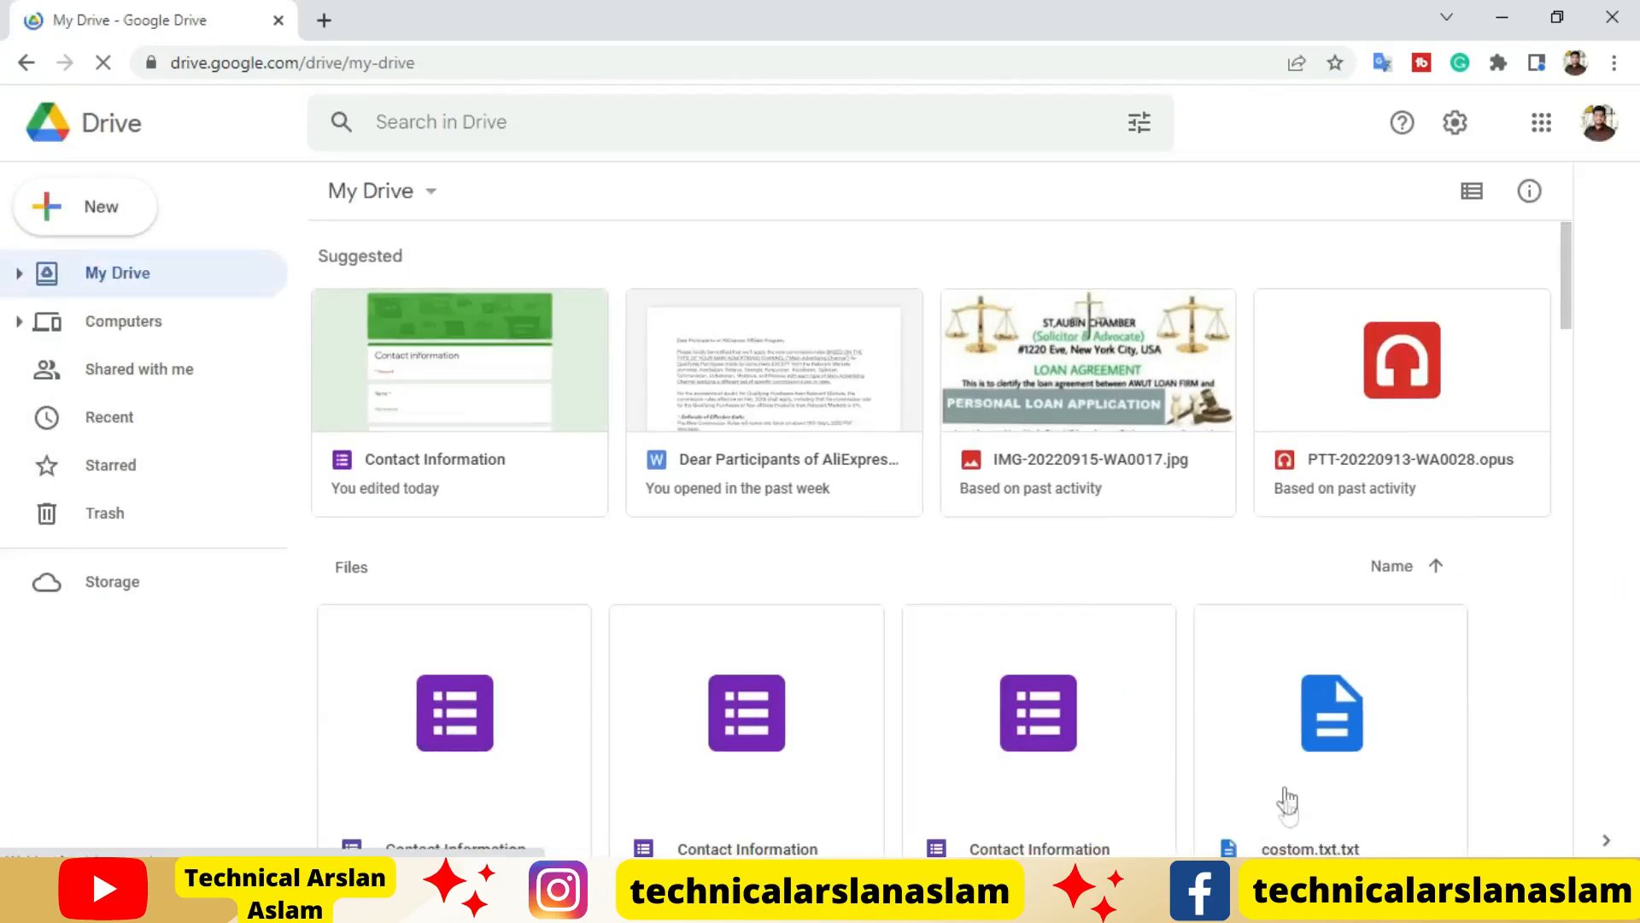
left_click(47, 212)
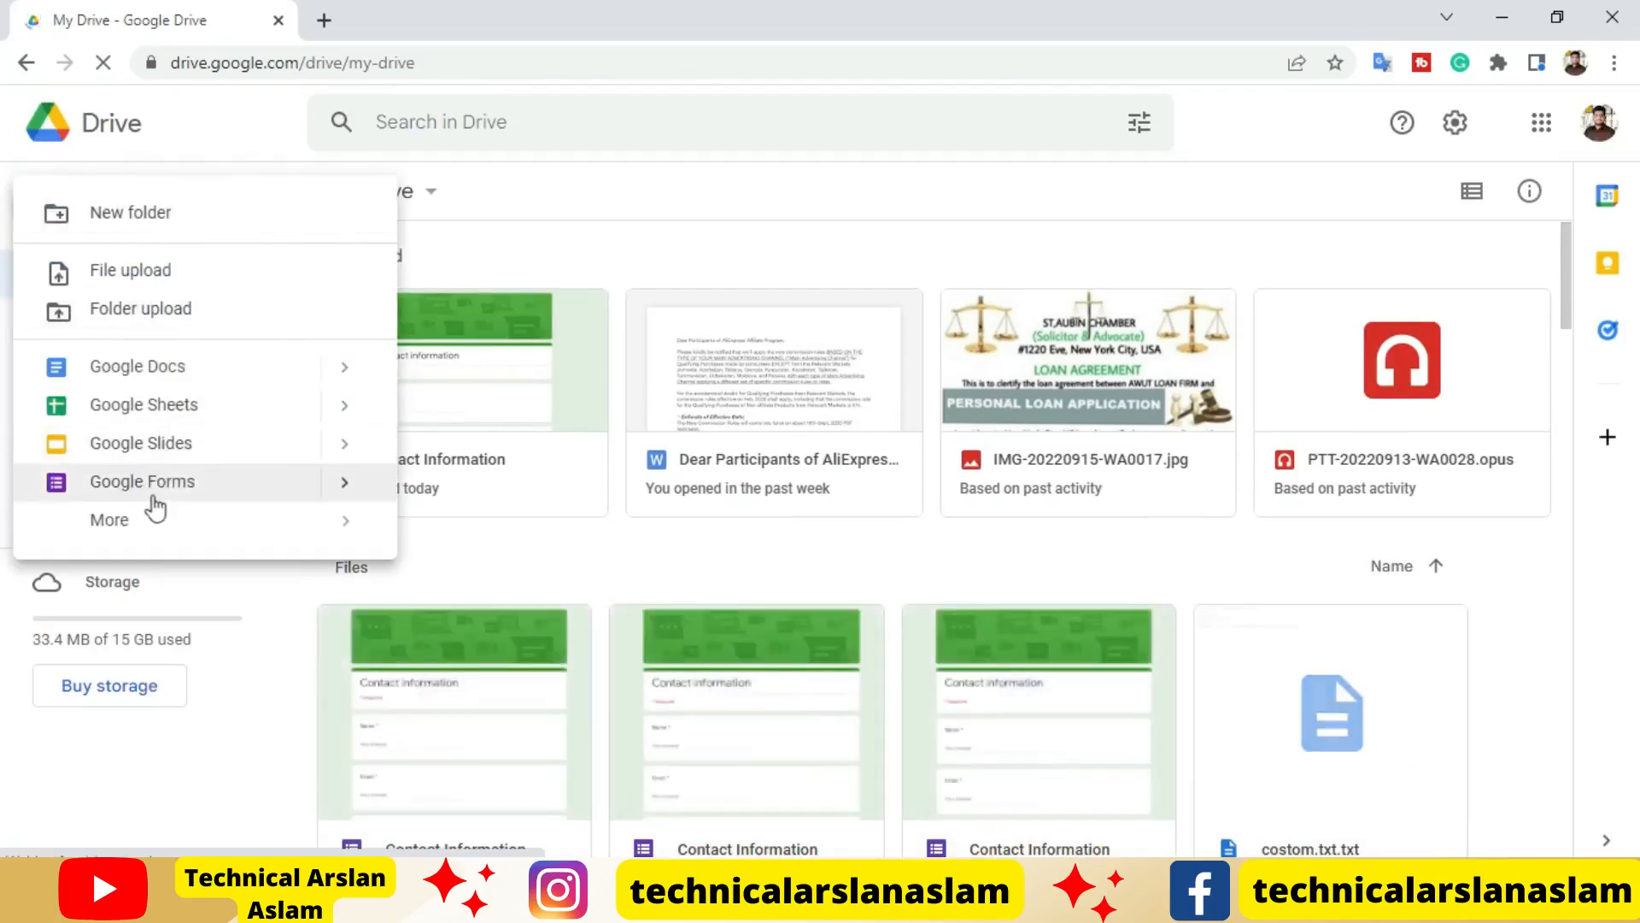
left_click(345, 482)
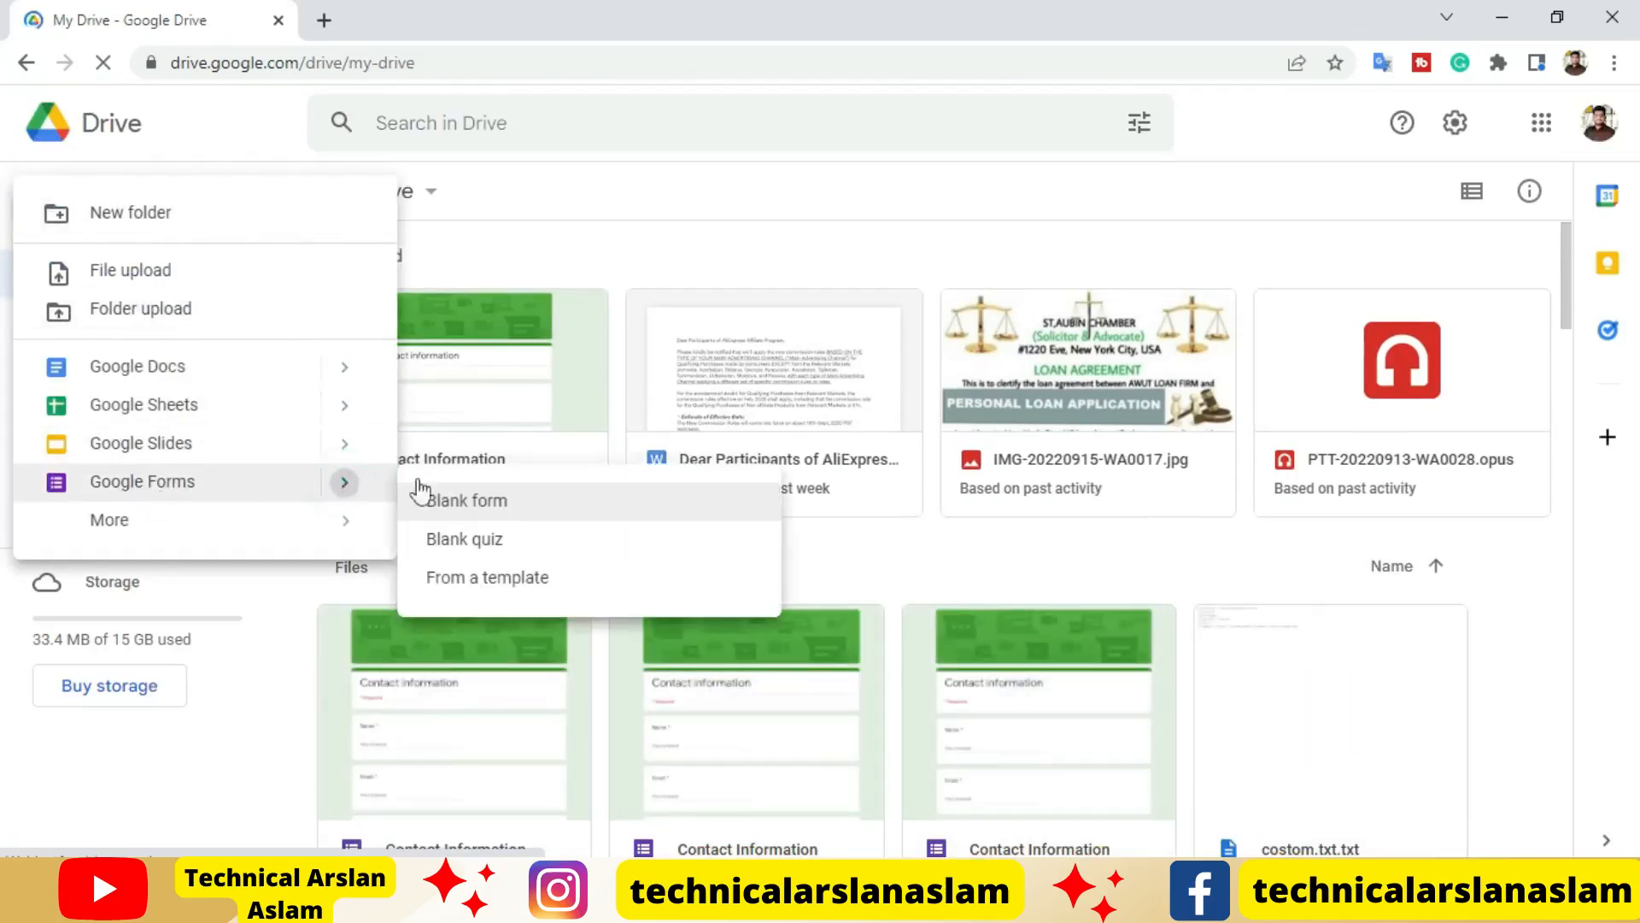
left_click(488, 586)
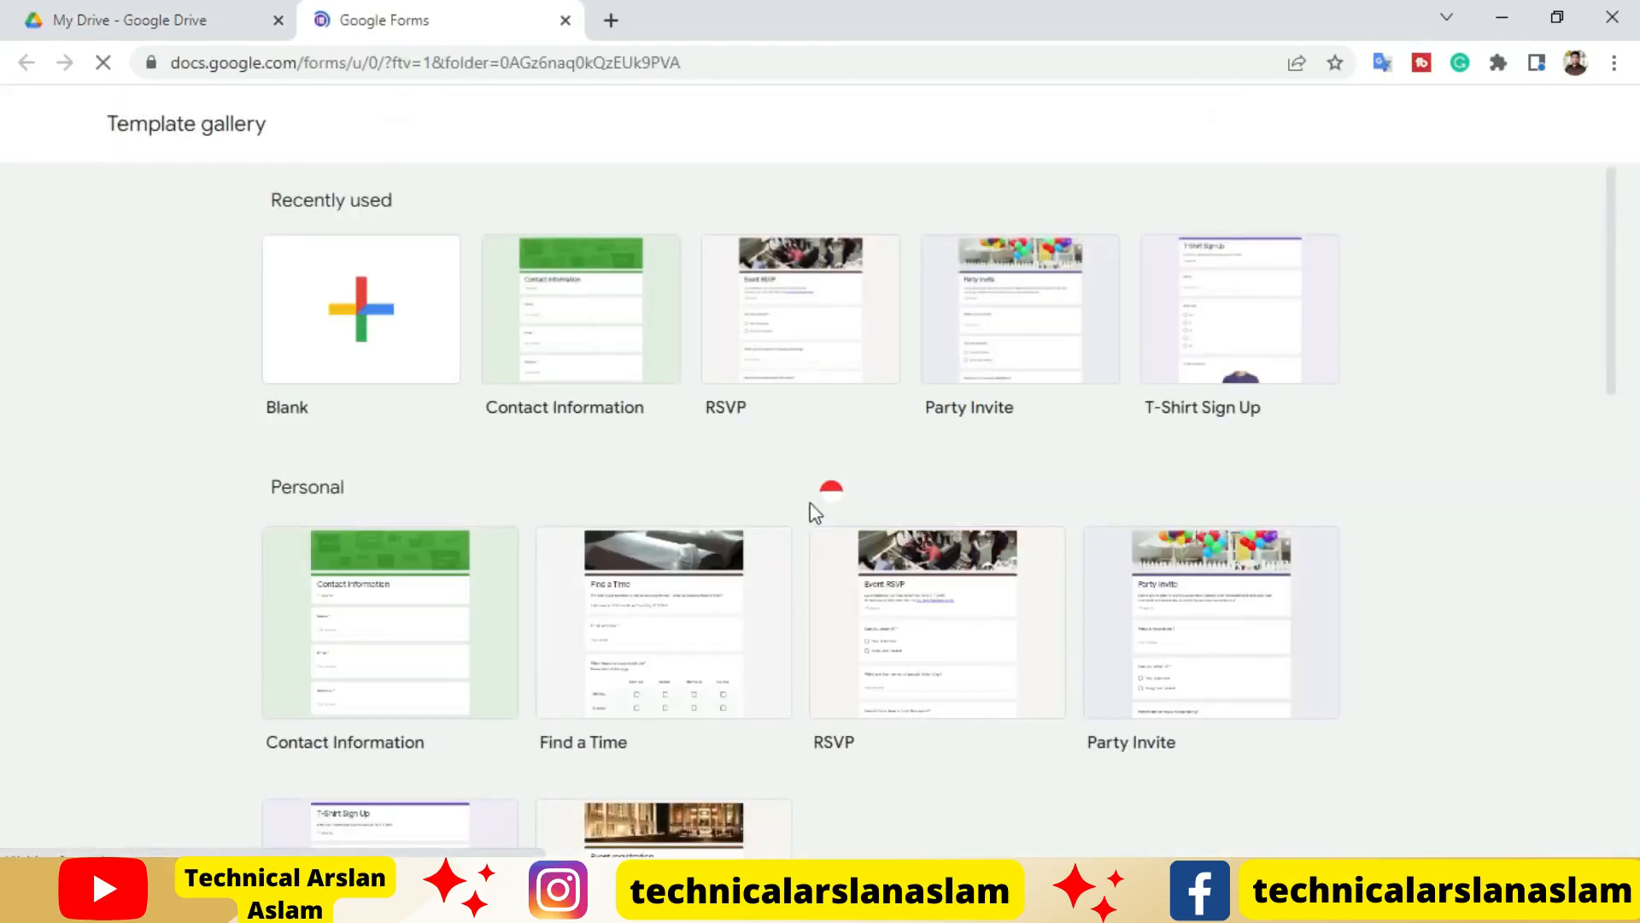
Browse the template gallery and create a form from the Contact Information template
scroll(878, 688, "down", 3)
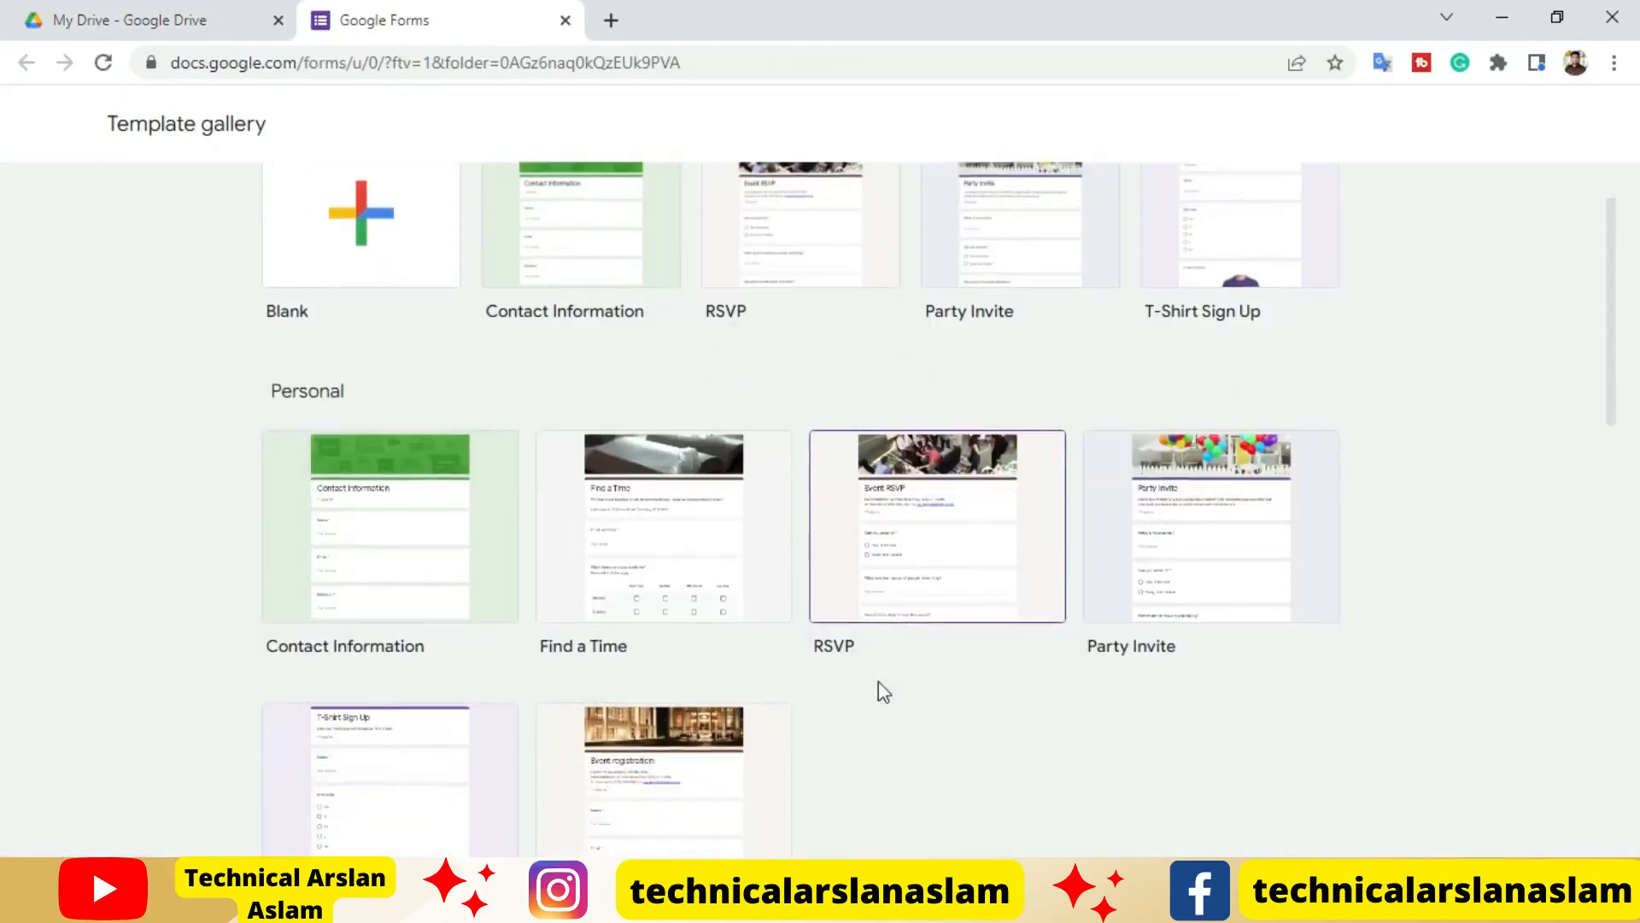
scroll(880, 683, "down", 10)
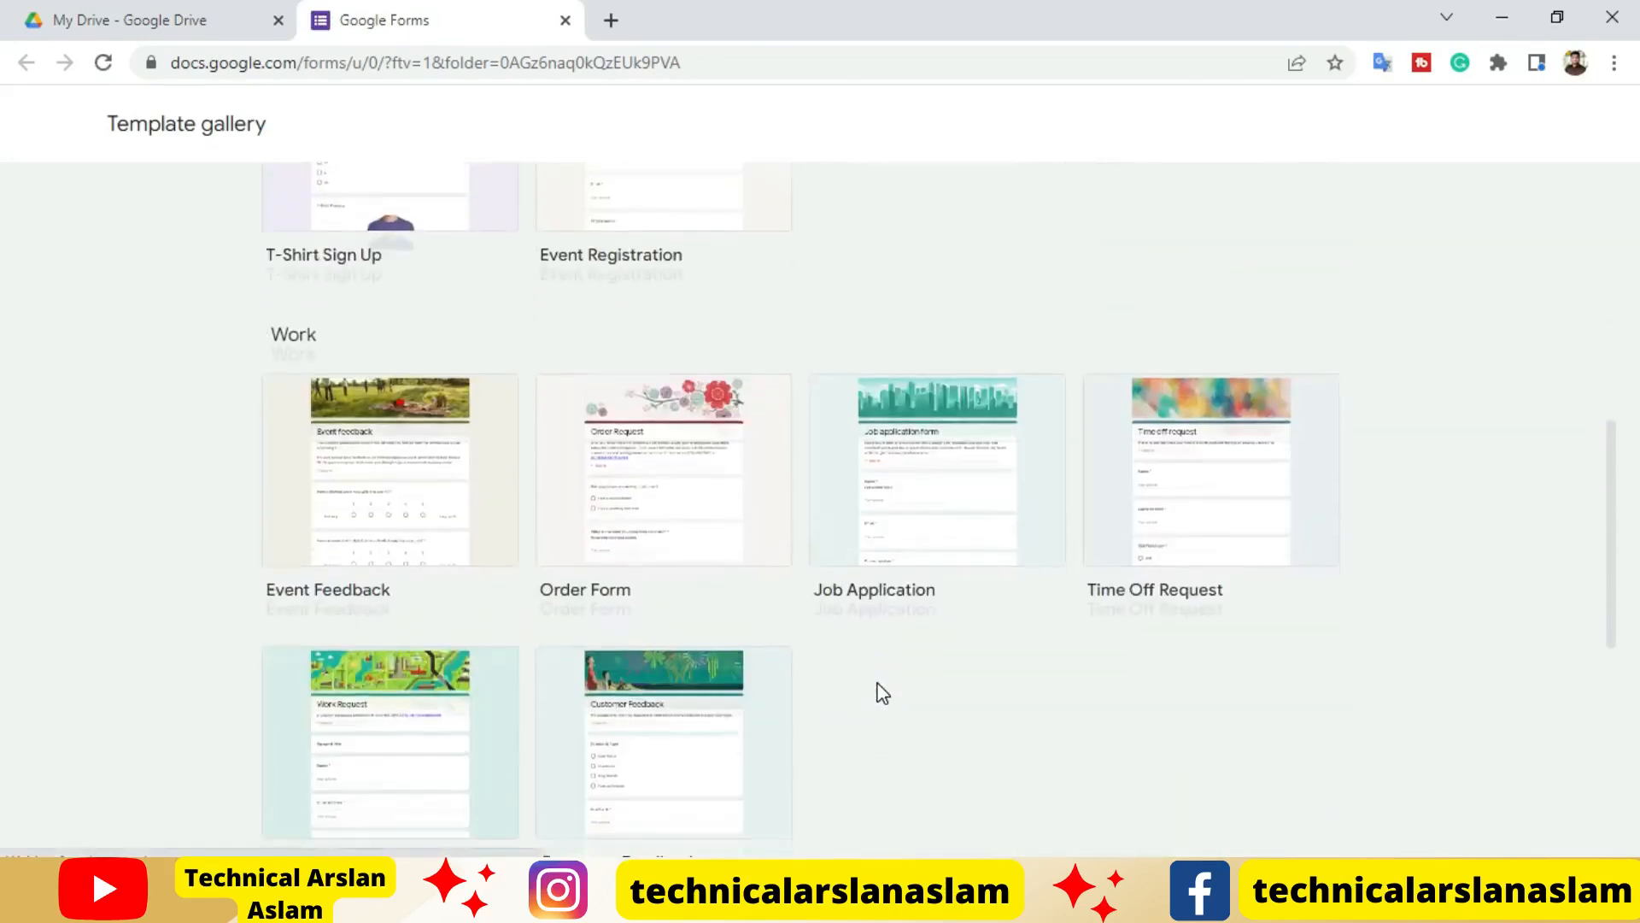
scroll(880, 694, "down", 3)
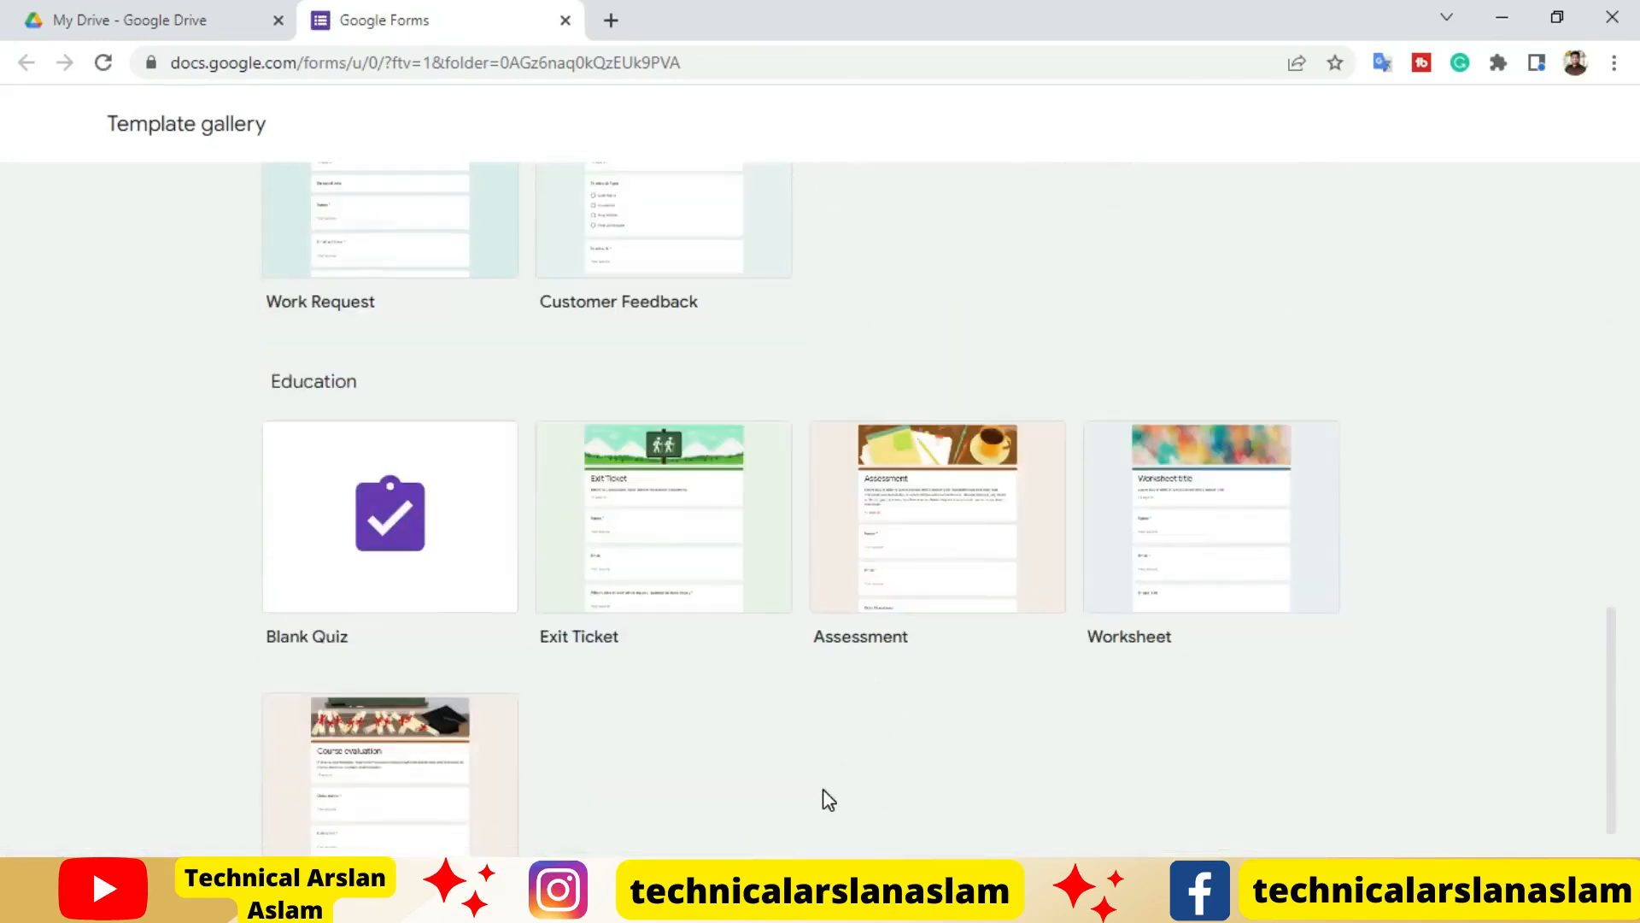
scroll(841, 789, "up", 16)
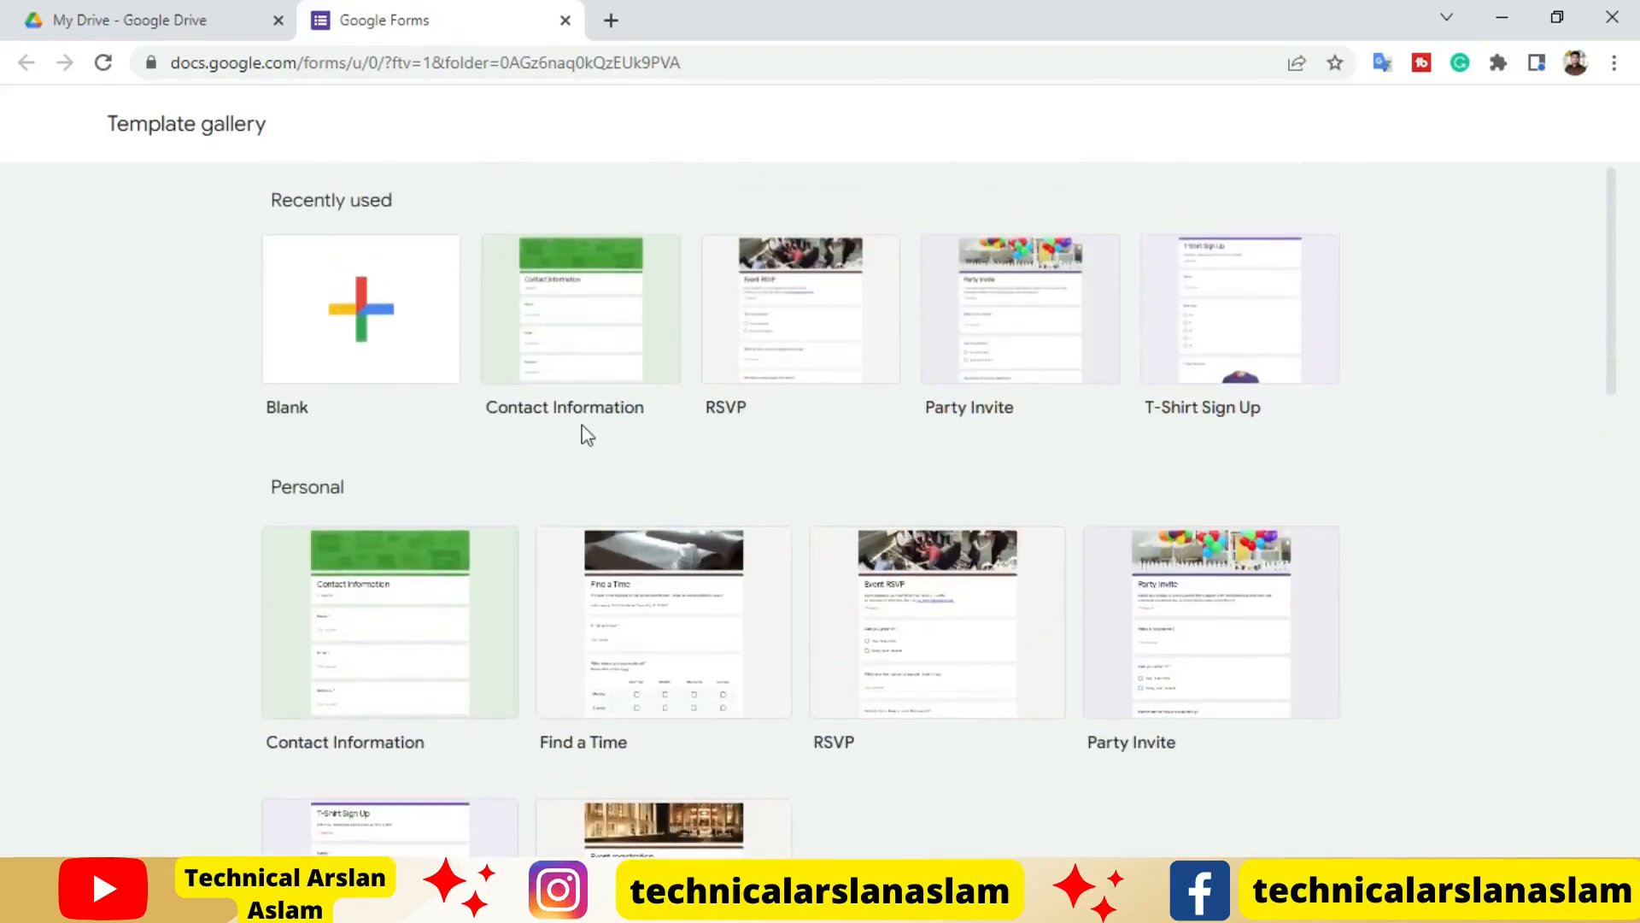
left_click(581, 358)
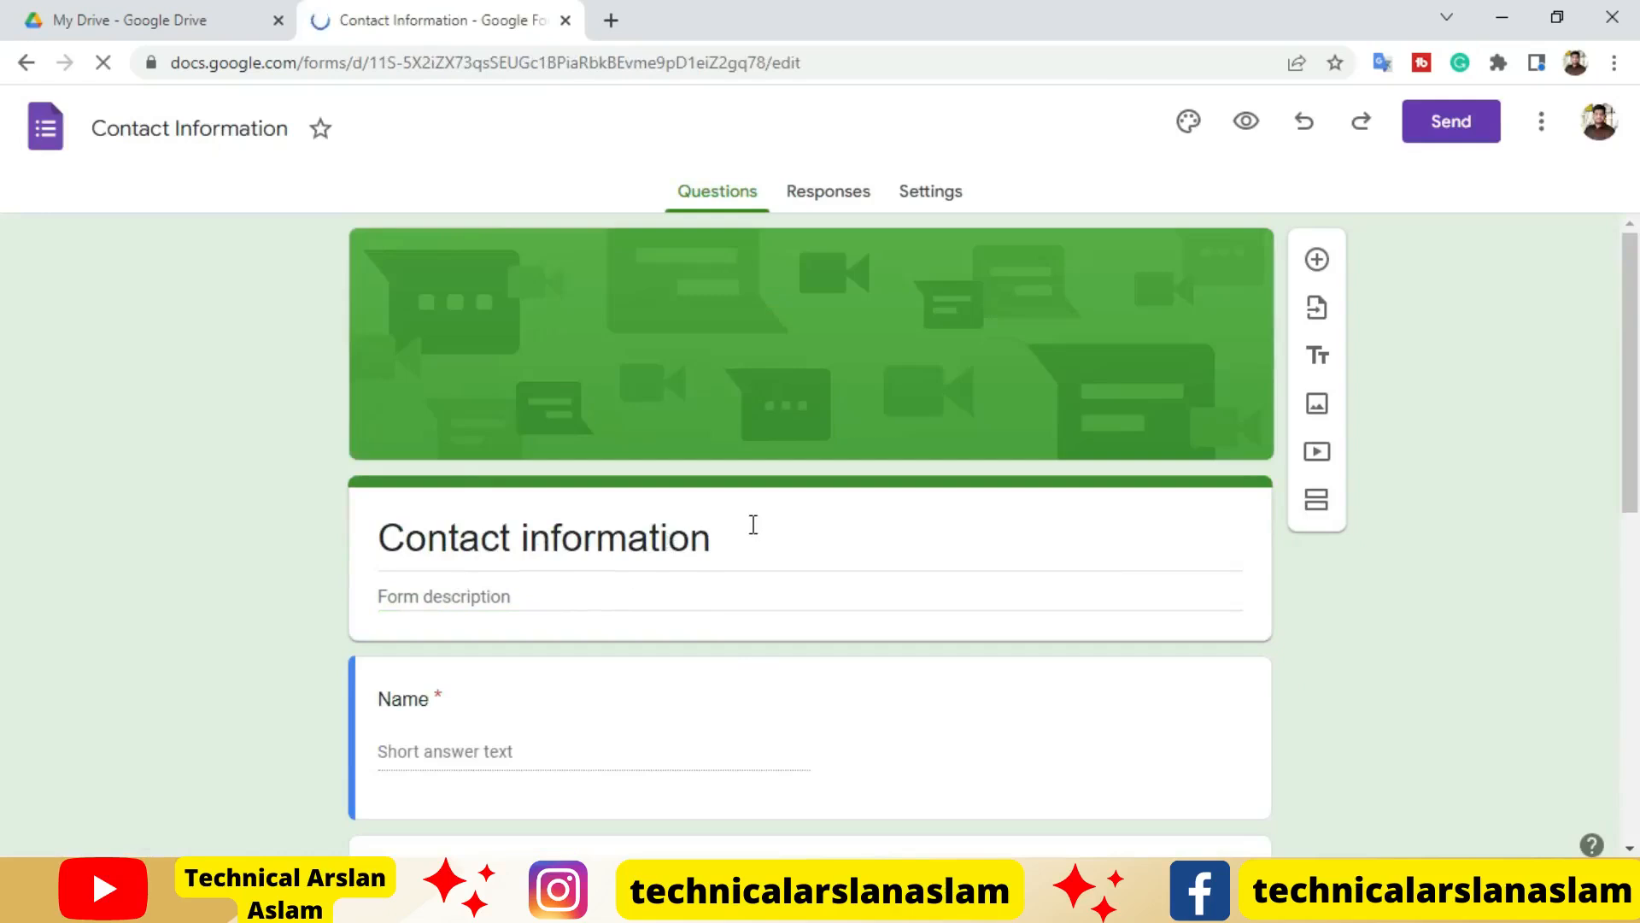
Review the contact form's questions and delete the Phone number question
scroll(752, 525, "down", 4)
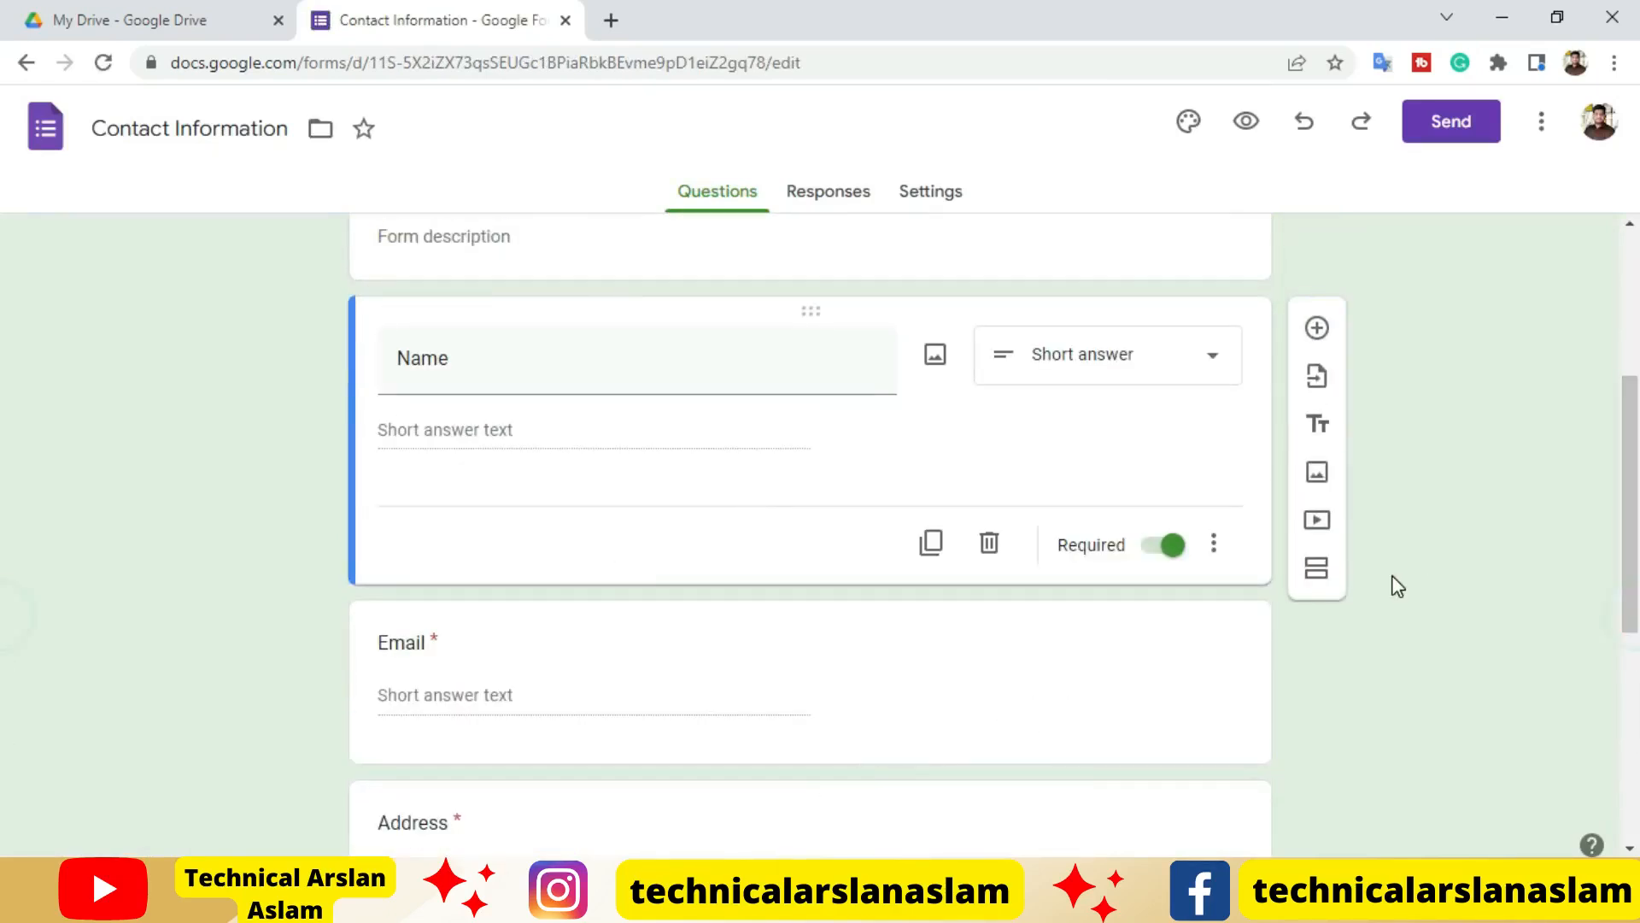
scroll(652, 598, "down", 2)
scroll(569, 761, "up", 2)
scroll(557, 649, "down", 4)
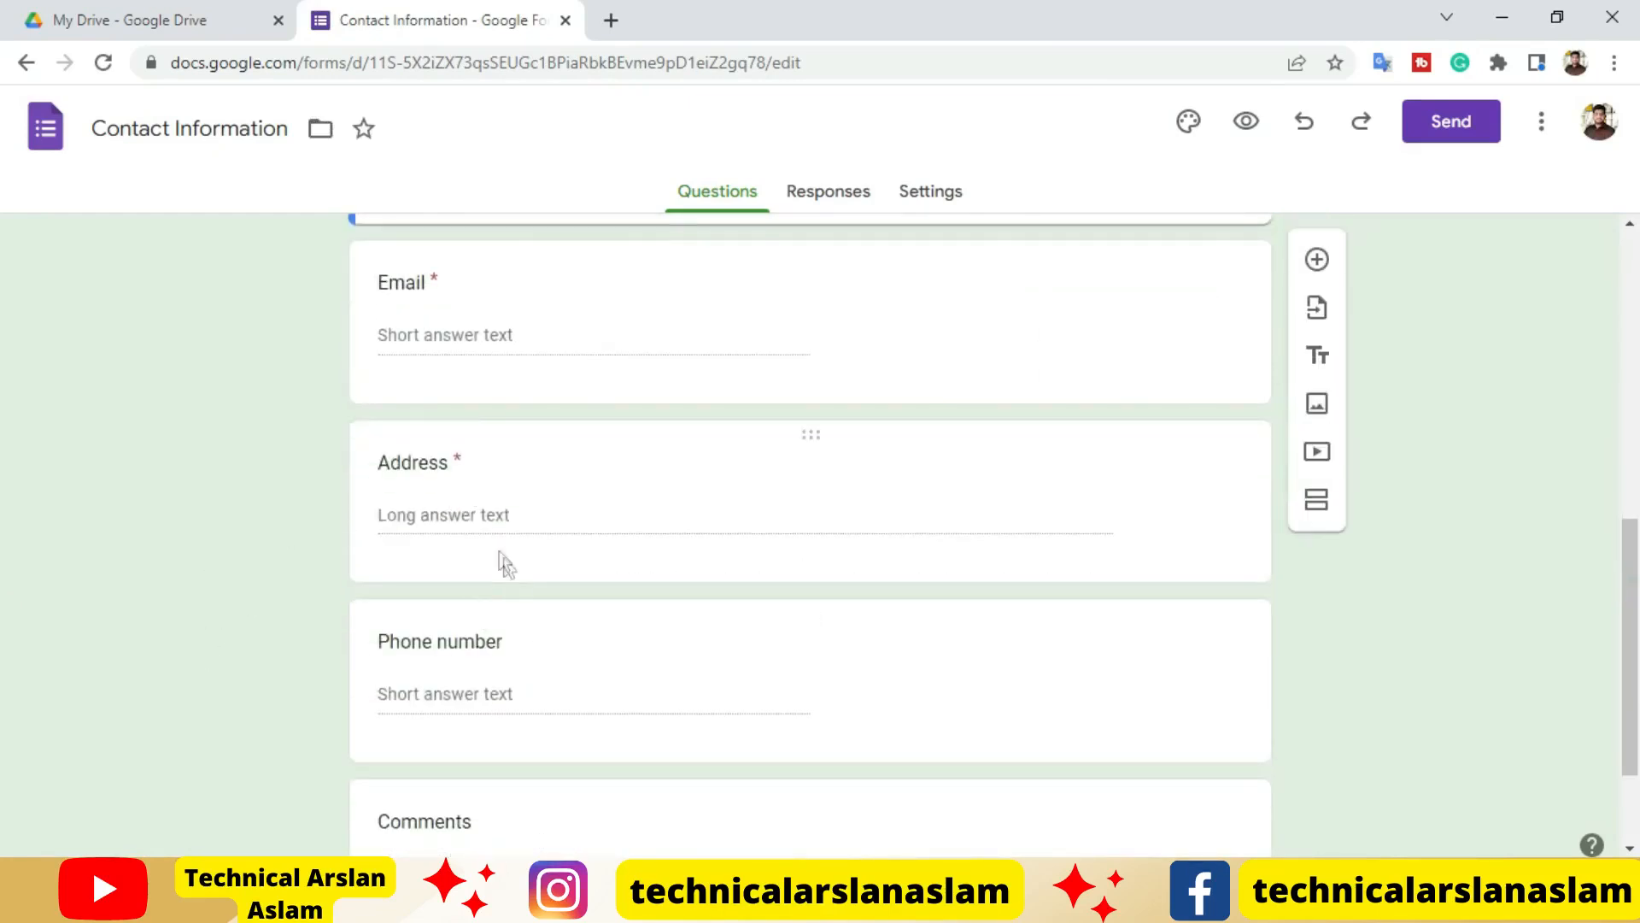
left_click(1012, 475)
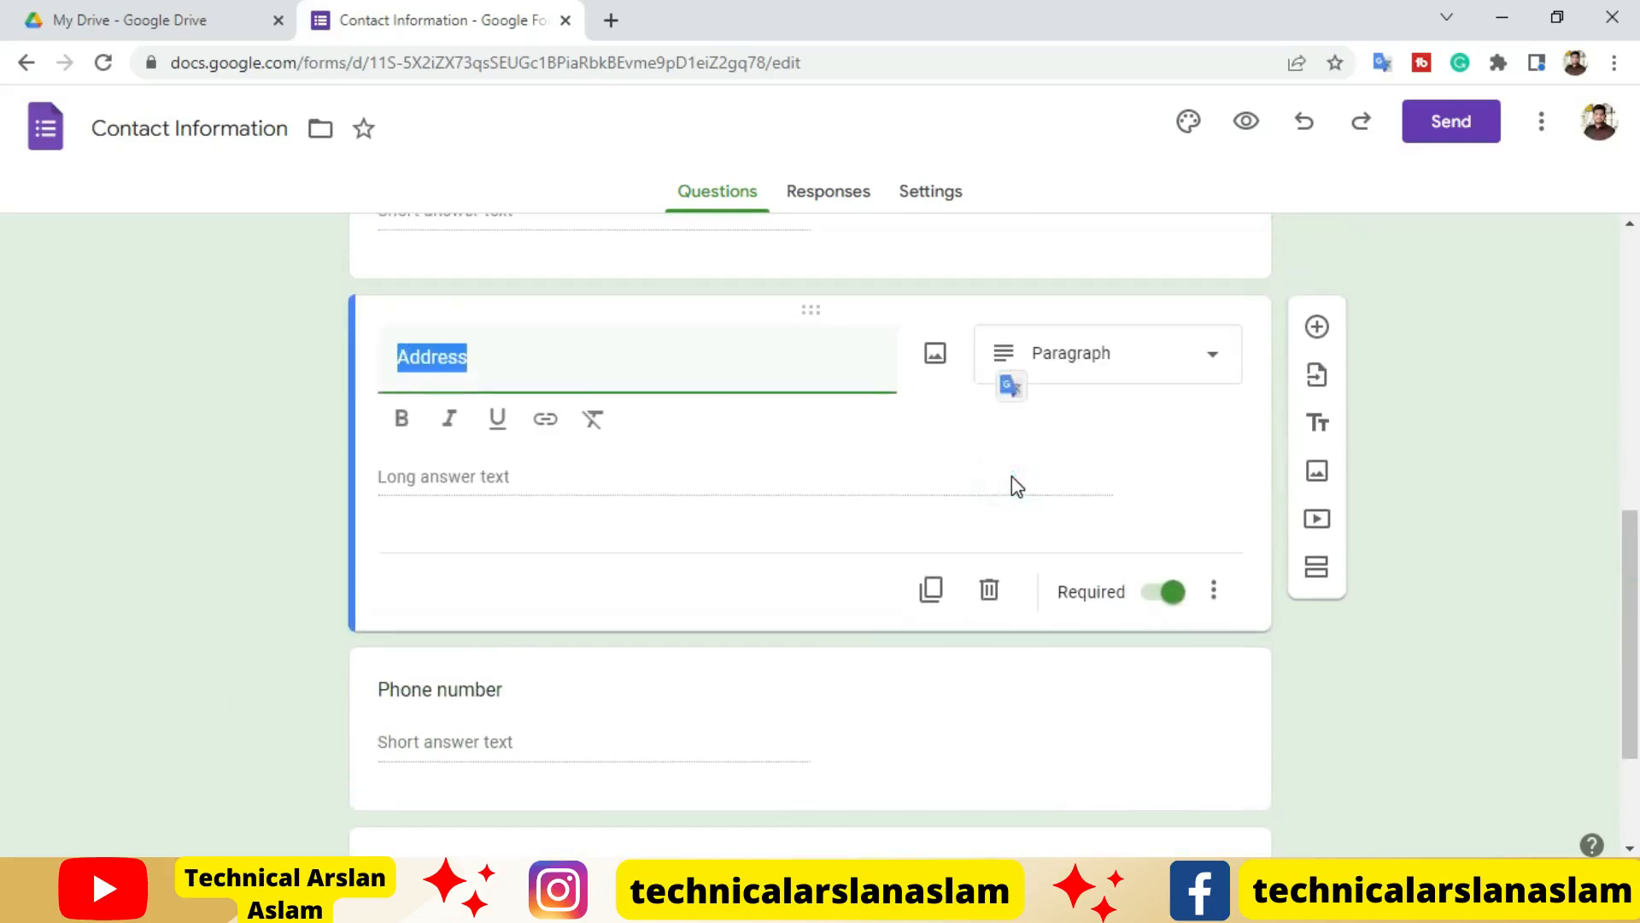
left_click(857, 611)
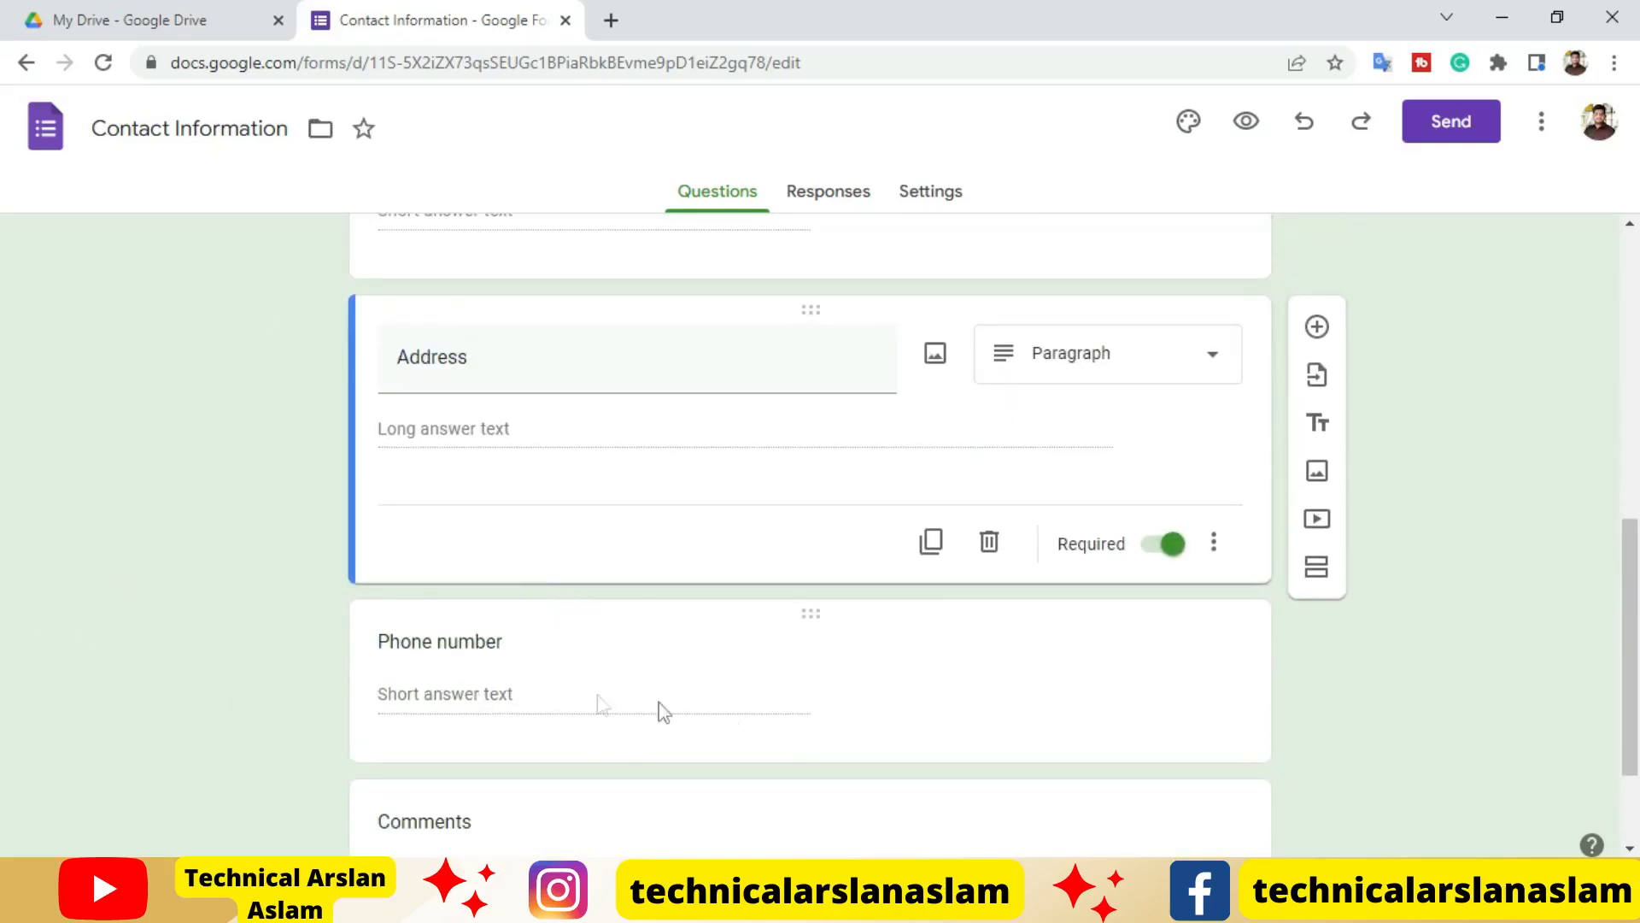
left_click(926, 681)
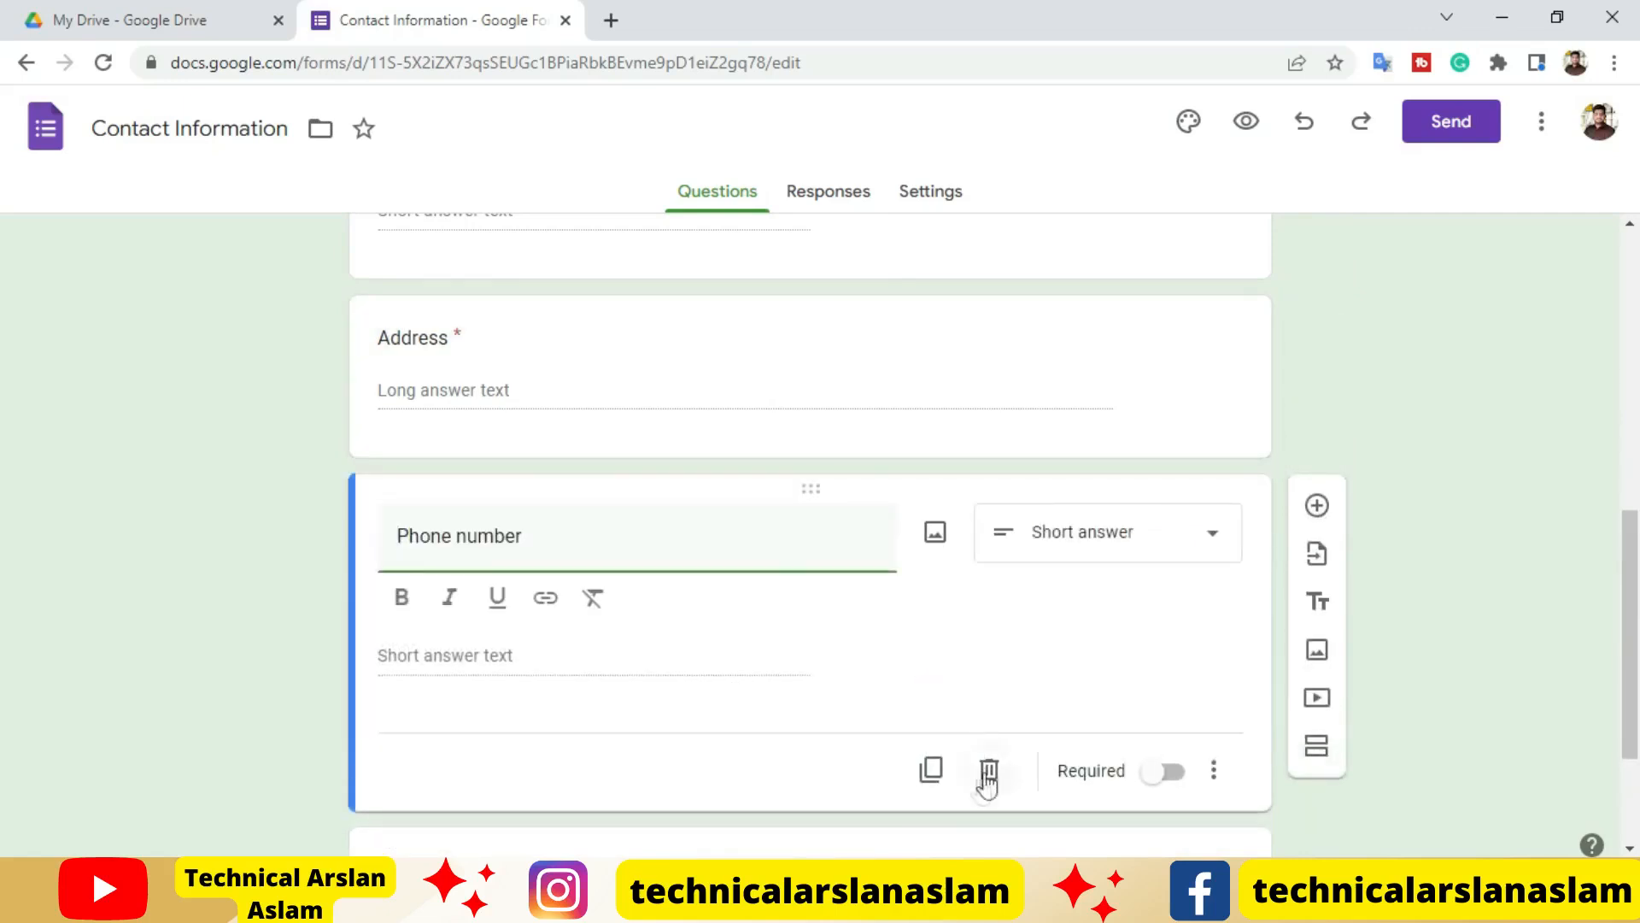
left_click(987, 773)
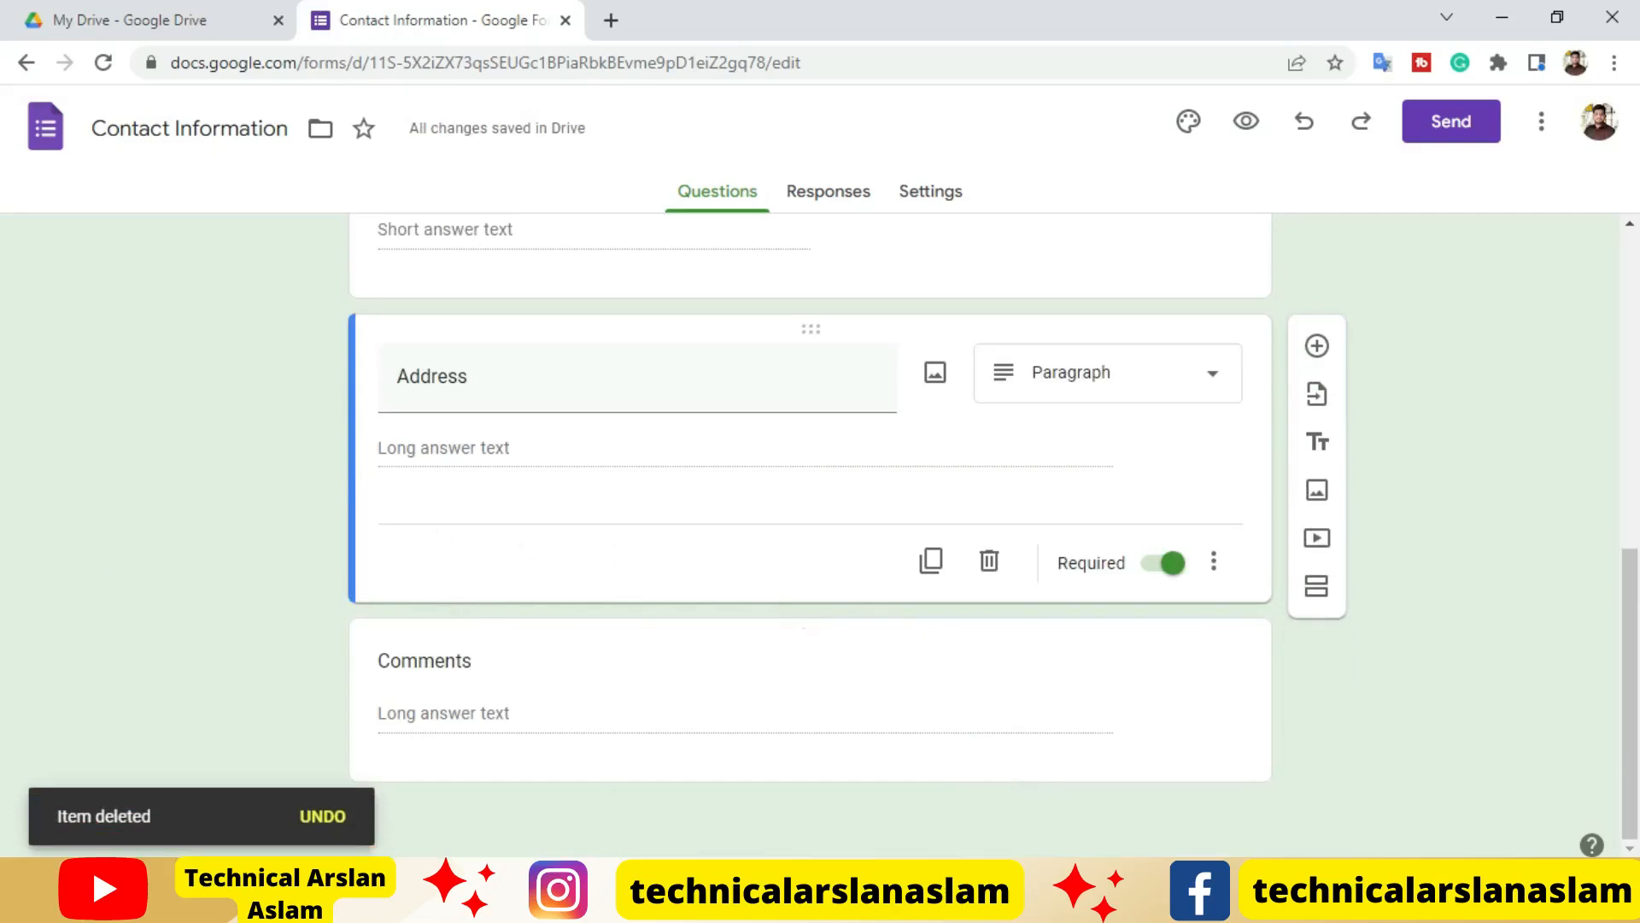
Open the Comments question of the contact form for editing
left_click(753, 691)
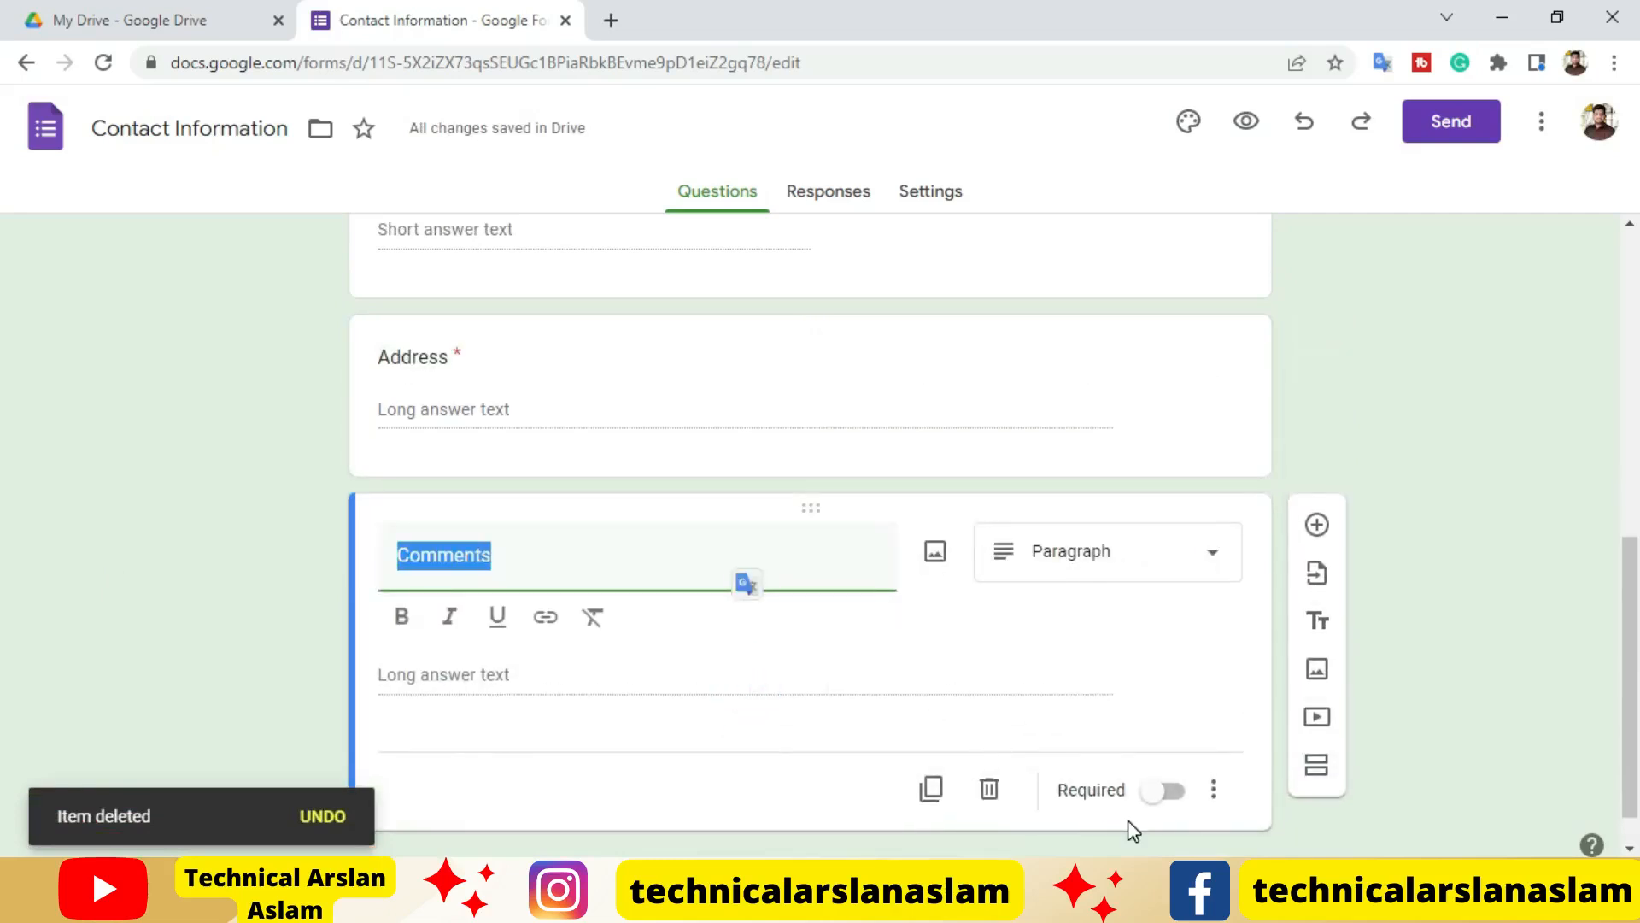
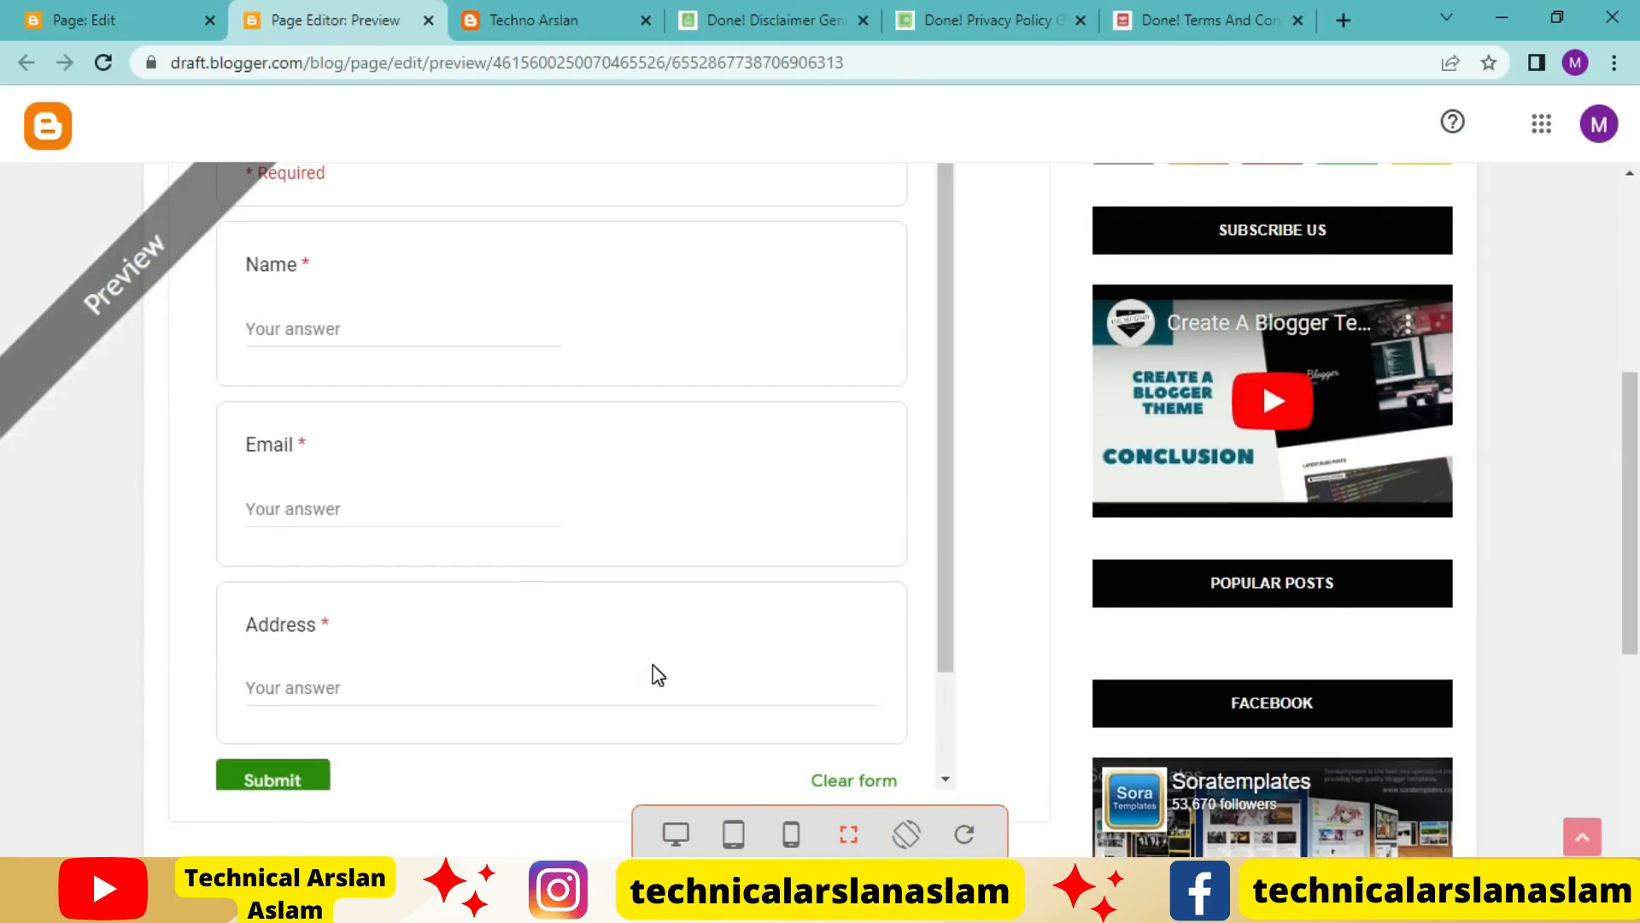
Return from the page preview to the Contact us page editor and publish the page to the blog
left_click(102, 20)
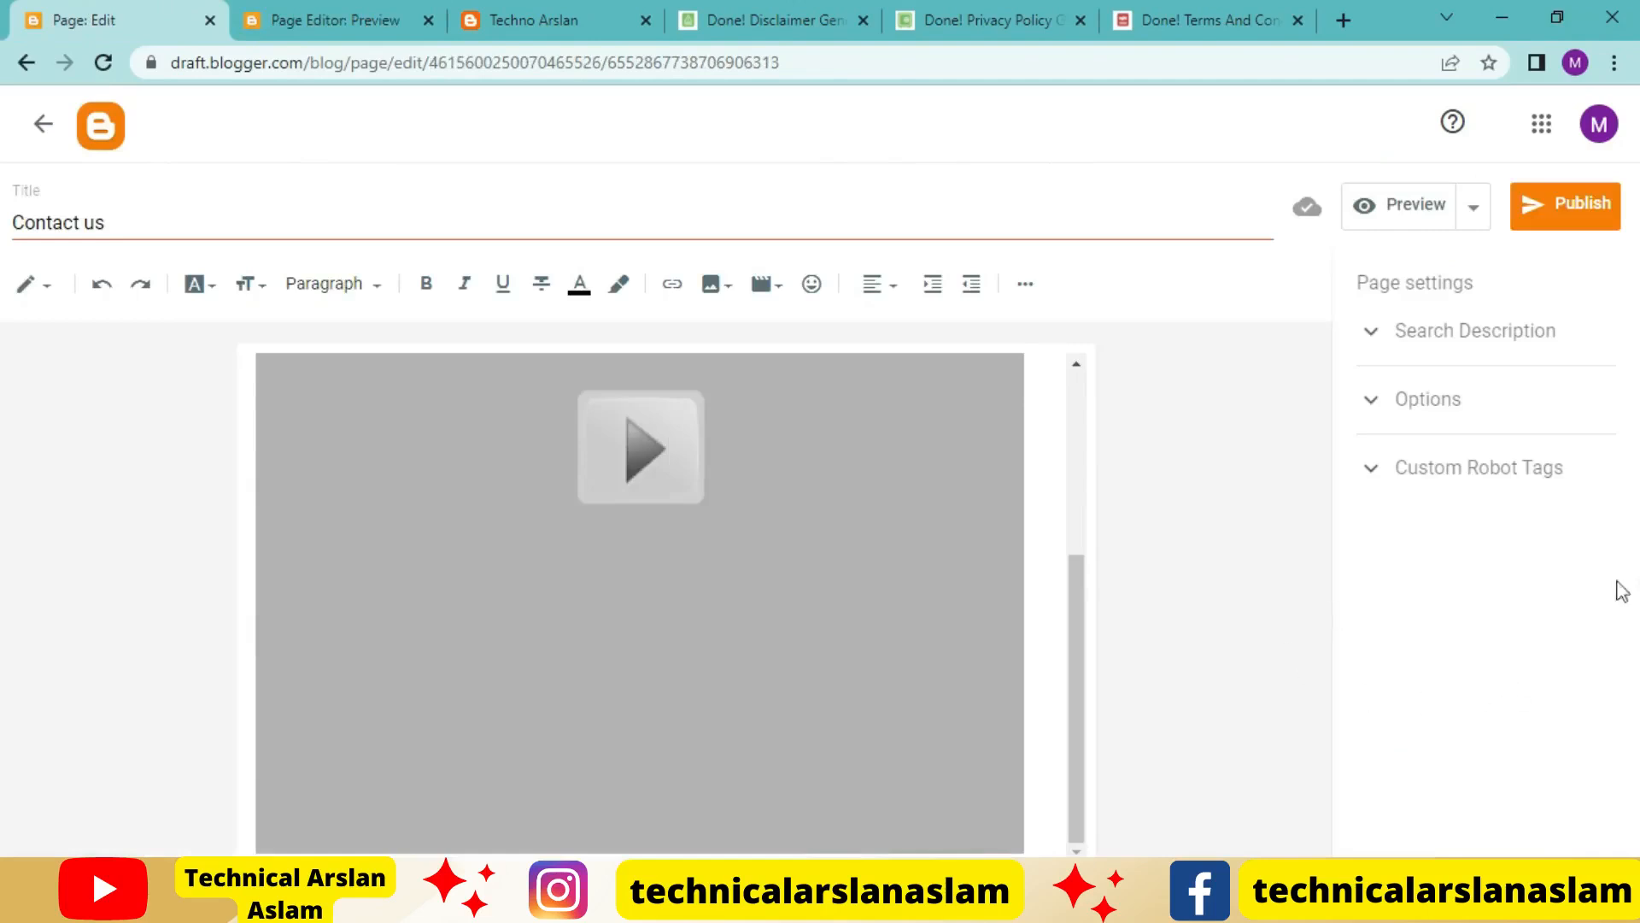
left_click(1576, 212)
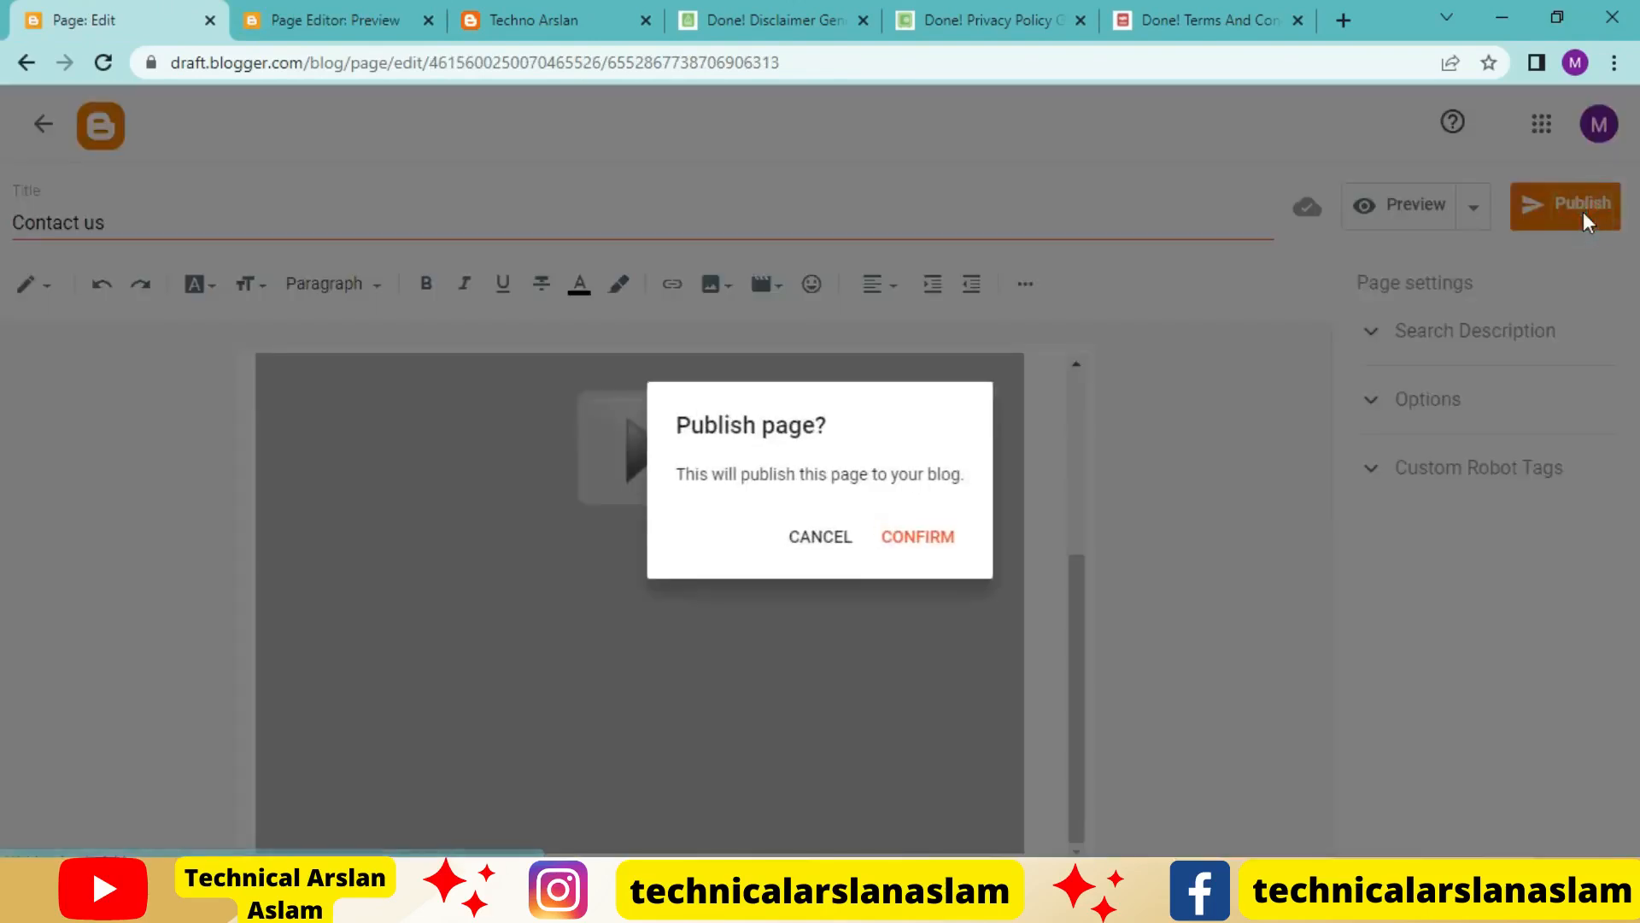
left_click(941, 531)
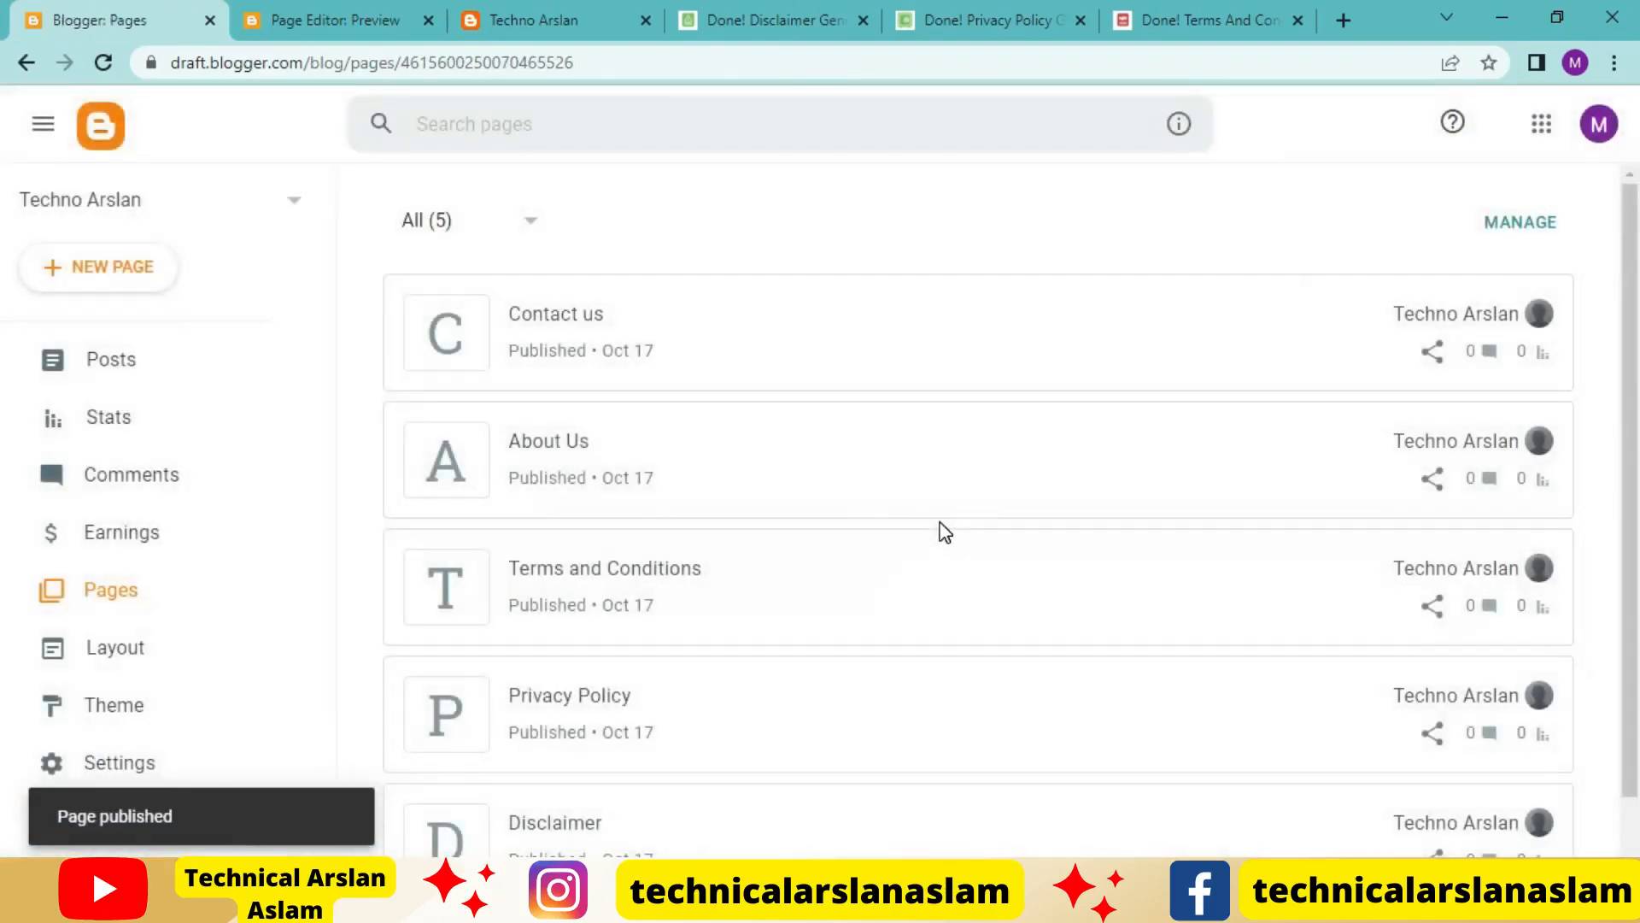
scroll(943, 533, "down", 1)
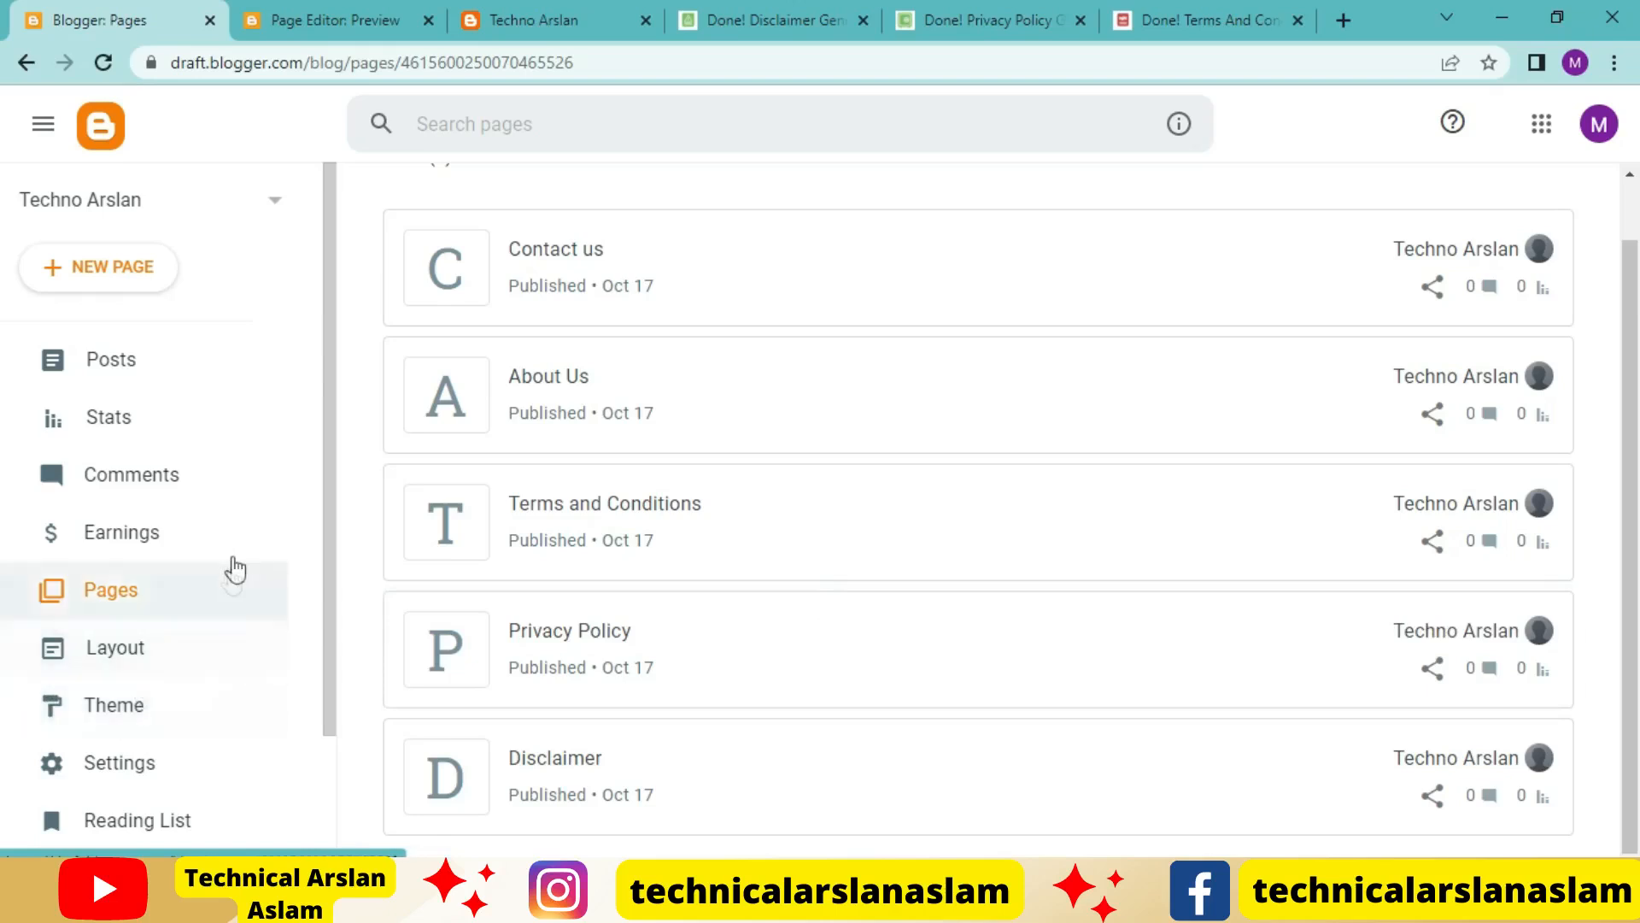
View the blog's list of posts, and go back to its list of pages
left_click(183, 373)
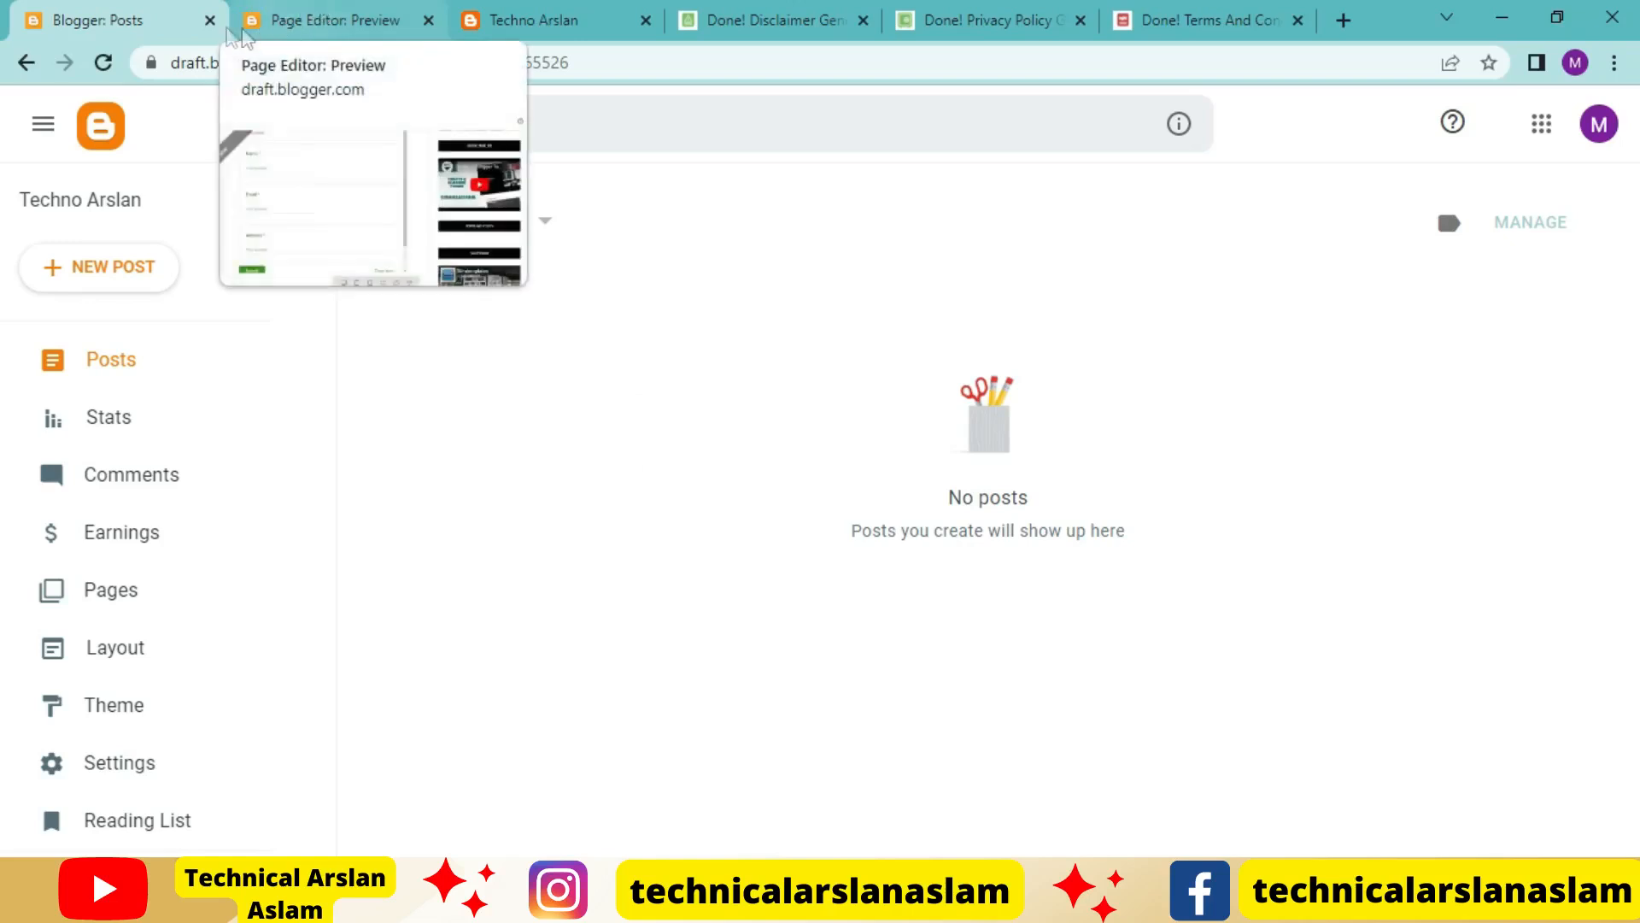
left_click(106, 610)
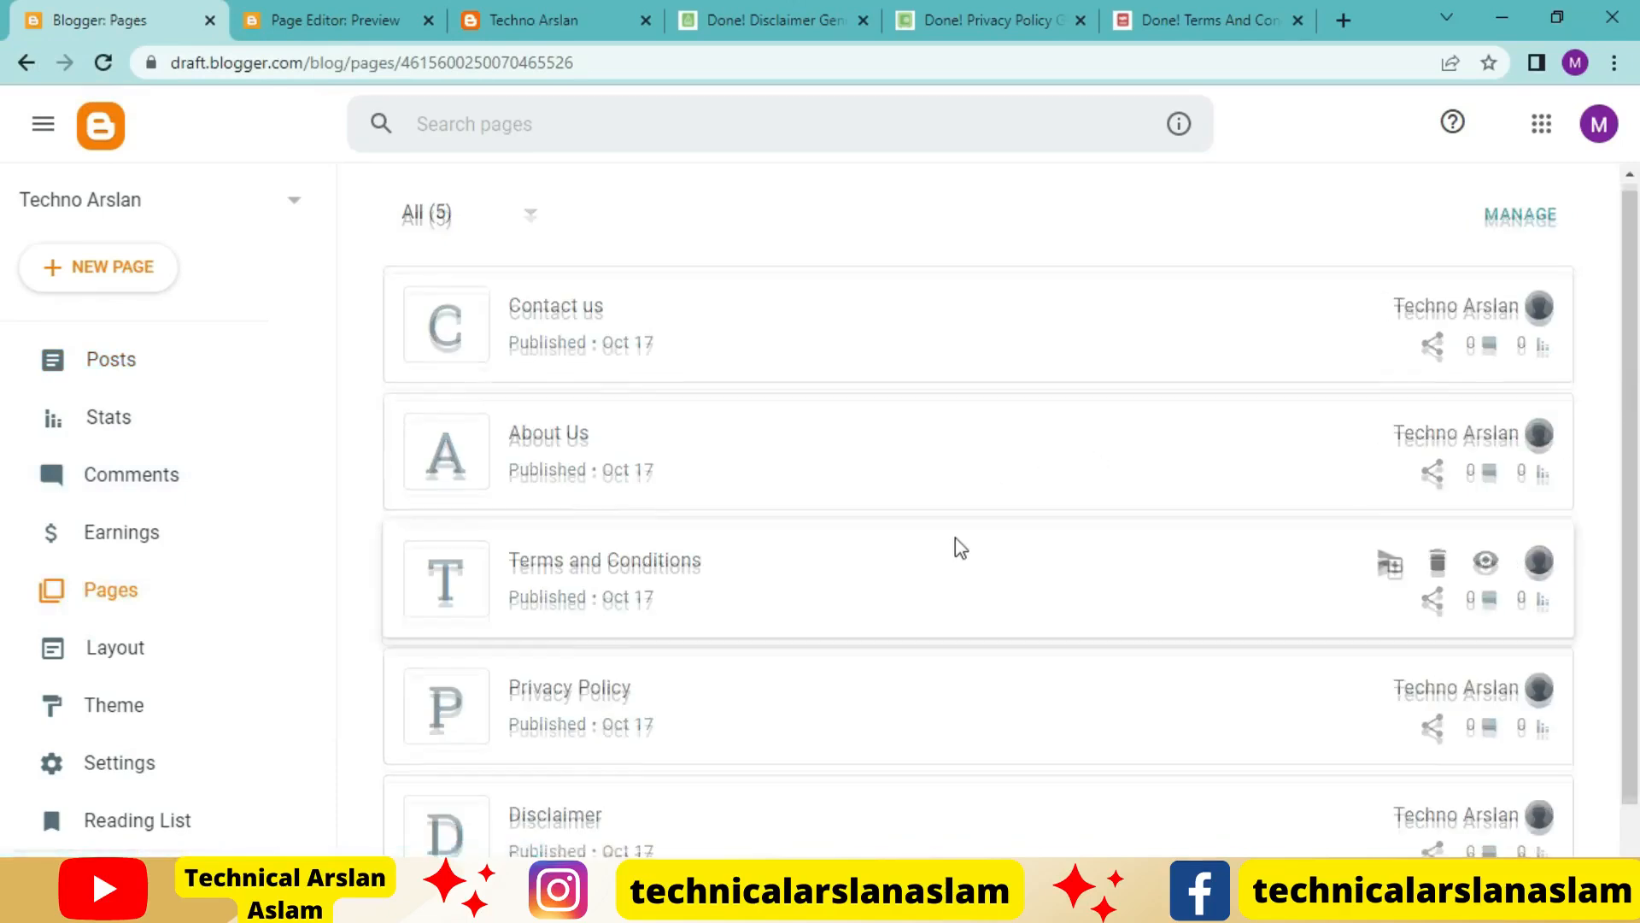
scroll(955, 547, "down", 1)
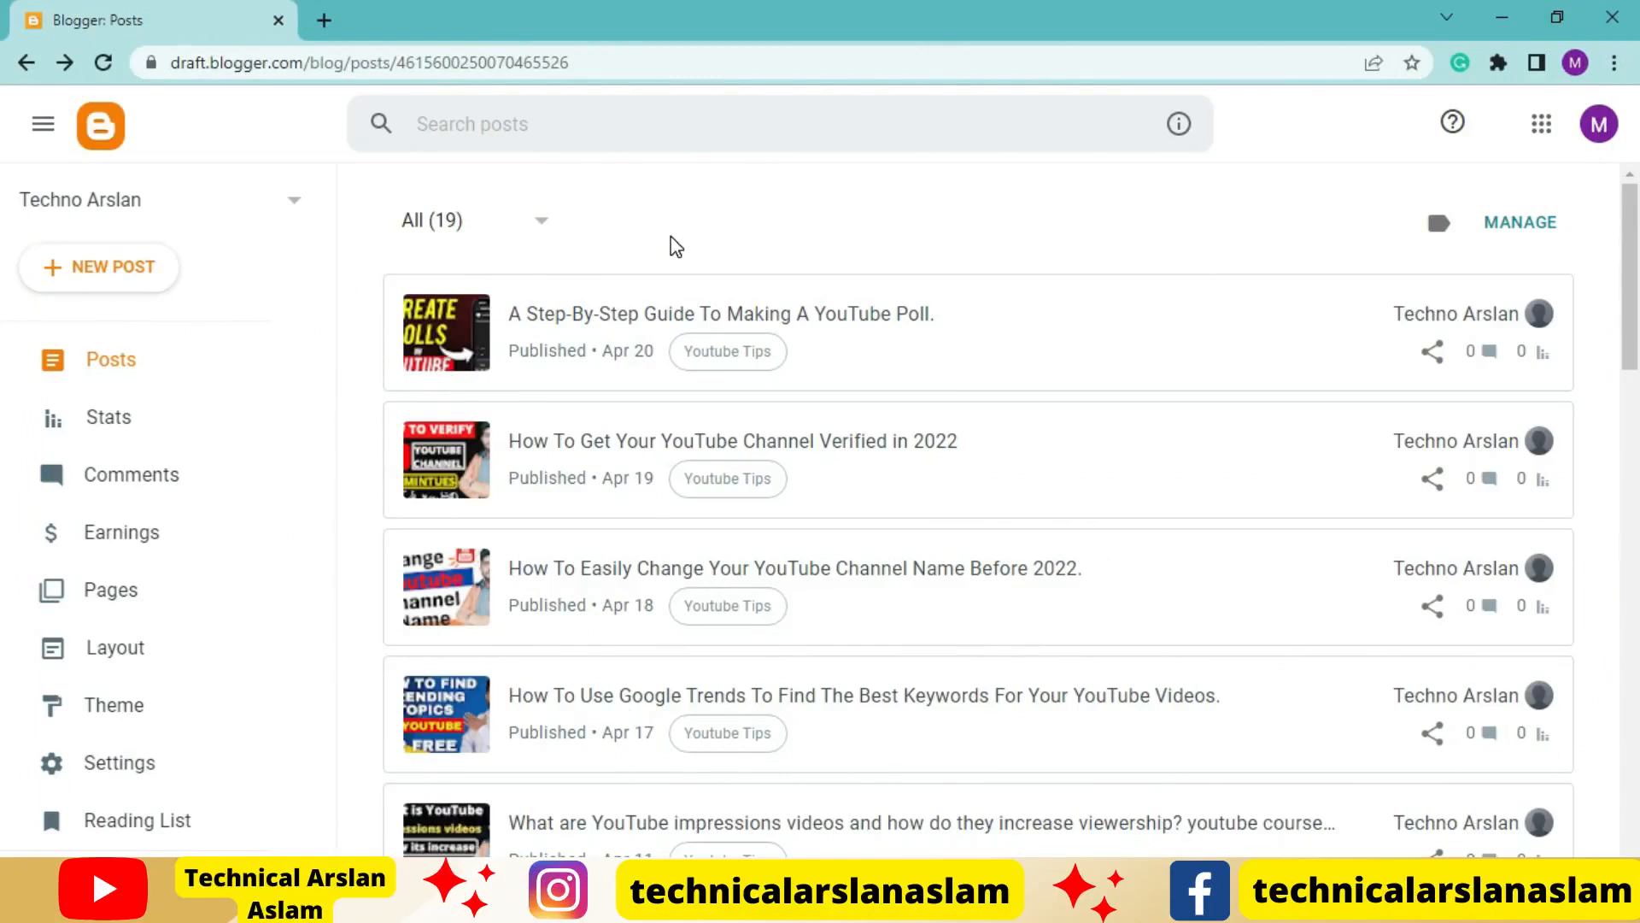
Create a new blog post, dismiss the Grammarly tour offer, center-align the body and place the cursor in the title
left_click(112, 272)
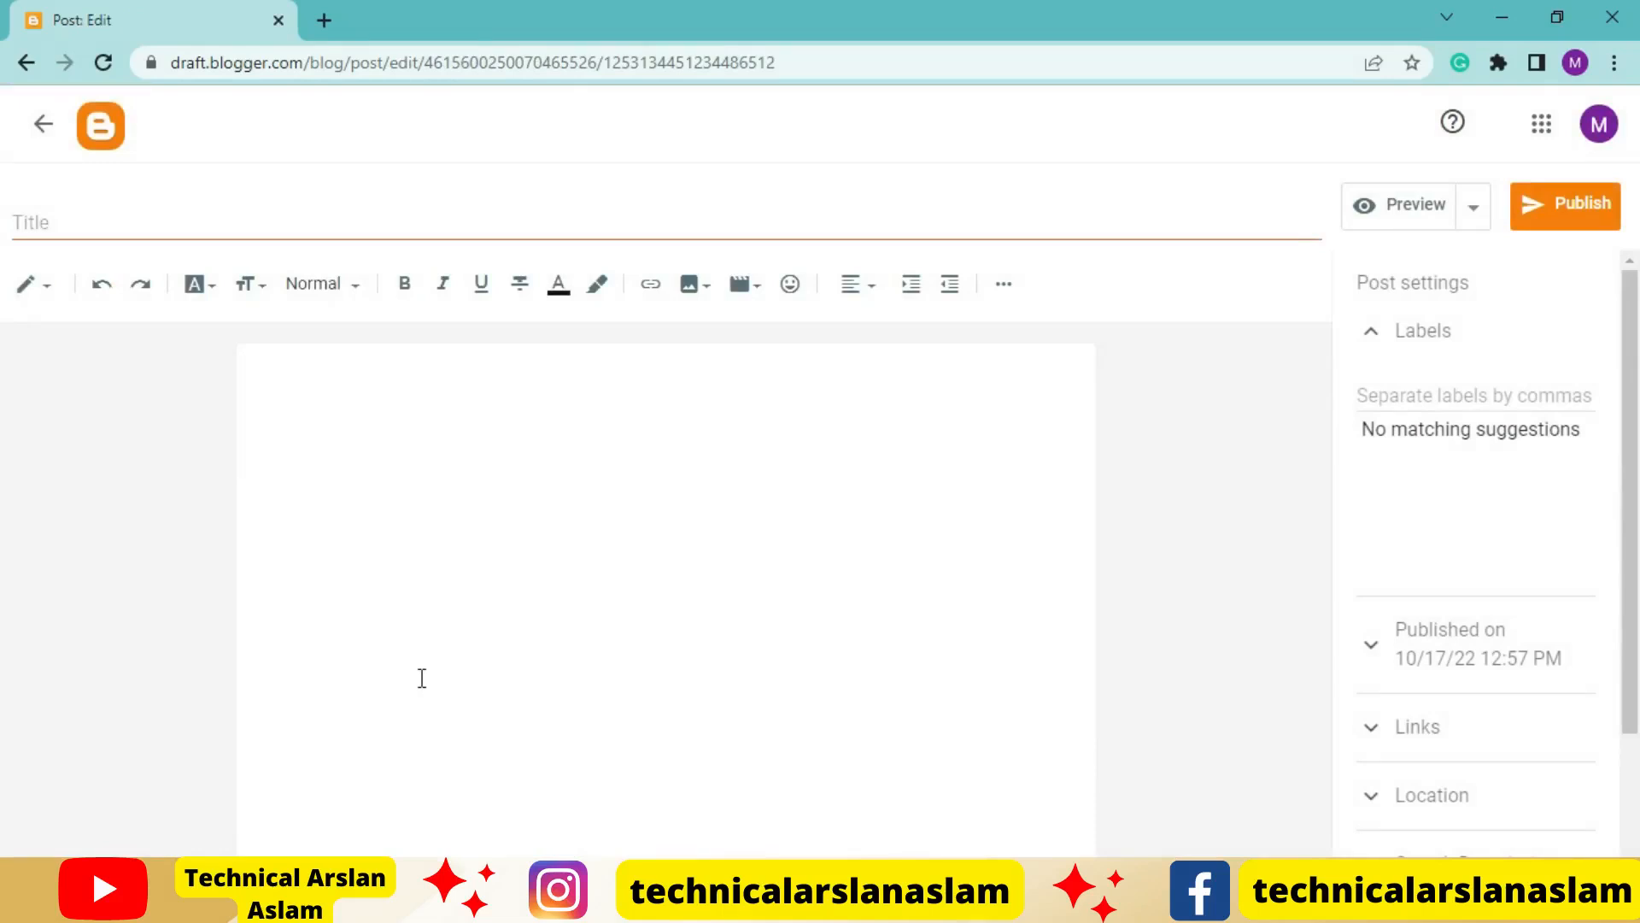
left_click(545, 513)
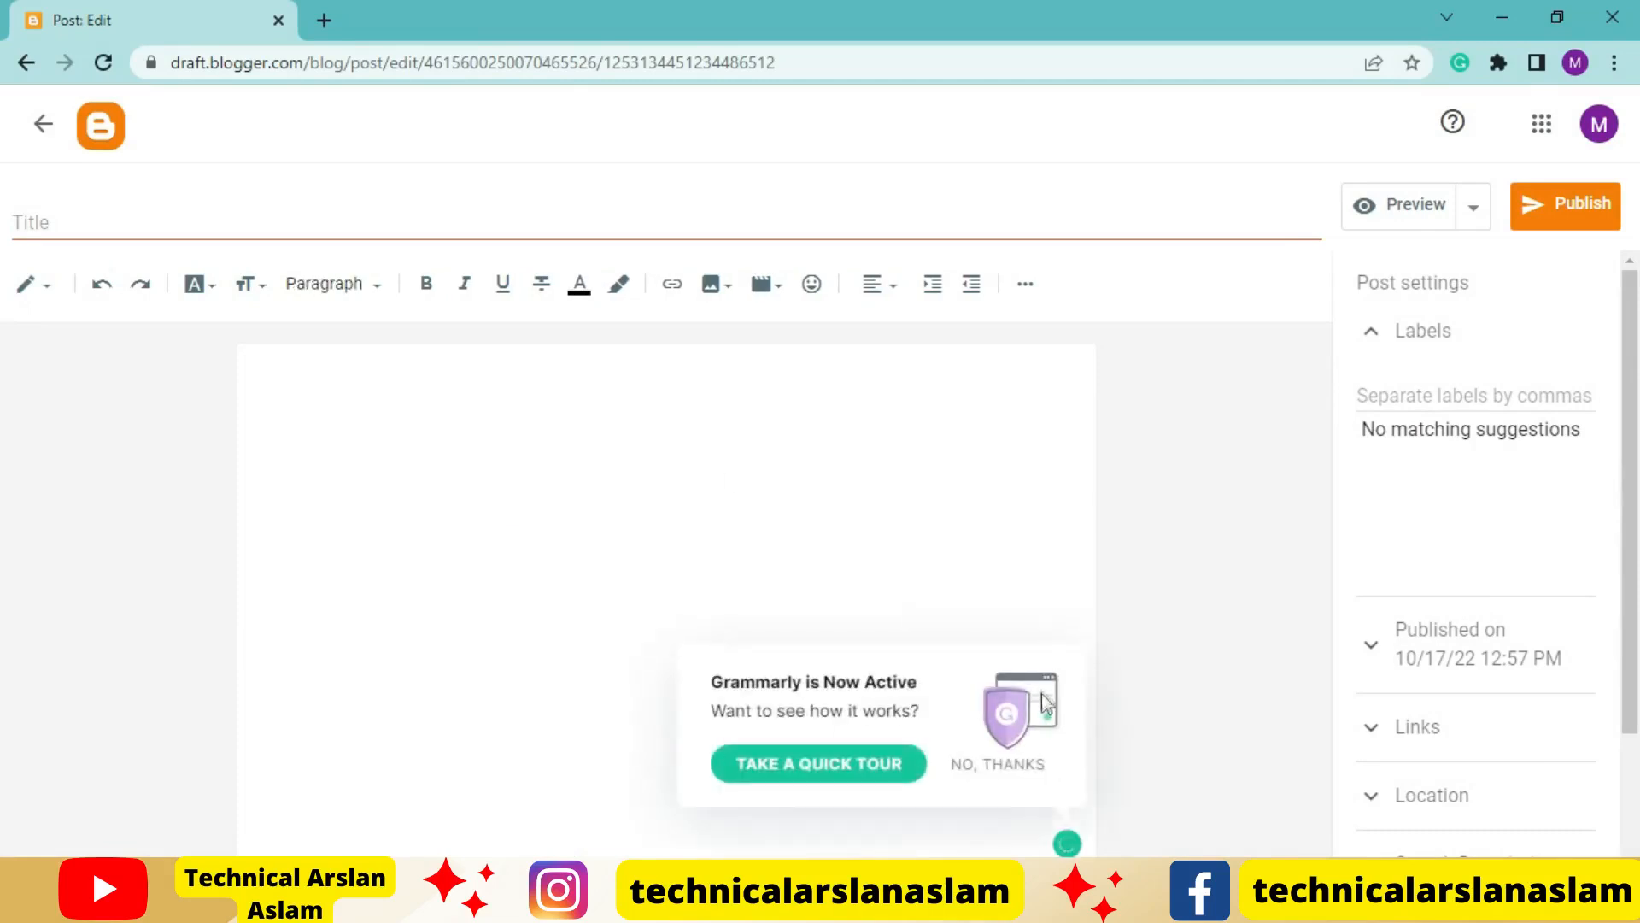
left_click(996, 763)
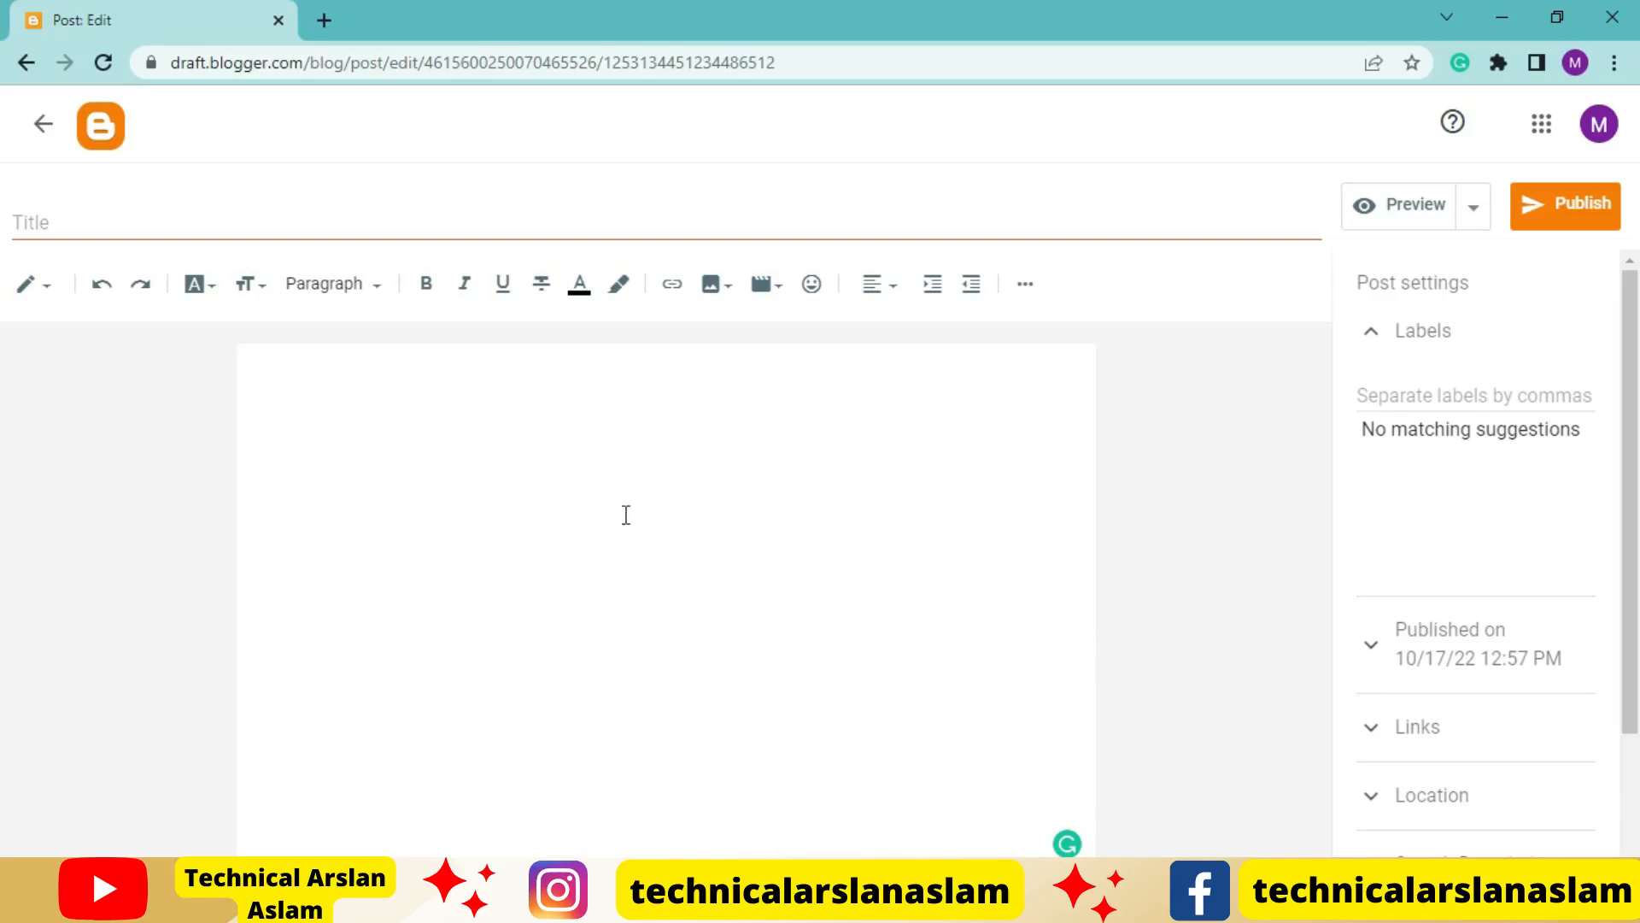
left_click(655, 404)
left_click(887, 305)
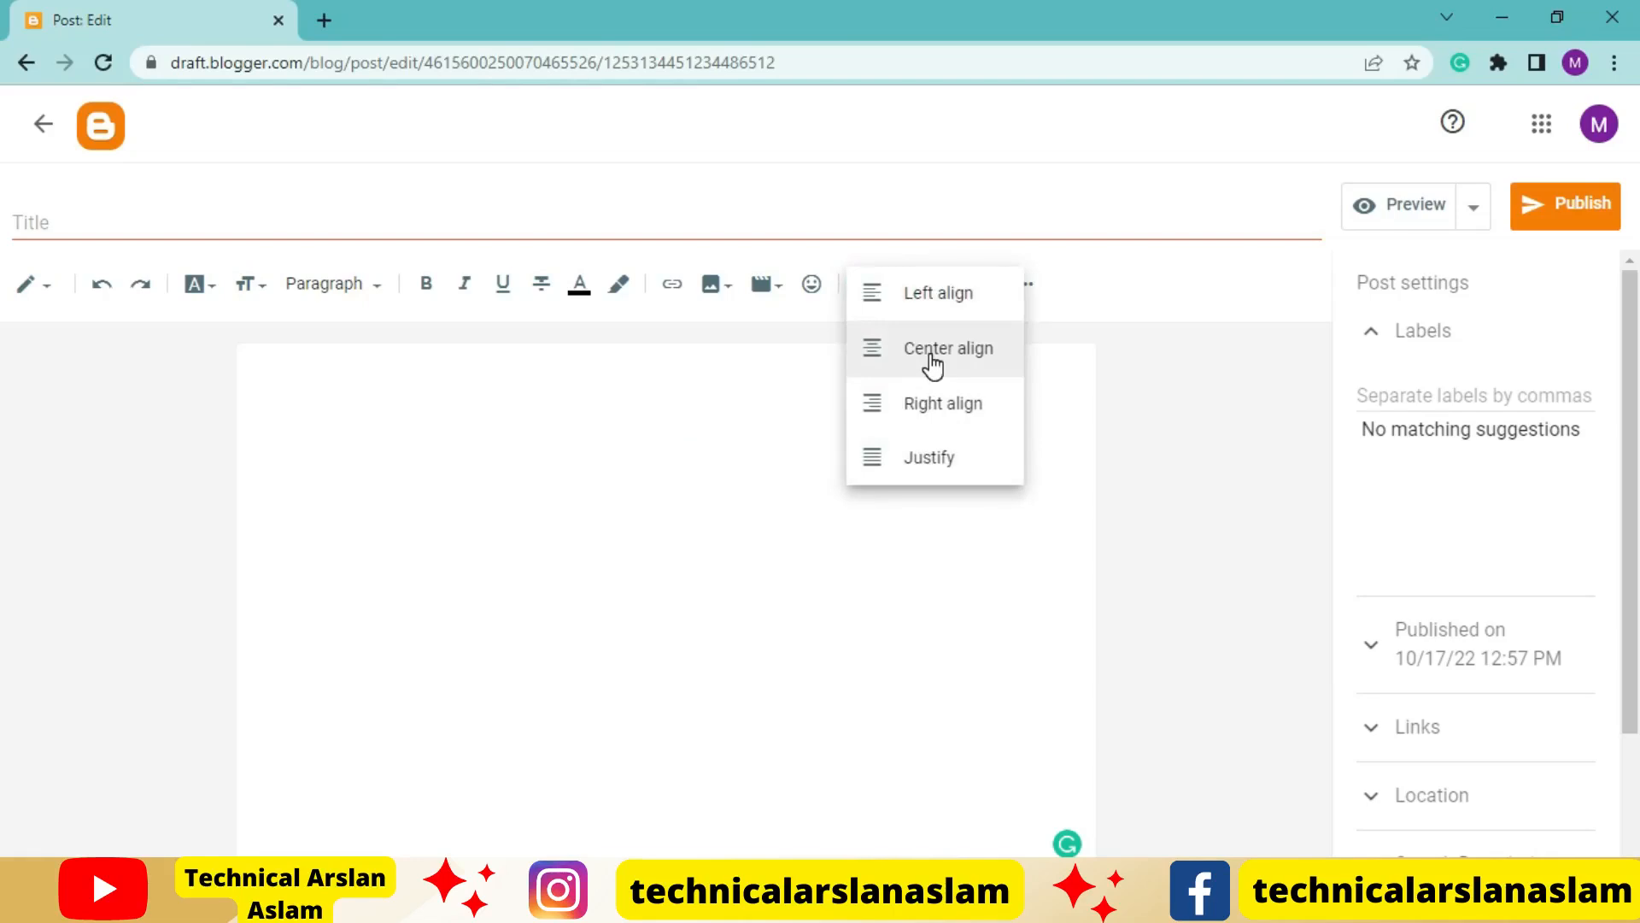
left_click(906, 359)
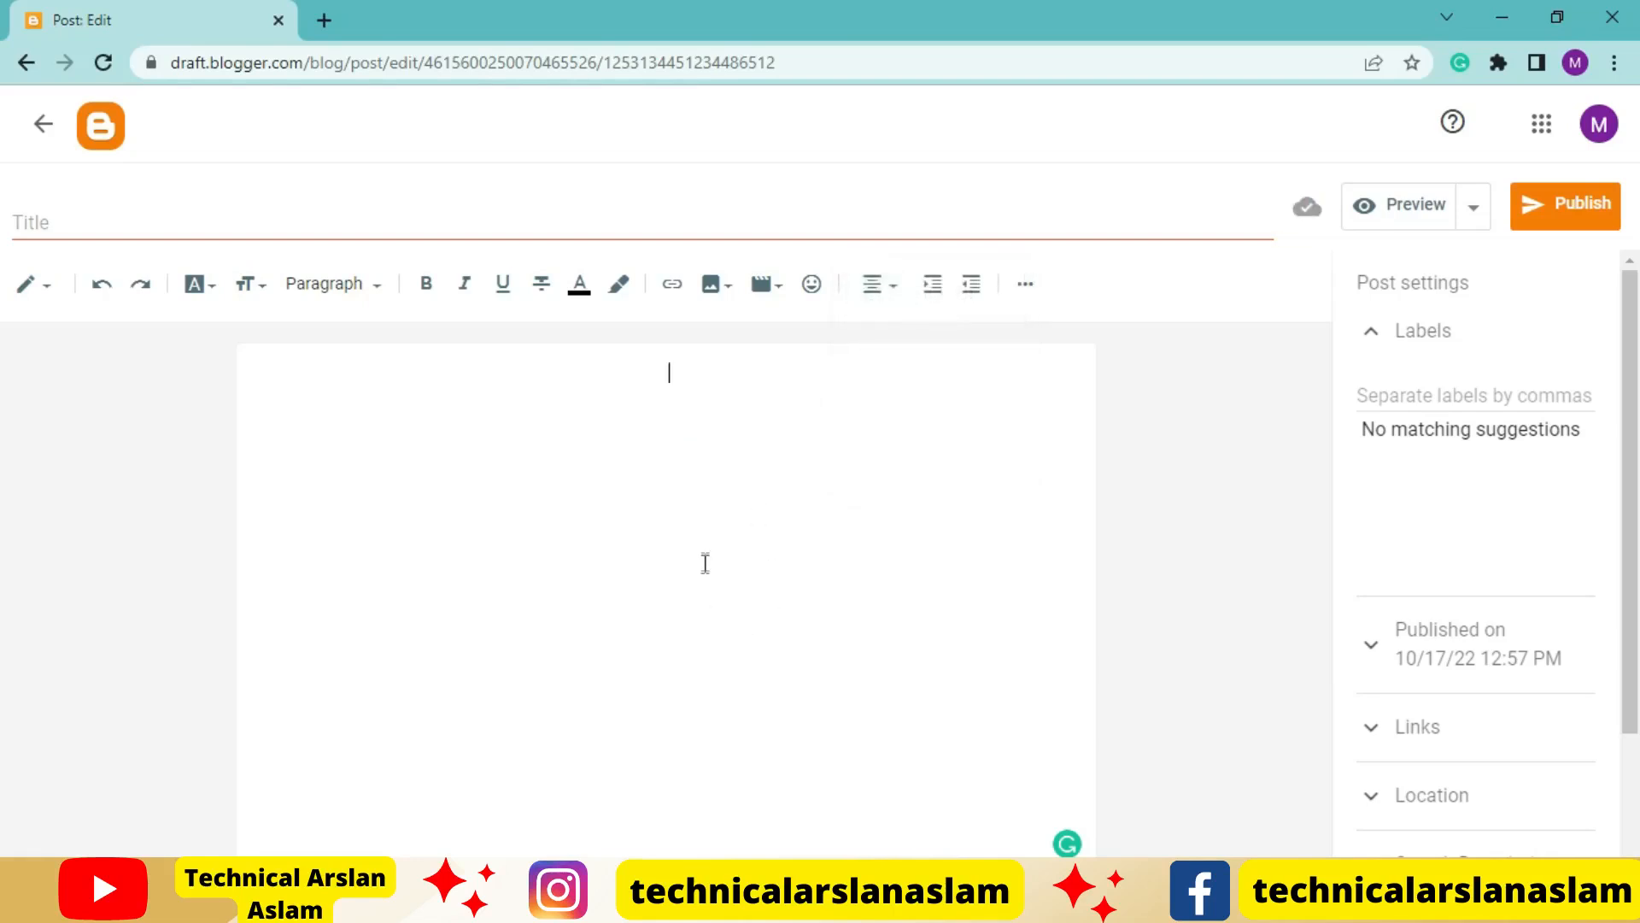
left_click(258, 227)
Switch to the Word document and read through the Blogger article and the keyword list below it
key("alt+Tab")
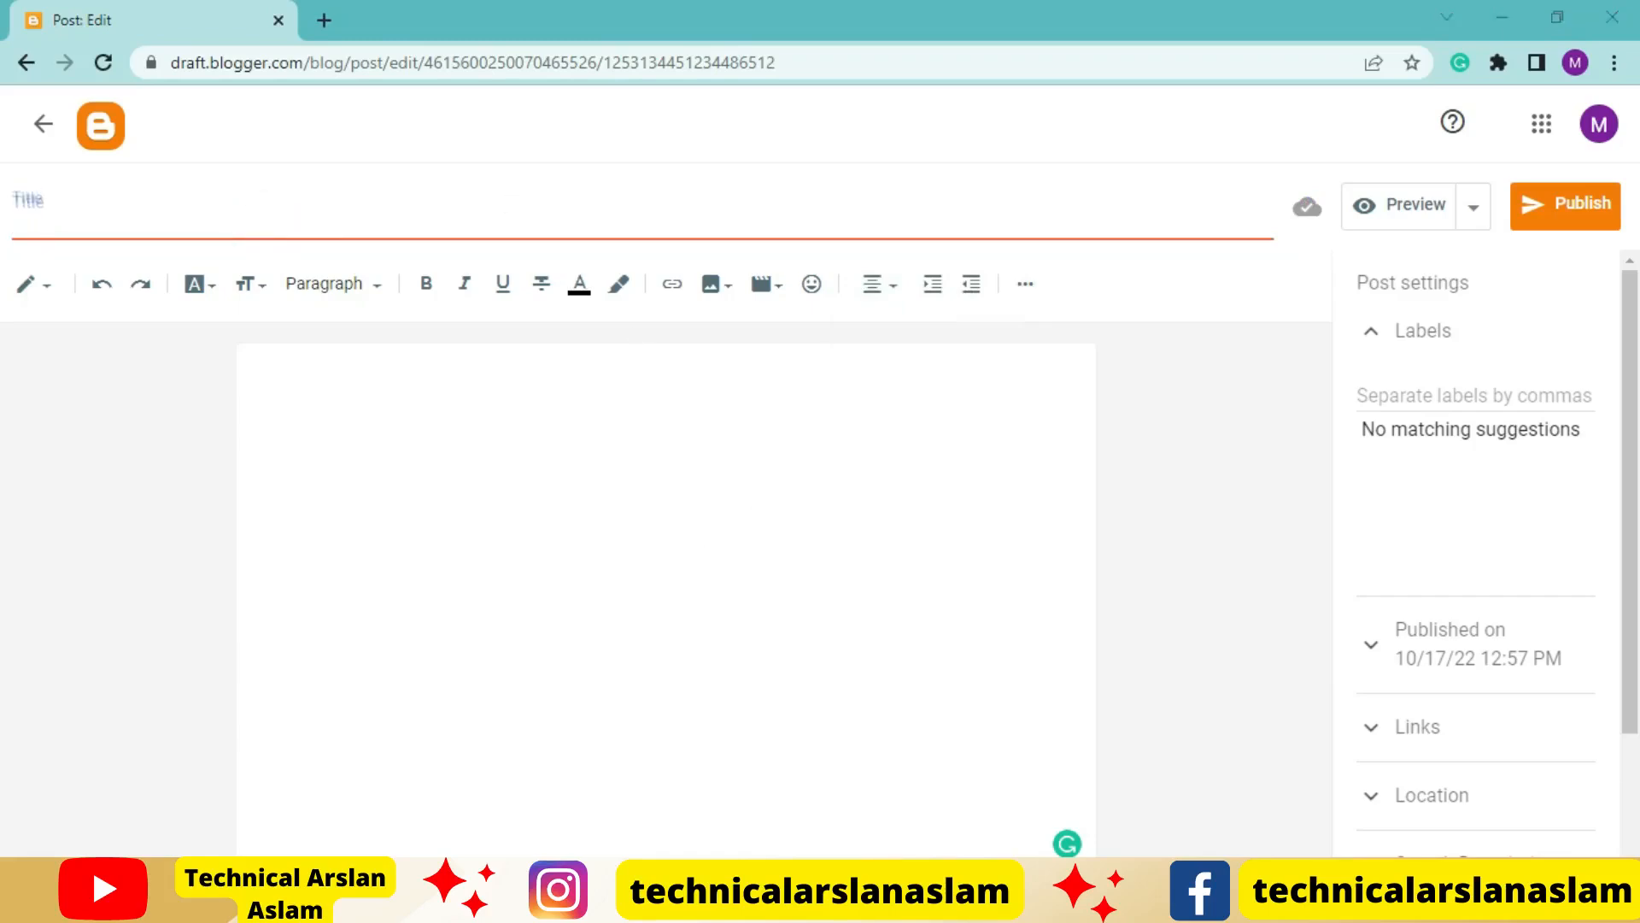
scroll(581, 511, "up", 8)
scroll(610, 524, "up", 2)
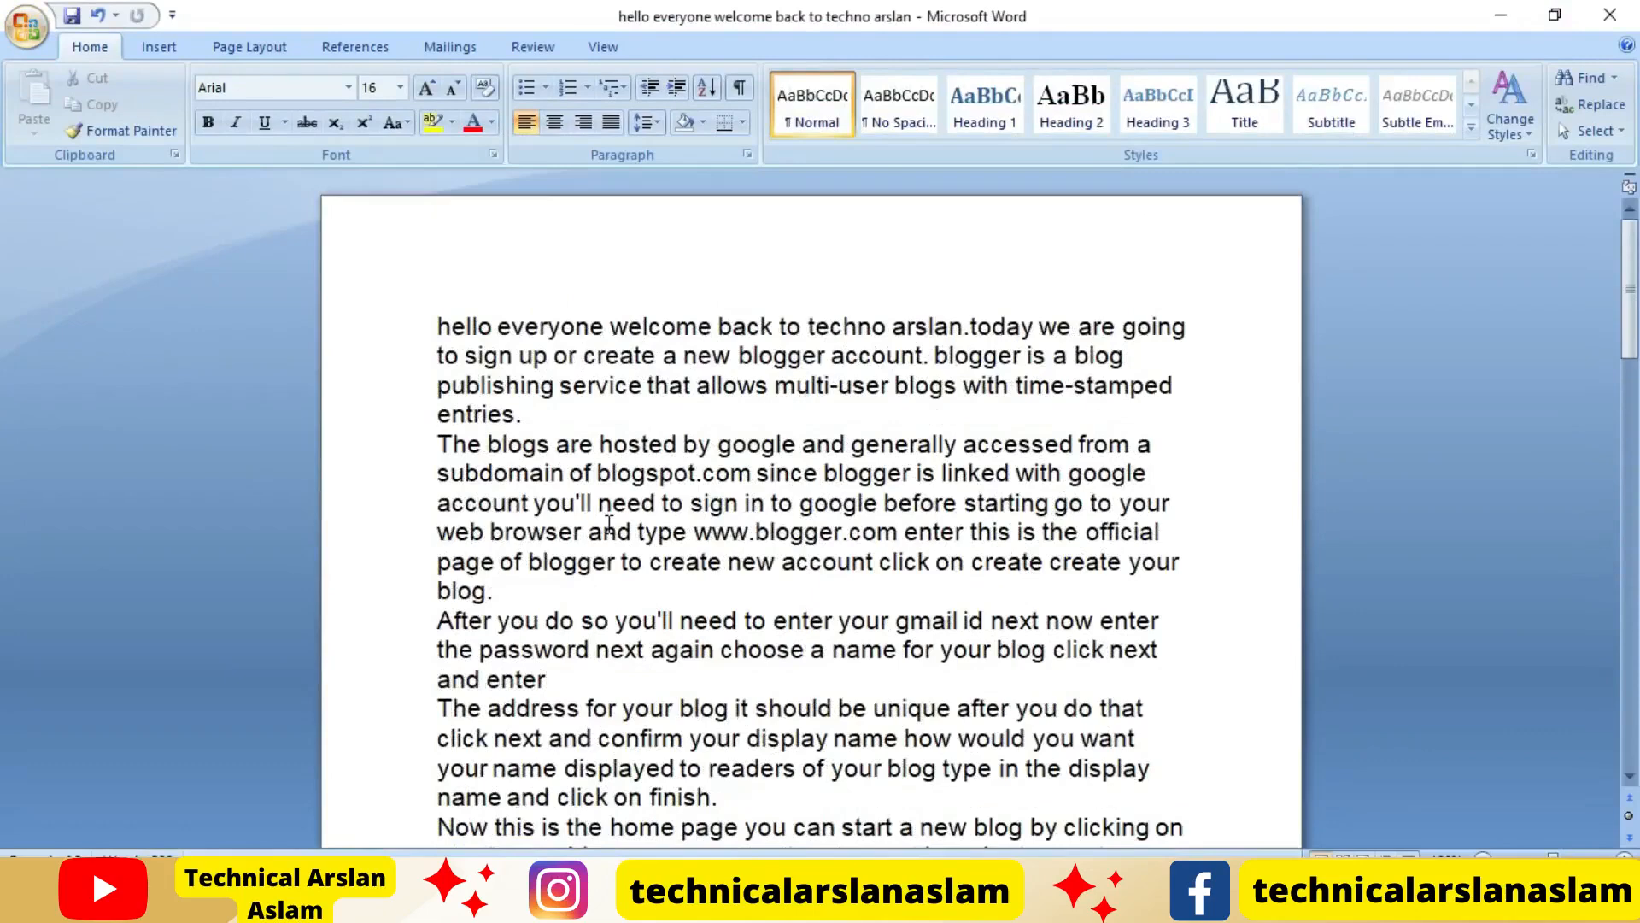
scroll(609, 524, "down", 2)
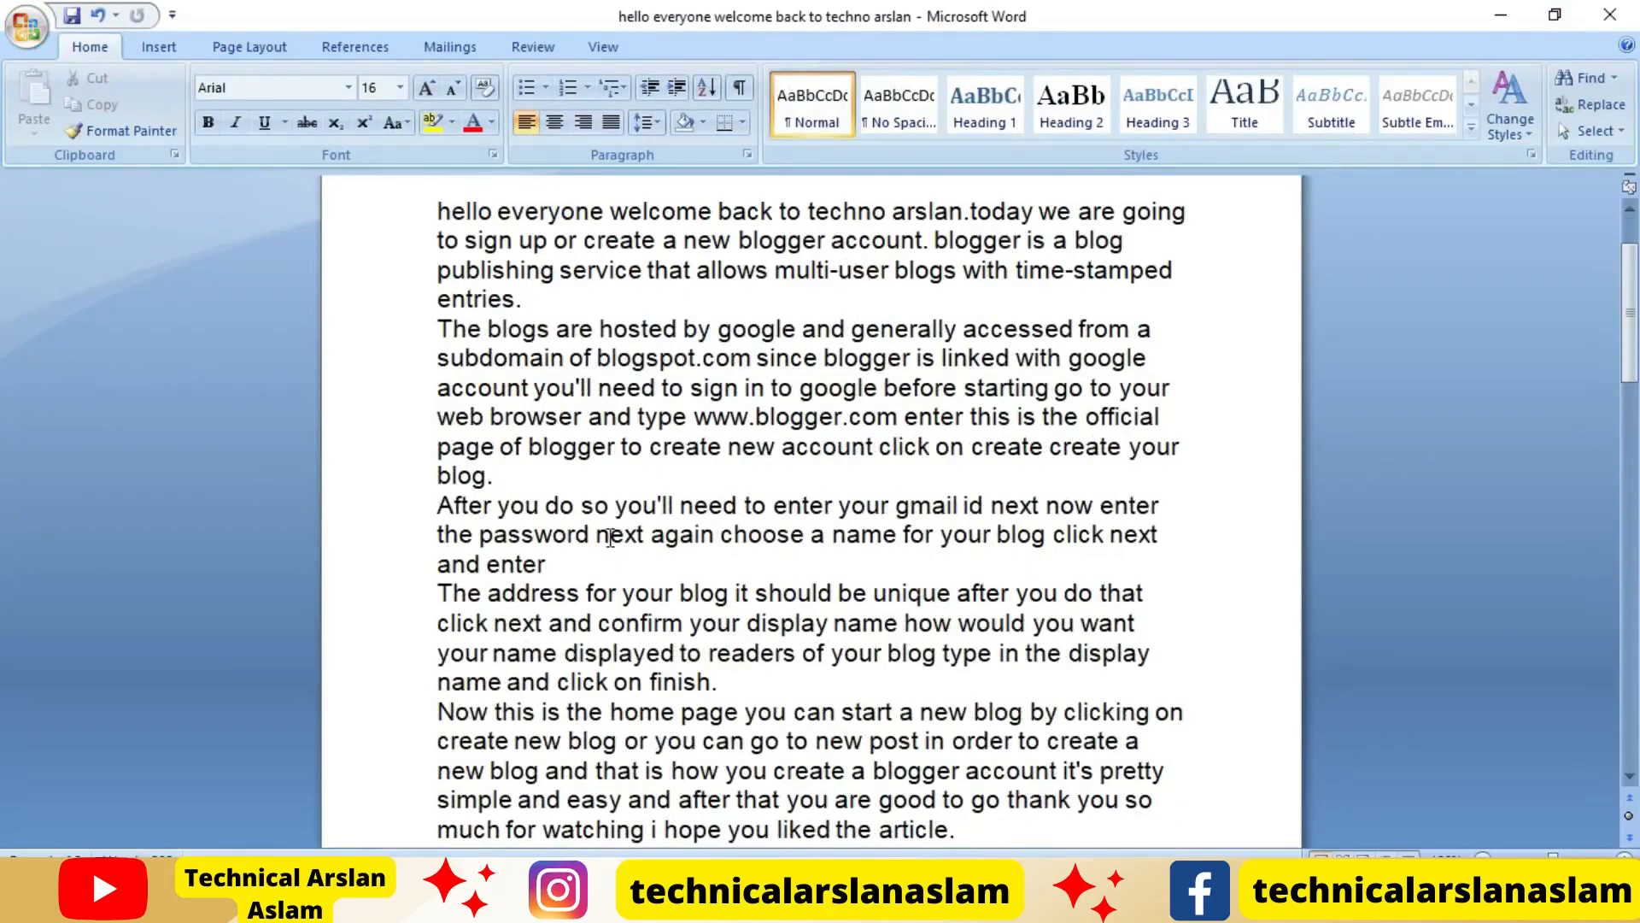
scroll(610, 536, "down", 5)
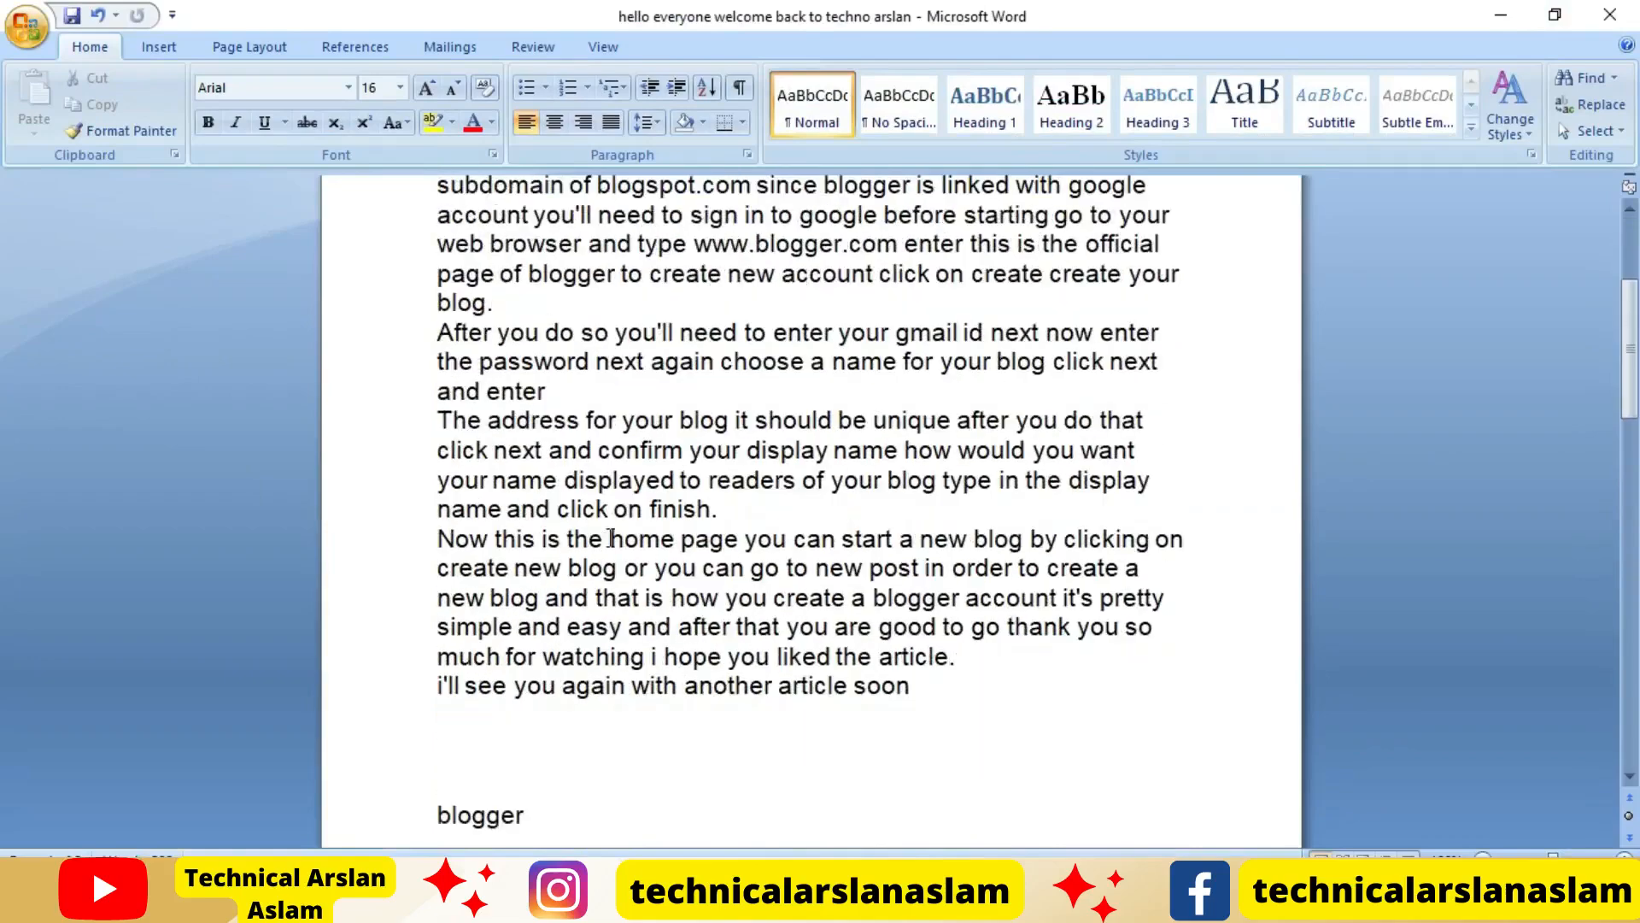
scroll(515, 650, "down", 5)
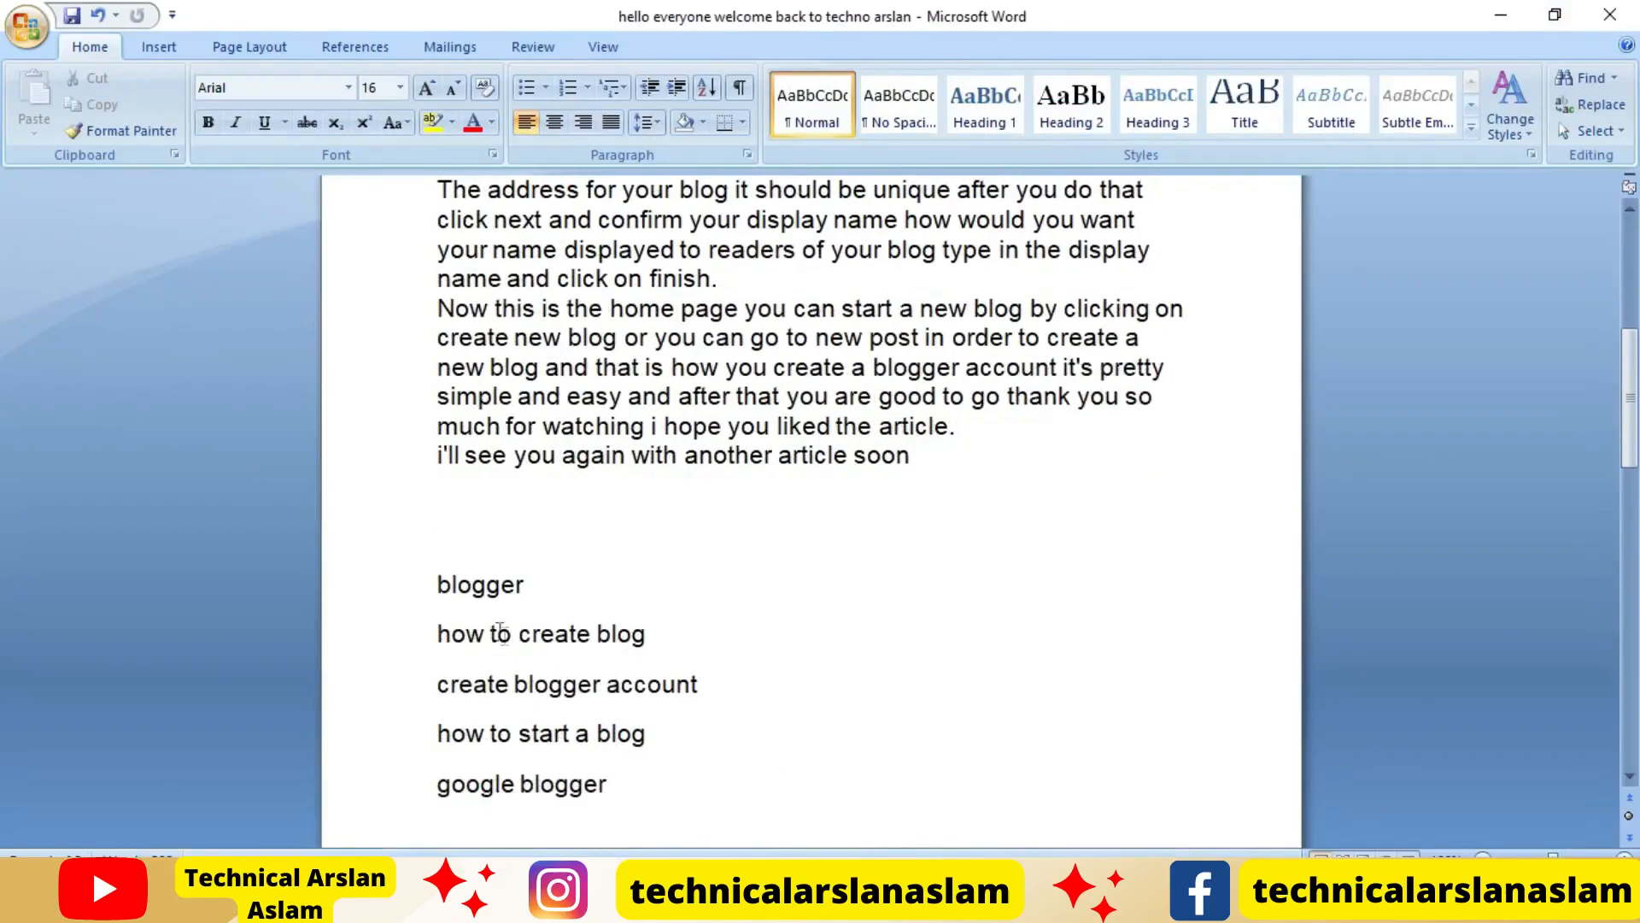
scroll(557, 731, "down", 8)
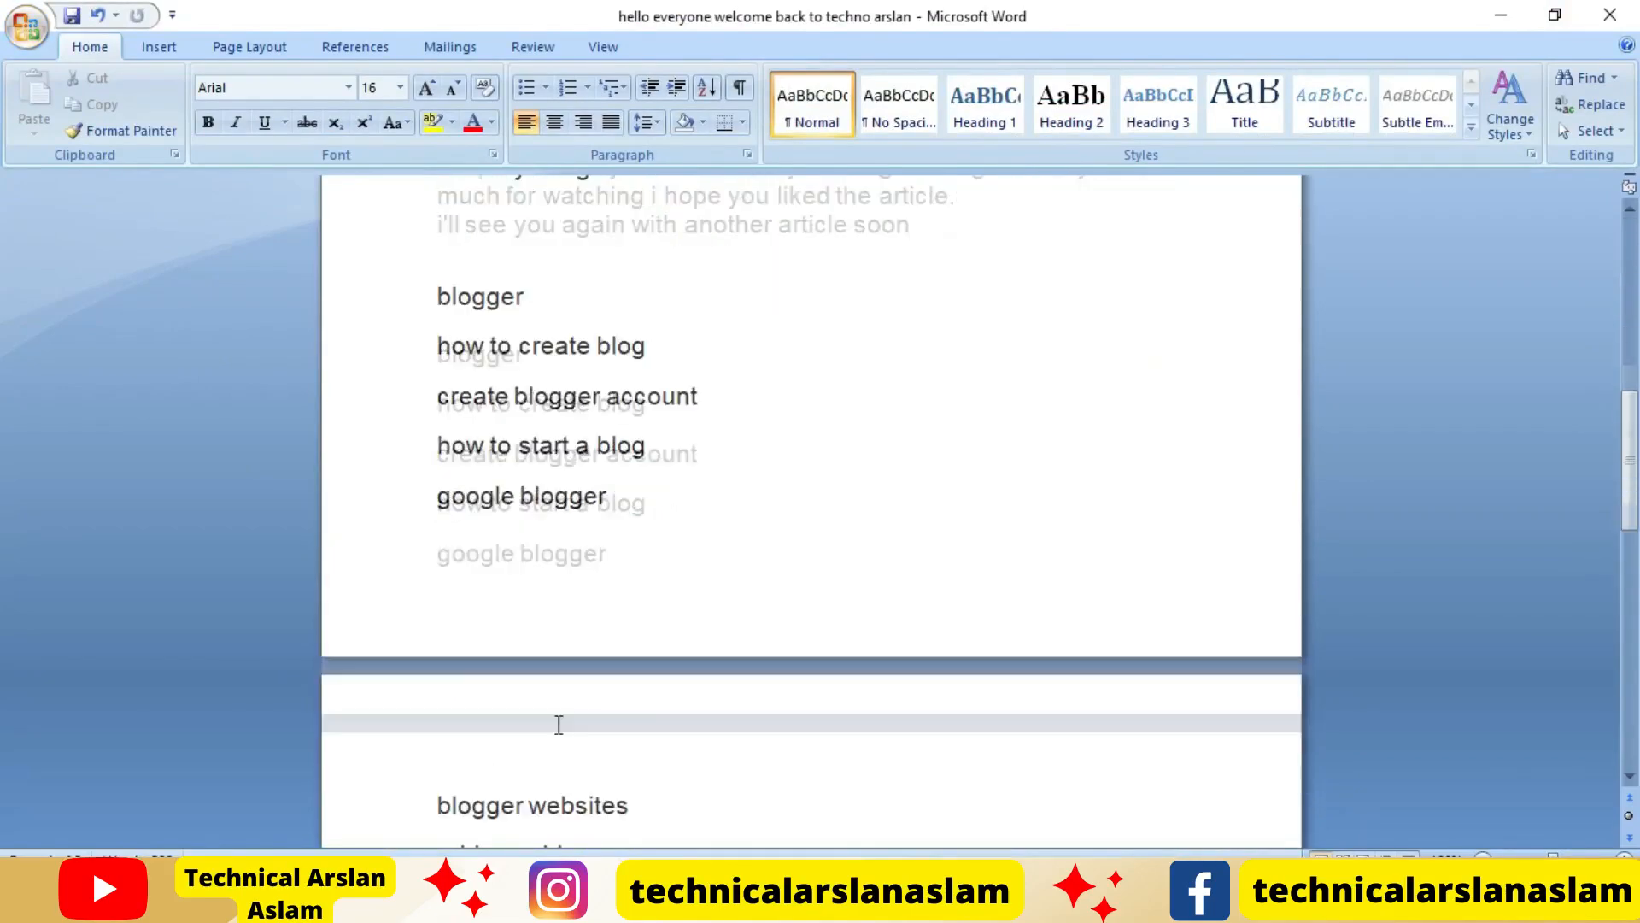
scroll(559, 725, "down", 11)
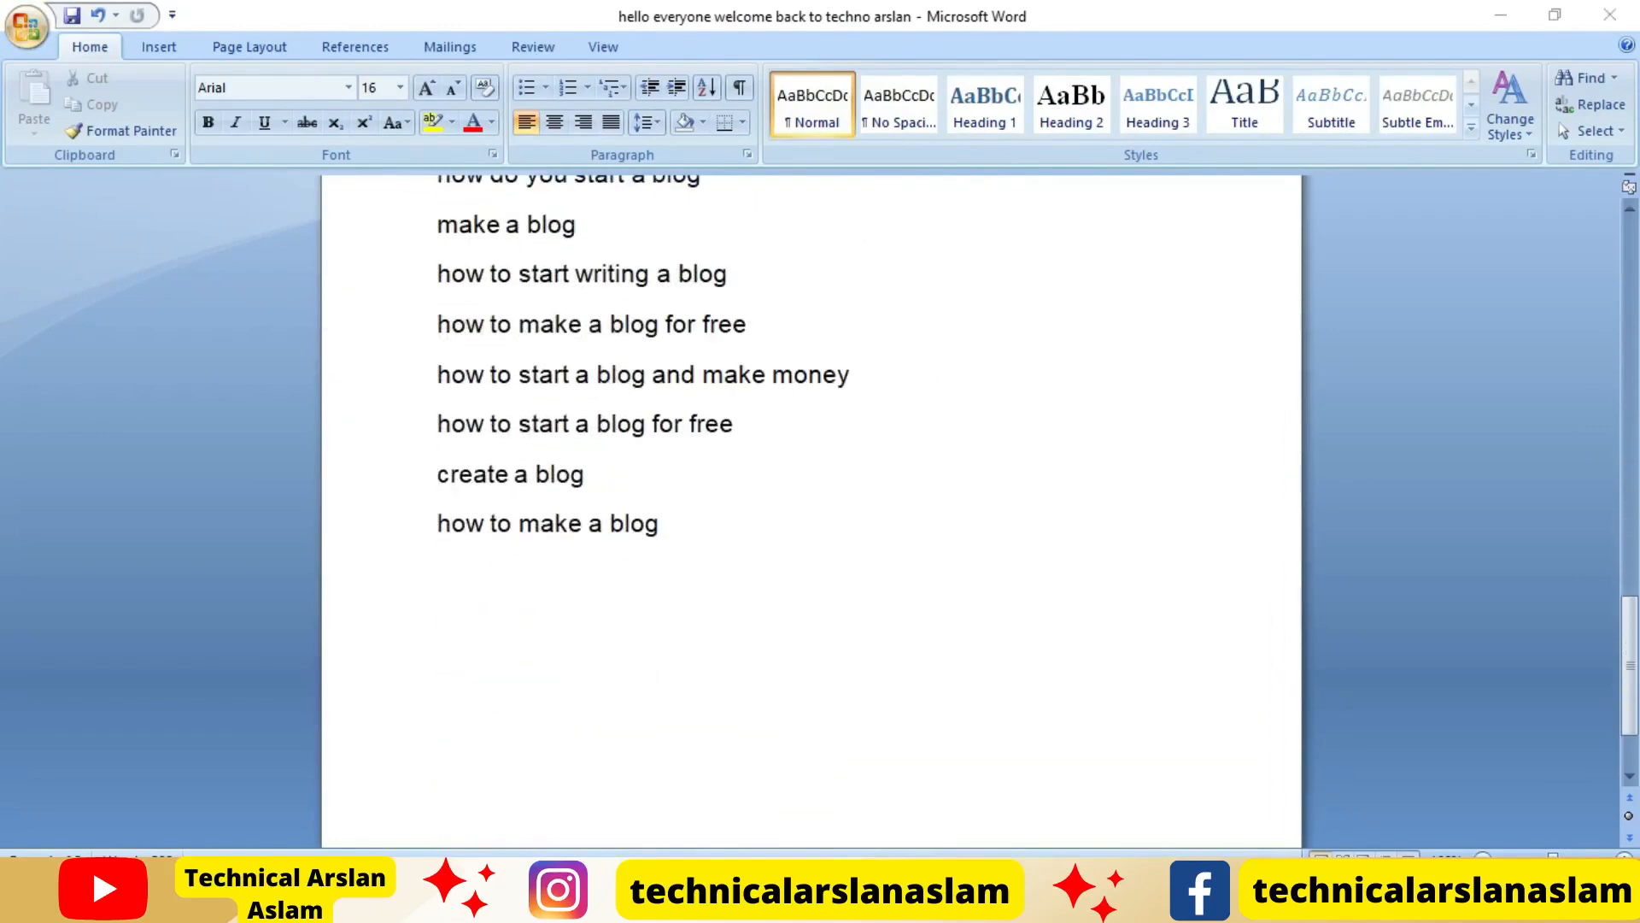
Check the keyword ideas in Google Ads Keyword Planner and look through the keyword list in the Word document
left_click(555, 904)
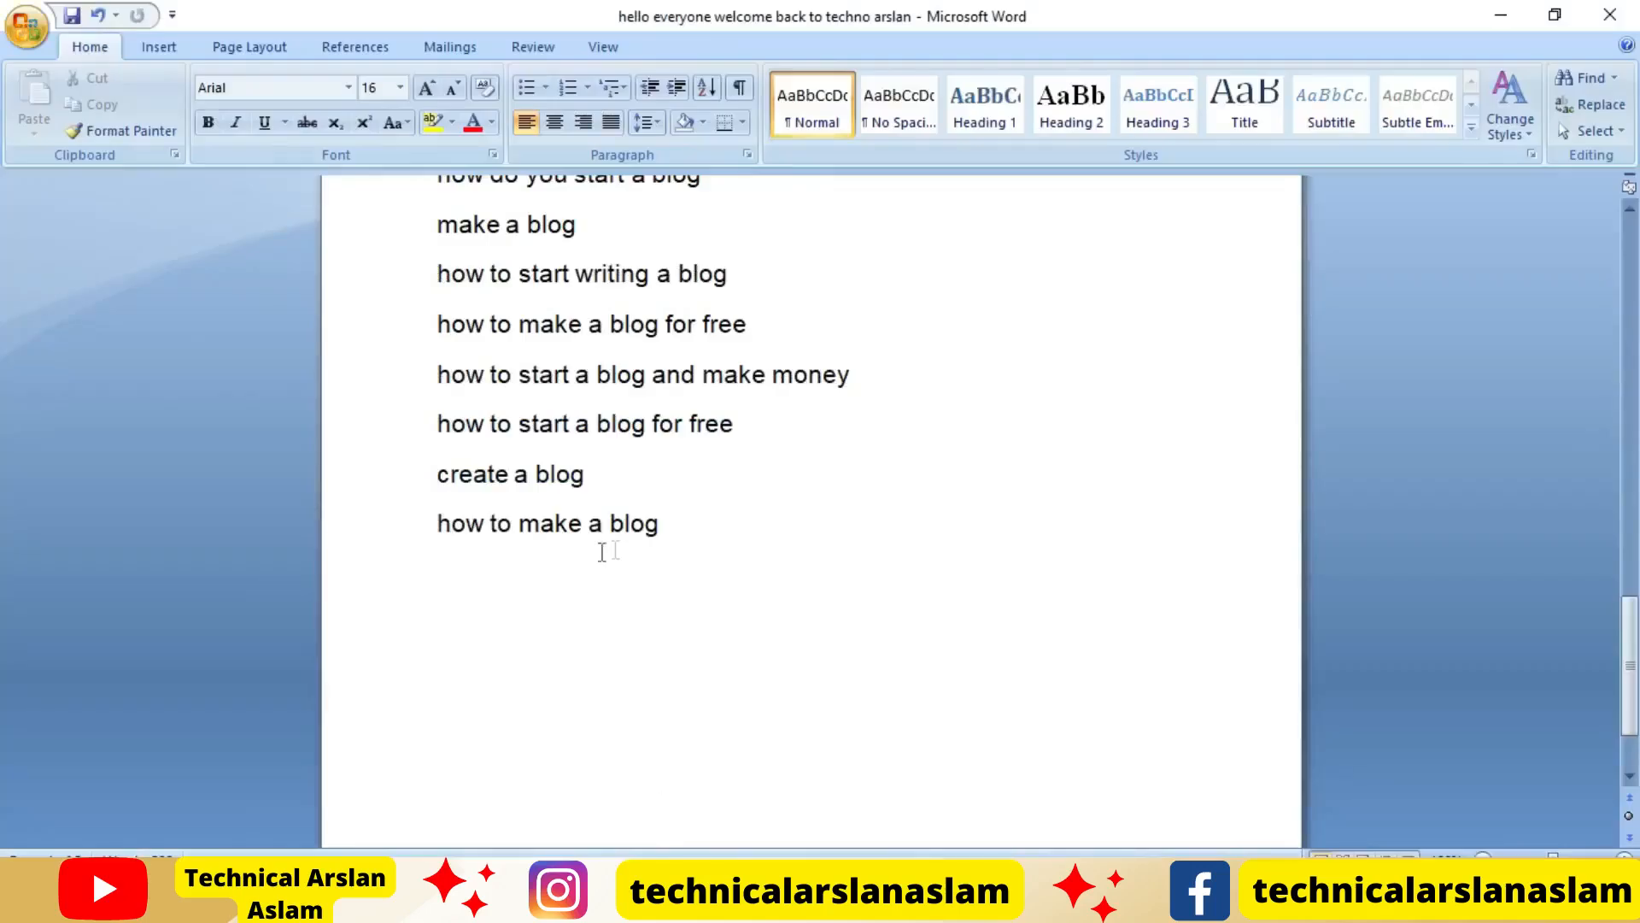
scroll(707, 542, "up", 1)
scroll(707, 542, "up", 8)
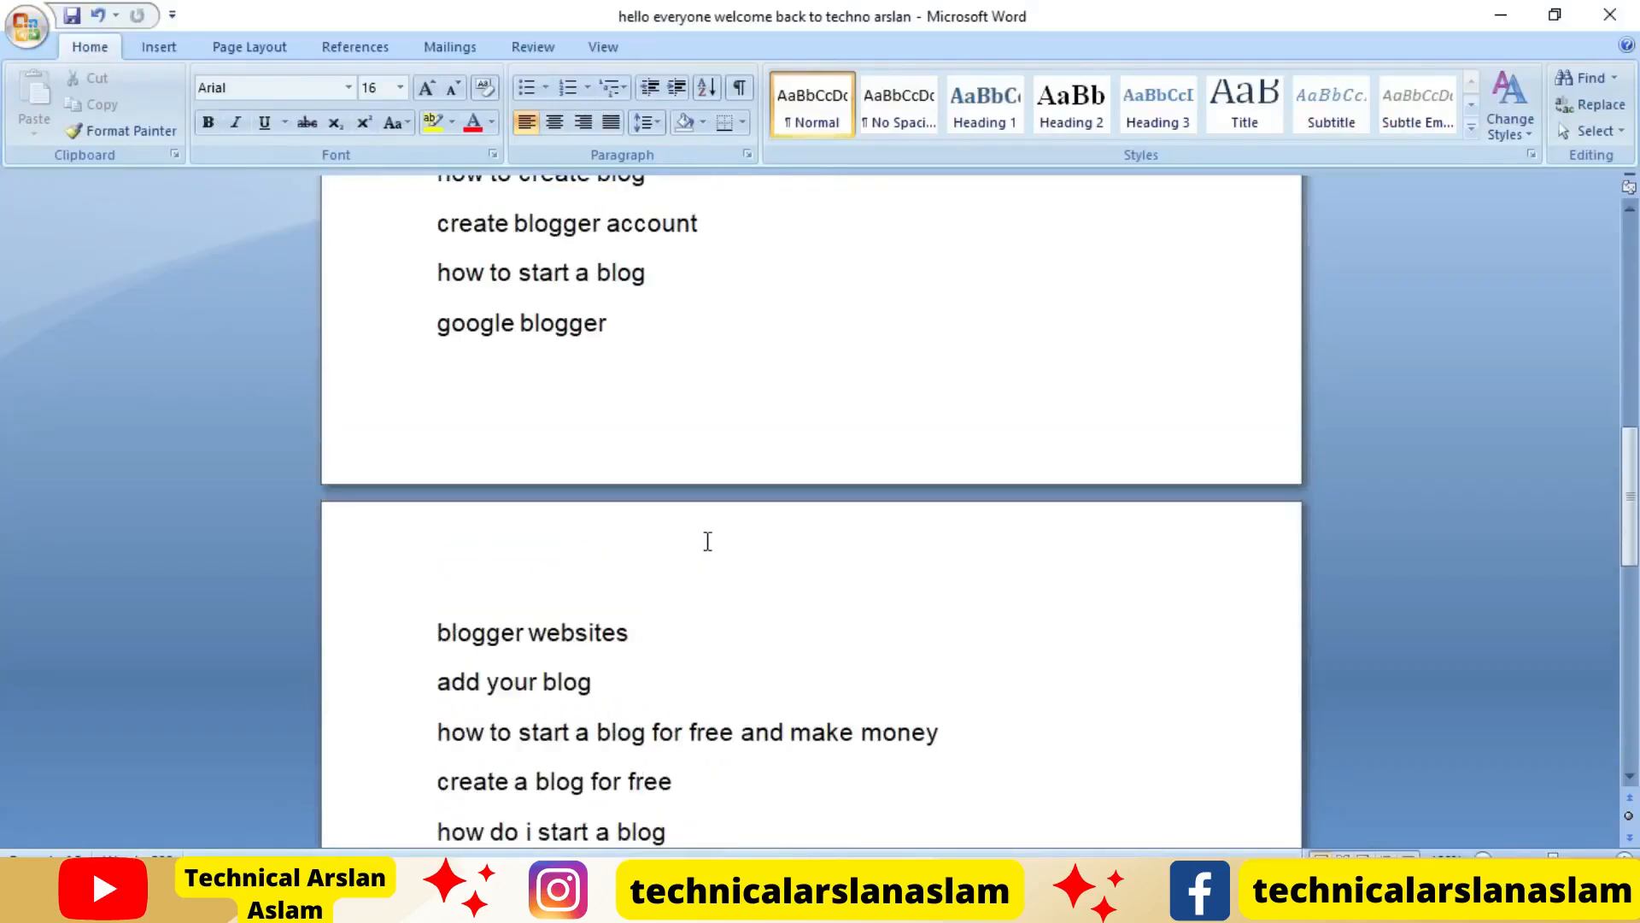
scroll(722, 555, "up", 1)
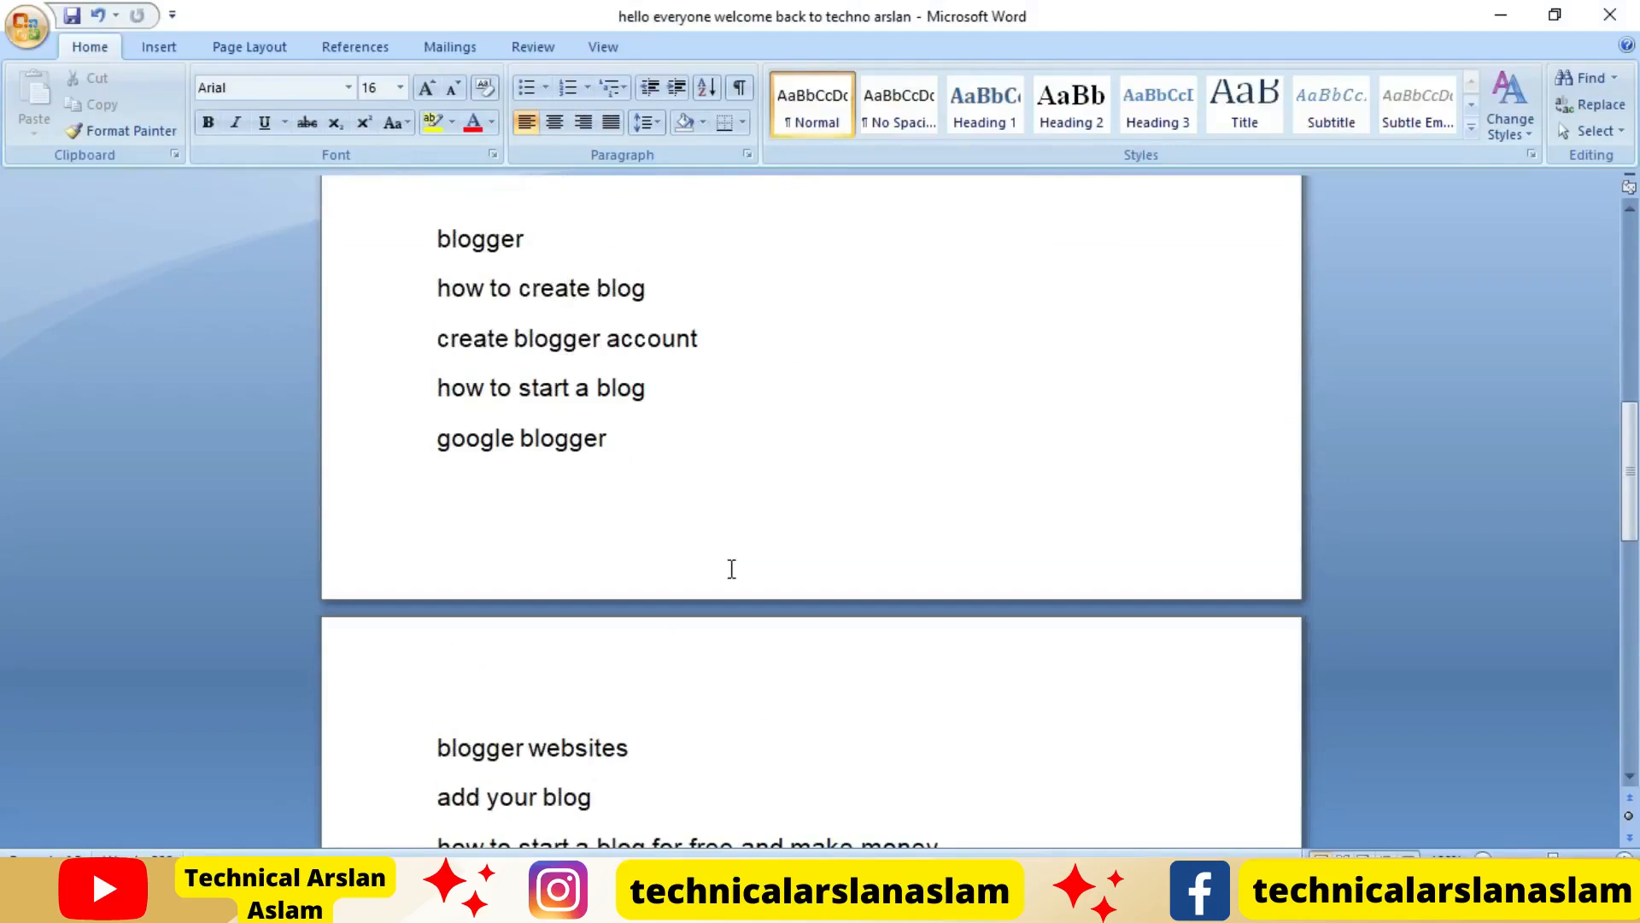
scroll(732, 568, "down", 1)
scroll(732, 568, "up", 1)
scroll(872, 709, "down", 1)
Cut "how to start a blog for free and make money" from the Word list and paste it as the post title, followed by "|"
left_click(944, 739)
left_click_drag(944, 739, 435, 730)
key("ctrl+c")
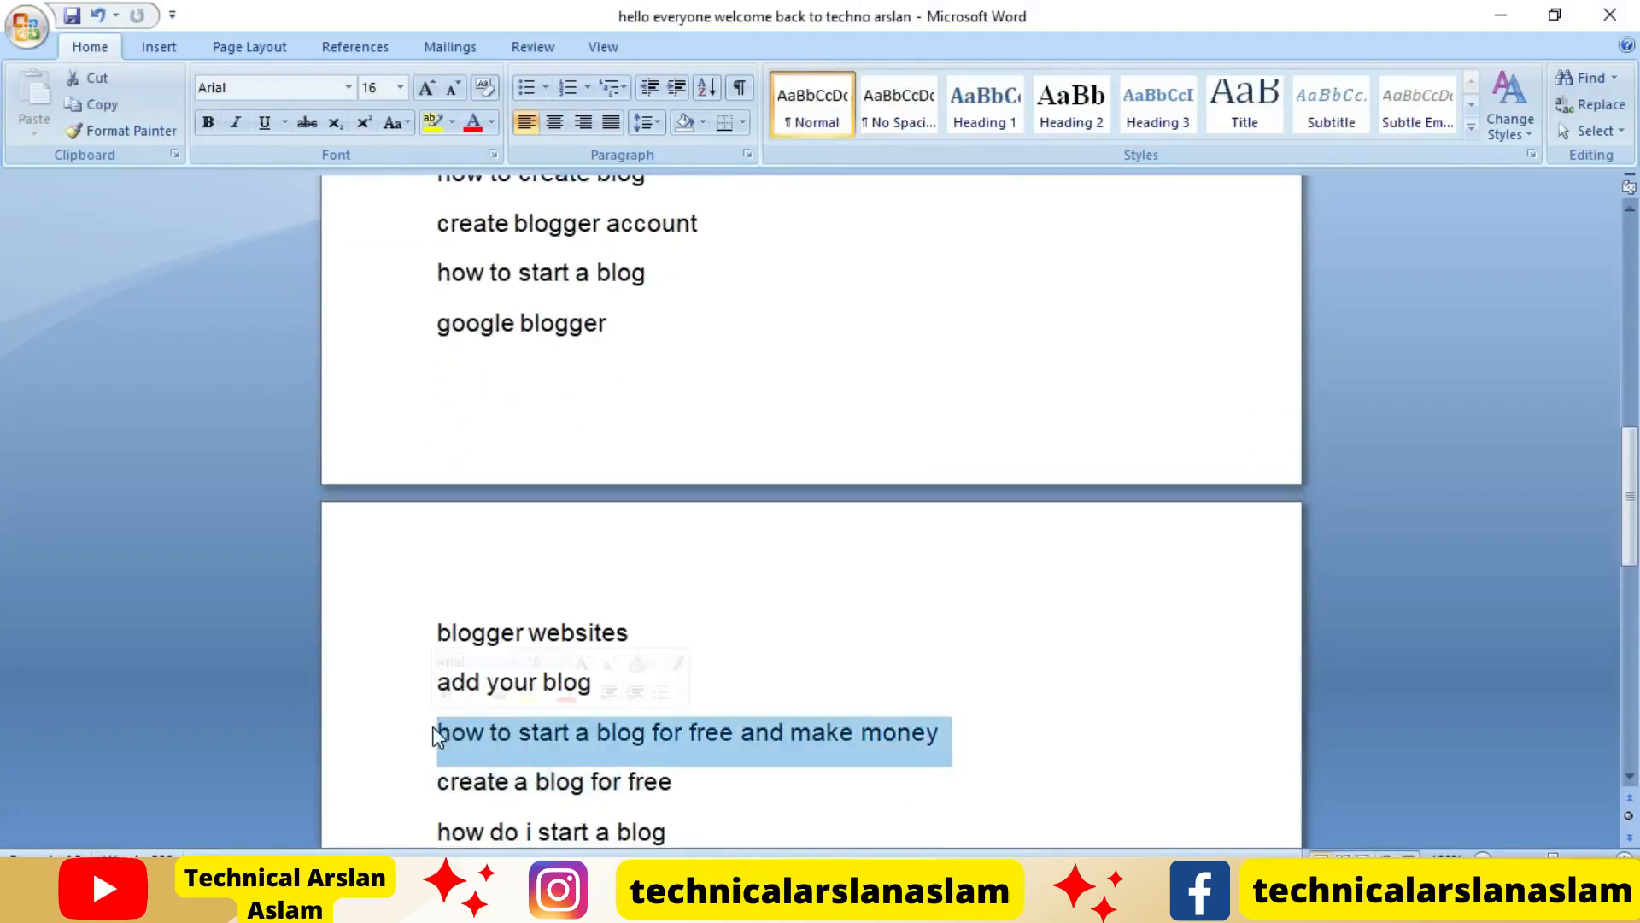
key("Delete")
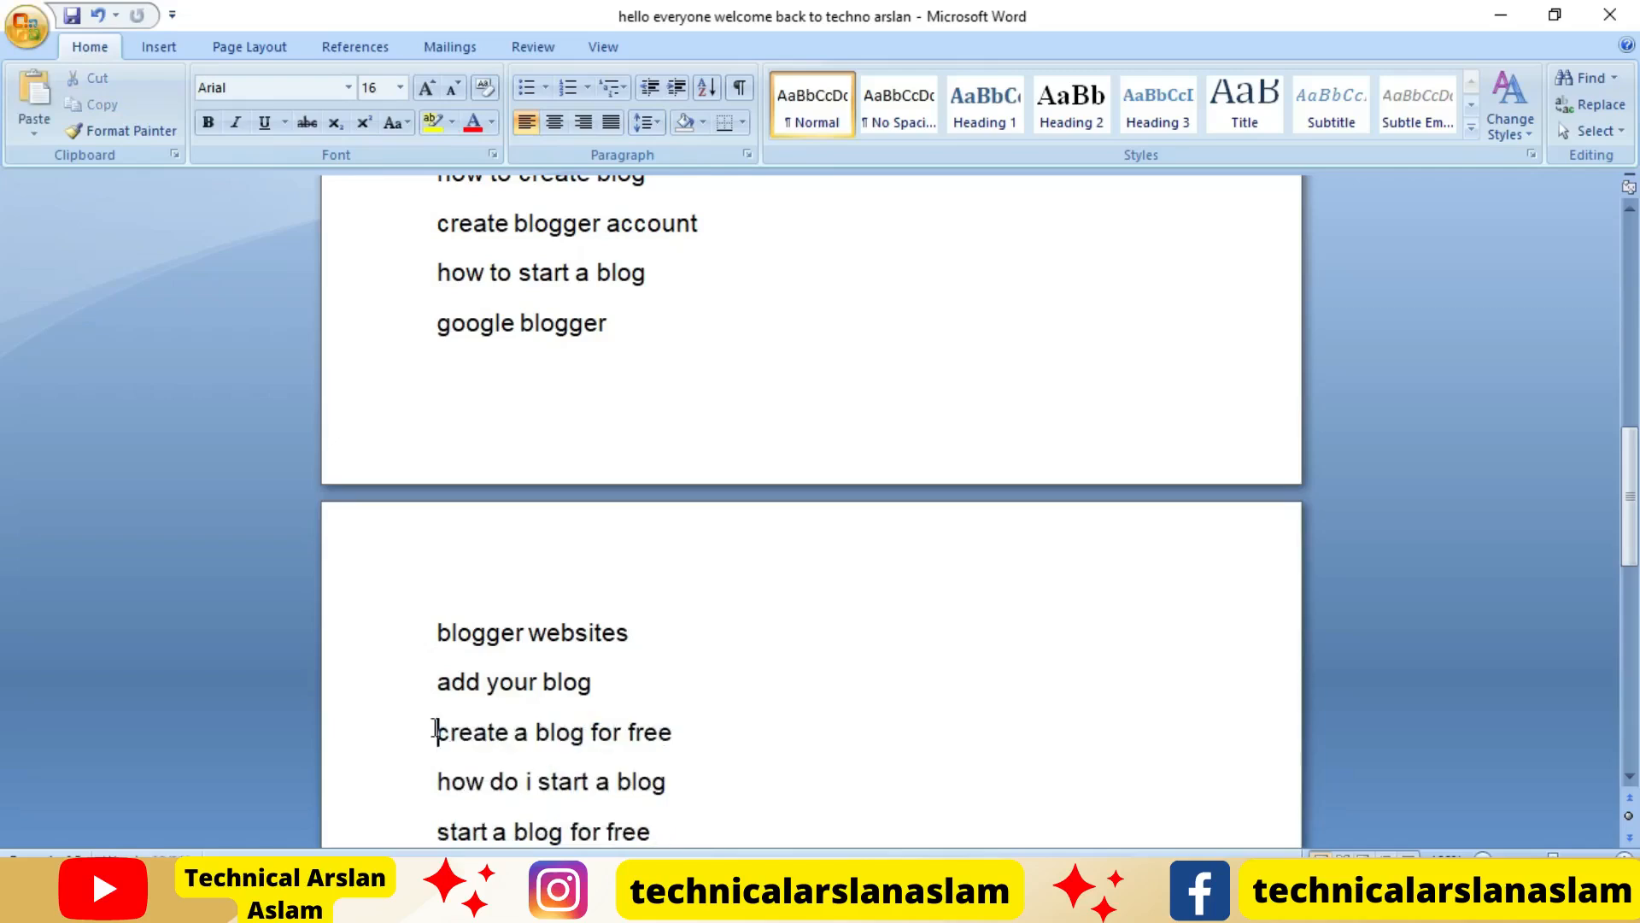
key("alt+Tab")
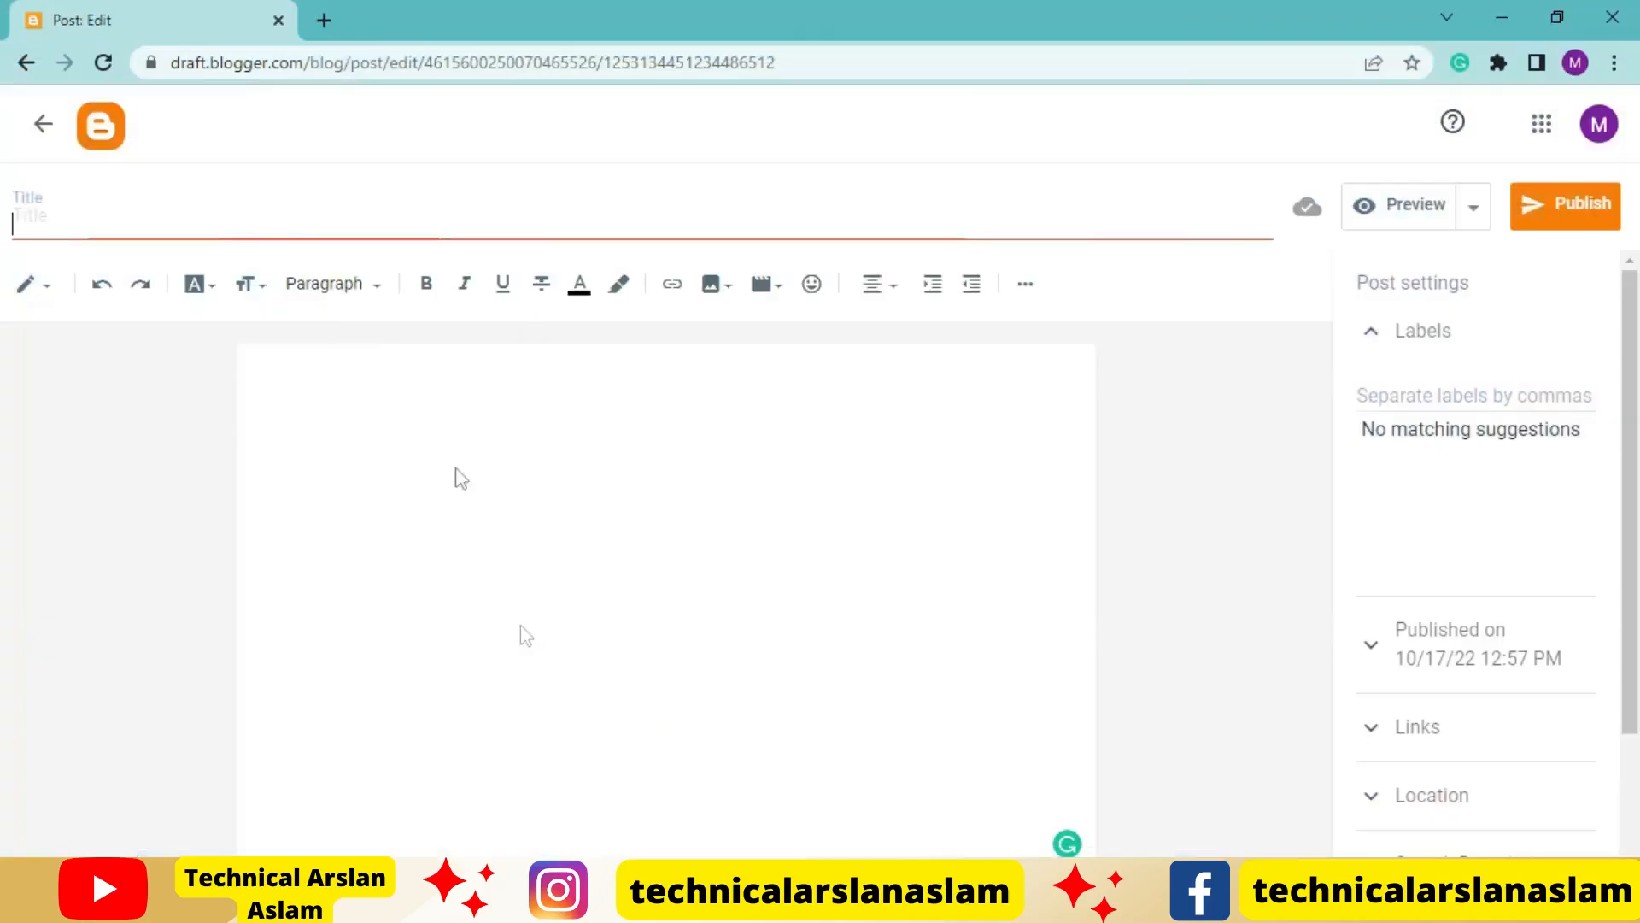
key("ctrl+v")
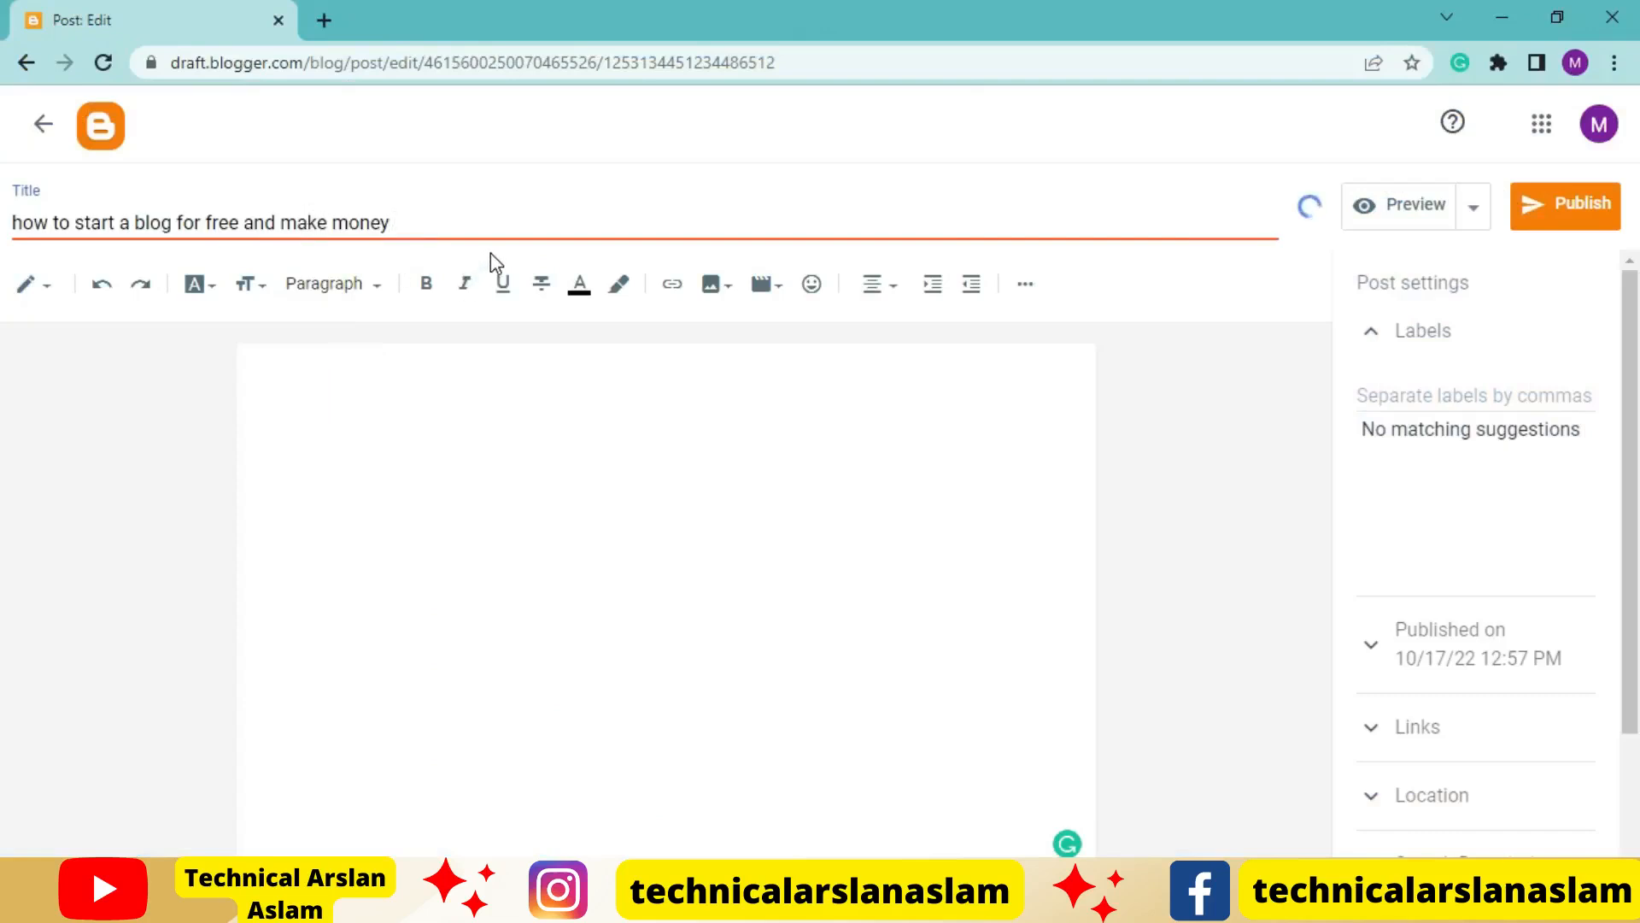
type("|")
Cut the keyword "create a blog" from the Word list and append it to the Blogger post title, followed by "|"
key("alt+Tab")
scroll(696, 678, "down", 1)
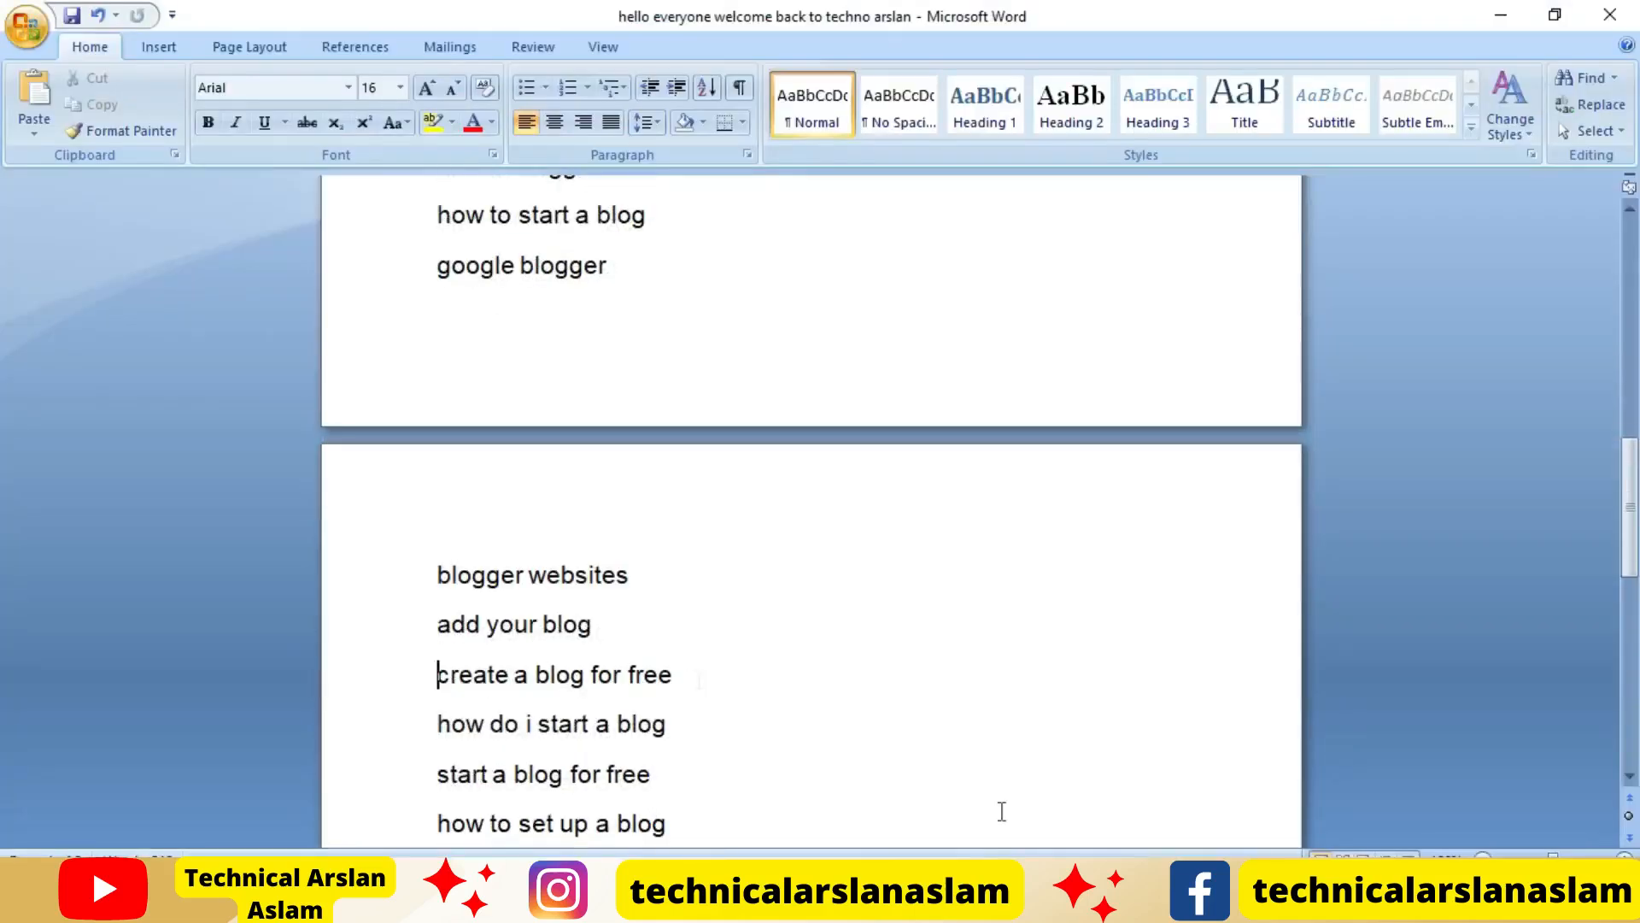
scroll(1009, 725, "down", 4)
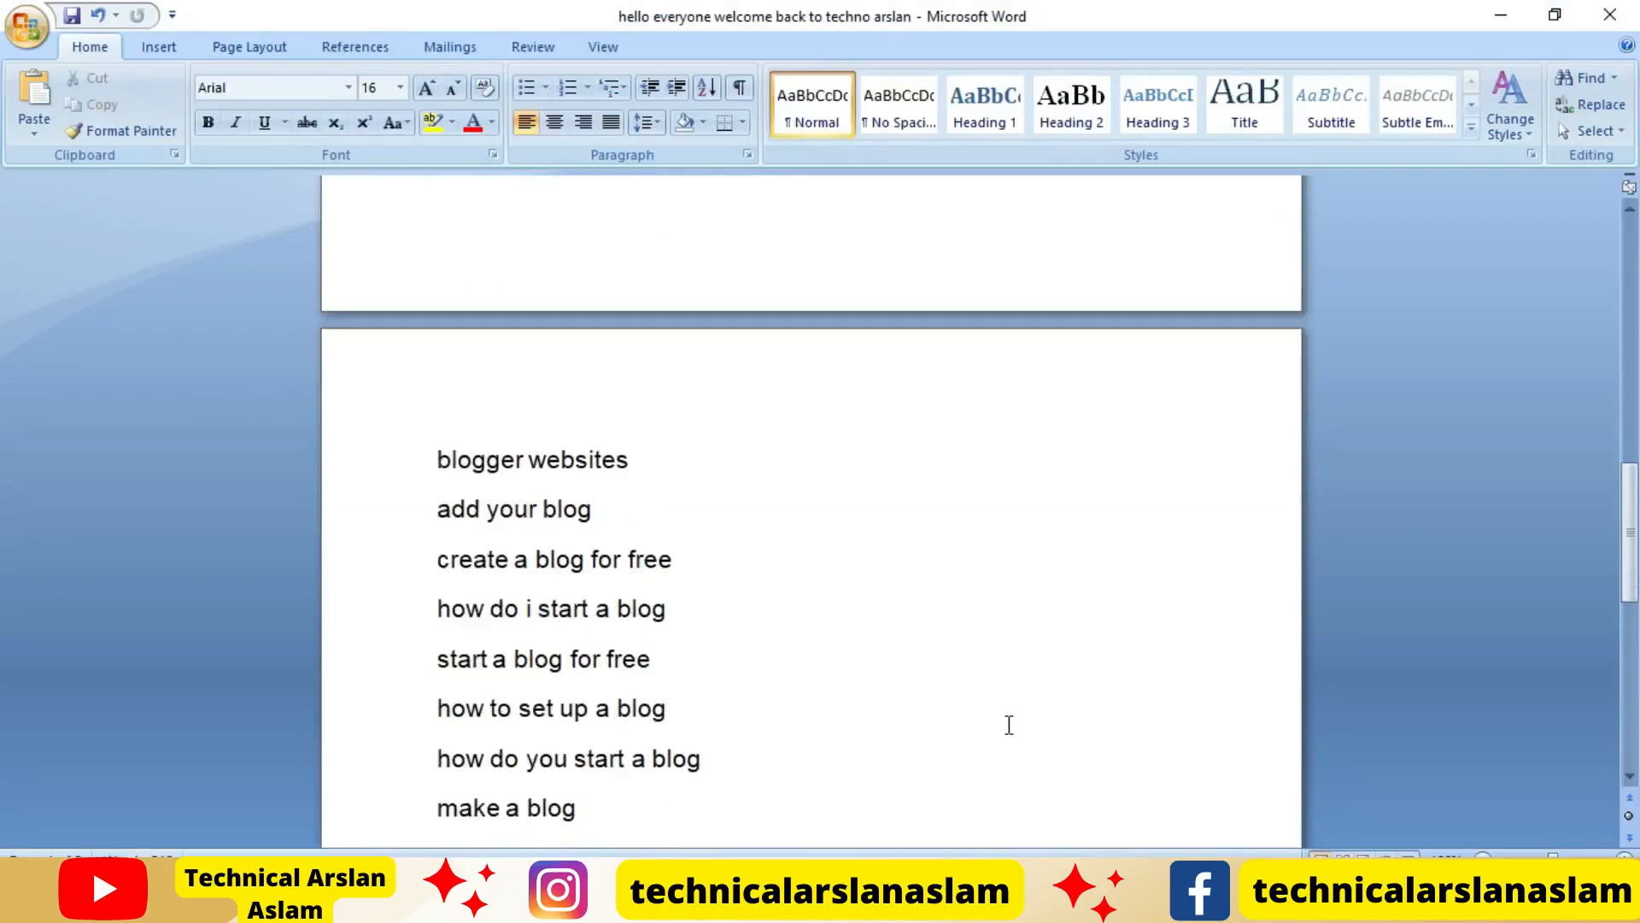
scroll(1009, 724, "down", 3)
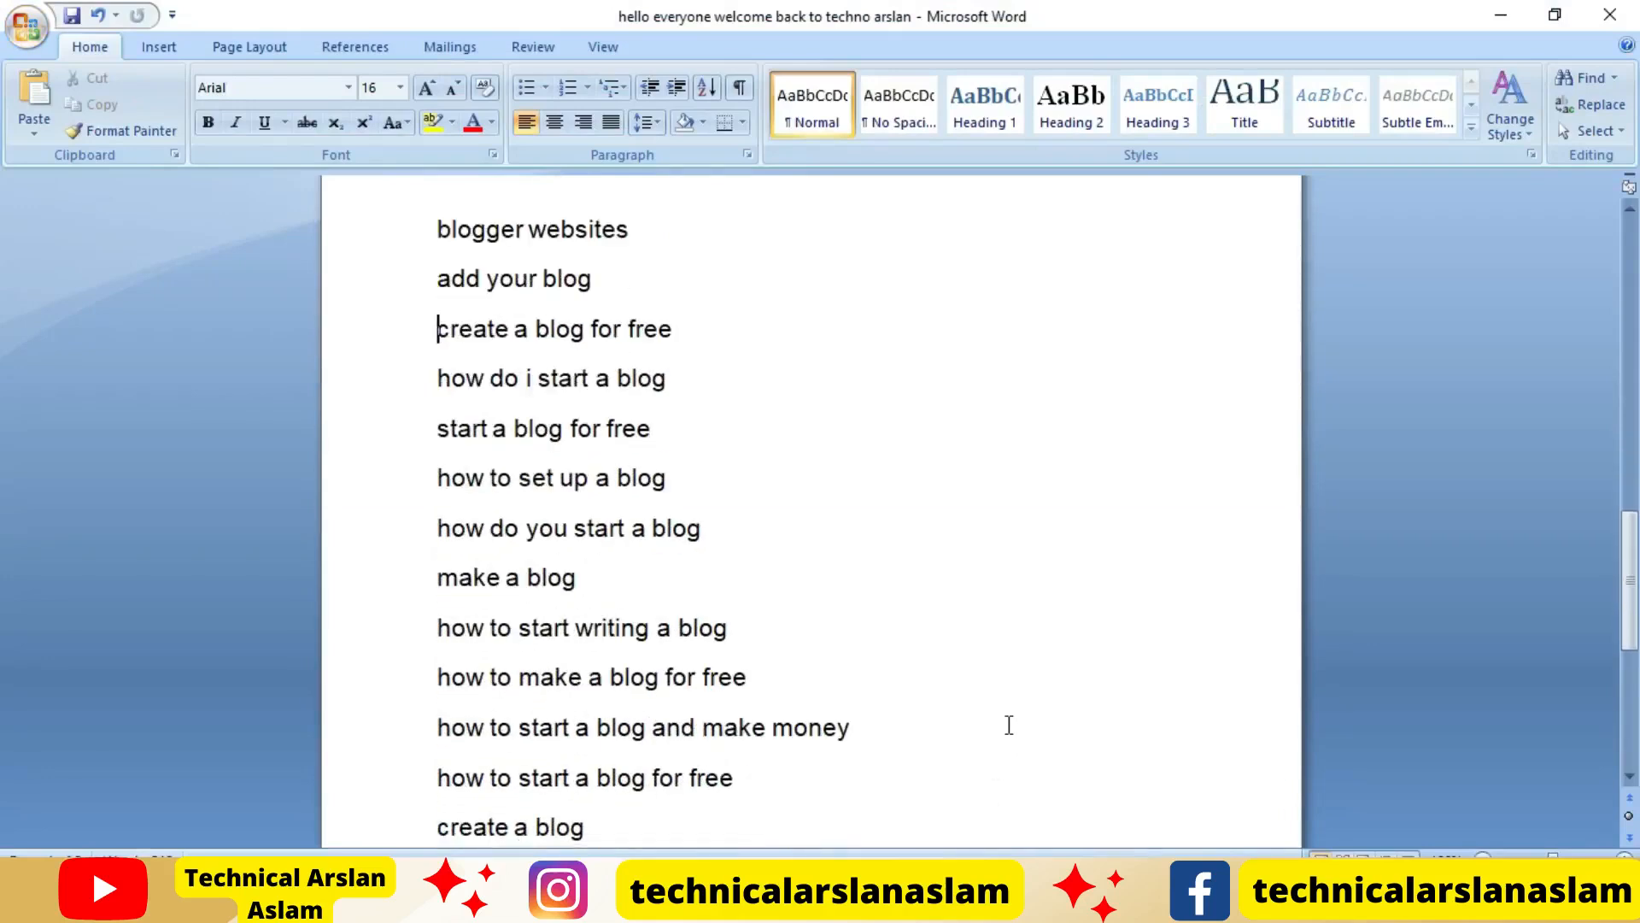
scroll(1009, 724, "down", 1)
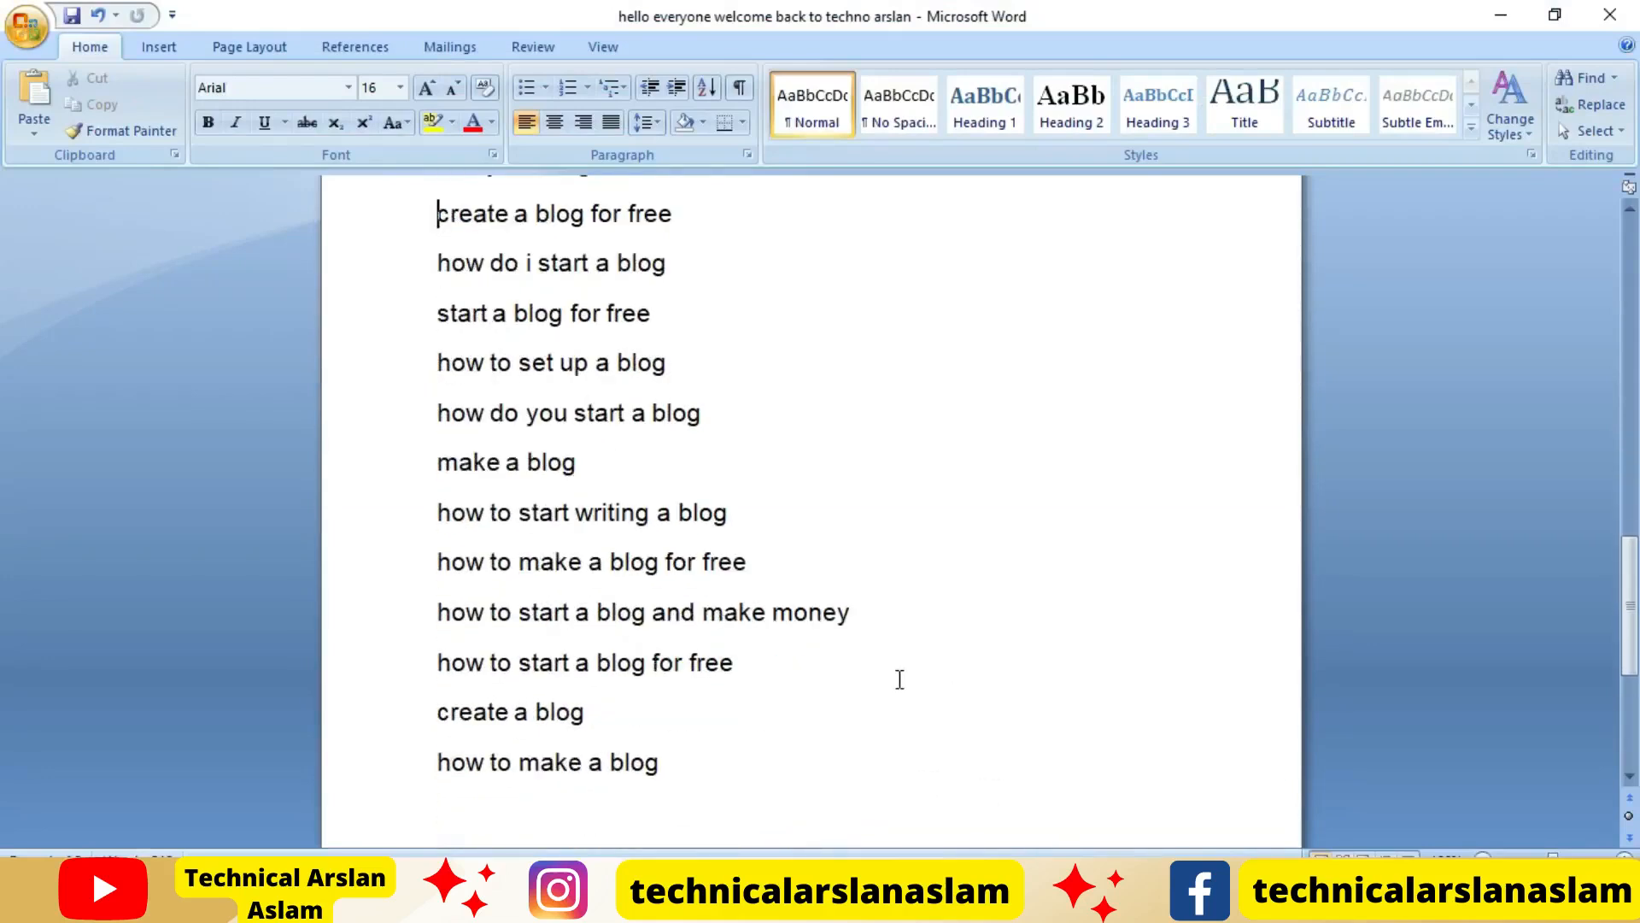
scroll(899, 679, "down", 1)
left_click_drag(609, 659, 439, 654)
key("ctrl+c")
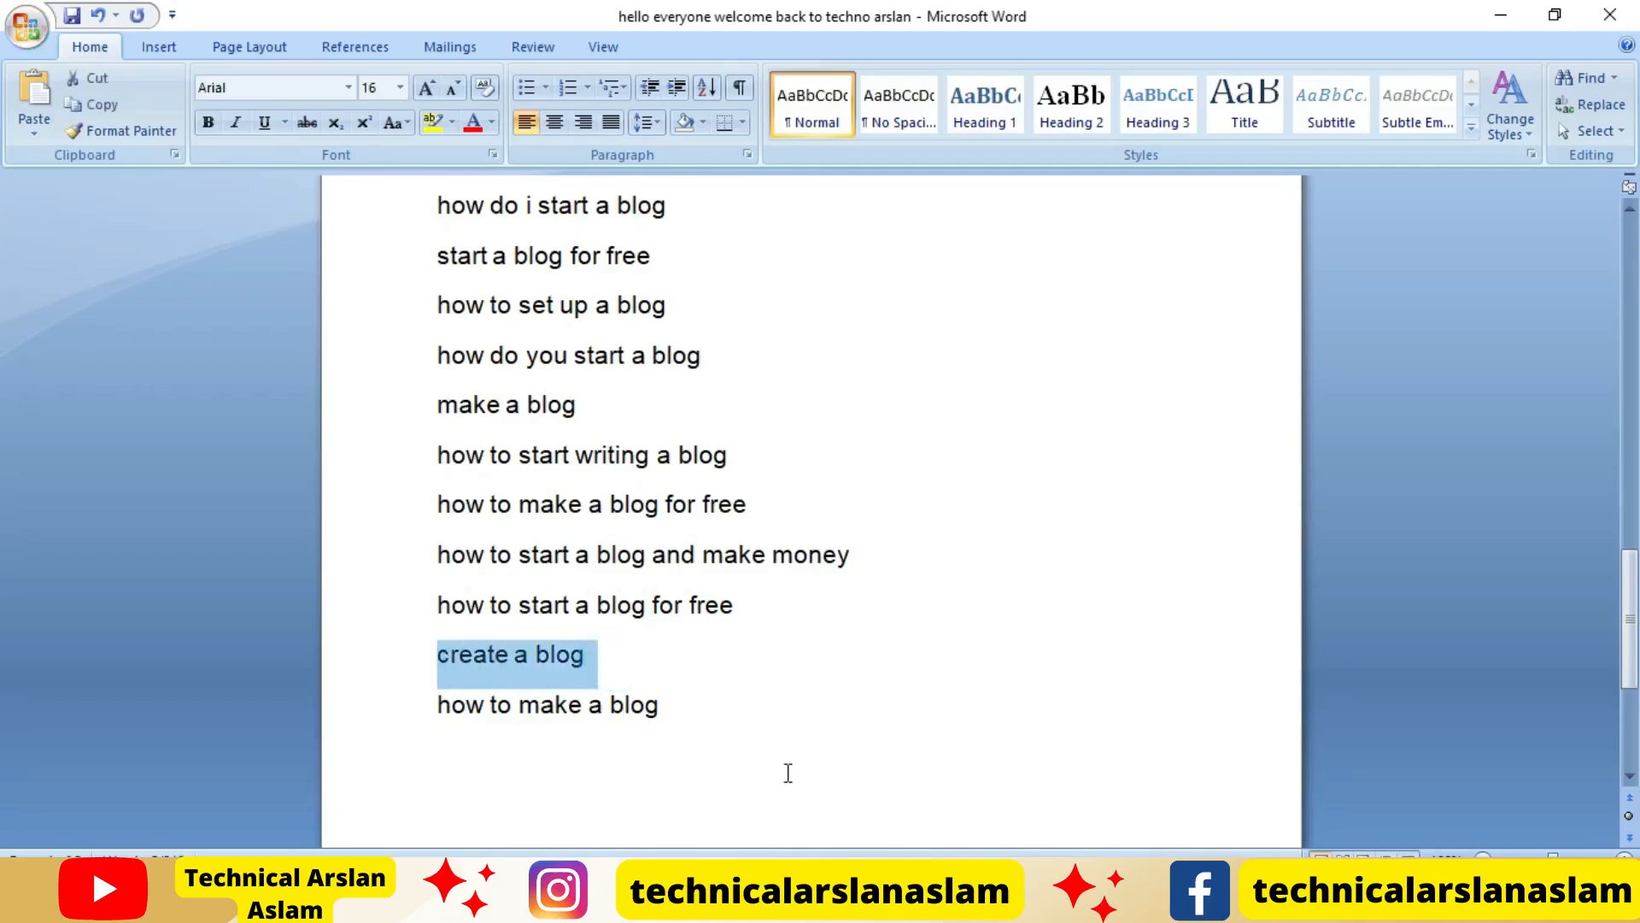
key("Delete")
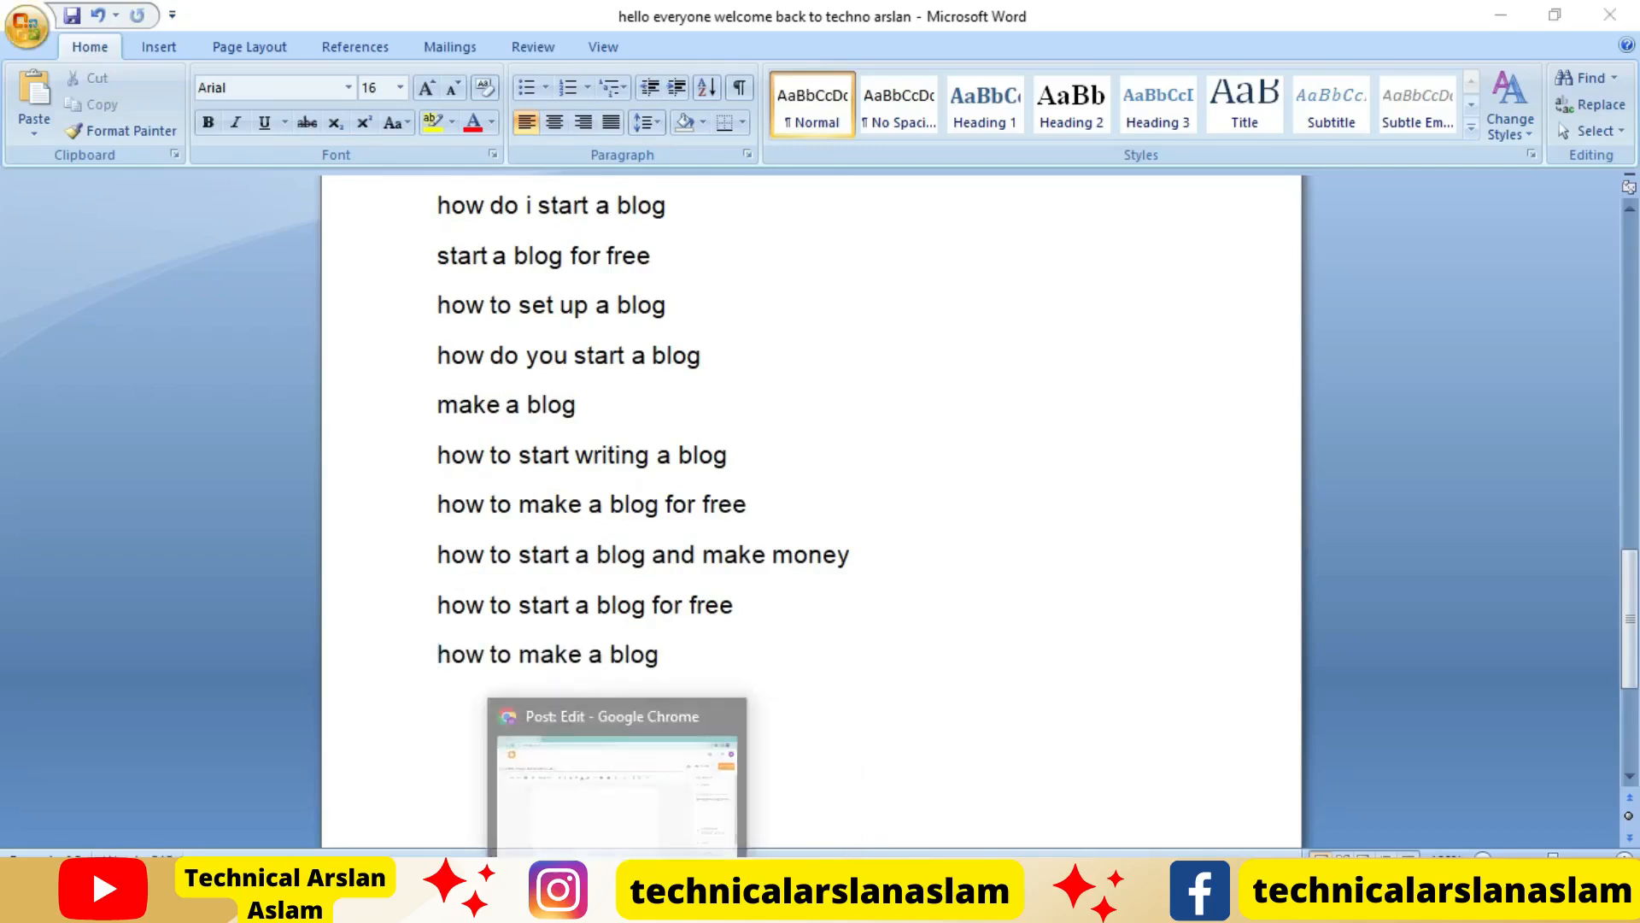
left_click(607, 763)
key("ctrl+v")
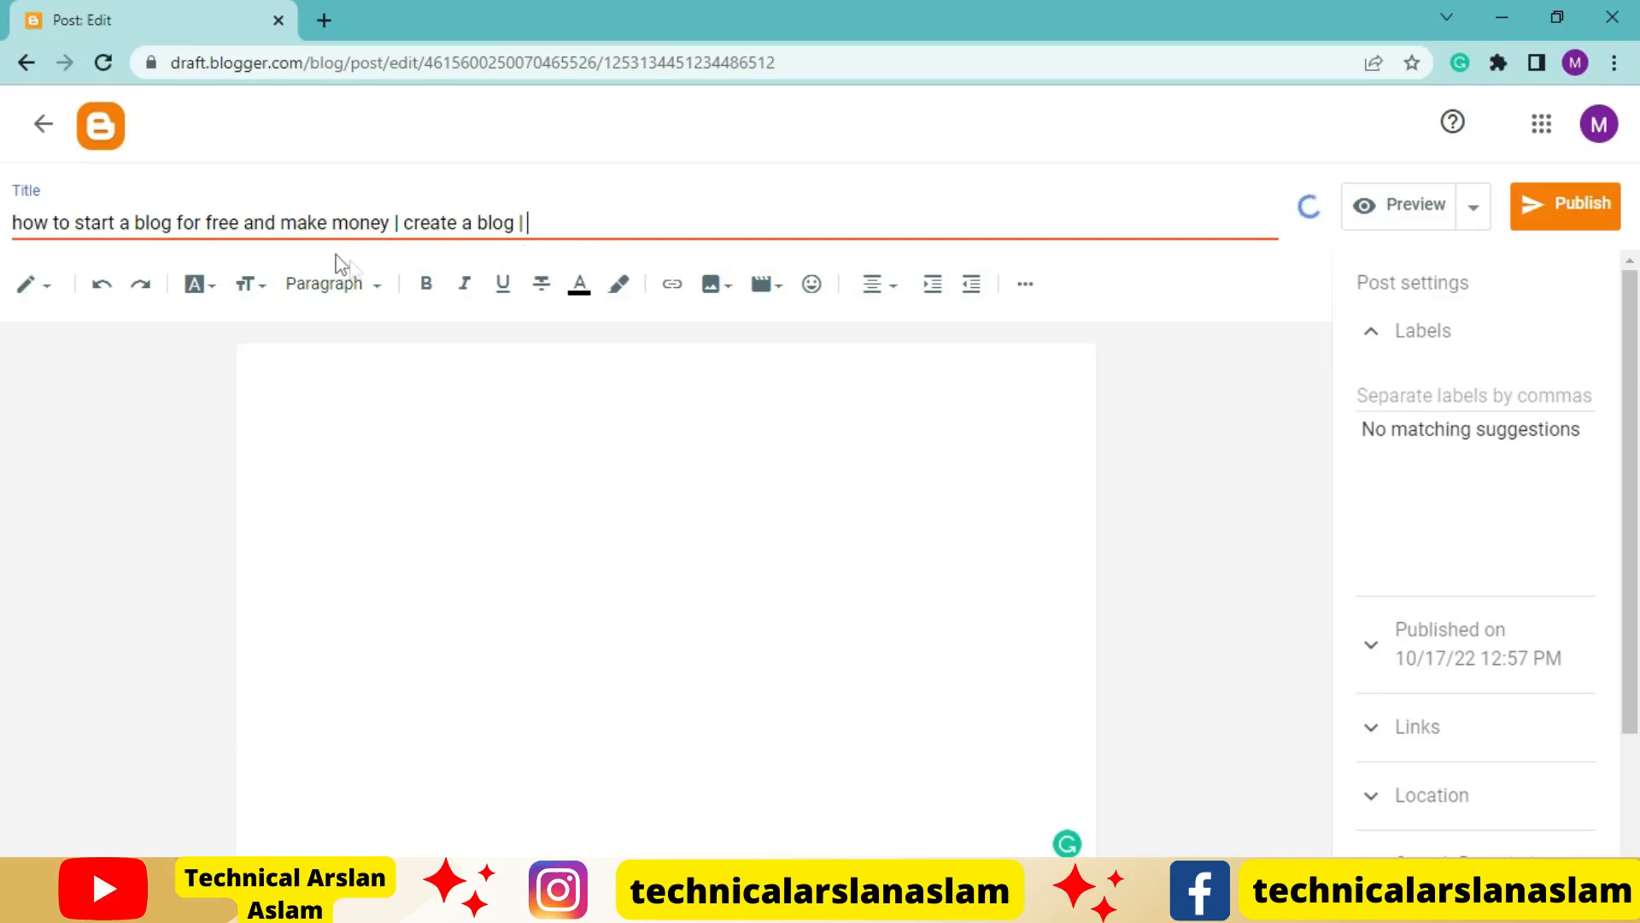
Return to the Word document and look through the keyword list for another title keyword
left_click(668, 902)
scroll(659, 670, "up", 7)
scroll(660, 671, "up", 5)
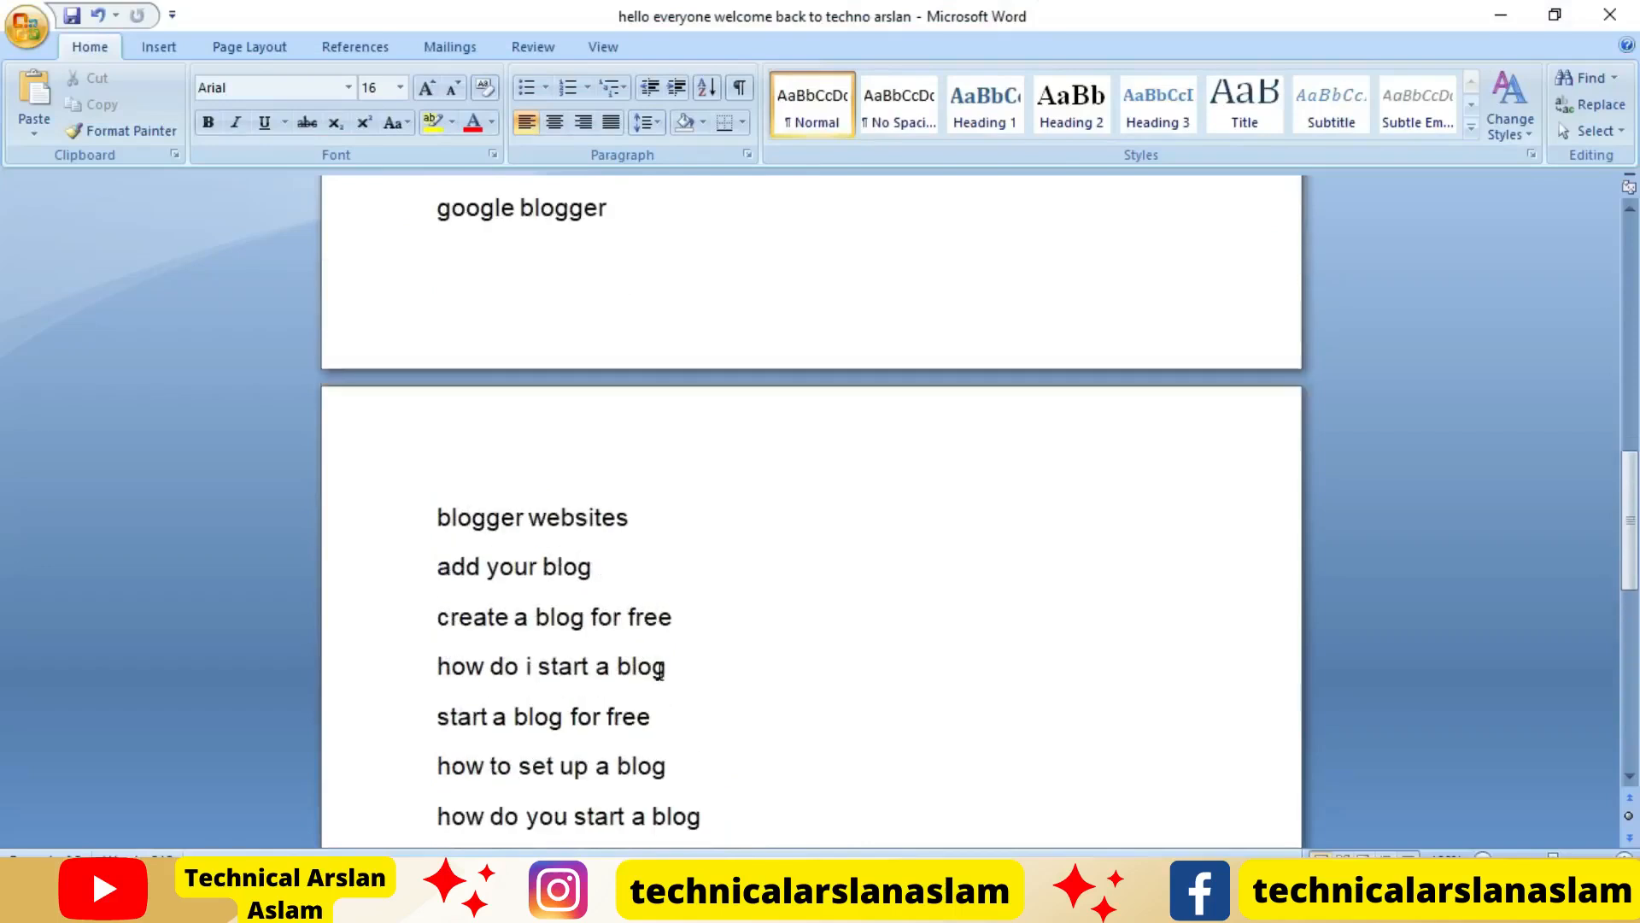
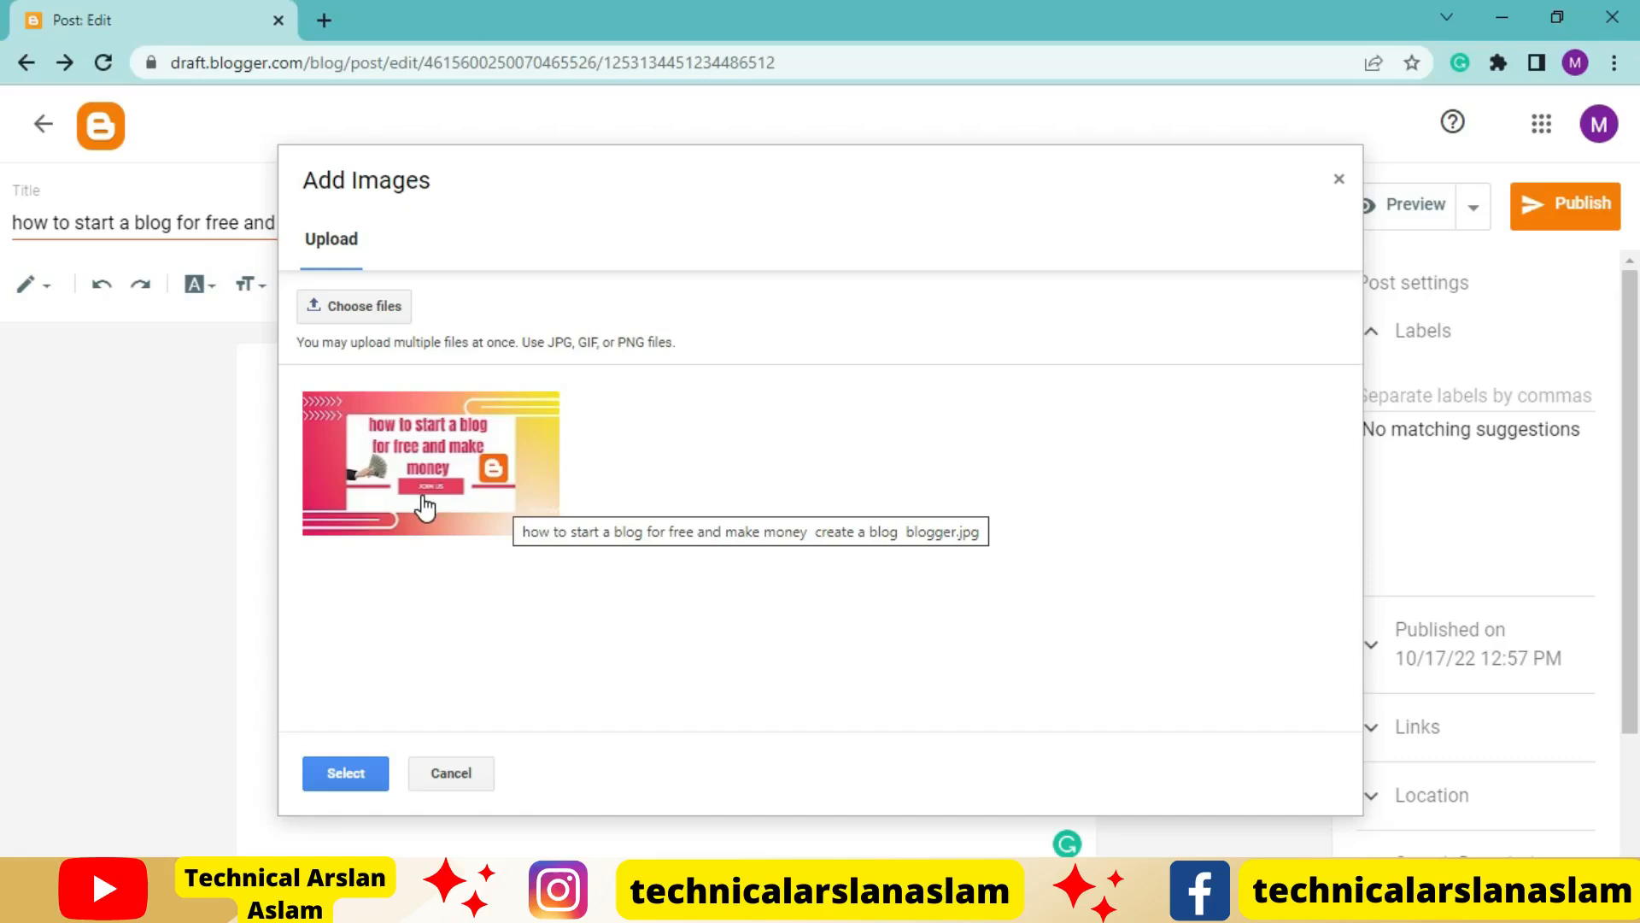
Insert the uploaded "how to start a blog for free and make money" image into the post and set its size to X-Large
left_click(424, 506)
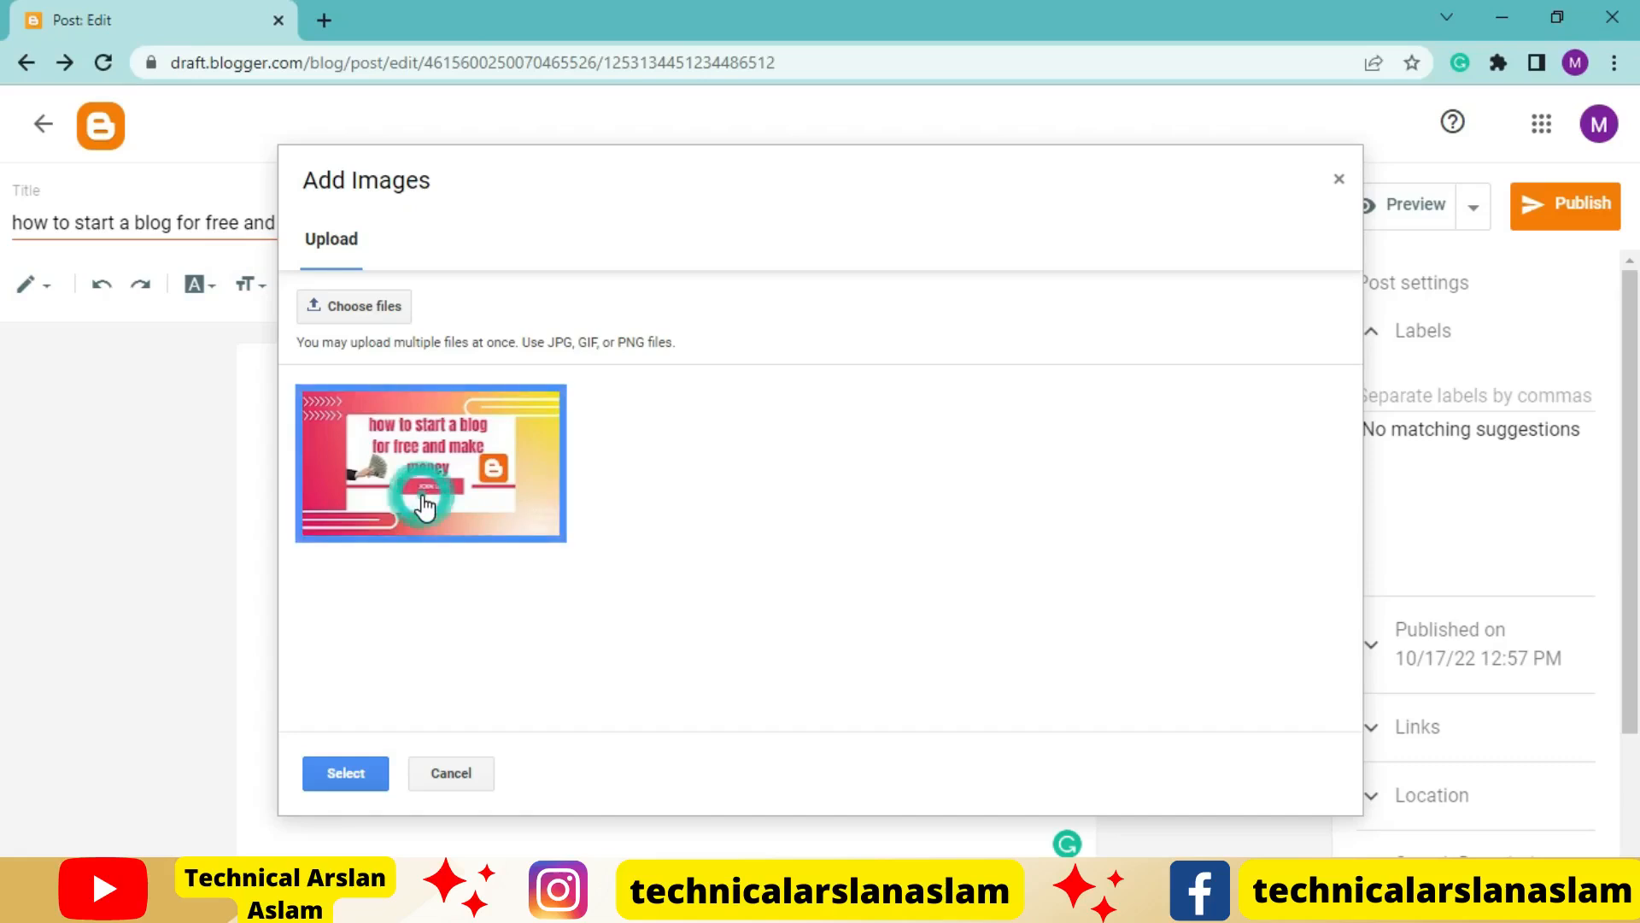
left_click(351, 777)
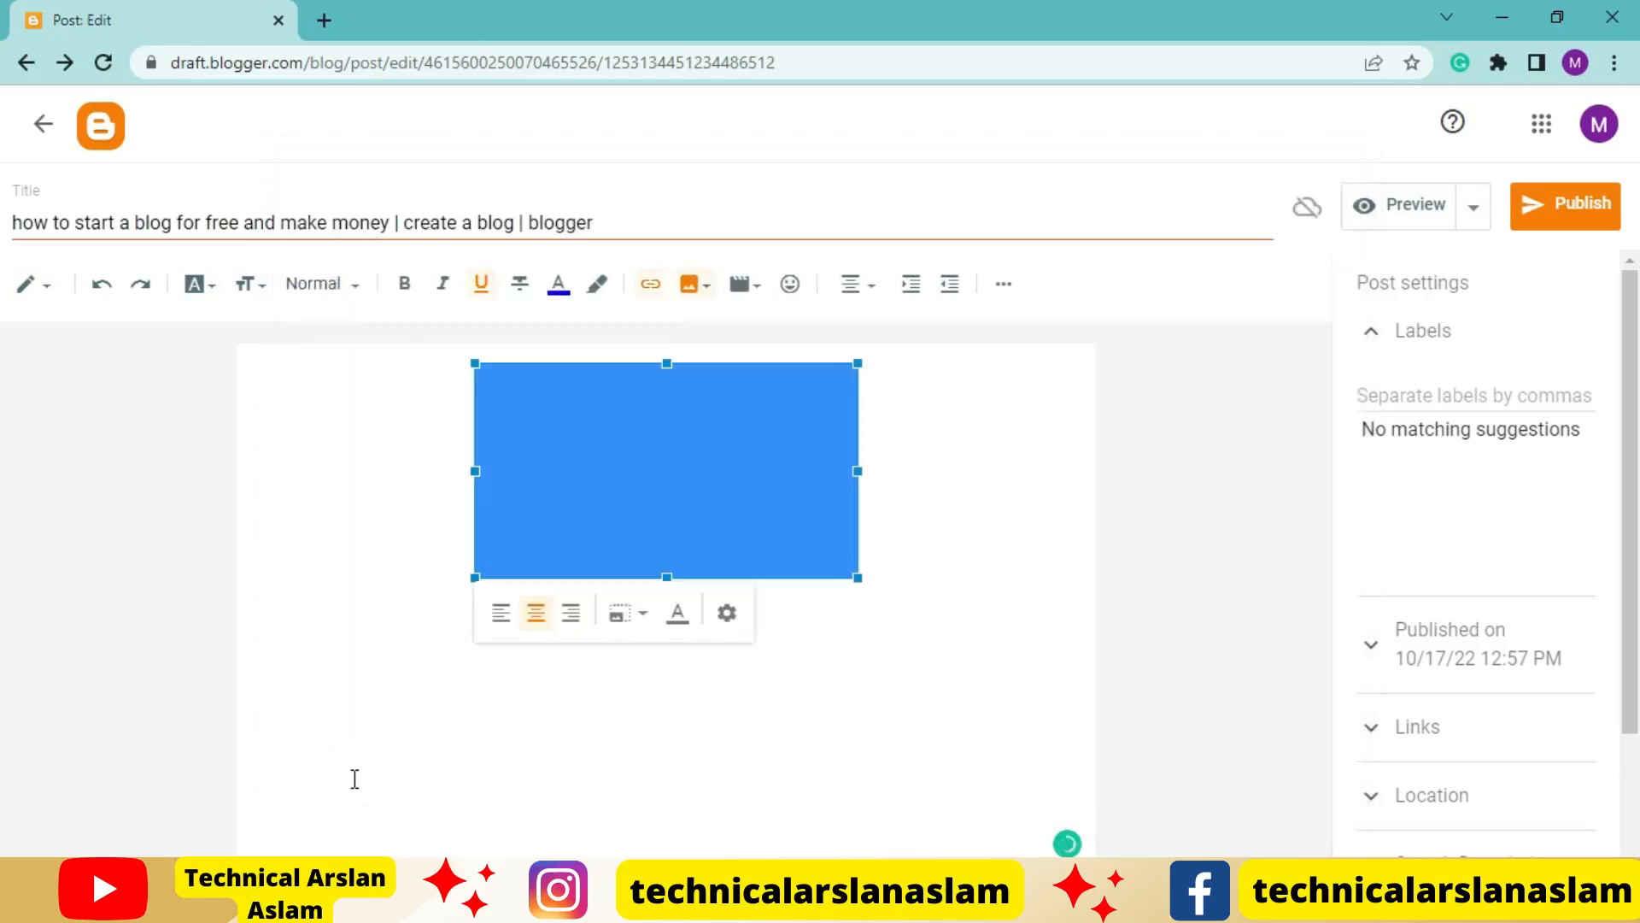
left_click(725, 622)
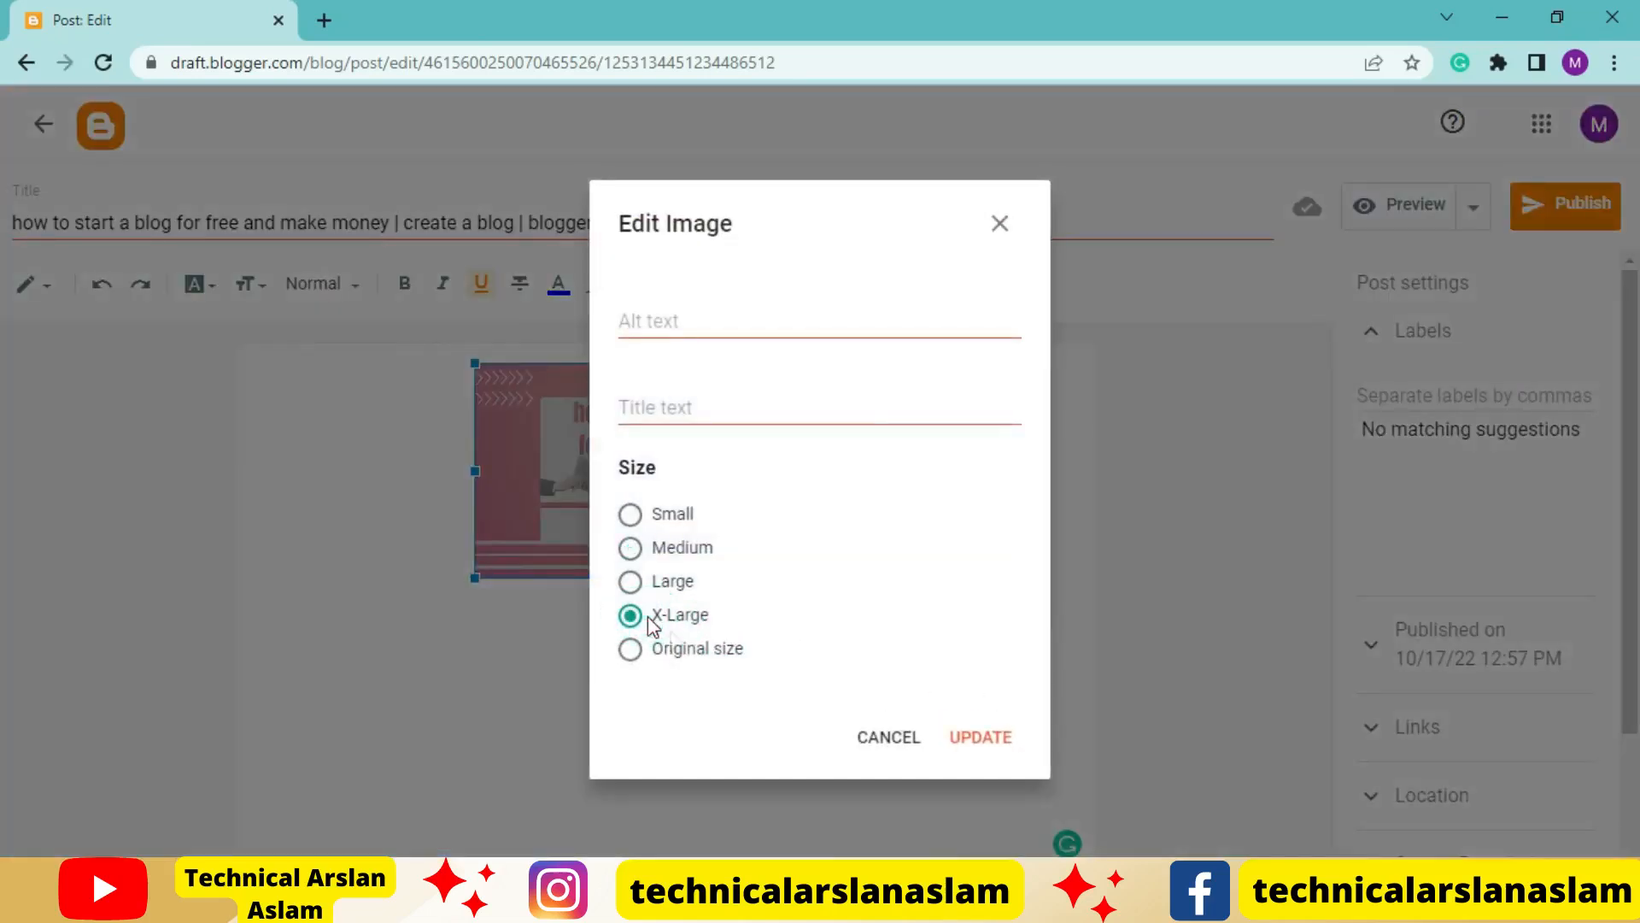
left_click(981, 736)
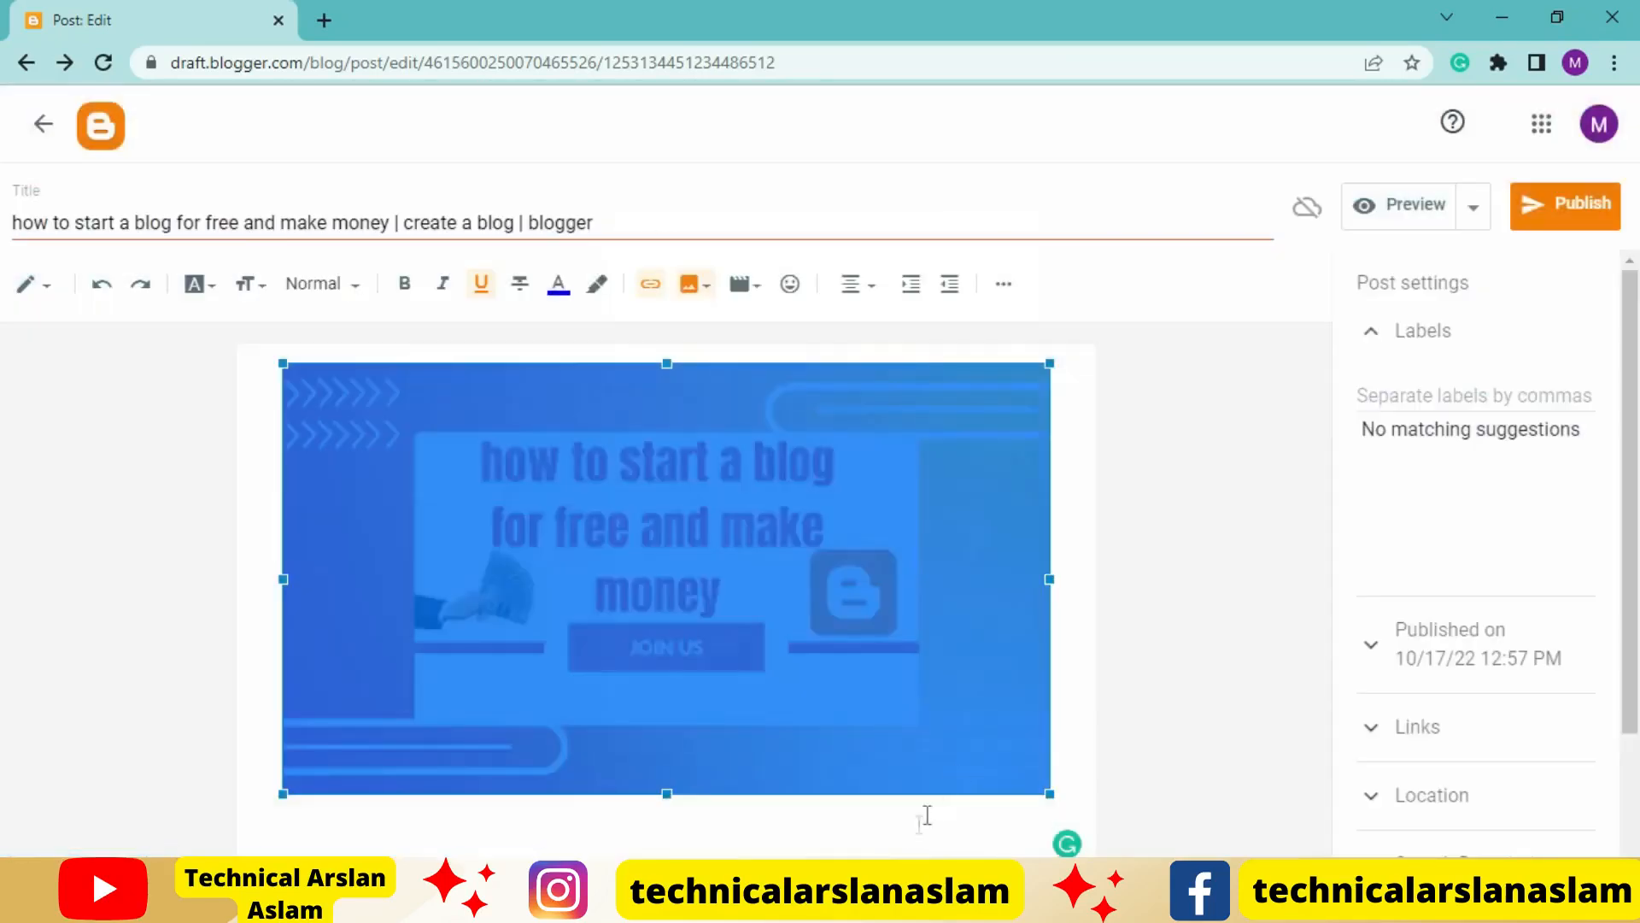
Caption the image "how to start a blog for free and make money create a blog blogger" and place the cursor below it
left_click(710, 619)
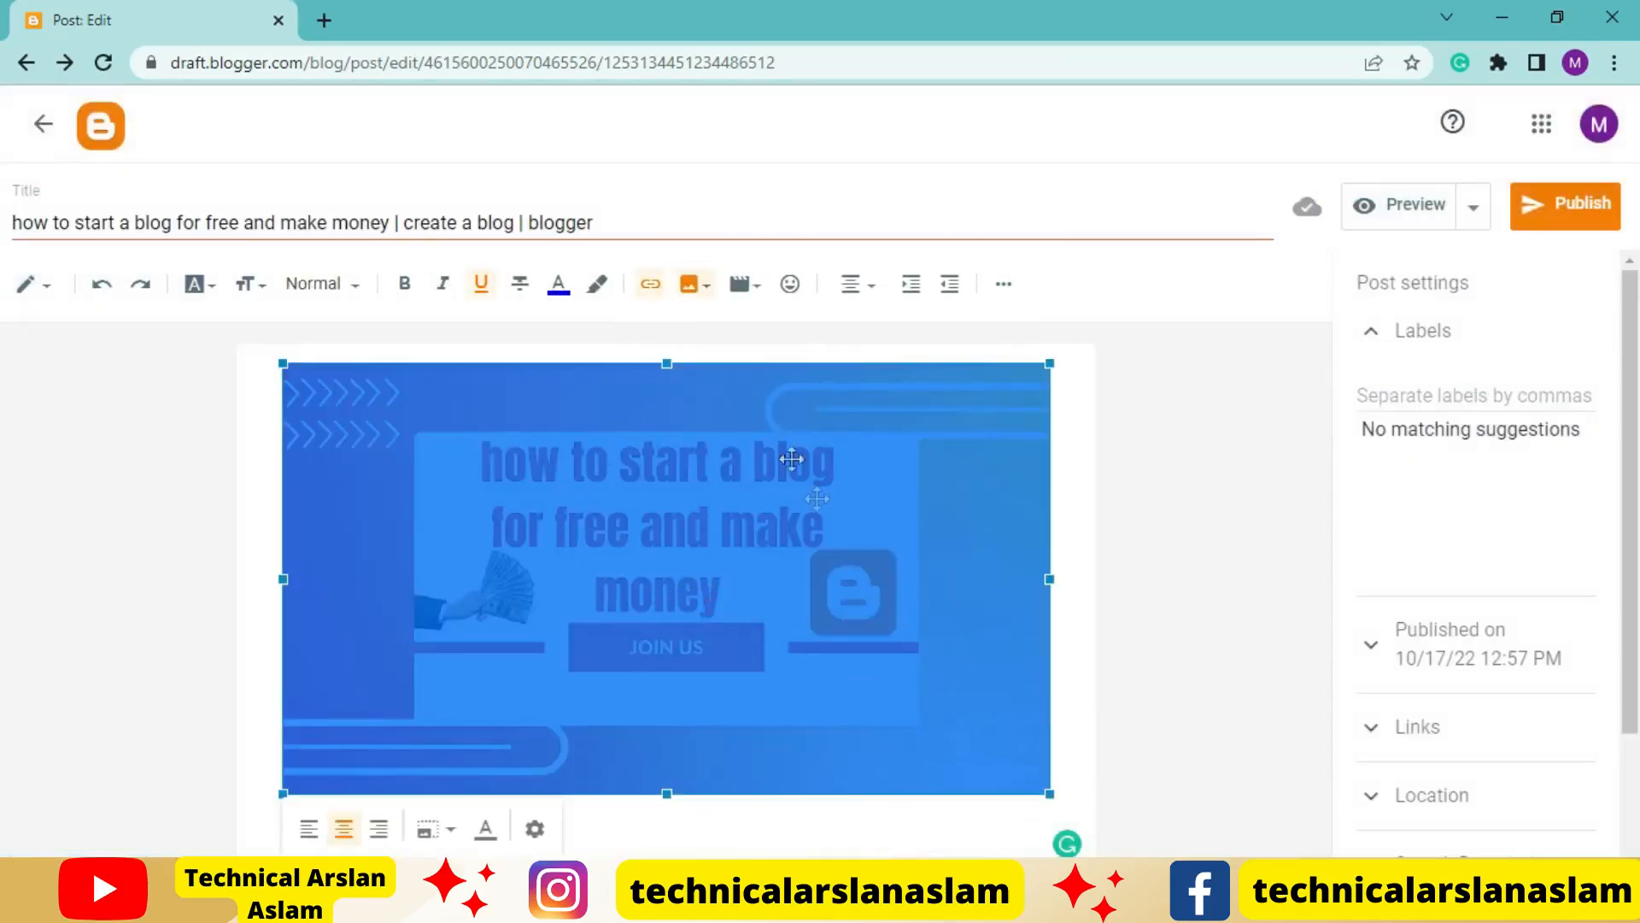
left_click(487, 835)
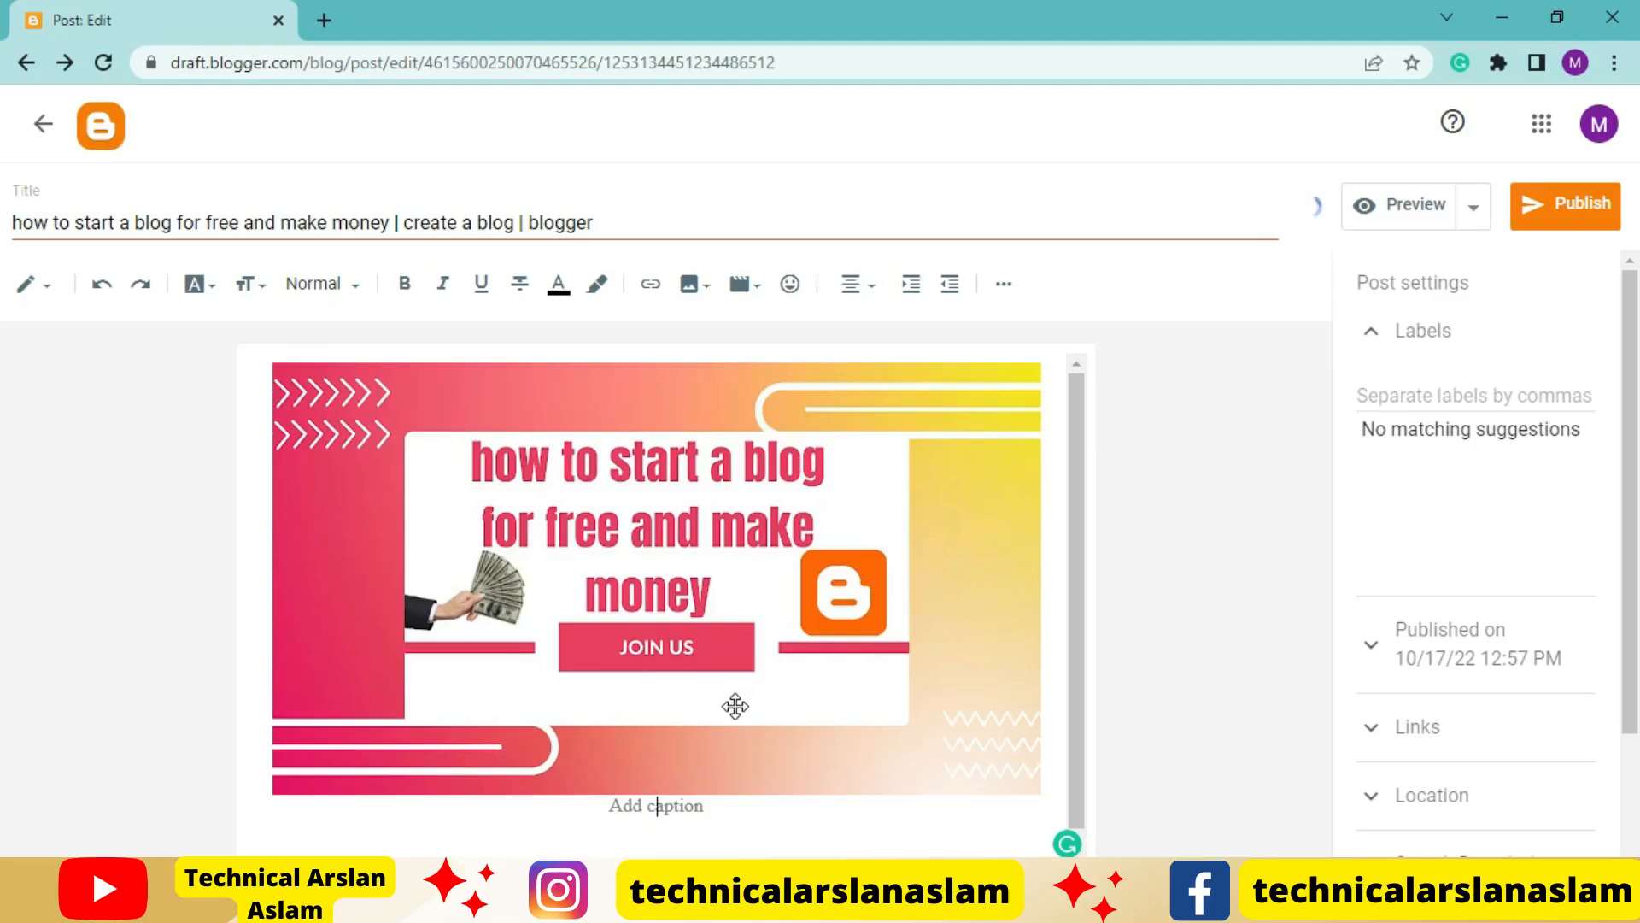
type("how to start a blog for free and make money  create a blog  blogger")
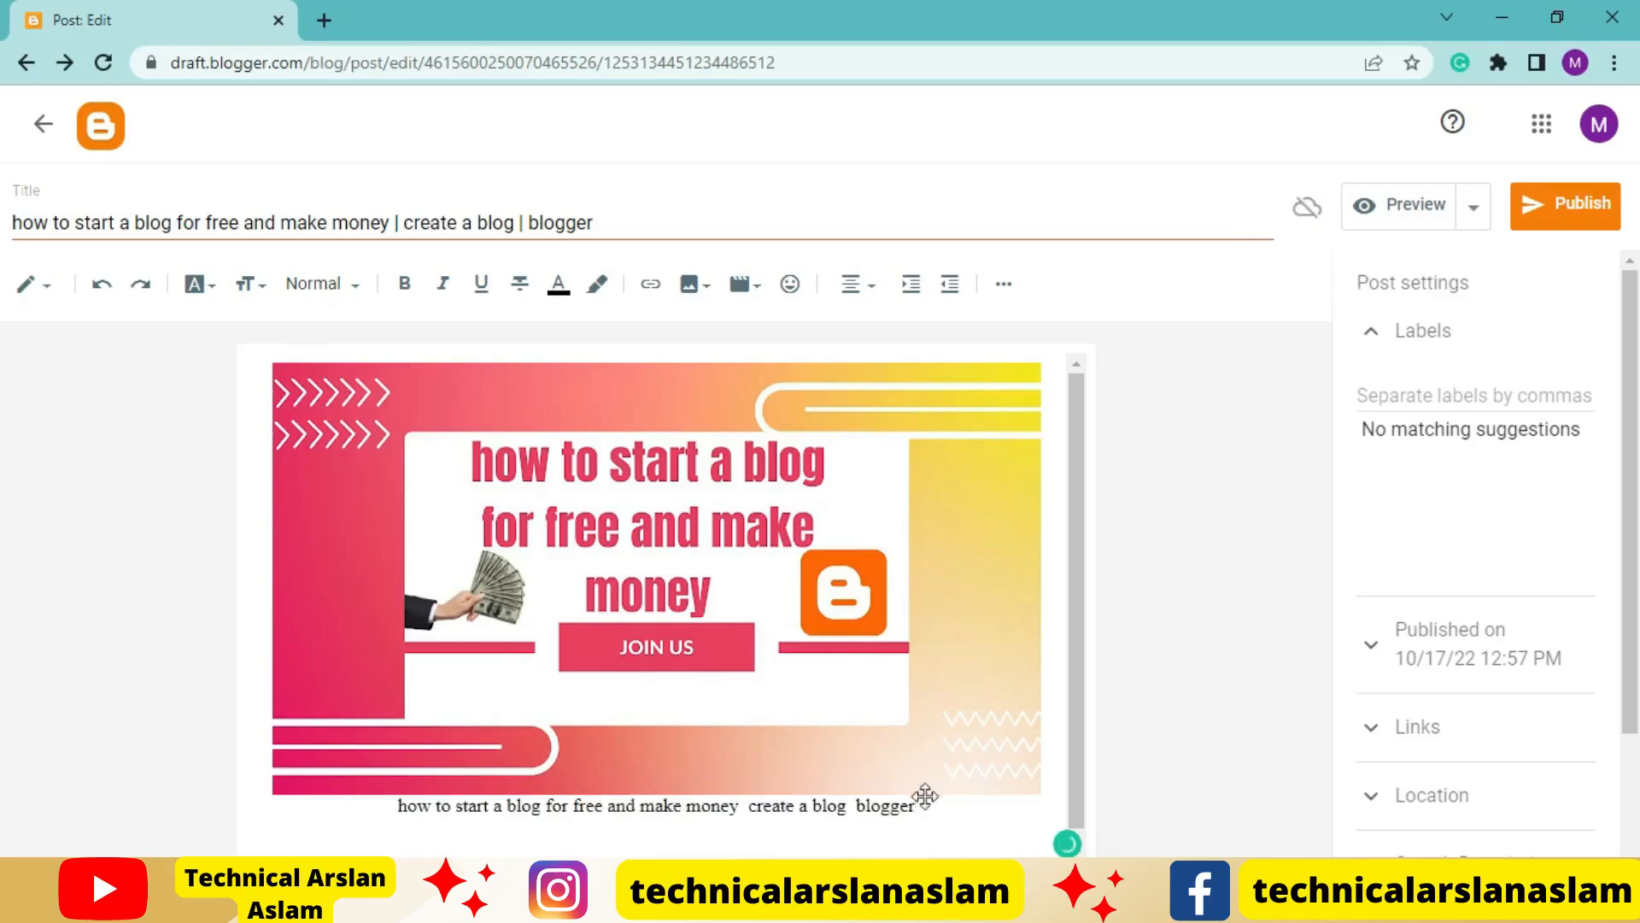
left_click(892, 836)
scroll(859, 649, "down", 1)
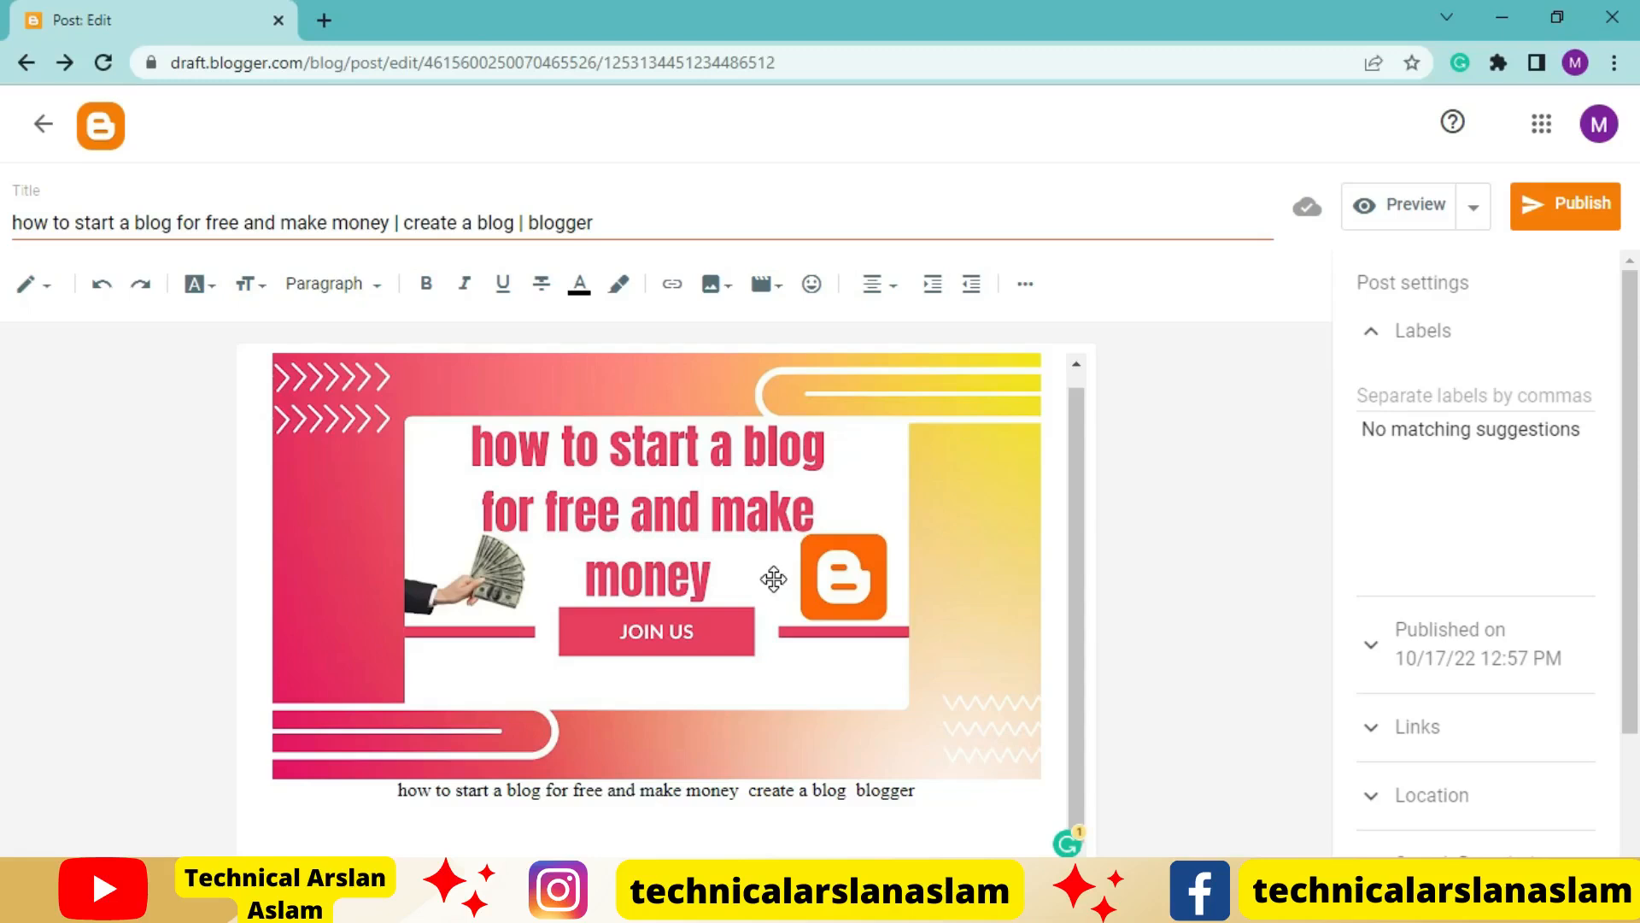
Left-align the empty paragraph below the image caption
left_click(774, 290)
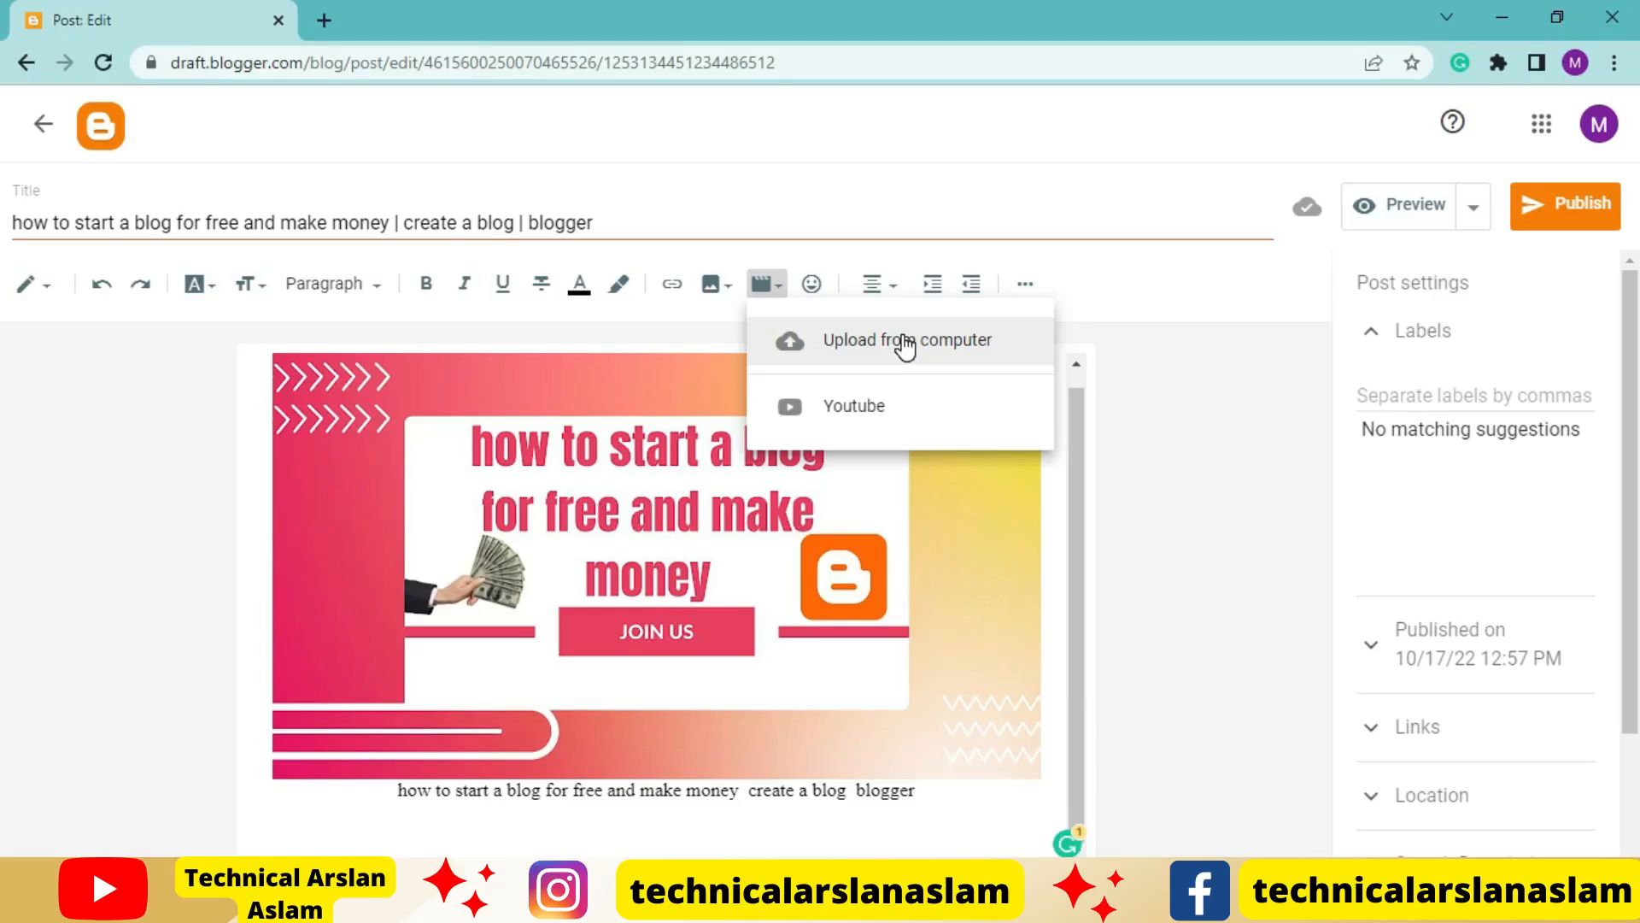
left_click(687, 833)
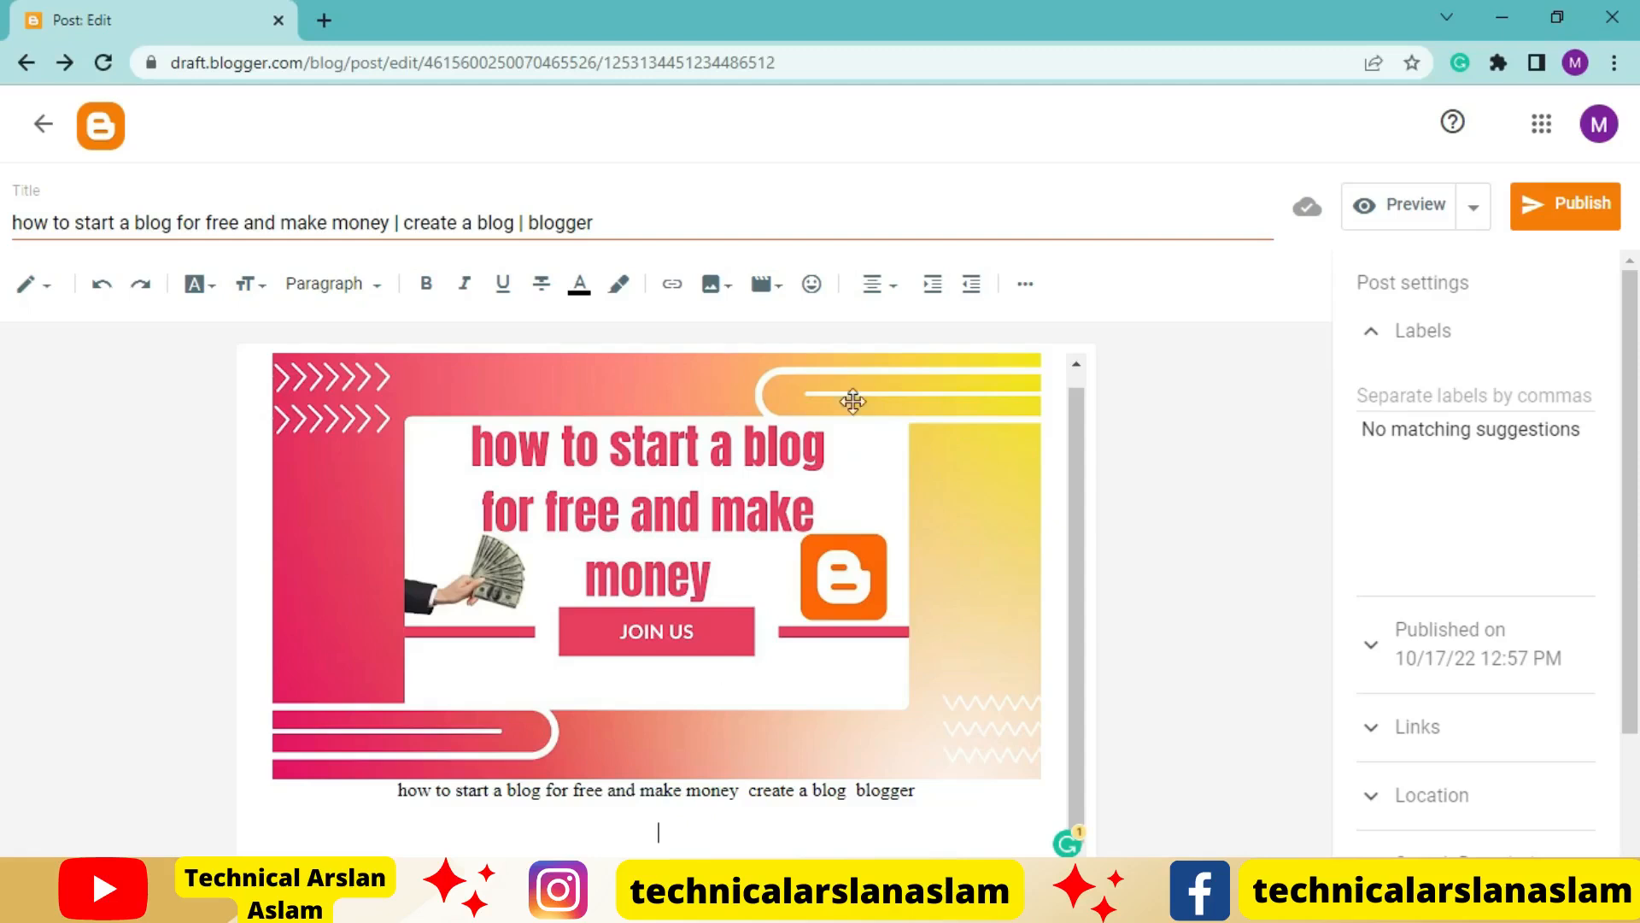
left_click(881, 286)
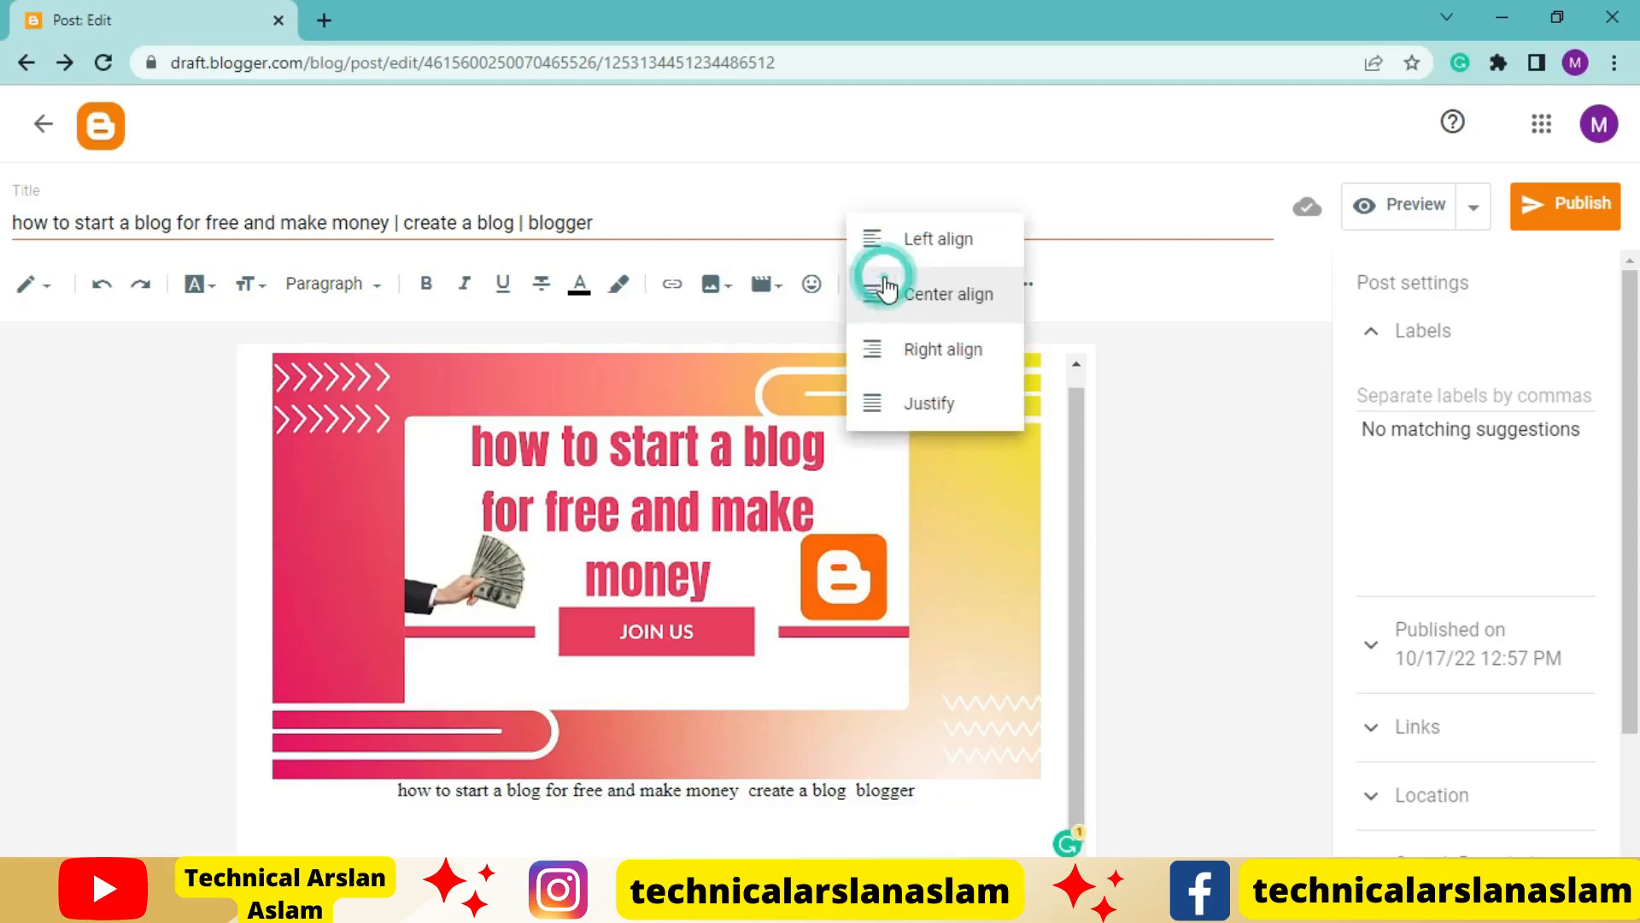
left_click(909, 238)
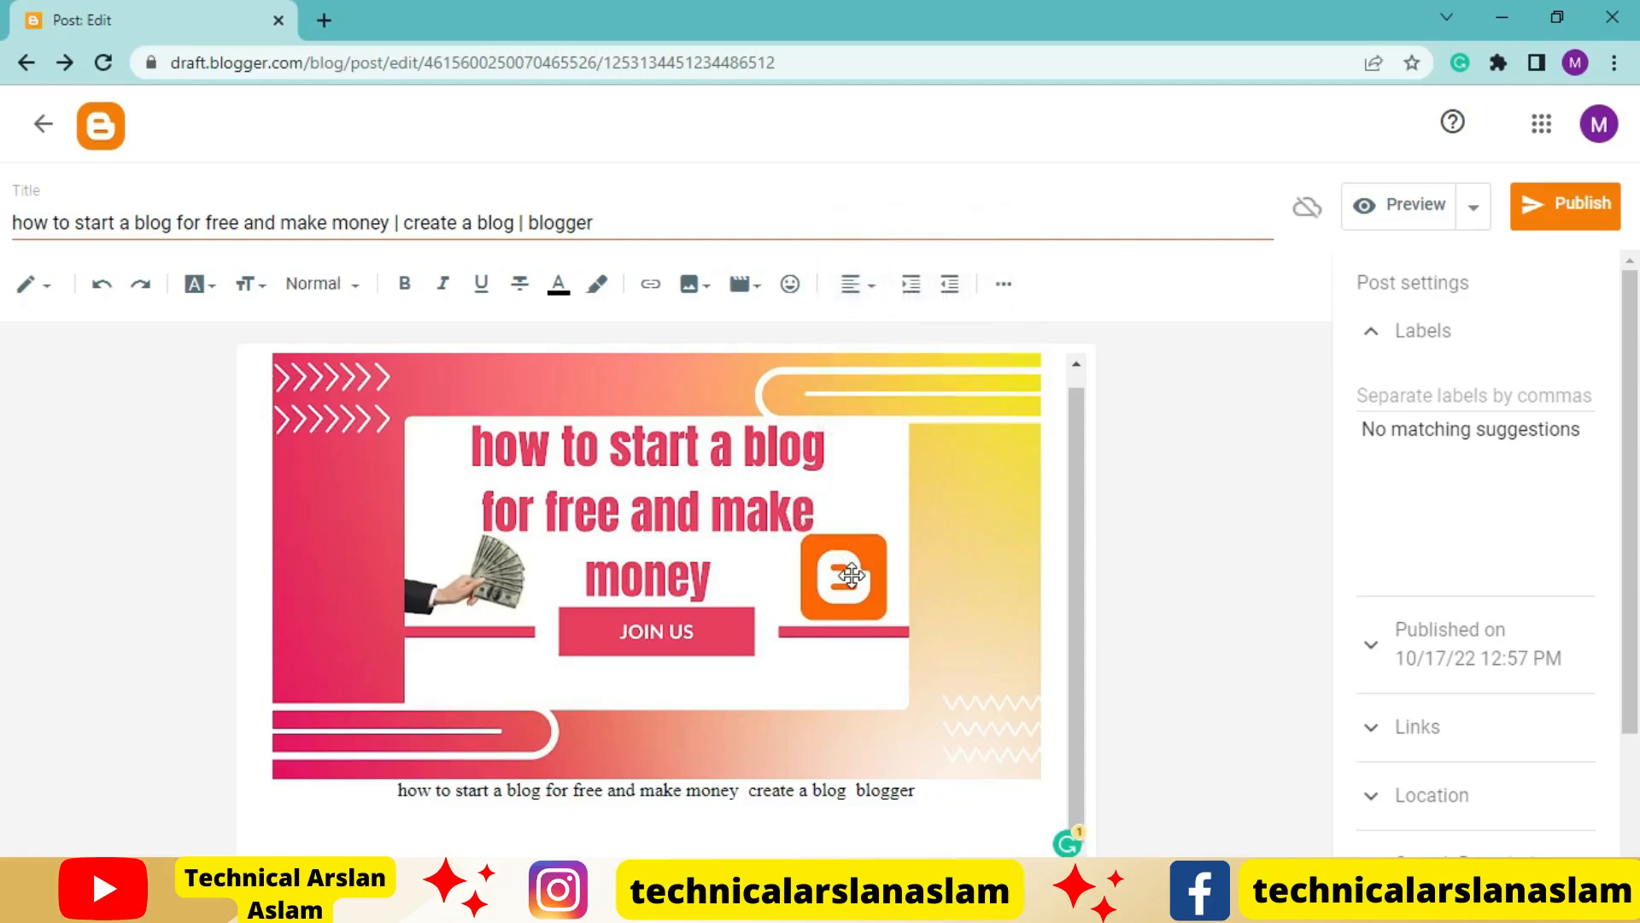
left_click(870, 285)
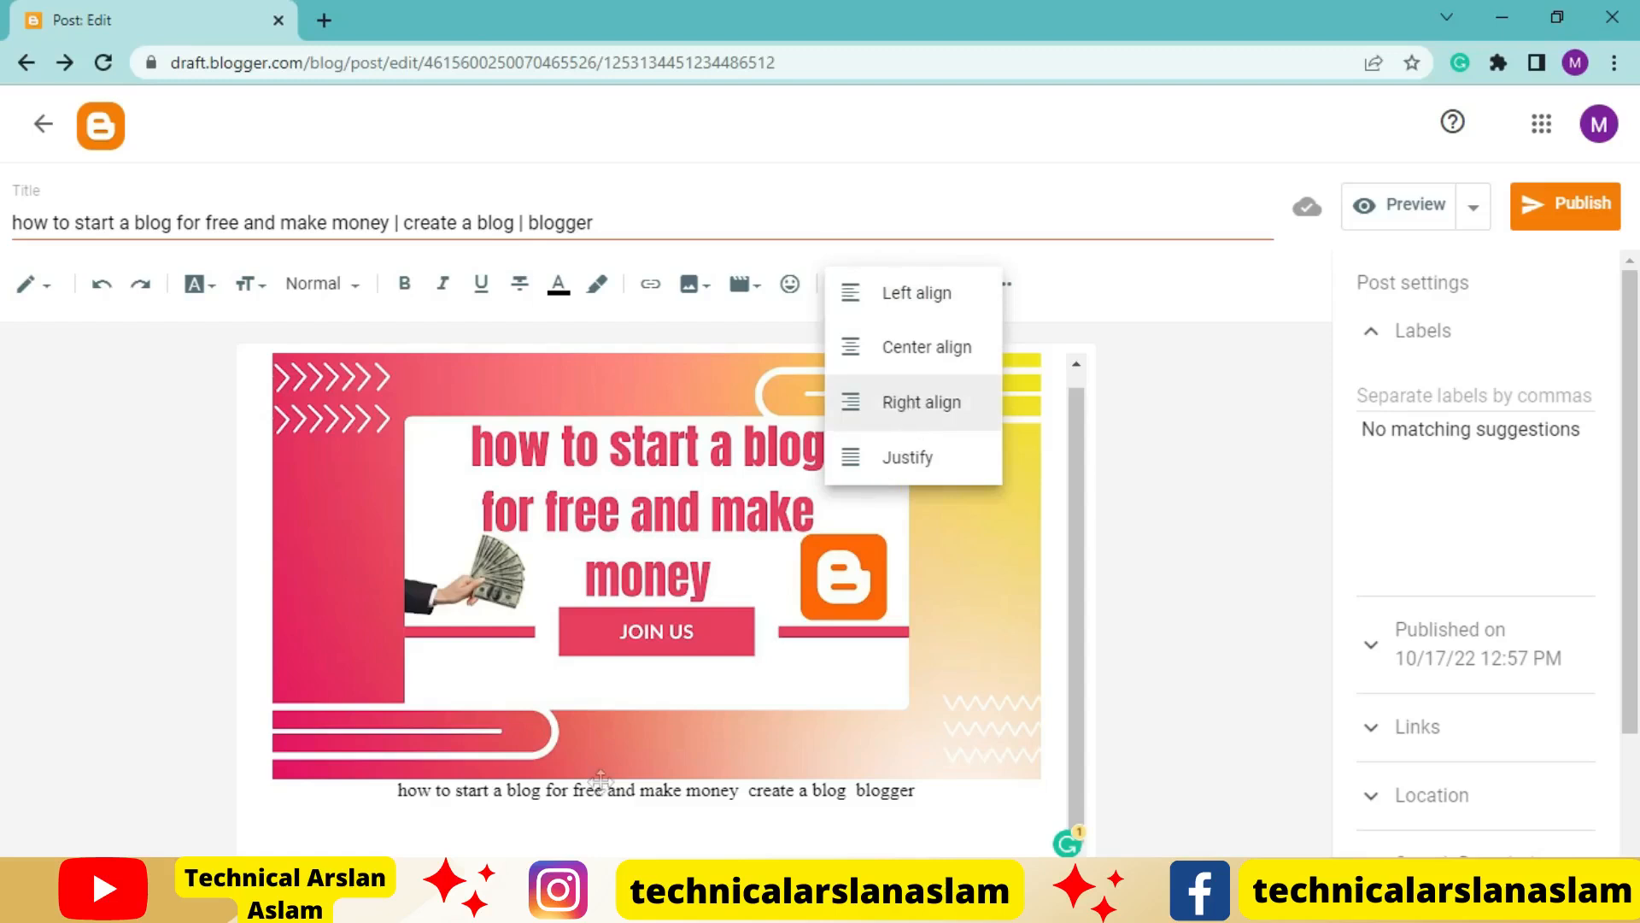
left_click(398, 838)
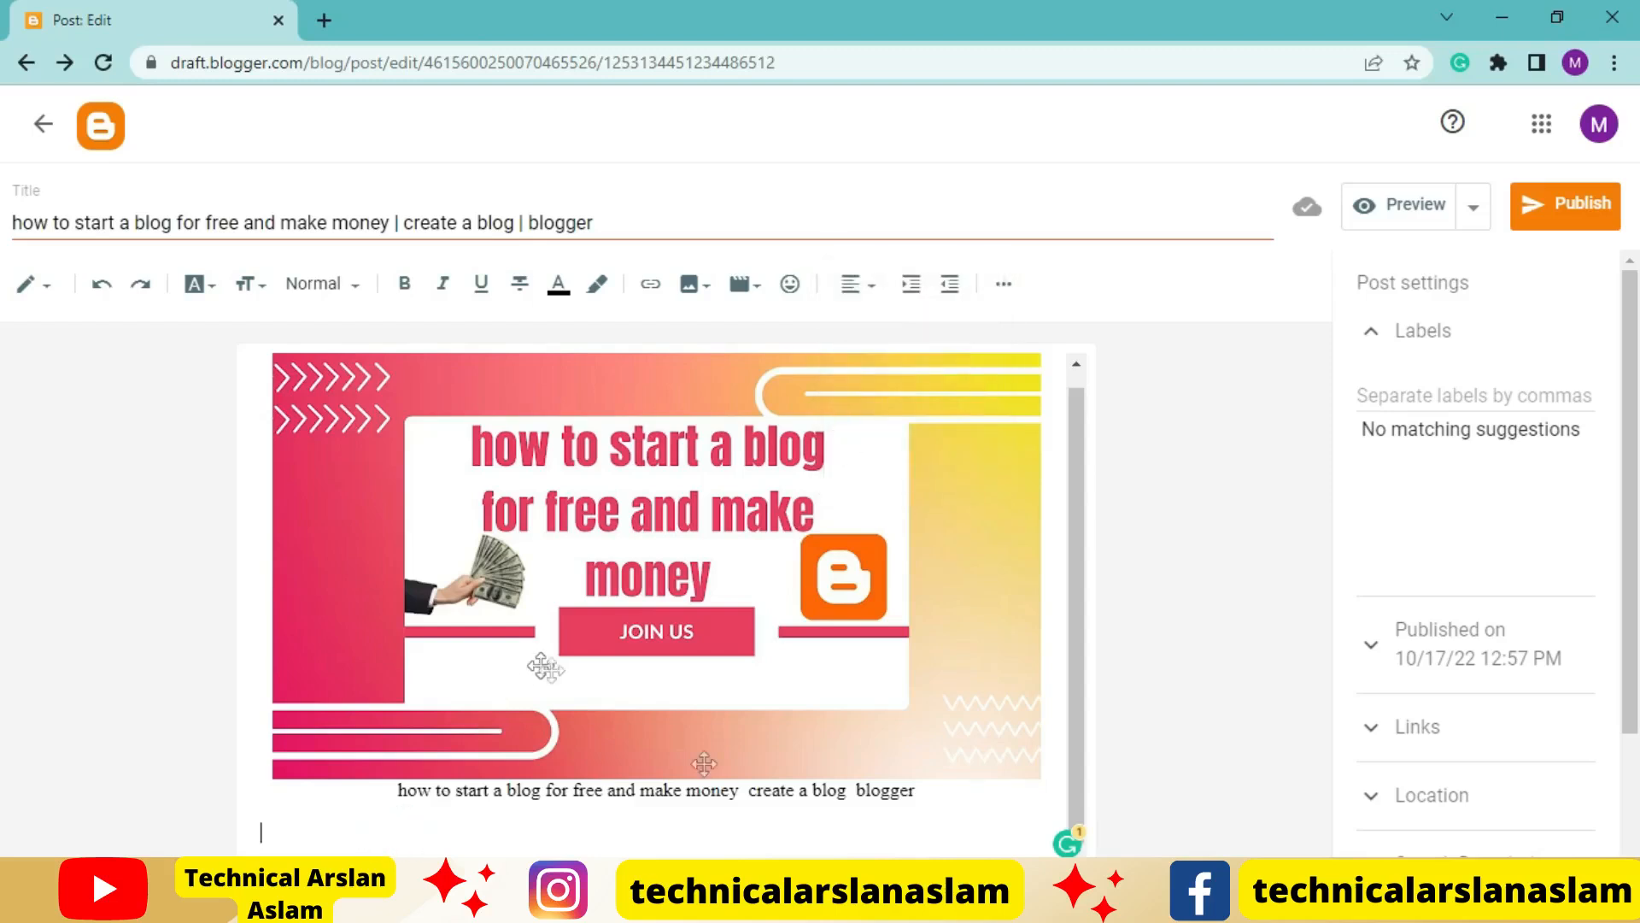
Copy the article text from "hello everyone" to "another article soon" in the Word document and paste it below the image in the Blogger post
mouse_move(668, 892)
left_click(668, 794)
scroll(668, 829, "up", 5)
scroll(668, 829, "up", 4)
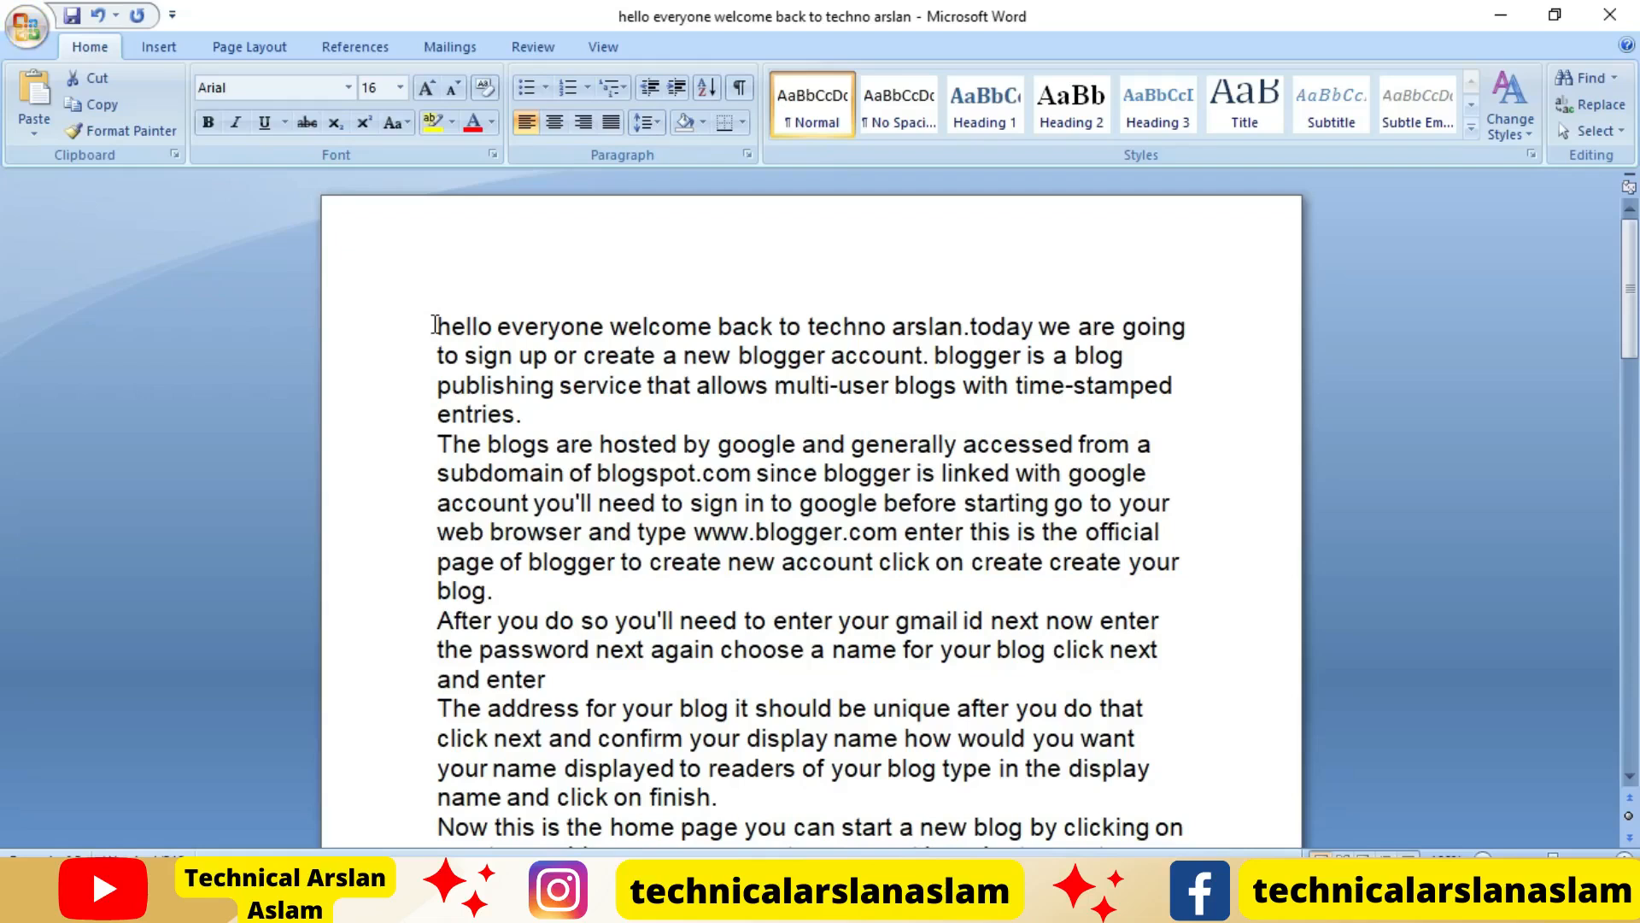
left_click_drag(435, 325, 954, 682)
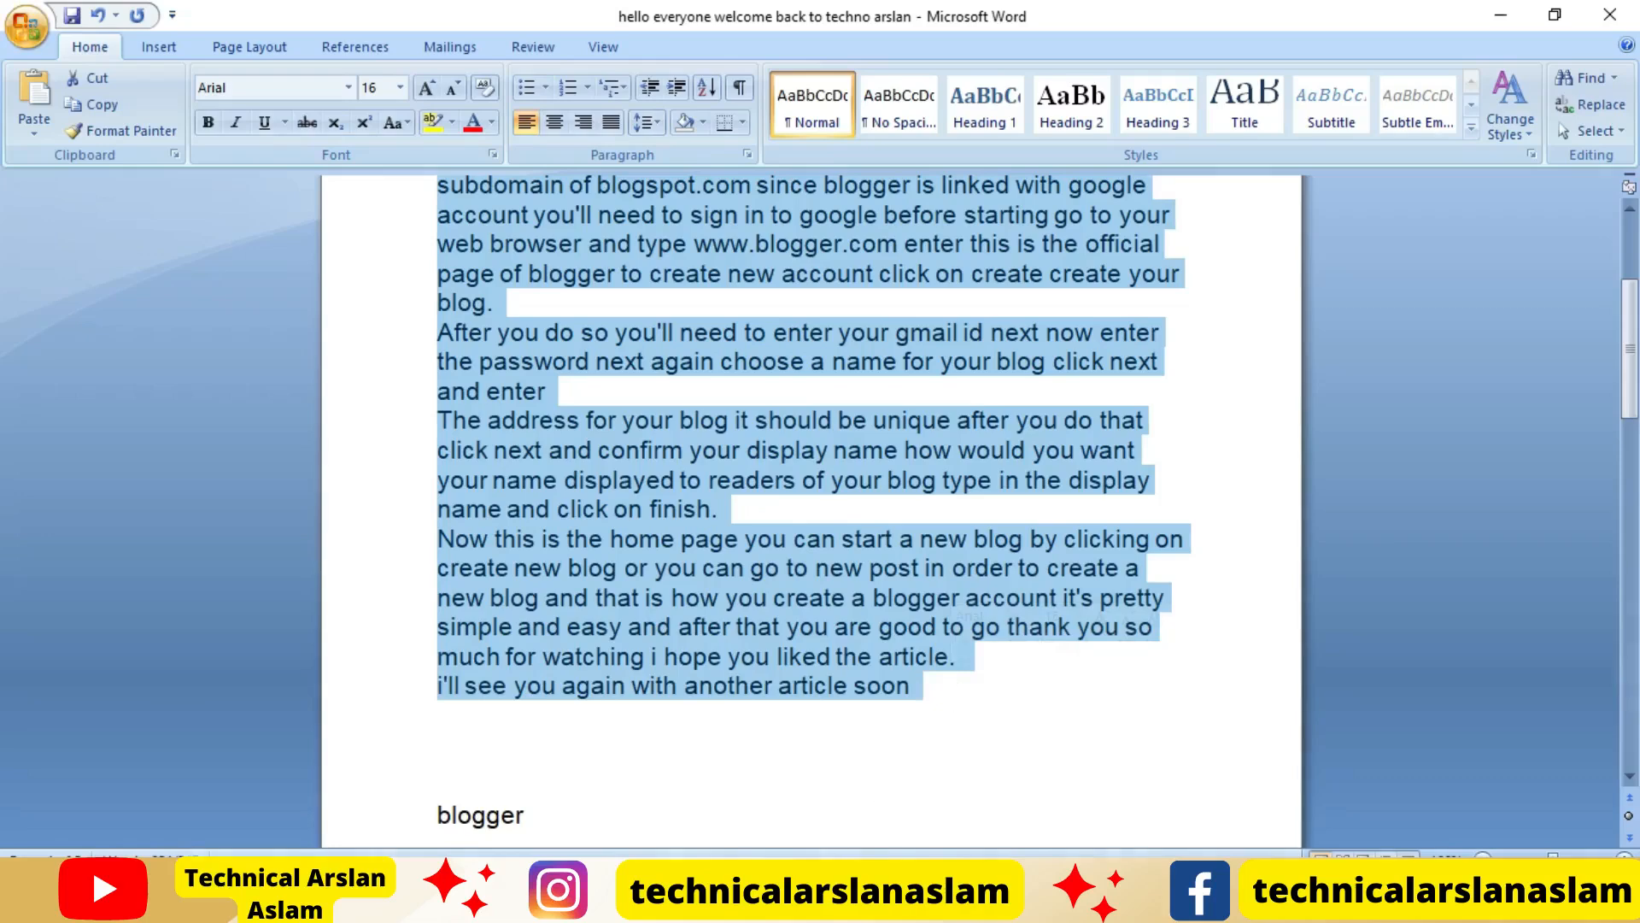
left_click(608, 901)
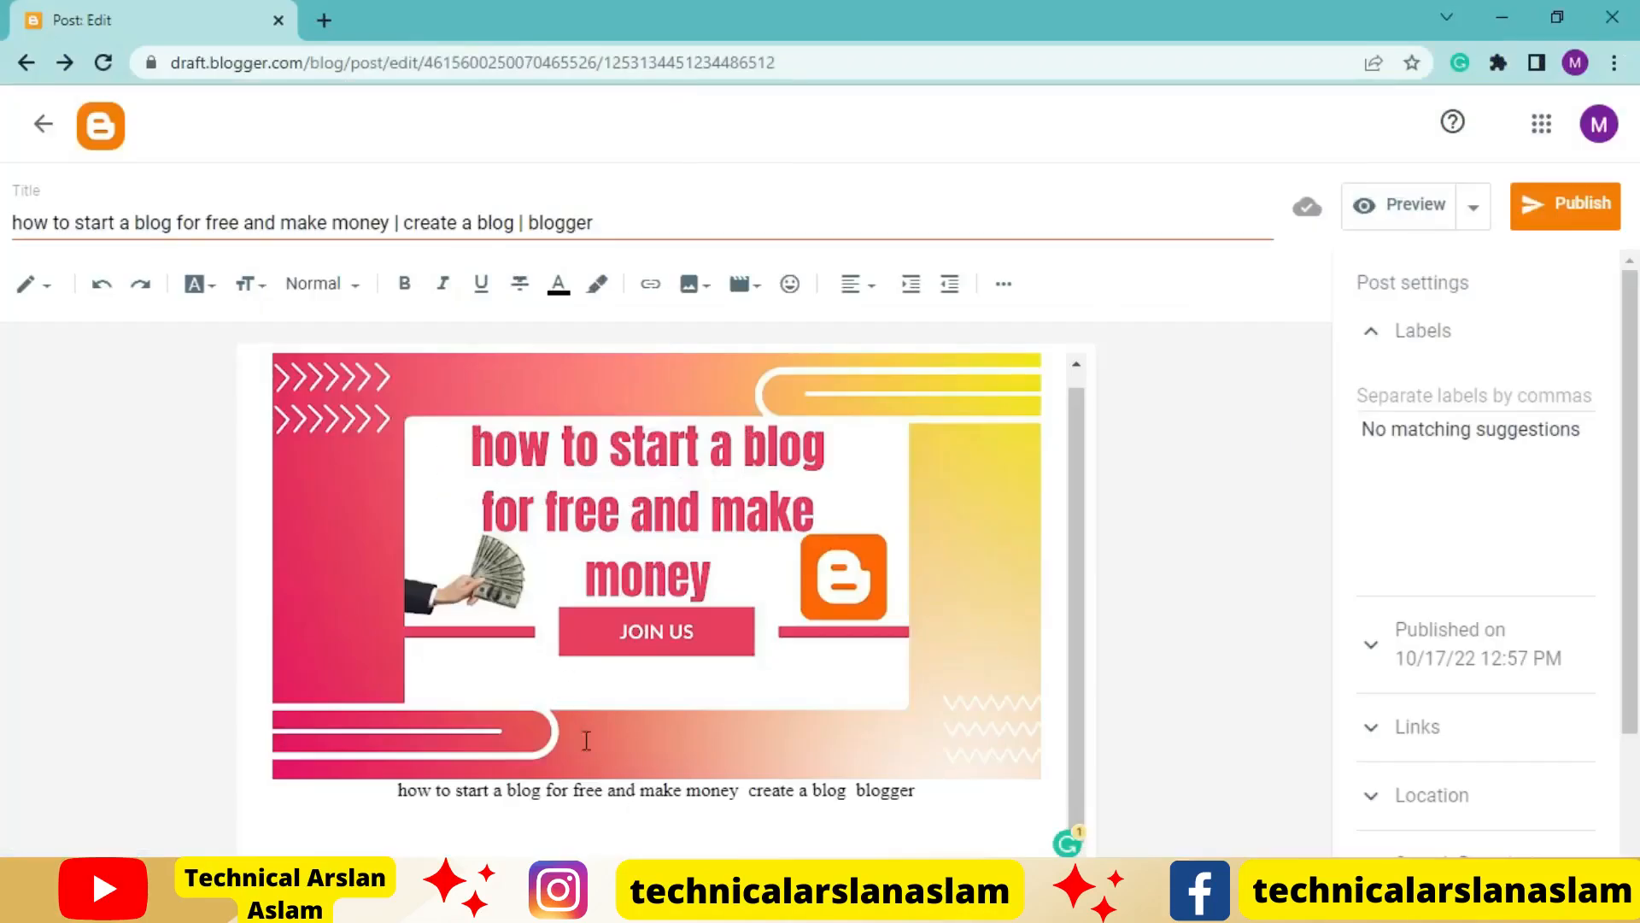
key("ctrl+v")
scroll(619, 711, "up", 5)
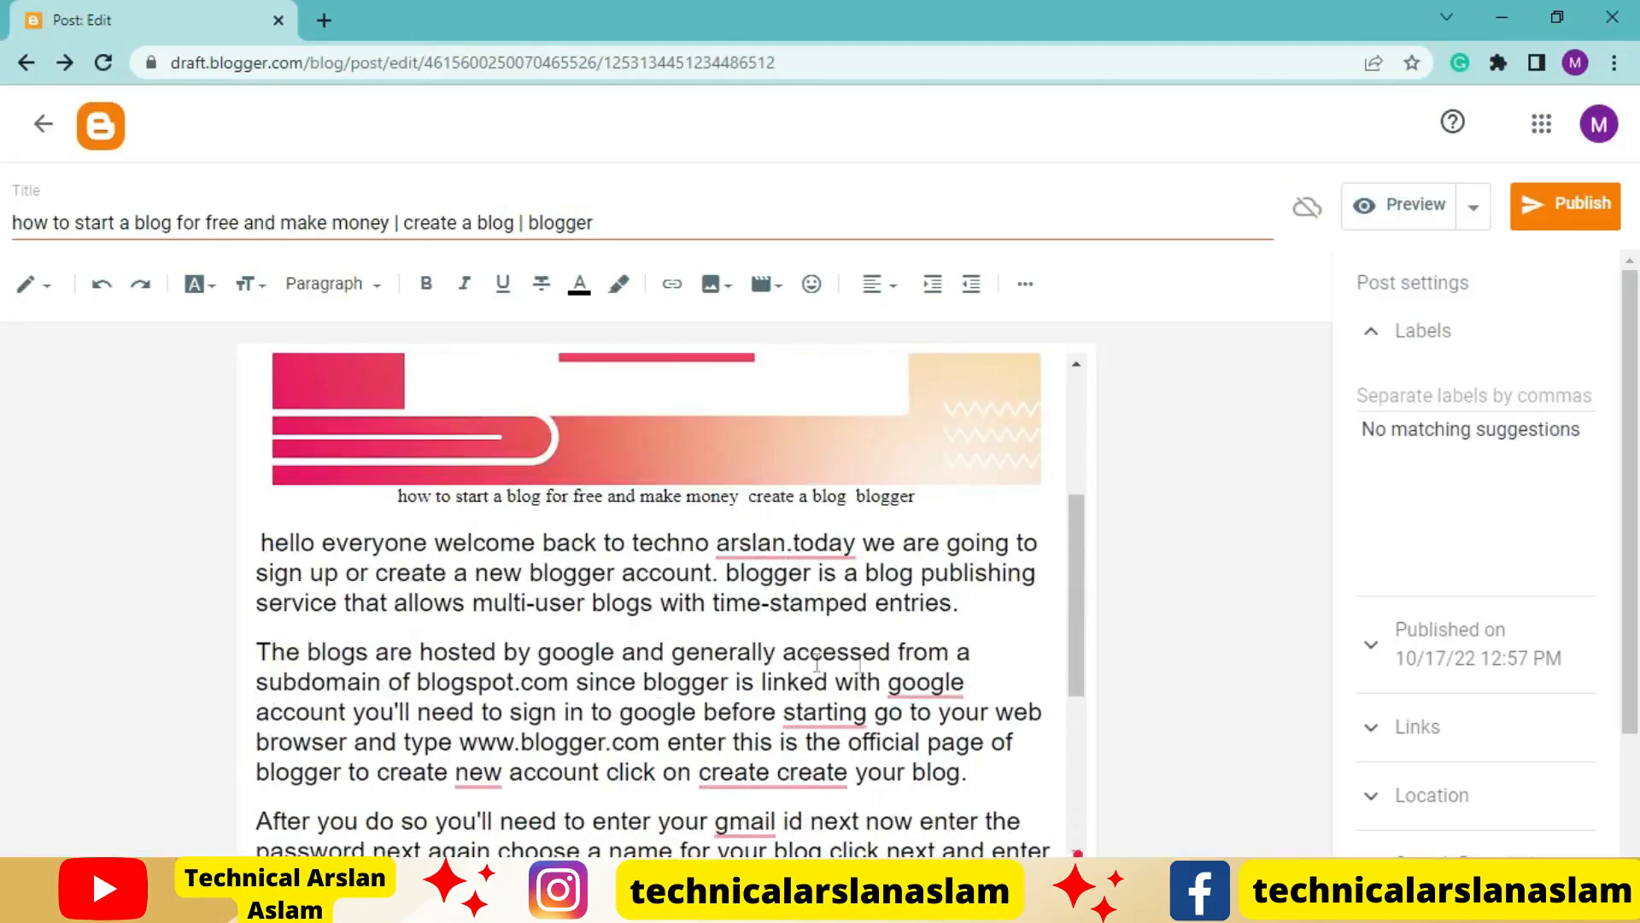
Accept the Grammarly fixes in the second paragraph: remove the duplicate "create", add "to" after "starting" and "a" before "google"
mouse_move(816, 554)
scroll(935, 783, "down", 1)
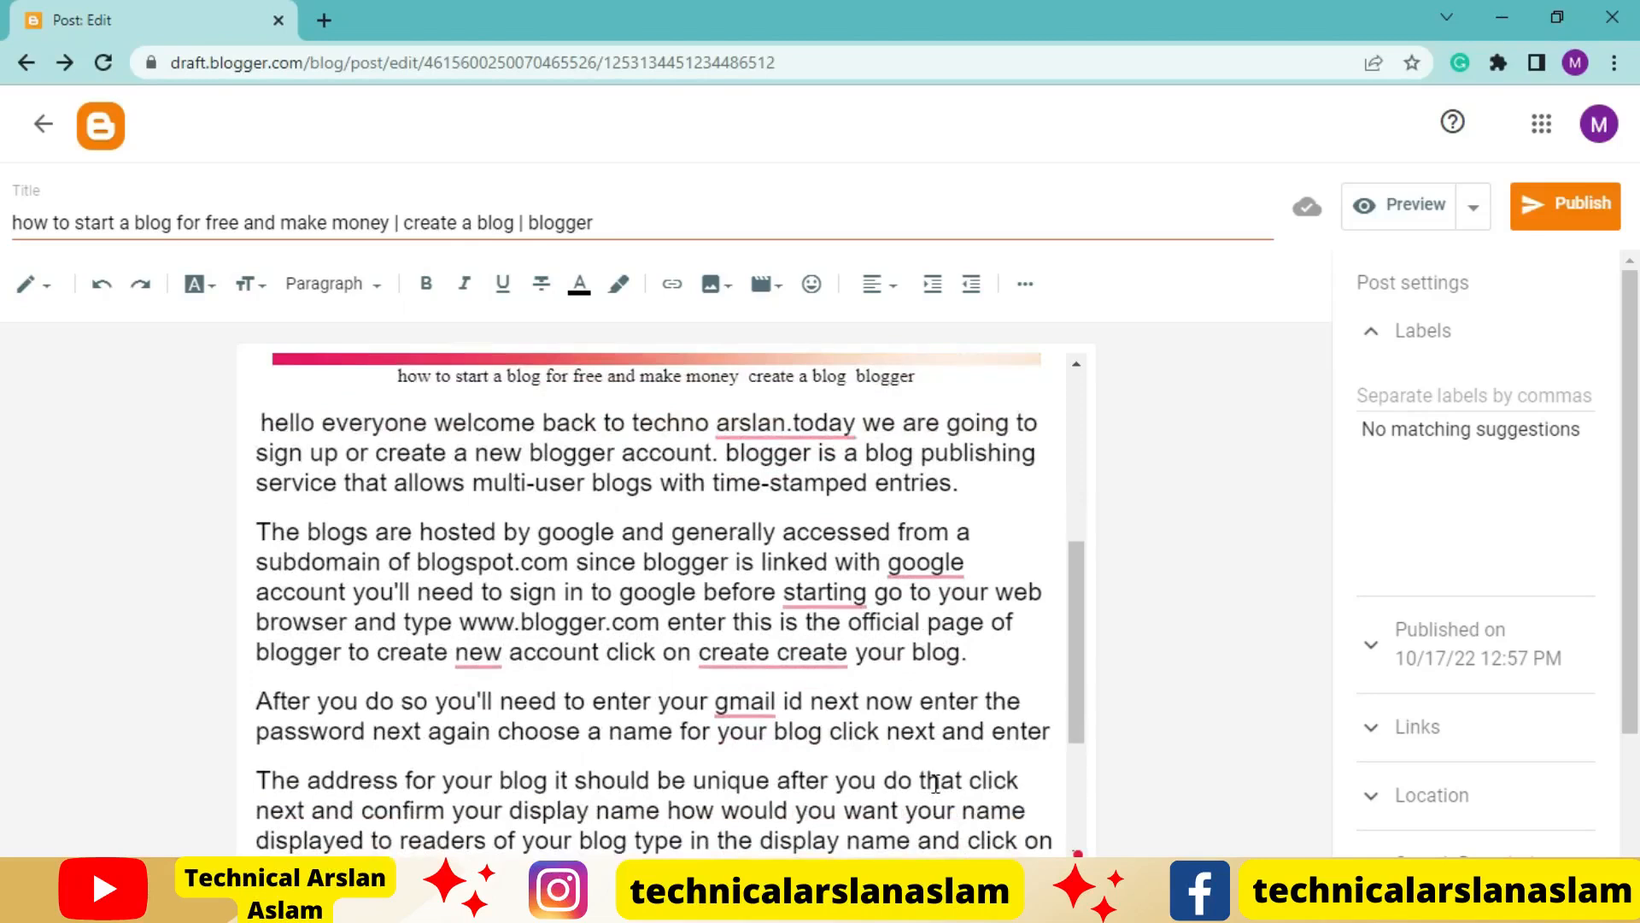
mouse_move(793, 654)
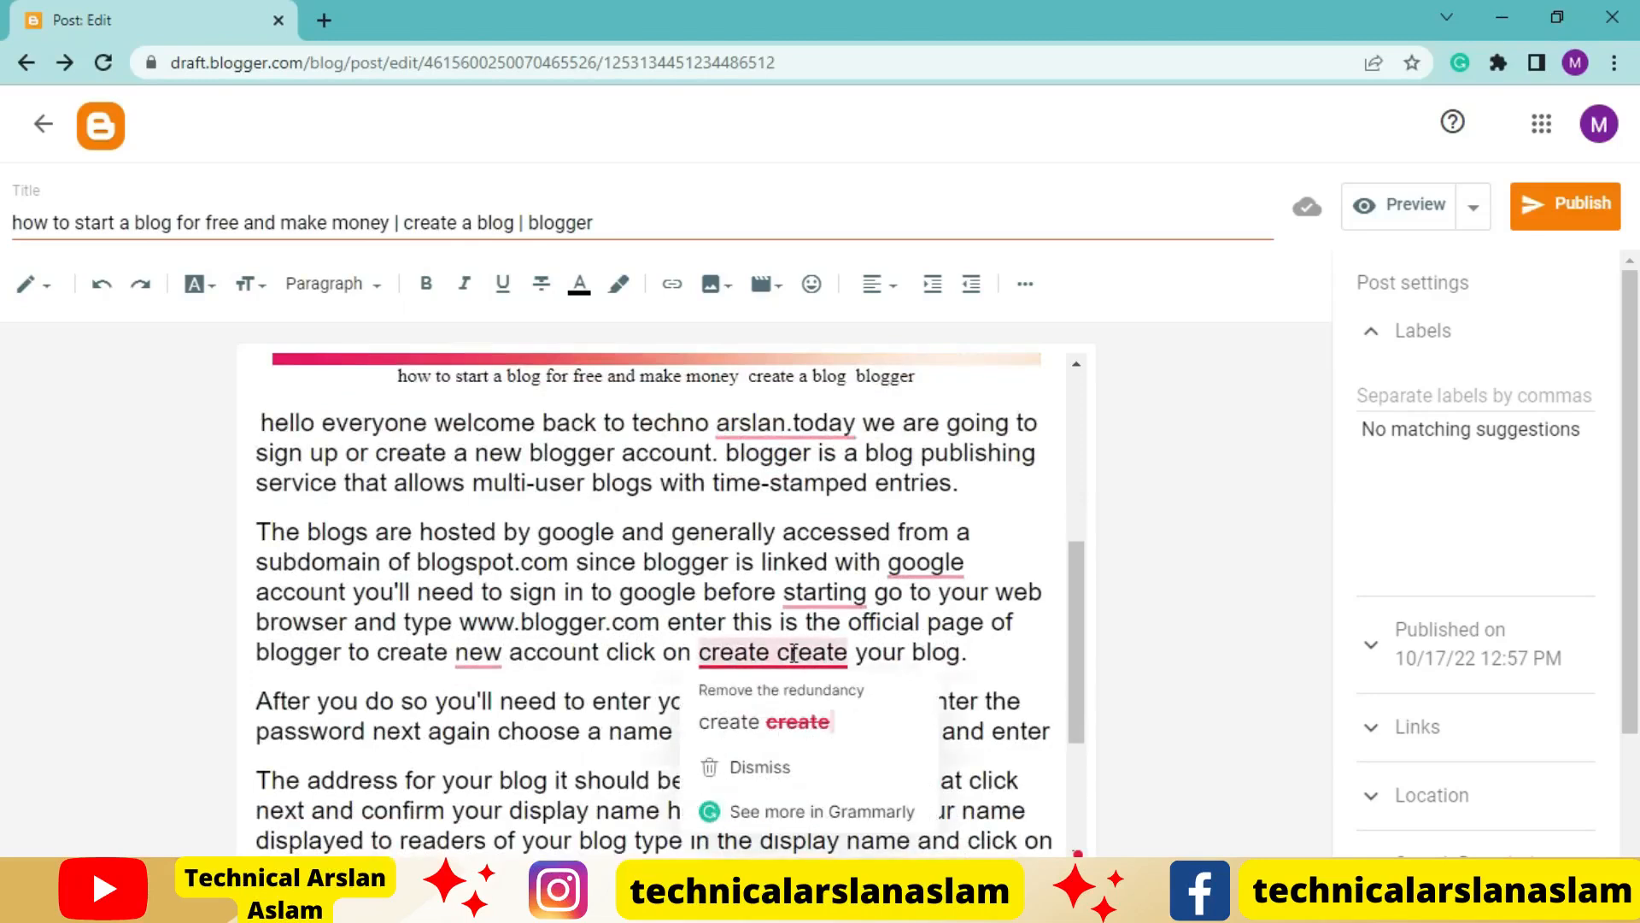
left_click(793, 720)
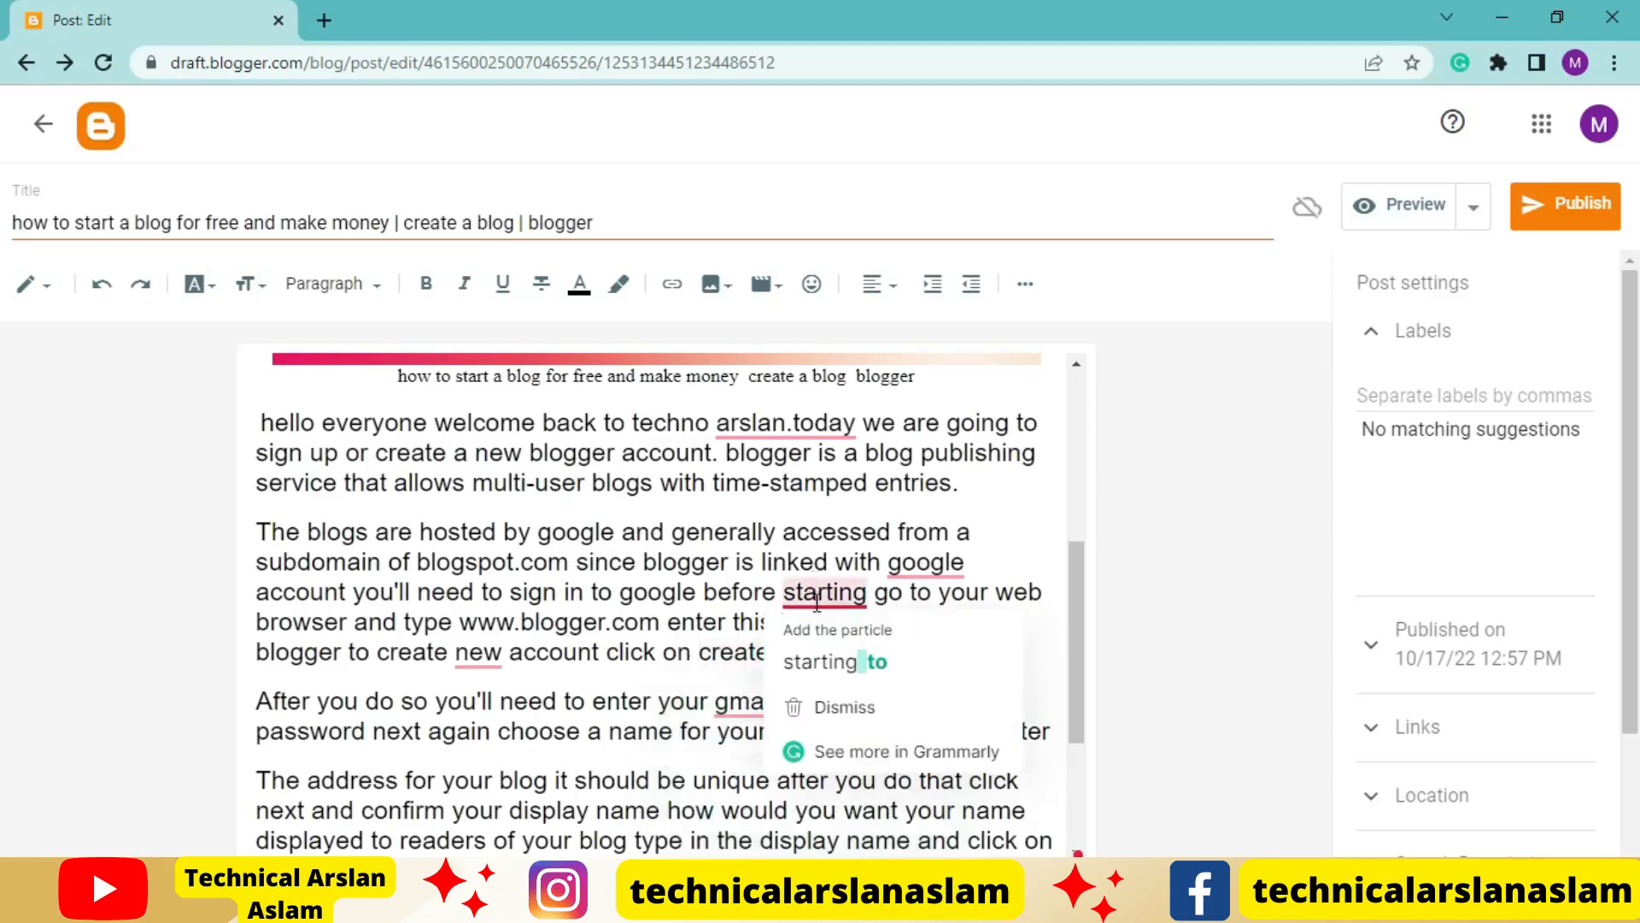
left_click(842, 663)
mouse_move(938, 567)
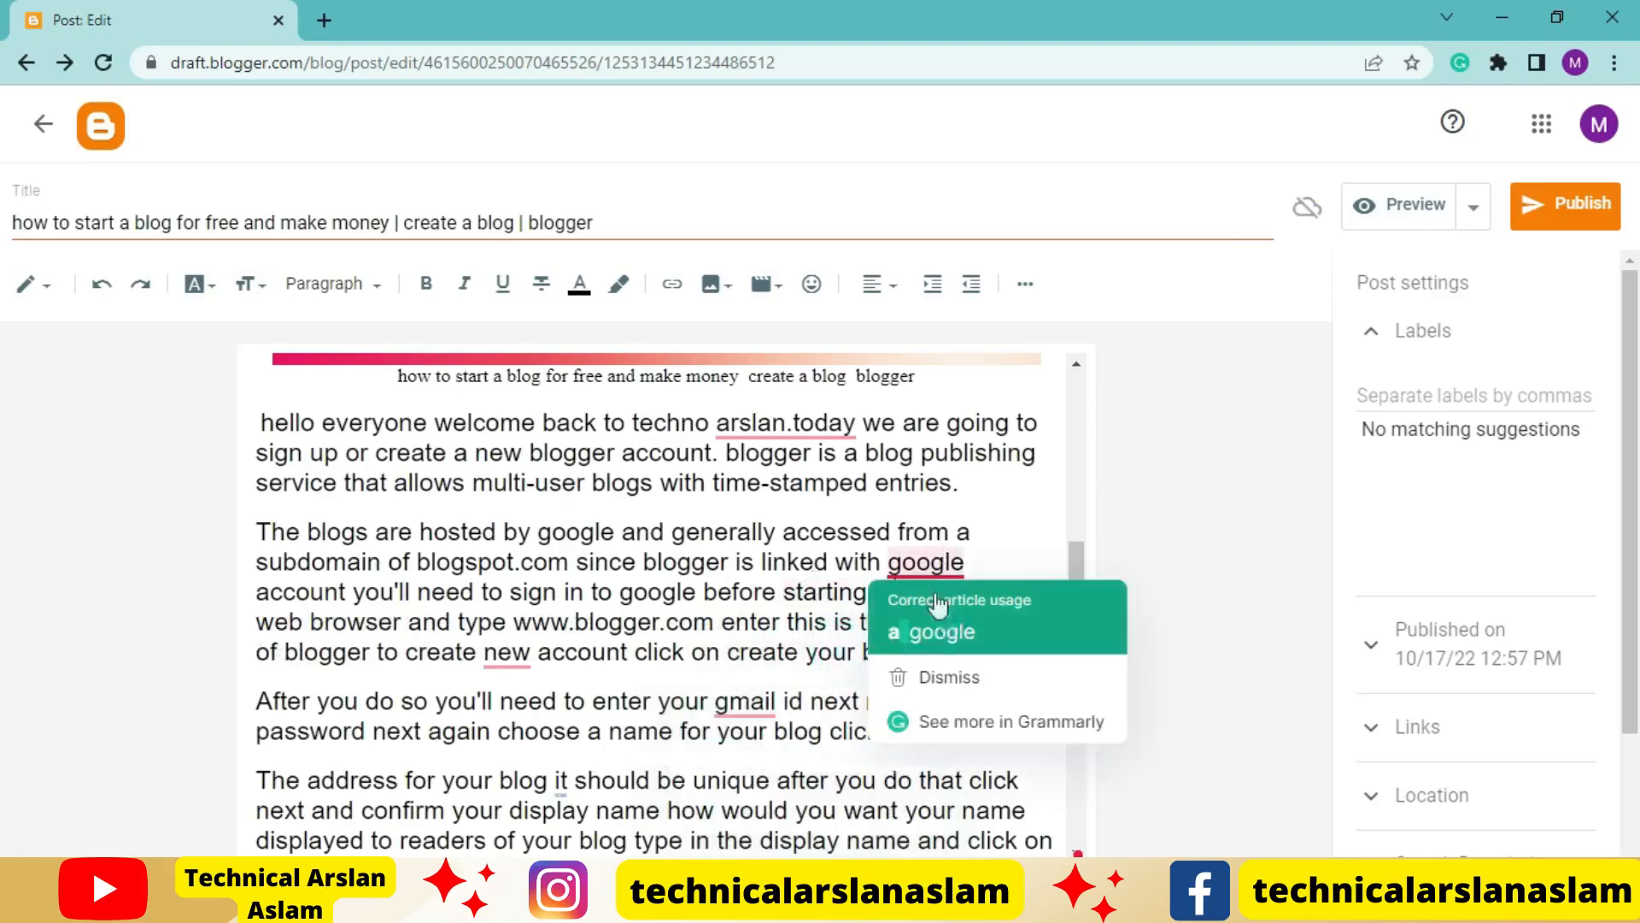
left_click(973, 630)
Accept the Grammarly fixes for the space before "today", capitalized "Arslan", "a new account" and "Gmail"
mouse_move(814, 406)
left_click(827, 489)
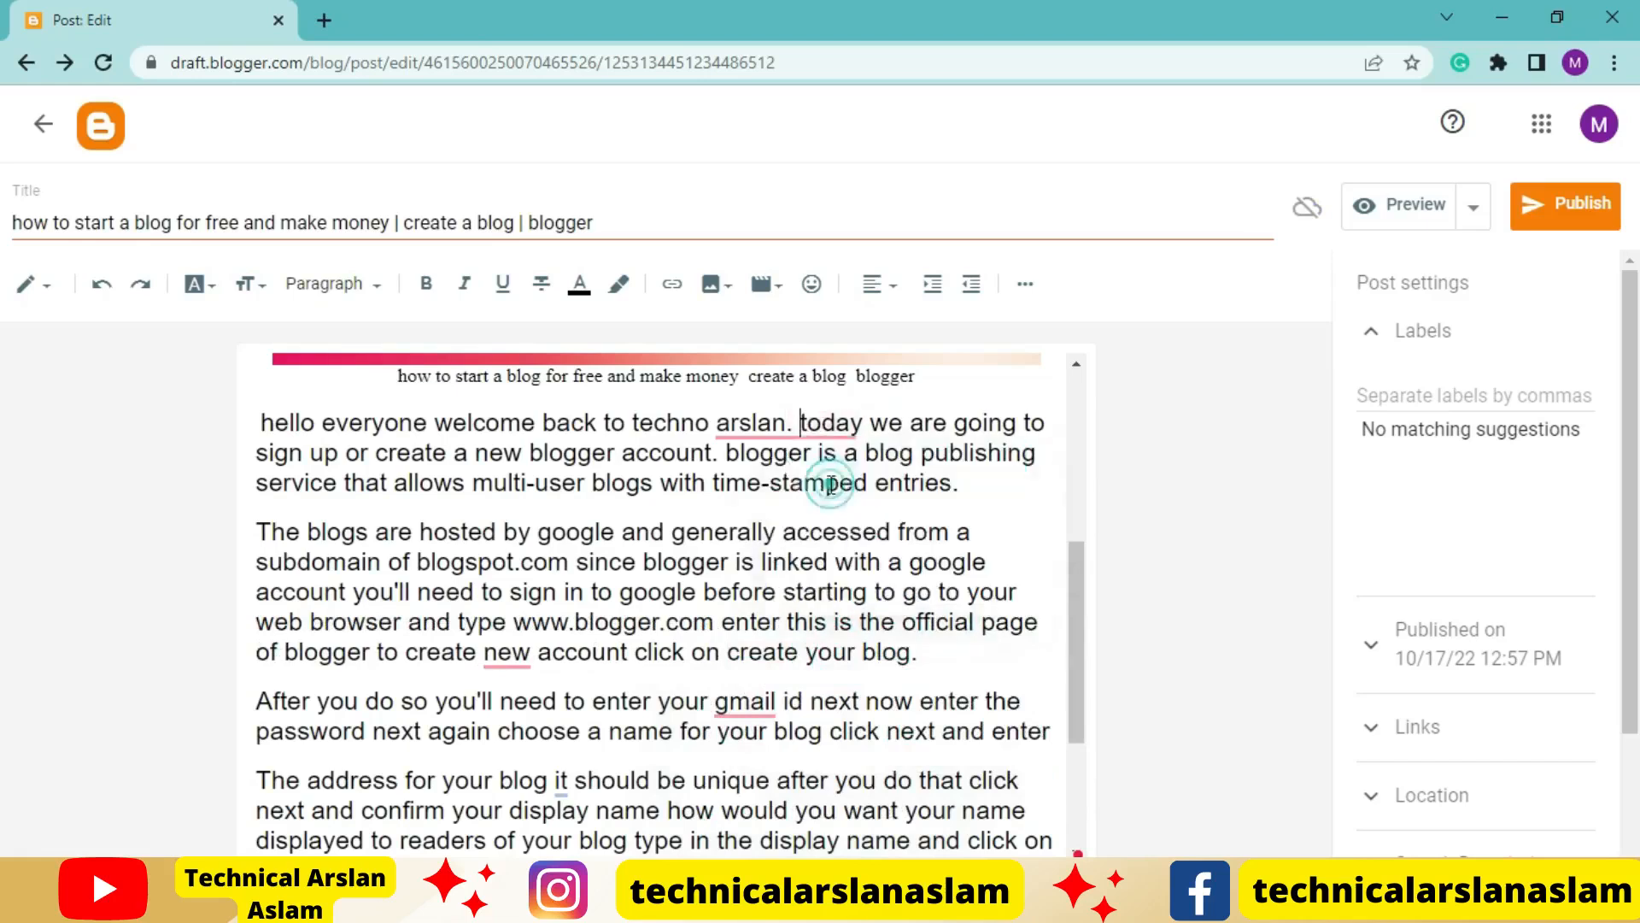
mouse_move(755, 427)
left_click(749, 492)
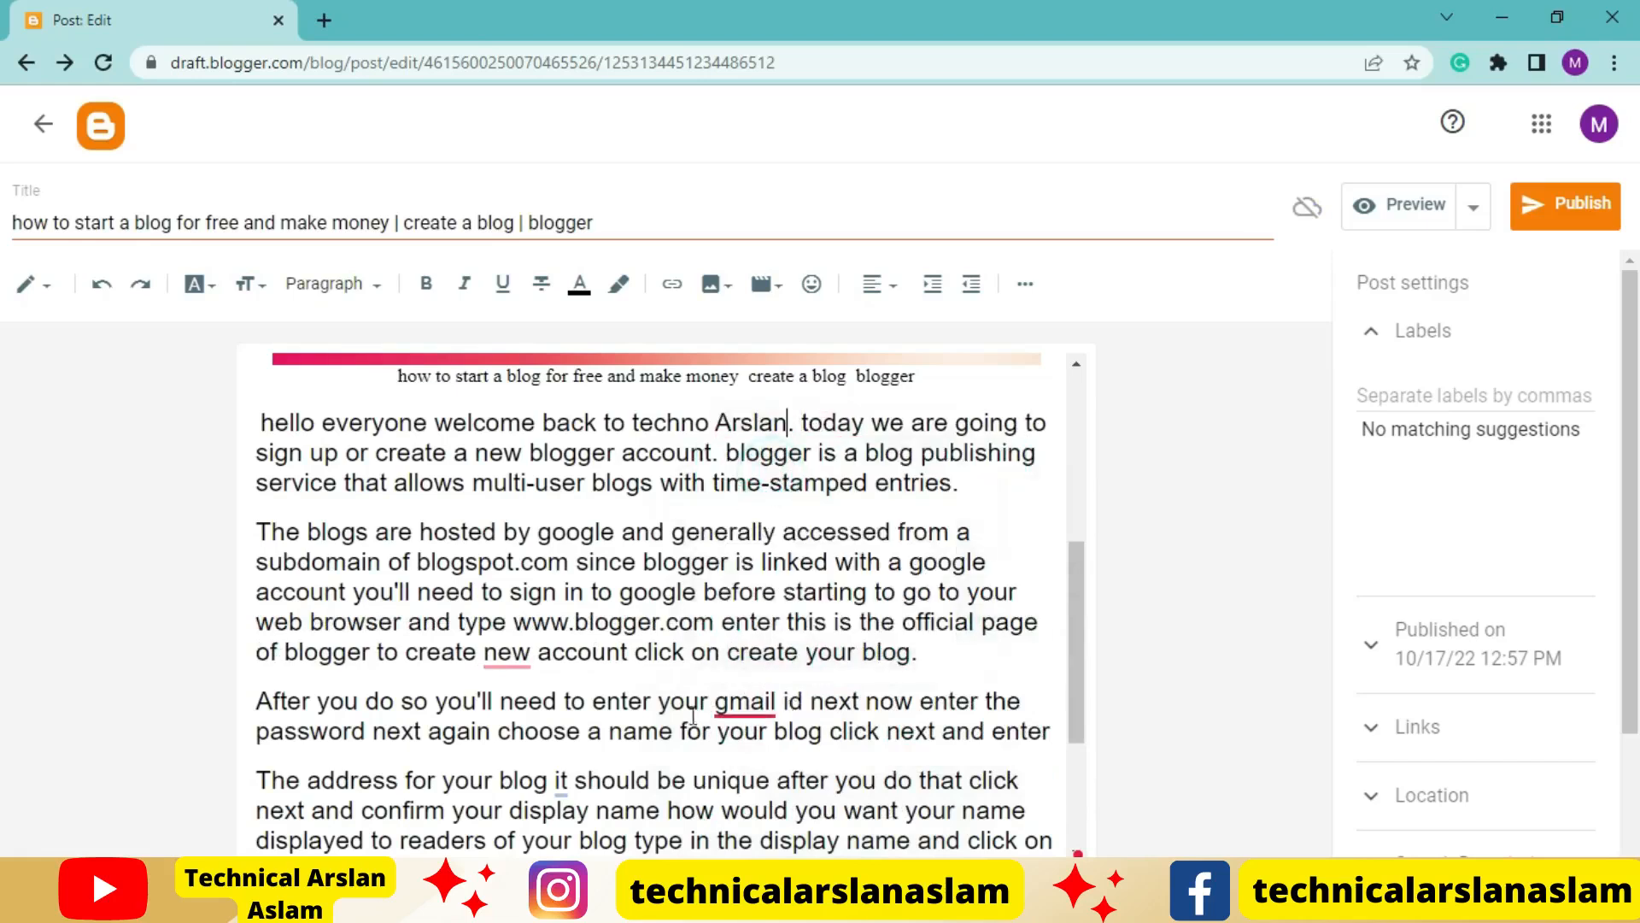
mouse_move(508, 652)
left_click(519, 717)
mouse_move(745, 702)
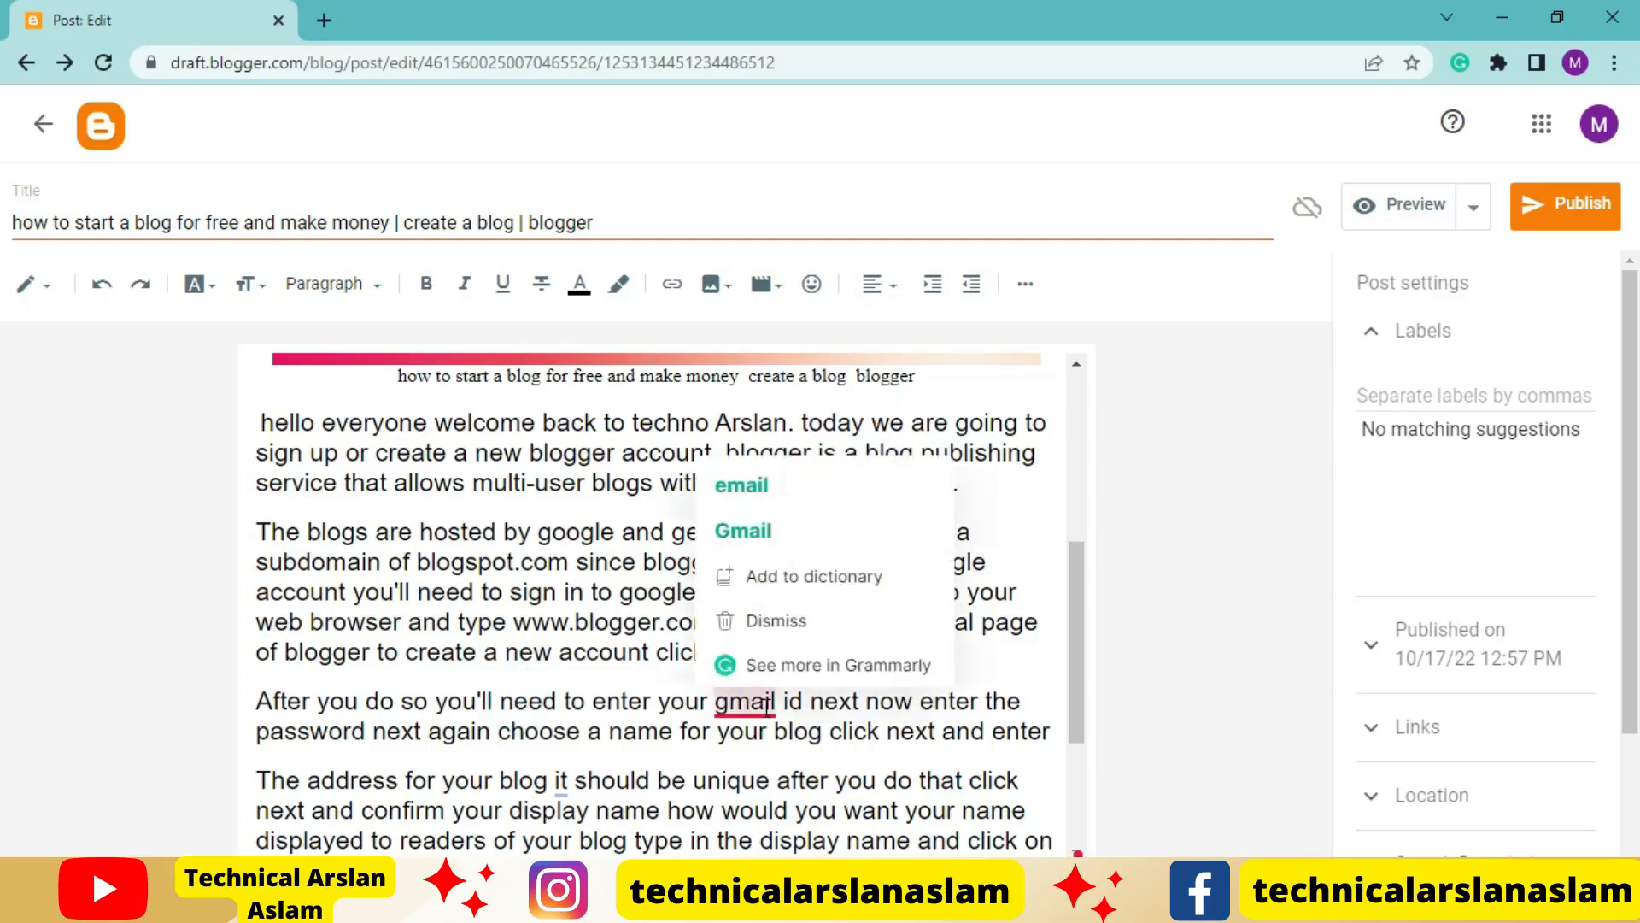
left_click(811, 532)
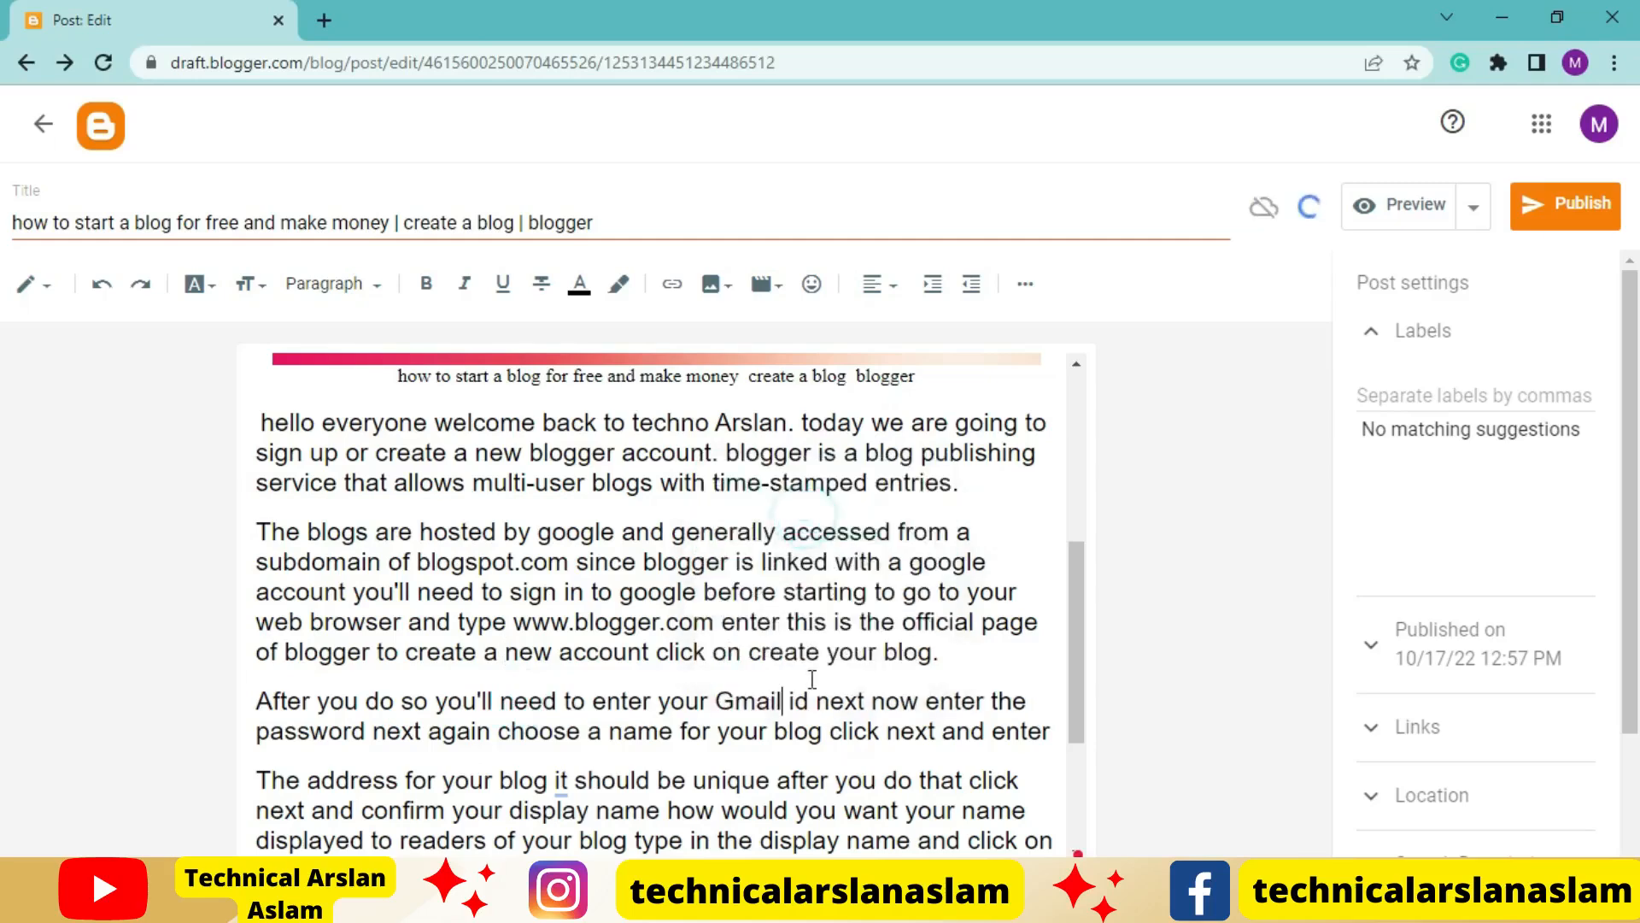
Accept the Grammarly fixes in the home page paragraph: "a new post", "a new blog" and "make" instead of "create"
scroll(813, 678, "down", 3)
mouse_move(683, 700)
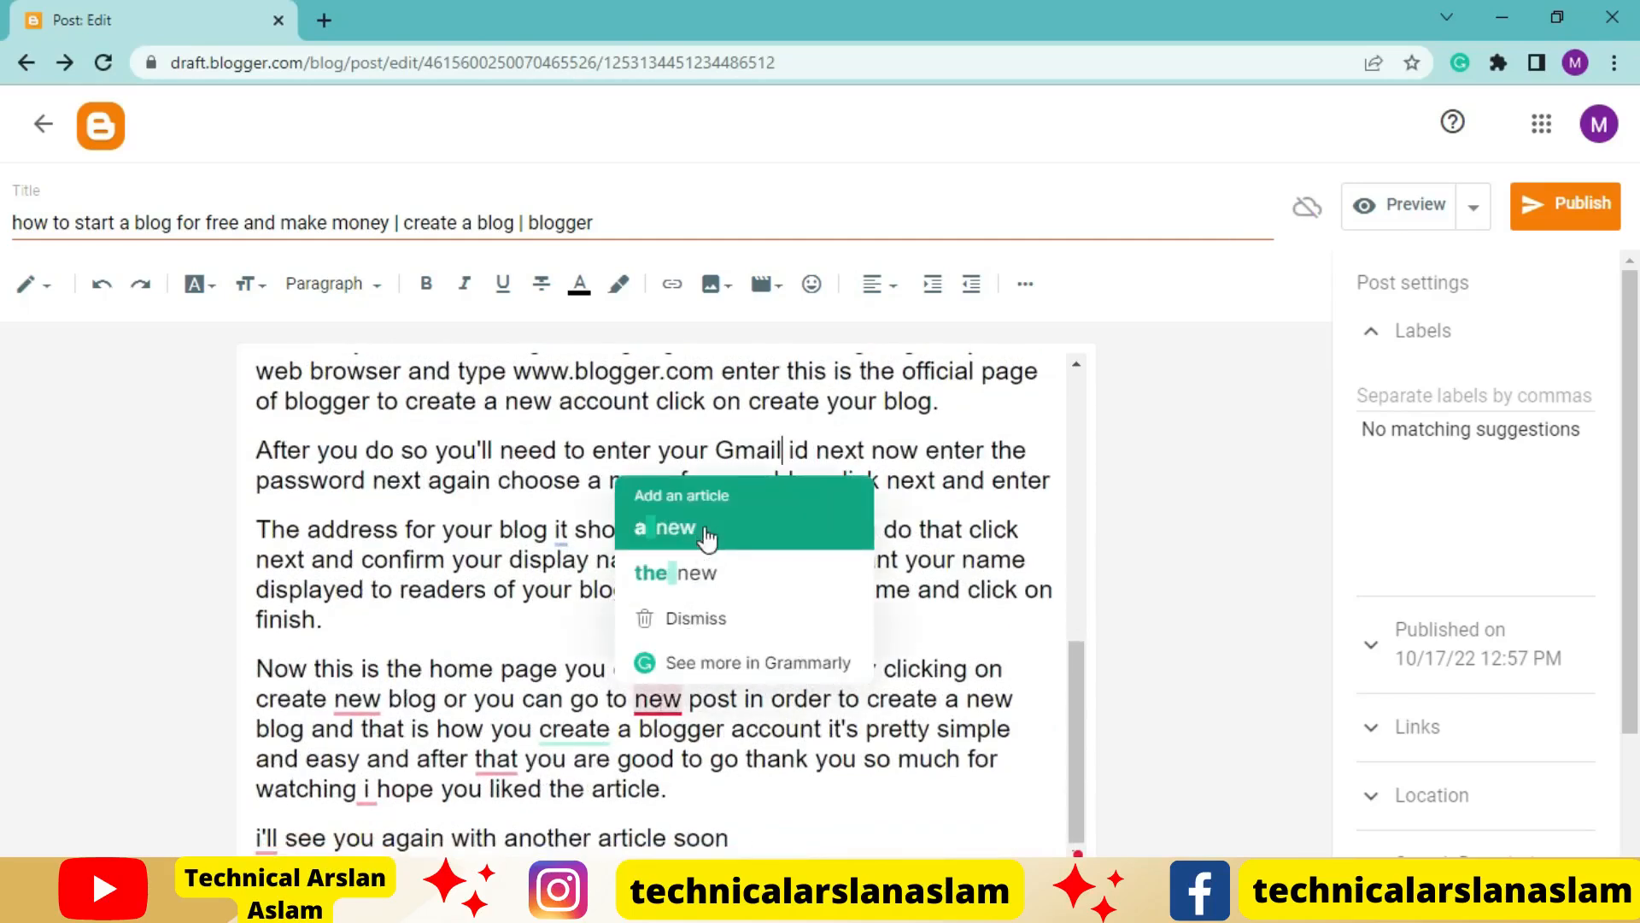
left_click(675, 525)
mouse_move(362, 694)
left_click(395, 565)
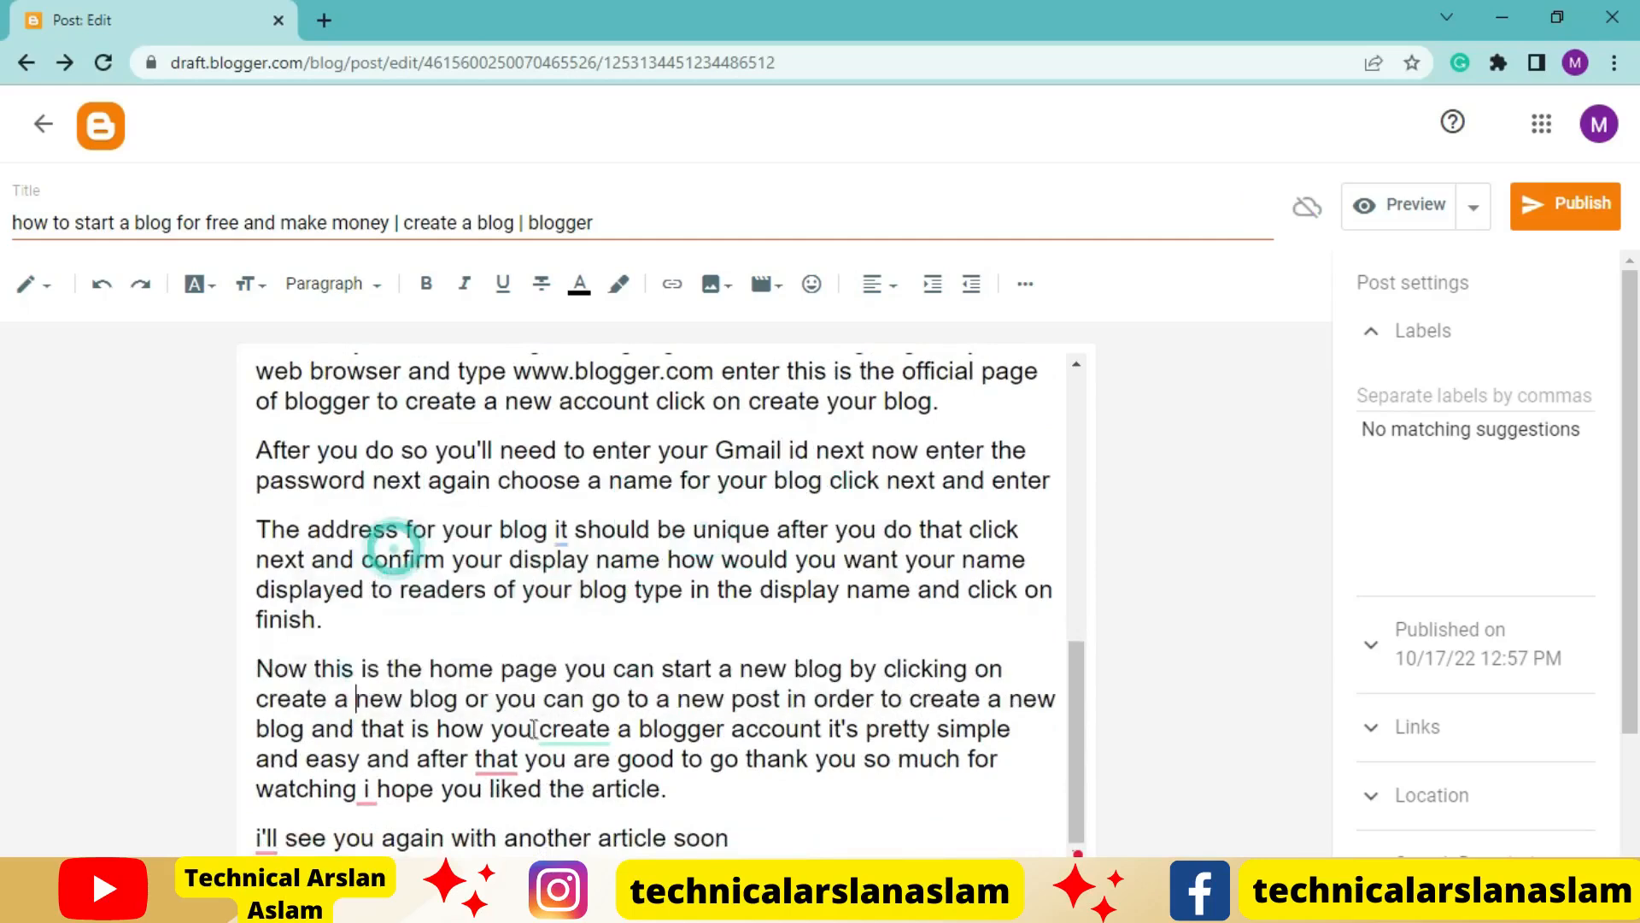
mouse_move(569, 730)
left_click(607, 570)
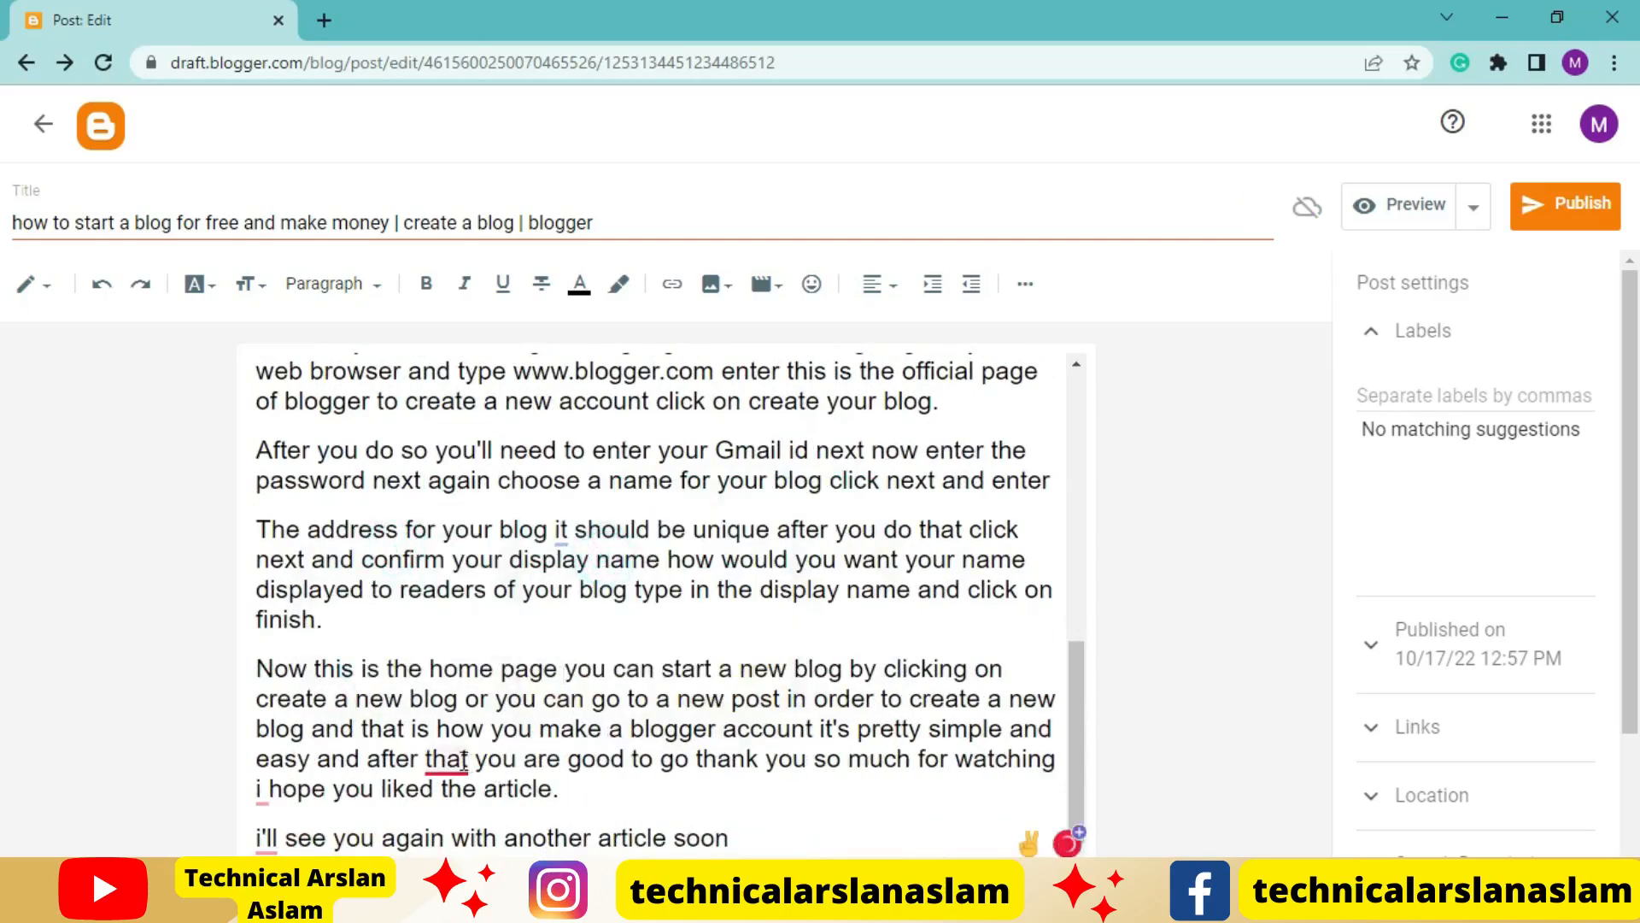
Correct the article's ending with a comma after "after that", capitalized "I" and "I'll", and a period after "soon", and review the text
mouse_move(446, 758)
left_click(493, 642)
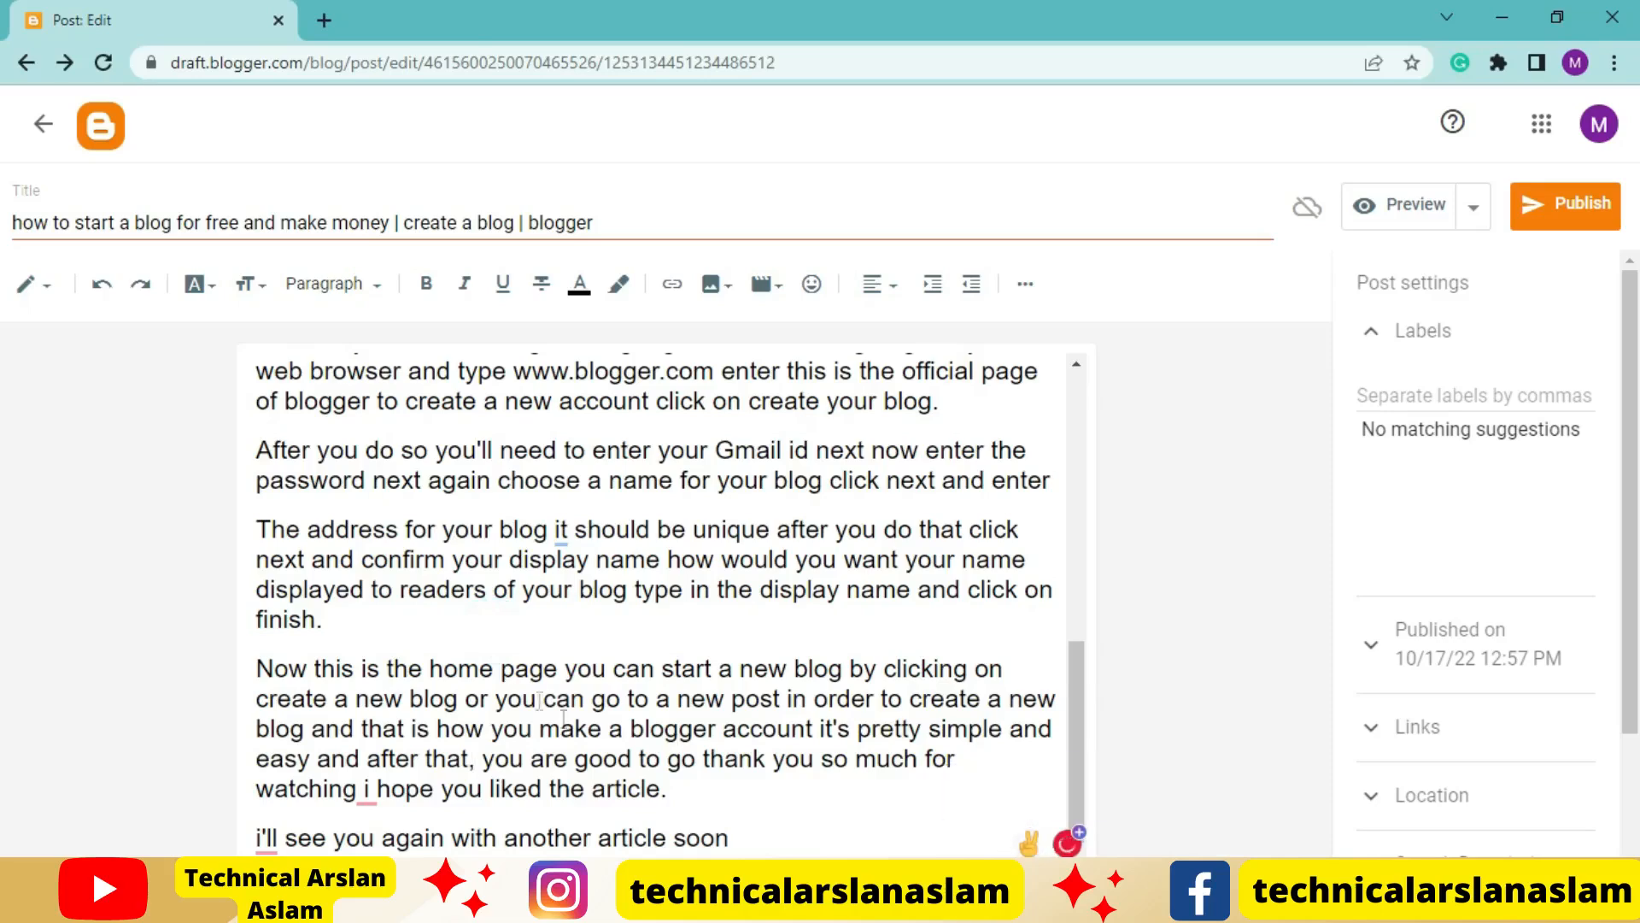
mouse_move(382, 779)
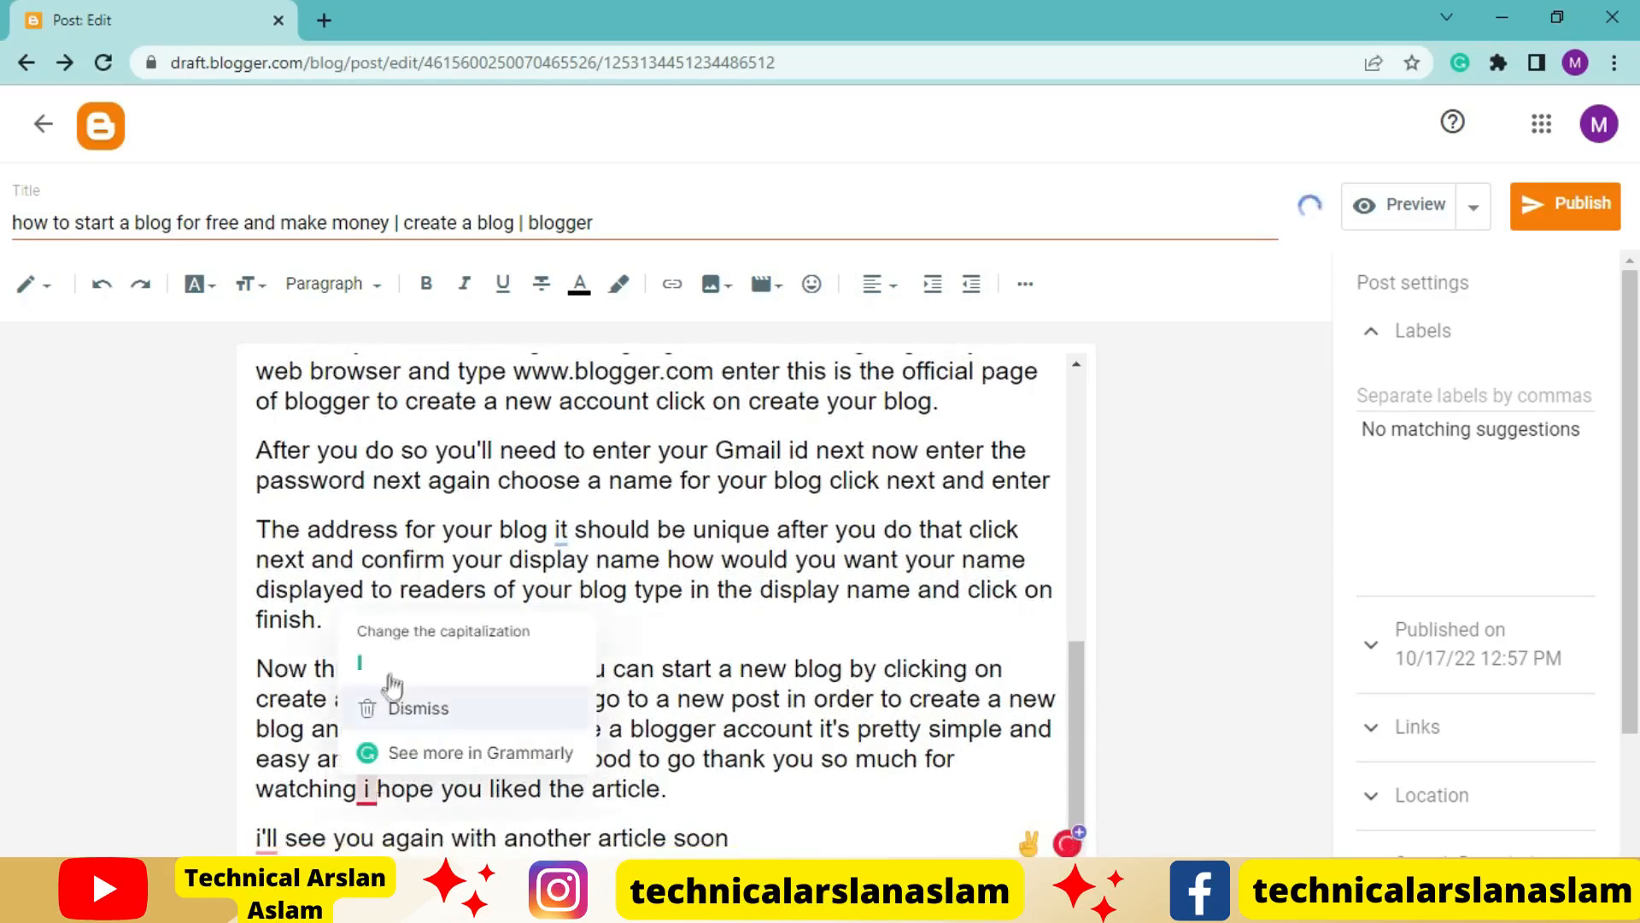
left_click(376, 663)
mouse_move(267, 837)
left_click(268, 706)
left_click(793, 843)
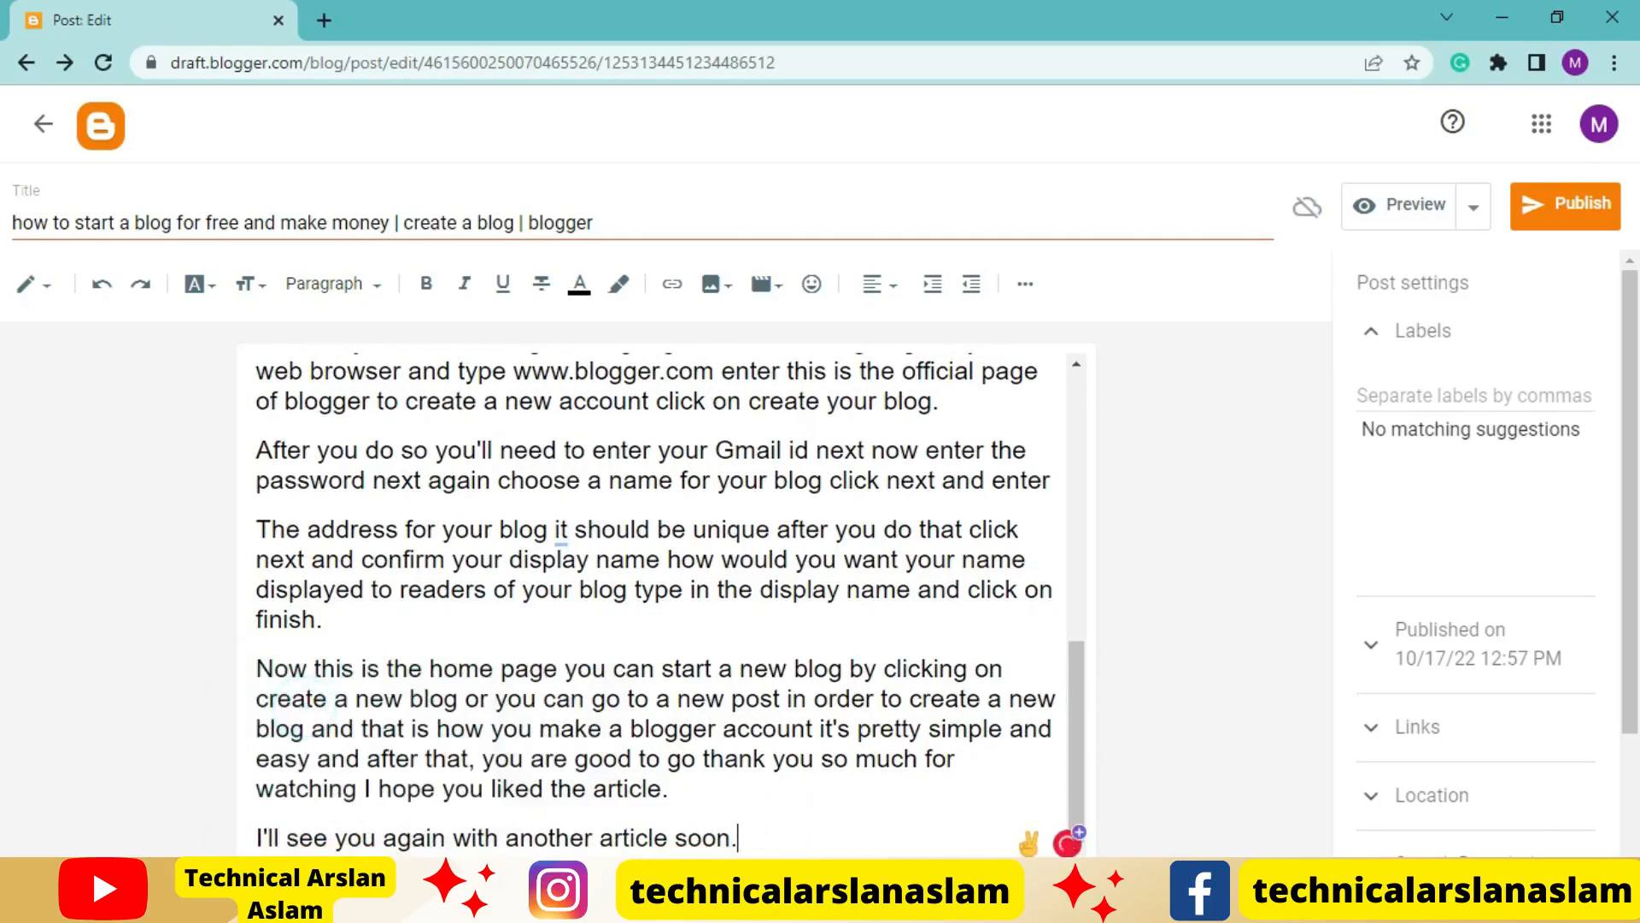
scroll(756, 797, "up", 5)
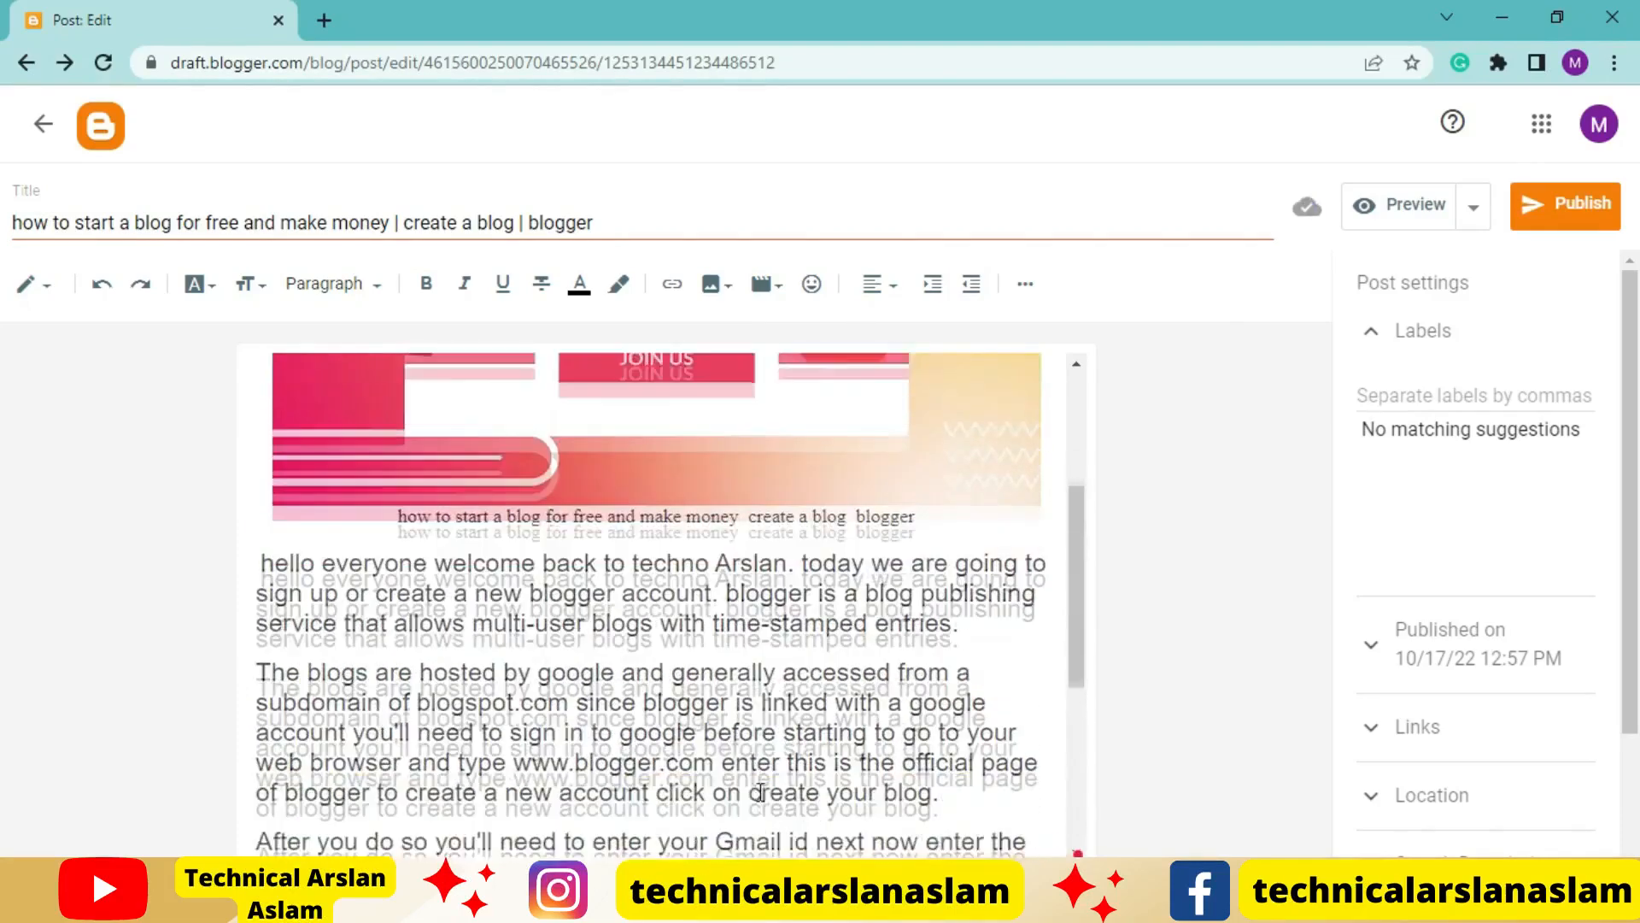
scroll(760, 792, "down", 1)
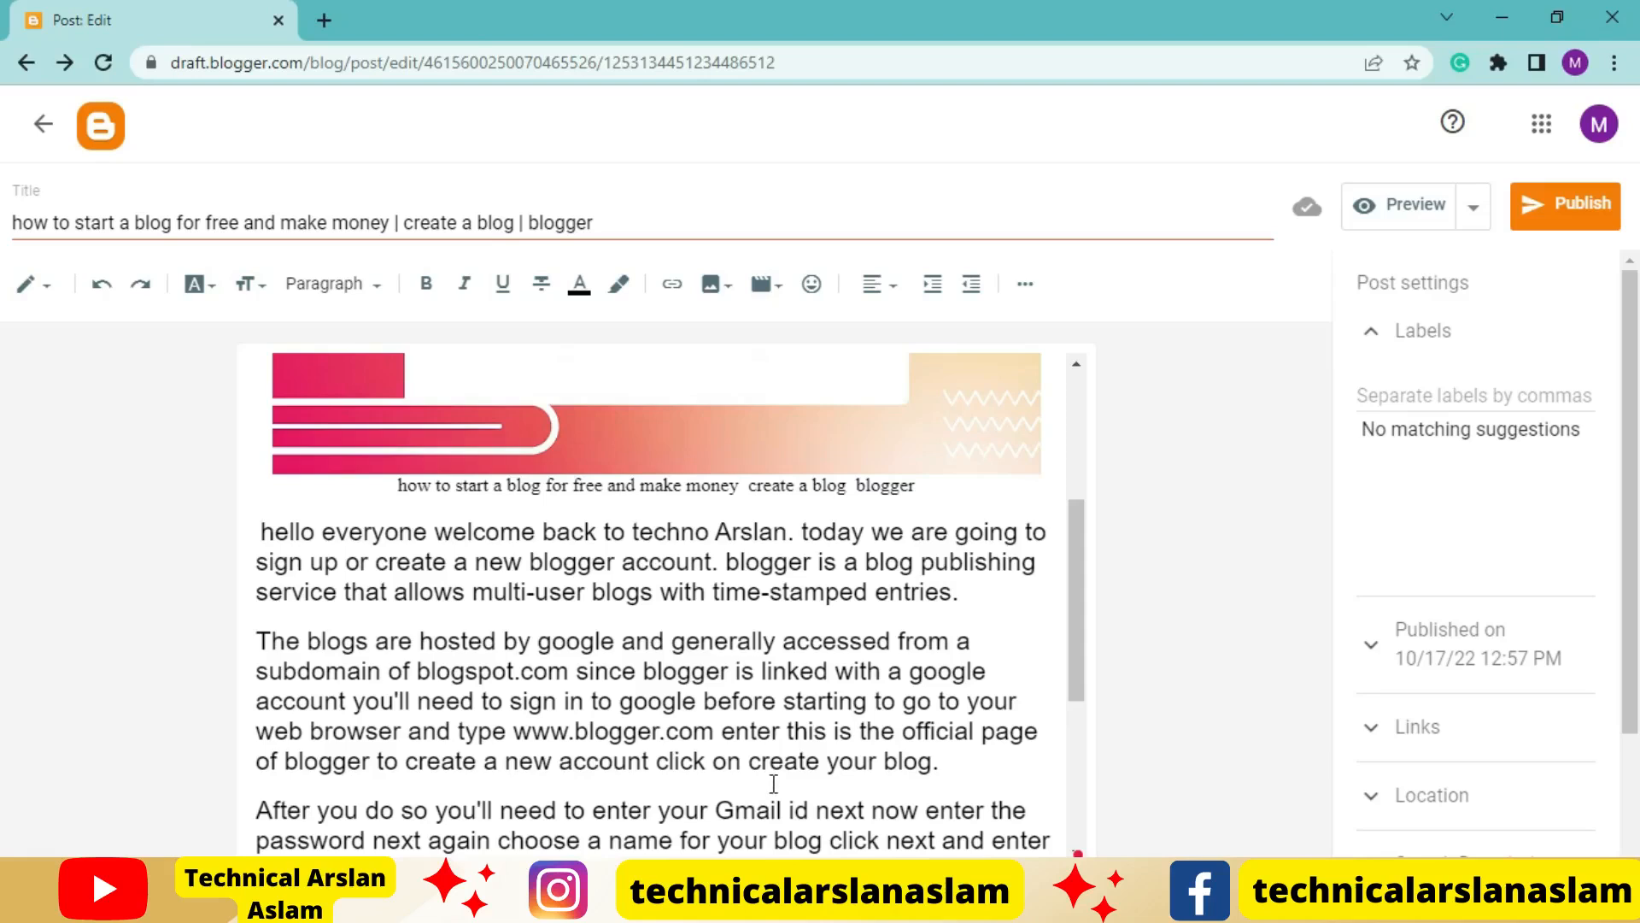
scroll(844, 735, "down", 5)
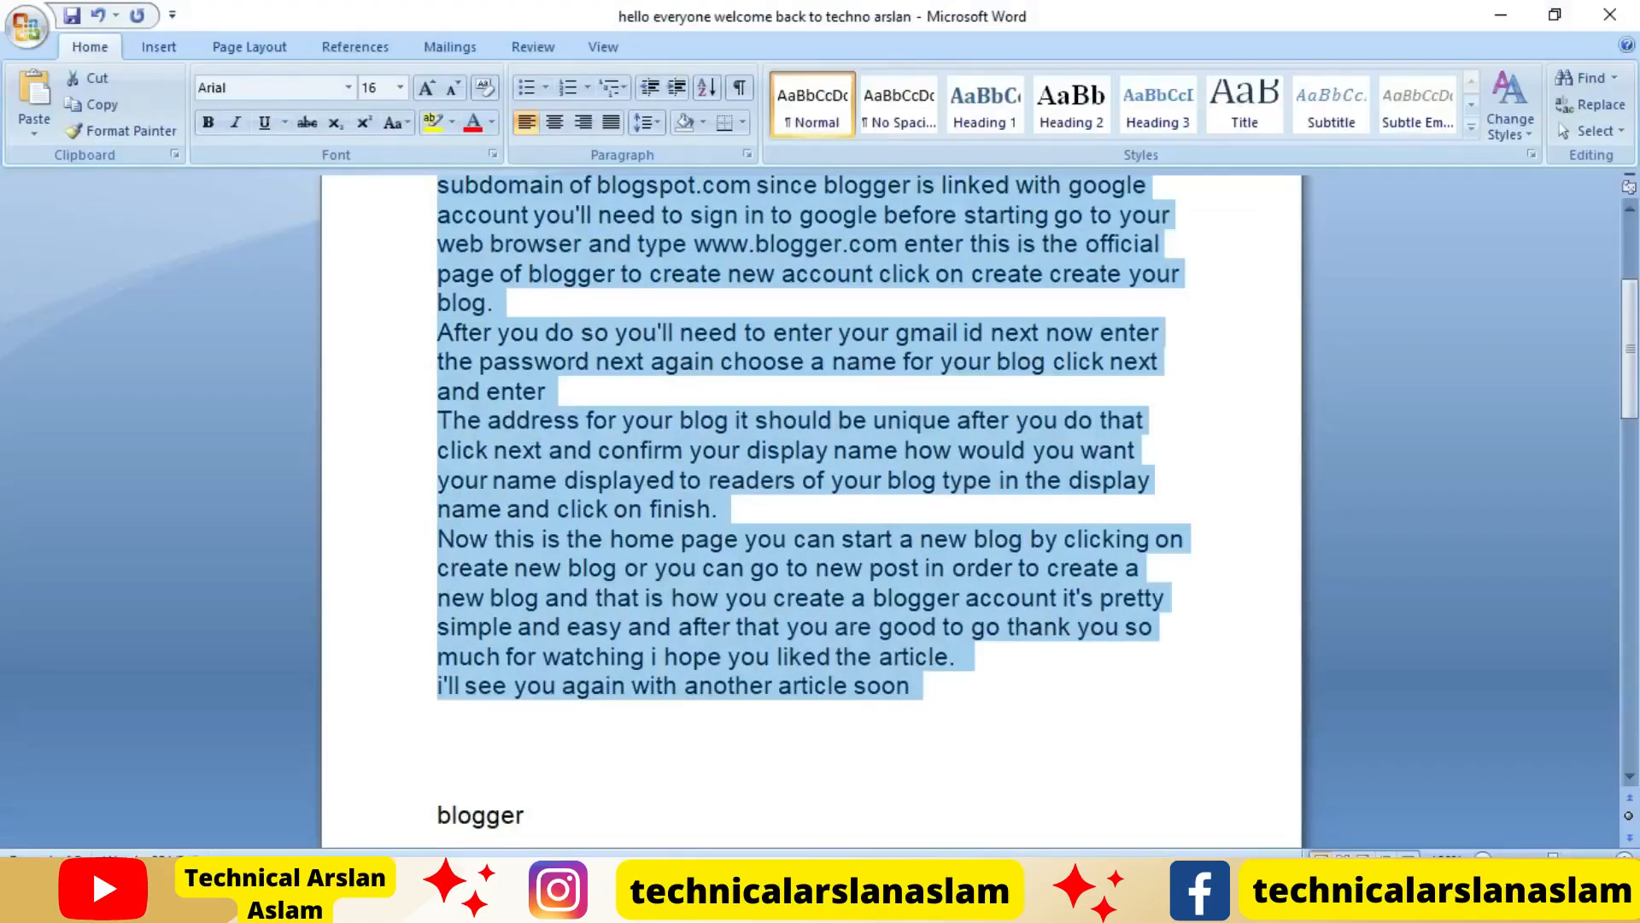
Switch to Word and remove the keywords "blogger" and "create blogger account" from the keyword list below the article
left_click(724, 736)
scroll(728, 736, "down", 1)
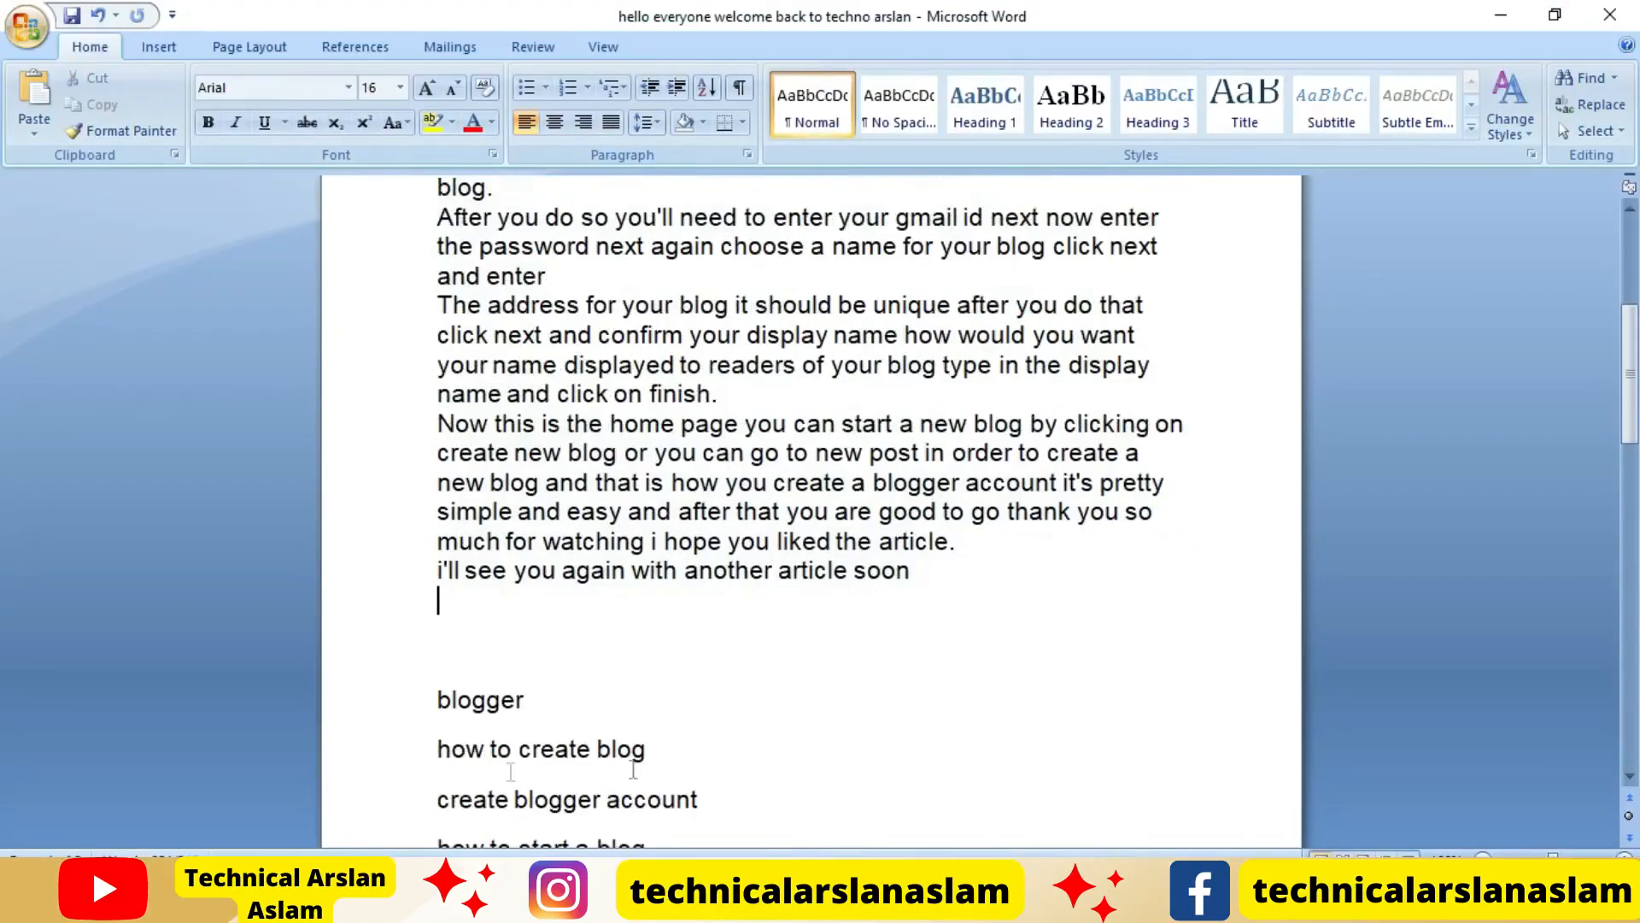
left_click_drag(542, 697, 421, 697)
key("Delete")
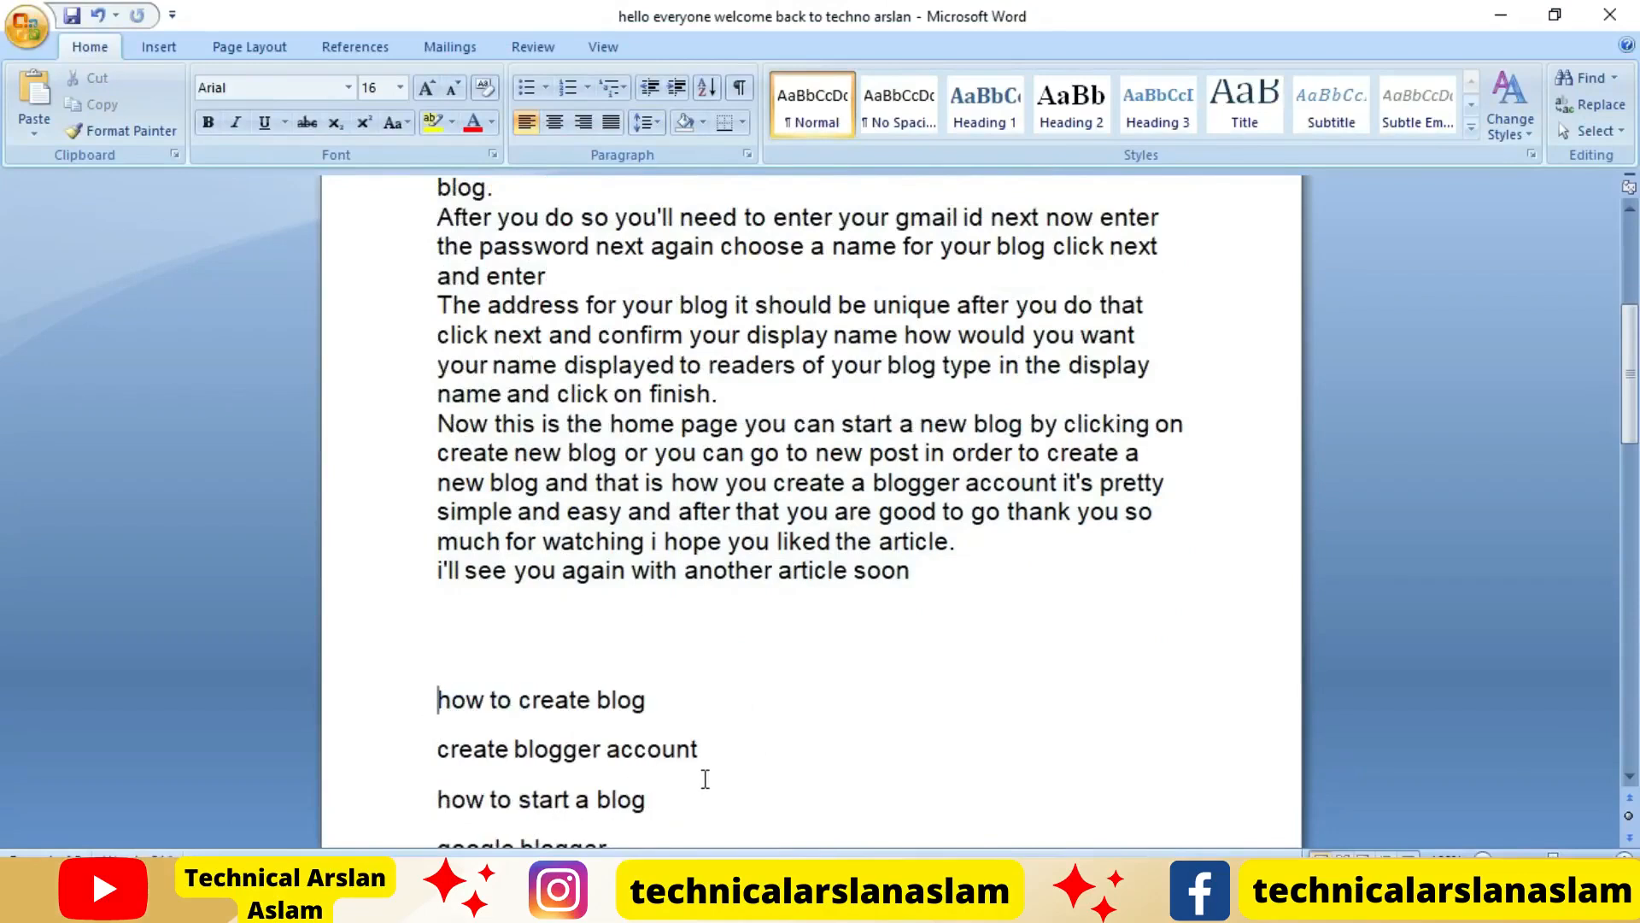
left_click_drag(714, 765, 426, 774)
key("ctrl+c")
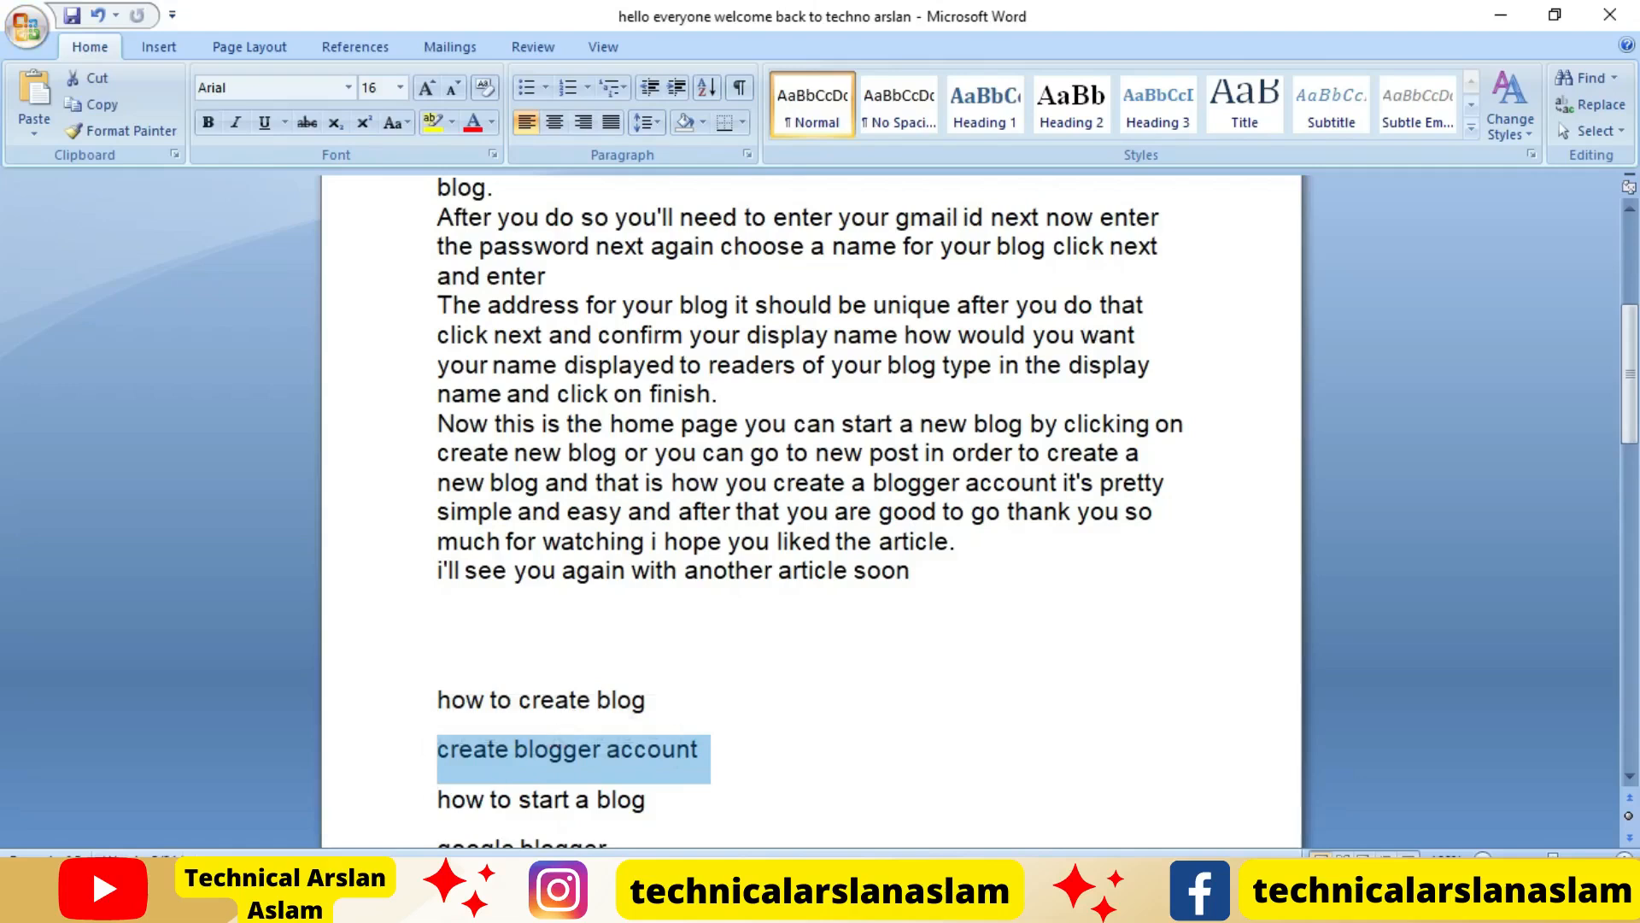
key("Delete")
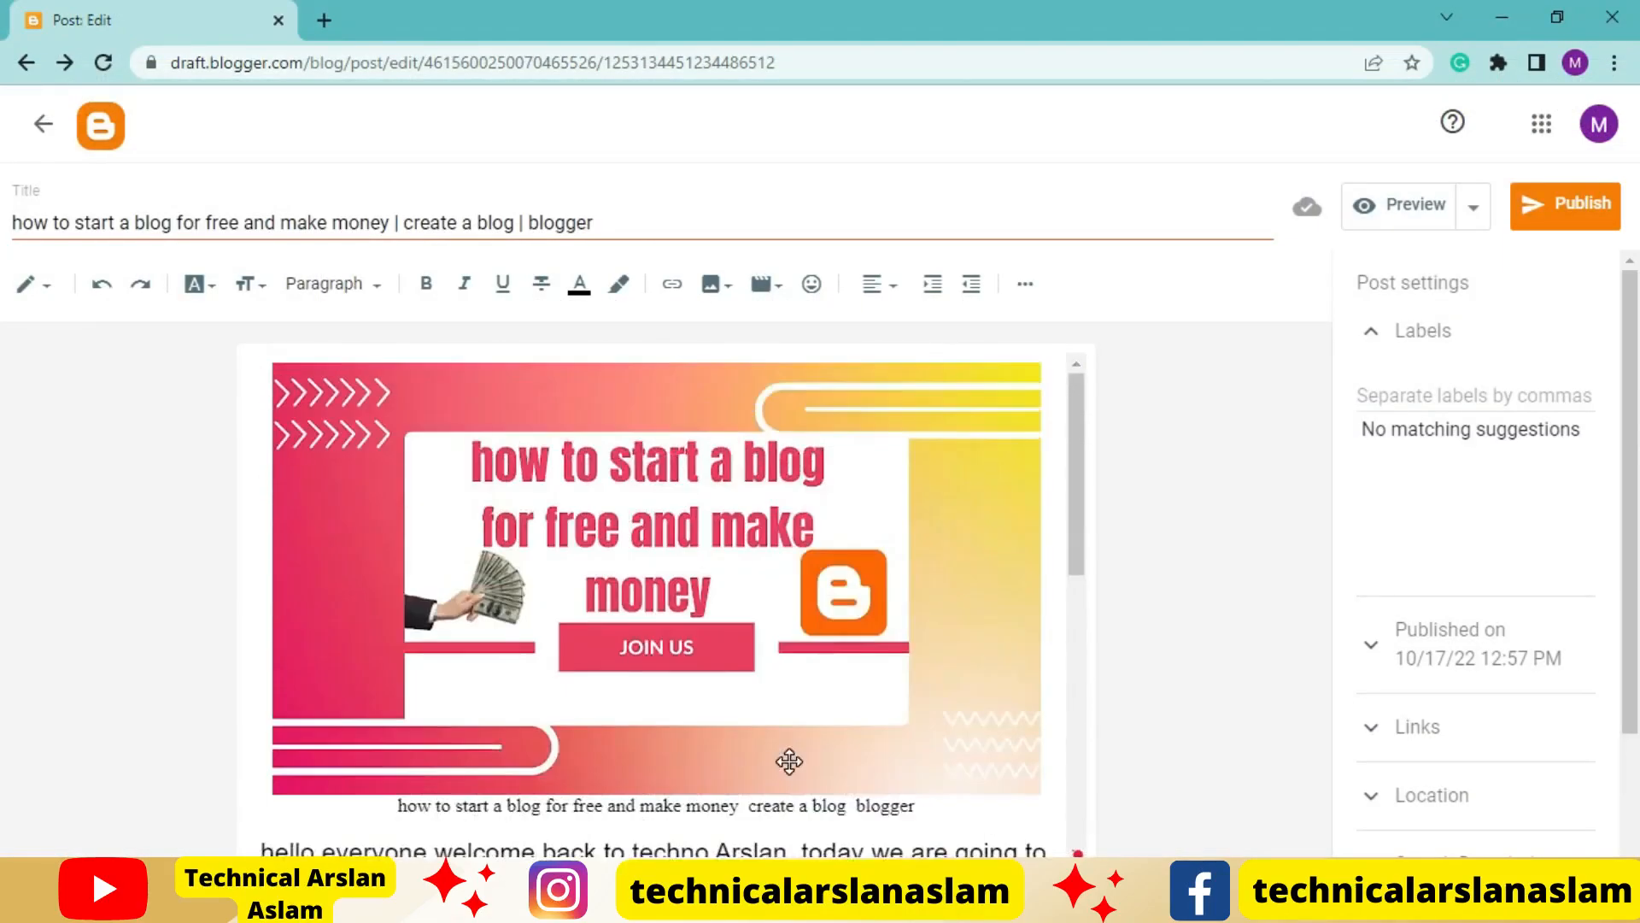
Switch to the Blogger post and search the page for the phrase "create blogger account"
scroll(854, 786, "down", 3)
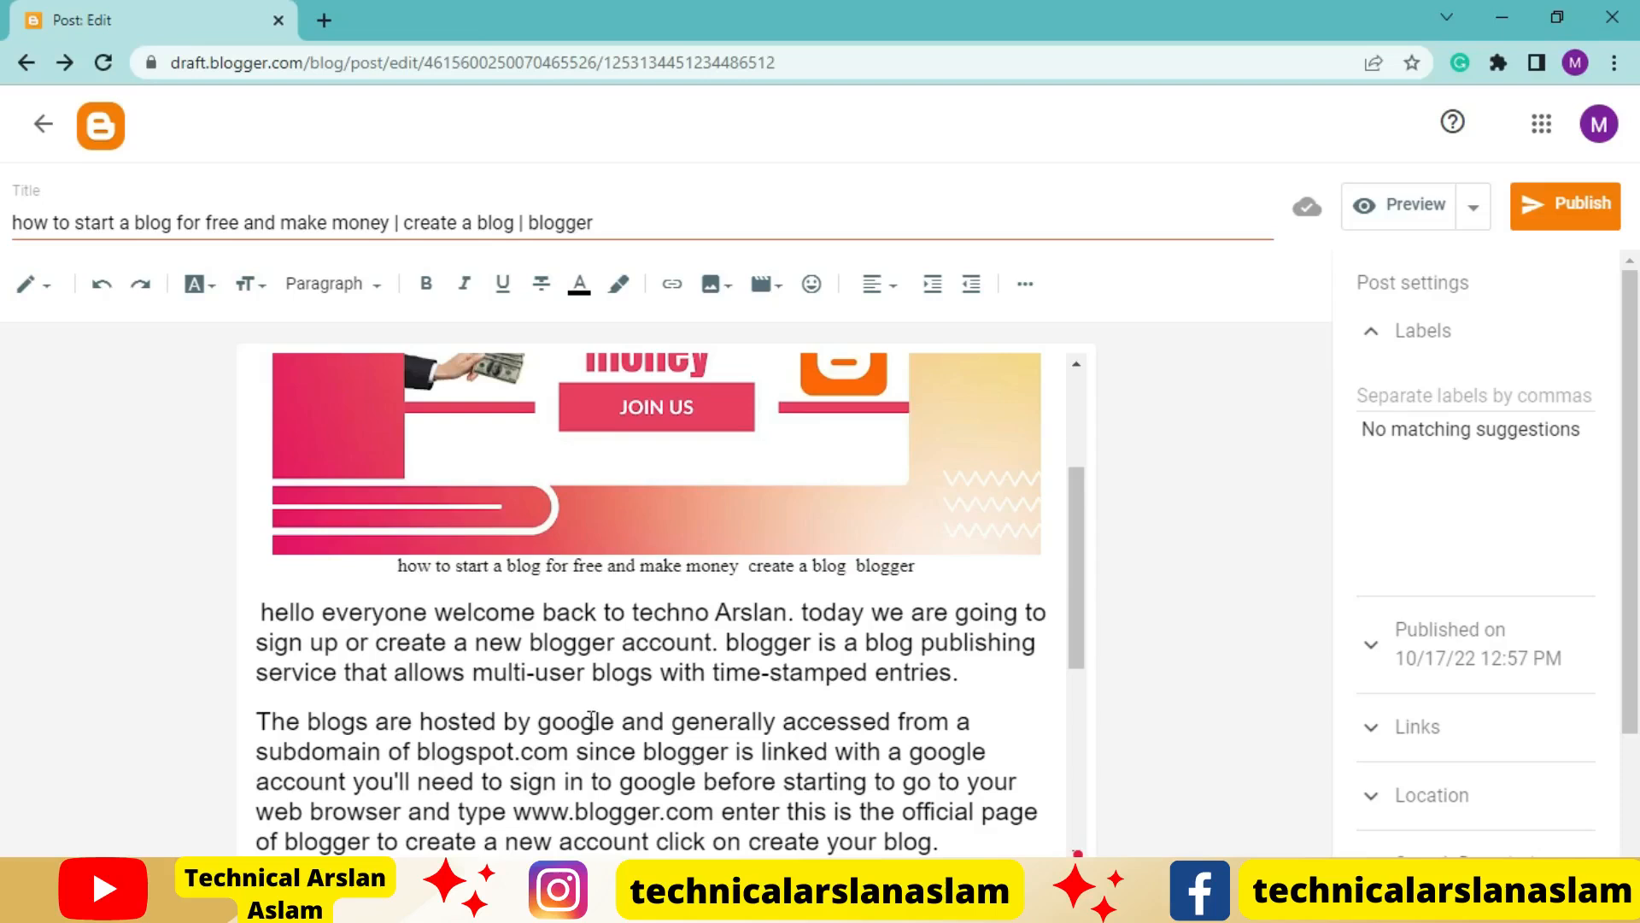
left_click(637, 692)
key("ctrl+f")
key("ctrl+v")
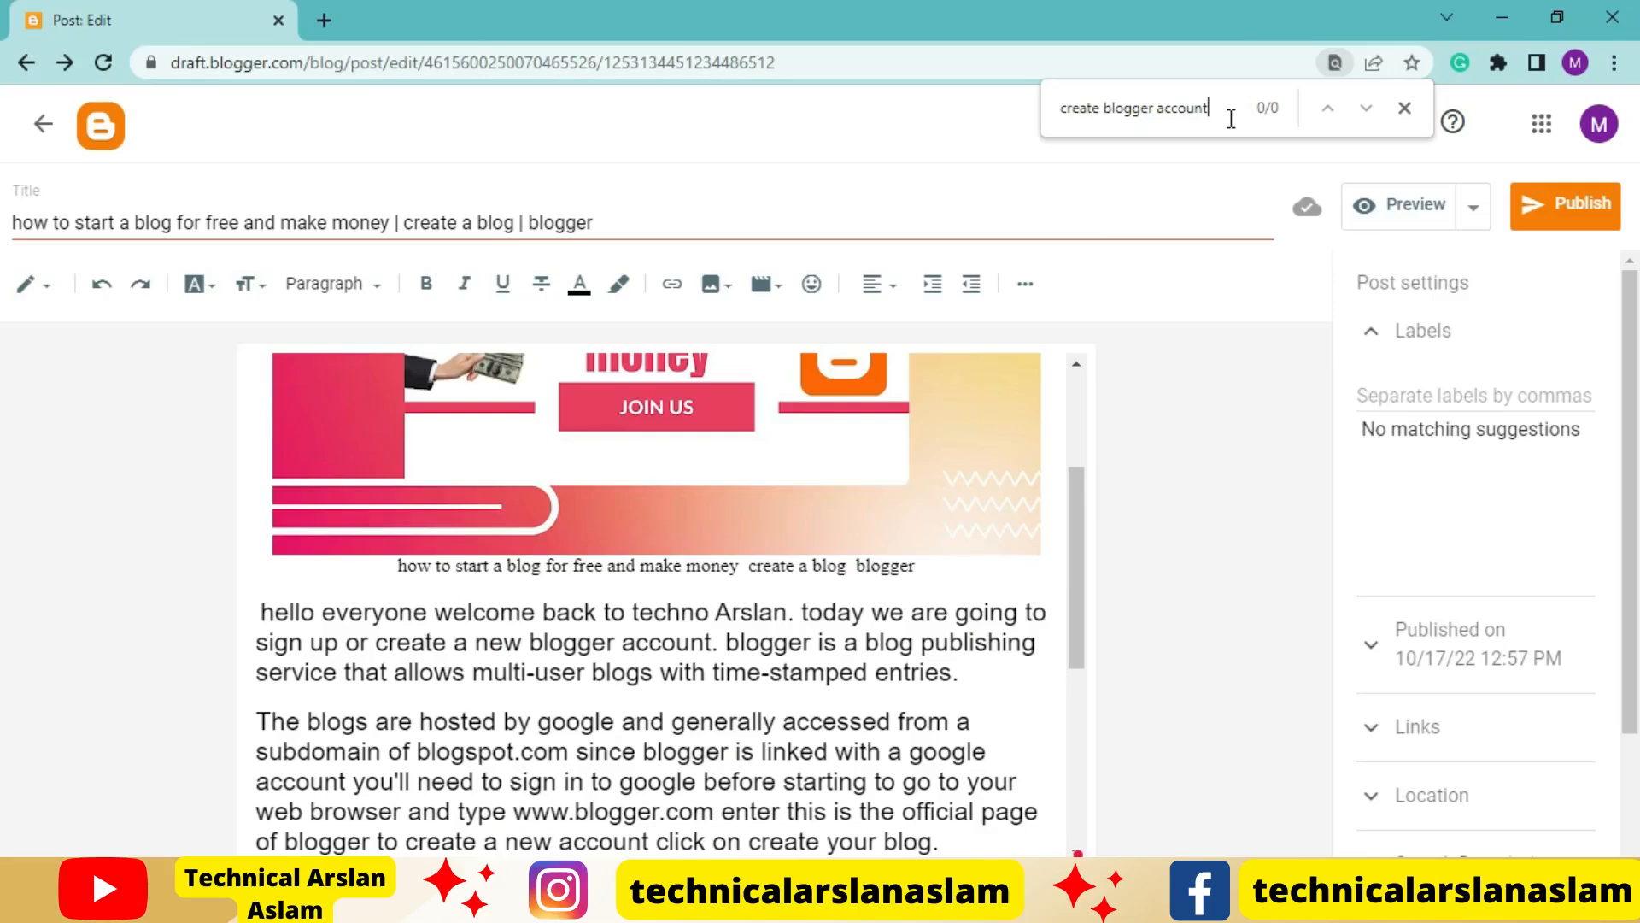
left_click_drag(1220, 116, 1021, 127)
key("ctrl+c")
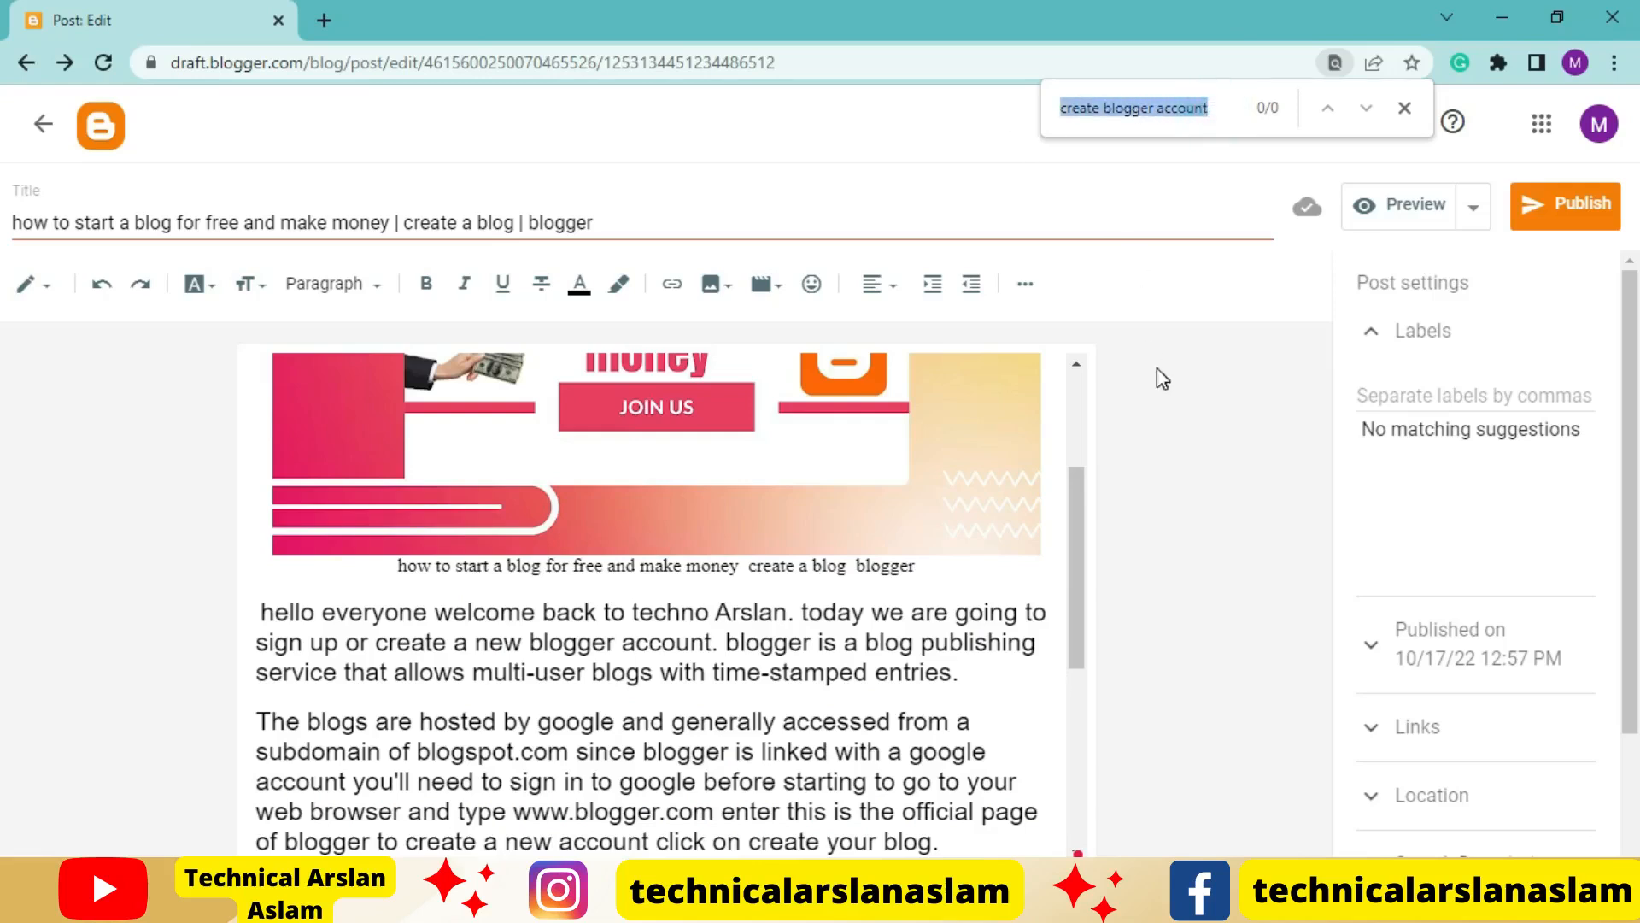
left_click(1222, 112)
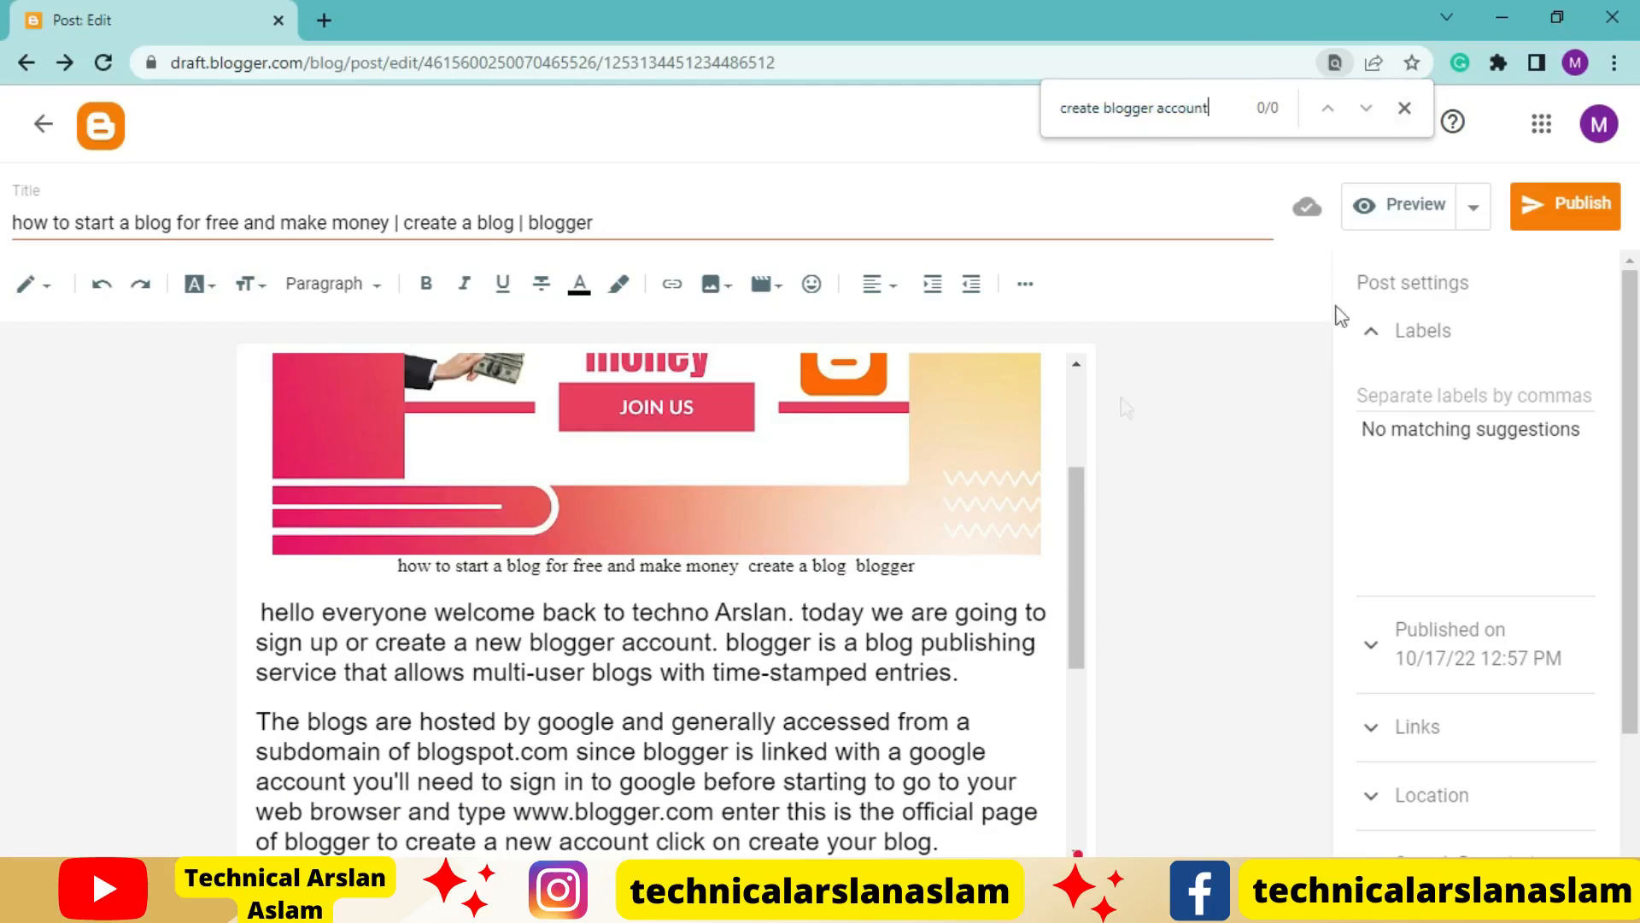
left_click(1407, 109)
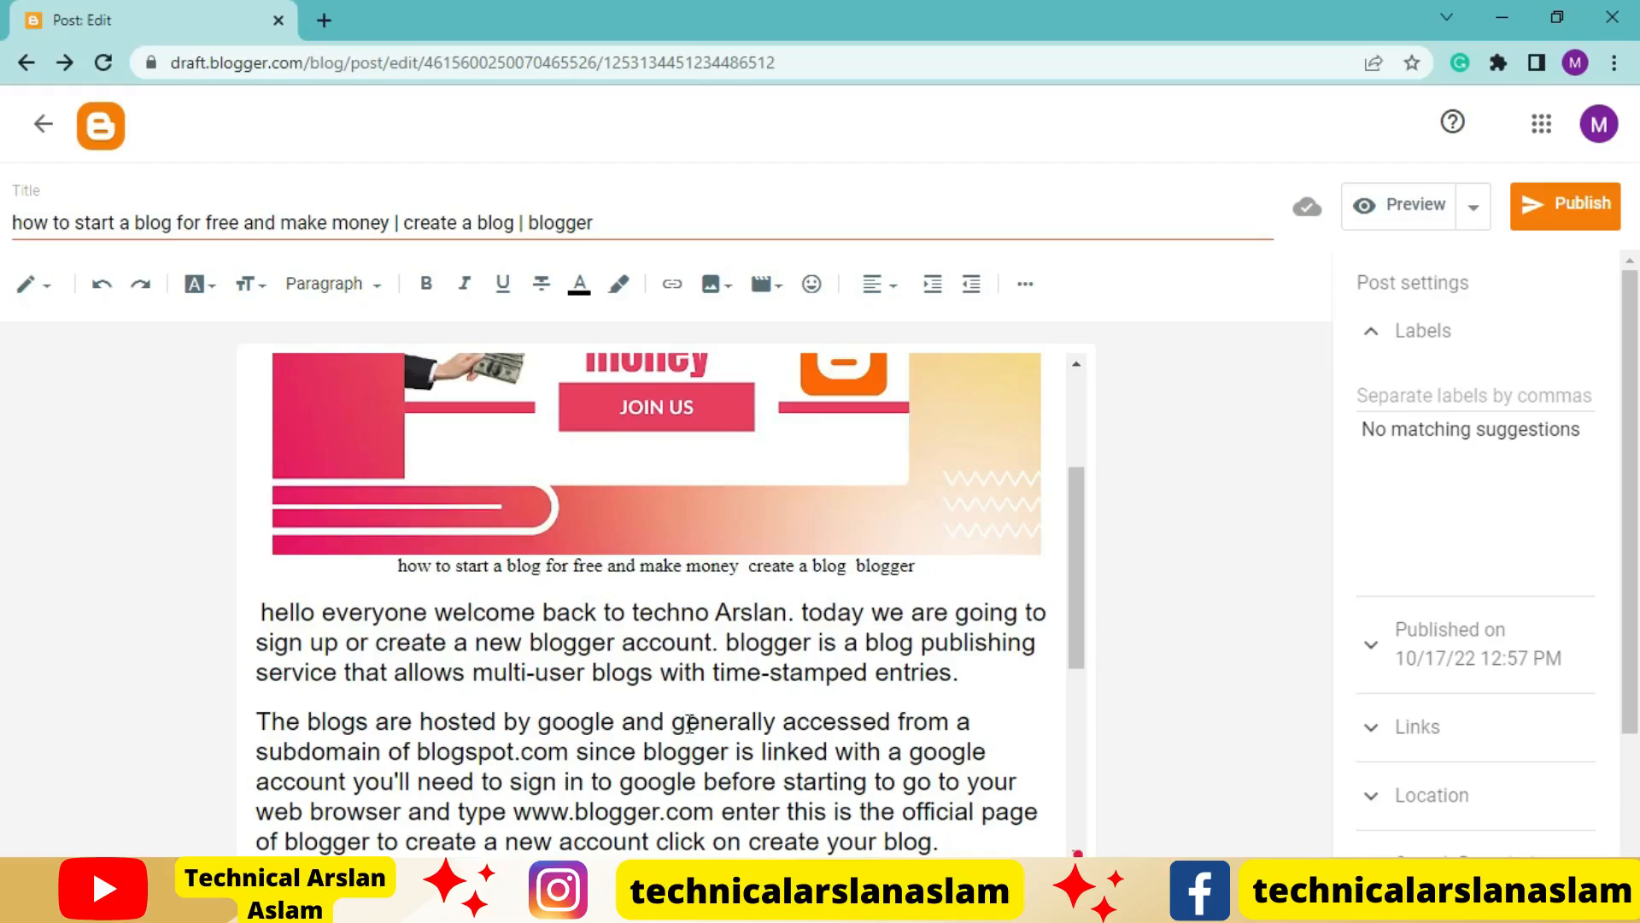
Replace the word "After" at the start of the post's third paragraph with the keyword "create blogger account"
scroll(689, 724, "up", 1)
scroll(690, 723, "down", 3)
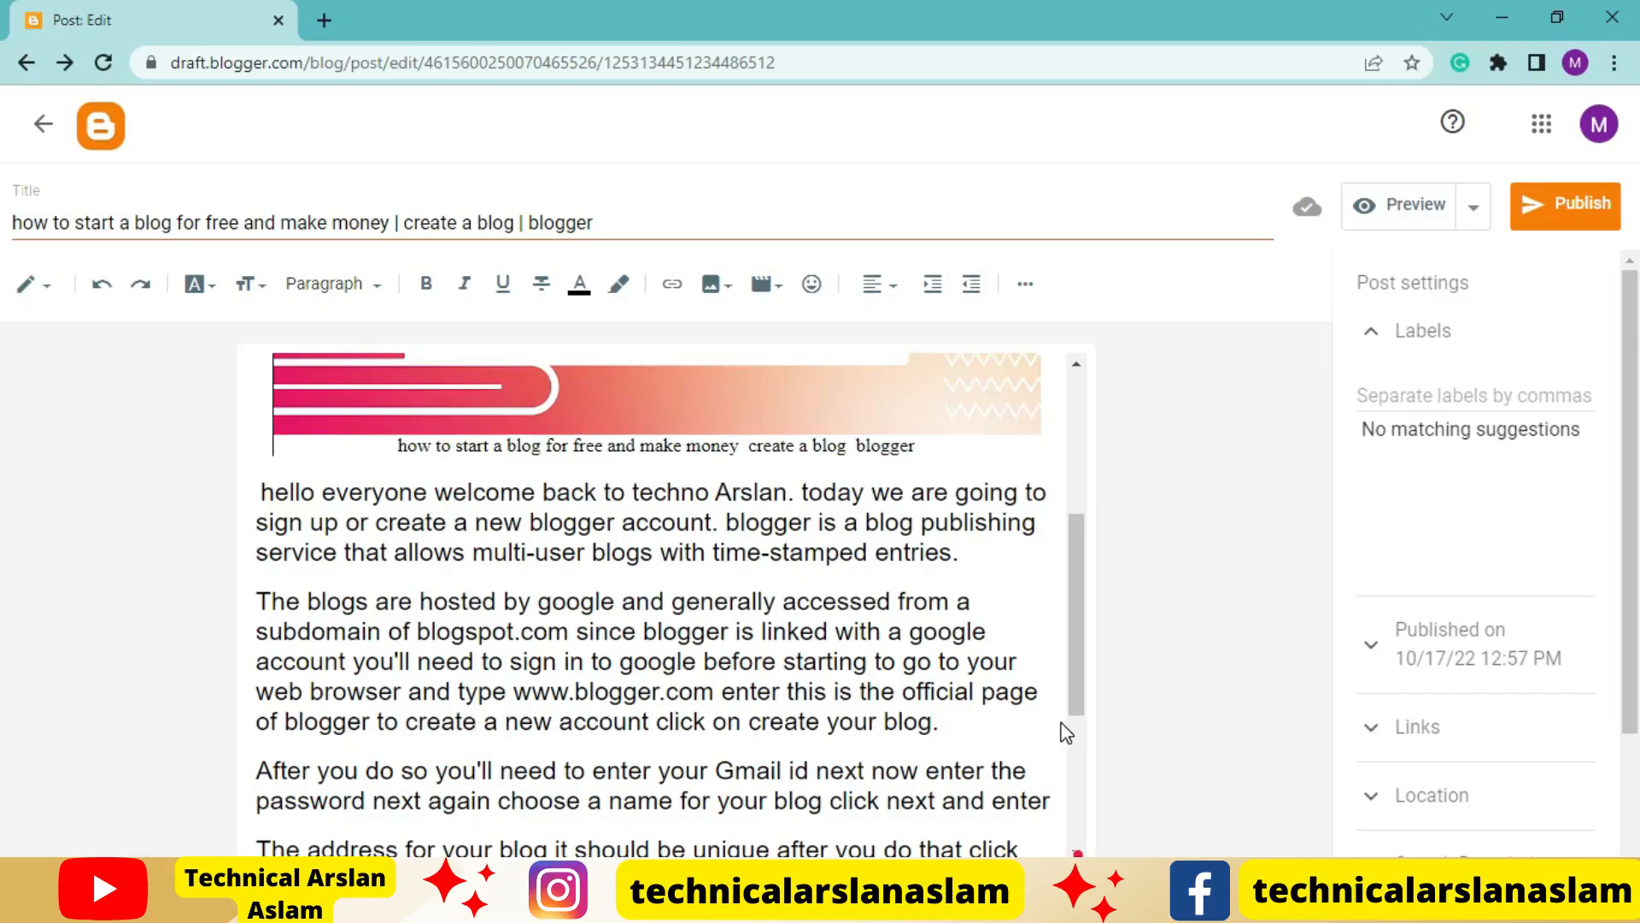
scroll(831, 738, "down", 1)
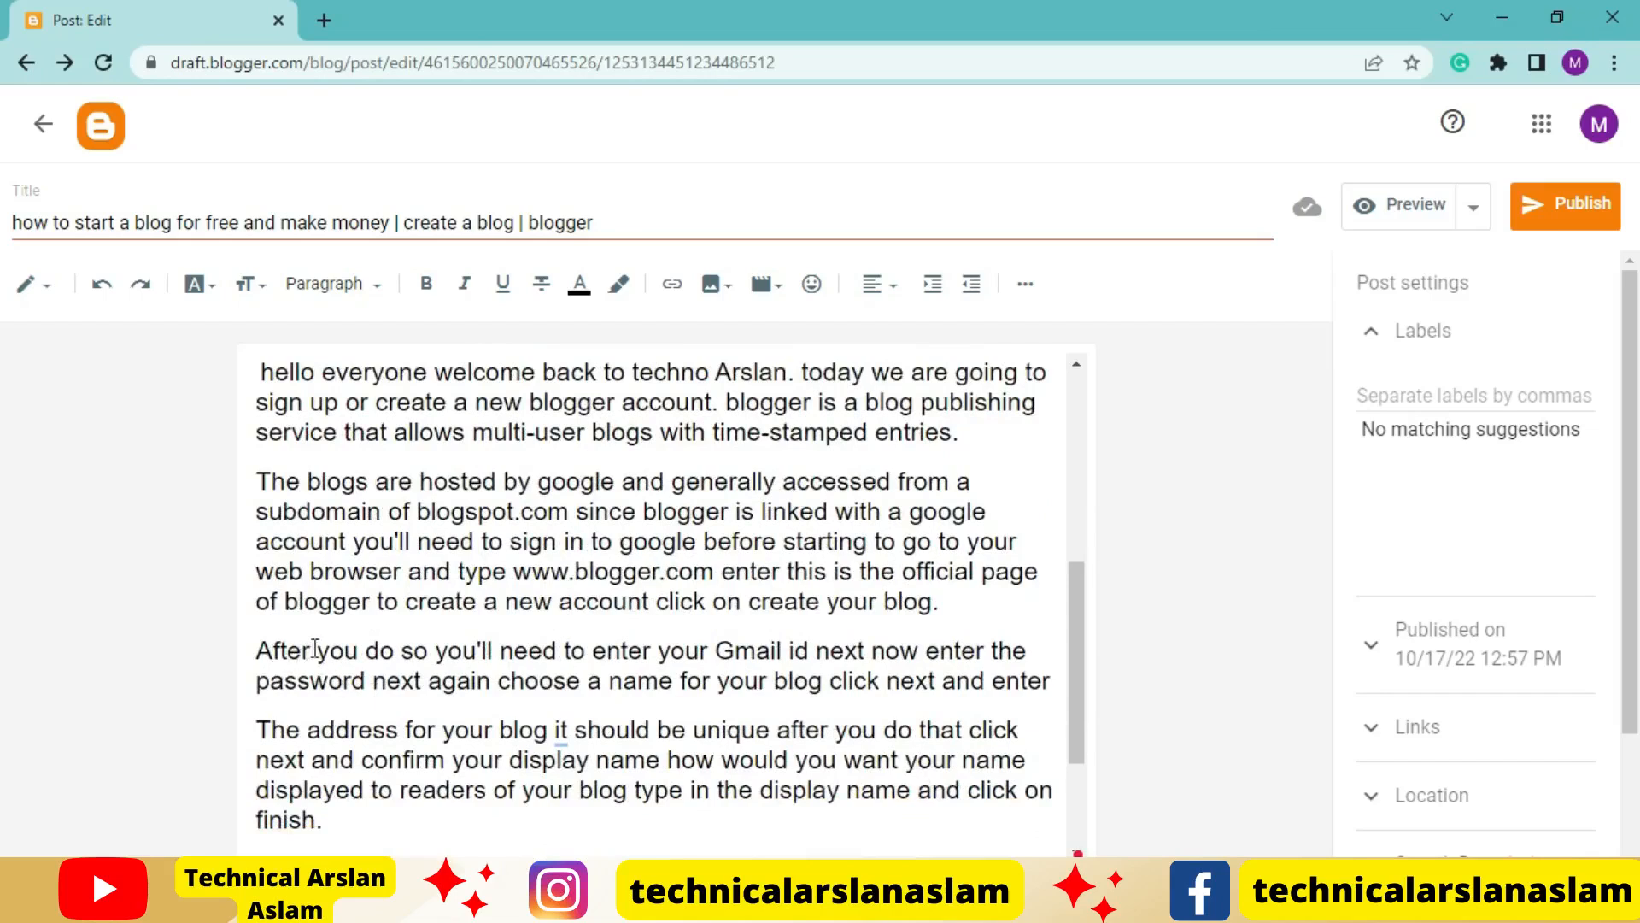
left_click_drag(310, 653, 250, 656)
key("ctrl+v")
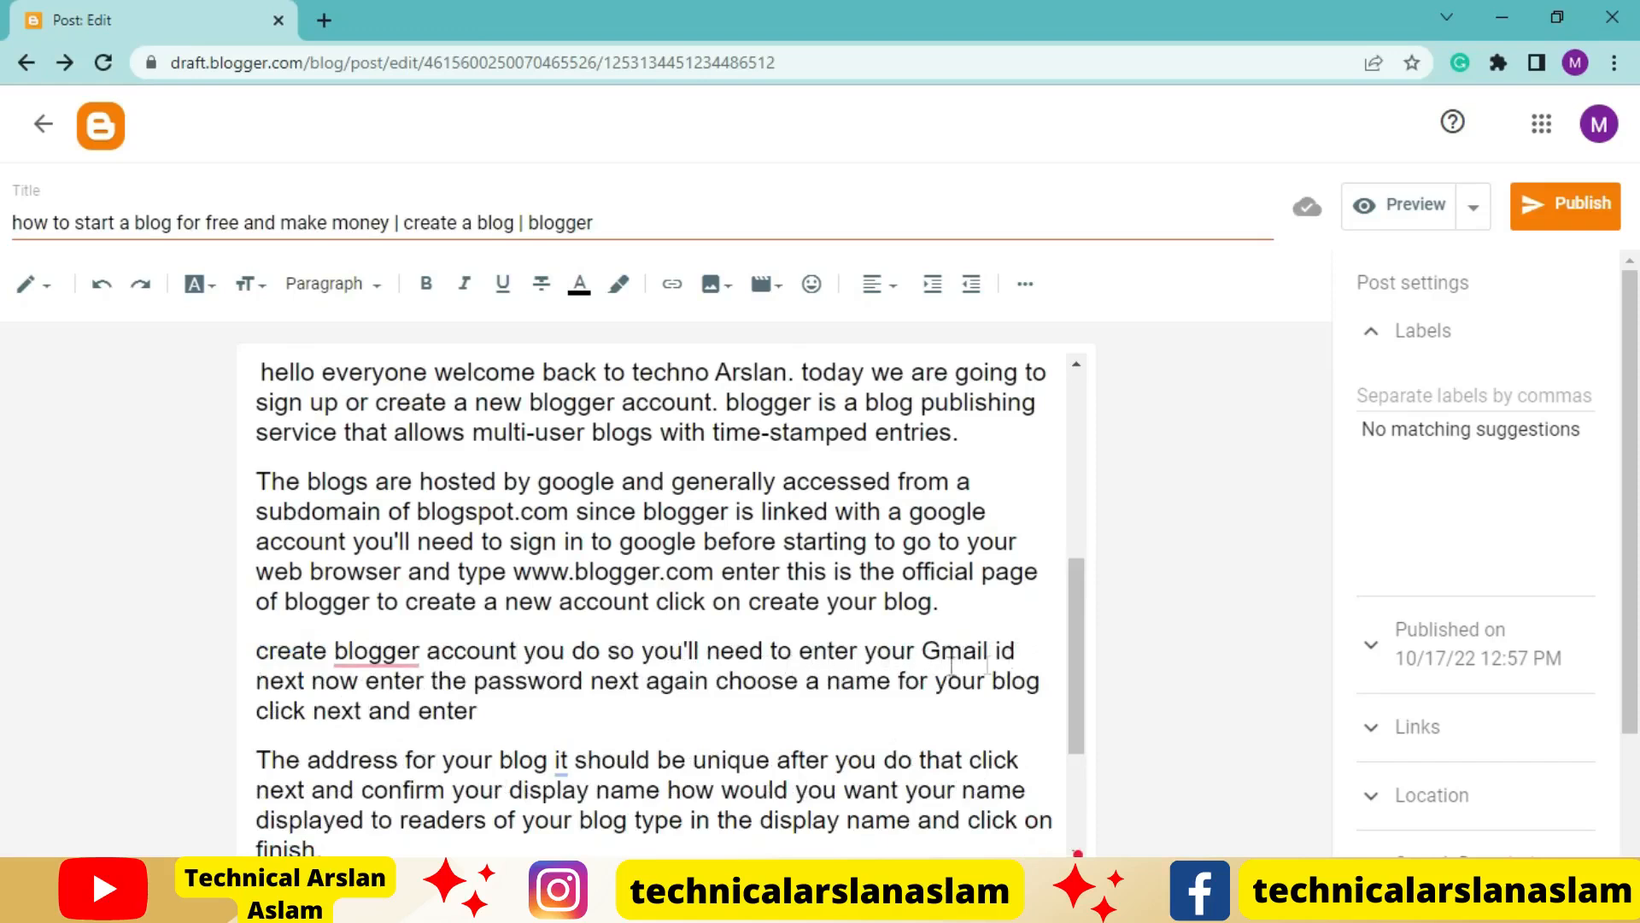
mouse_move(375, 654)
left_click_drag(256, 651, 514, 649)
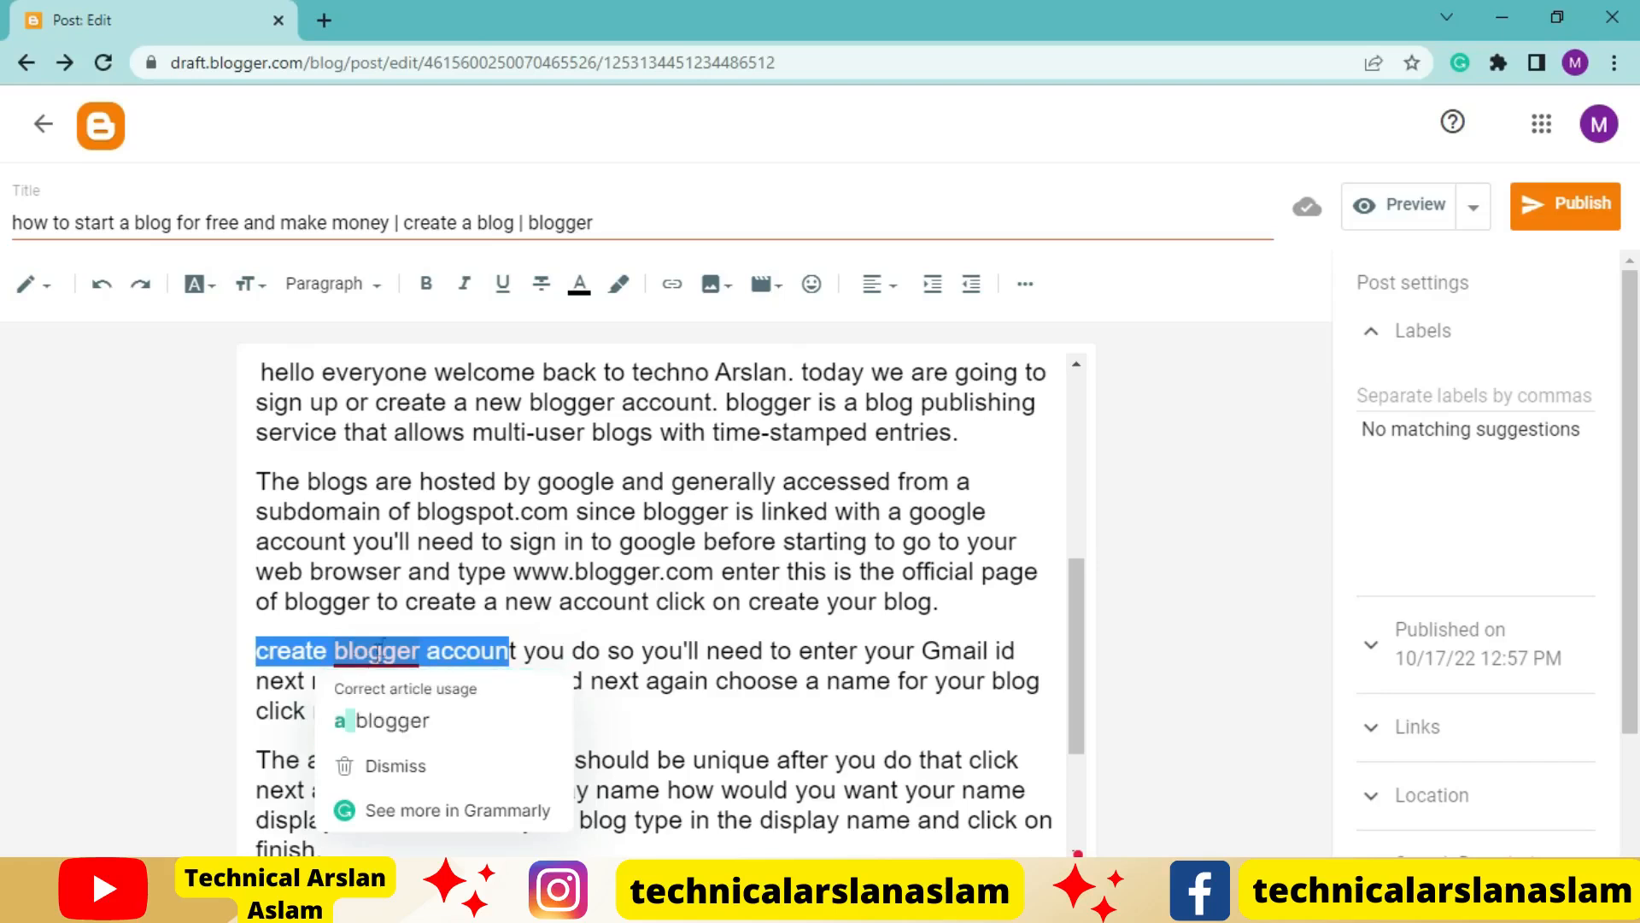
left_click(642, 622)
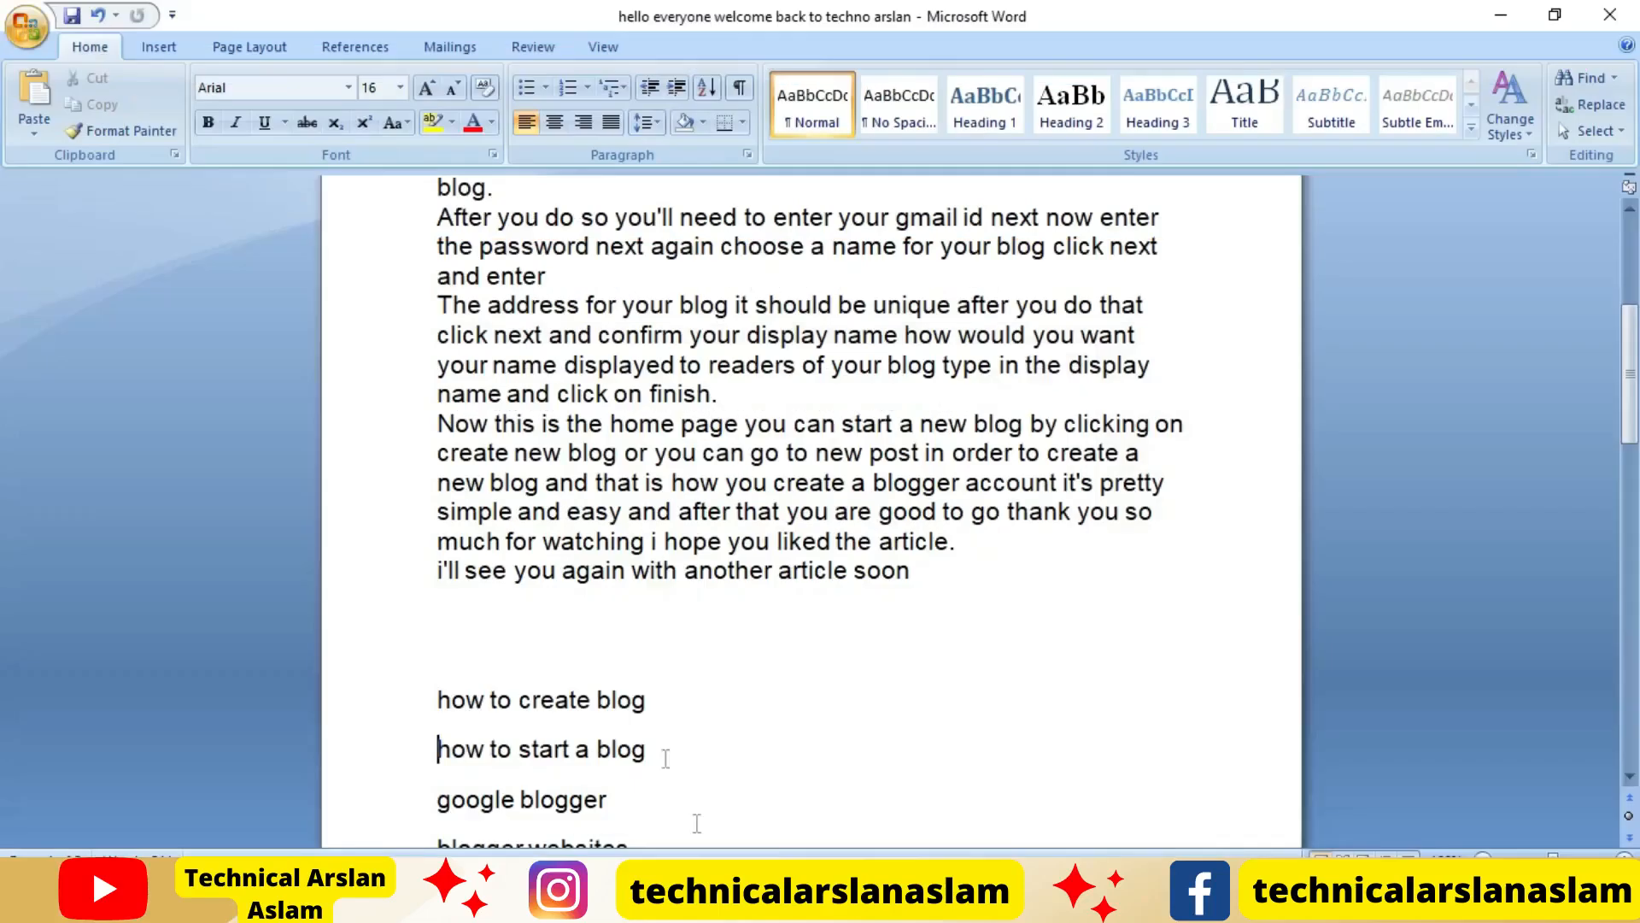
Switch to Word, select the keyword "google blogger" in the keyword list, and return to the Blogger post
scroll(640, 684, "down", 2)
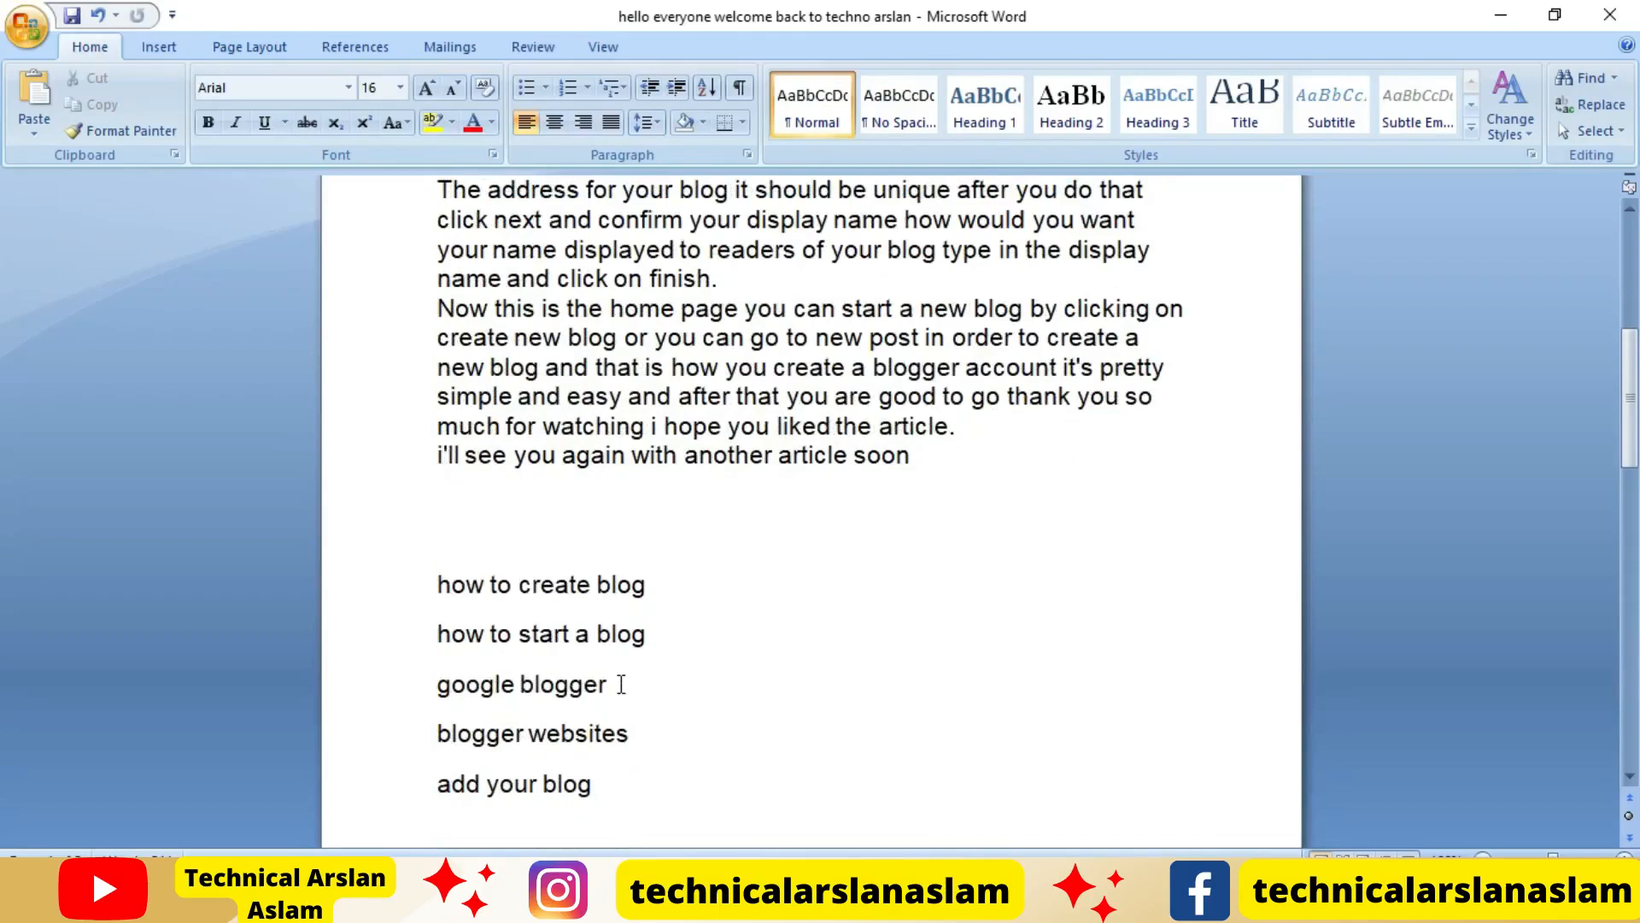
left_click_drag(621, 684, 466, 686)
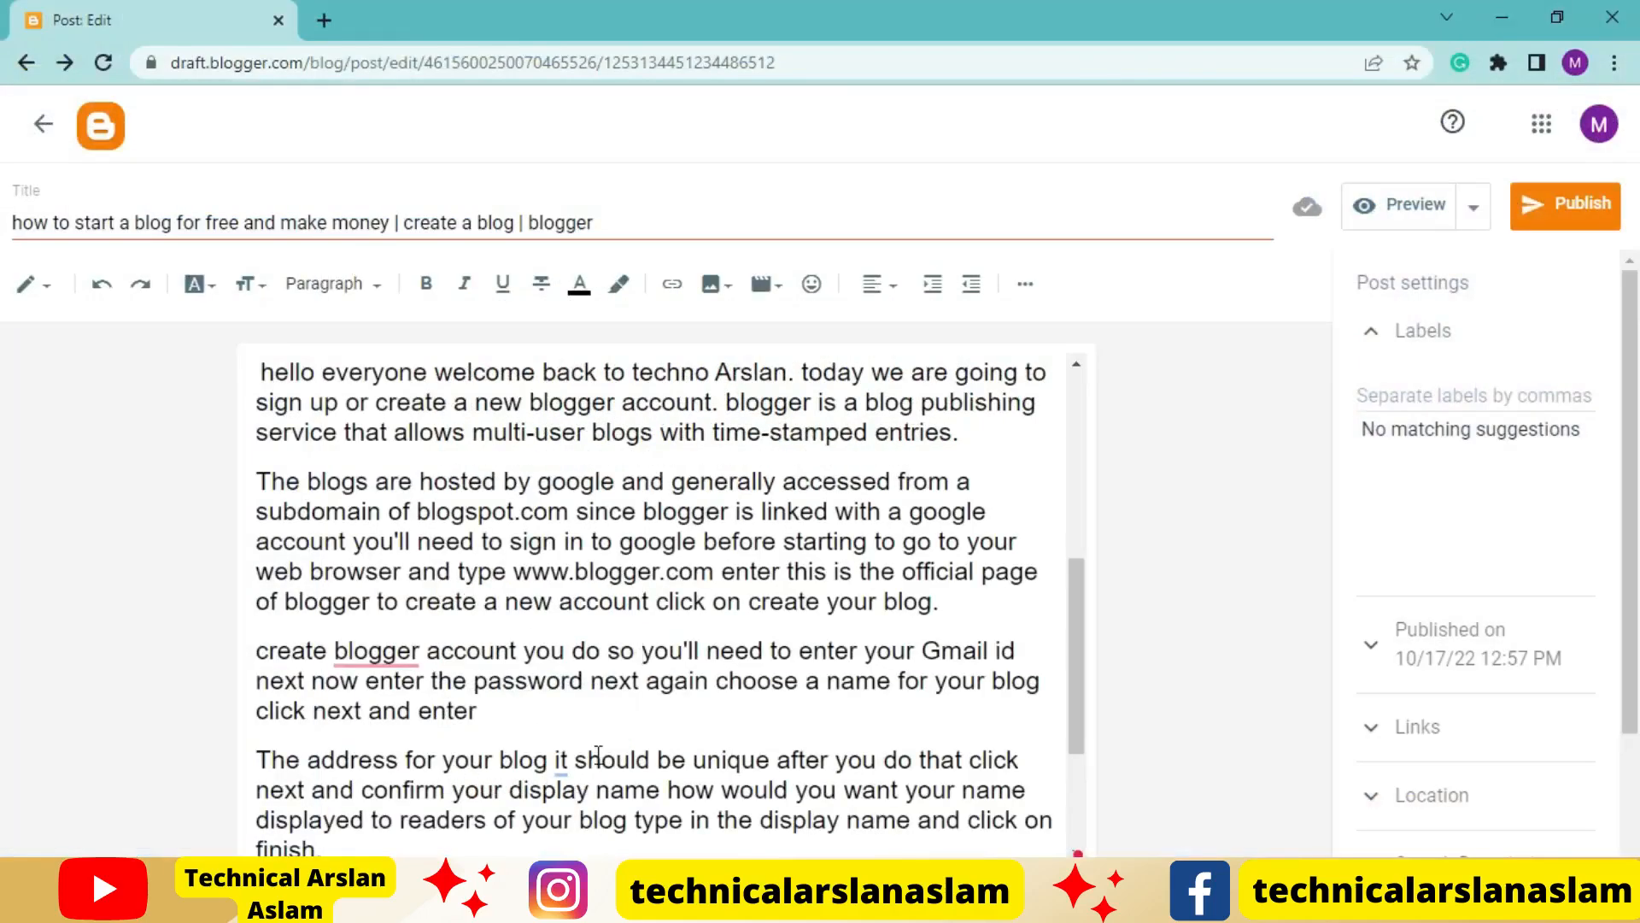
scroll(598, 755, "up", 5)
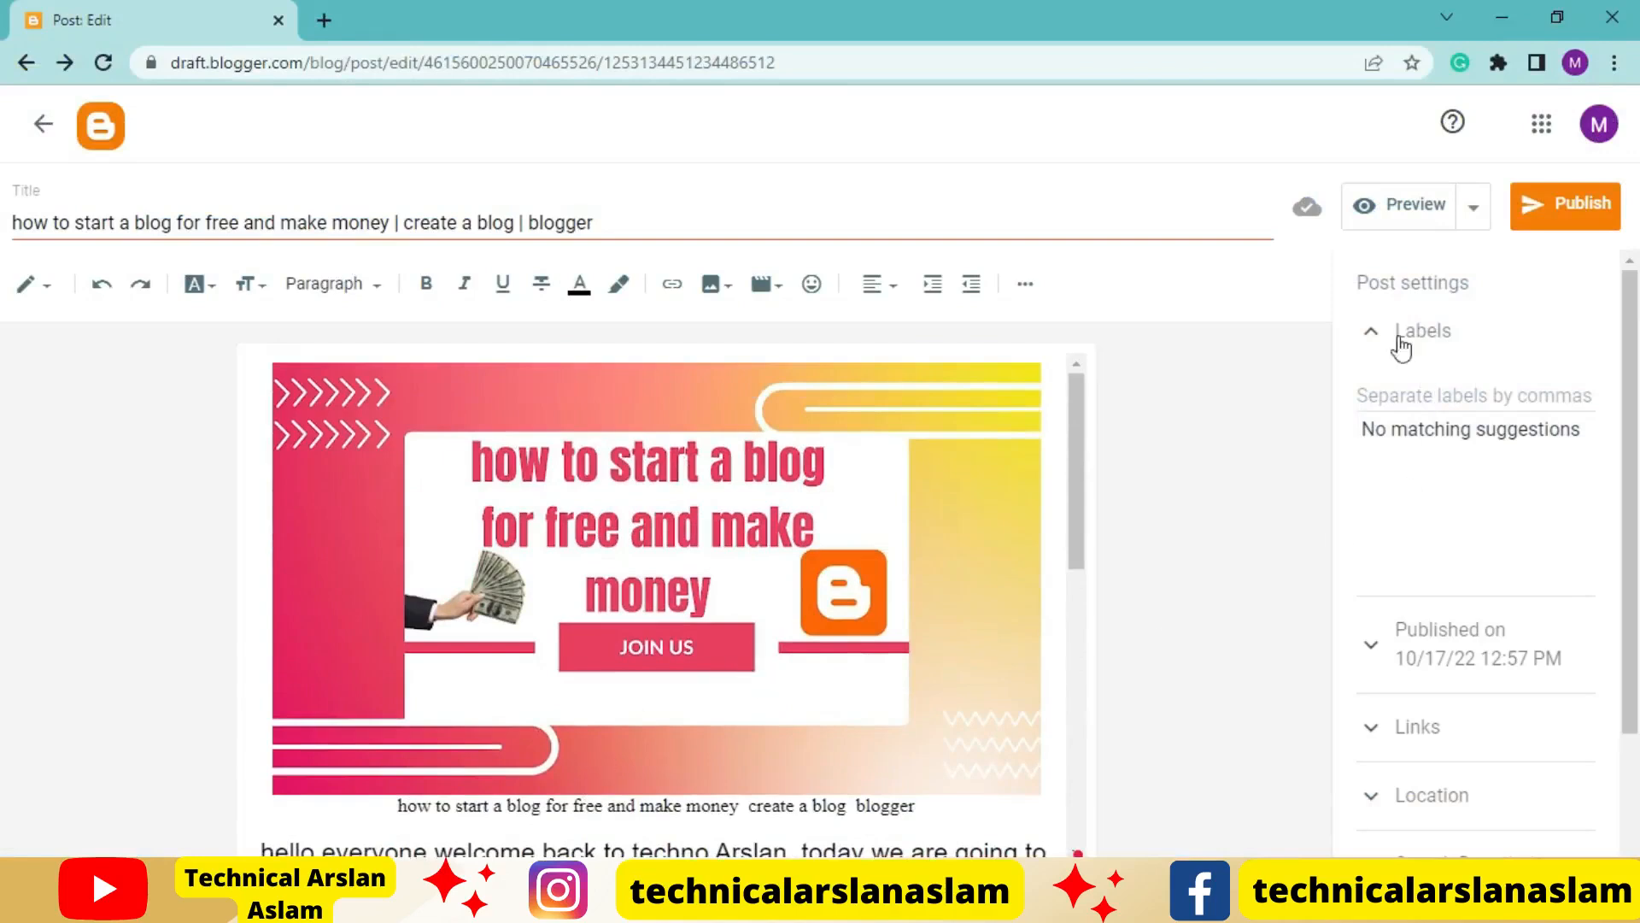
Add the label "Blogging Tips" to the post
left_click(1447, 397)
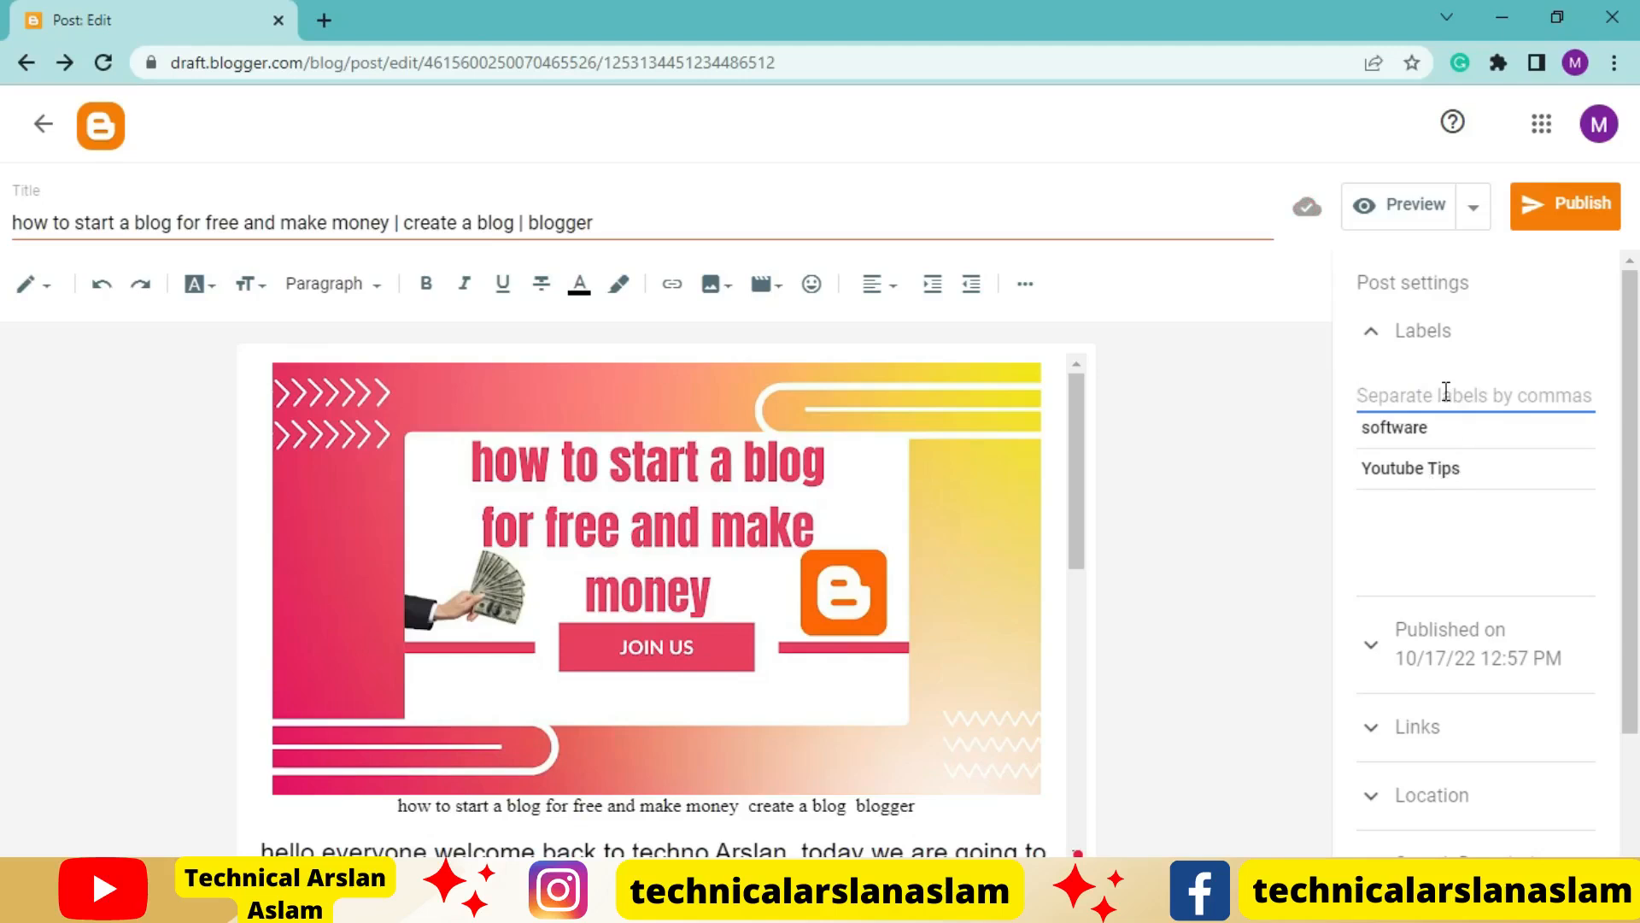
type("Blo")
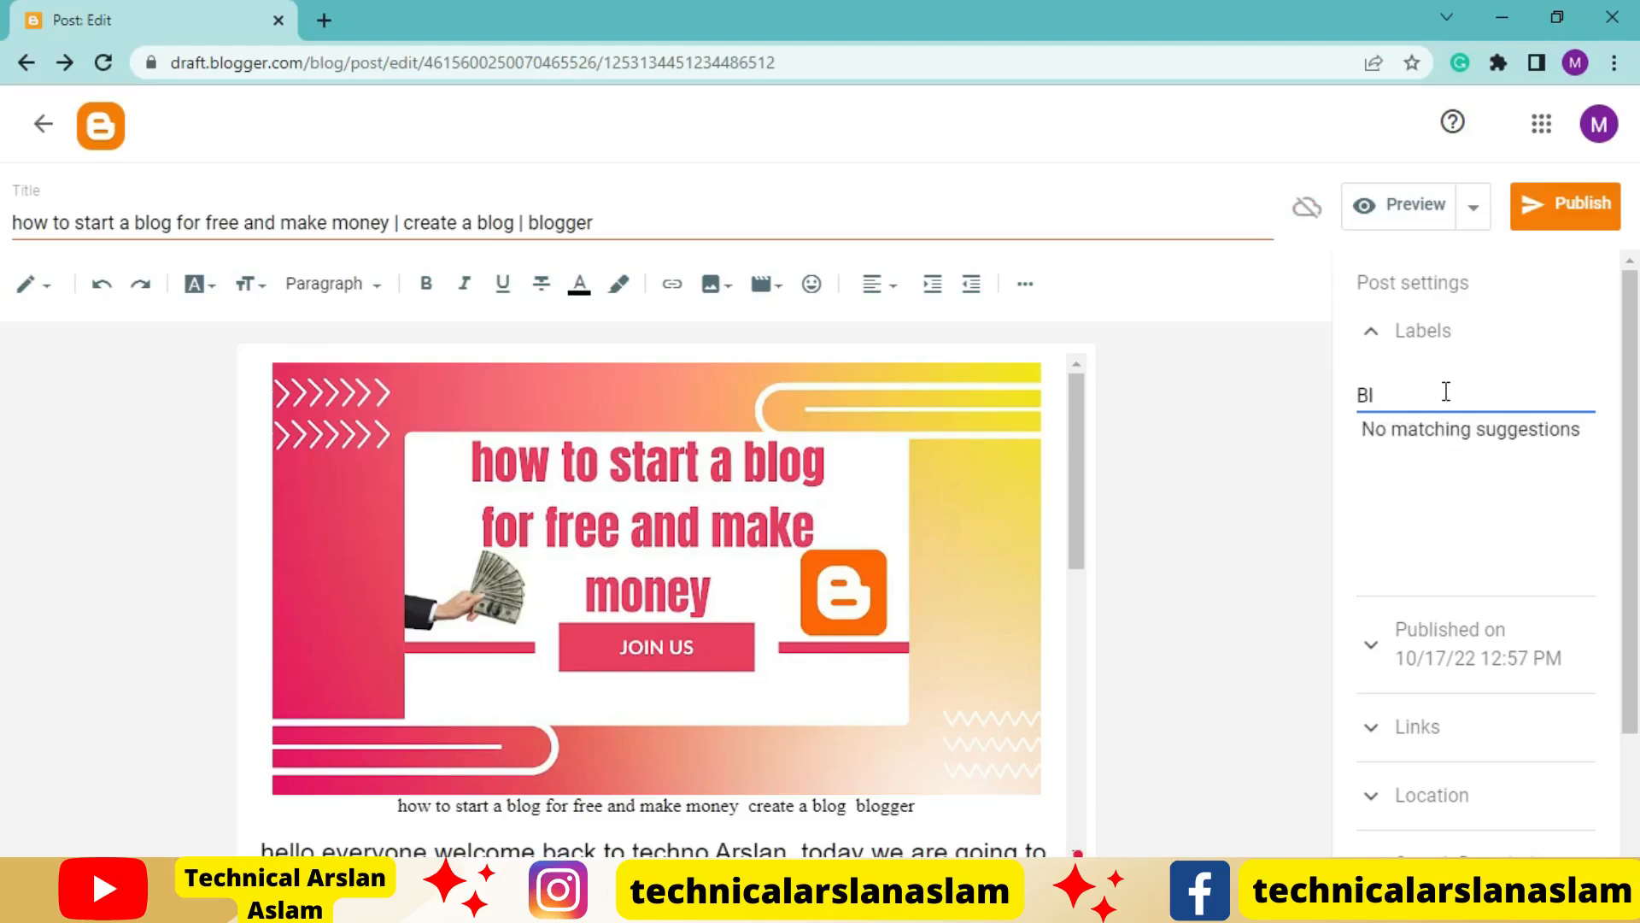
key("BackSpace")
type("loggi")
type("ng Tips")
left_click(1316, 531)
Give the post a custom permalink using the phrase "create a blog" copied from the title
scroll(1525, 504, "down", 2)
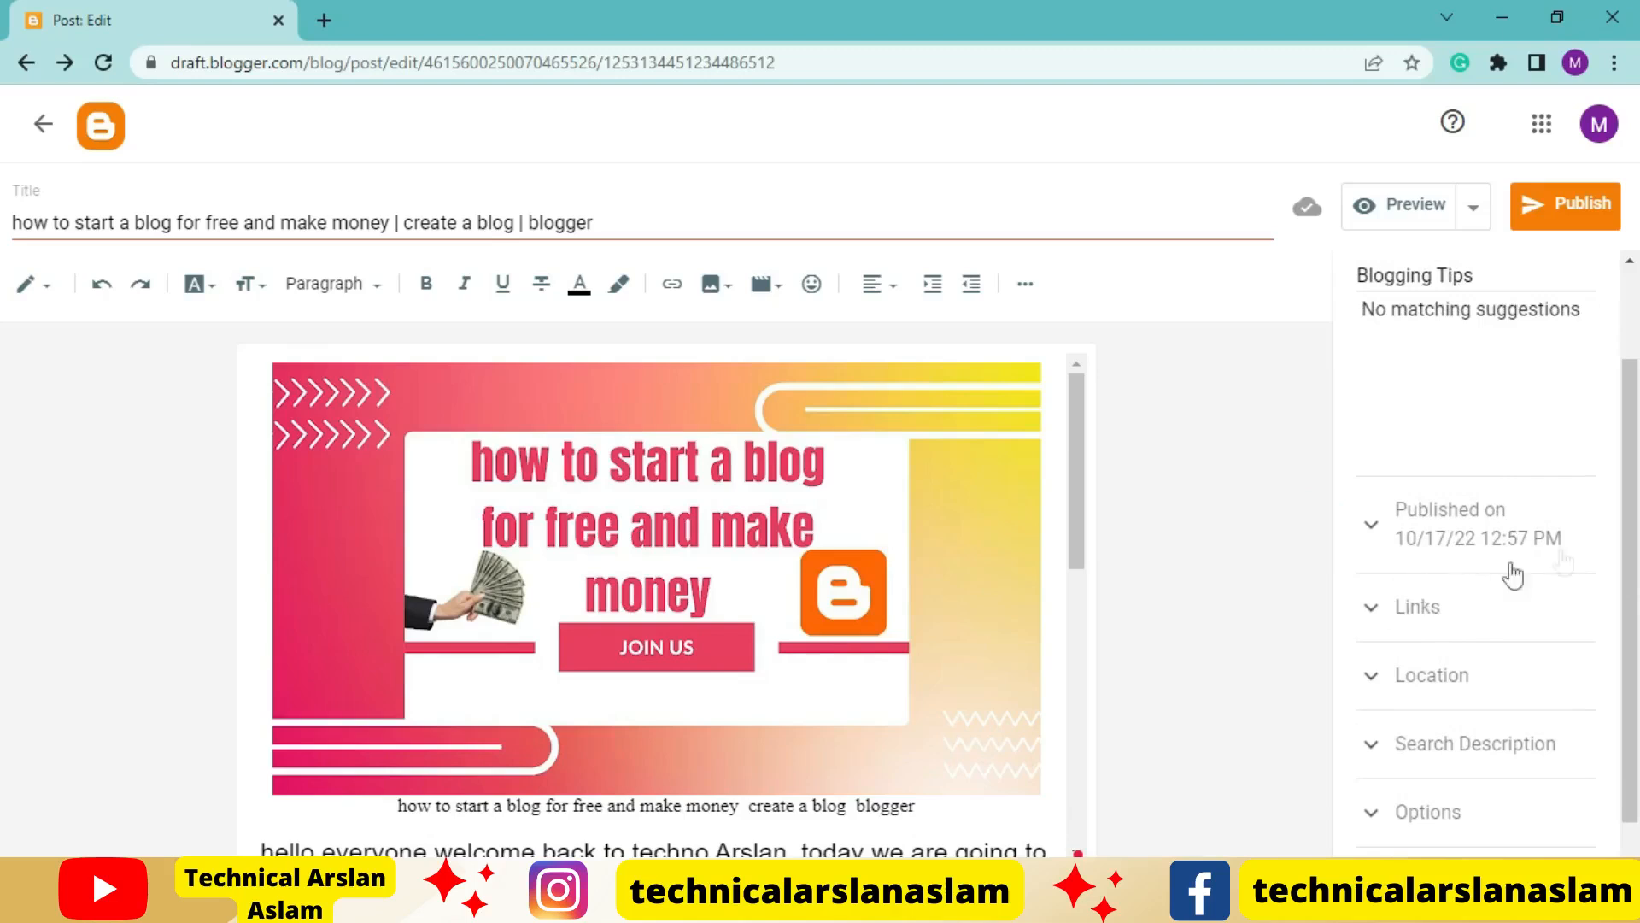
left_click(1420, 631)
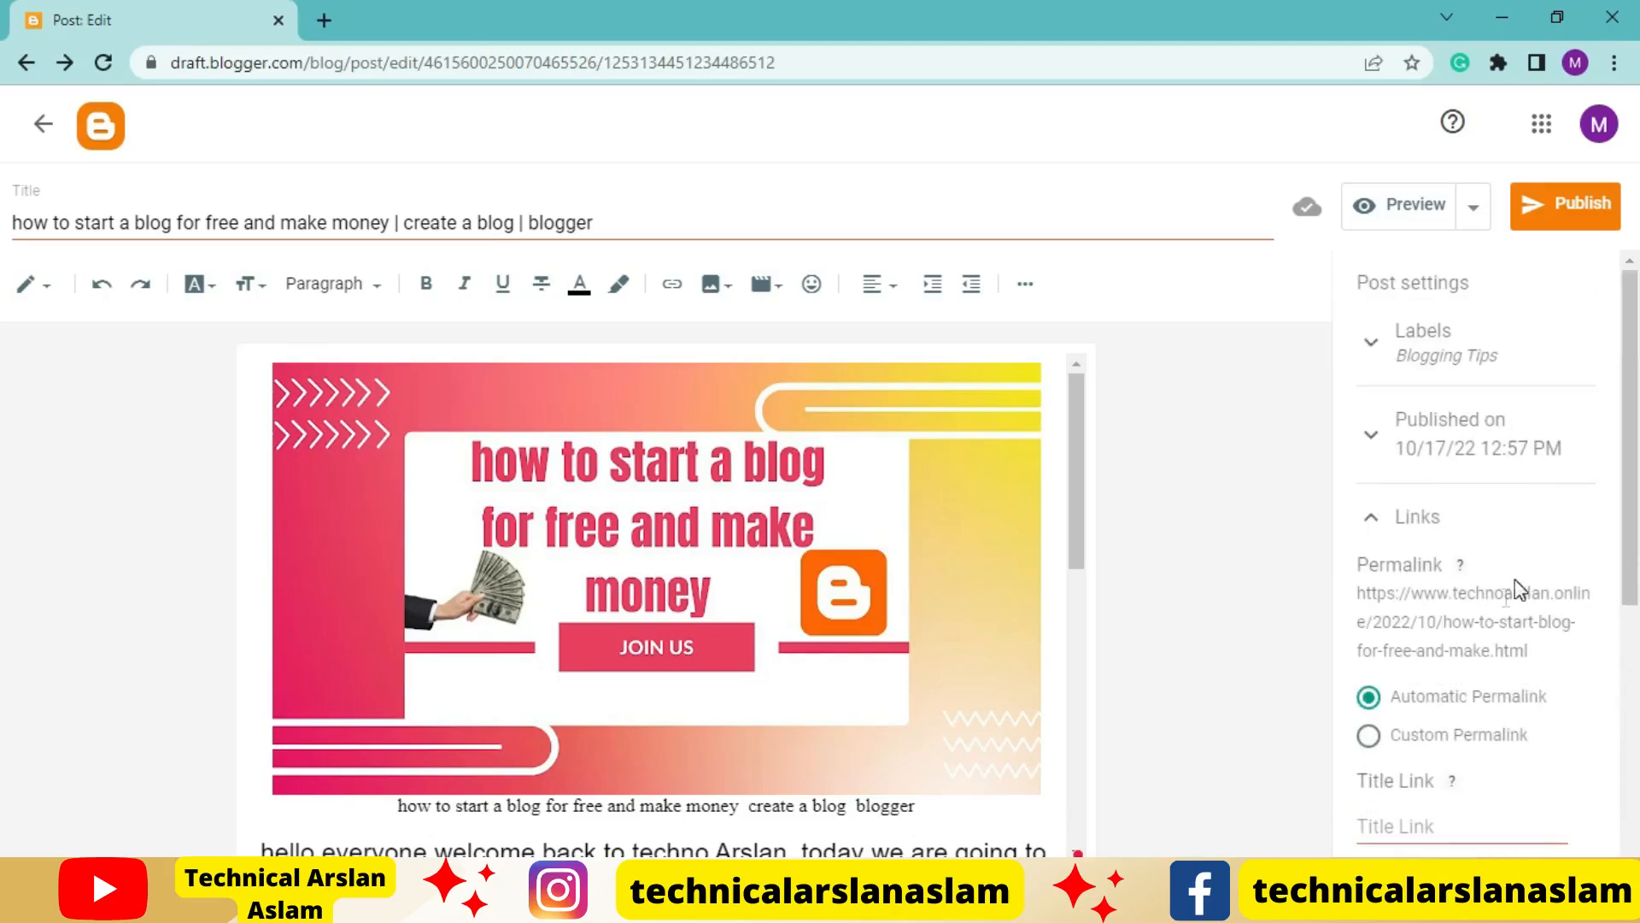
scroll(1495, 626, "down", 1)
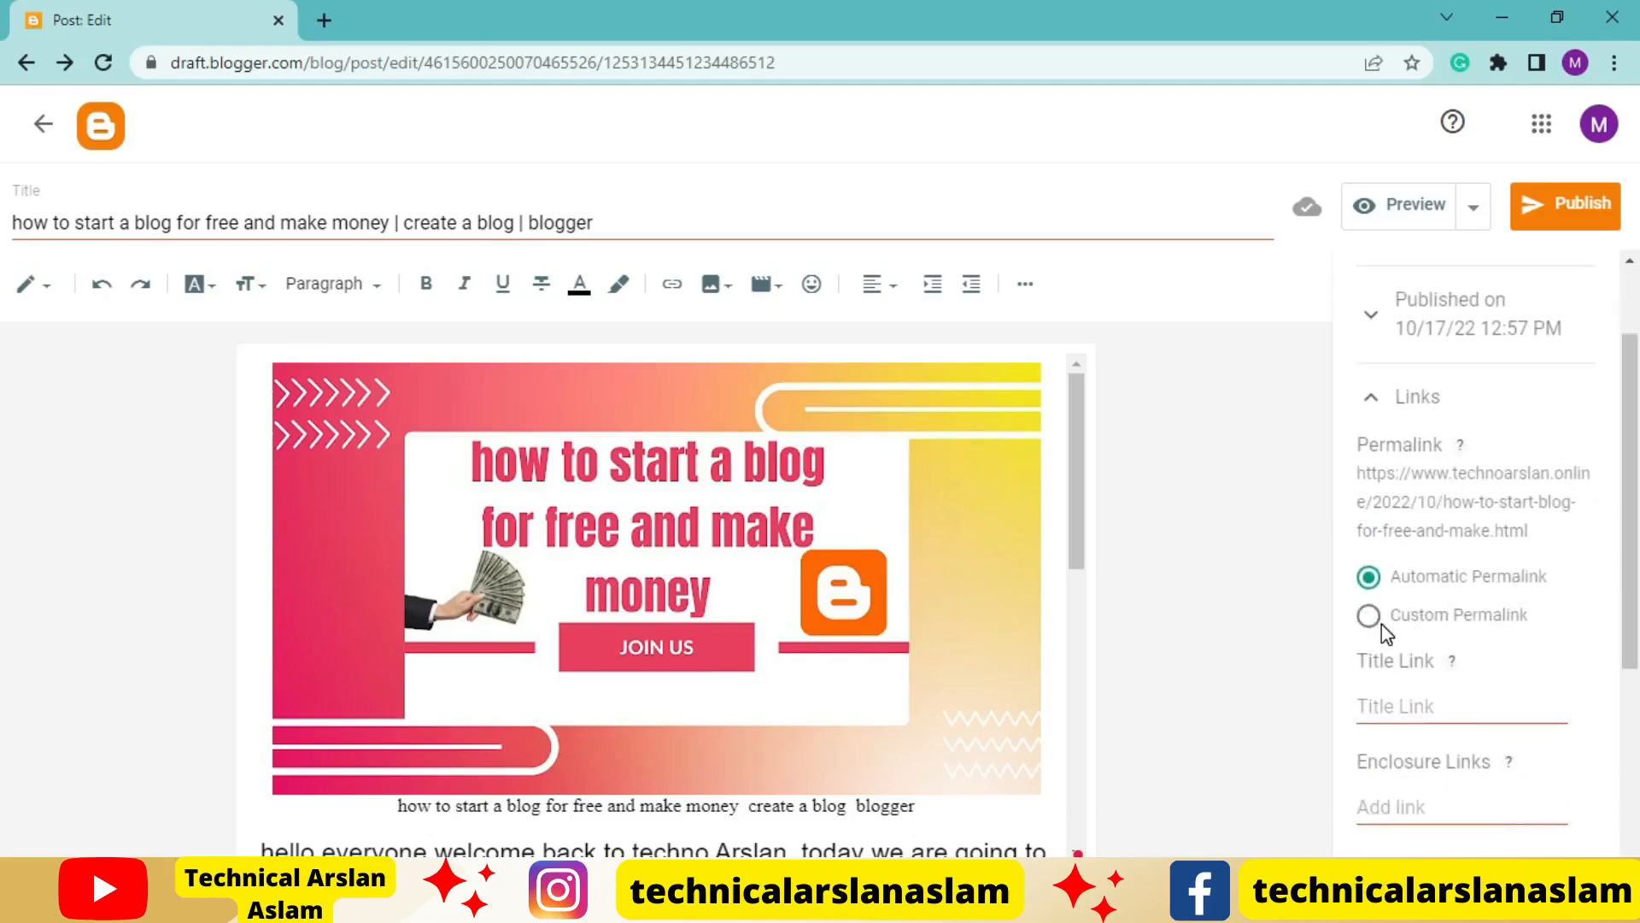
left_click(1377, 618)
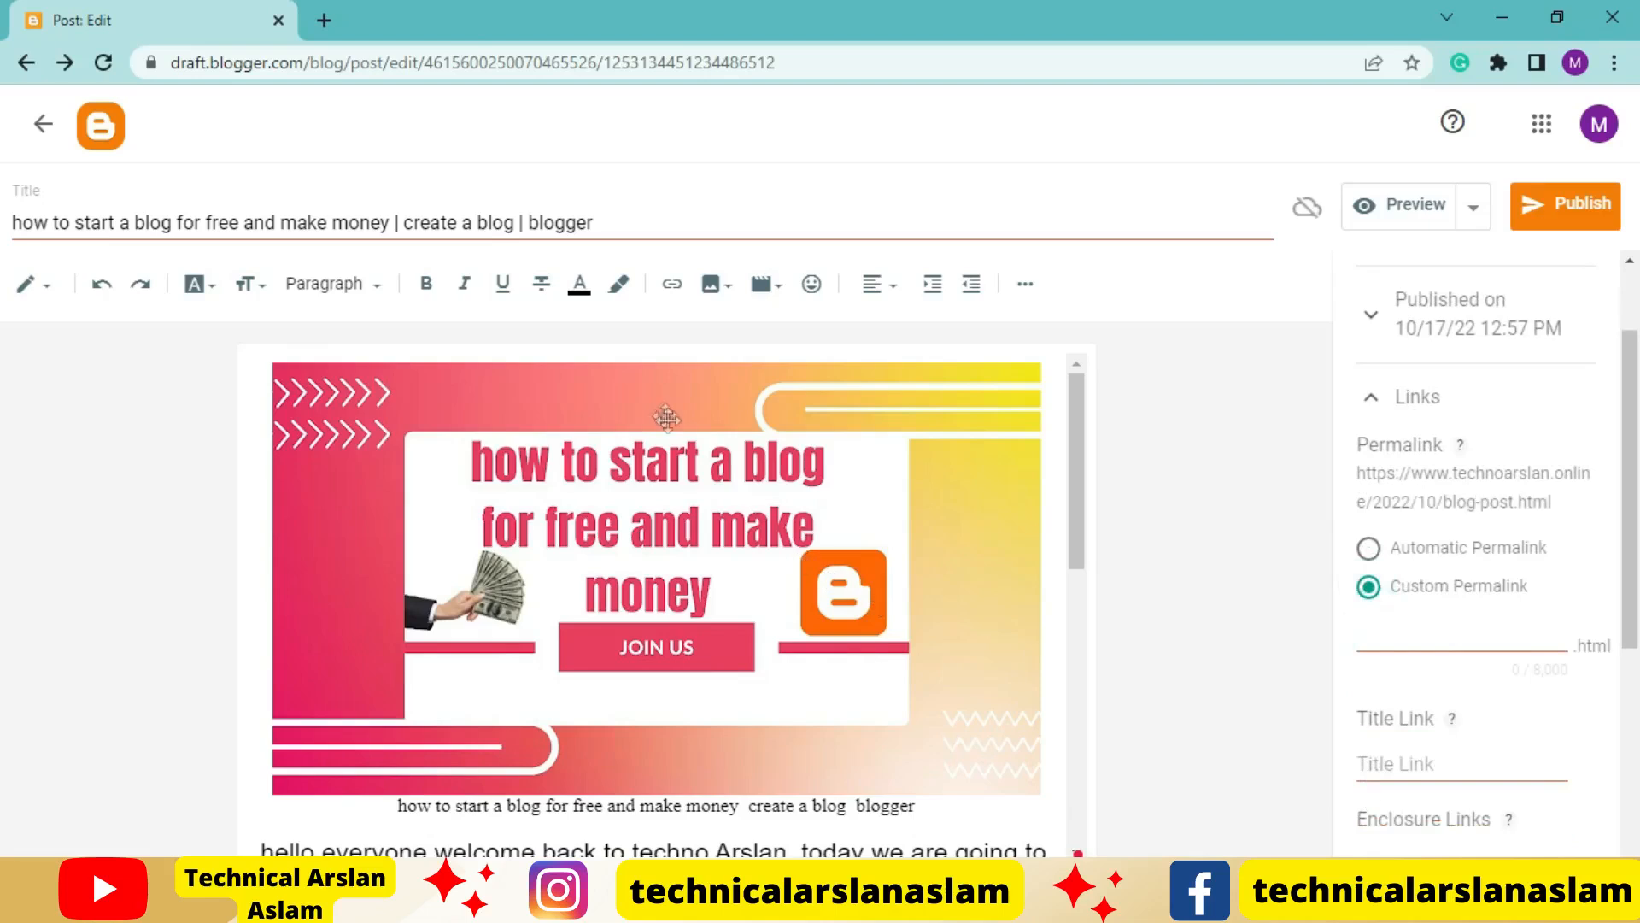
left_click_drag(404, 224, 517, 230)
type("create a blog")
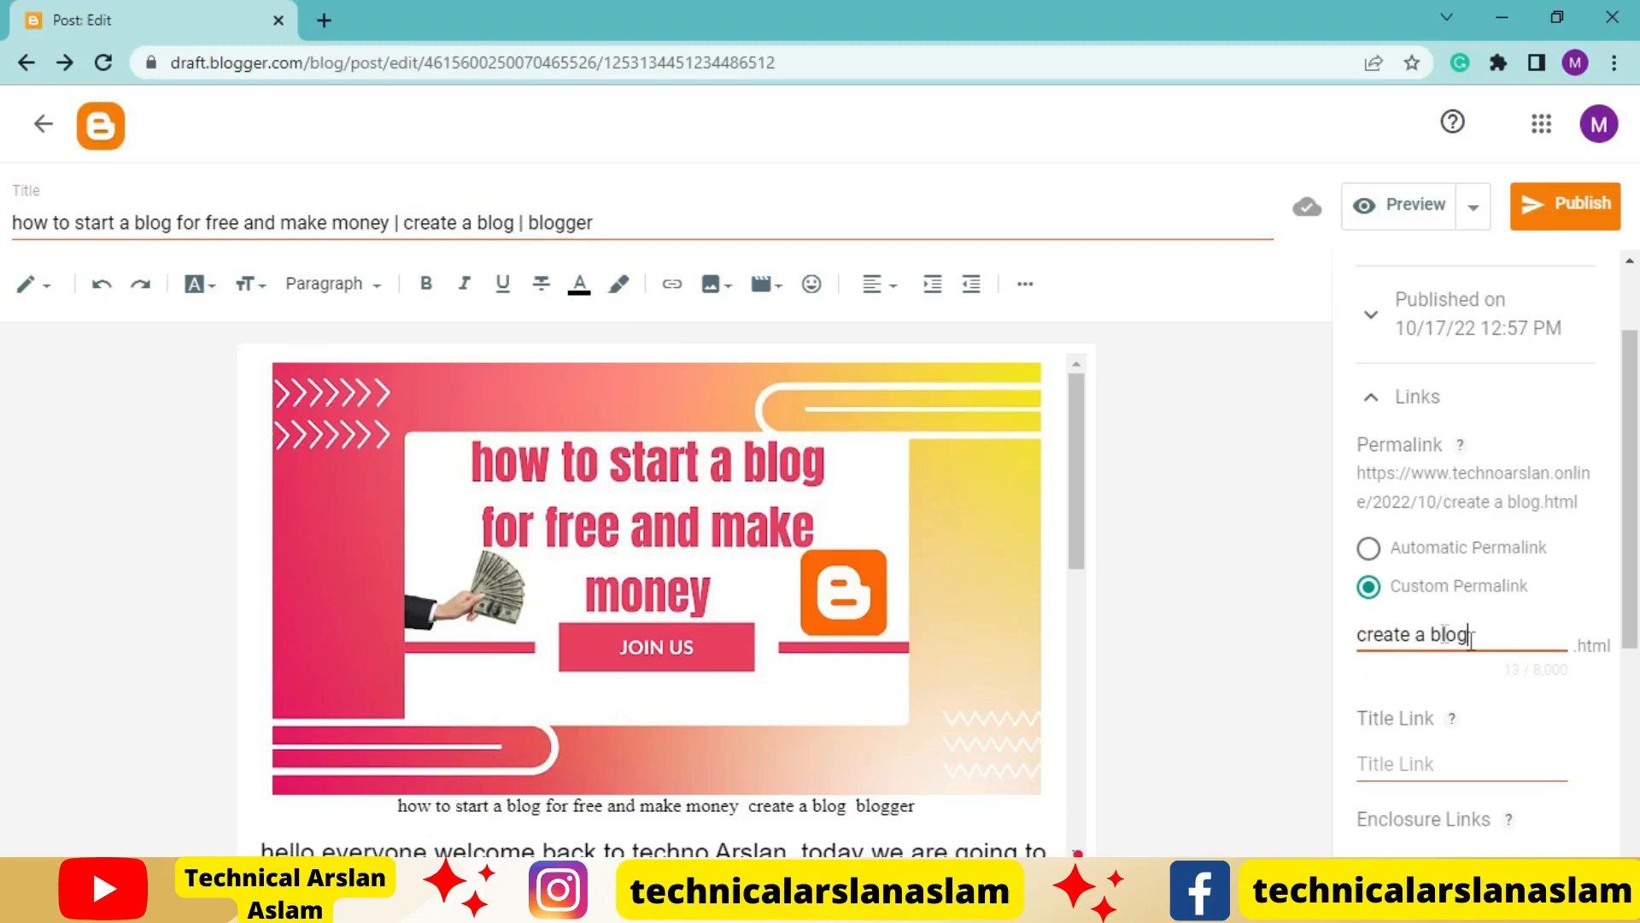
Enter the keyword "blogger websites", copied from the Word keyword list, as the post's search description
scroll(1483, 659, "down", 5)
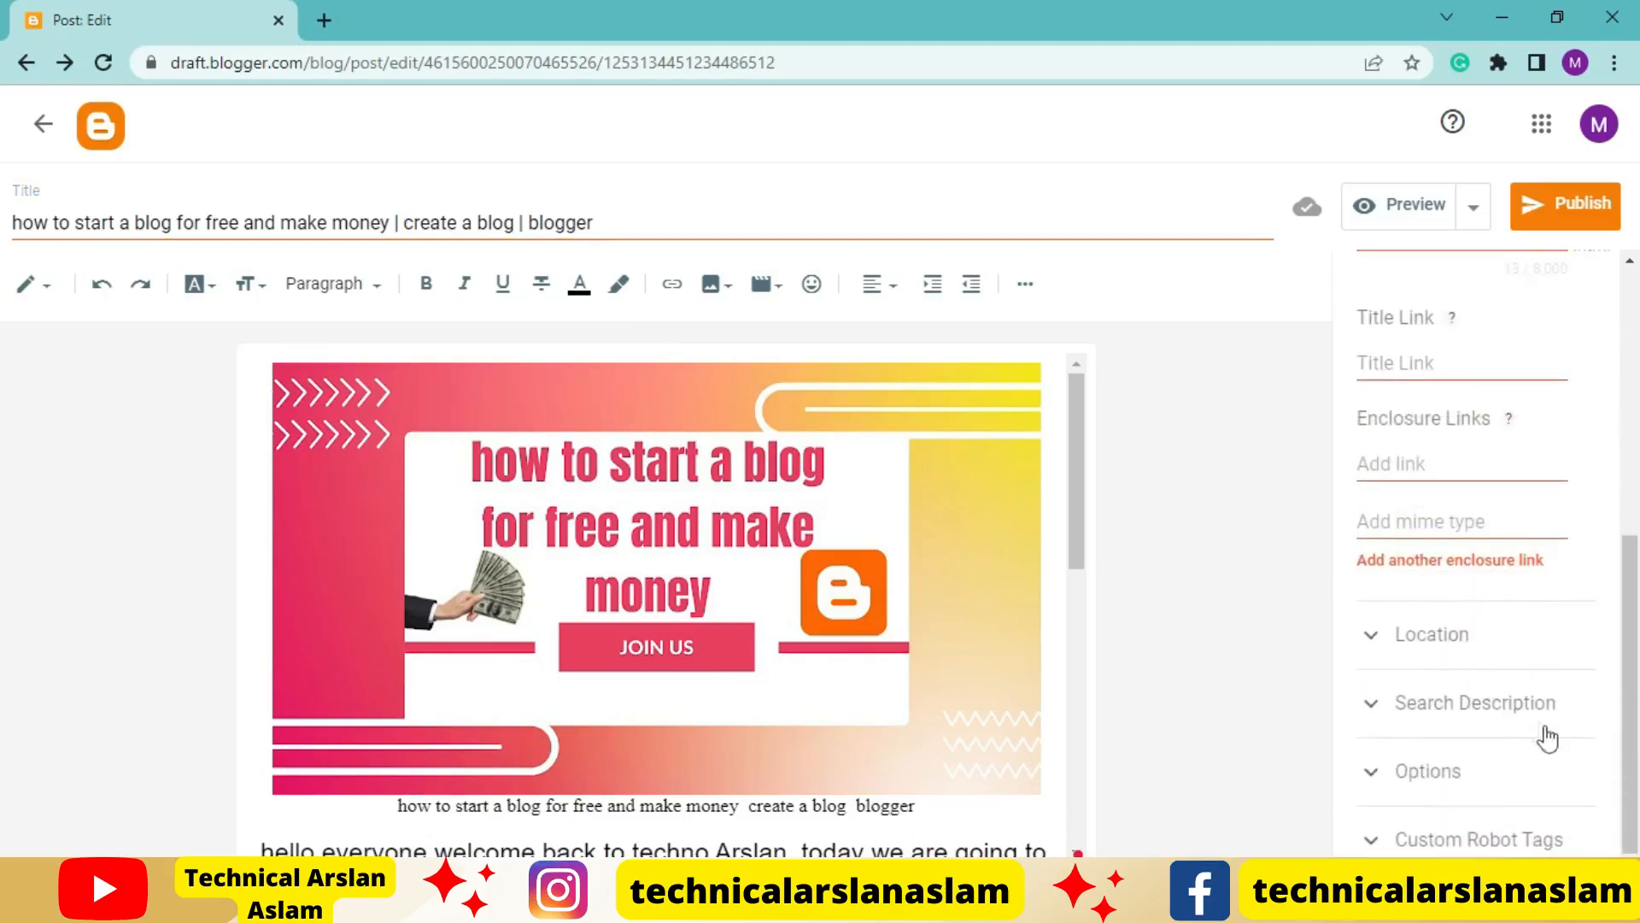
left_click(1491, 720)
left_click(1365, 664)
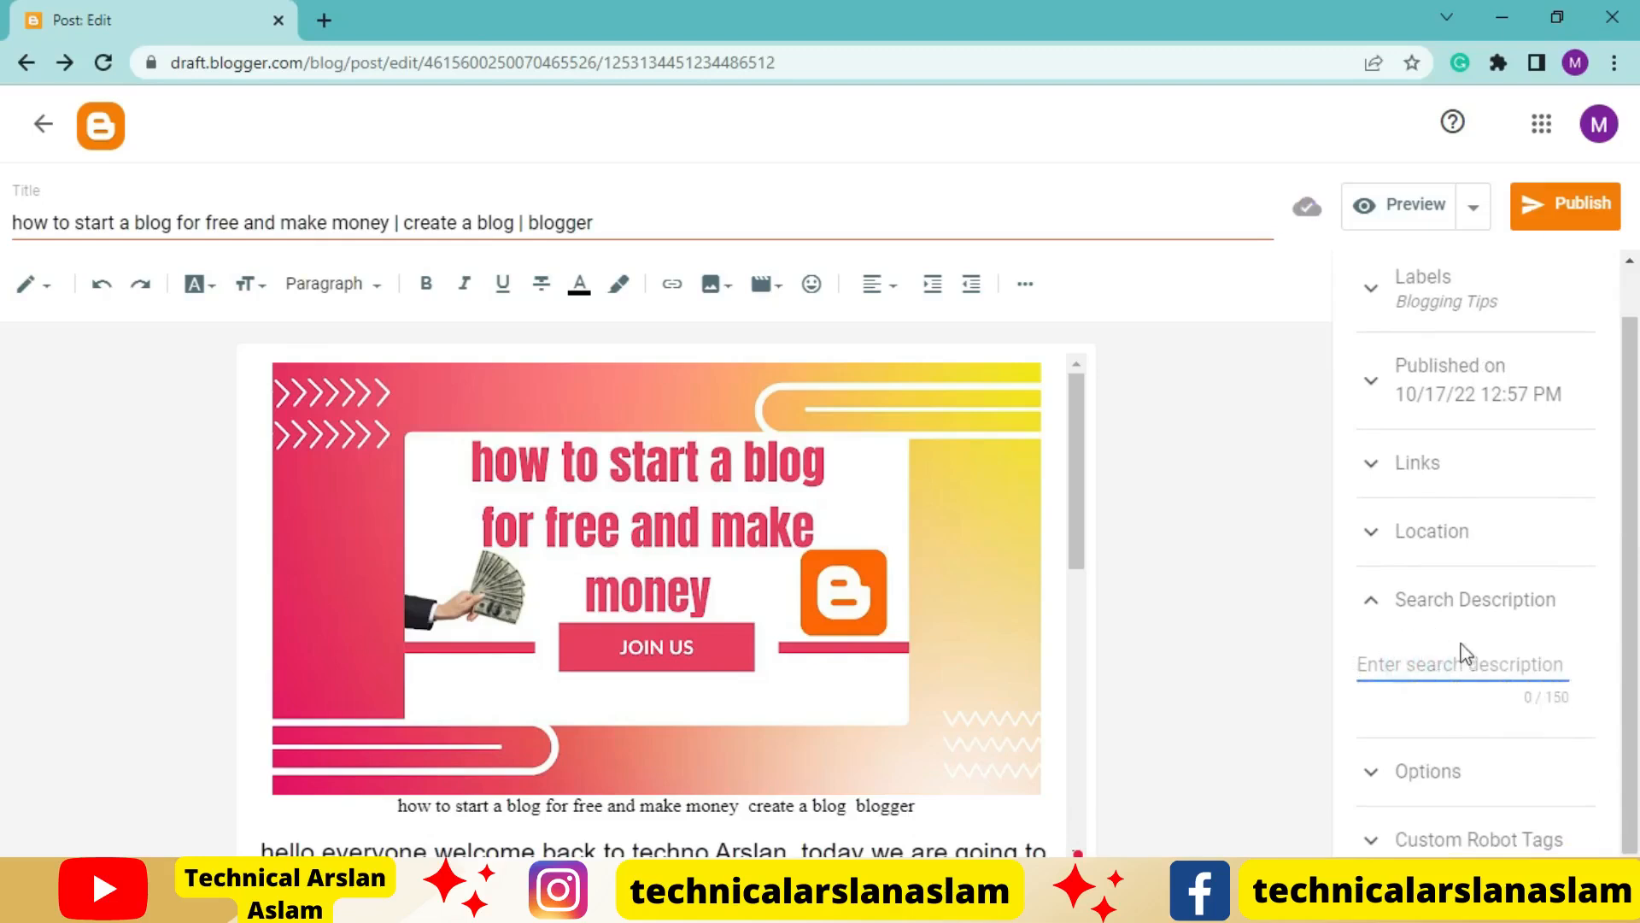
key("alt+Tab")
scroll(699, 723, "down", 3)
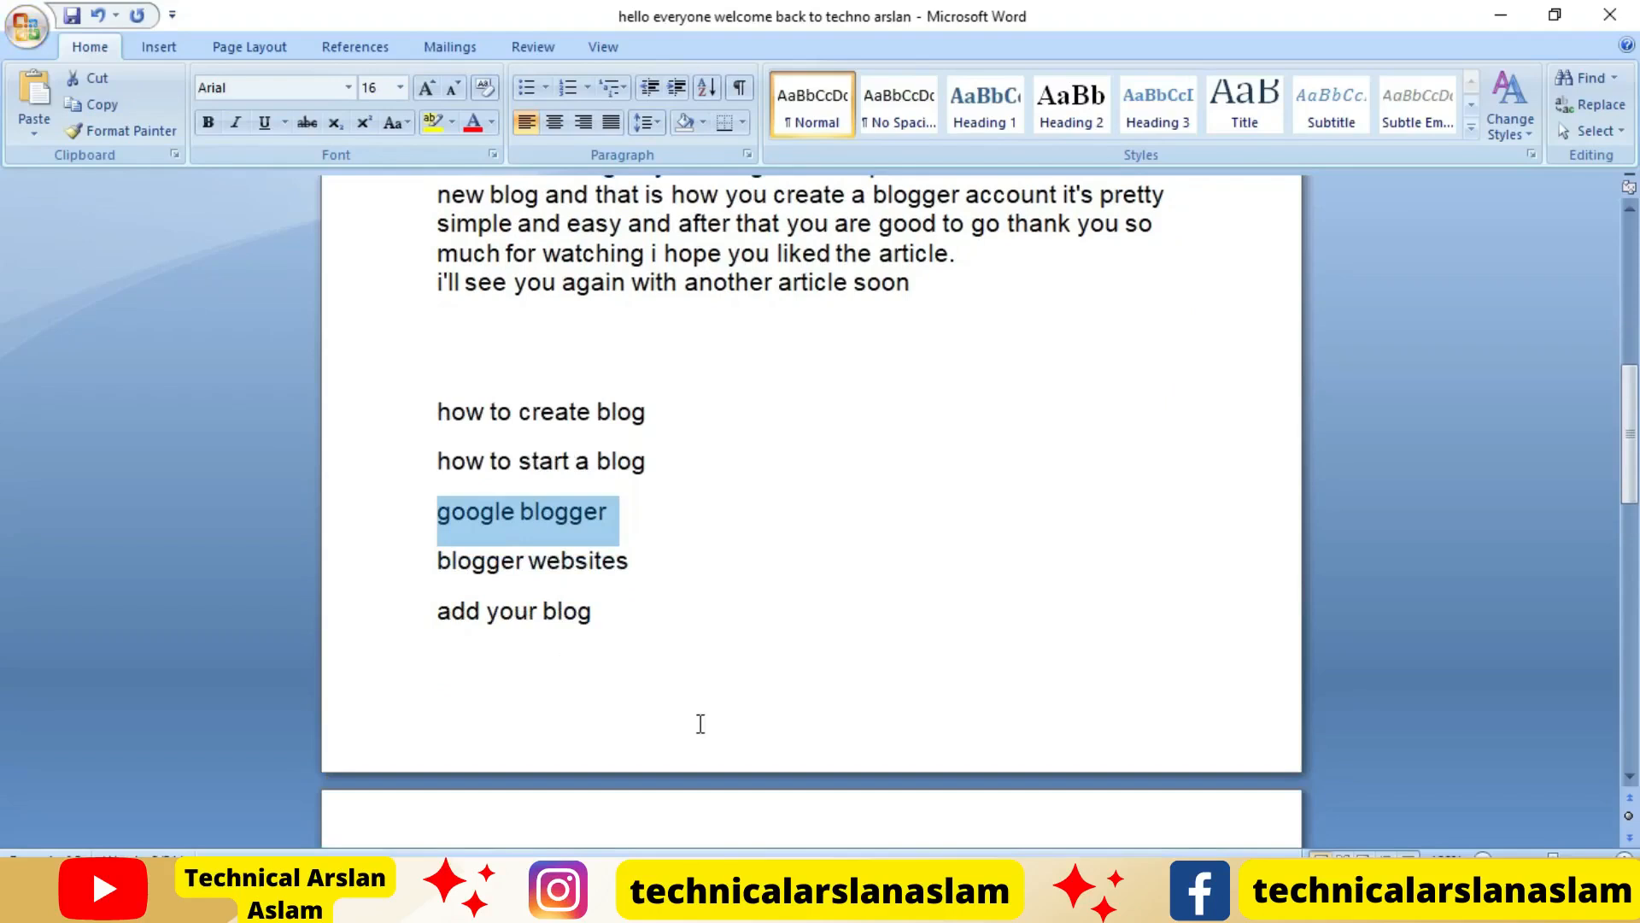
left_click(668, 557)
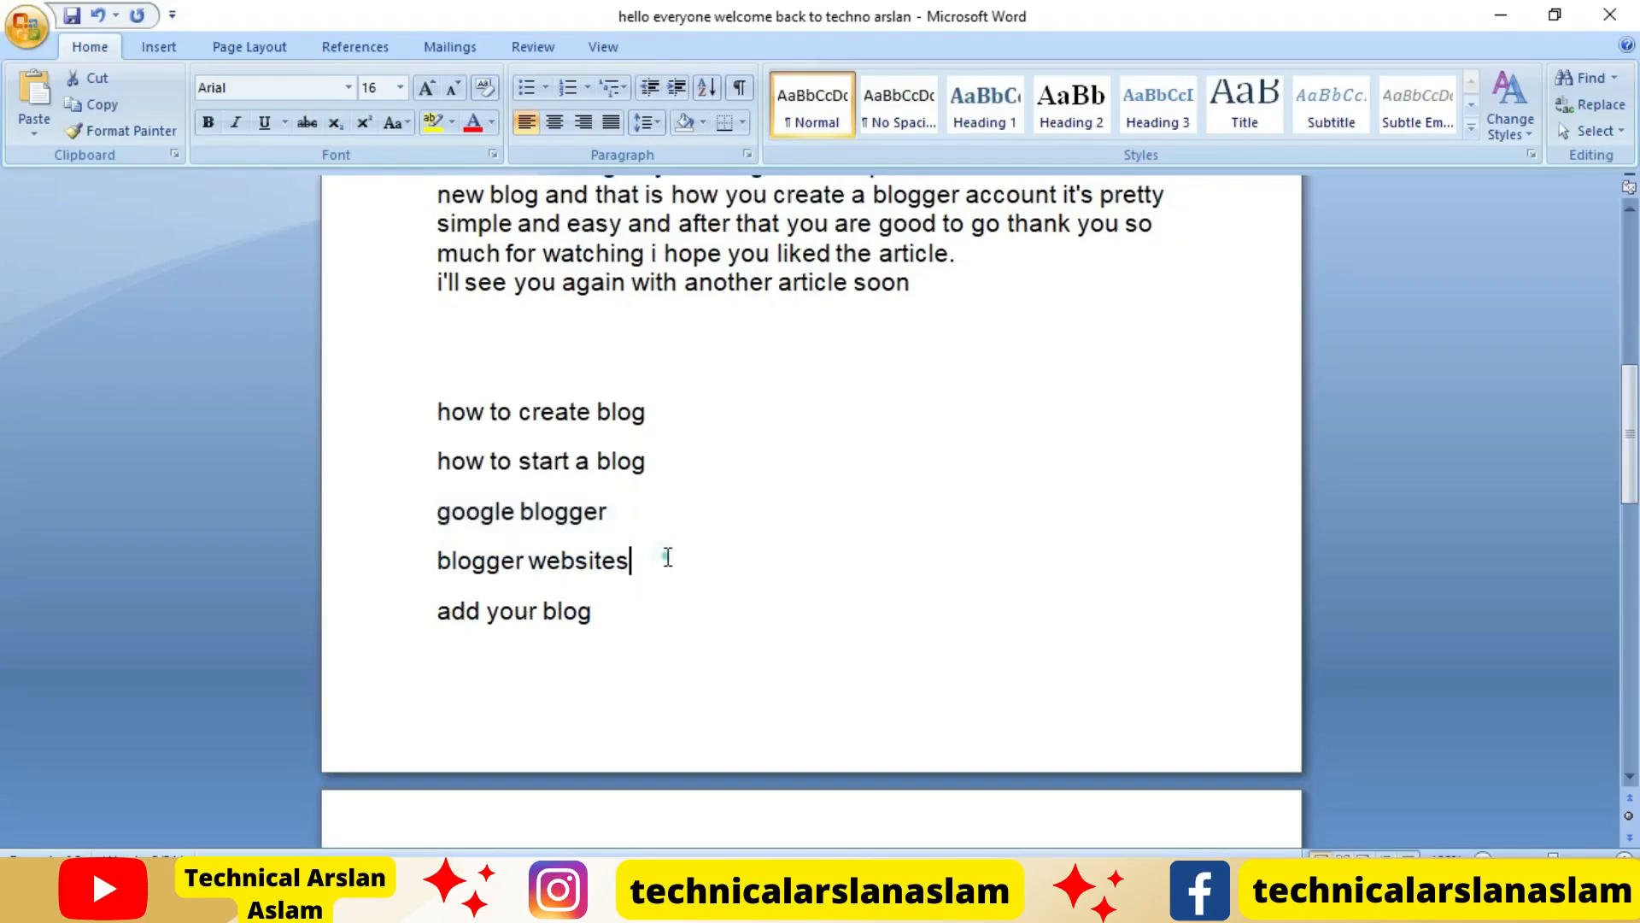
left_click_drag(668, 557, 454, 571)
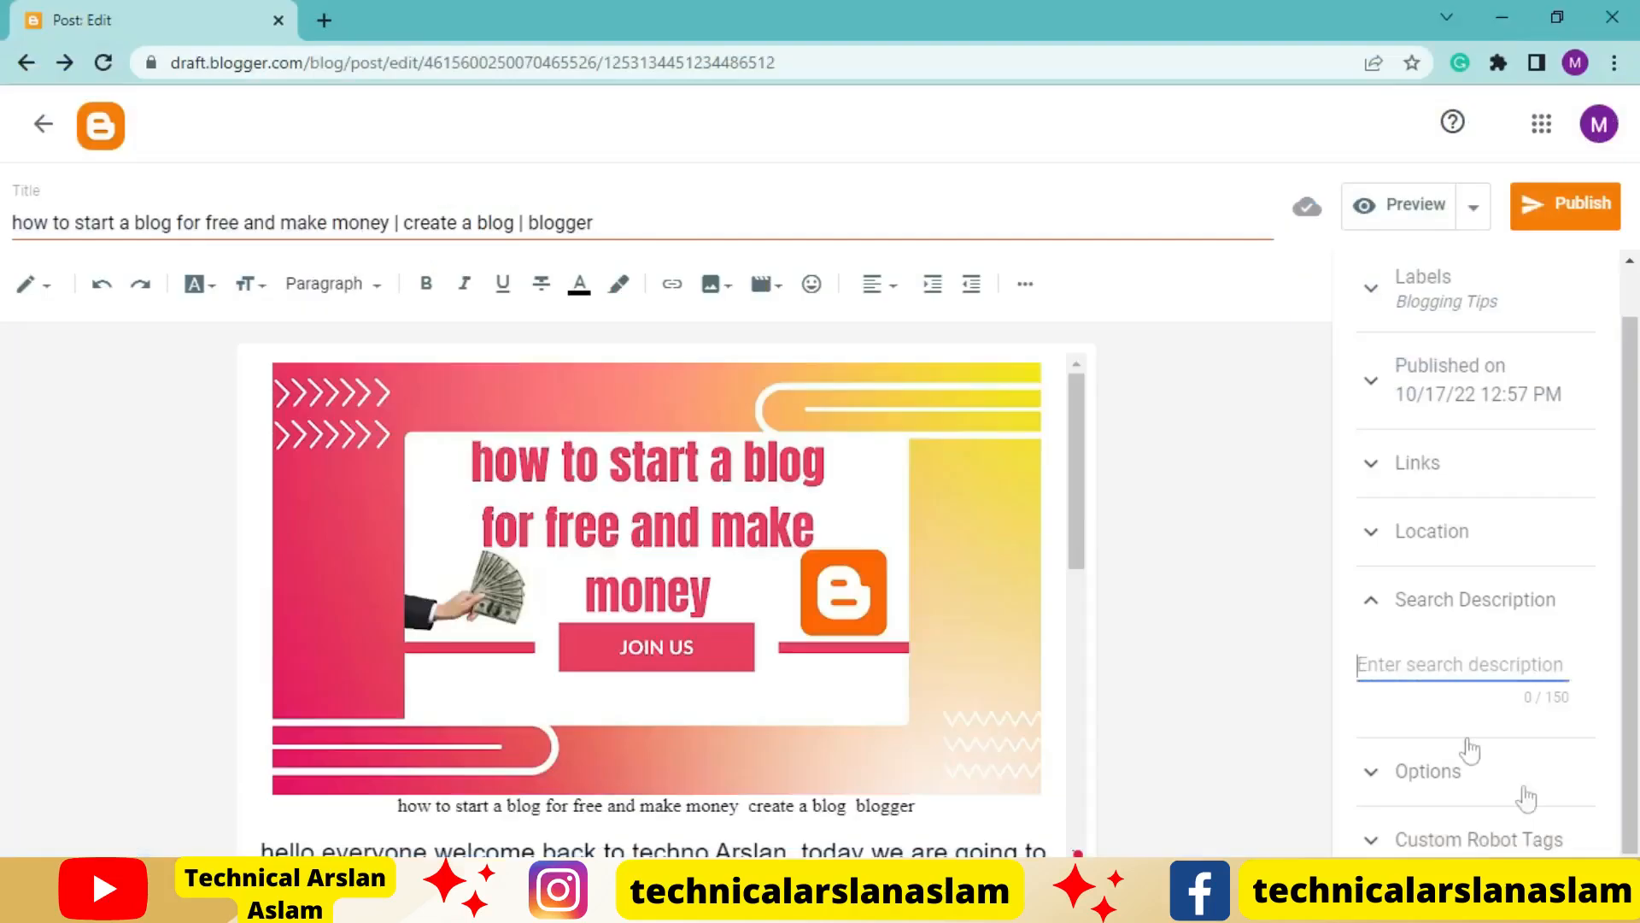
type("blogger websites")
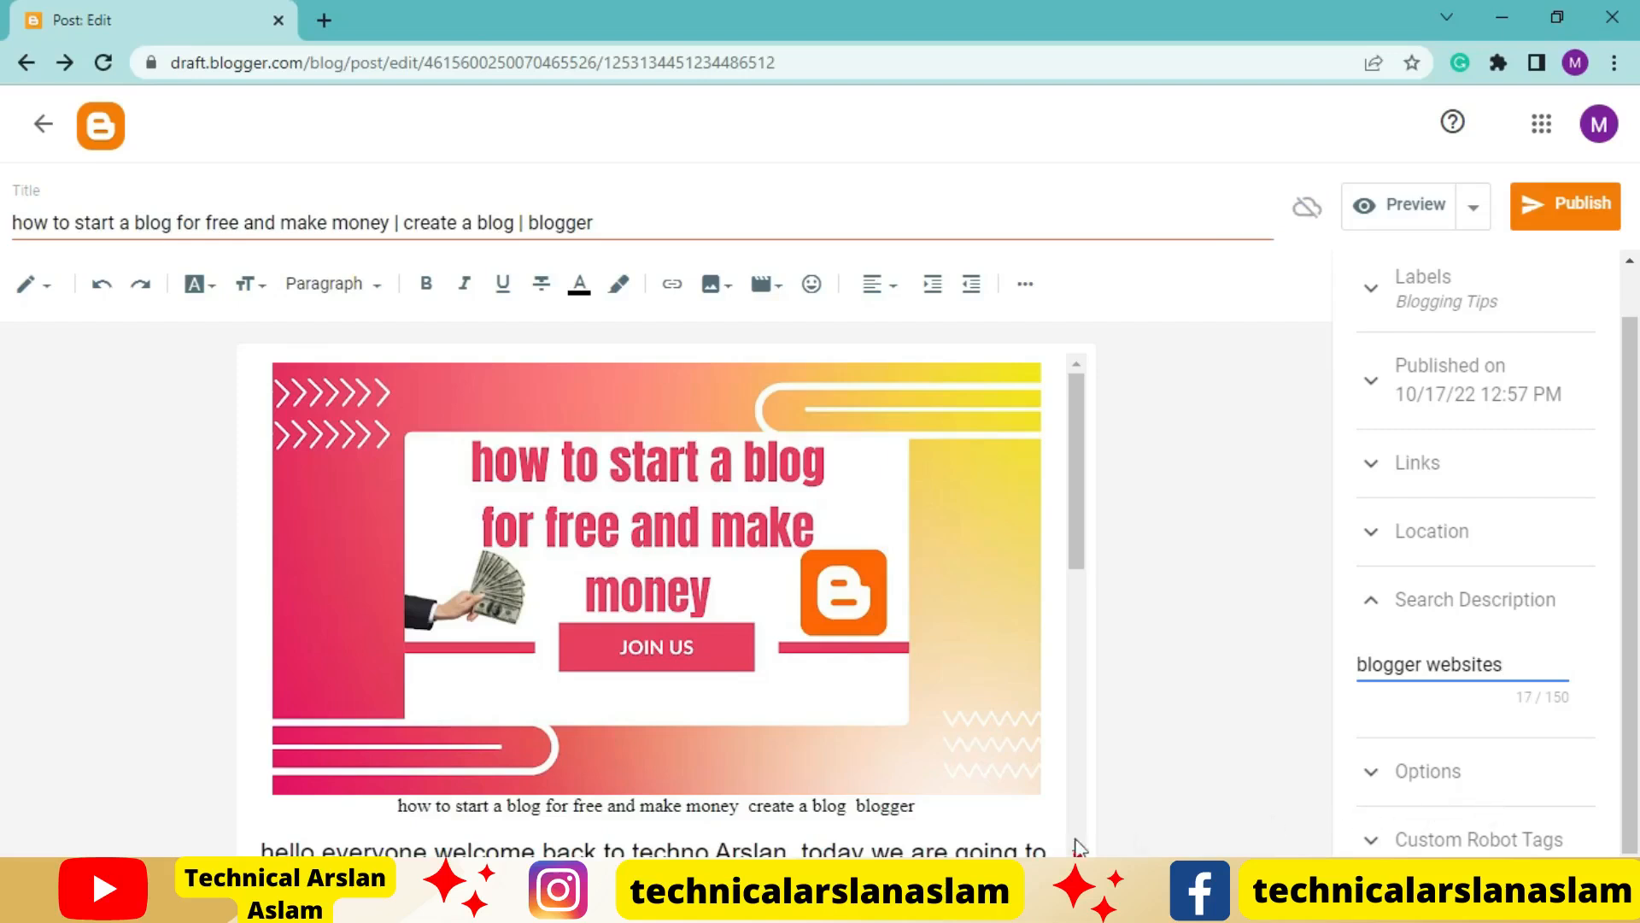
Append the keyword "add your blog" from the Word keyword list to the search description
key("alt+Tab")
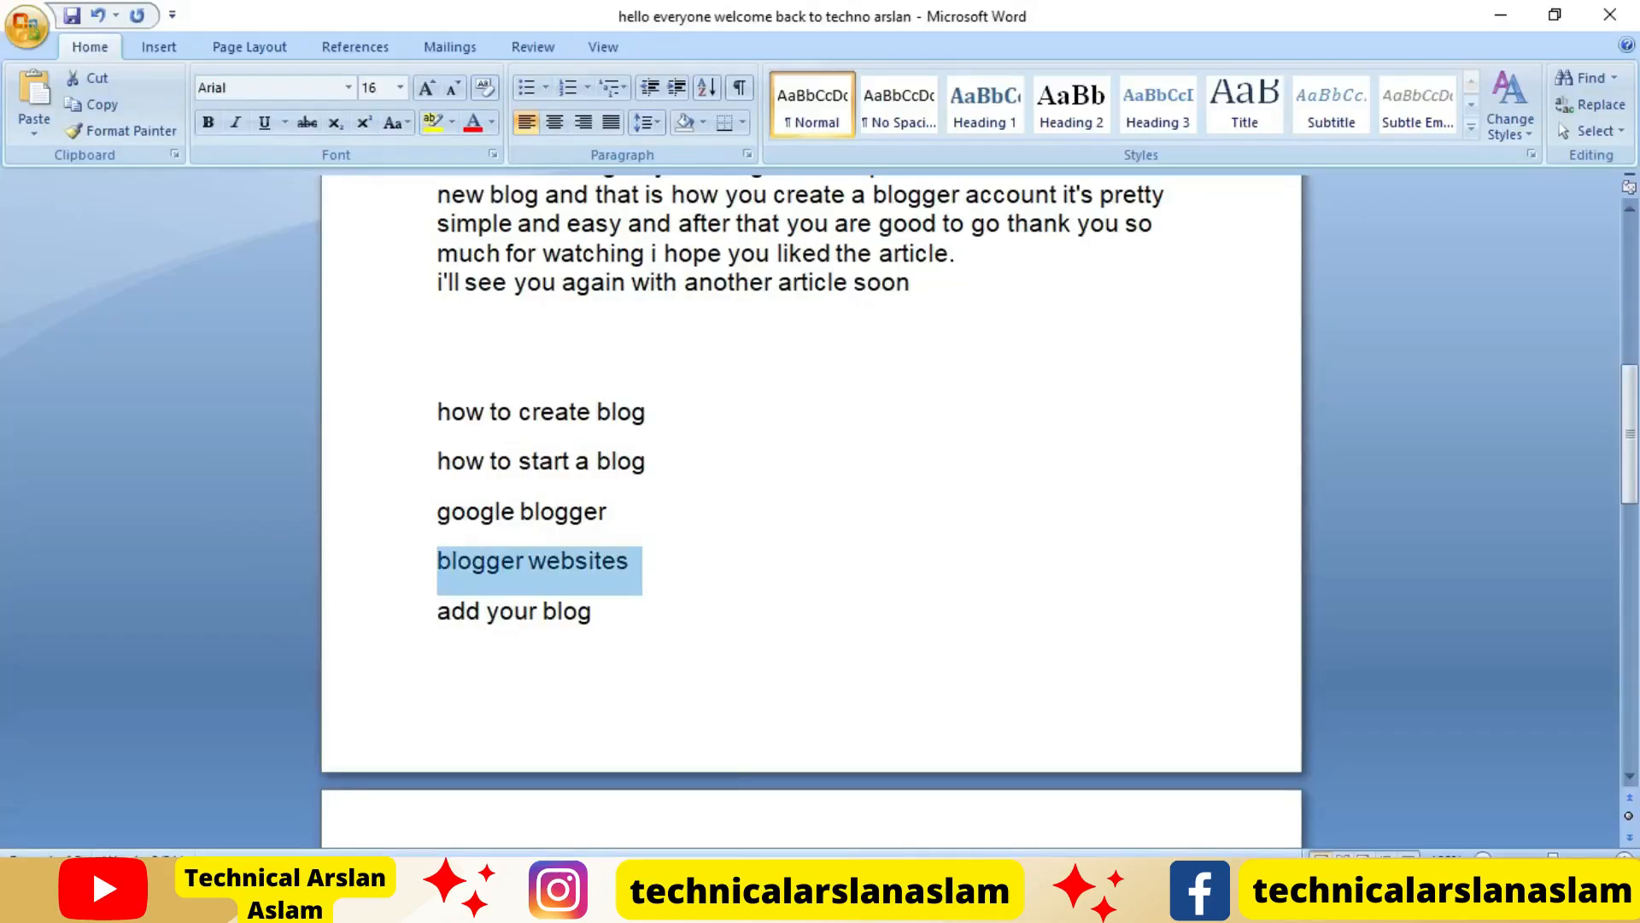
left_click_drag(604, 617, 438, 619)
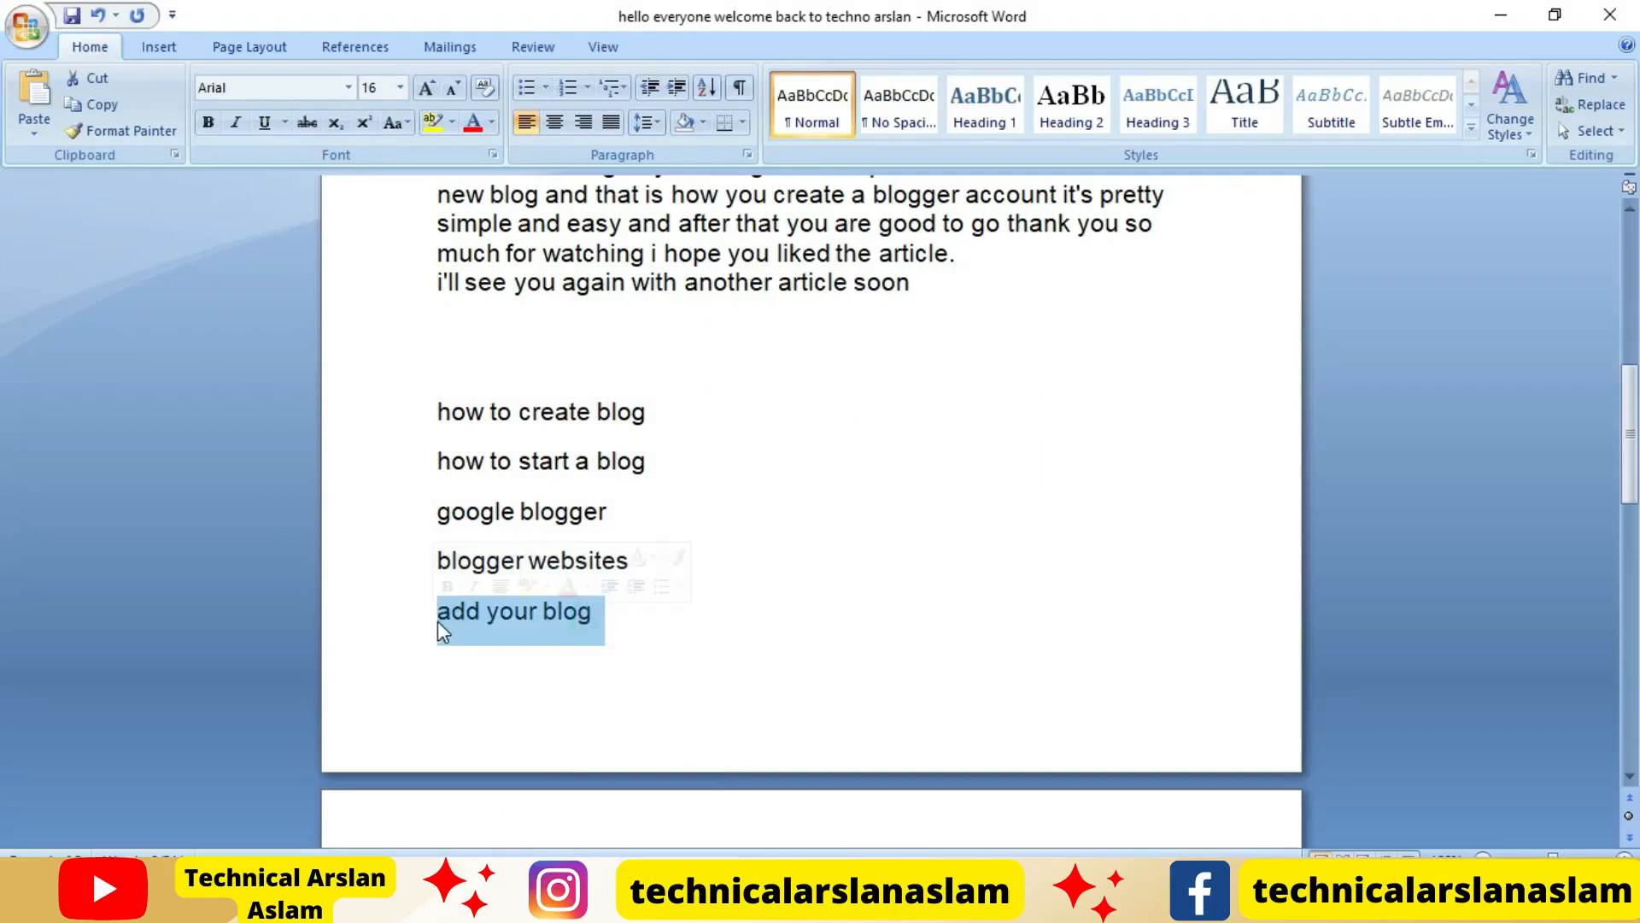
key("alt+Tab")
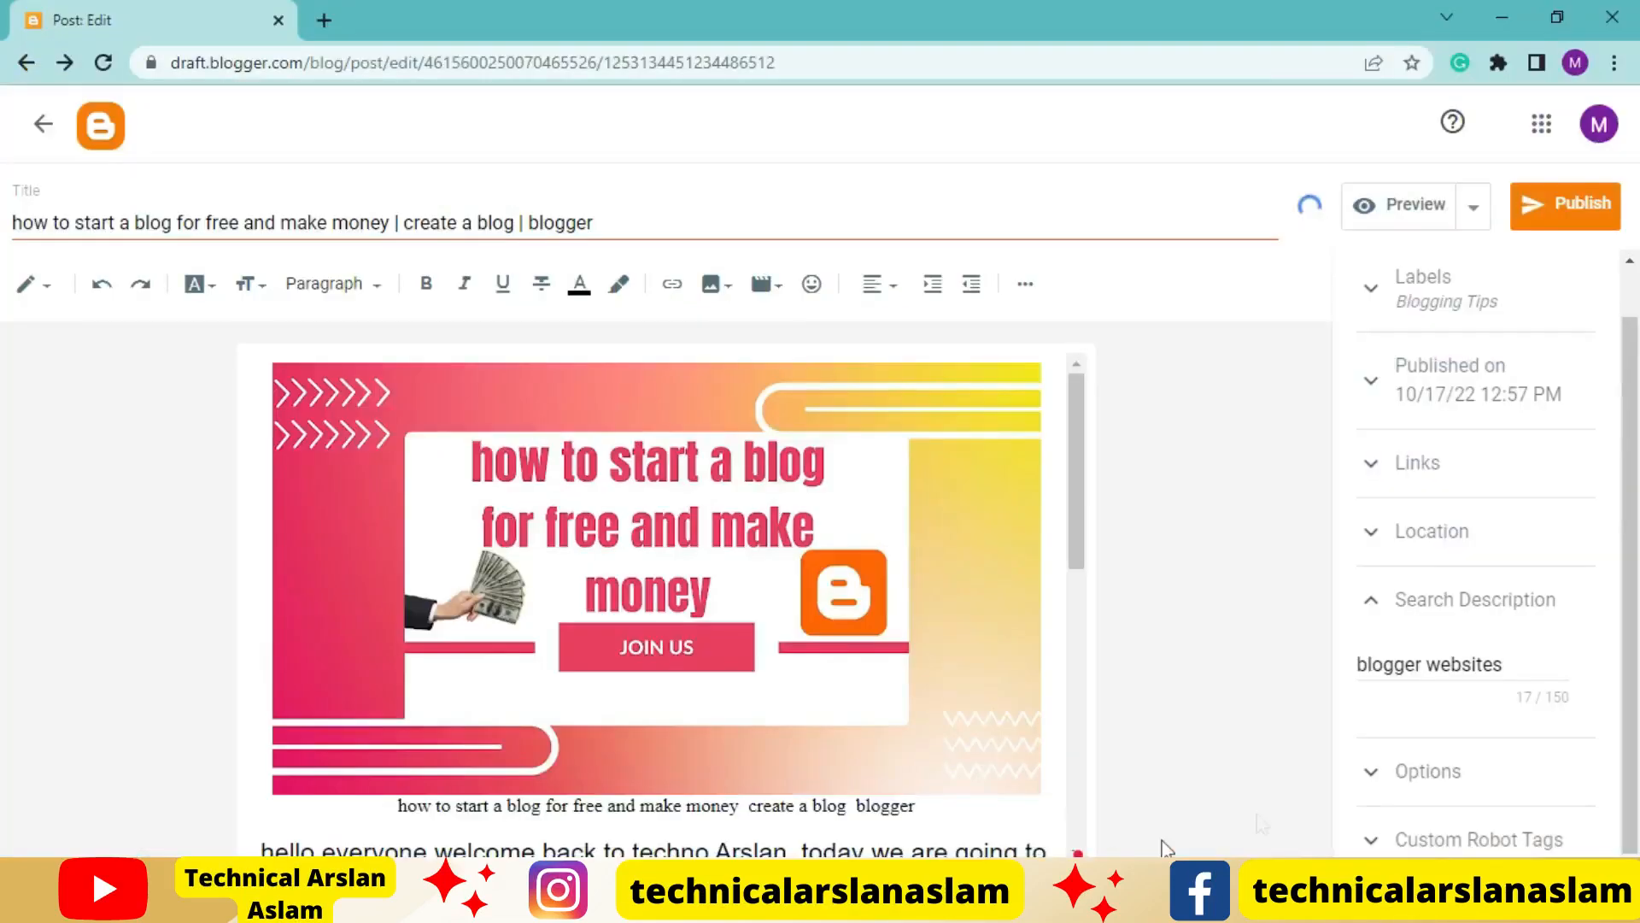
type("add your blog")
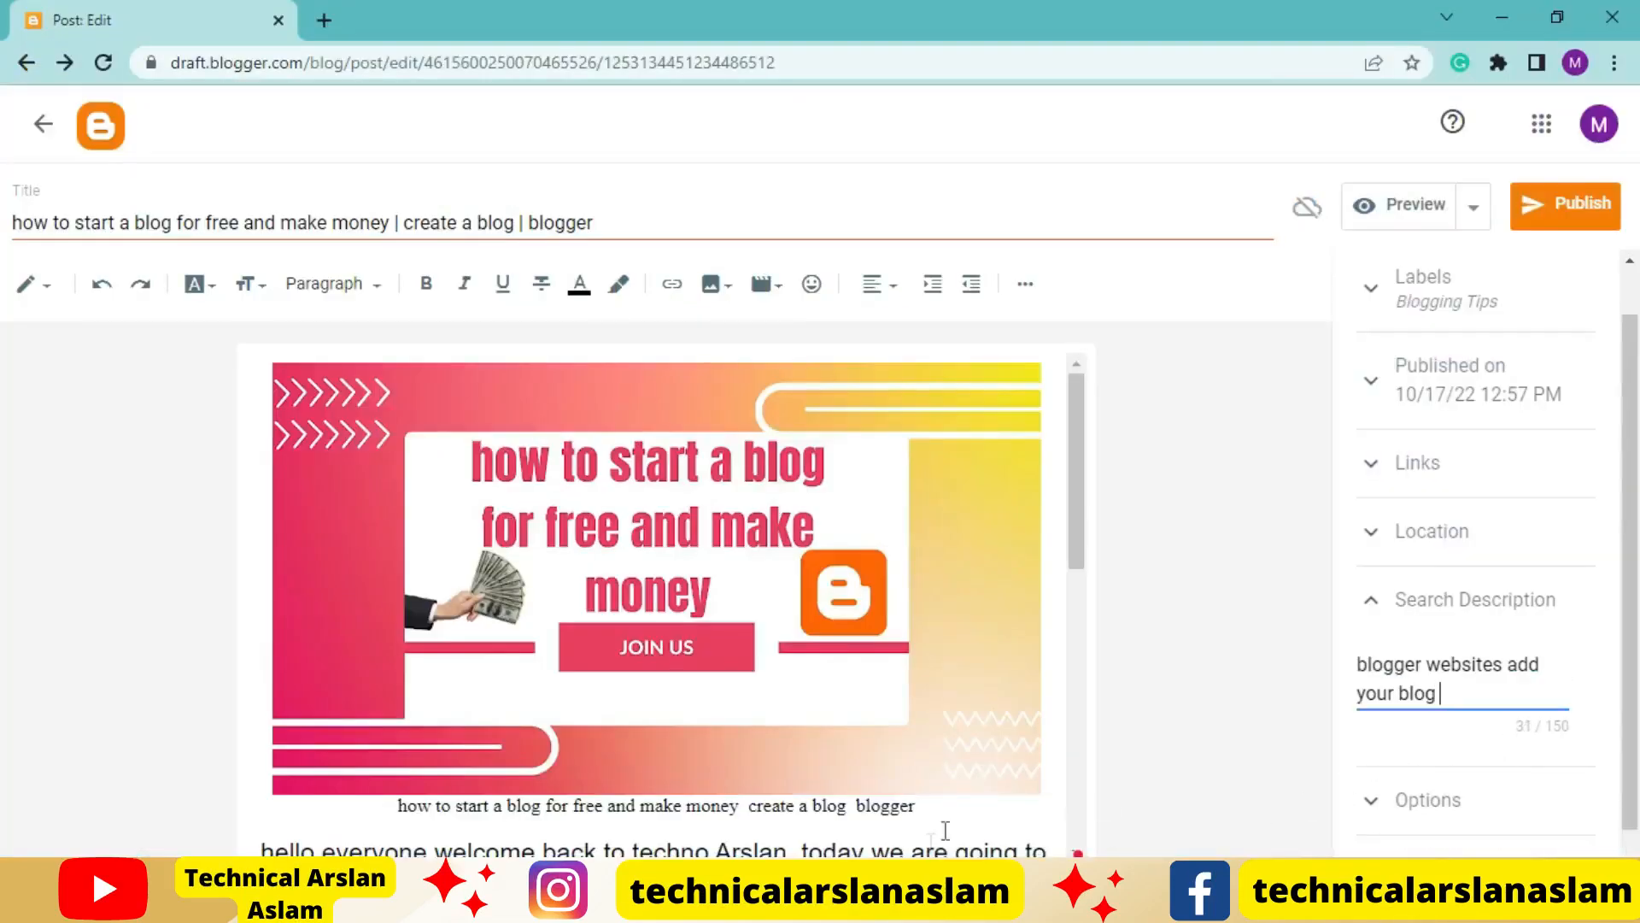
Append the Word list keywords "create a blog for free", "how do i start a blog", "google blogger" and "blogger websites" to the search description
left_click(1504, 667)
left_click(547, 905)
scroll(535, 696, "down", 5)
left_click_drag(675, 632, 352, 615)
key("ctrl+c")
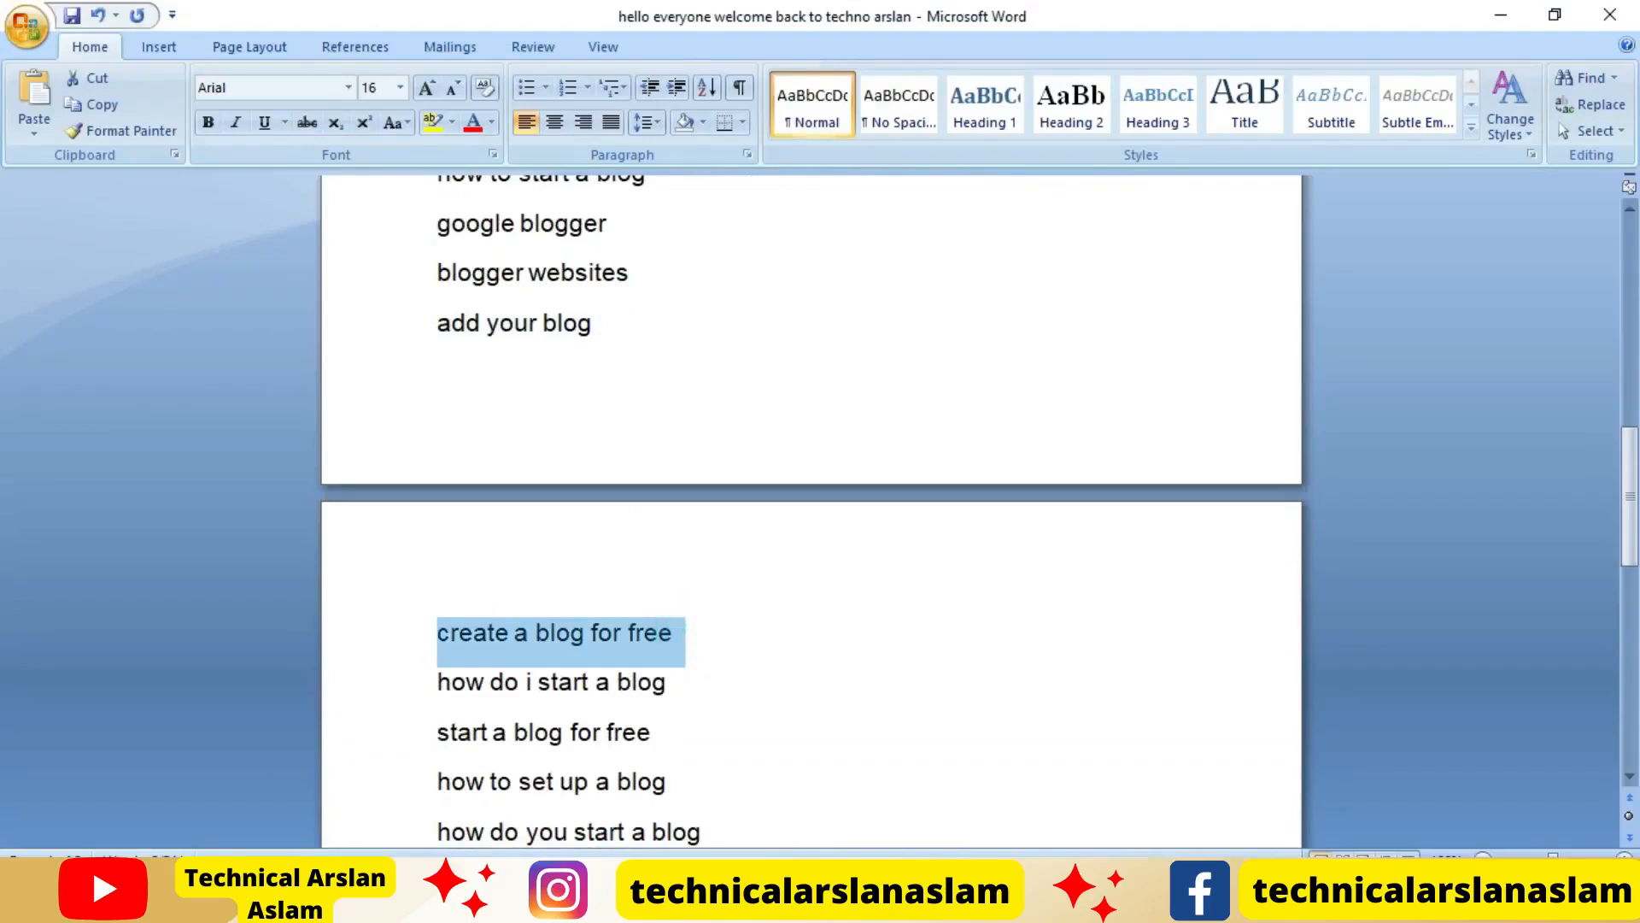
left_click(496, 906)
left_click(1475, 688)
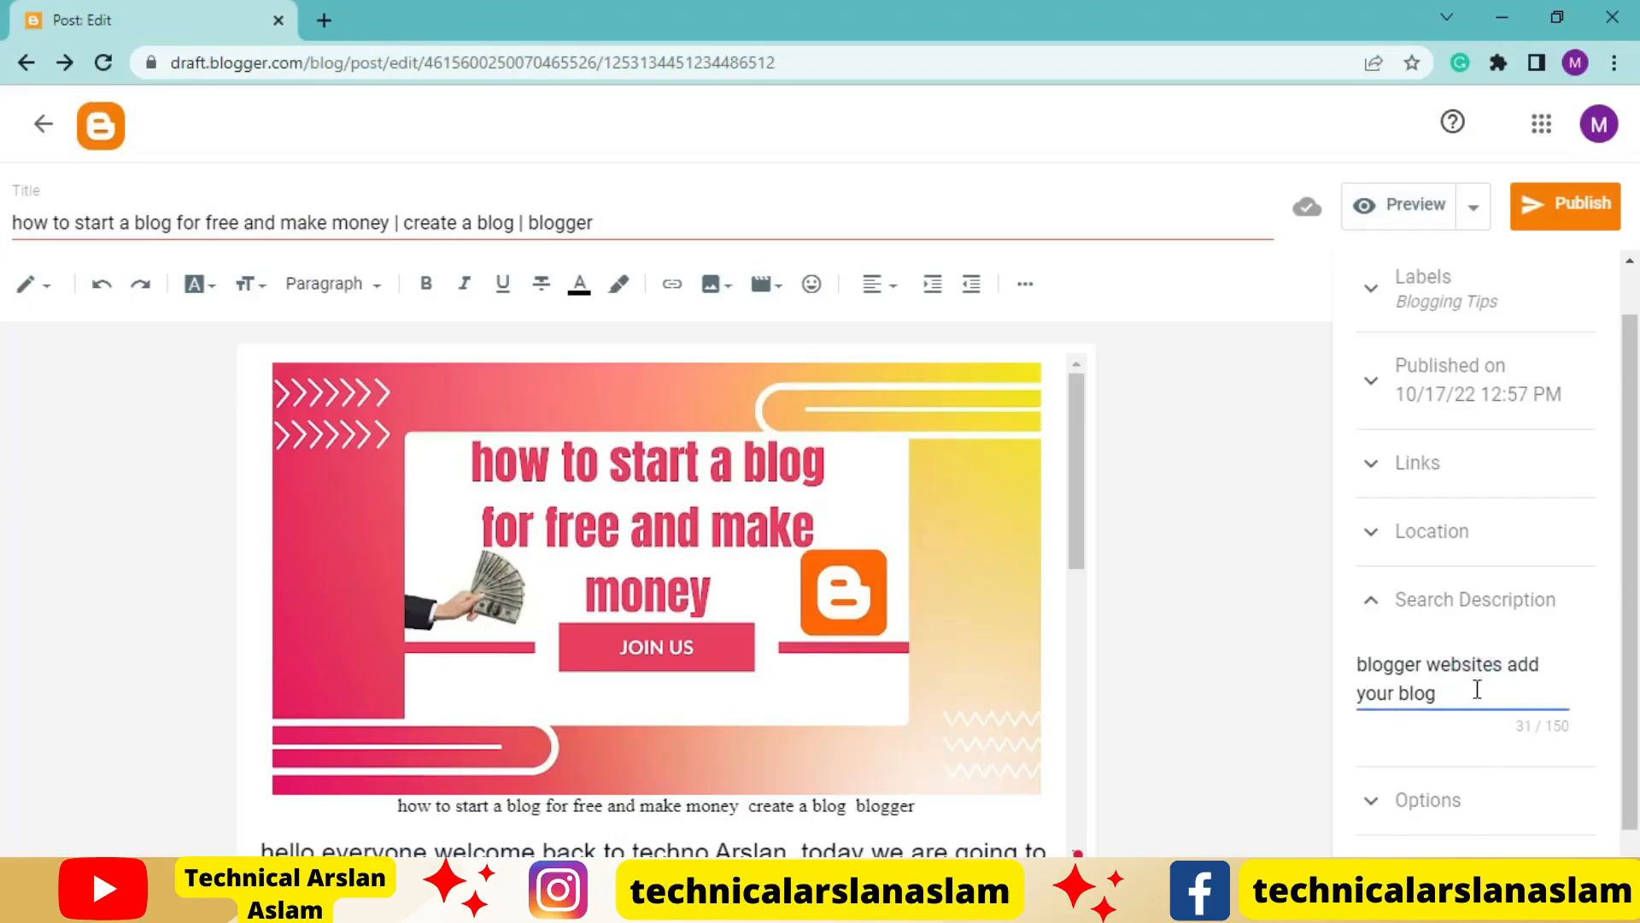
type("create a blog for free. how do i start a blog google blogger")
type("blogger websites")
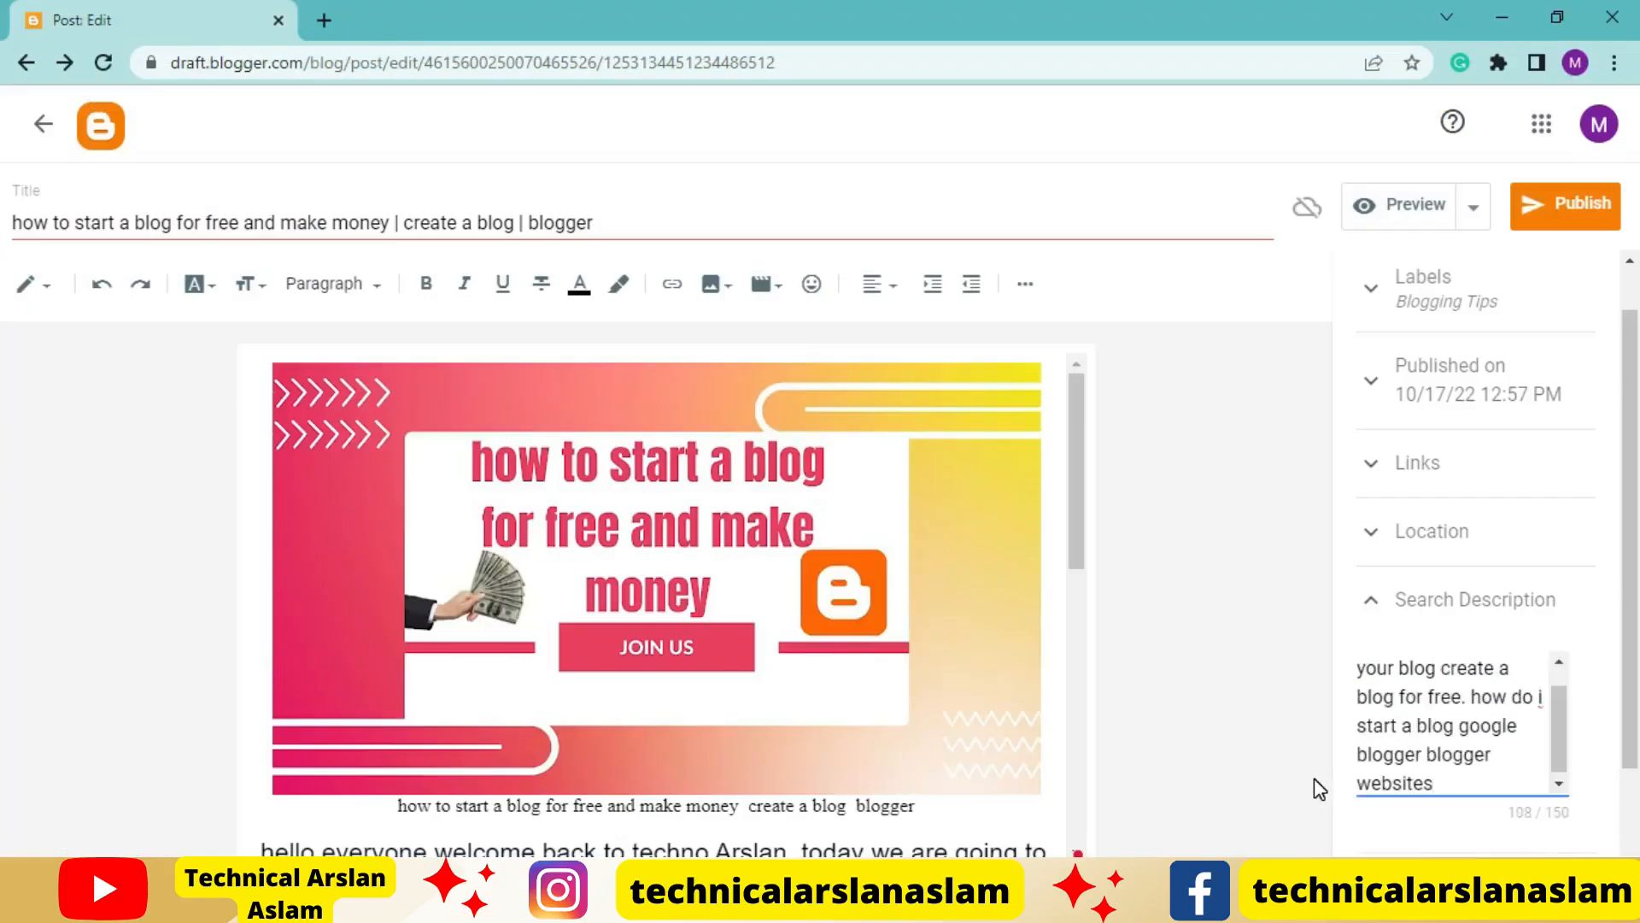
Move the keyword "create a blog for free" from the Word keyword list to the end of the search description
left_click(632, 904)
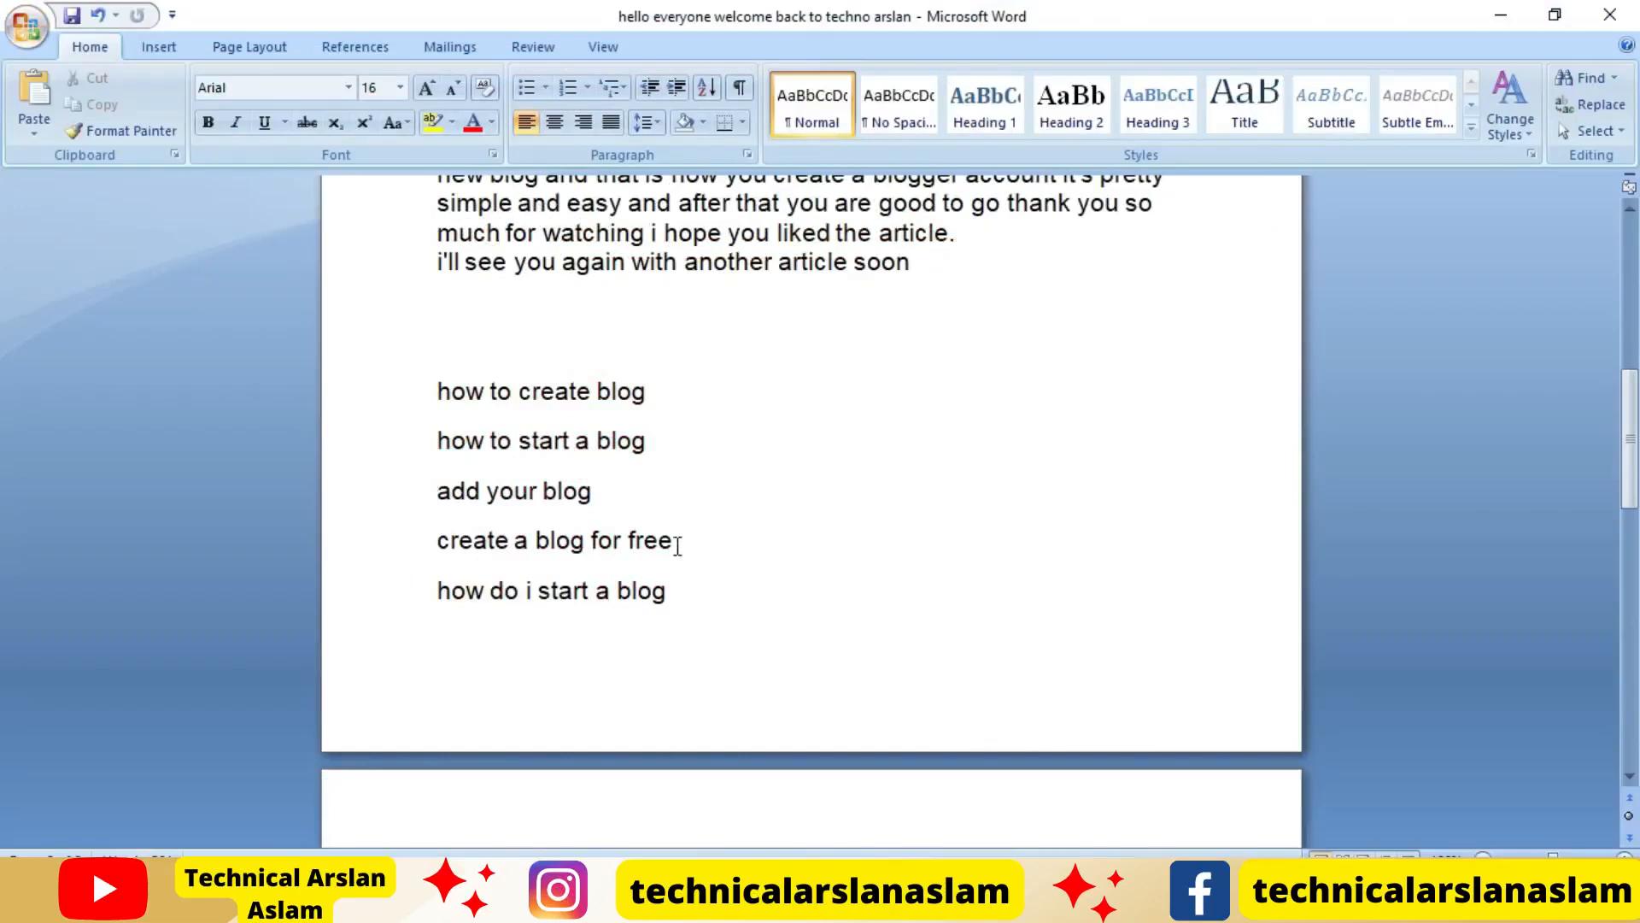
left_click_drag(678, 545, 425, 538)
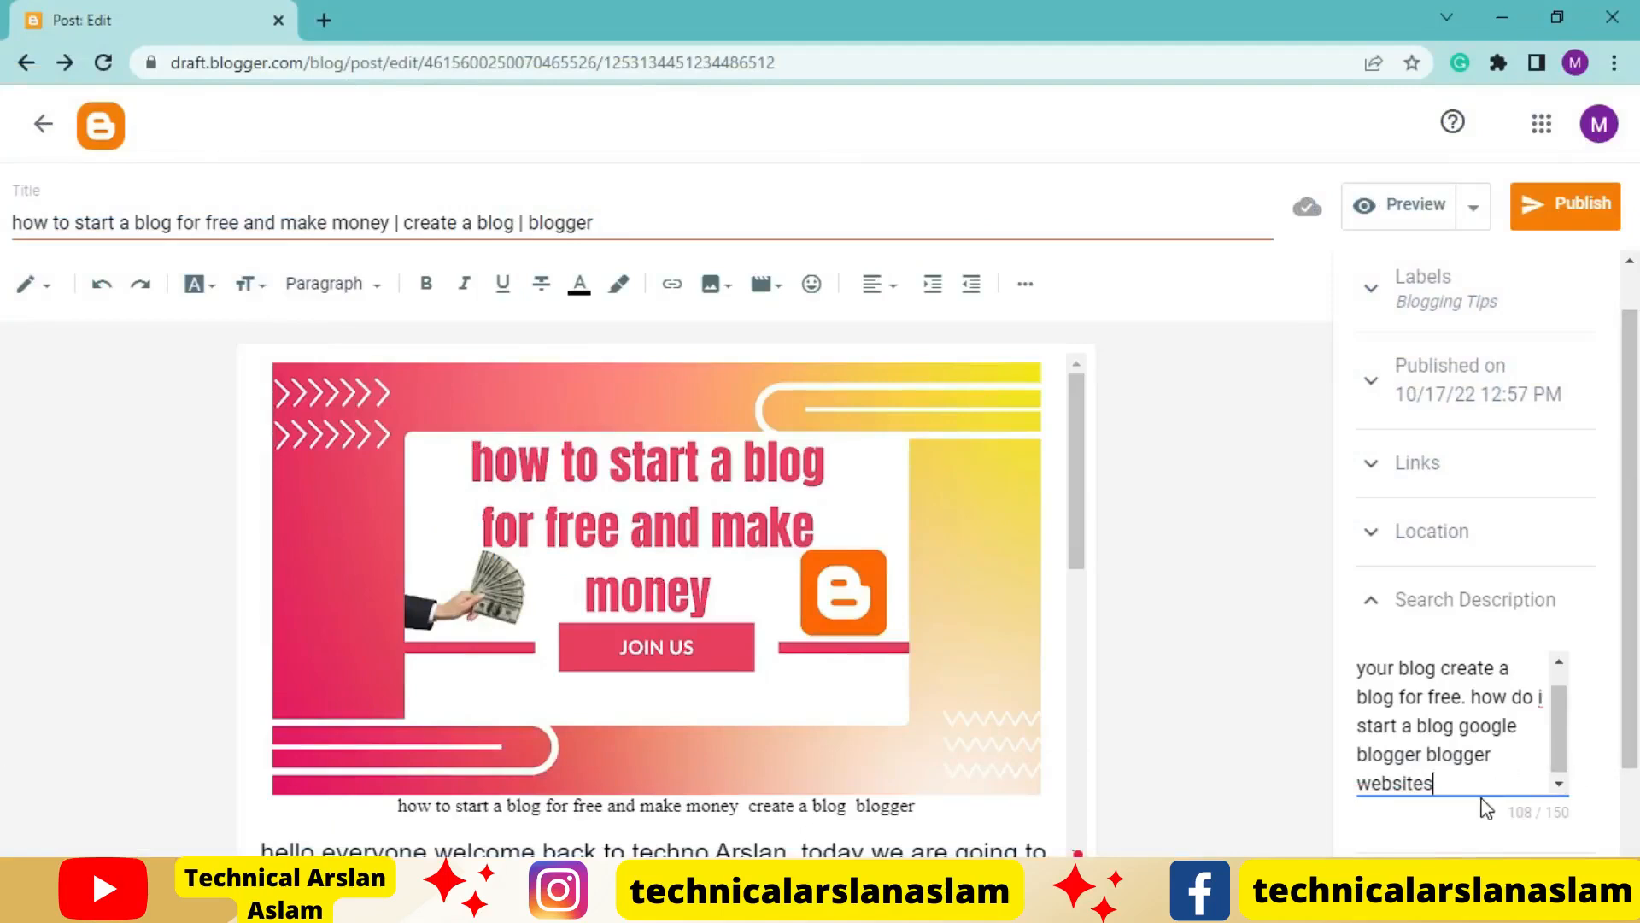
key("ctrl+v")
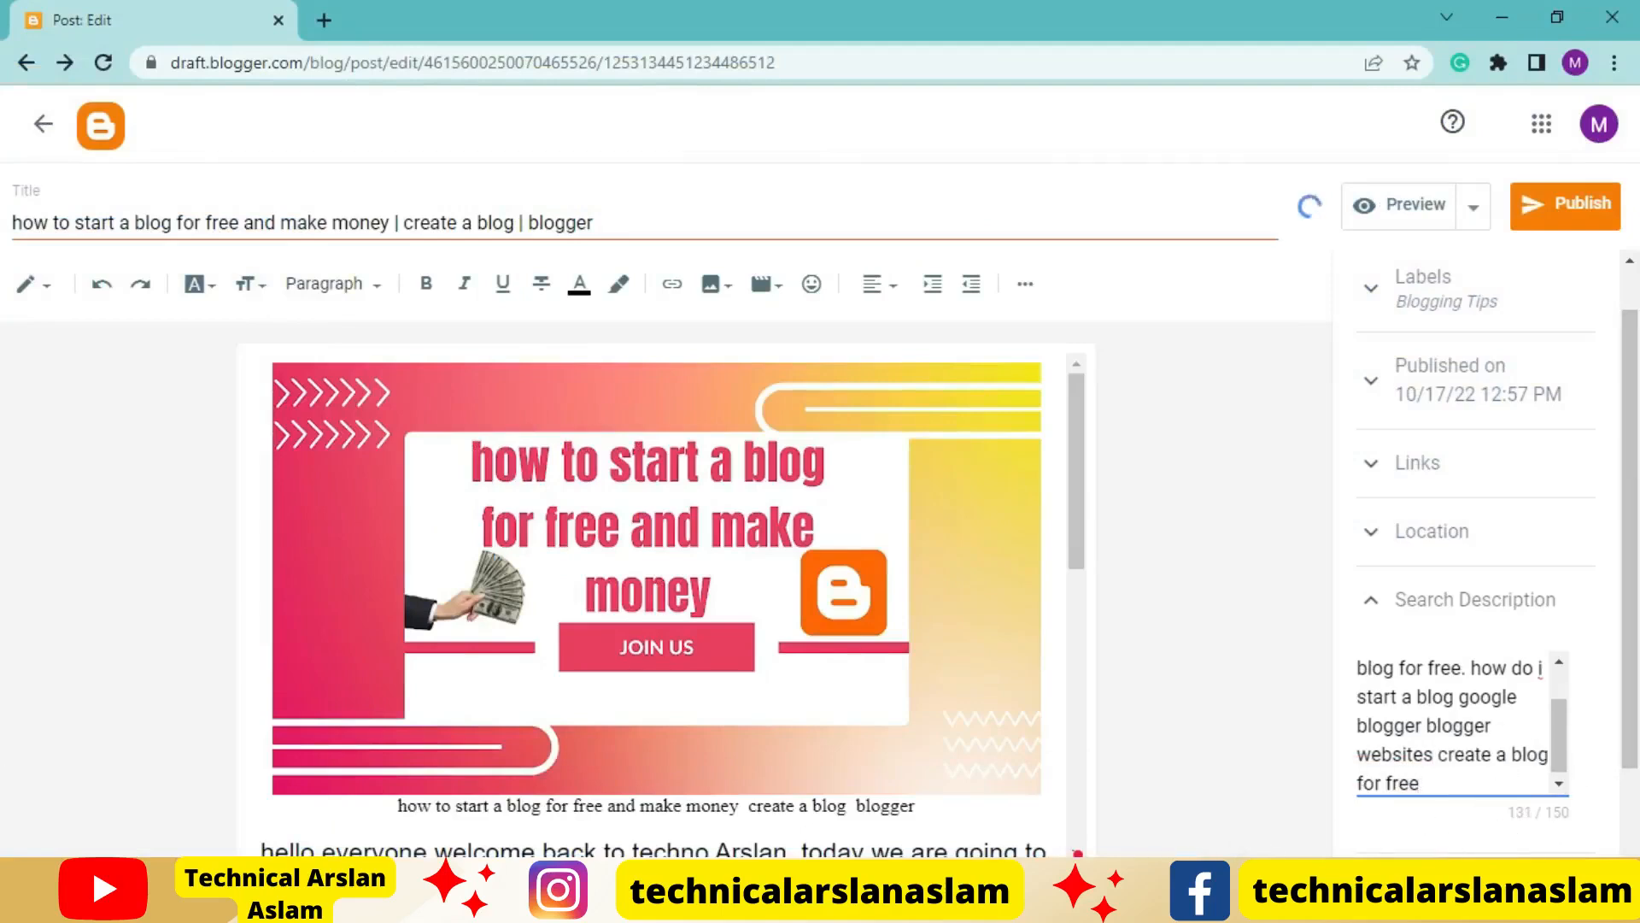
Cut the keyword "add your blog" from the Word keyword list and append it to the search description
key("alt+Tab")
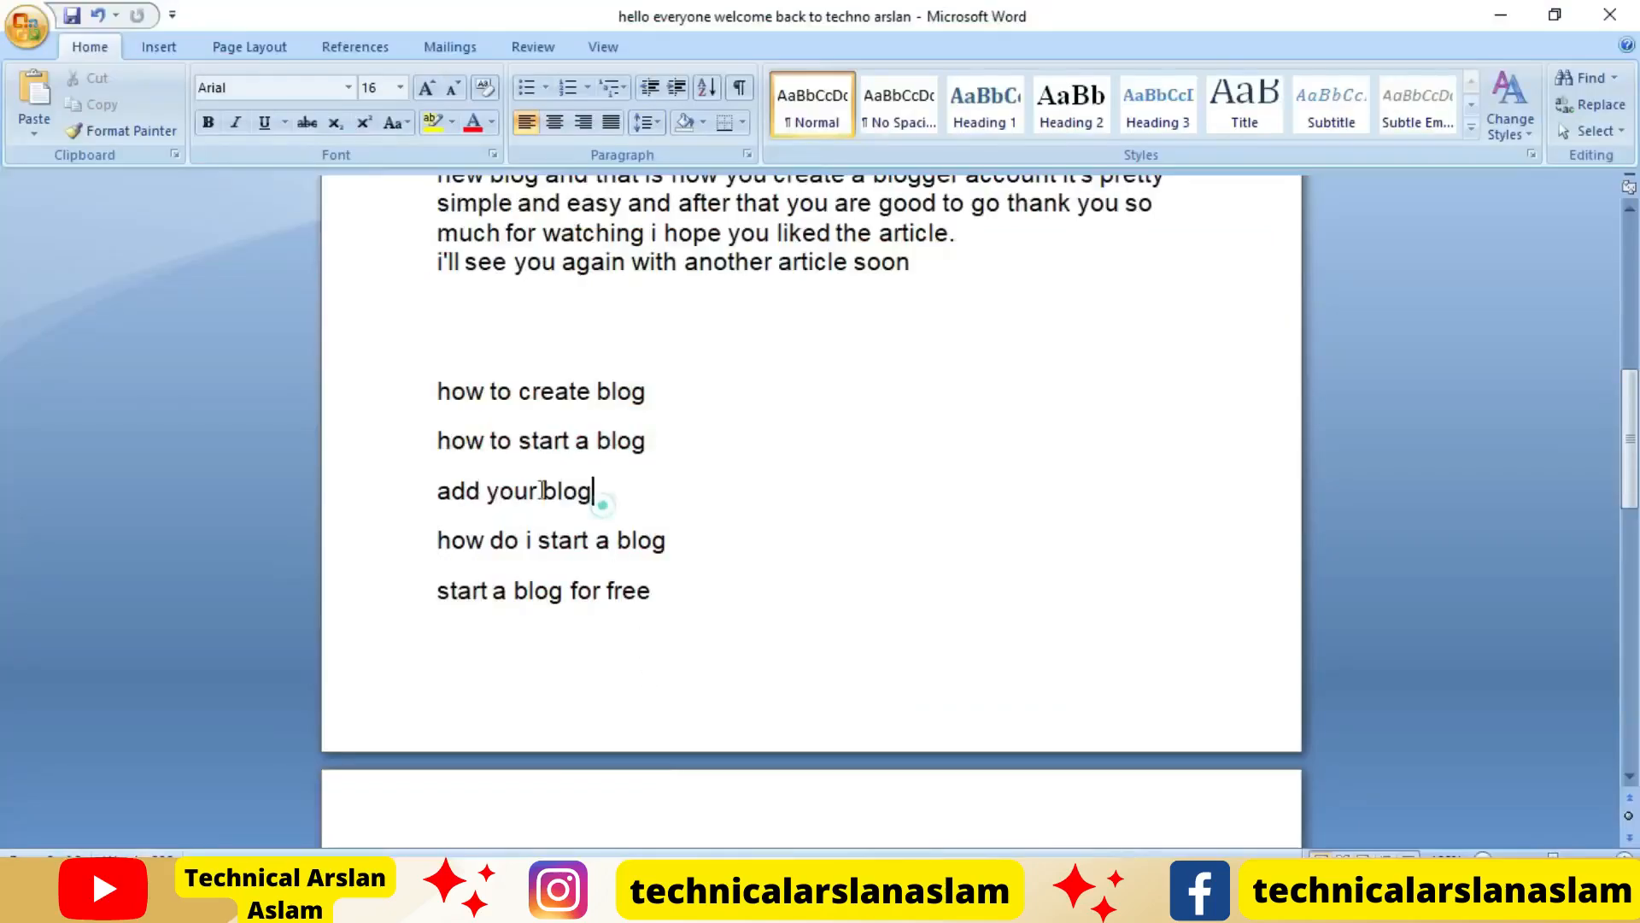
left_click_drag(595, 491, 358, 495)
key("Delete")
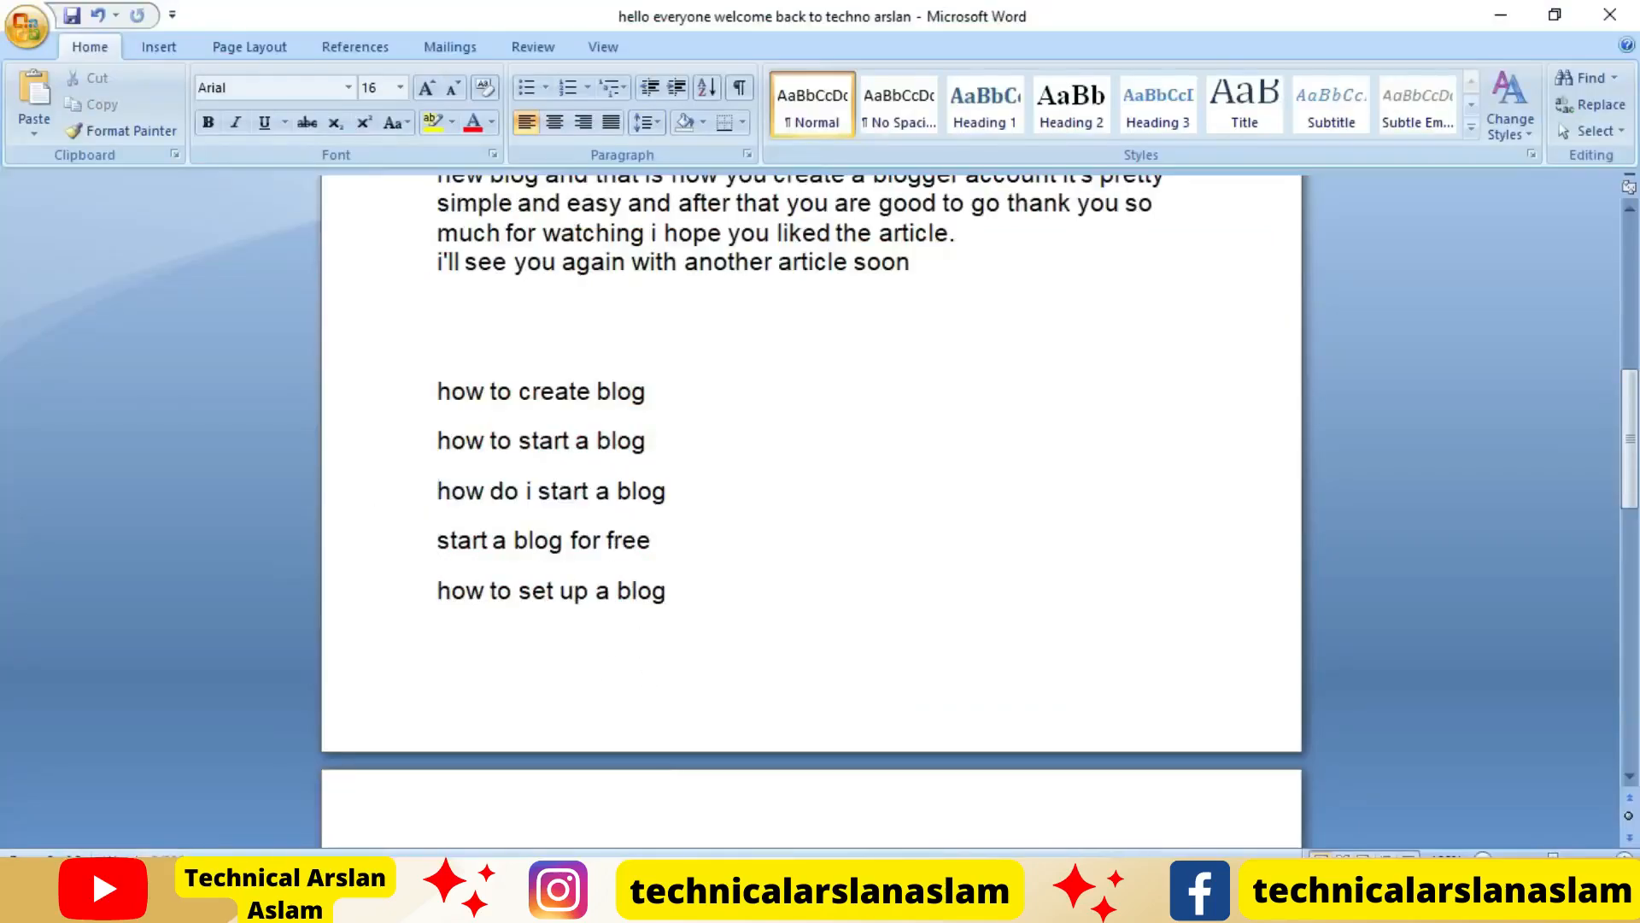
key("alt+Tab")
type("add your blog")
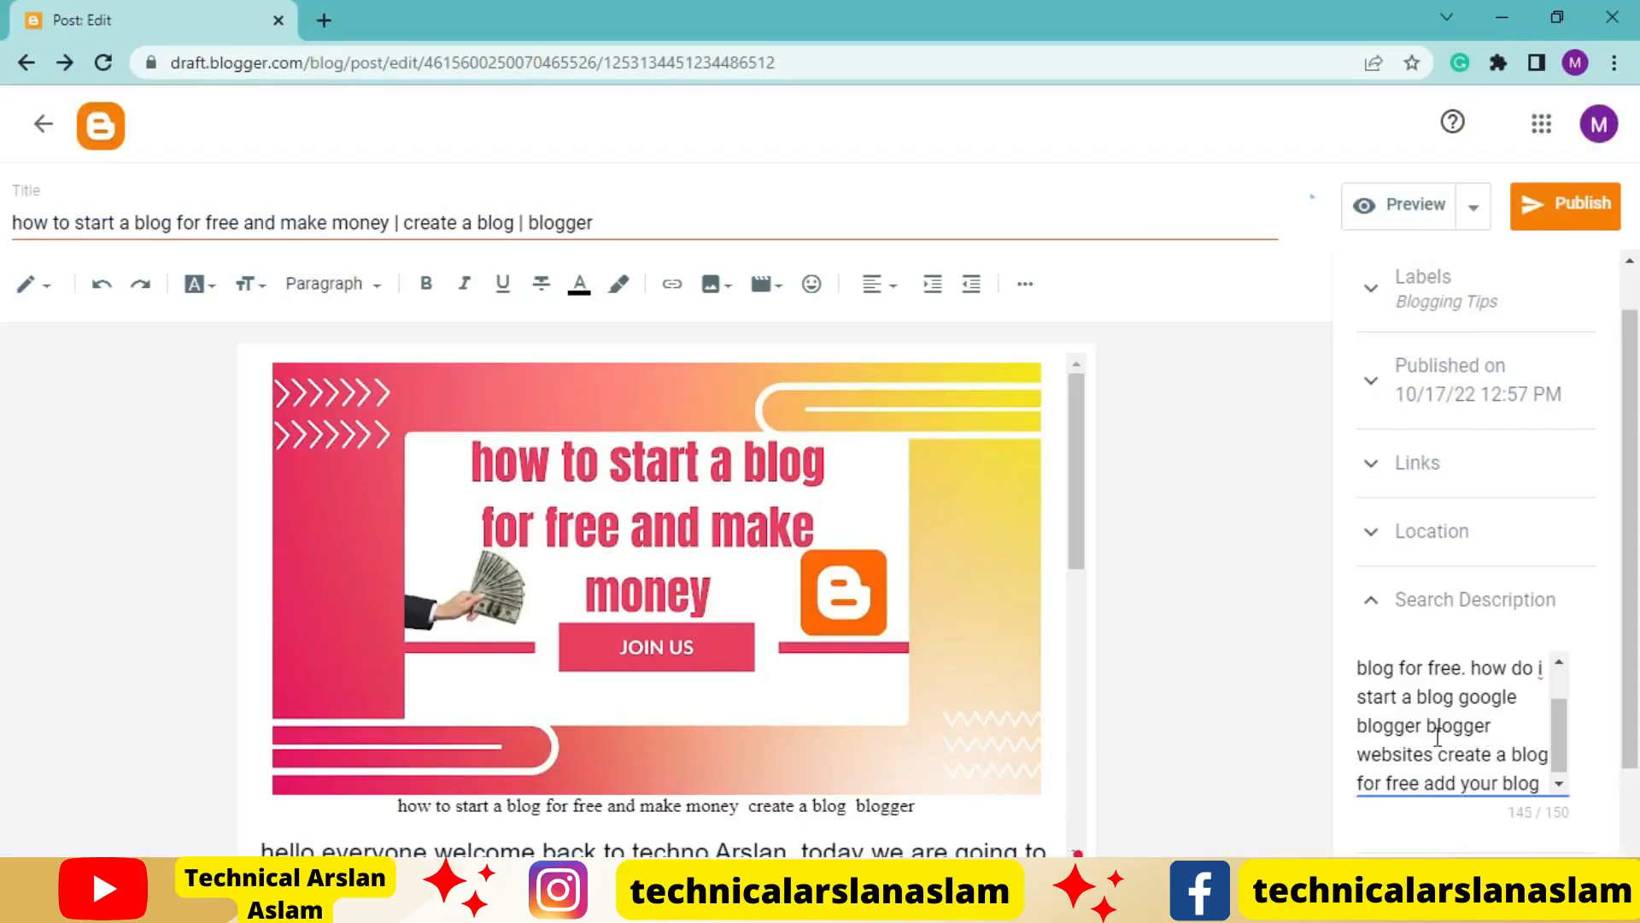
Review the post's search description, reader comment options and custom robot tags, leaving all settings sections collapsed
scroll(1437, 737, "up", 3)
scroll(1483, 812, "down", 2)
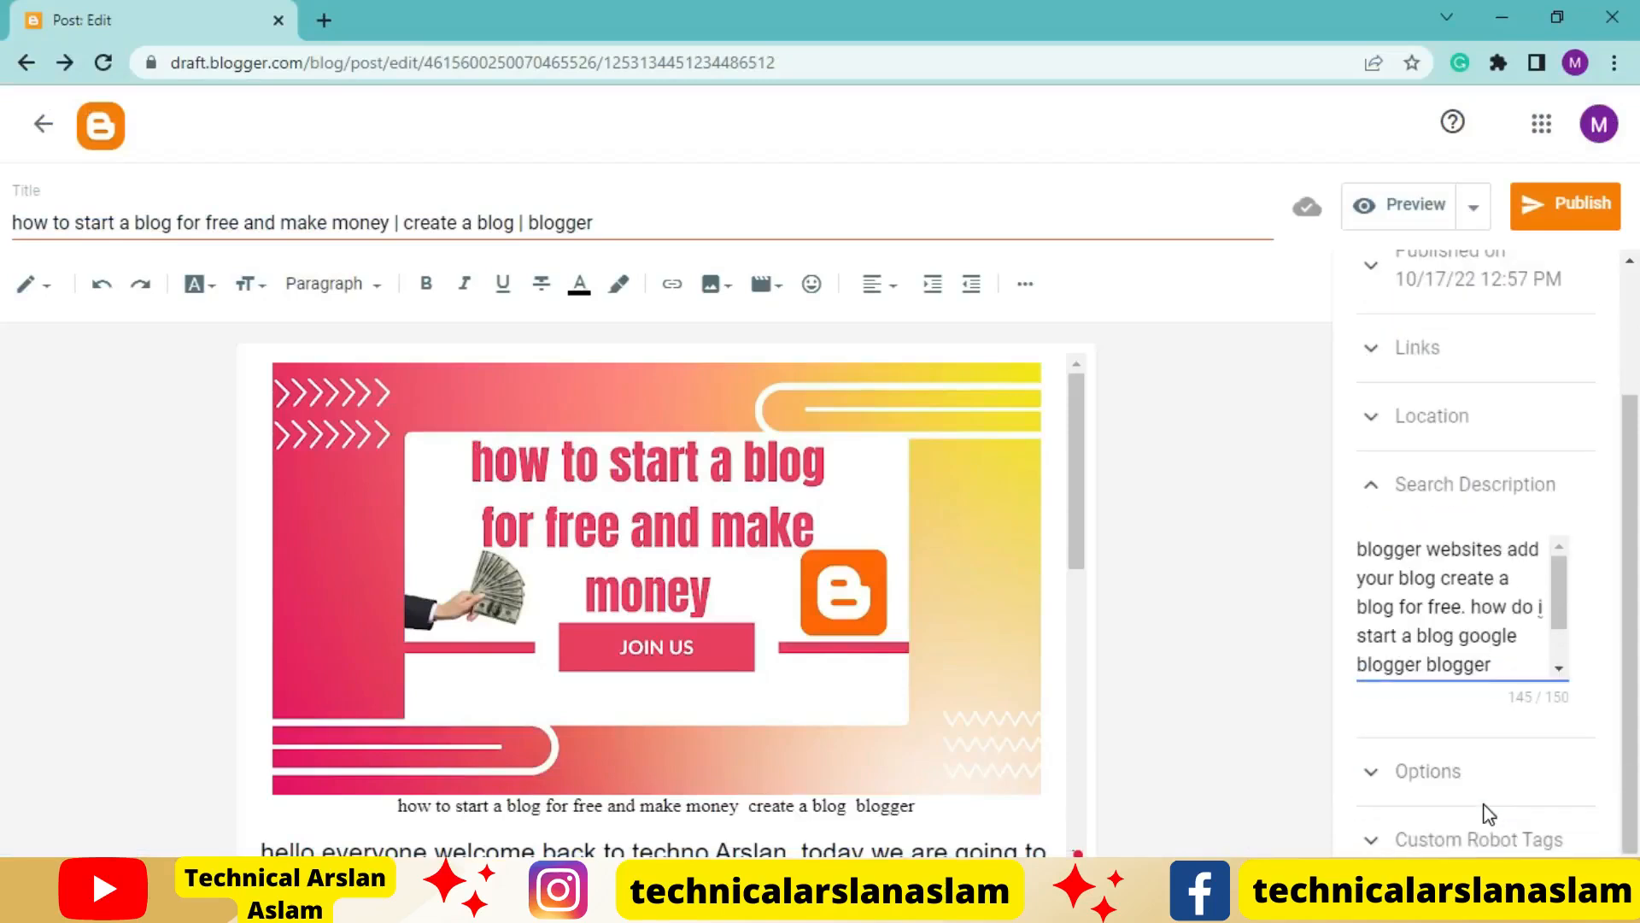
left_click(1422, 791)
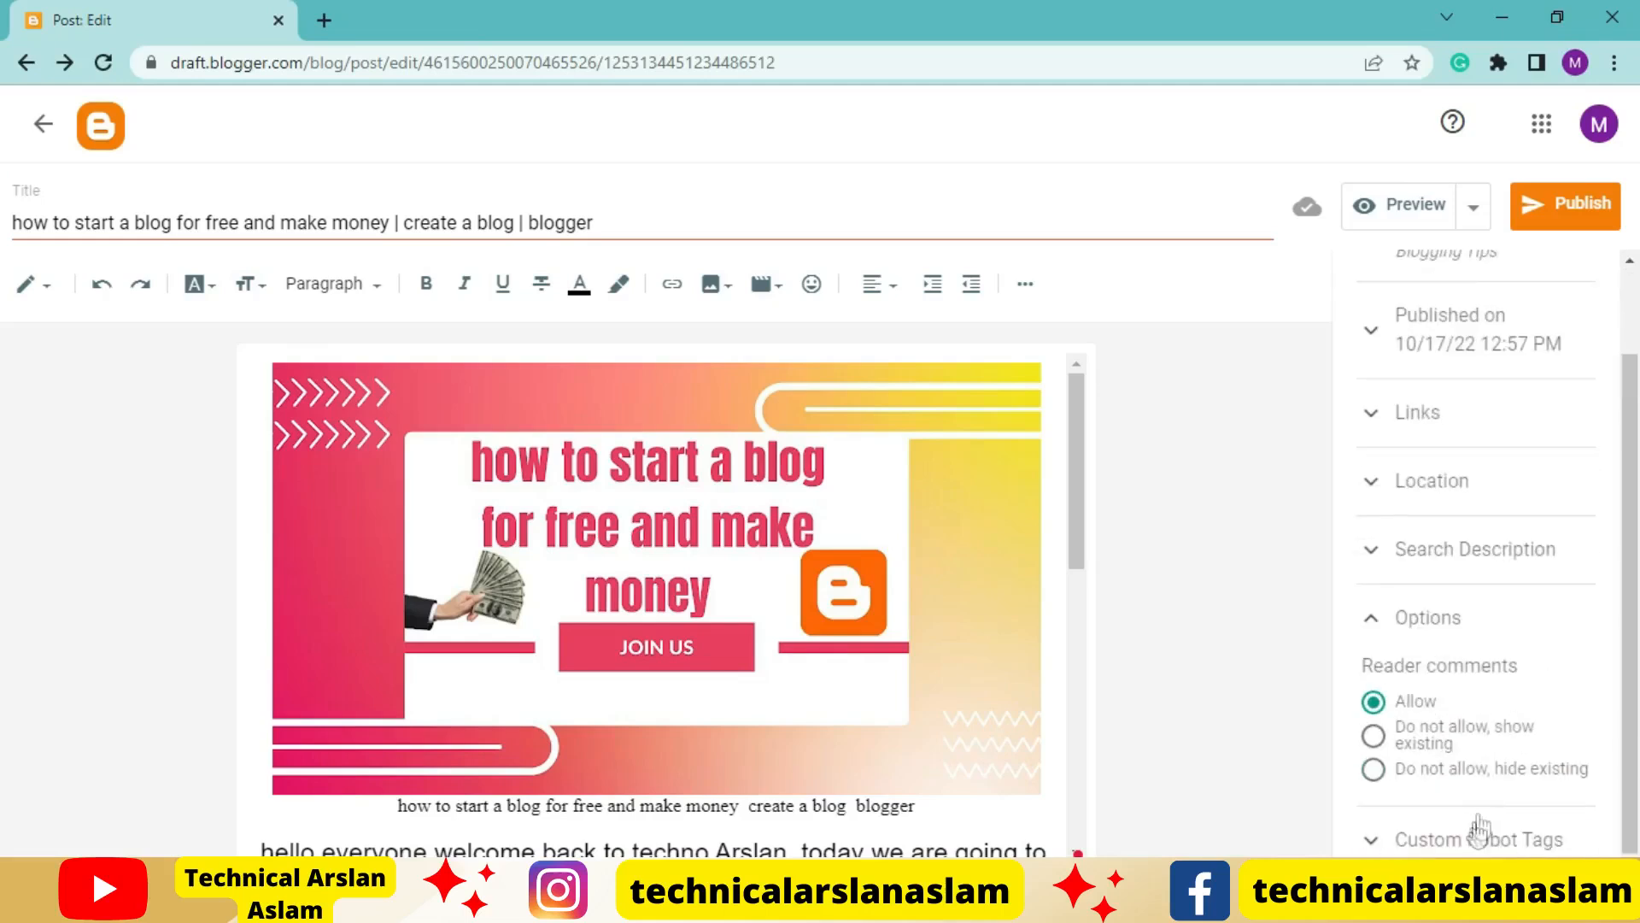
left_click(1455, 841)
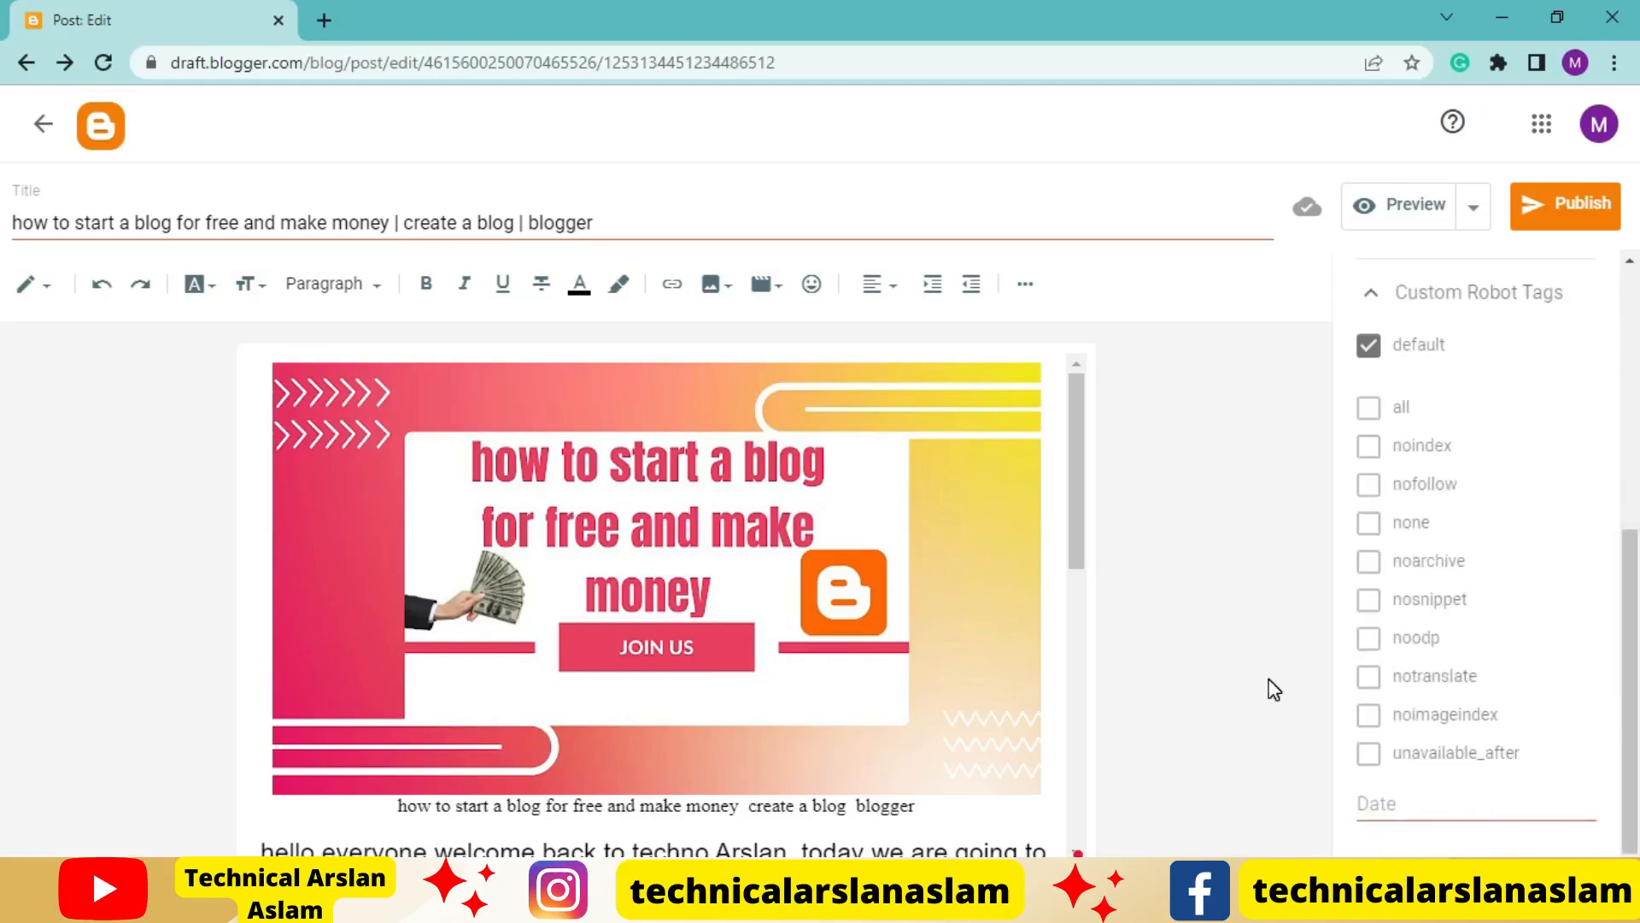
left_click(1371, 291)
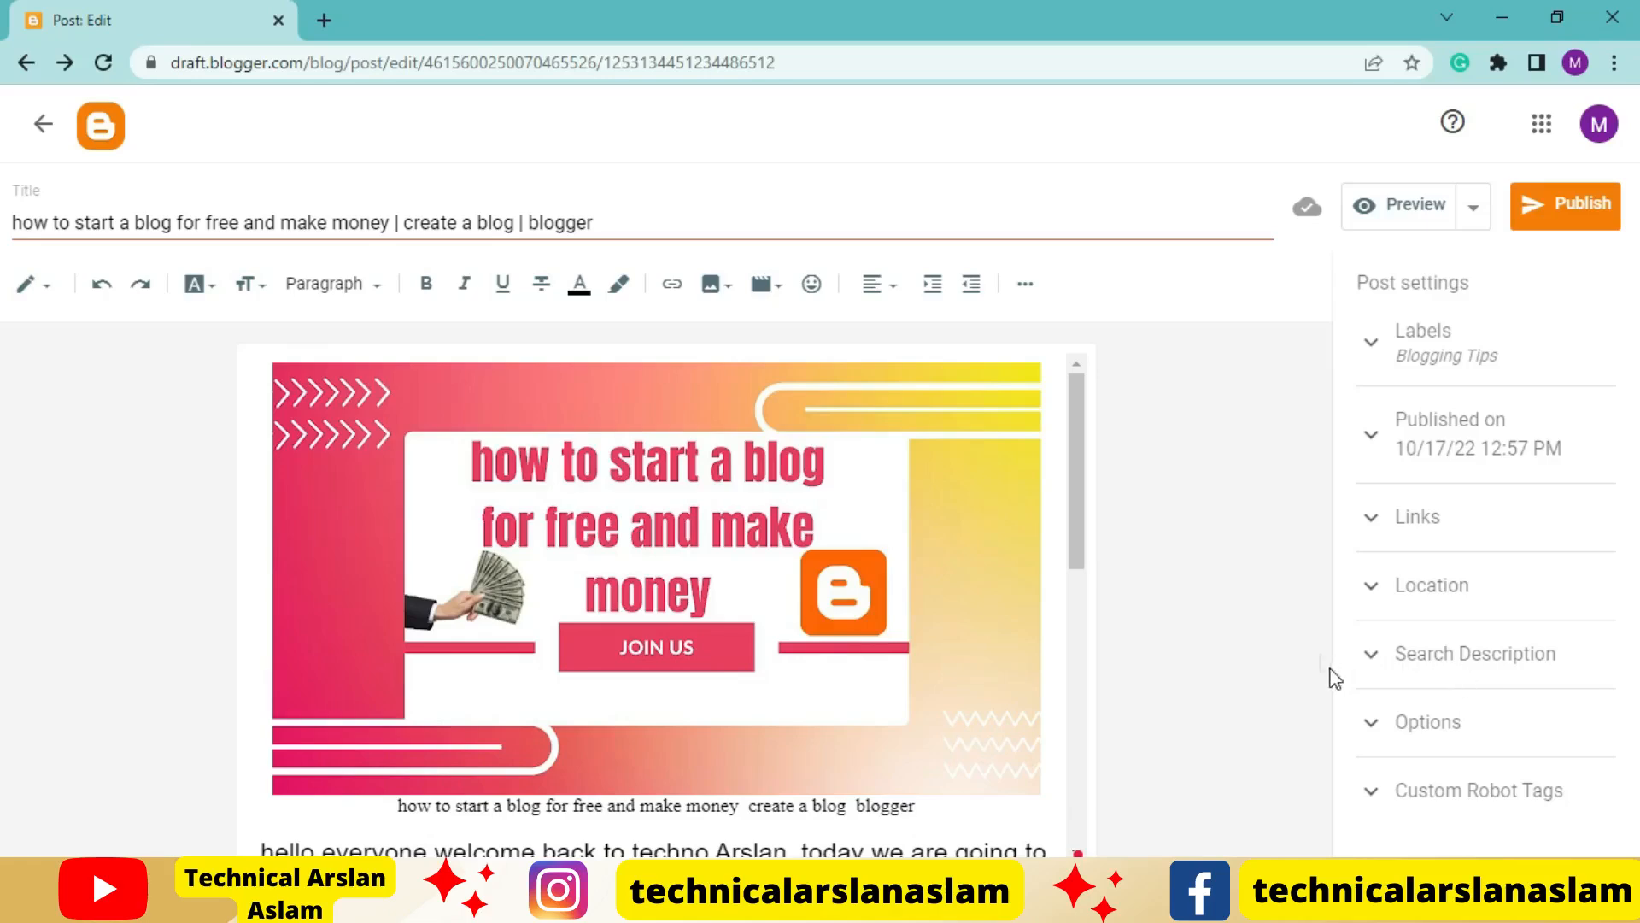
Look over the post body in the editor, open the post preview and read through the whole article page
scroll(848, 696, "down", 4)
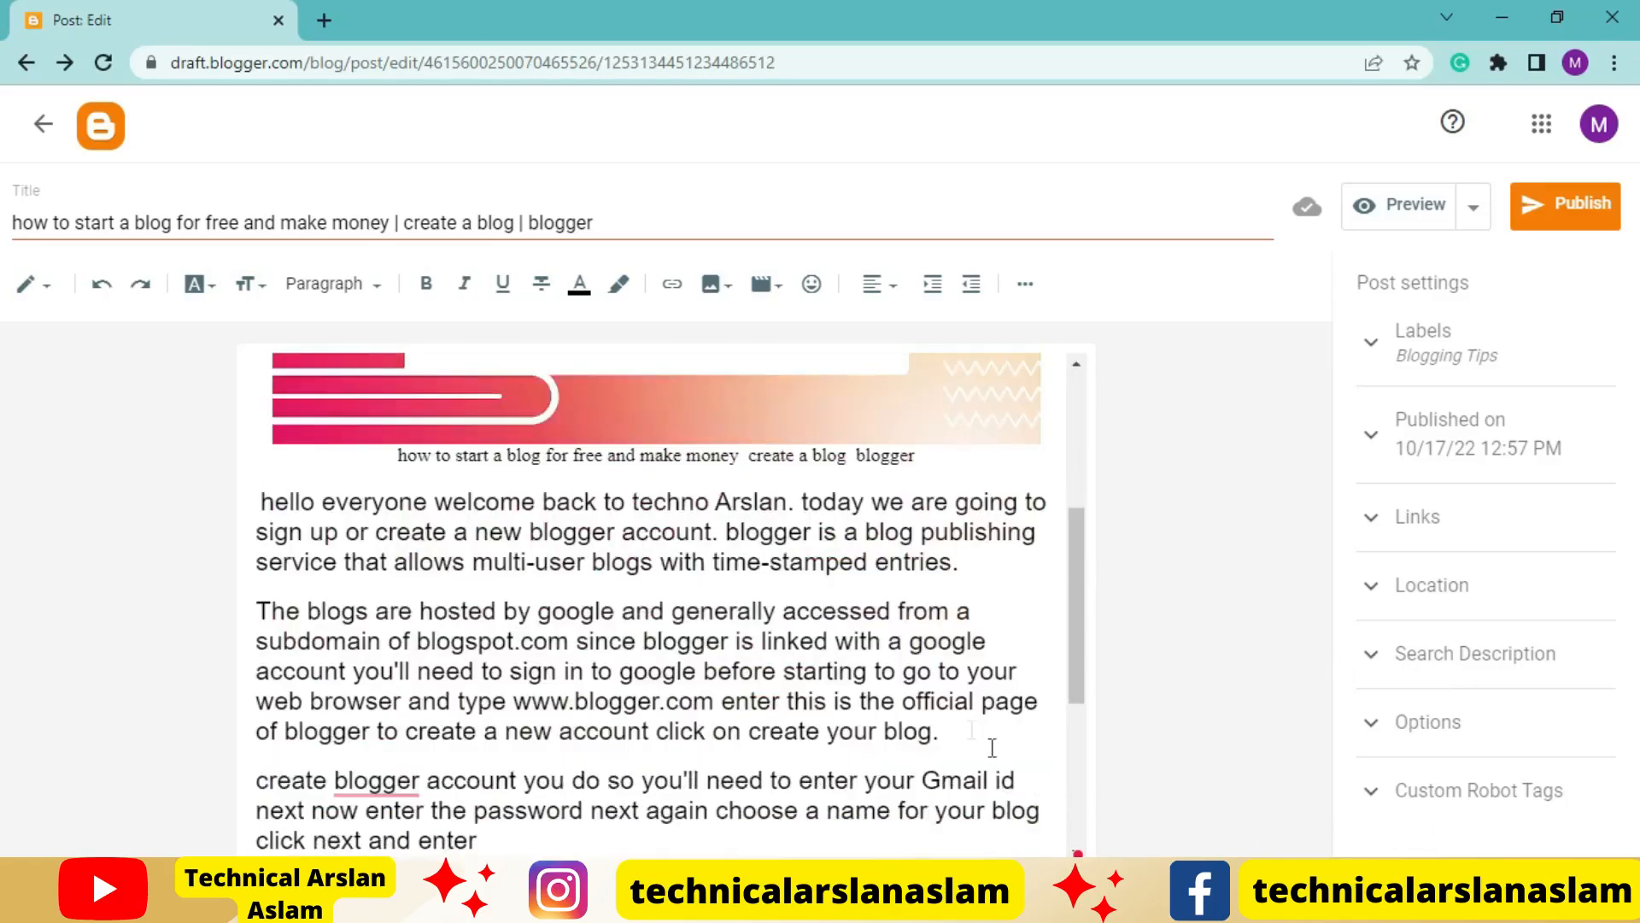
scroll(963, 725, "up", 1)
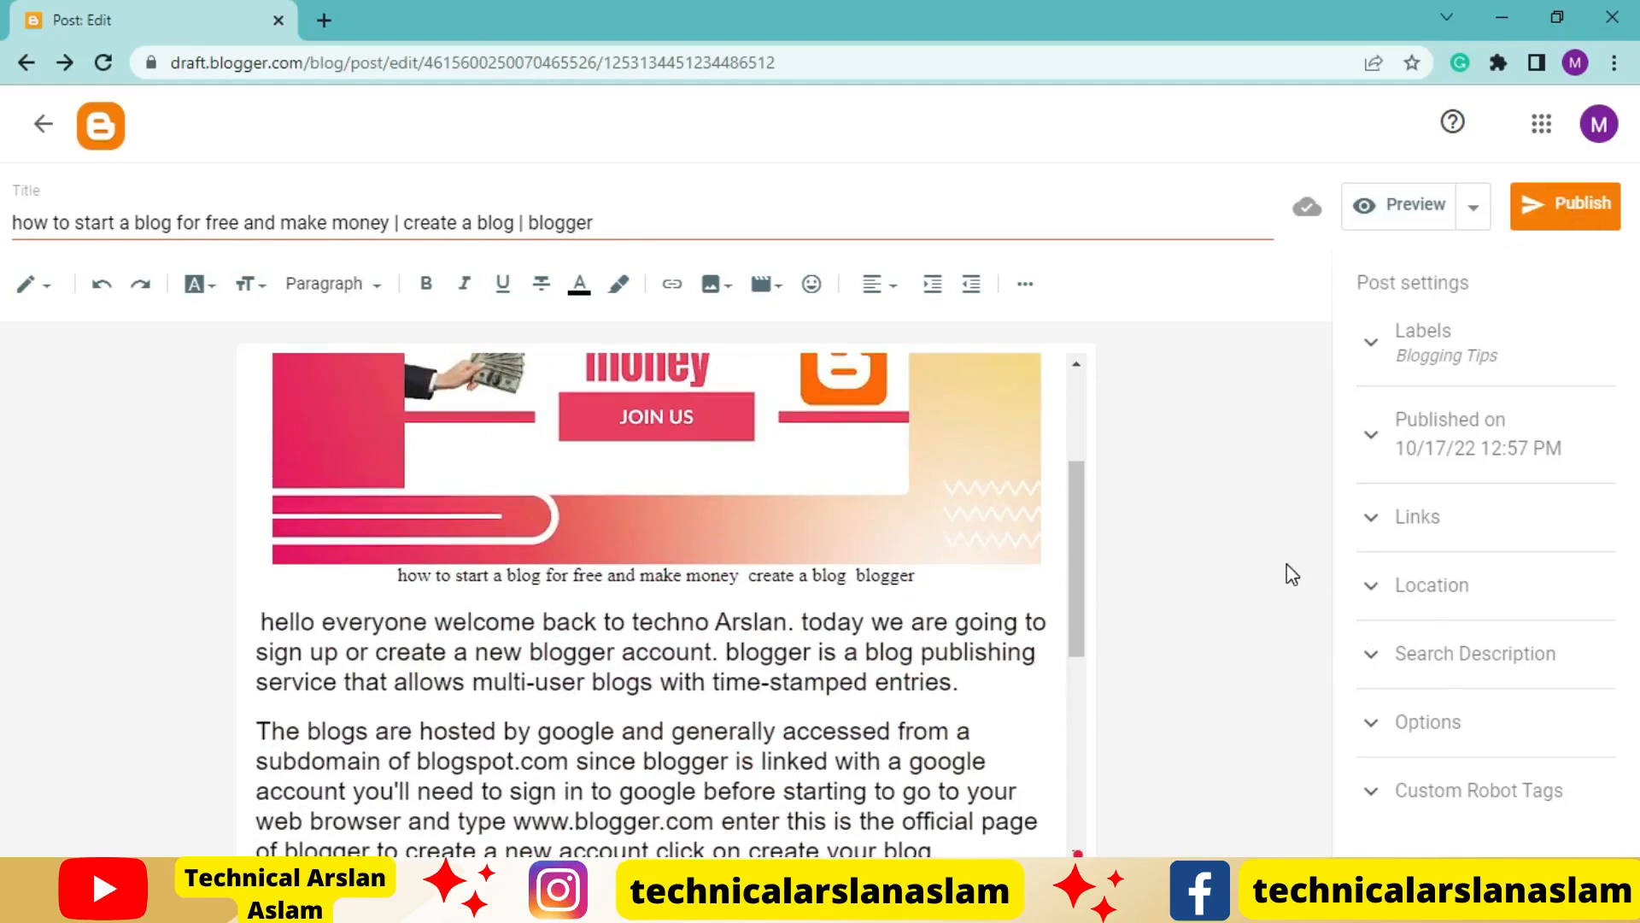
left_click(1384, 223)
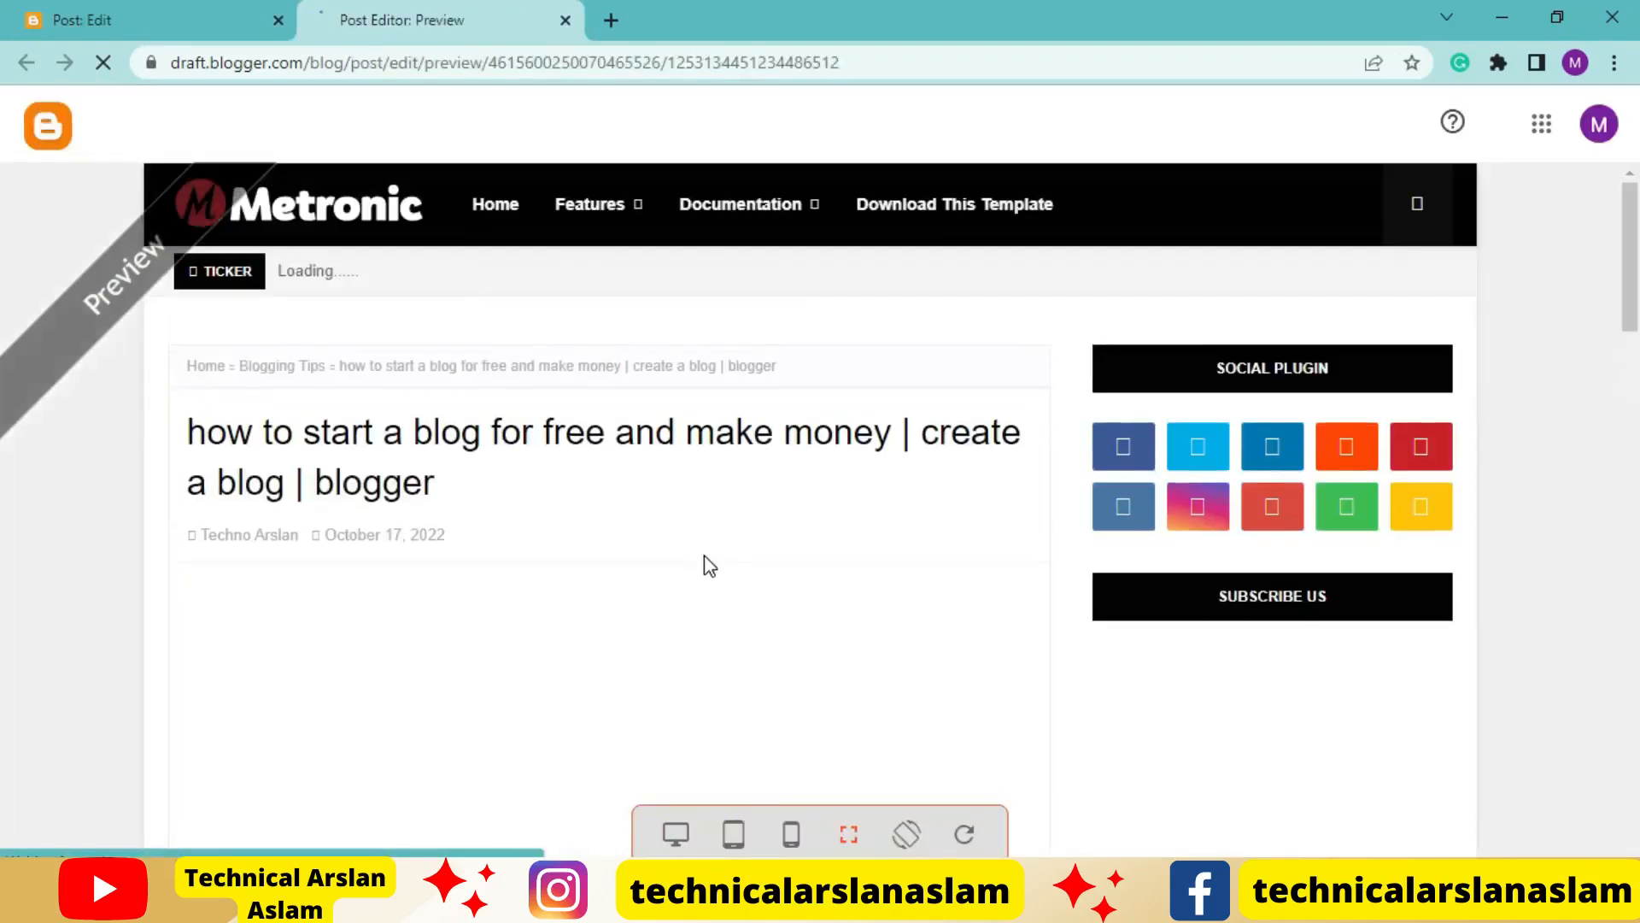
scroll(706, 557, "down", 1)
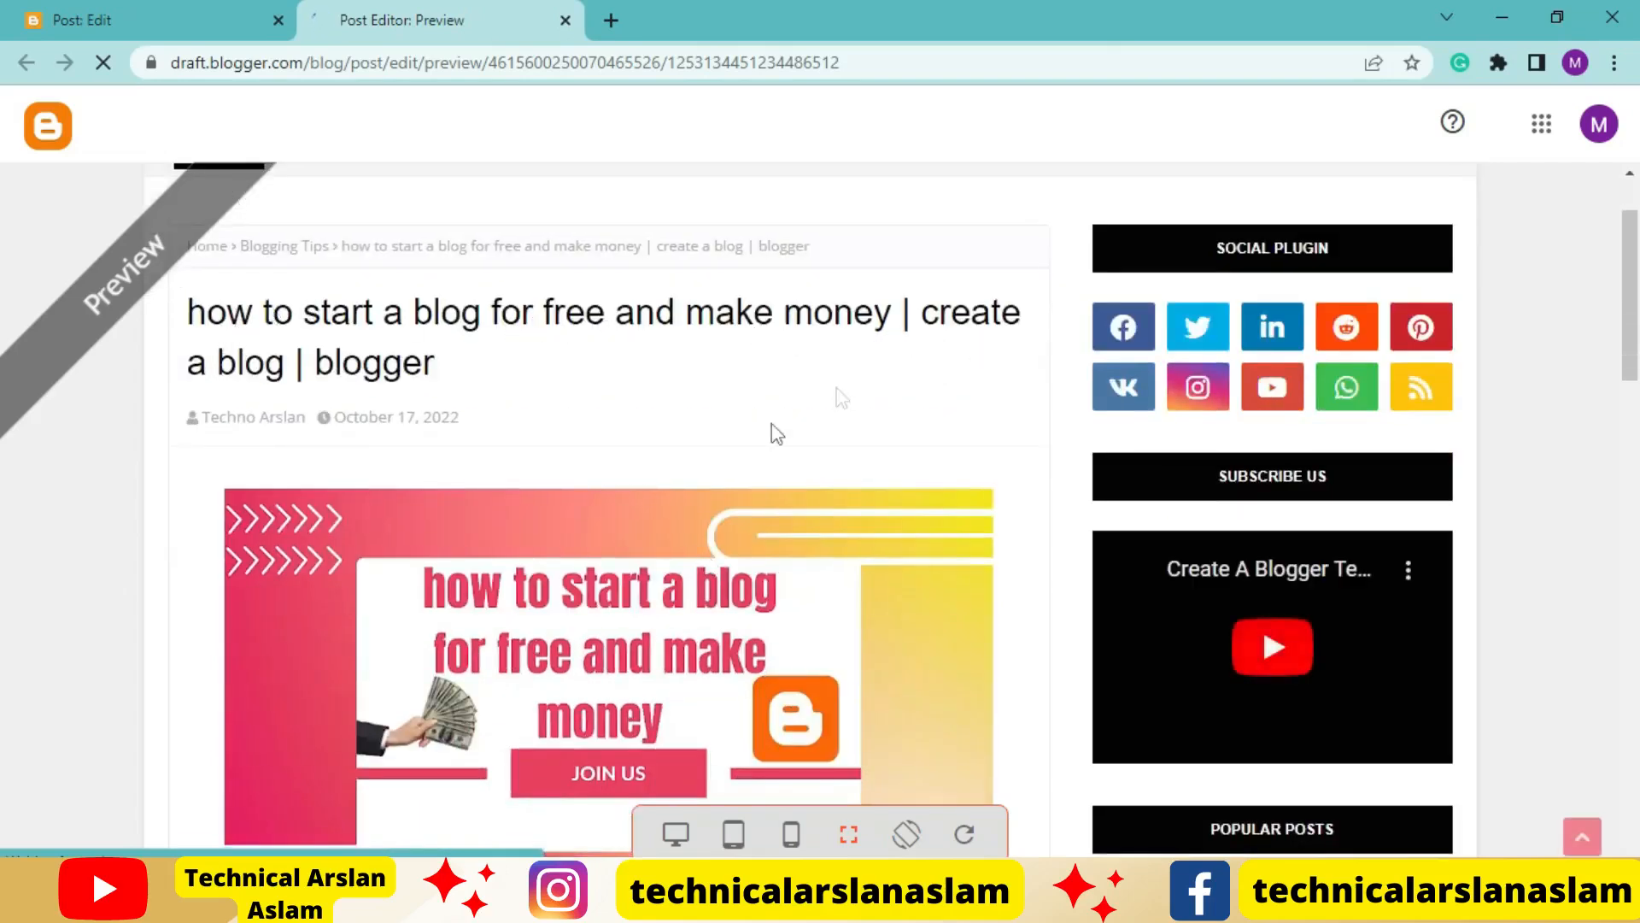
scroll(487, 359, "down", 5)
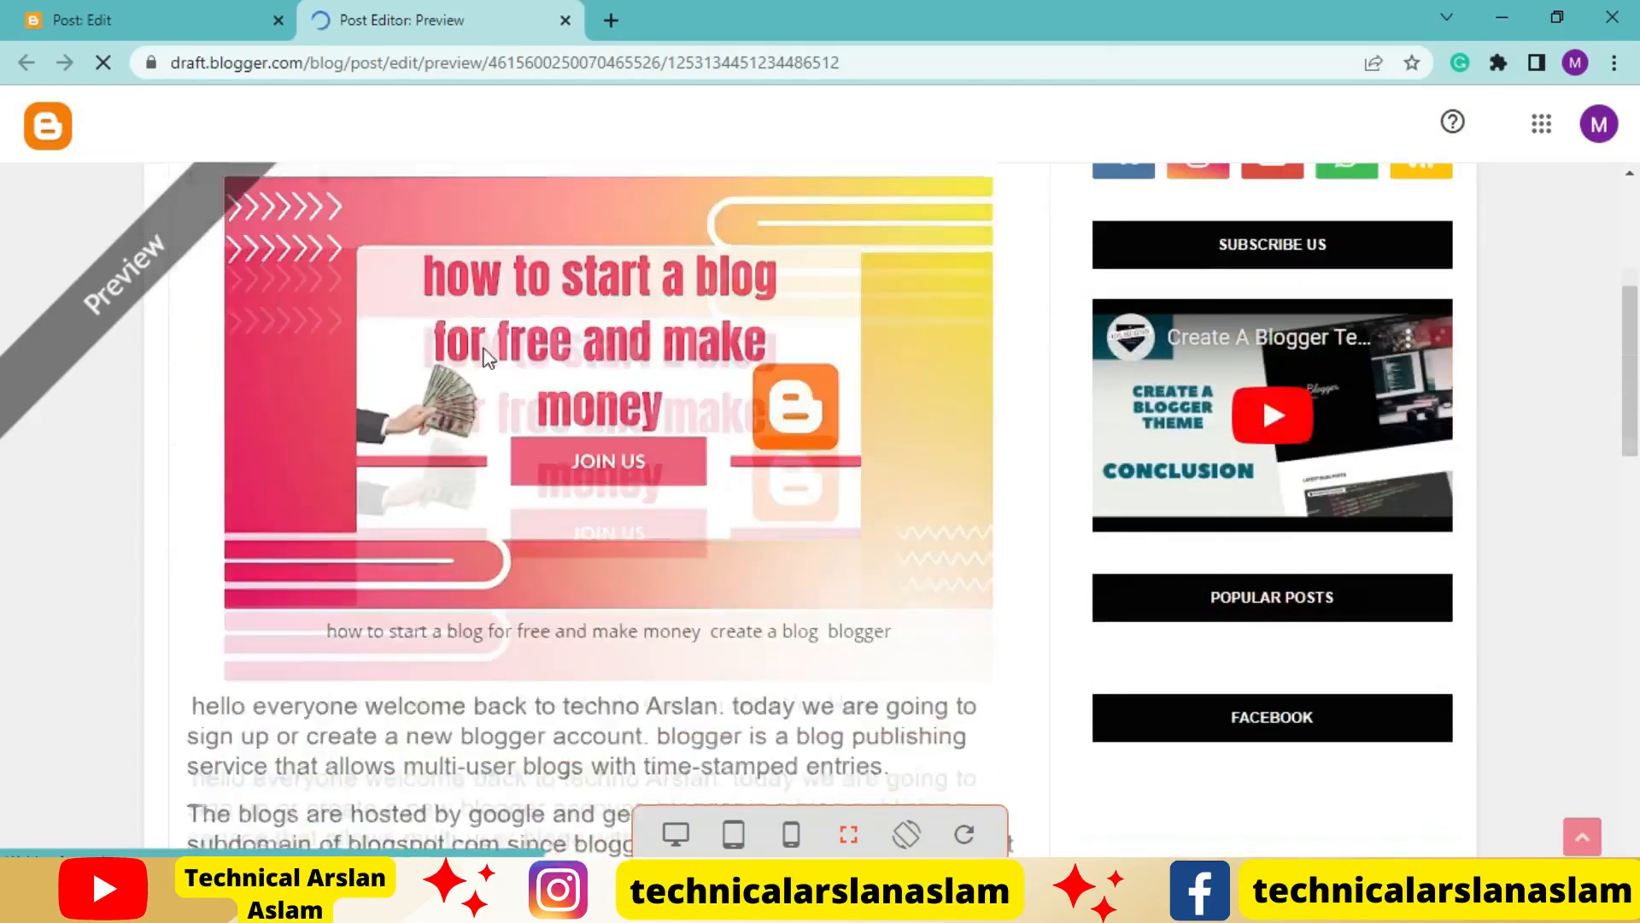
scroll(549, 555, "down", 7)
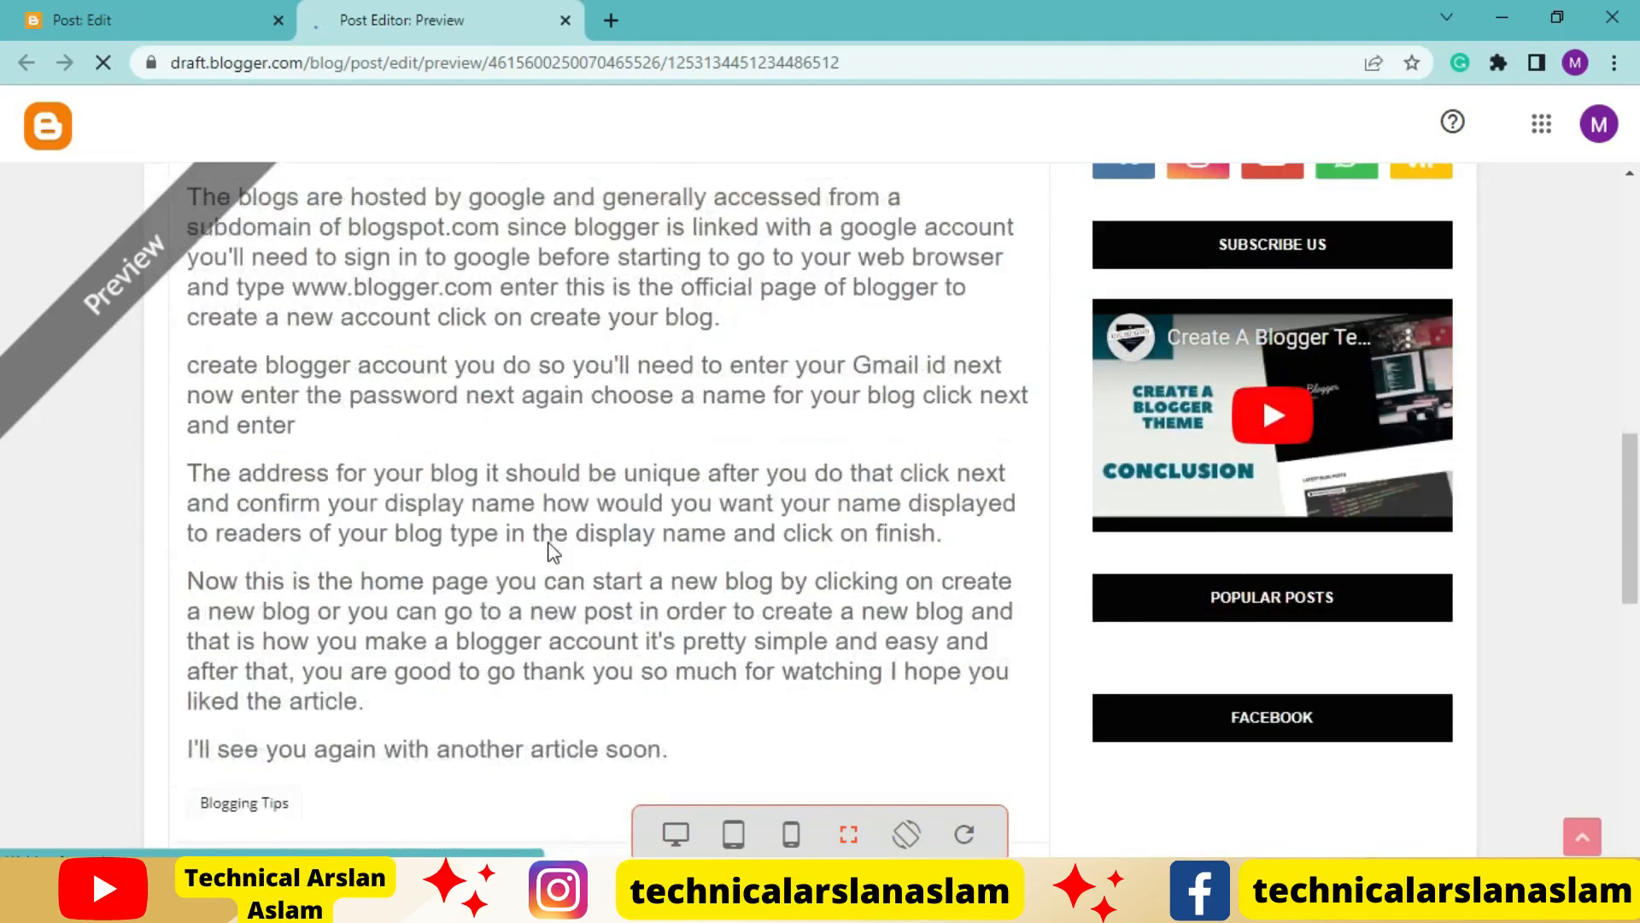
scroll(581, 557, "down", 5)
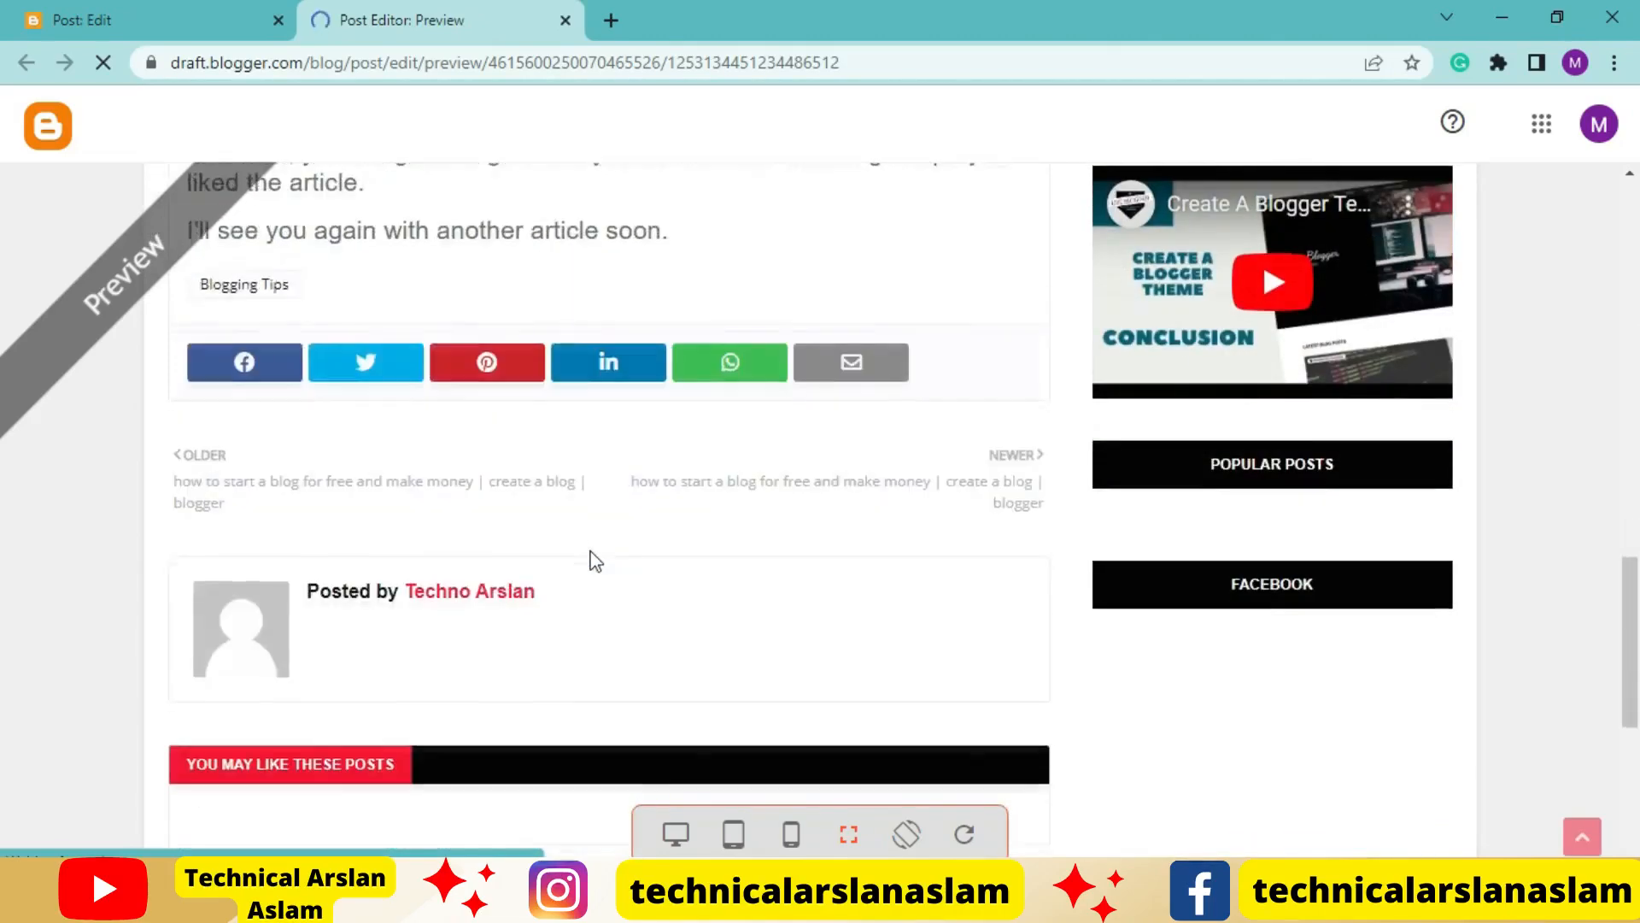
scroll(596, 561, "up", 20)
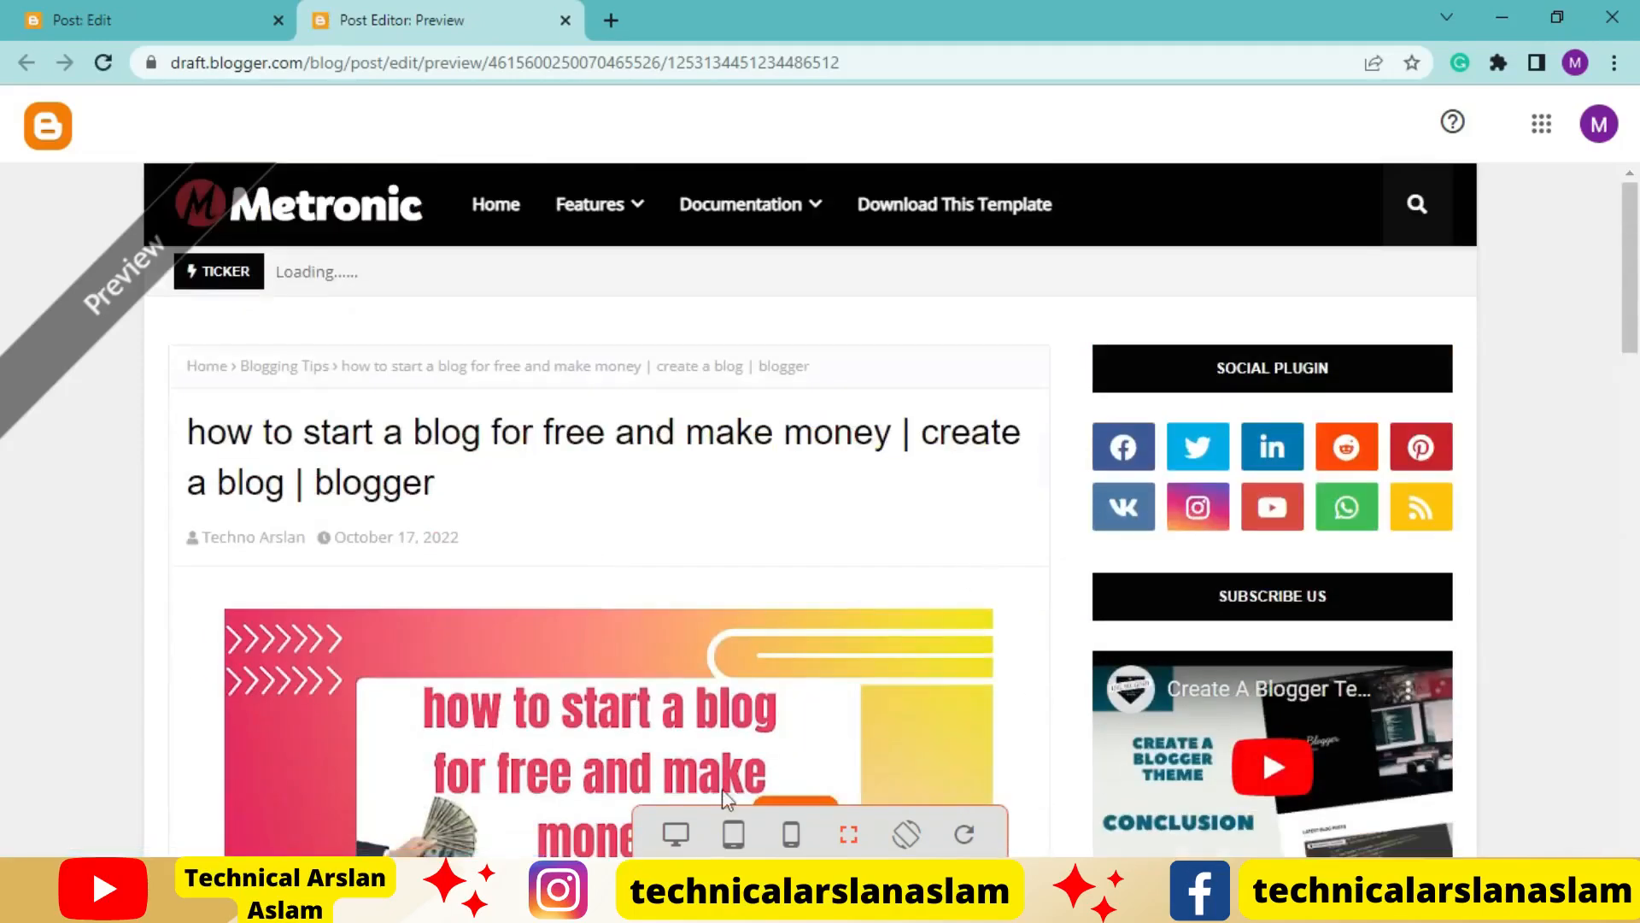
Check the previewed article in the desktop, tablet and mobile layouts
left_click(675, 827)
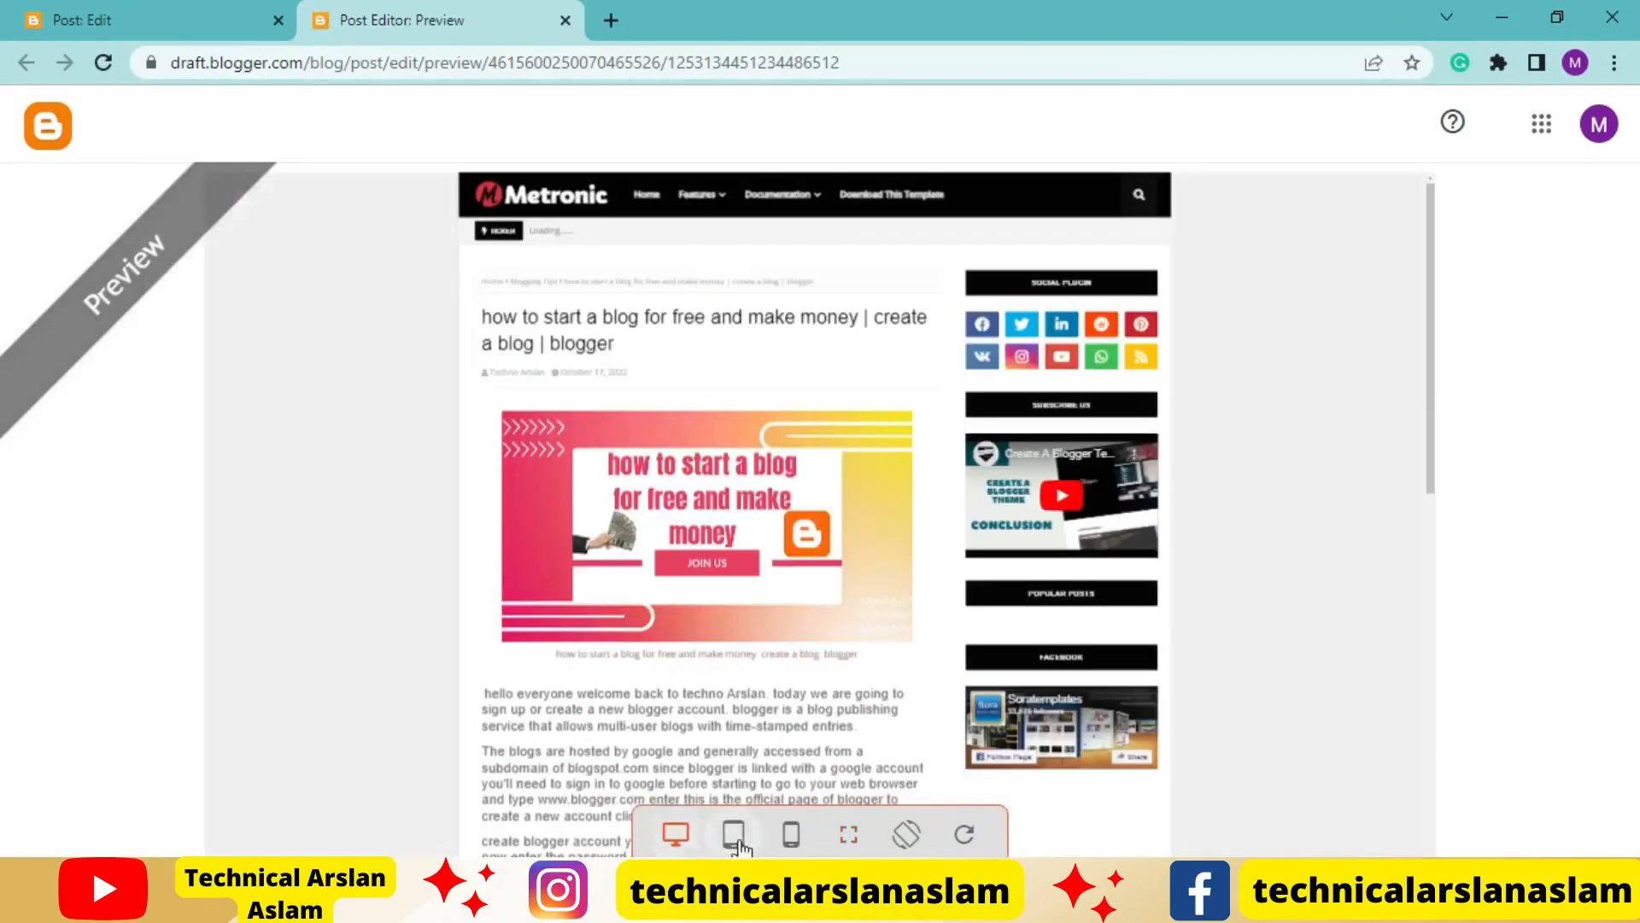
scroll(796, 589, "down", 1)
scroll(796, 588, "down", 3)
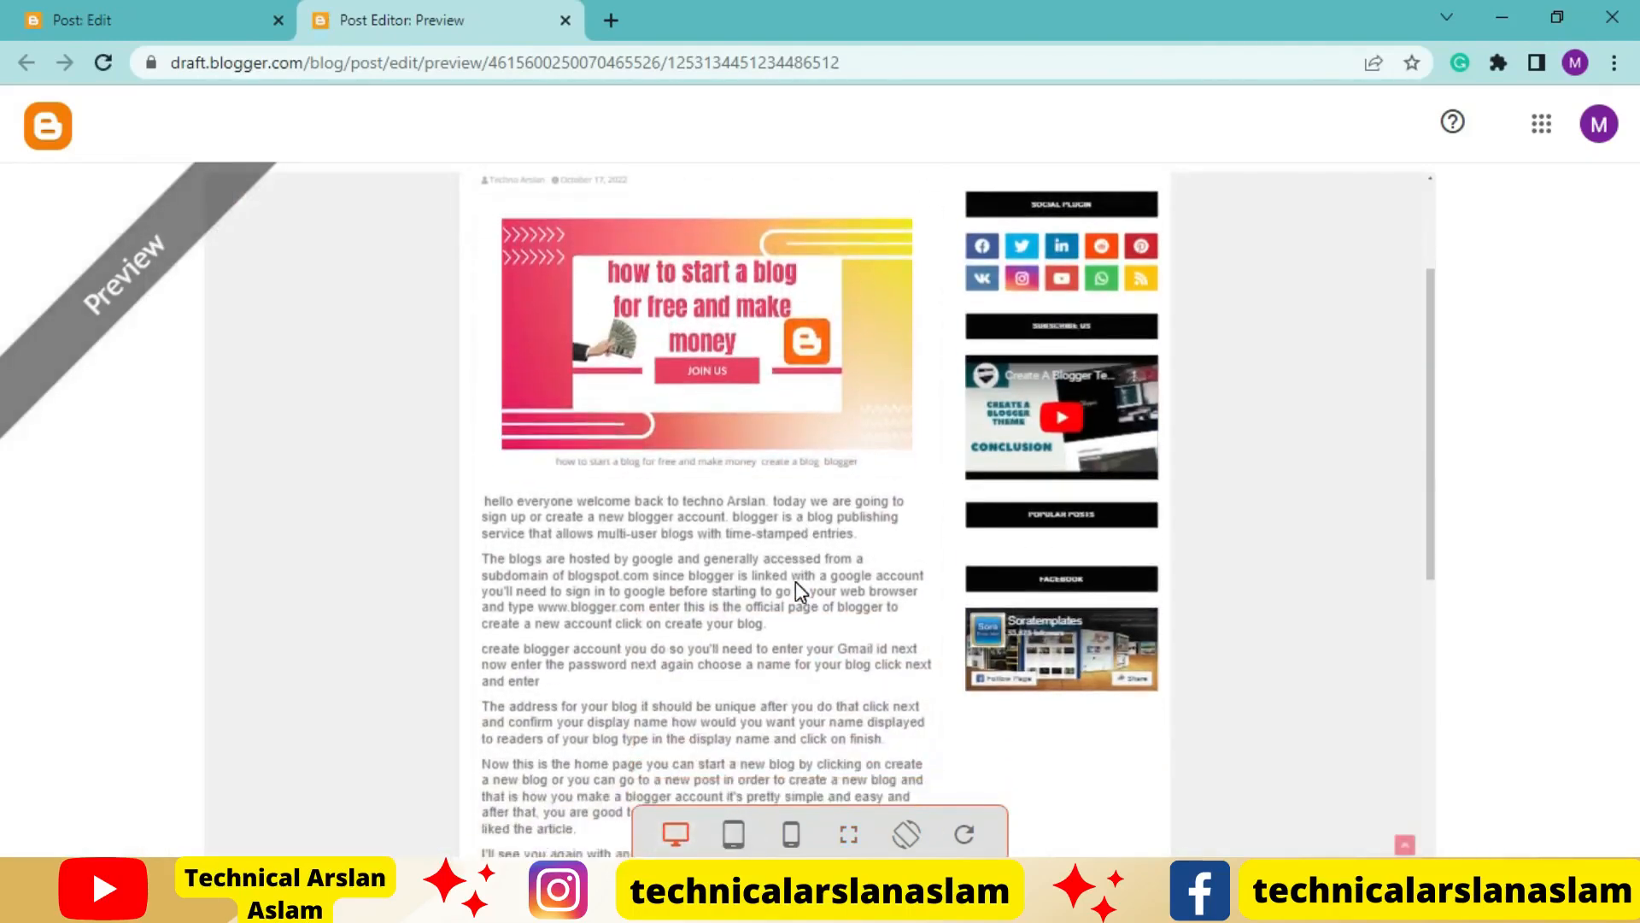
left_click(733, 833)
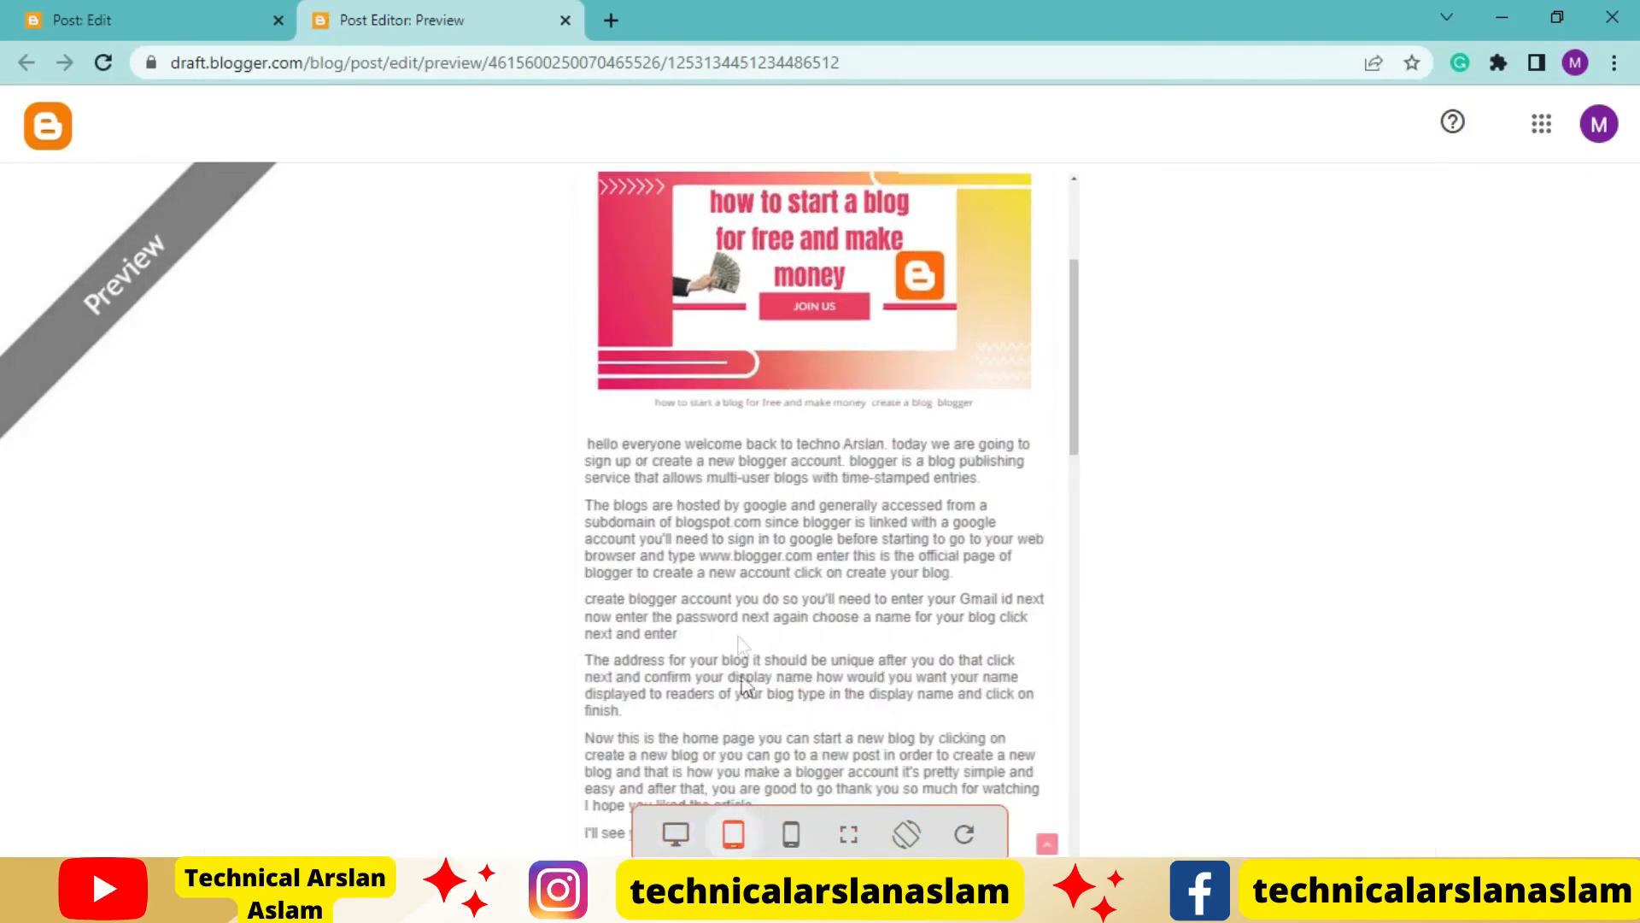
scroll(724, 555, "down", 2)
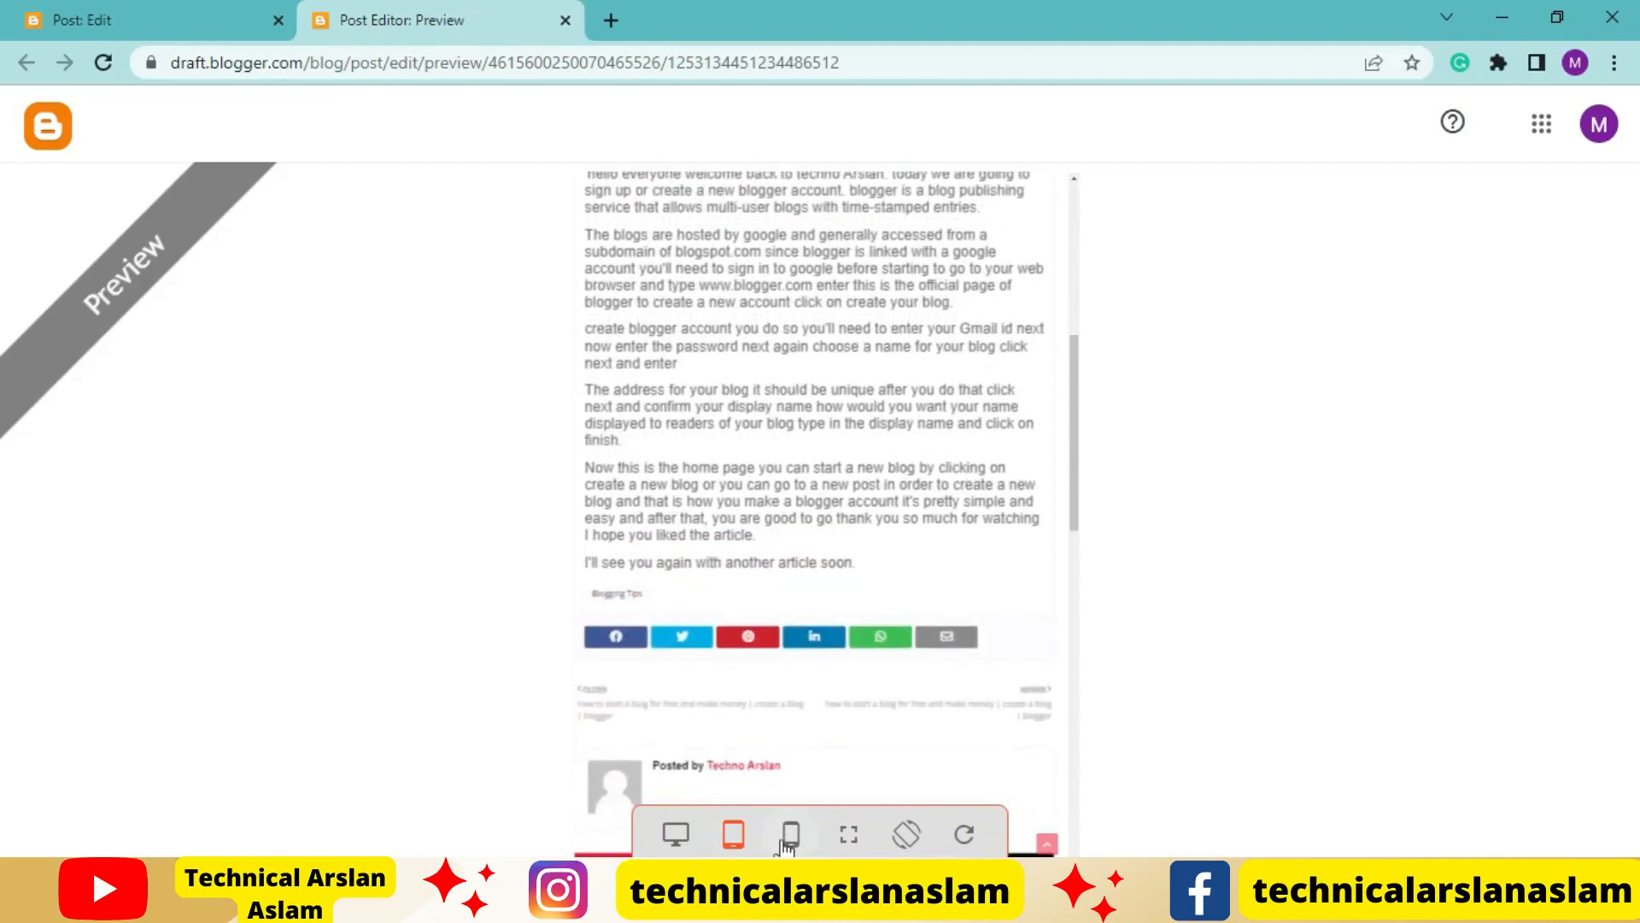
left_click(792, 833)
scroll(783, 675, "down", 10)
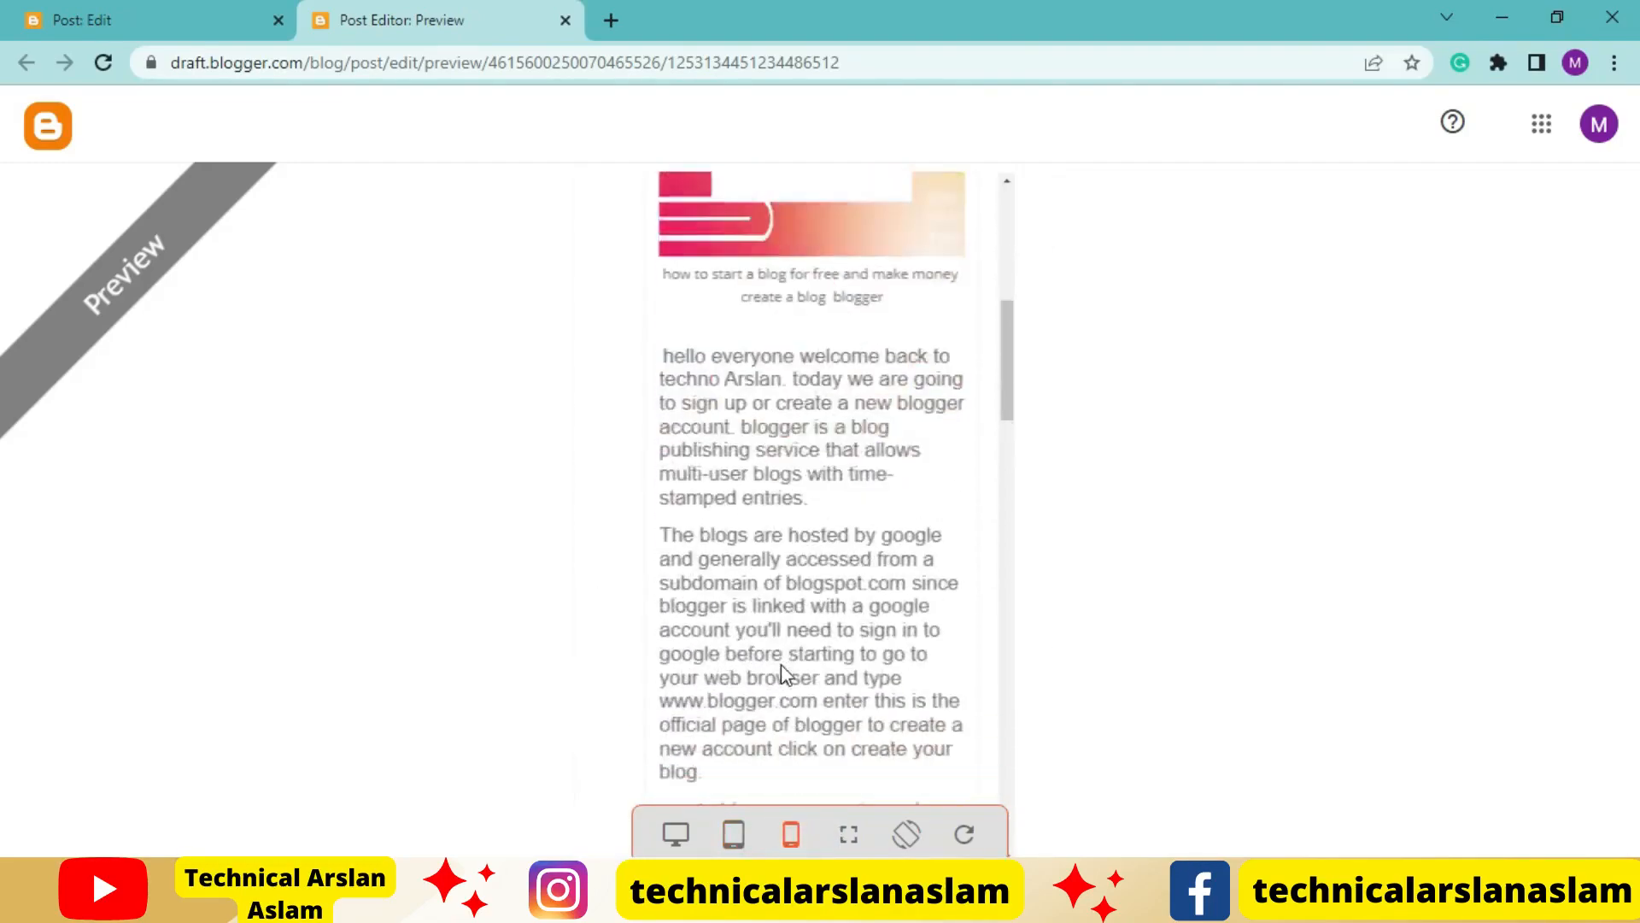
scroll(781, 675, "down", 8)
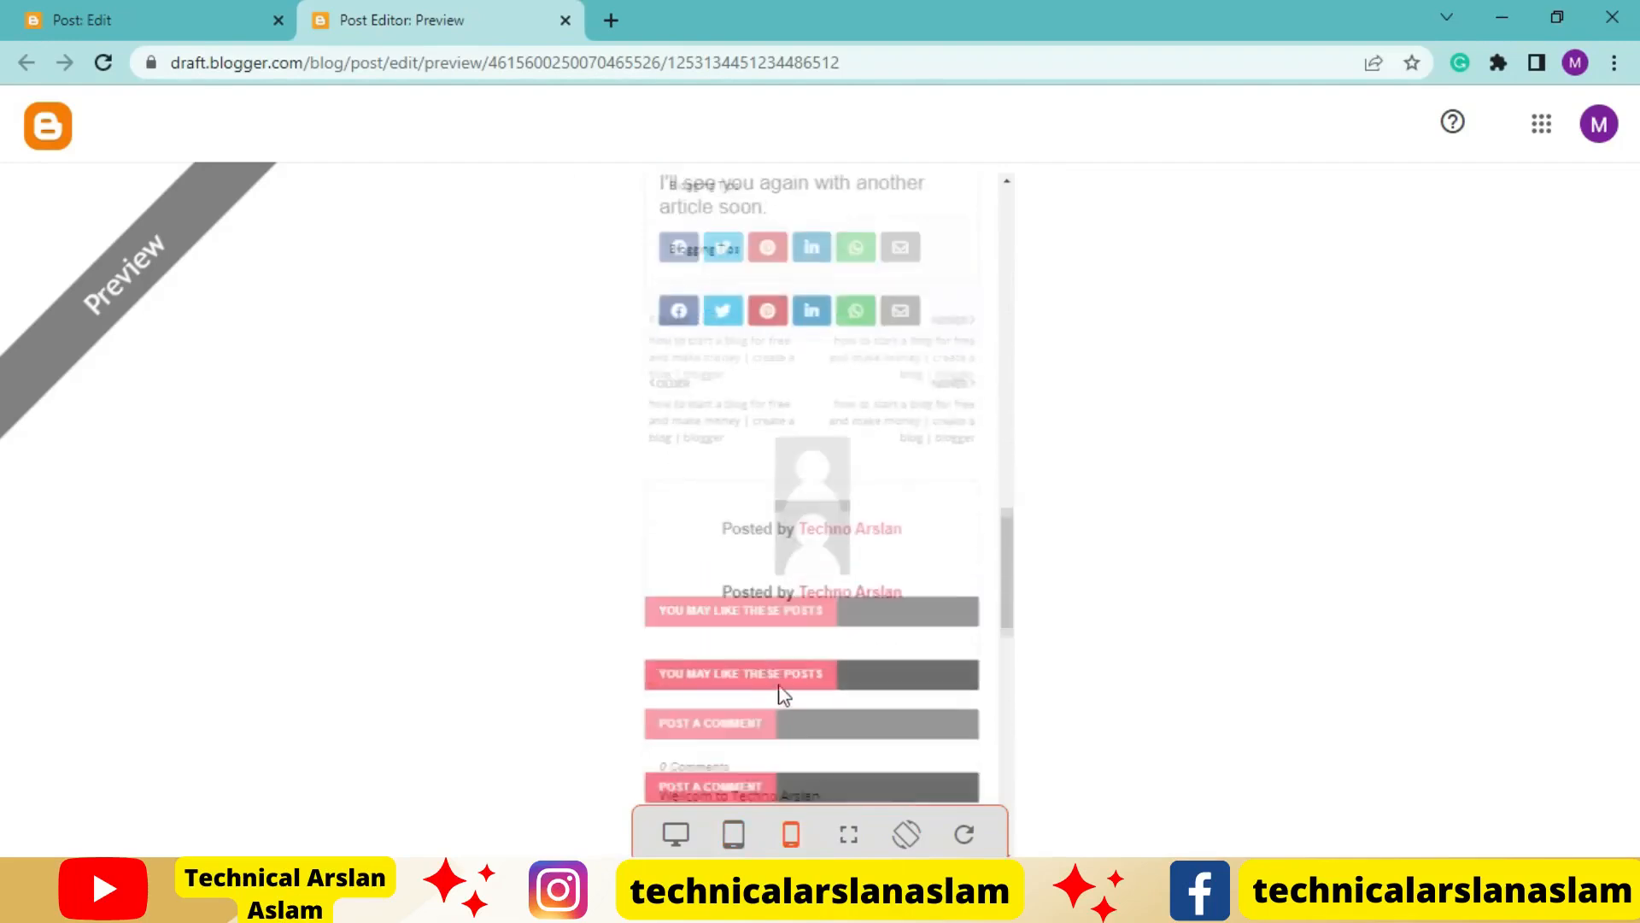
scroll(784, 693, "up", 2)
scroll(779, 688, "up", 15)
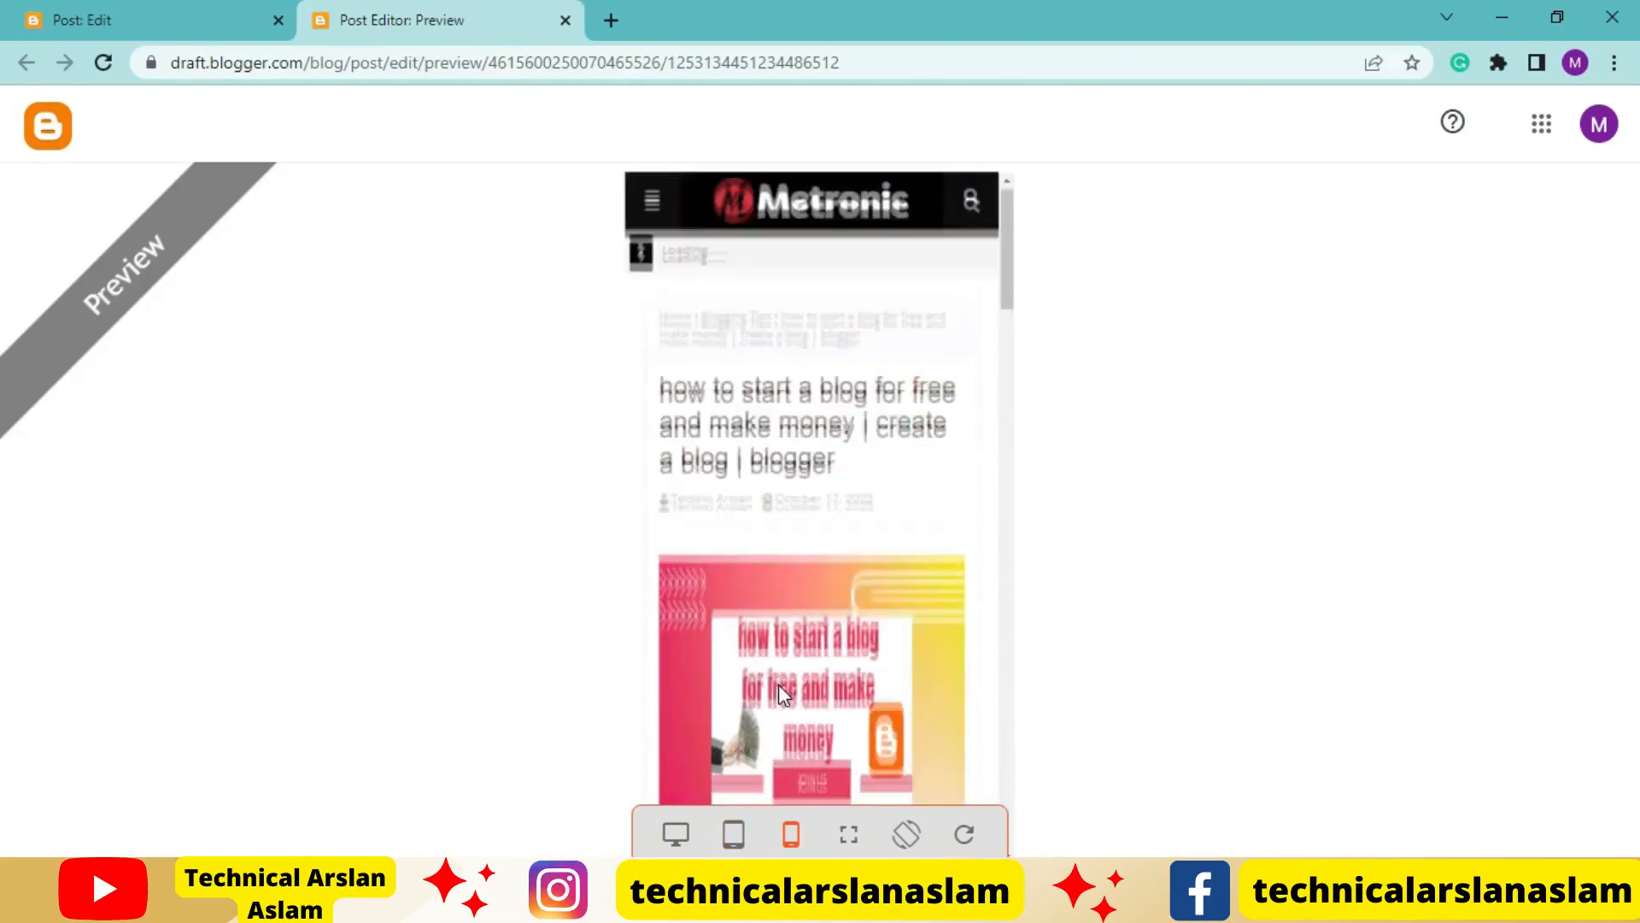
Return to the post editor and publish the post to the blog
left_click(137, 20)
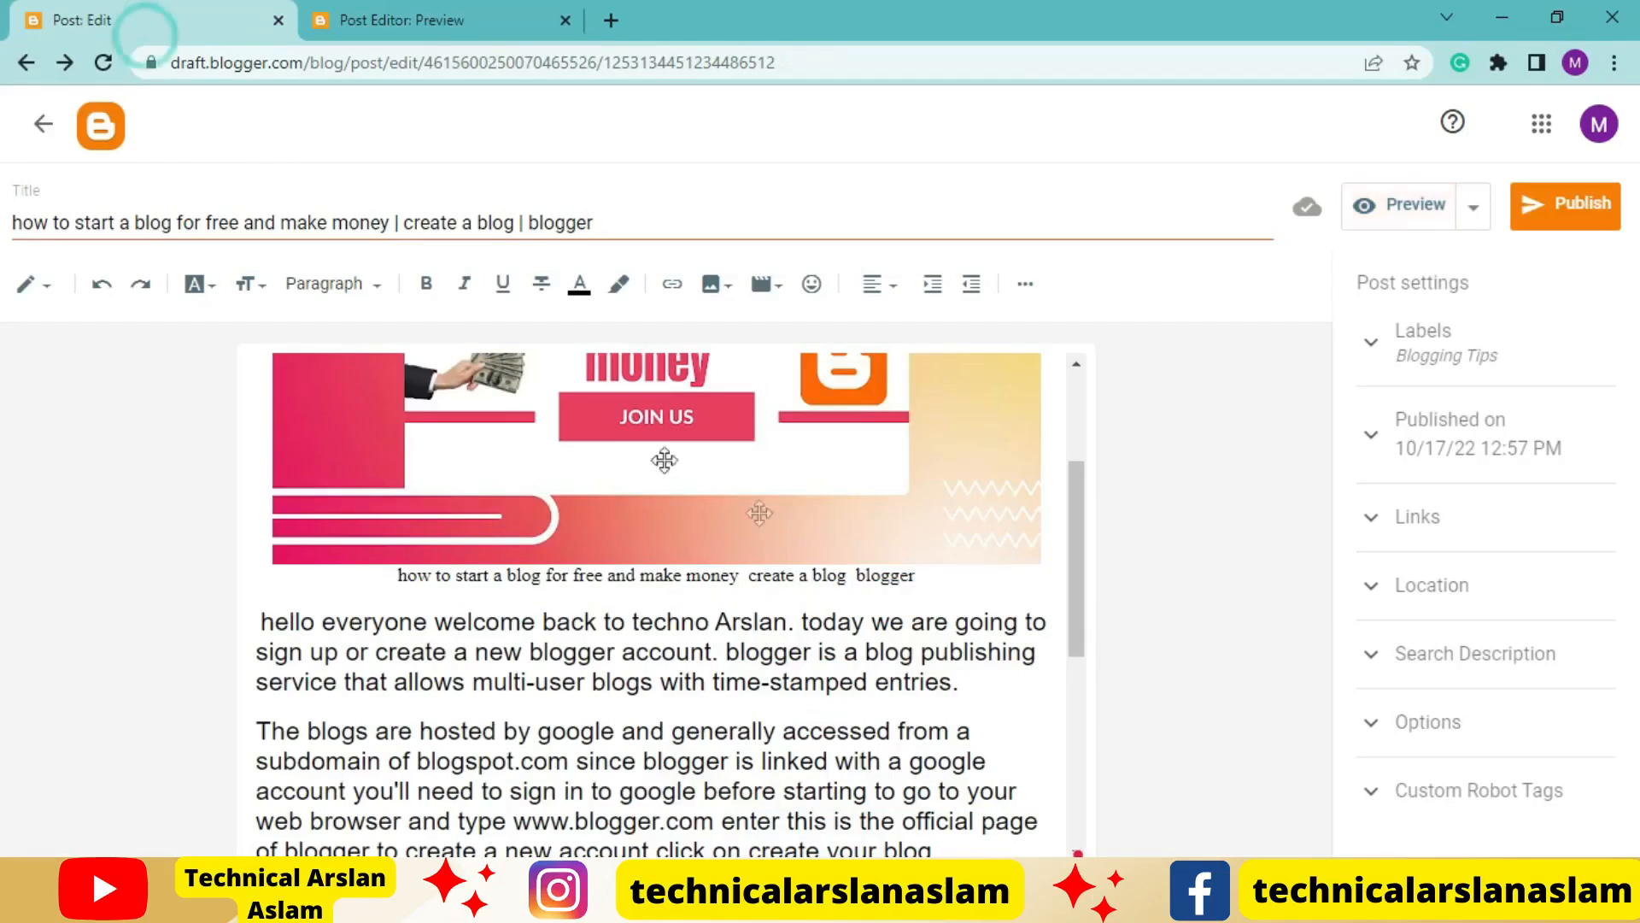
left_click(1570, 207)
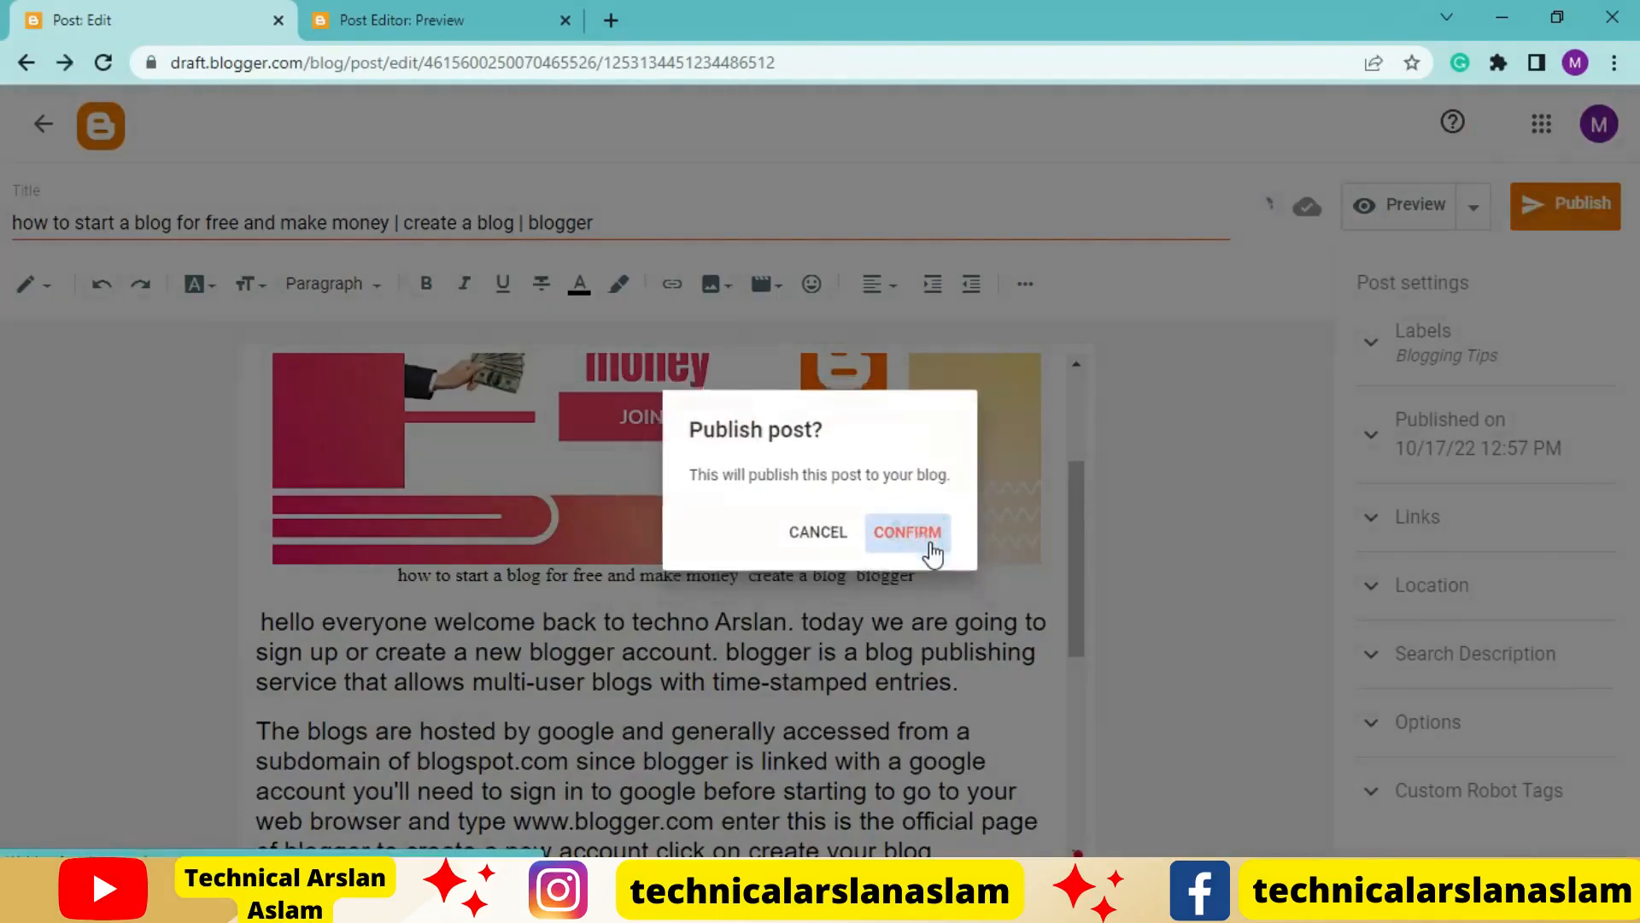
left_click(924, 538)
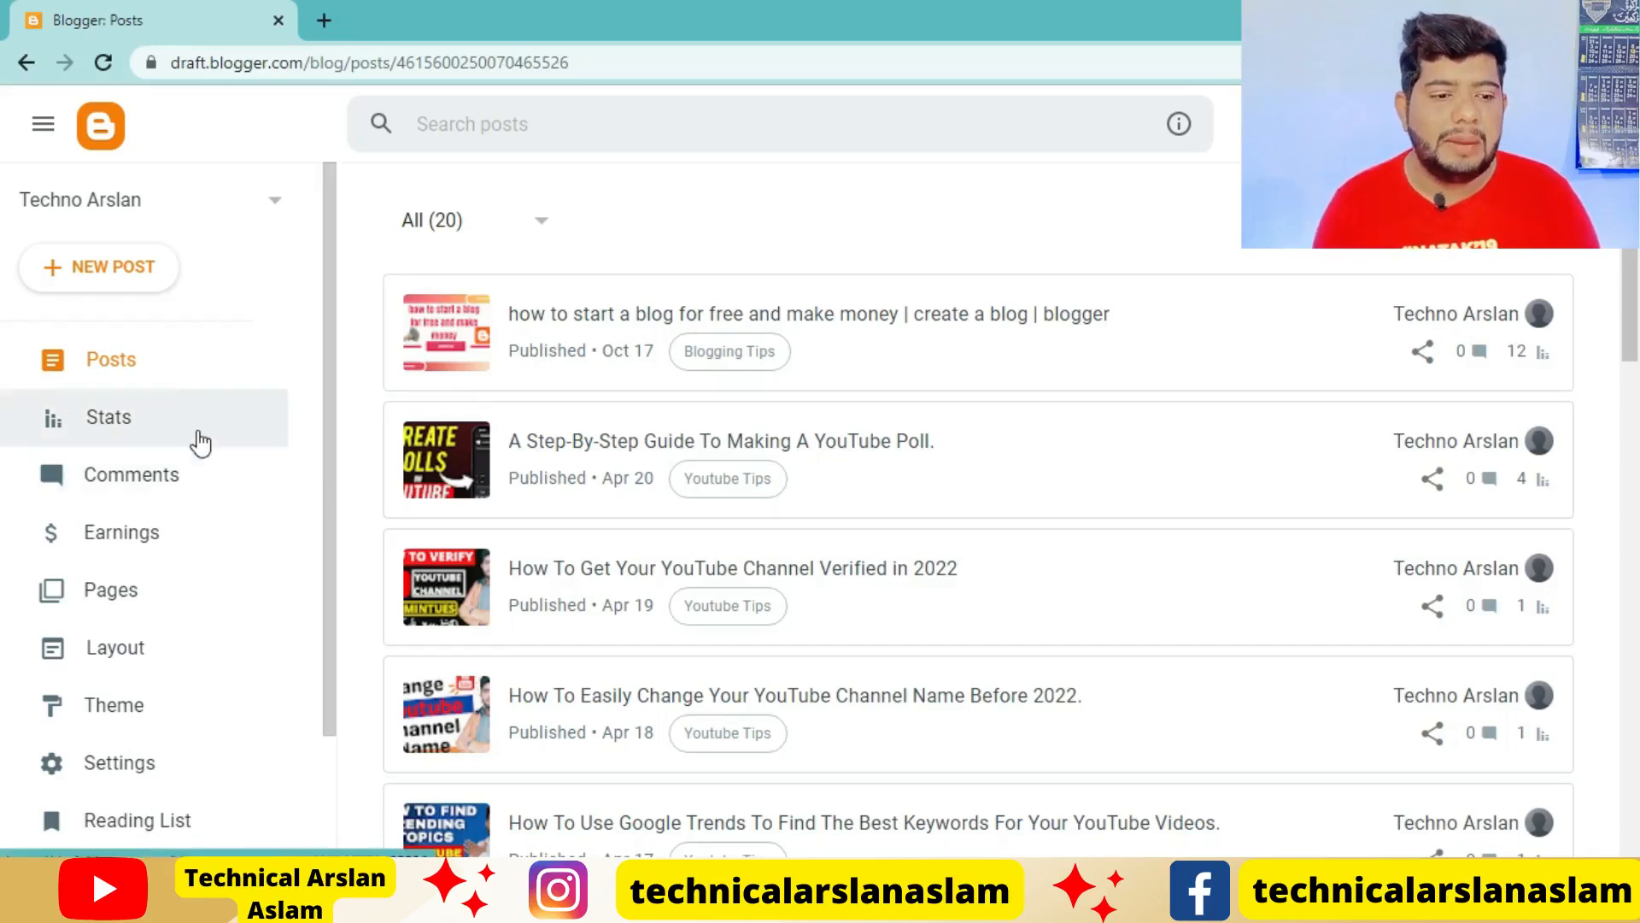
Open the blog's theme settings and look through the Contempo themes
scroll(200, 442, "down", 1)
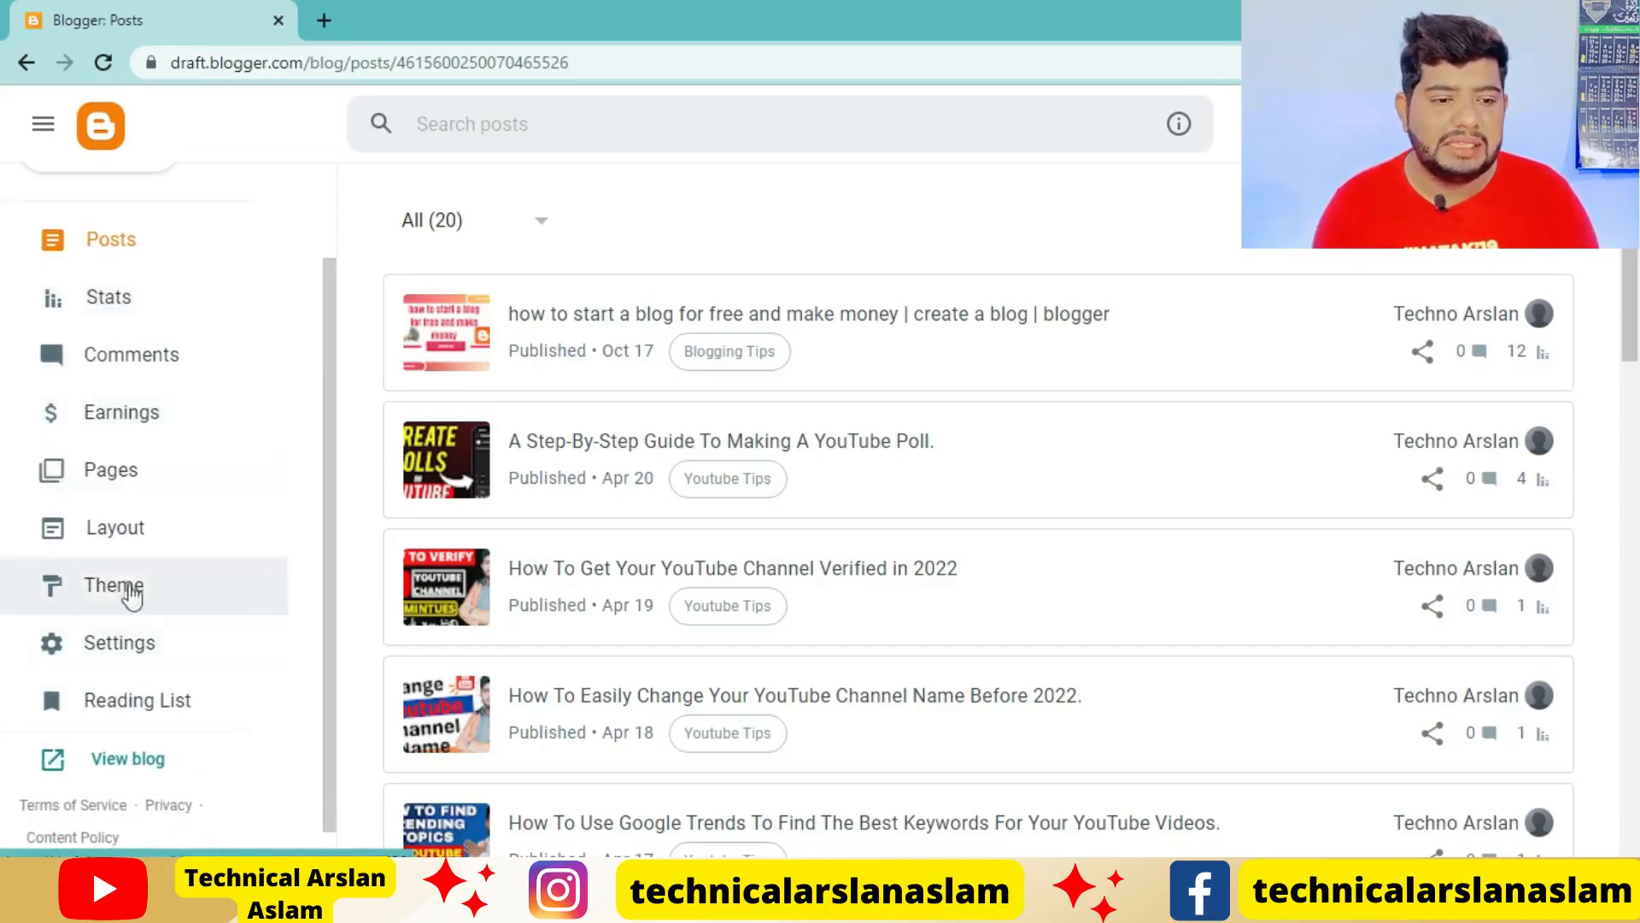
left_click(180, 605)
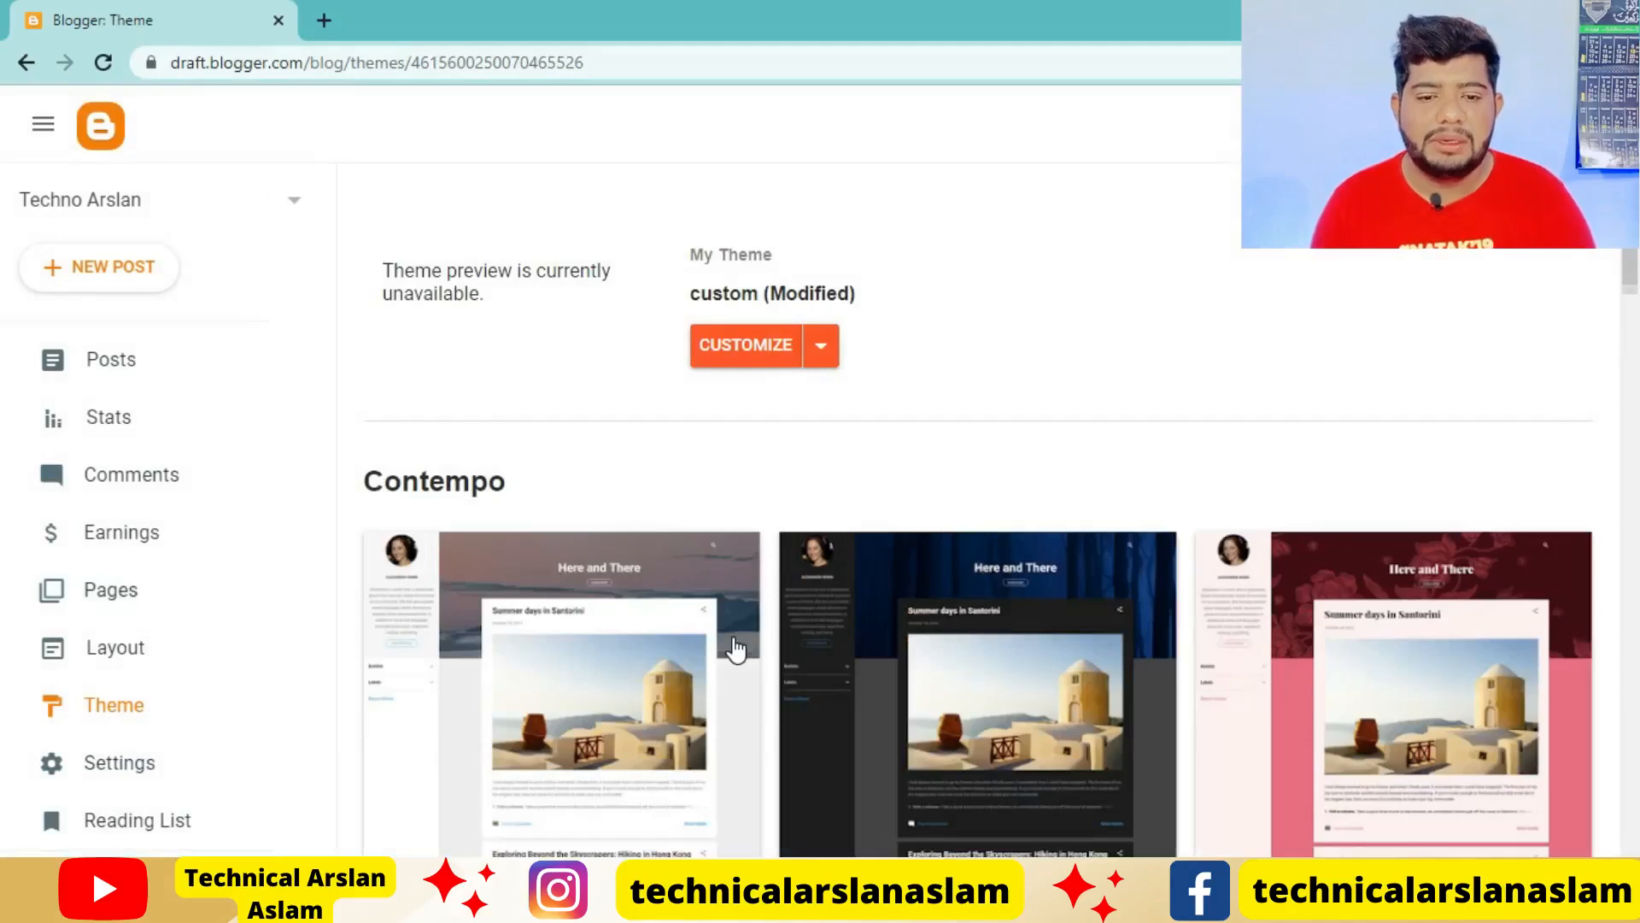
scroll(735, 649, "down", 3)
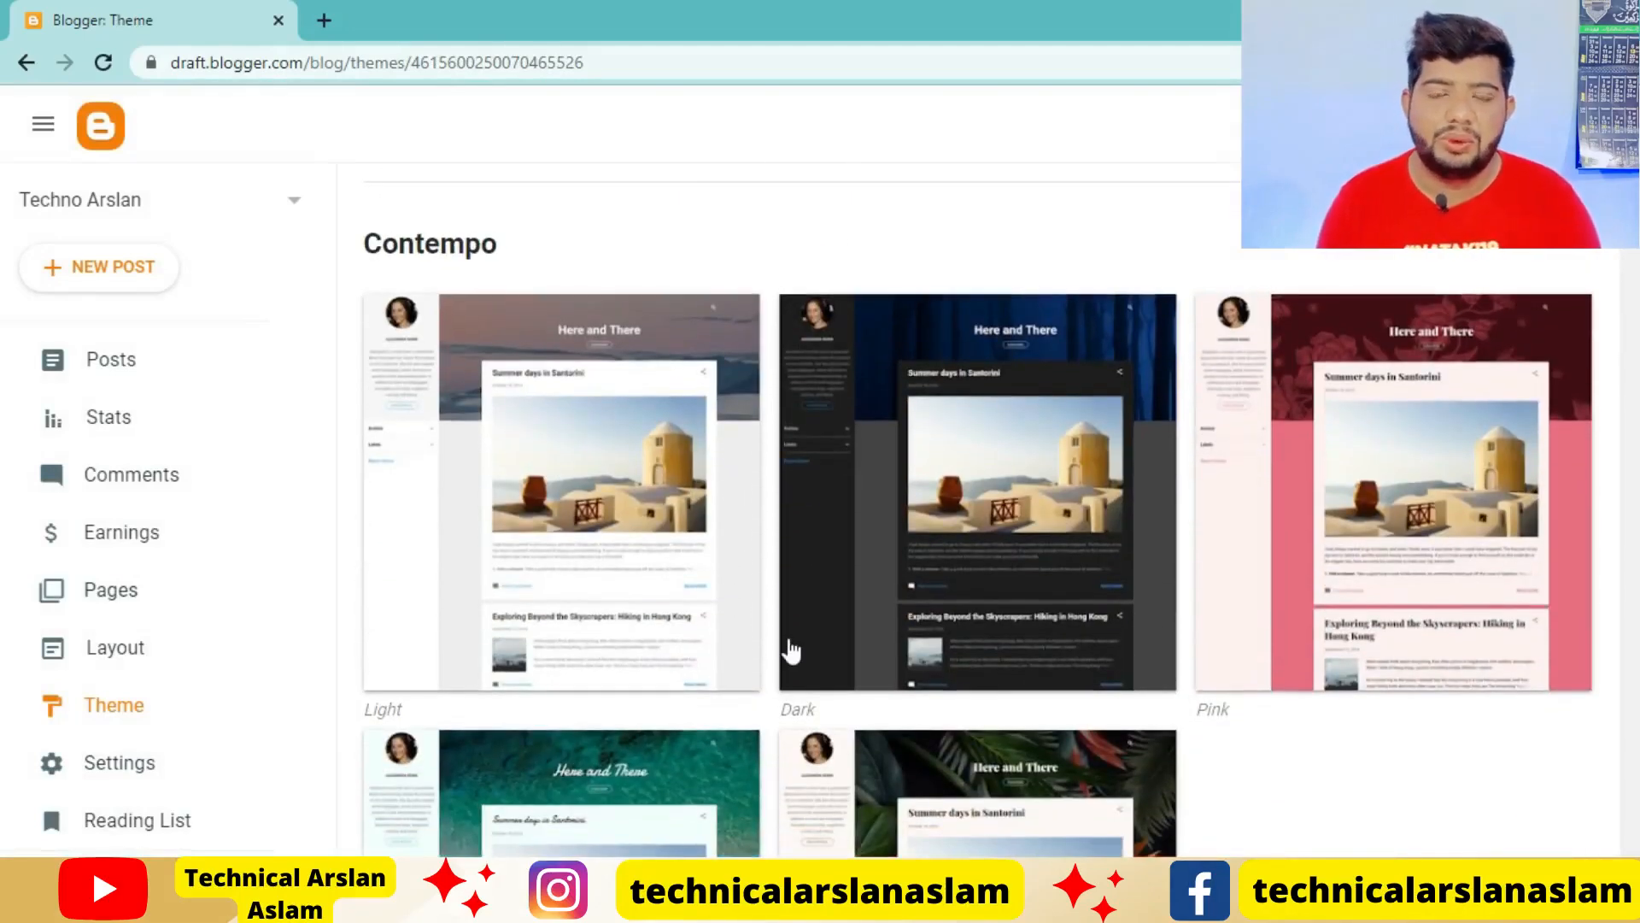
scroll(791, 651, "up", 1)
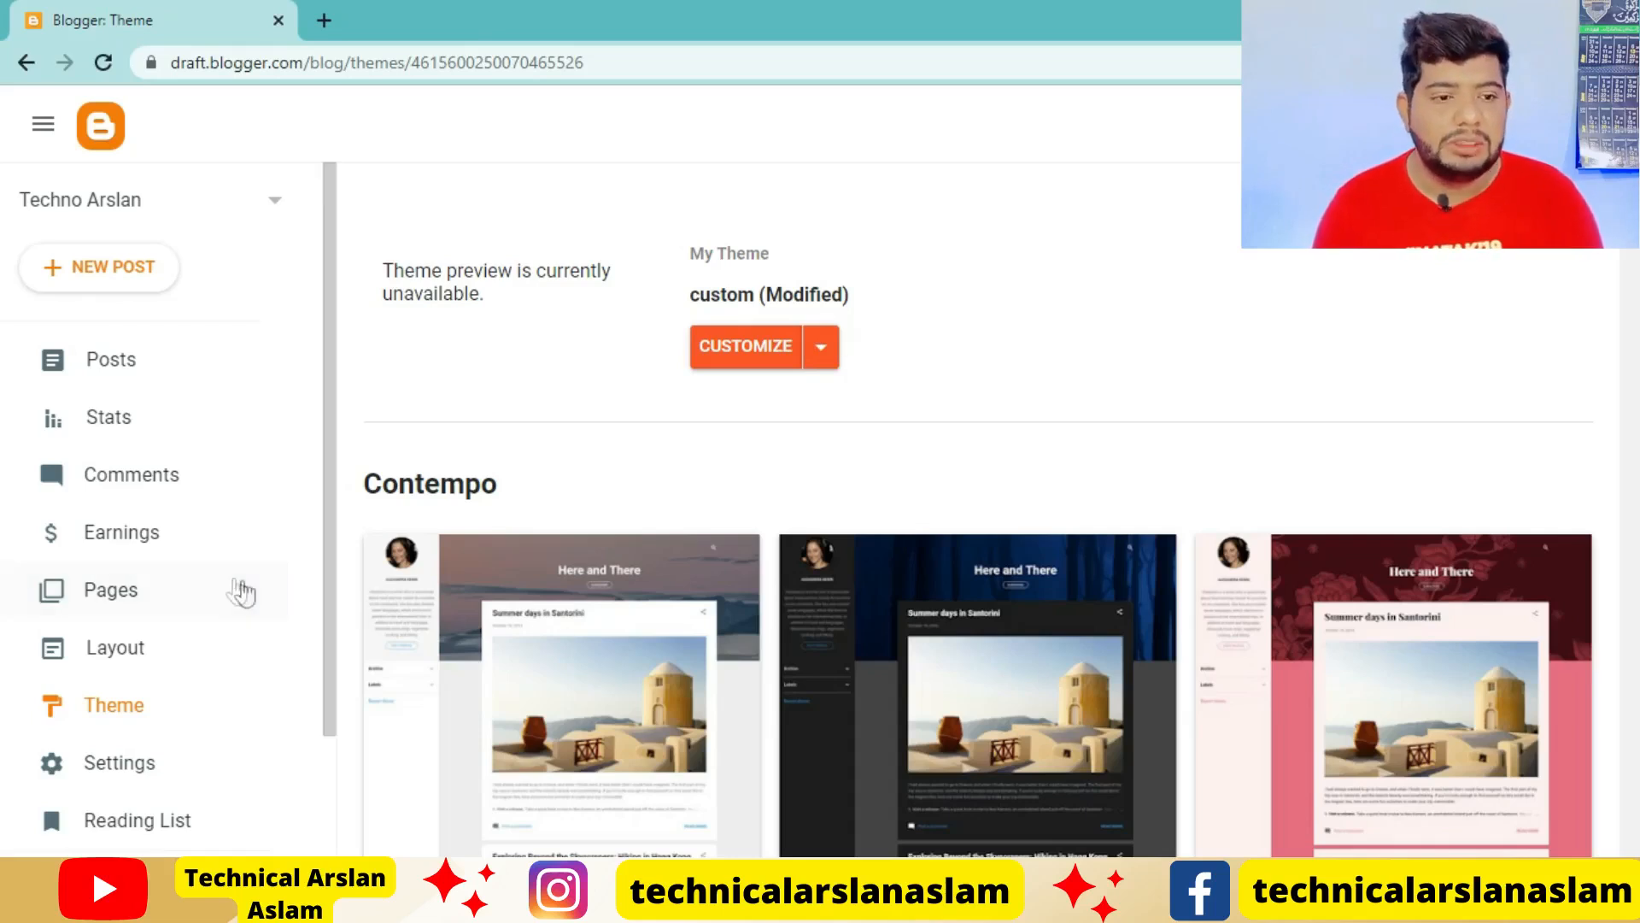
Open the live Techno Arslan blog from the Blogger dashboard
scroll(235, 589, "down", 2)
left_click(103, 707)
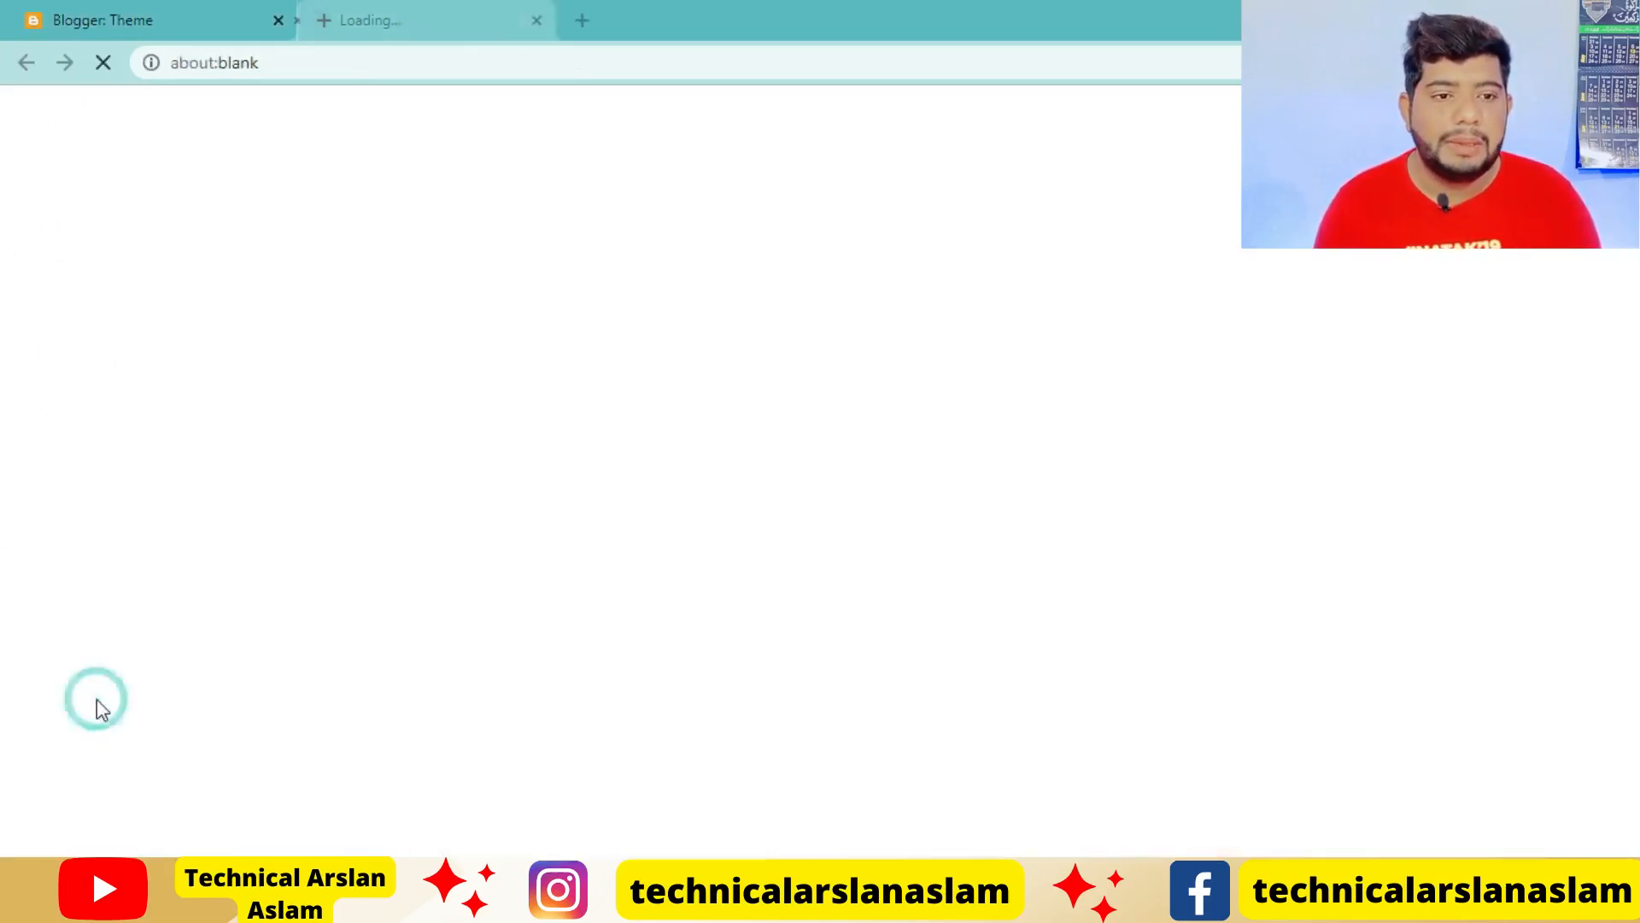
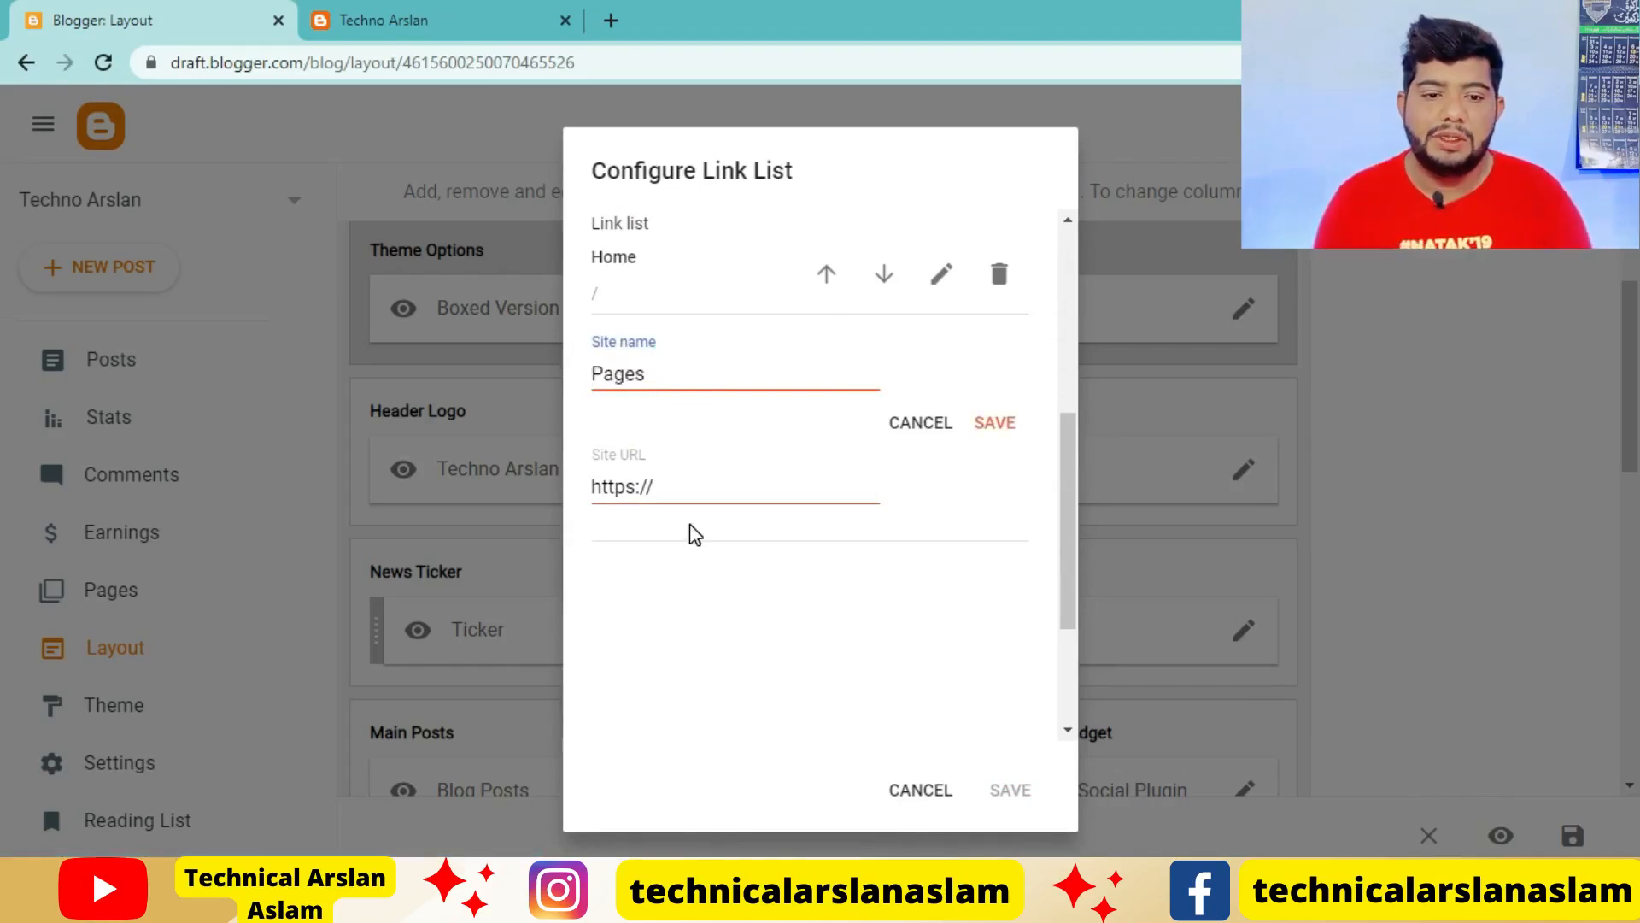
left_click(721, 480)
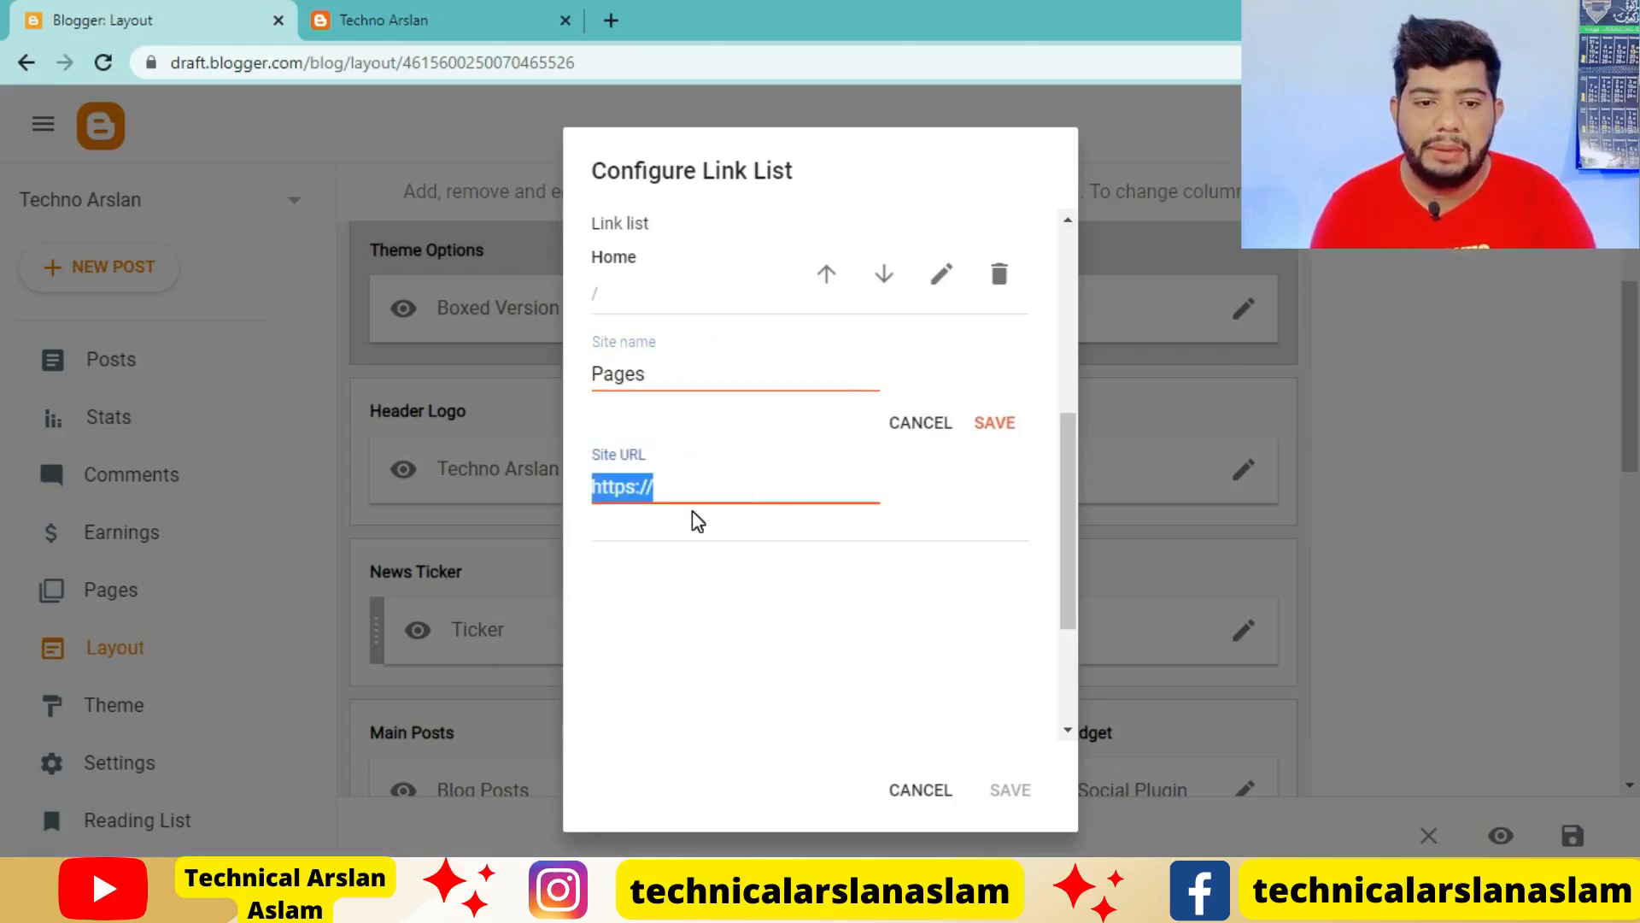
key("BackSpace")
left_click(824, 479)
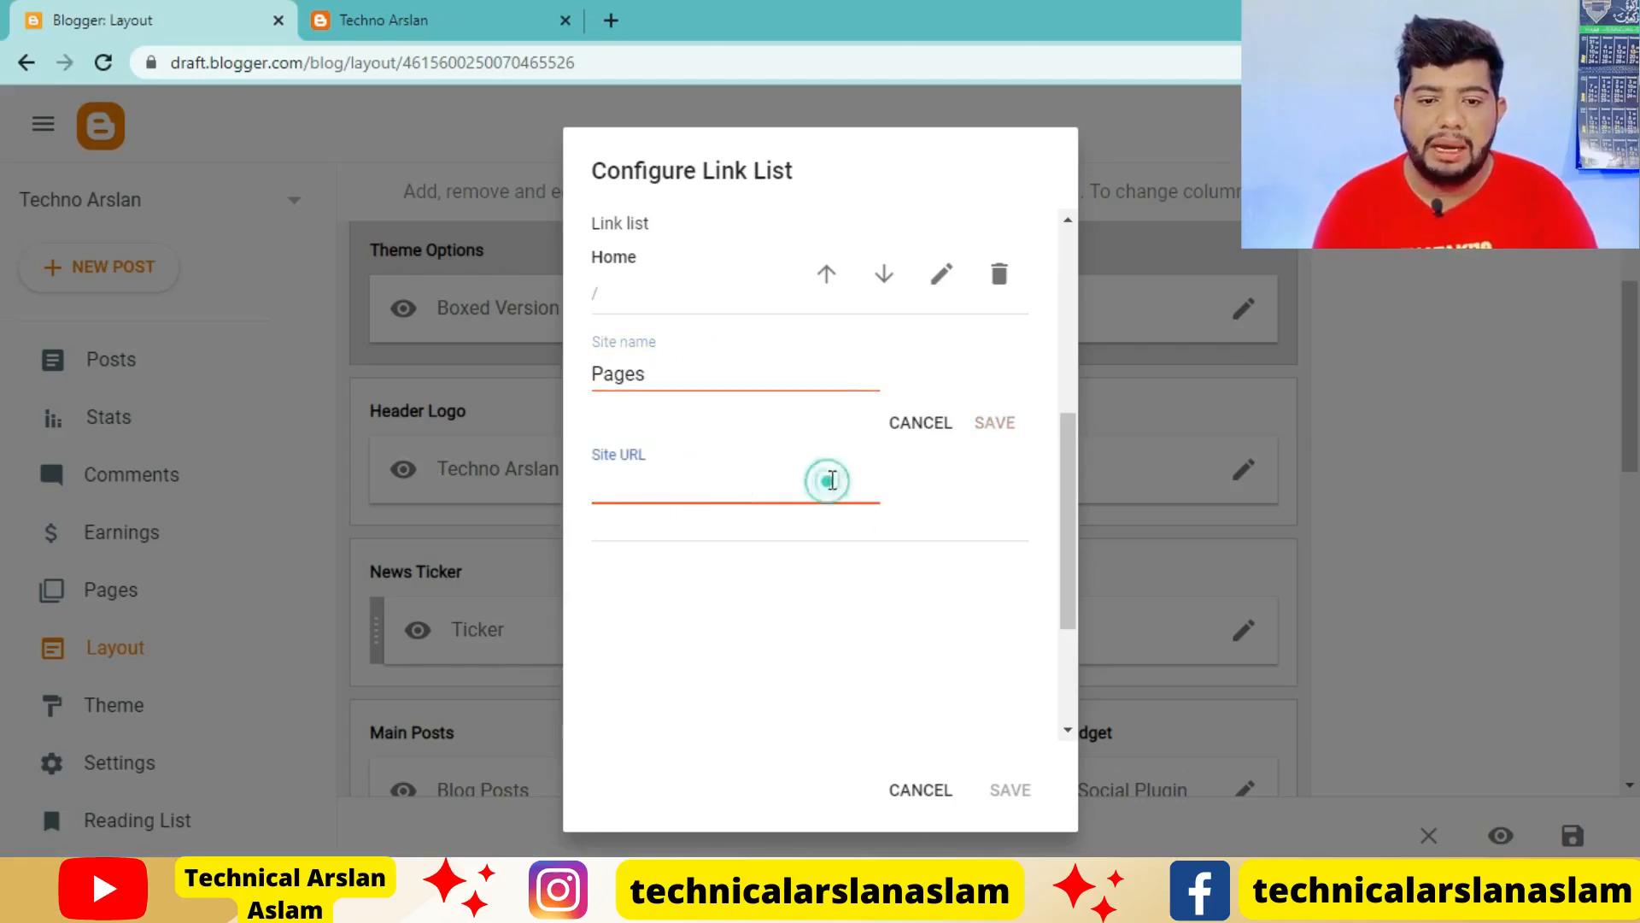
key("ctrl+z")
left_click(1001, 440)
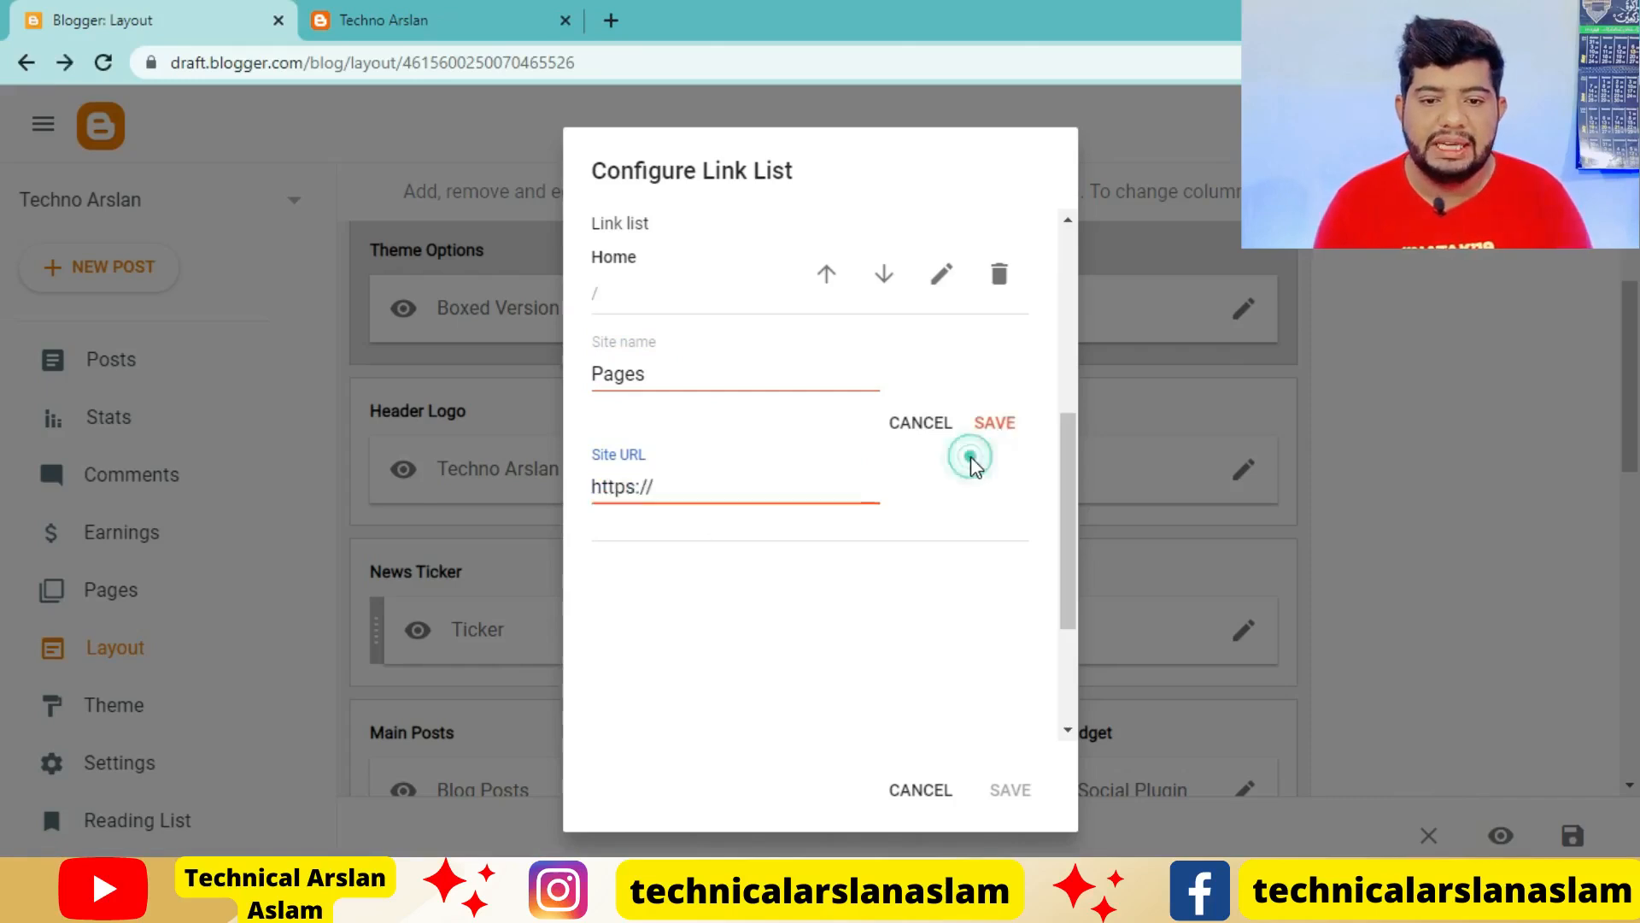
left_click(1014, 425)
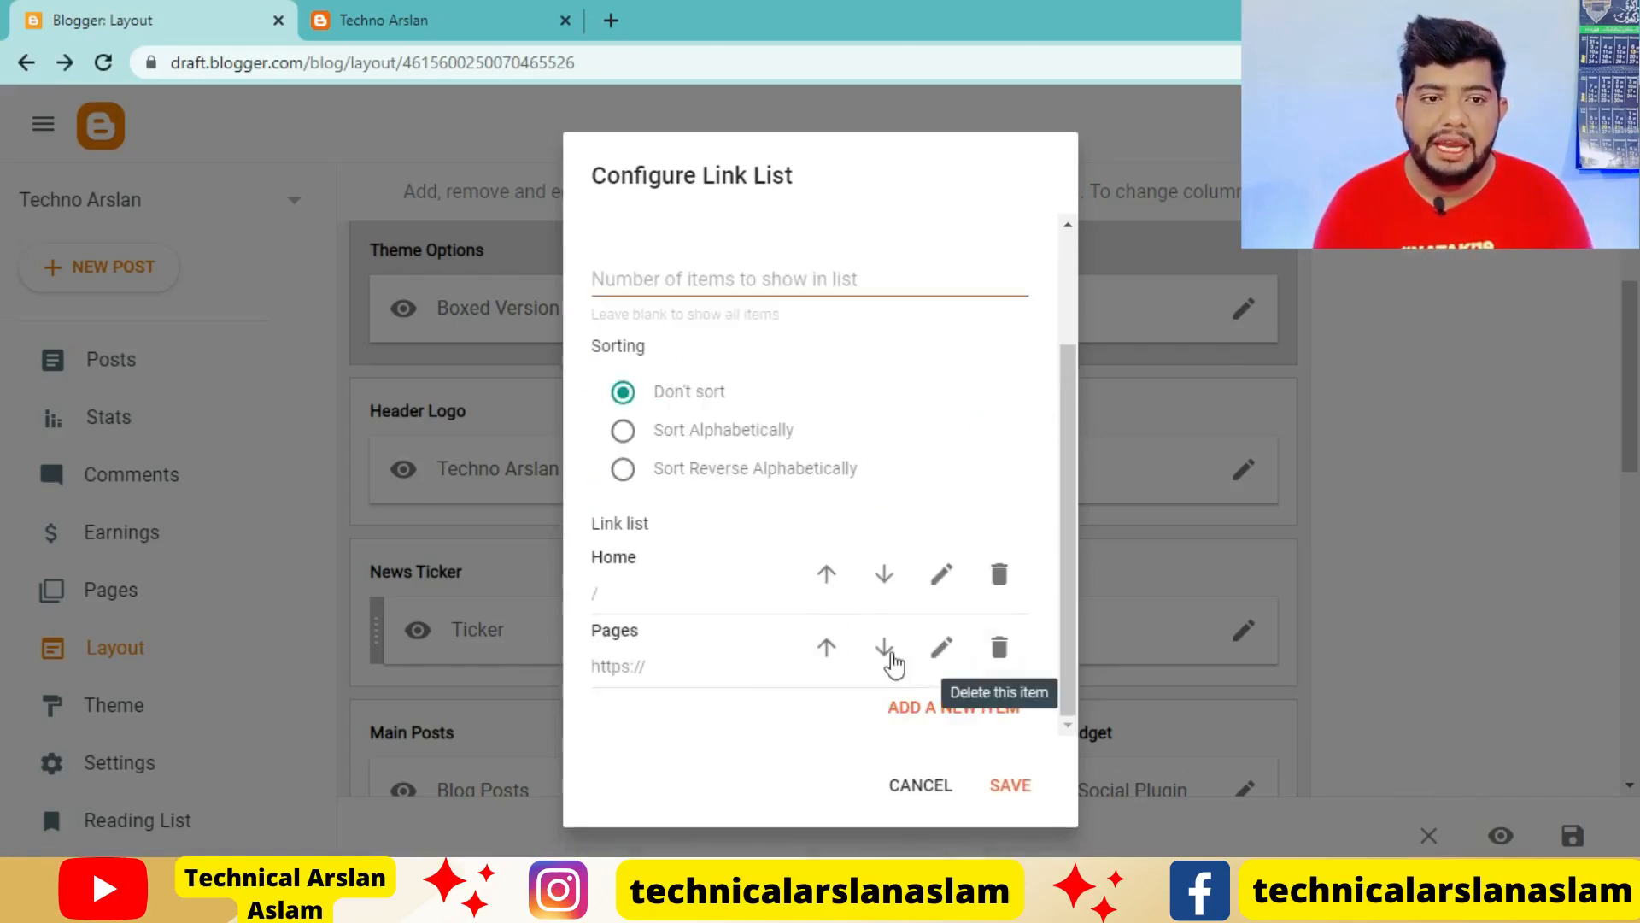
Reload the live blog to check its navigation menu, and return to the link list configuration
left_click(325, 21)
mouse_move(590, 145)
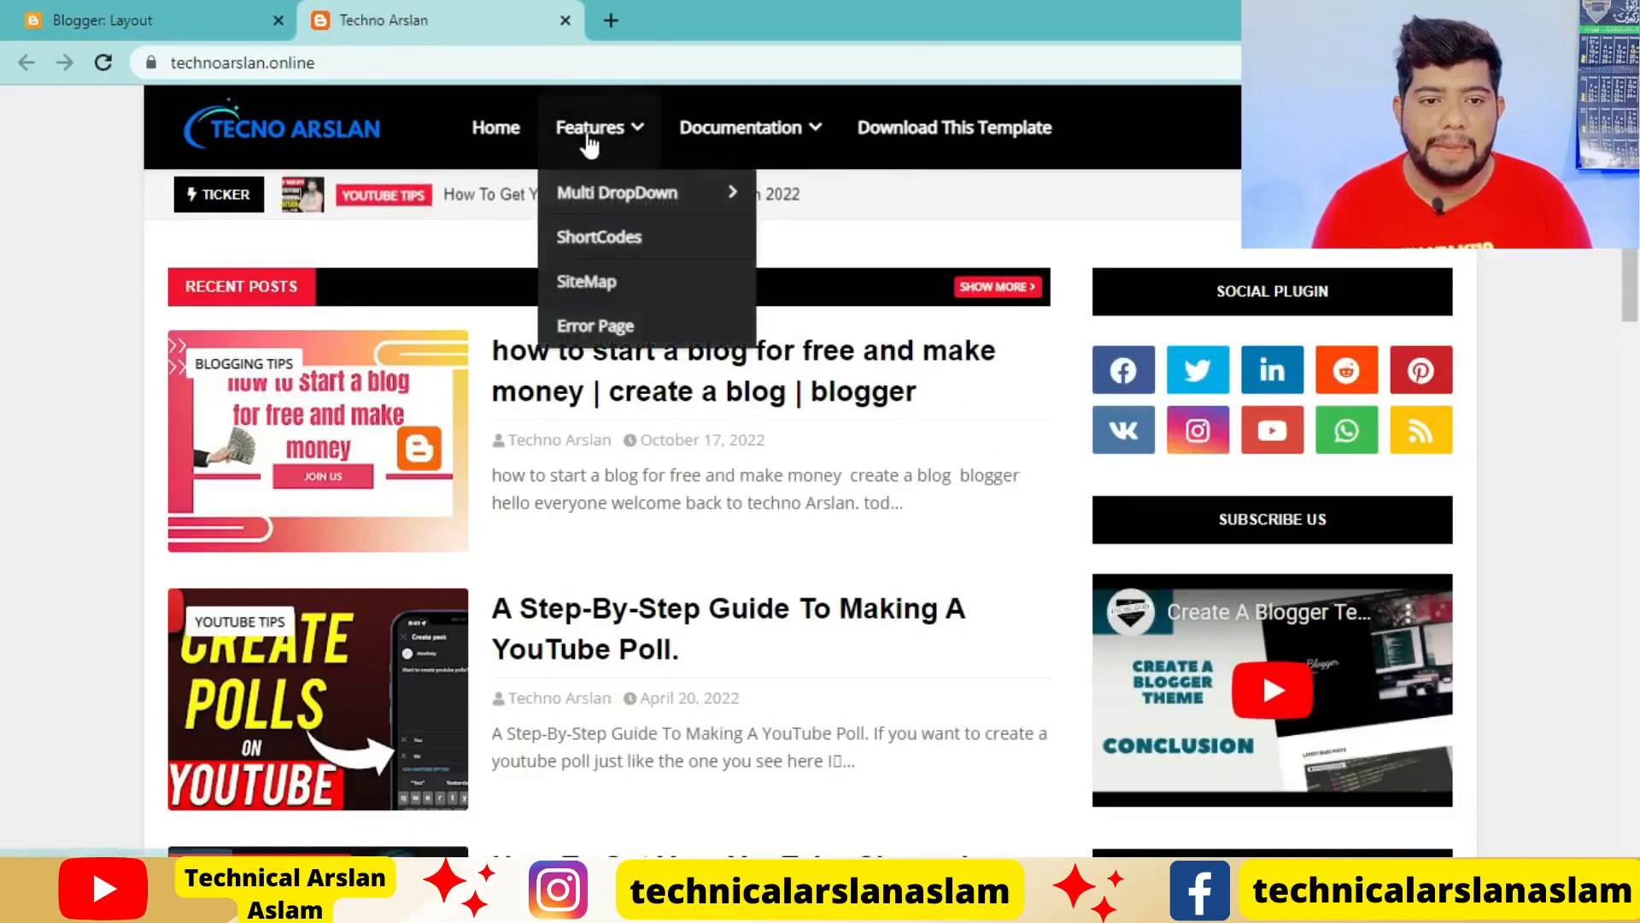
left_click(105, 60)
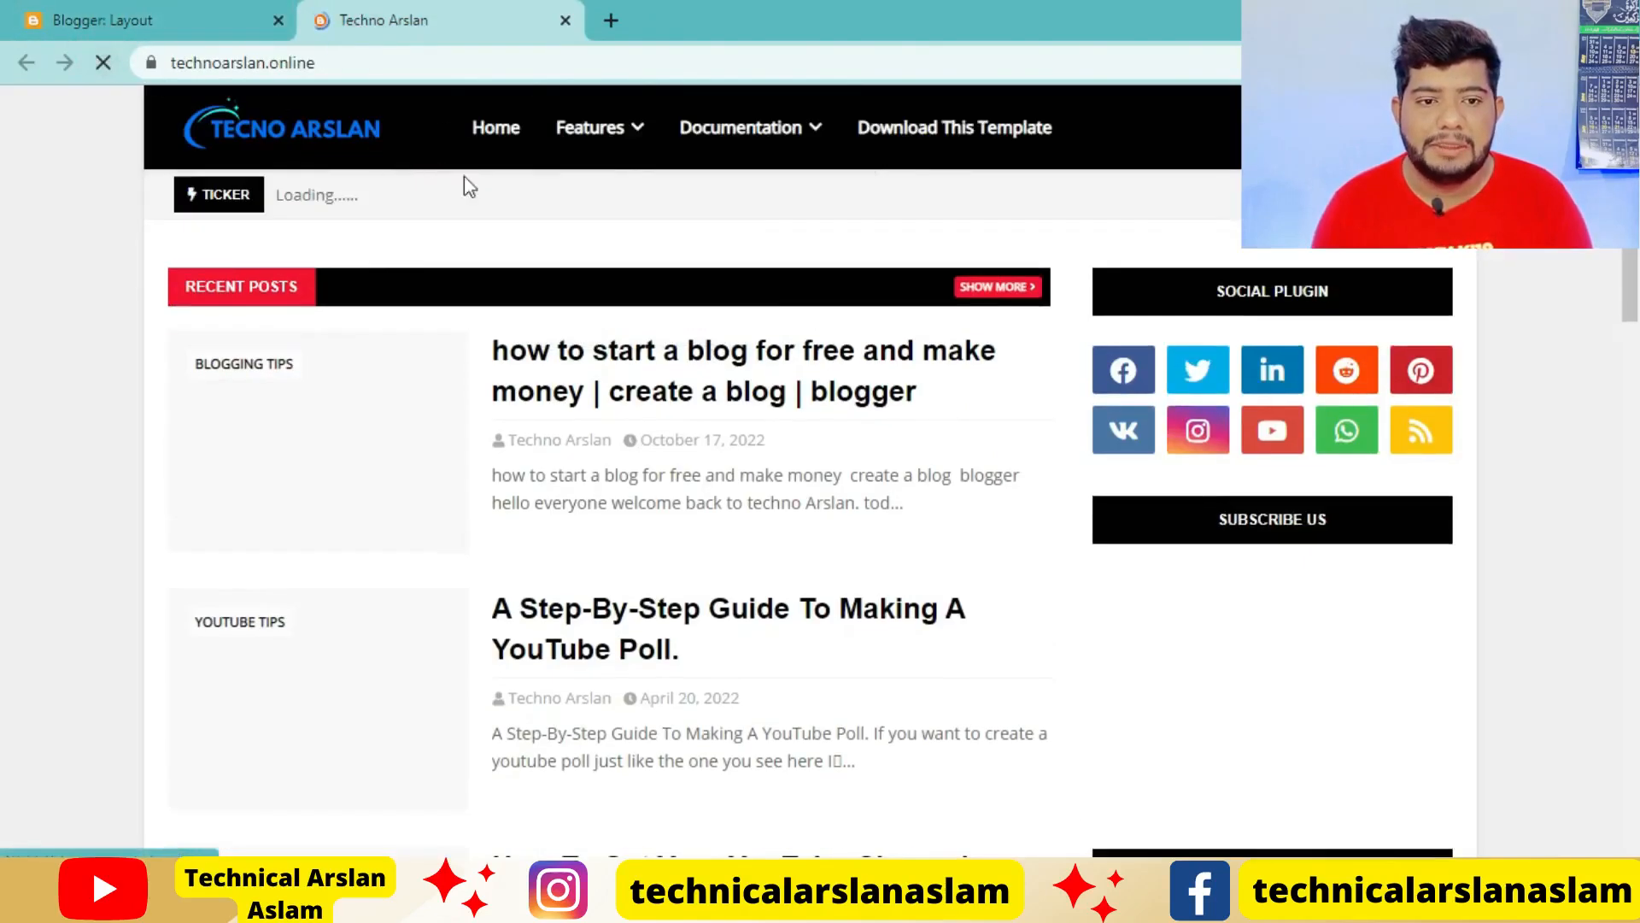
mouse_move(631, 160)
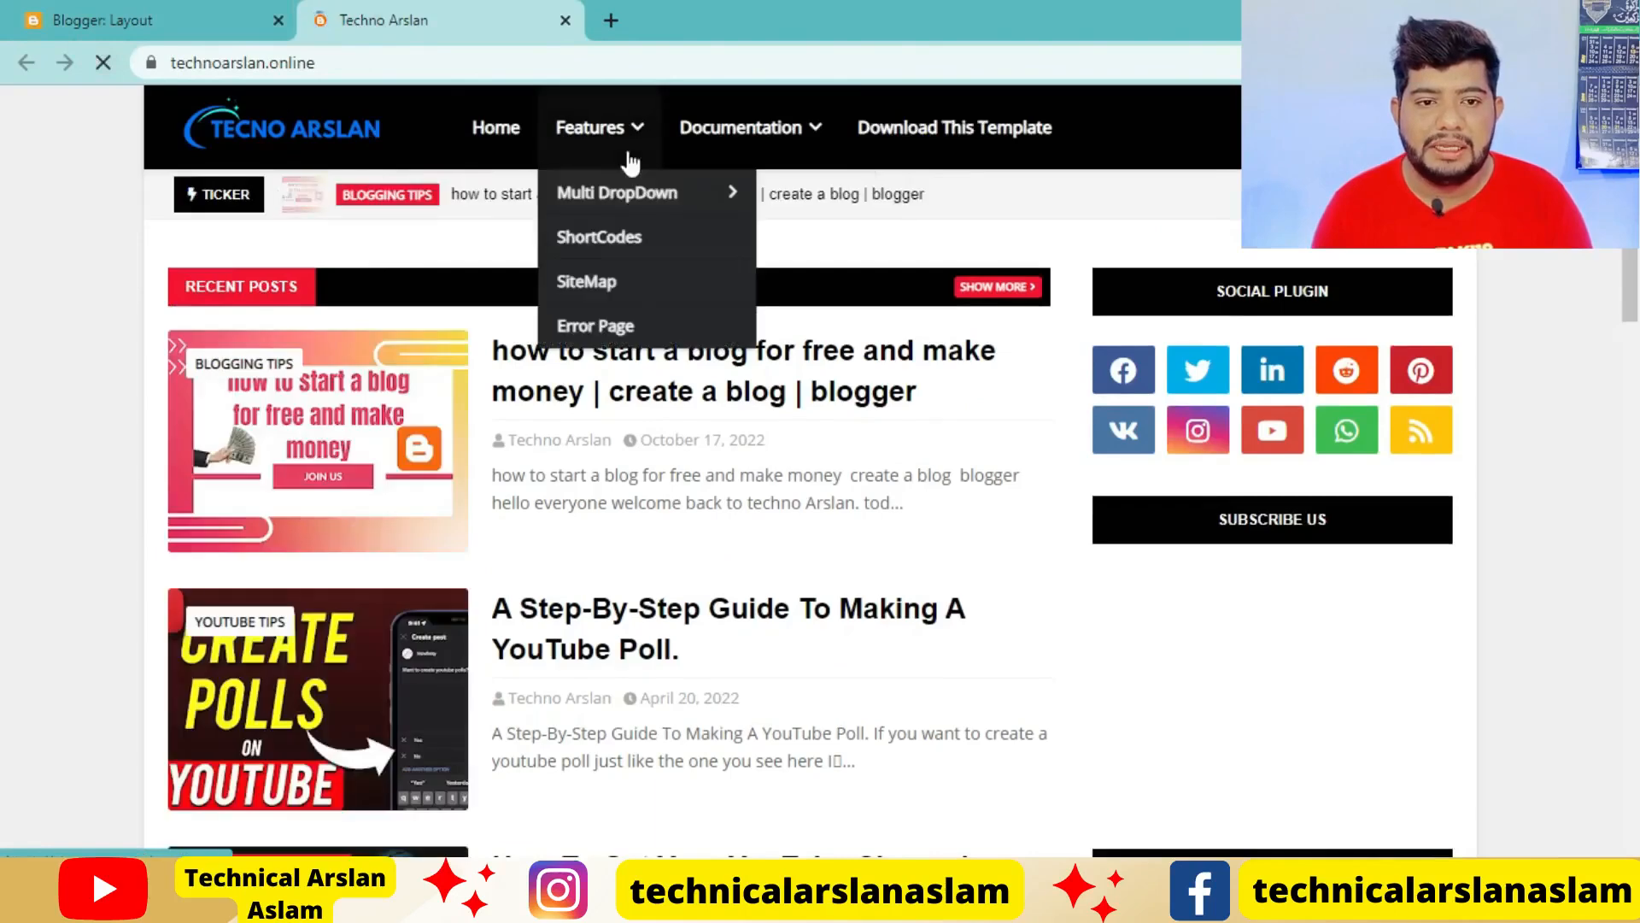
left_click(111, 20)
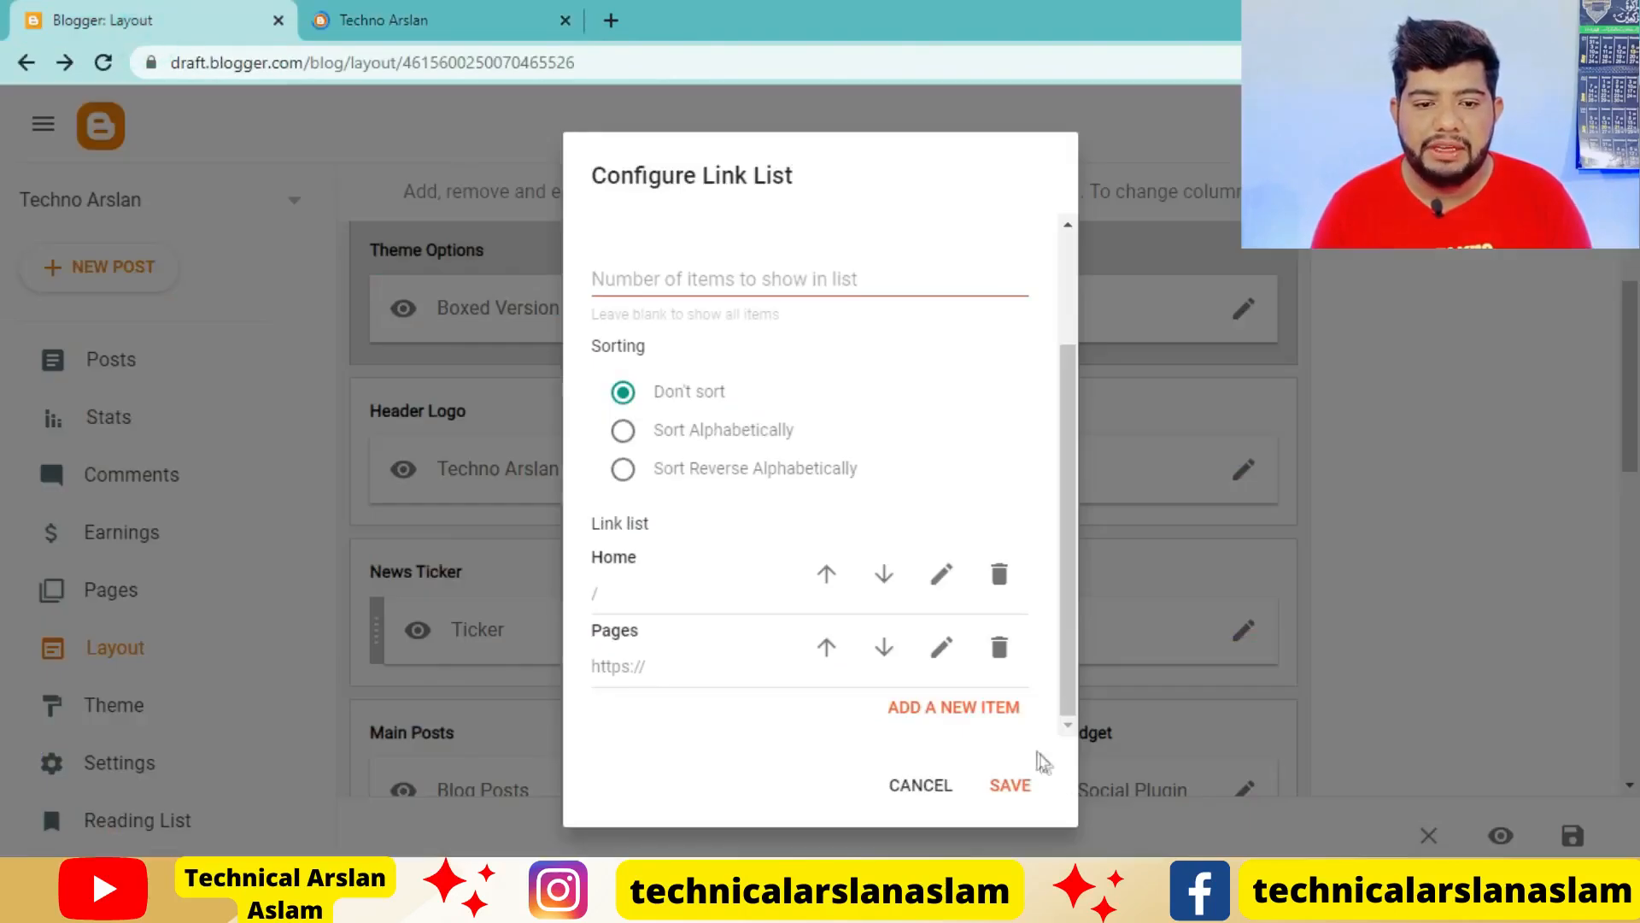
Save the link list configuration and reload the live blog to check the updated menu
left_click(1017, 786)
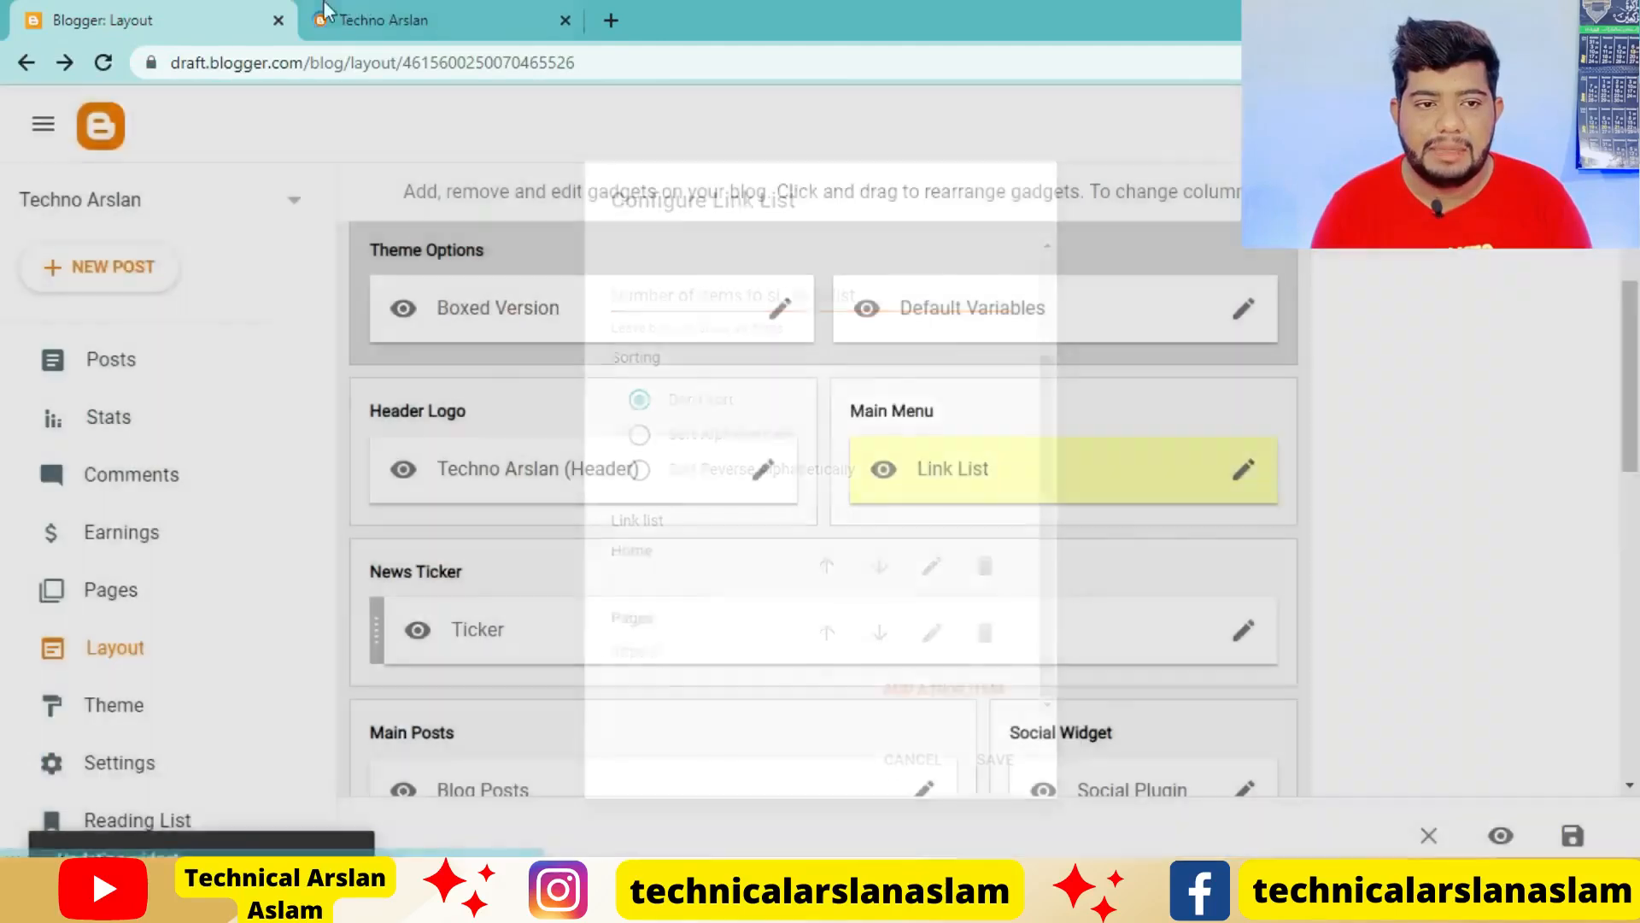
left_click(393, 22)
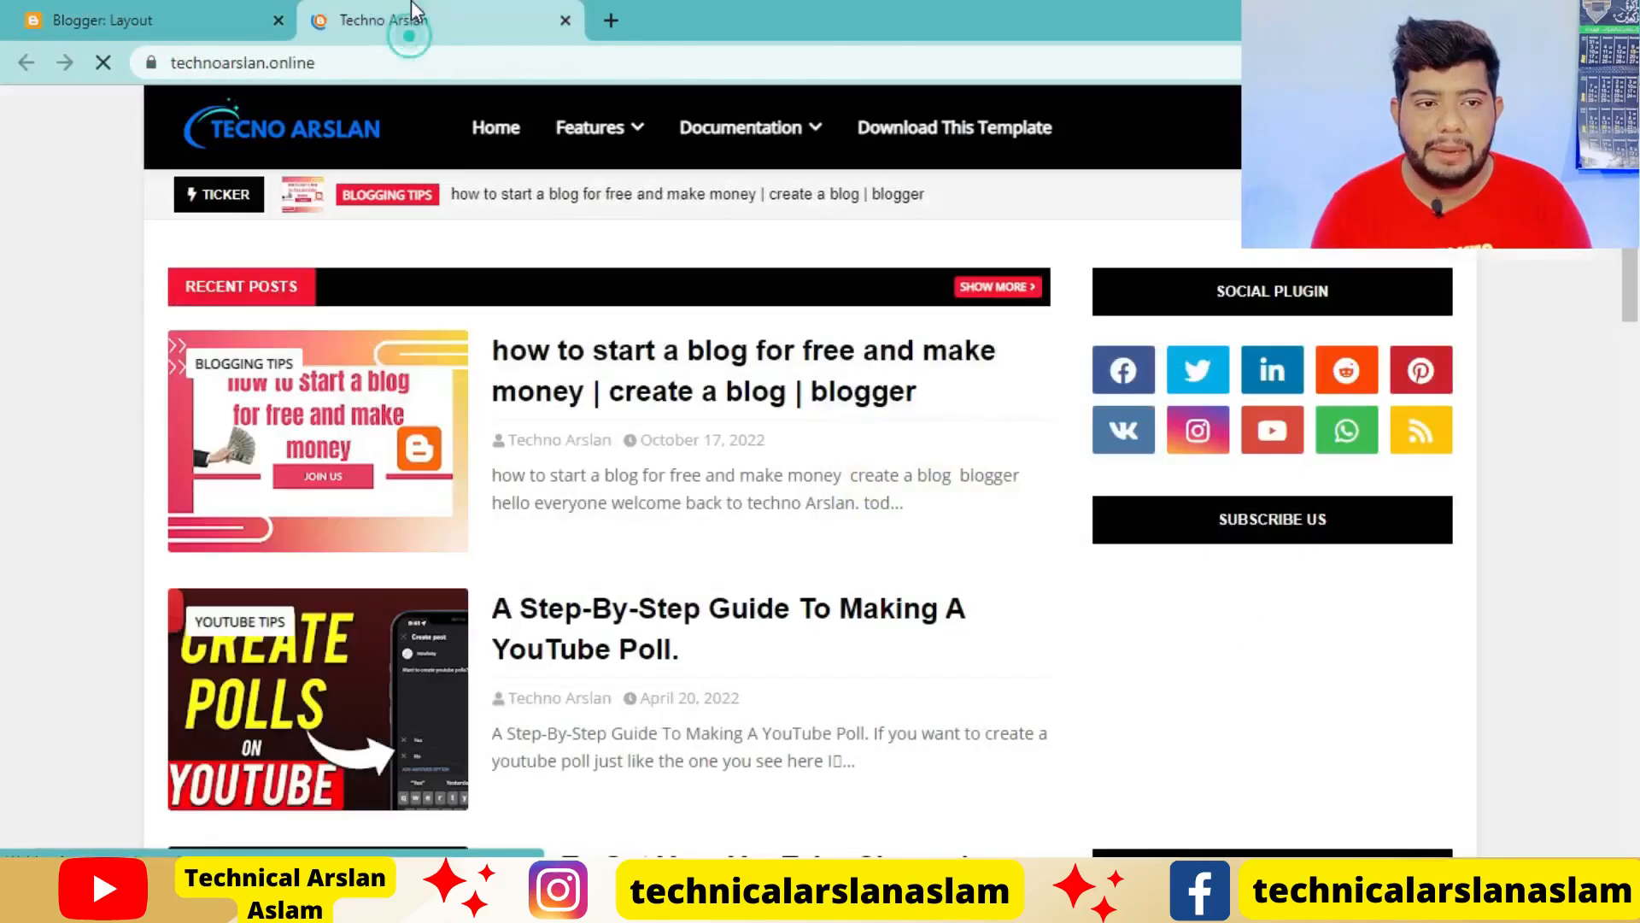
left_click(106, 65)
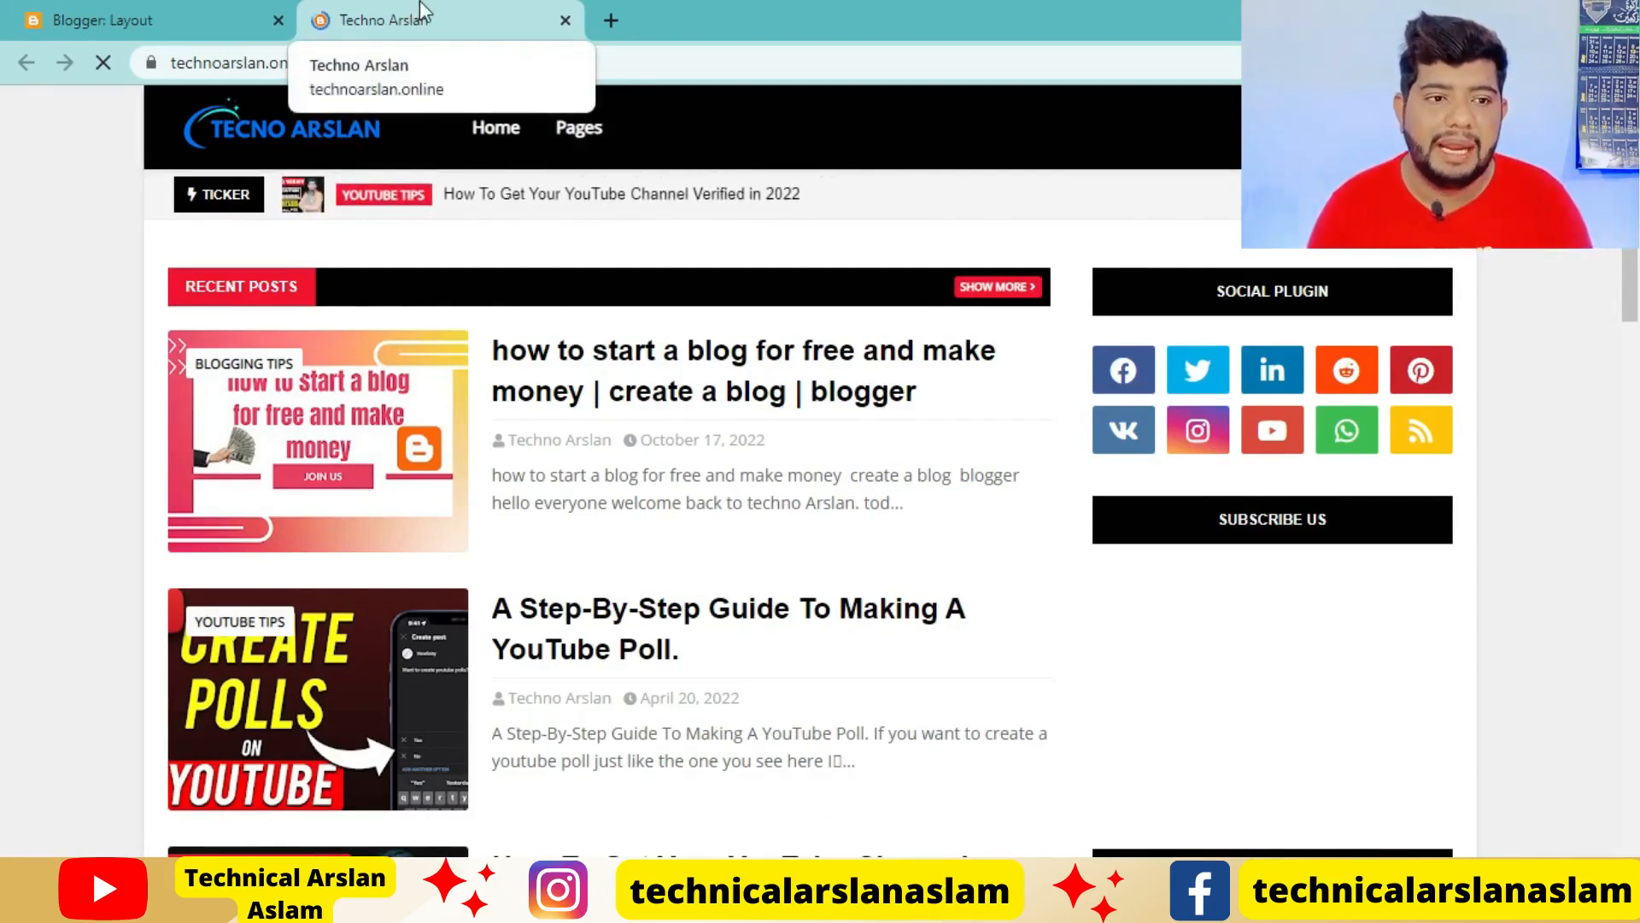
Open the blog's Pages list in a new browser tab placed directly after the Layout tab
left_click(212, 11)
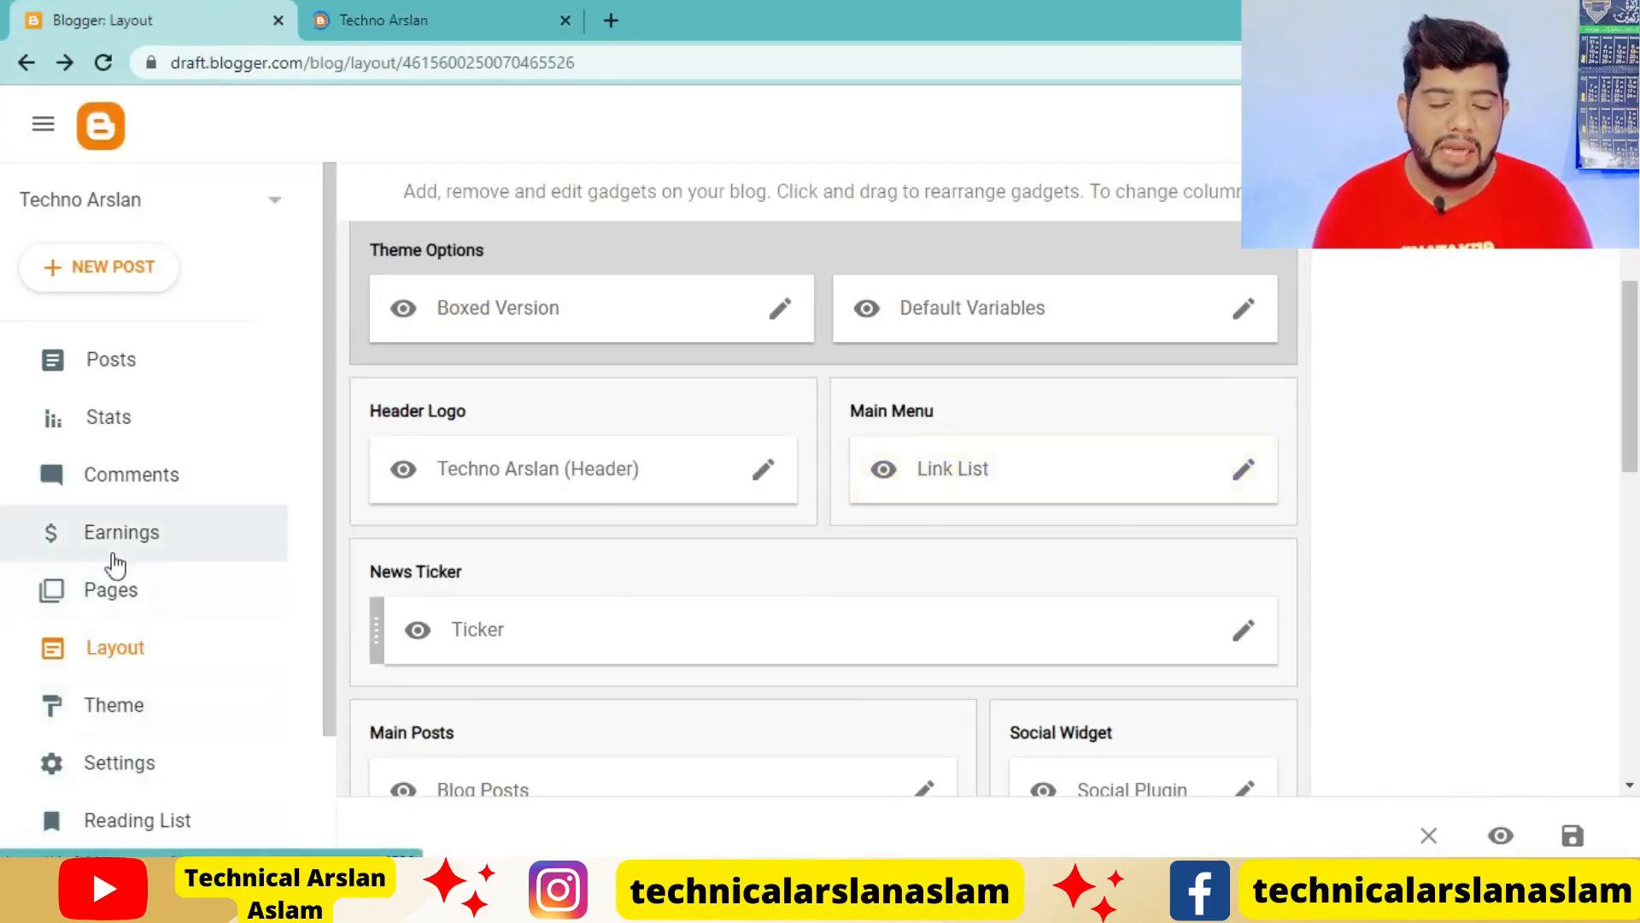
right_click(111, 587)
left_click(193, 600)
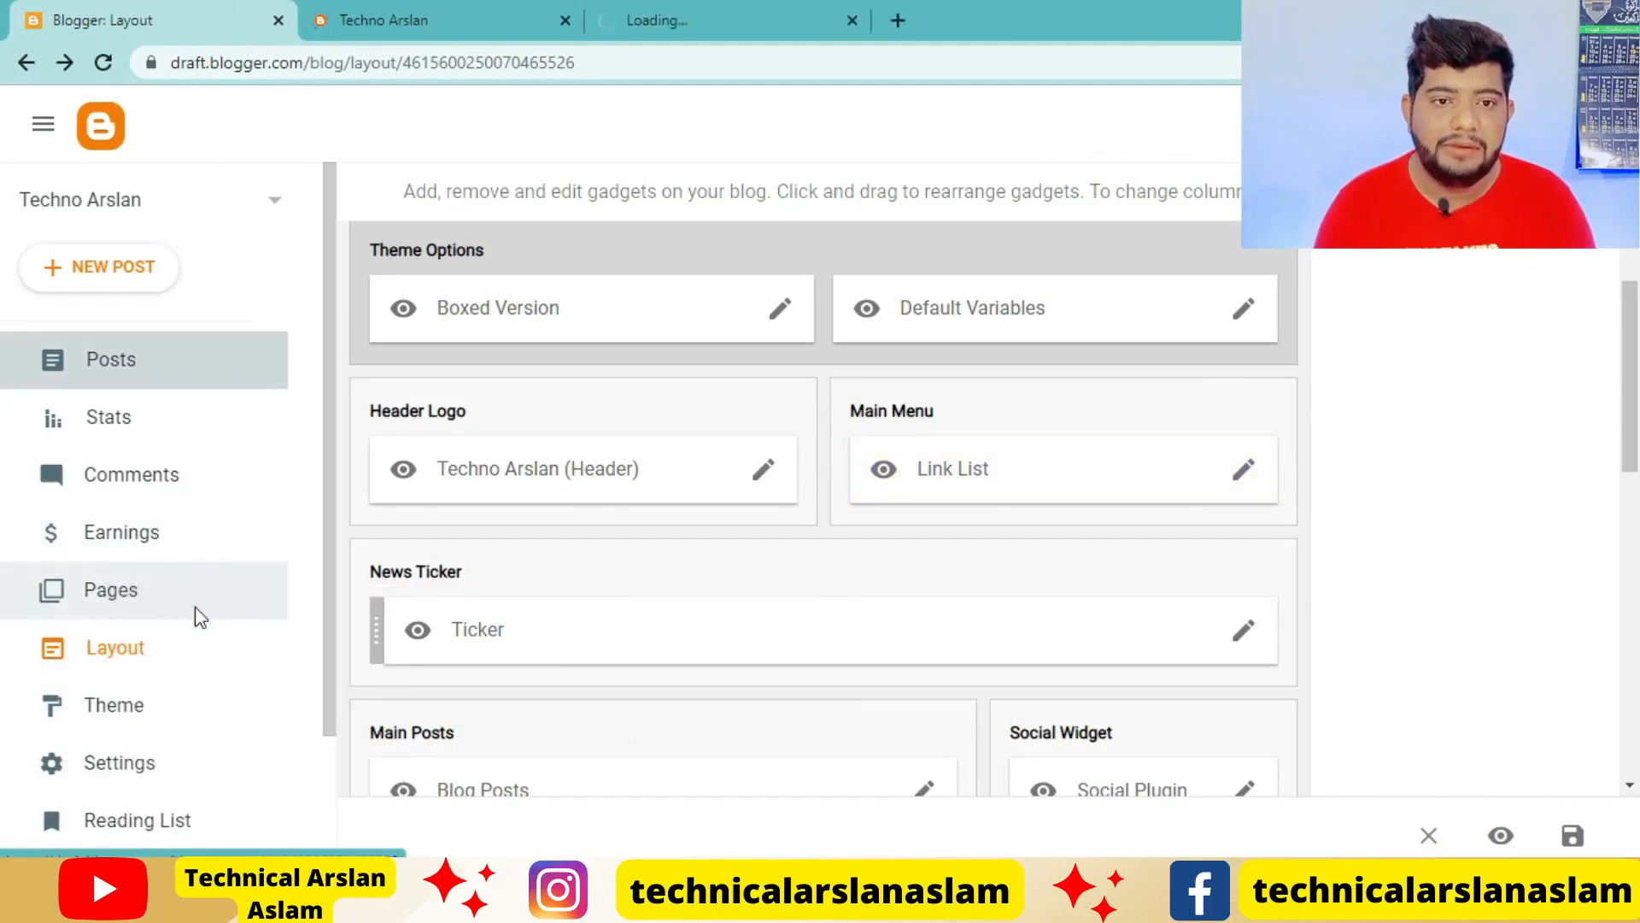
left_click_drag(688, 21, 392, 18)
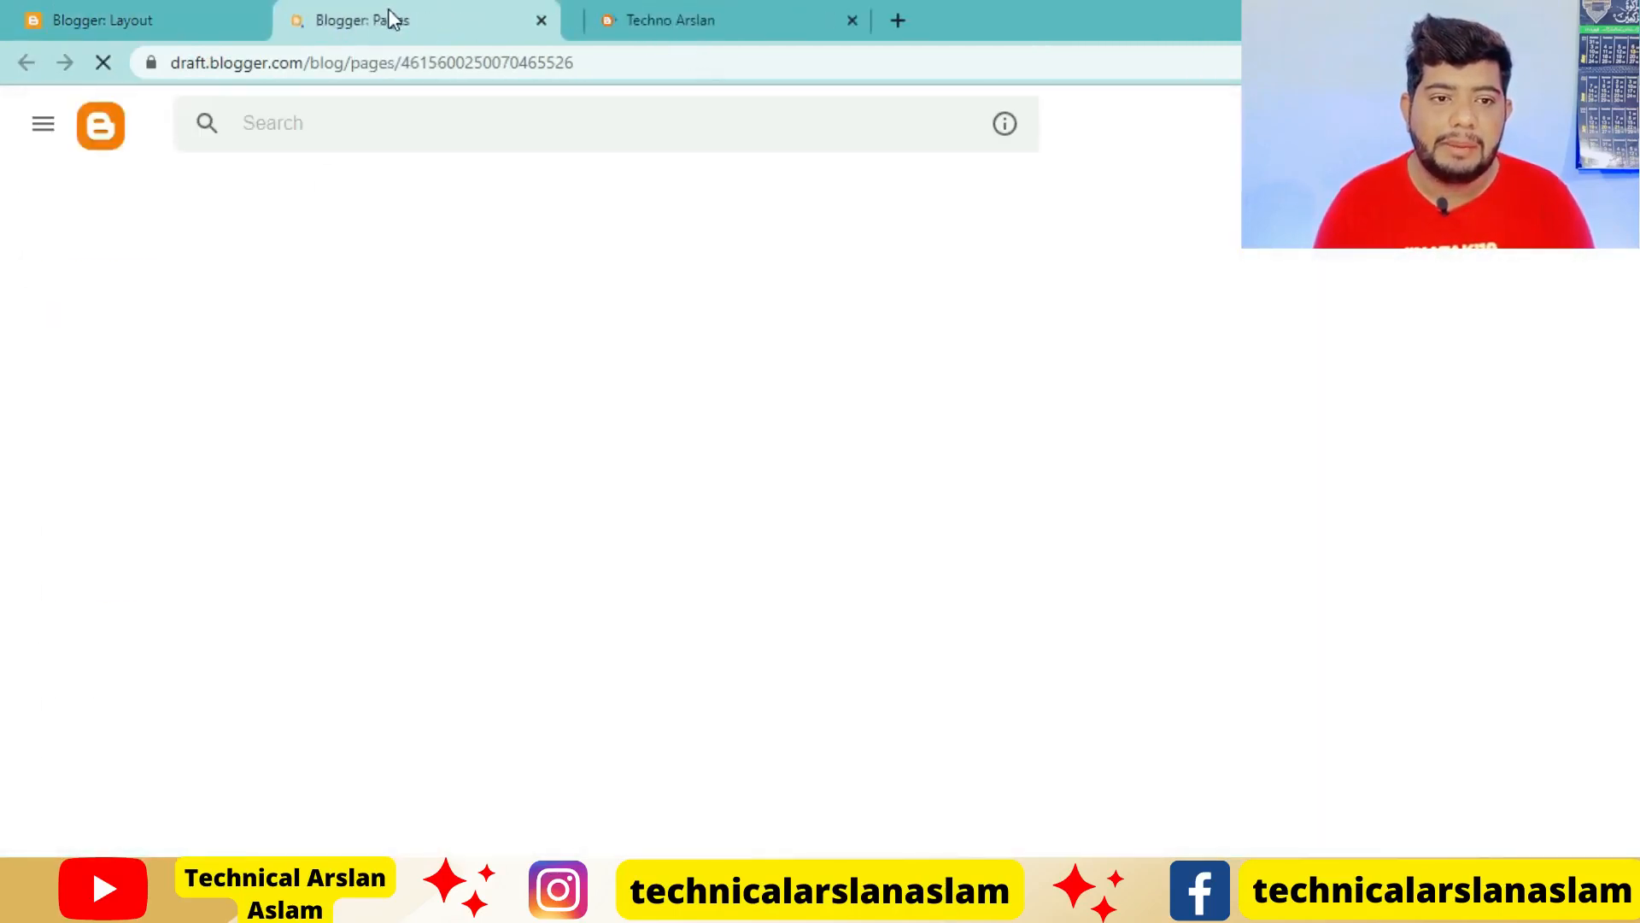
Reopen the Main Menu link list in the layout and start a new item below Pages
left_click(726, 2)
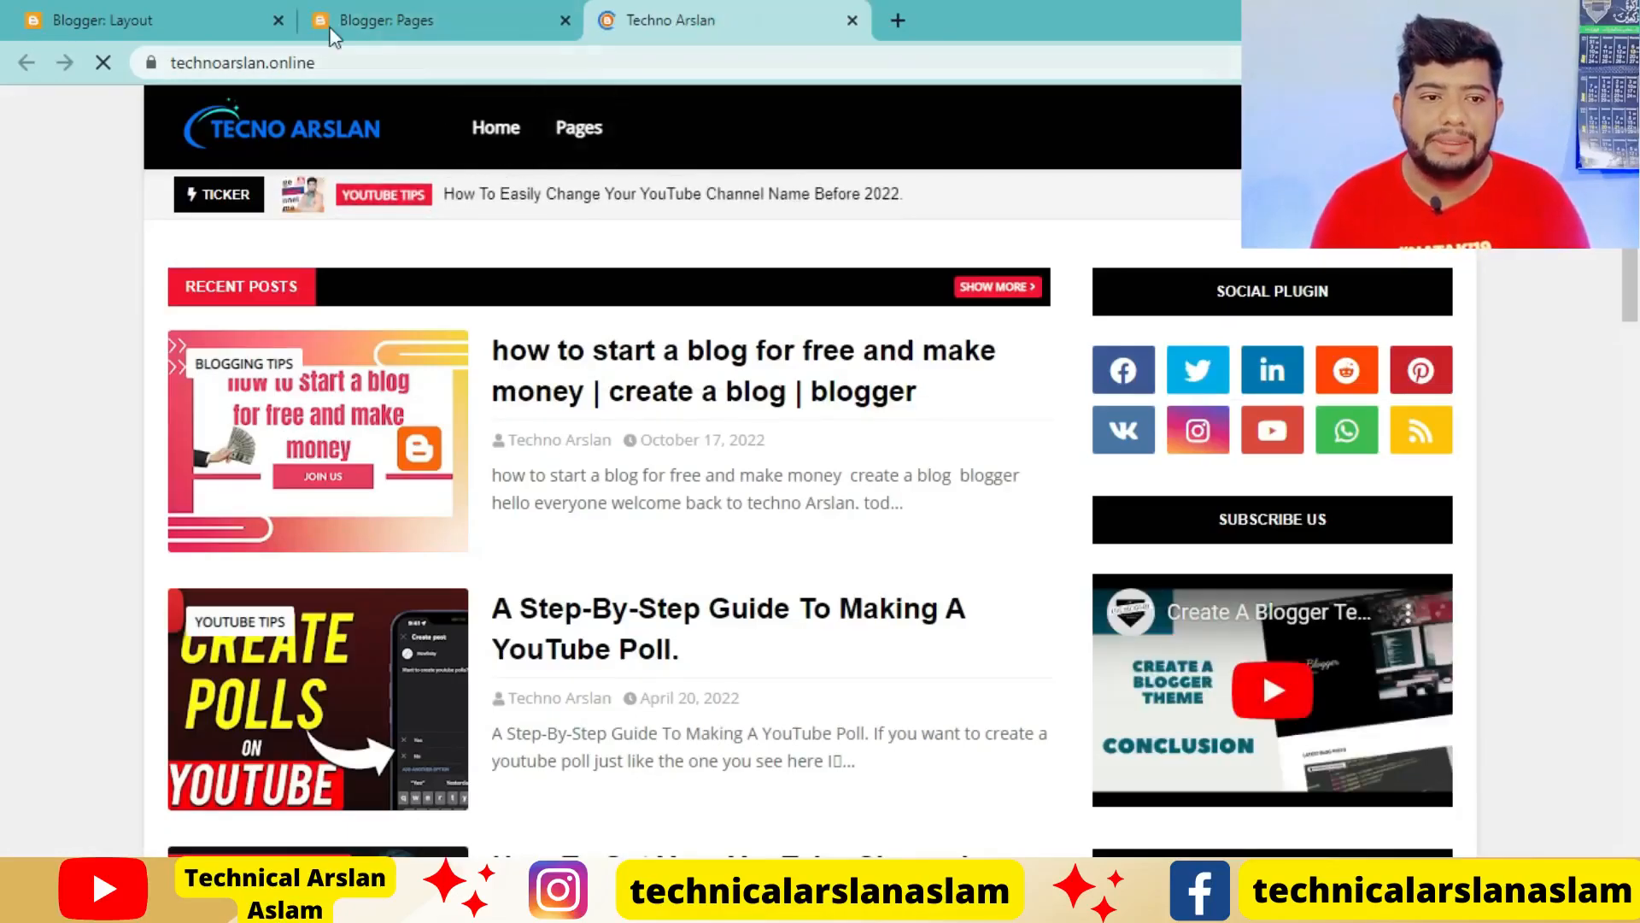
left_click(113, 14)
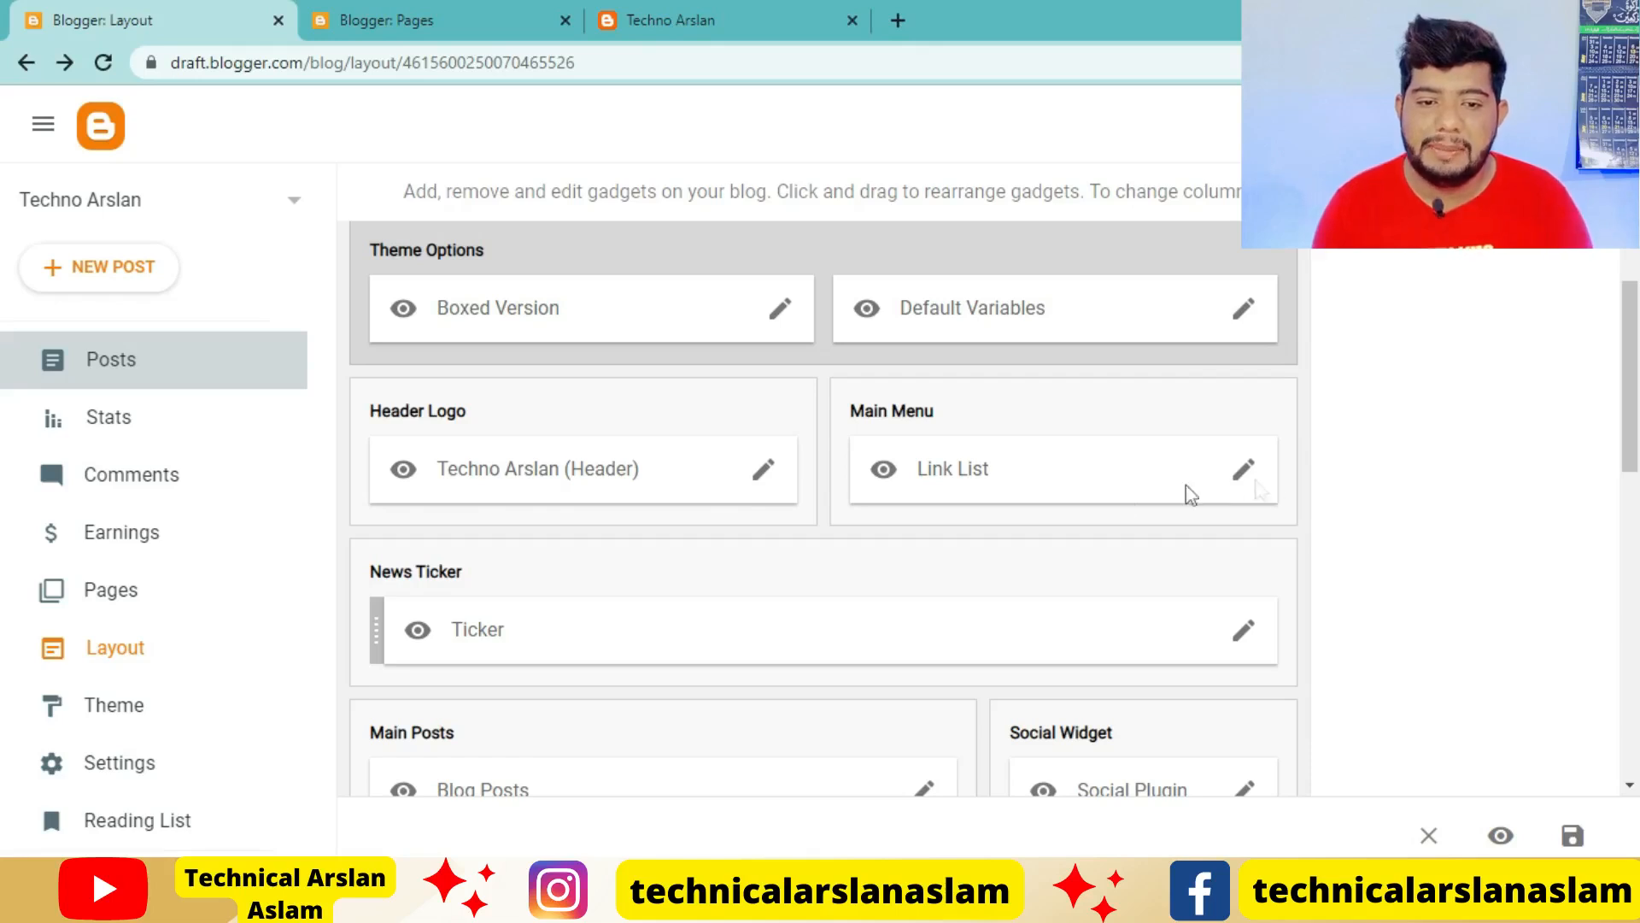
left_click(1245, 471)
scroll(727, 619, "down", 2)
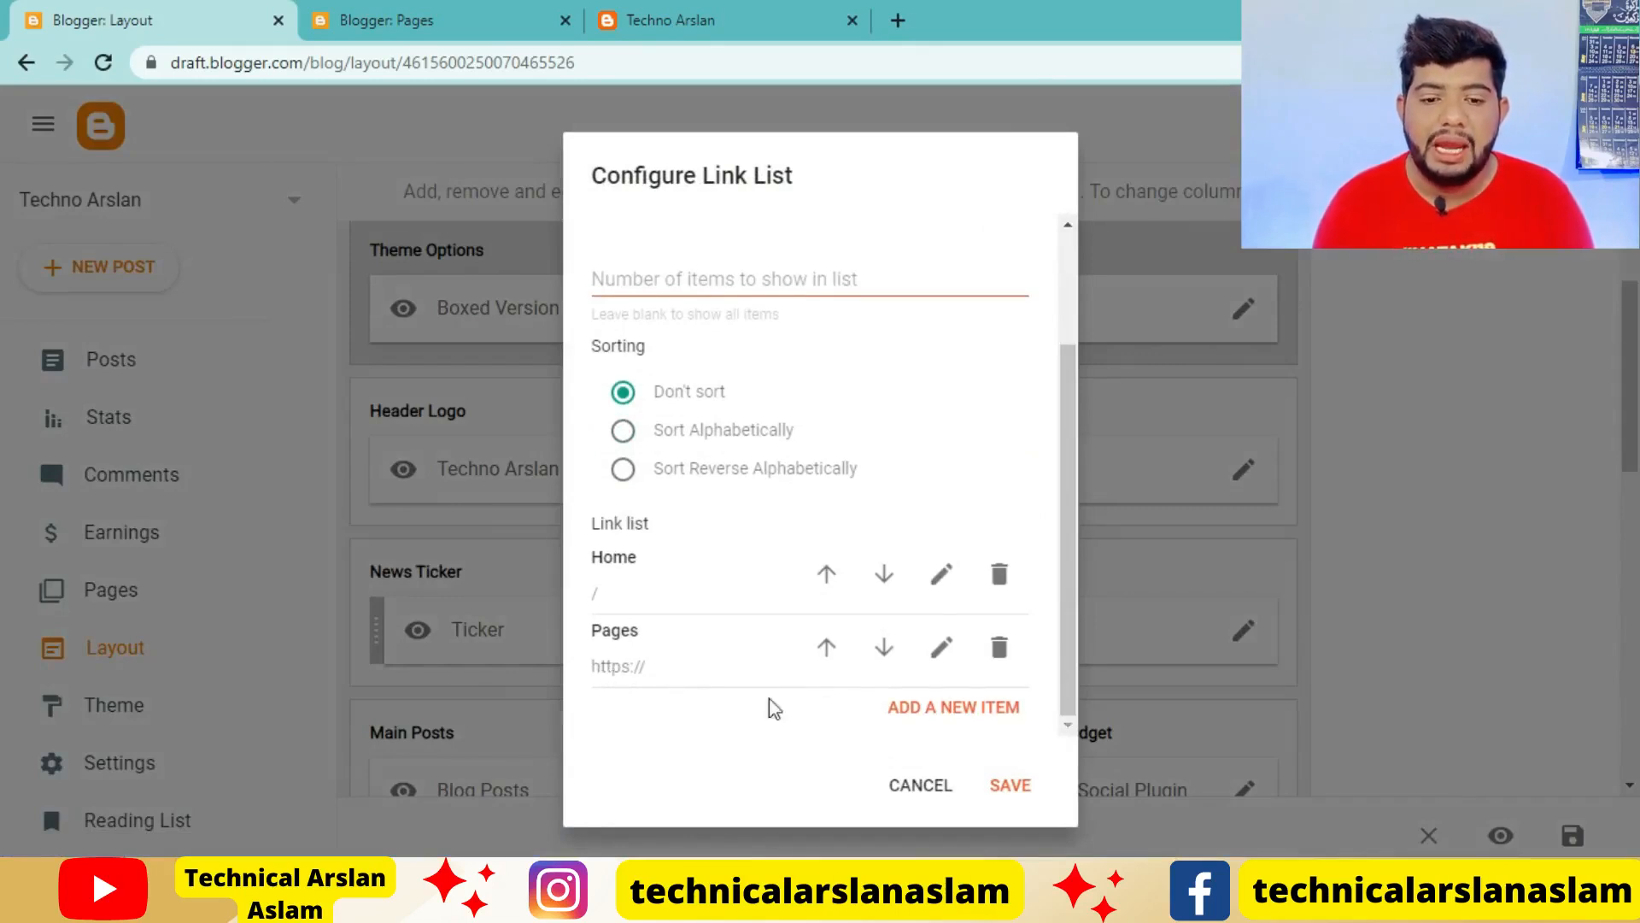
left_click(988, 712)
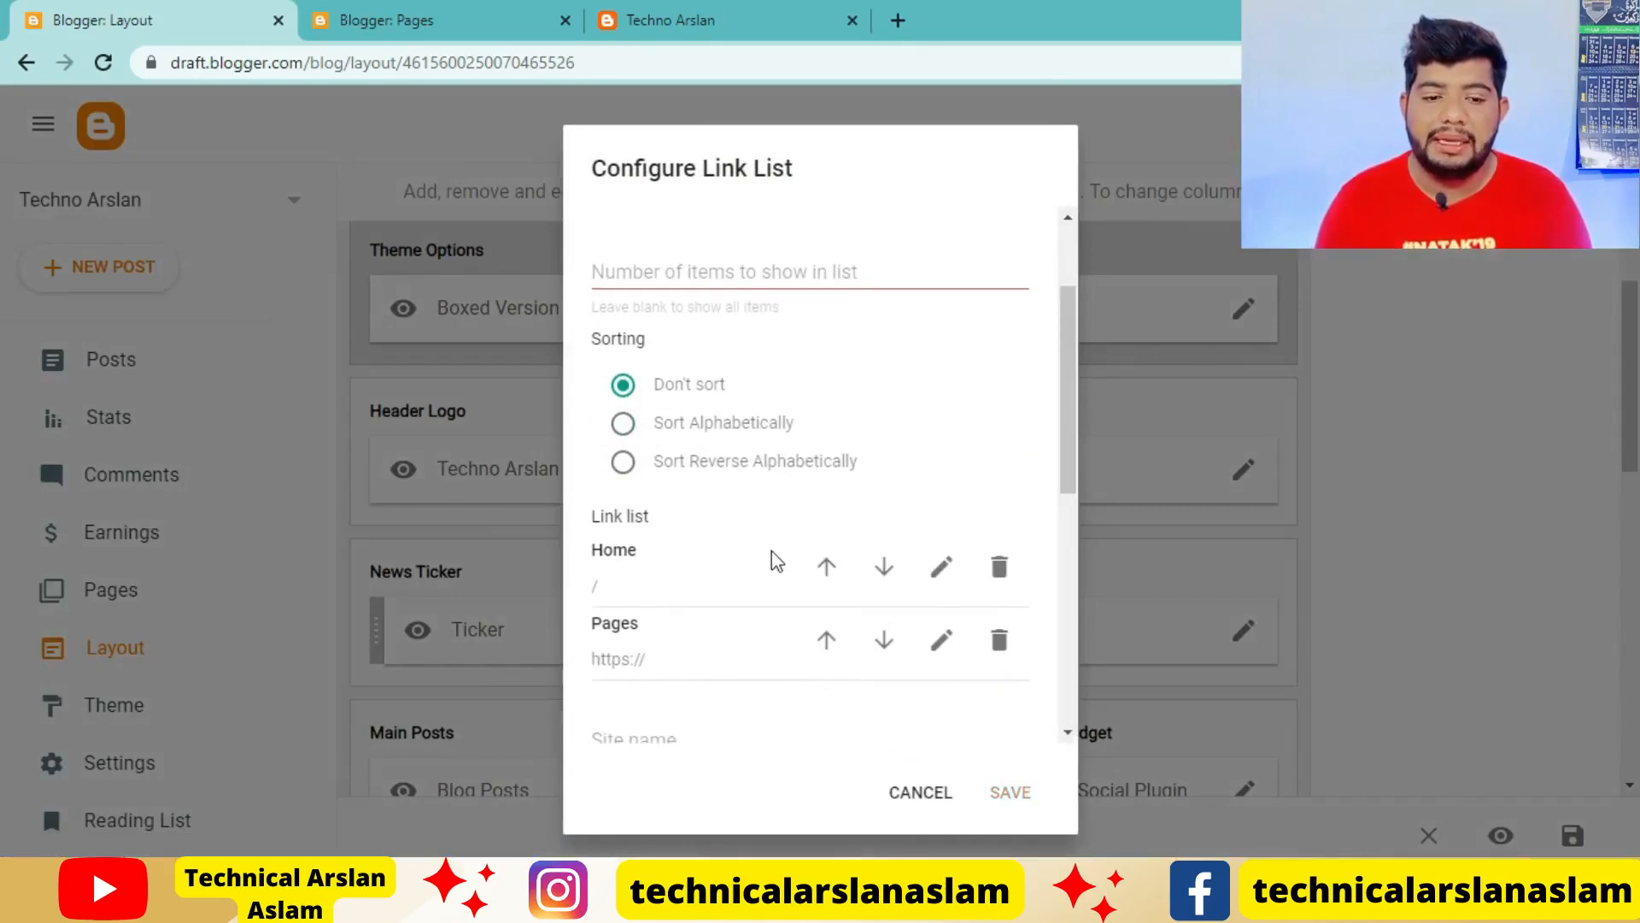
left_click(693, 617)
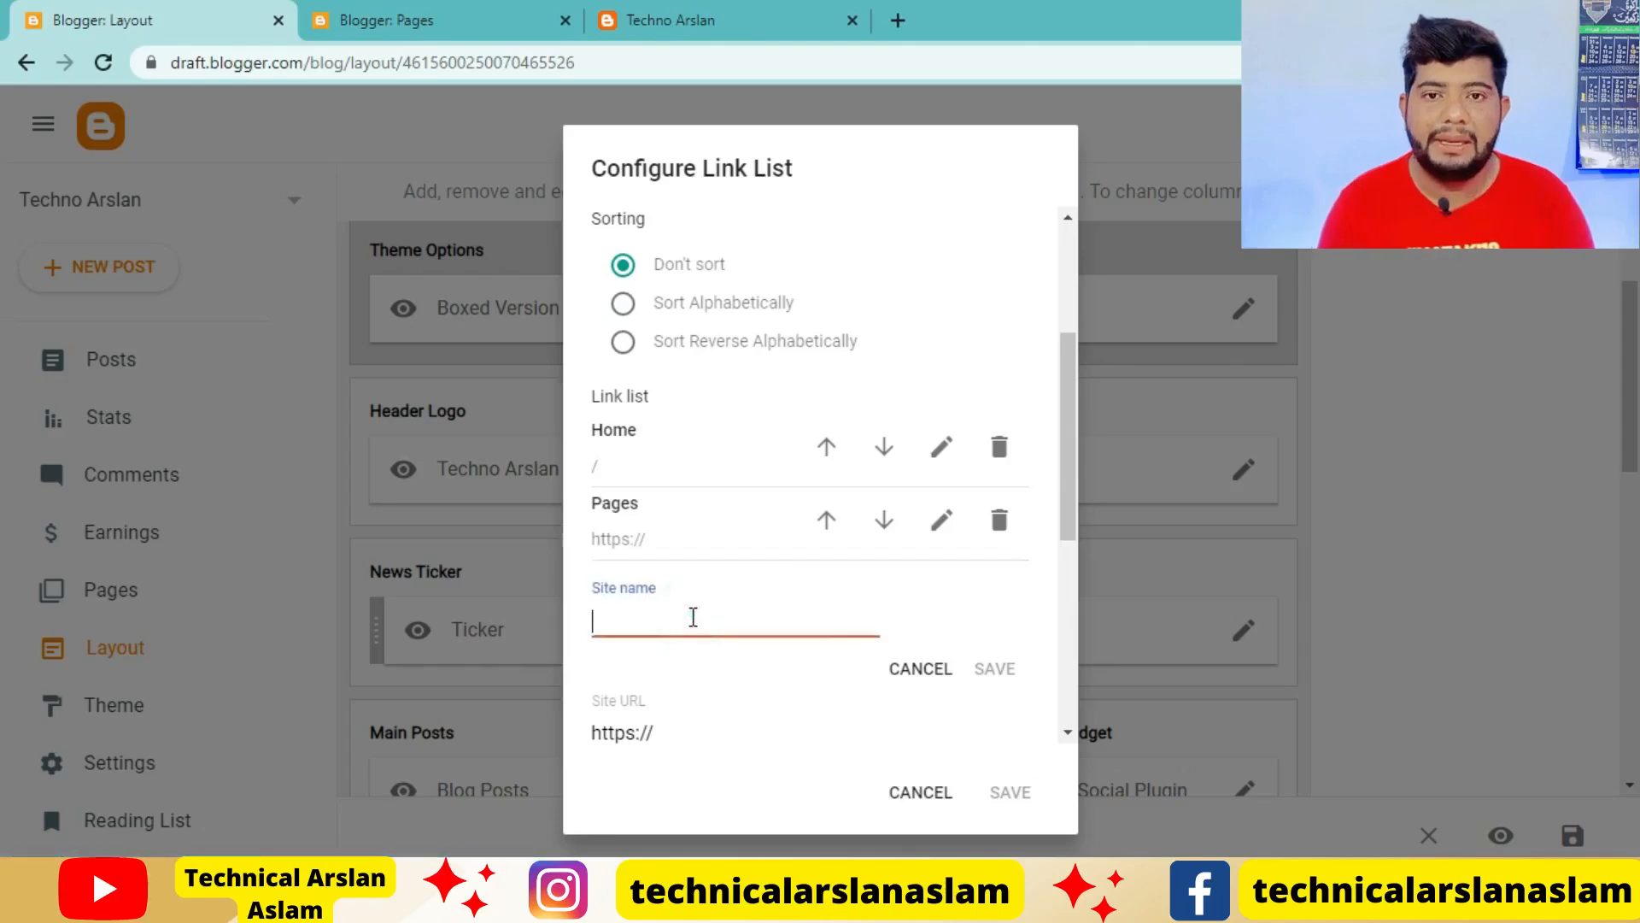
Go to the blog's Pages list and select the About Us page title text for copying
left_click(768, 14)
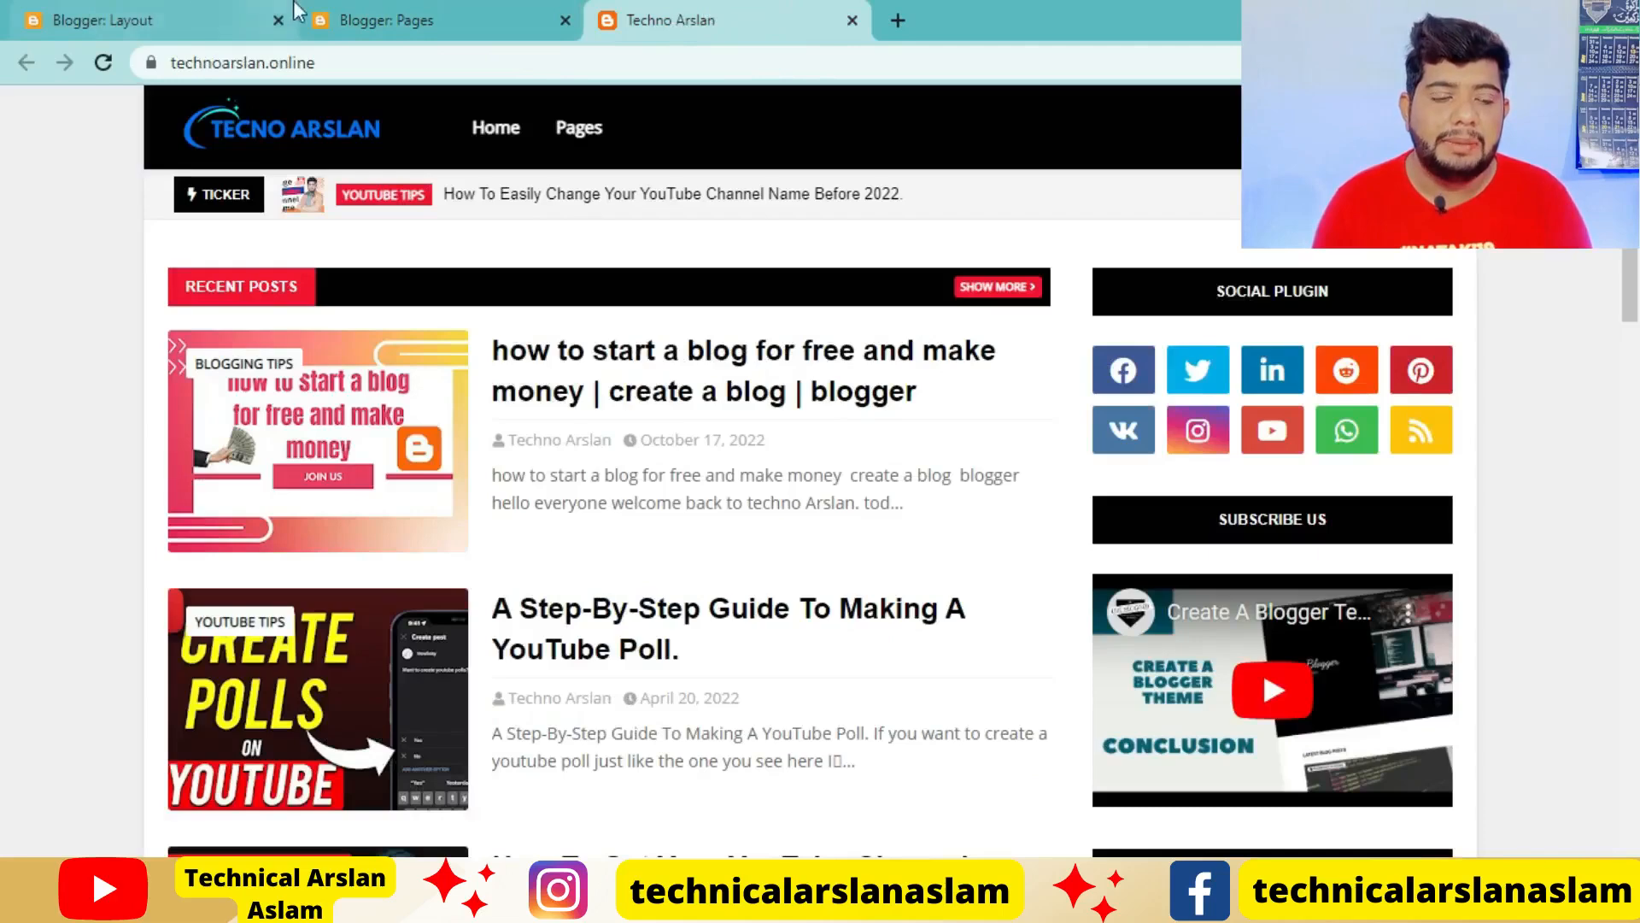
left_click(178, 33)
left_click(387, 20)
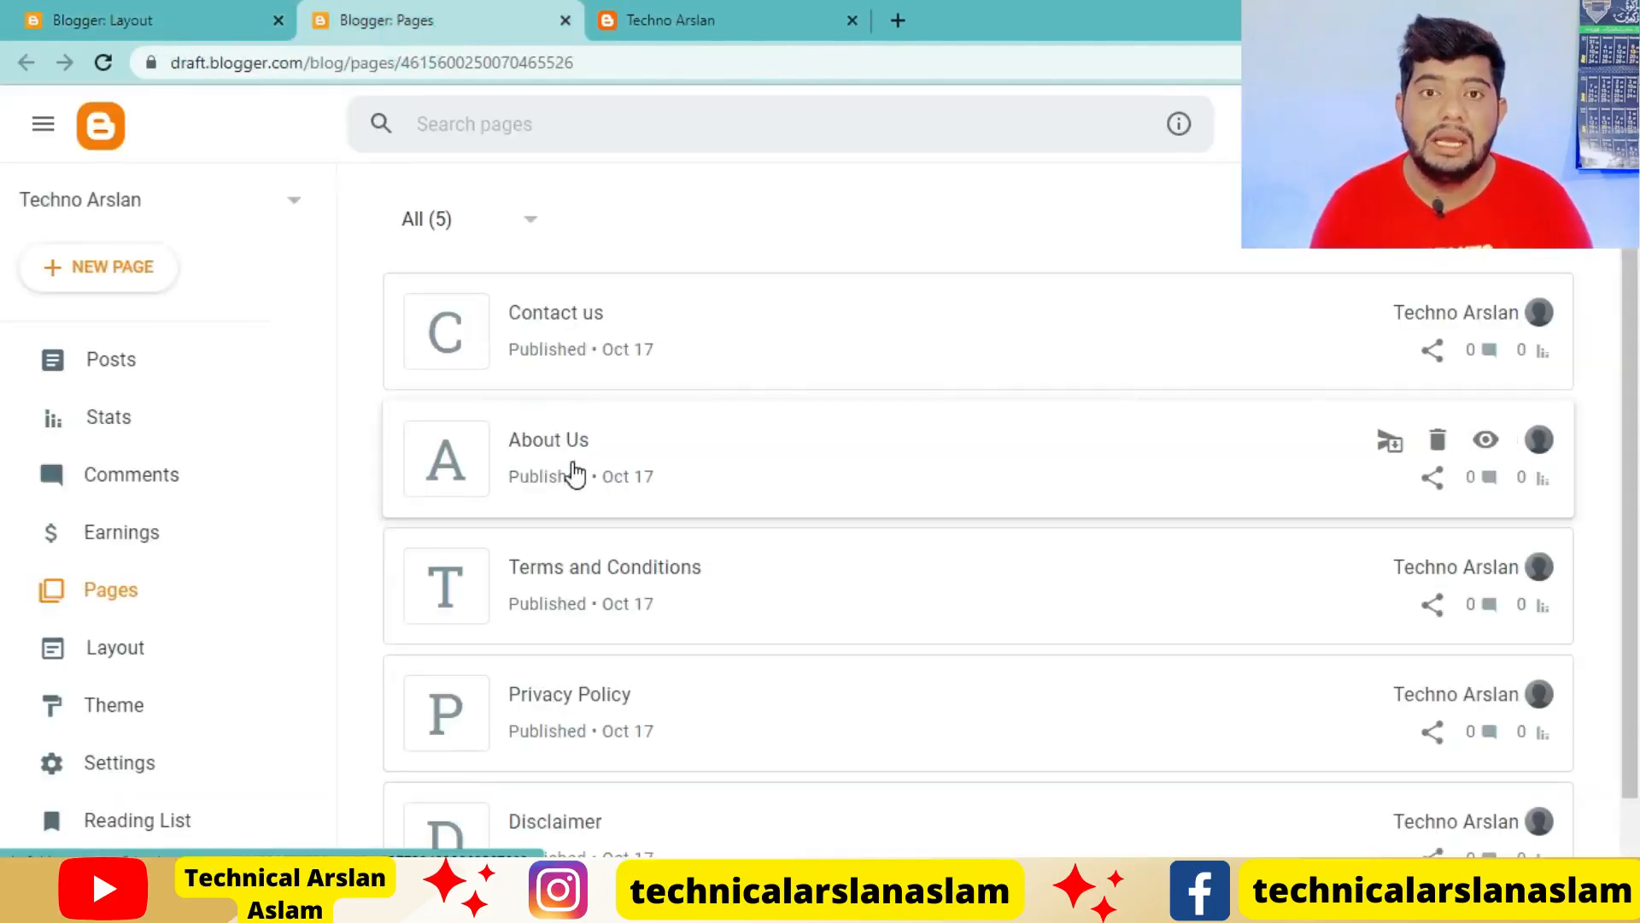
left_click(564, 437)
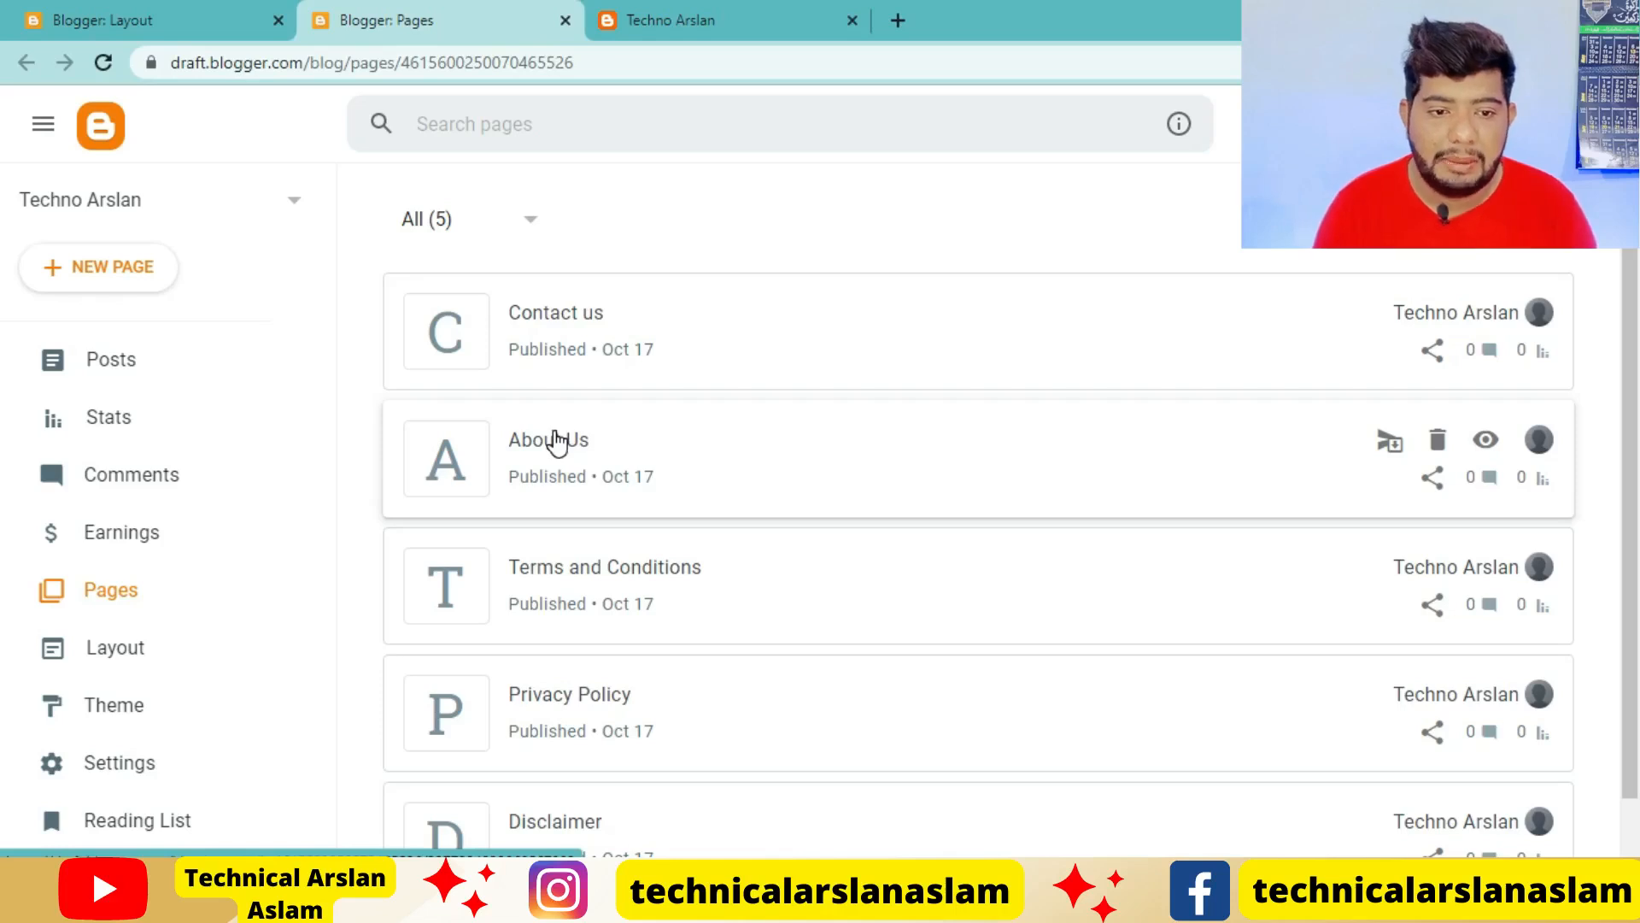
triple_click(505, 412)
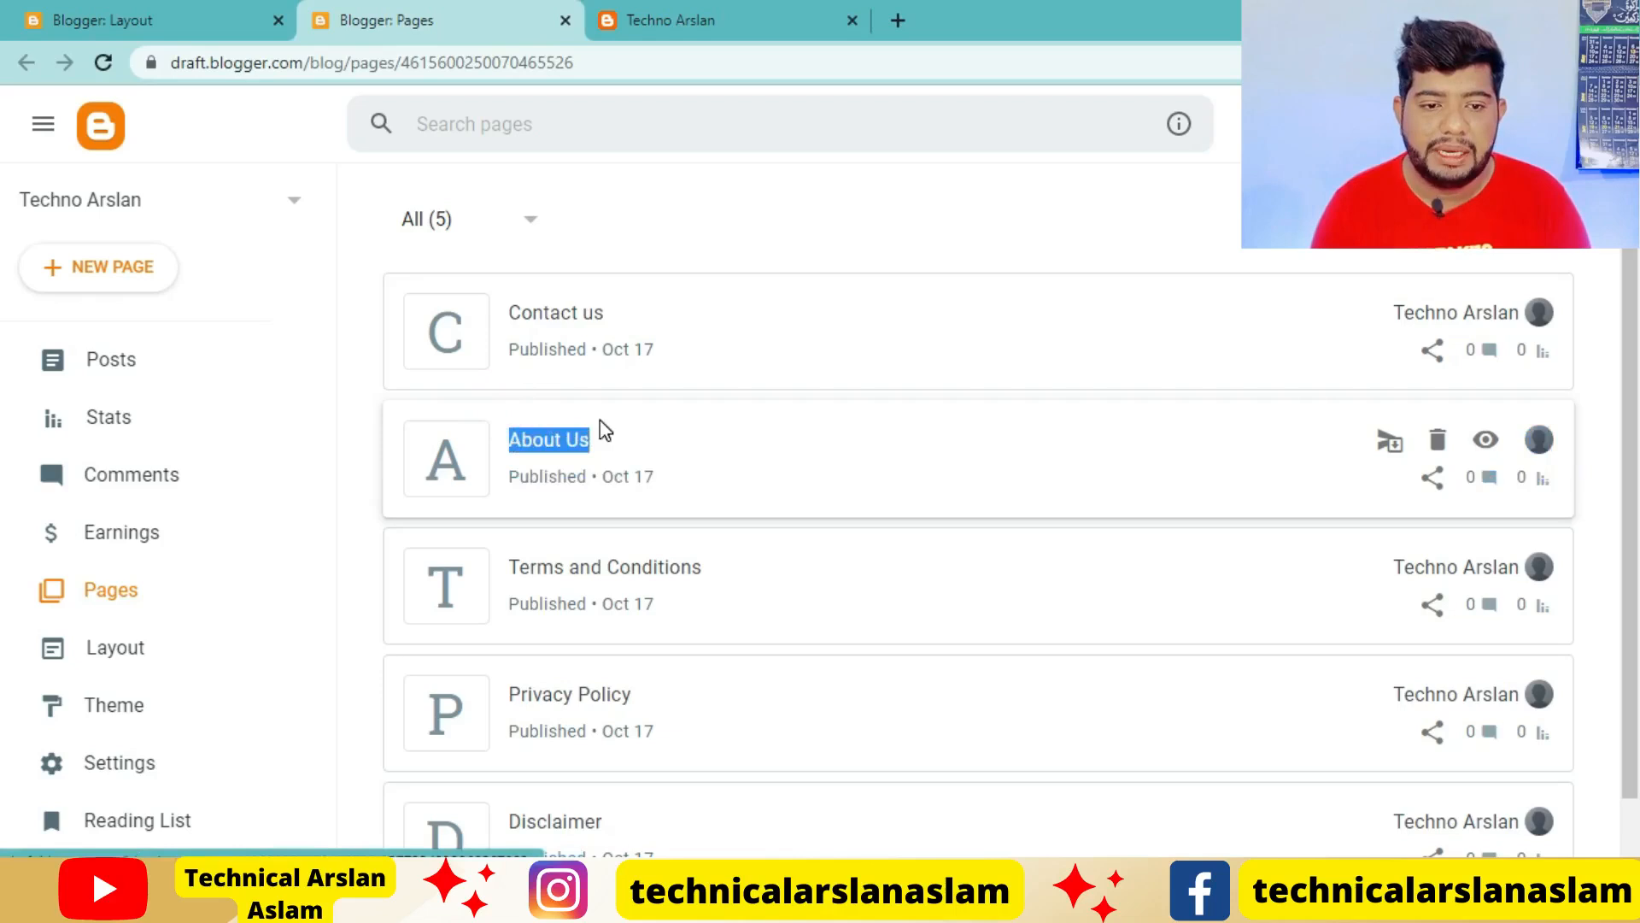
right_click(529, 425)
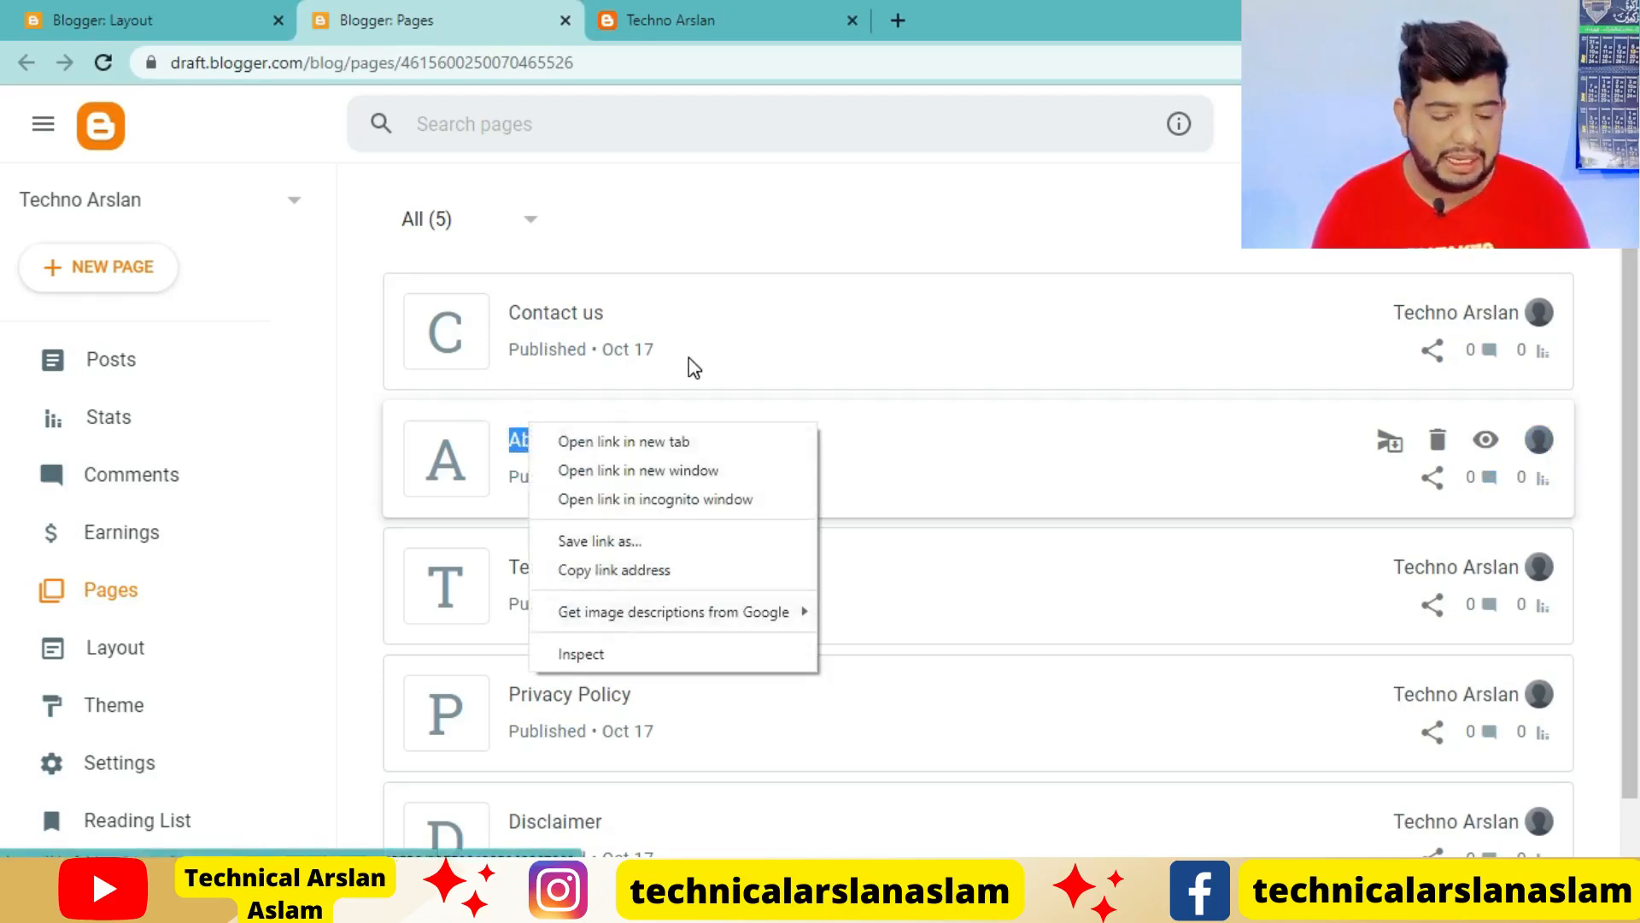
left_click(765, 379)
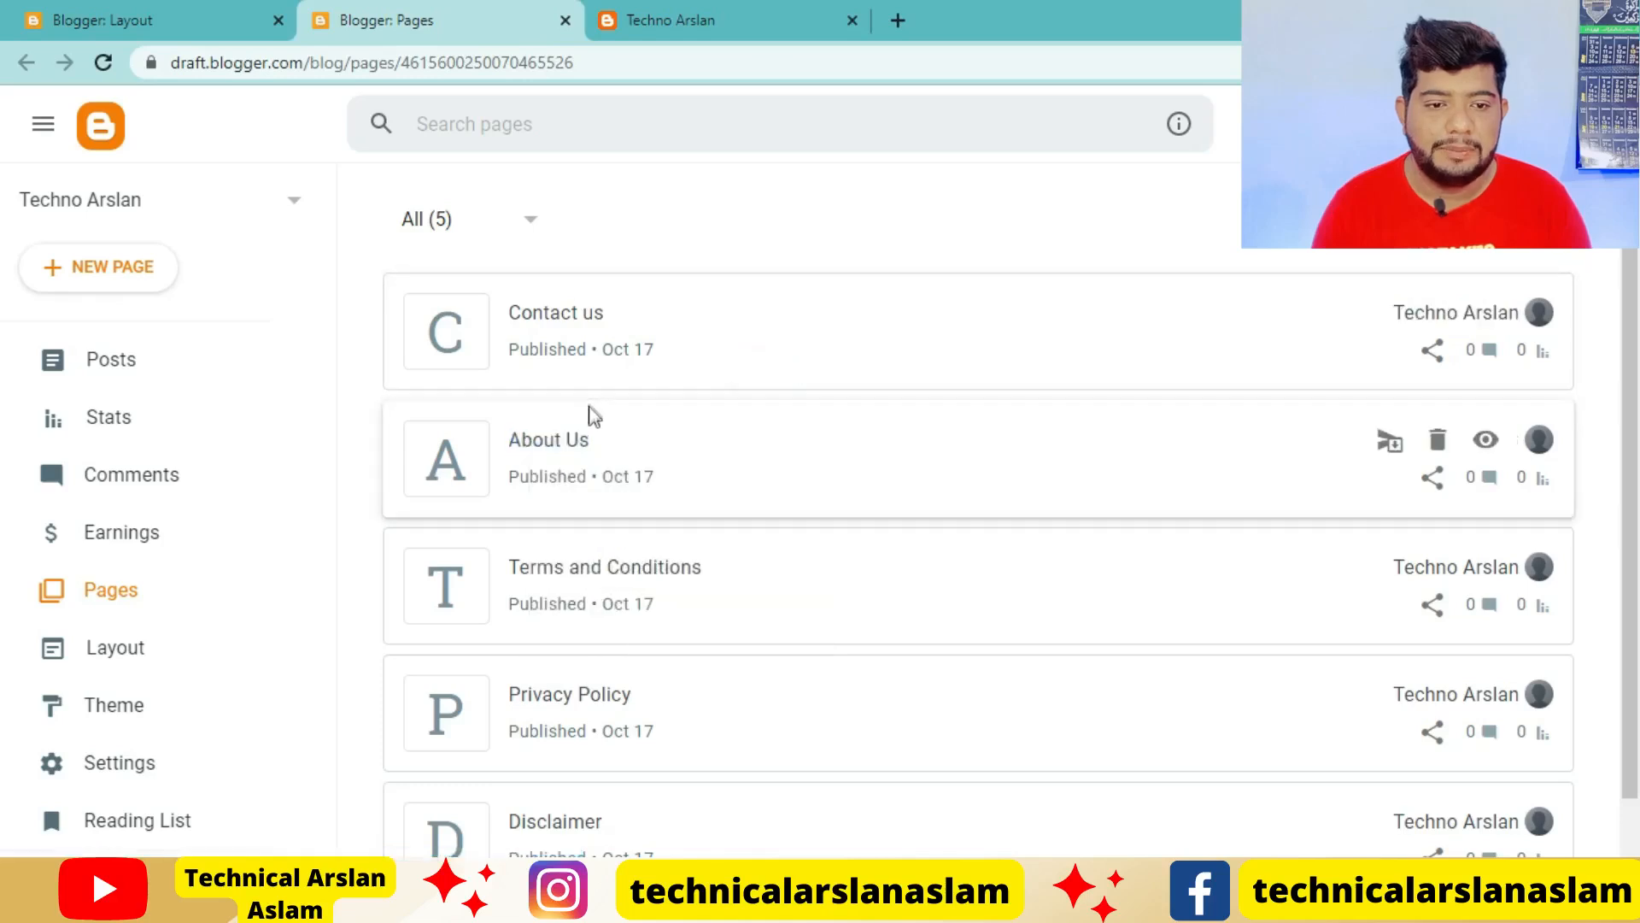
left_click_drag(513, 427, 595, 419)
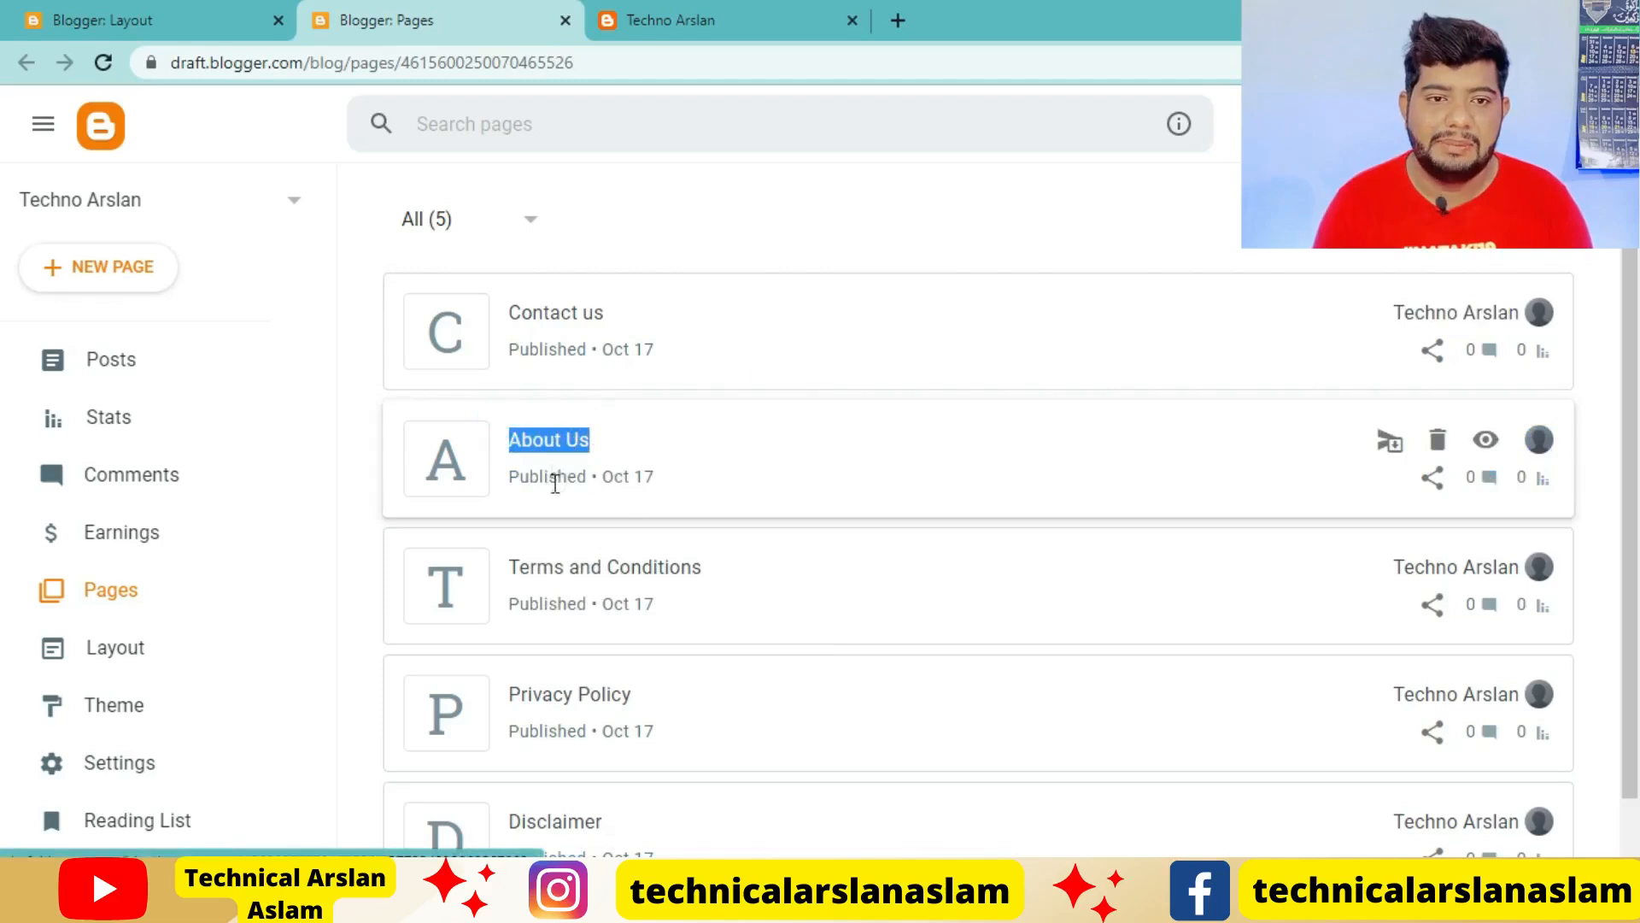
Enter _About Us as the site name of the new link list item
left_click(168, 15)
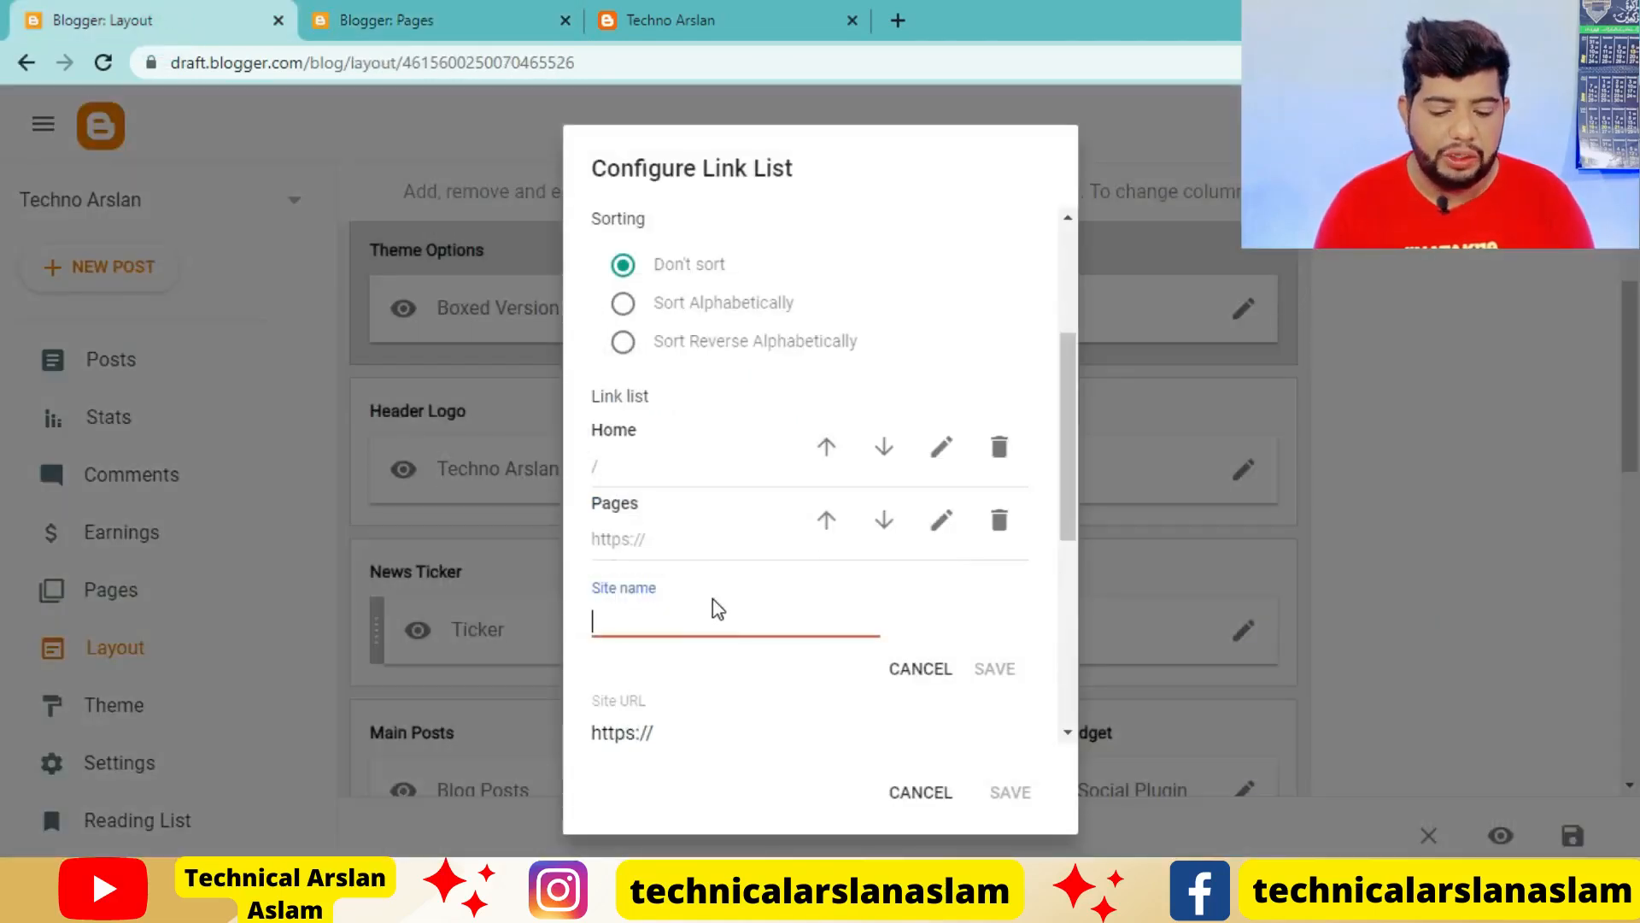
type("_")
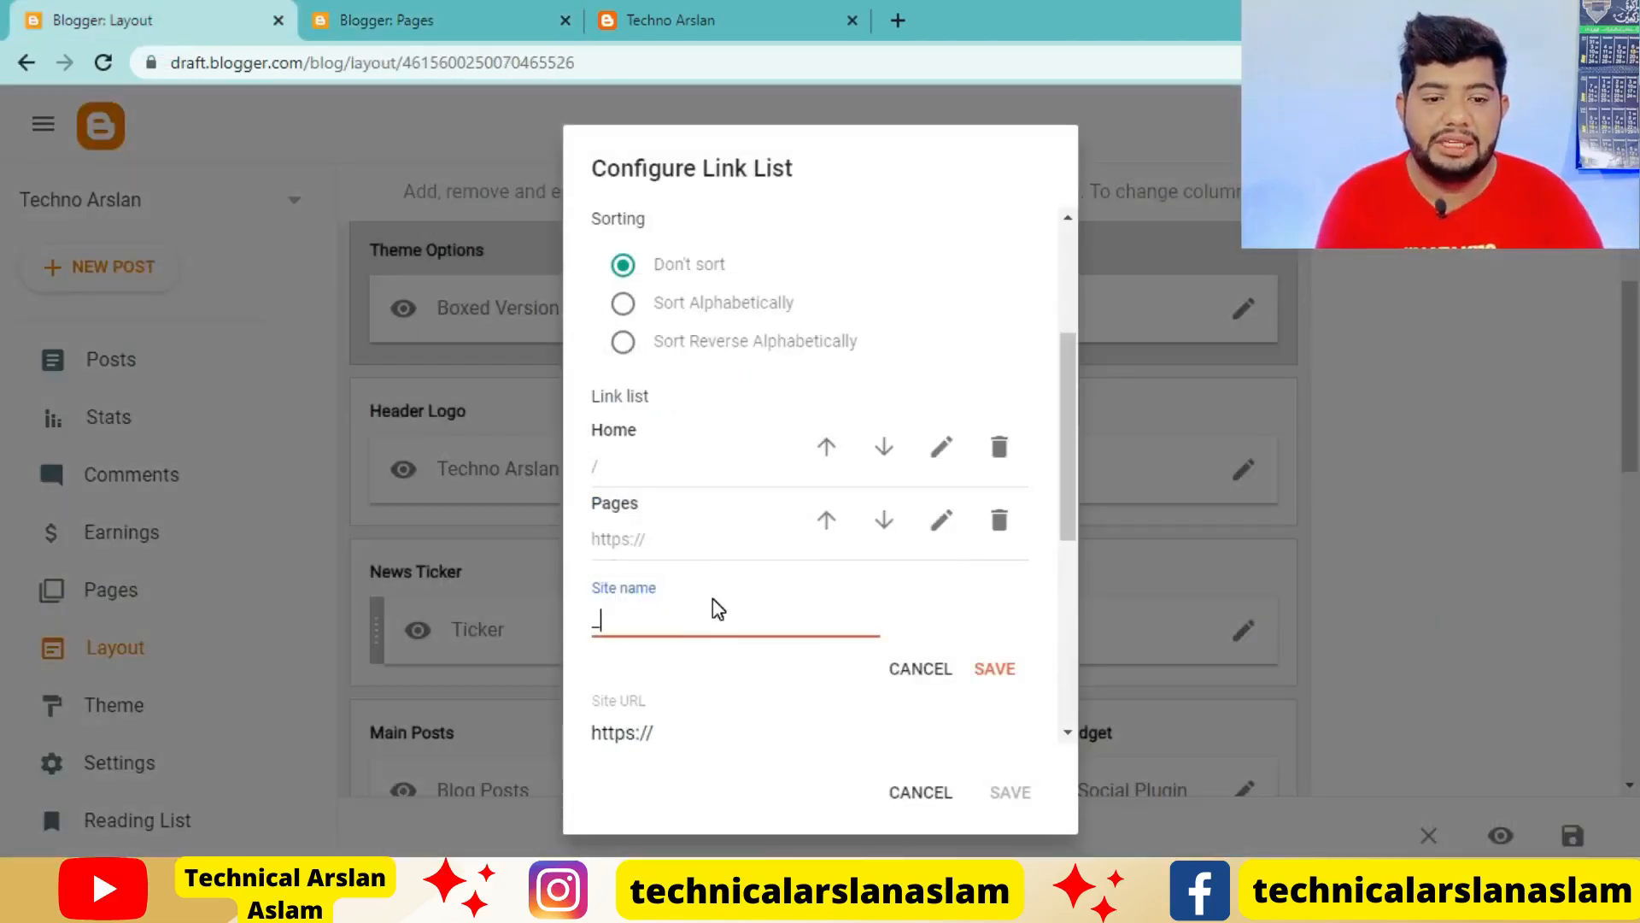
left_click(661, 628)
type("About Us")
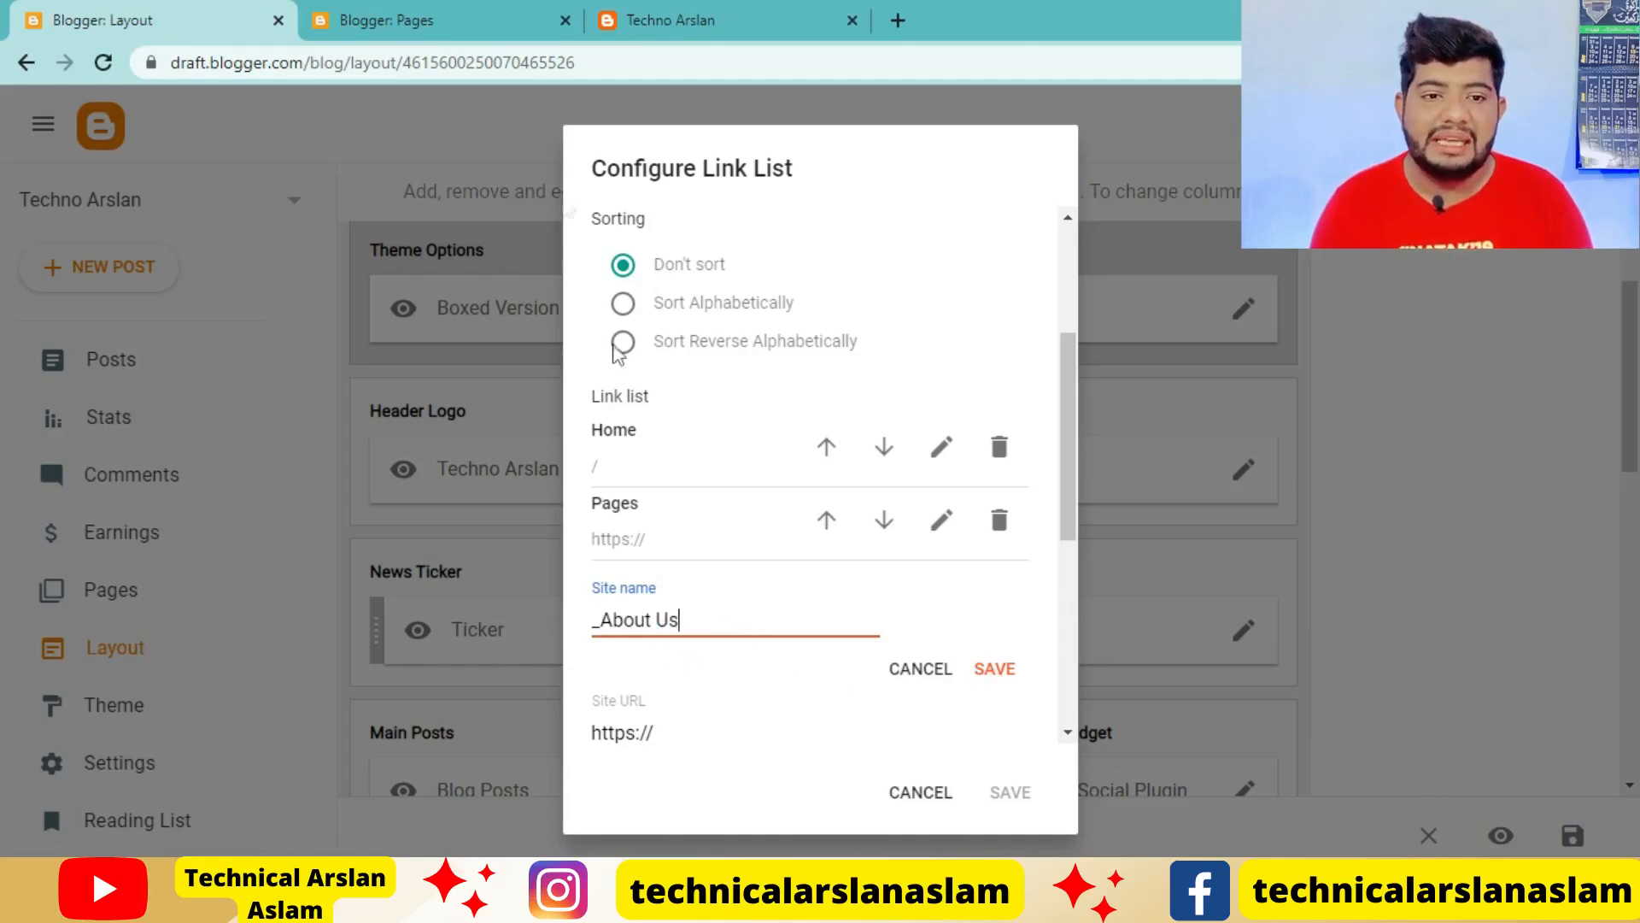
Copy the link address of the About Us page from the Pages list
left_click(380, 21)
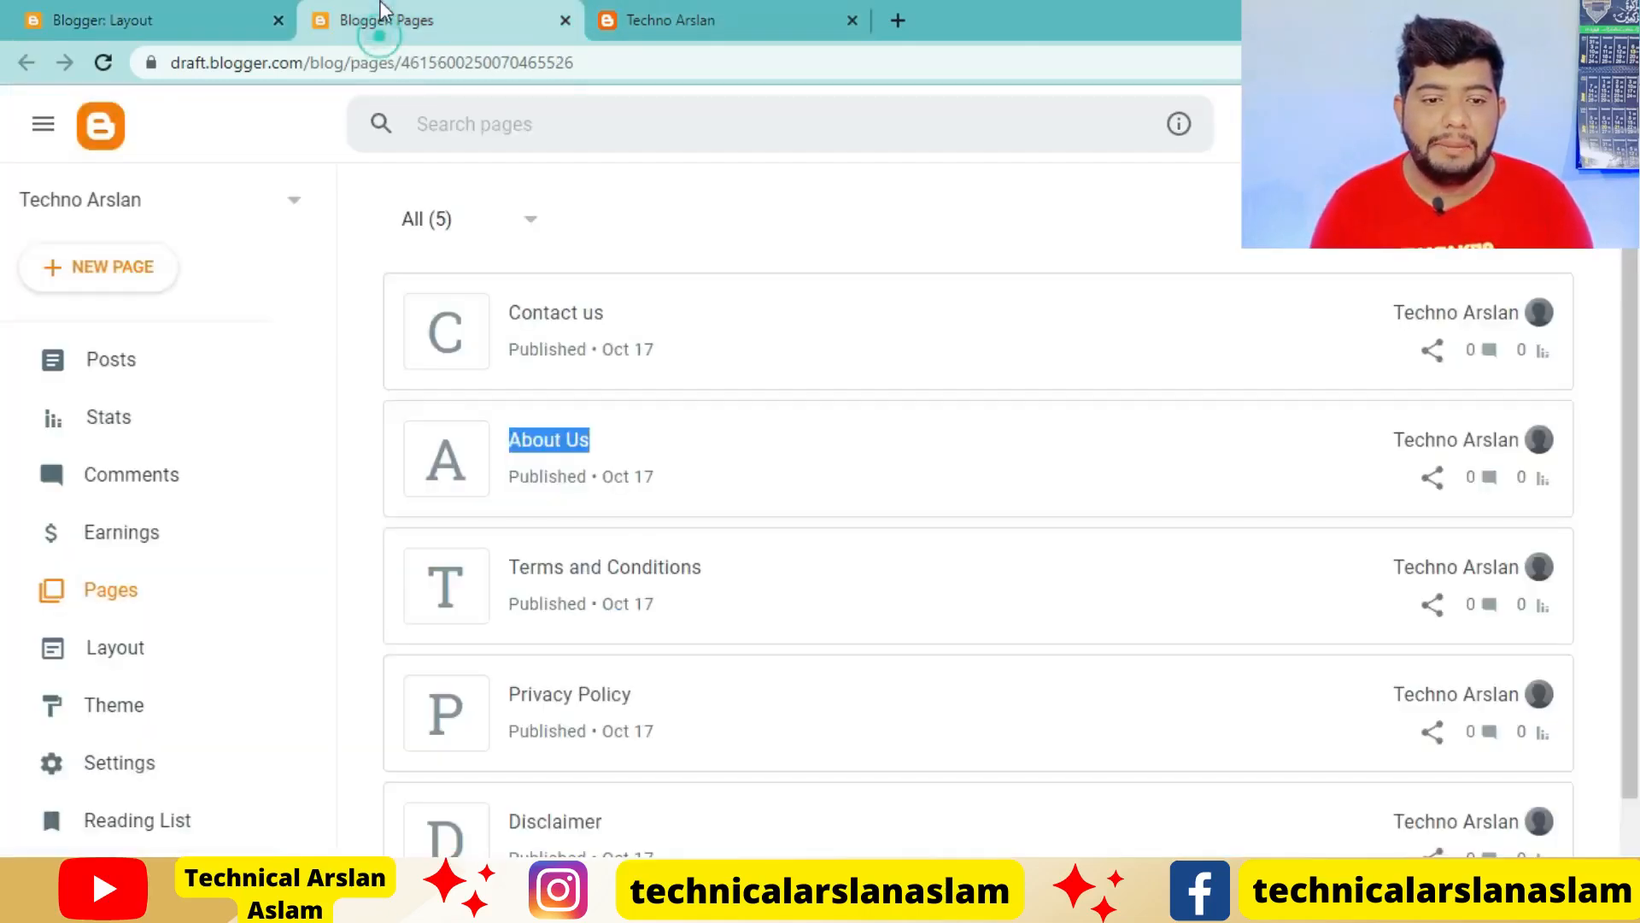
right_click(864, 464)
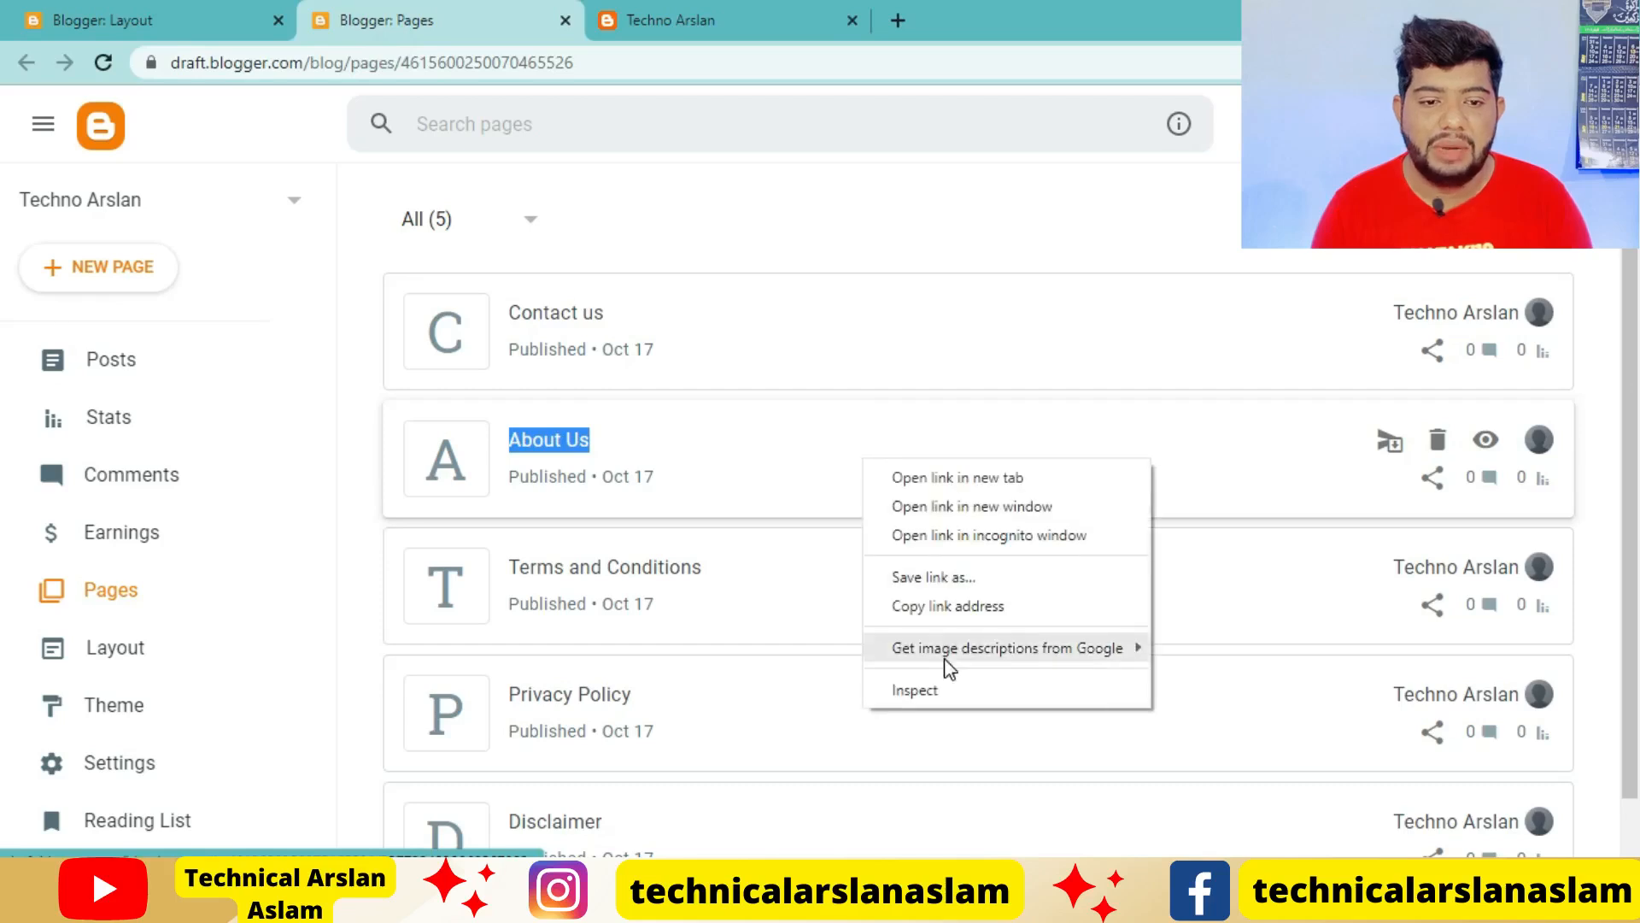
right_click(506, 486)
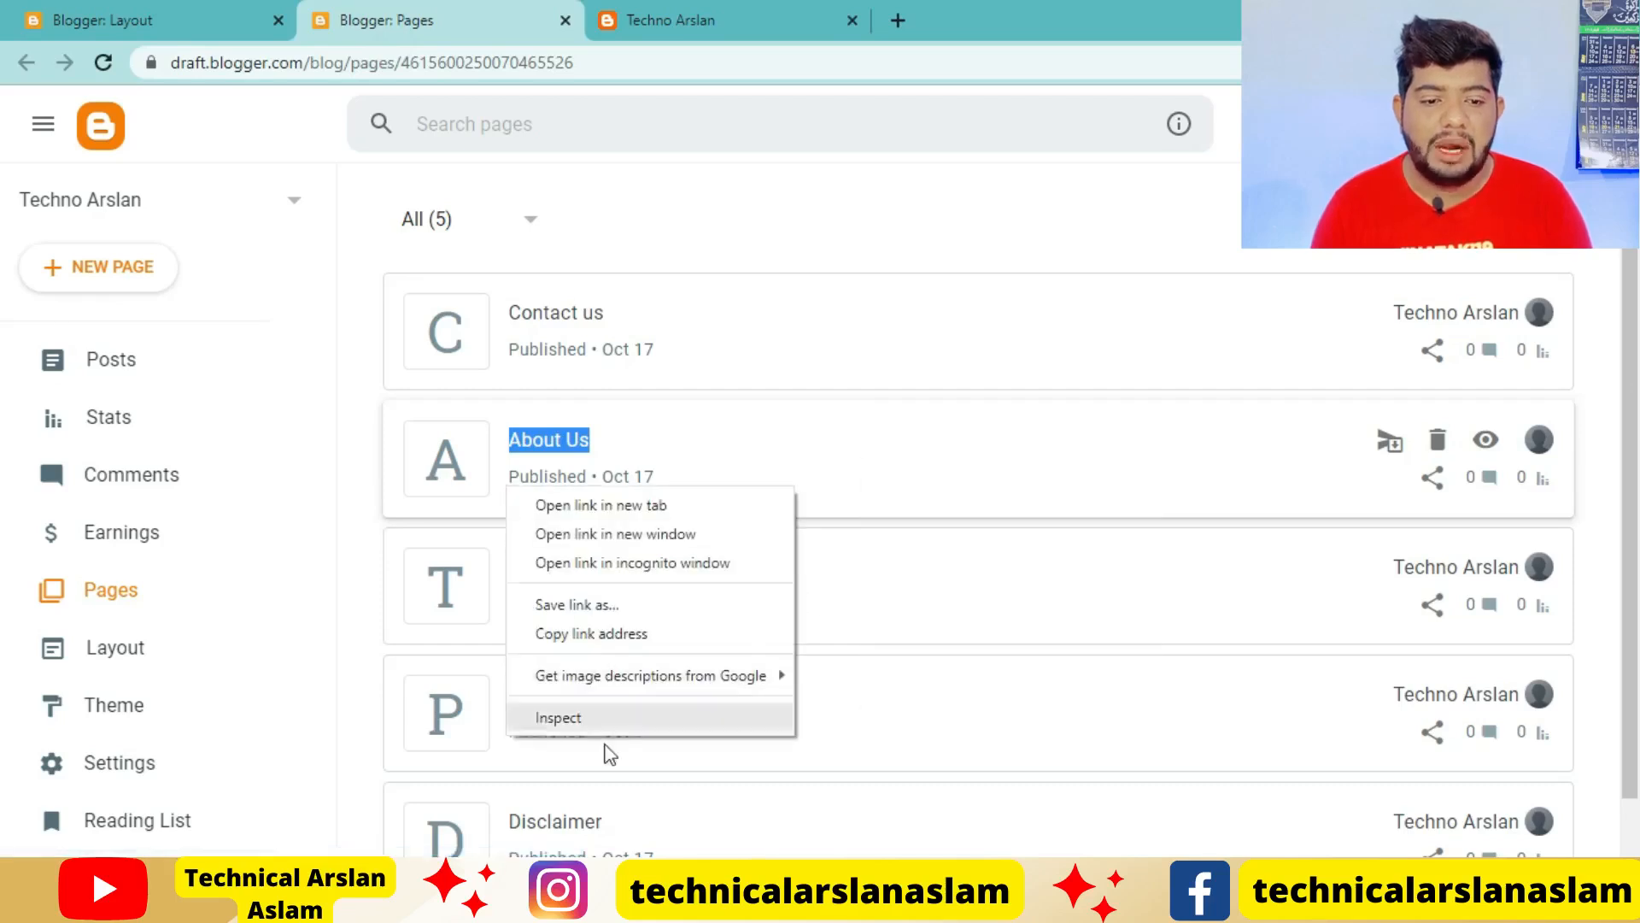
left_click(608, 633)
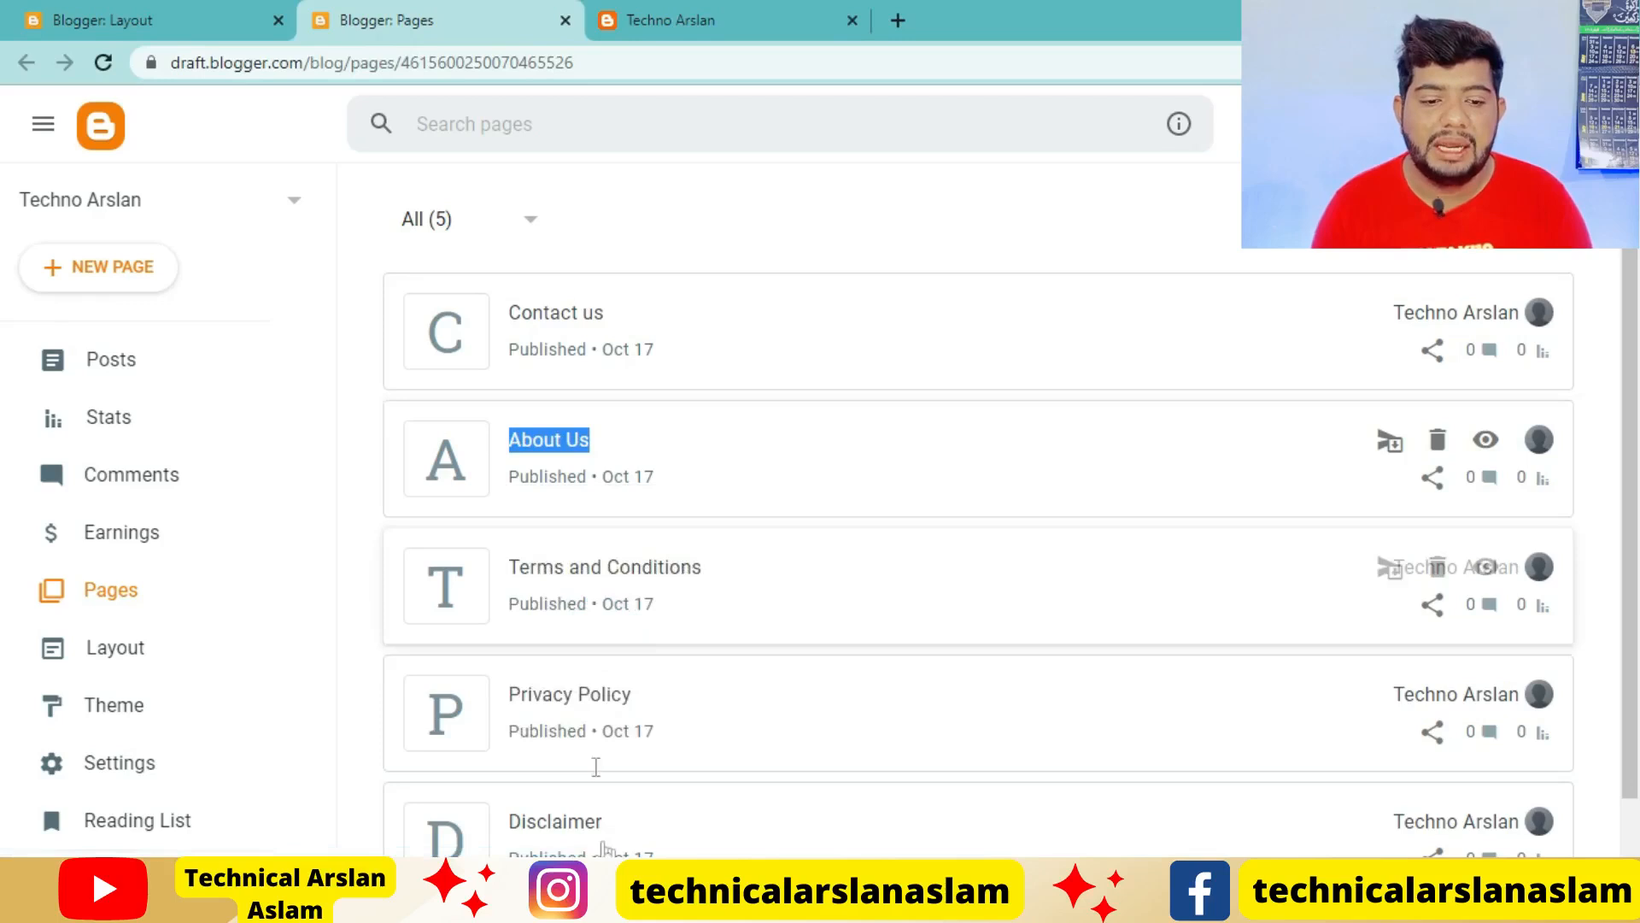
Replace the site URL of the _About Us item with the copied page link
left_click(128, 20)
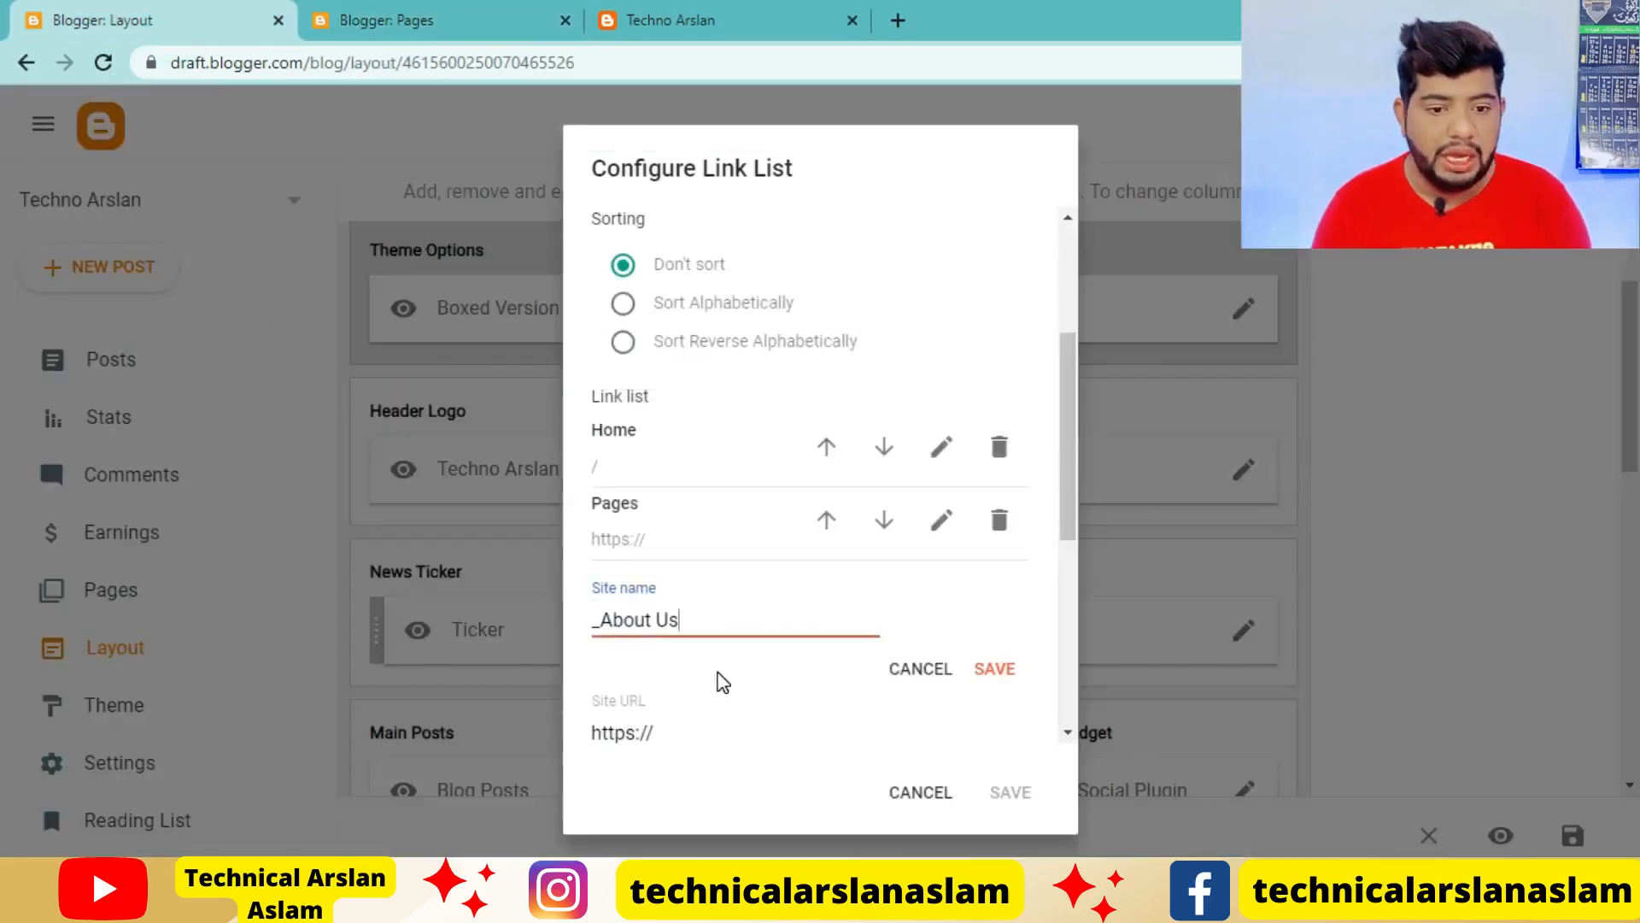
scroll(701, 581, "down", 3)
left_click(688, 481)
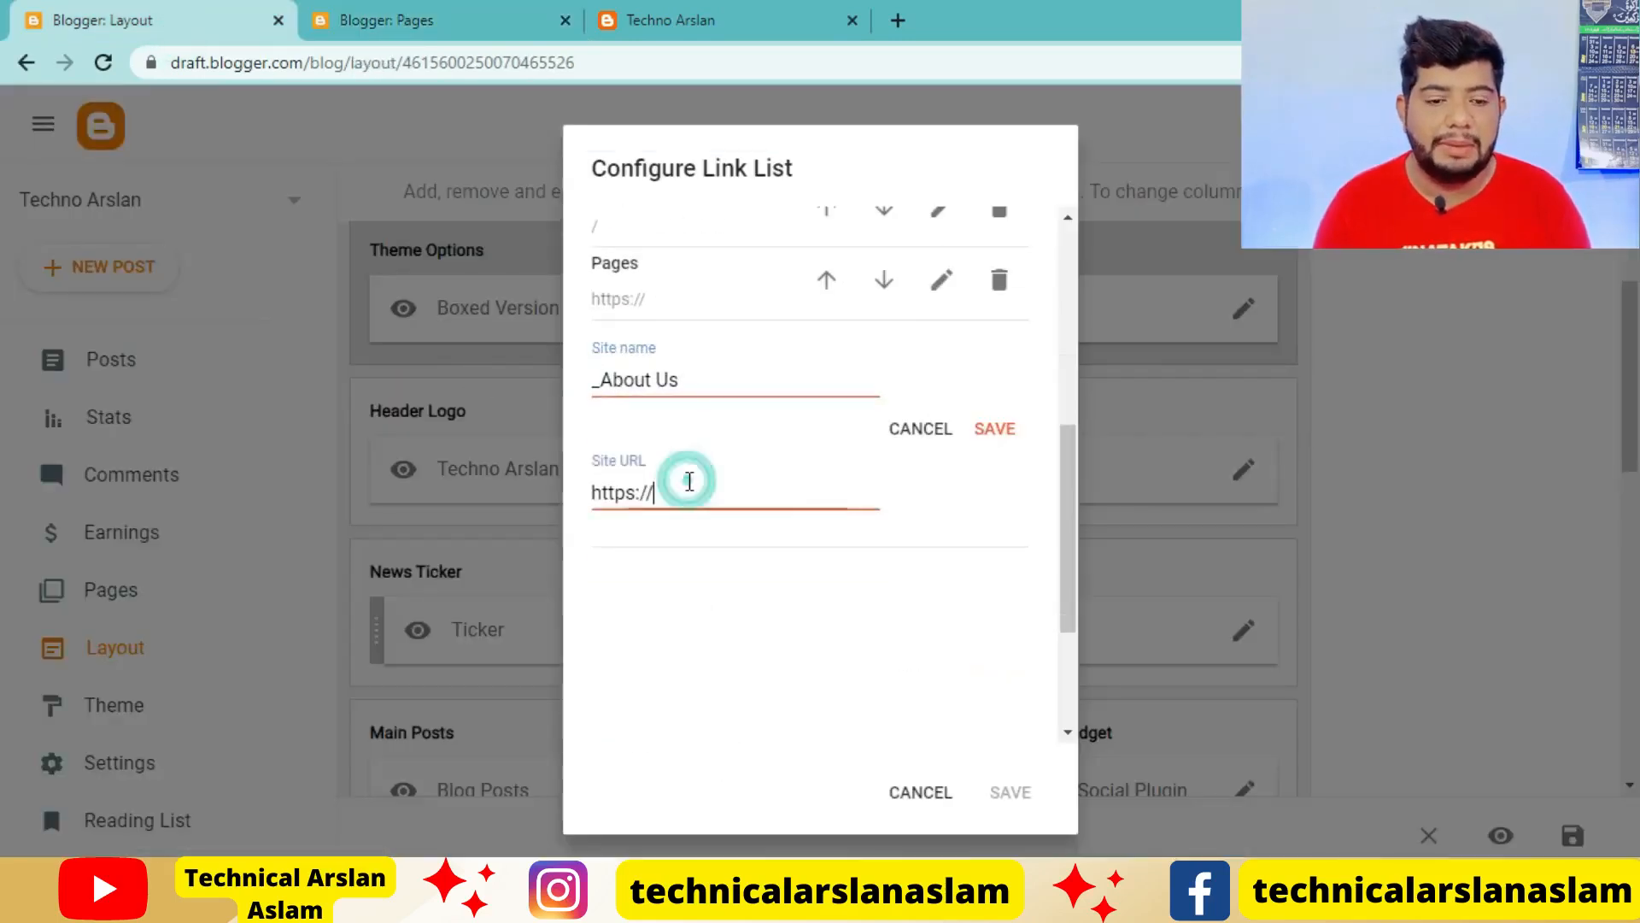
key("ctrl+a")
key("ctrl+v")
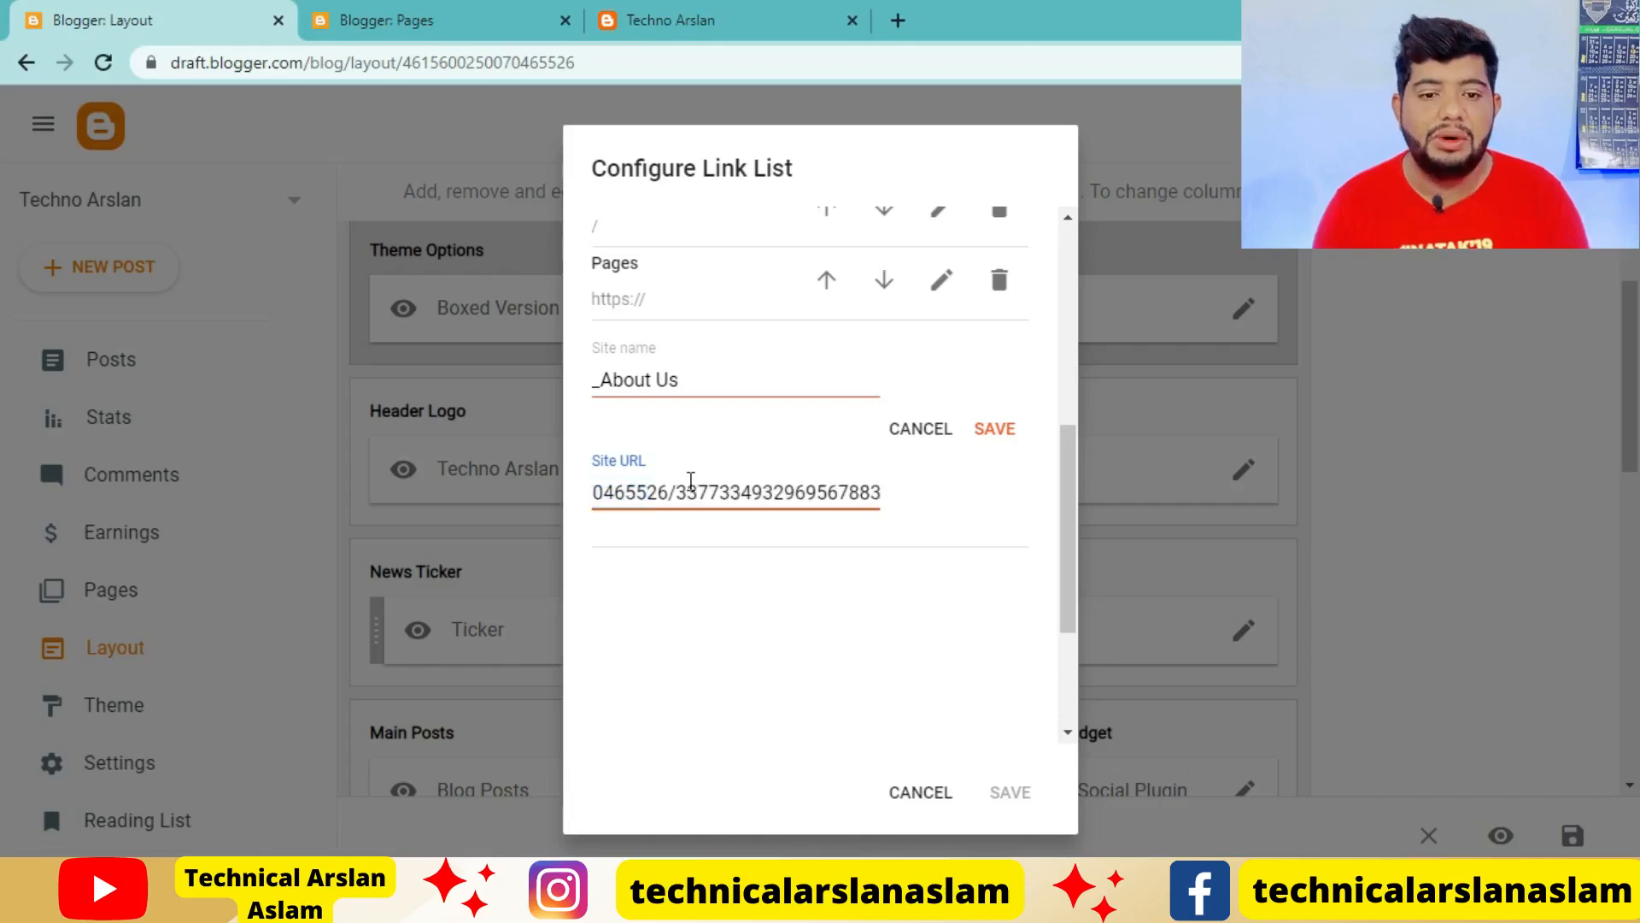
Save the _About Us item and save the Main Menu link list, checking the menu on the live blog in between
left_click(1012, 428)
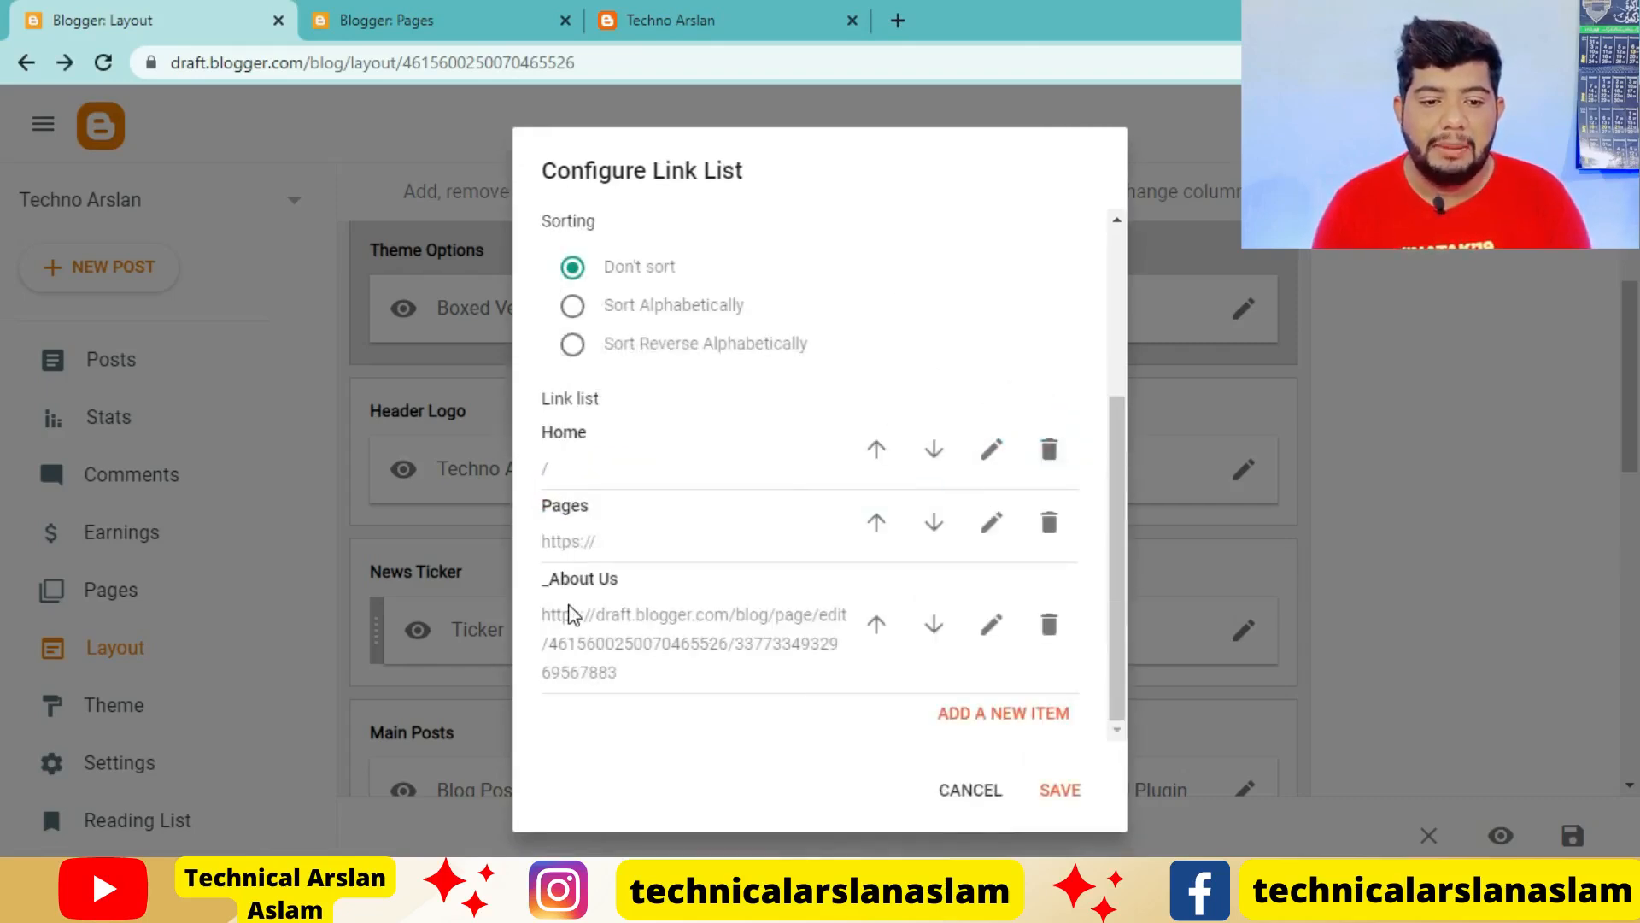
left_click(662, 20)
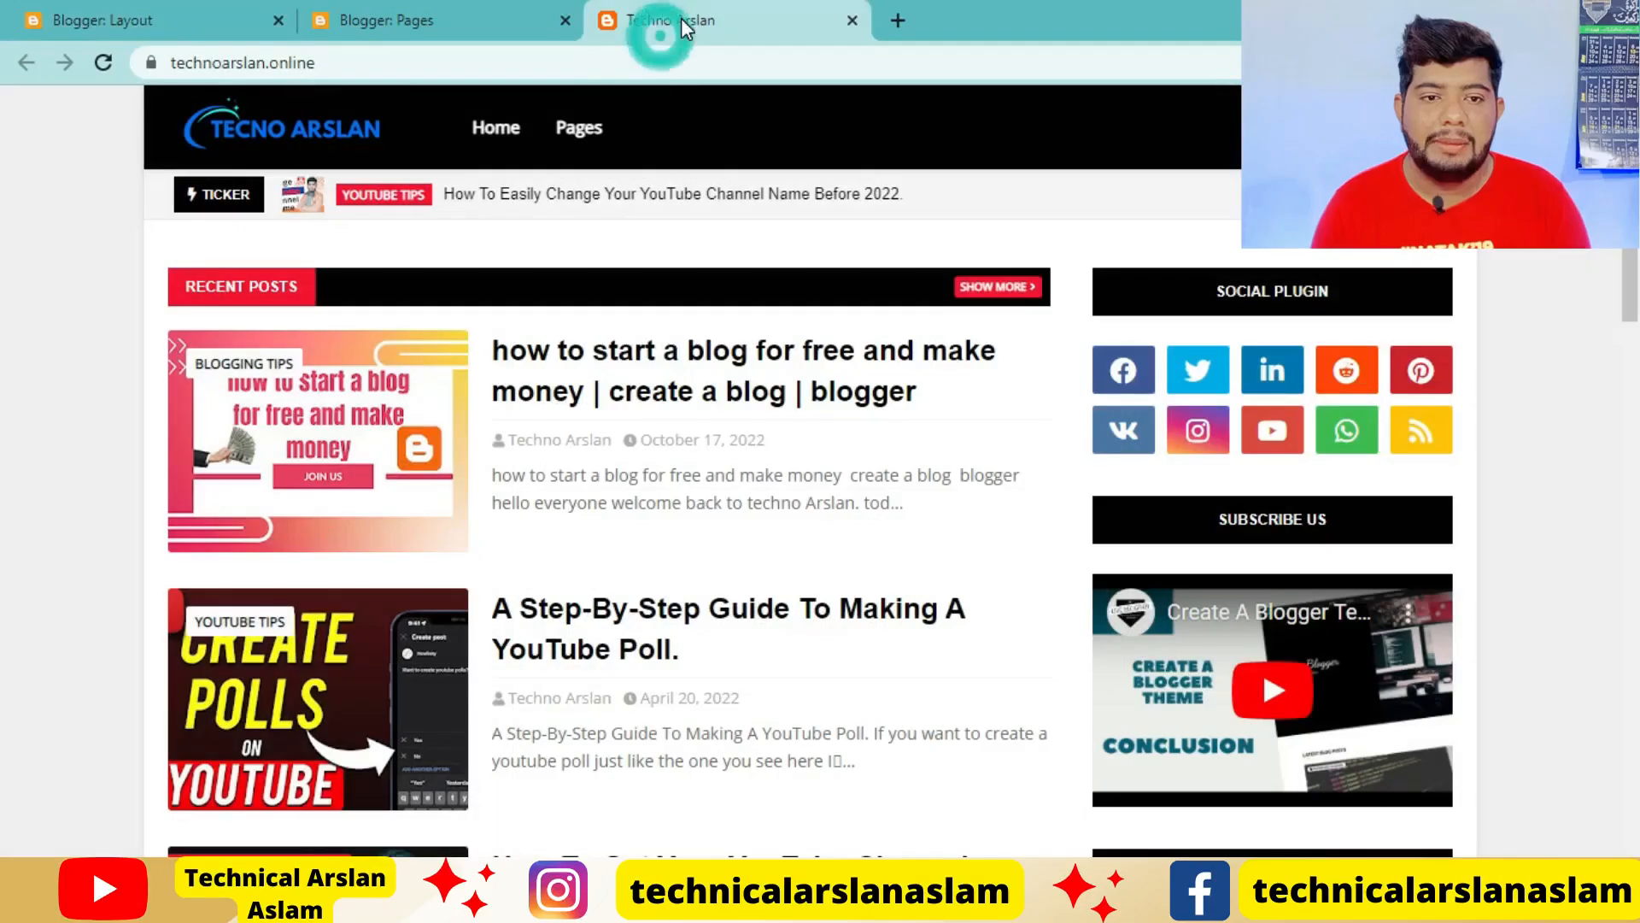
left_click(102, 65)
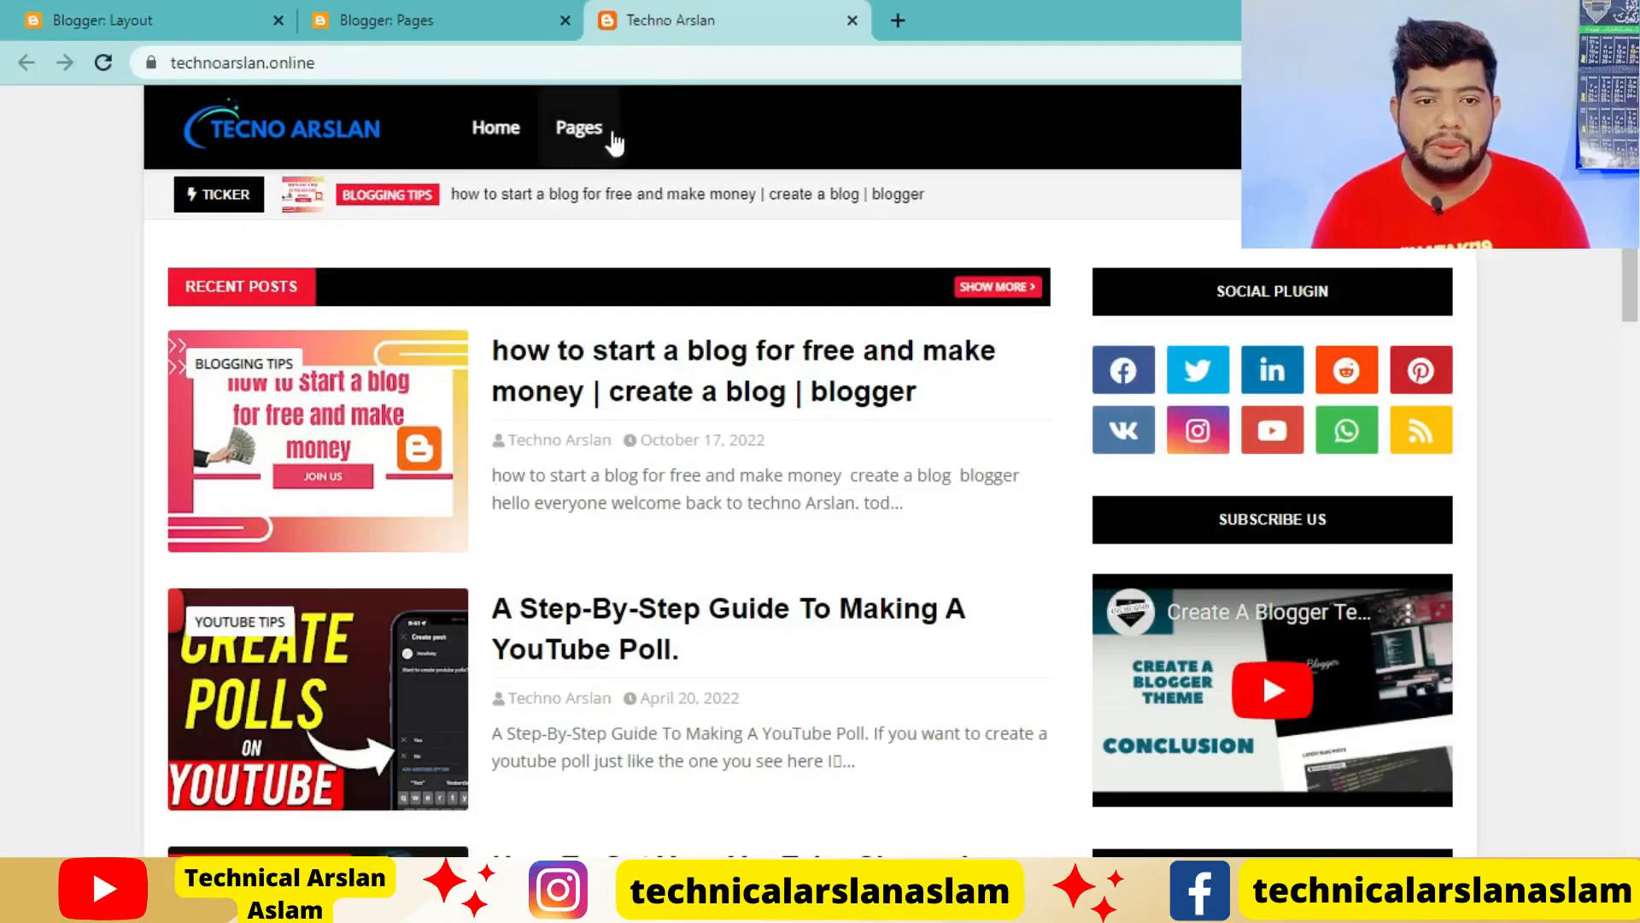
left_click(178, 25)
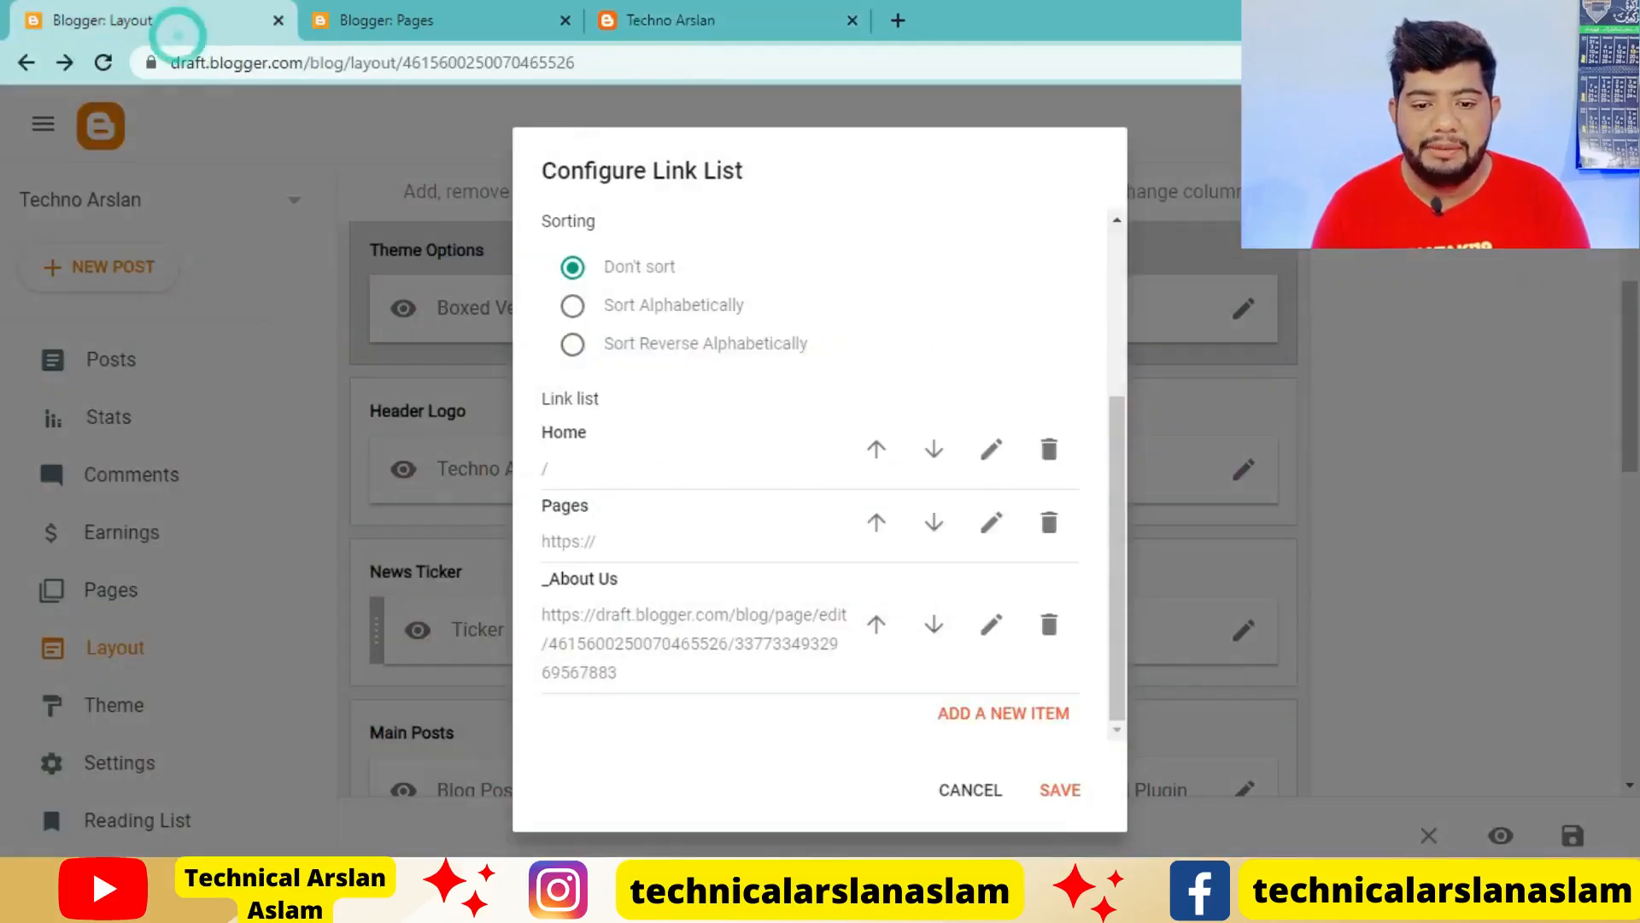
left_click(1060, 787)
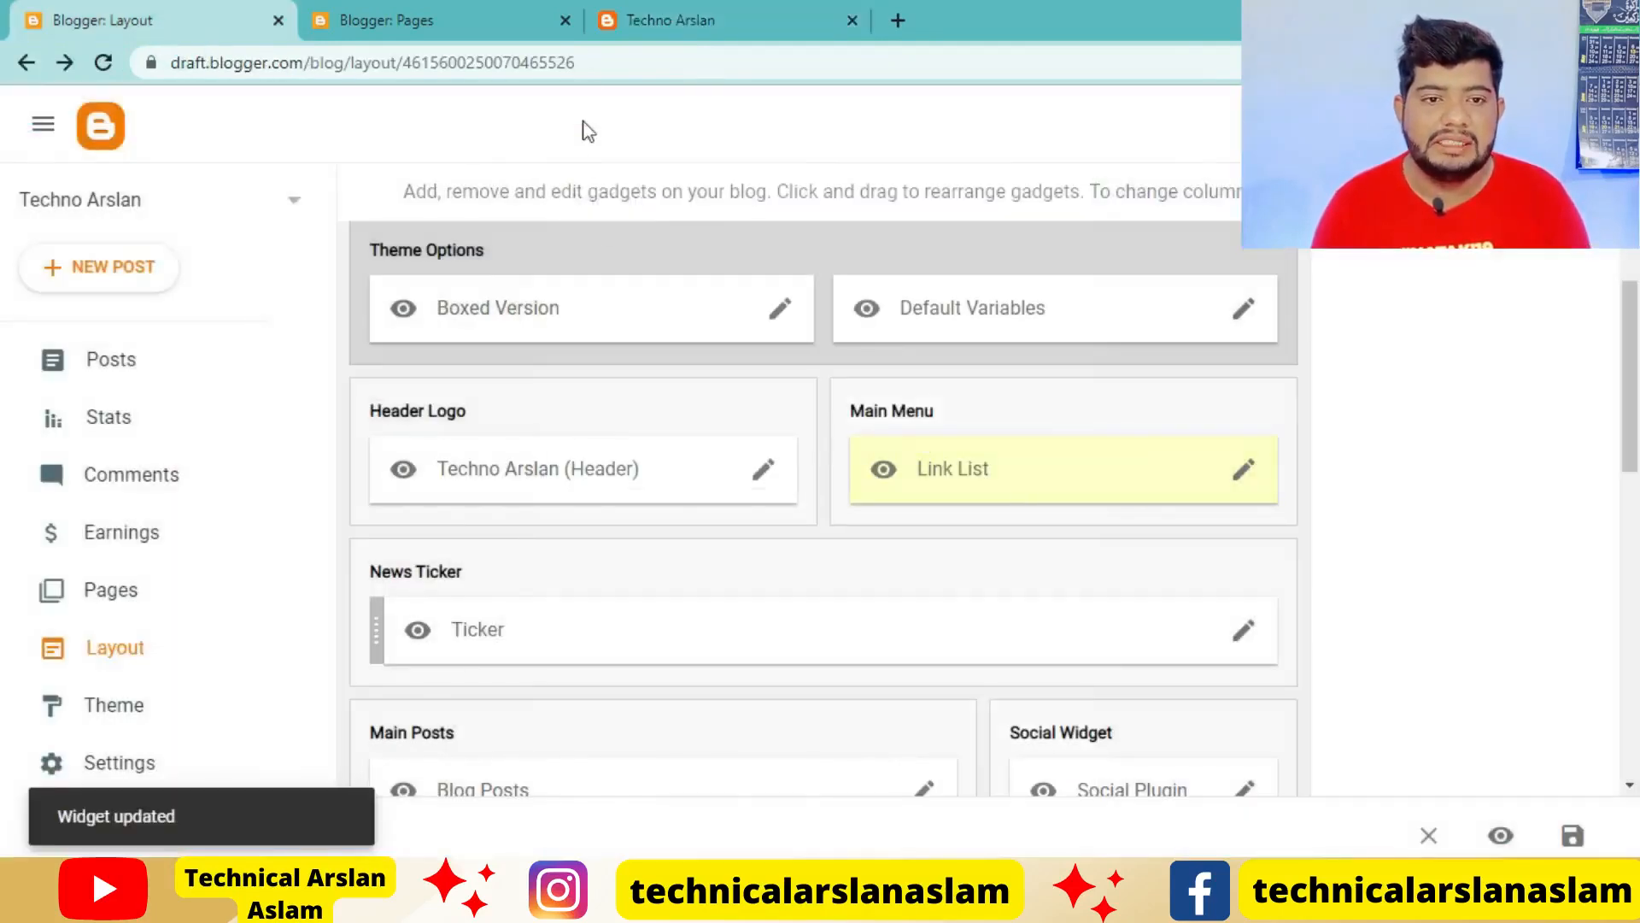
Reload the live blog, test the About Us link under the Pages dropdown, and go back to the home page
left_click(658, 21)
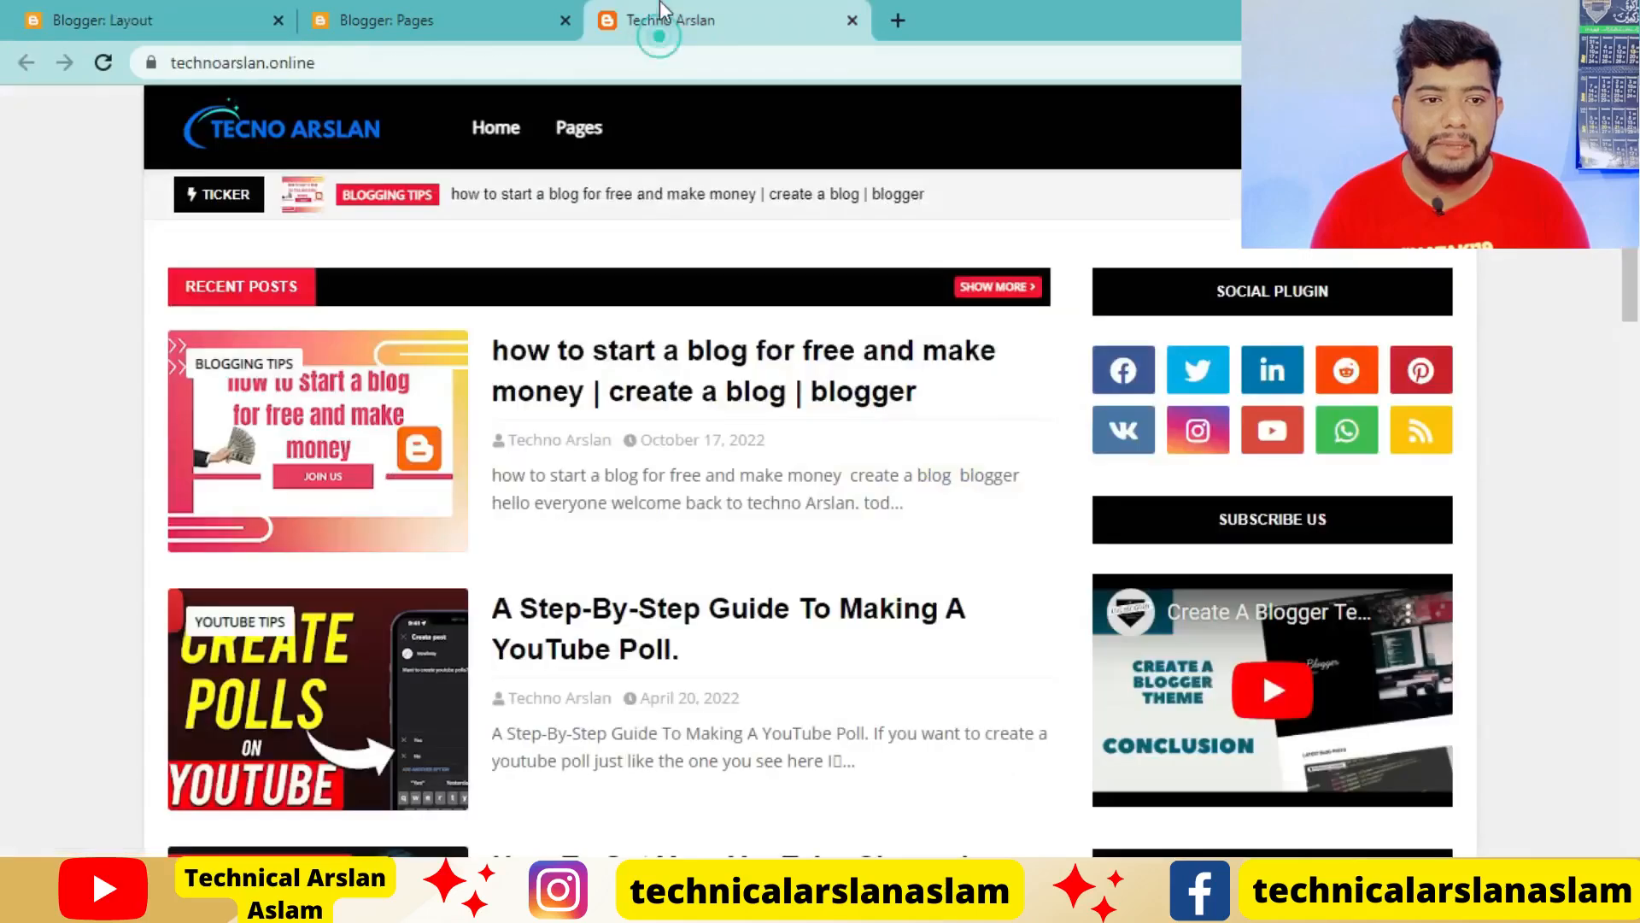
left_click(104, 62)
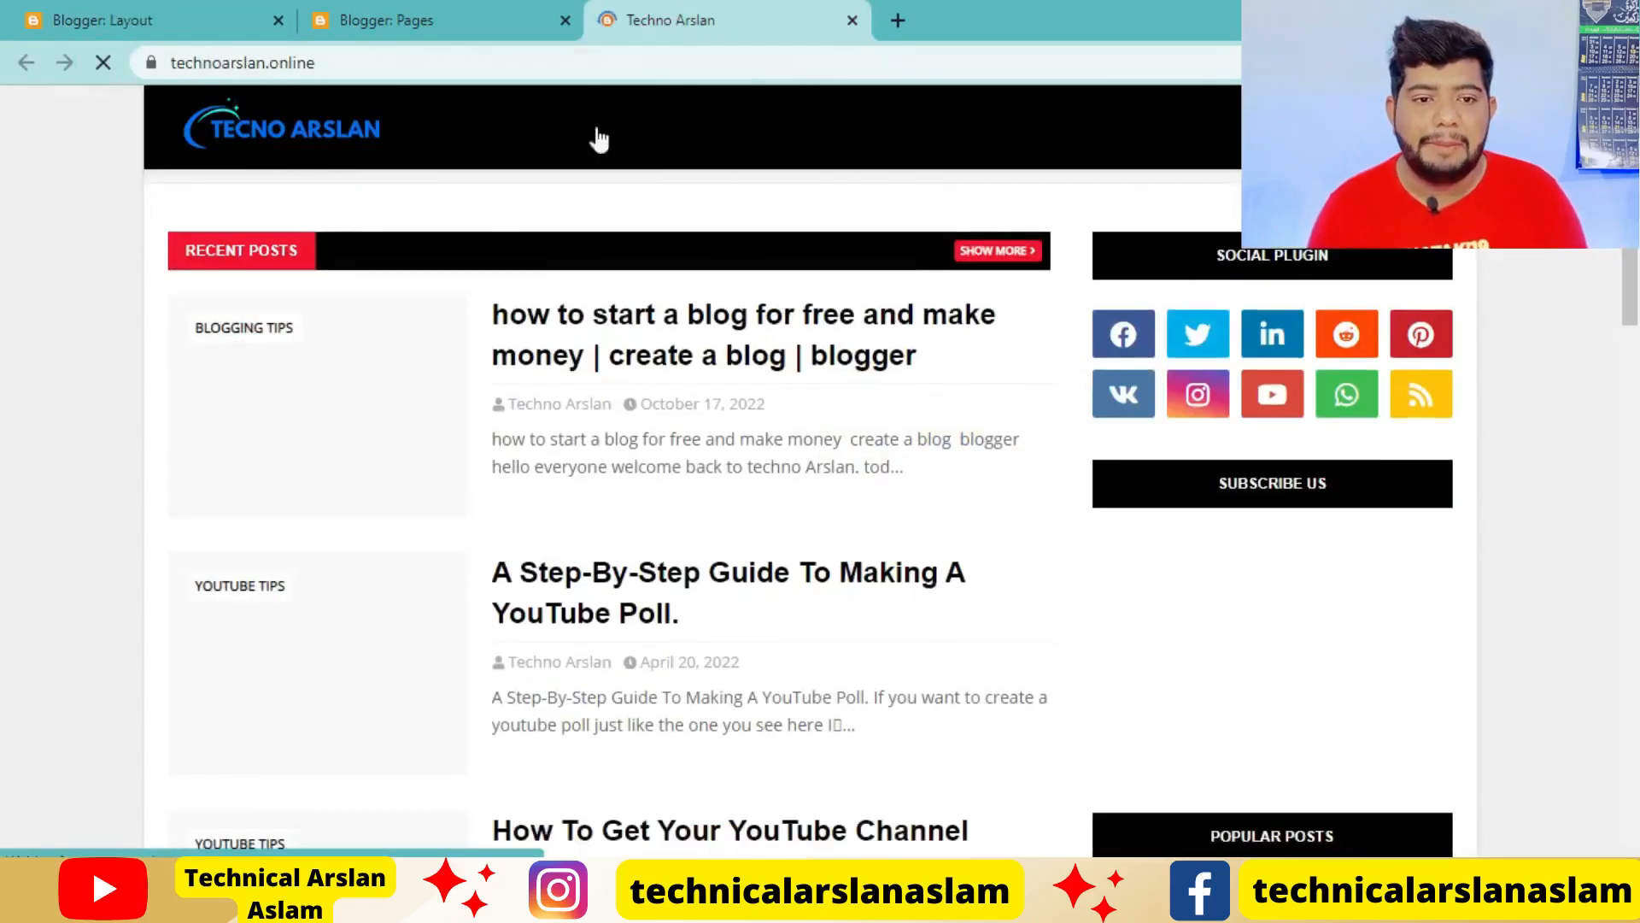
mouse_move(623, 131)
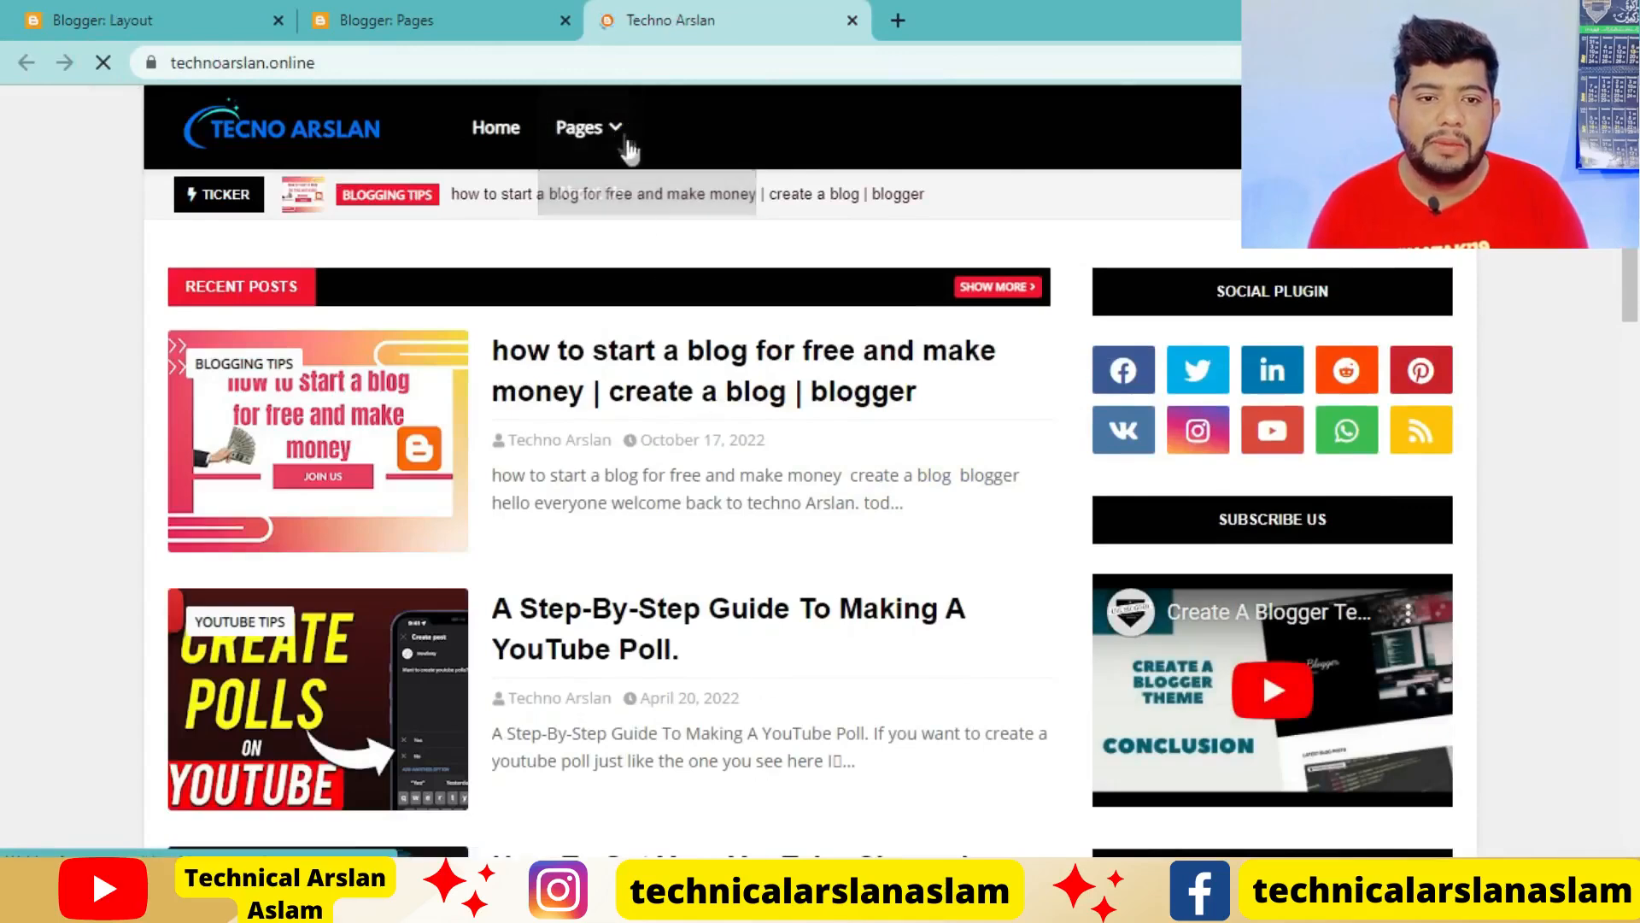
left_click(622, 195)
left_click(164, 19)
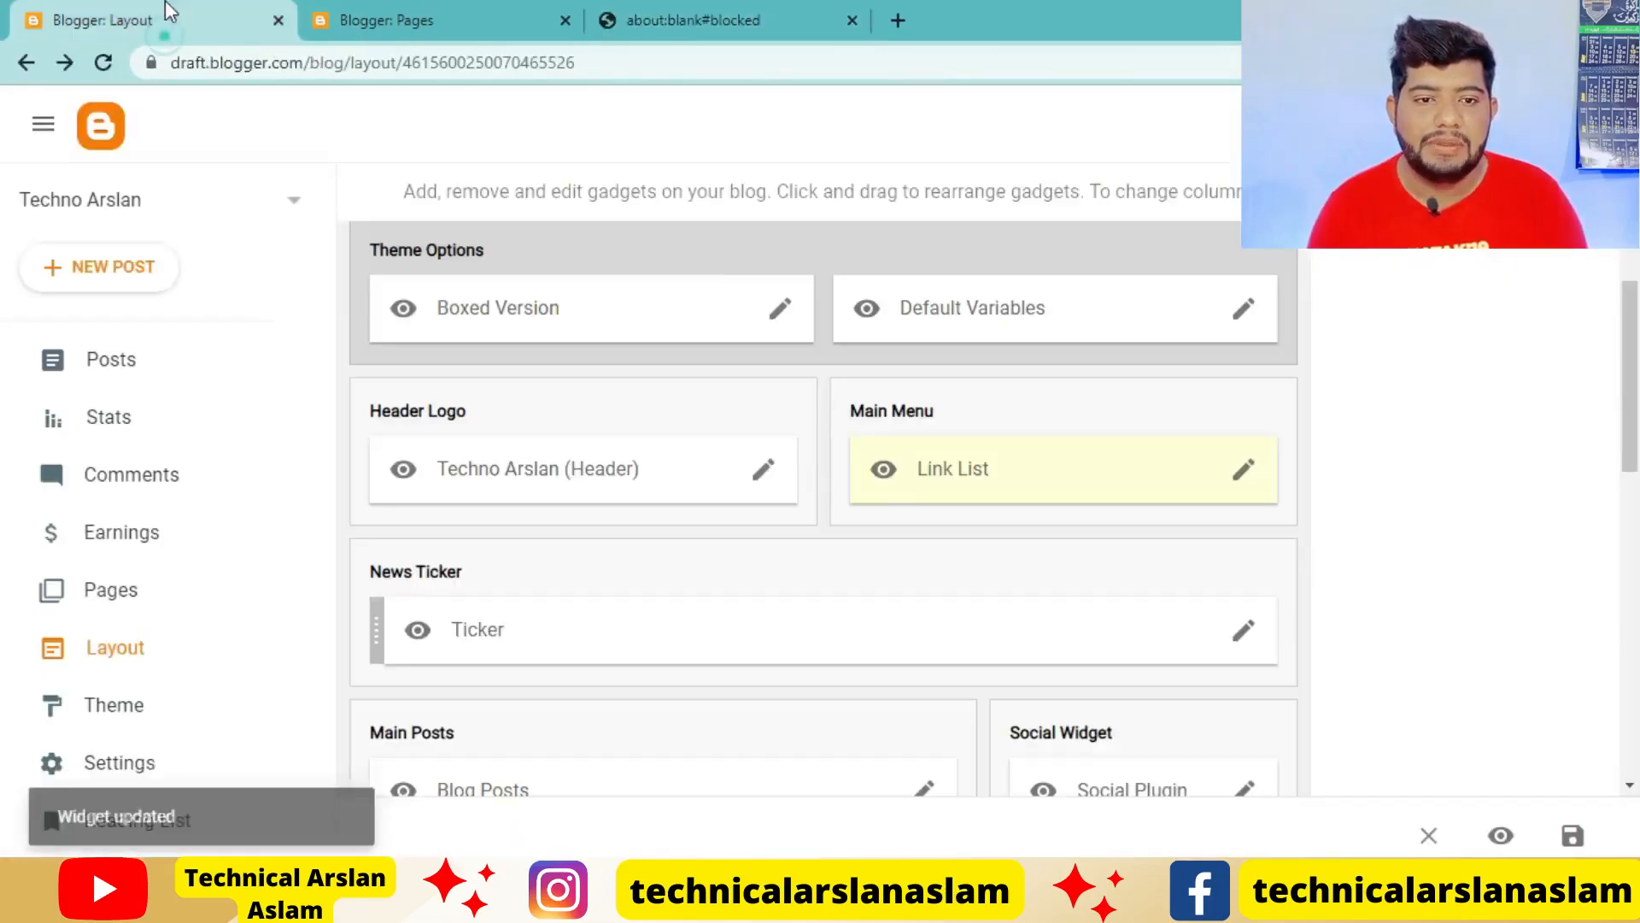
left_click(712, 20)
left_click(487, 19)
left_click(726, 22)
left_click(28, 62)
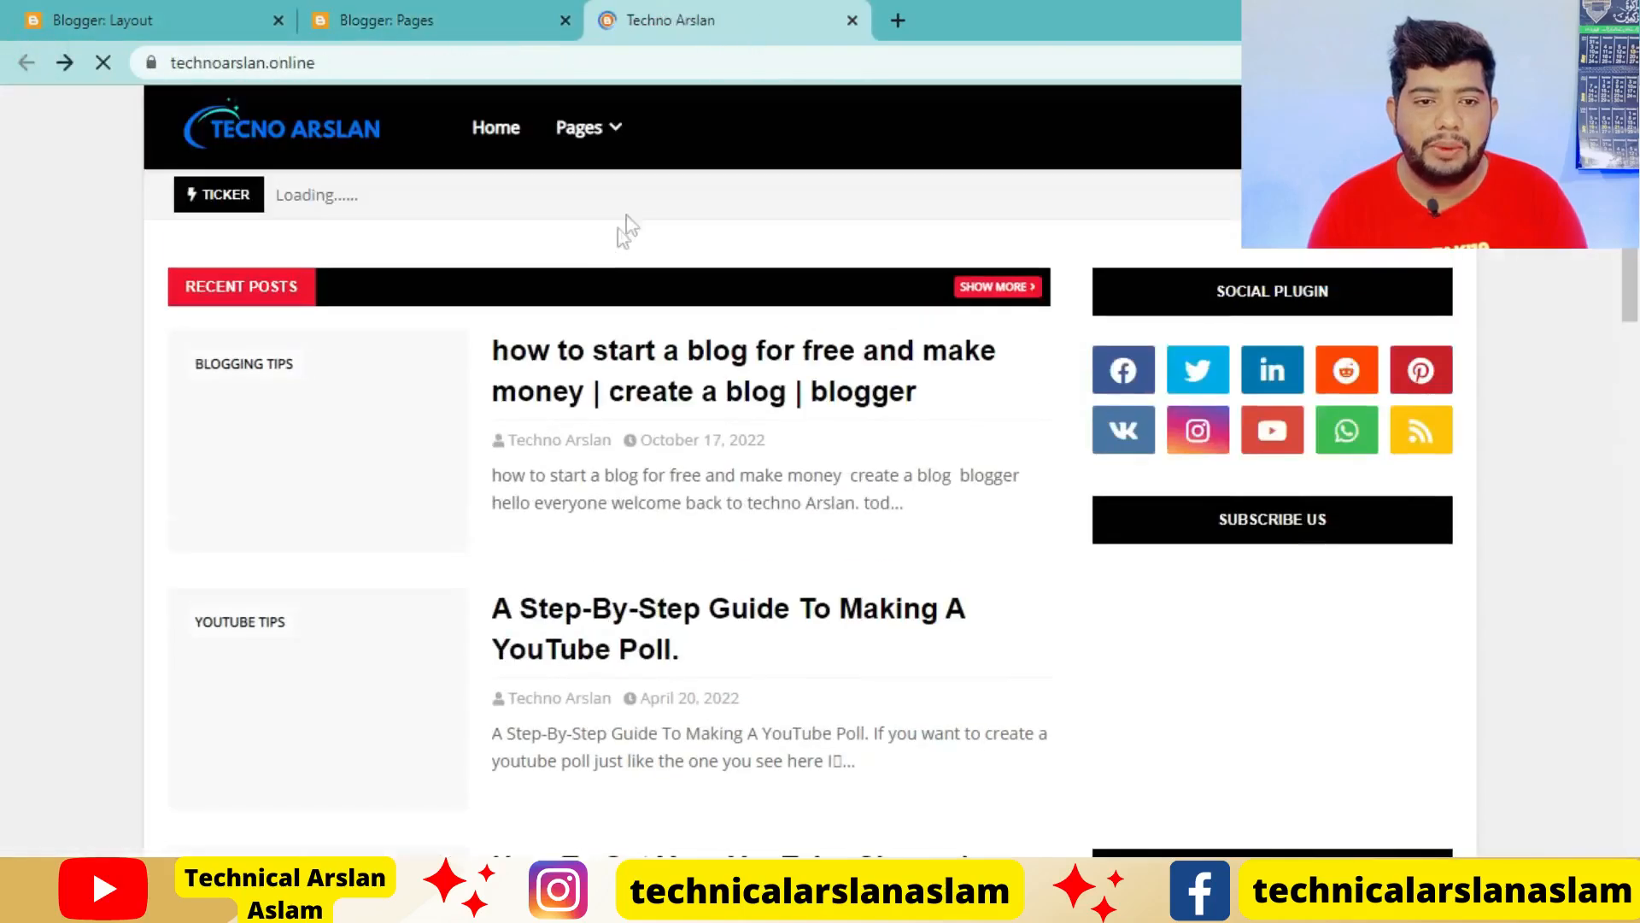
mouse_move(627, 141)
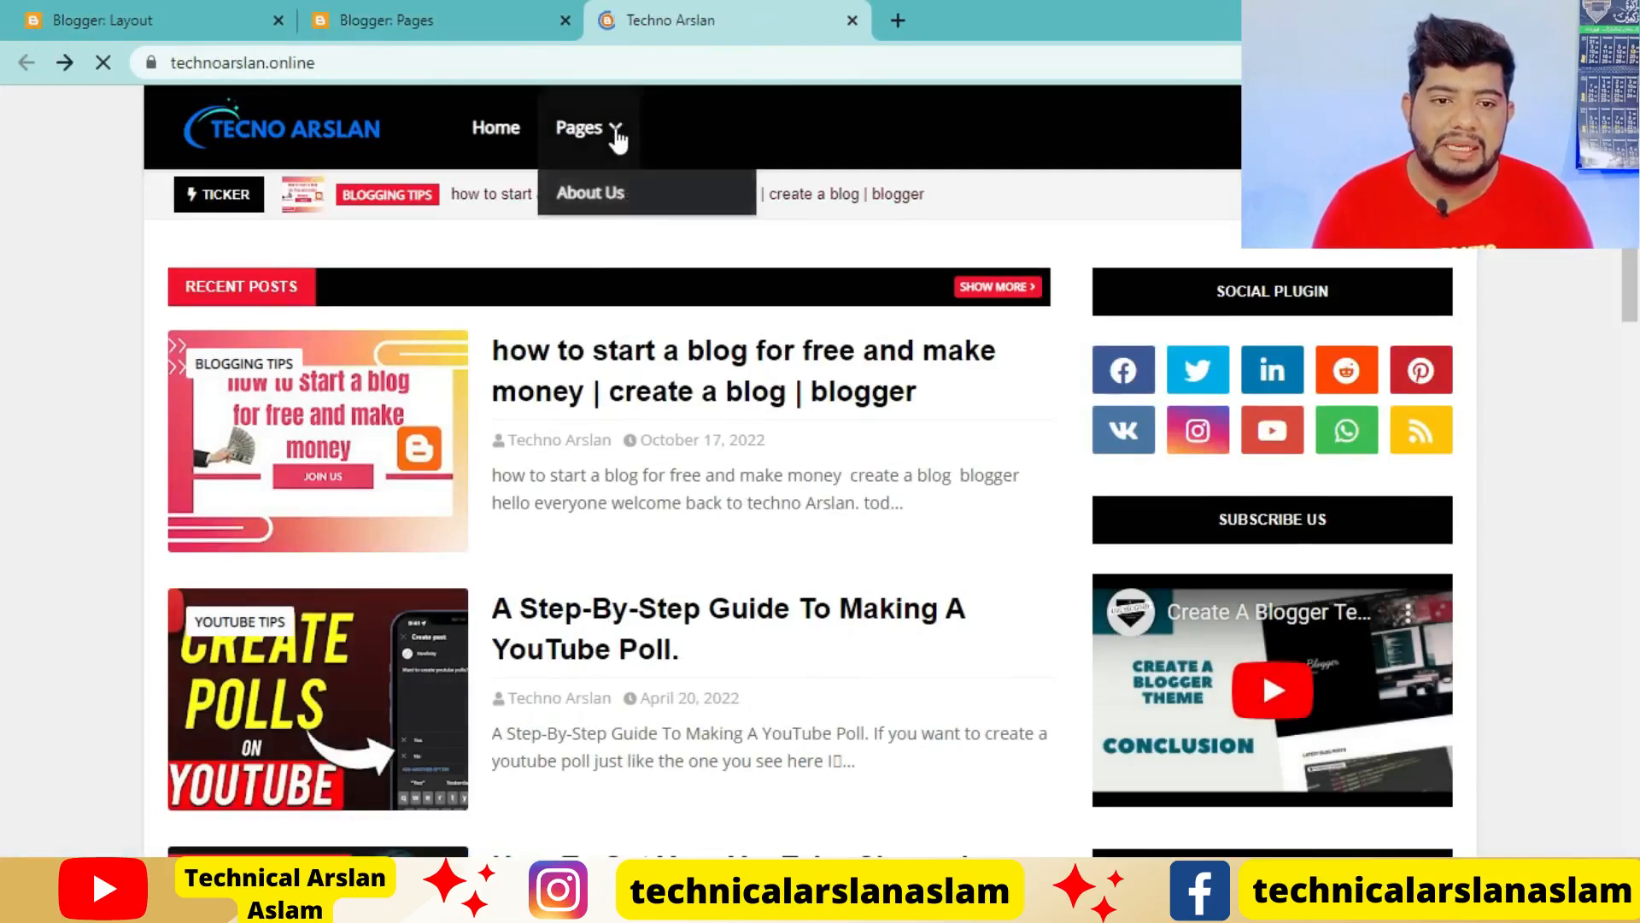
Start another item in the Main Menu link list with _ as its site name prefix, and go to the Pages list
left_click(179, 12)
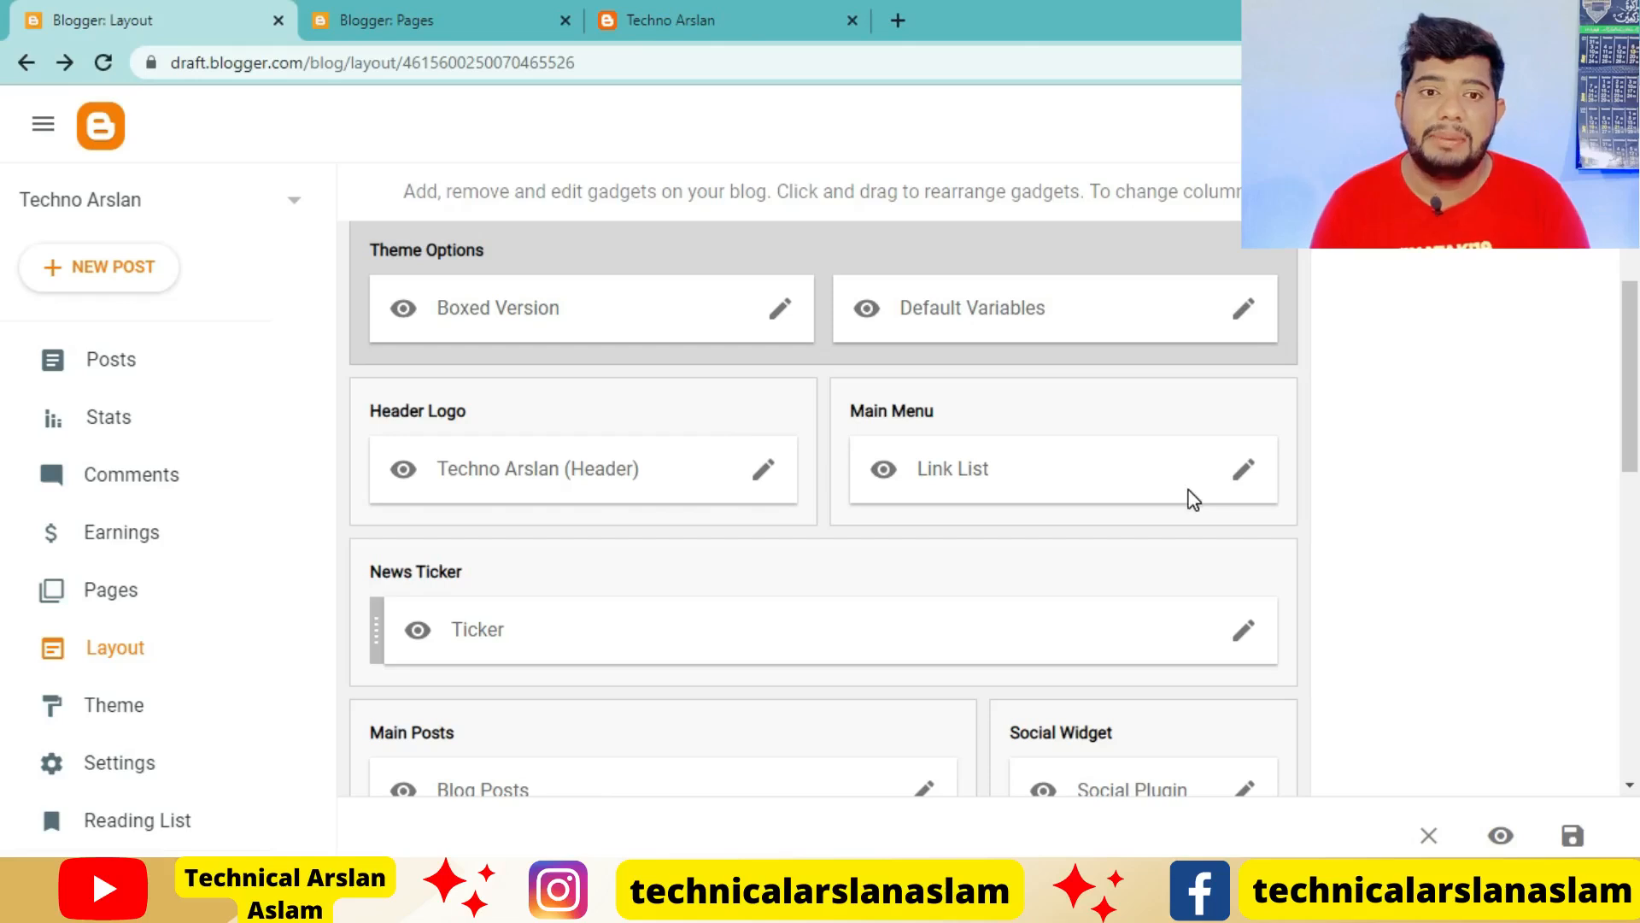
left_click(1243, 469)
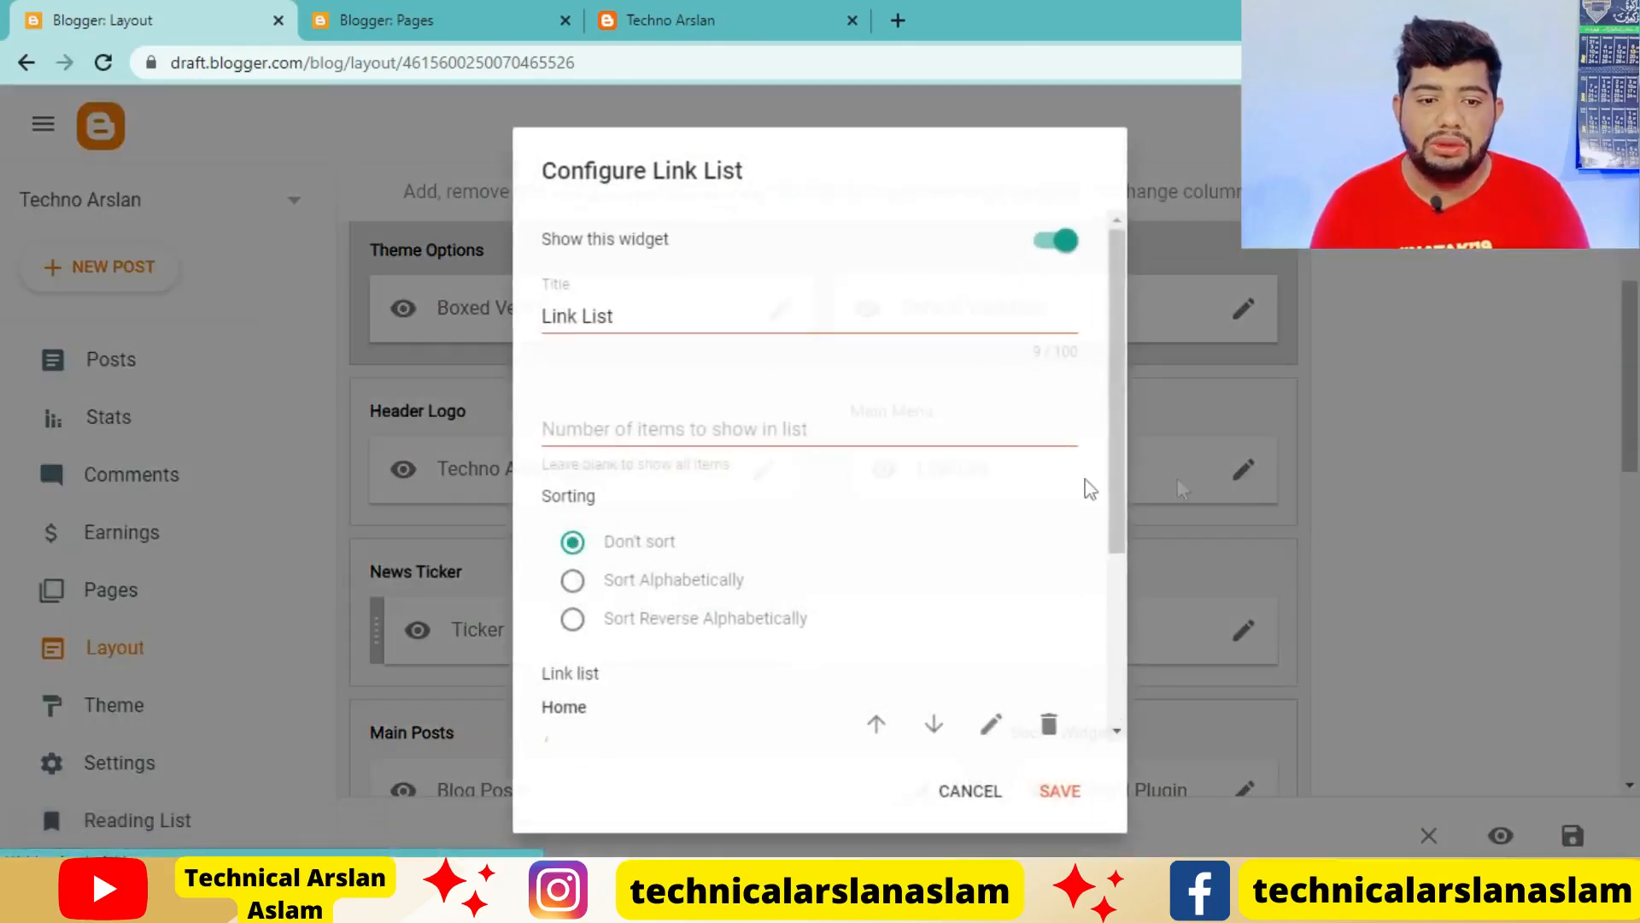
scroll(708, 528, "down", 3)
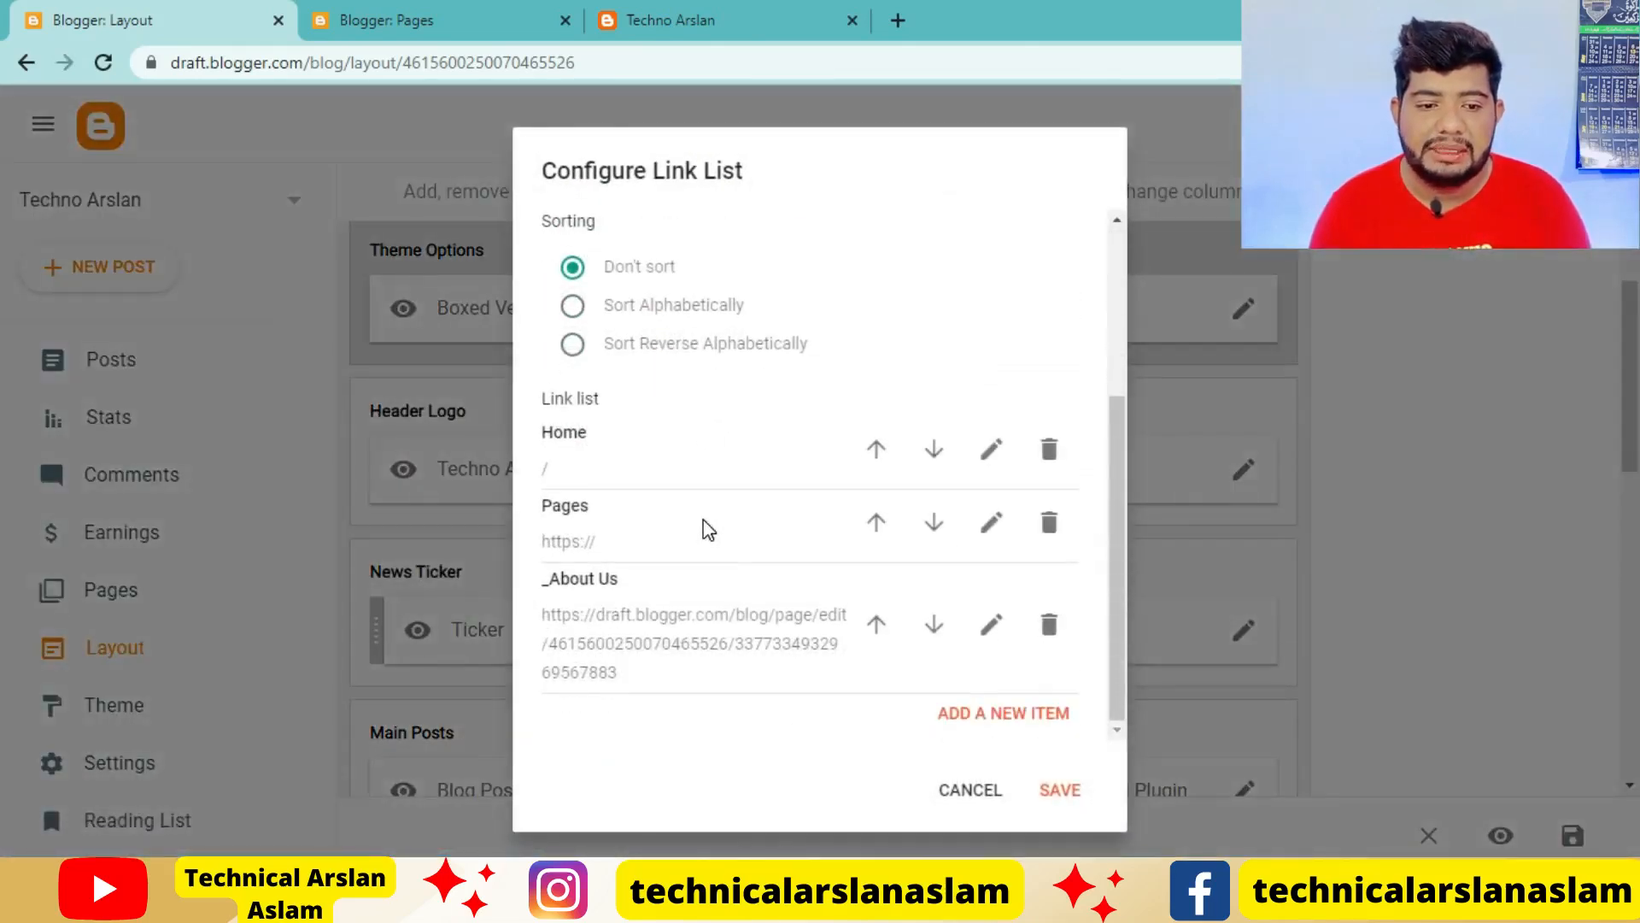
left_click(964, 716)
scroll(937, 623, "down", 3)
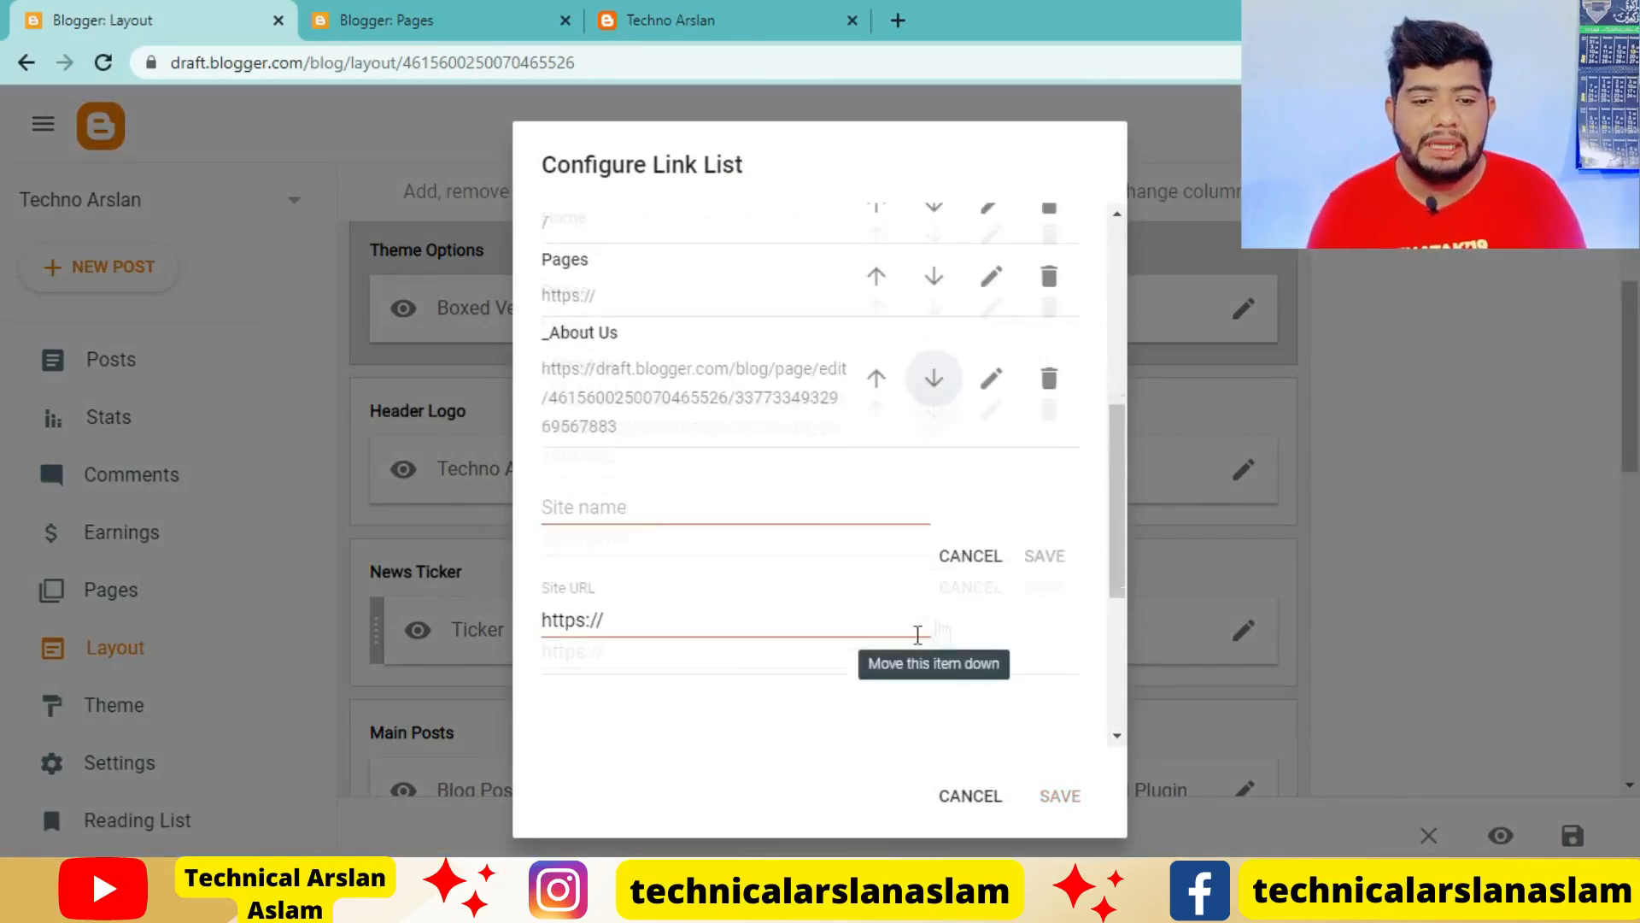
left_click(632, 512)
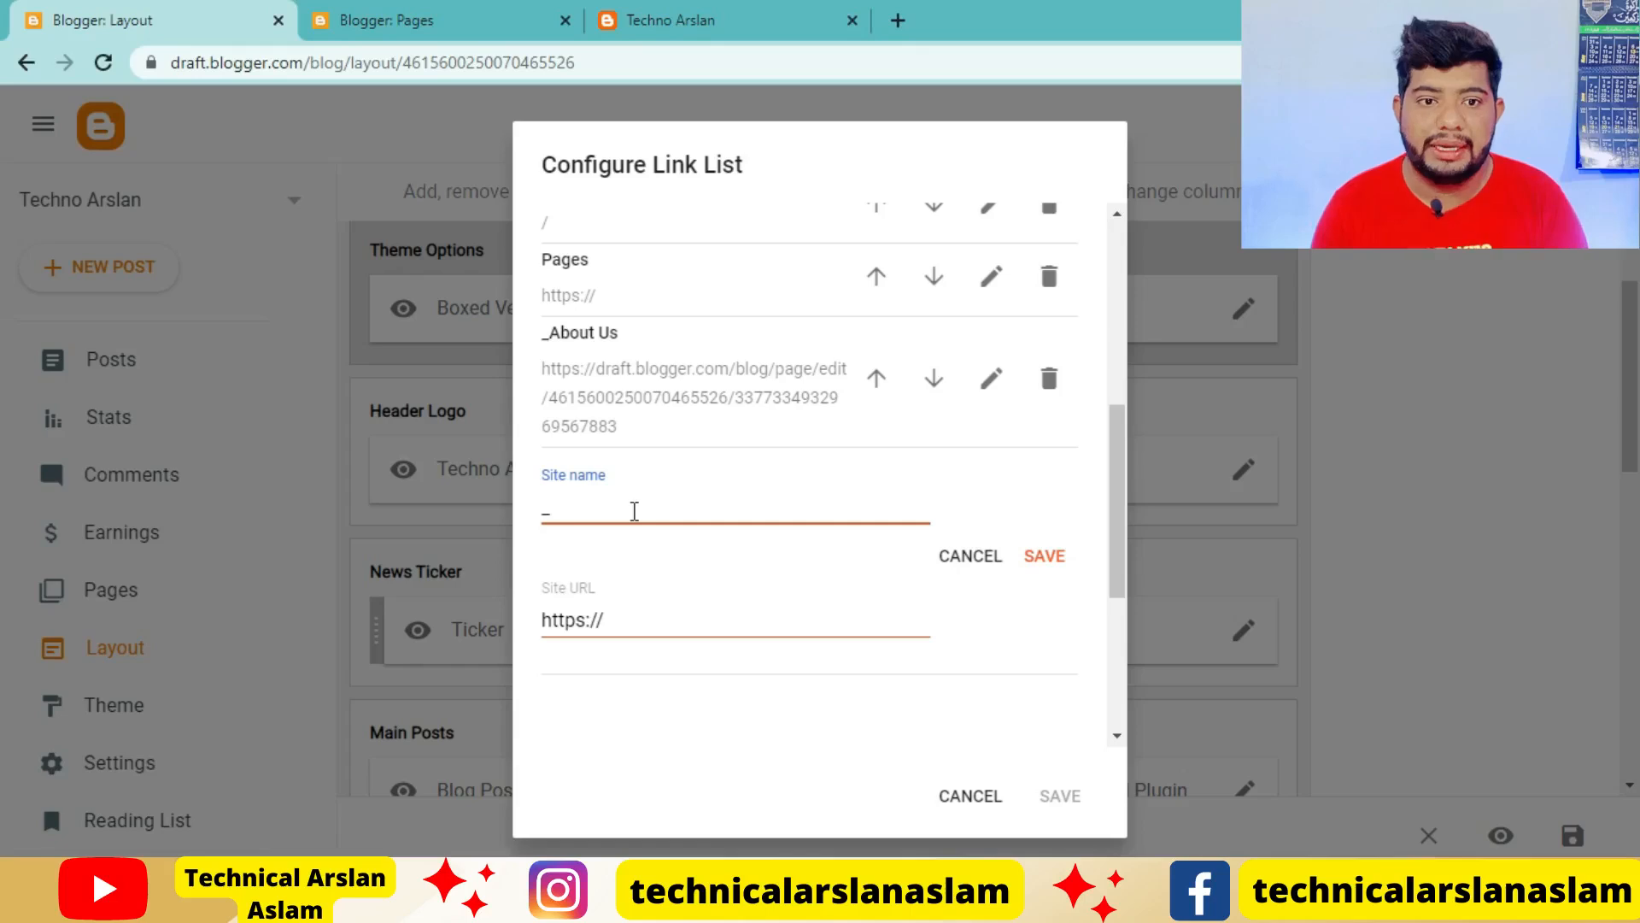
type("_")
left_click(427, 19)
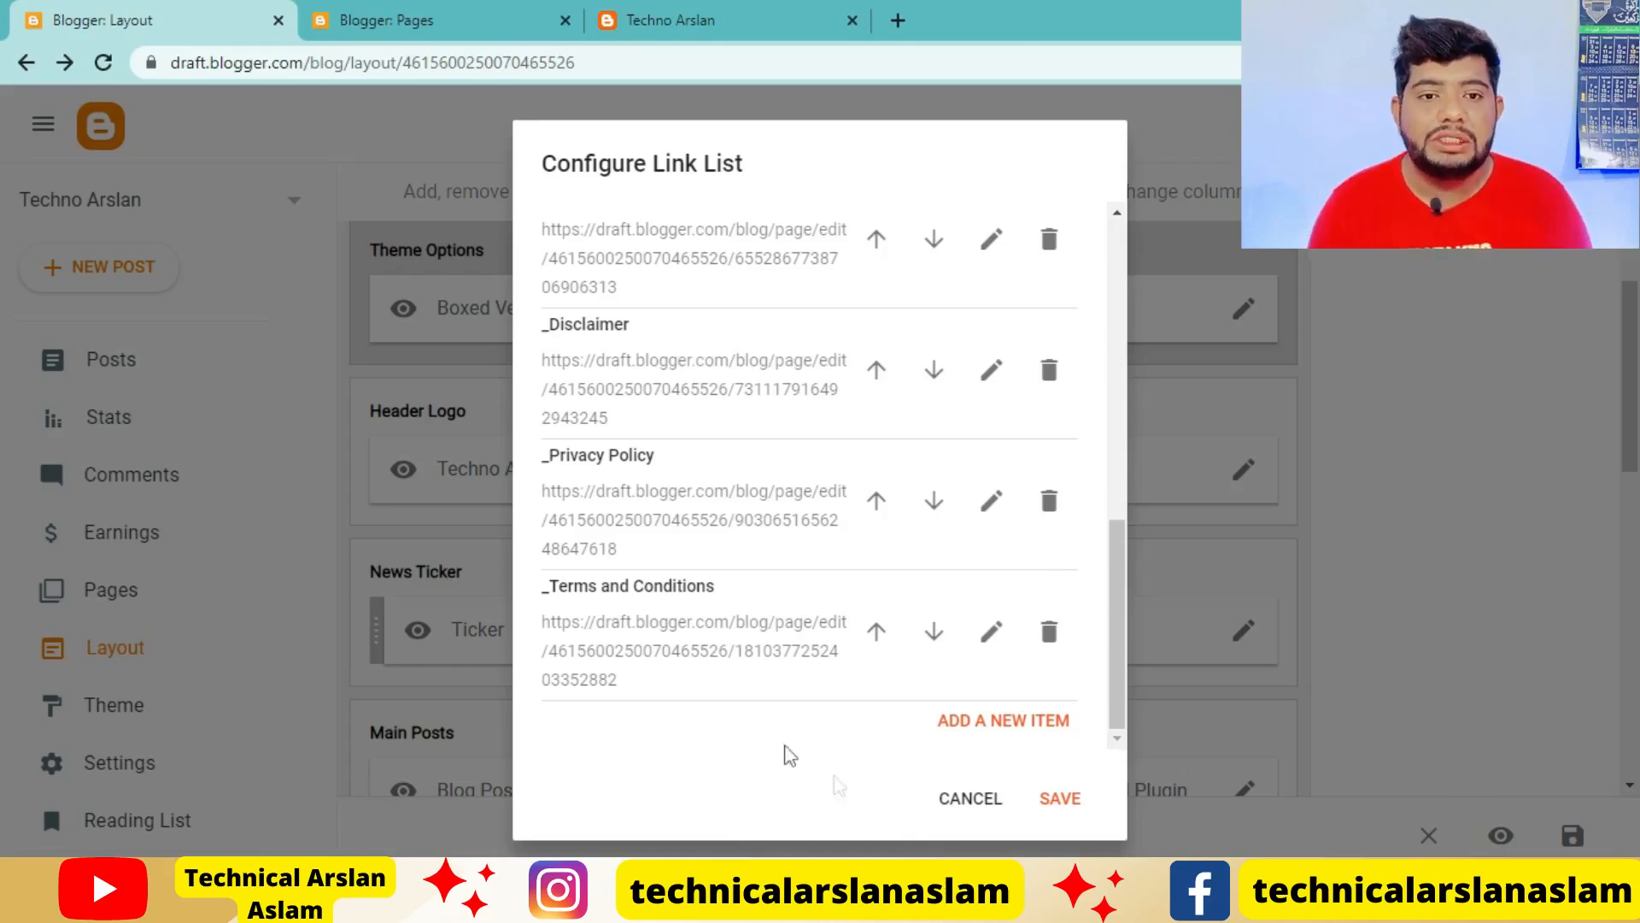
left_click(741, 19)
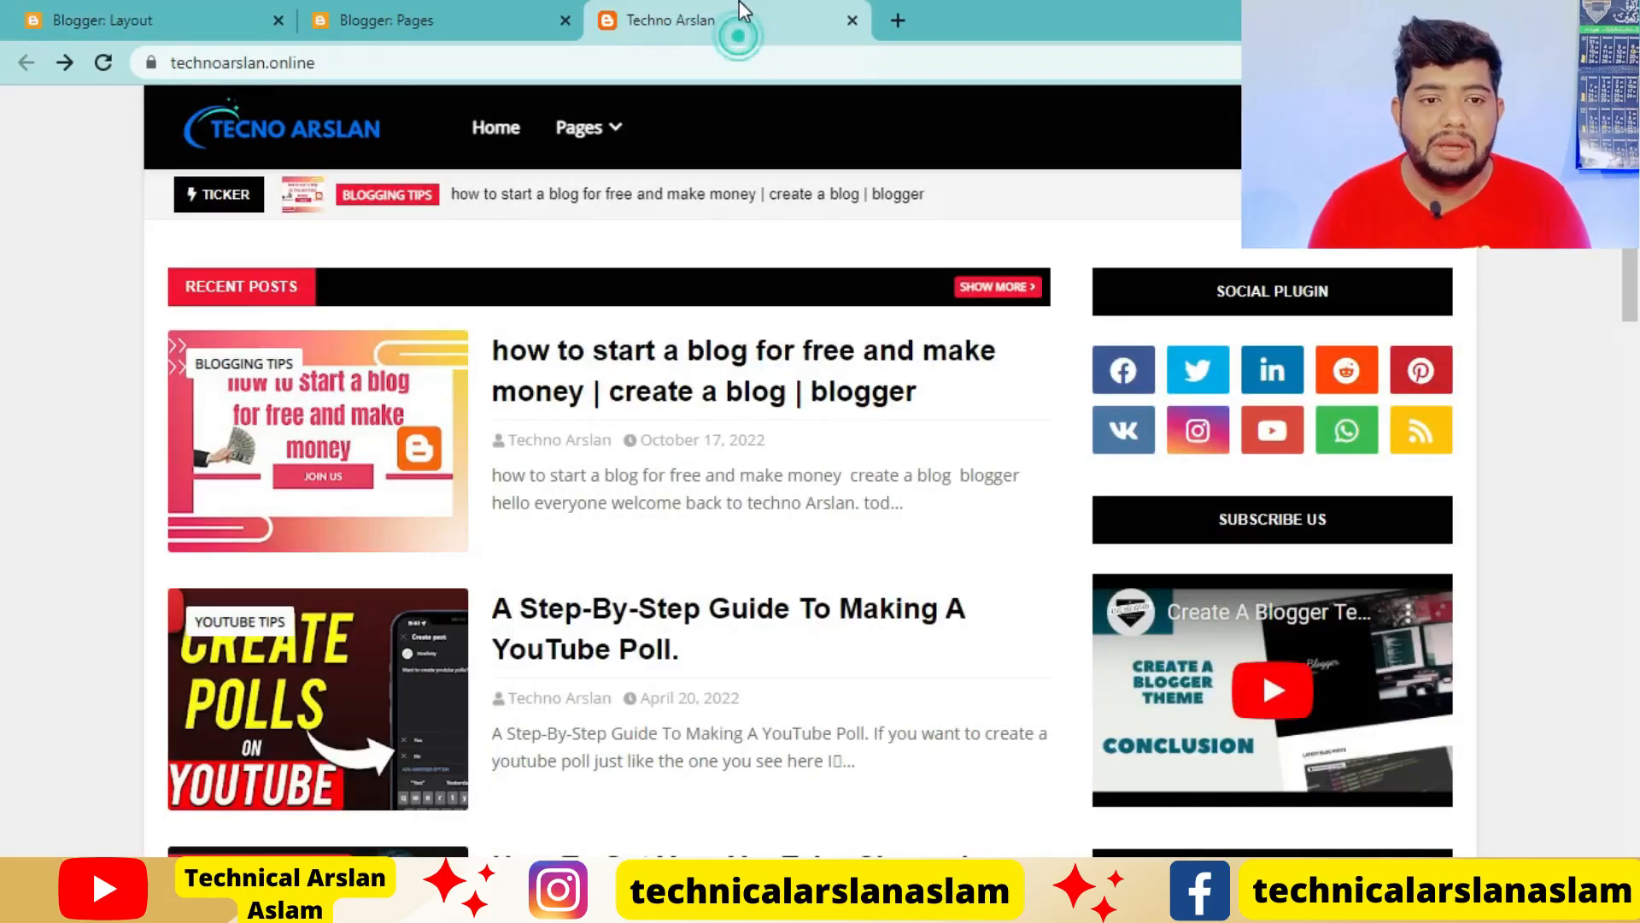
left_click(686, 62)
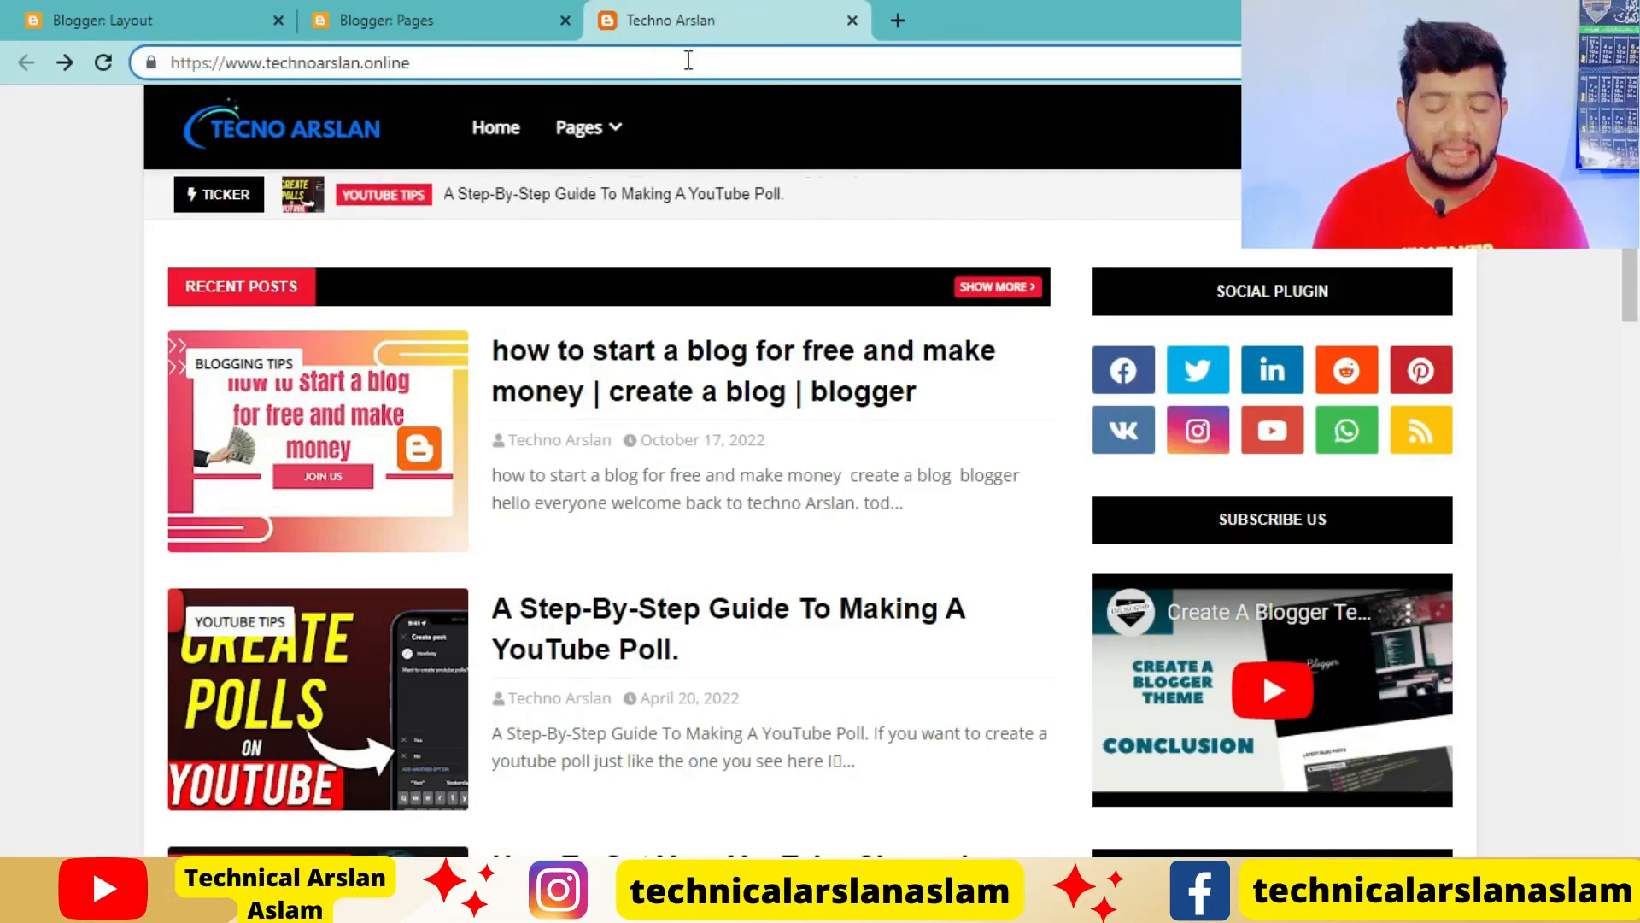
left_click(538, 47)
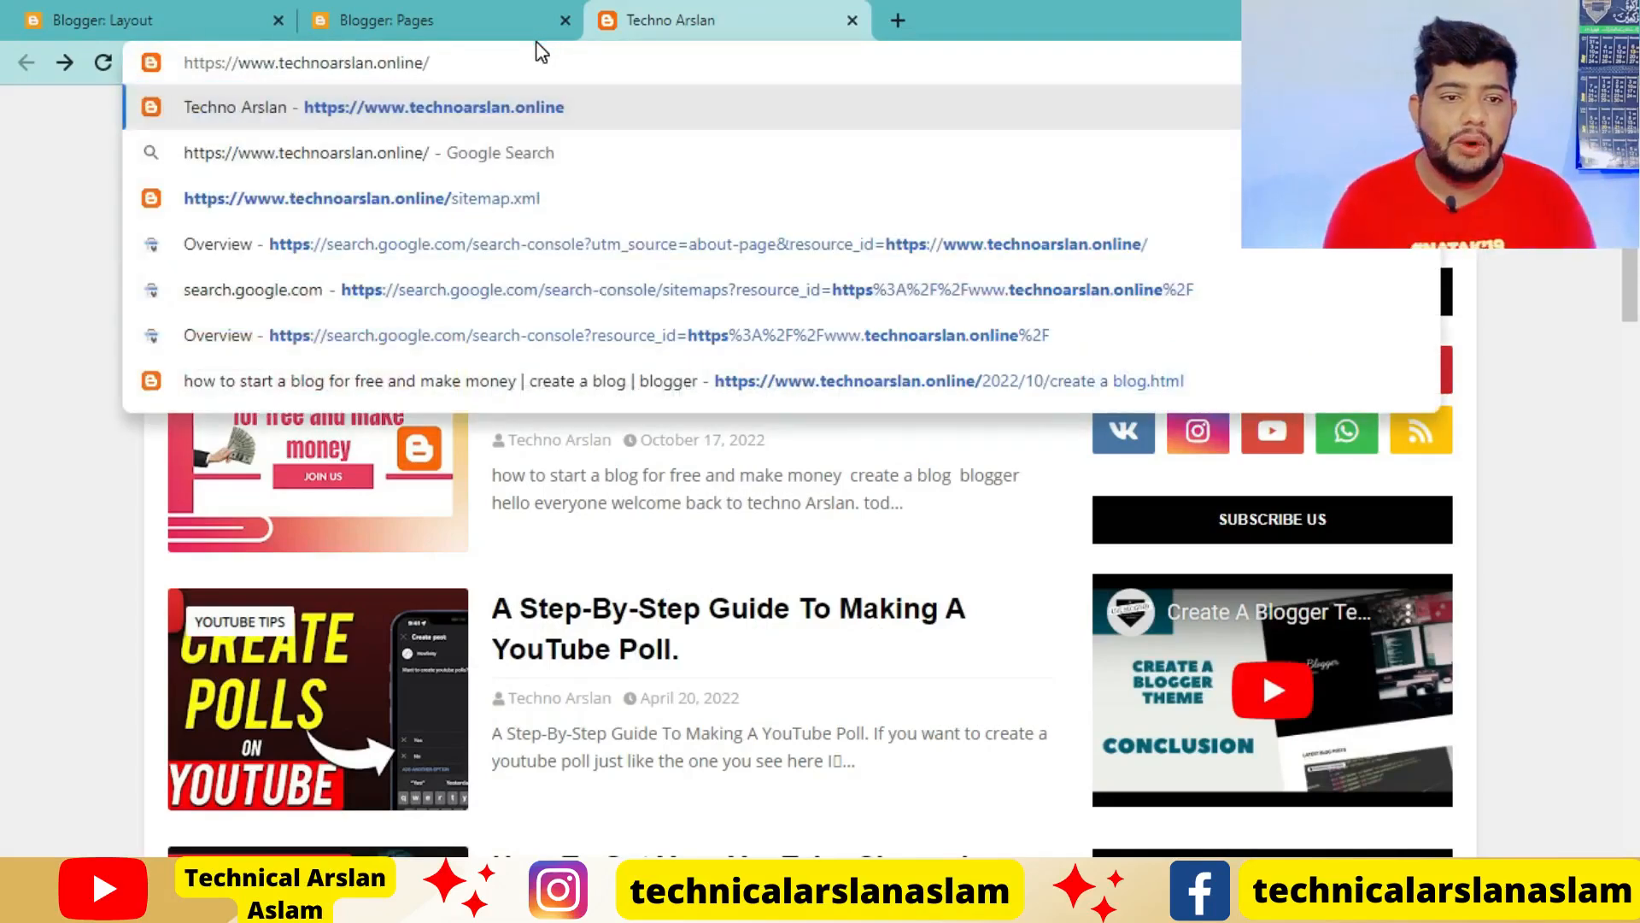
type("si")
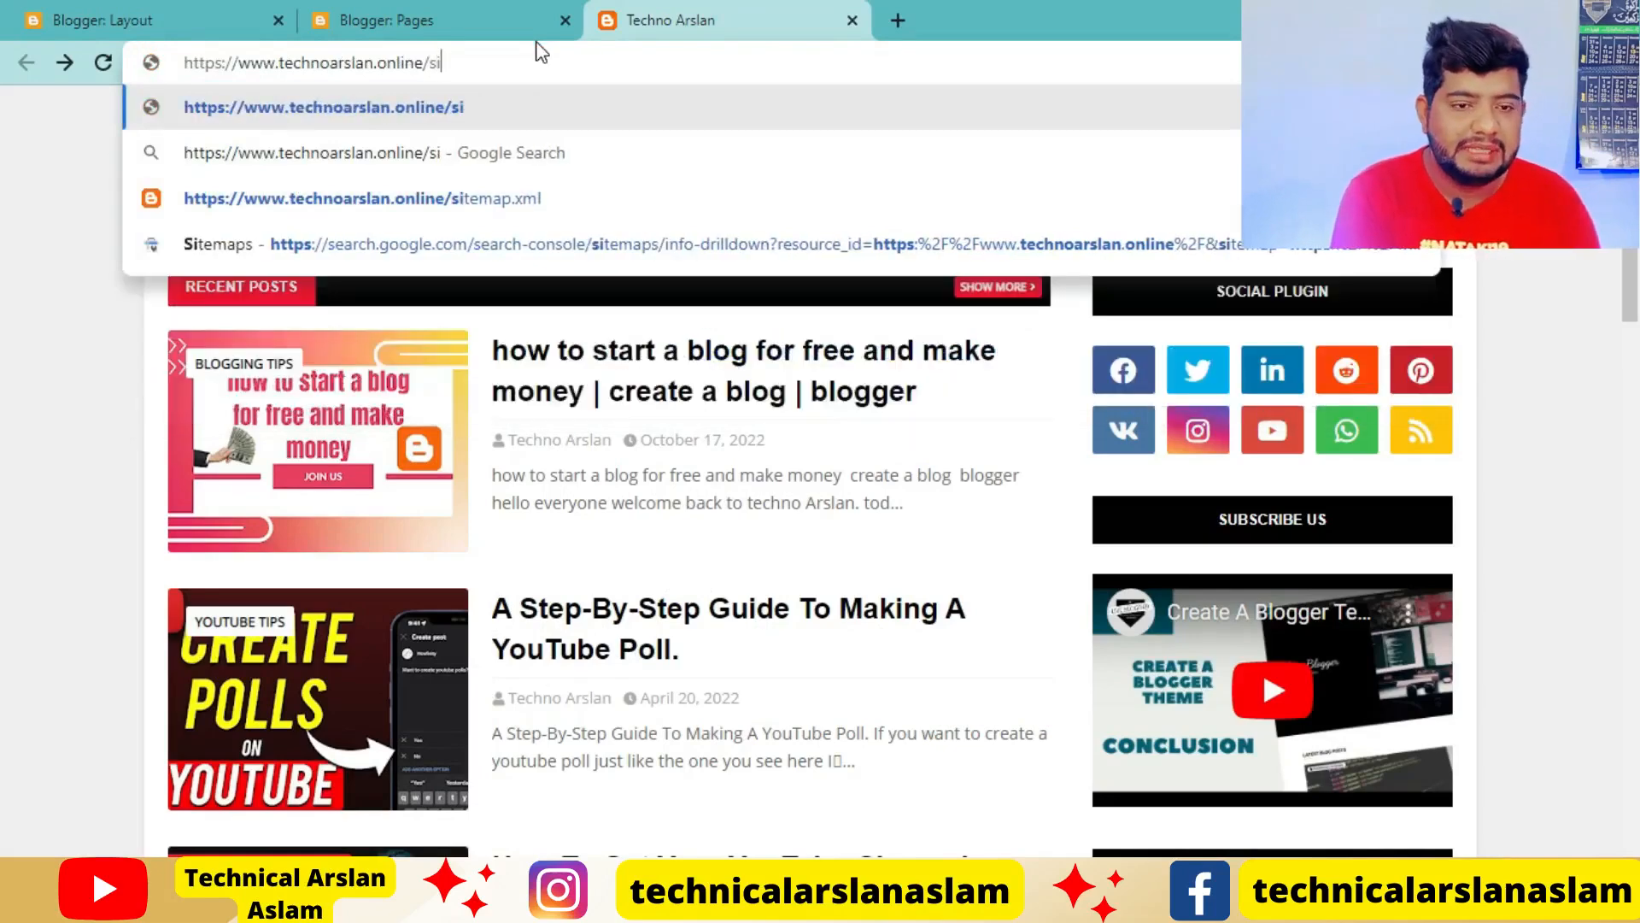
type("temap")
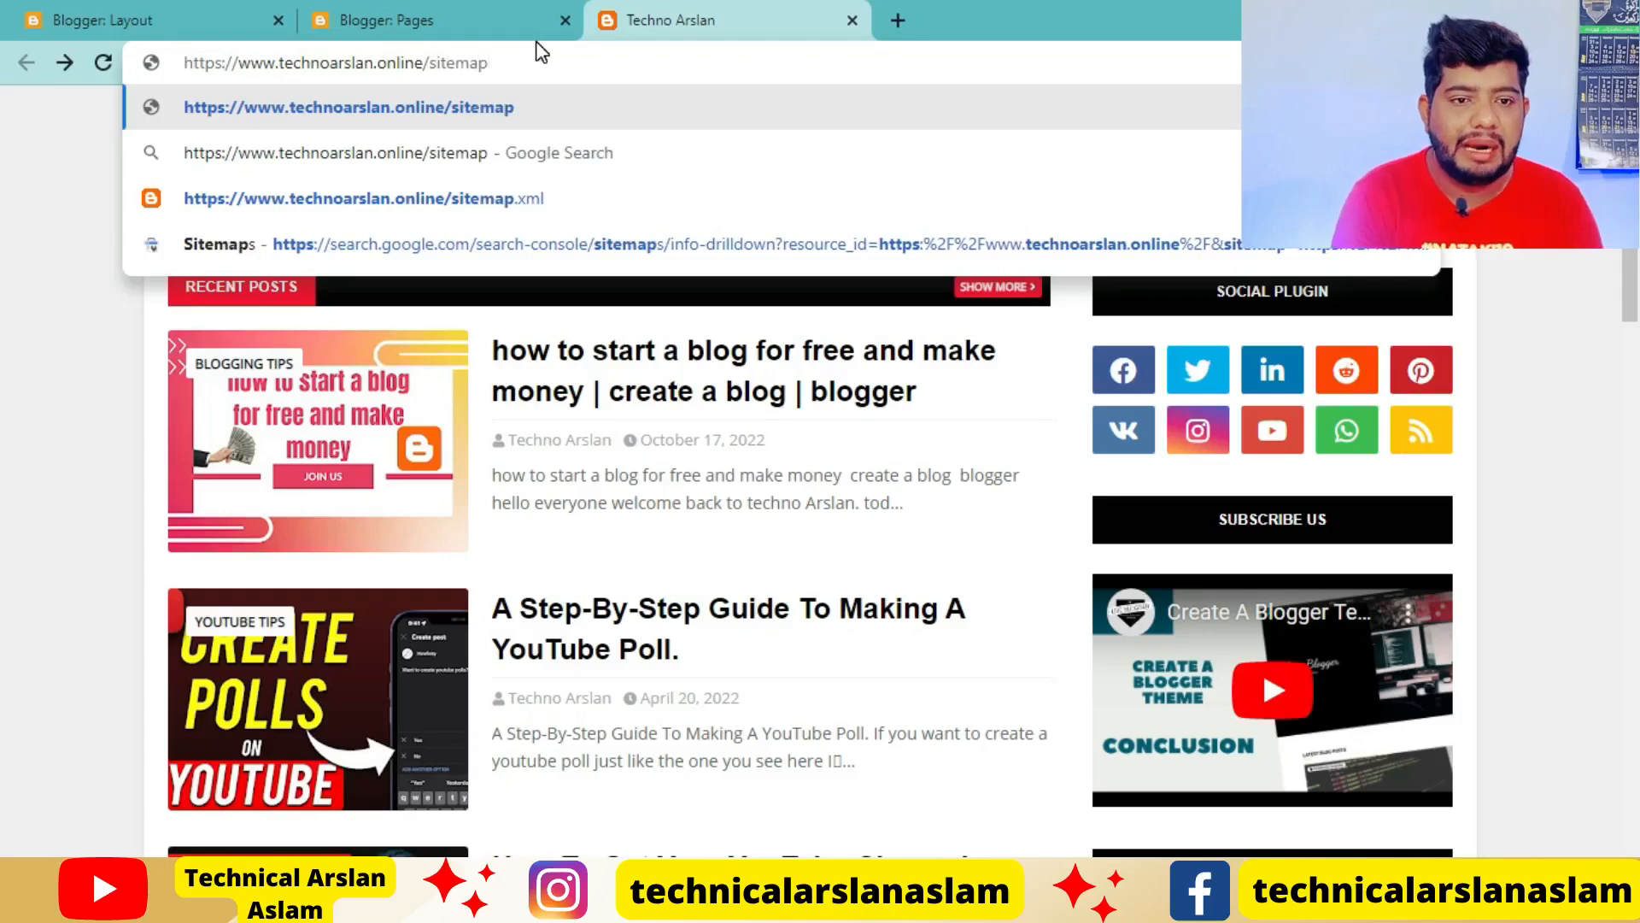
type(".xml")
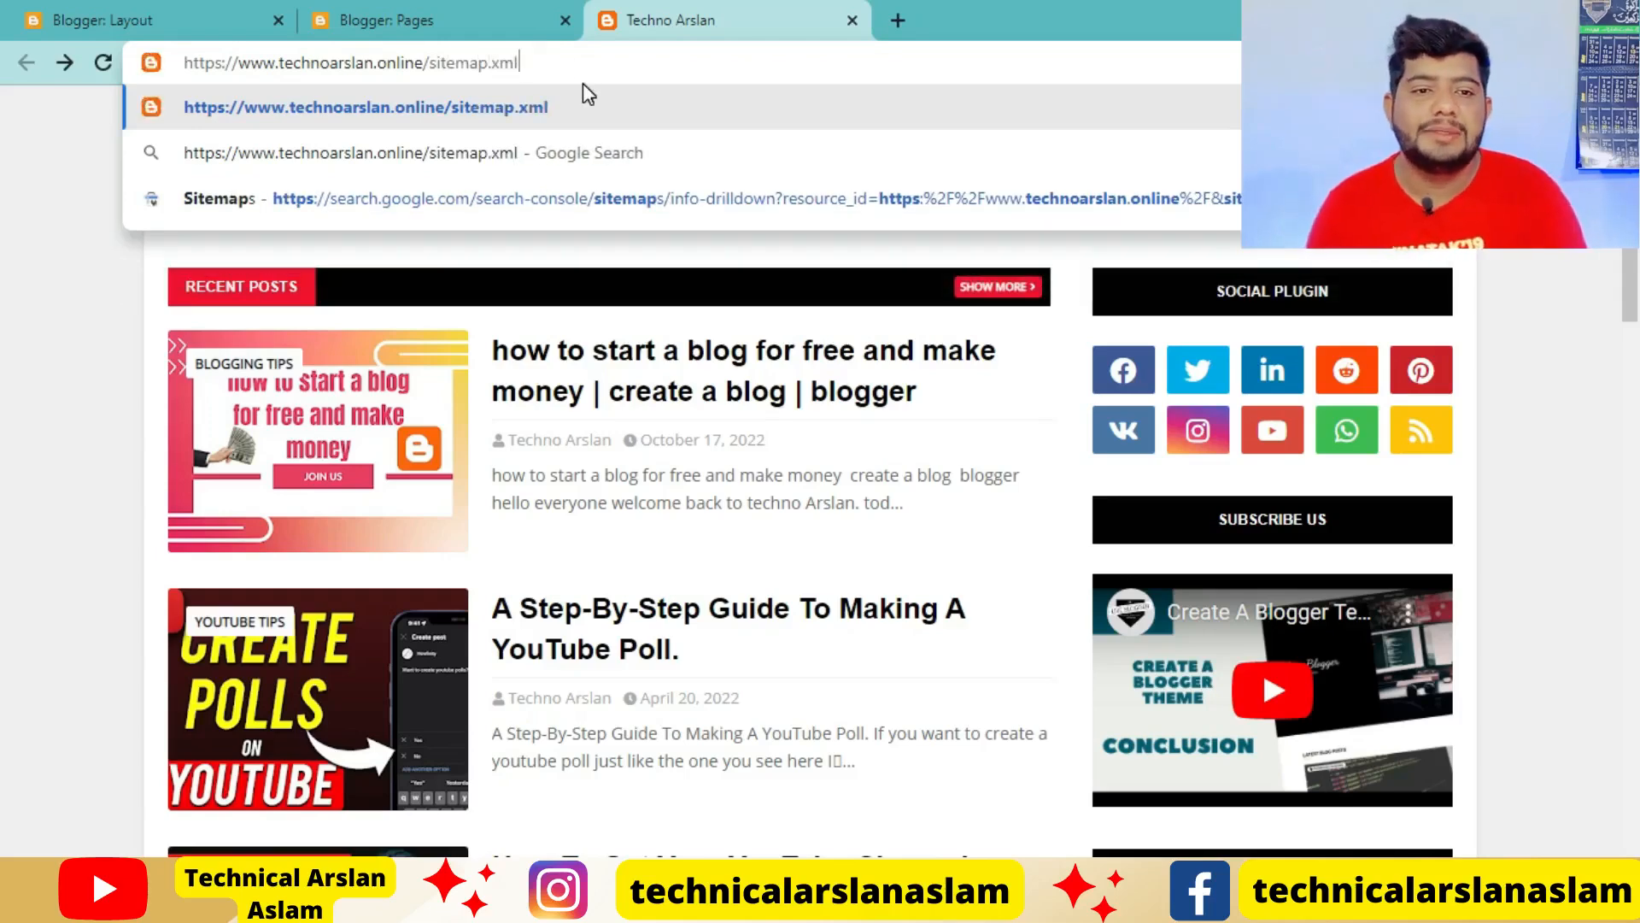
key("Return")
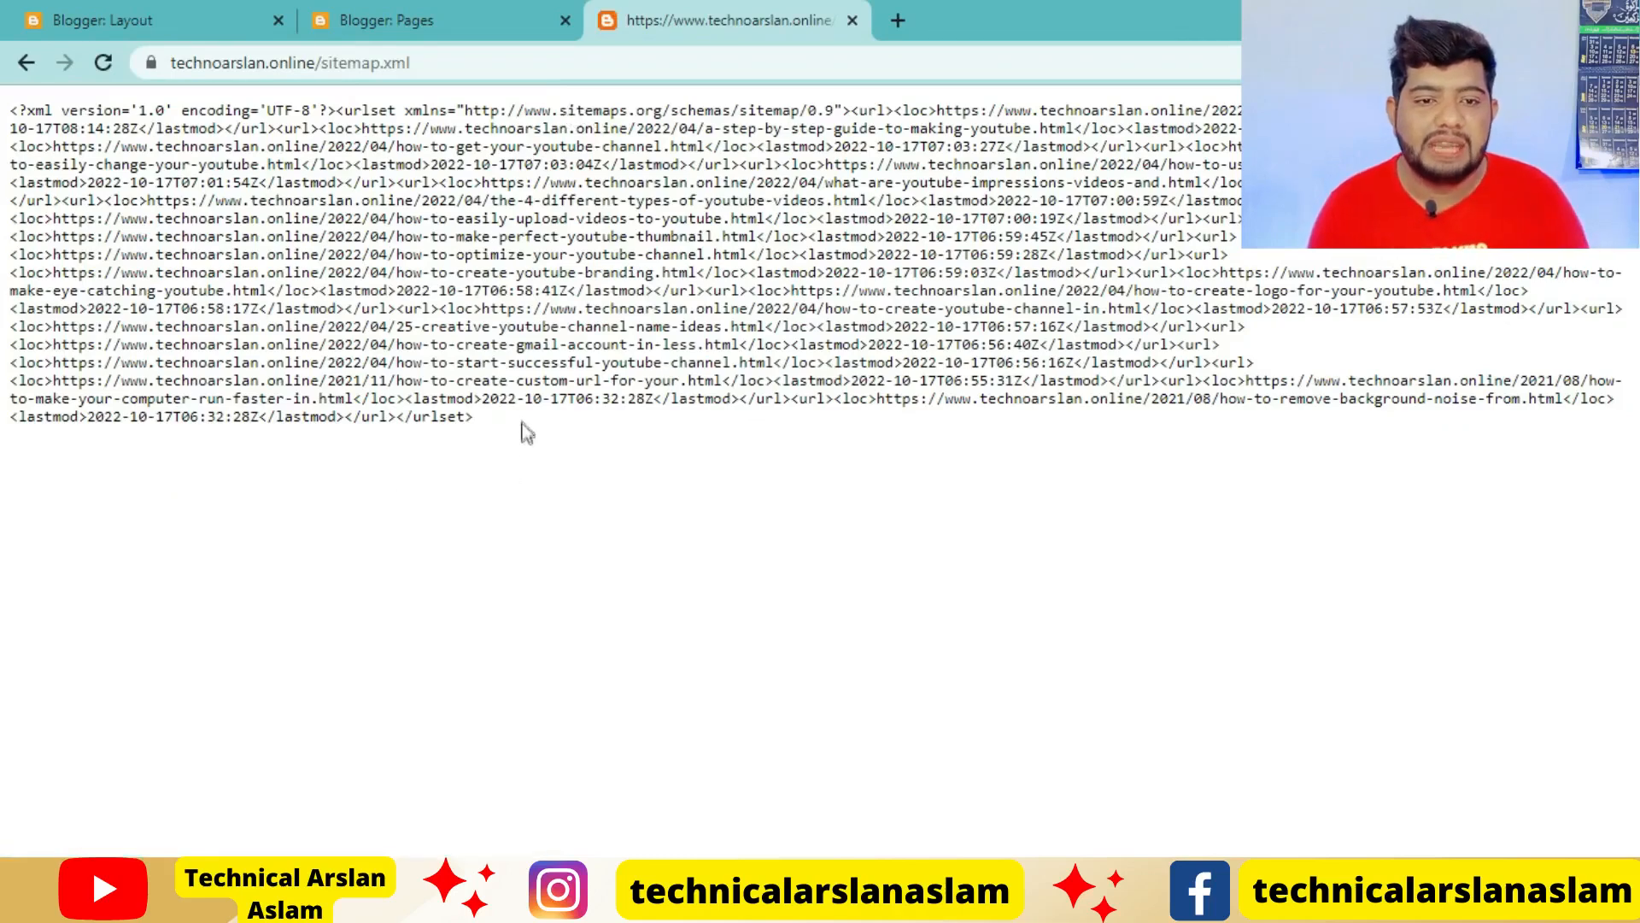
left_click(481, 65)
key("ctrl+c")
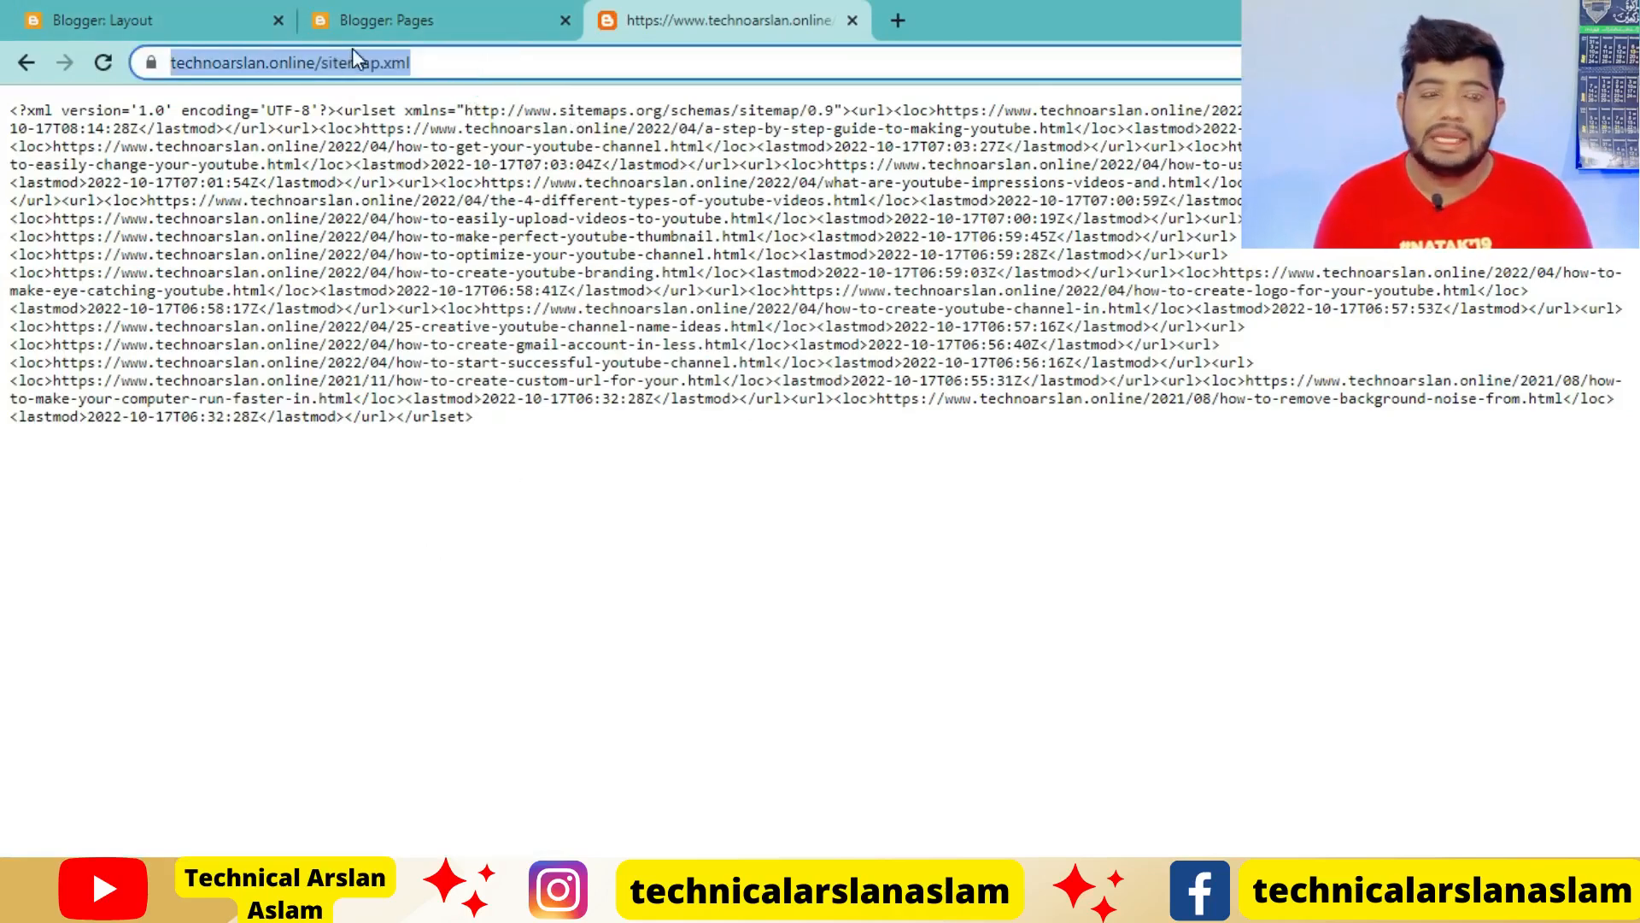
Add a new item to the Main Menu link list with _Sitemap as its site name
left_click(179, 14)
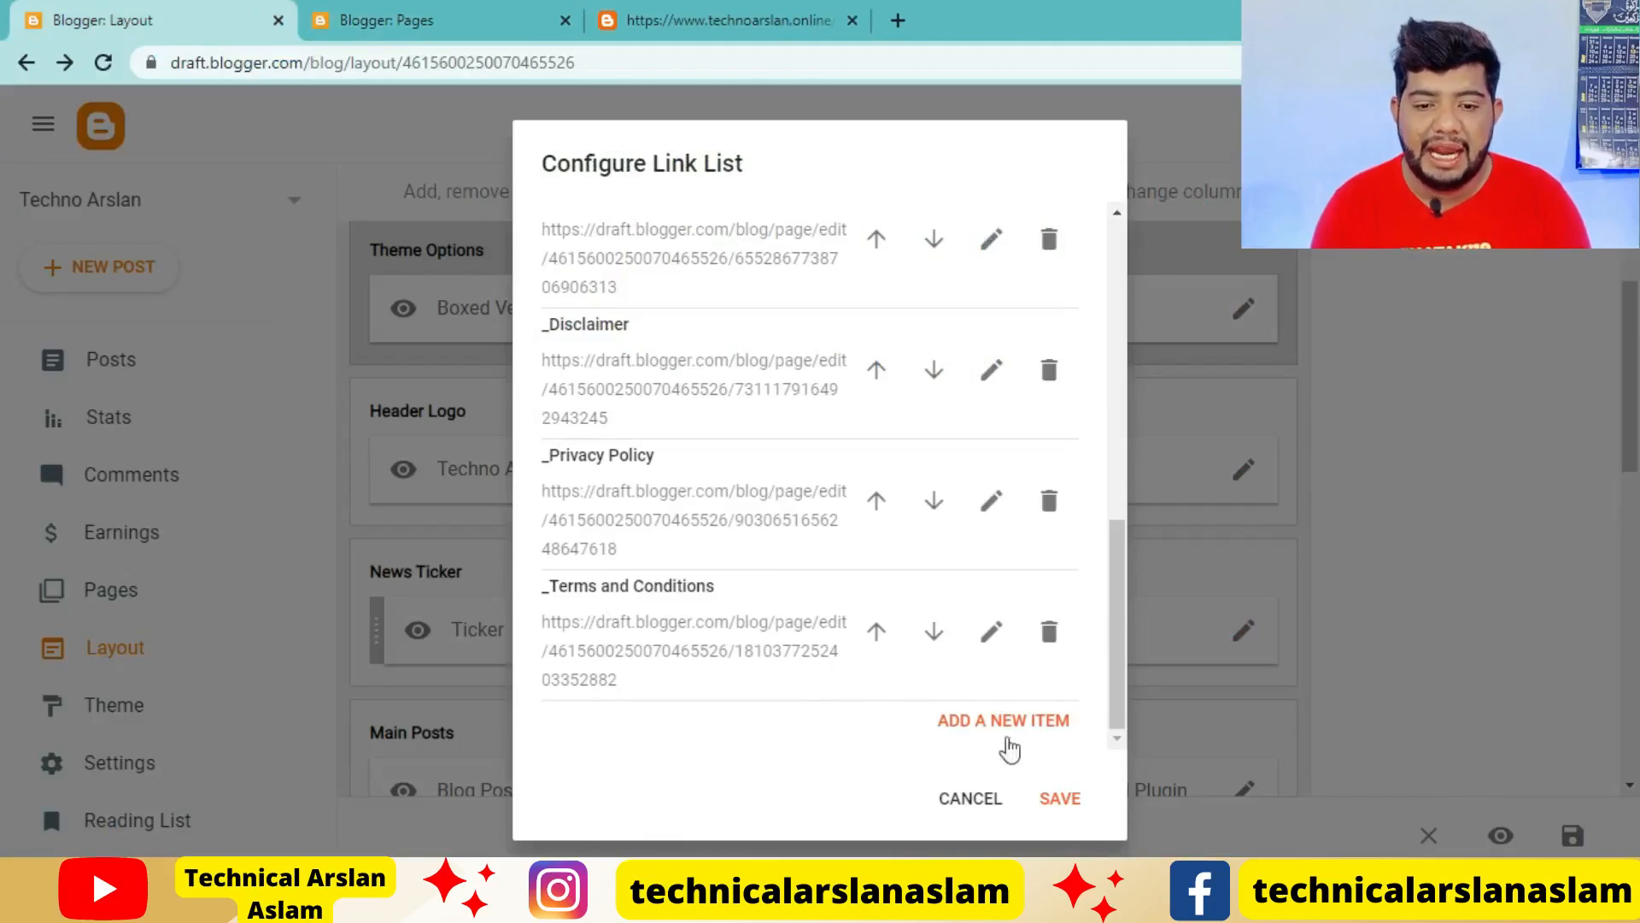
left_click(1008, 723)
scroll(833, 556, "down", 4)
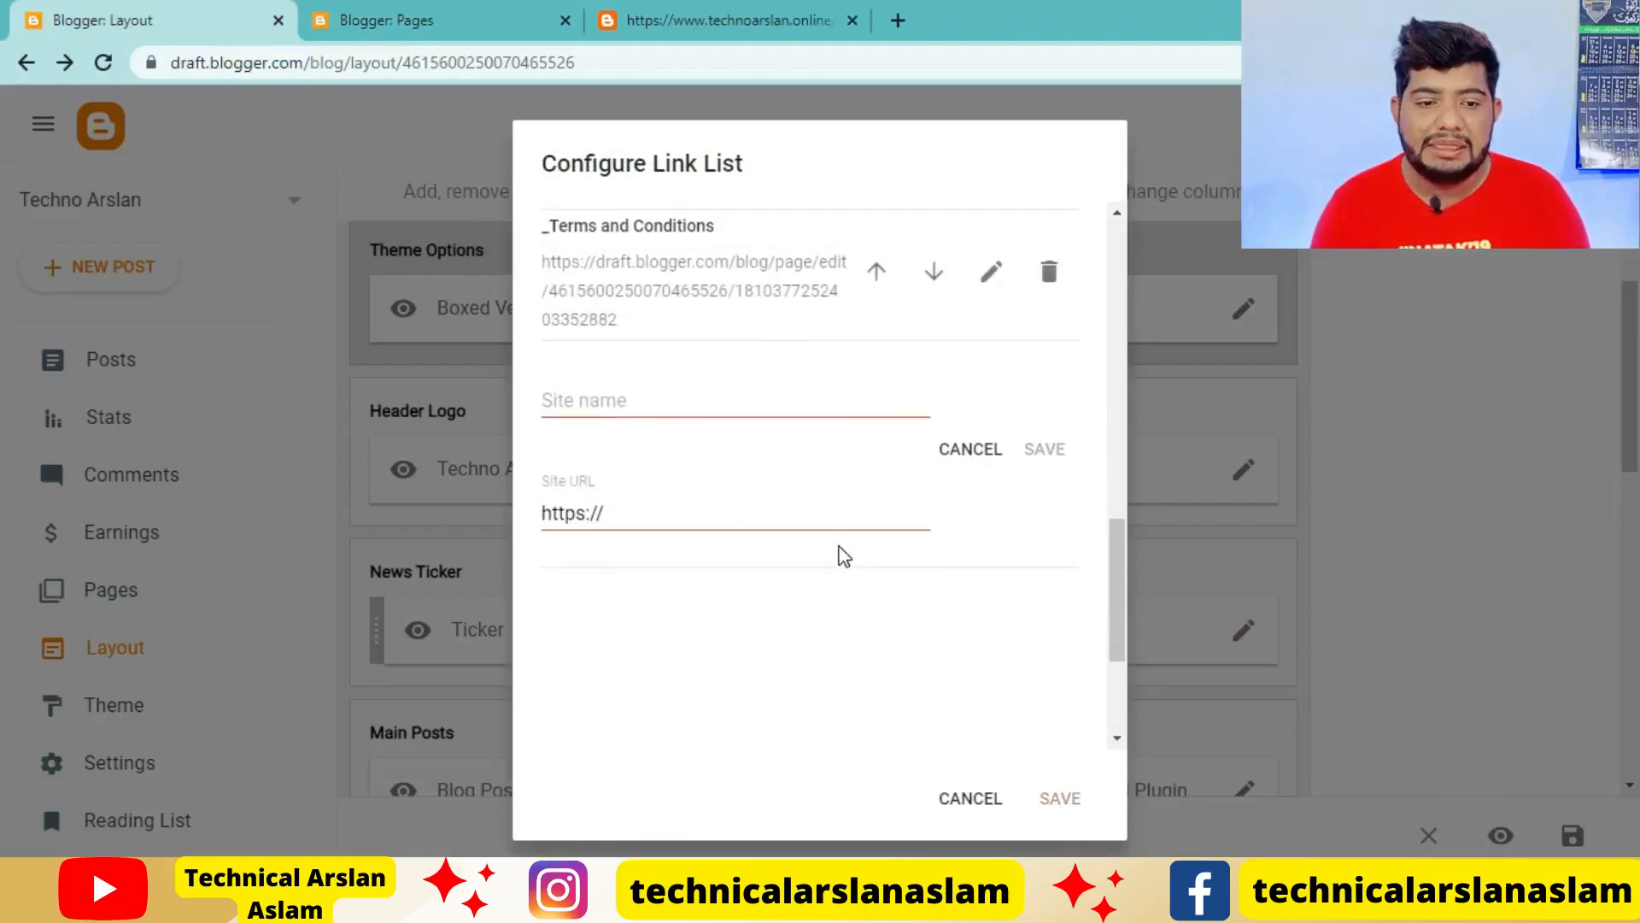
left_click(596, 402)
type("_Sitemap")
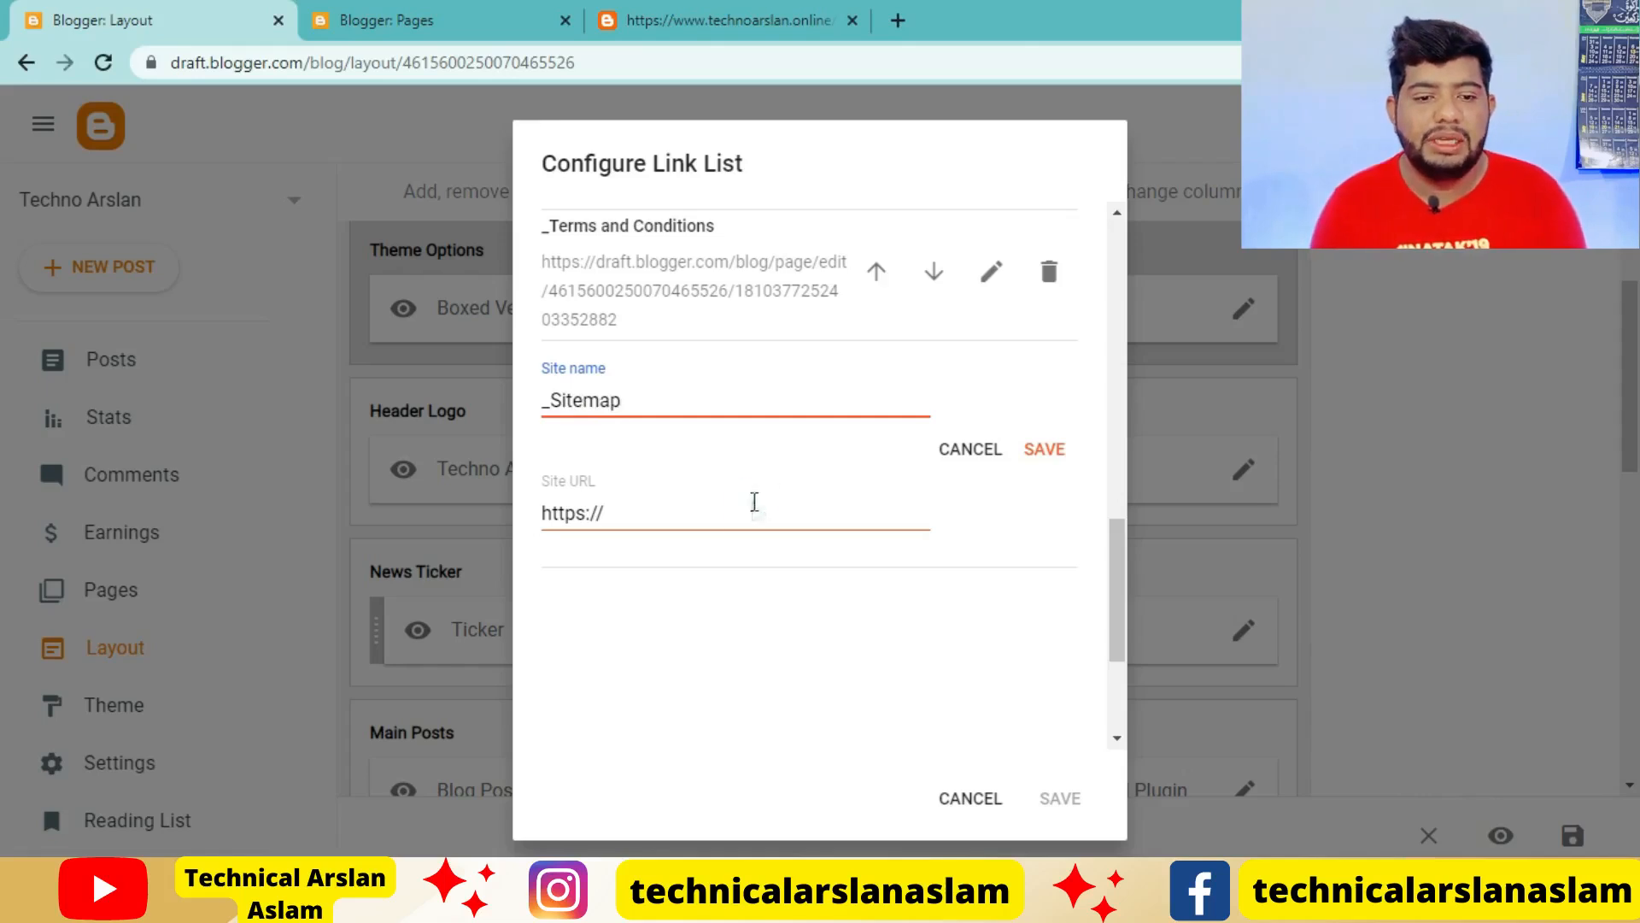
left_click(755, 503)
key("ctrl+a")
key("ctrl+v")
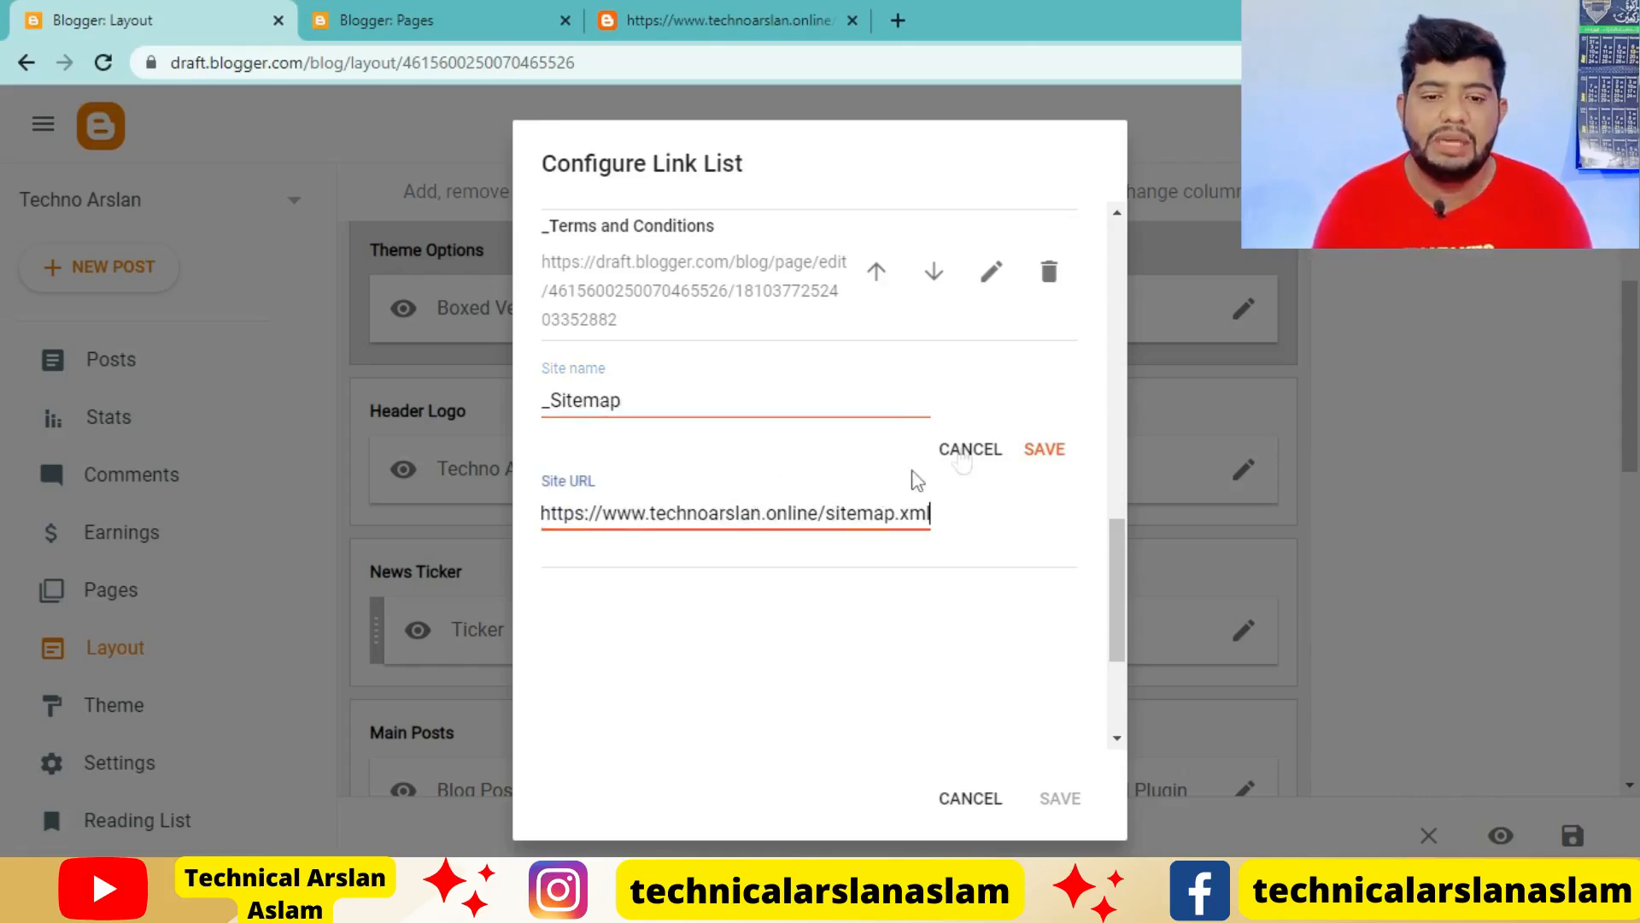
left_click(1051, 454)
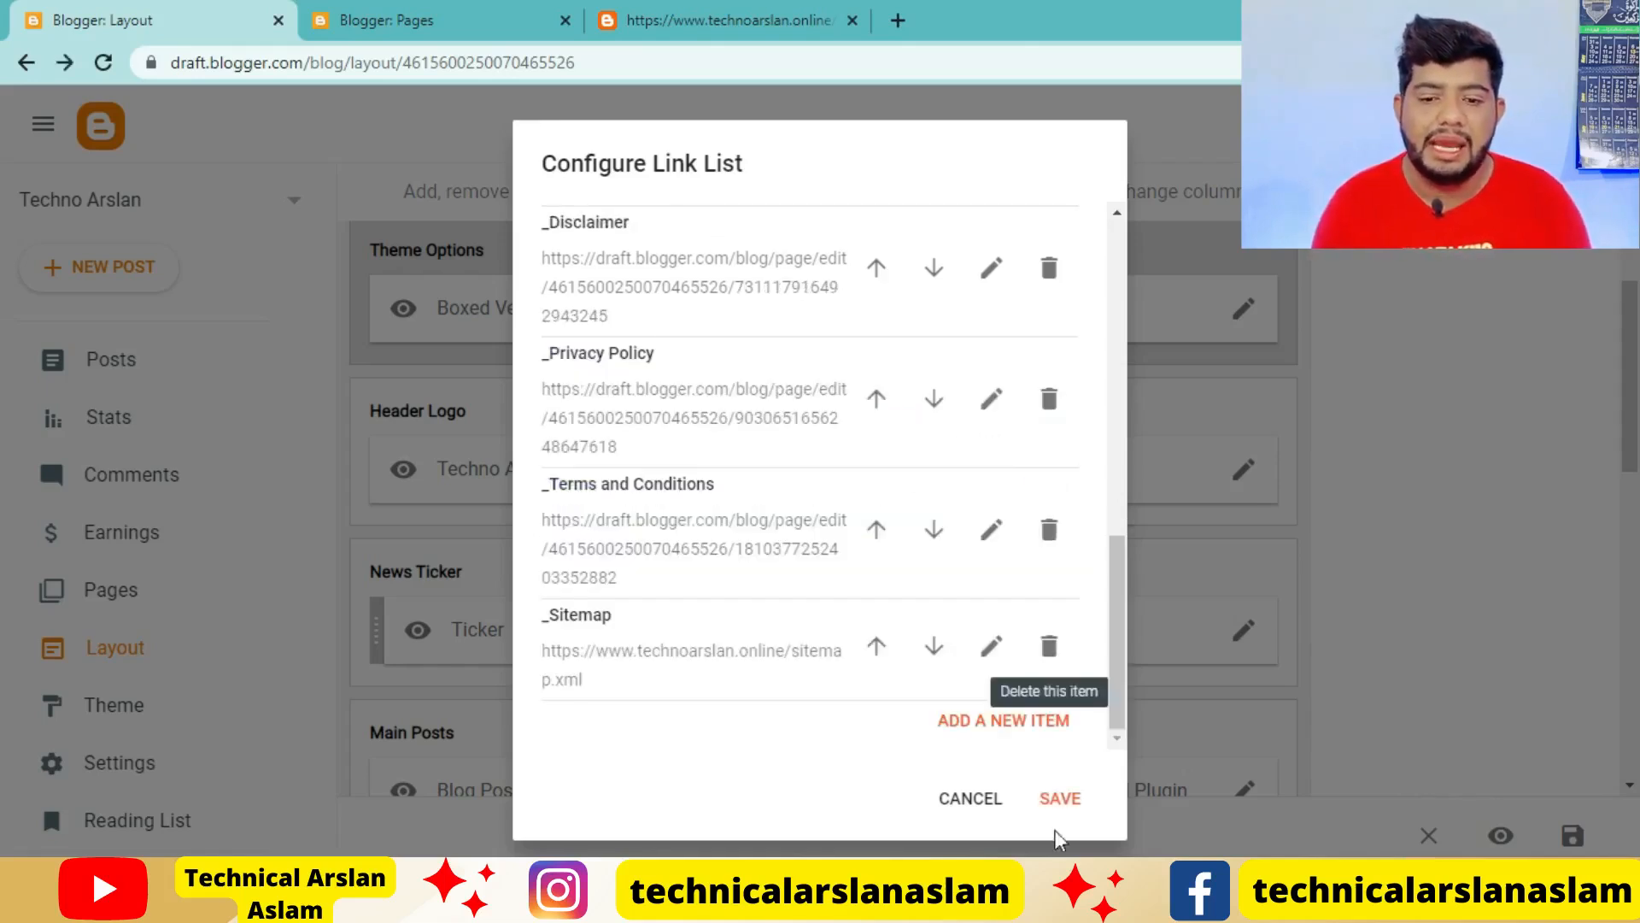
left_click(1068, 803)
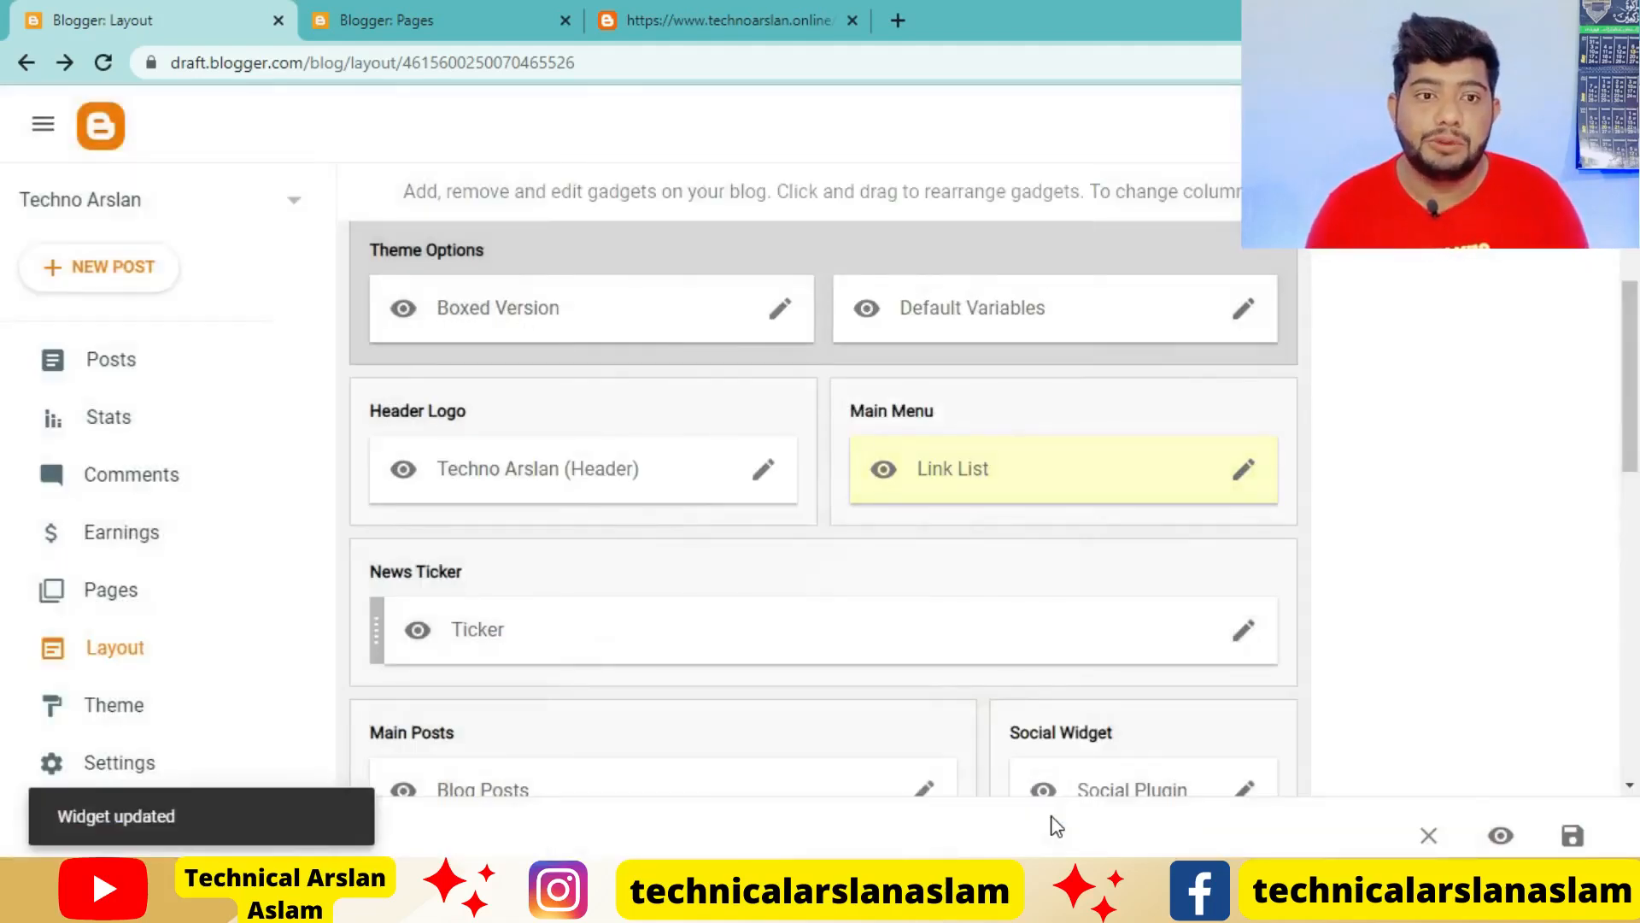
Check the Pages dropdown on the live blog's home page and return to the blog layout
left_click(474, 20)
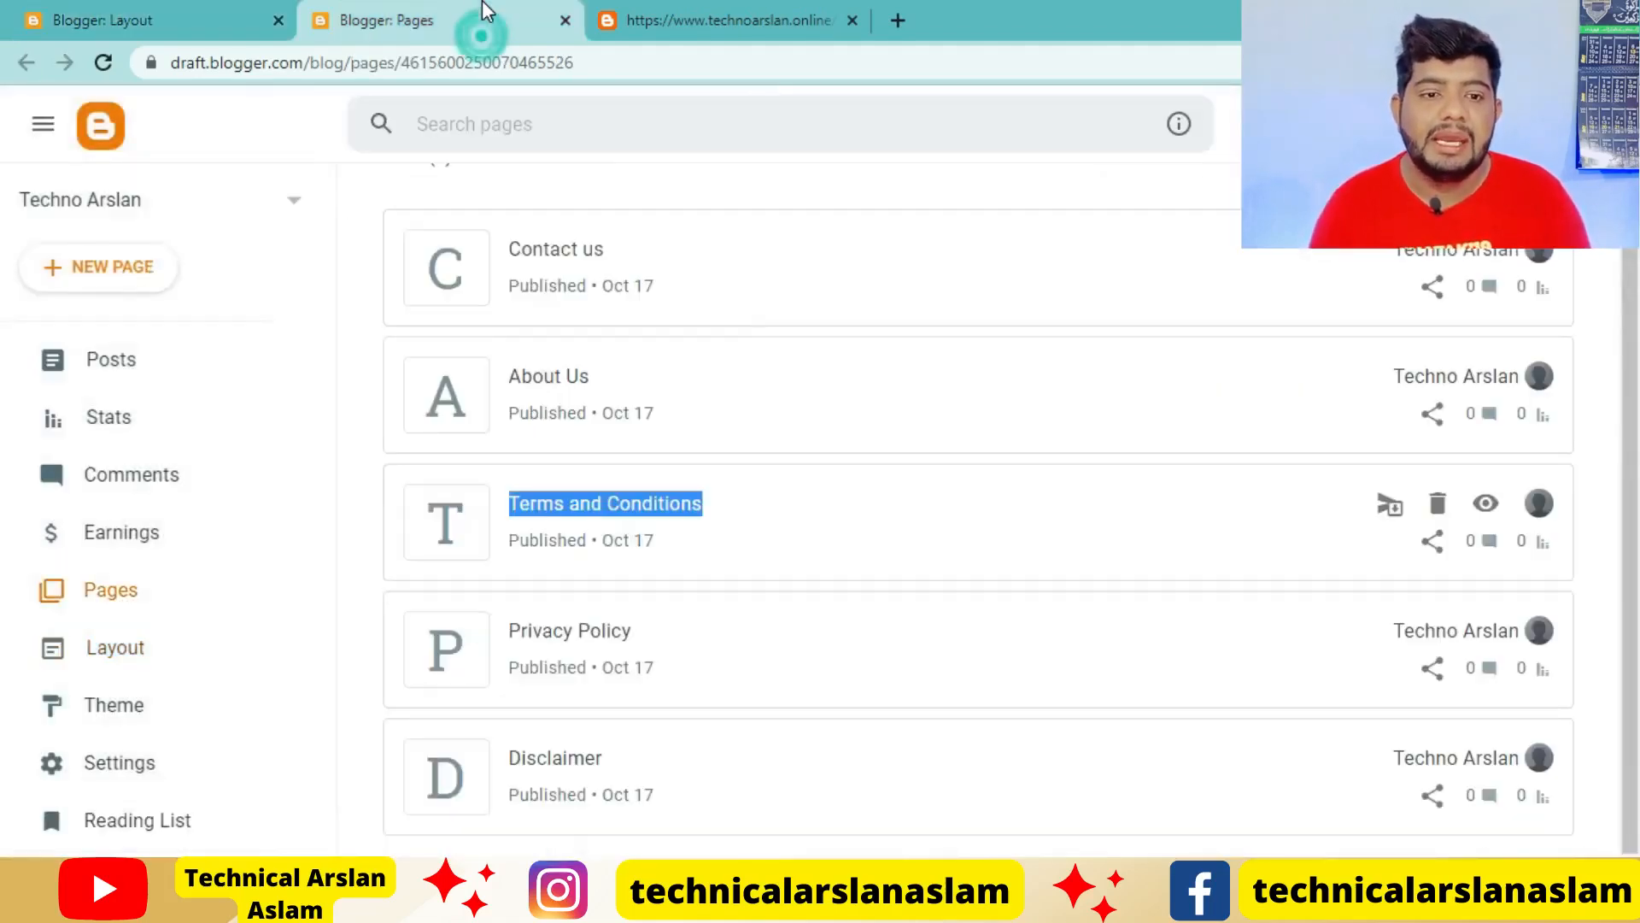
left_click(711, 18)
left_click(27, 65)
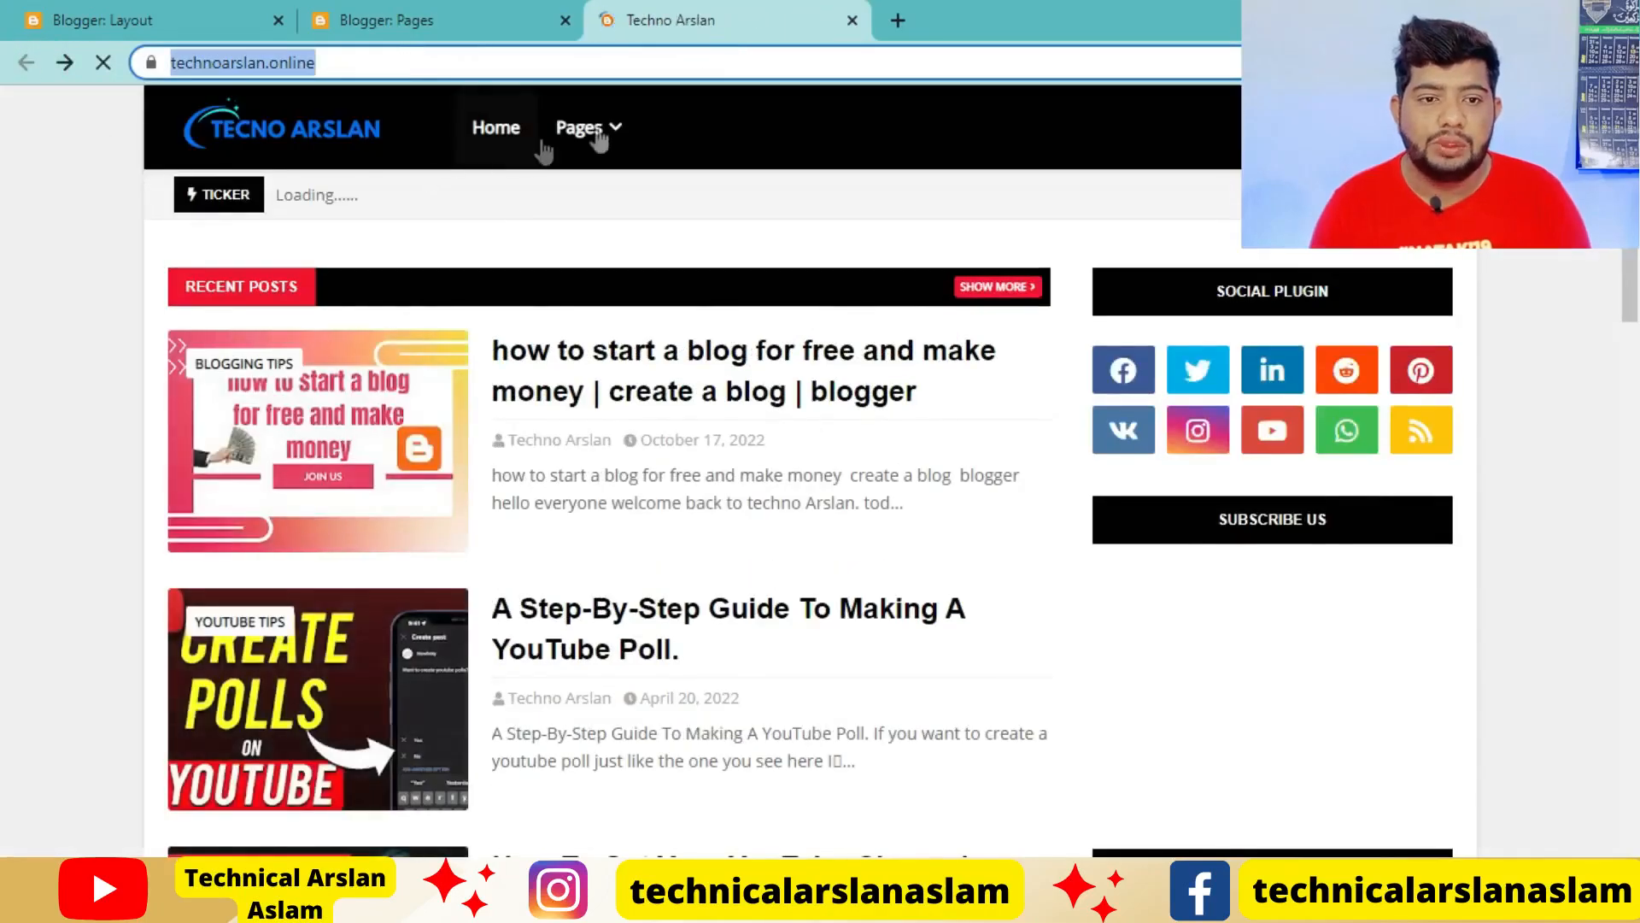
mouse_move(617, 133)
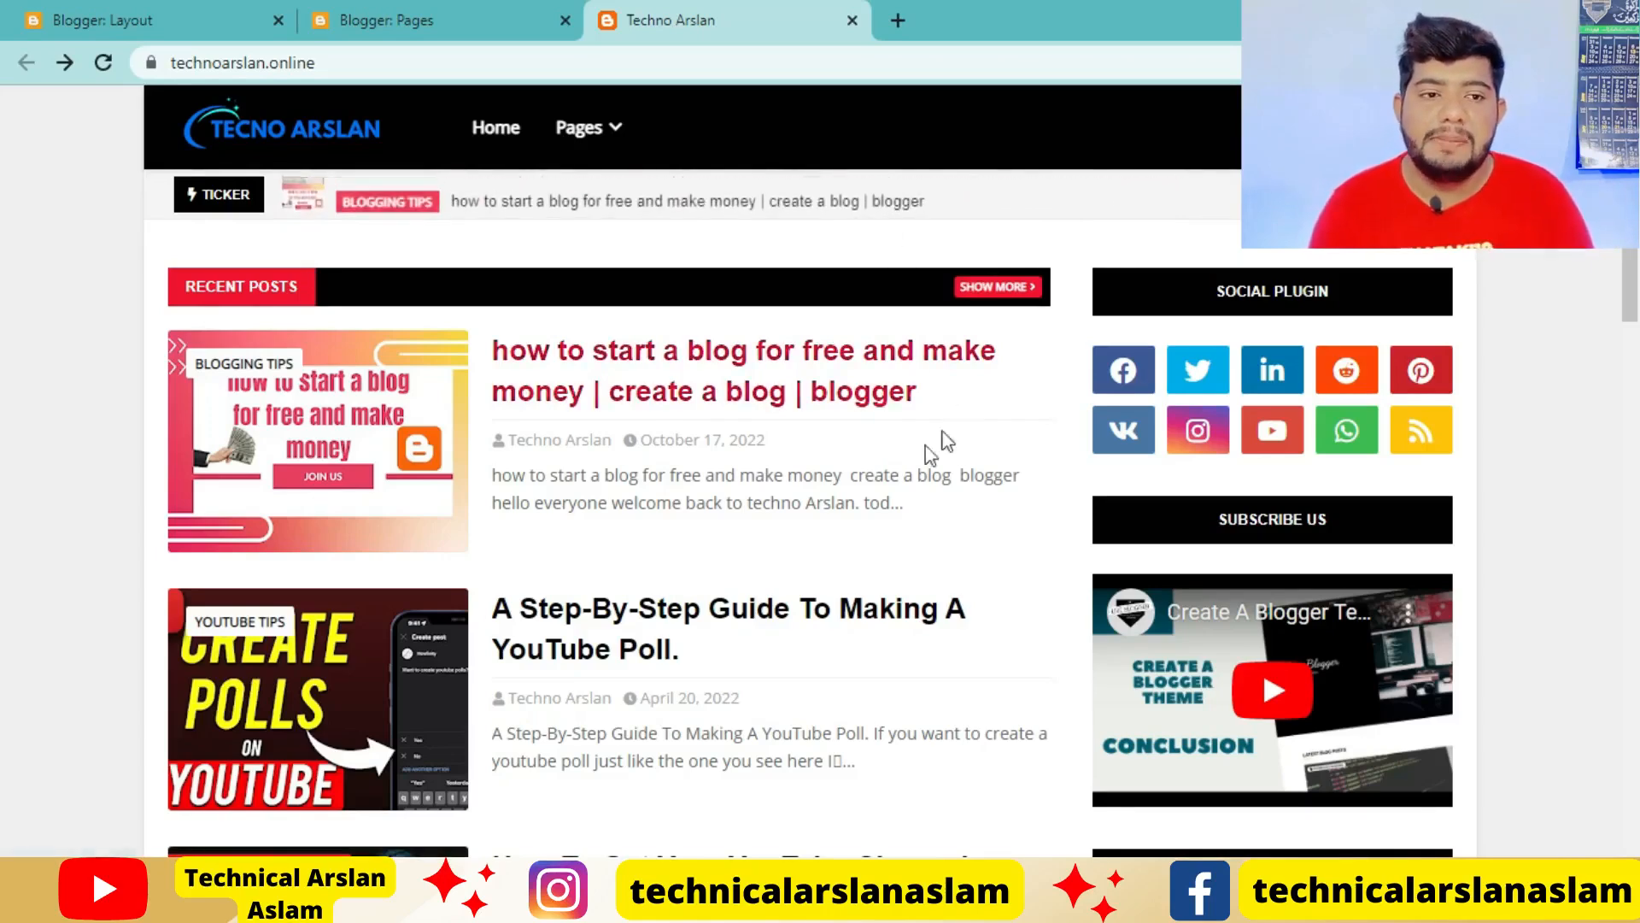
left_click(58, 10)
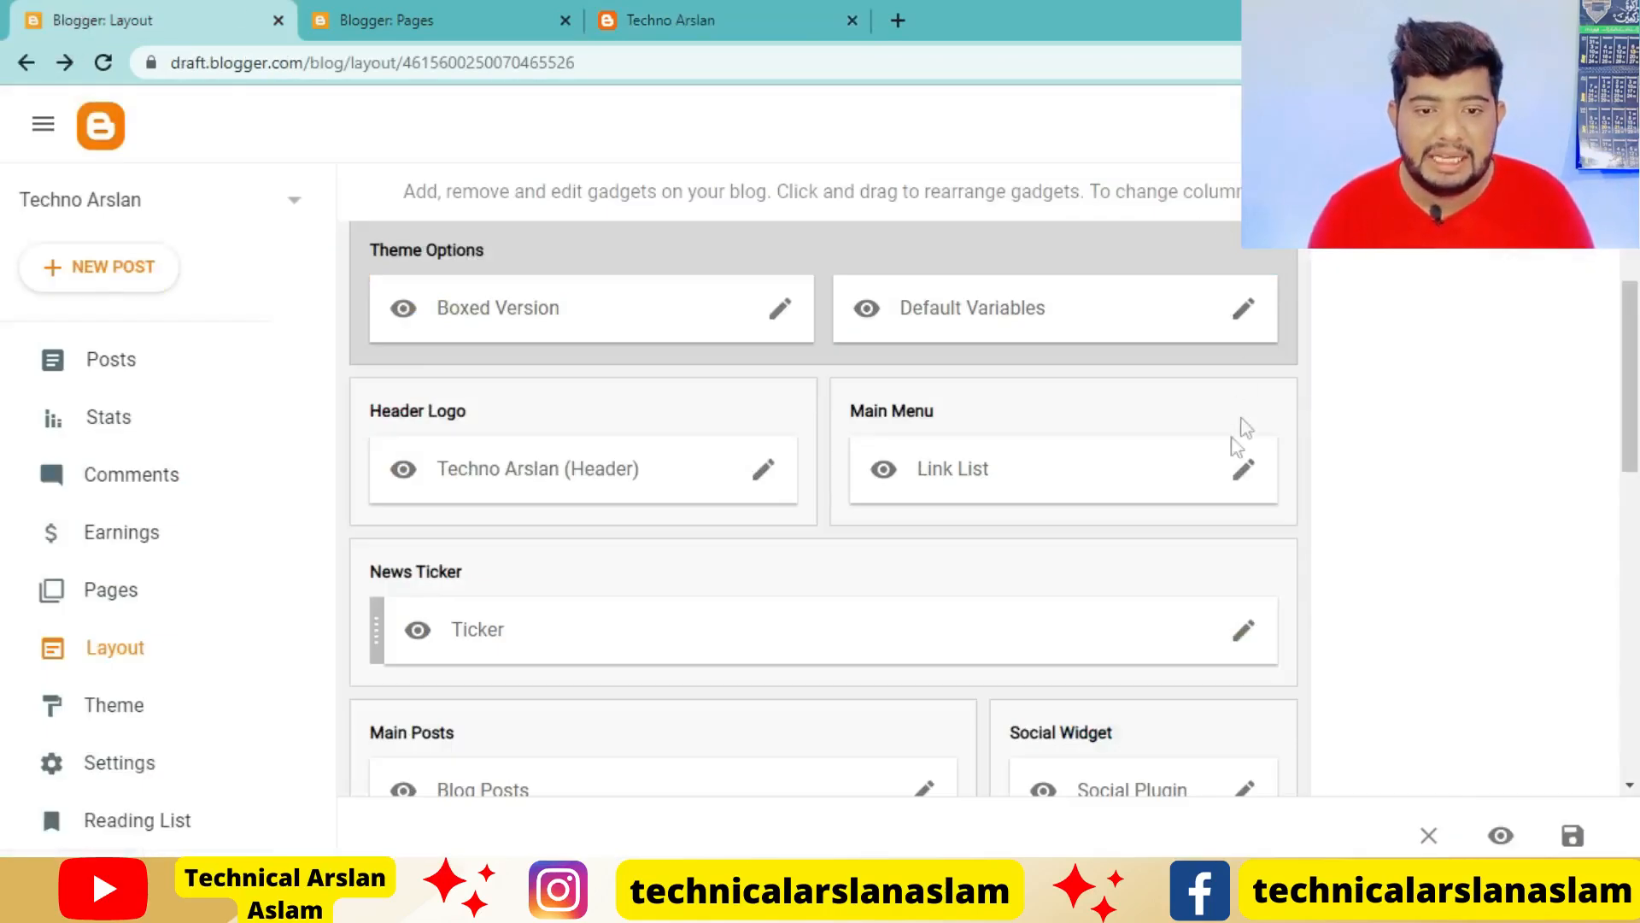
left_click(1241, 474)
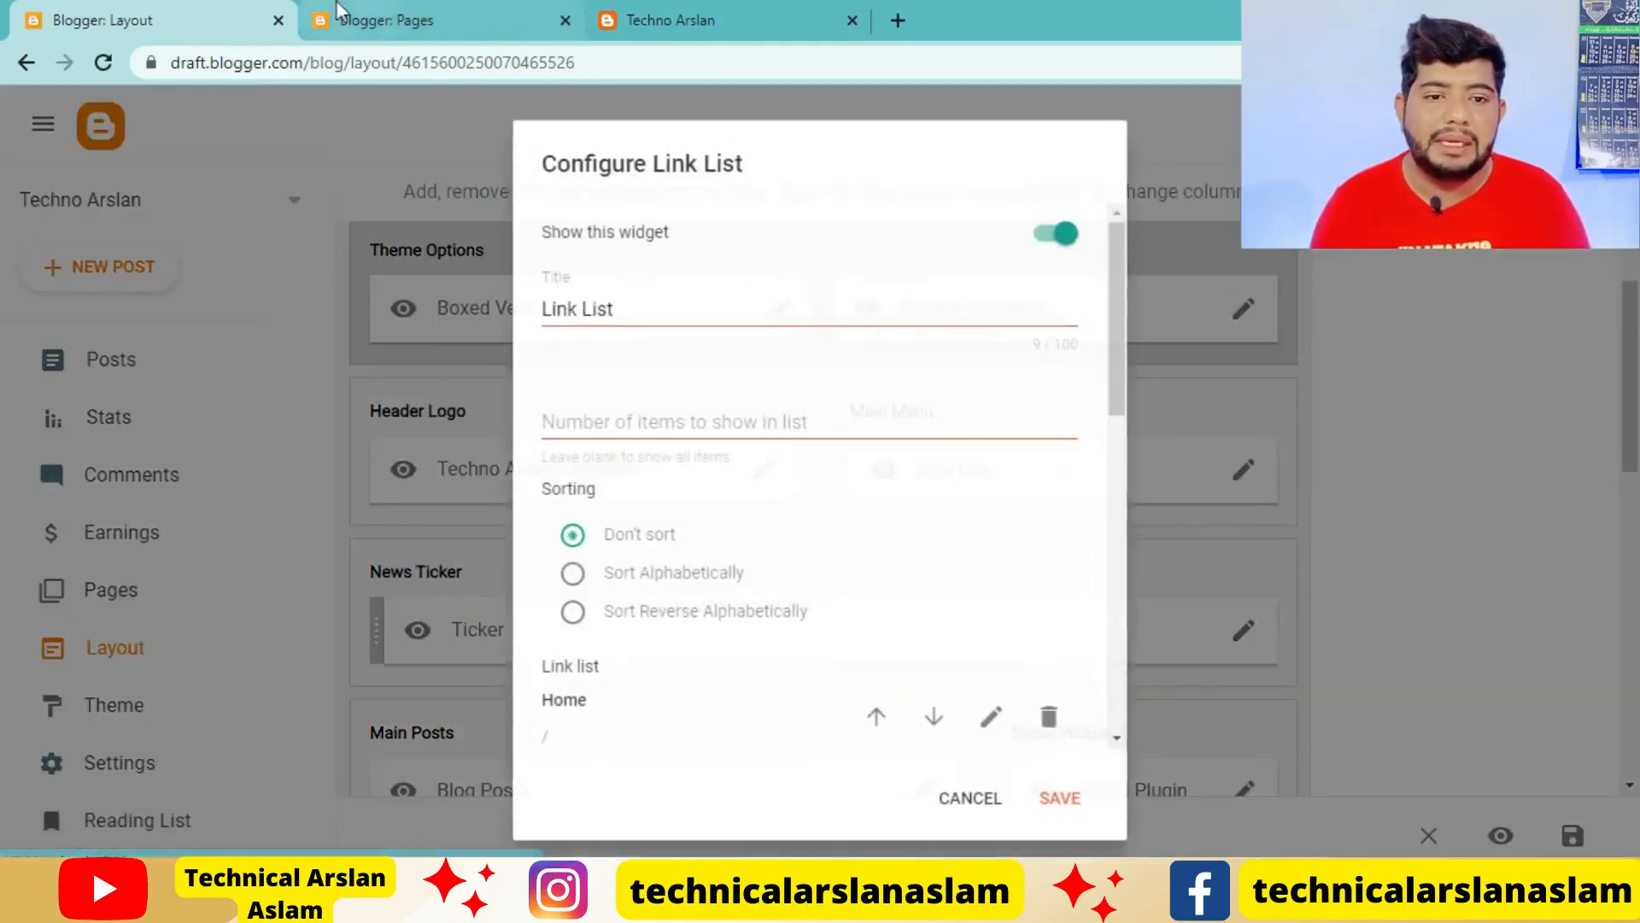
left_click(339, 10)
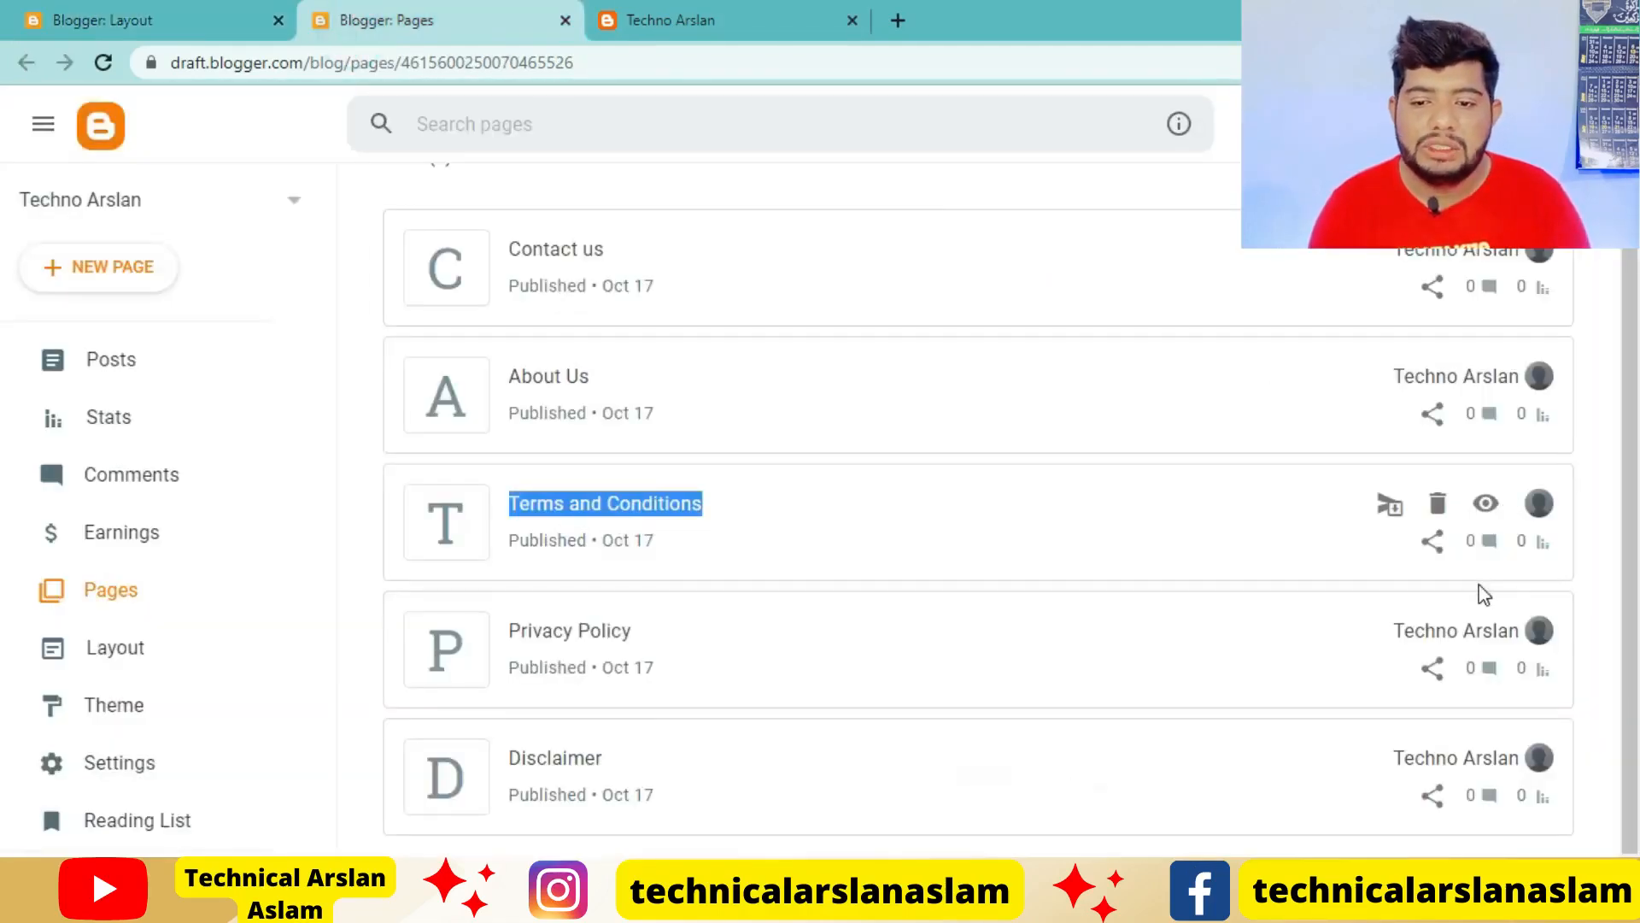
left_click(55, 7)
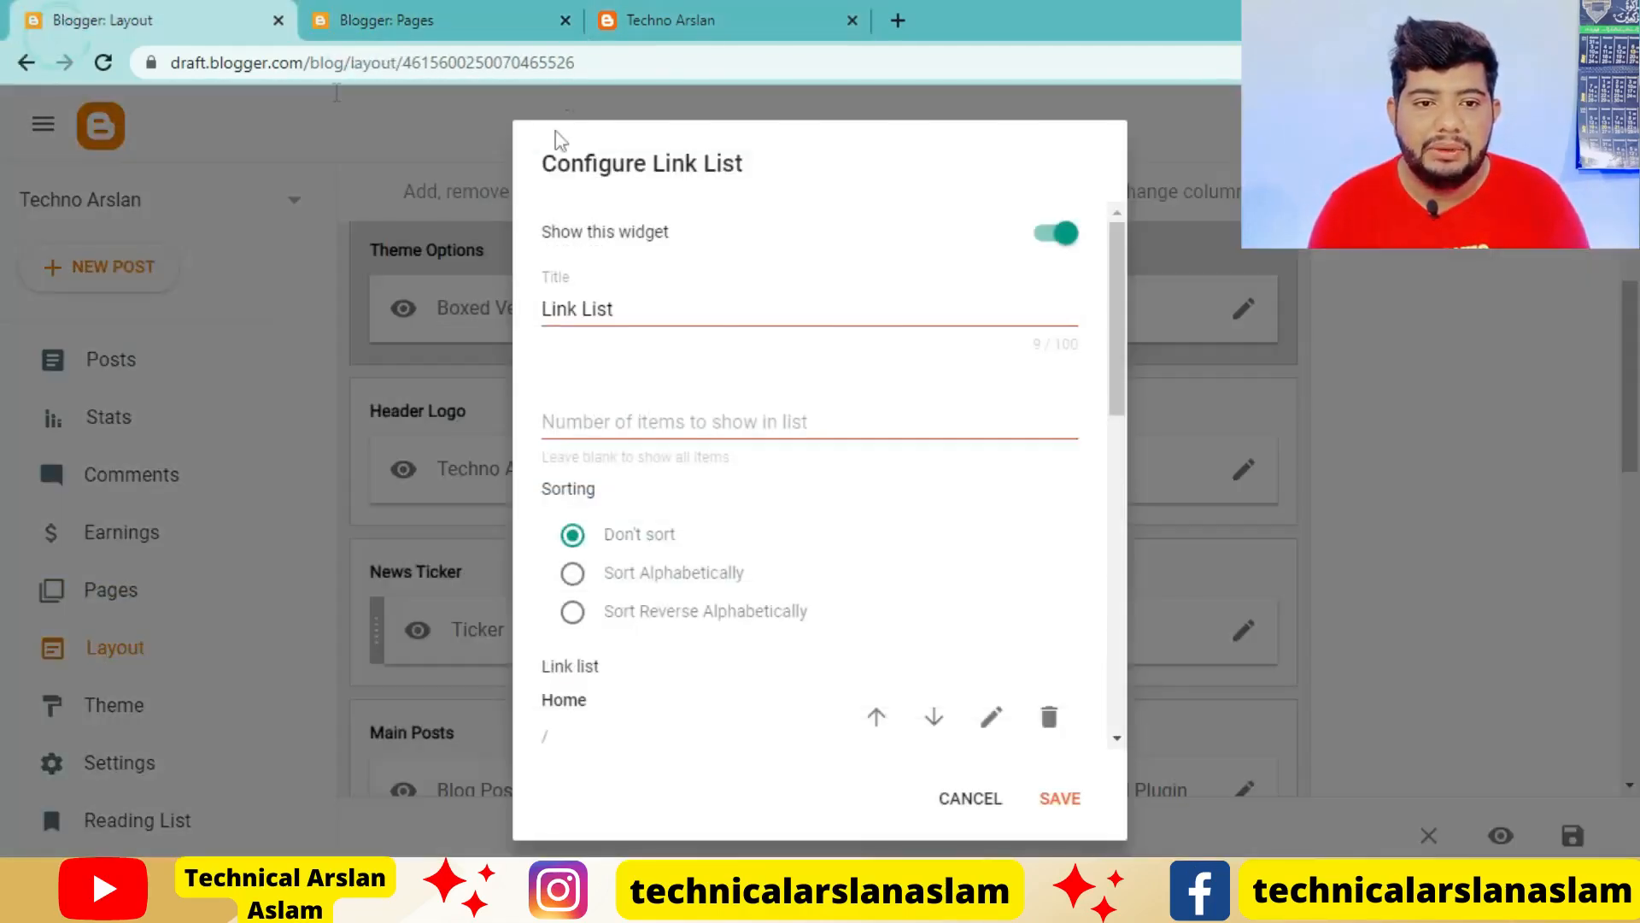
left_click(759, 4)
scroll(1375, 478, "down", 5)
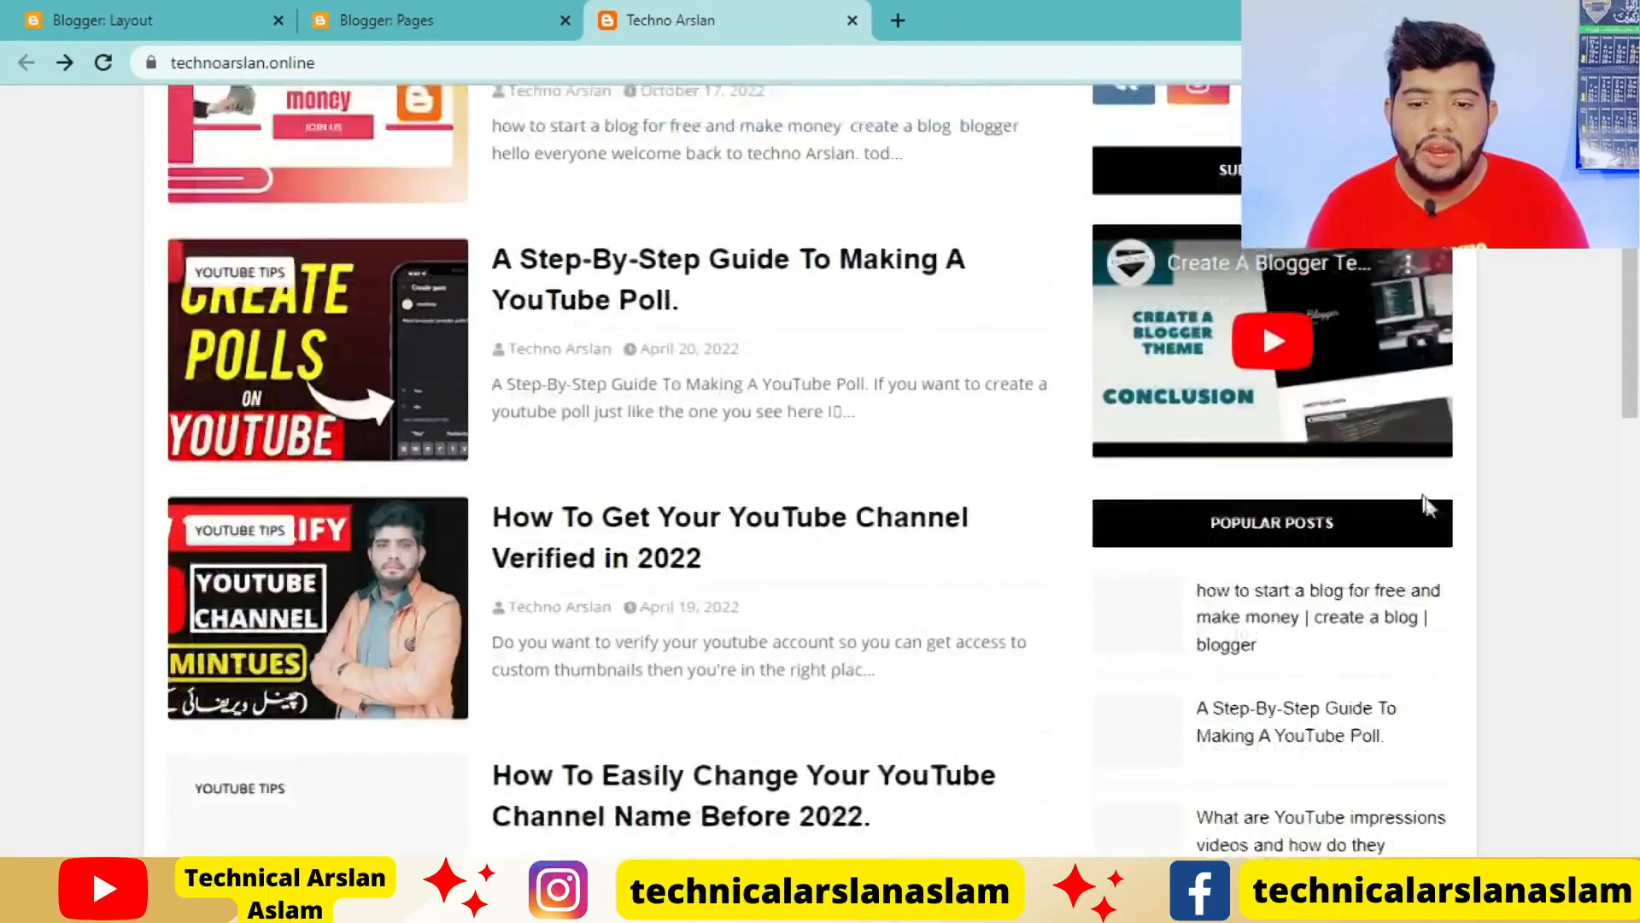
scroll(1440, 506, "down", 15)
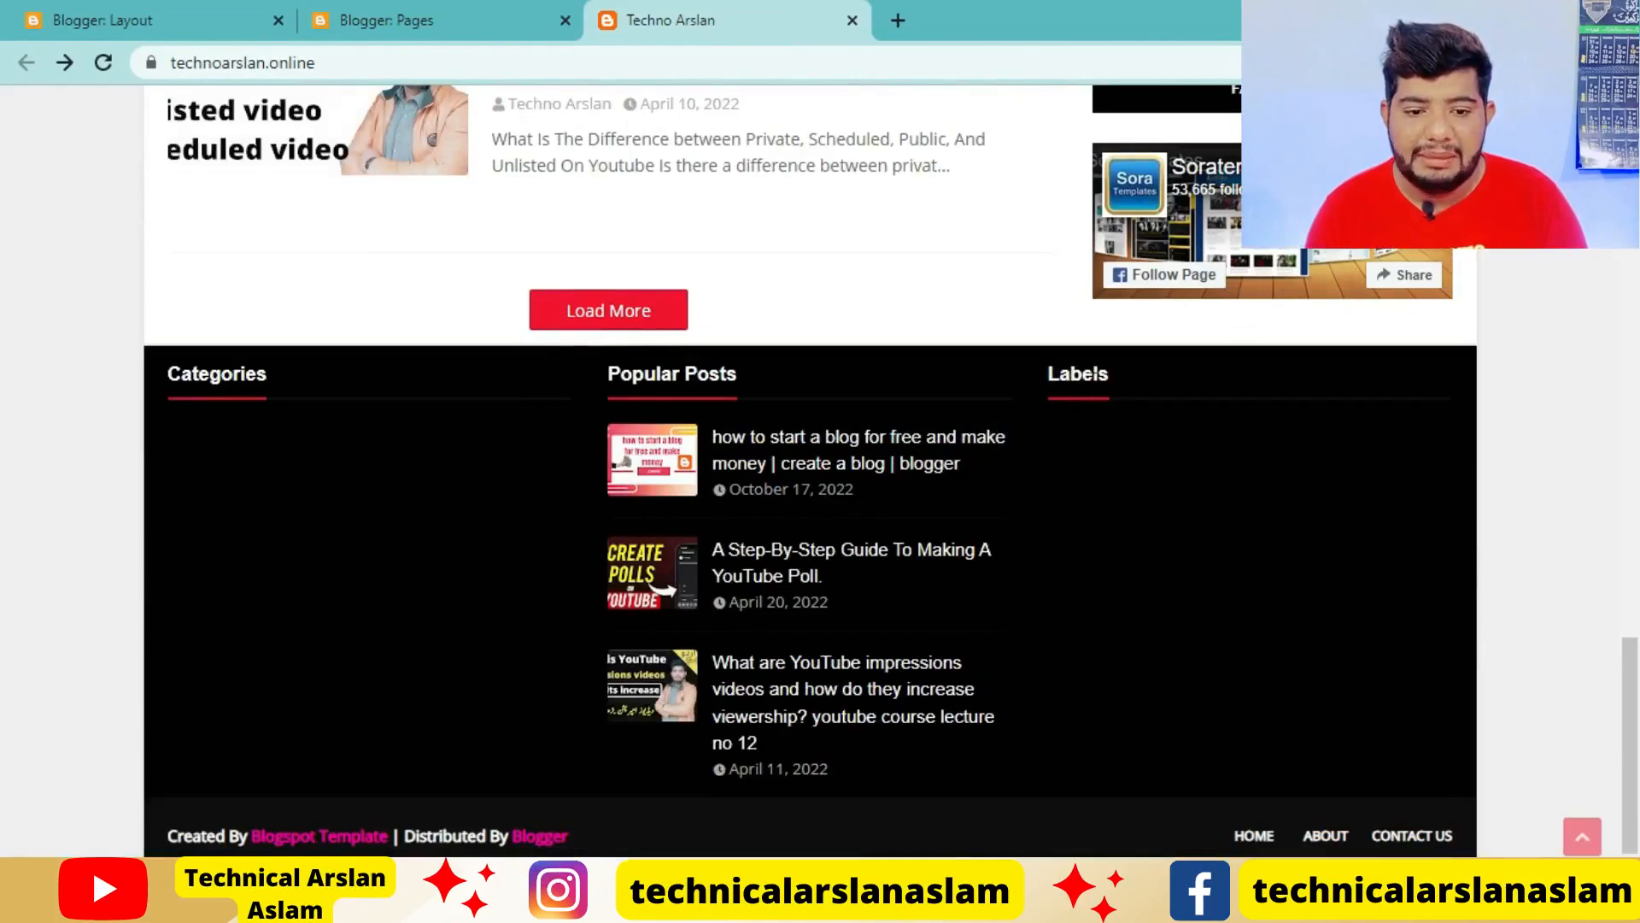
scroll(1015, 658, "up", 10)
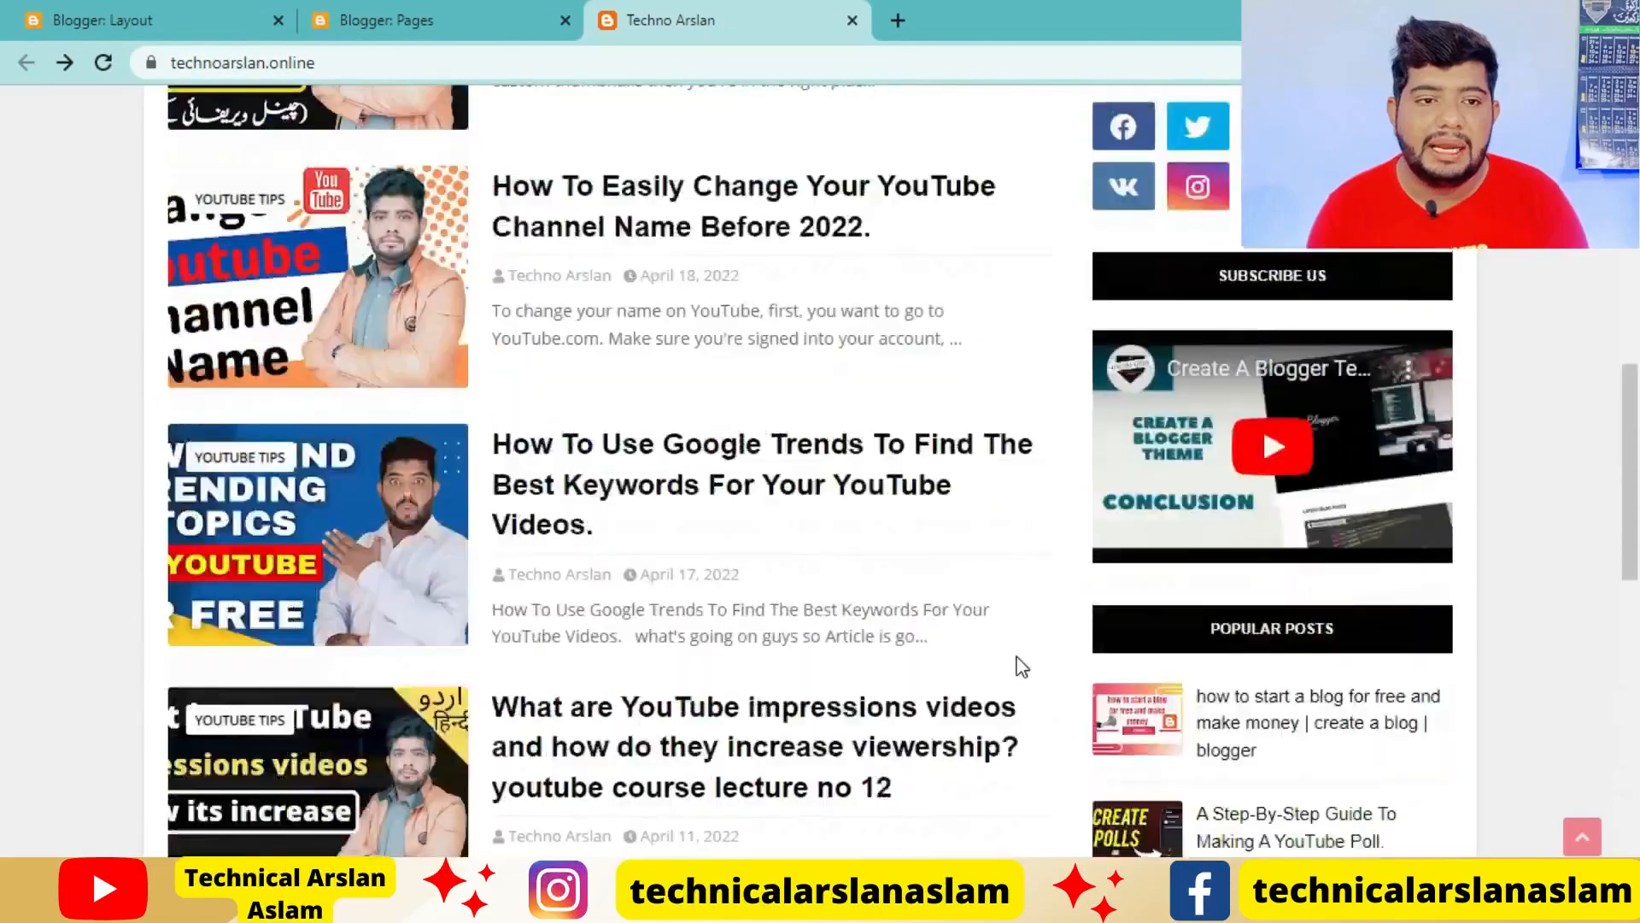
scroll(1021, 666, "up", 5)
left_click(139, 19)
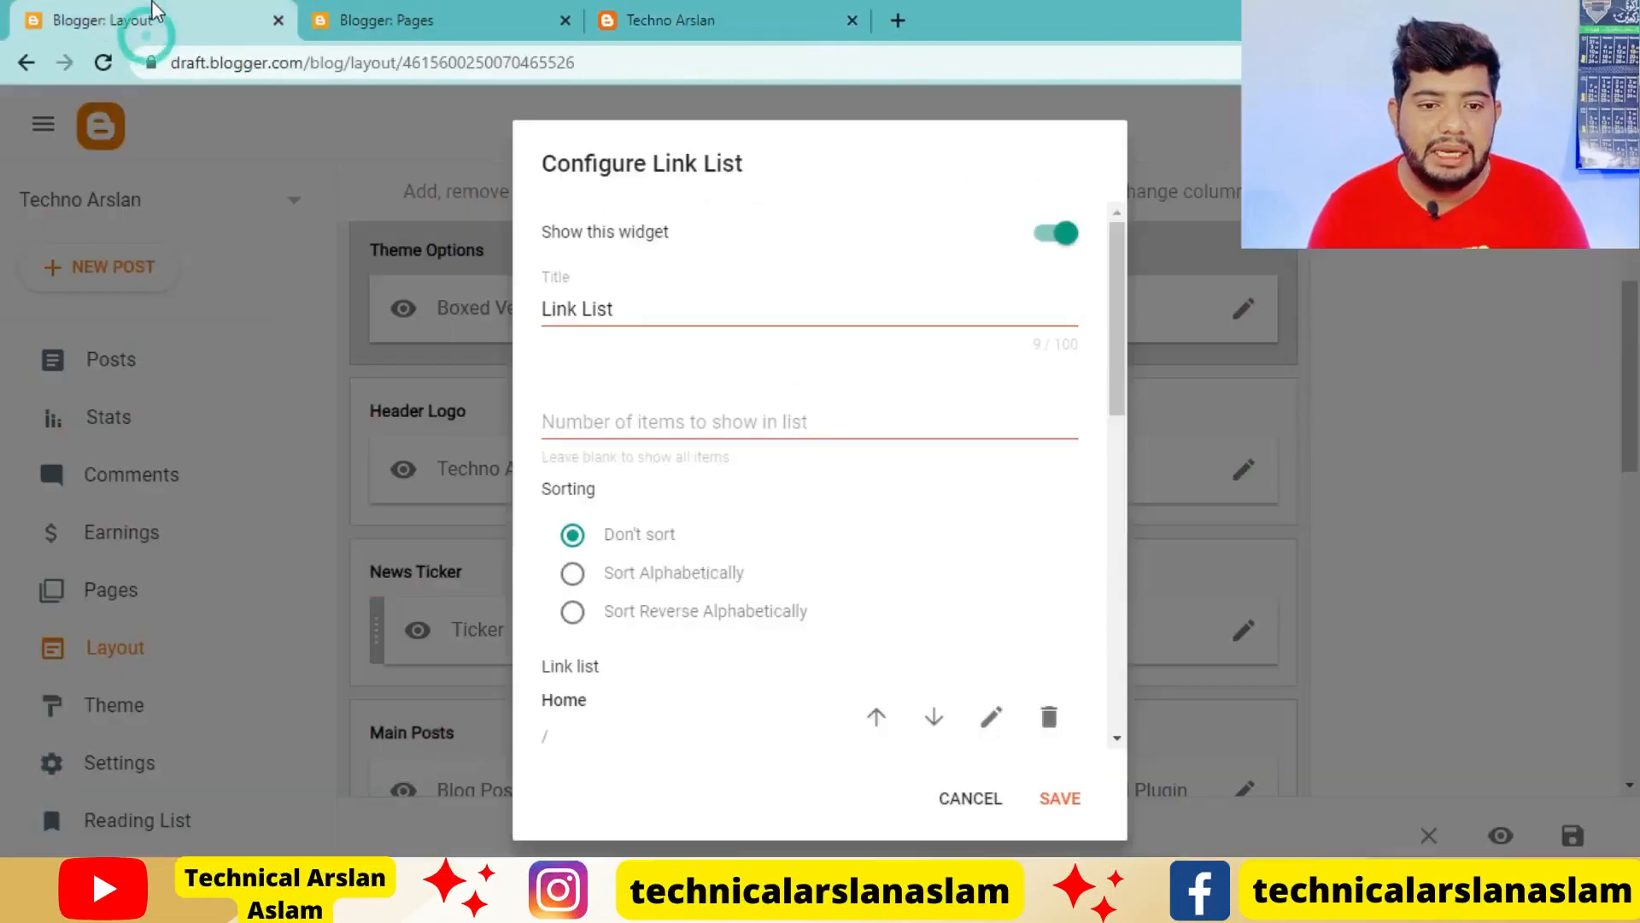
left_click(968, 800)
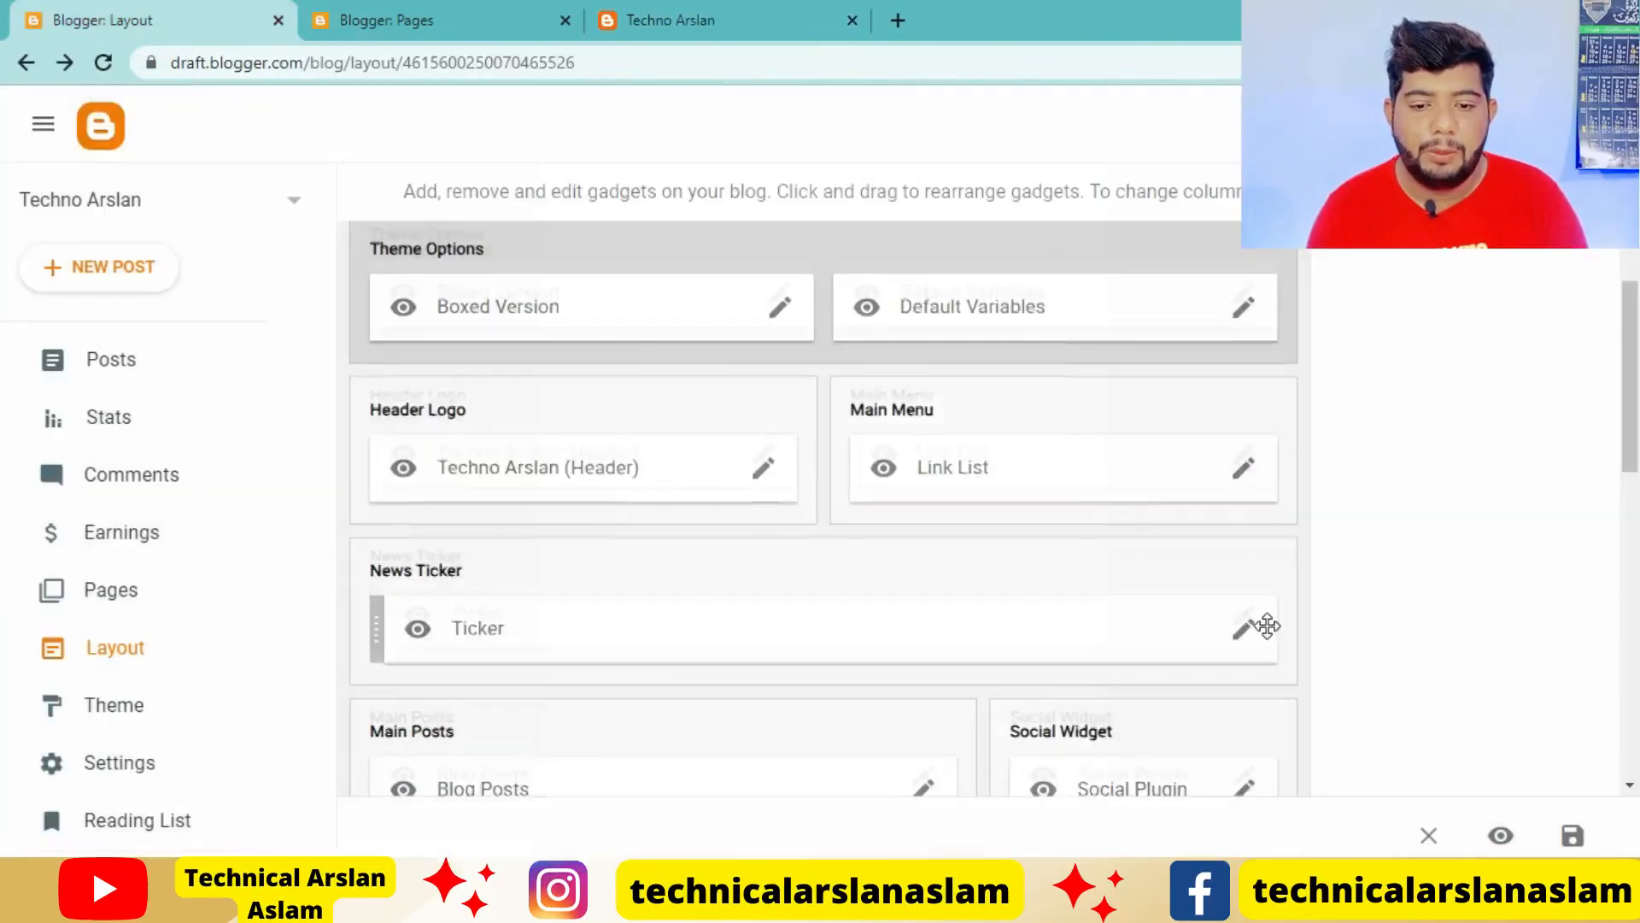
Add a Labels gadget to the Sidebar Right section with its default settings, and save the layout
scroll(1264, 629, "down", 6)
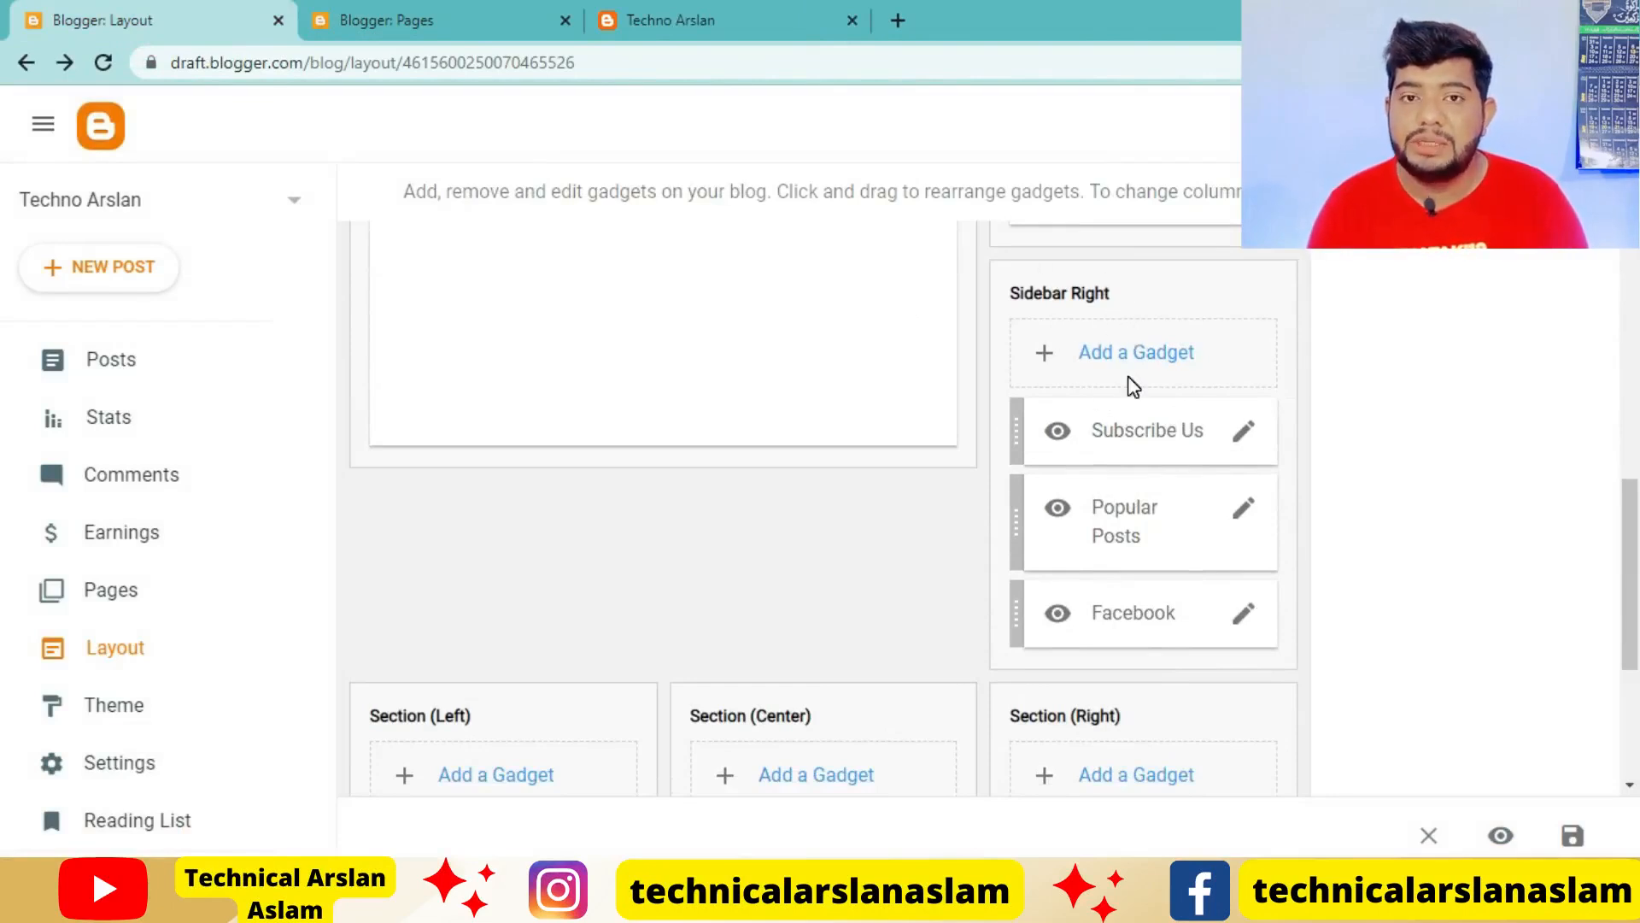
left_click(1144, 357)
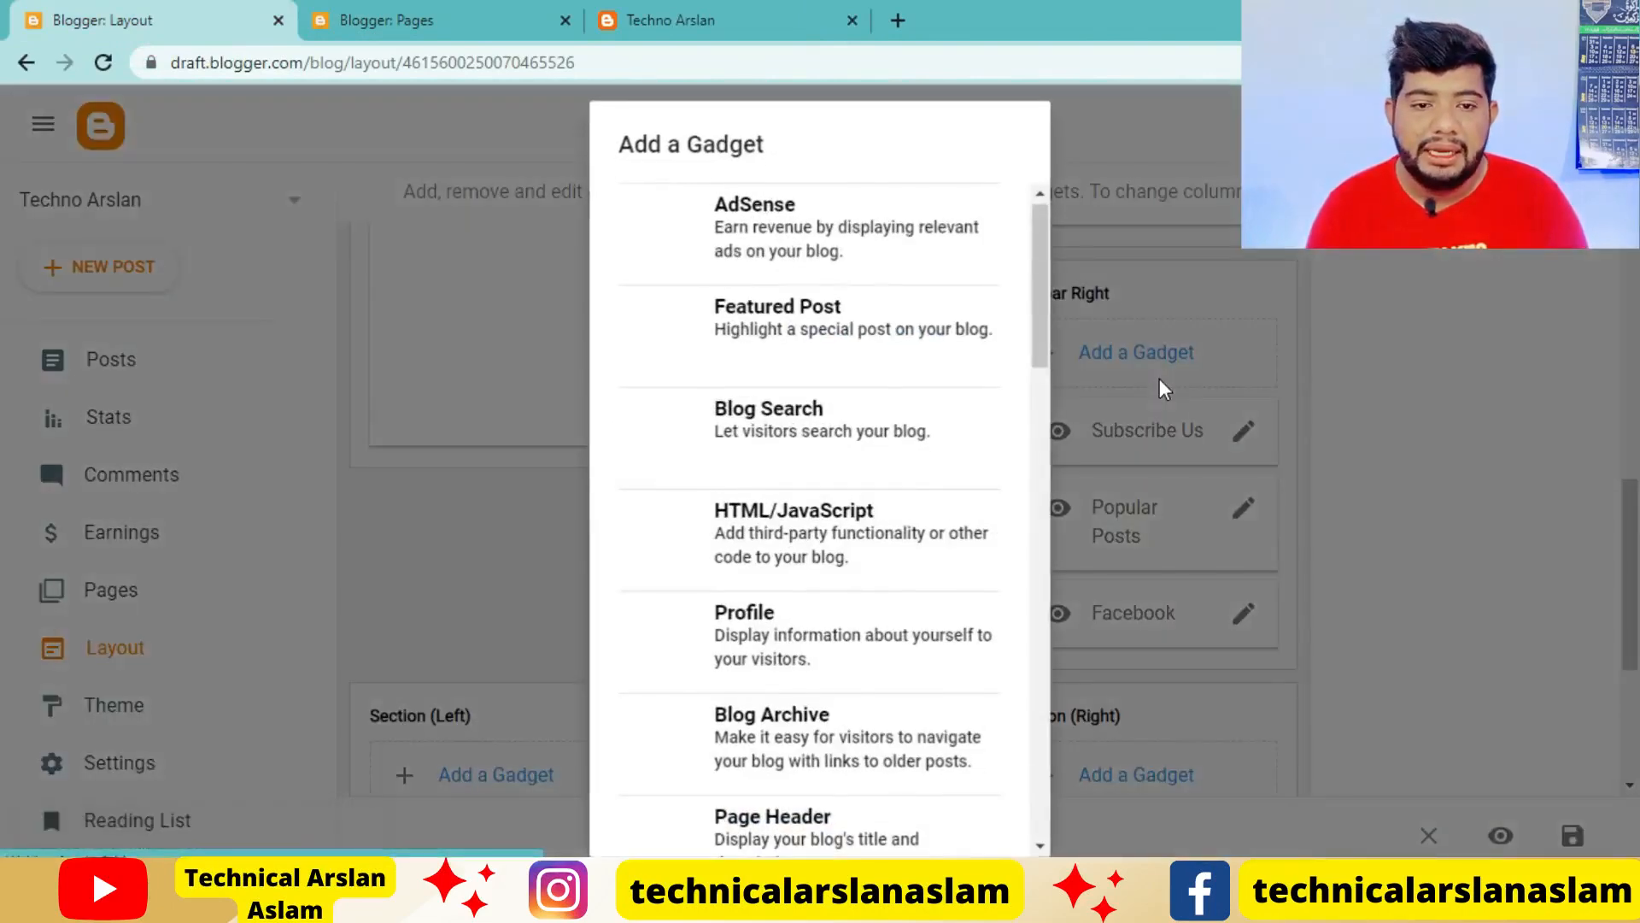
scroll(808, 352, "down", 3)
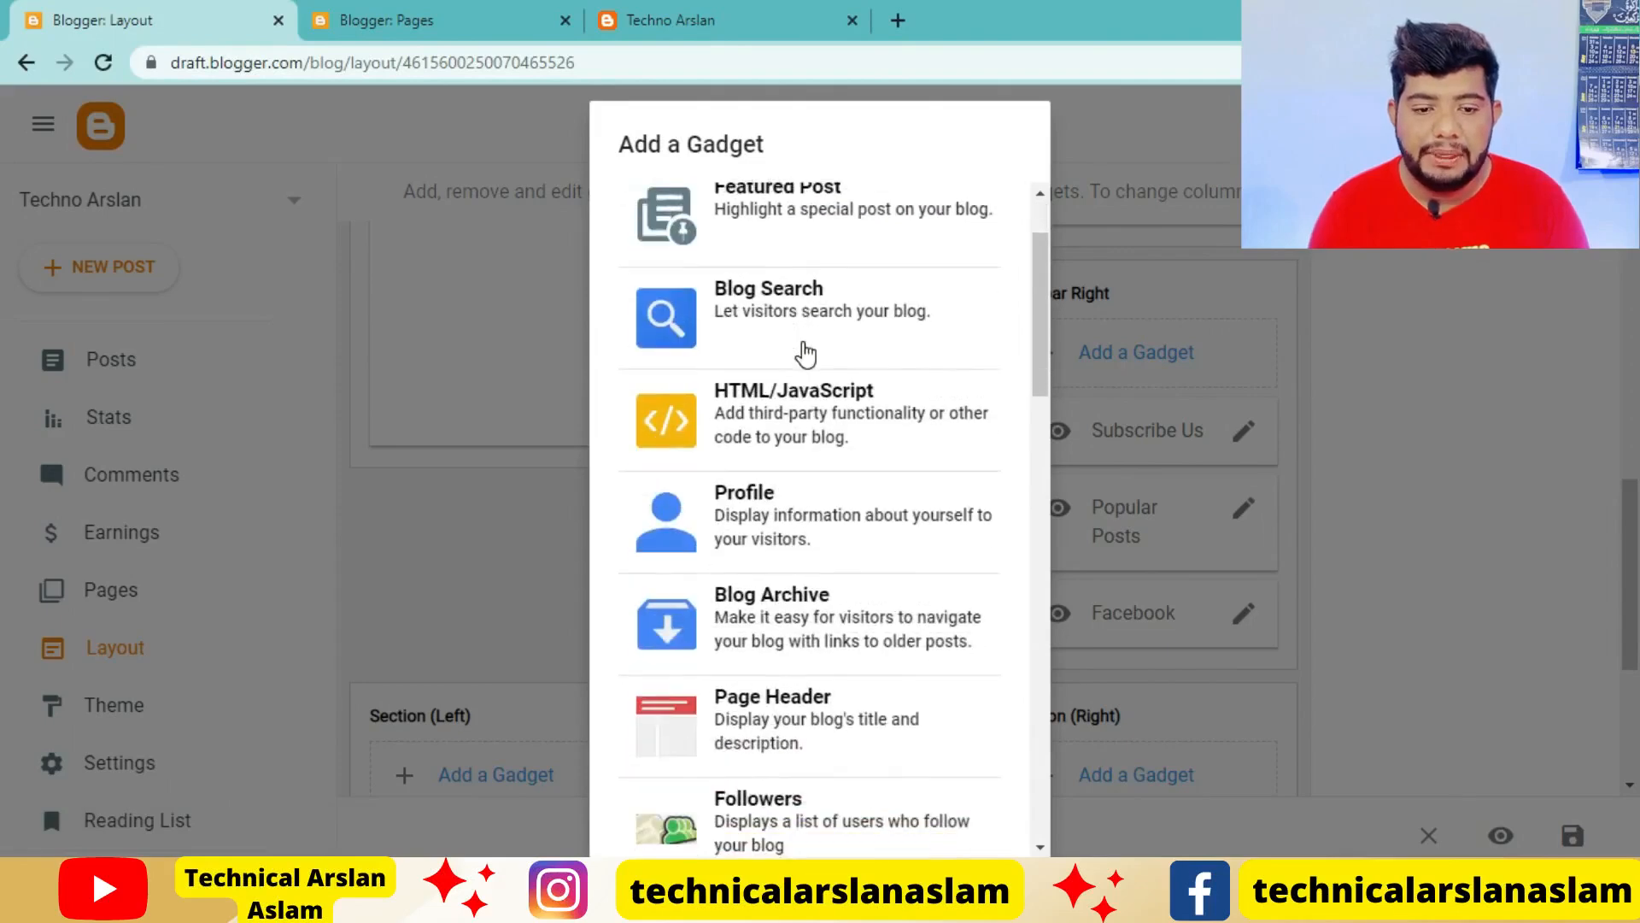
scroll(808, 353, "down", 5)
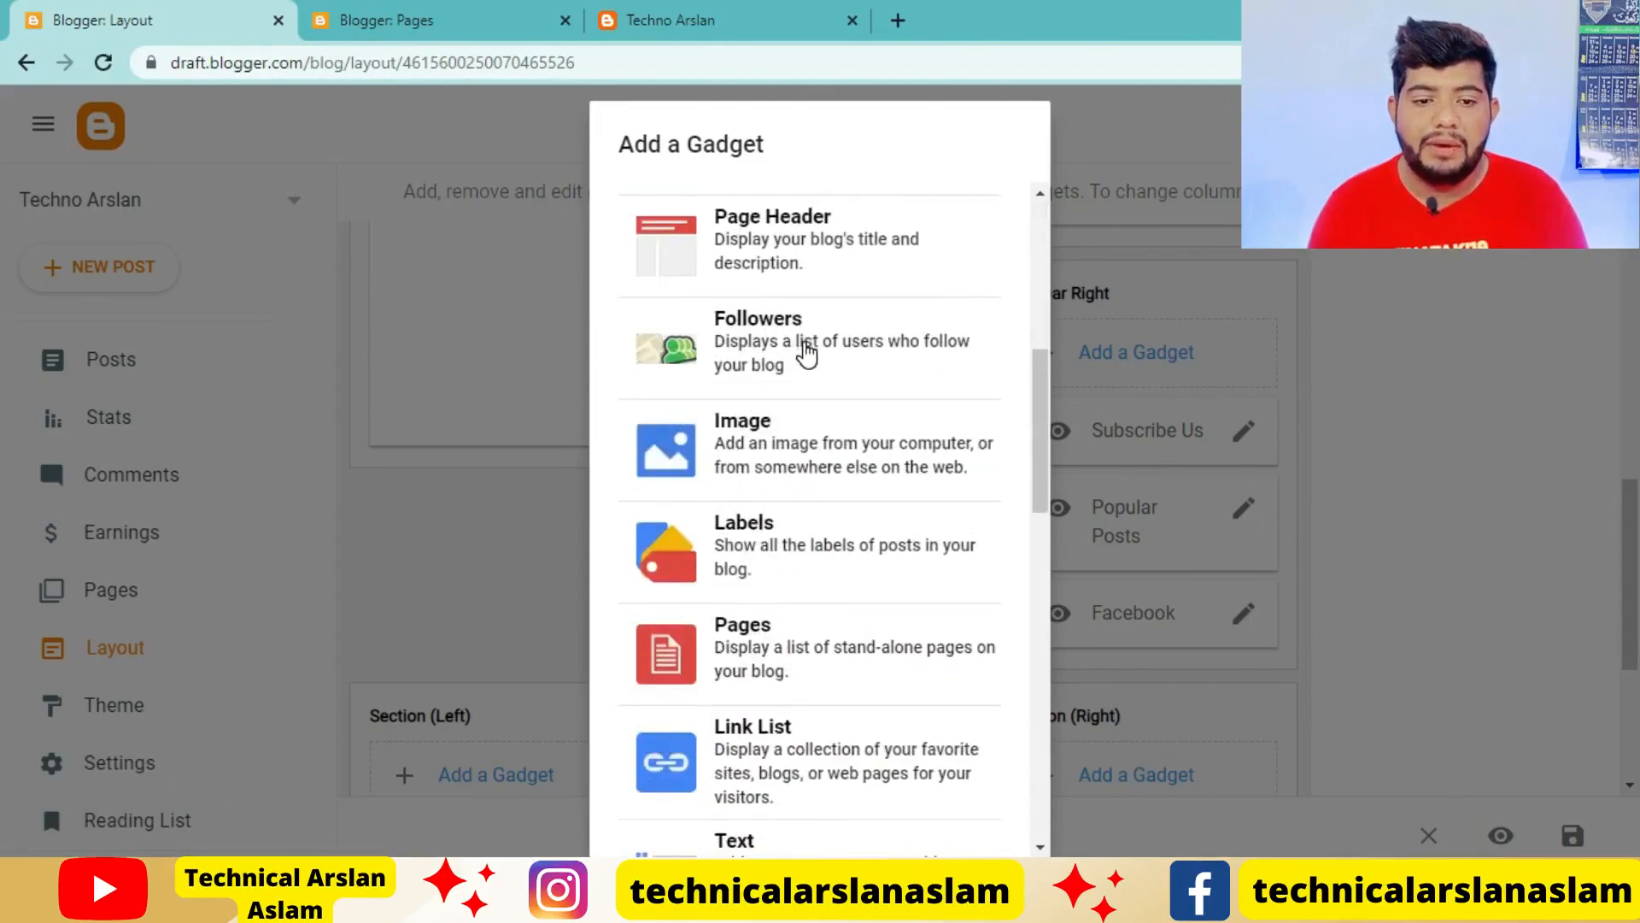
left_click(818, 547)
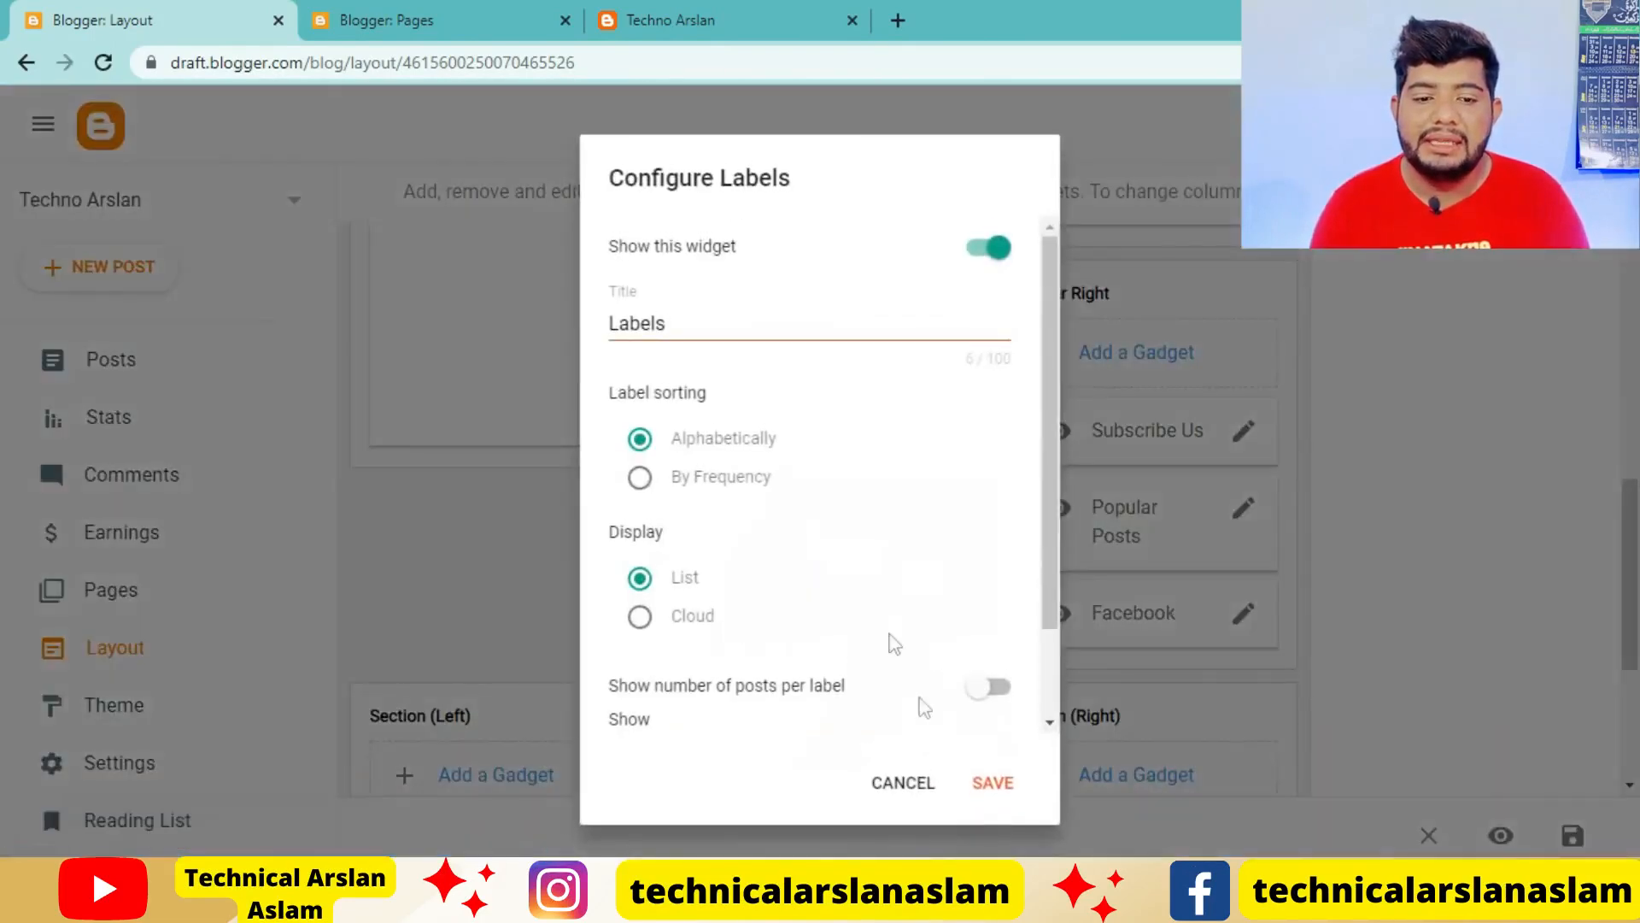
scroll(875, 656, "down", 1)
left_click(1004, 786)
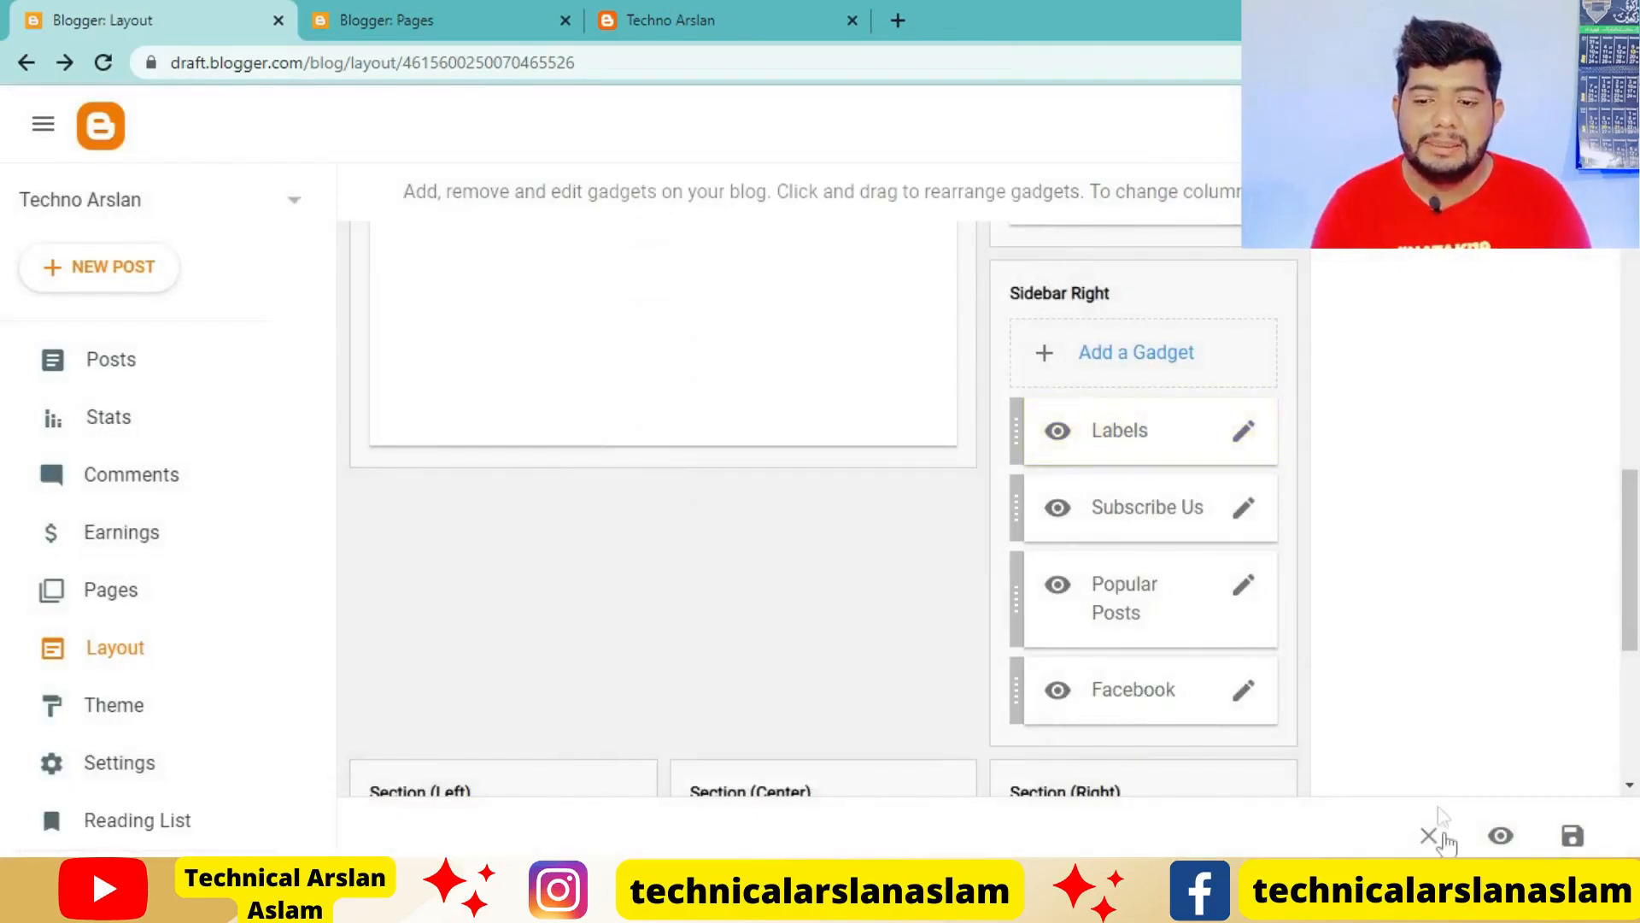
left_click(1573, 838)
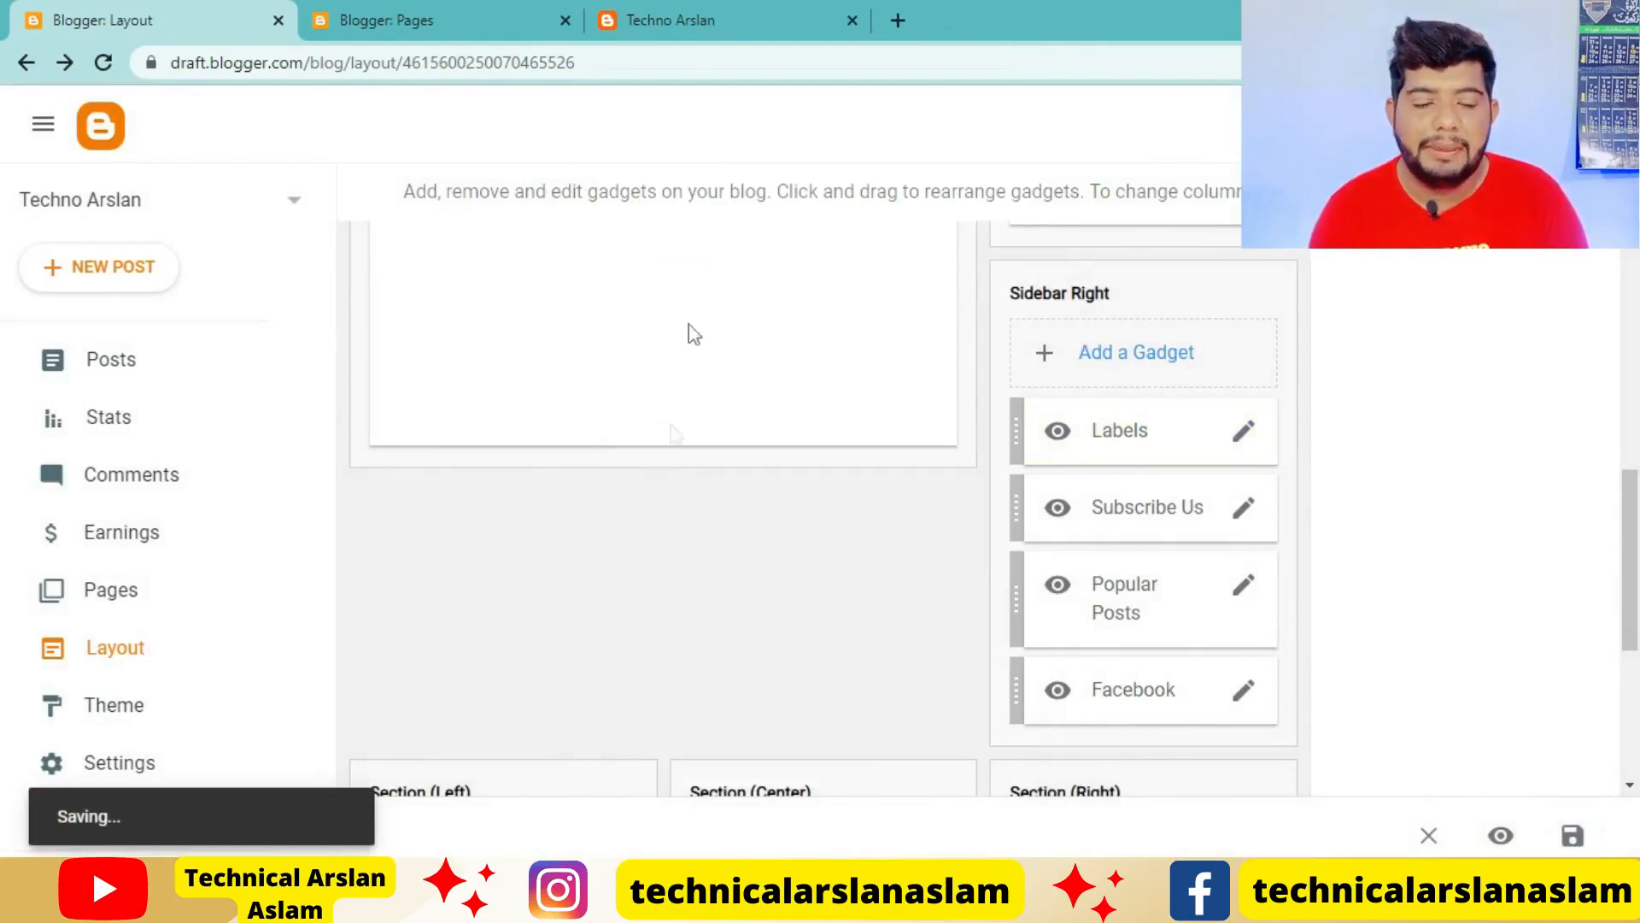
Reload the live blog's home page and check the Labels gadget in the sidebar
left_click(704, 18)
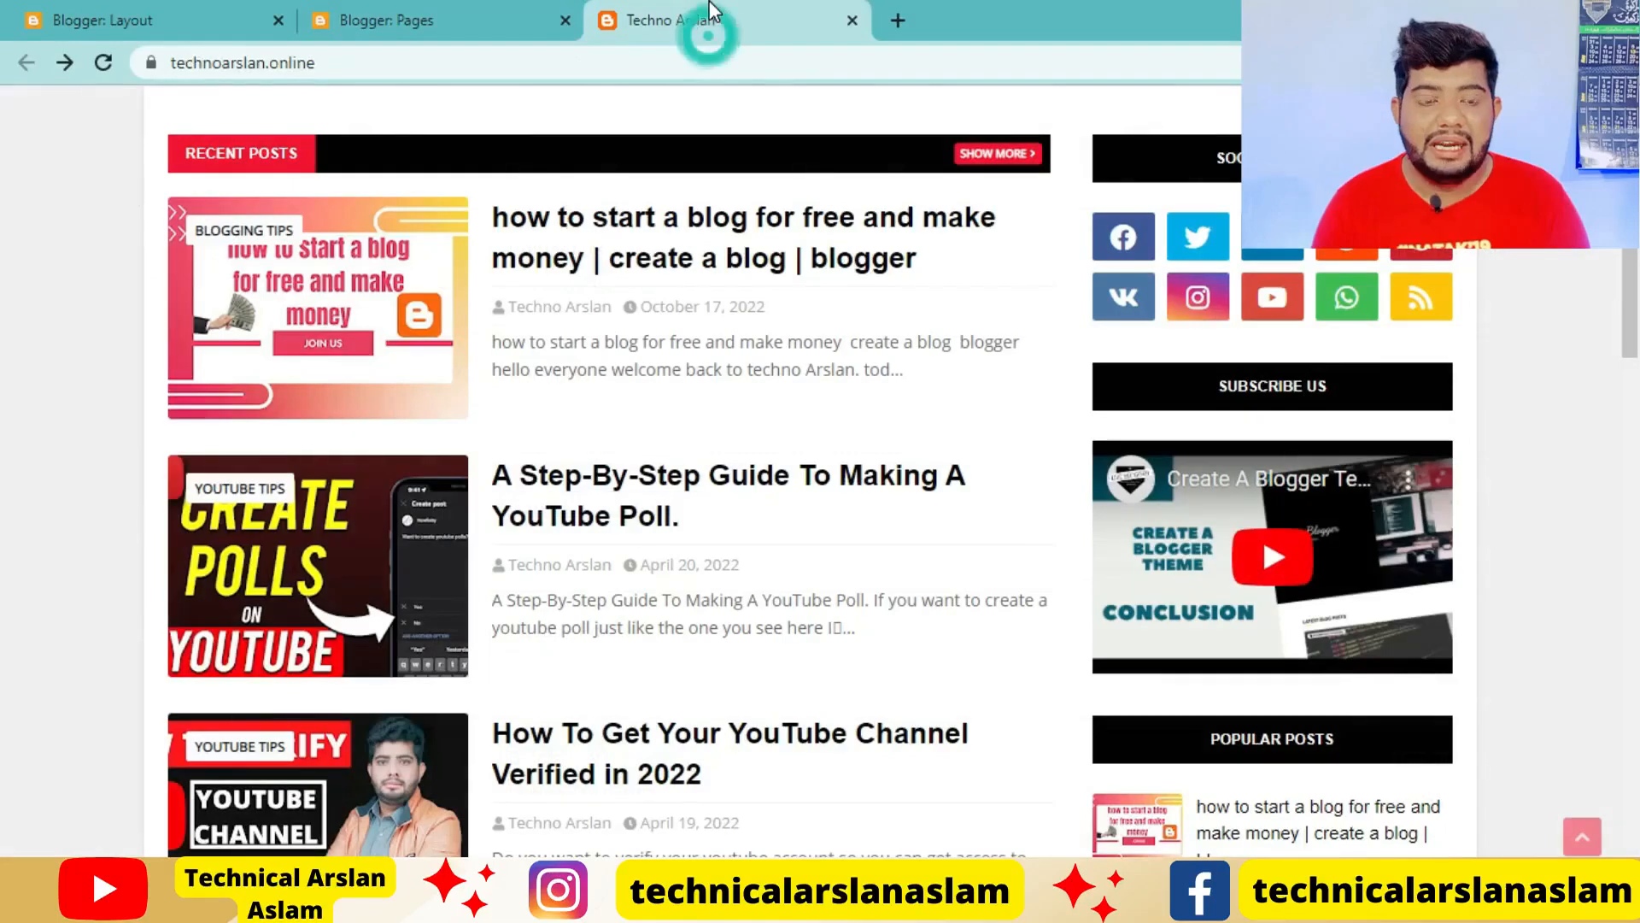
scroll(1128, 413, "up", 2)
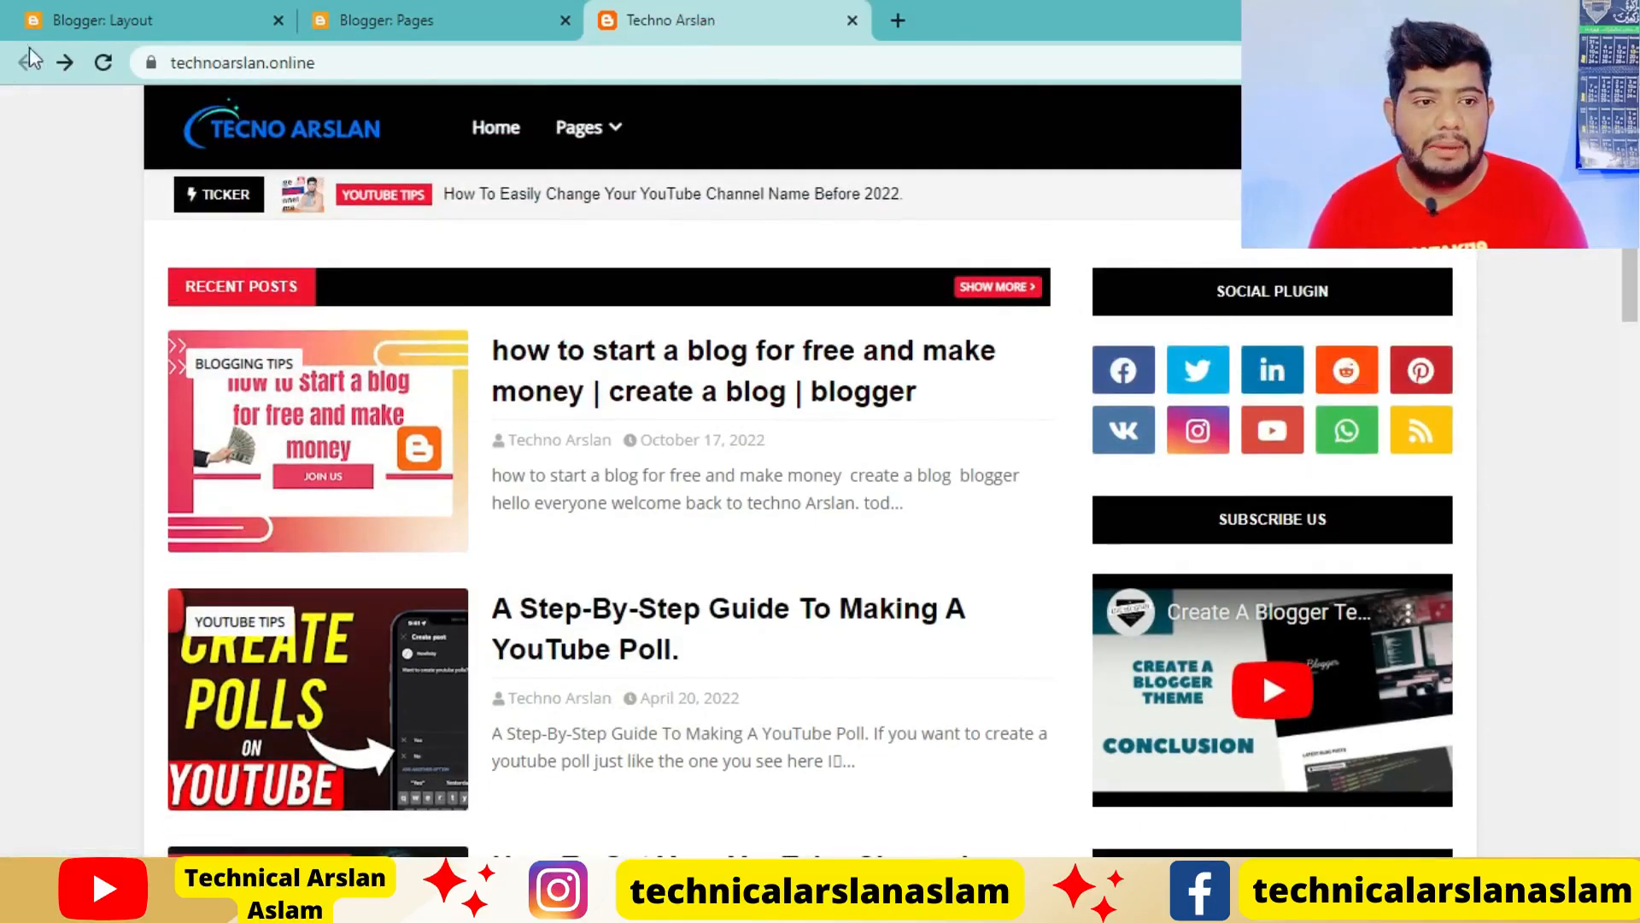
left_click(104, 64)
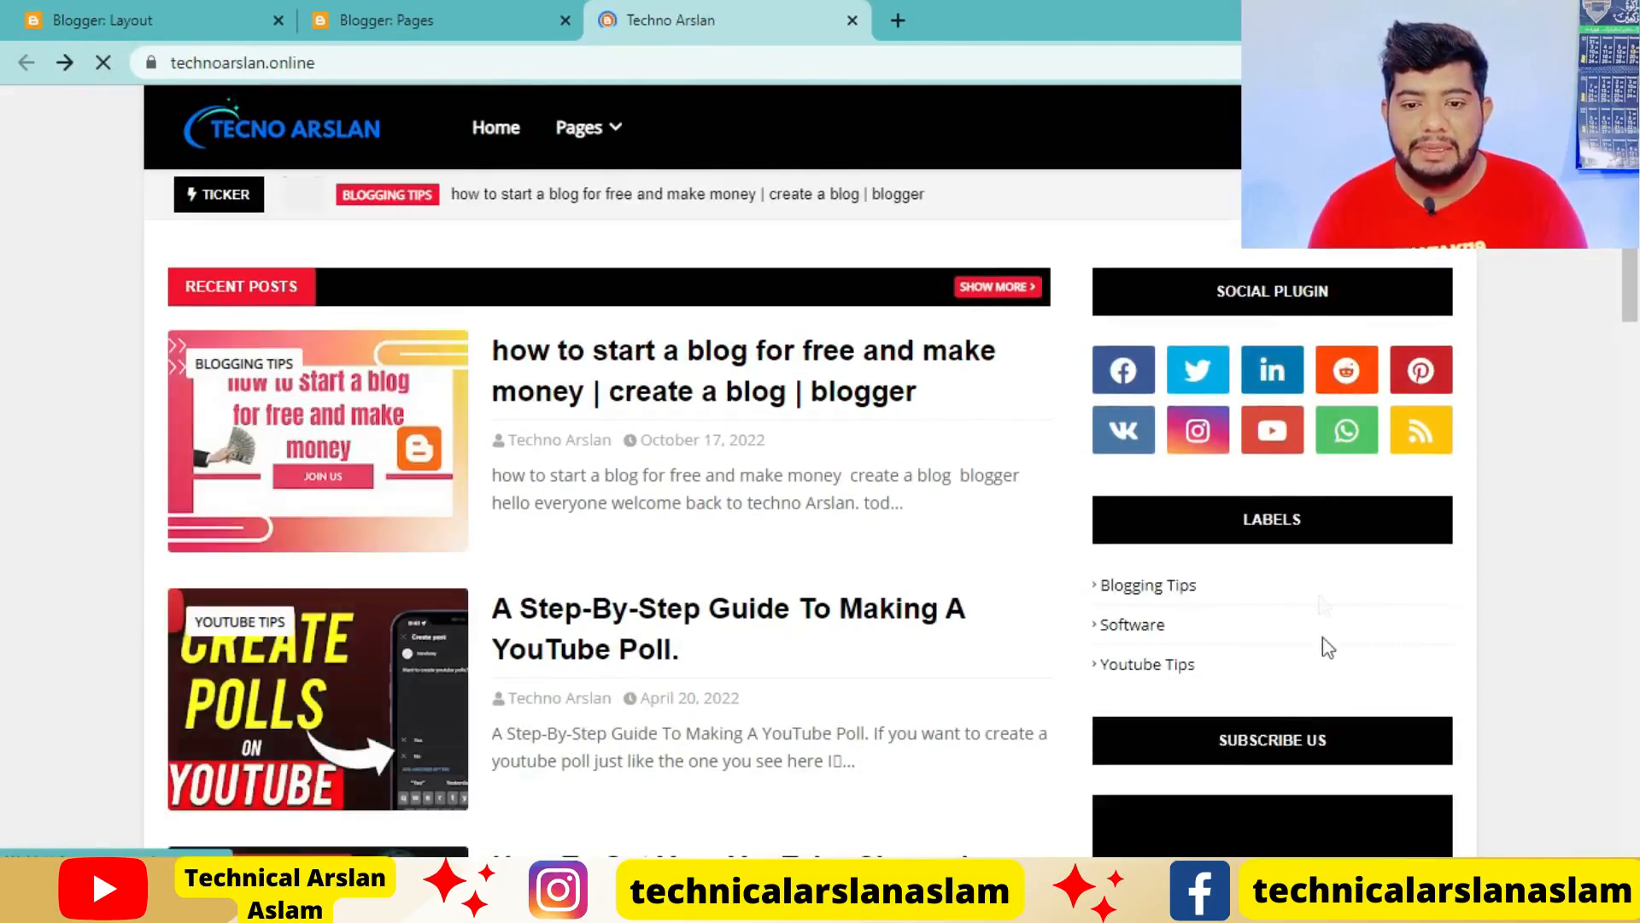
scroll(1313, 573, "down", 1)
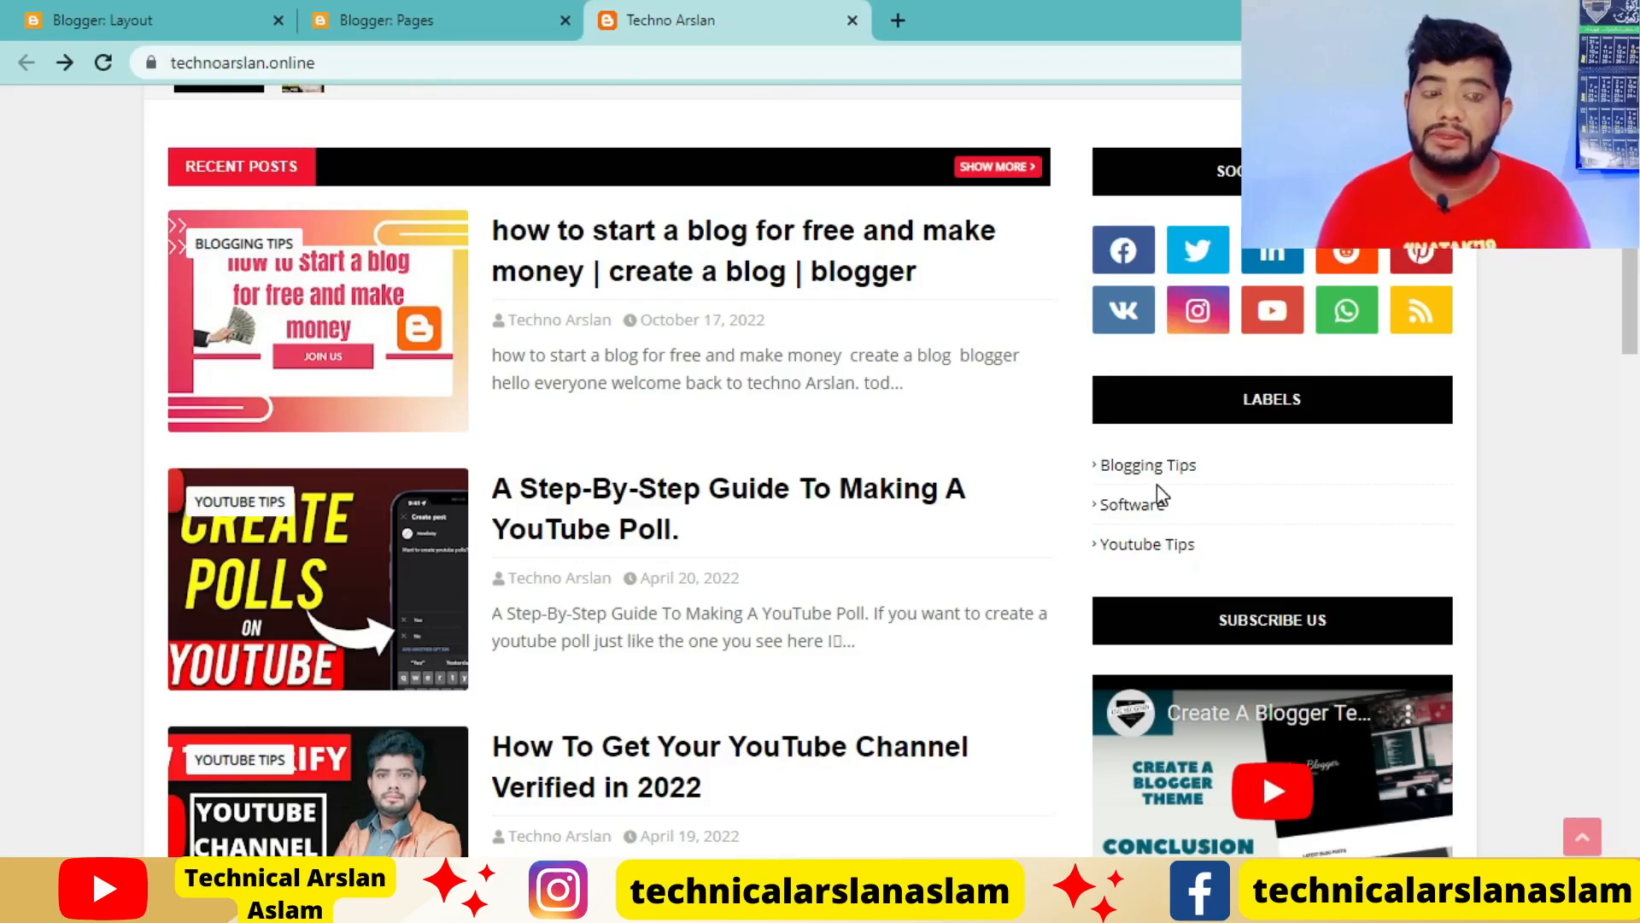
scroll(1160, 494, "up", 2)
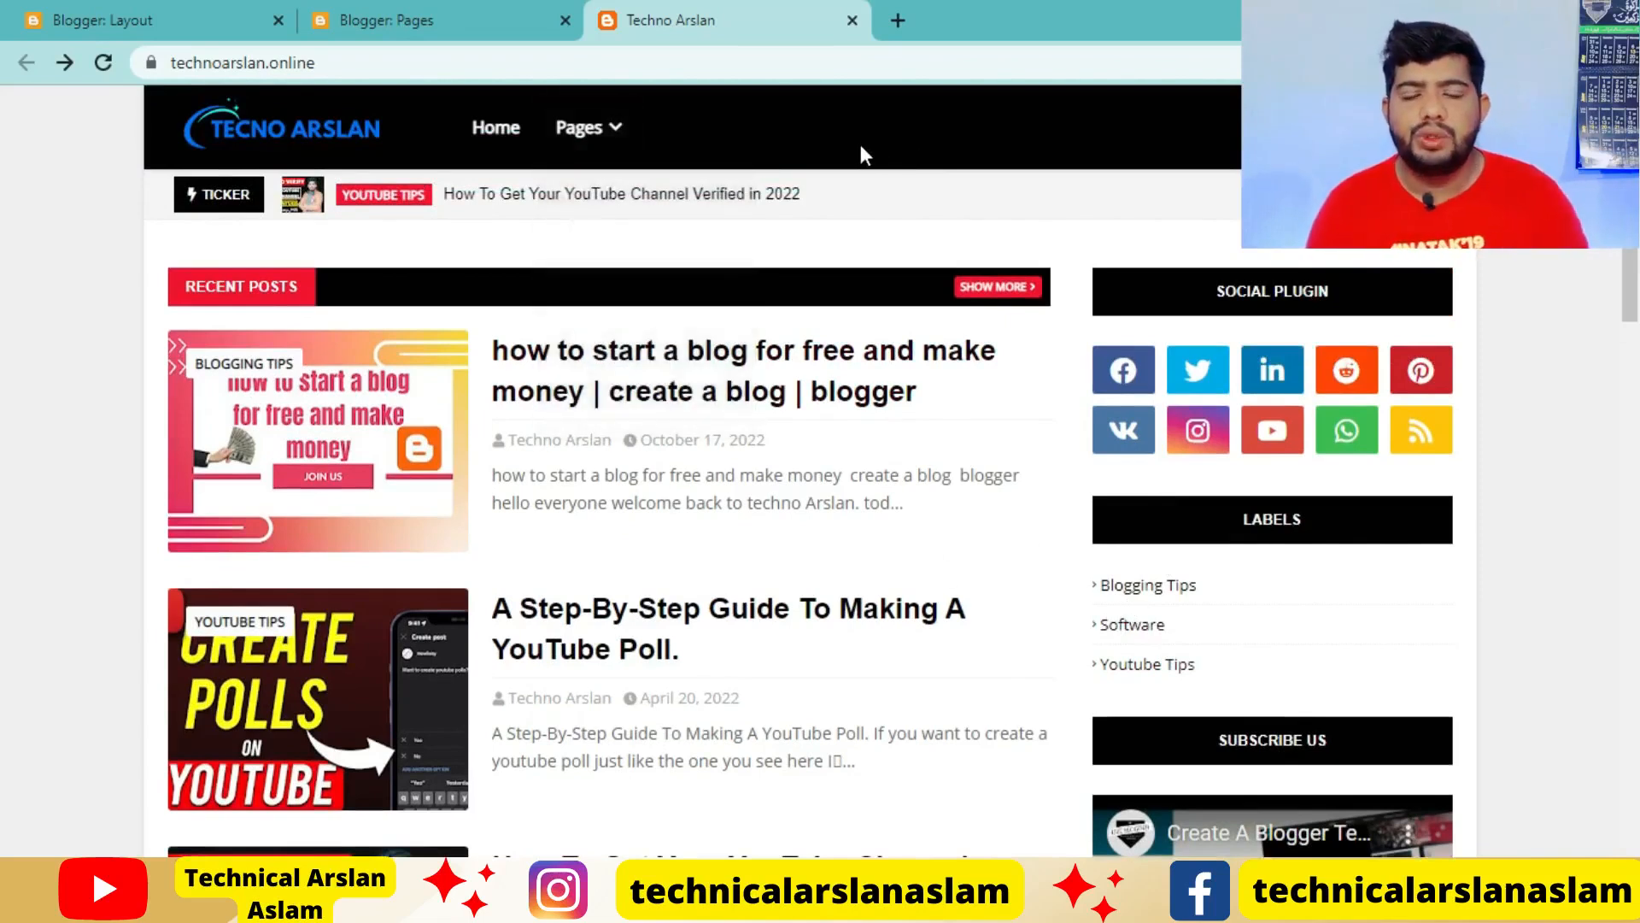
mouse_move(606, 137)
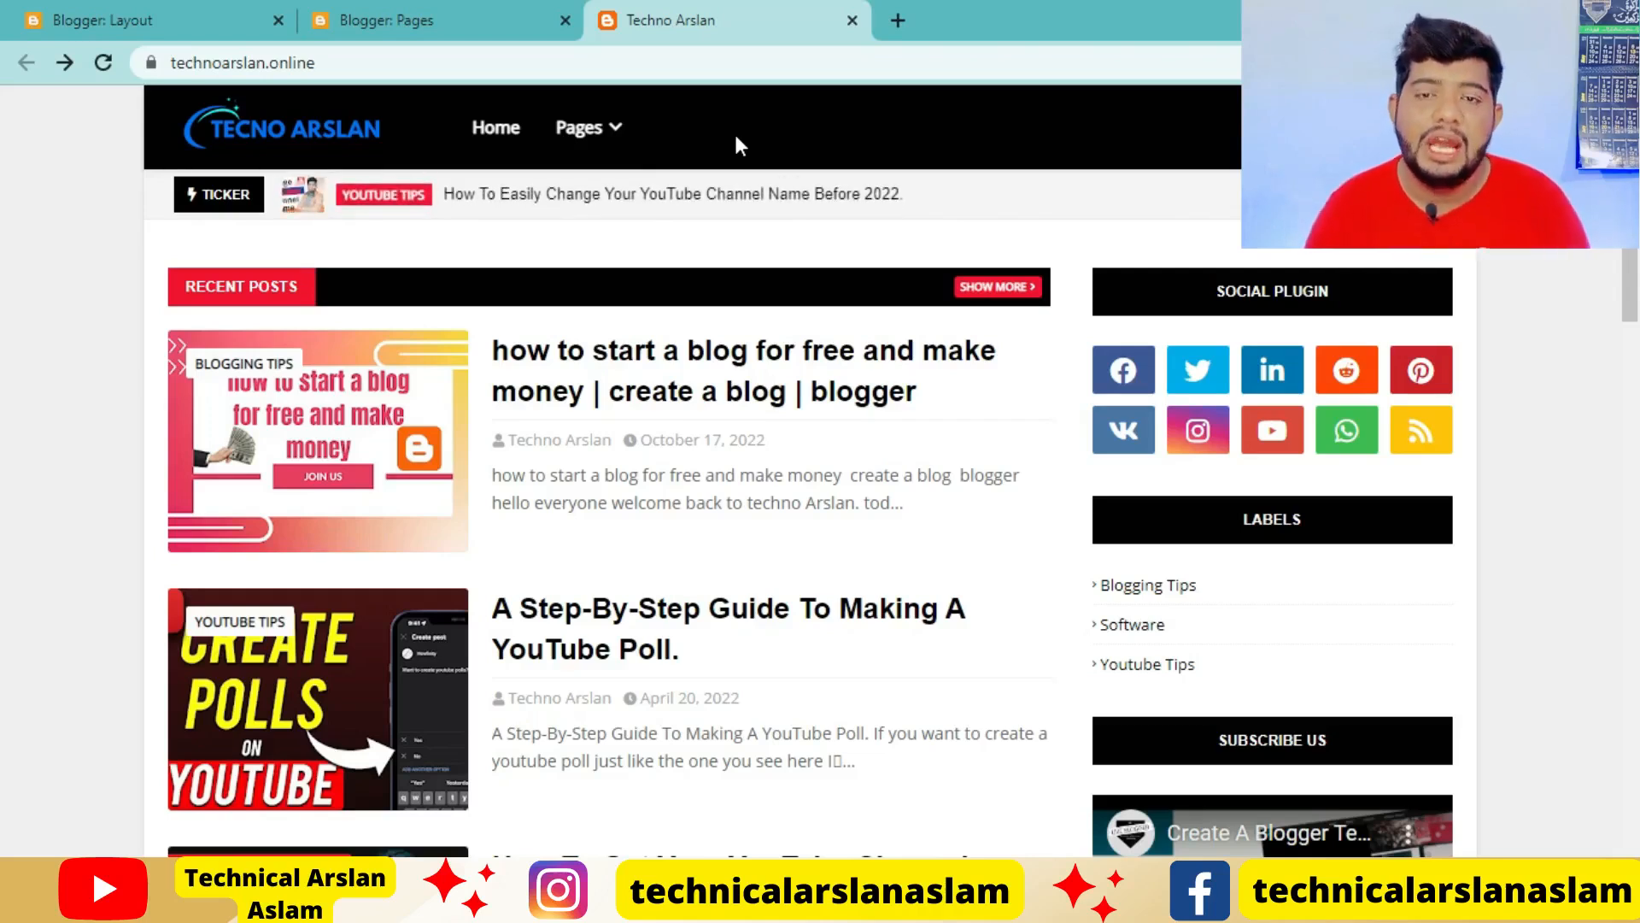
Open the Blogging Tips label page on the live blog and select the label name BLOGGING TIPS for copying
left_click(1163, 604)
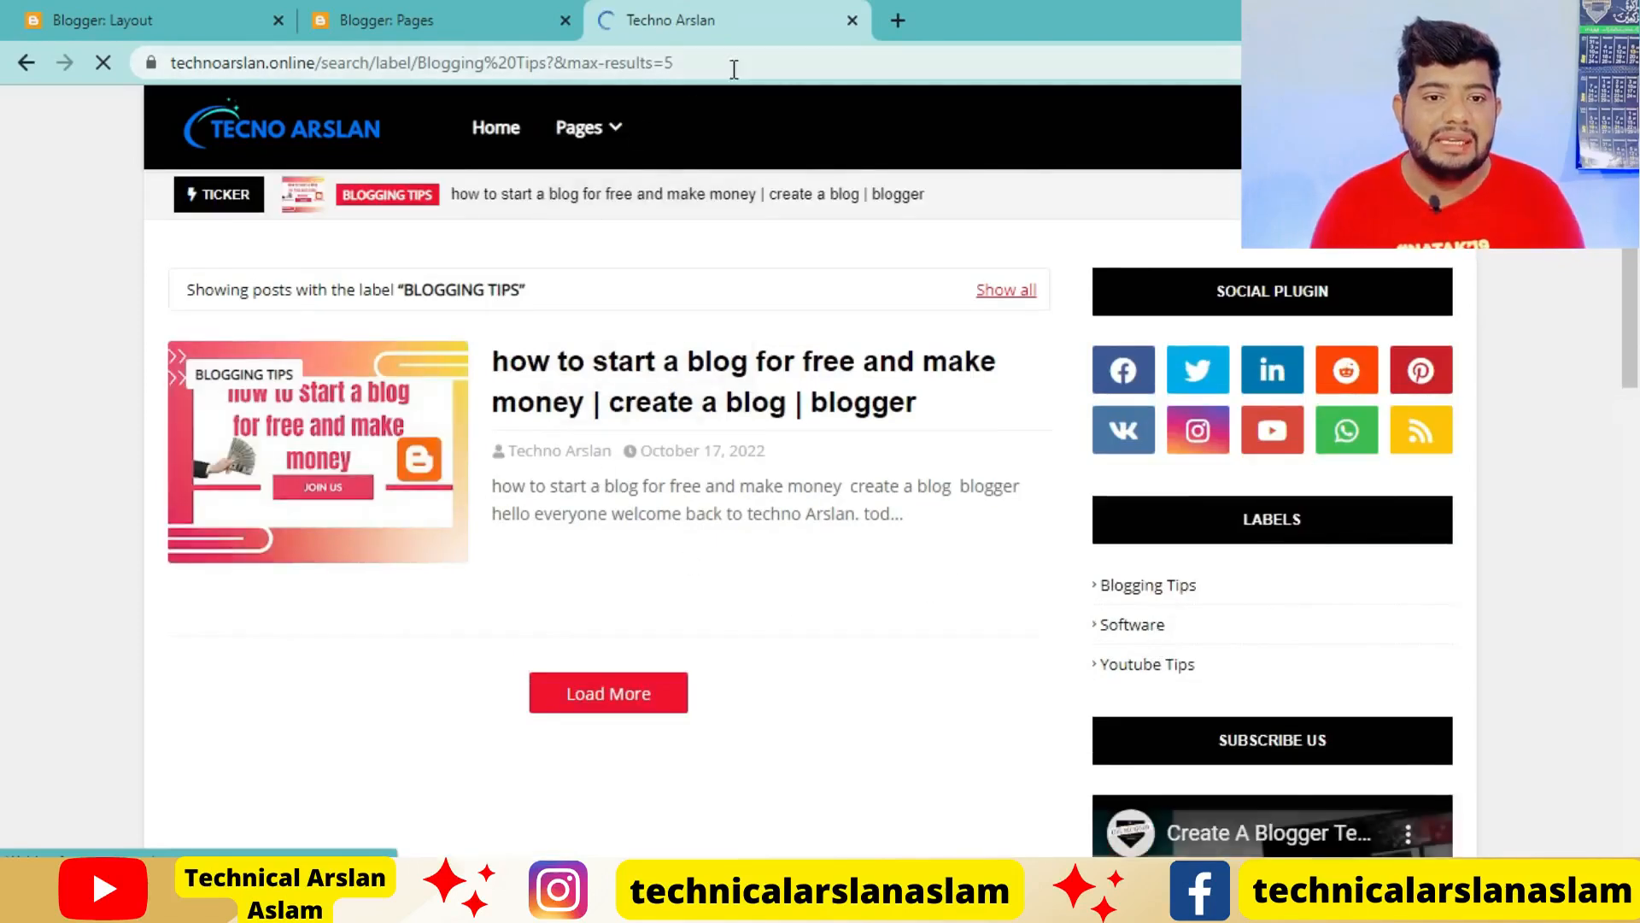
left_click(745, 66)
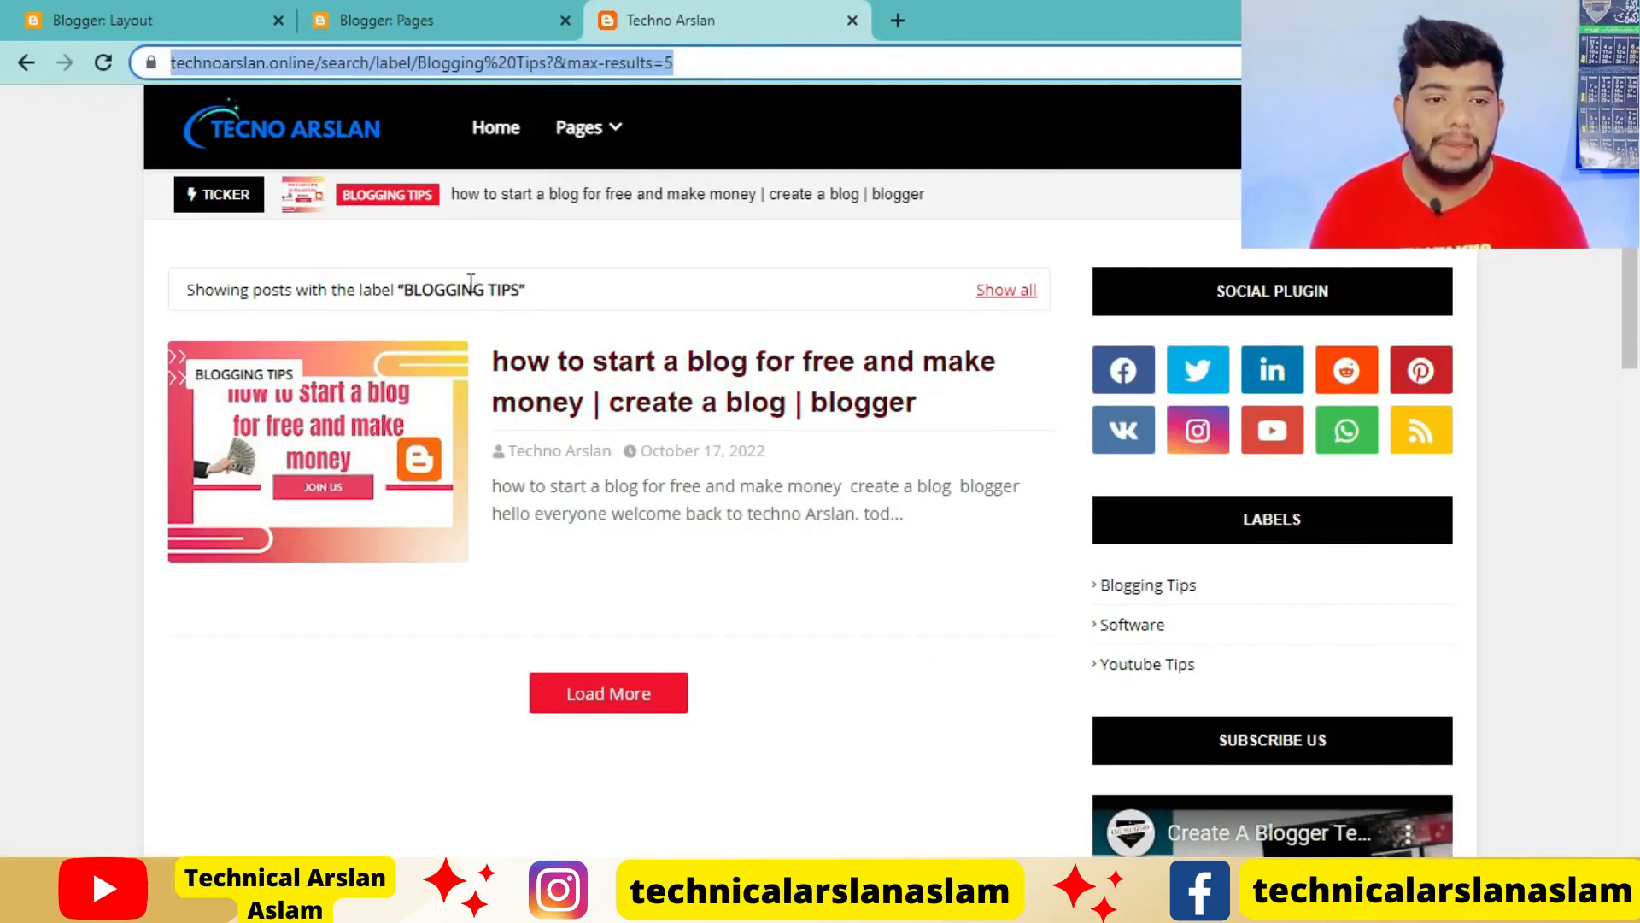
left_click_drag(404, 290, 513, 289)
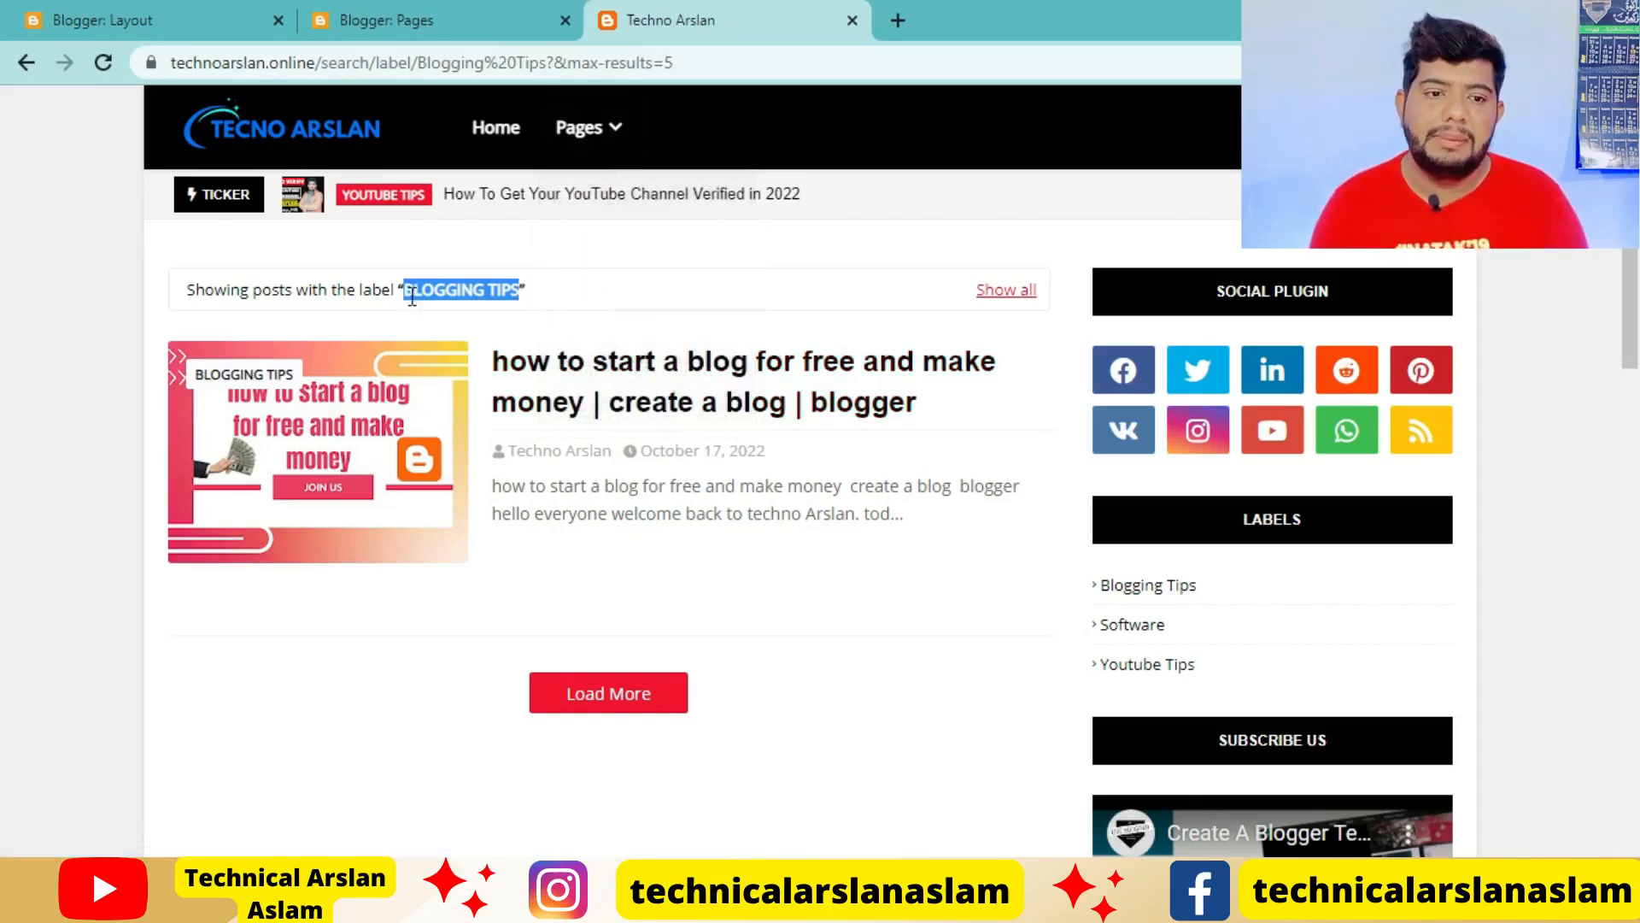
Add a new item to the Main Menu link list with BLOGGING TIPS as its site name
left_click(154, 20)
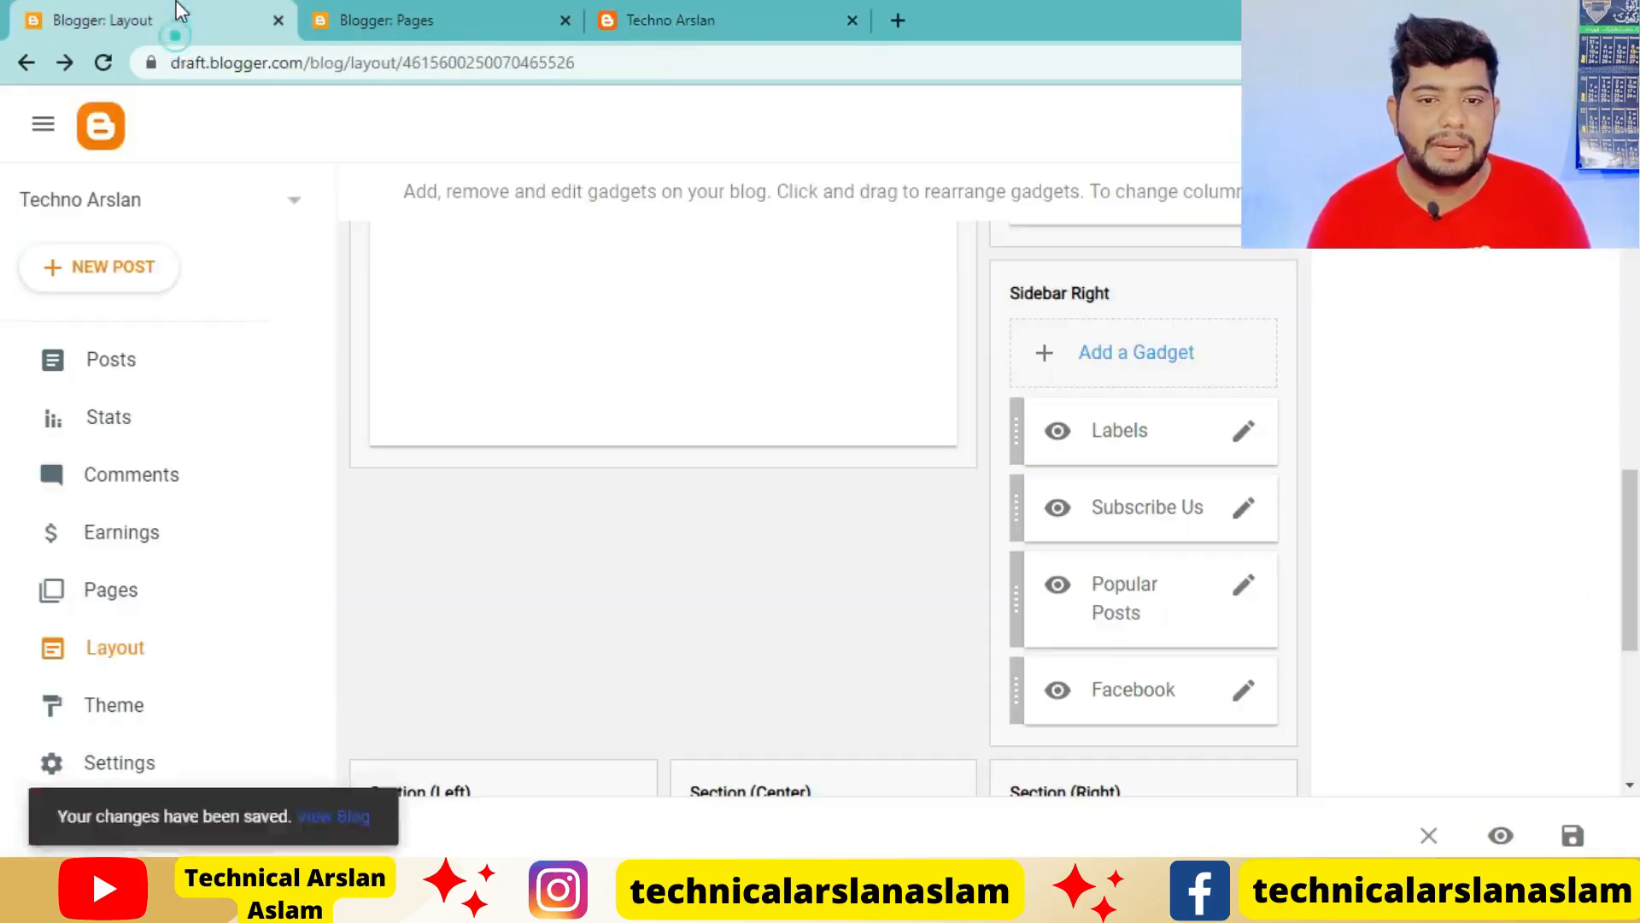
scroll(1029, 740, "up", 5)
scroll(1028, 738, "up", 3)
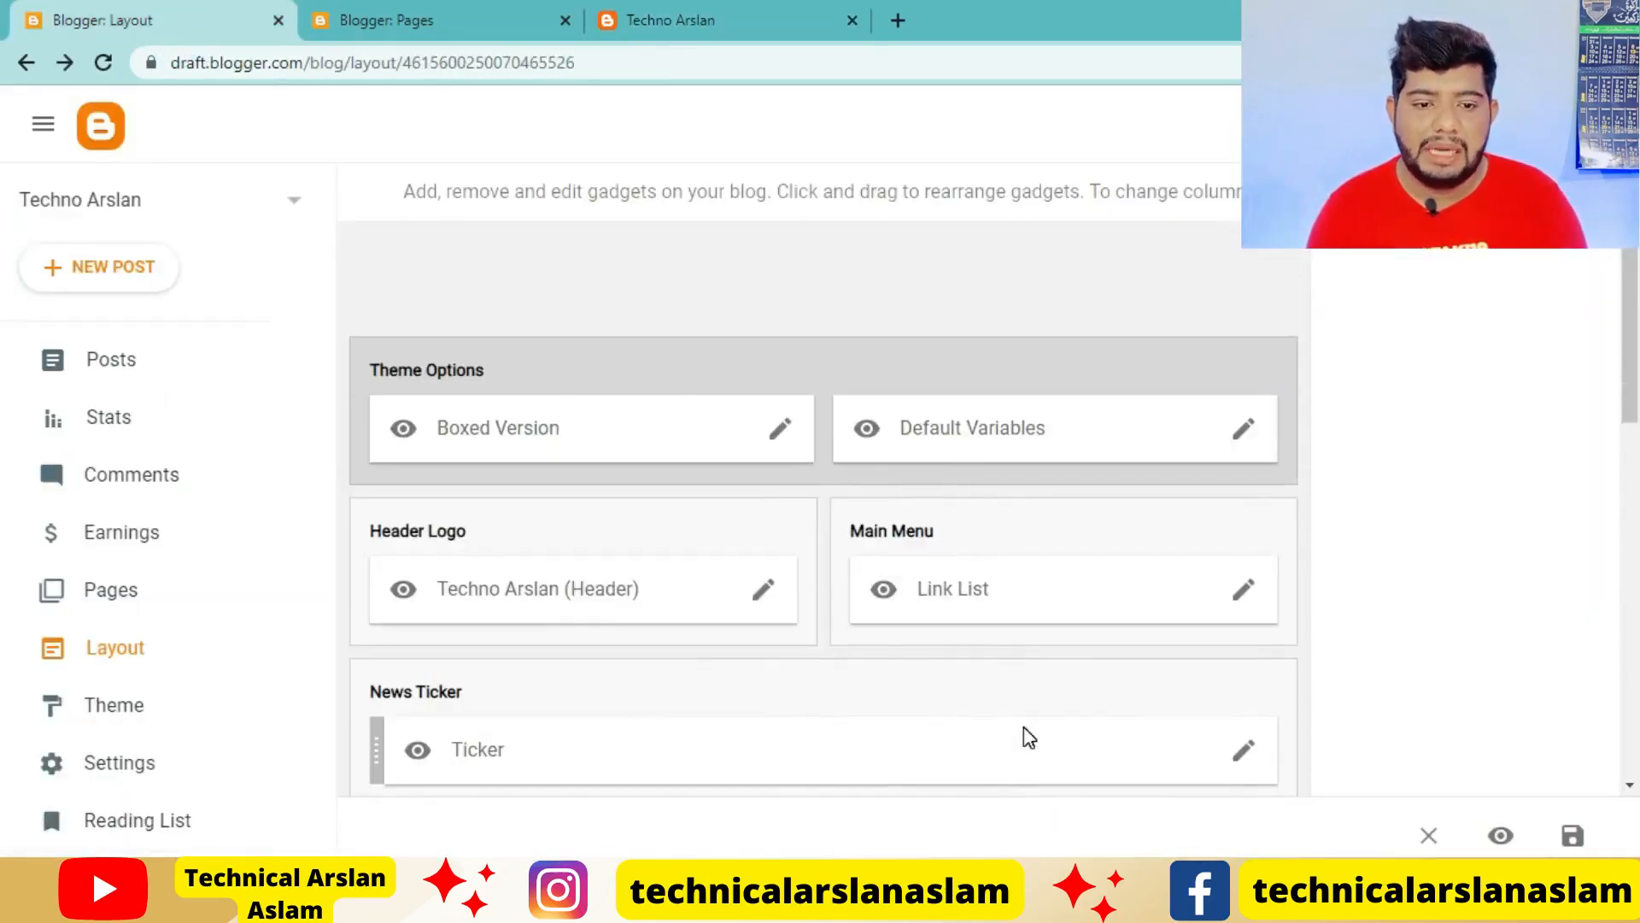
left_click(1243, 590)
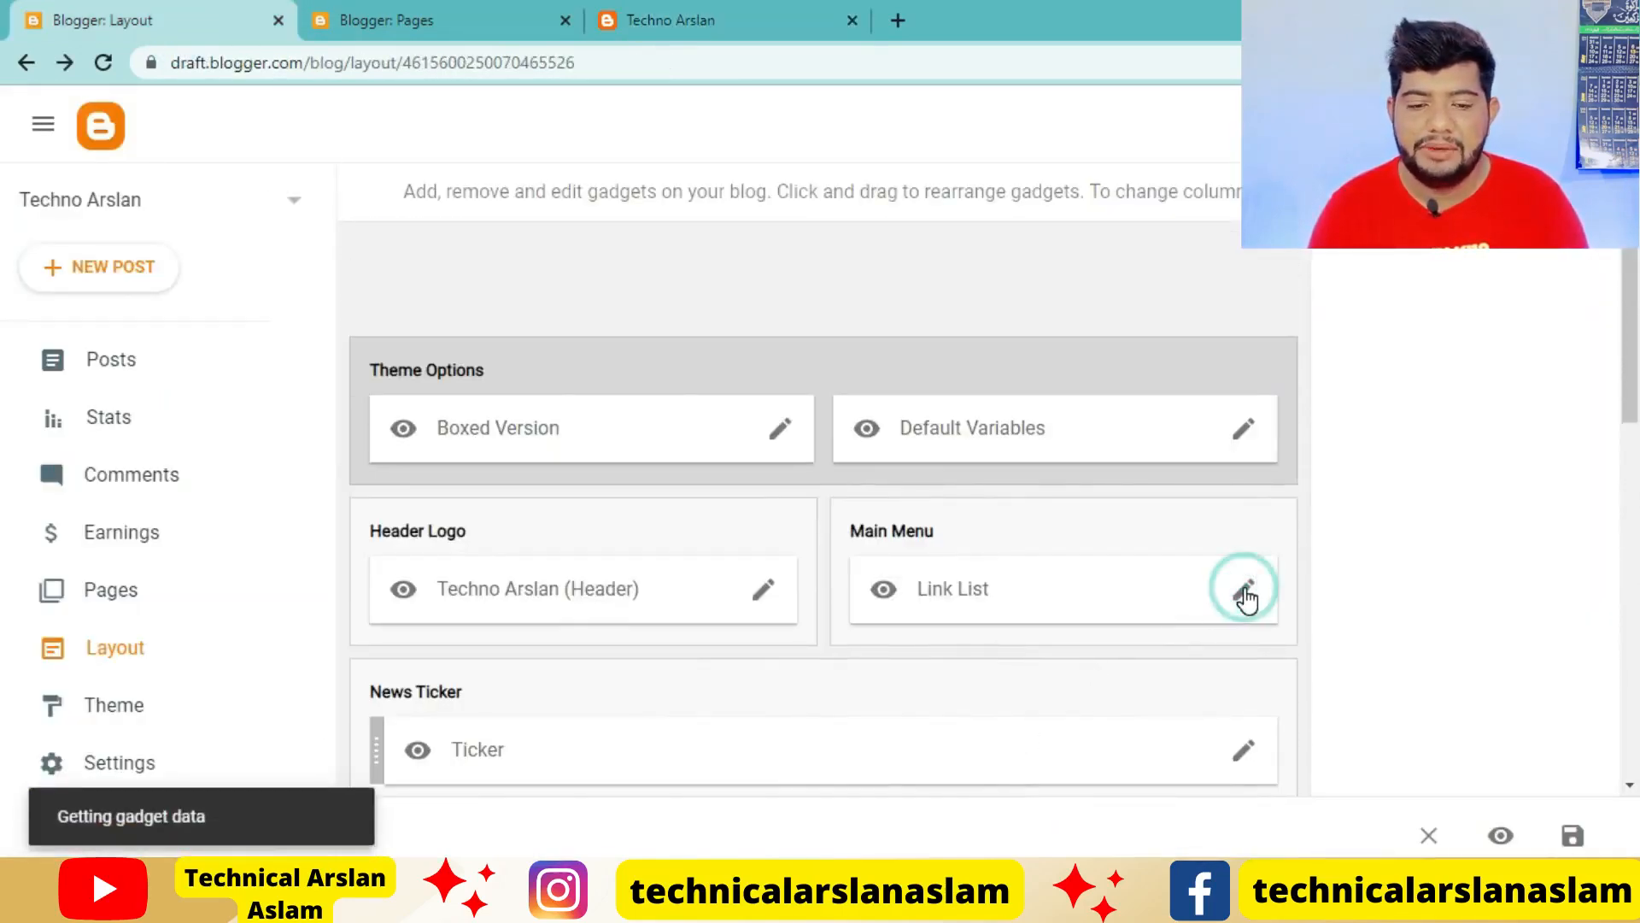
scroll(743, 640, "down", 10)
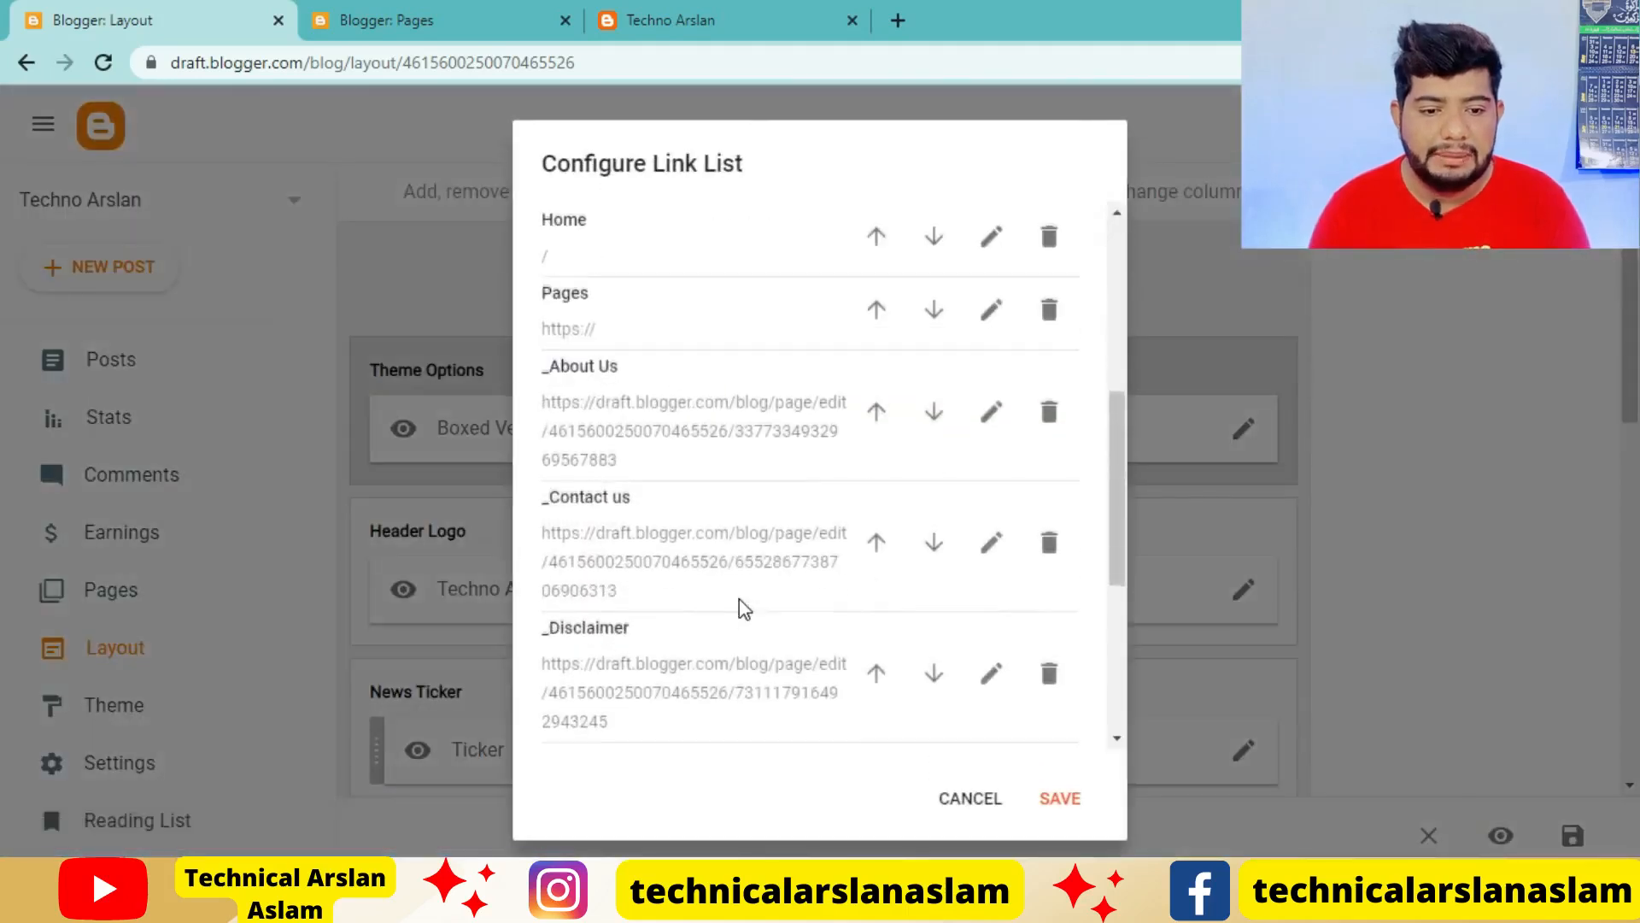
left_click(1029, 733)
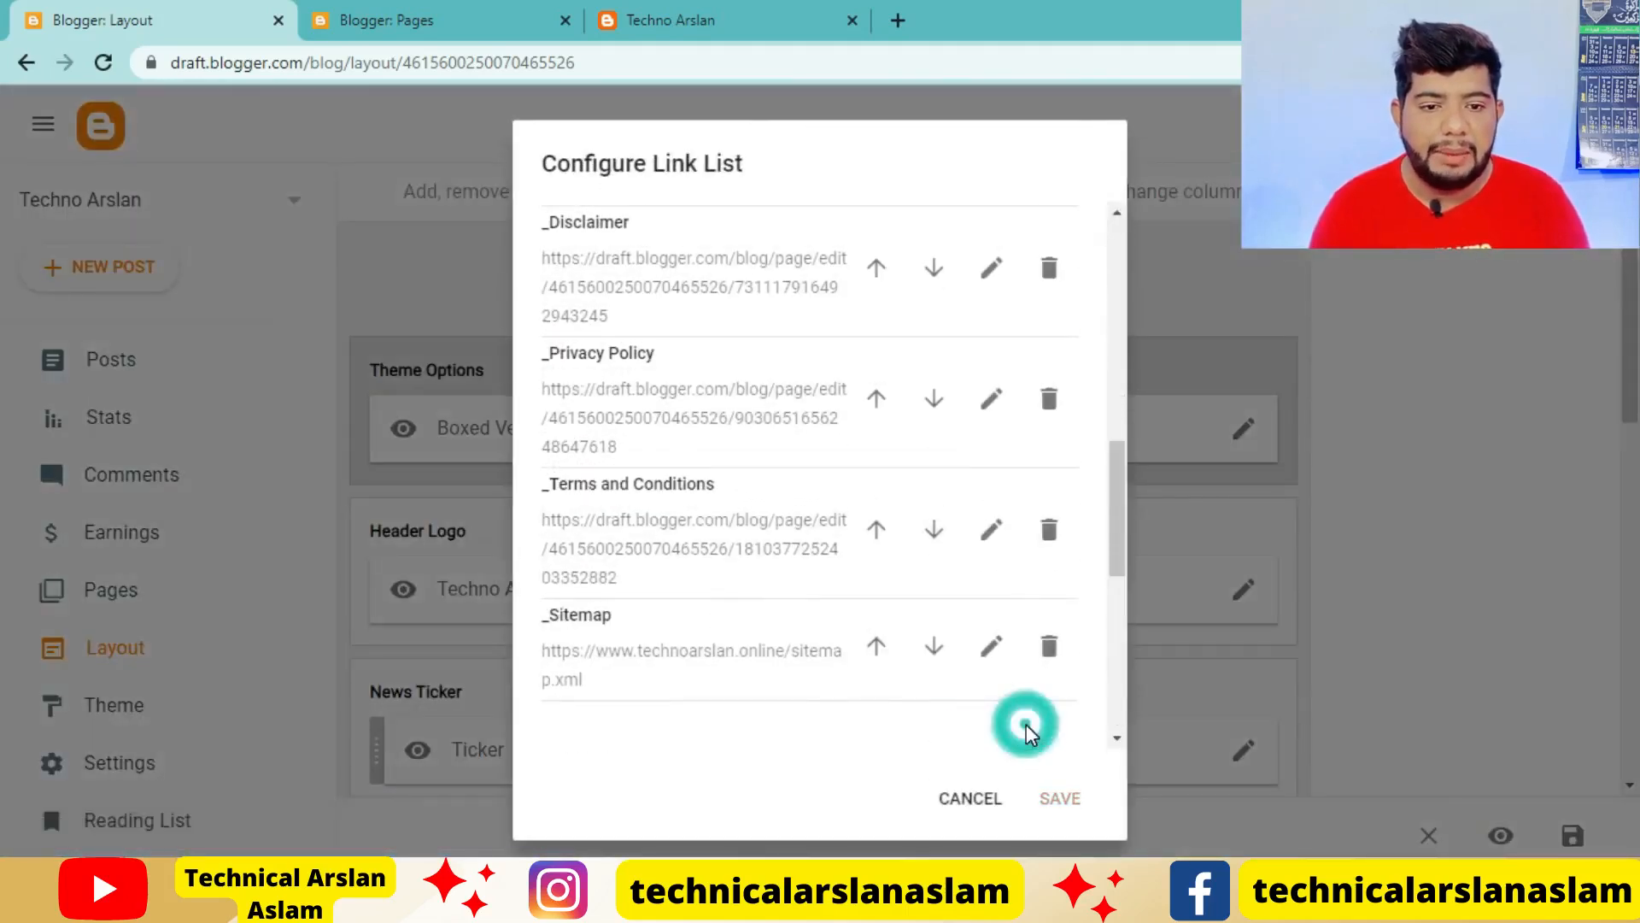
scroll(716, 530, "down", 5)
scroll(714, 531, "up", 3)
left_click(601, 521)
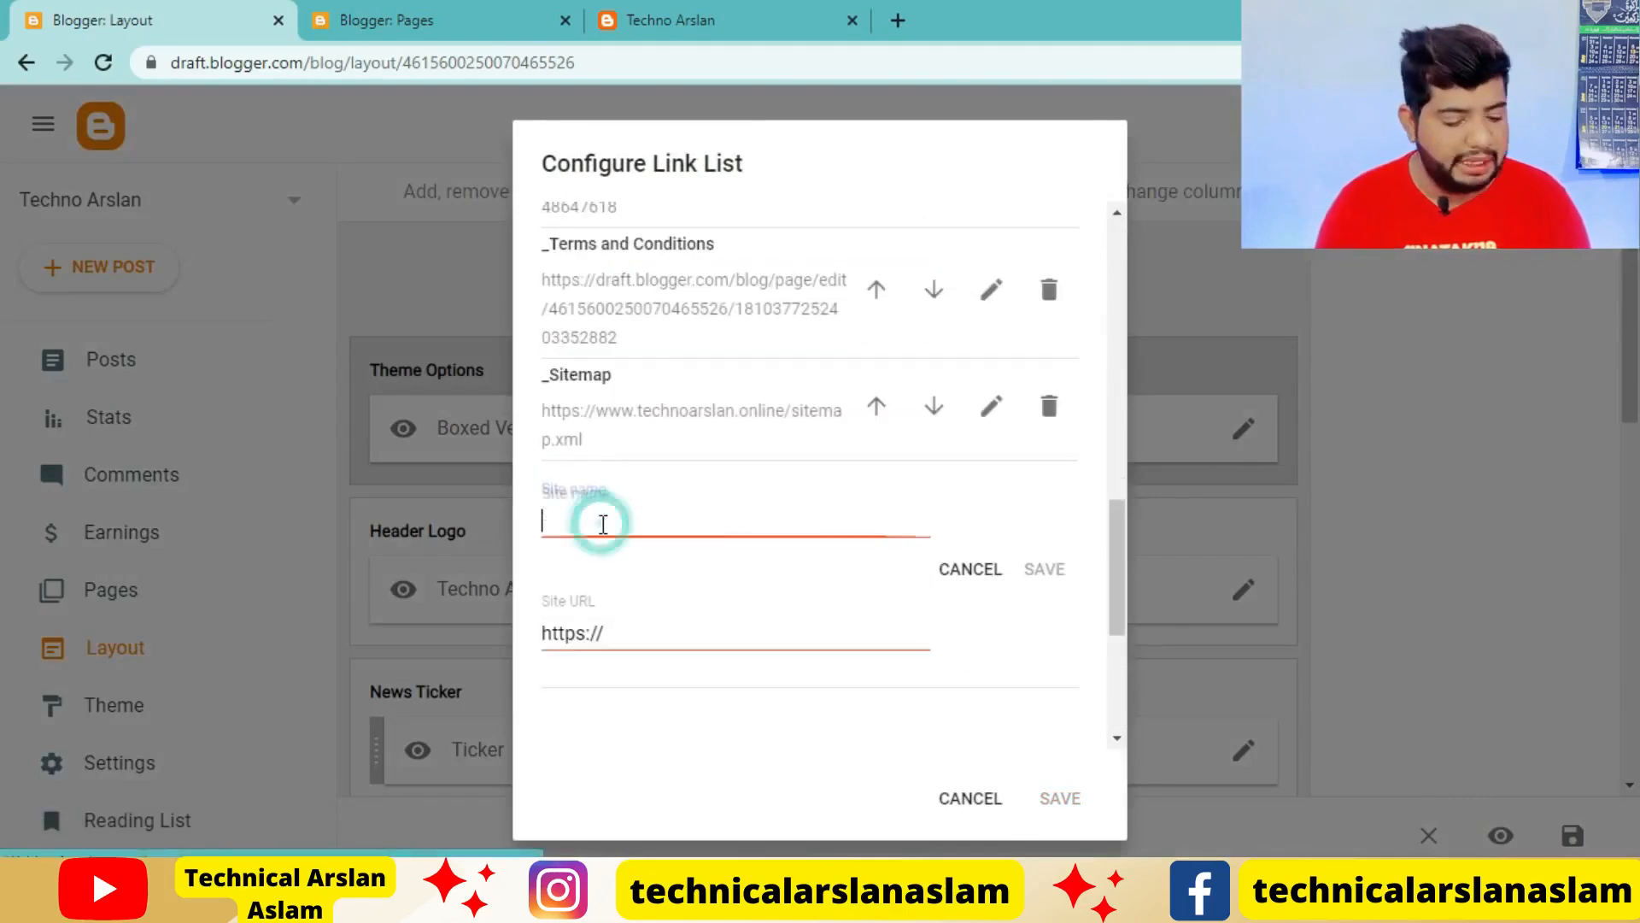
type("BLOGGING TIPS")
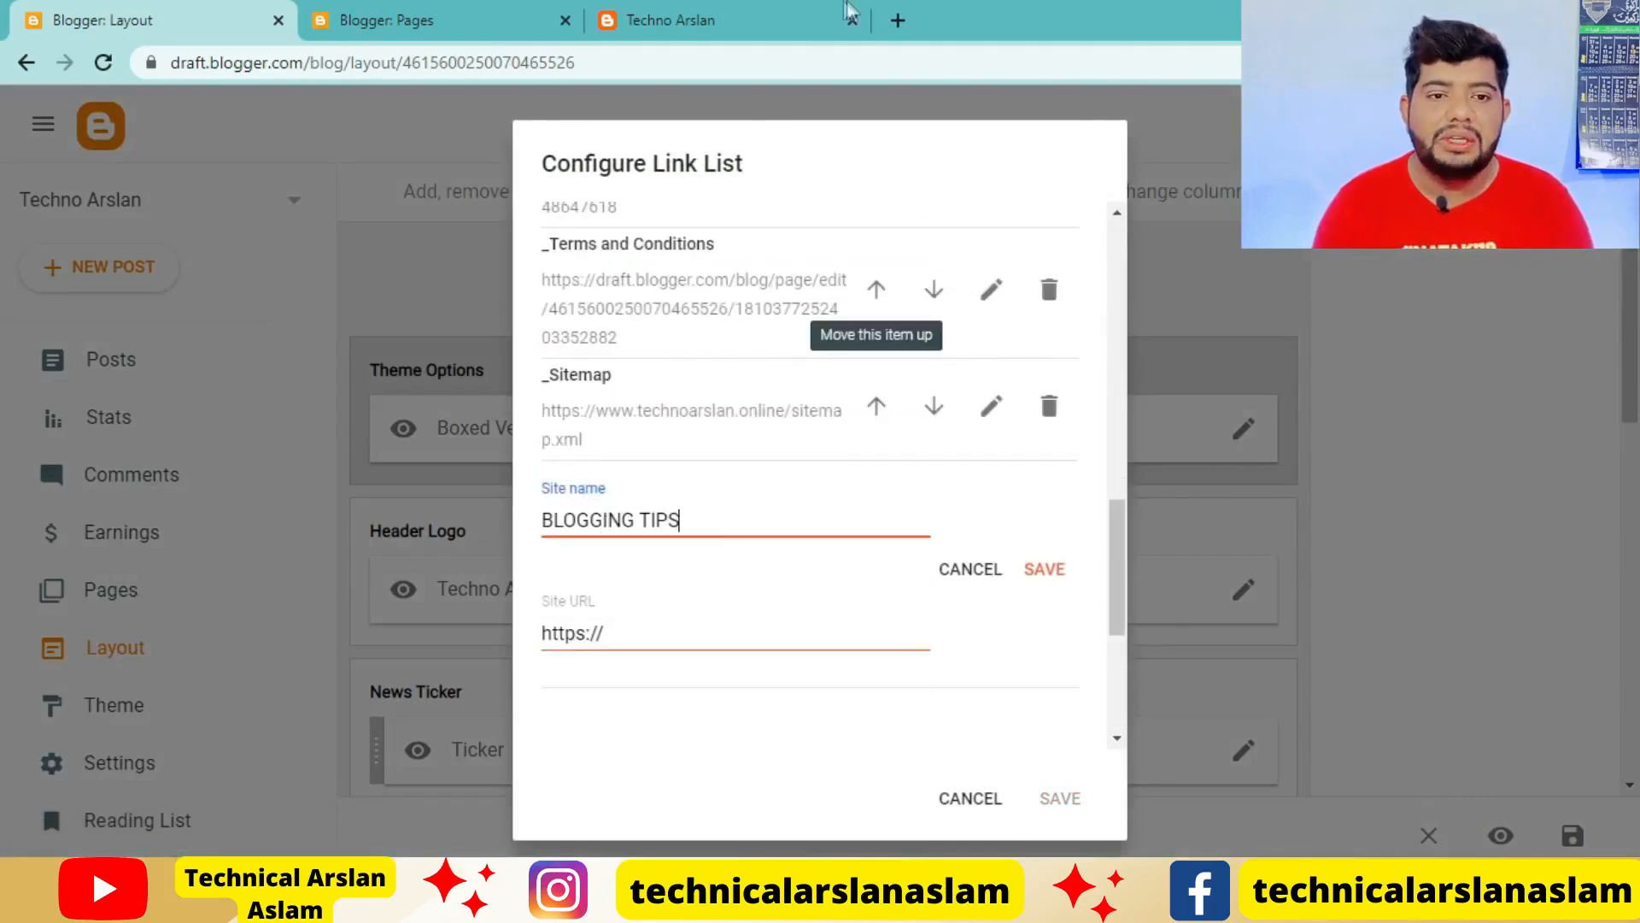
left_click(769, 21)
left_click(716, 64)
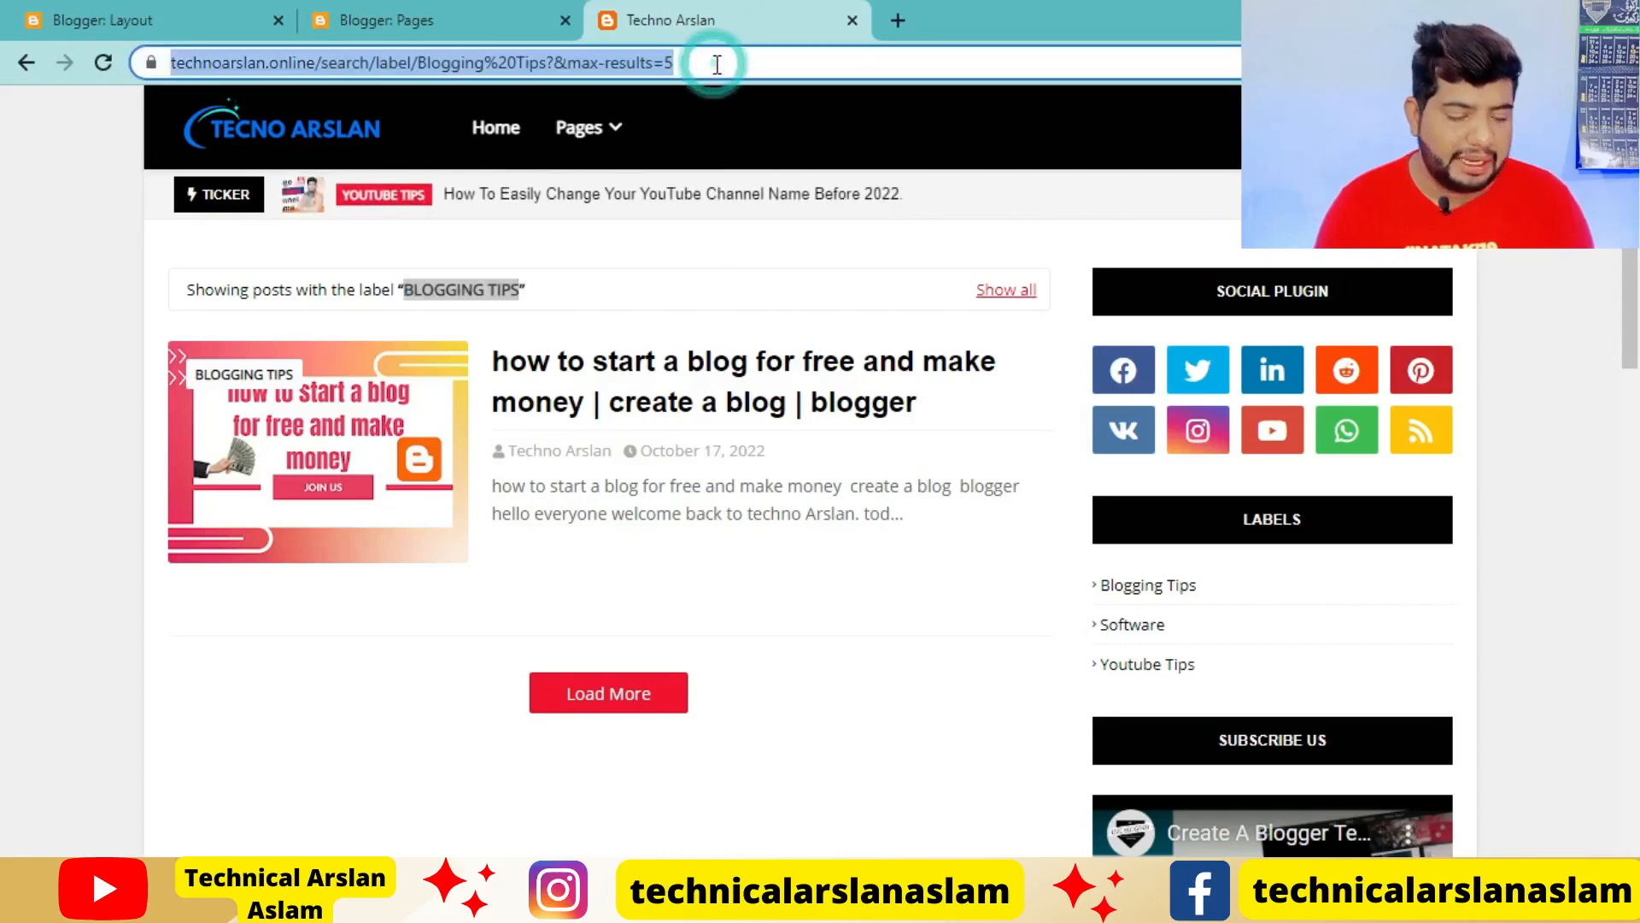
left_click(386, 20)
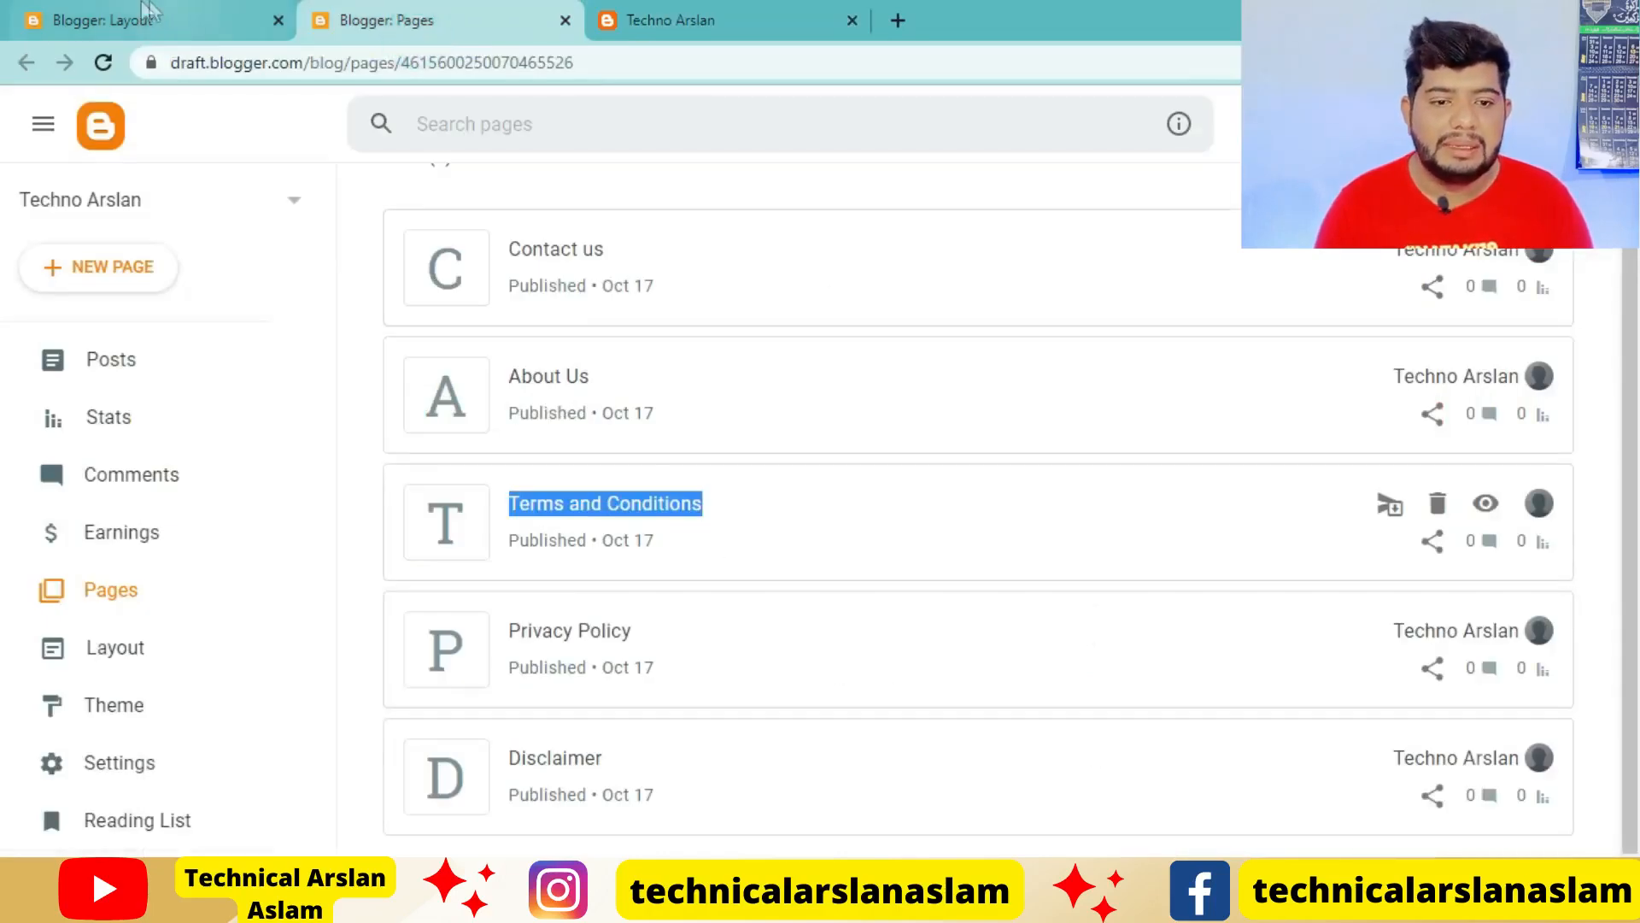
left_click(103, 20)
left_click(780, 637)
key("ctrl+a")
key("ctrl+v")
left_click(1028, 567)
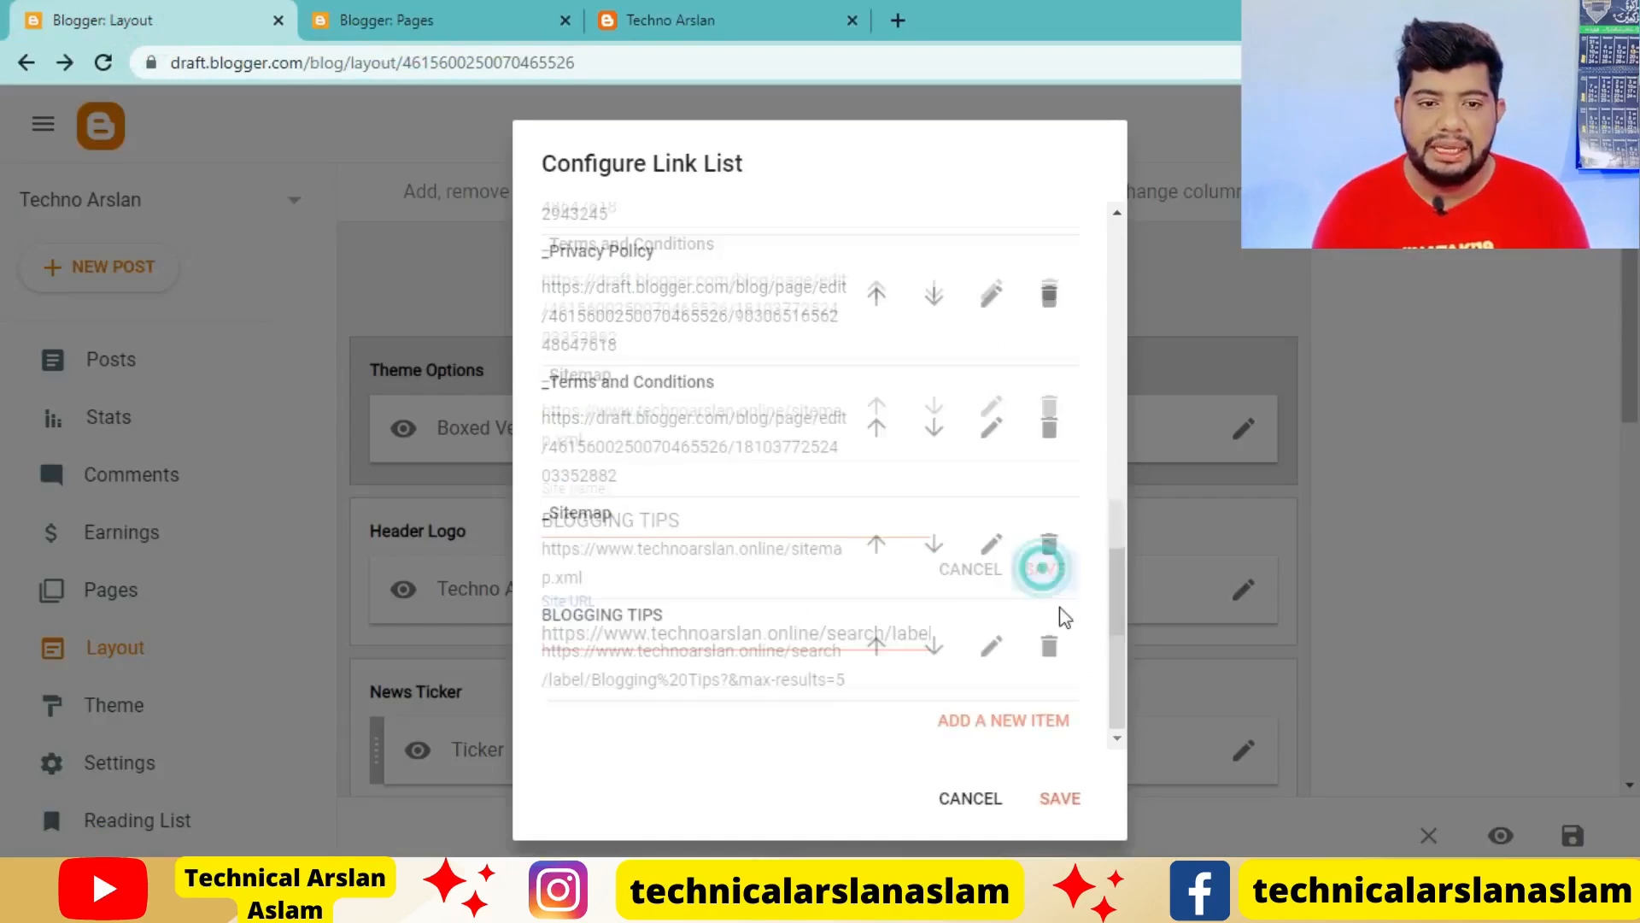
Open the Youtube Tips label page on the live blog and select the label name YOUTUBE TIPS for copying
key("ctrl+3")
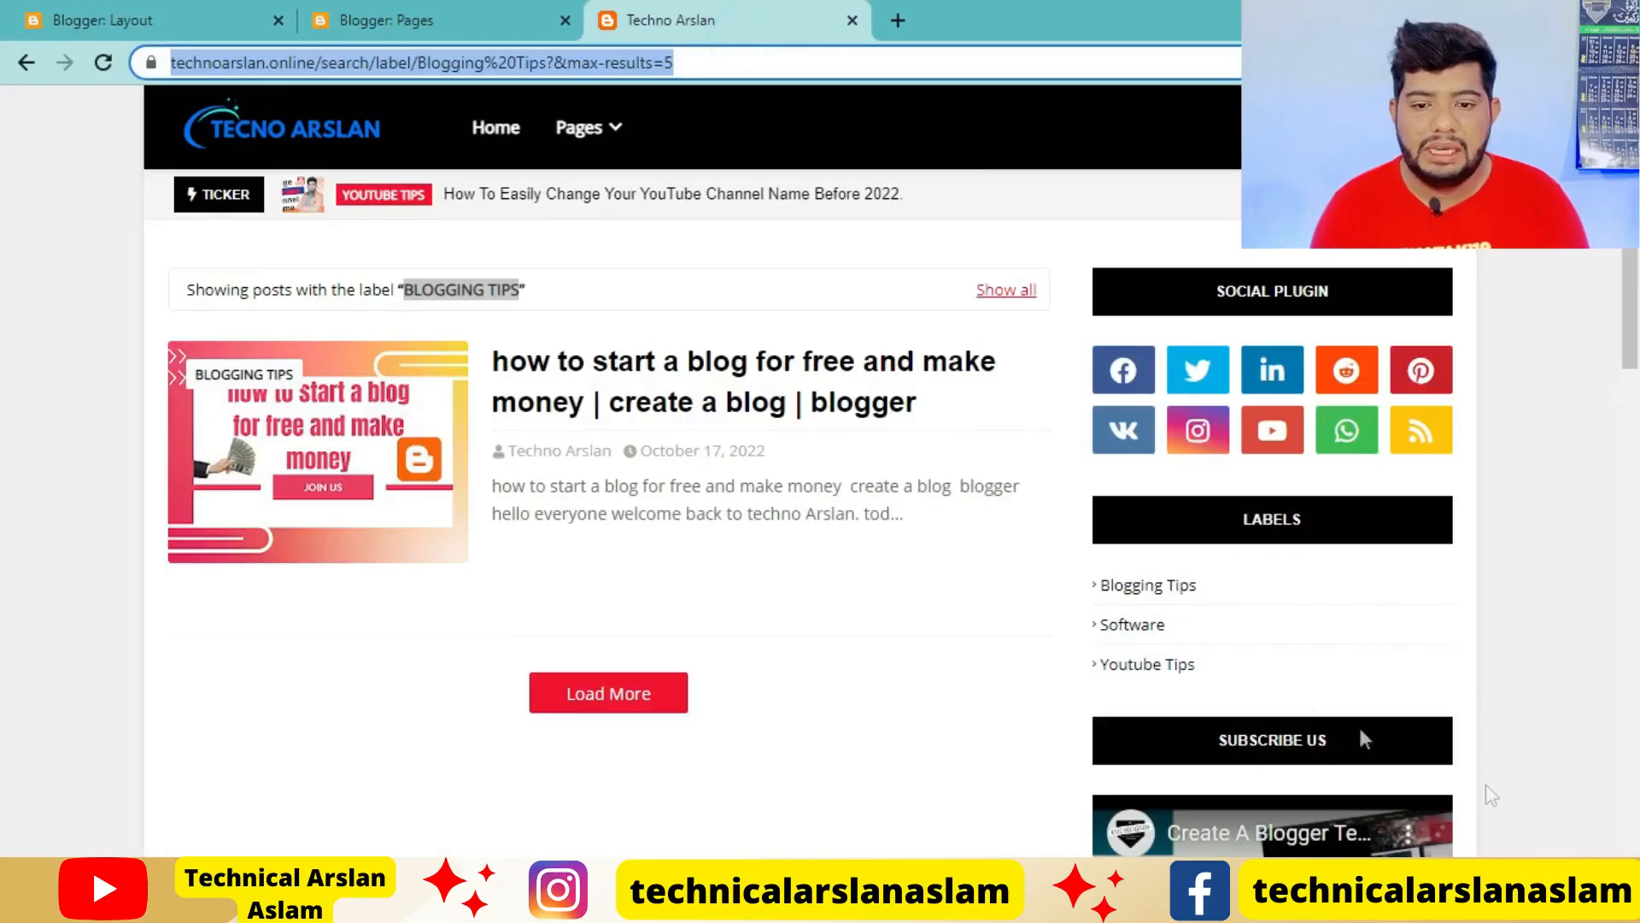
left_click(1144, 624)
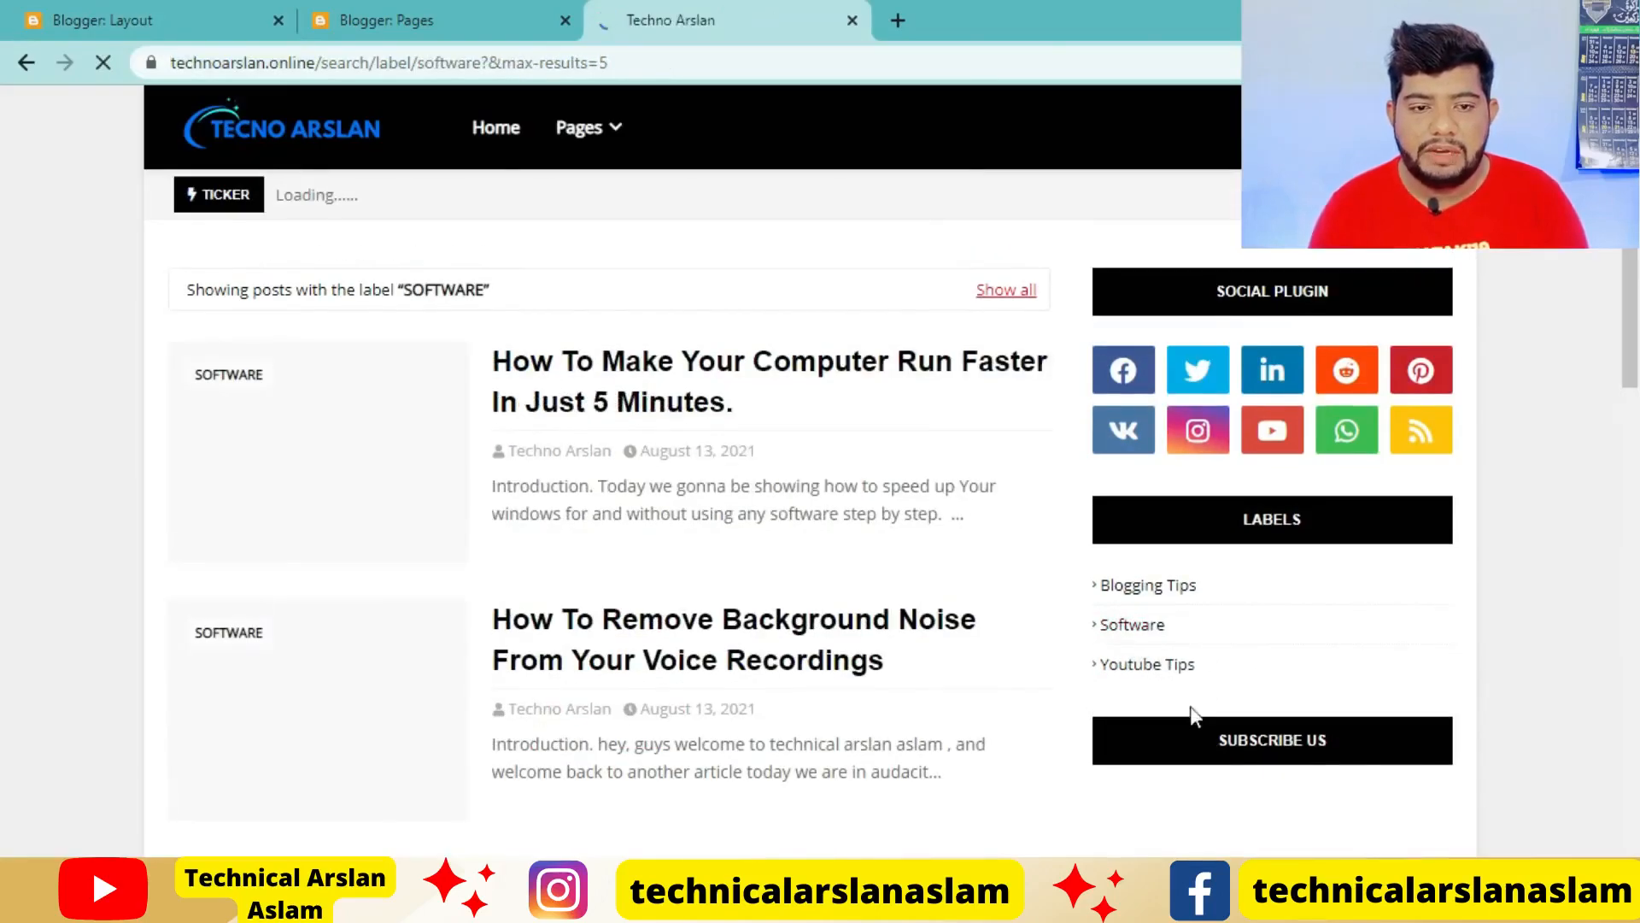
left_click(1124, 668)
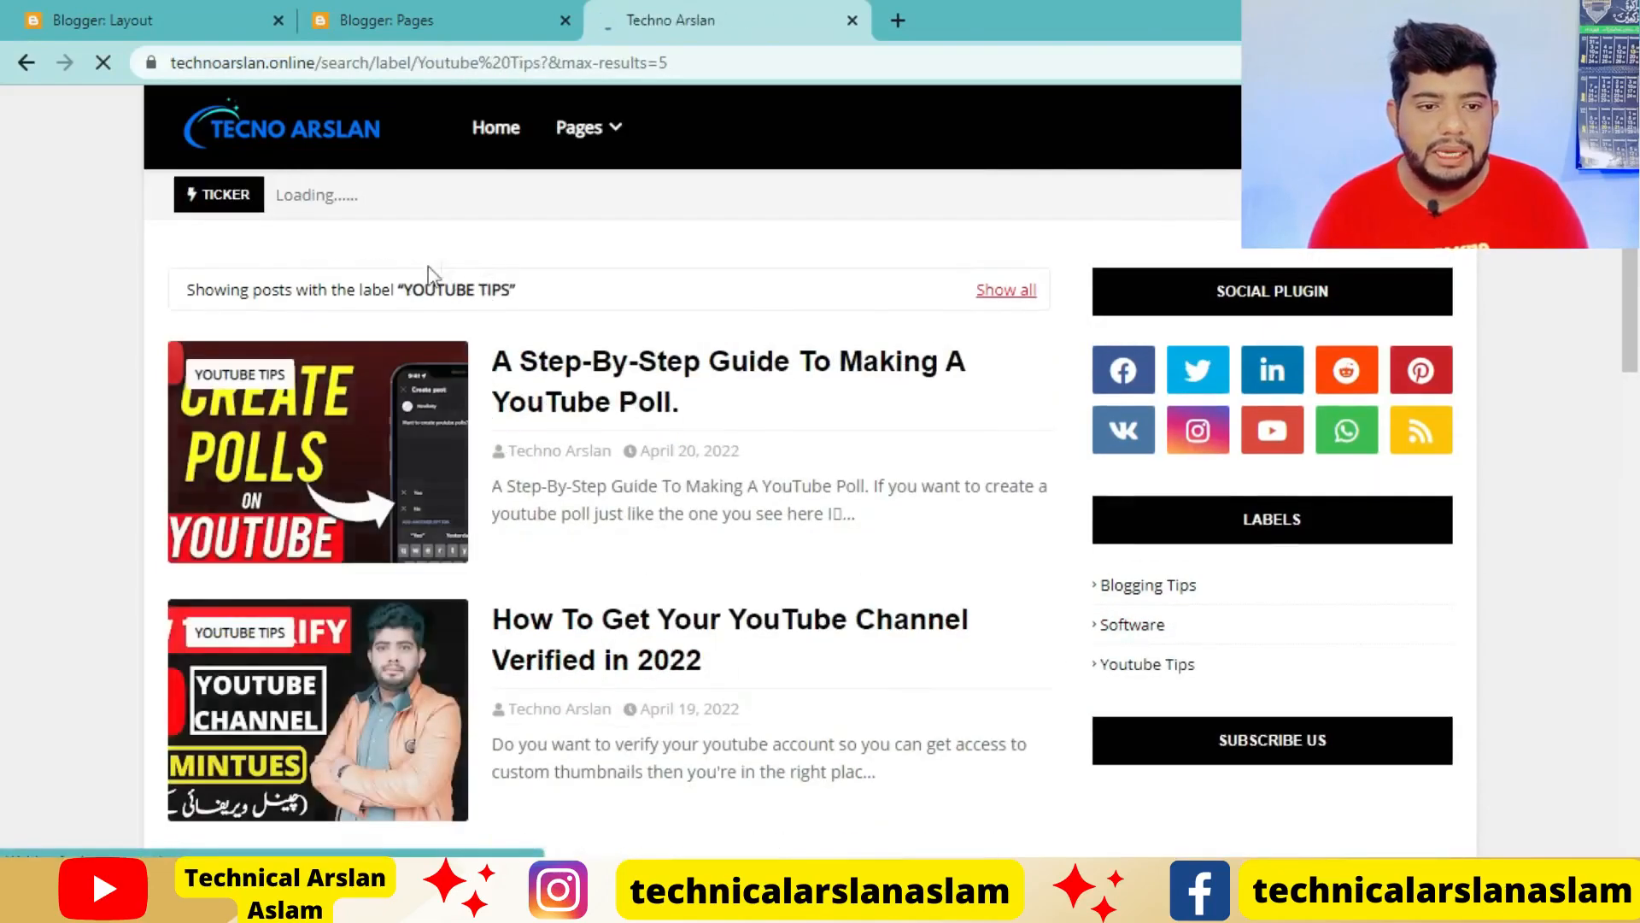
left_click_drag(416, 287, 510, 287)
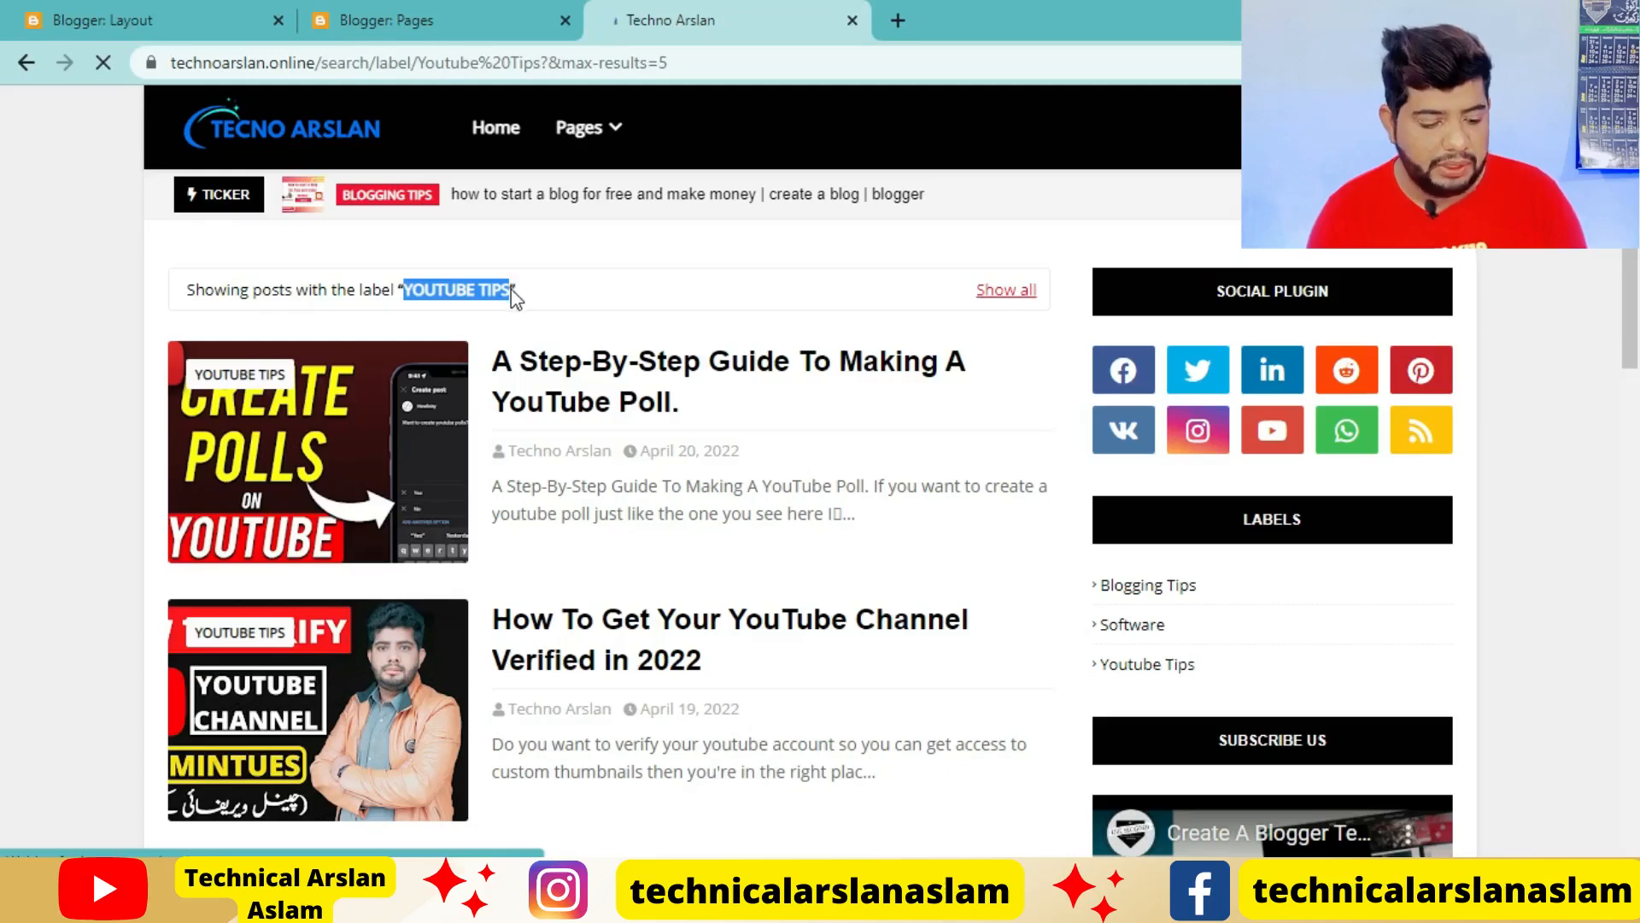
Add a new item to the Main Menu link list with YOUTUBE TIPS as its site name
left_click(150, 19)
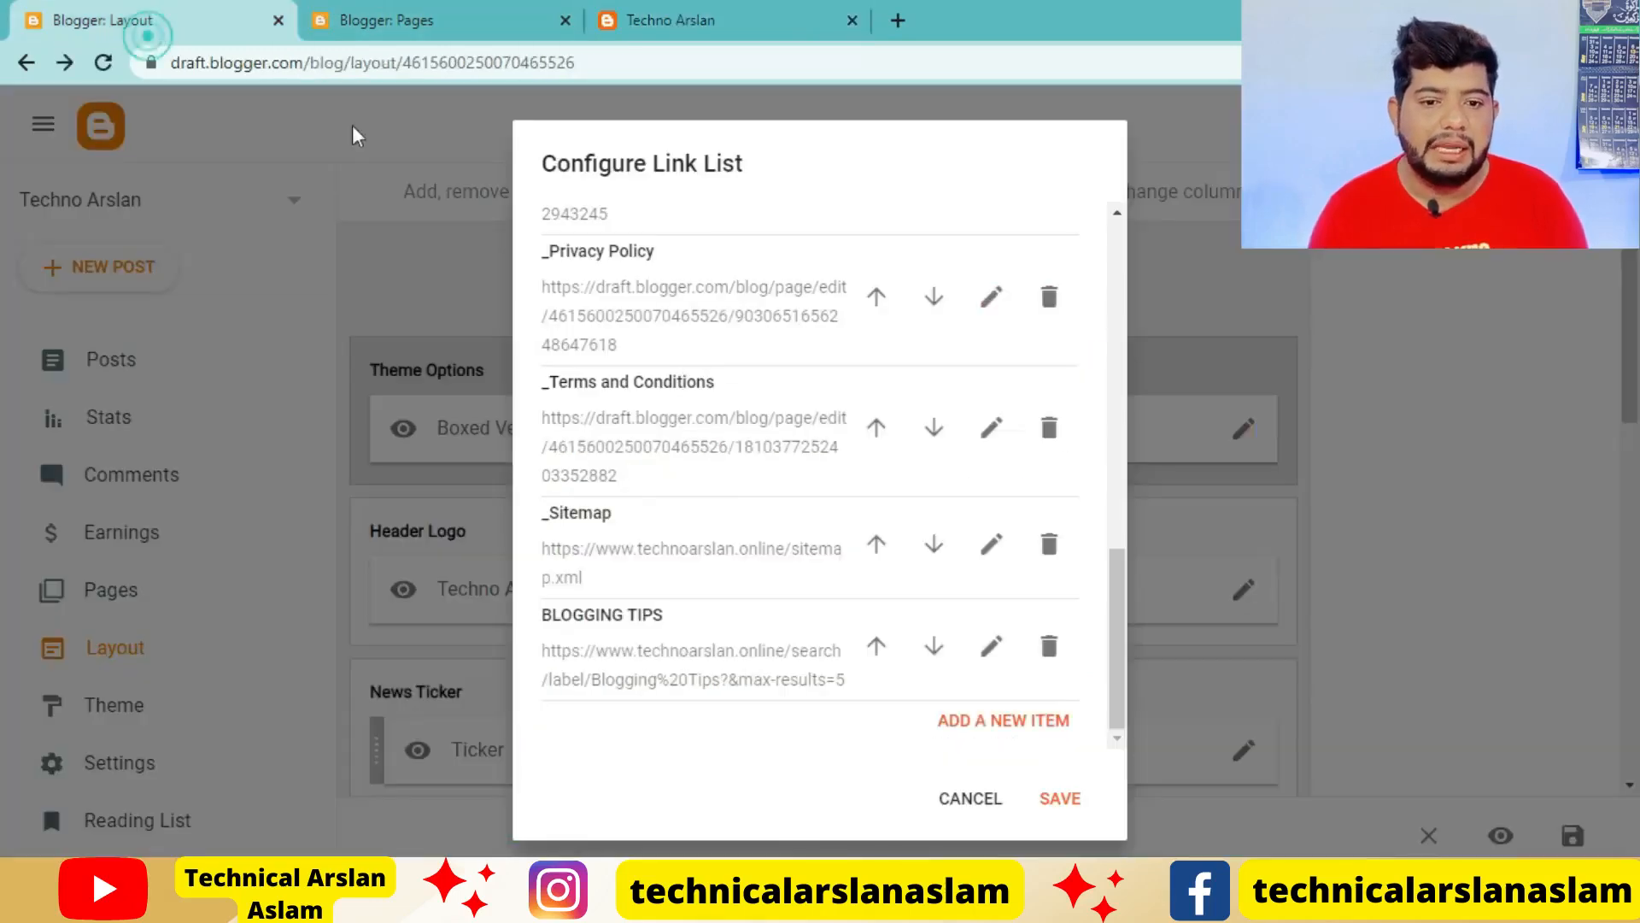
left_click(1013, 721)
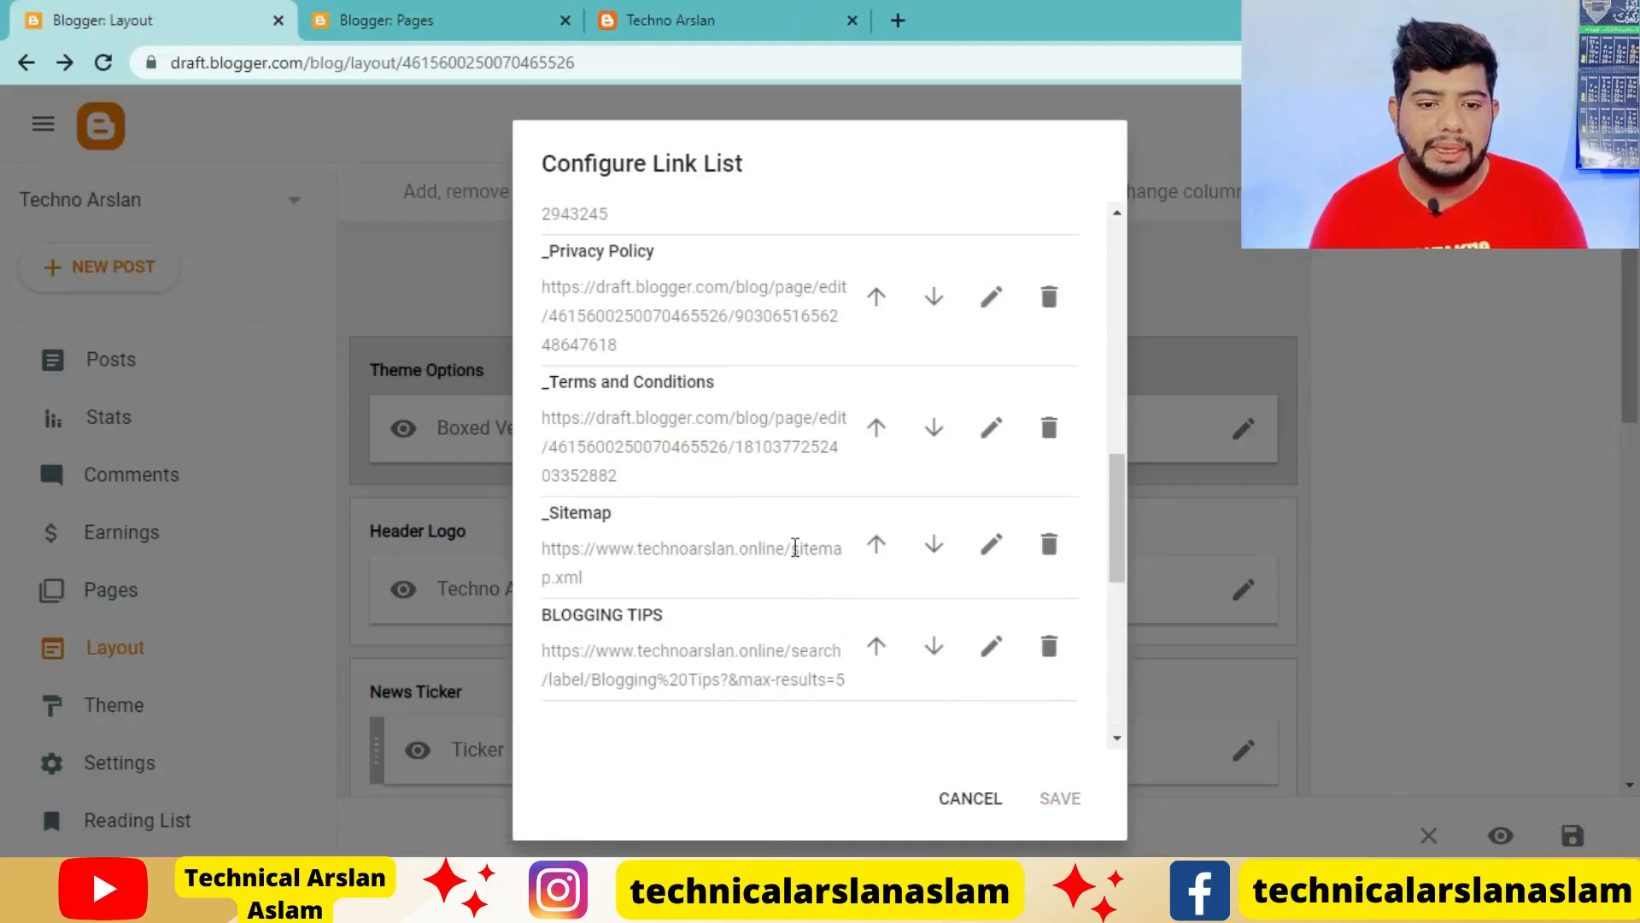
scroll(795, 564, "down", 5)
scroll(674, 757, "up", 4)
left_click(679, 639)
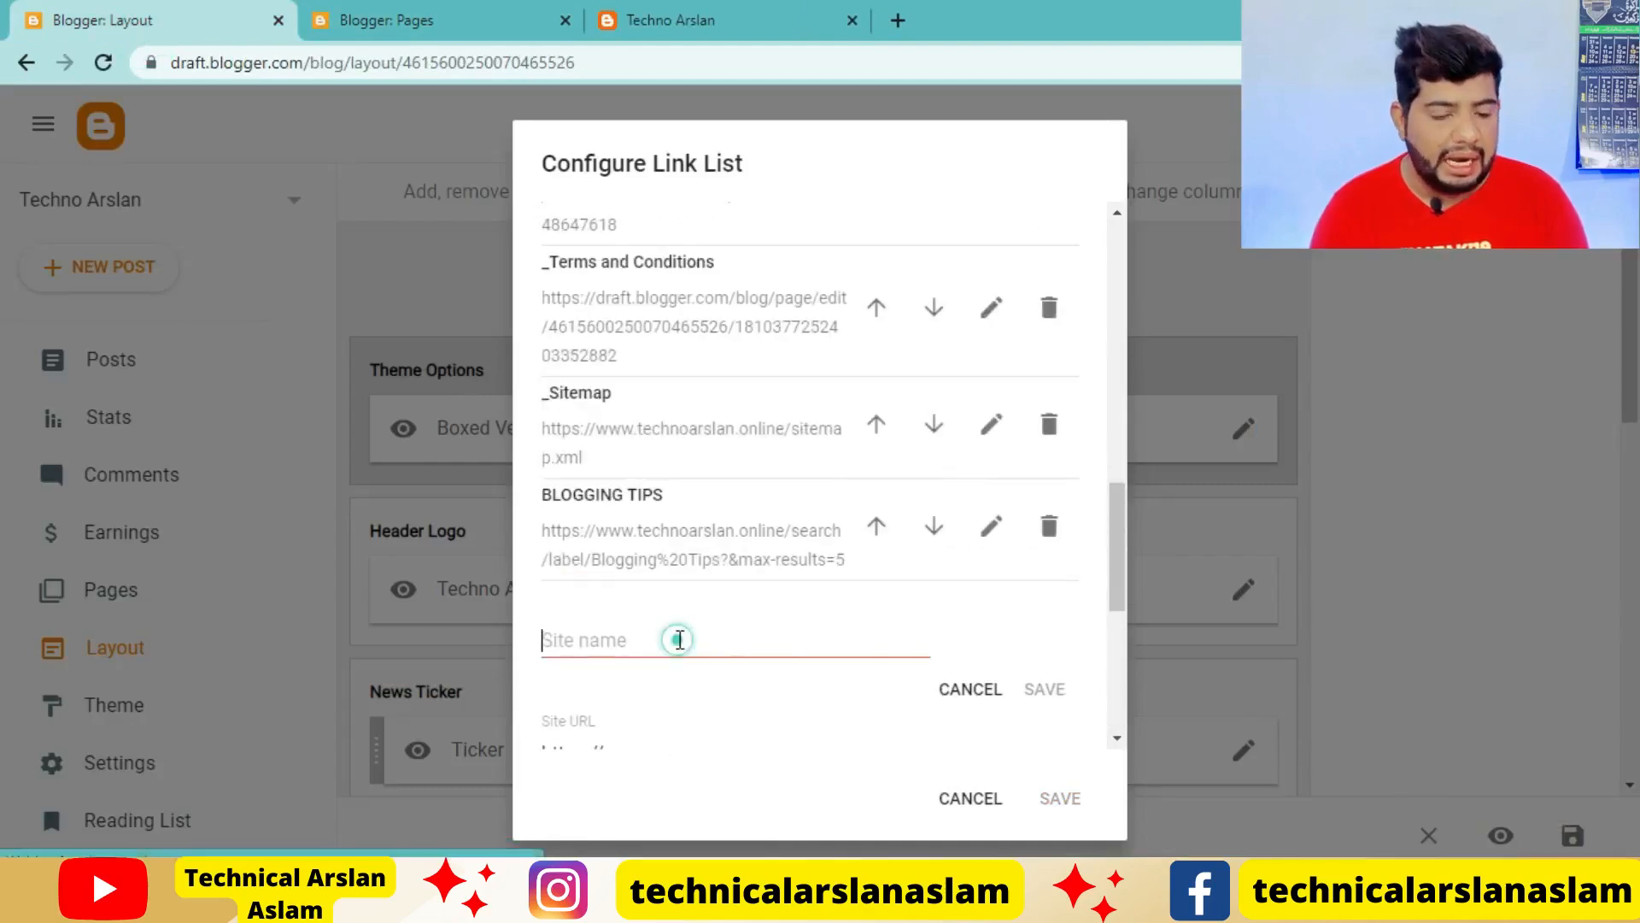
type("YOUTUBE TIPS")
scroll(820, 632, "down", 3)
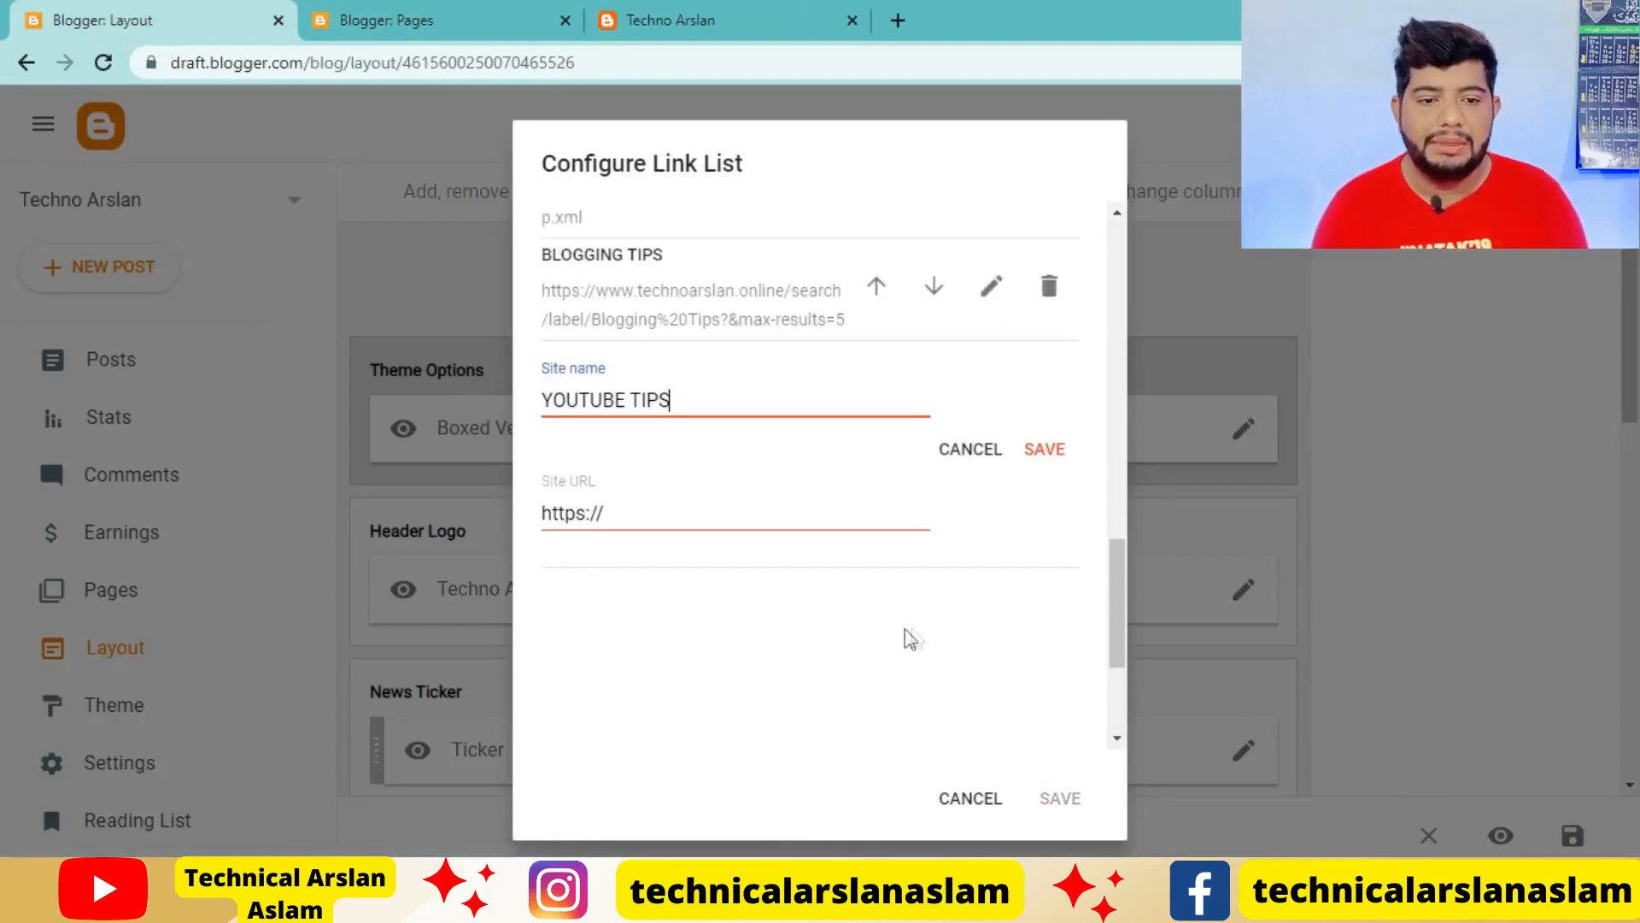
left_click(675, 20)
left_click(716, 60)
key("ctrl+c")
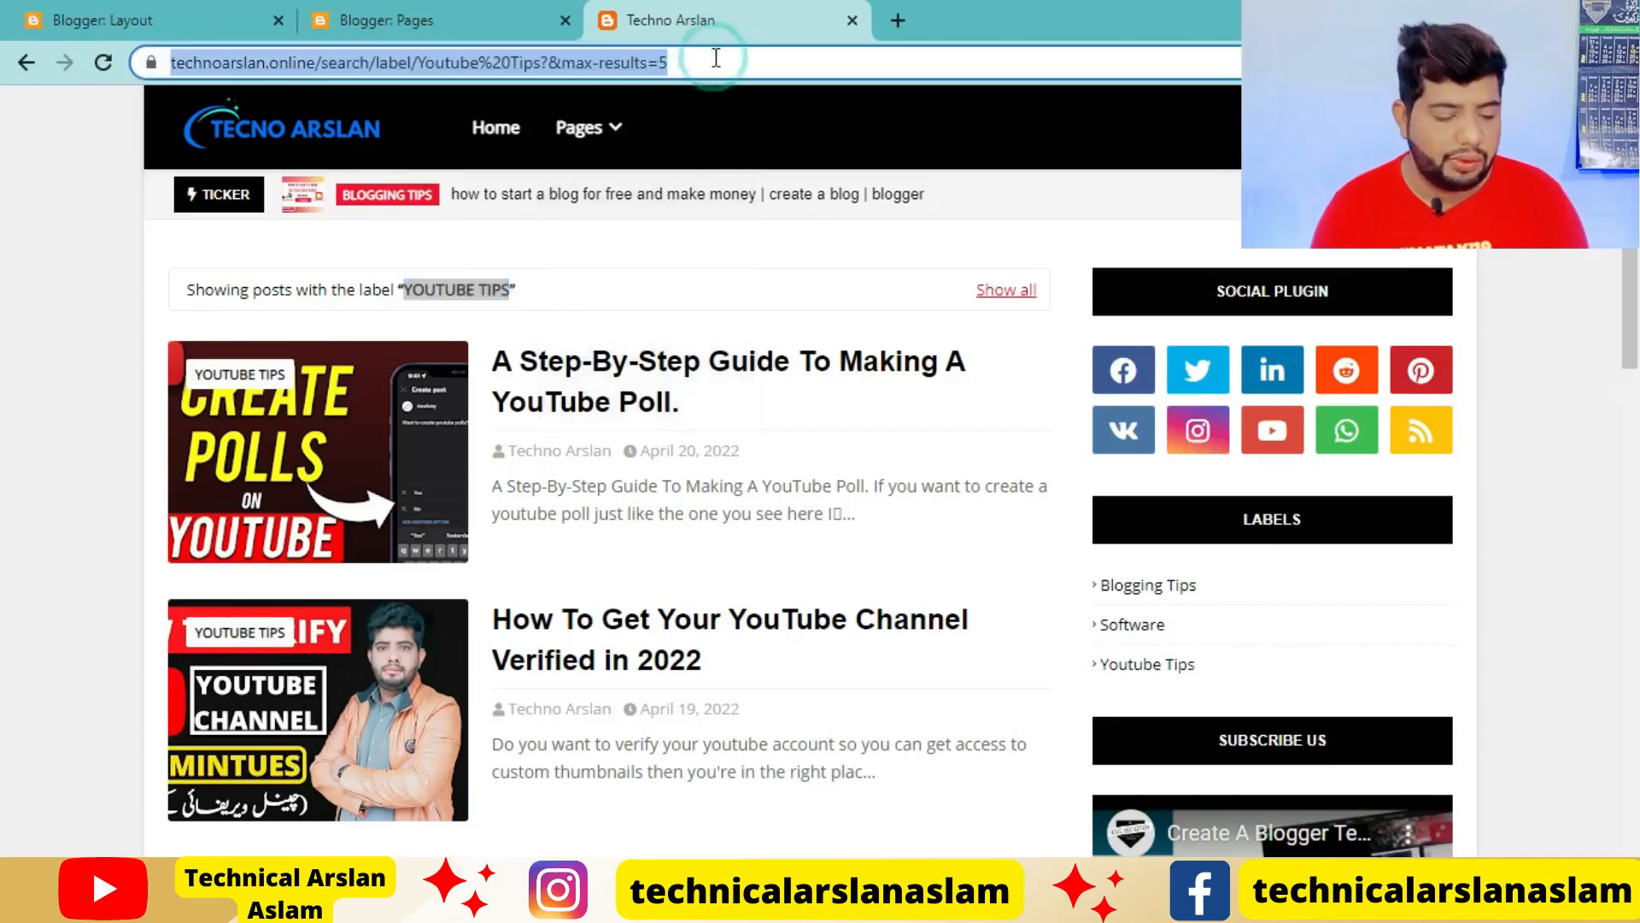
left_click(103, 20)
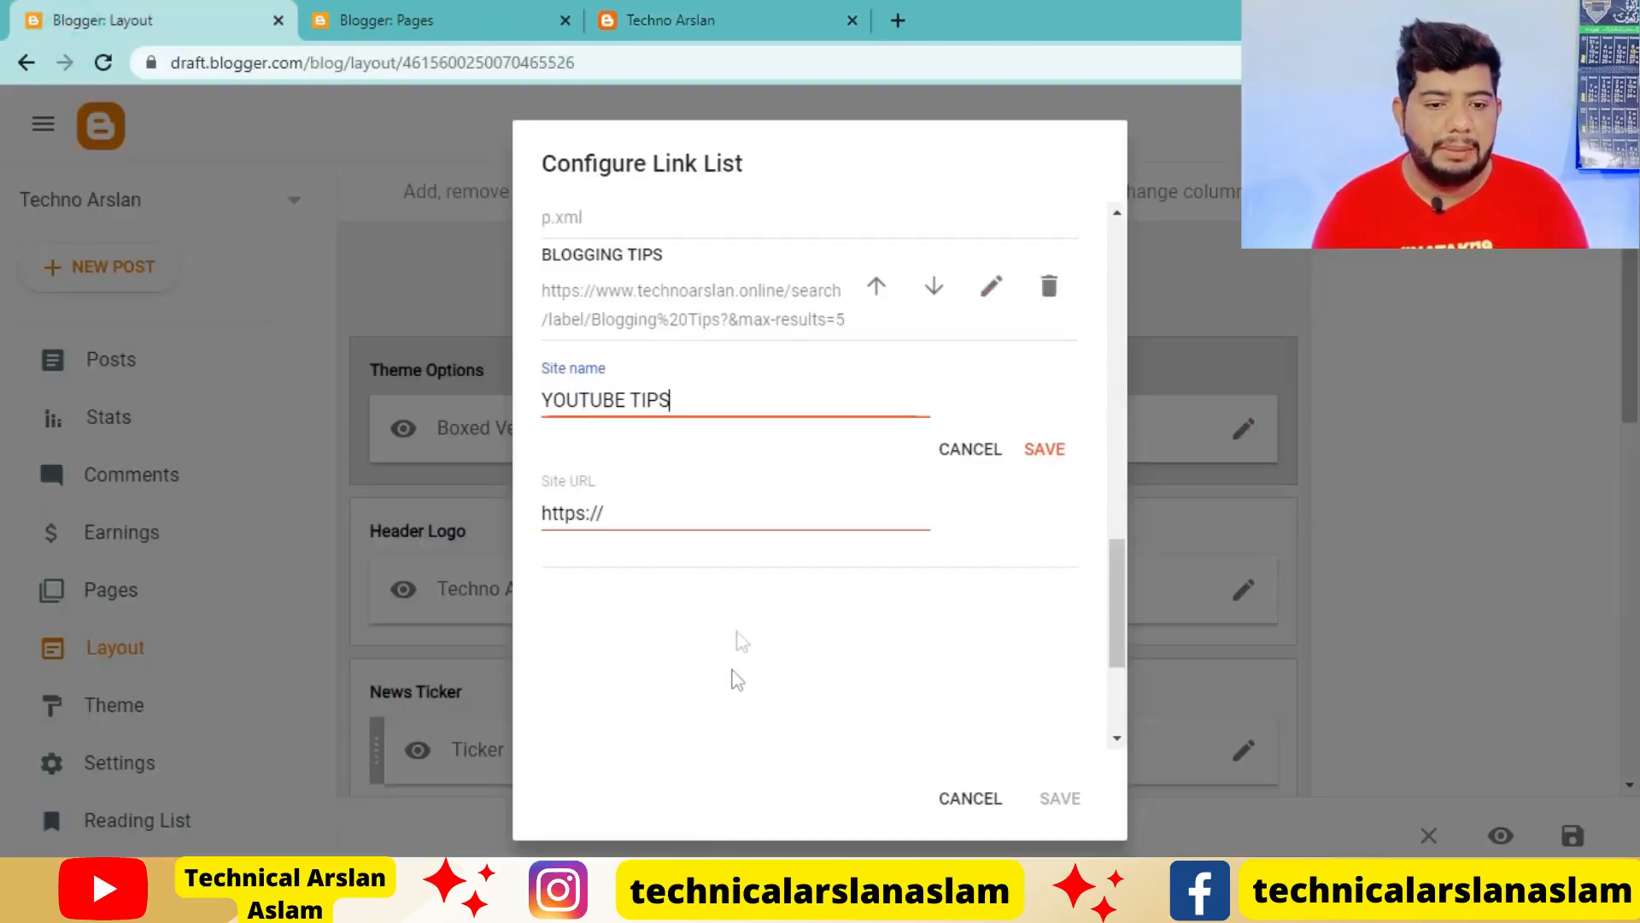
left_click(754, 500)
key("ctrl+a")
key("ctrl+v")
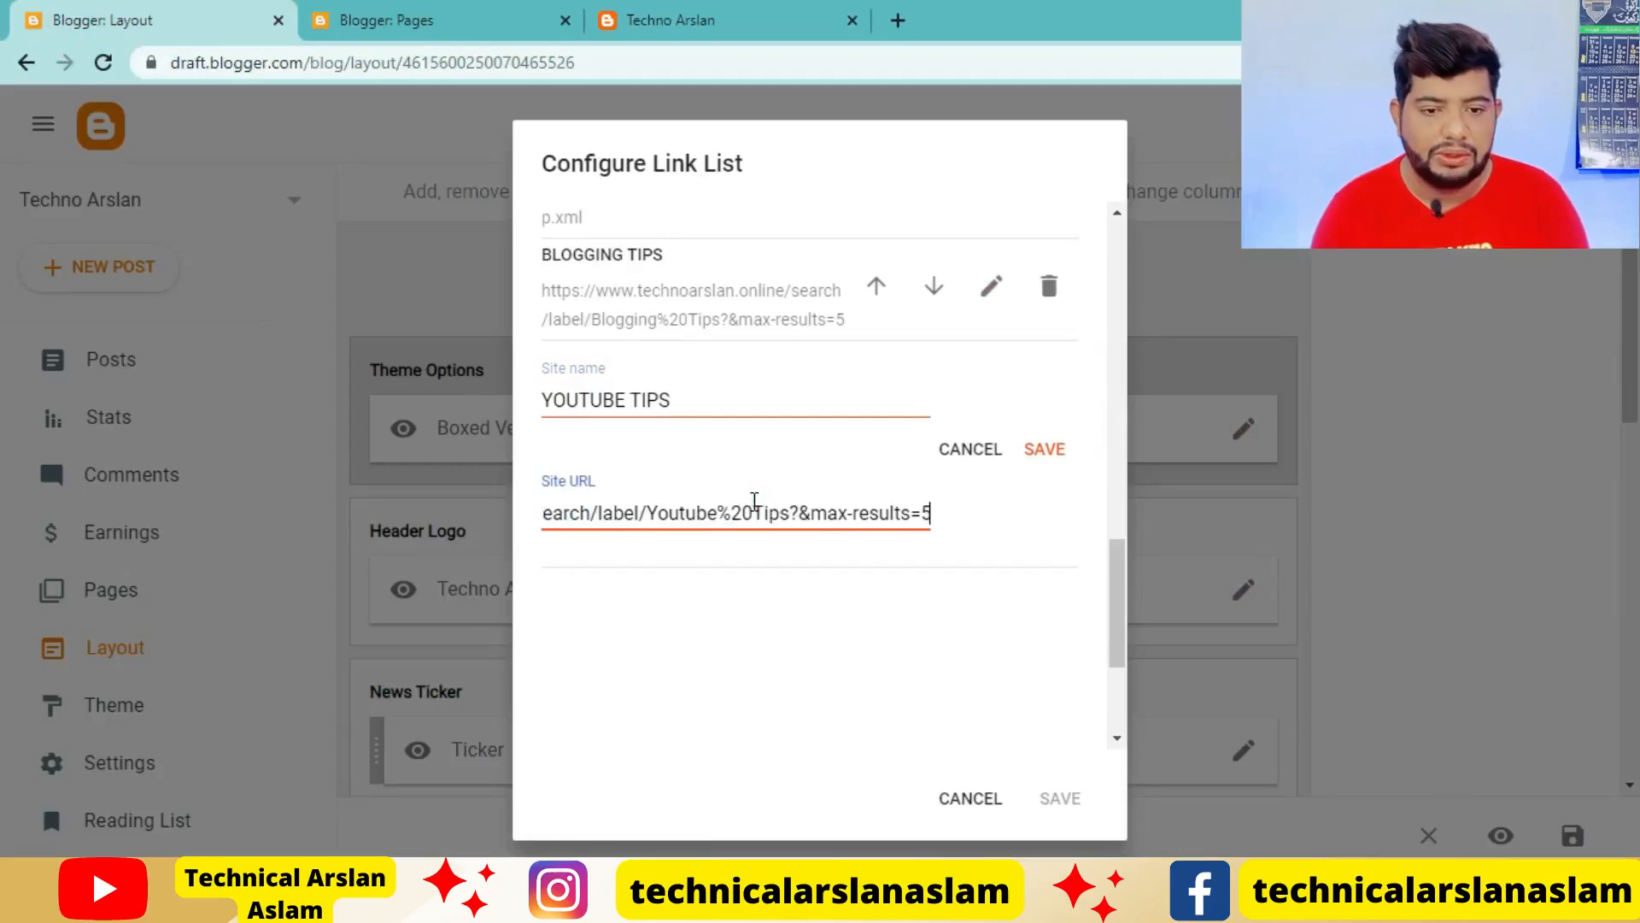
left_click(1044, 449)
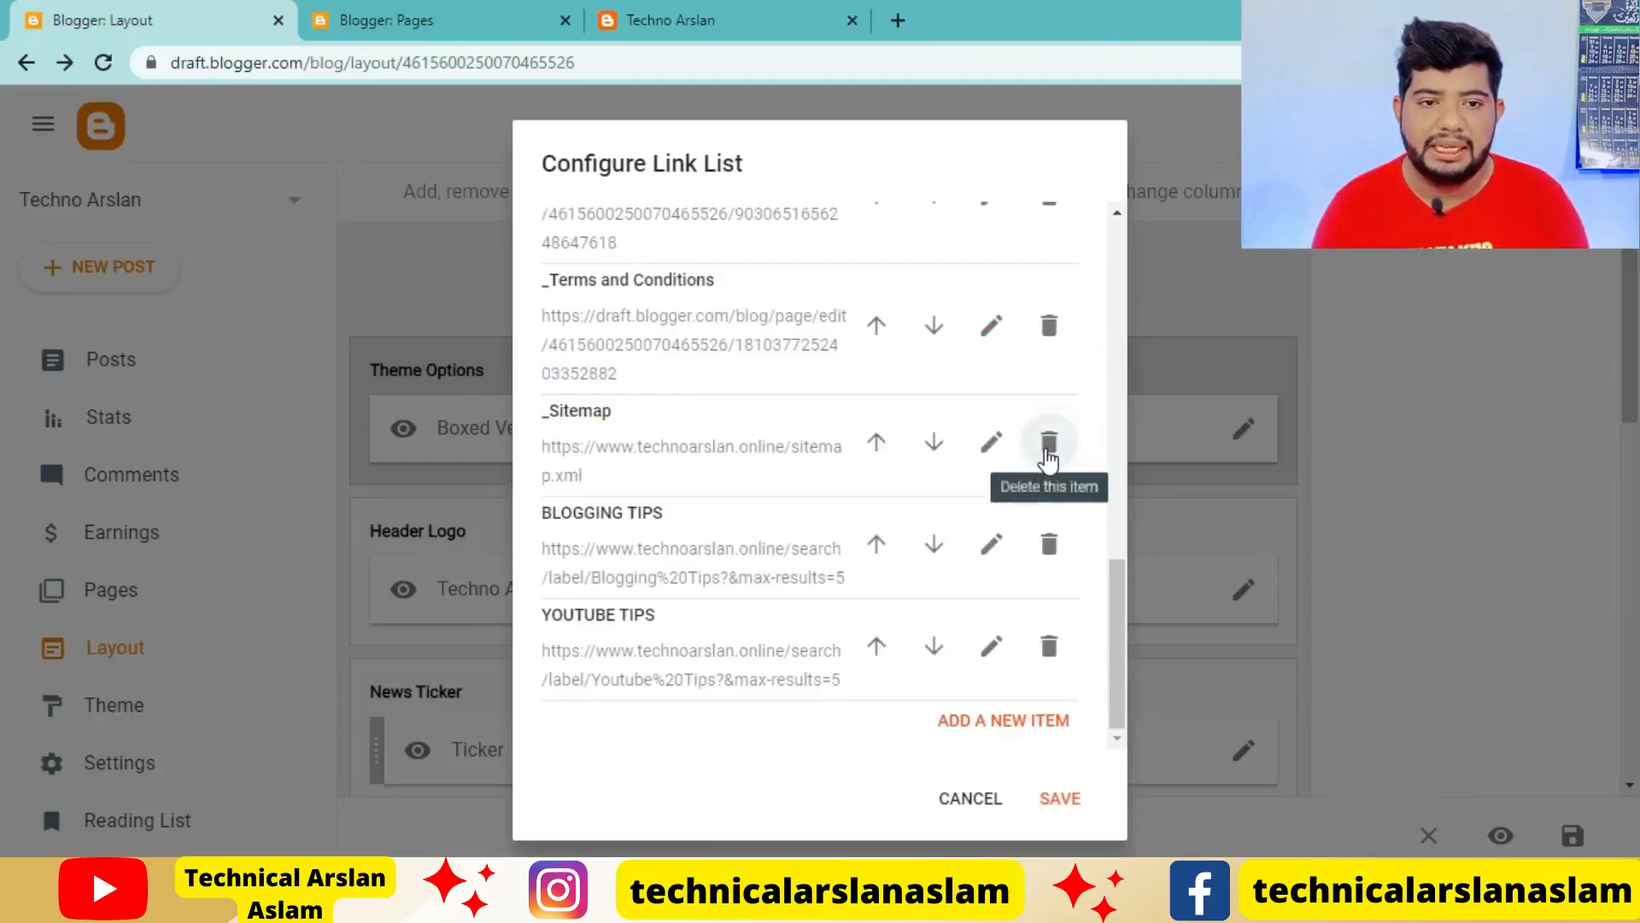
left_click(637, 19)
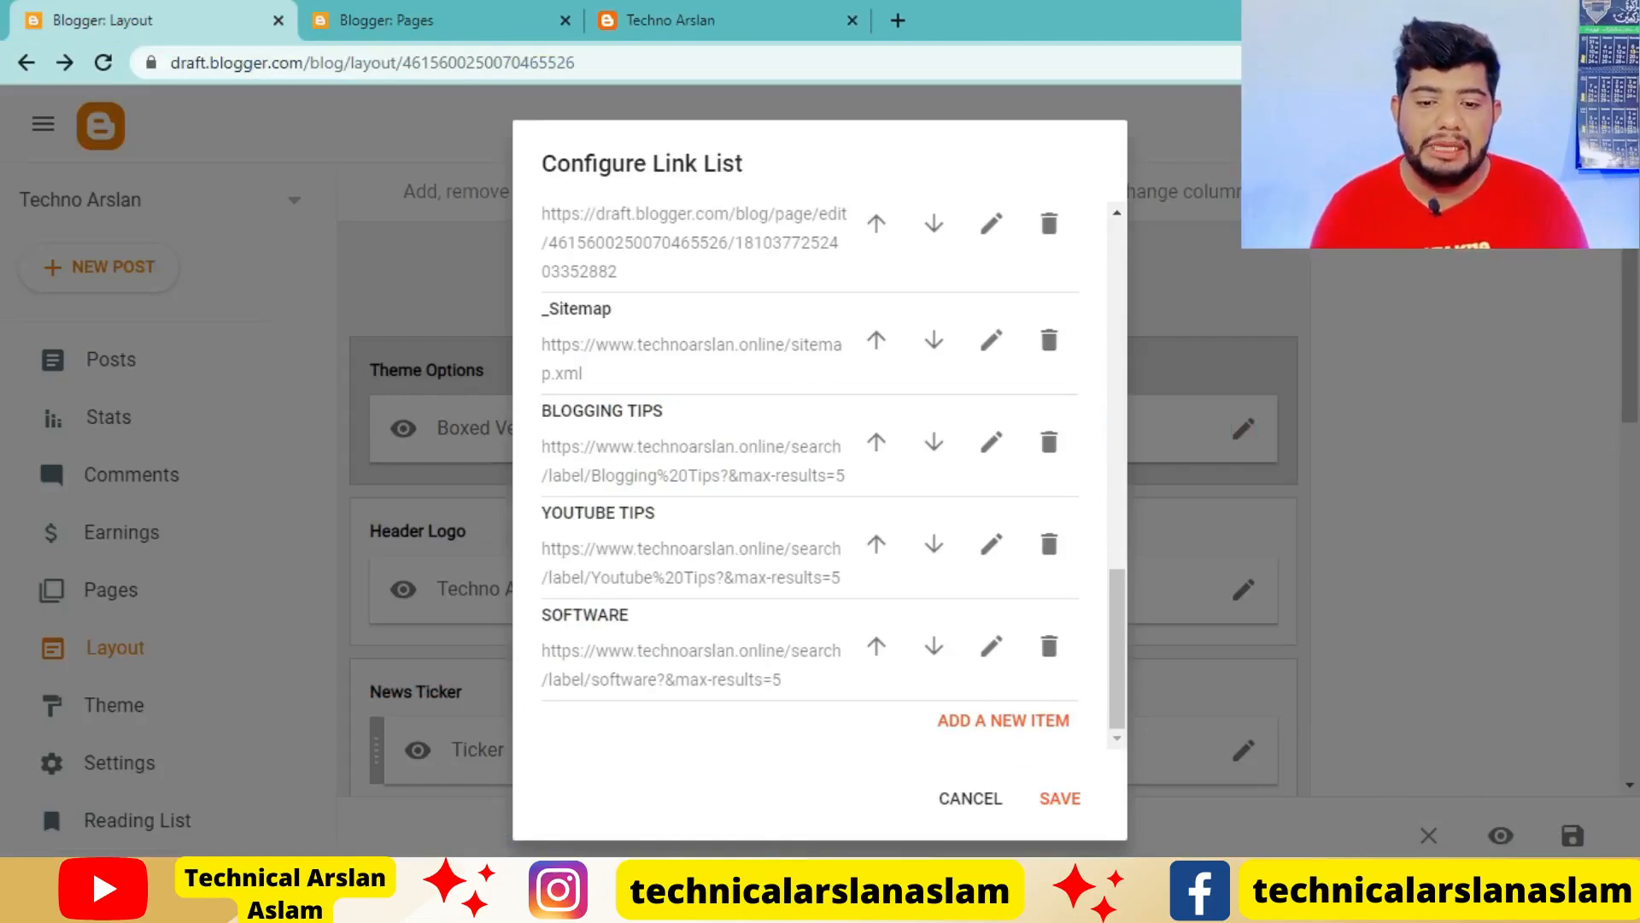
left_click(1042, 800)
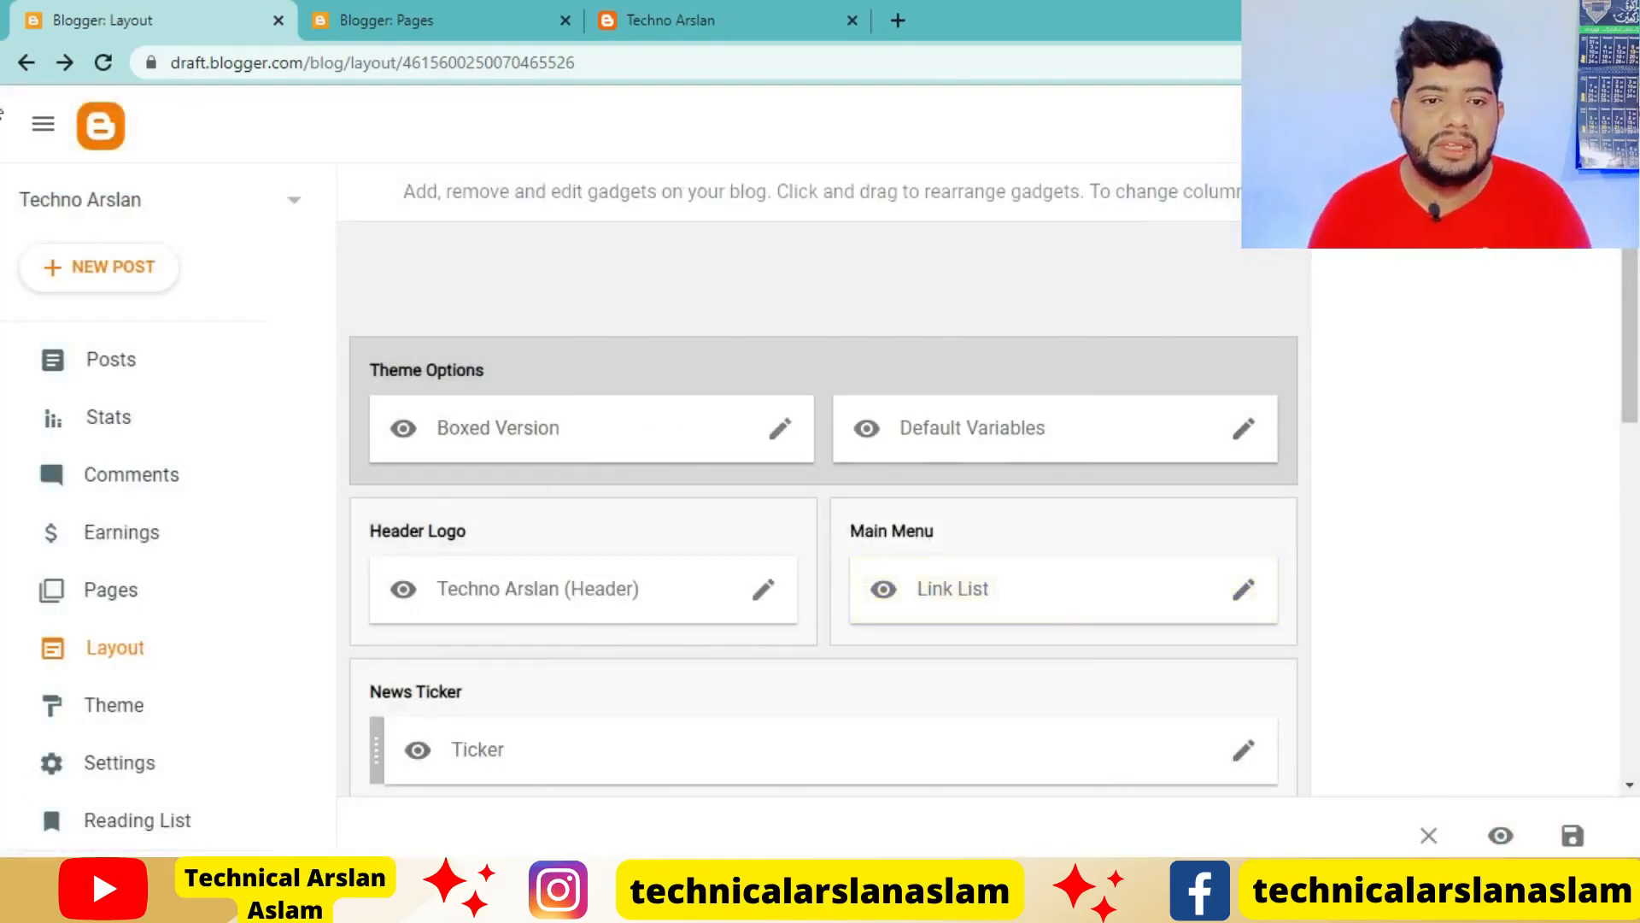
Reload the live blog and check the main menu's new label links and the Pages submenu
left_click(733, 17)
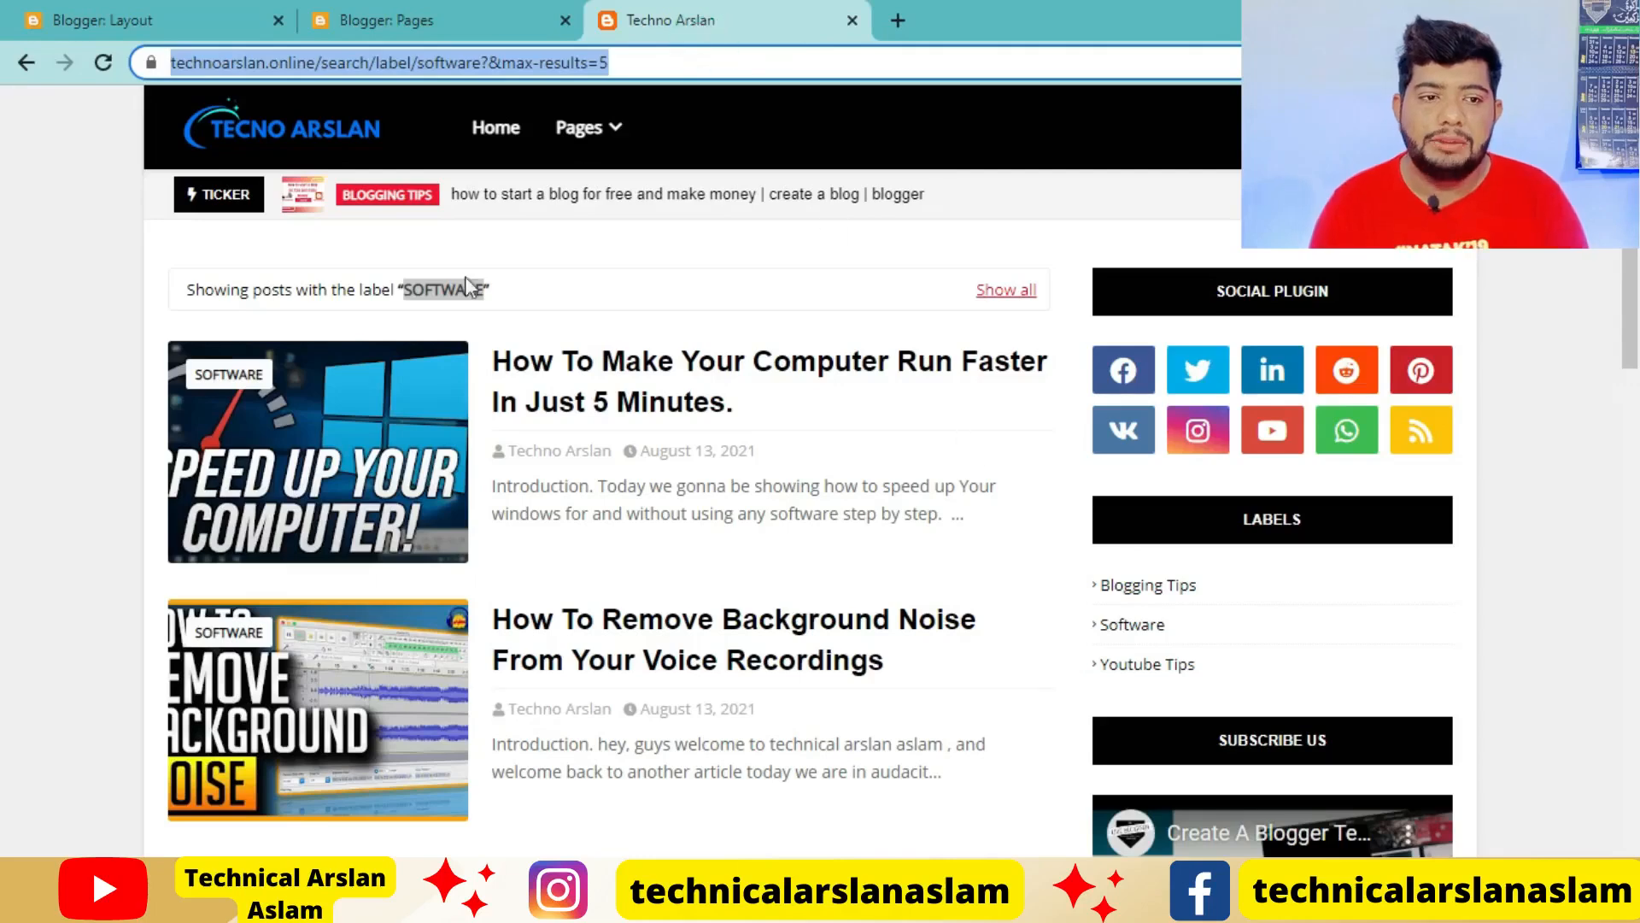
left_click(107, 62)
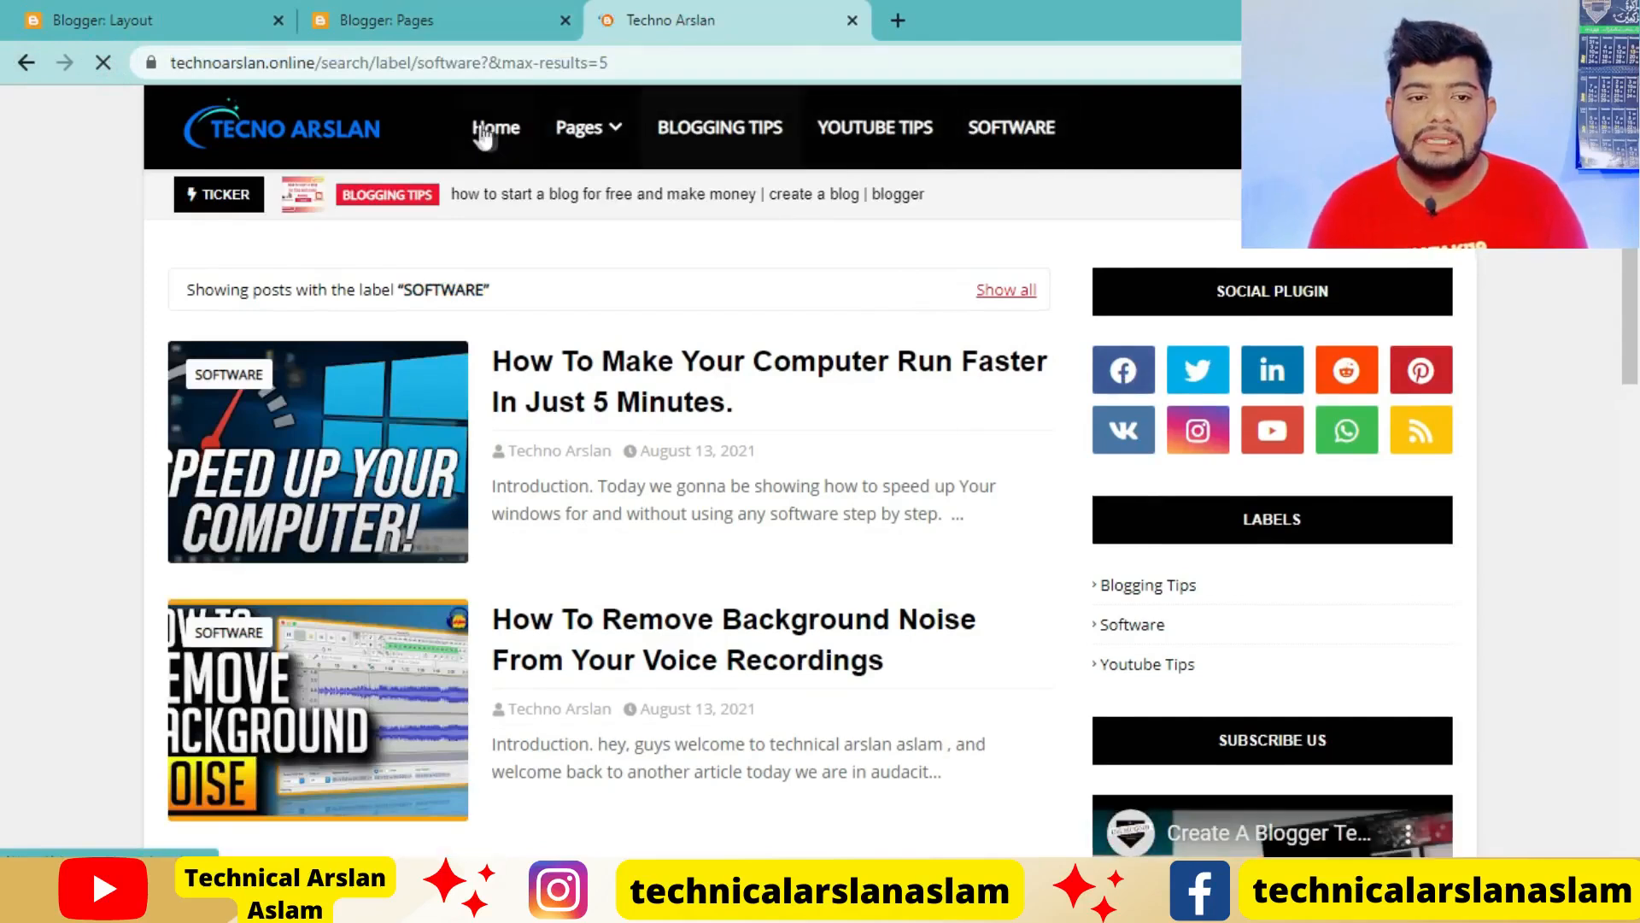
mouse_move(590, 130)
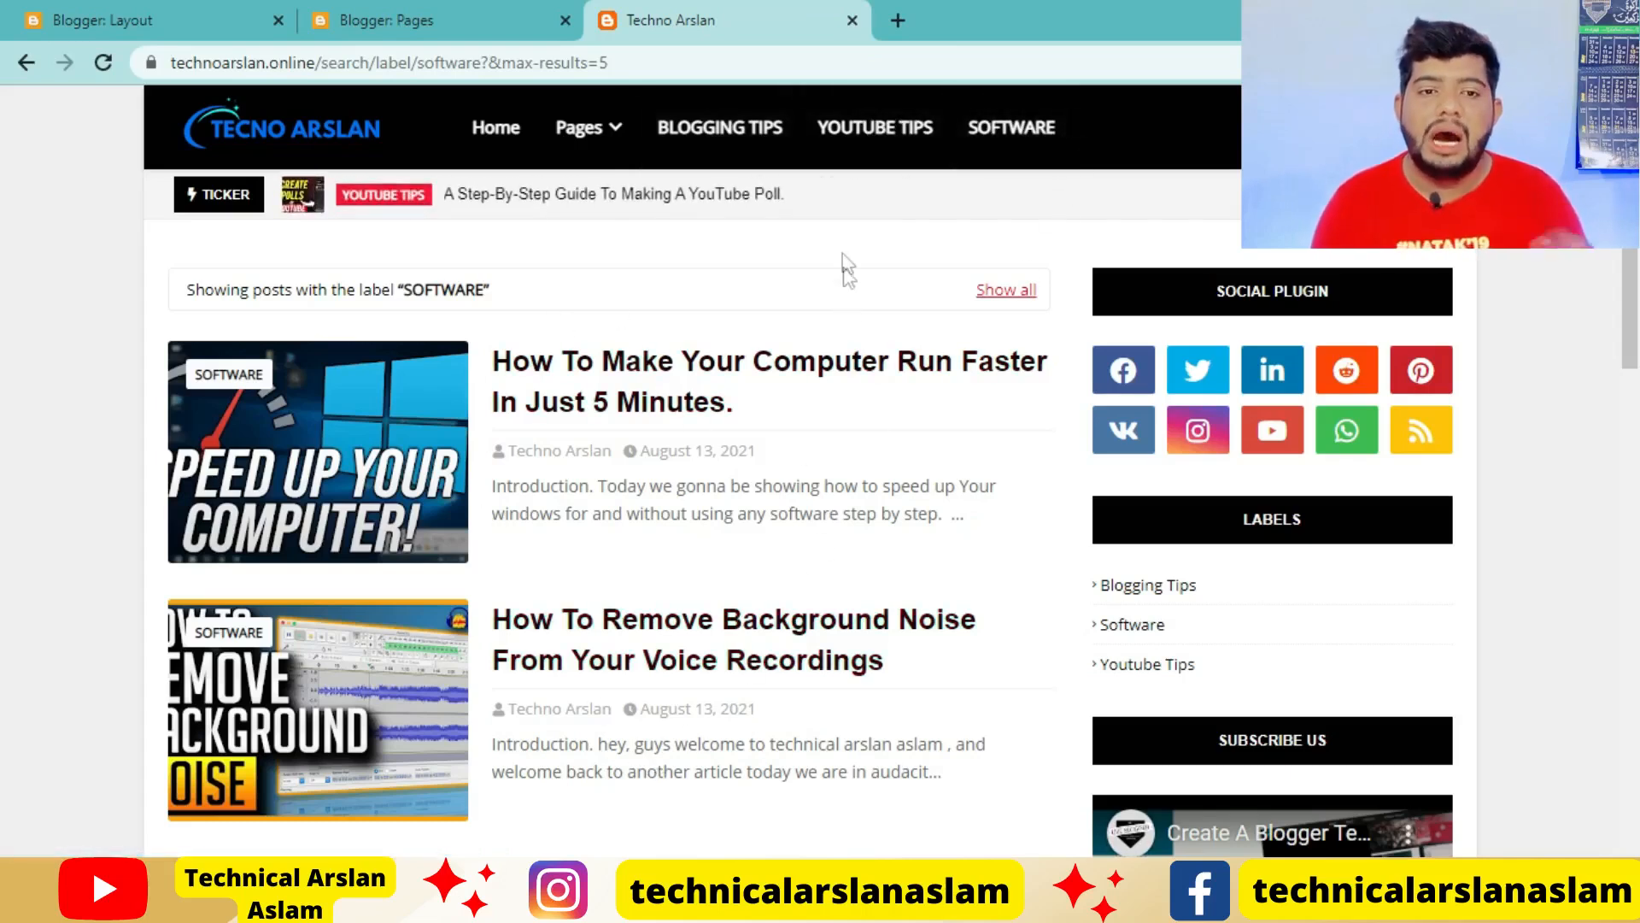
Test the live blog's main menu by opening the YOUTUBE TIPS and BLOGGING TIPS label pages
left_click(890, 131)
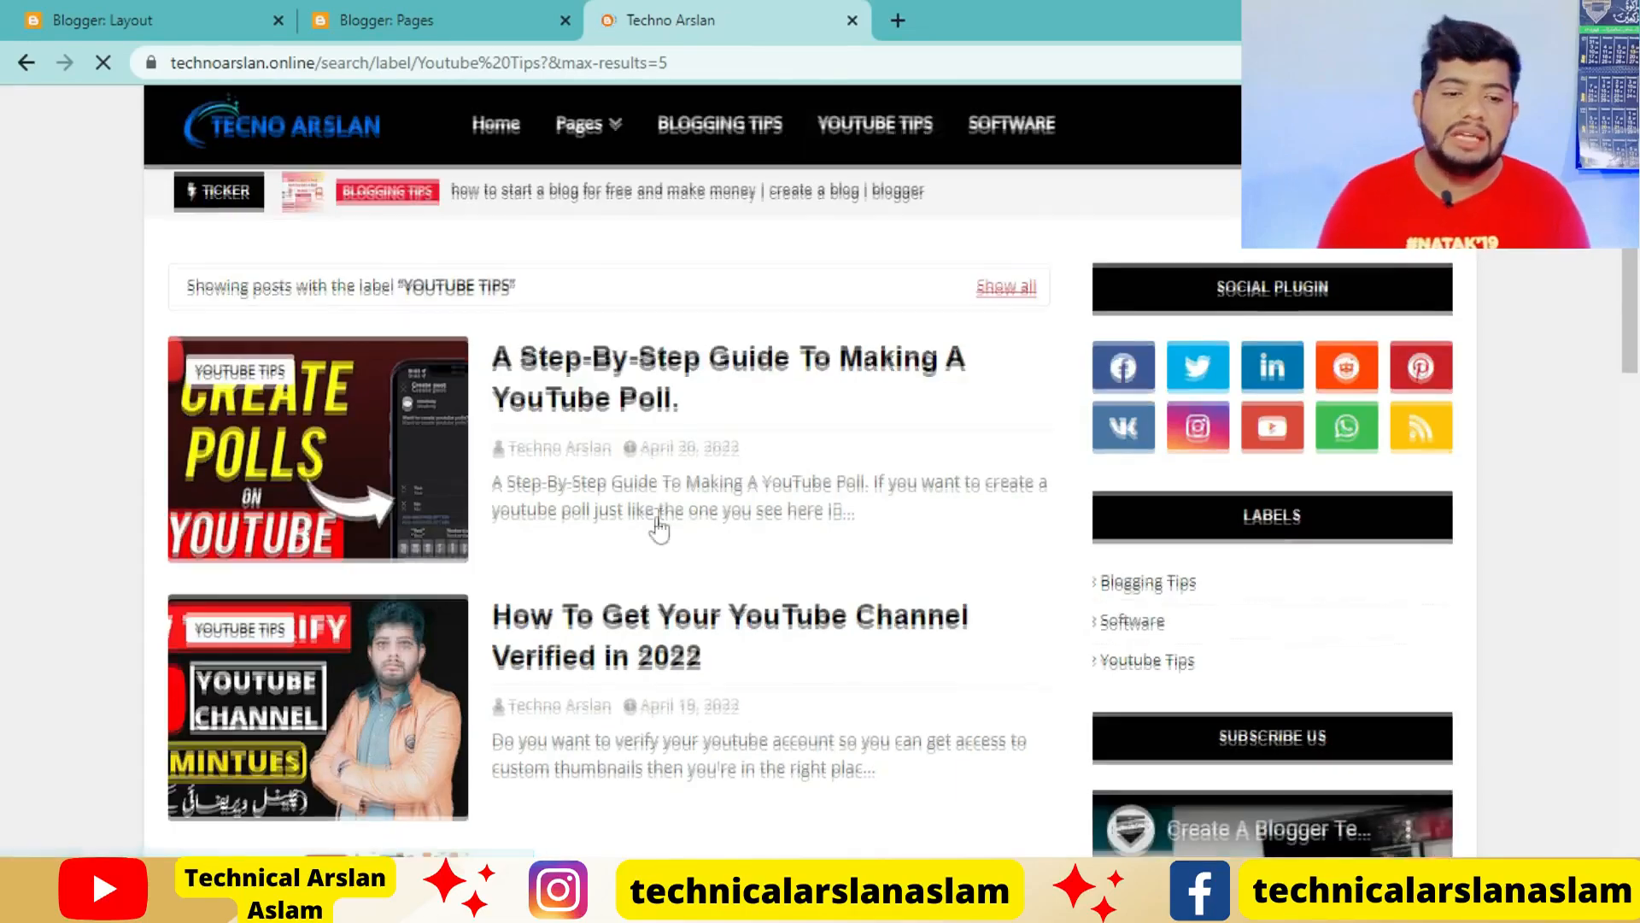
scroll(654, 518, "down", 15)
scroll(655, 528, "up", 15)
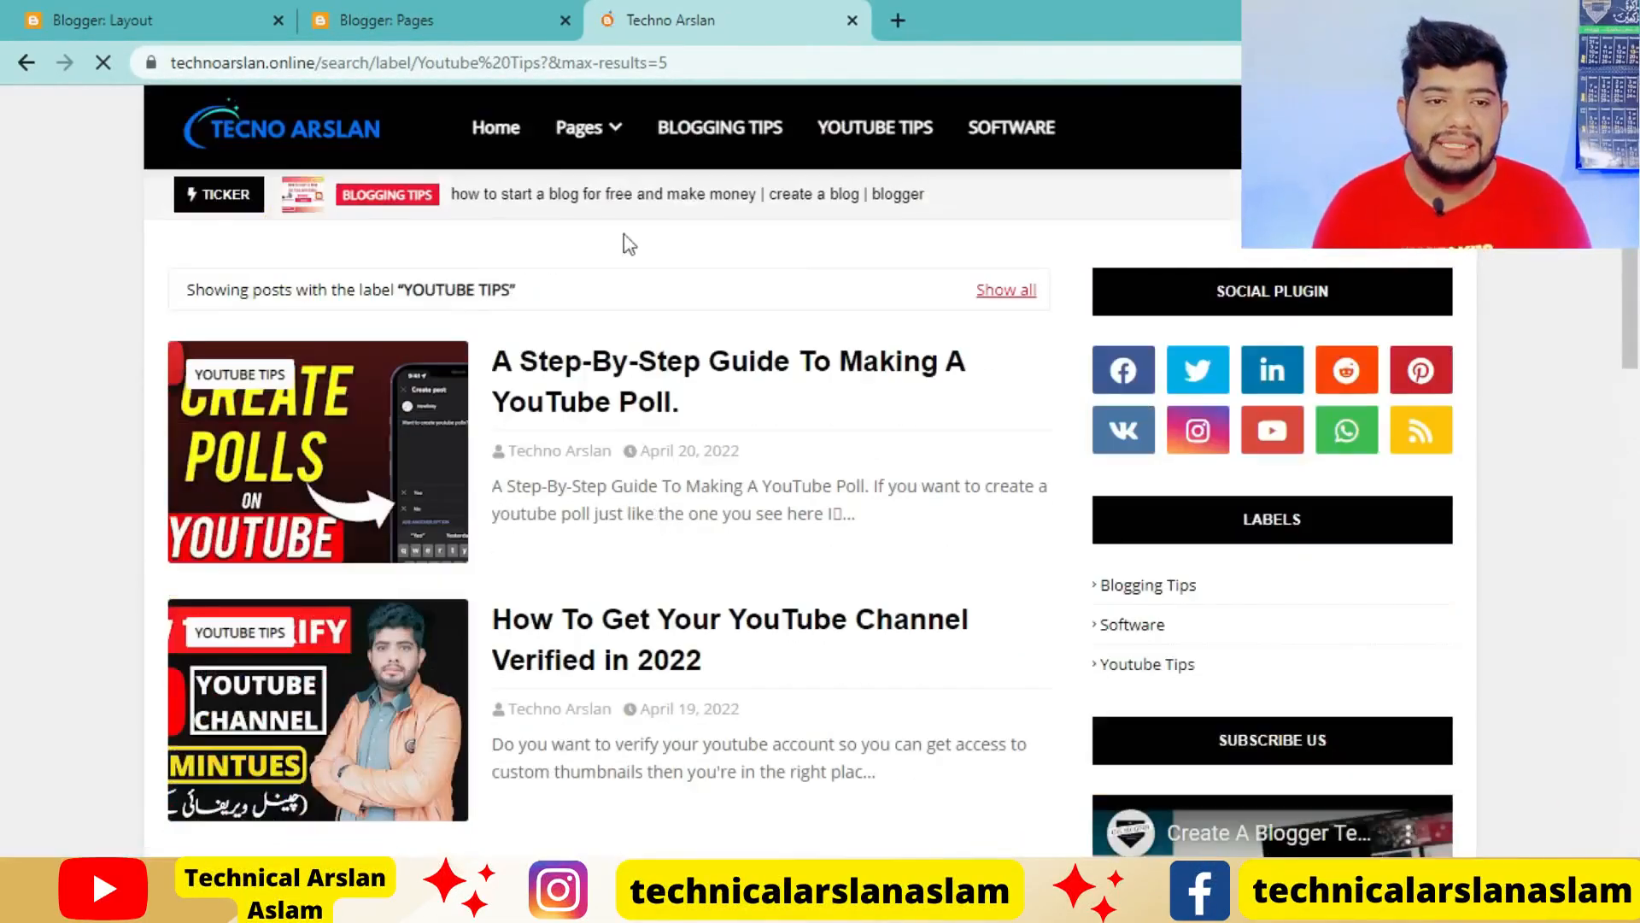
left_click(478, 21)
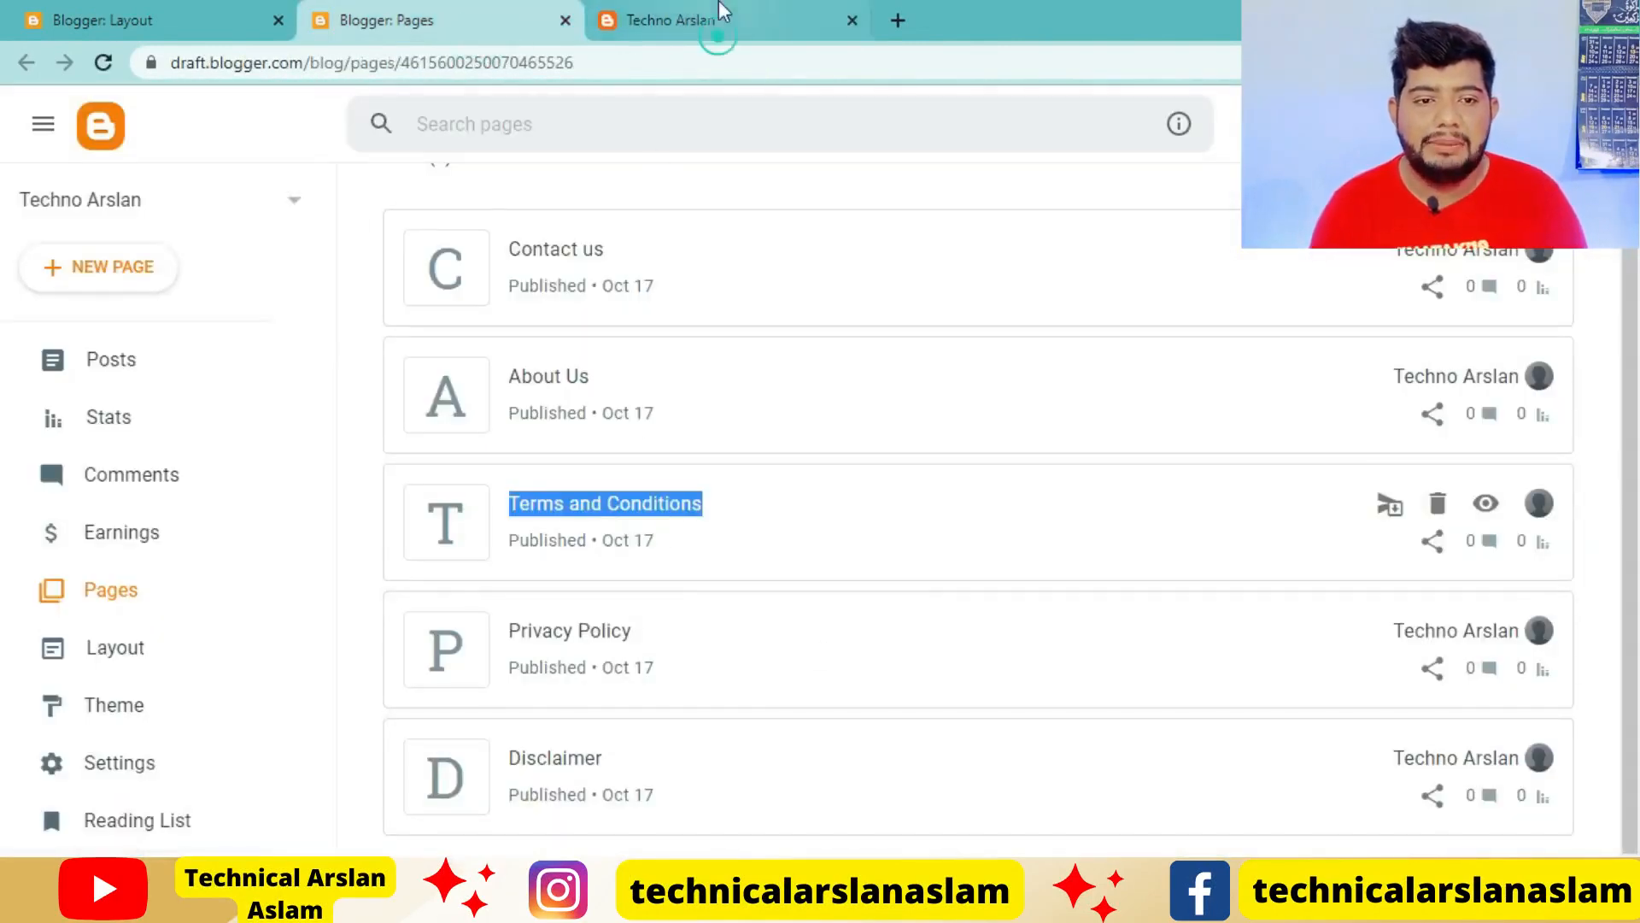
left_click(722, 17)
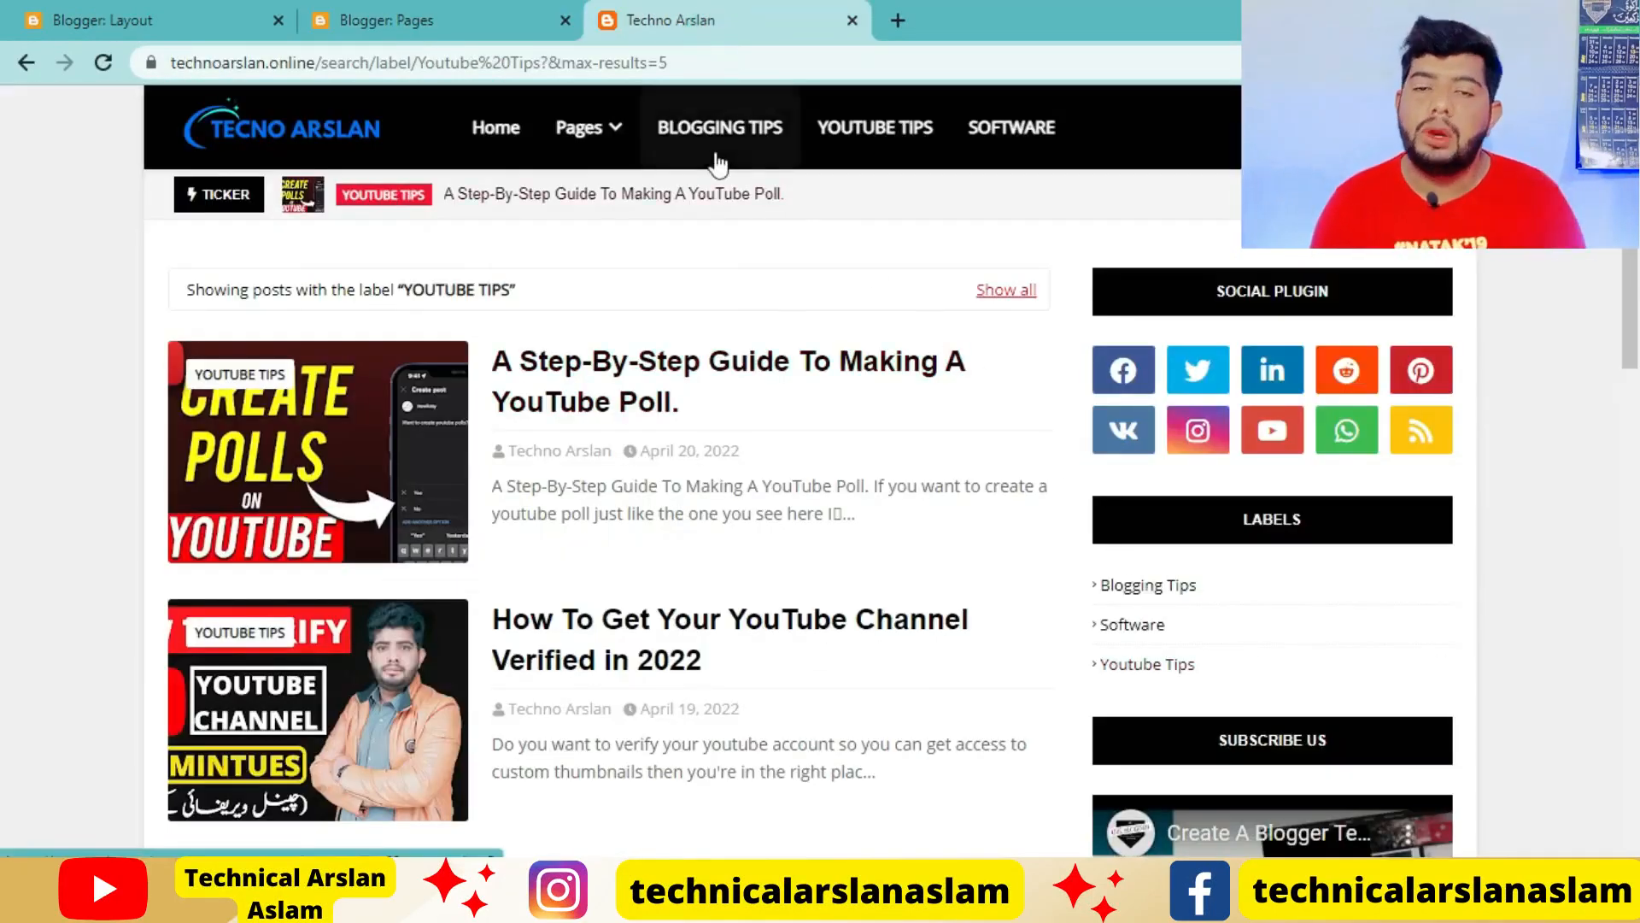
left_click(742, 129)
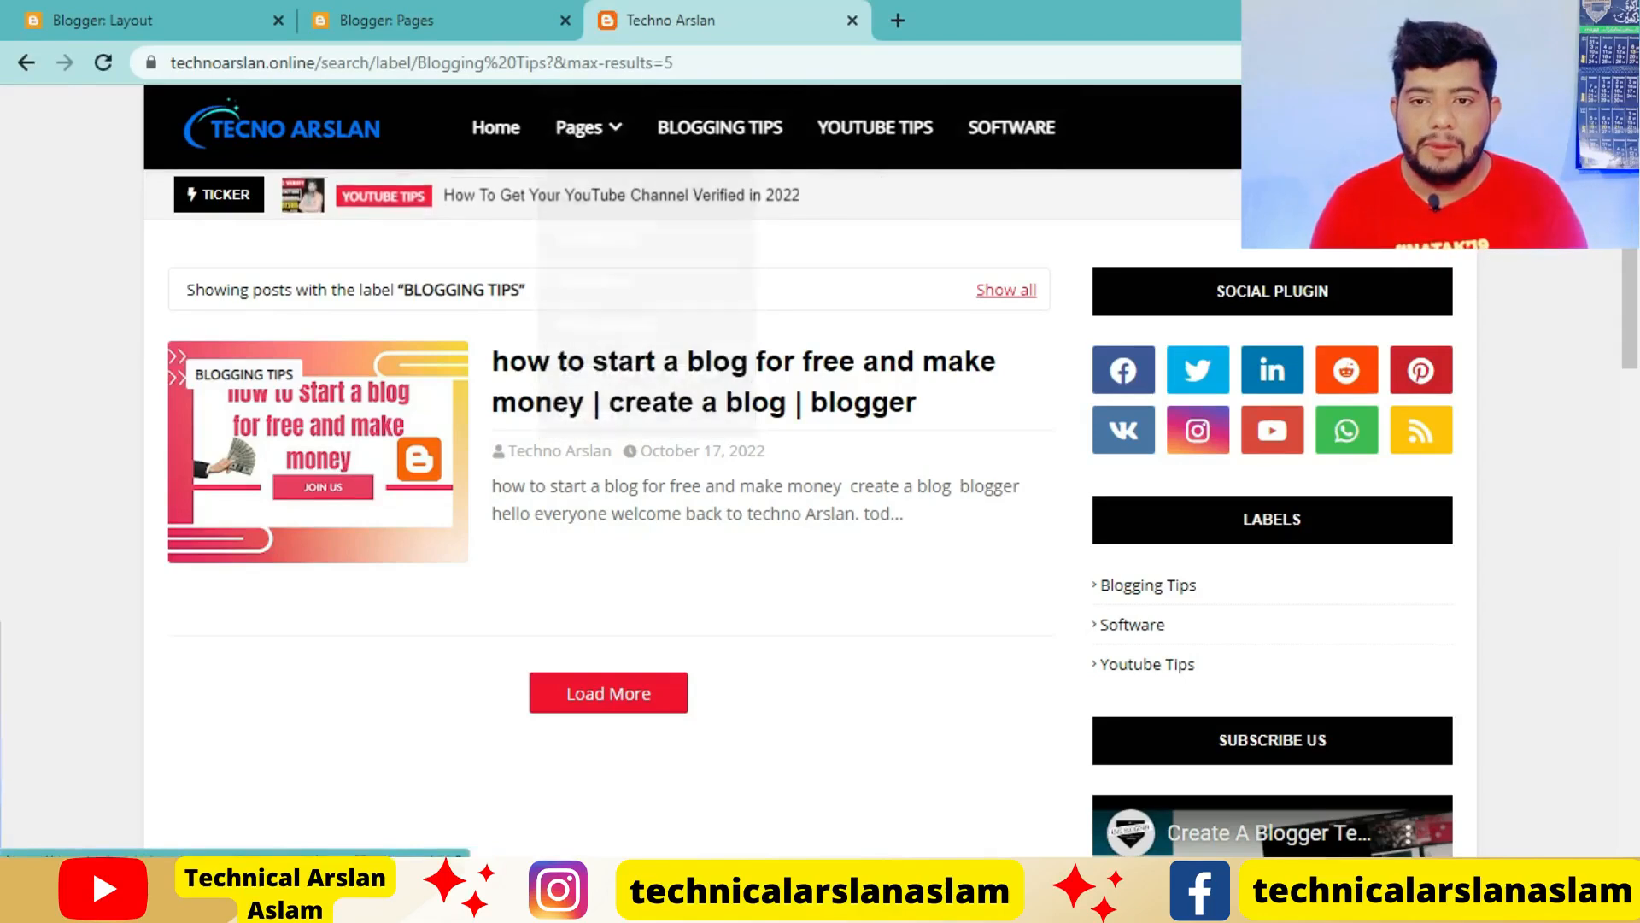
Search the live blog for "how to start a blog for free" and look through the results page and its sidebar gadgets
left_click(1418, 128)
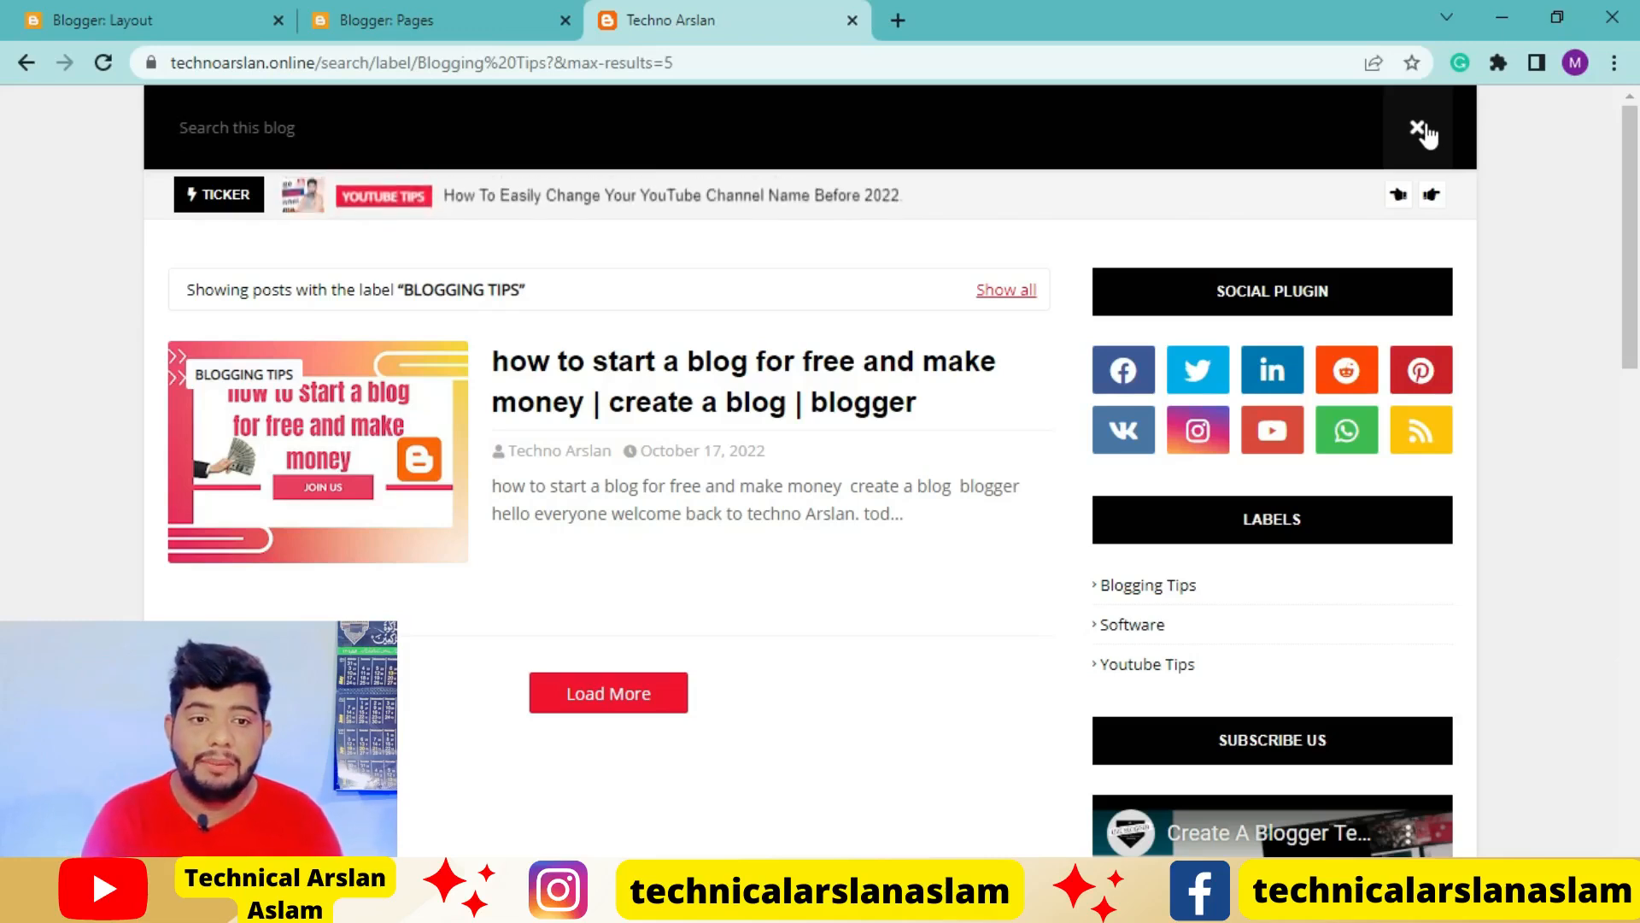
type("h")
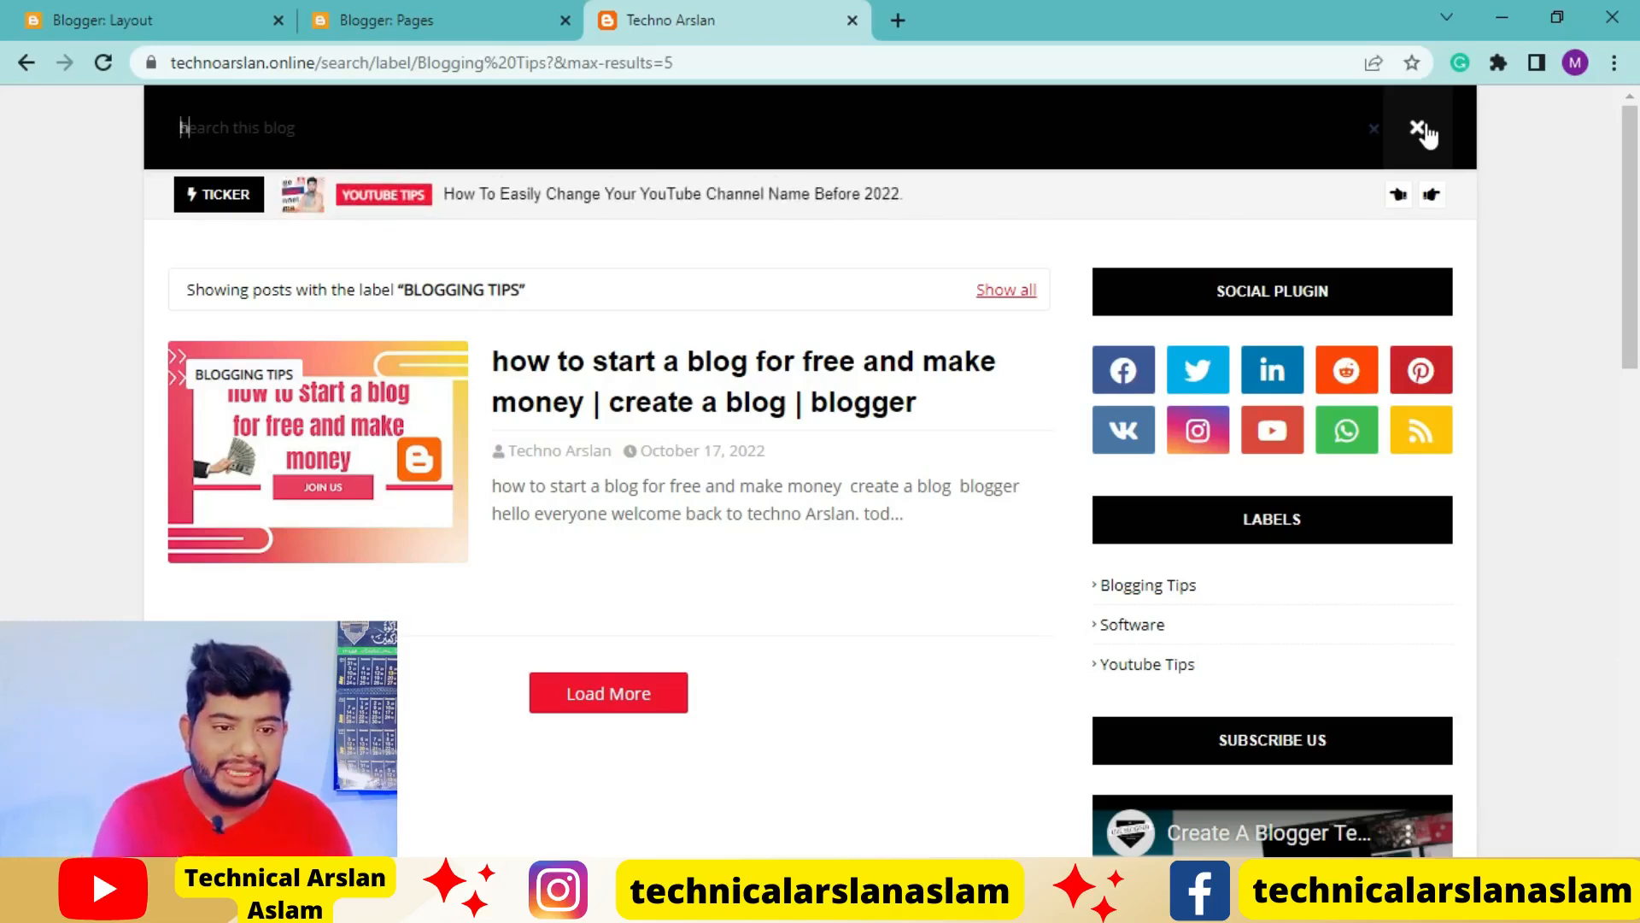
type("ow to start a blog for free")
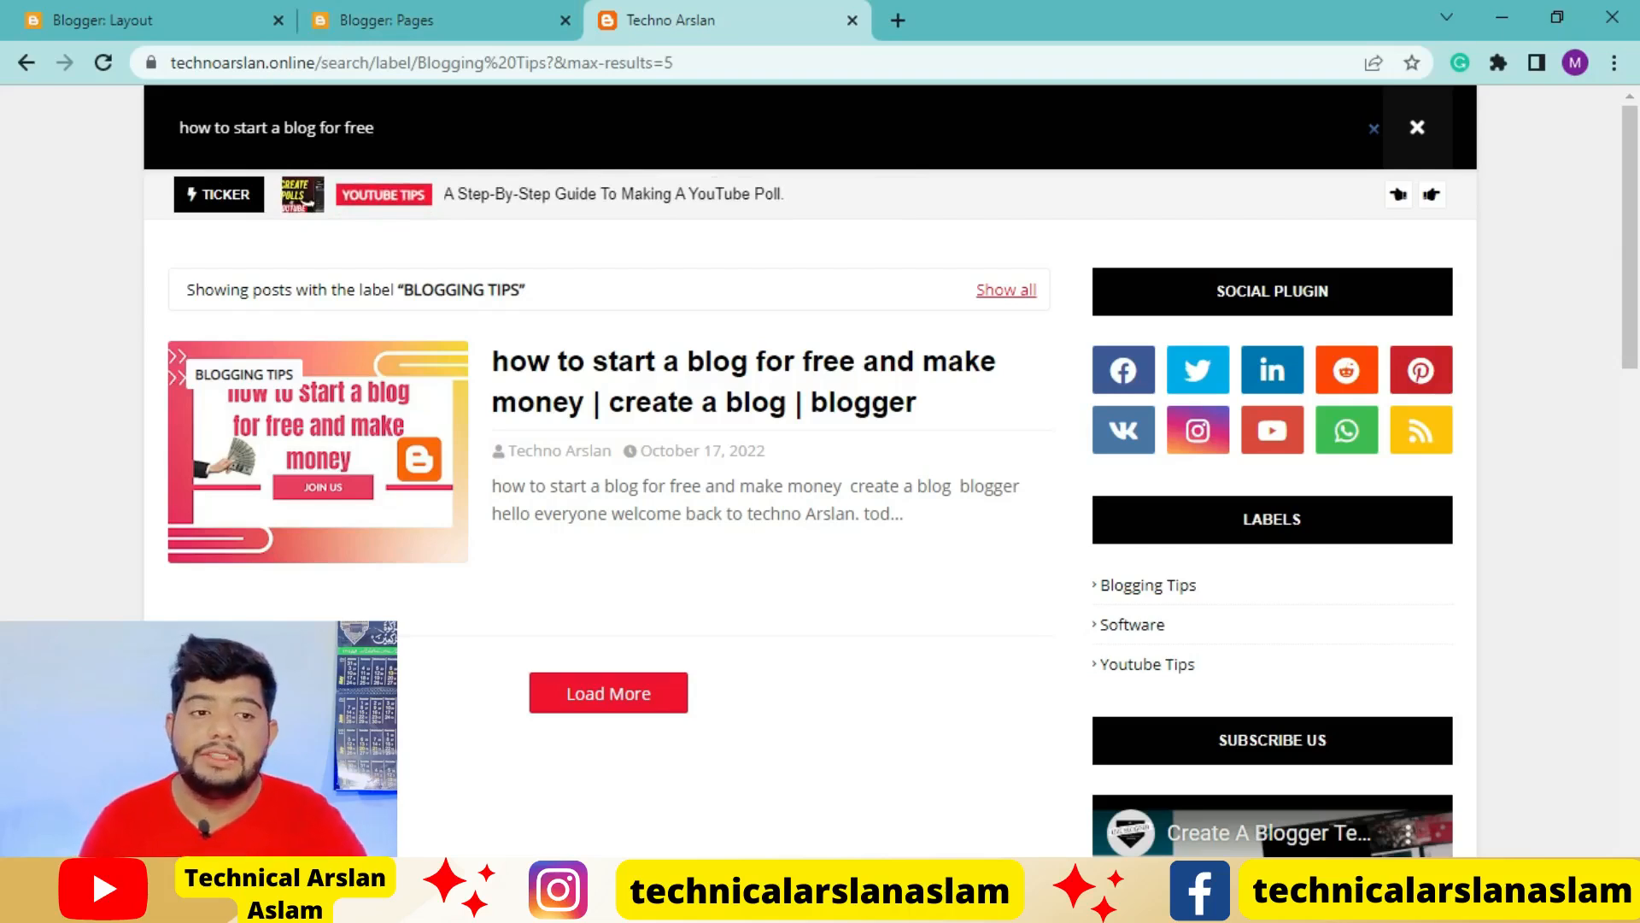
key("Return")
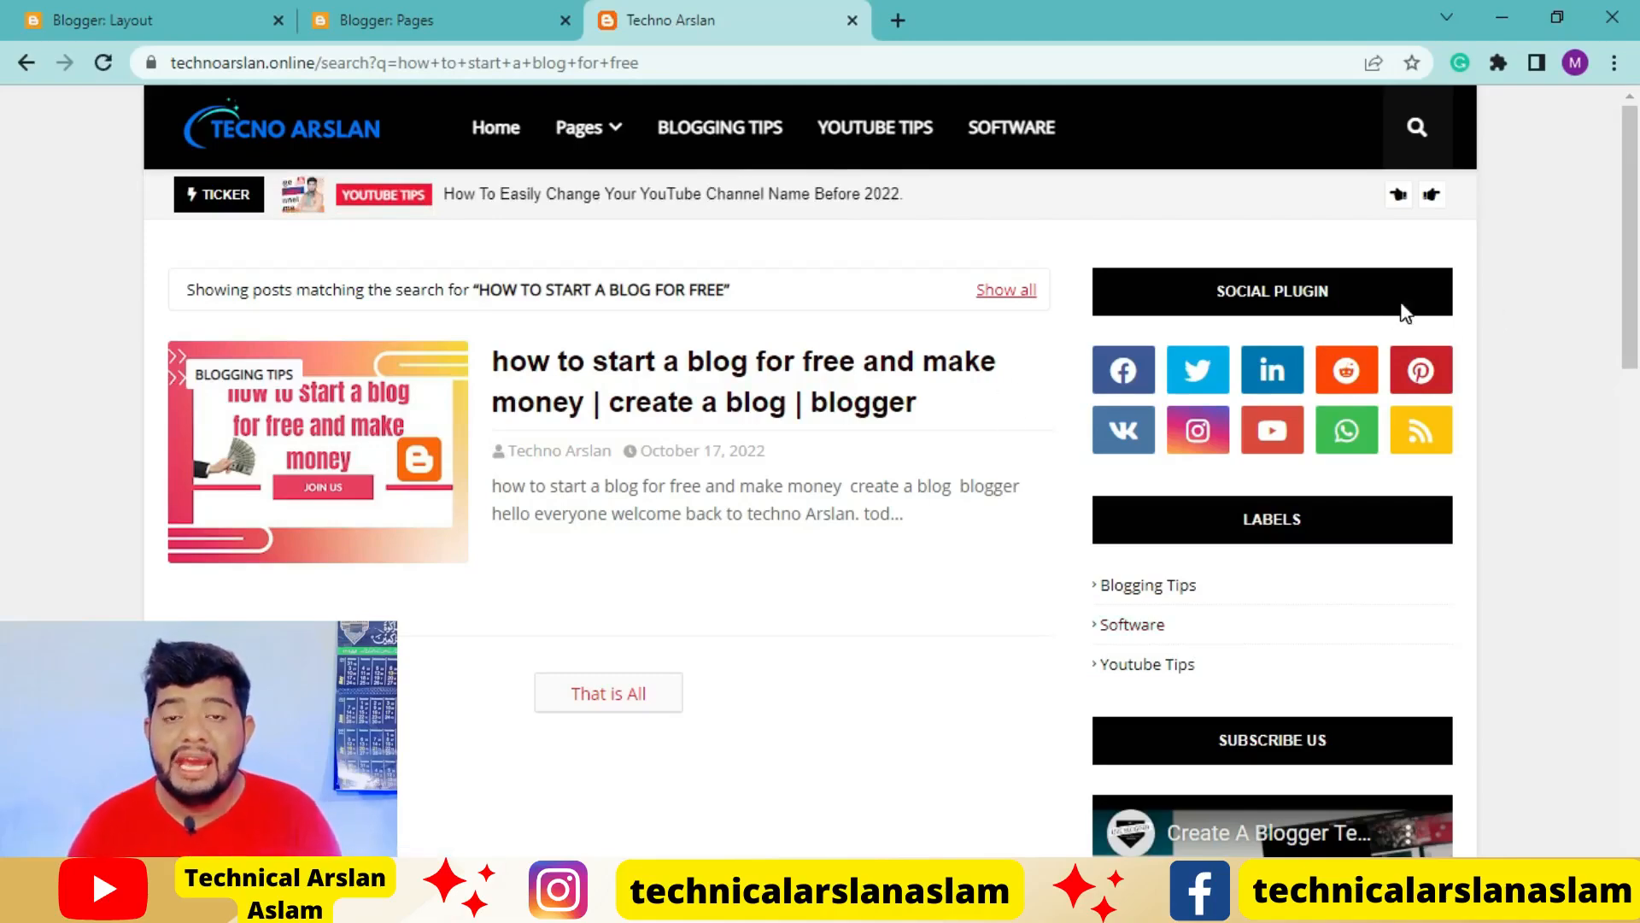
scroll(1372, 694, "down", 3)
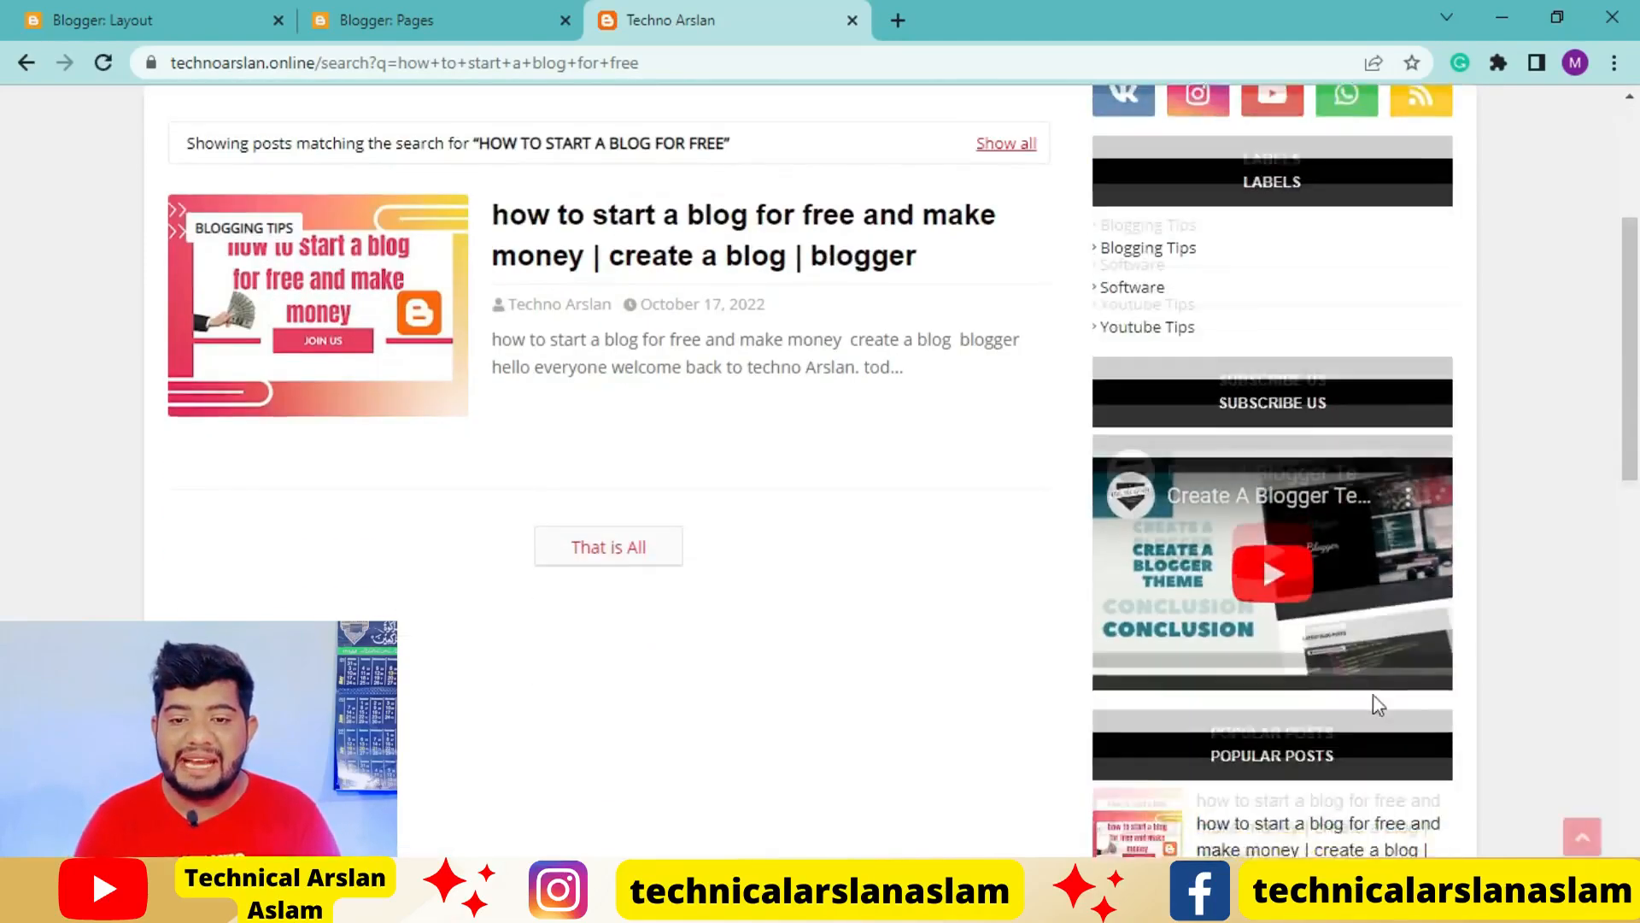
scroll(1377, 706, "down", 5)
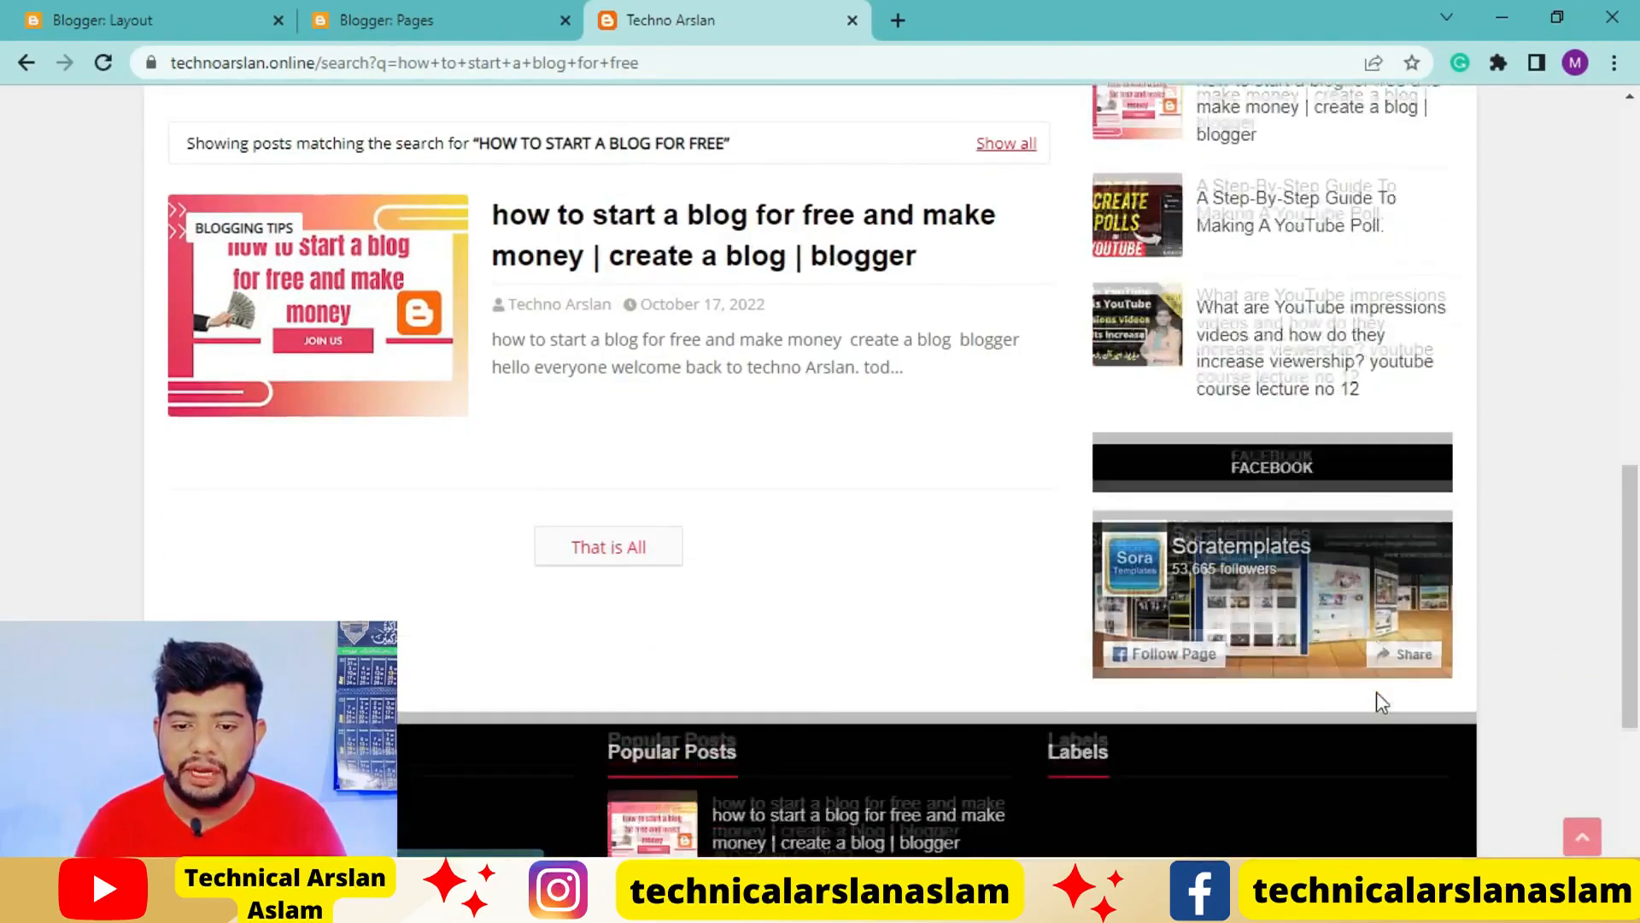
scroll(1376, 696, "down", 3)
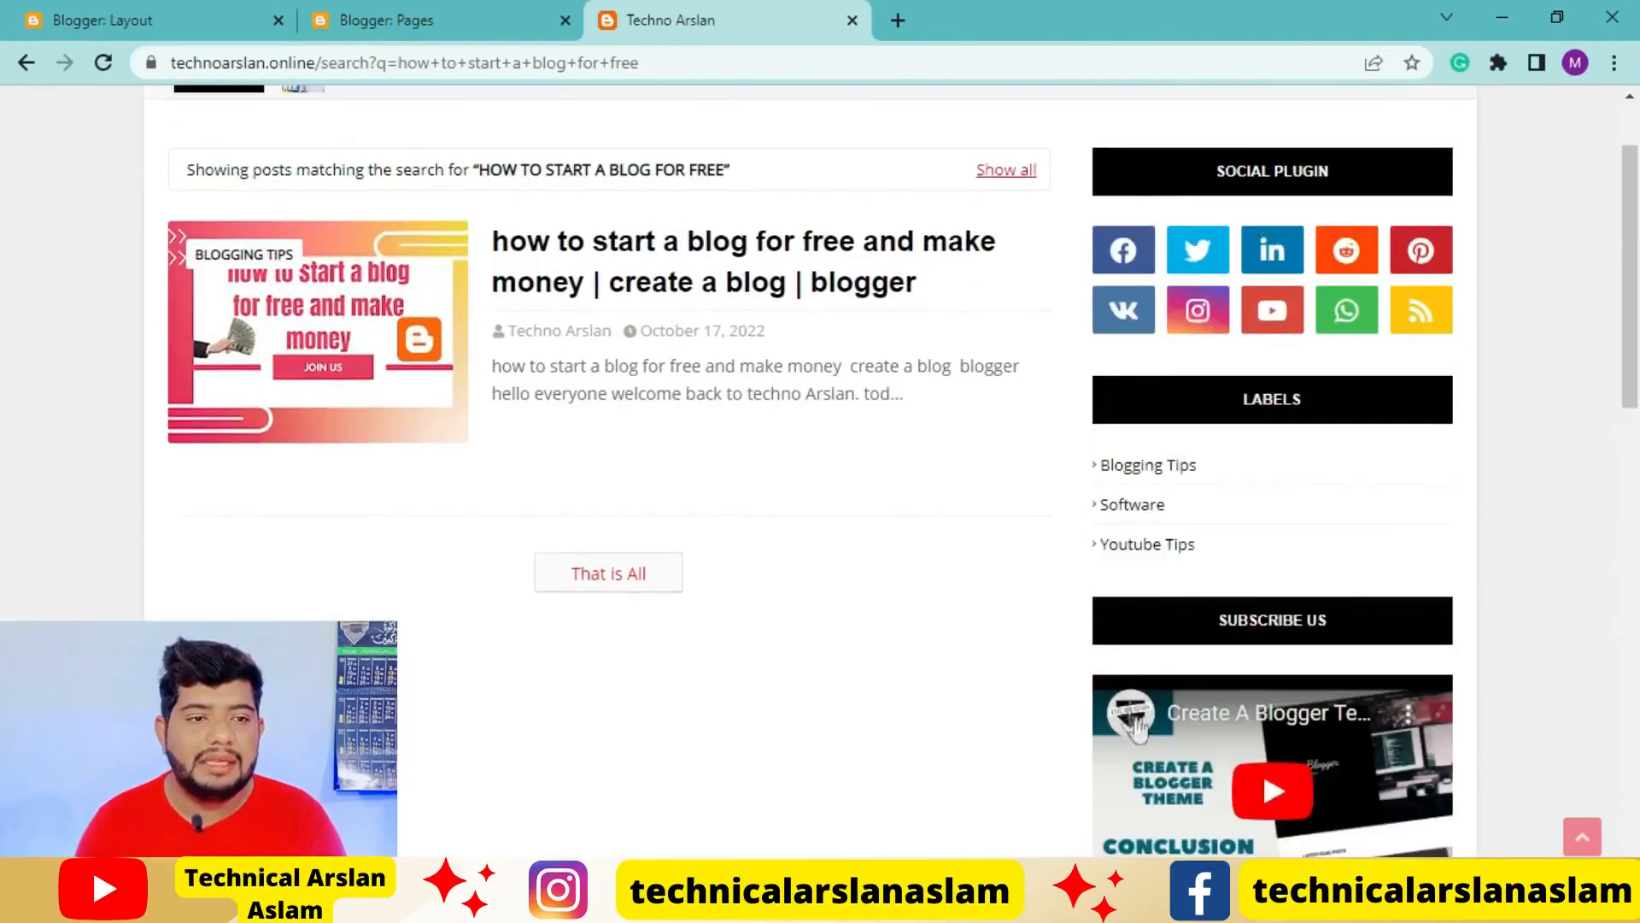
scroll(1144, 726, "up", 2)
Open the Social Plugin gadget's settings from the Social Widget section of the blog layout and bring up its link list
left_click(181, 18)
scroll(1312, 591, "down", 3)
scroll(1358, 615, "down", 2)
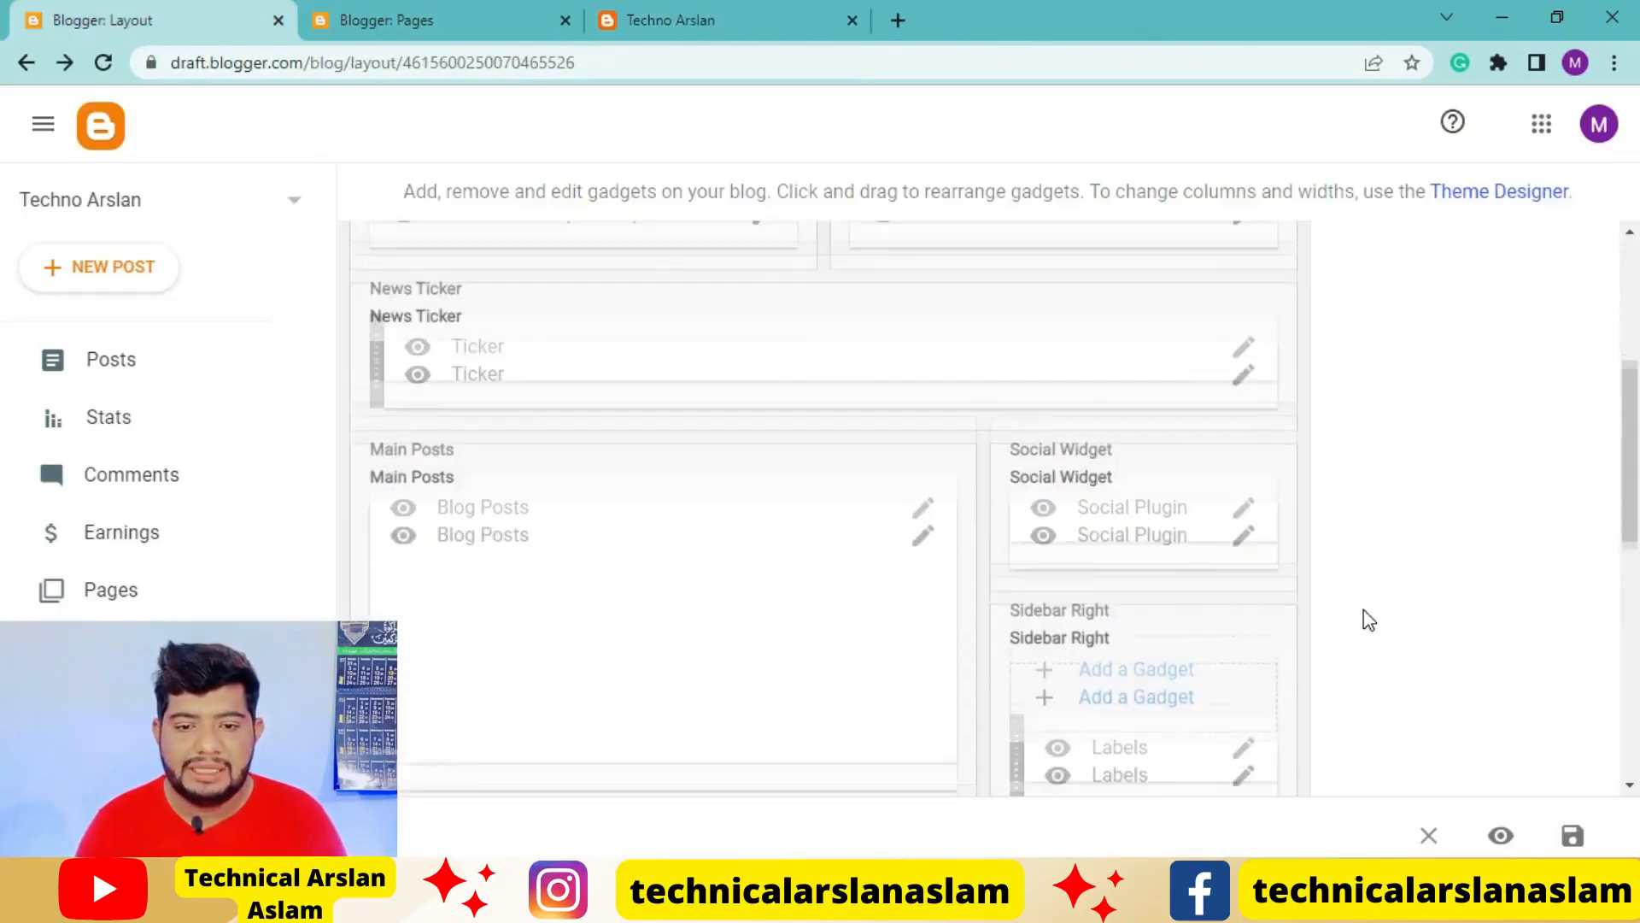
scroll(1363, 615, "down", 1)
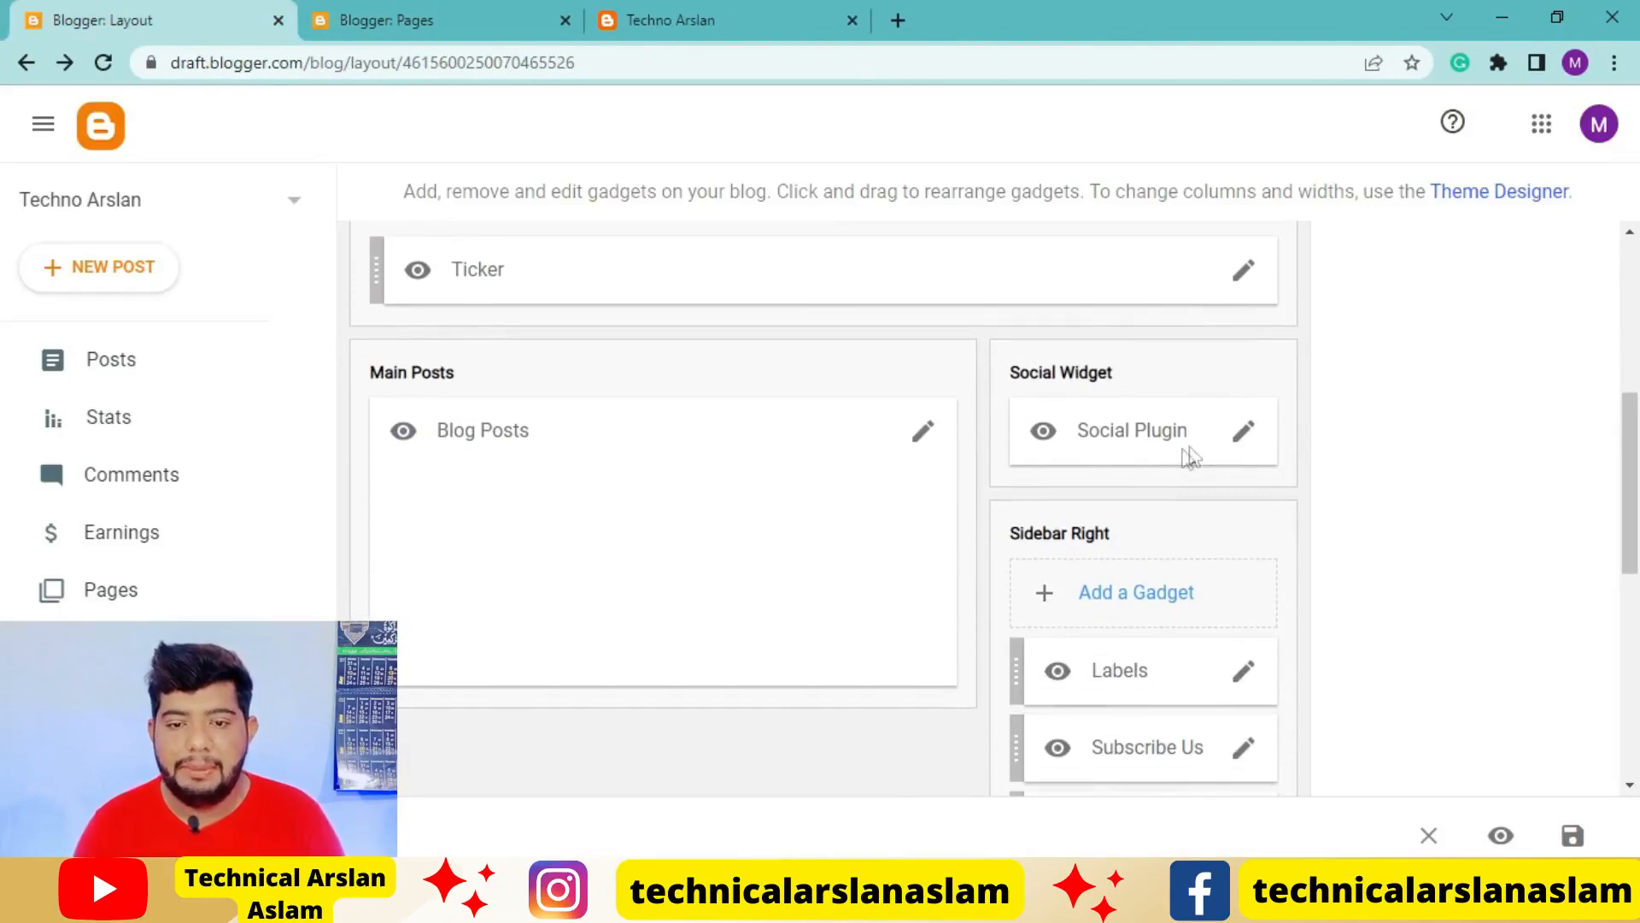
left_click(1241, 432)
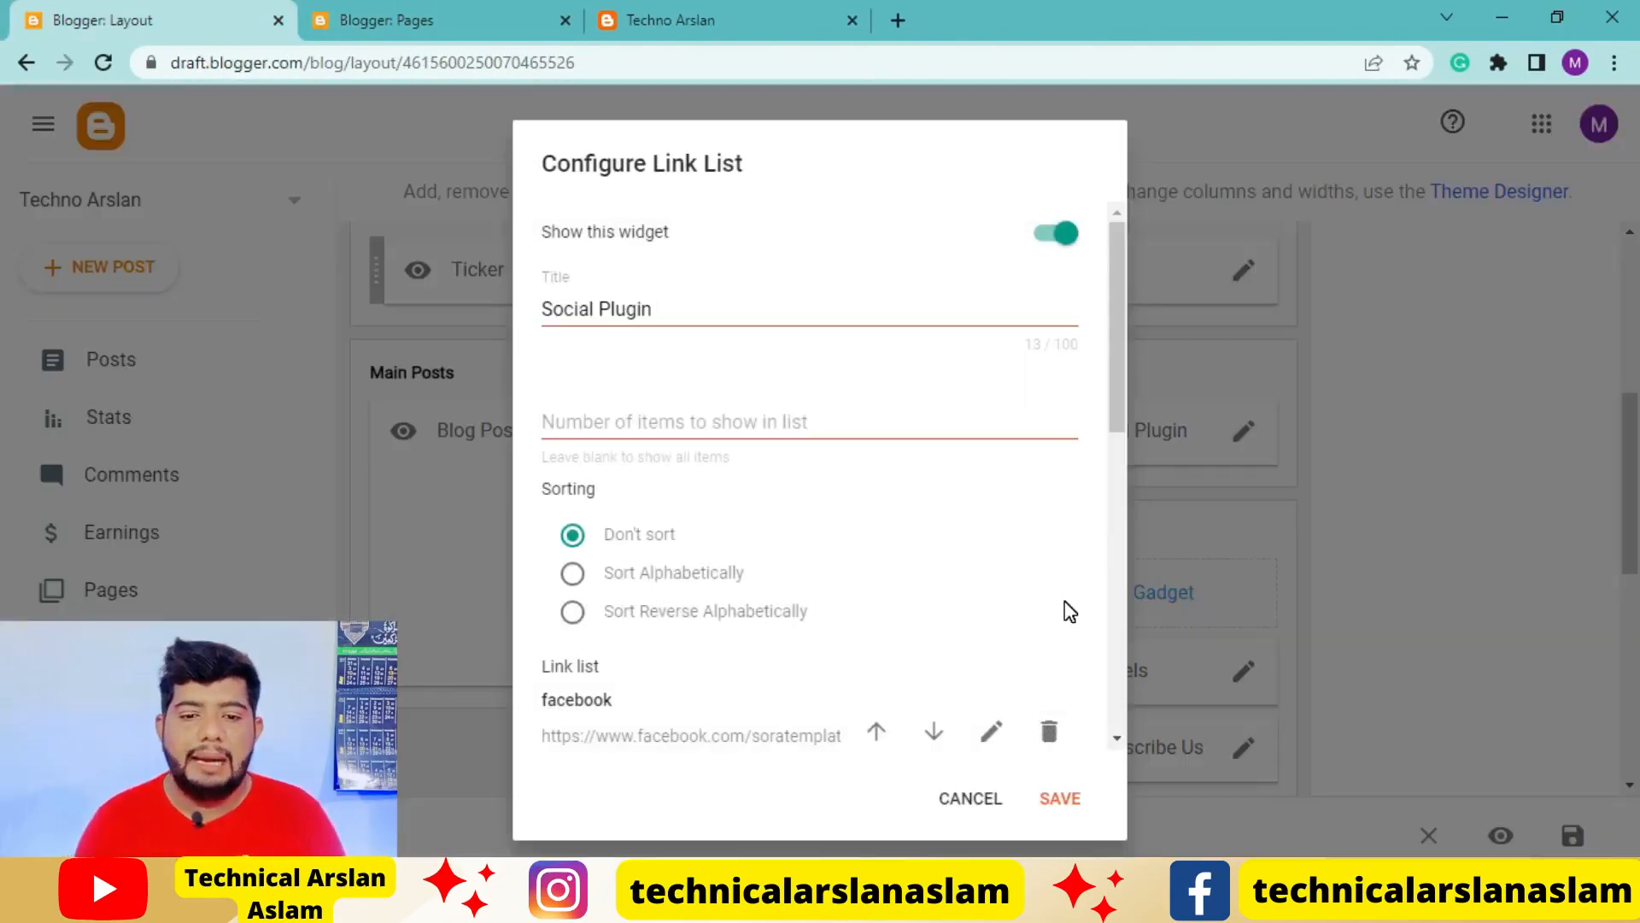
scroll(1027, 568, "down", 1)
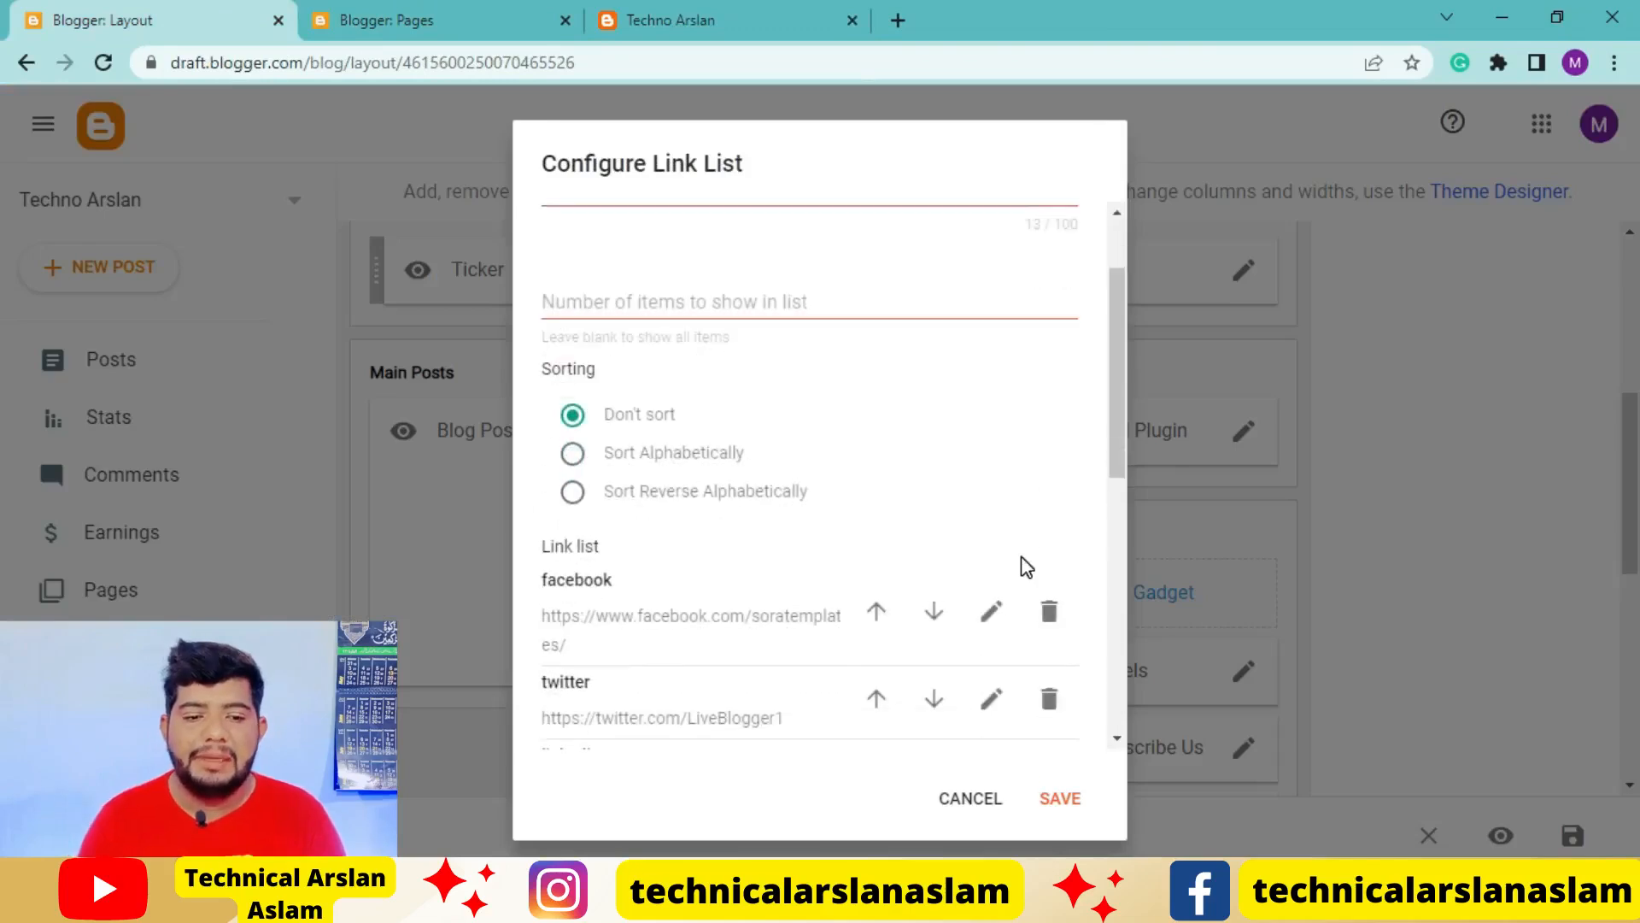
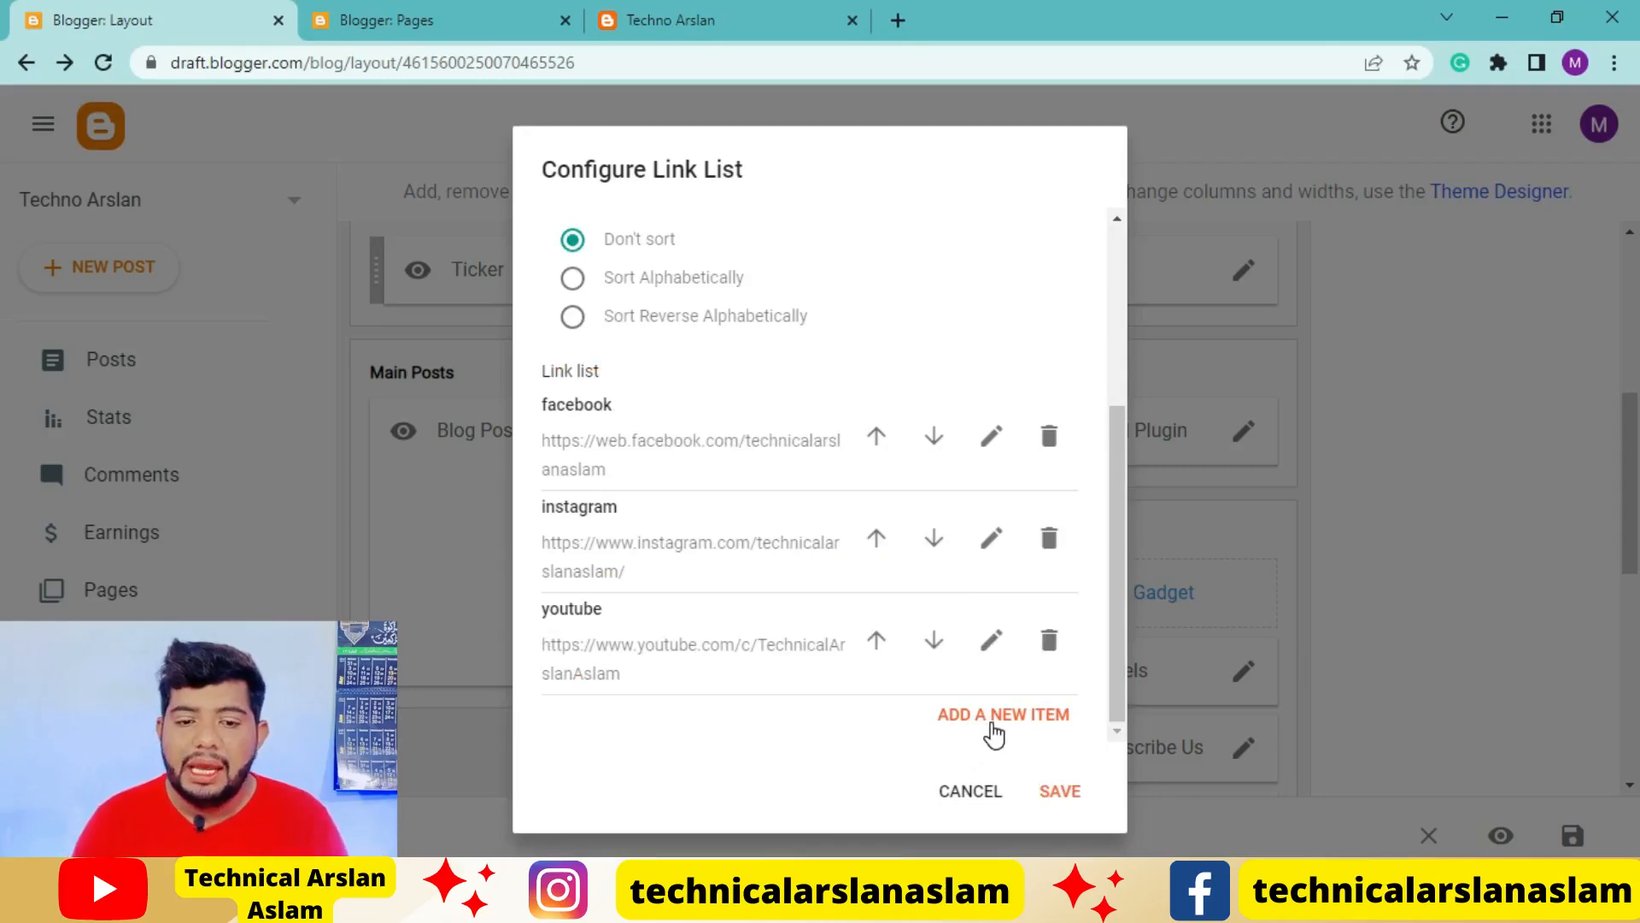
Add a new item named "Website" to the Social Plugin gadget's link list
left_click(1059, 715)
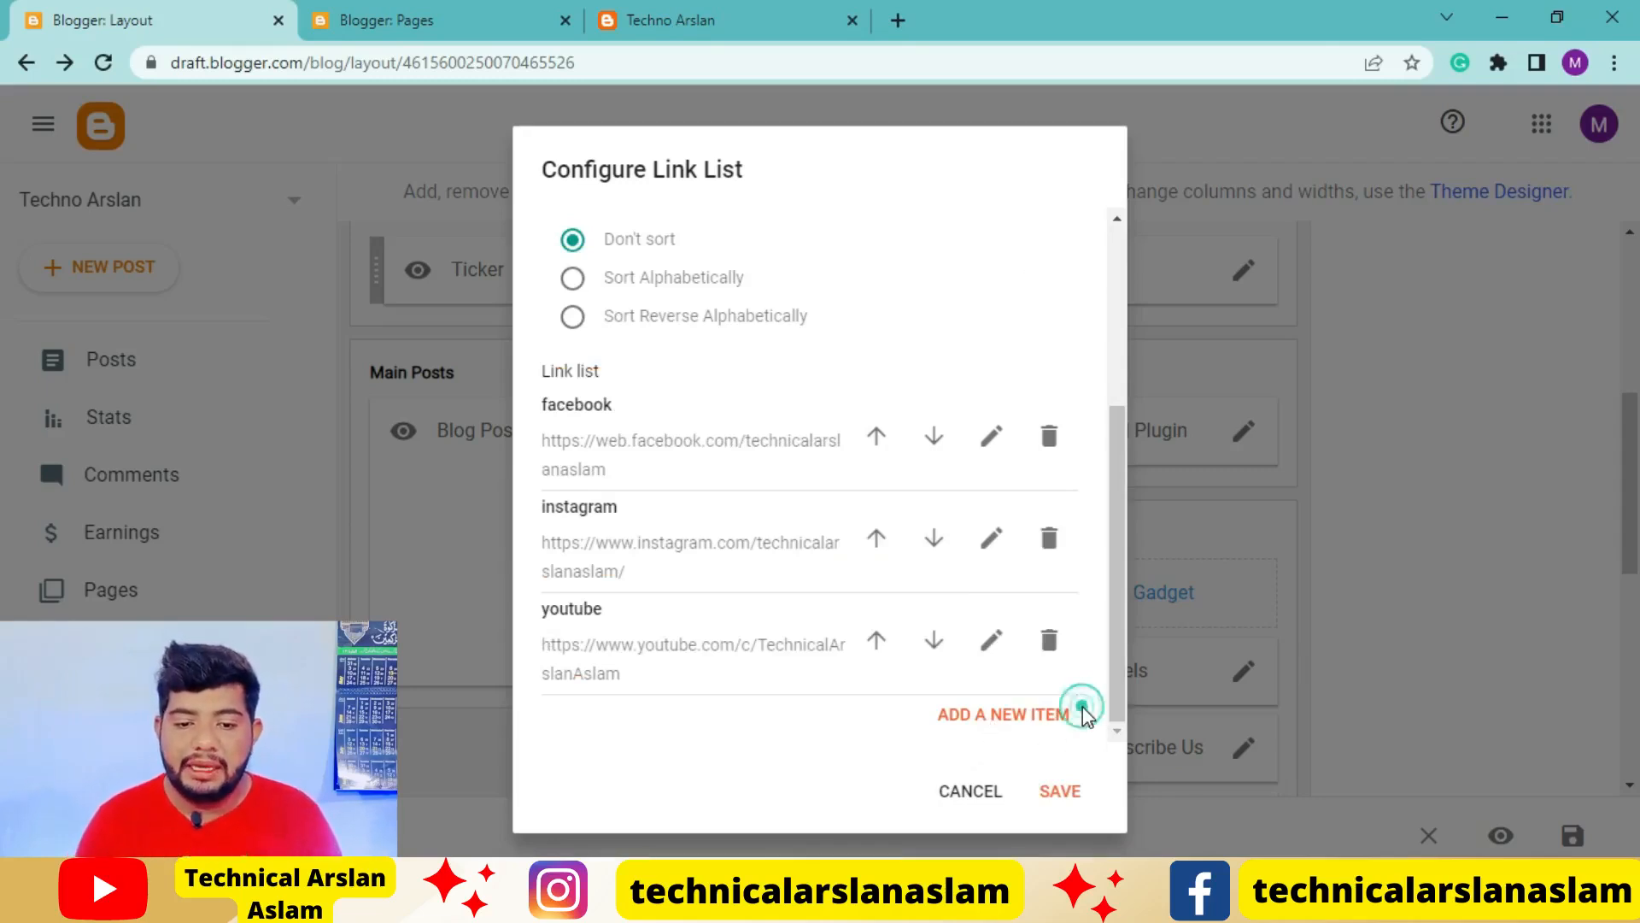
scroll(891, 663, "down", 3)
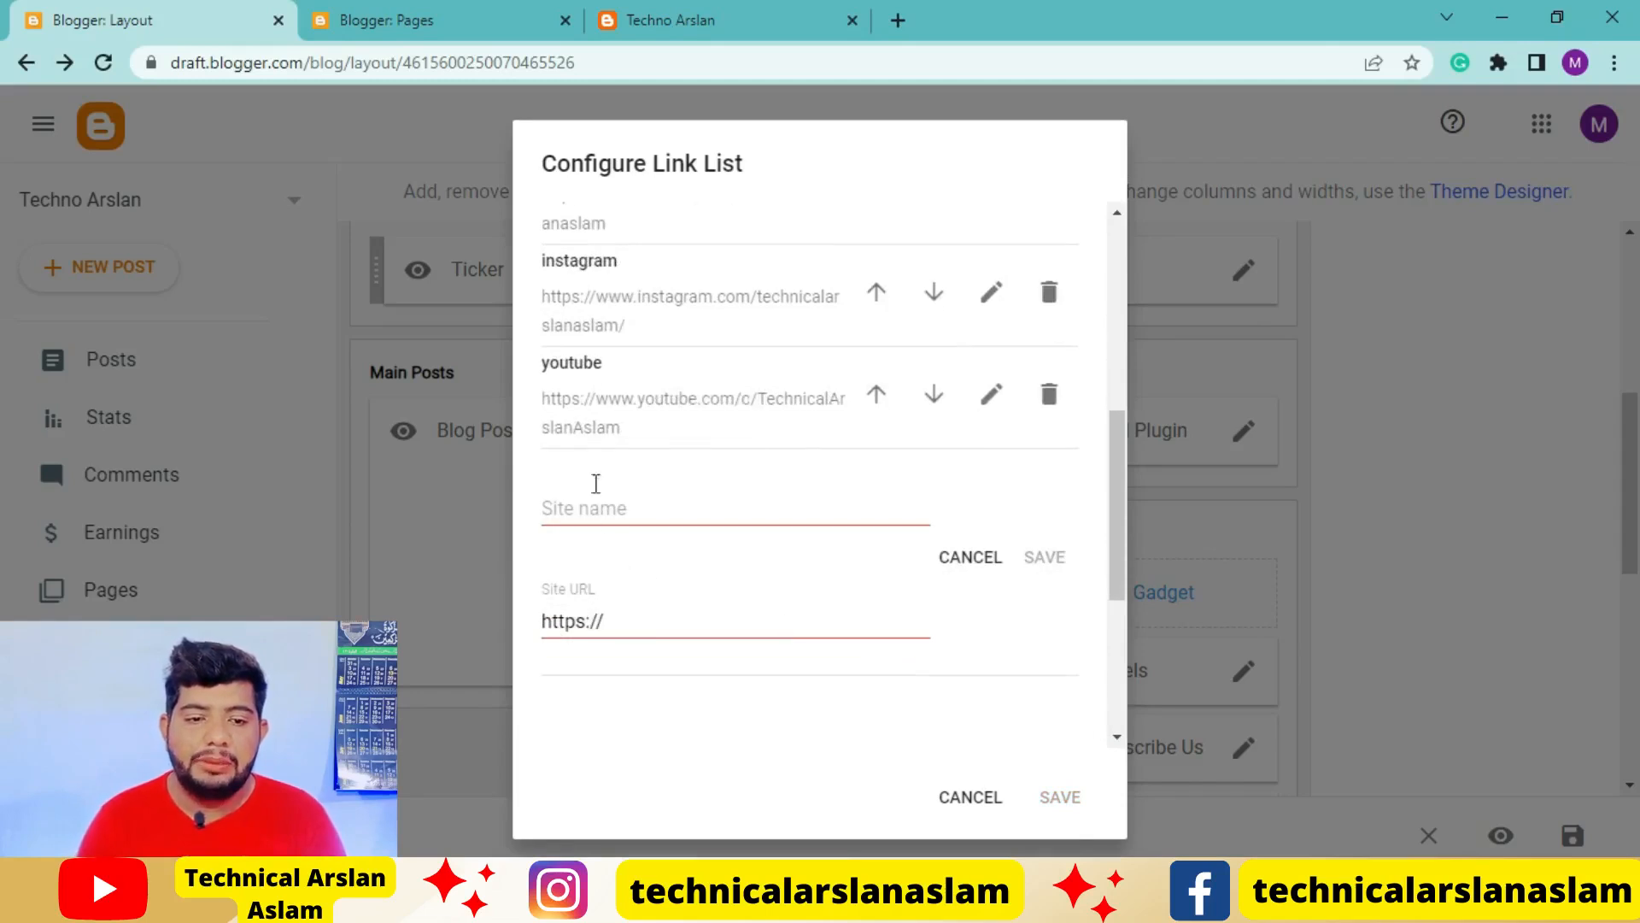
left_click(606, 507)
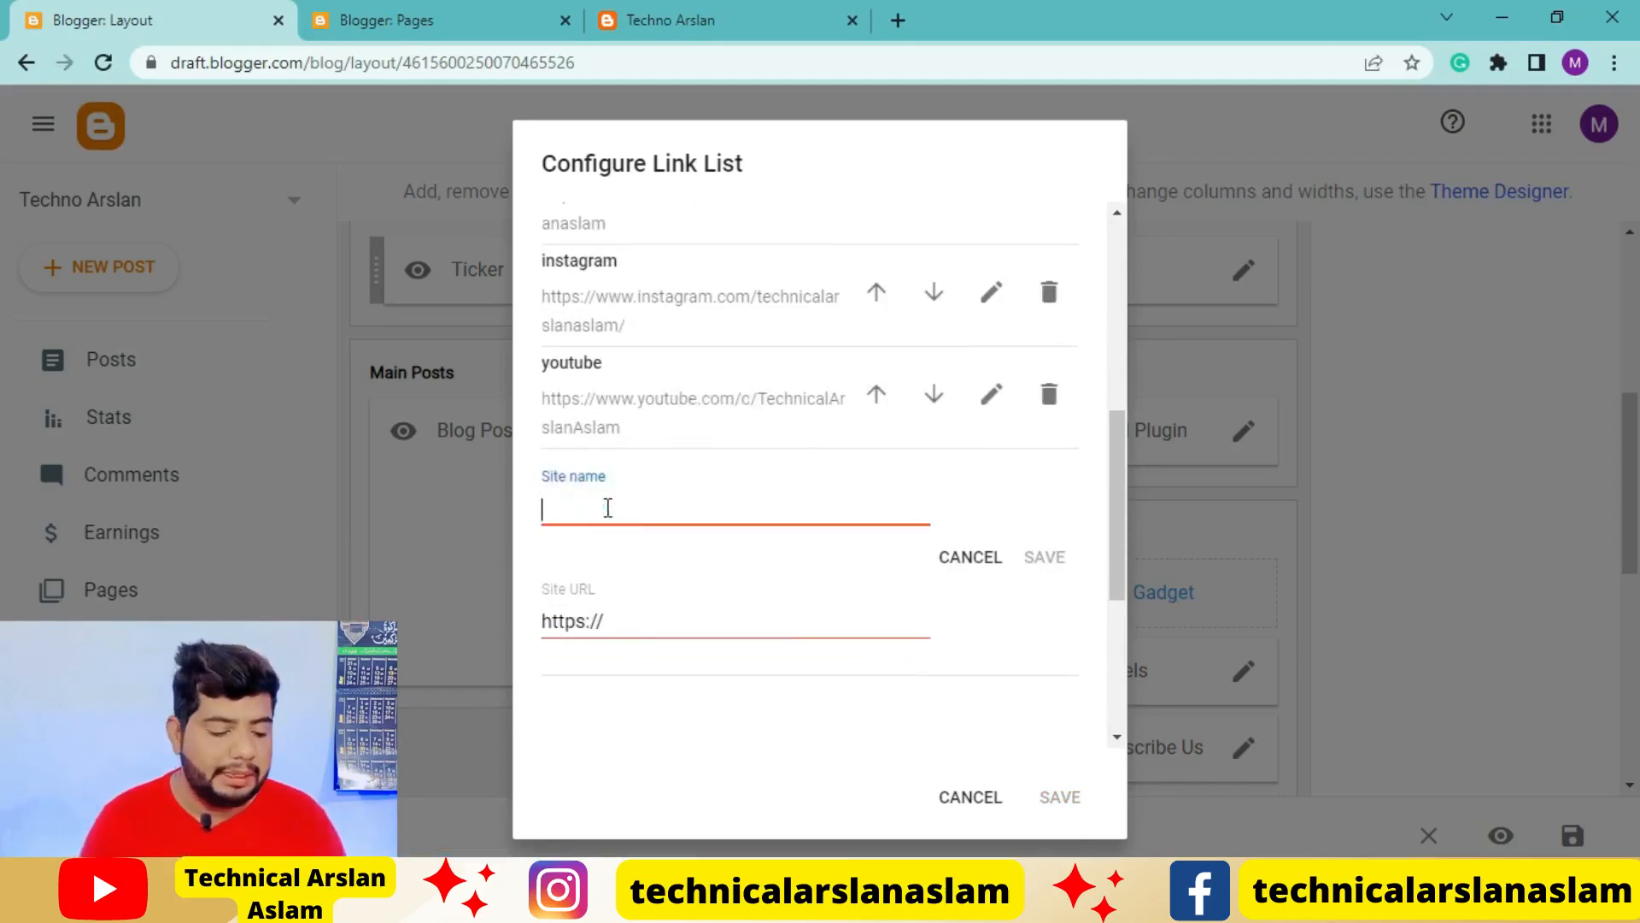
type("Website")
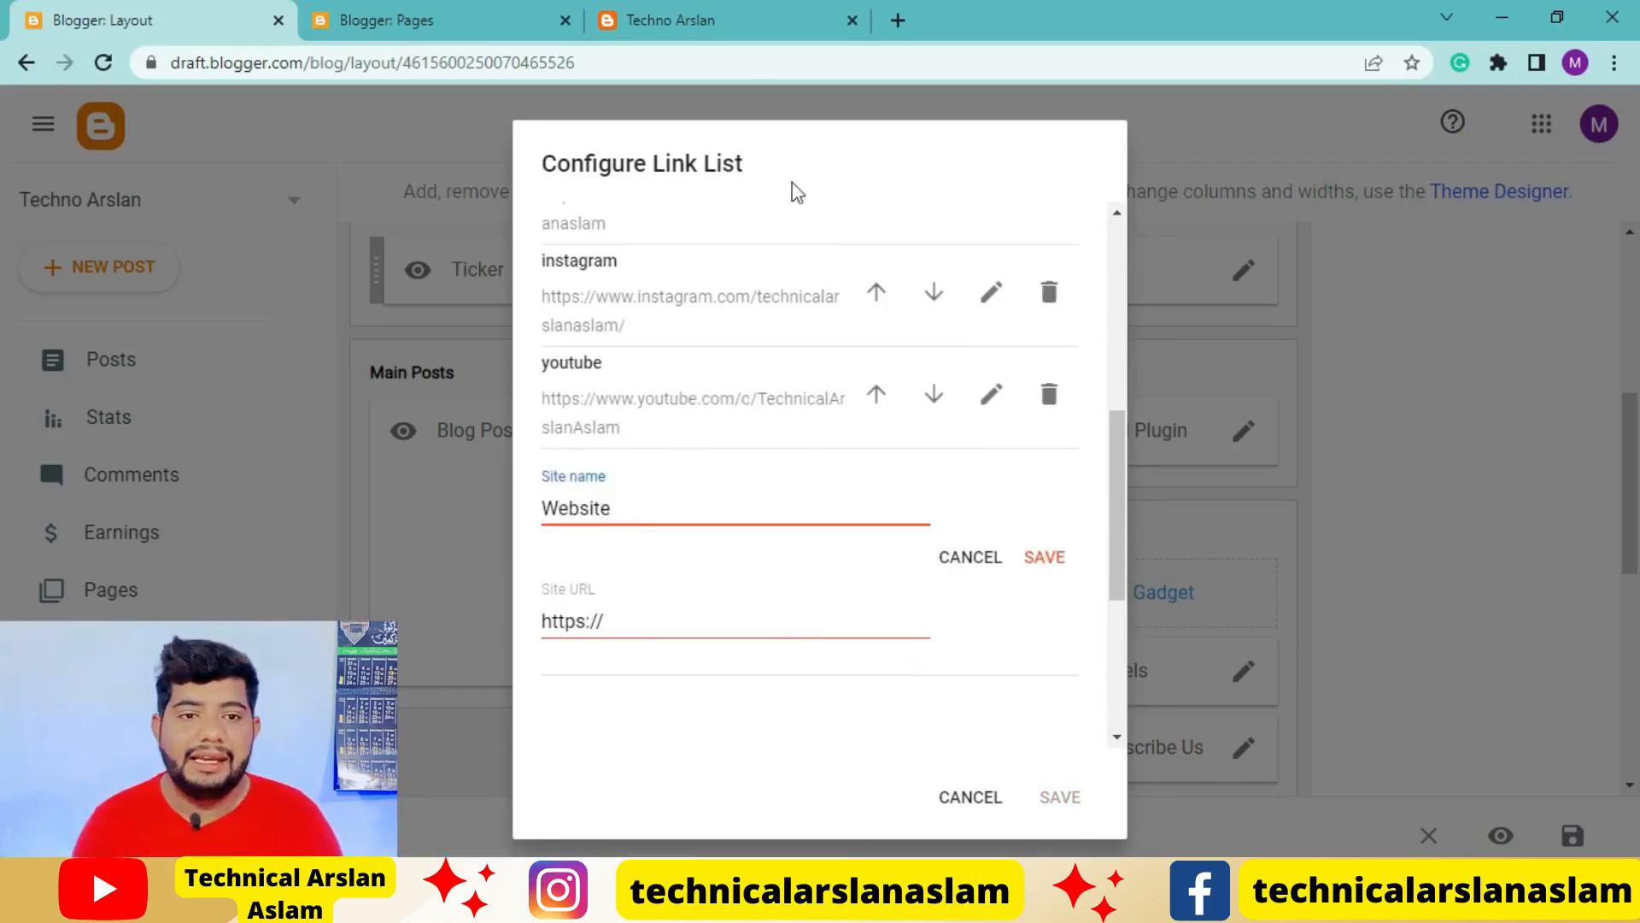
left_click(675, 20)
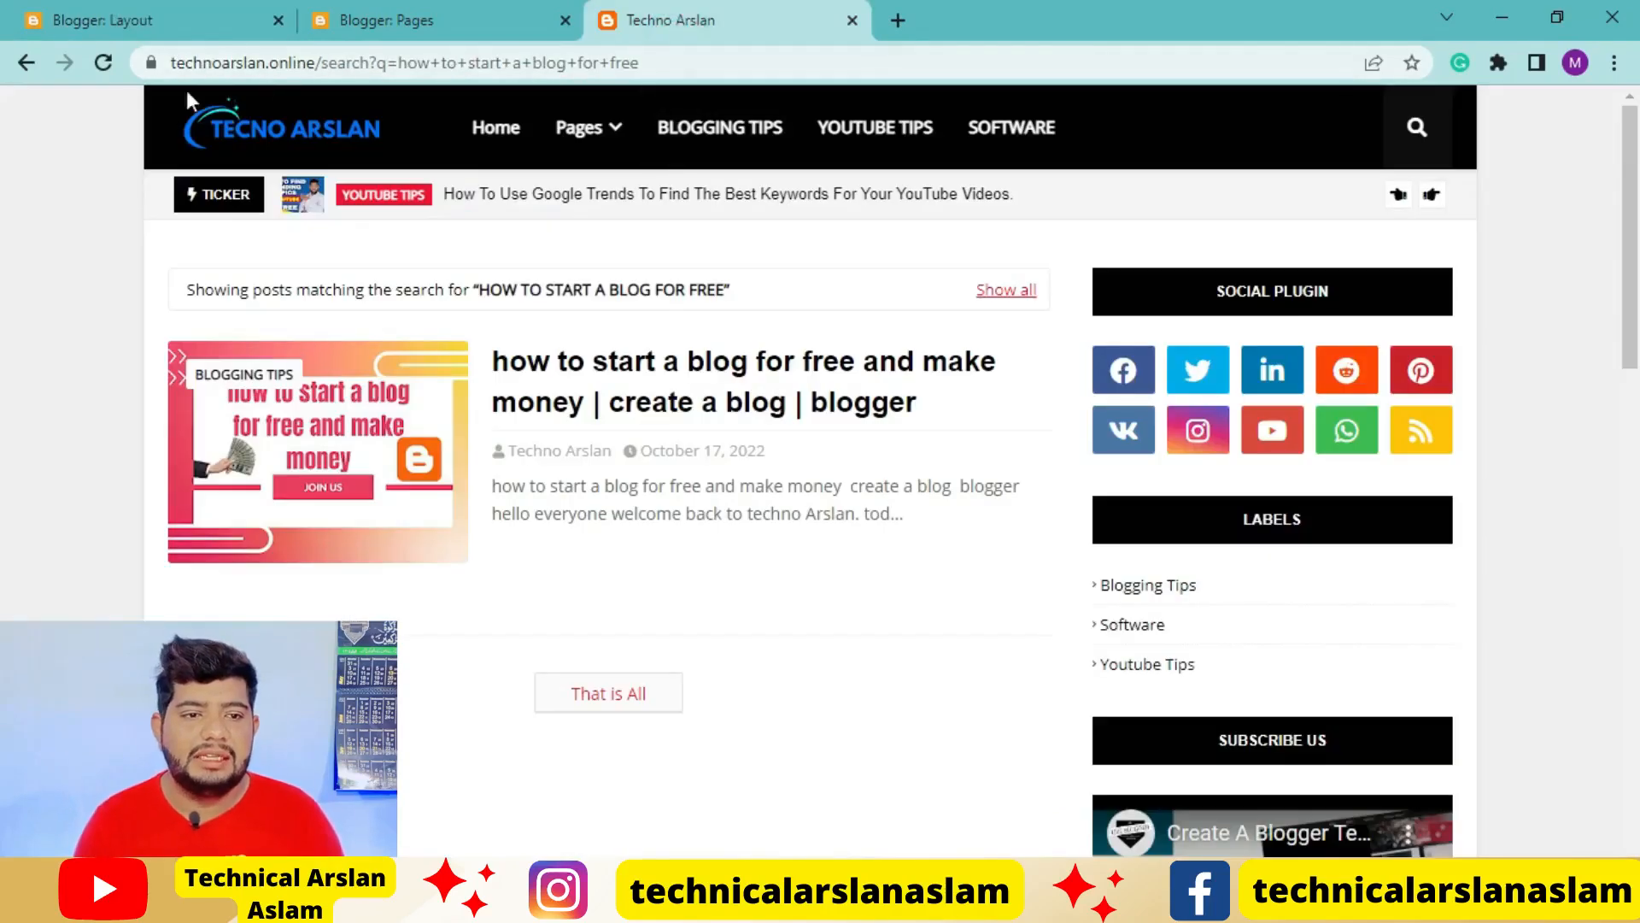
left_click(483, 124)
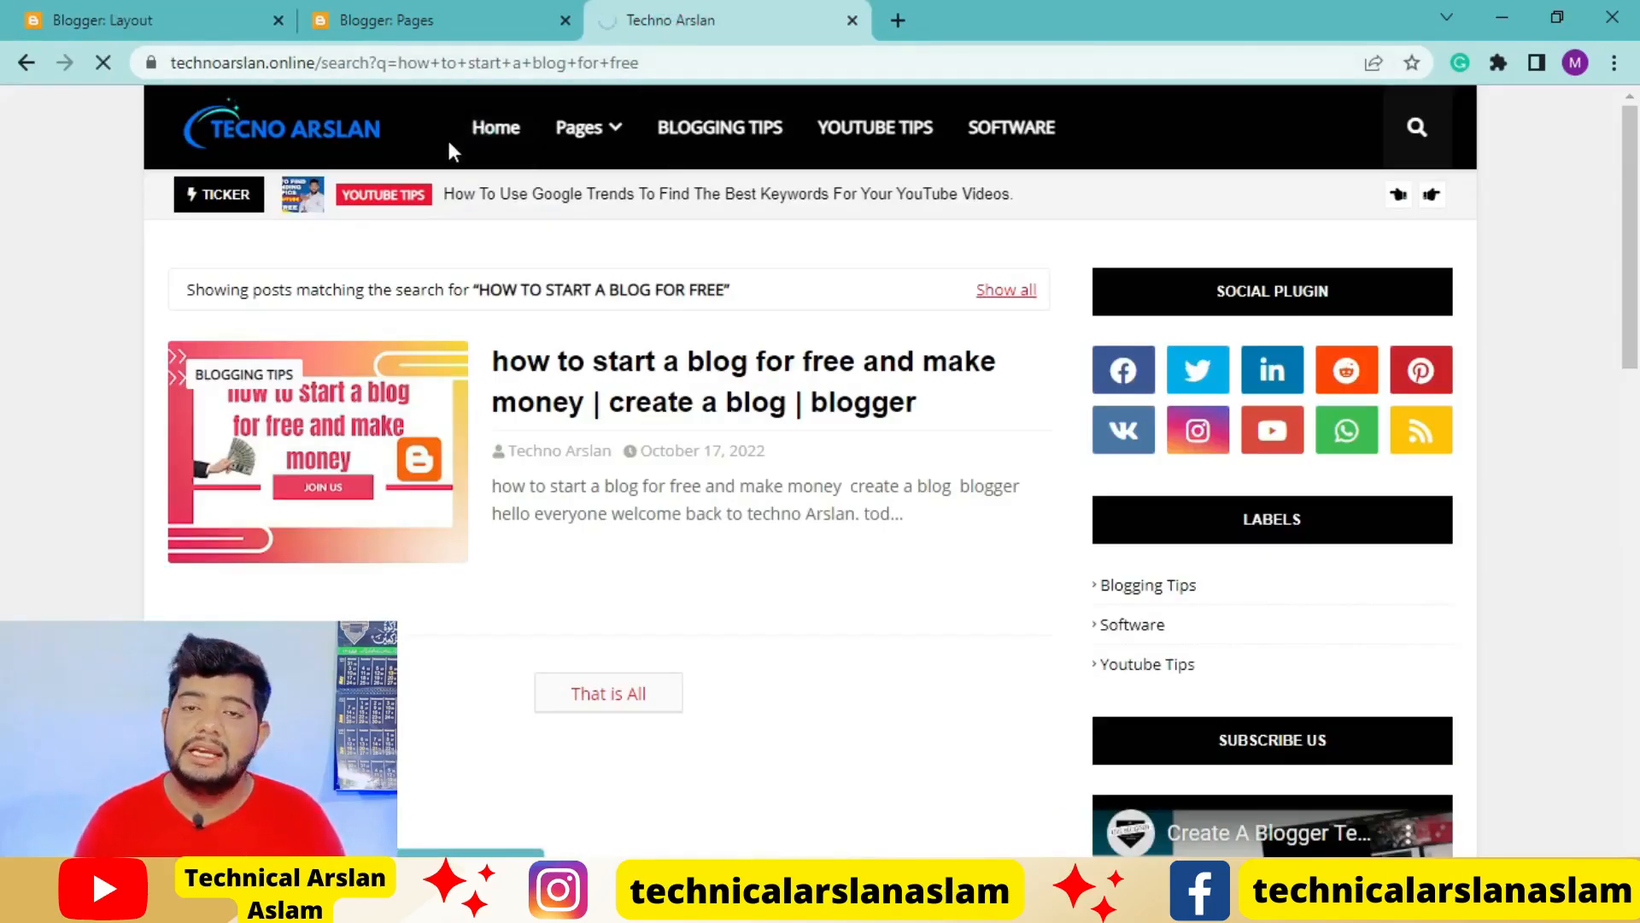
left_click(394, 70)
key("ctrl+c")
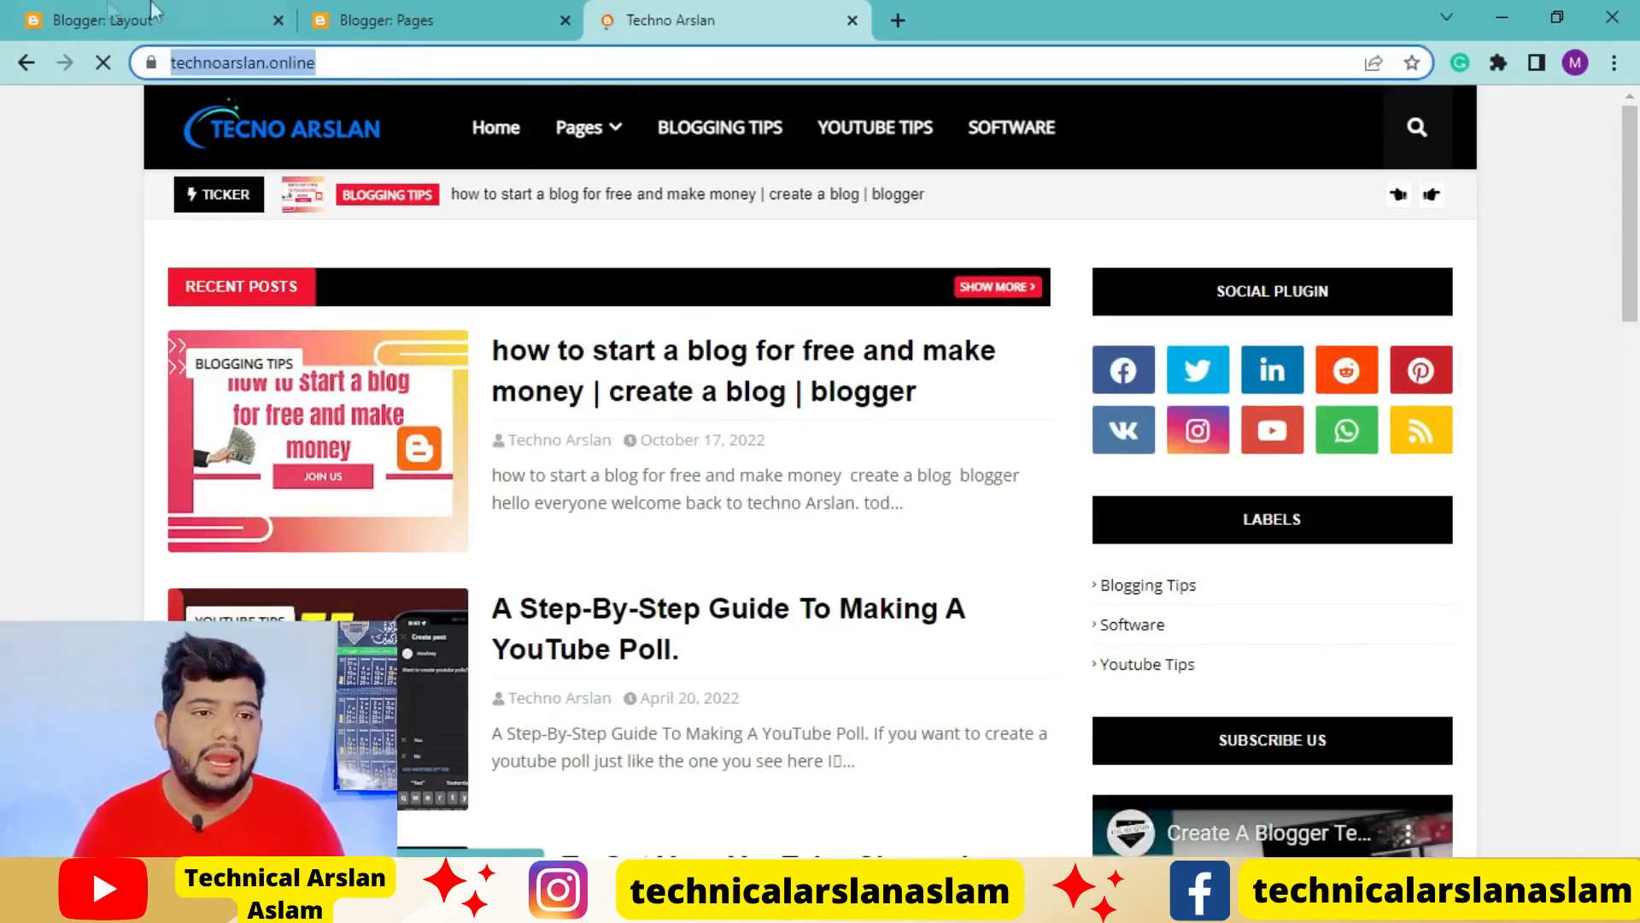
left_click(102, 20)
left_click(725, 623)
key("ctrl+a")
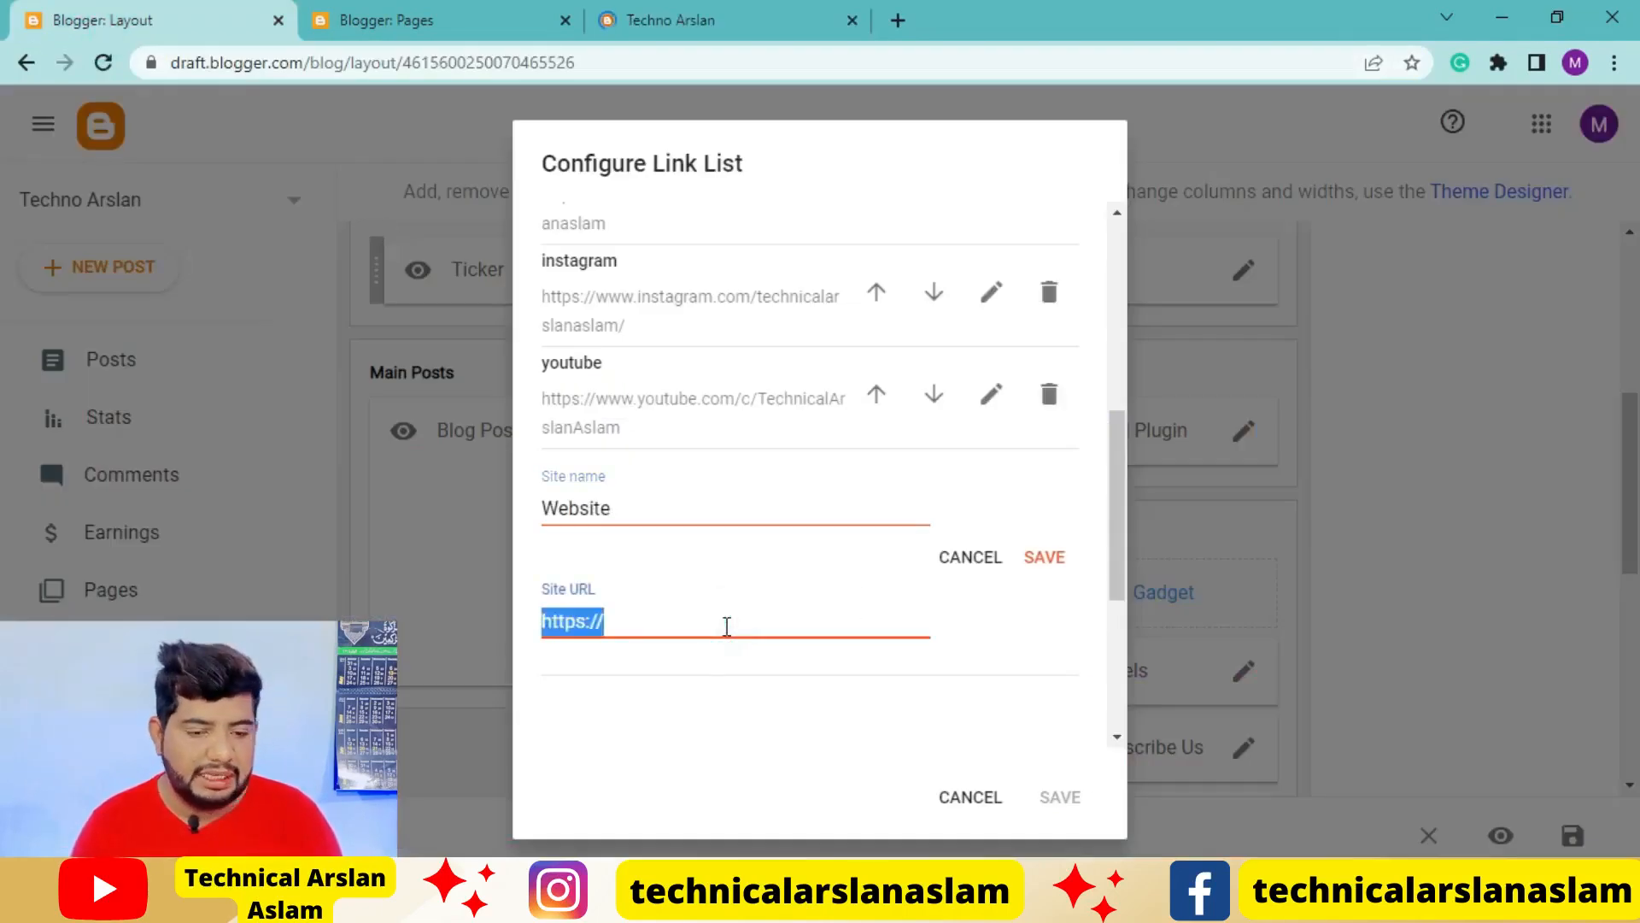
key("ctrl+v")
left_click(1028, 557)
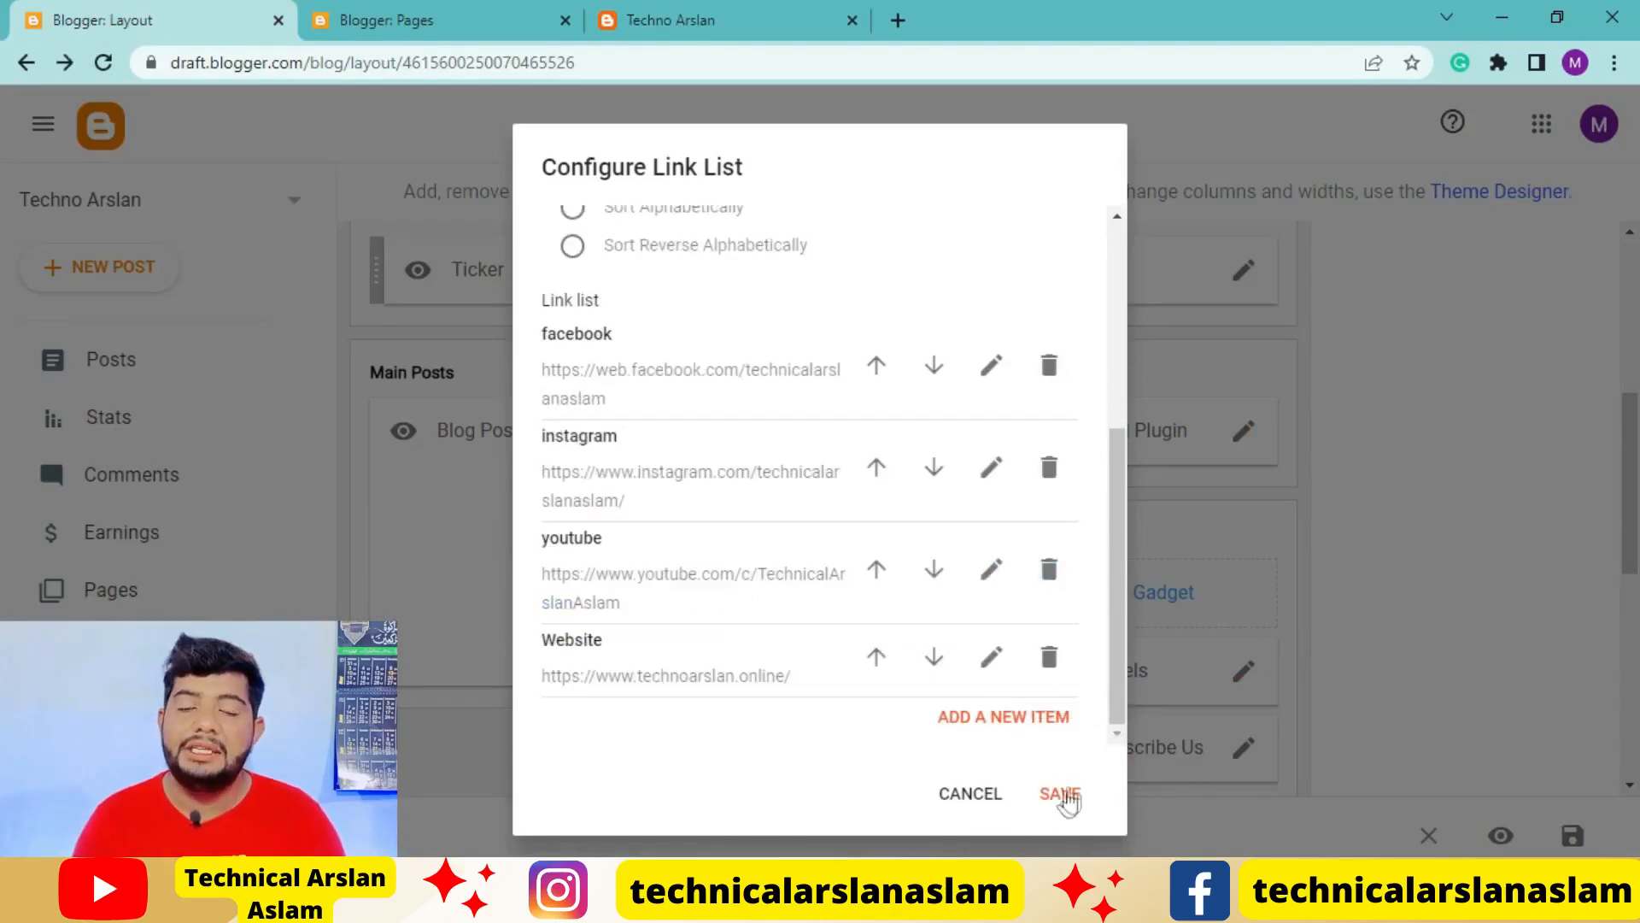
left_click(1064, 797)
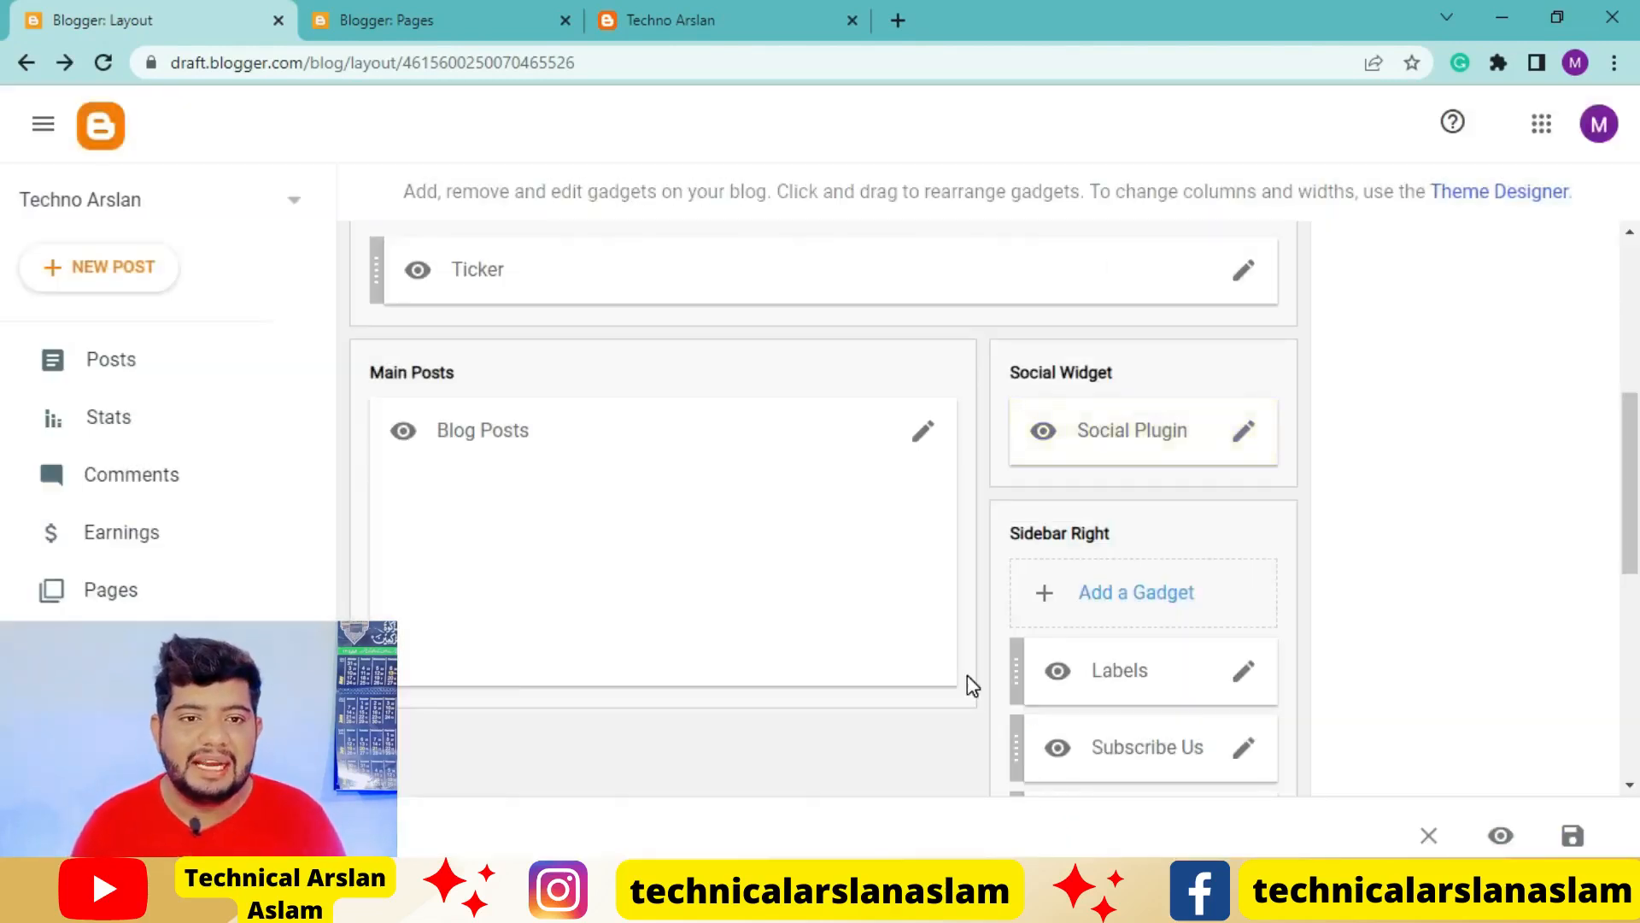
Reload the live blog and check the Social Plugin icons and the sidebar gadgets below them
left_click(670, 19)
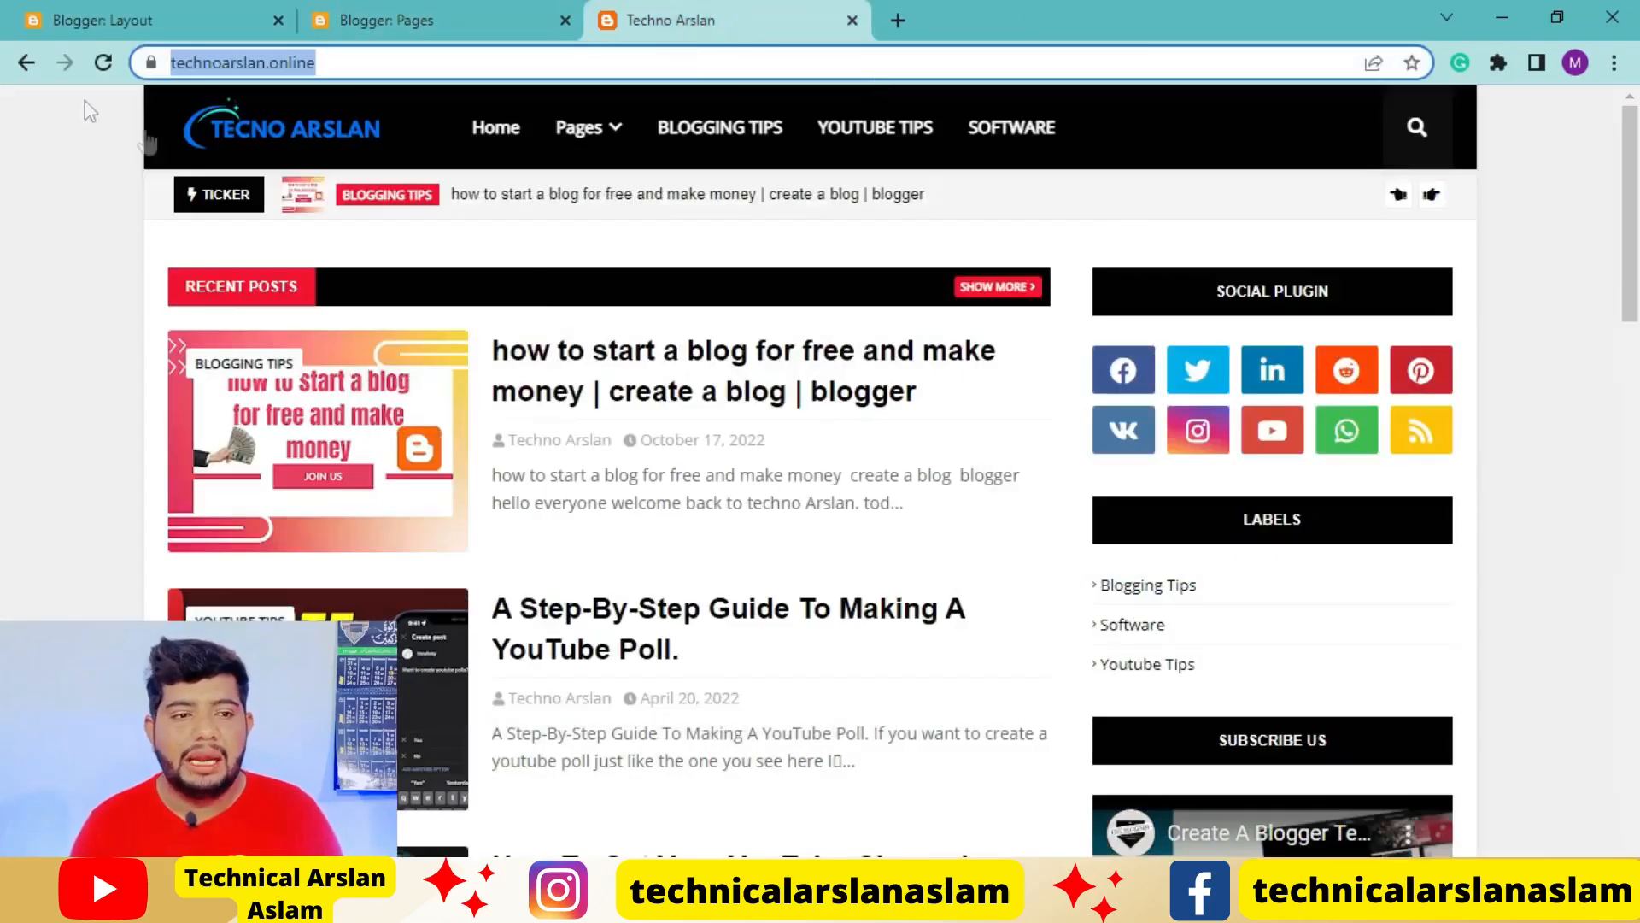
left_click(100, 63)
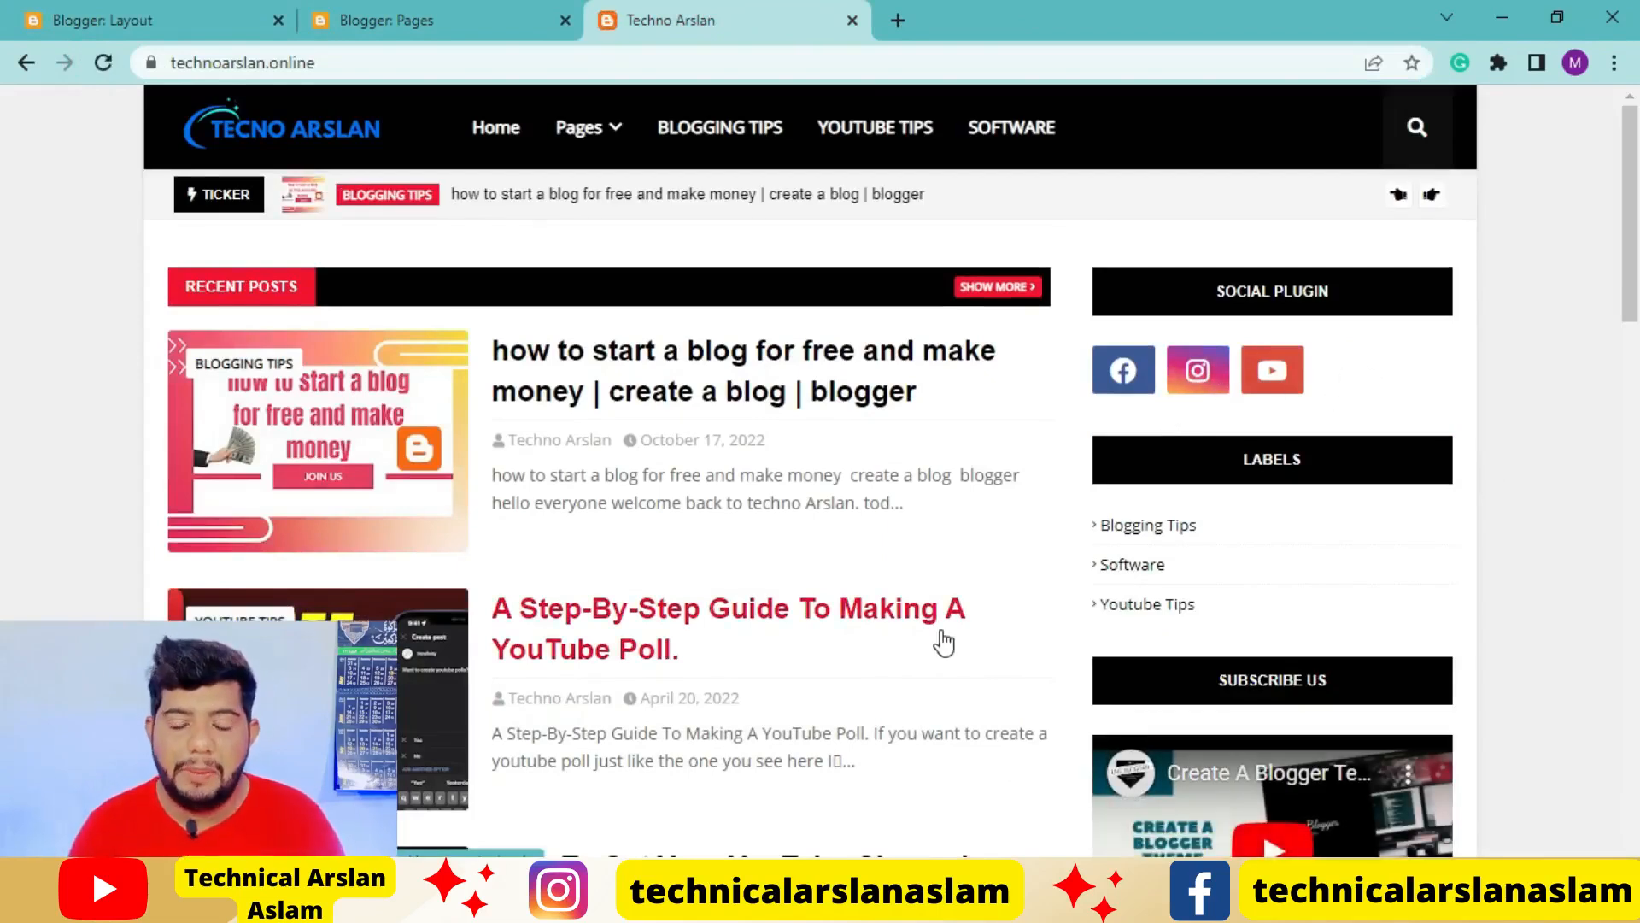
scroll(1166, 668, "down", 2)
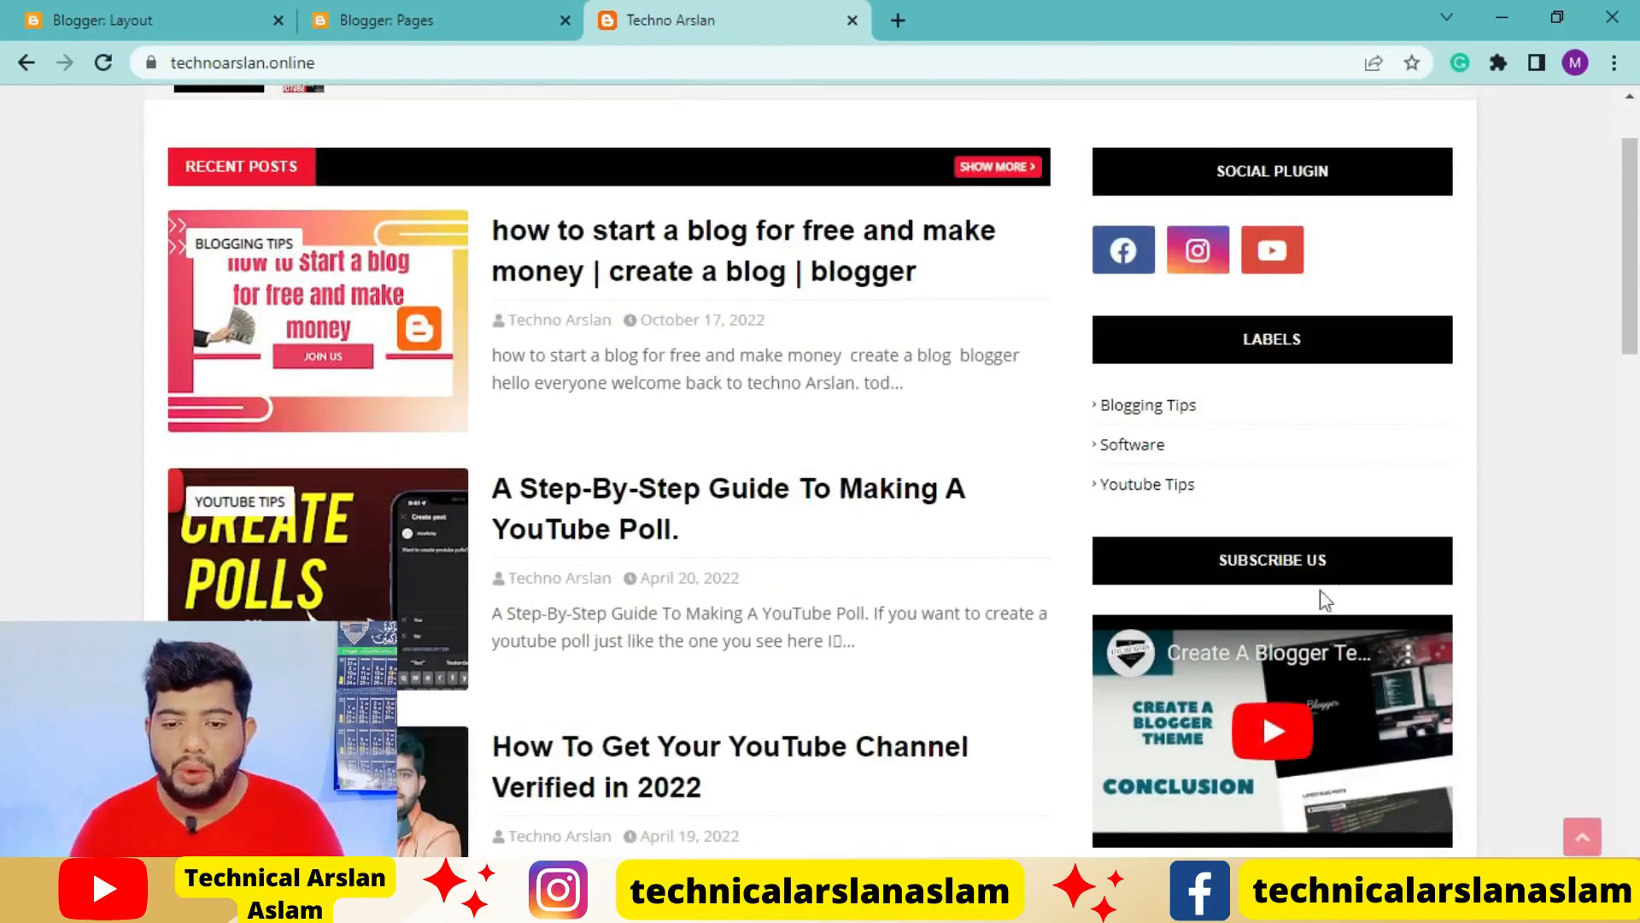
scroll(1295, 741, "down", 3)
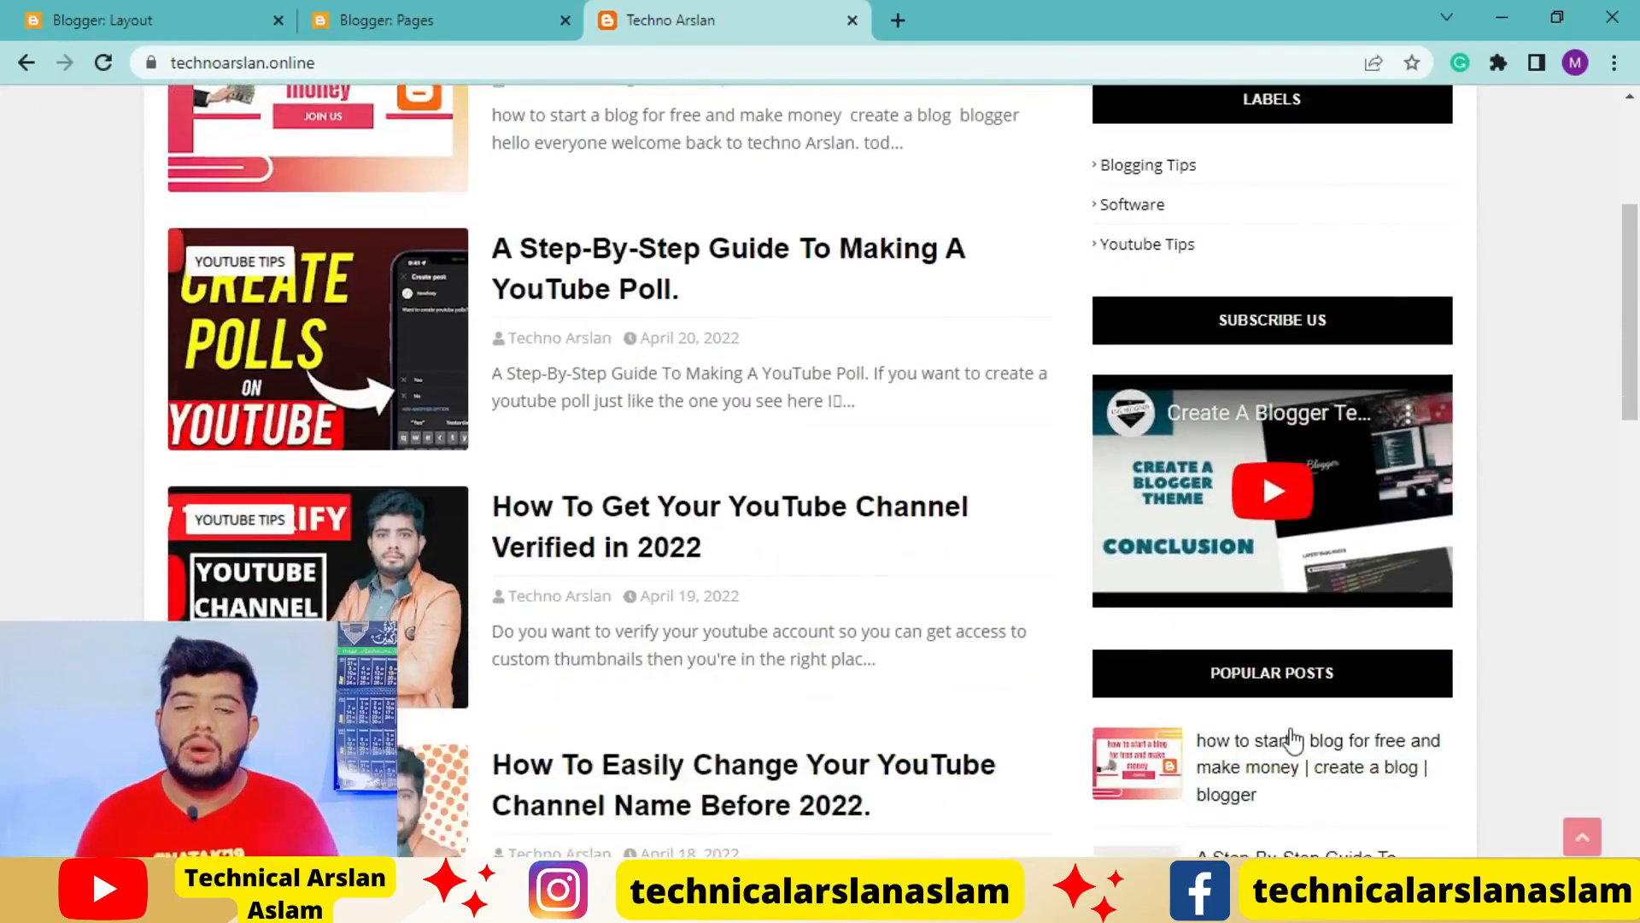
Go from the Pages list to the blog's posts and create a new blank post
left_click(190, 7)
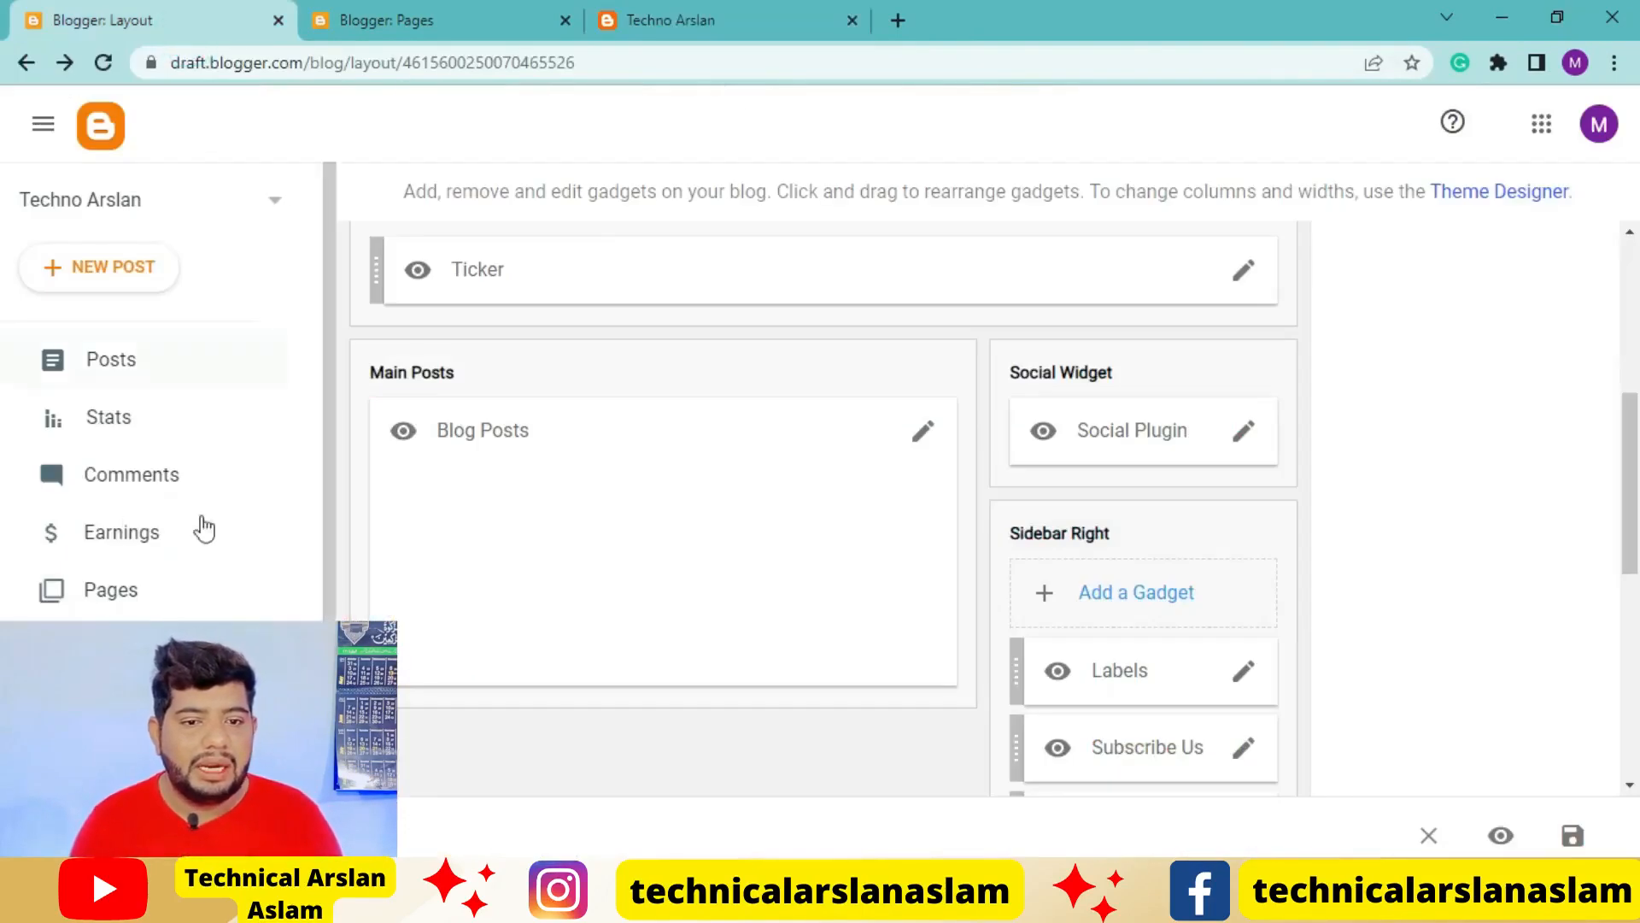
left_click(381, 20)
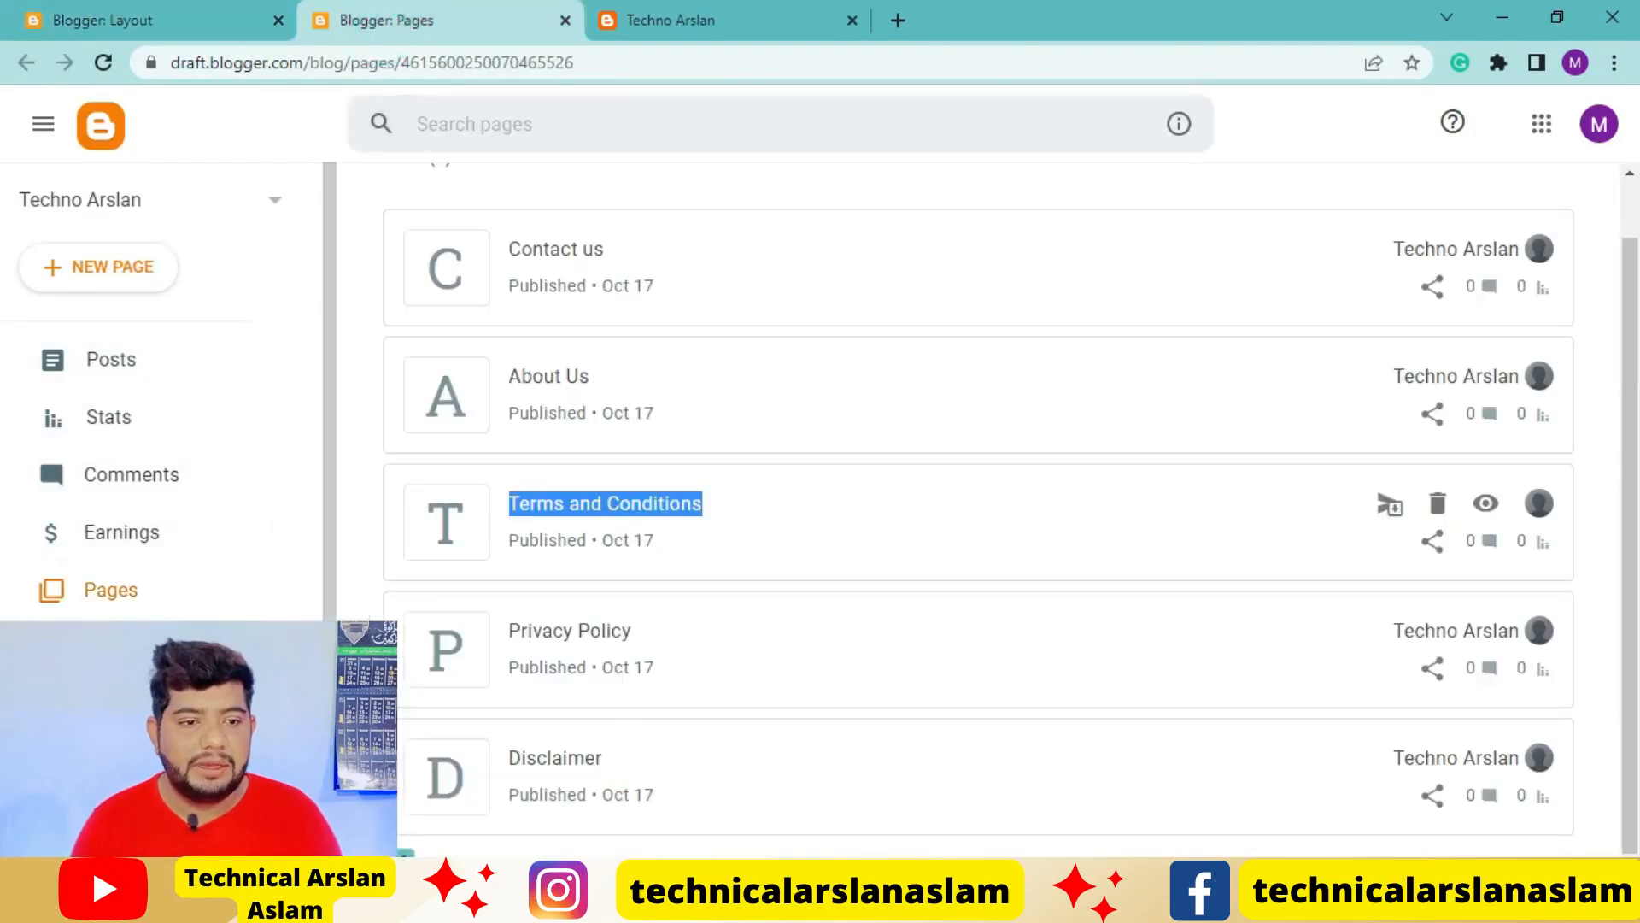
left_click(120, 385)
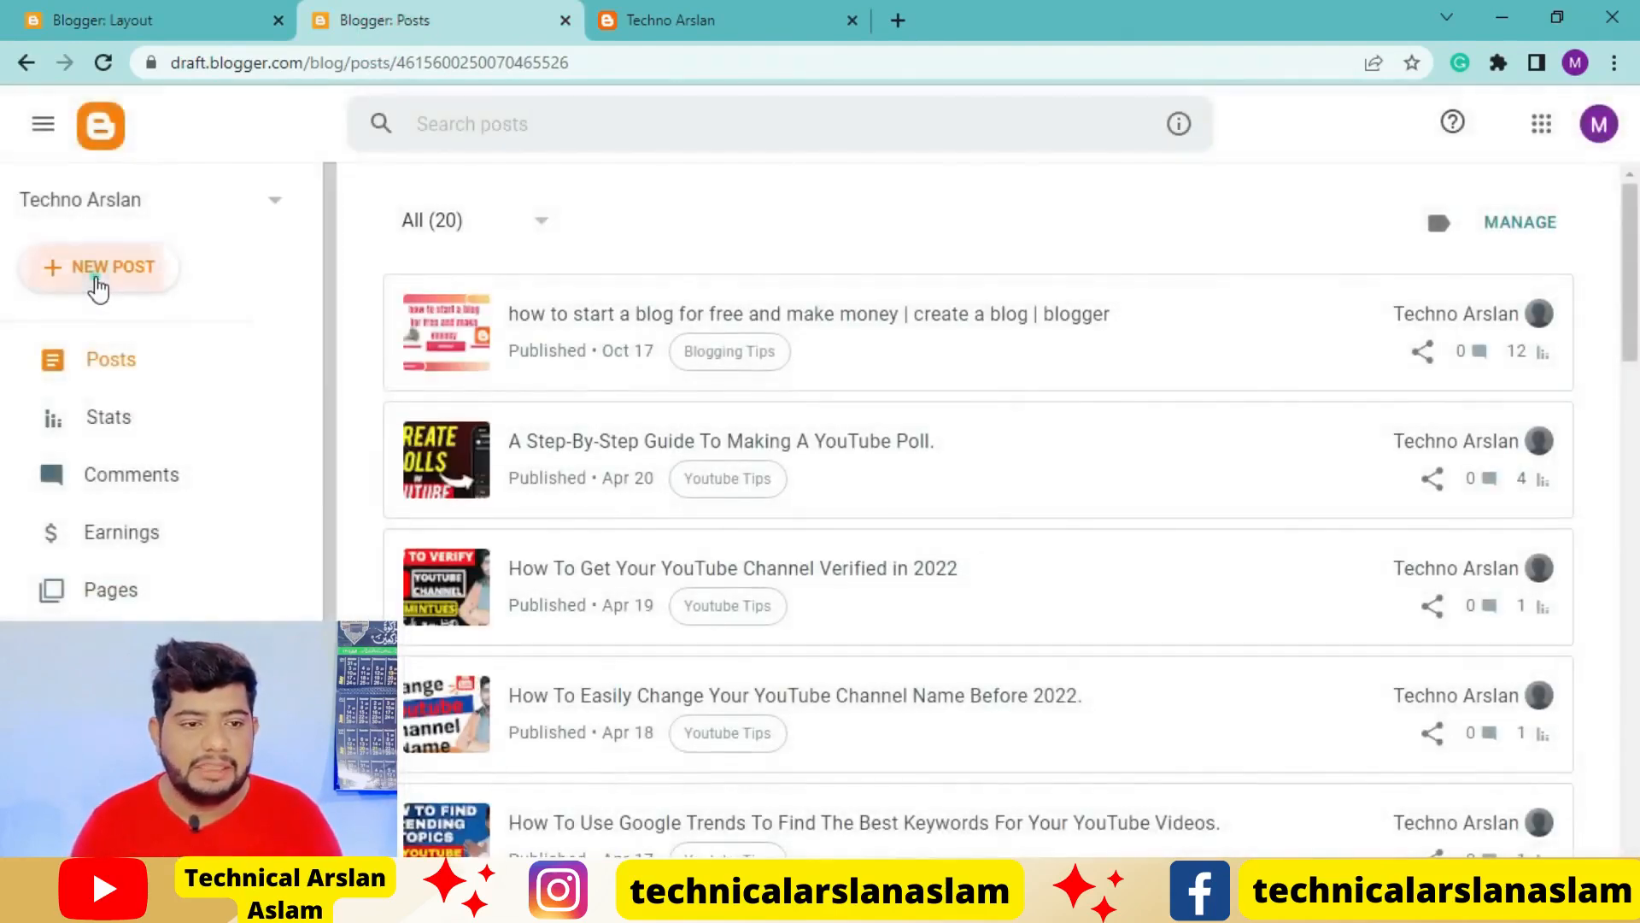
left_click(98, 289)
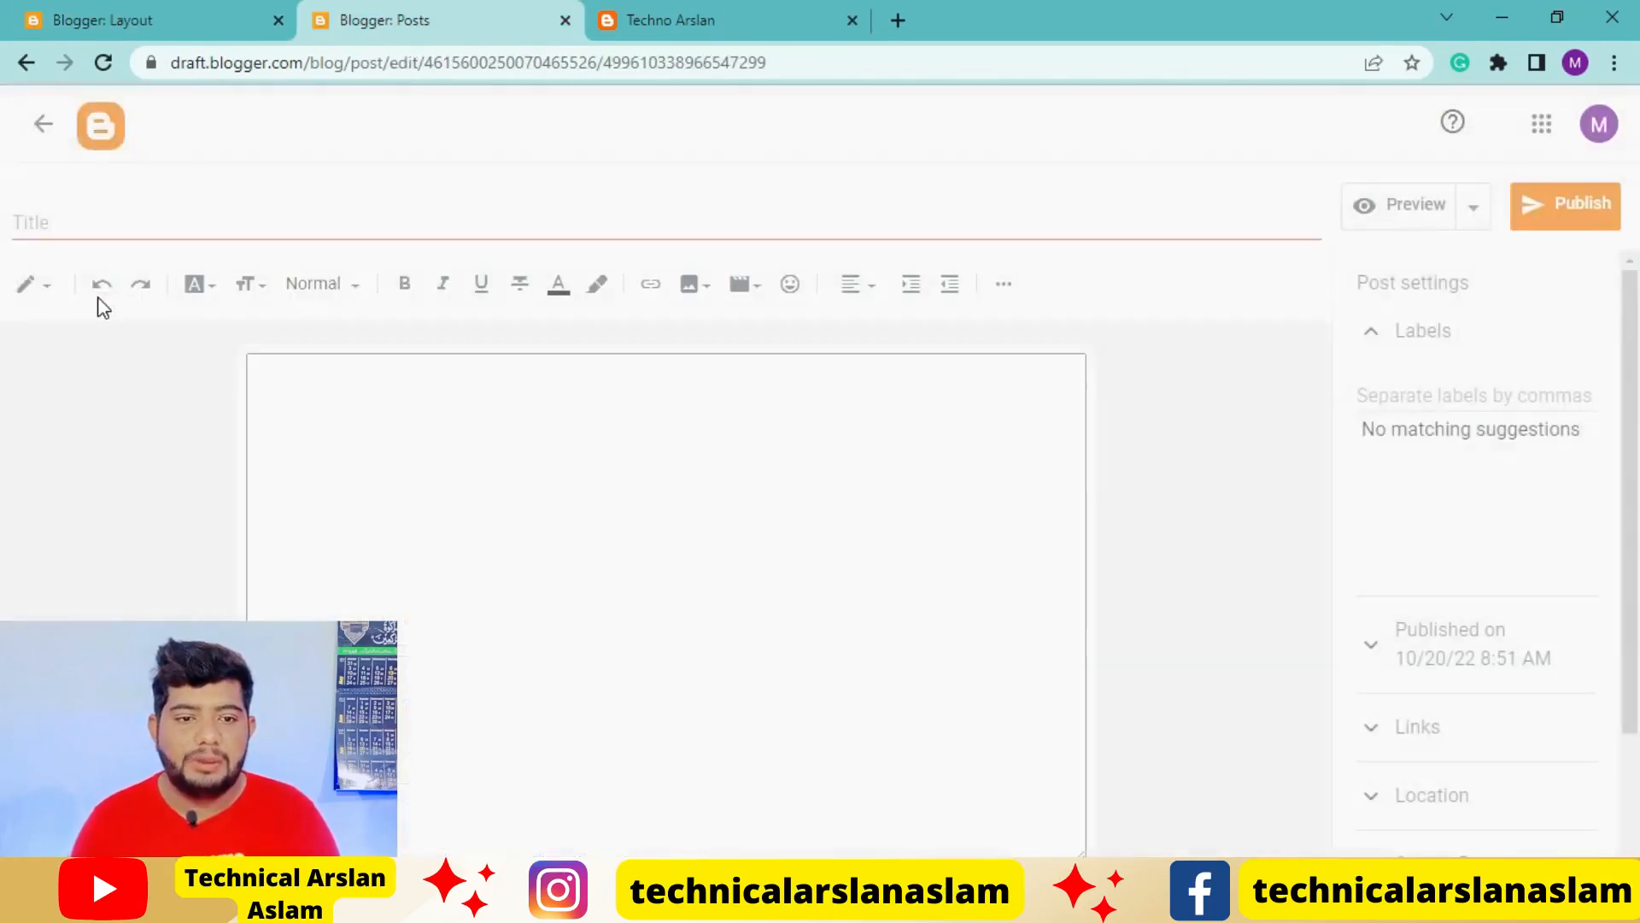
Start adding a YouTube video to the post and search YouTube for the blog owner's channel name
left_click(745, 288)
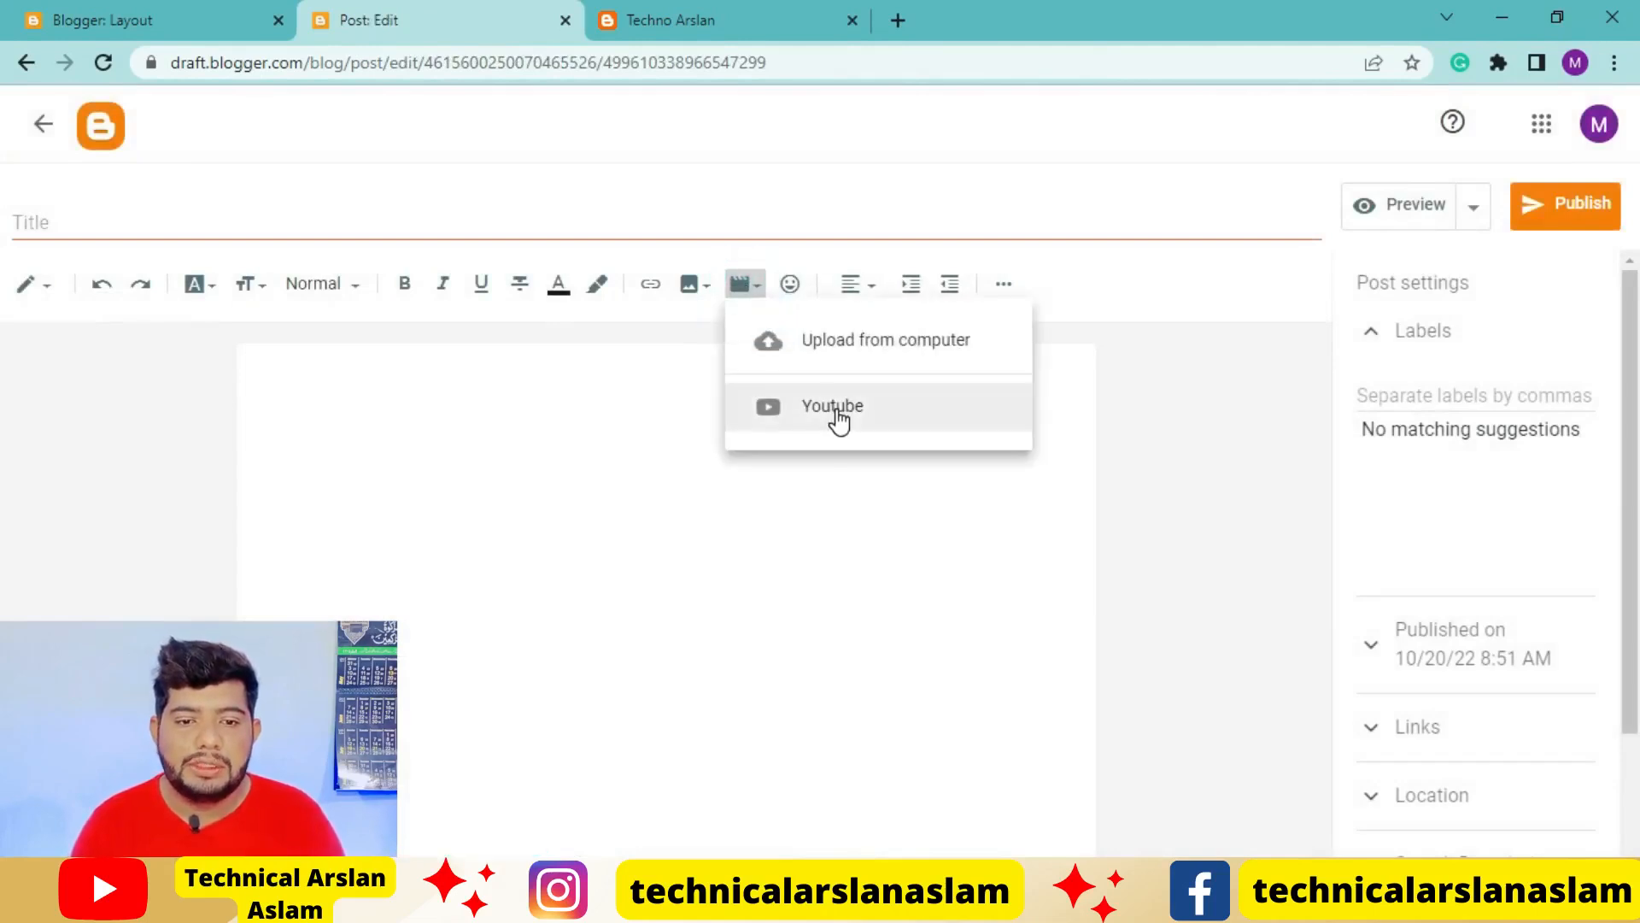
left_click(836, 411)
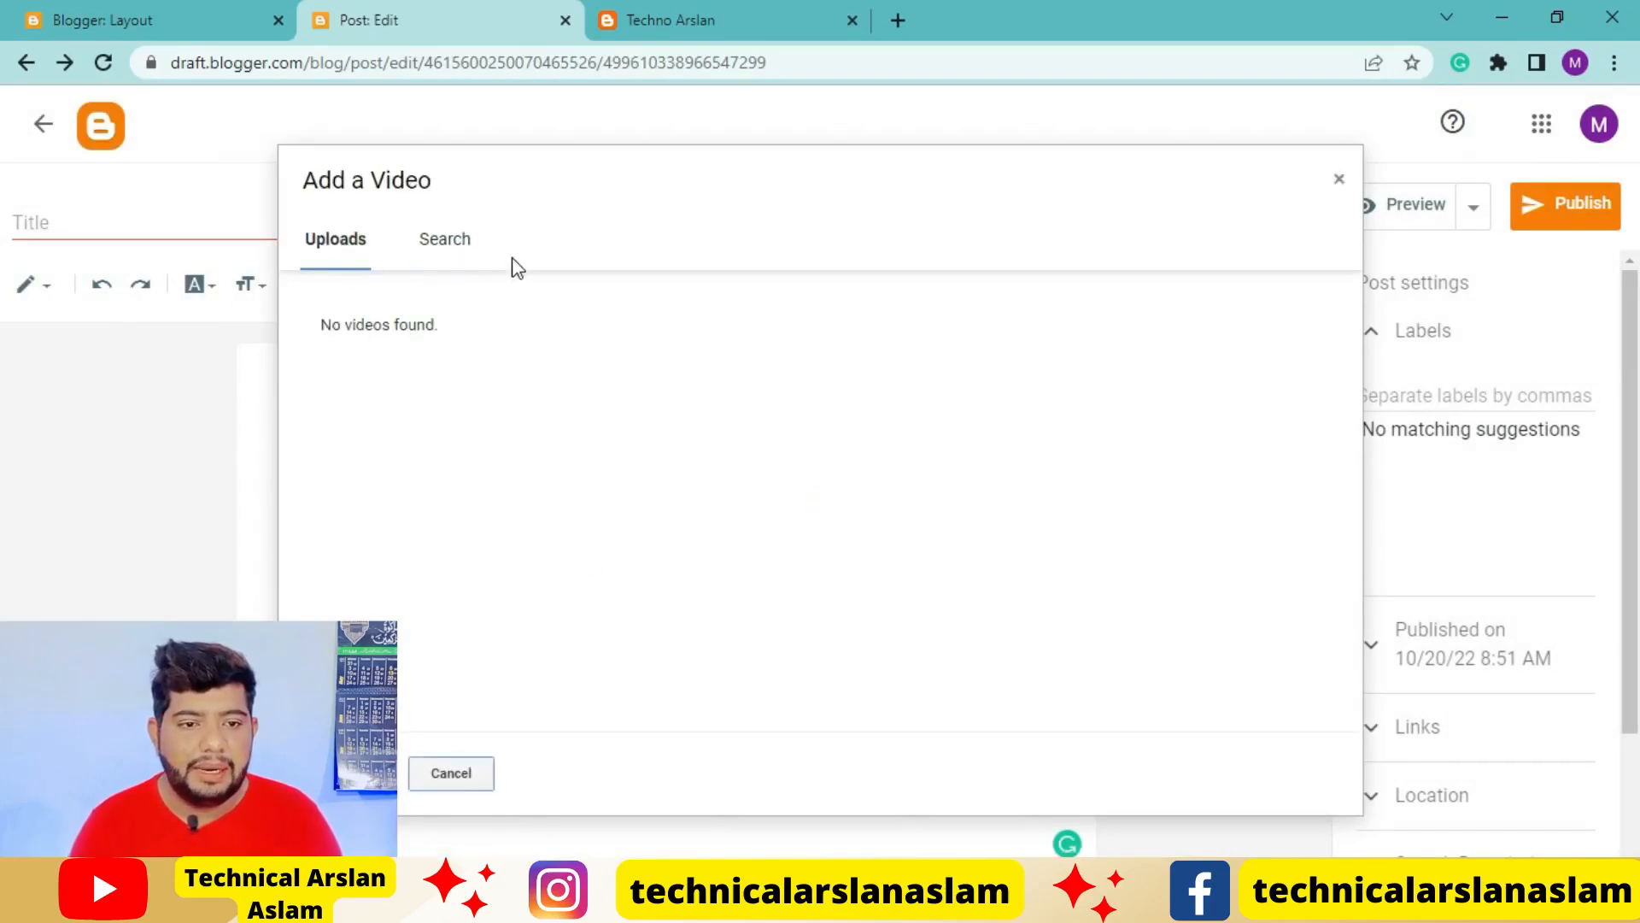
left_click(453, 248)
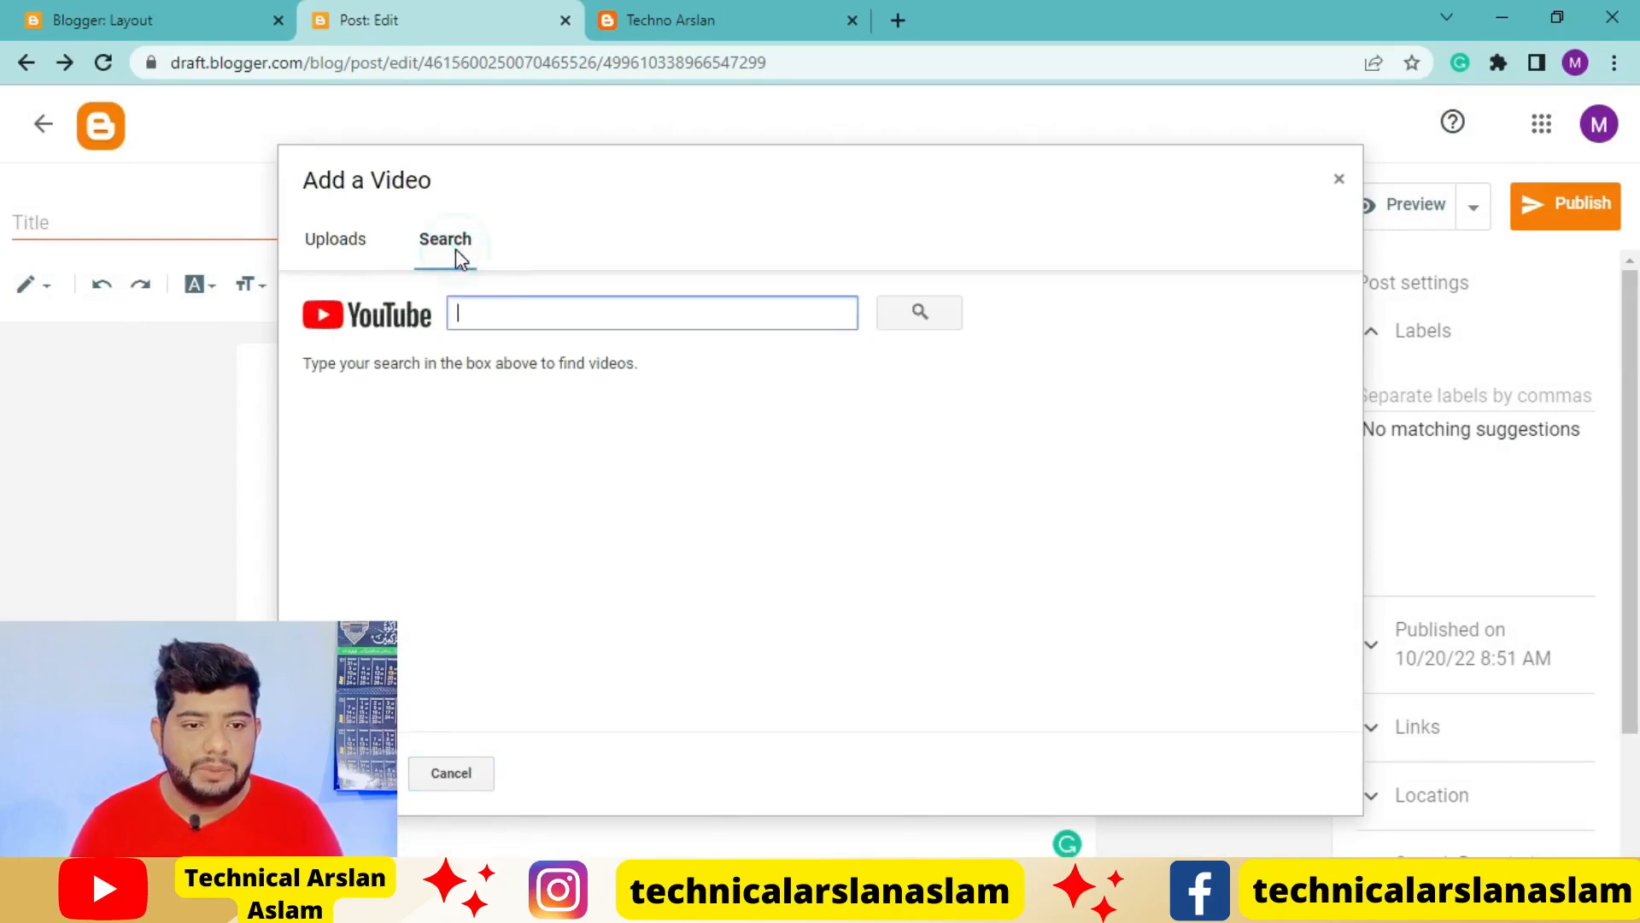
type("technical arslan aslam,")
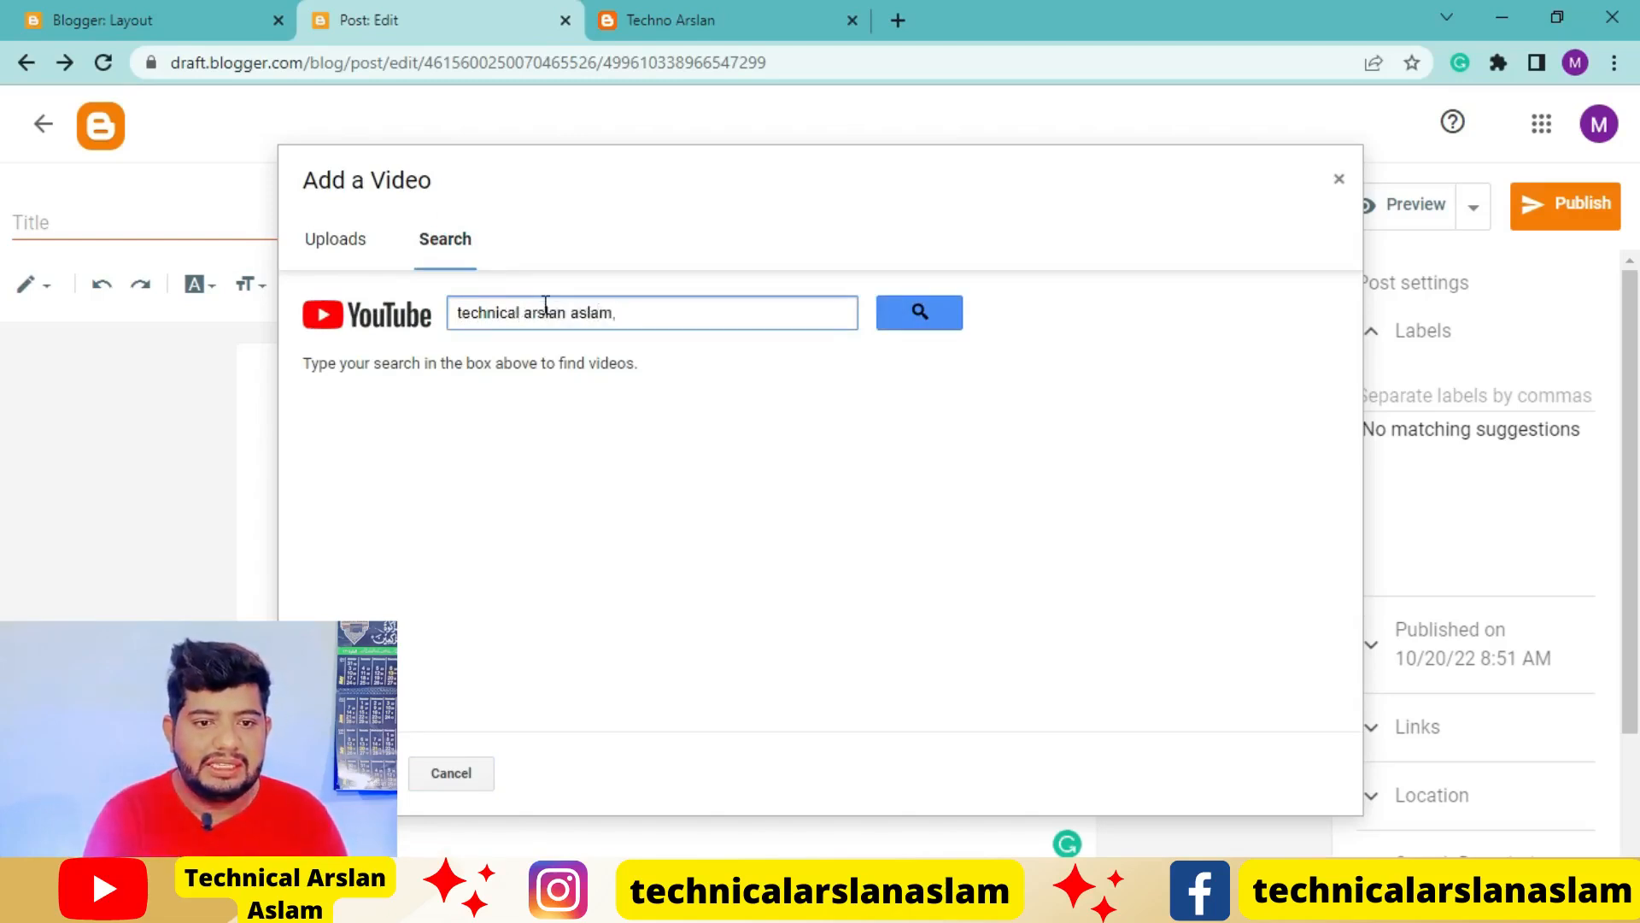
key("Return")
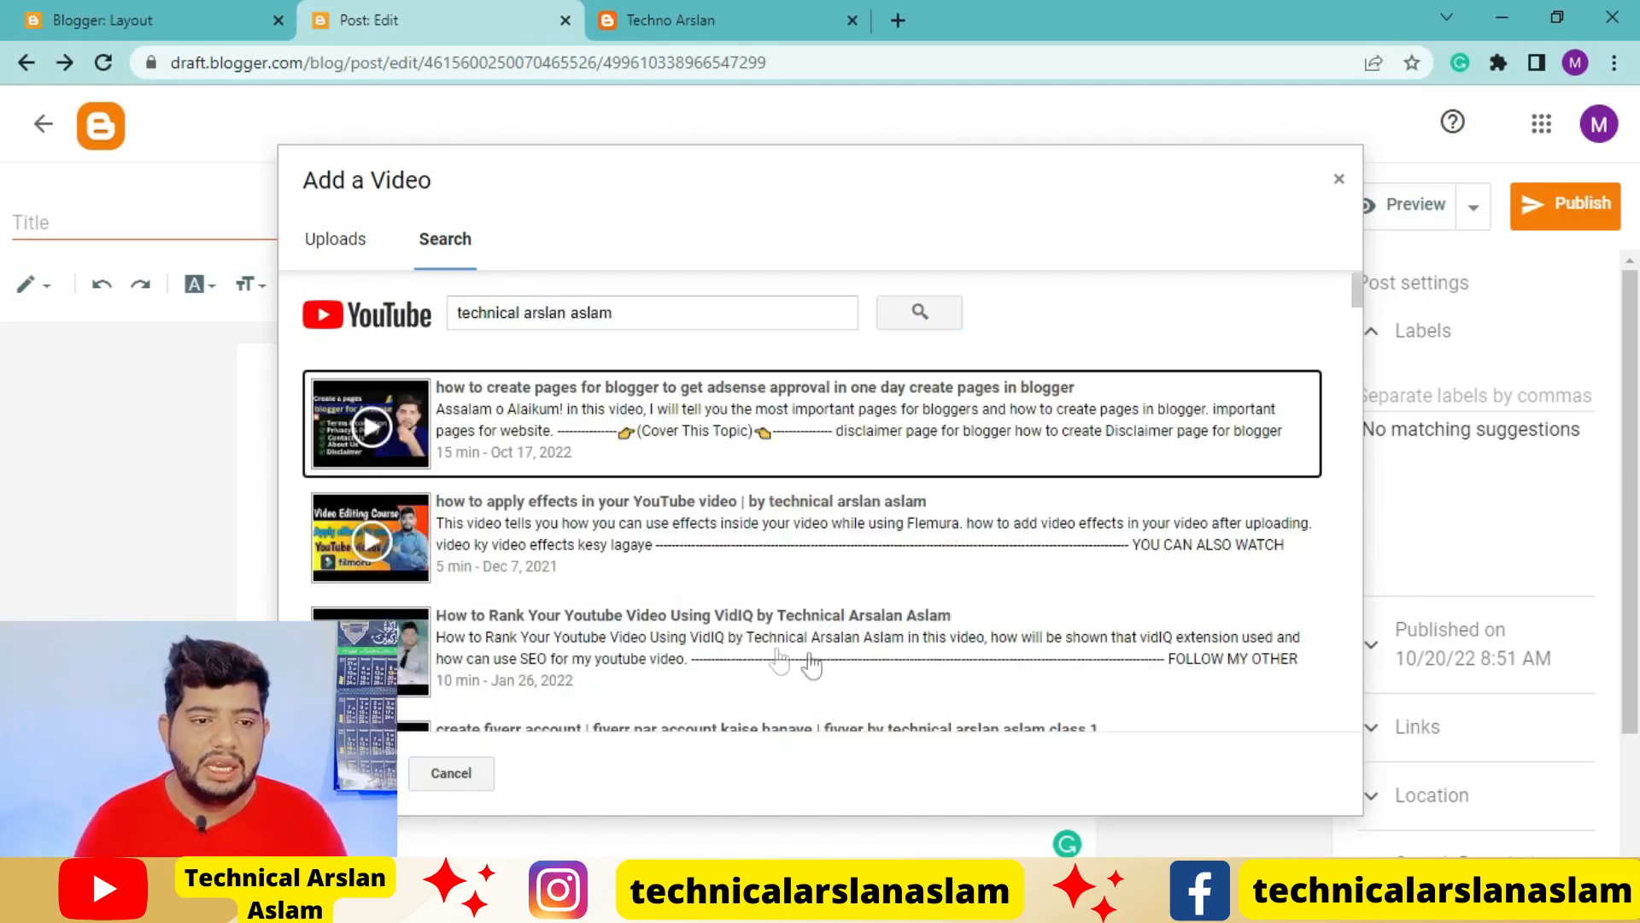
Browse the video results and insert "how to create pages for blogger to get adsense approval in one day create pages in blogger" into the post
scroll(756, 622, "down", 1)
scroll(759, 622, "down", 5)
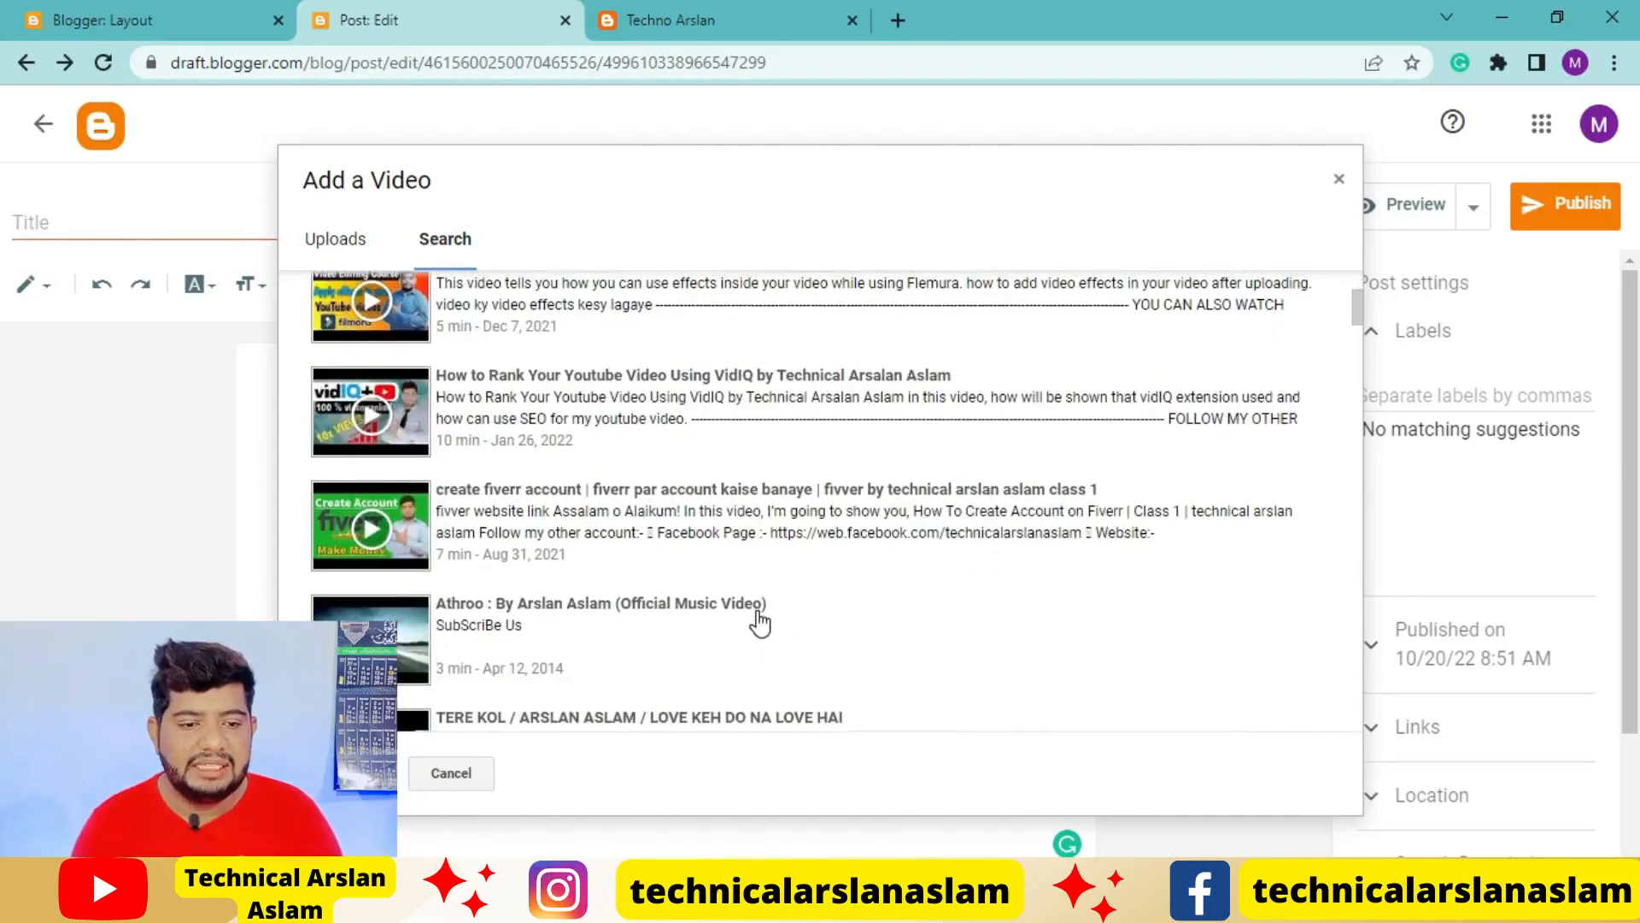
scroll(758, 622, "up", 6)
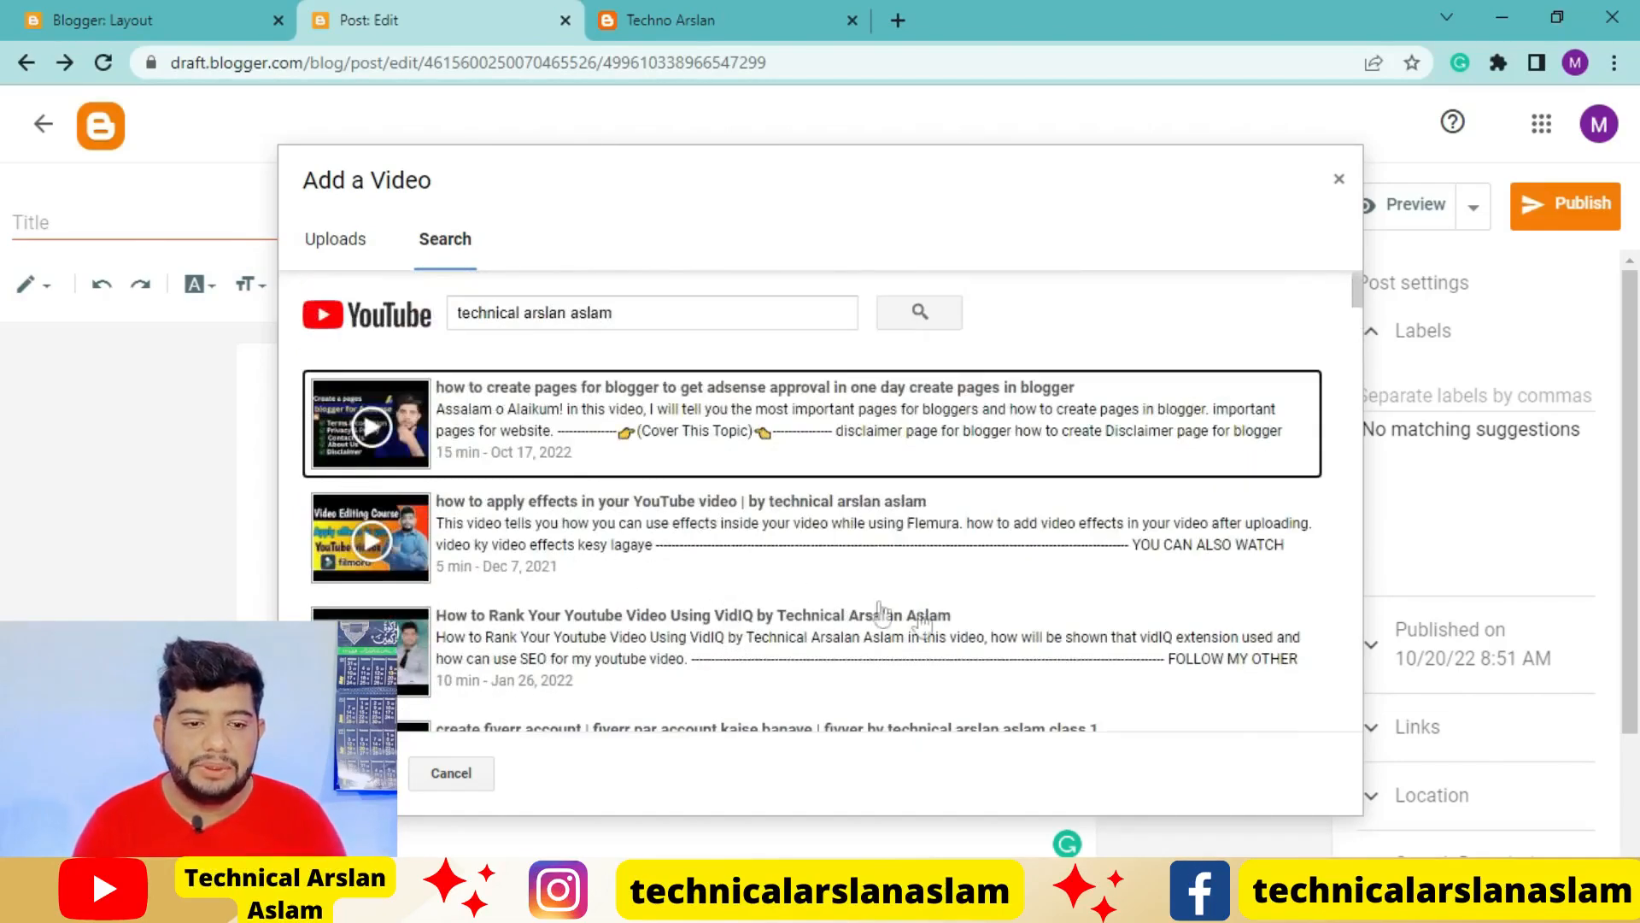
scroll(673, 574, "down", 10)
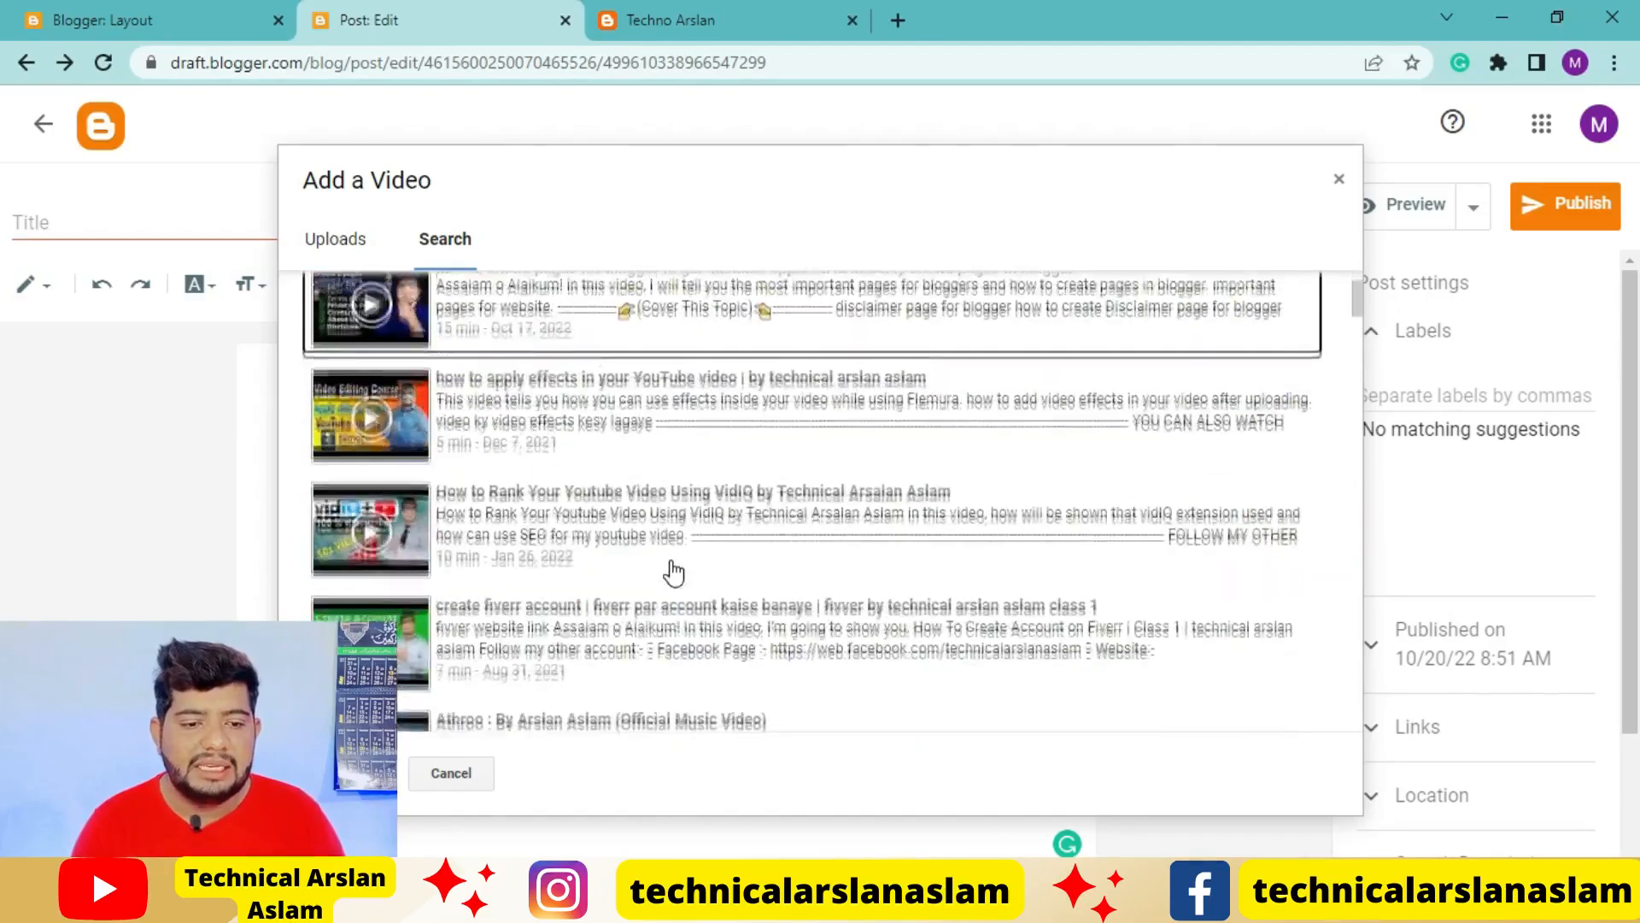
scroll(673, 575, "down", 10)
scroll(674, 570, "up", 9)
scroll(674, 570, "up", 10)
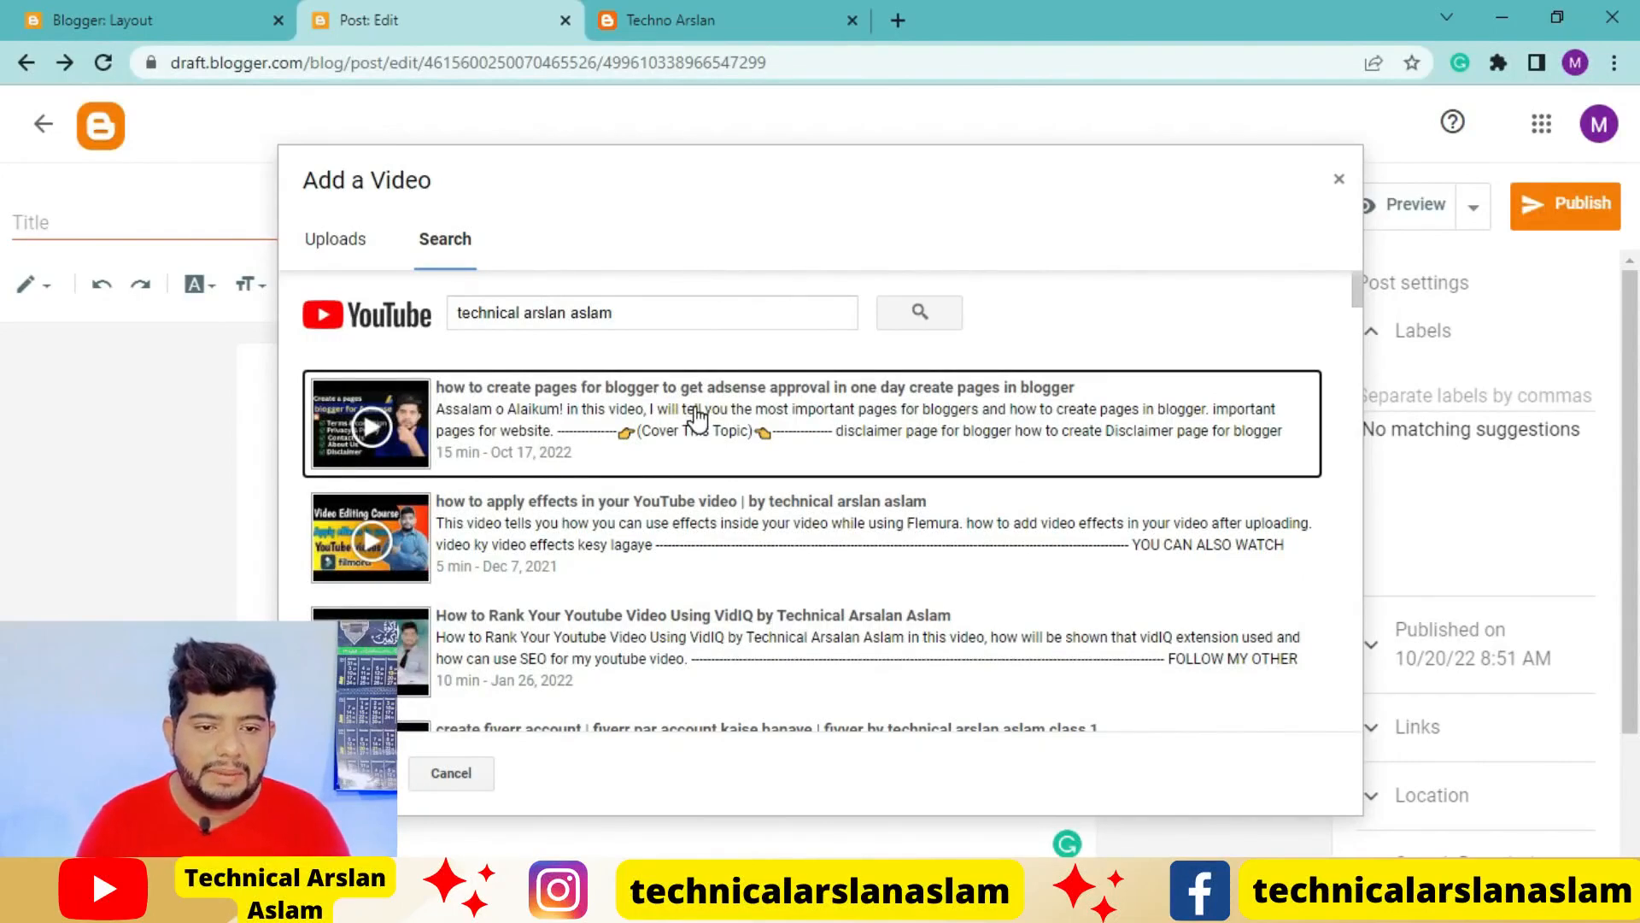
left_click(729, 416)
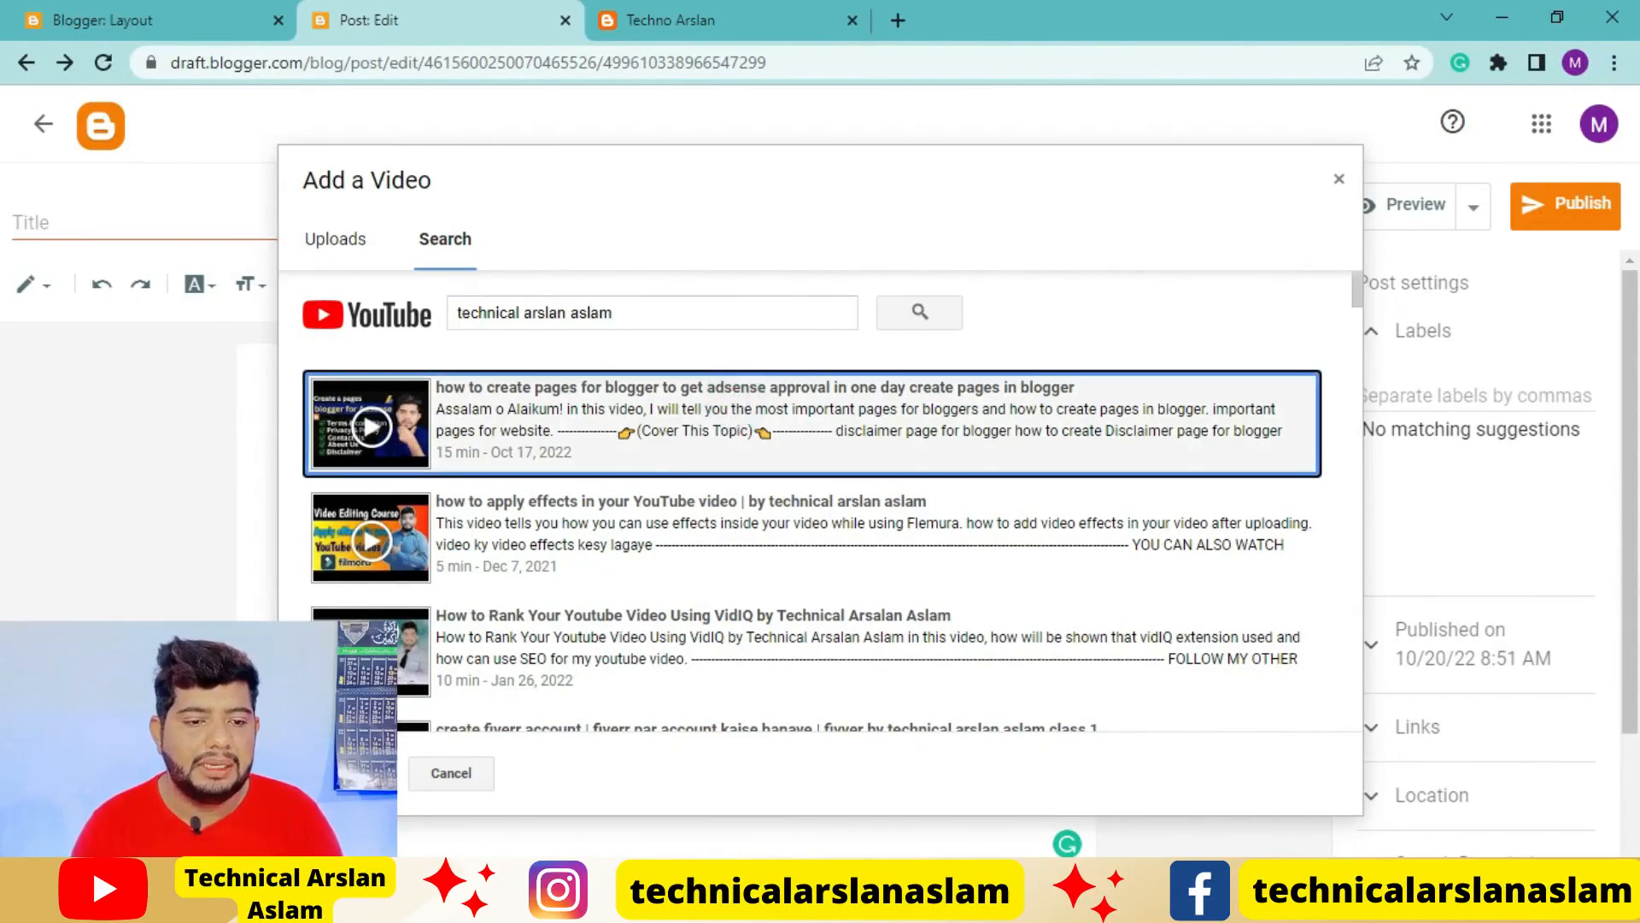
left_click(349, 773)
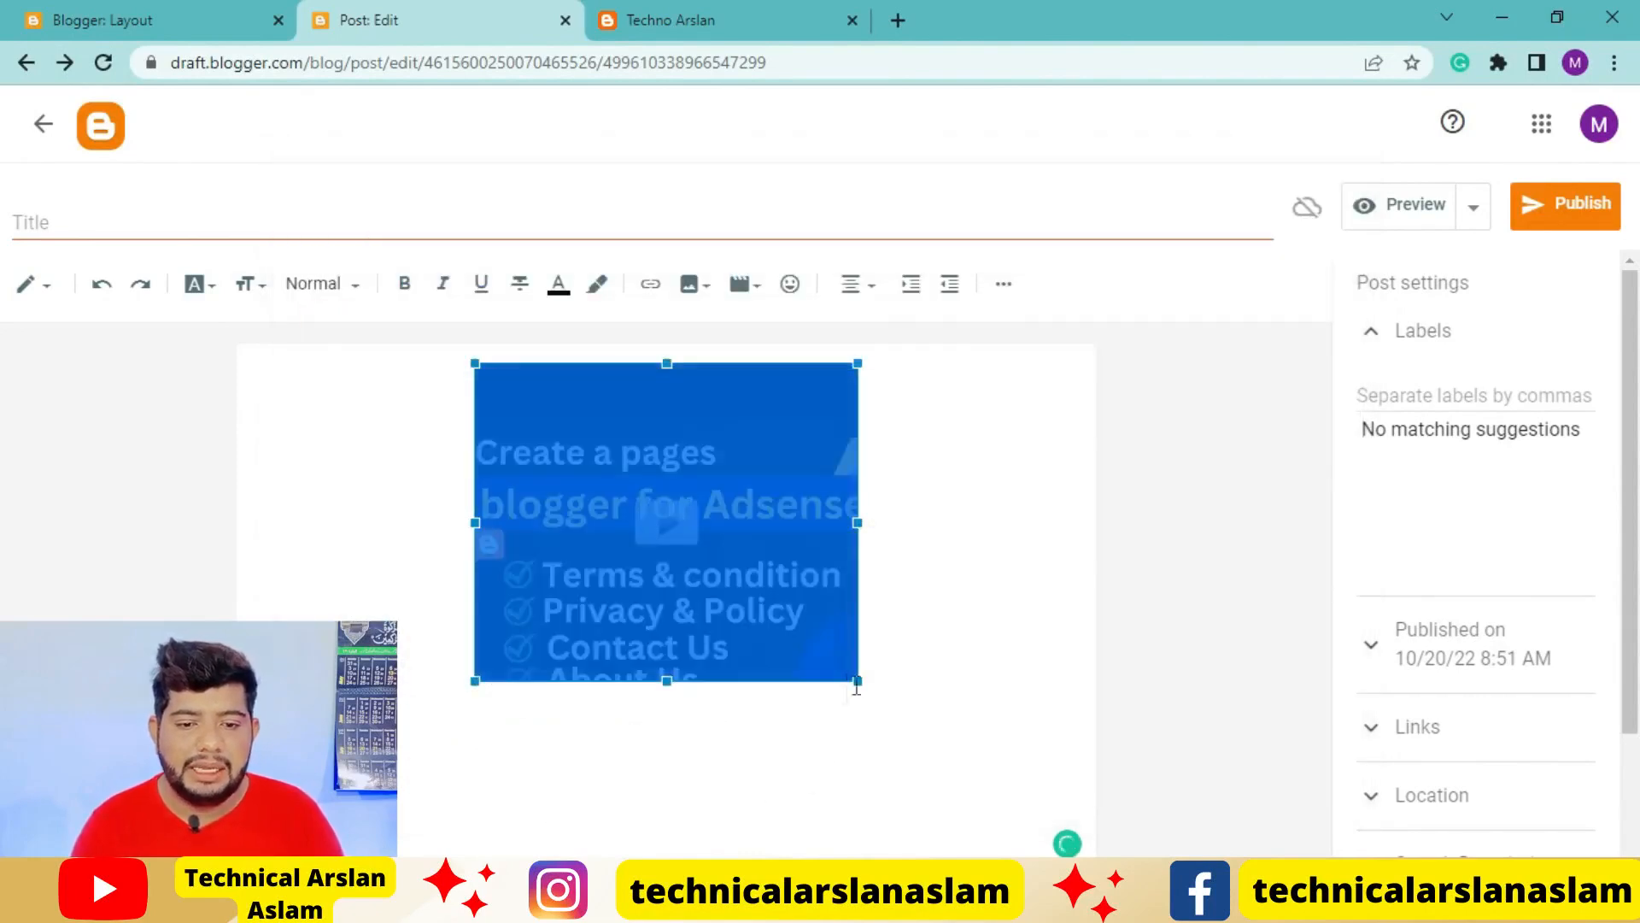
Enlarge the embedded video in the post body and trim its width slightly to fit a single thumbnail image
left_click_drag(856, 681, 1043, 769)
left_click(846, 750)
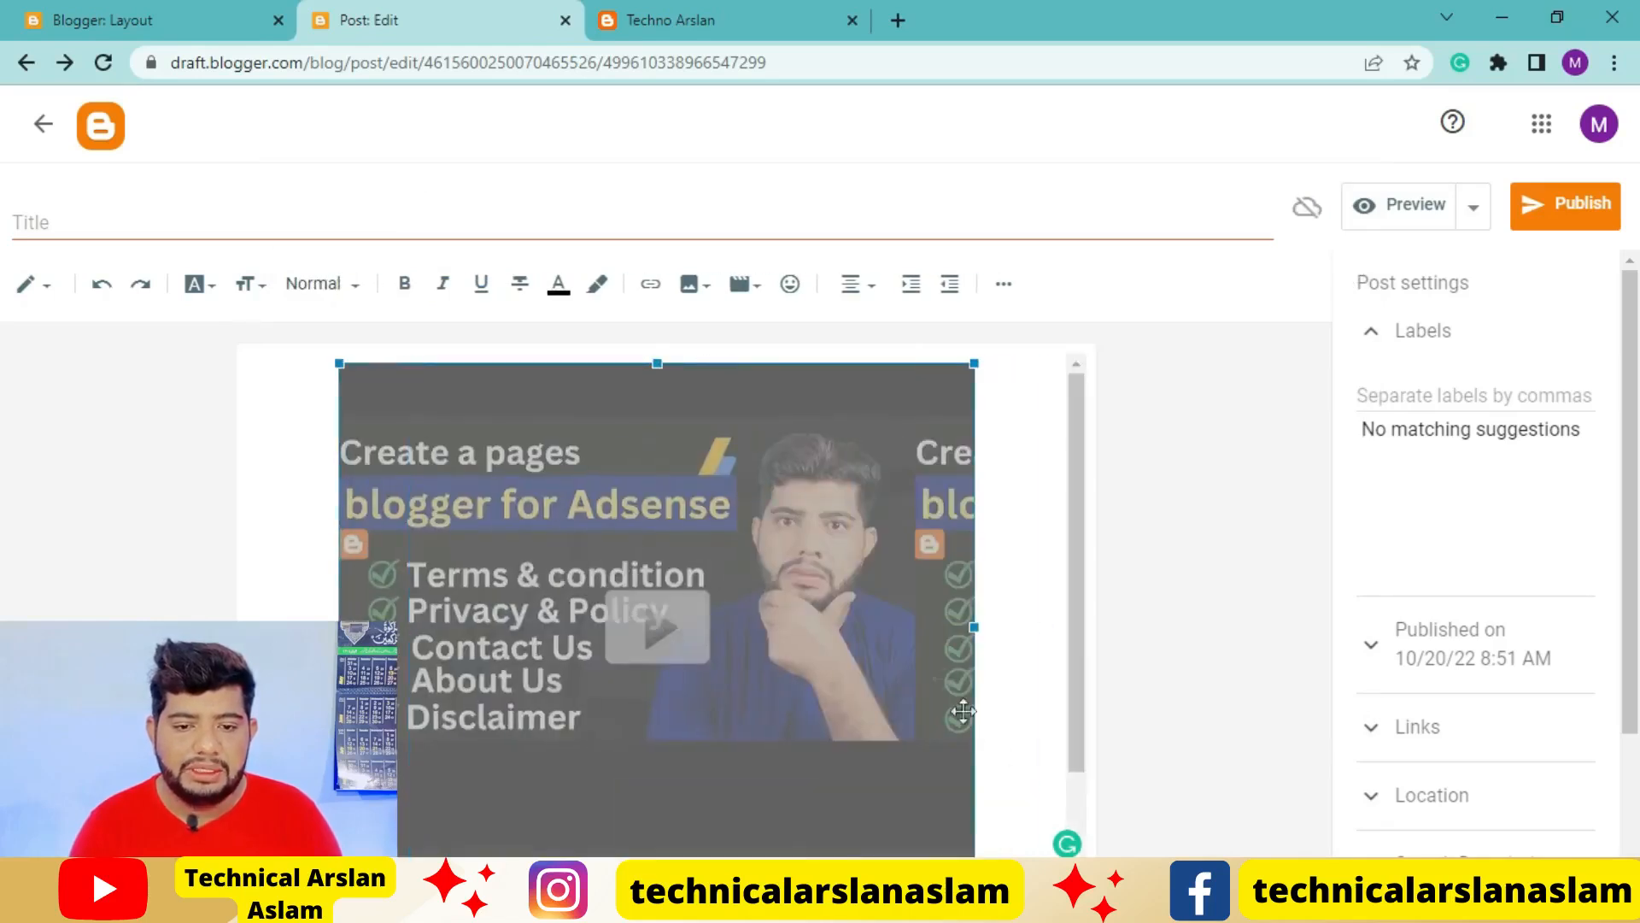
left_click(997, 631)
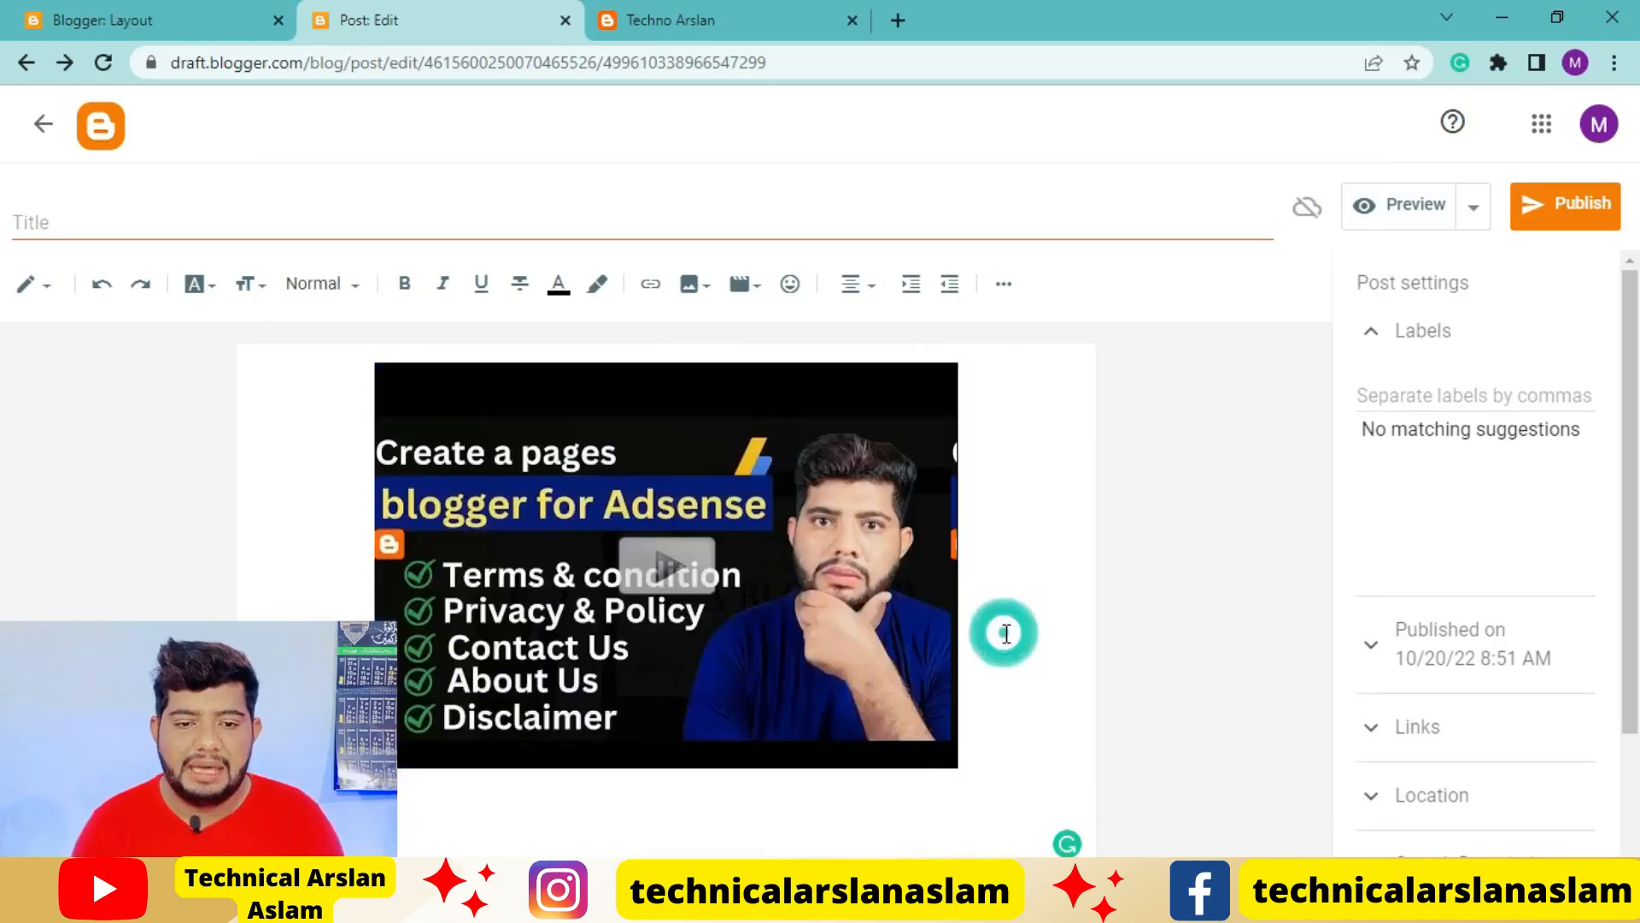
left_click(888, 551)
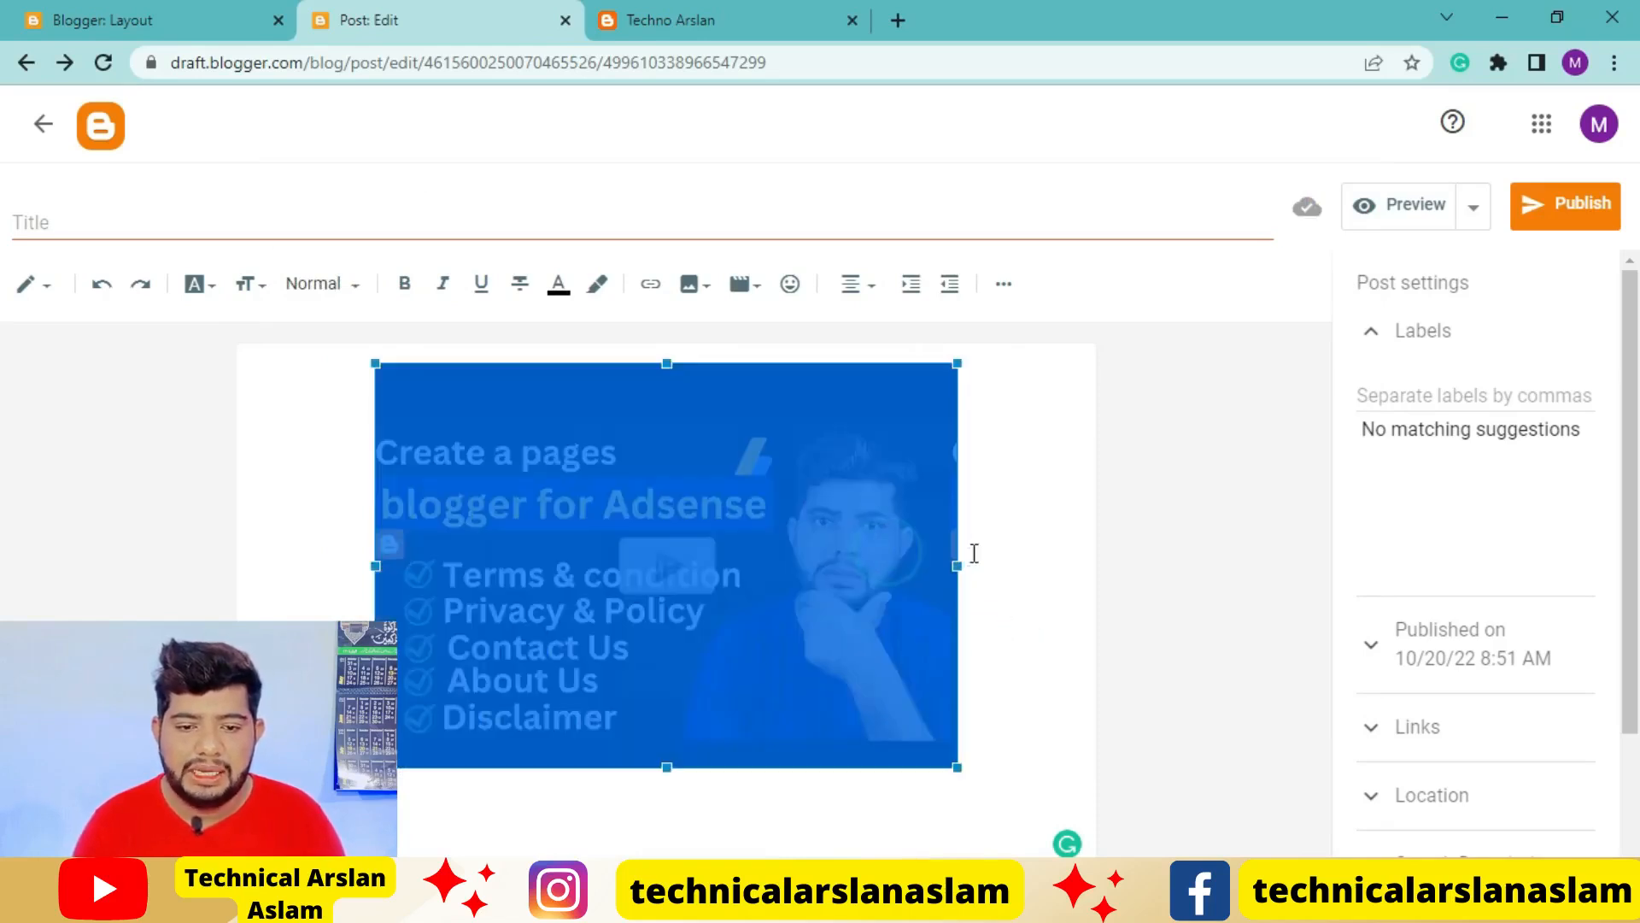
left_click_drag(963, 565, 940, 571)
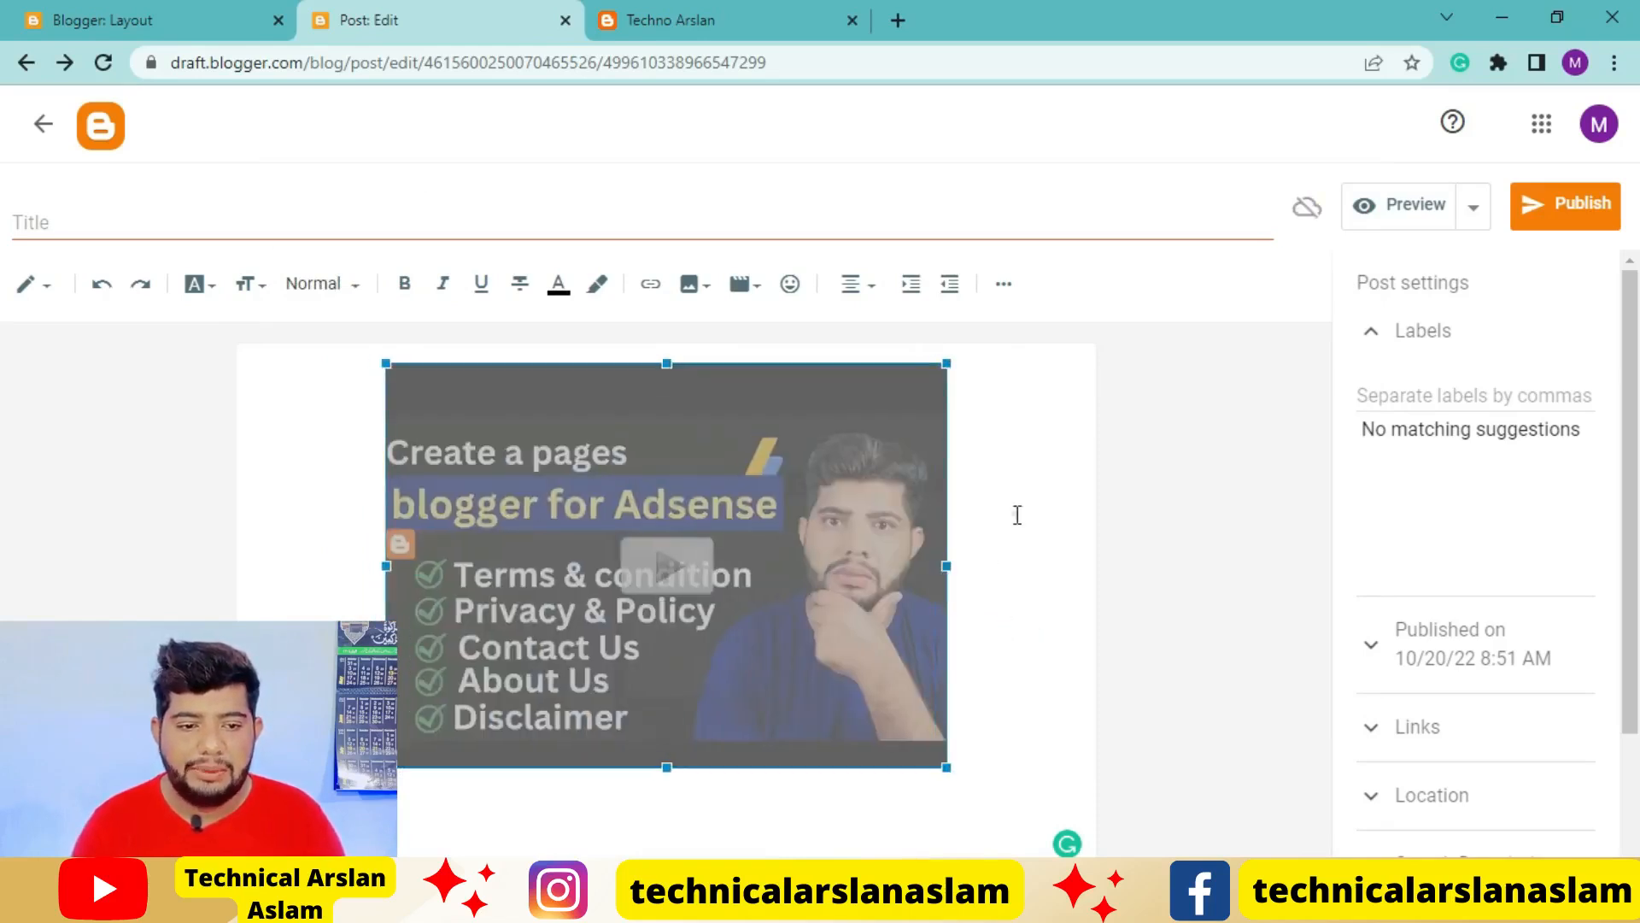
left_click(1014, 513)
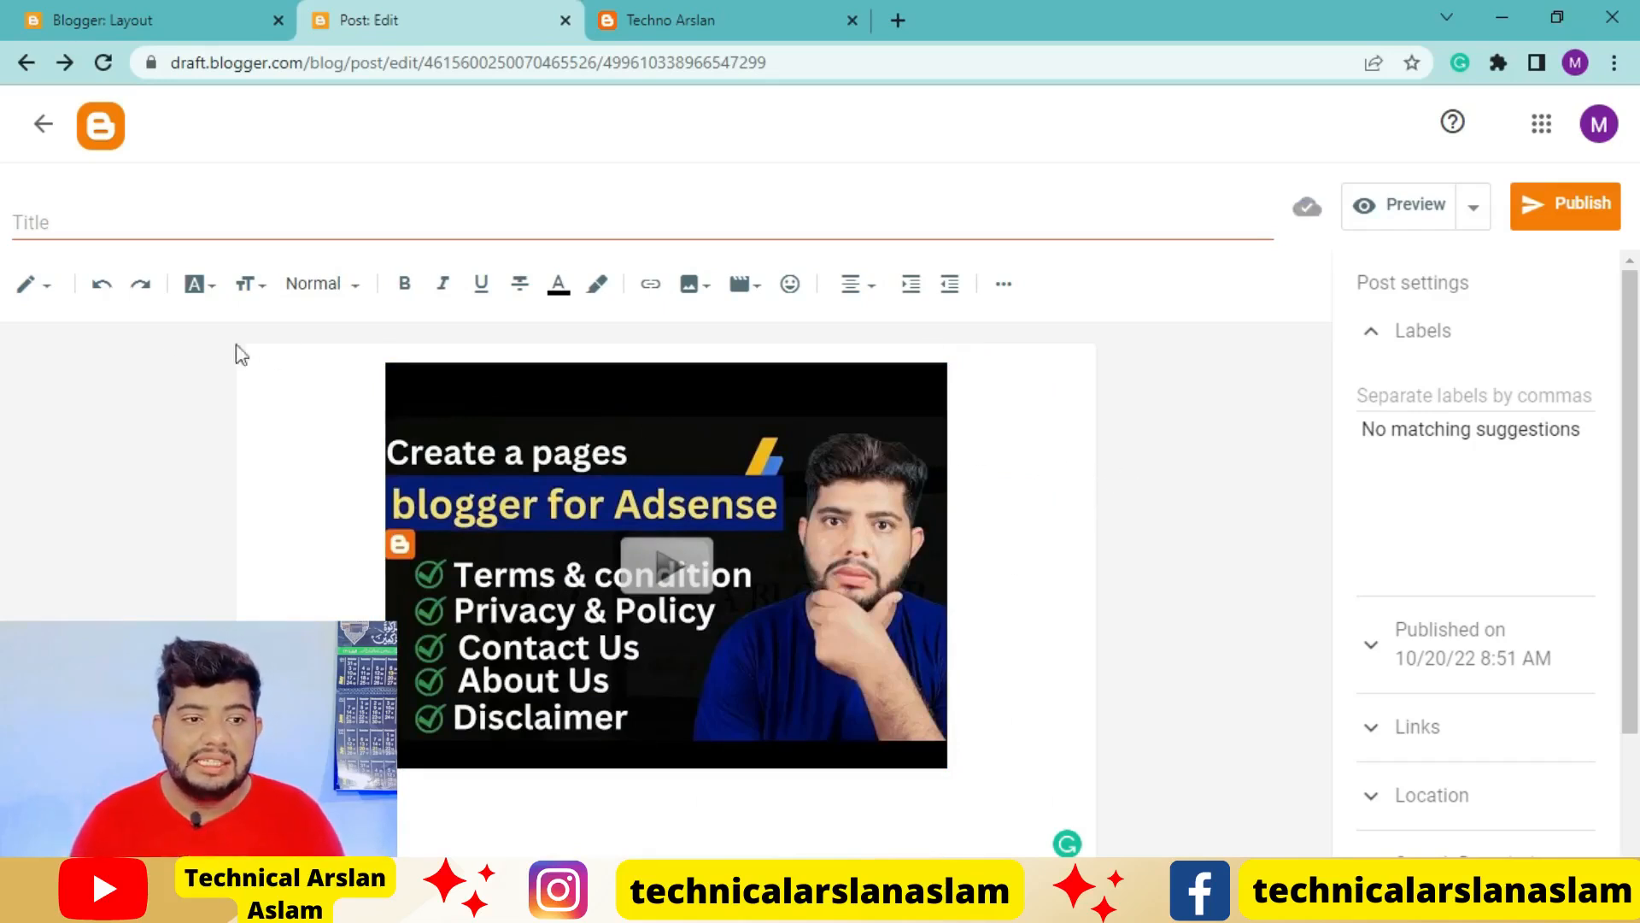
Switch the post to its HTML source and copy all of the embedded video's code
left_click(51, 293)
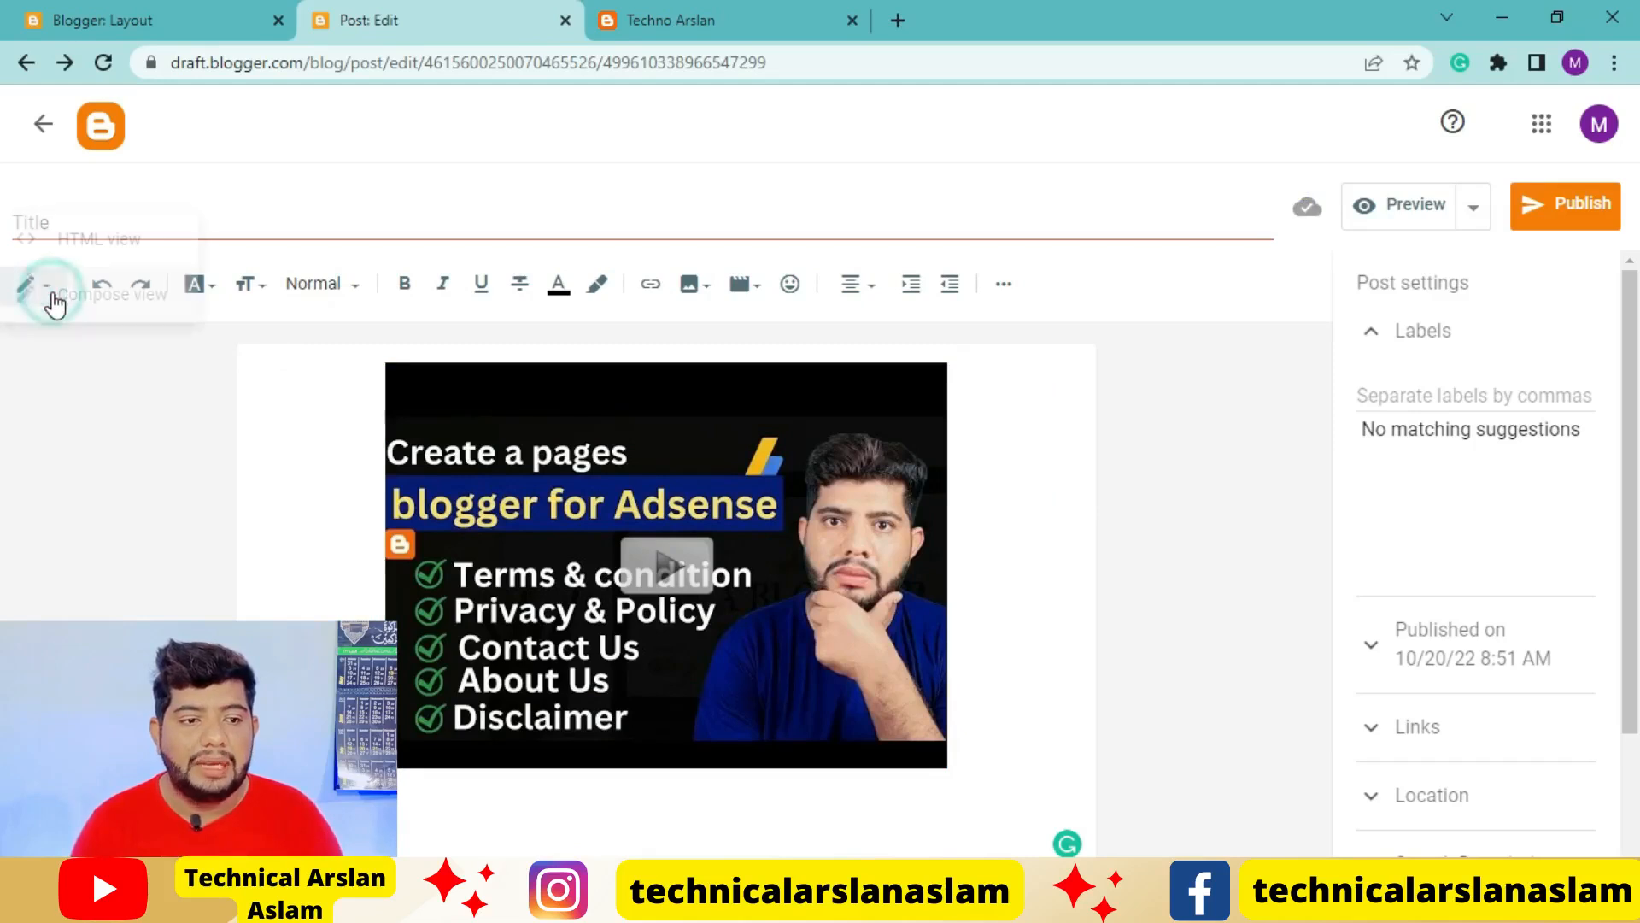
left_click(85, 249)
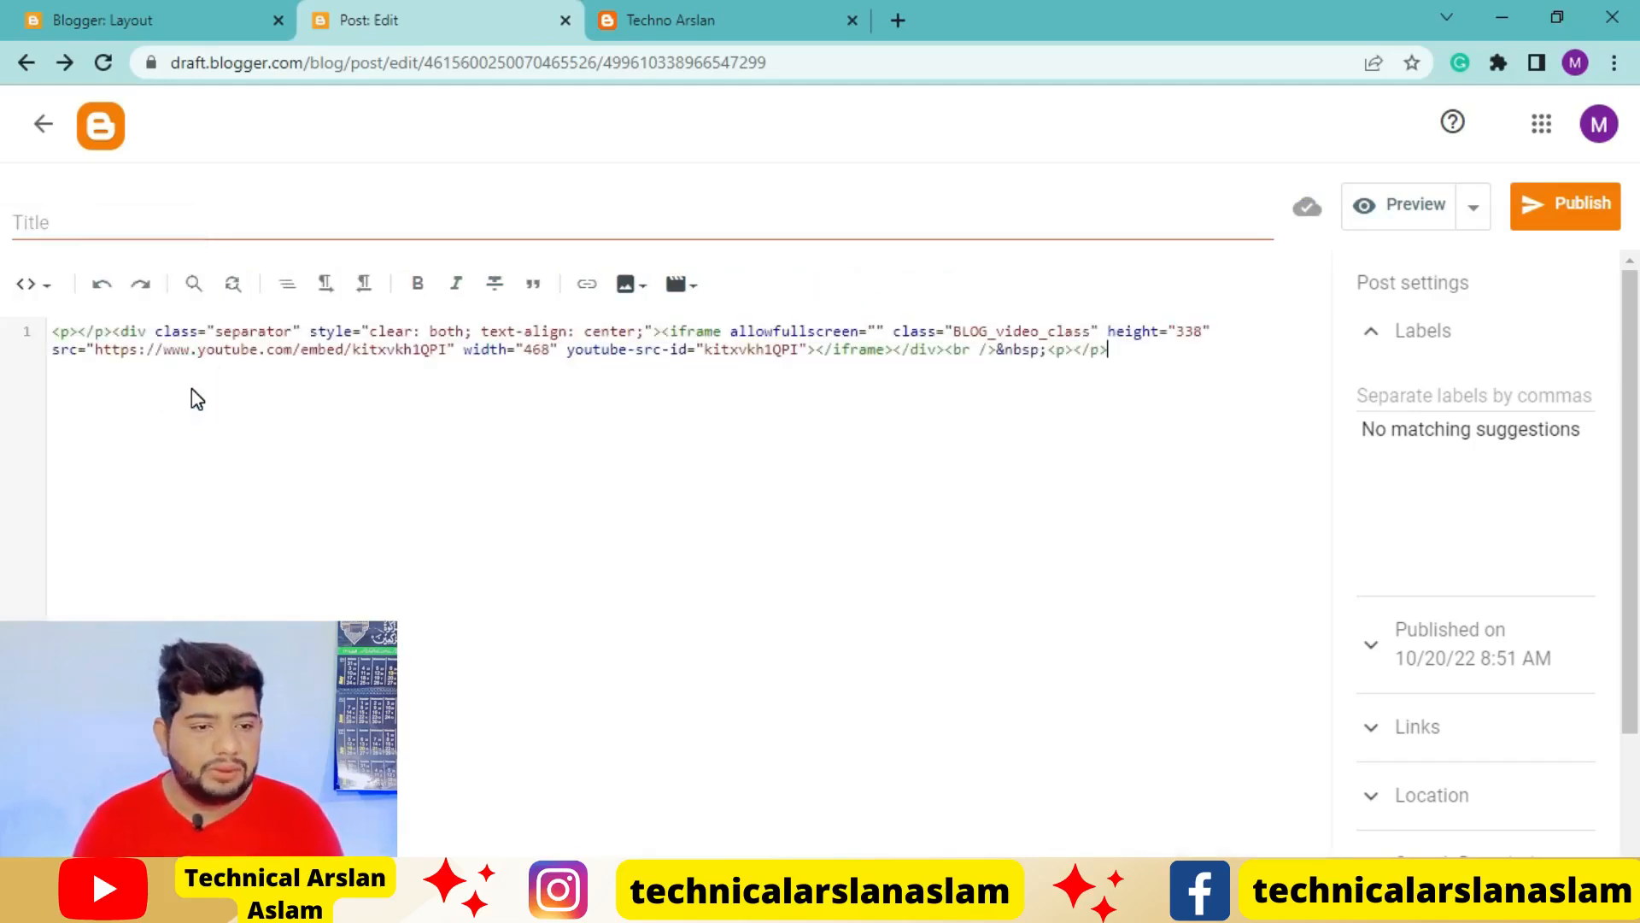
key("ctrl+a")
key("ctrl+c")
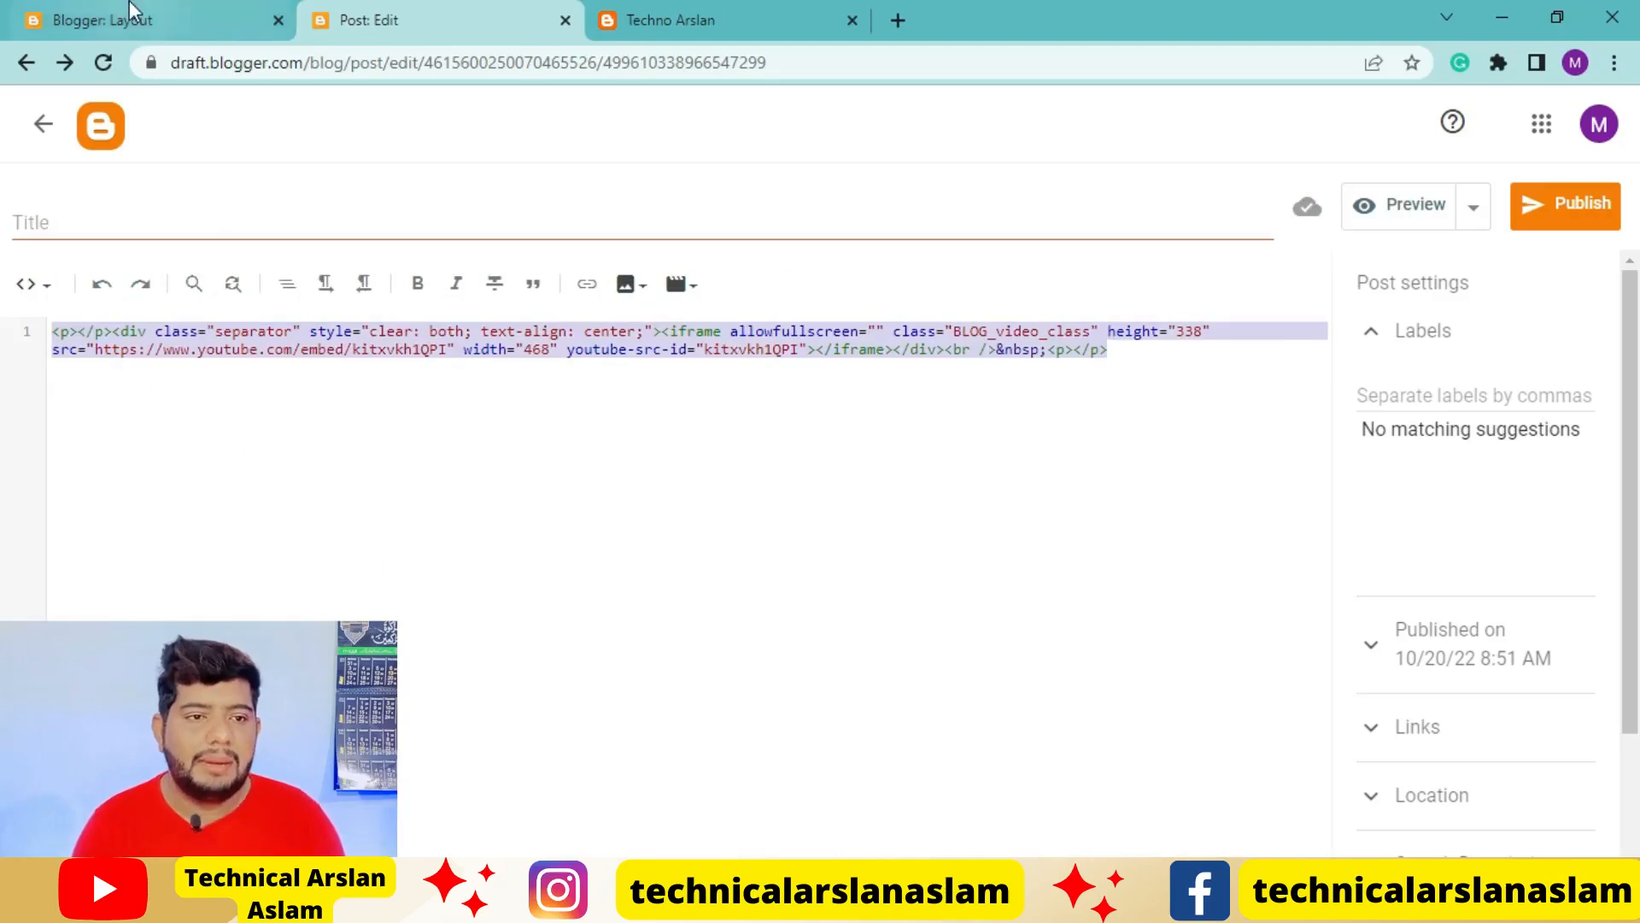
In the blog layout, replace the Subscribe Us gadget's content with the copied video embed code and save it
left_click(248, 22)
scroll(1437, 447, "down", 1)
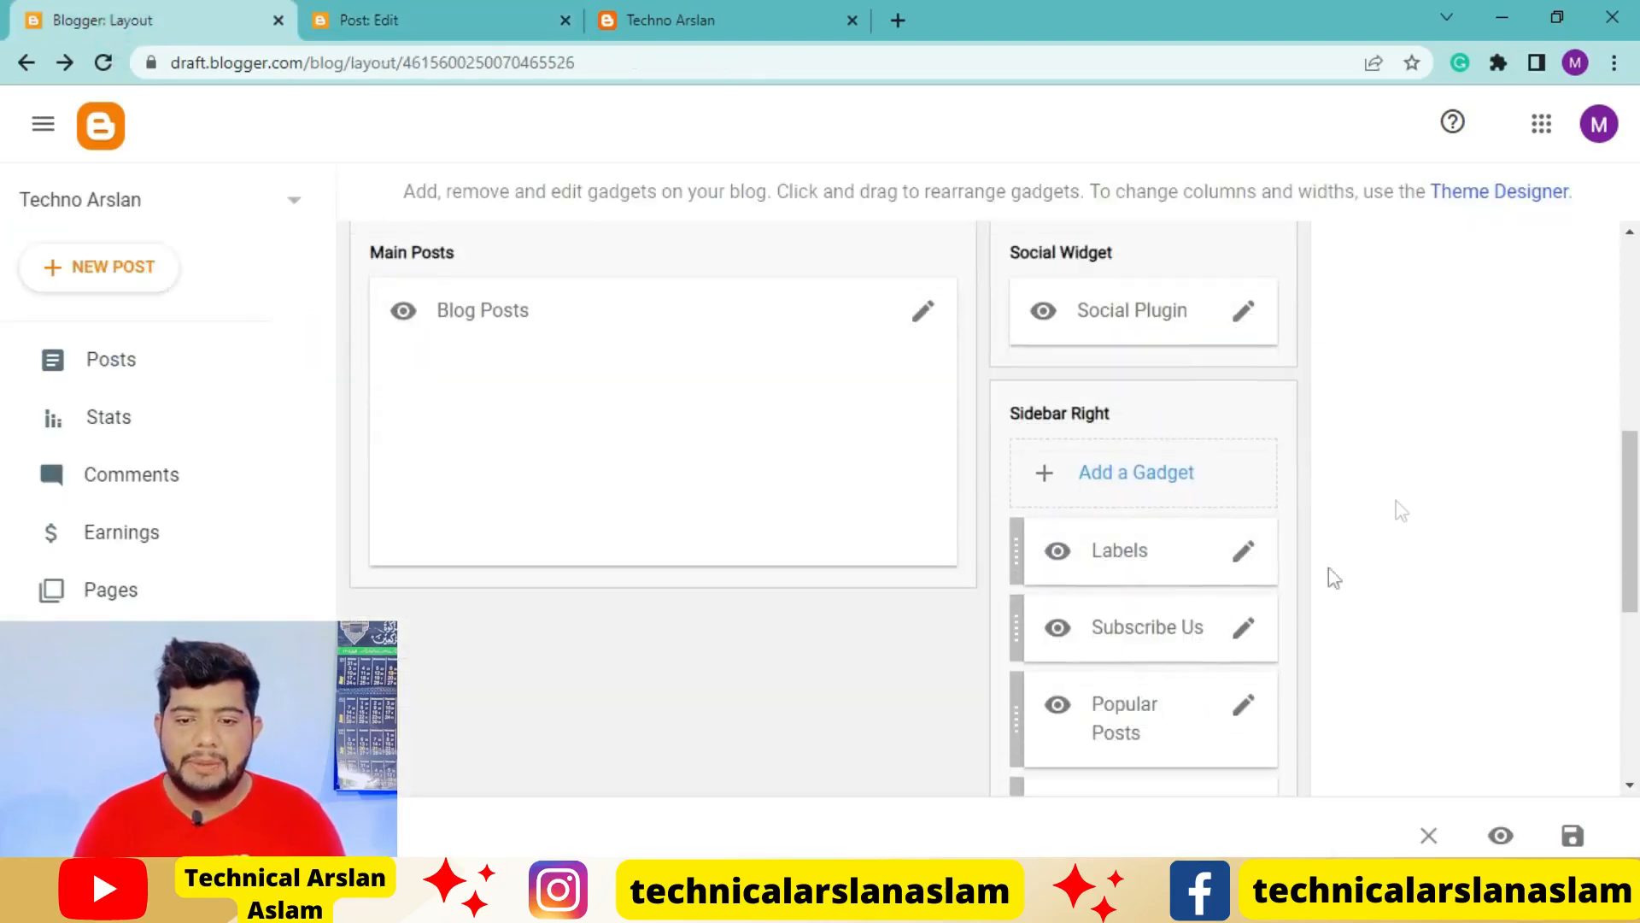
left_click(1244, 628)
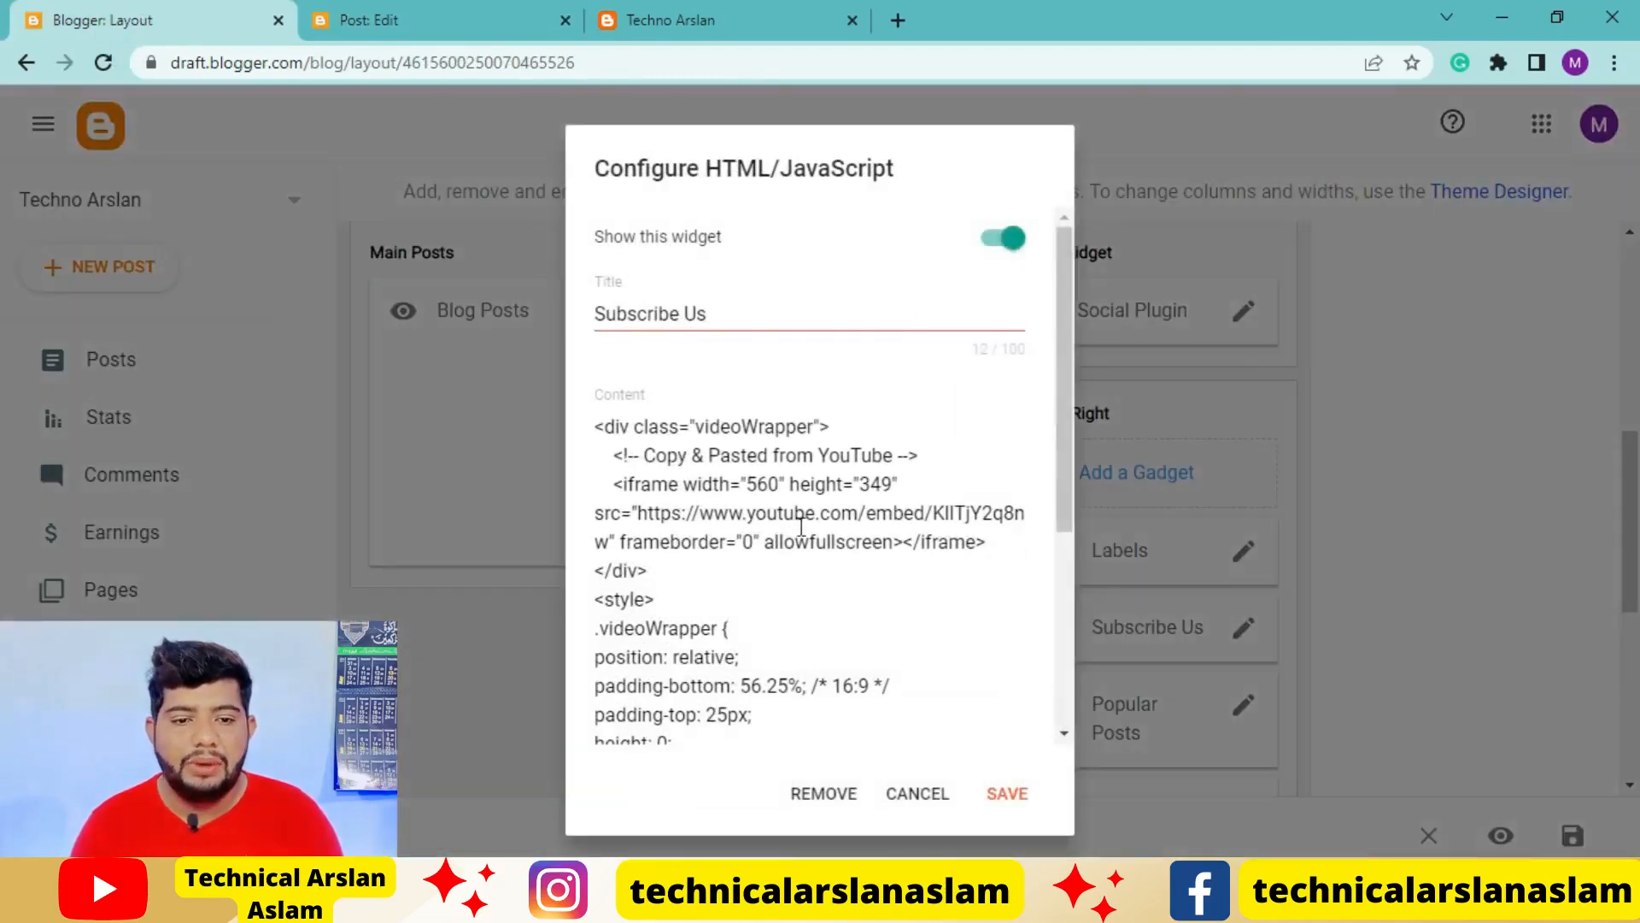
scroll(801, 525, "down", 4)
left_click(783, 636)
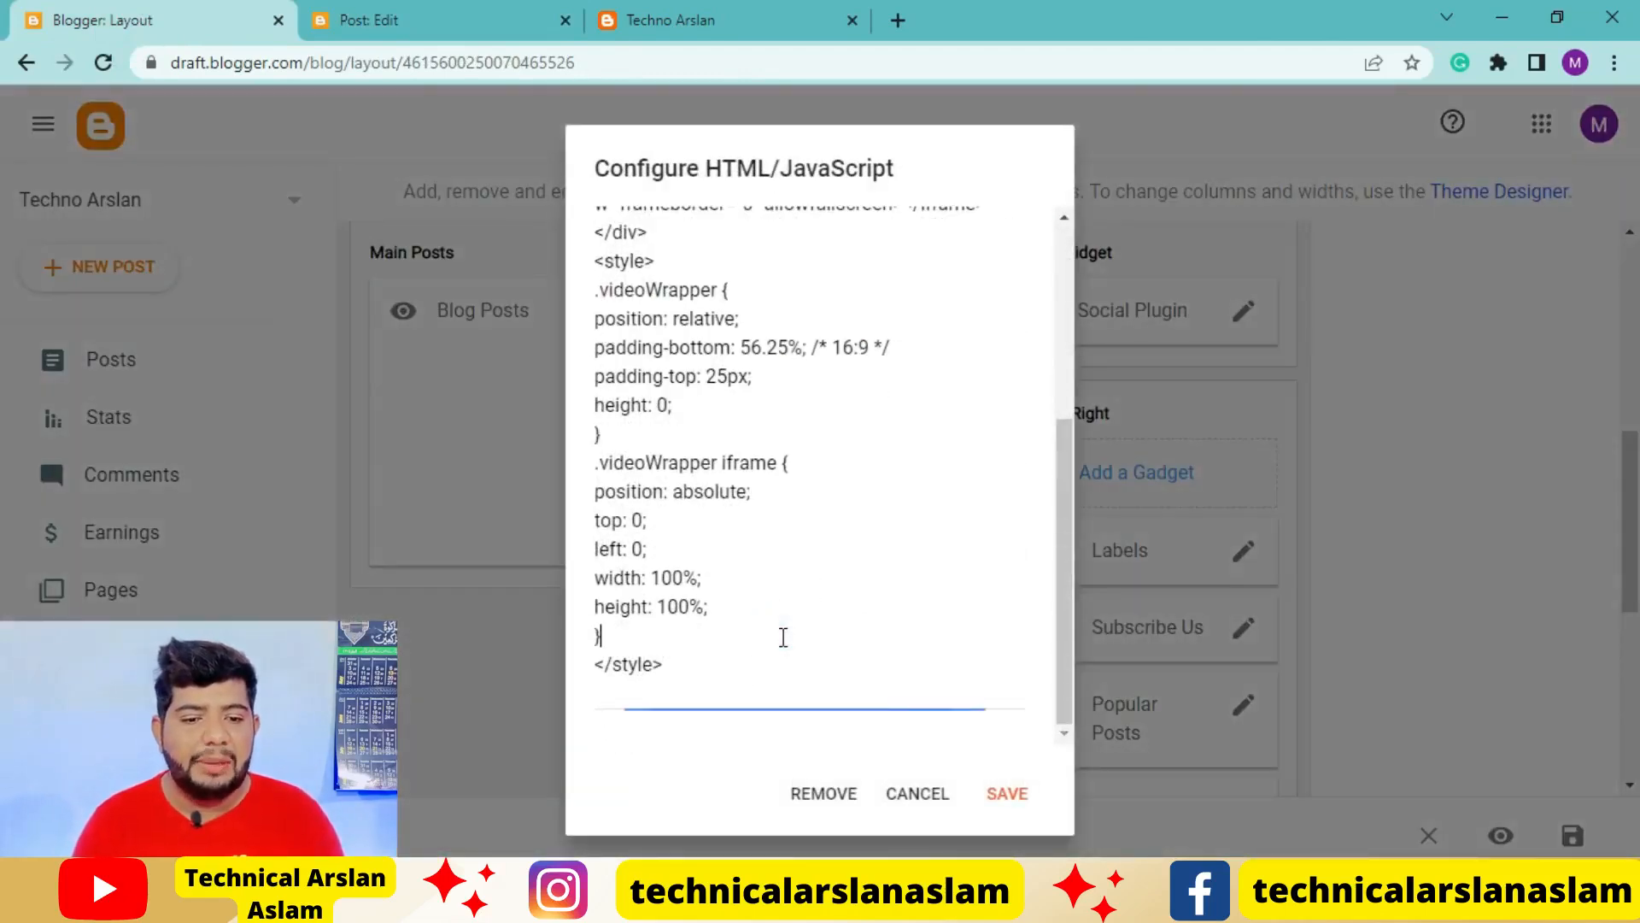
key("ctrl+a")
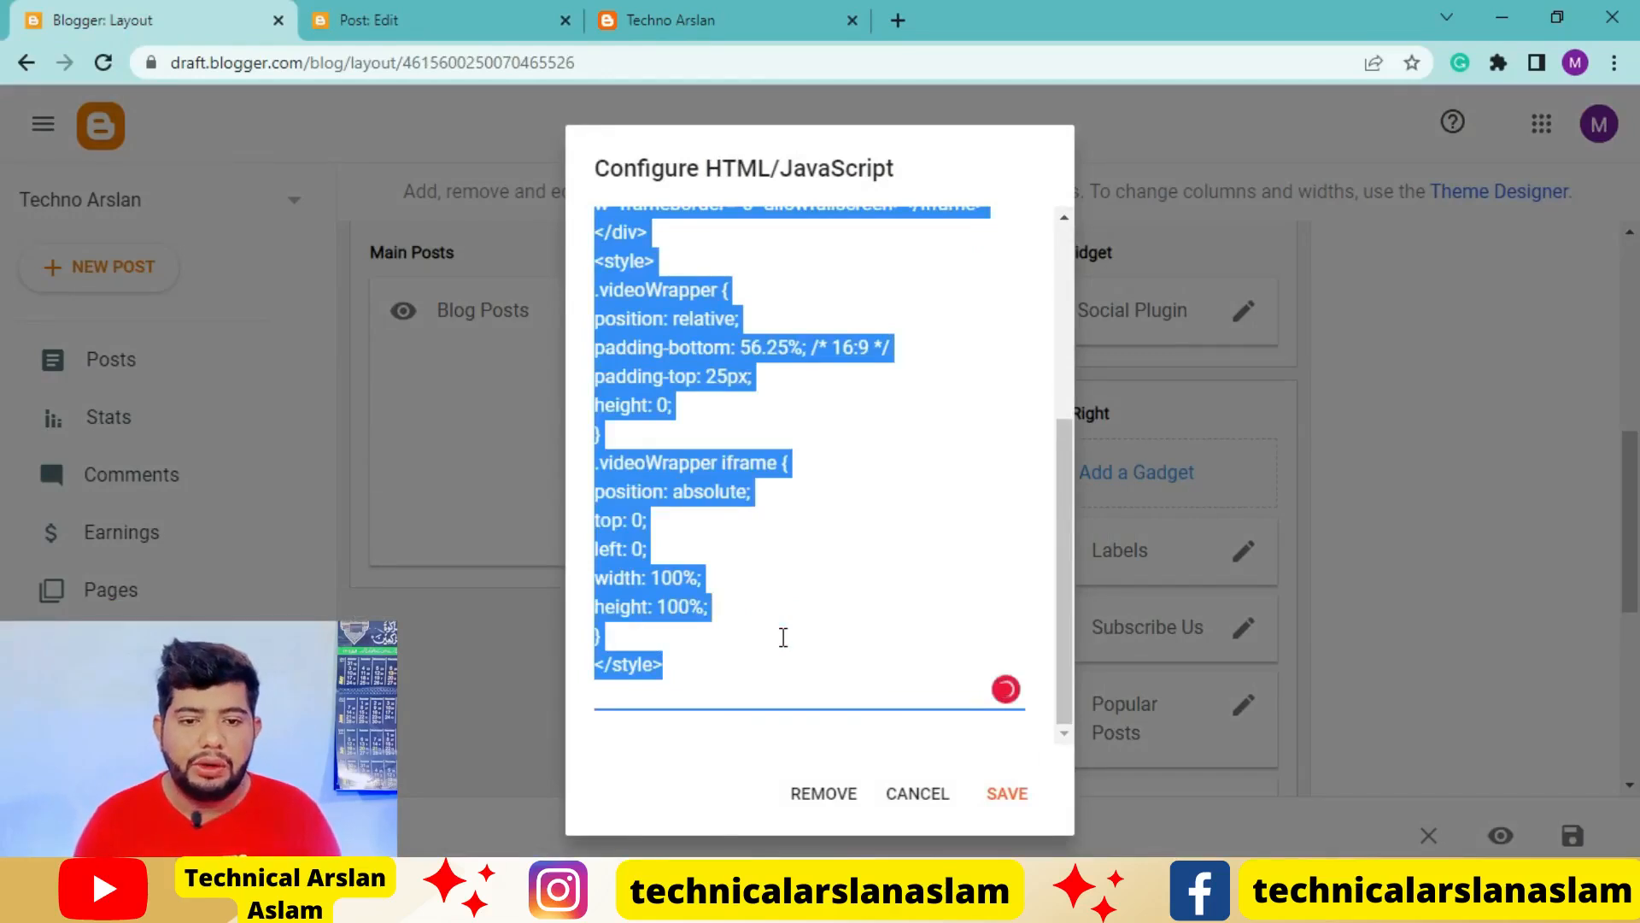
key("ctrl+v")
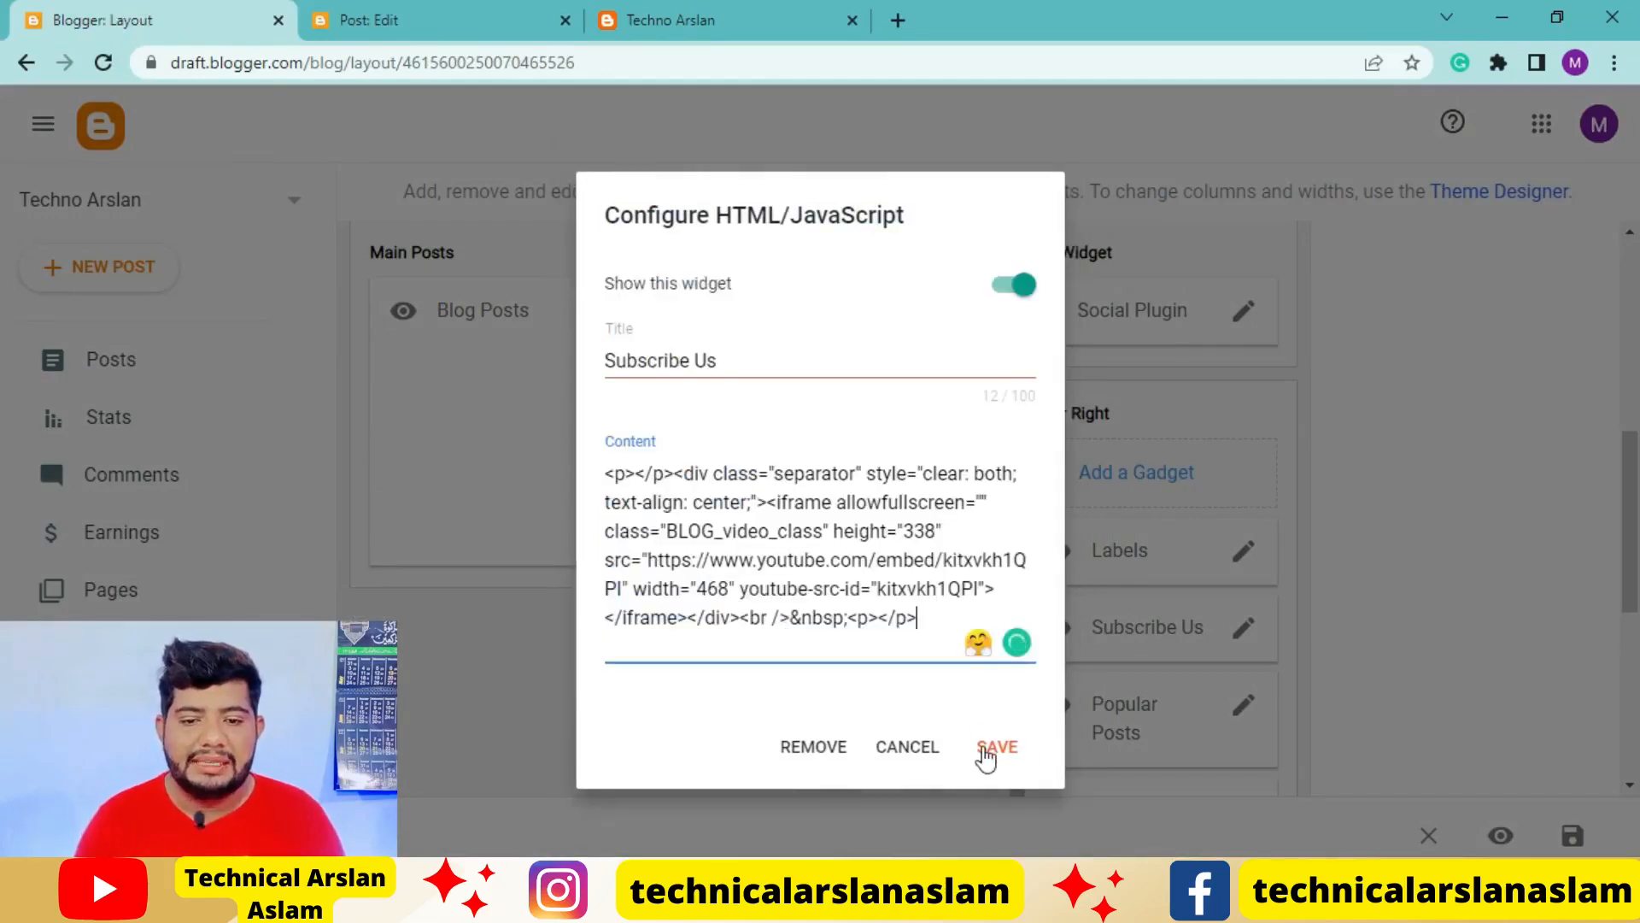
left_click(988, 756)
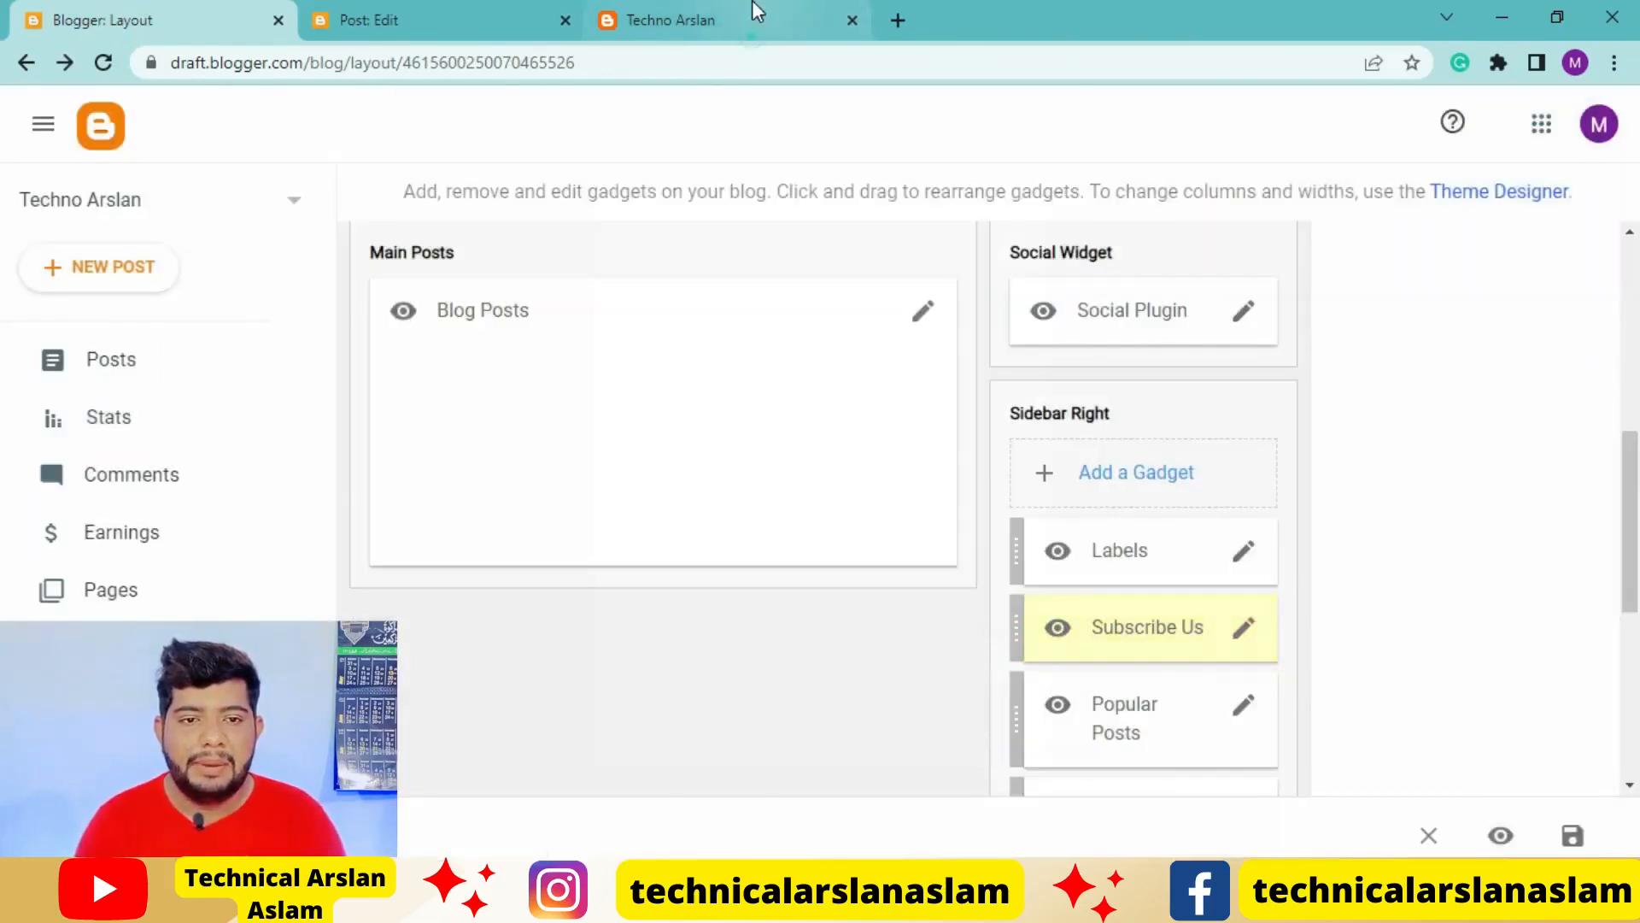
Reload the live blog and check the sidebar from the Subscribe Us video down to the Facebook widget
left_click(752, 19)
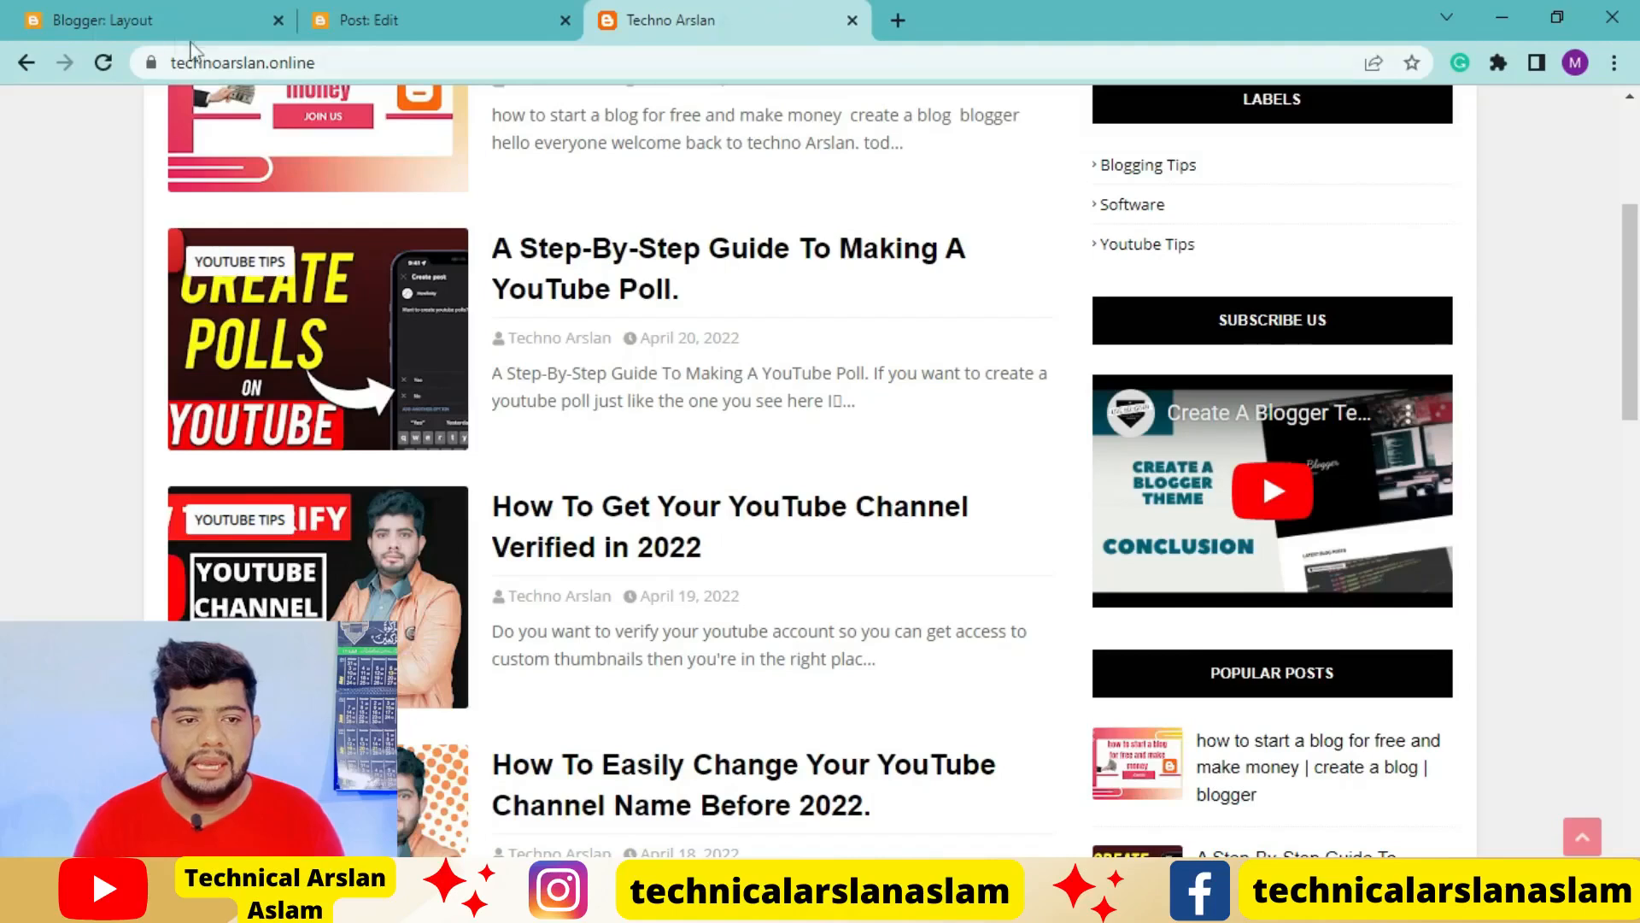
left_click(103, 63)
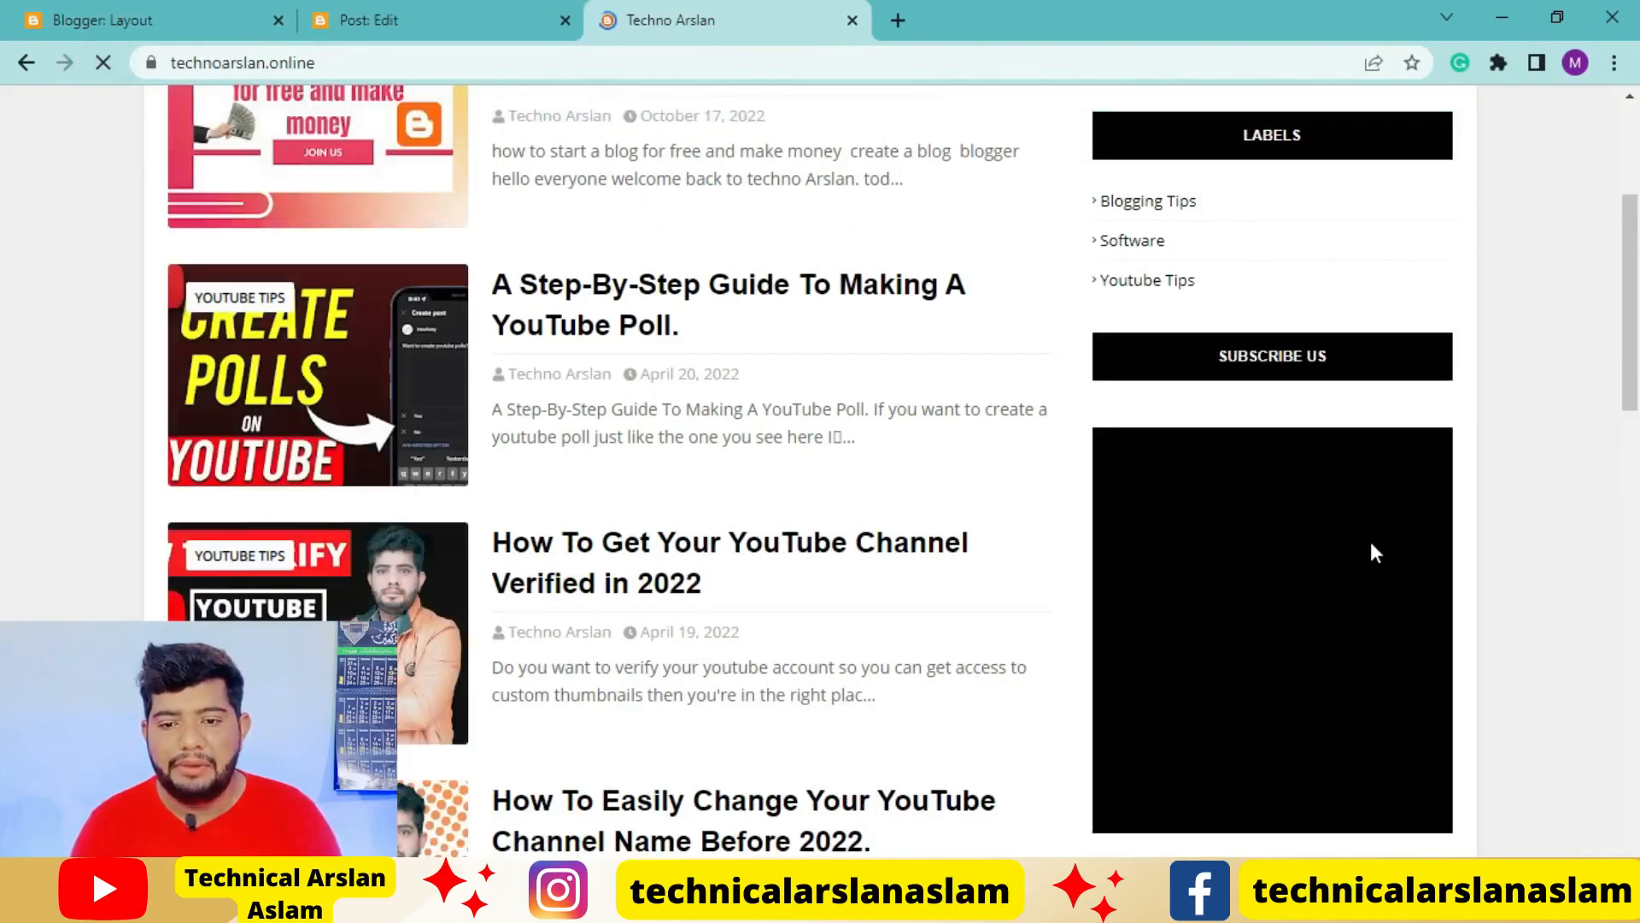
scroll(1308, 595, "down", 3)
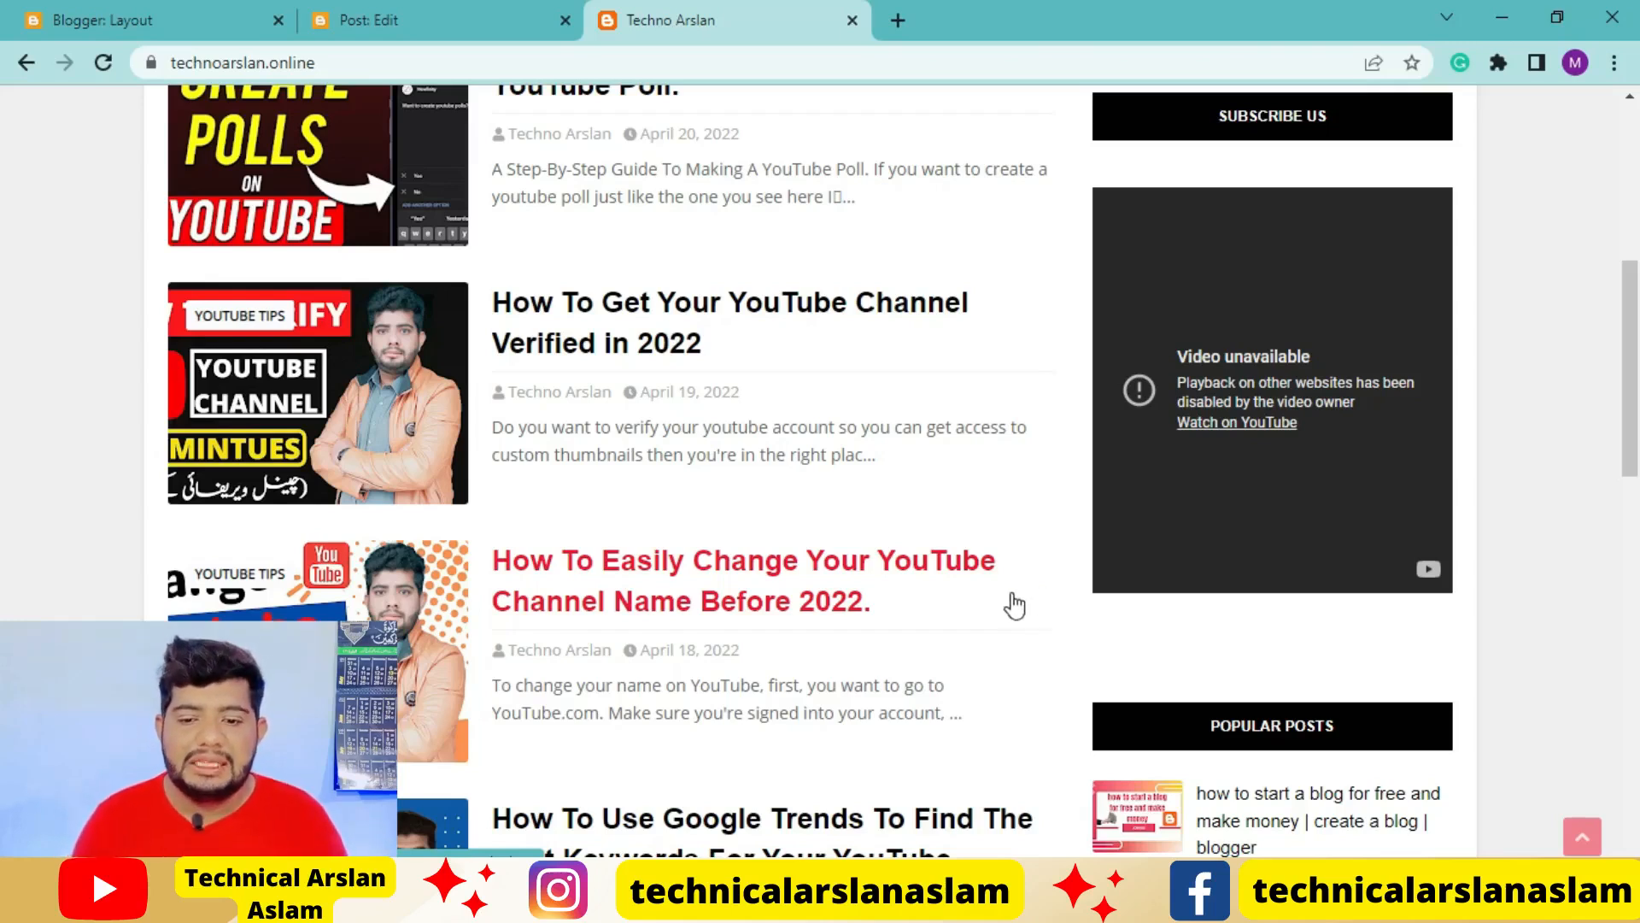
scroll(1014, 596, "down", 4)
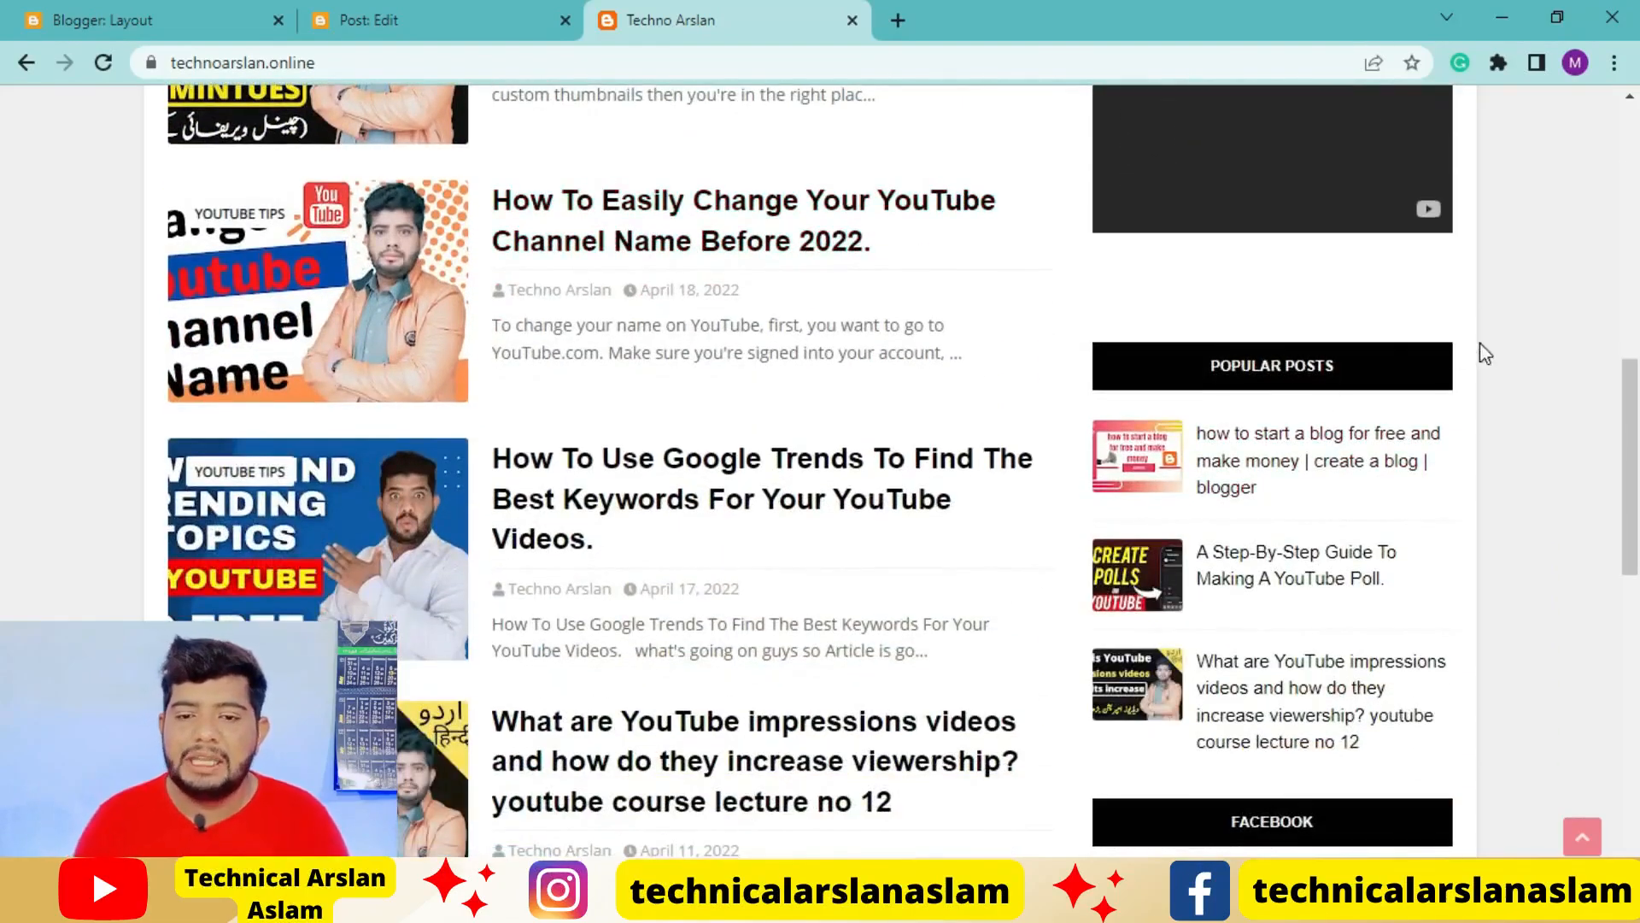
scroll(1261, 400, "down", 3)
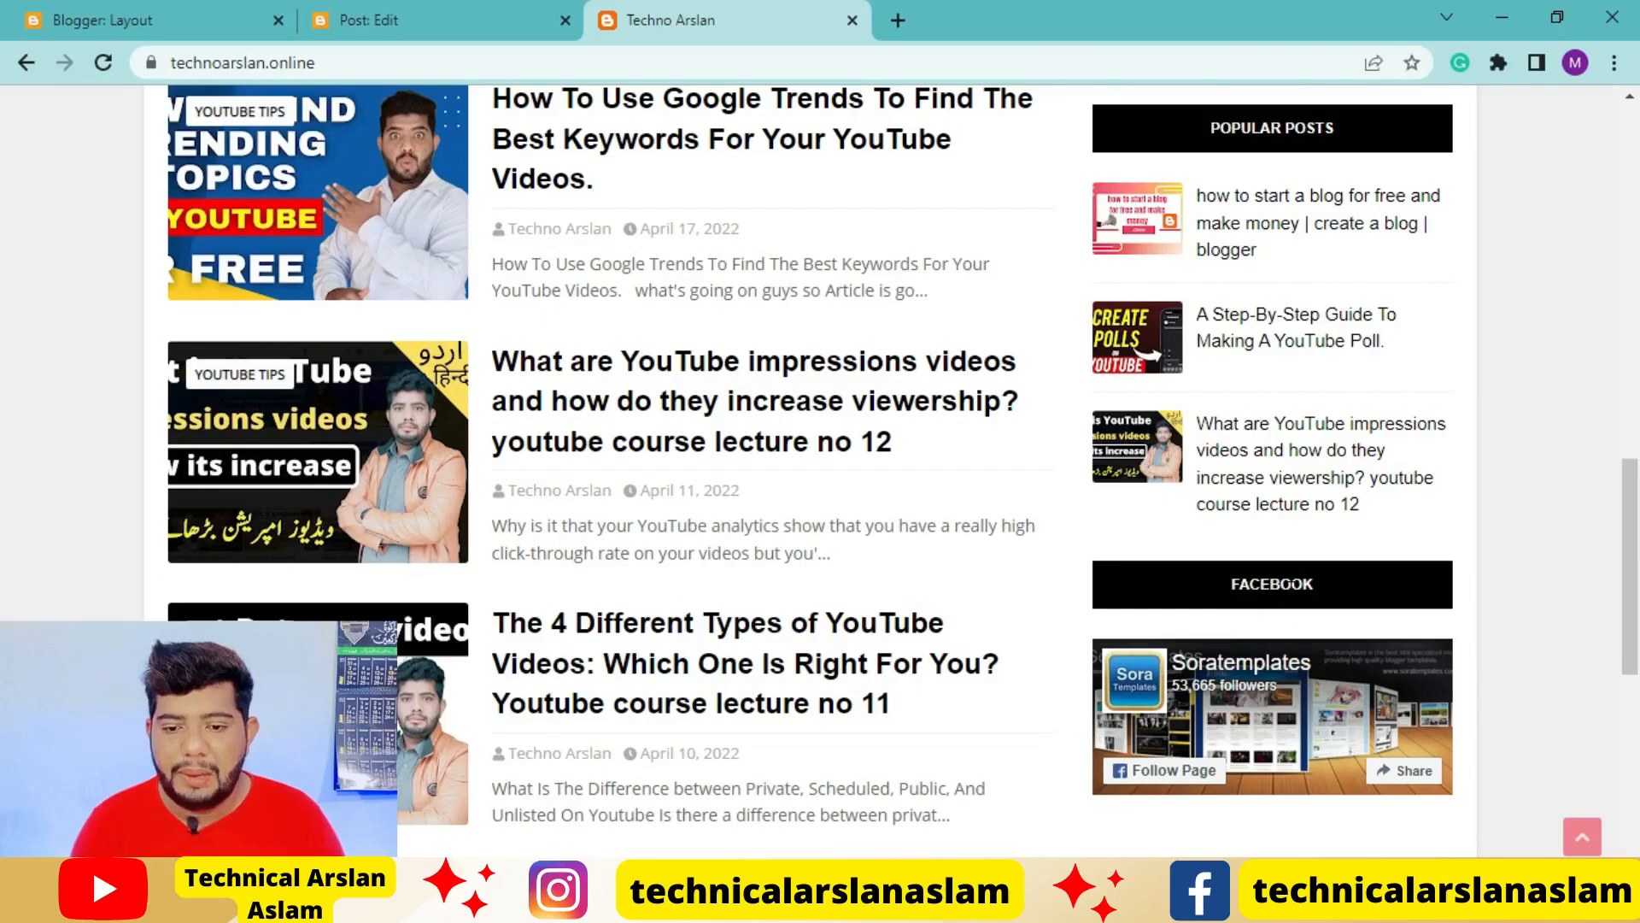
scroll(609, 469, "down", 2)
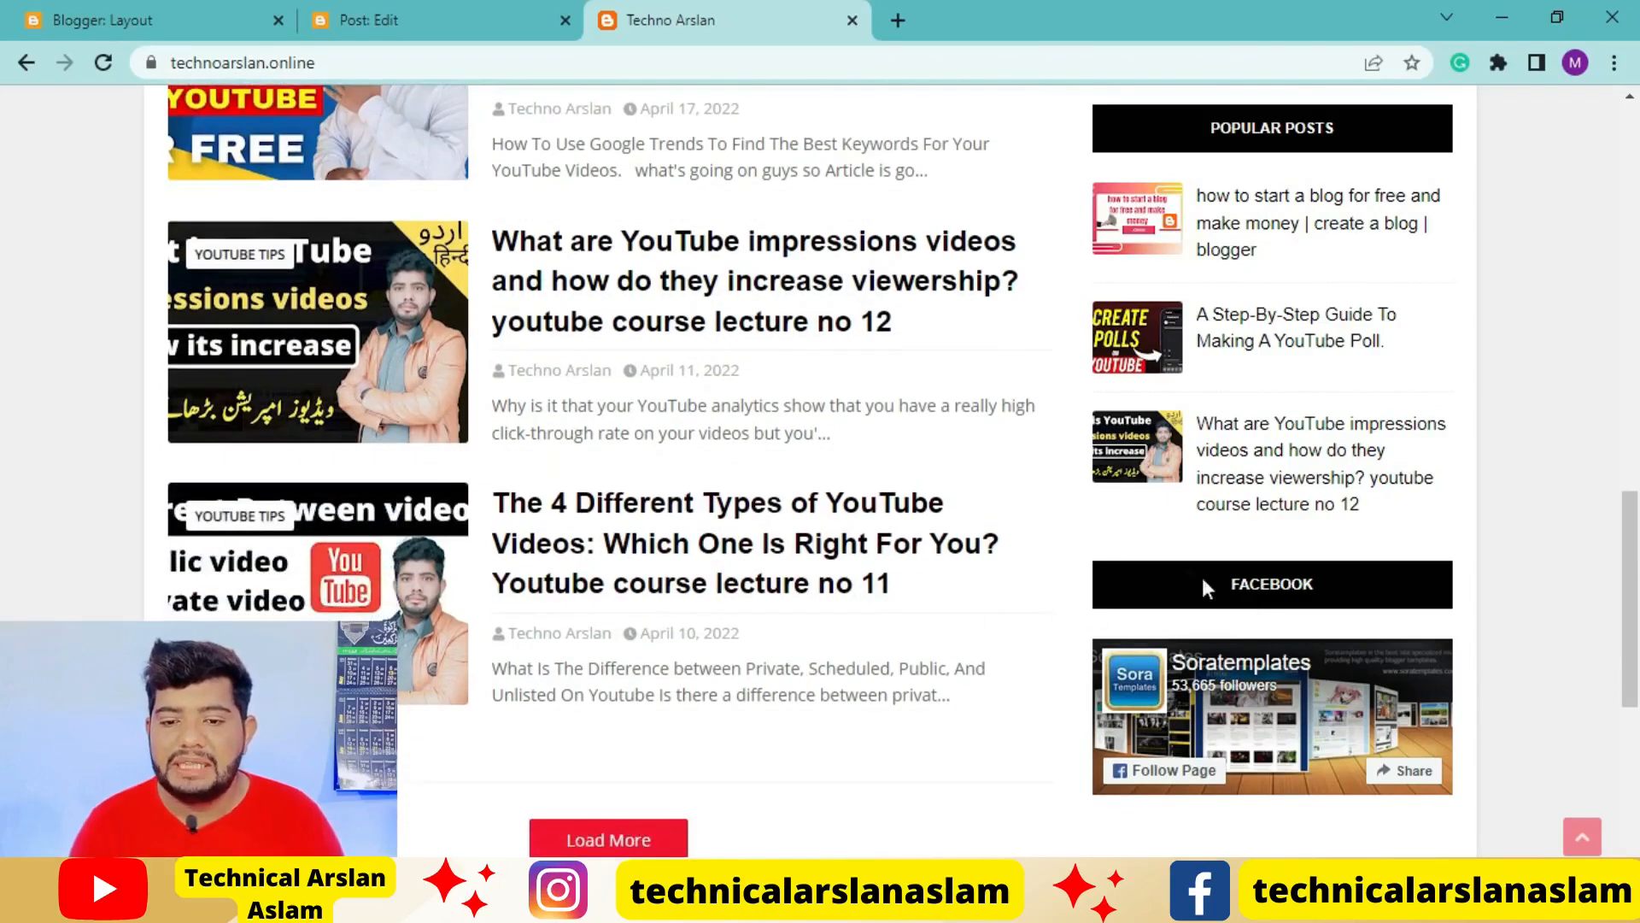
double_click(1319, 585)
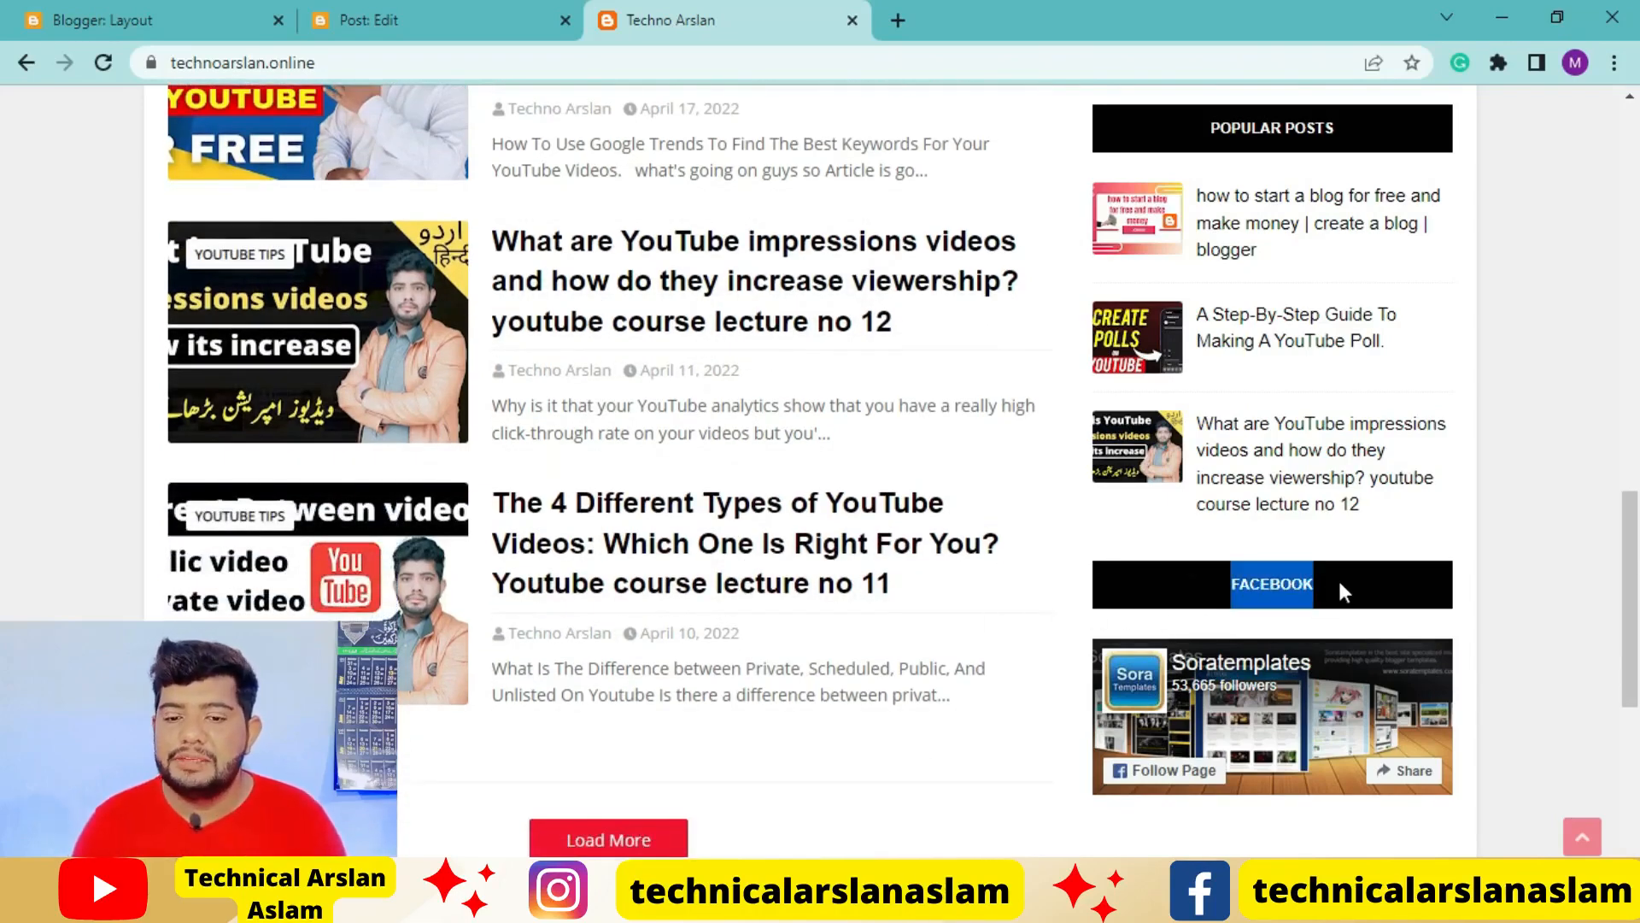
left_click(1343, 571)
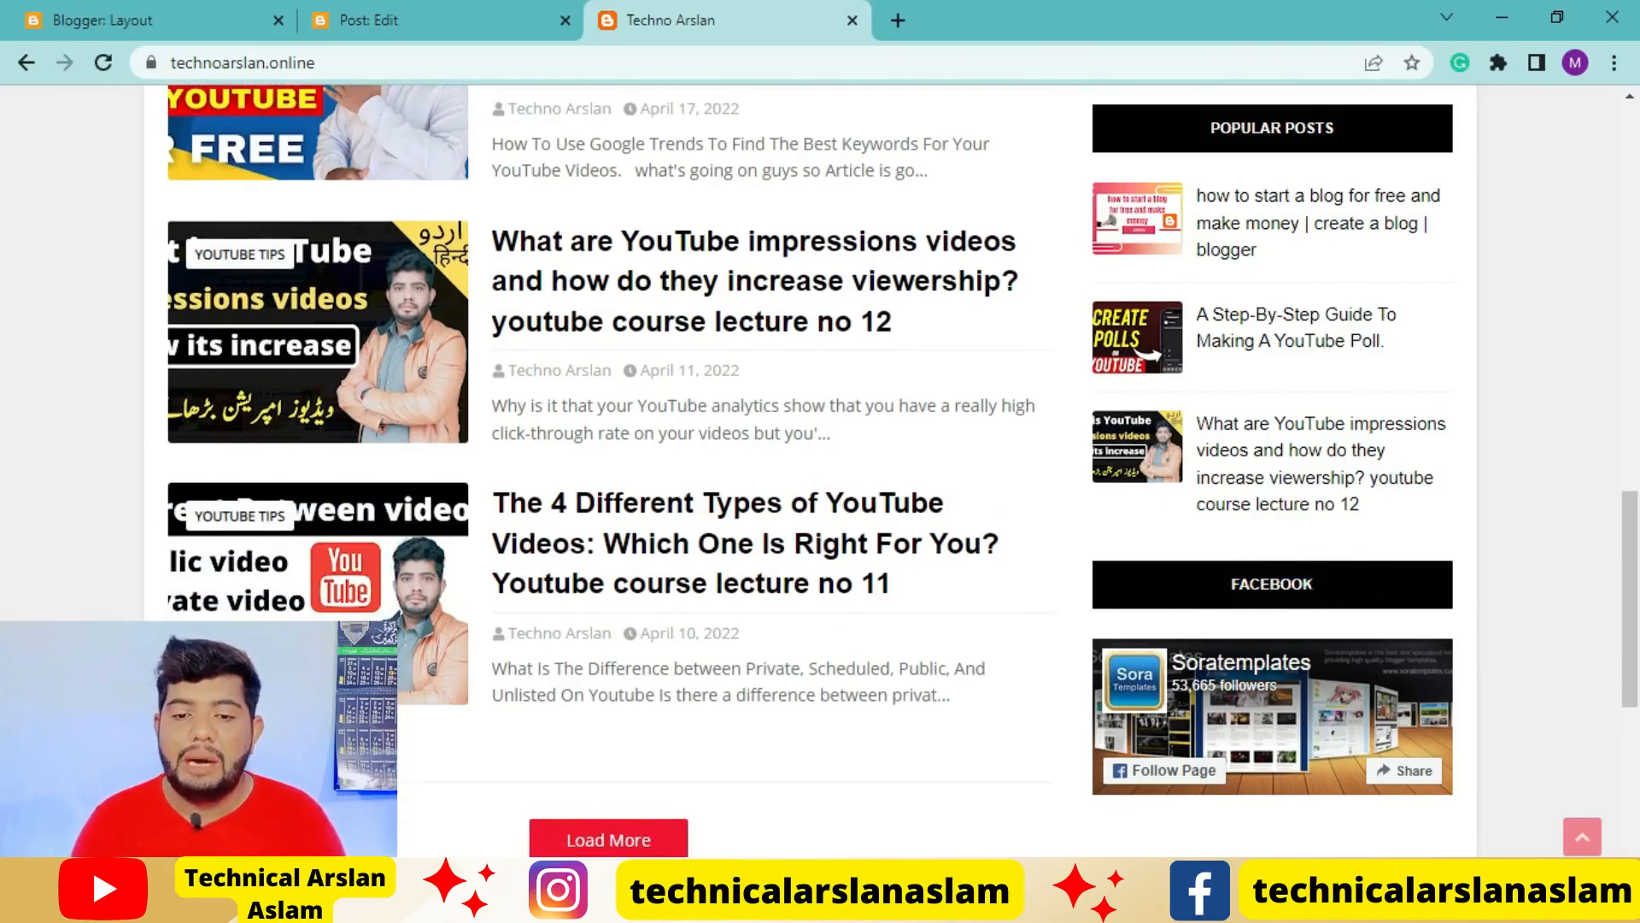
Remove the Facebook gadget from the Sidebar Right section of the blog layout
left_click(114, 12)
scroll(1299, 675, "down", 4)
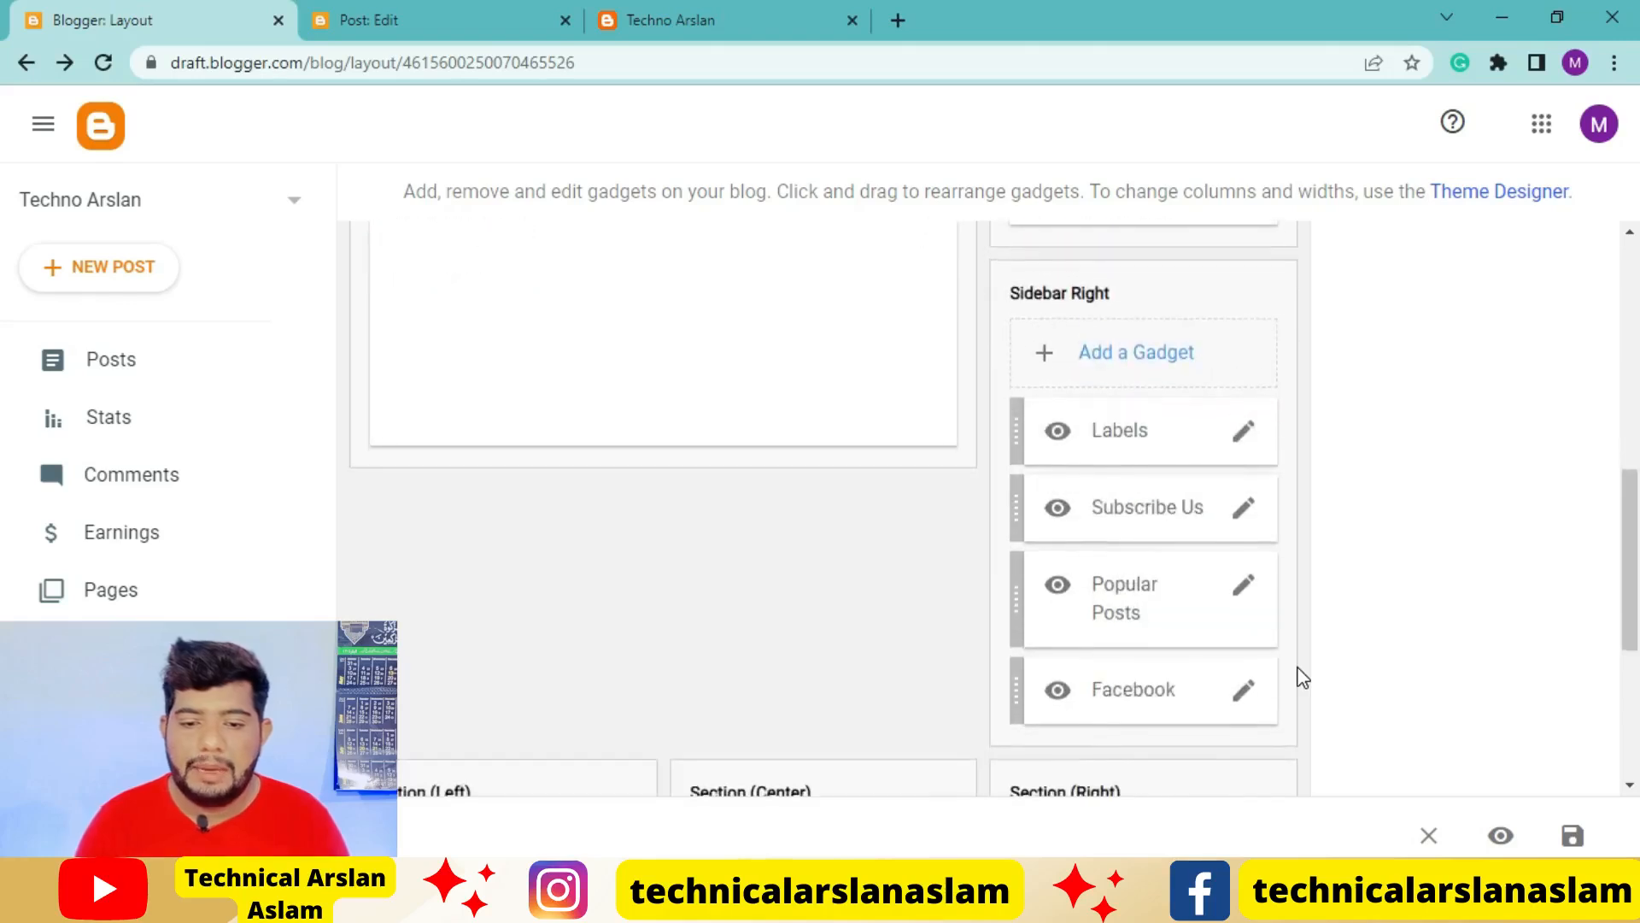
left_click(1239, 453)
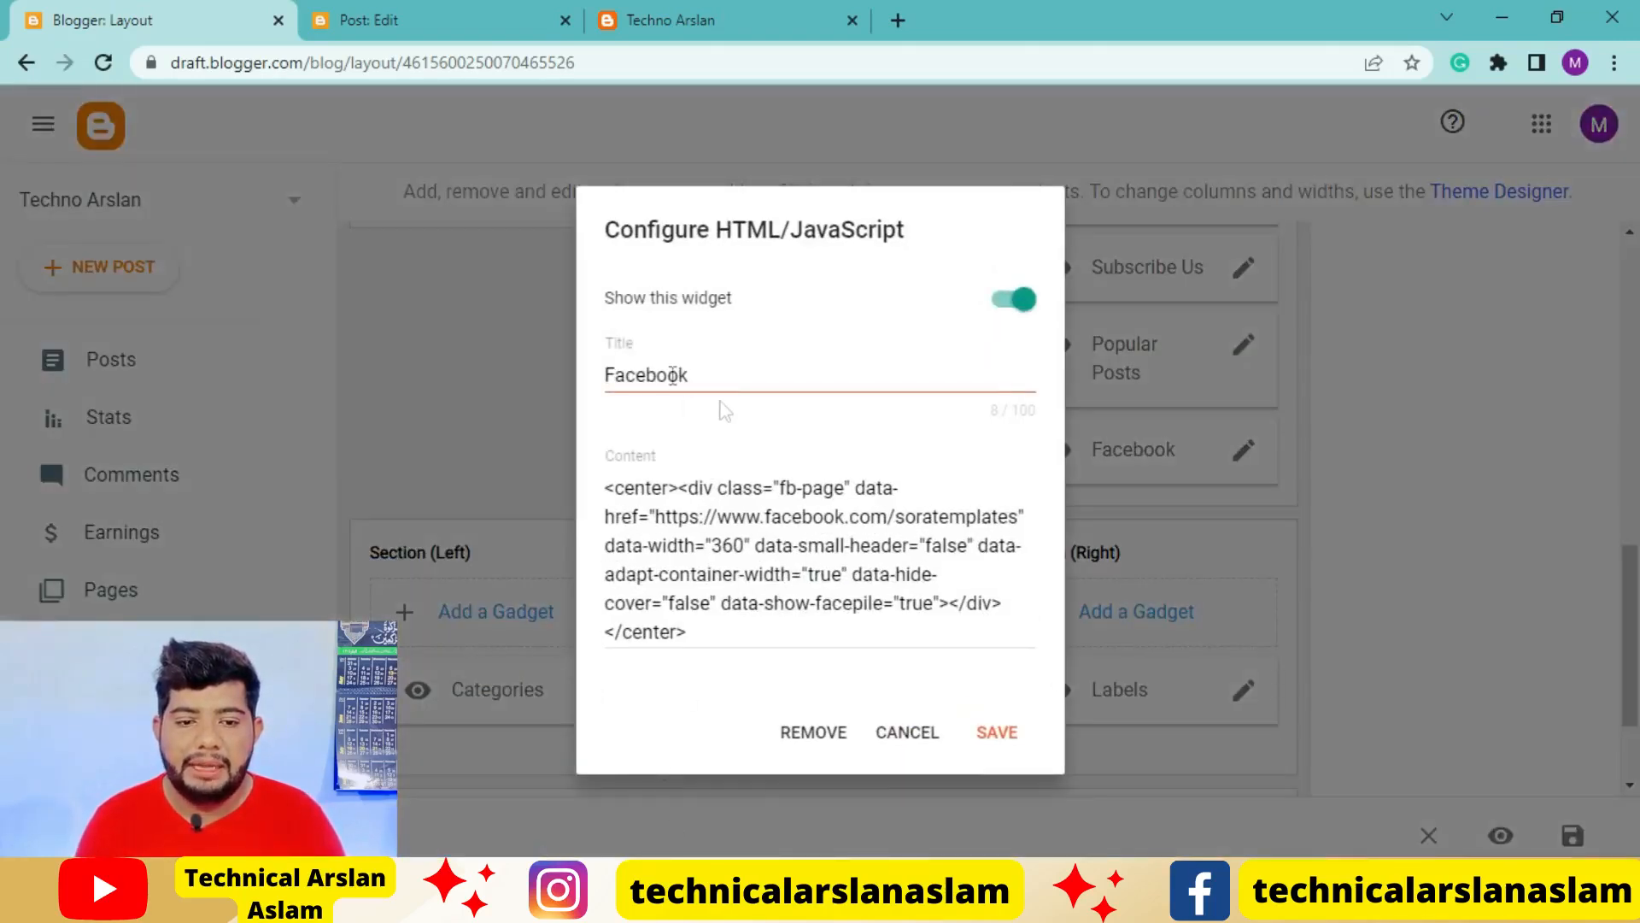
left_click(812, 732)
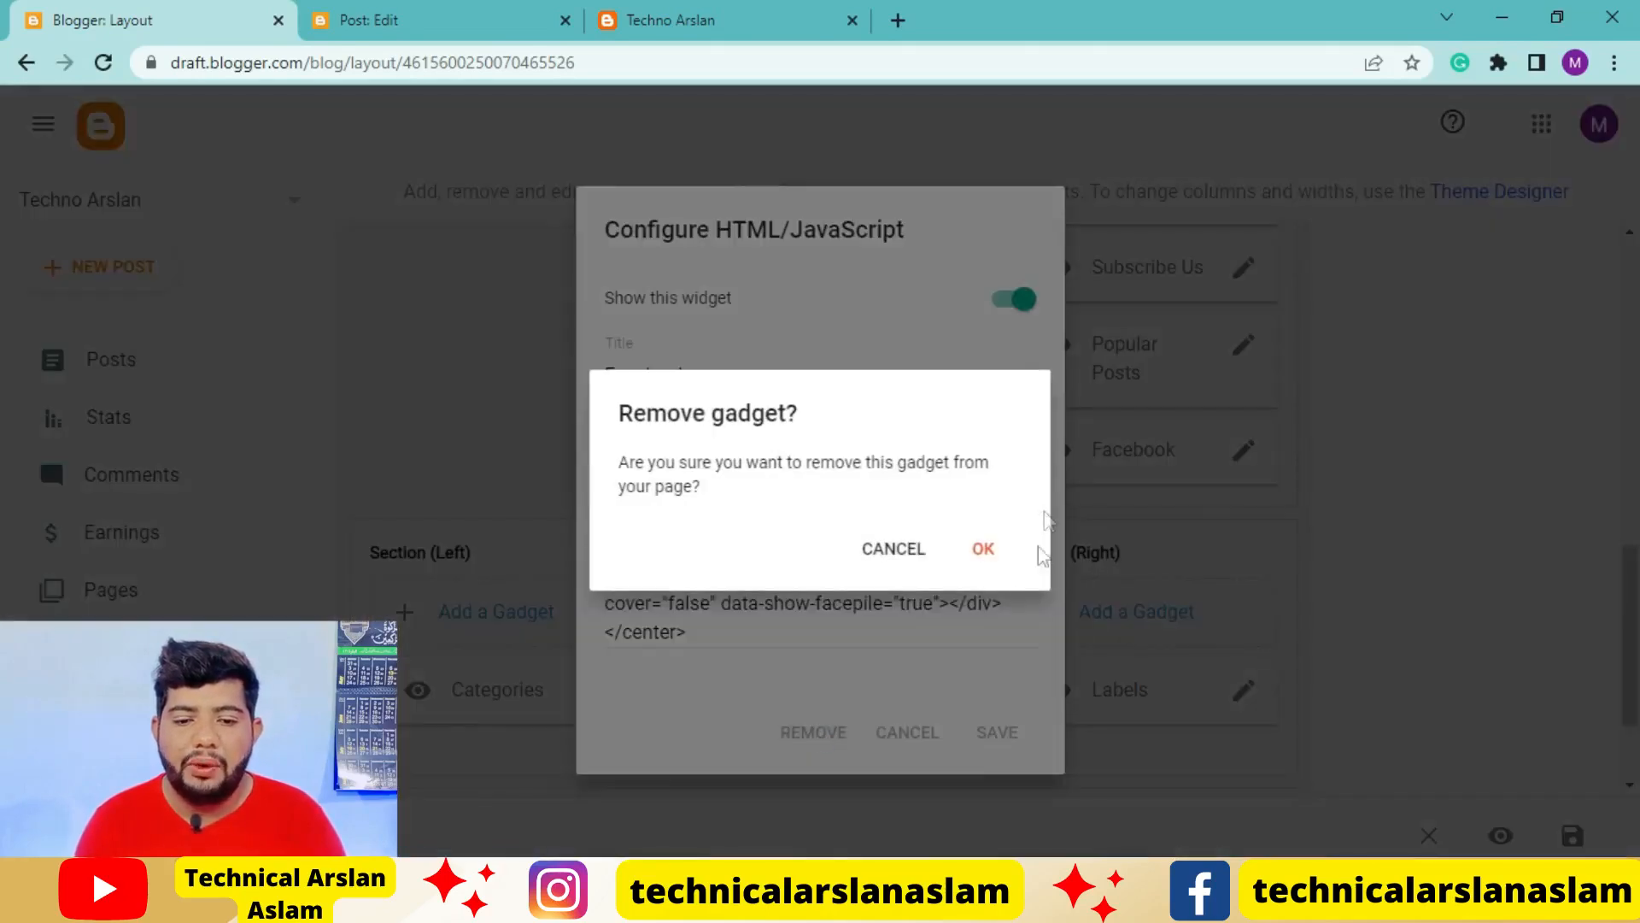
left_click(985, 555)
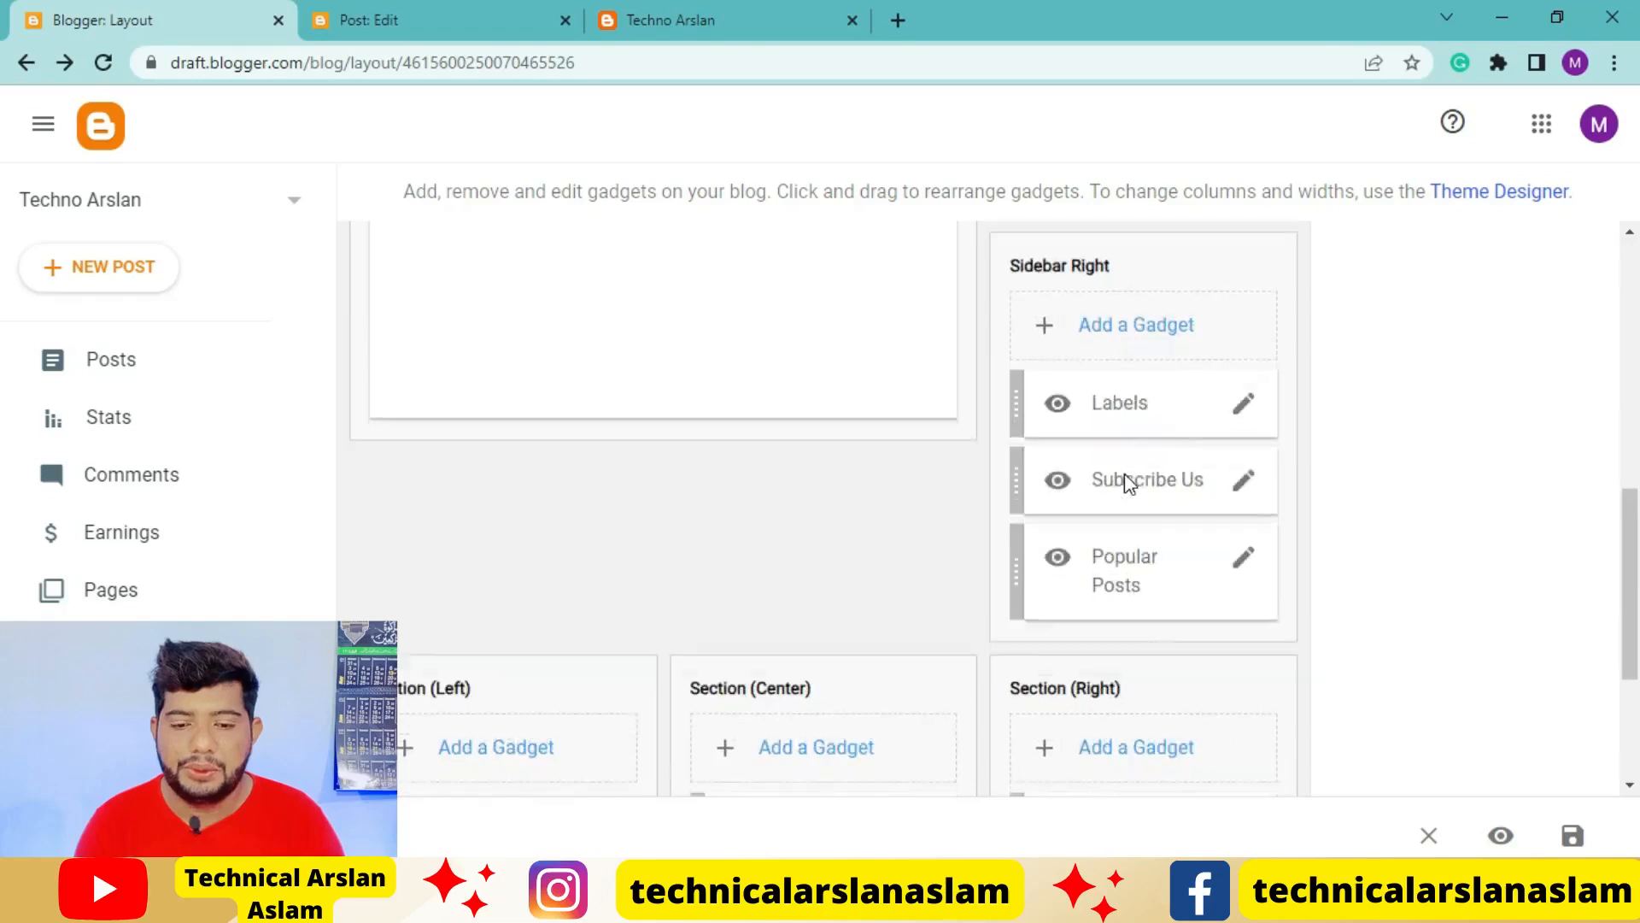
Add a Translate gadget with the Vertical style to the Sidebar Right section and save it
scroll(1124, 433, "up", 5)
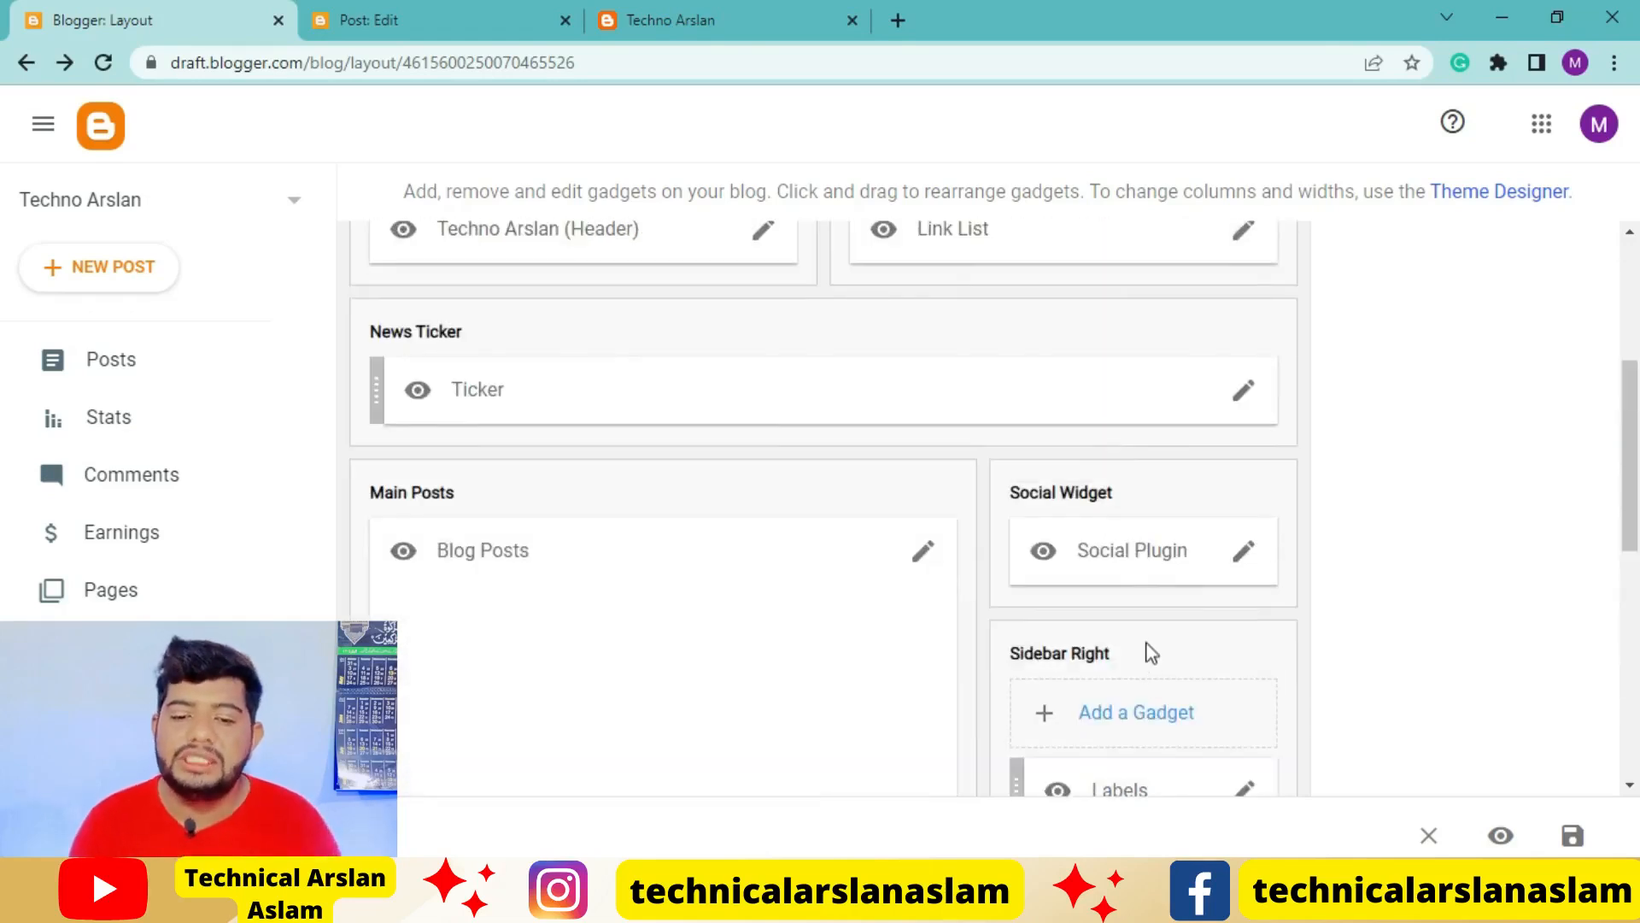
scroll(1151, 653, "down", 1)
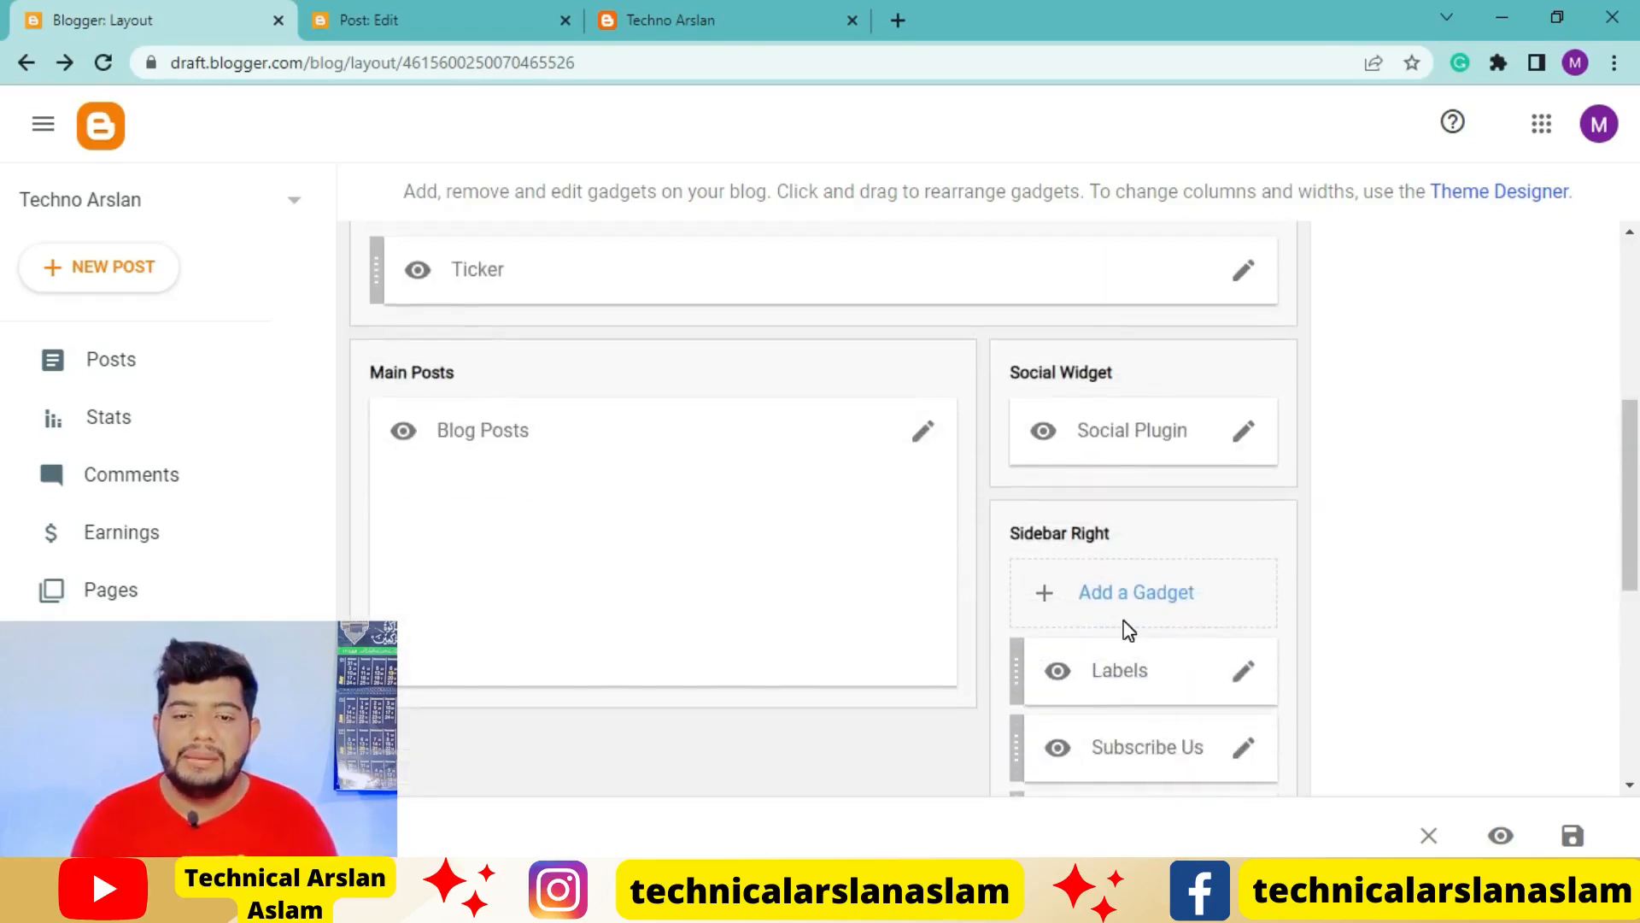
left_click(1125, 598)
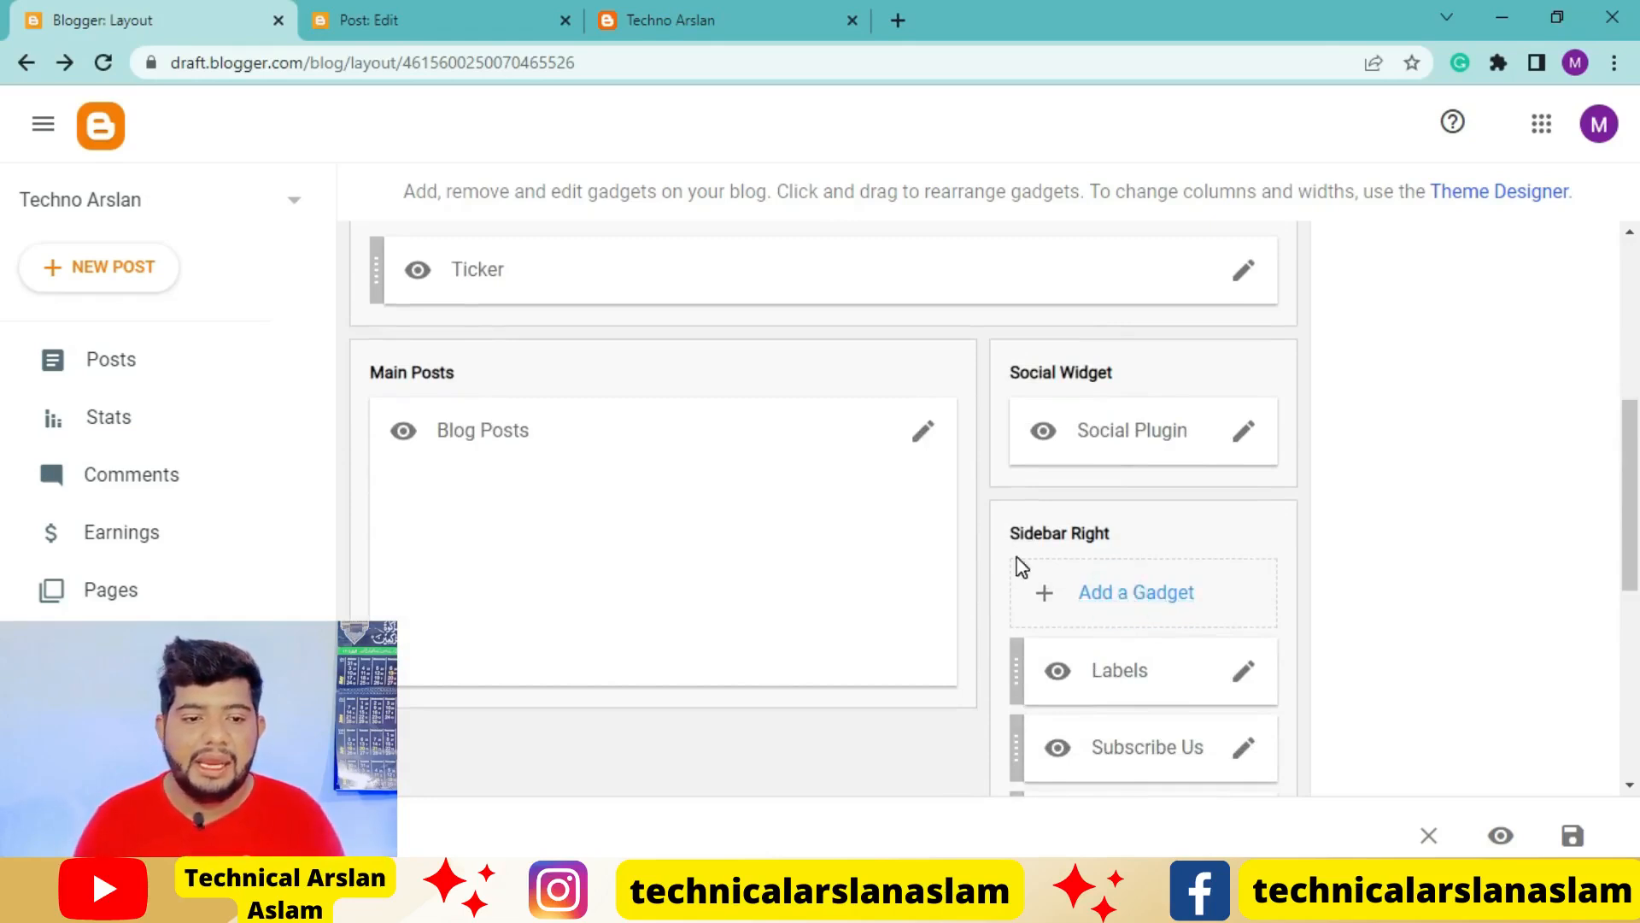
scroll(834, 470, "down", 1)
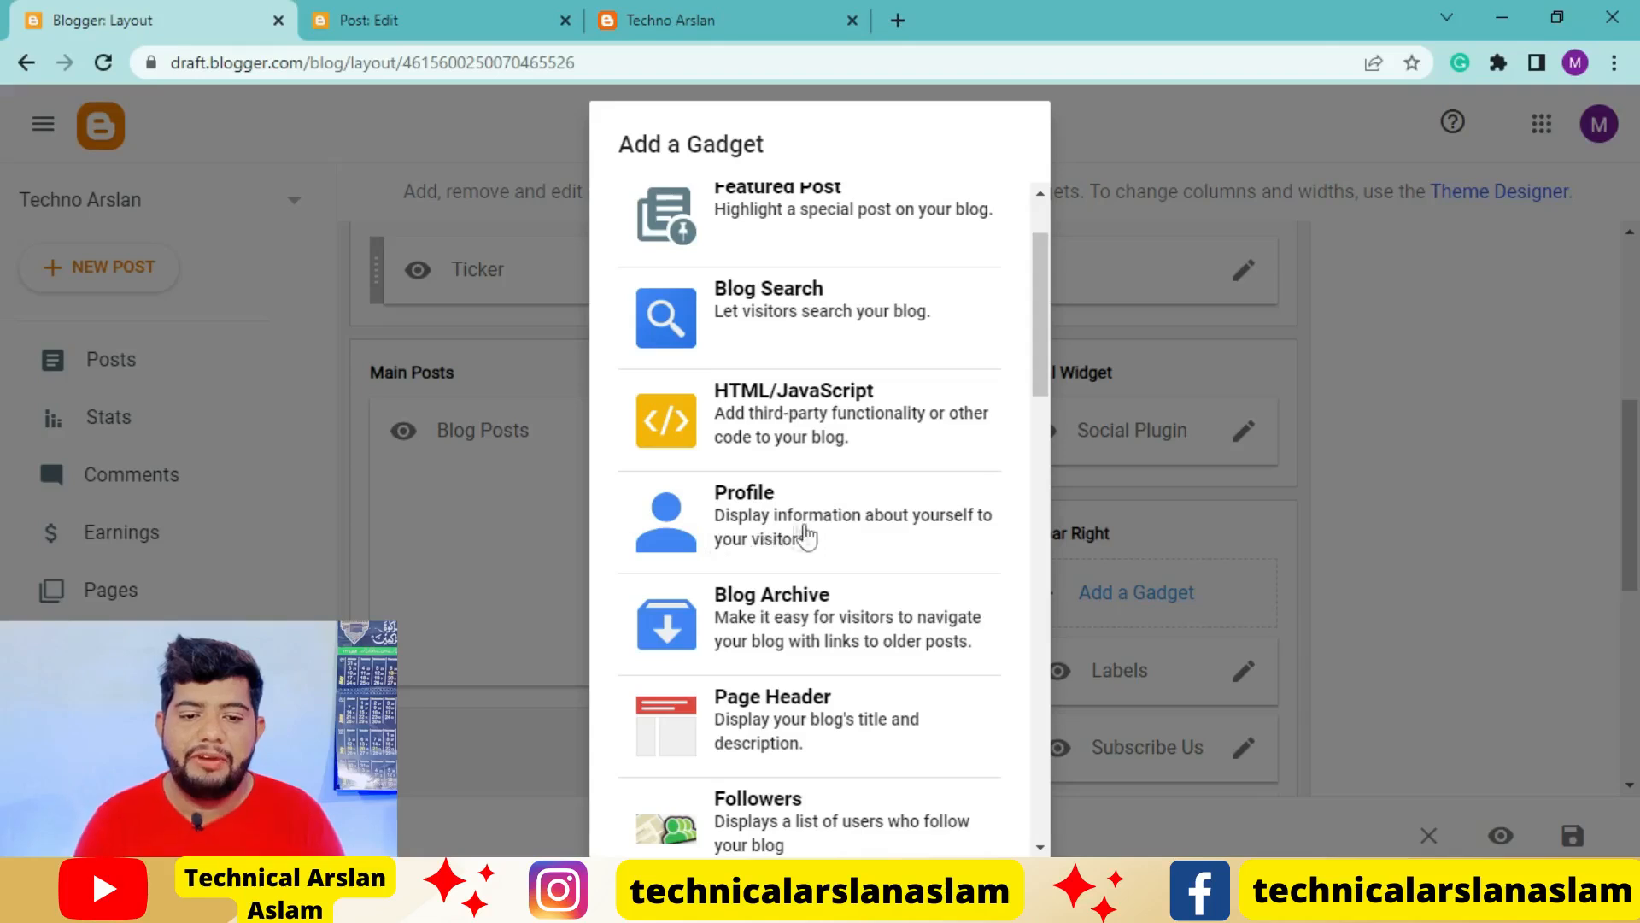
scroll(752, 538, "down", 1)
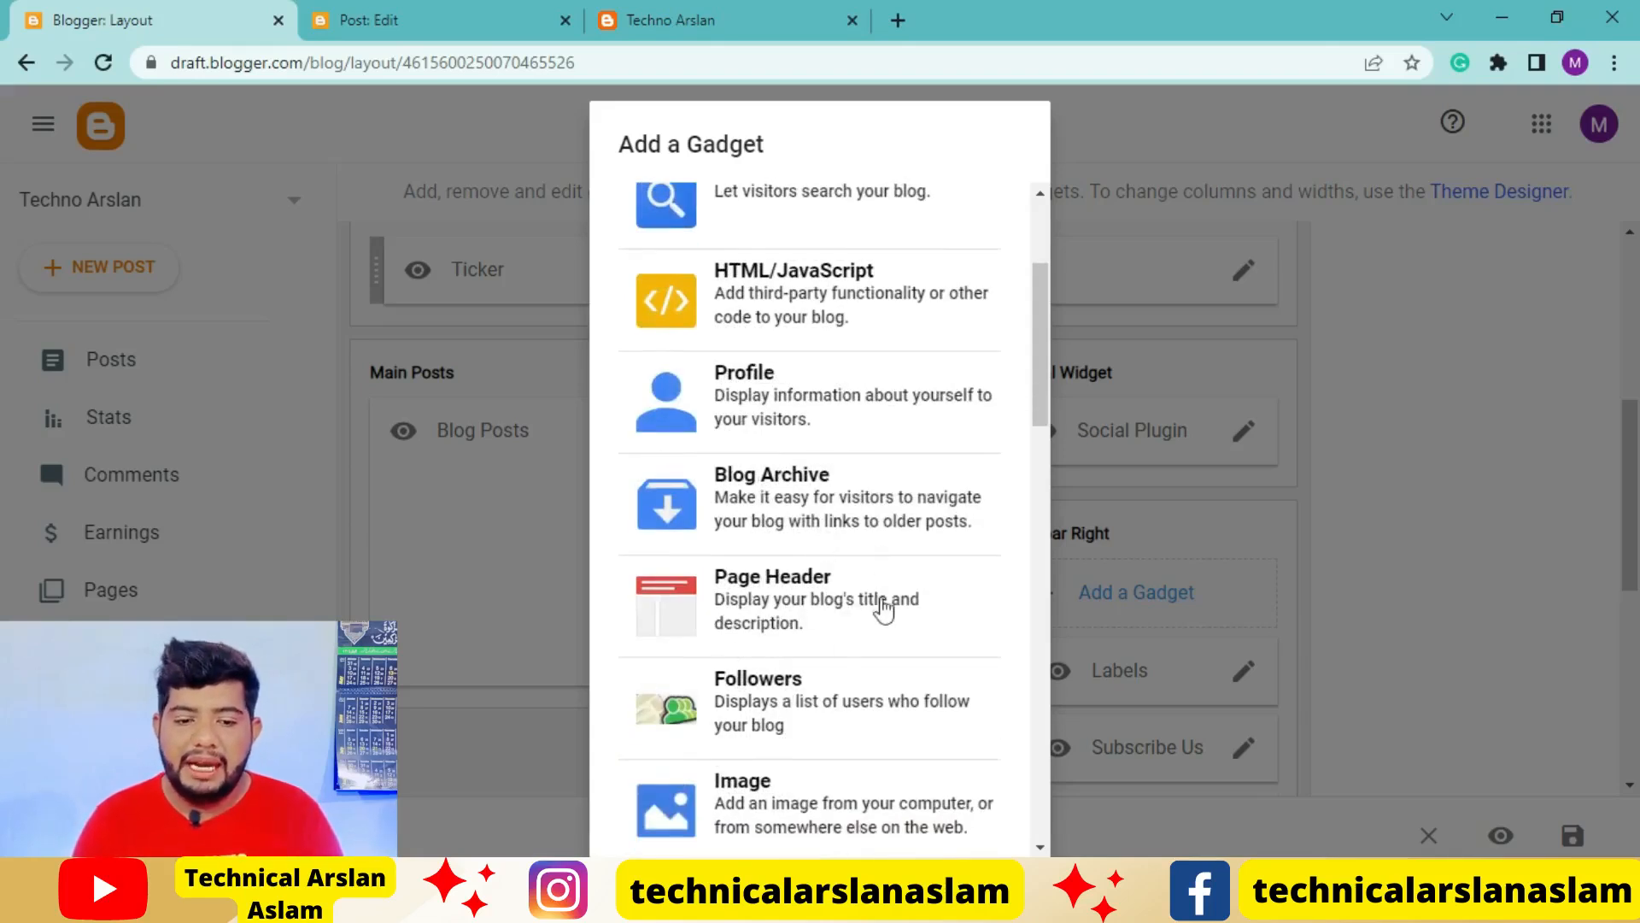
scroll(908, 608, "down", 1)
scroll(868, 586, "down", 1)
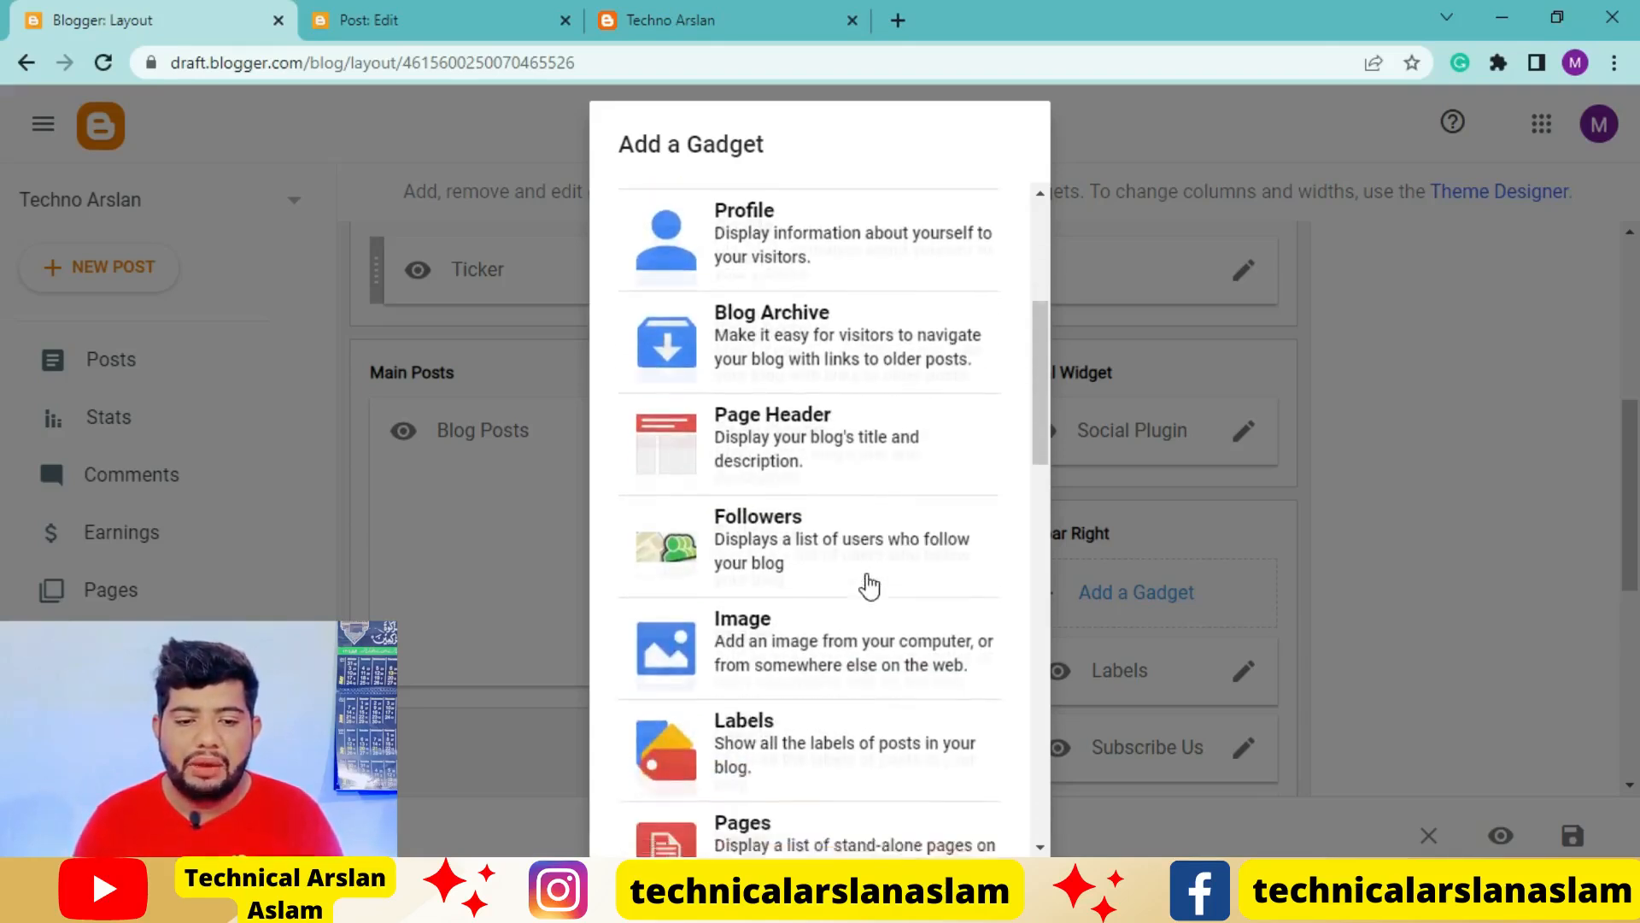
scroll(788, 581, "down", 1)
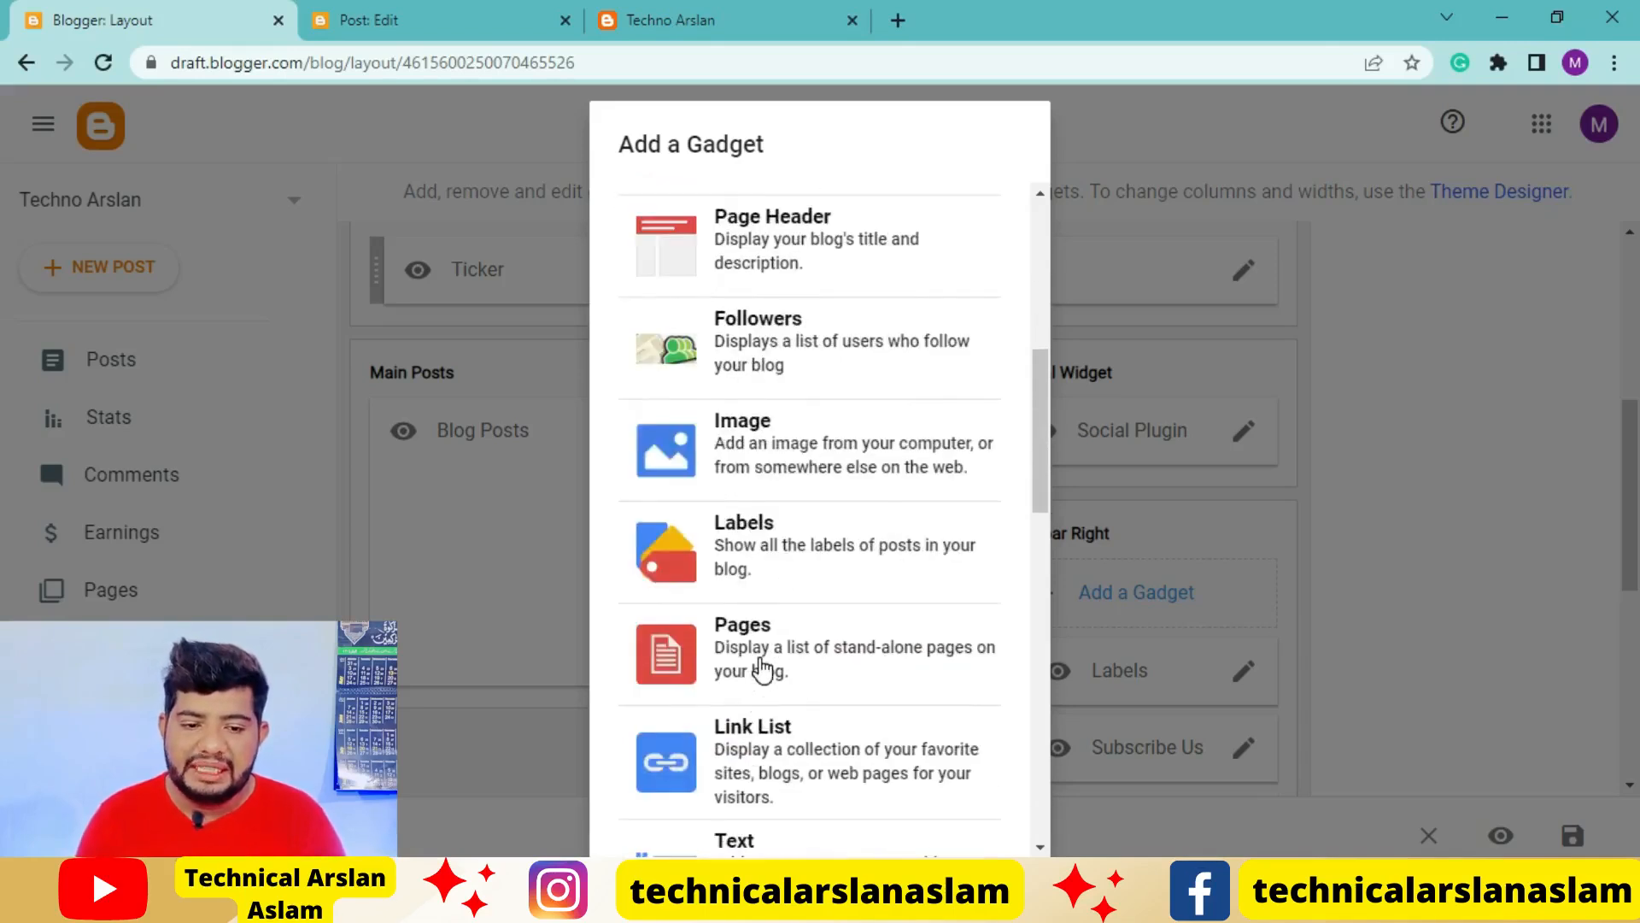
scroll(763, 669, "down", 3)
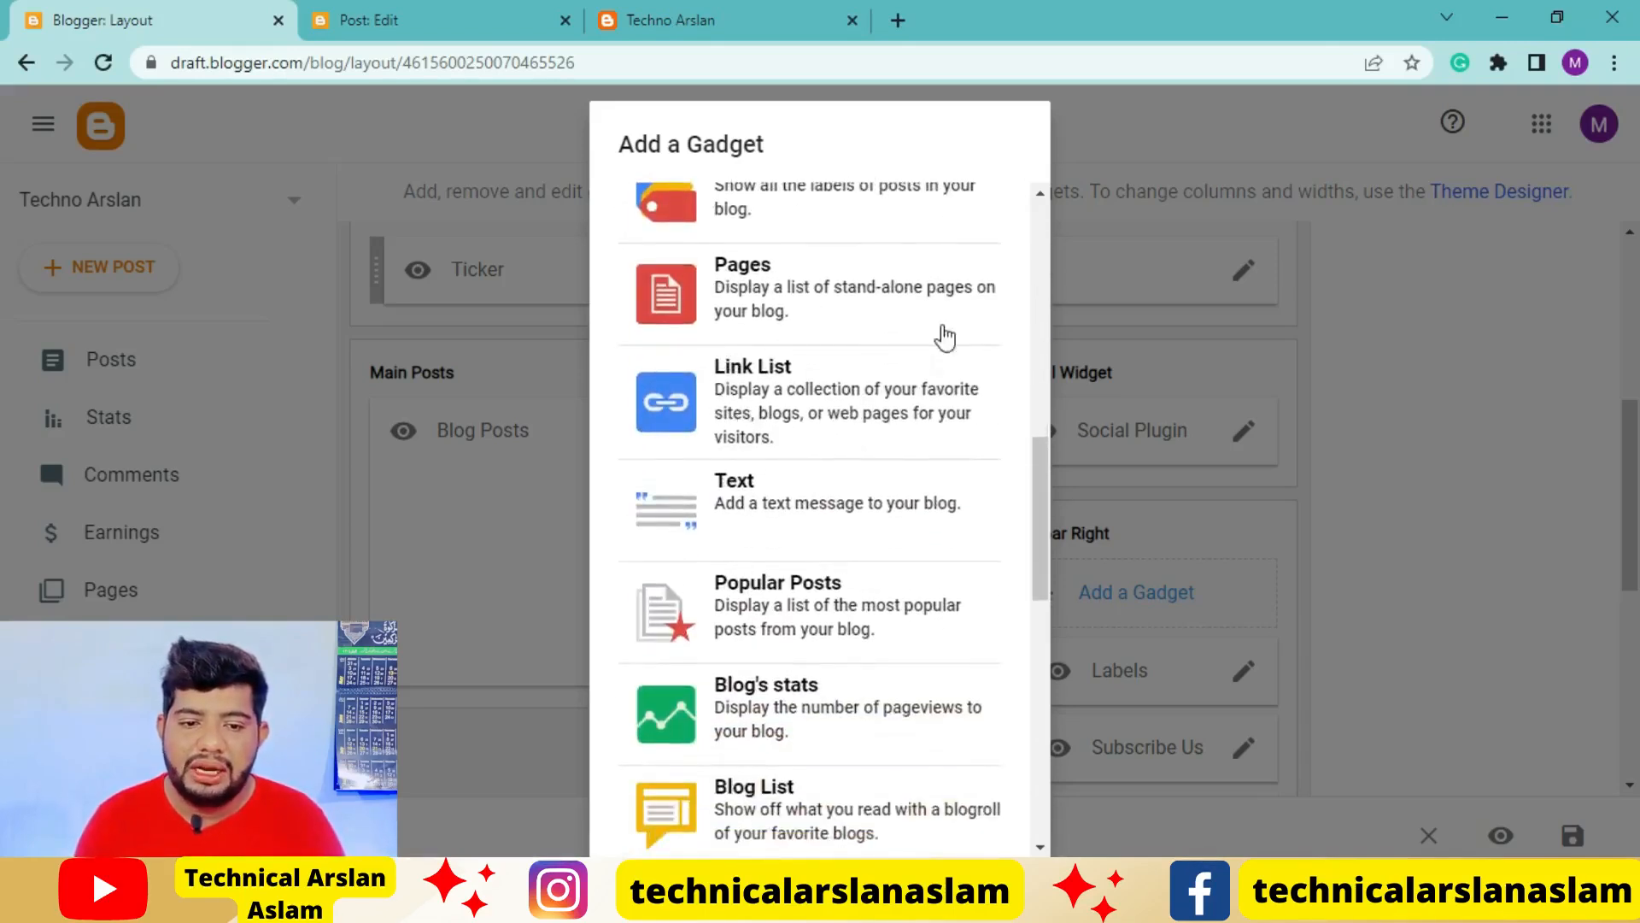
scroll(816, 510, "down", 1)
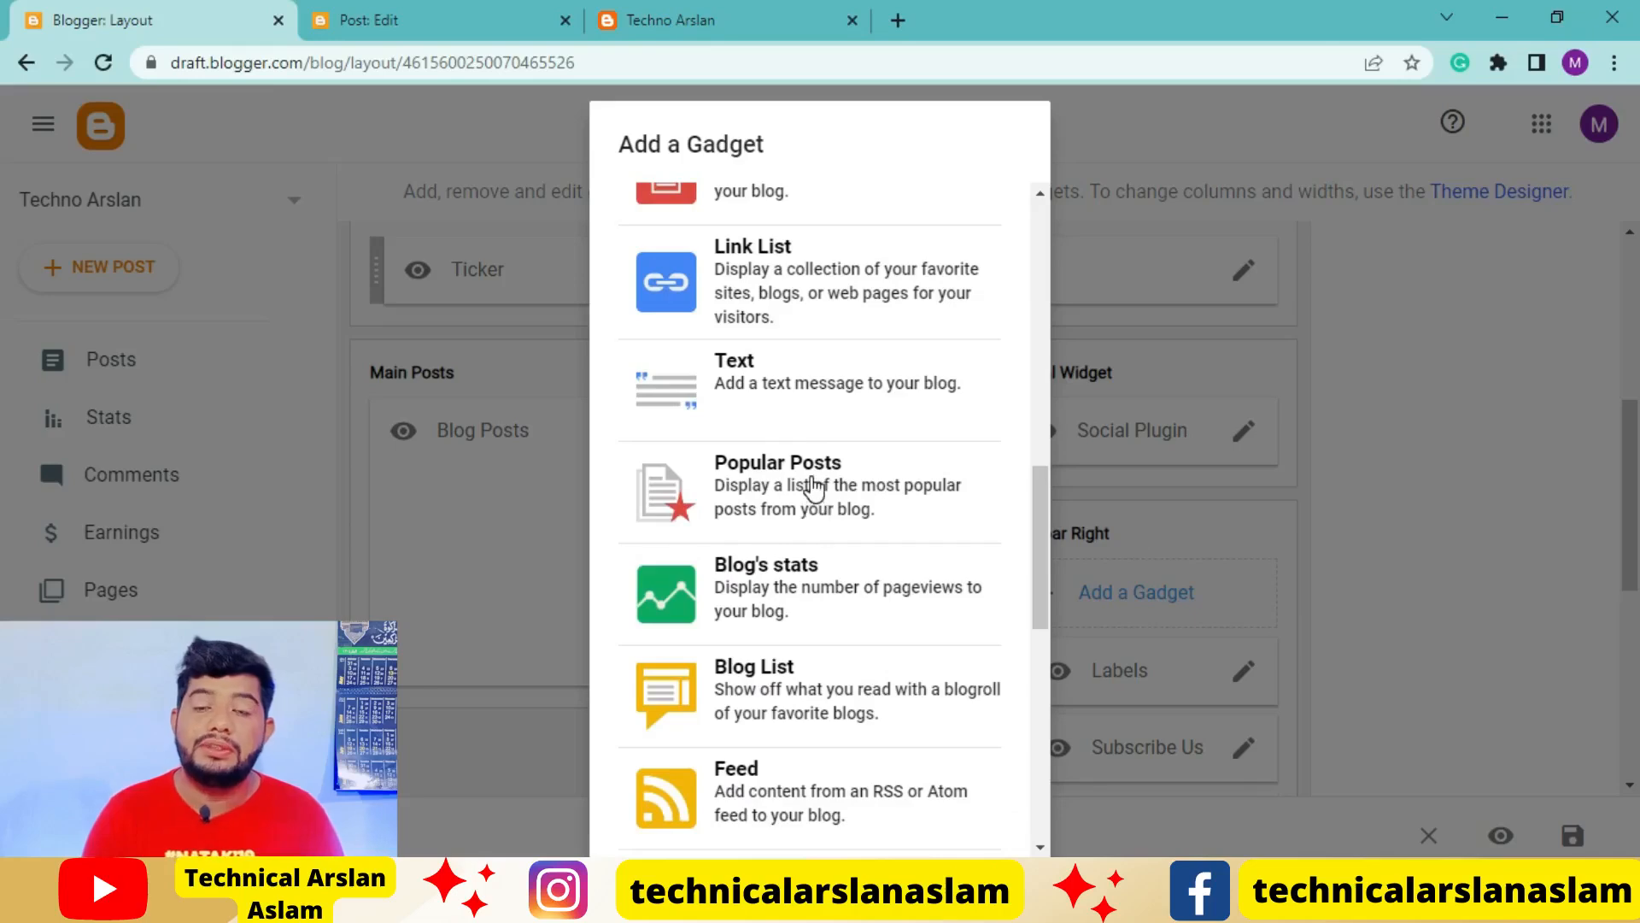
scroll(807, 491, "down", 5)
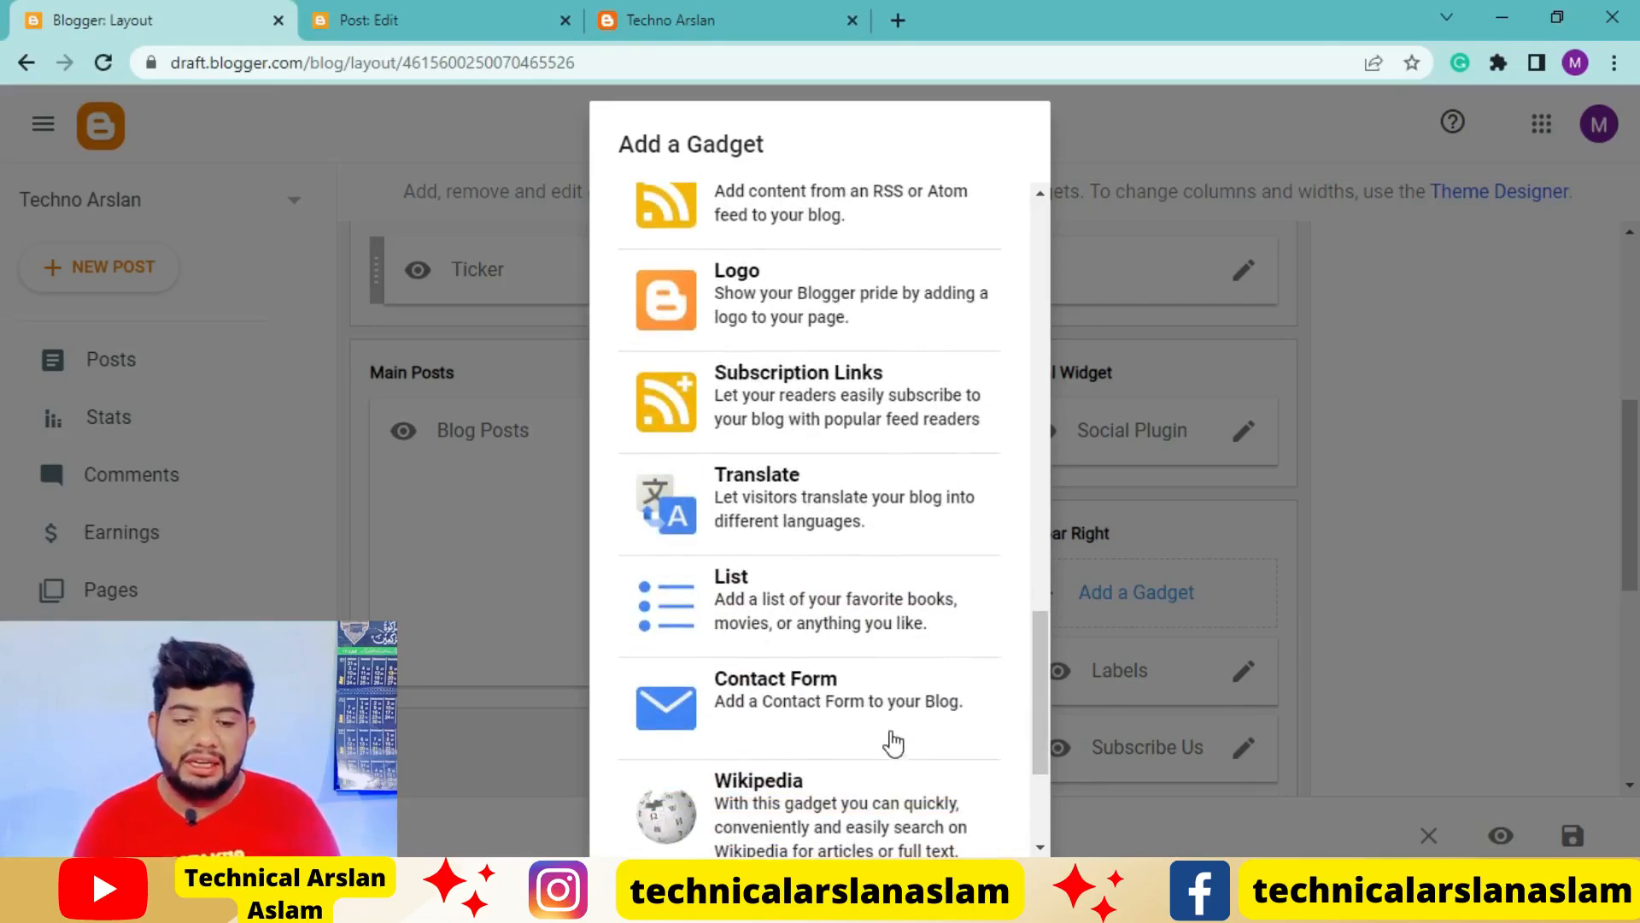
scroll(823, 669, "down", 2)
left_click(783, 401)
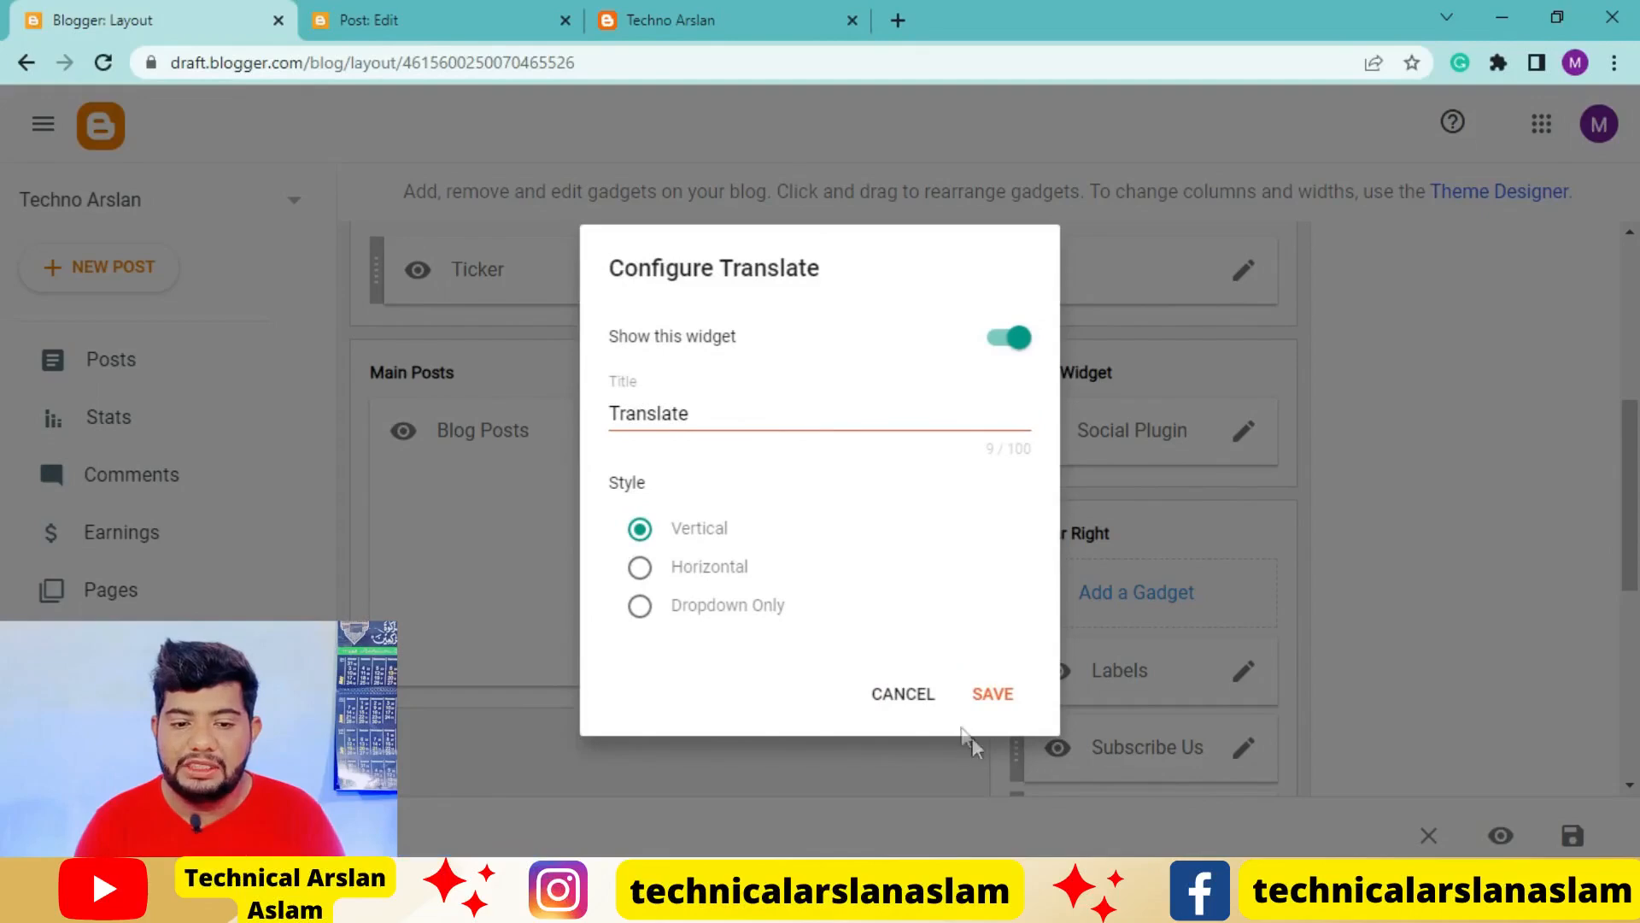
left_click(992, 698)
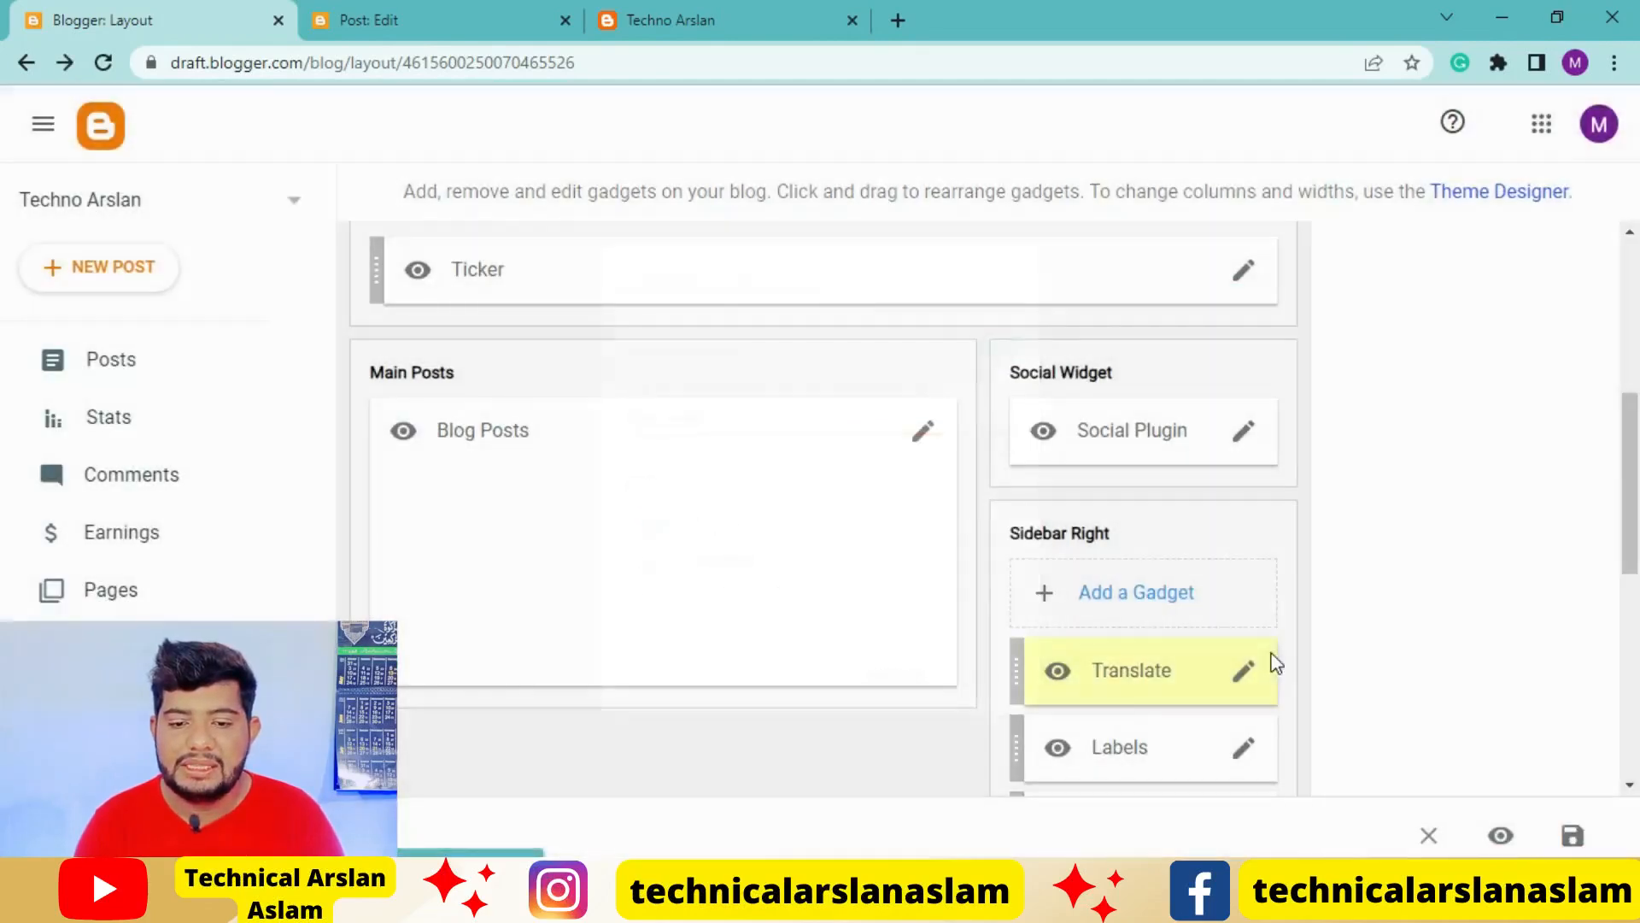
Reload the live blog and test the sidebar's Translate gadget by translating the page into Hindi
scroll(1129, 663, "down", 3)
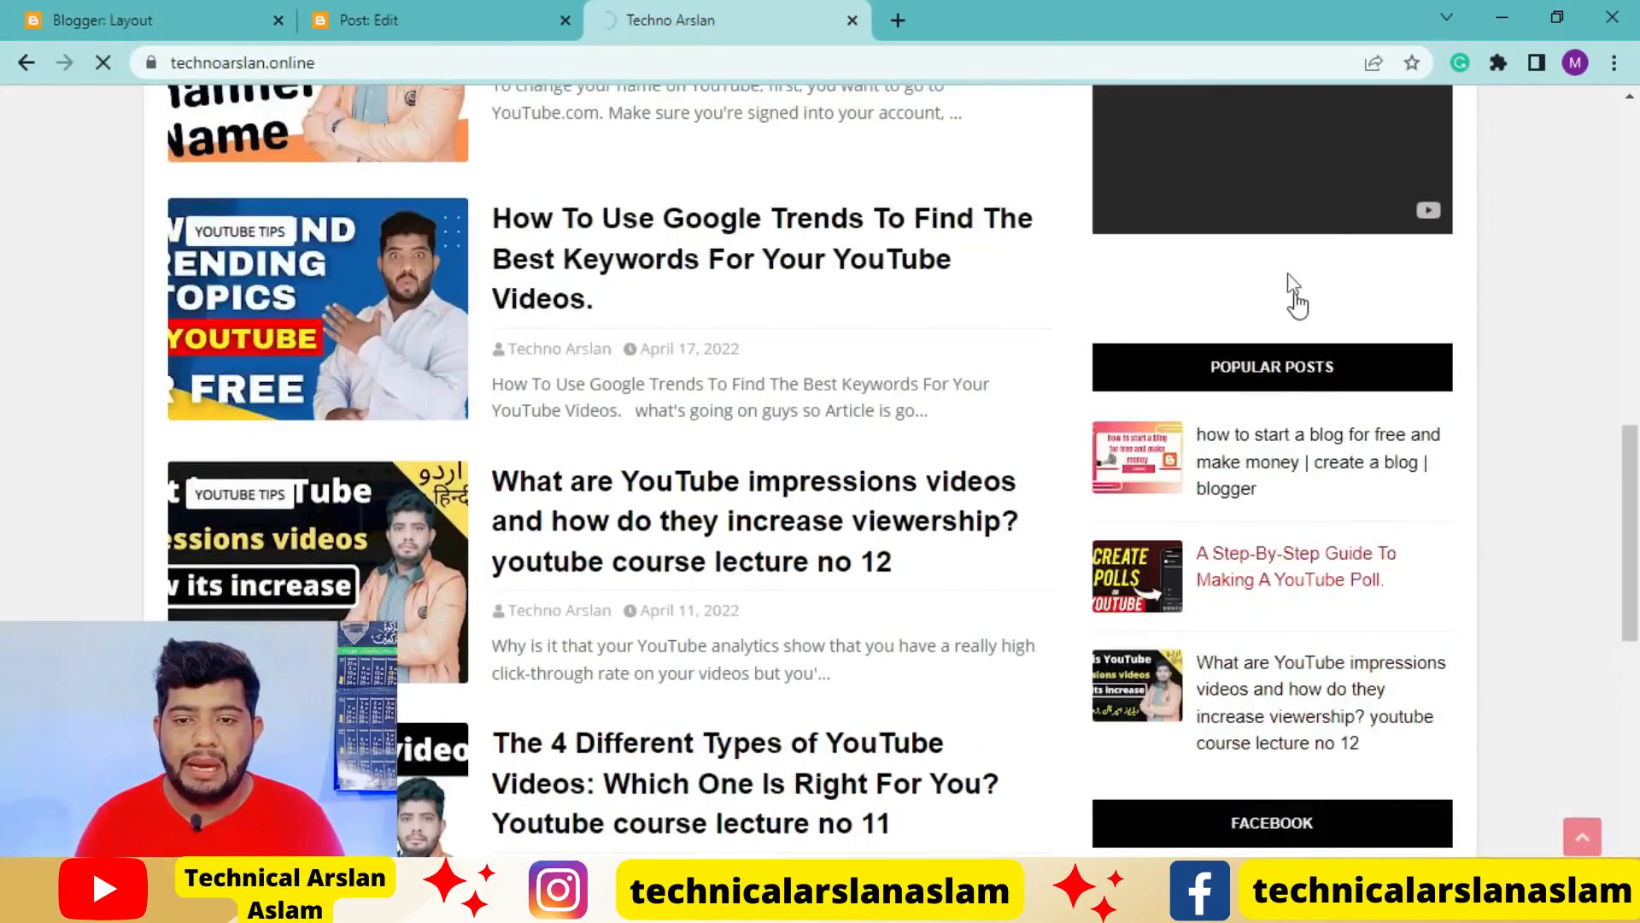
scroll(1258, 511, "up", 14)
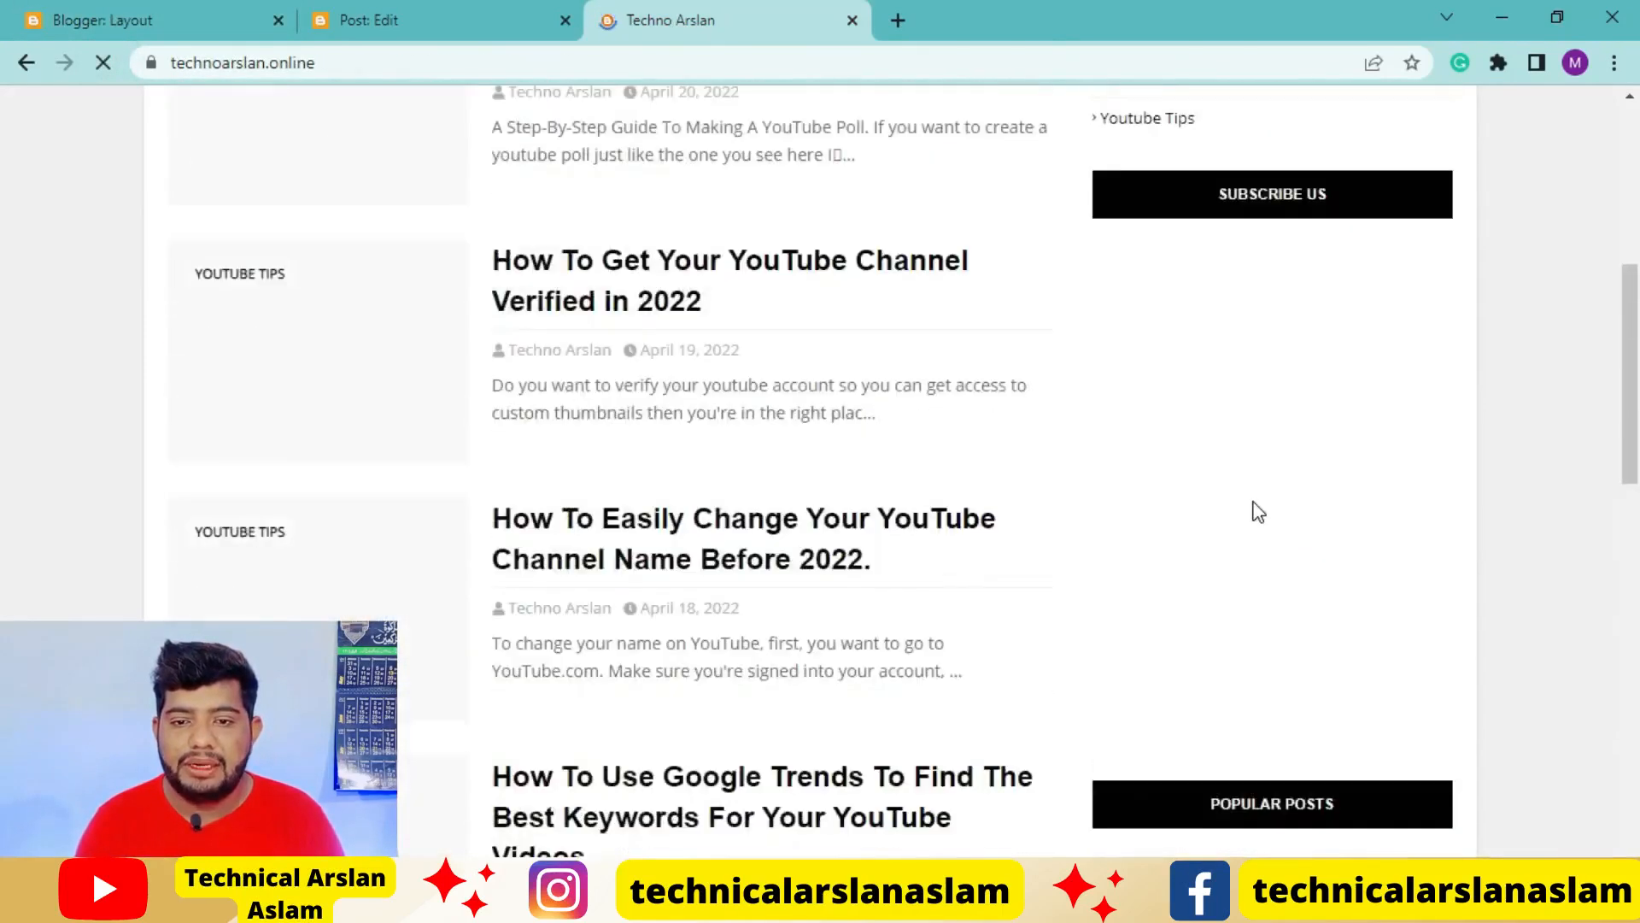
scroll(1429, 533, "down", 2)
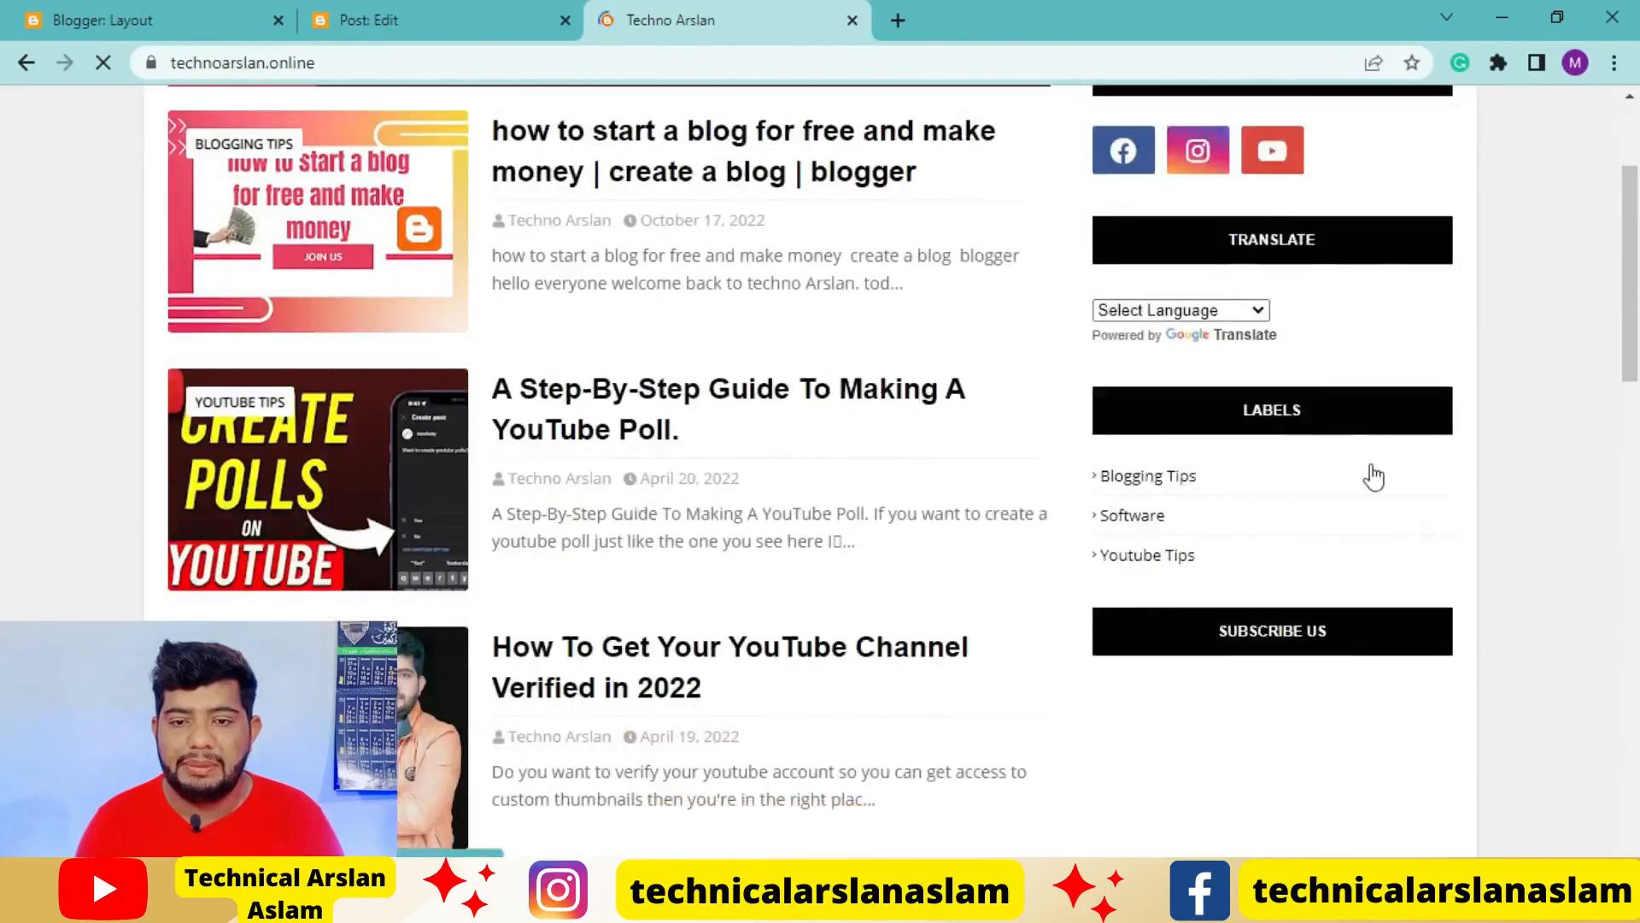
scroll(1324, 376, "up", 1)
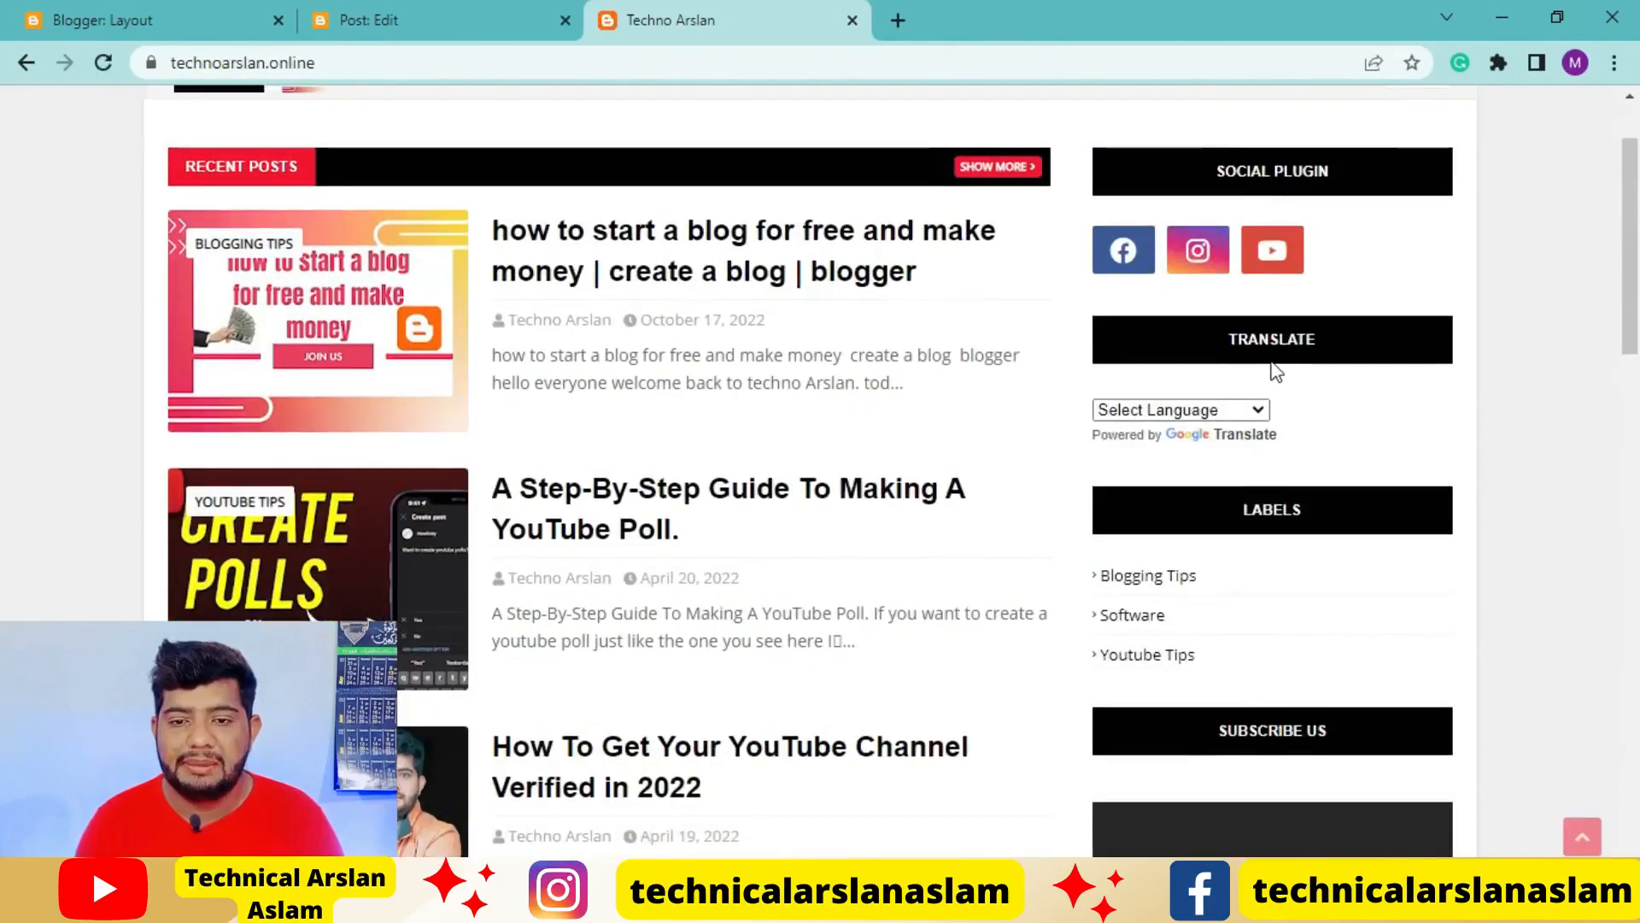
left_click(1257, 410)
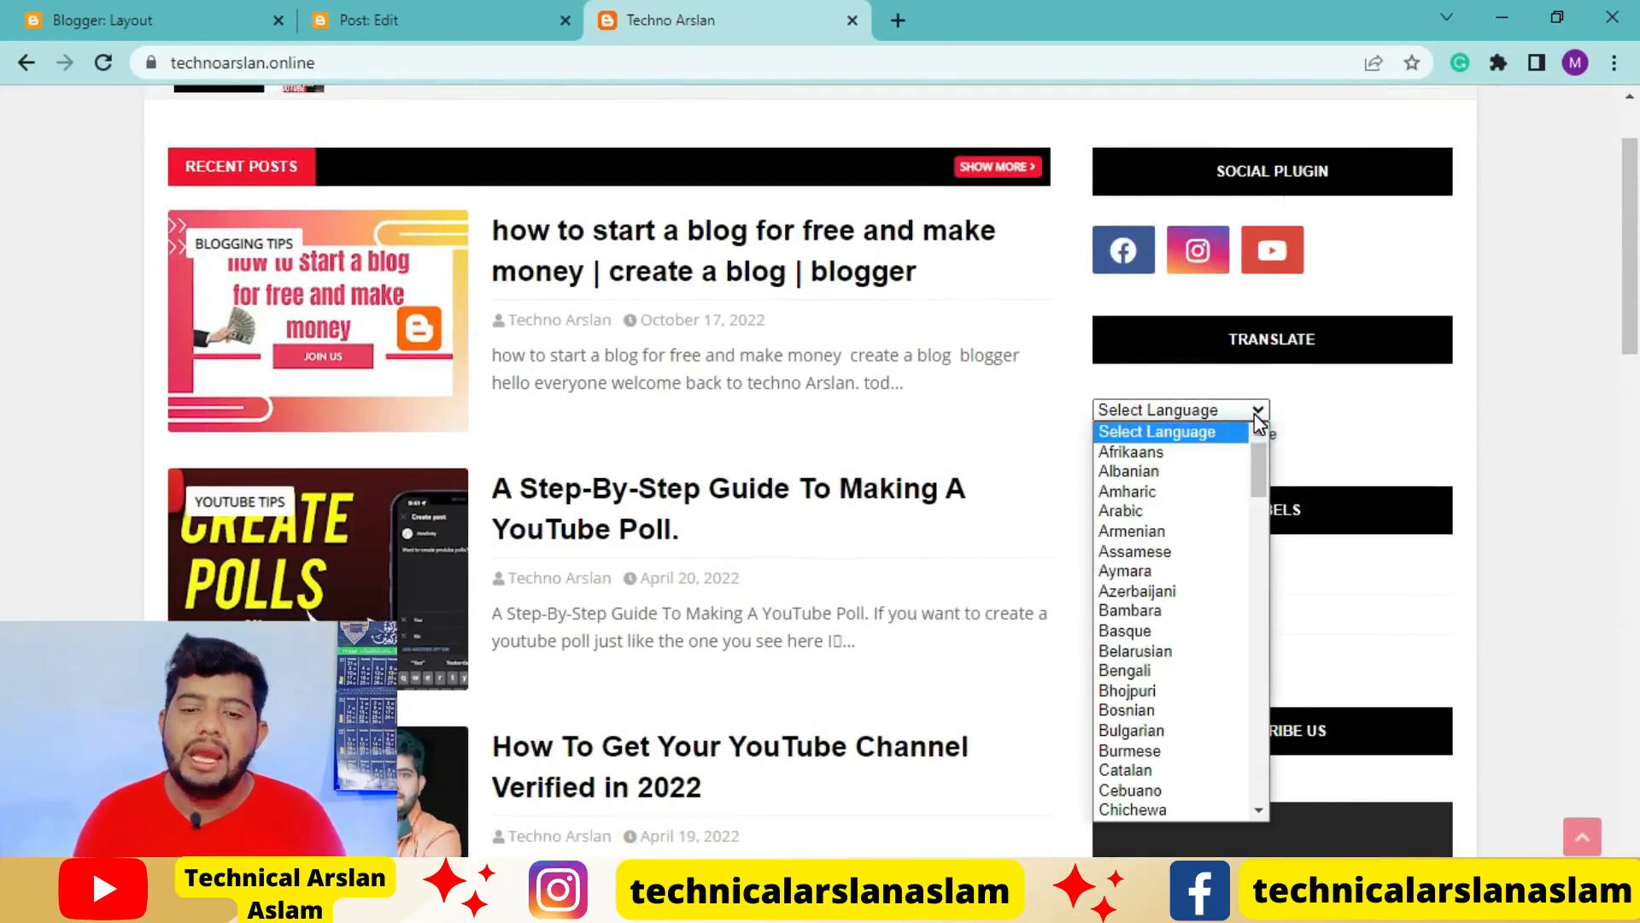
scroll(1184, 686, "down", 10)
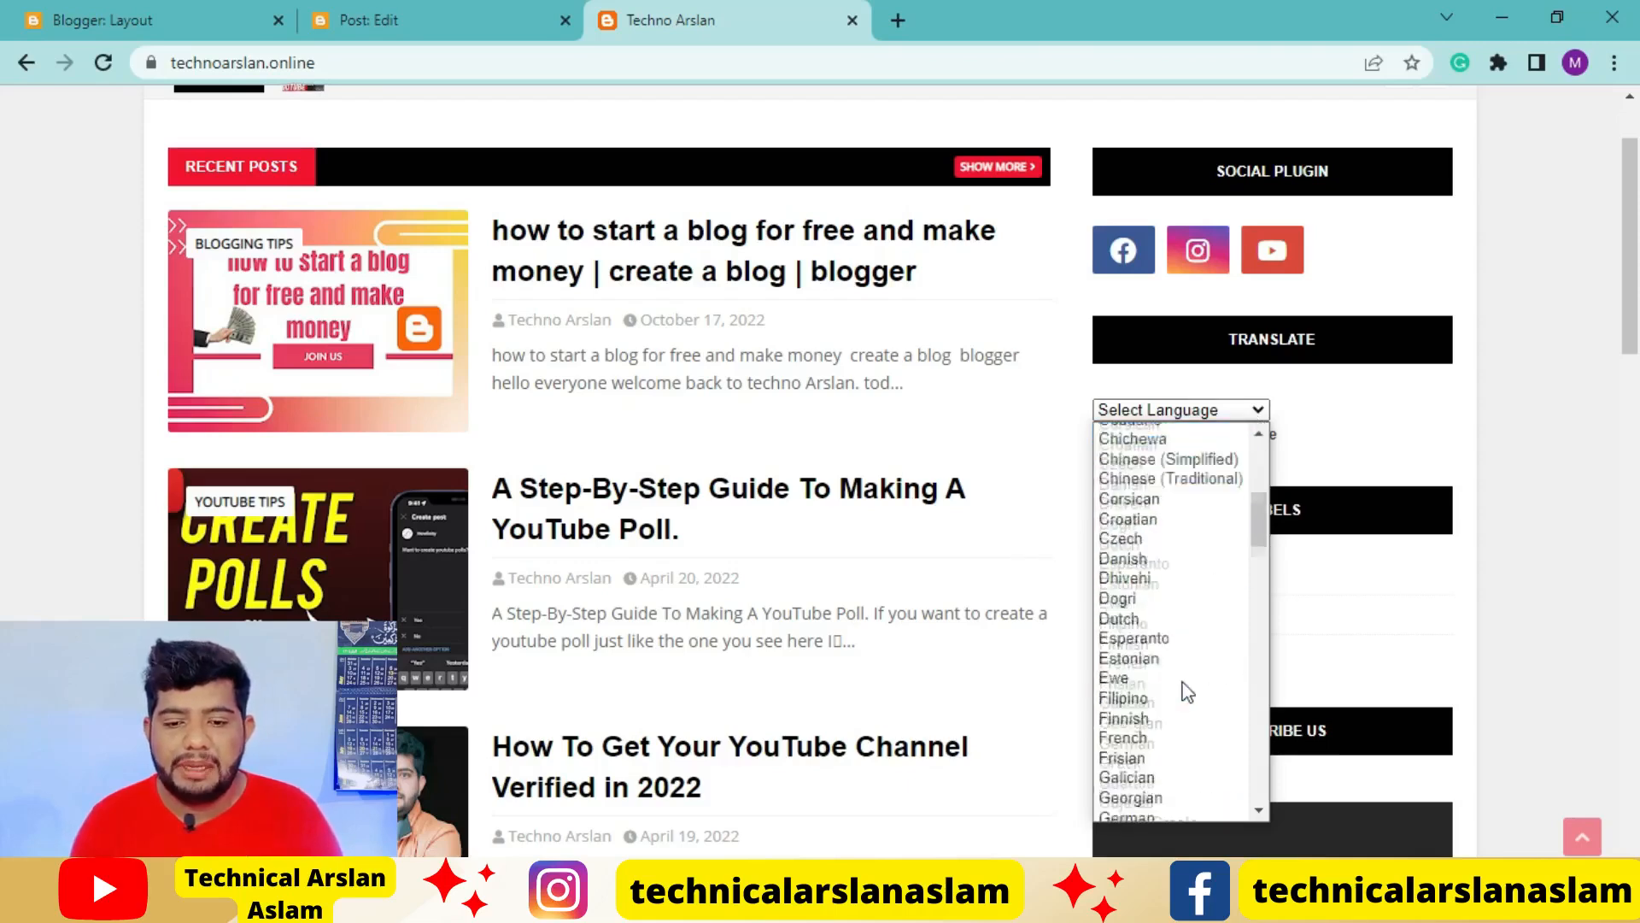
scroll(1173, 679, "down", 16)
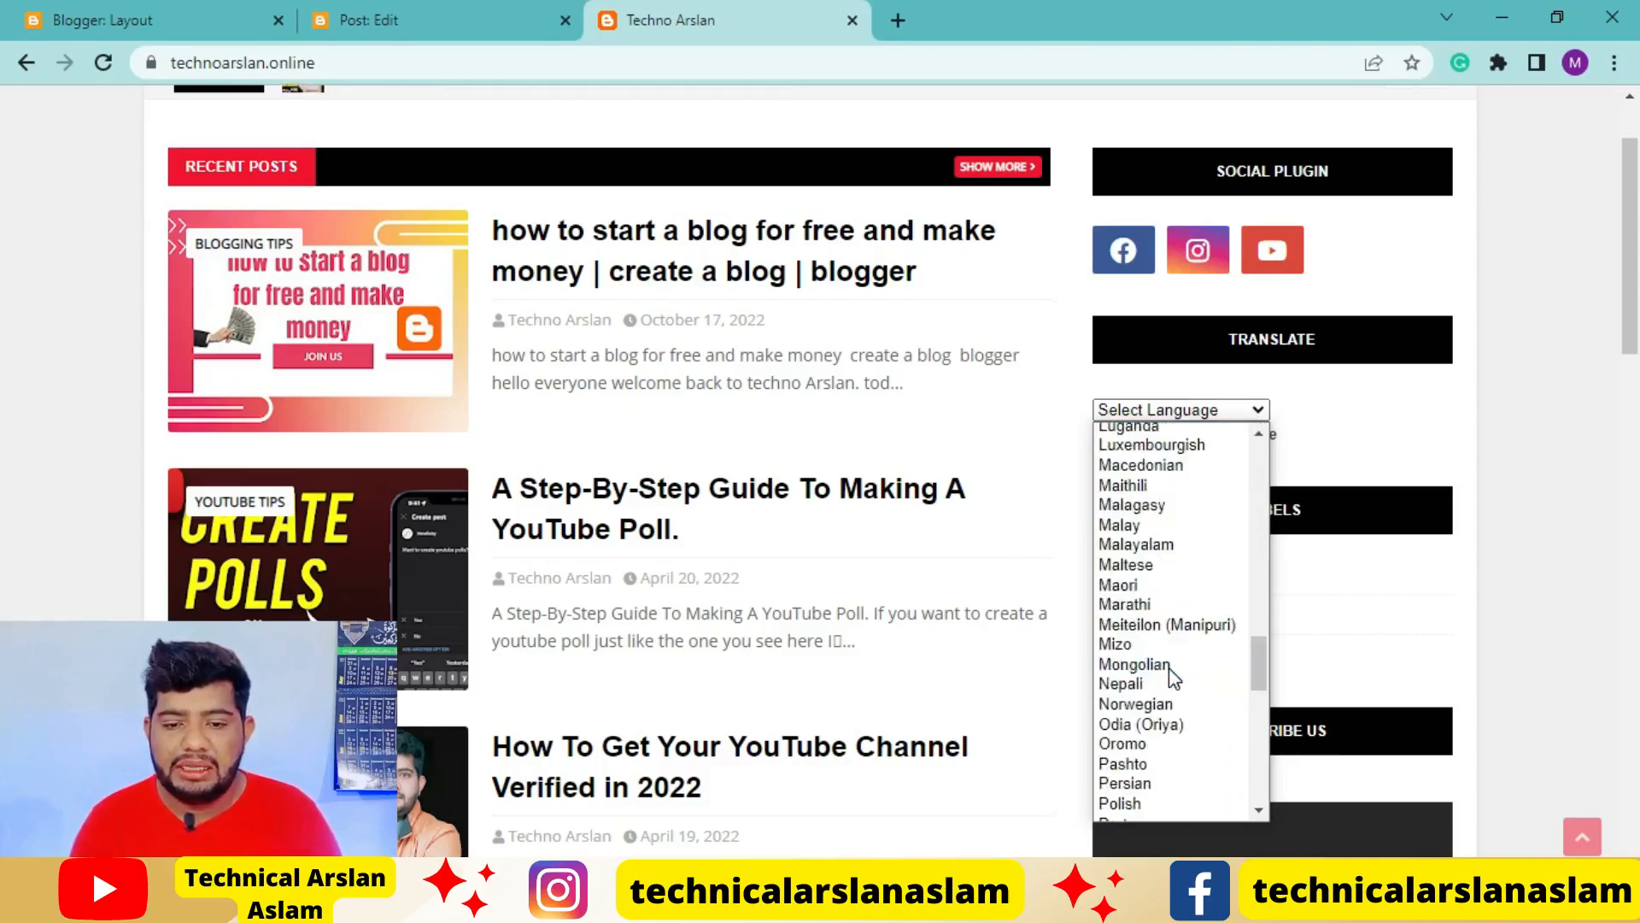
scroll(1170, 675, "down", 5)
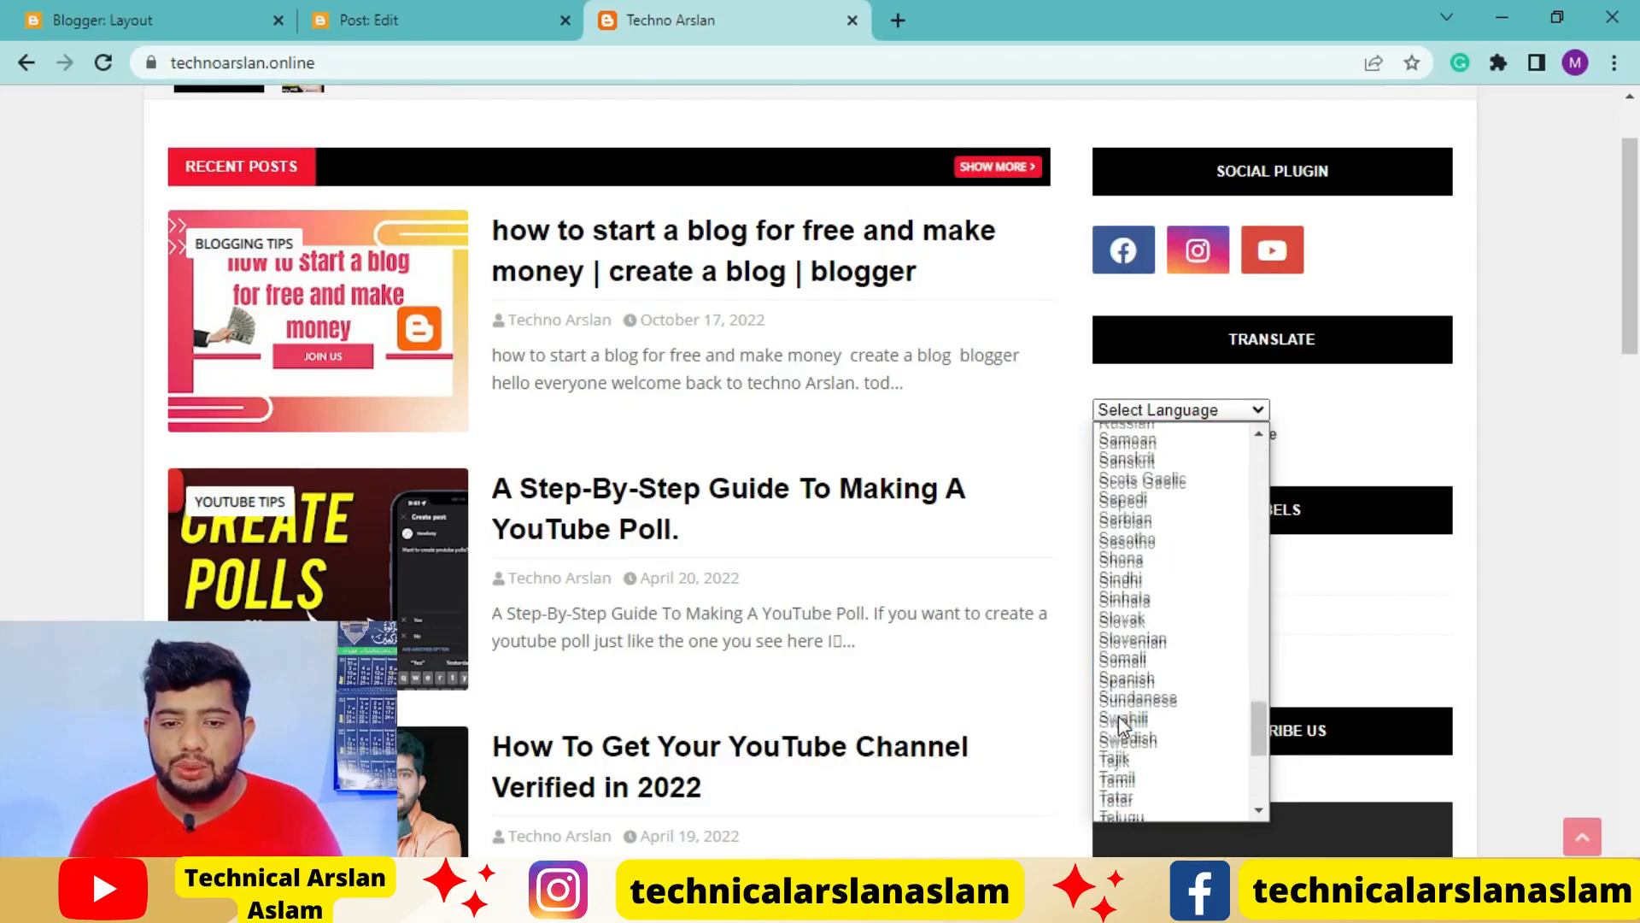
scroll(1119, 722, "up", 12)
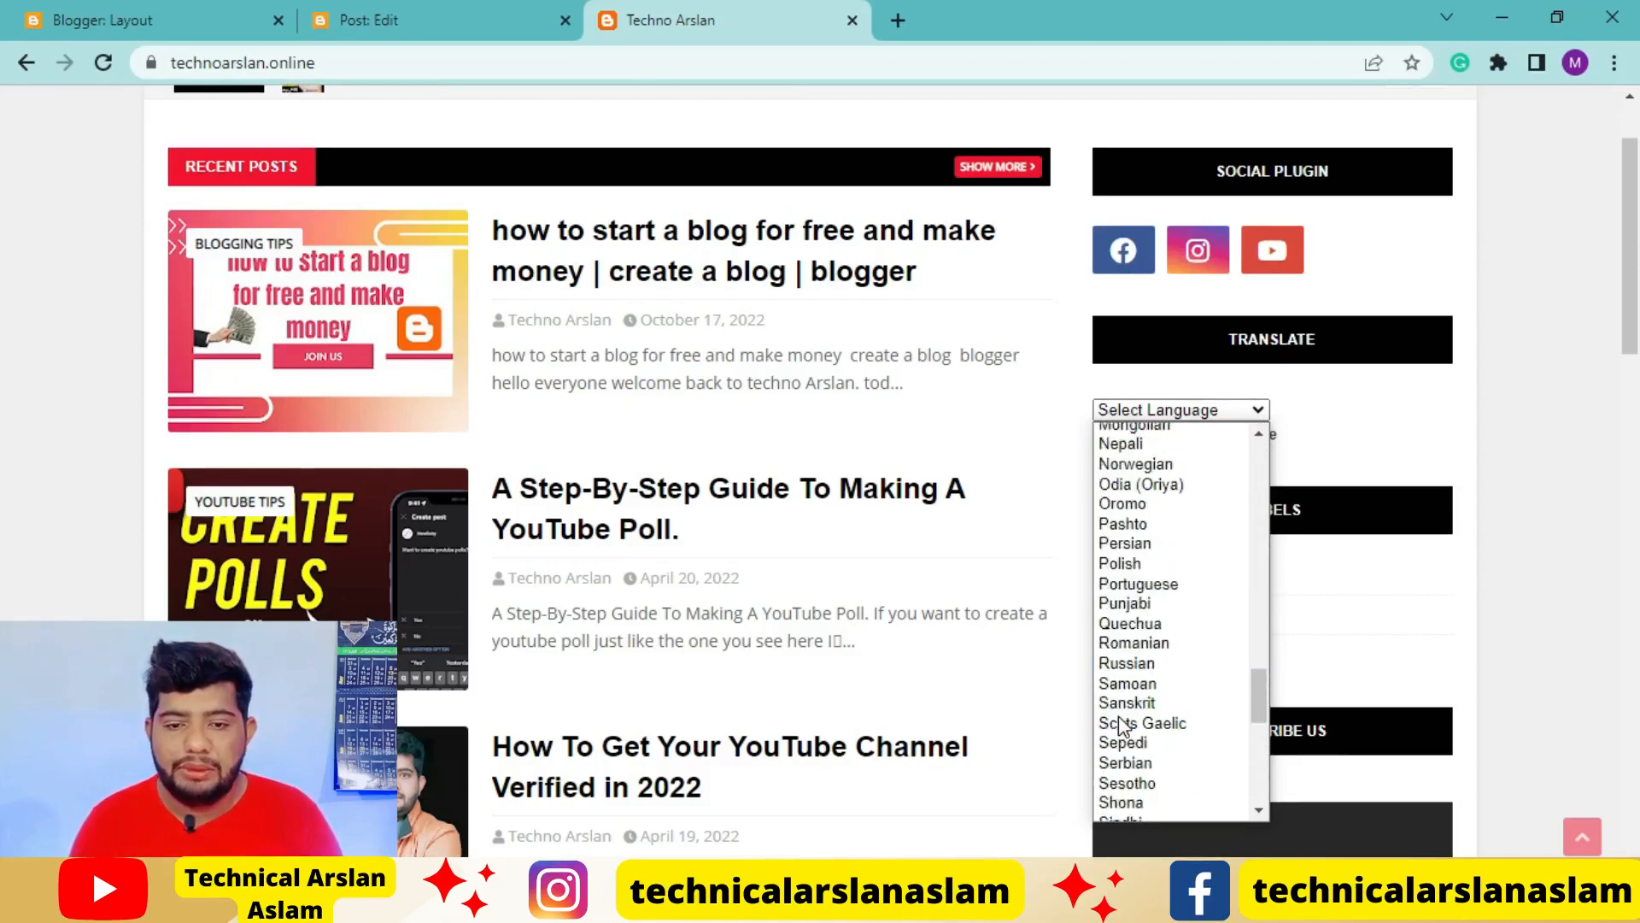
scroll(1119, 724, "up", 4)
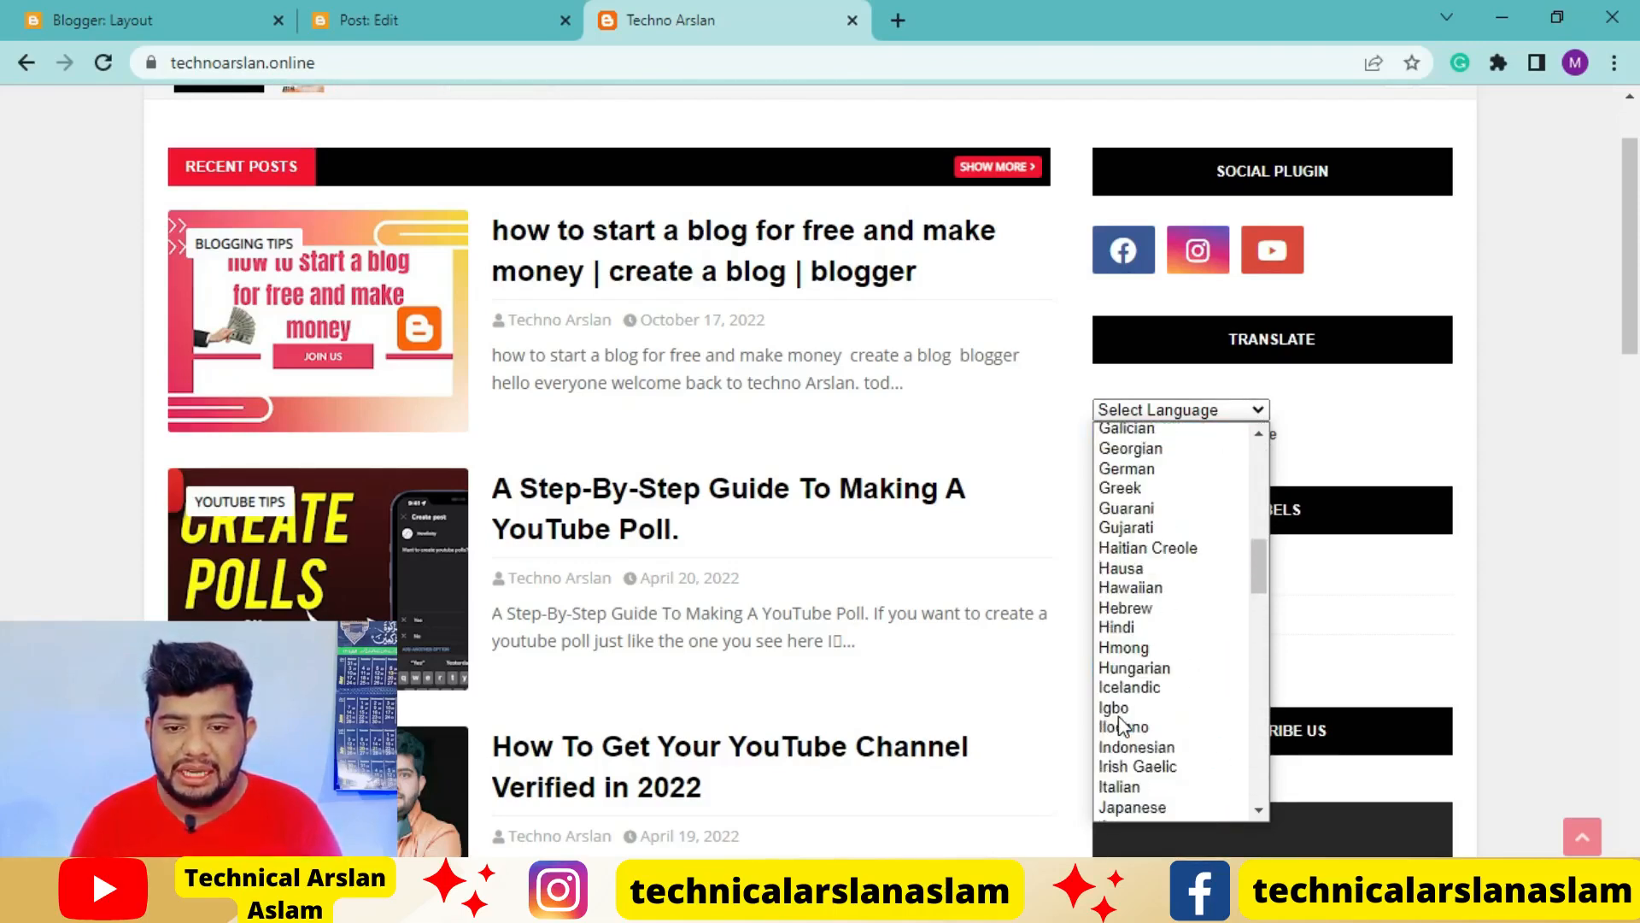
left_click(1137, 623)
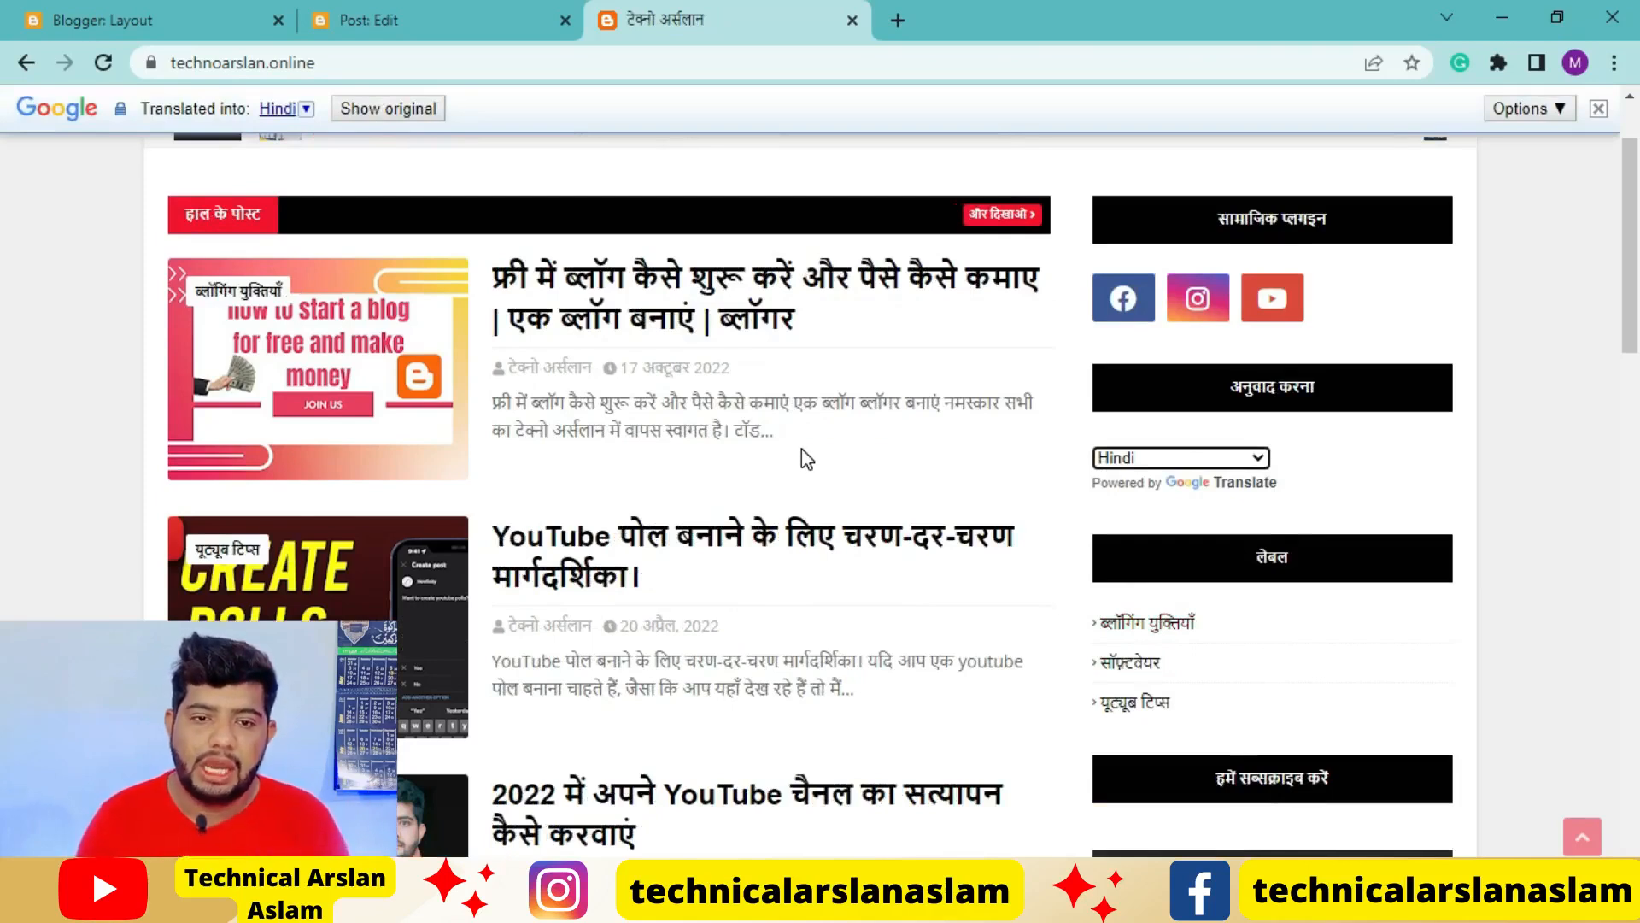
Open the post on starting a blog for free and check its Hindi translation from heading to body text
left_click(879, 304)
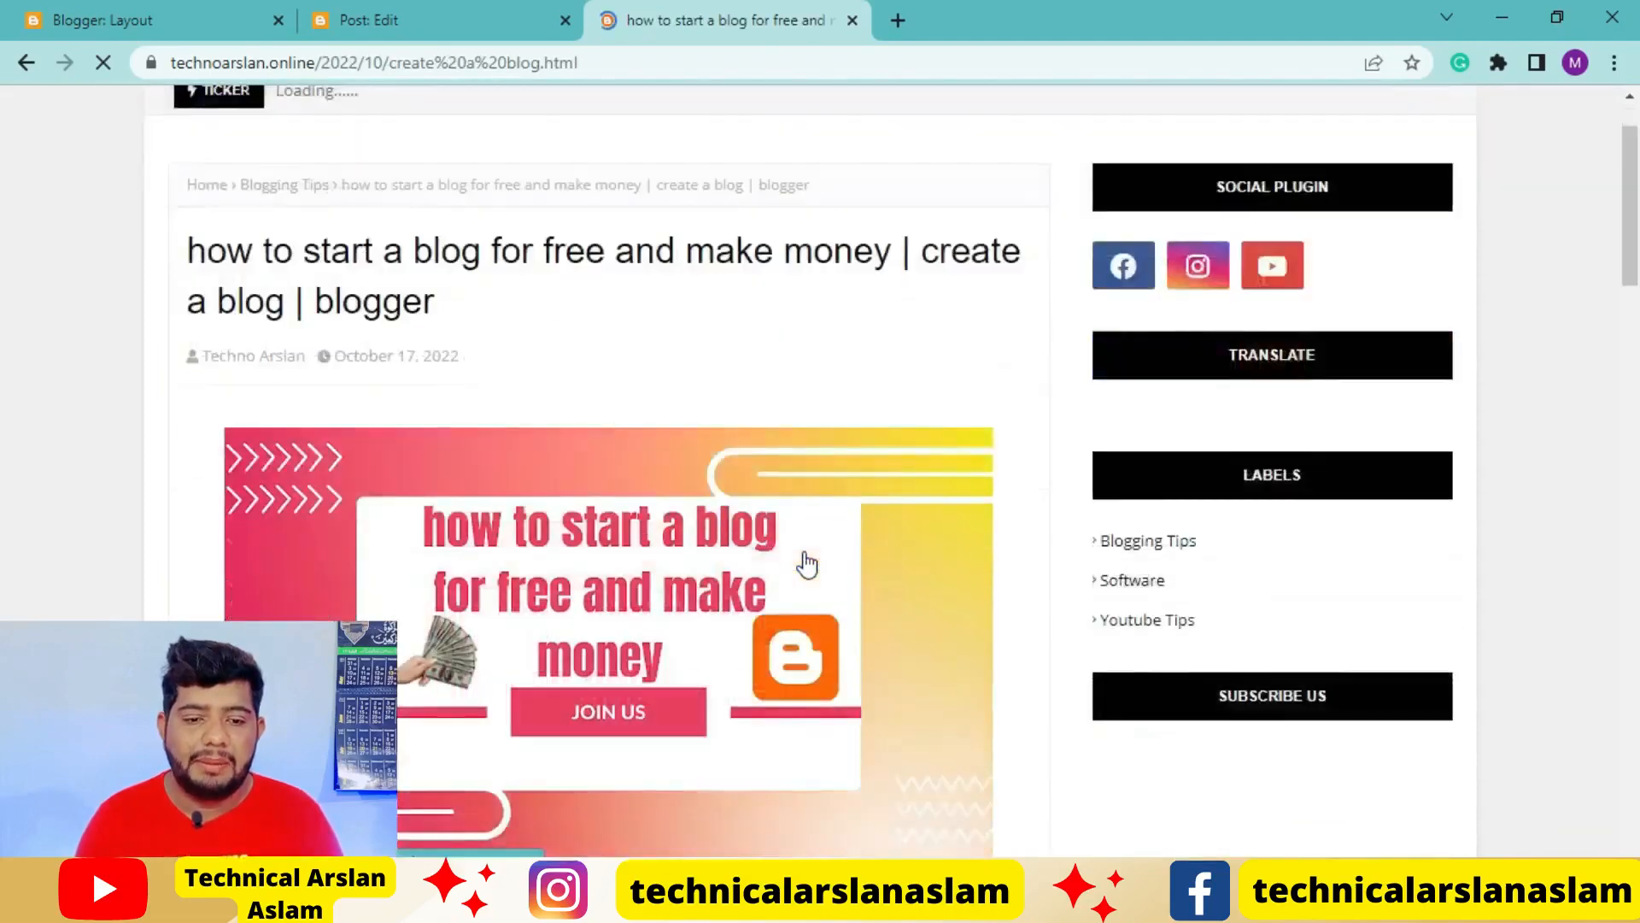
scroll(806, 560, "down", 10)
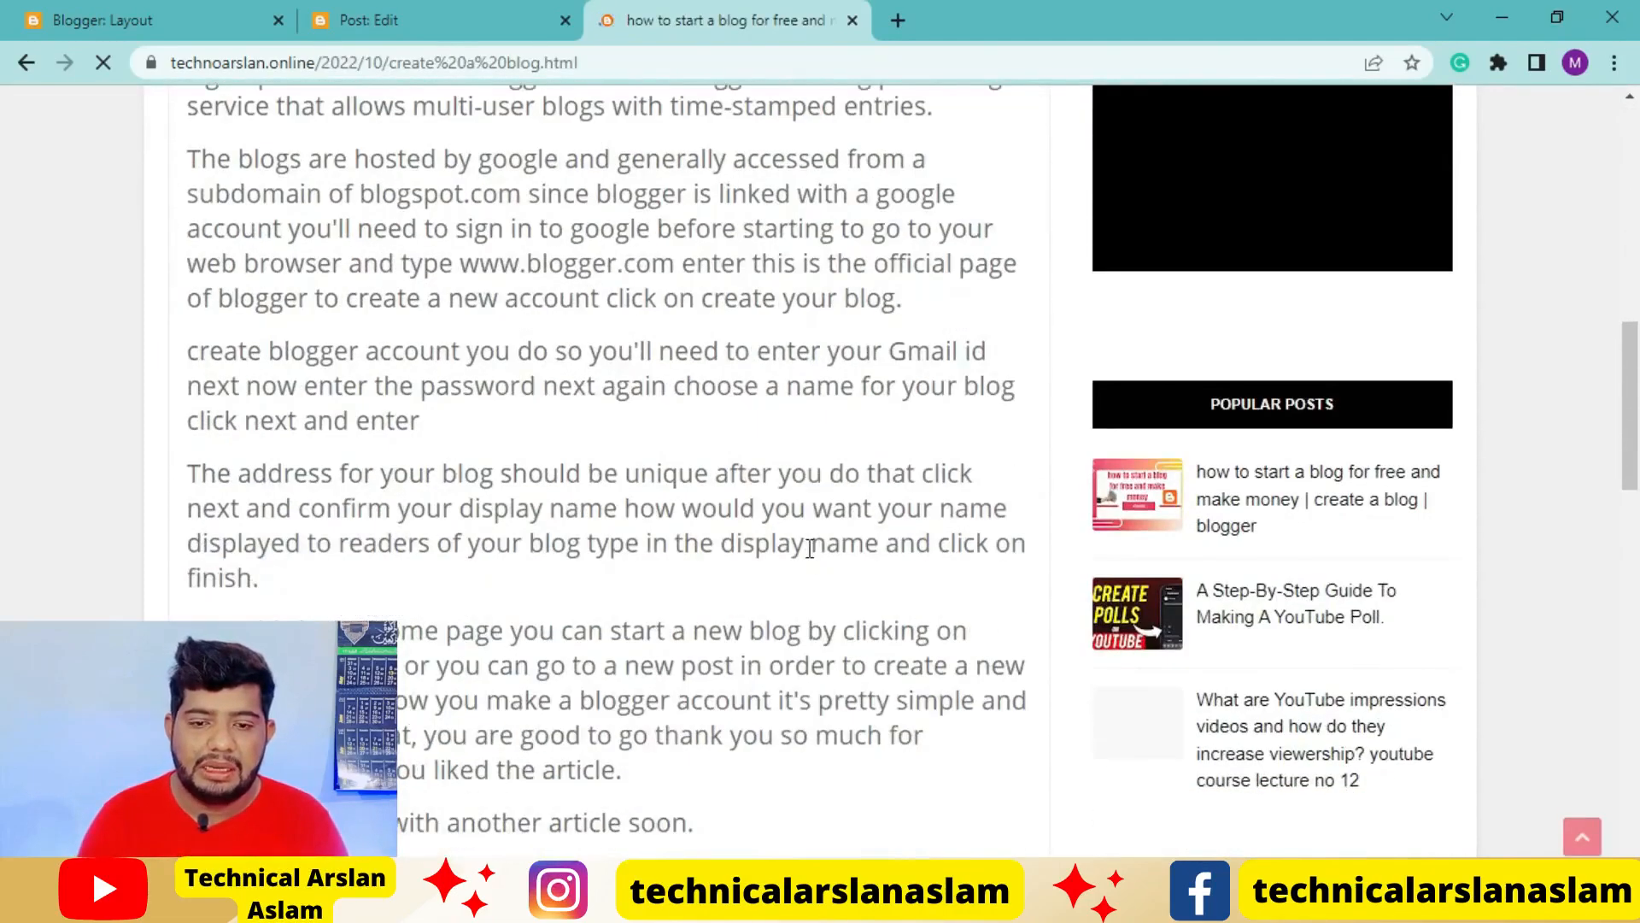
scroll(807, 551, "down", 5)
scroll(803, 540, "up", 5)
scroll(807, 550, "up", 5)
left_click(1227, 382)
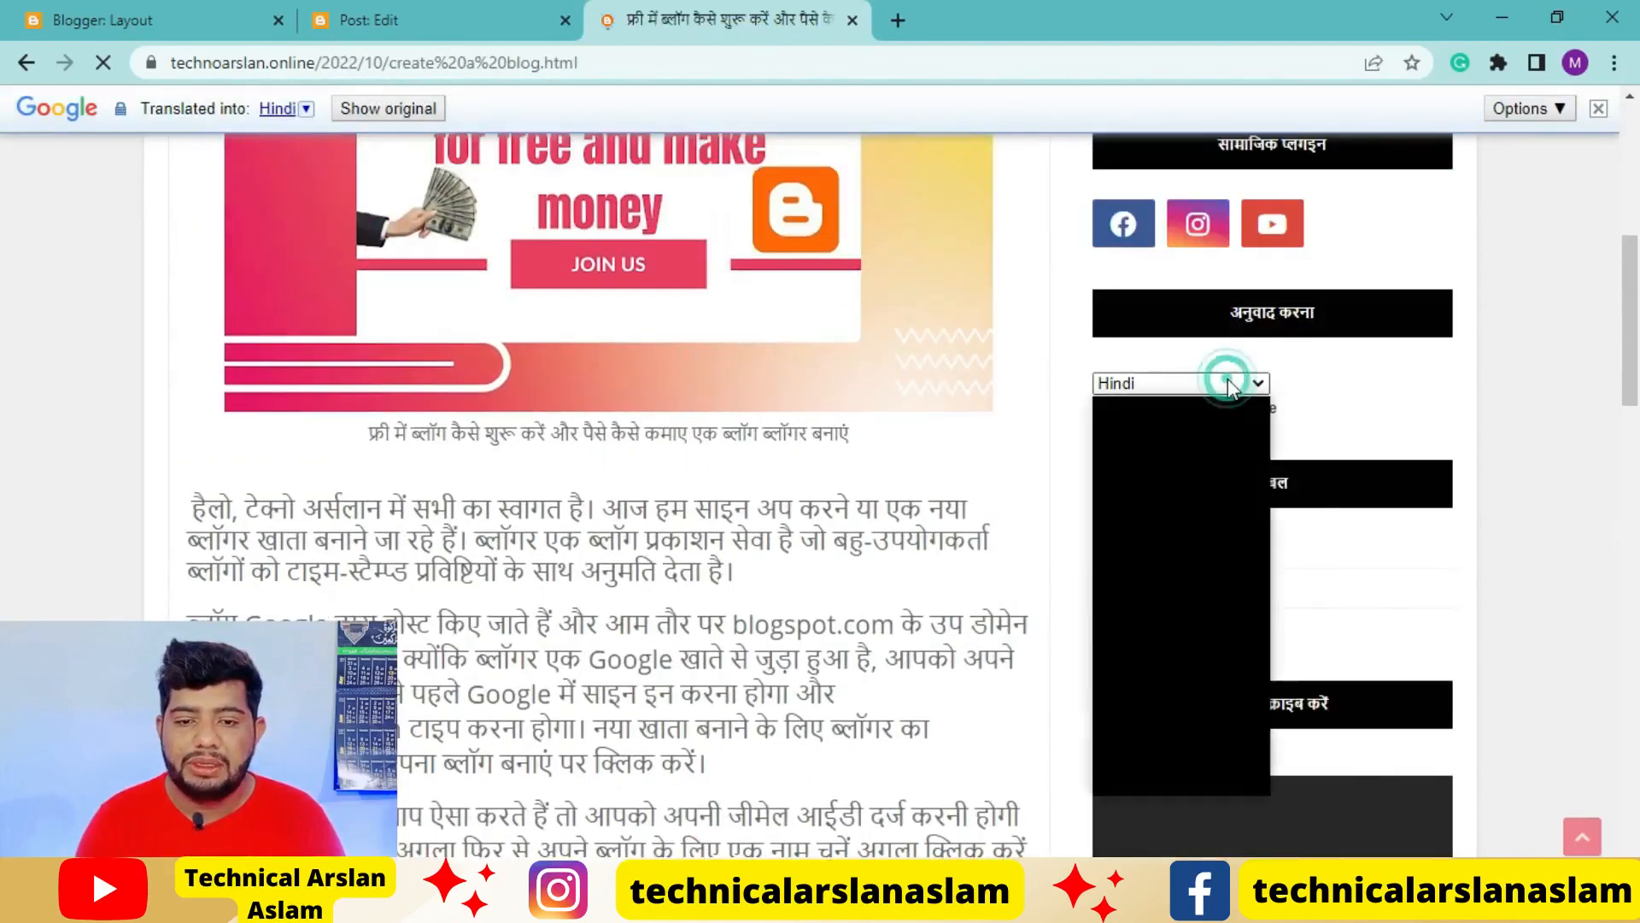
left_click(1148, 776)
scroll(780, 623, "down", 4)
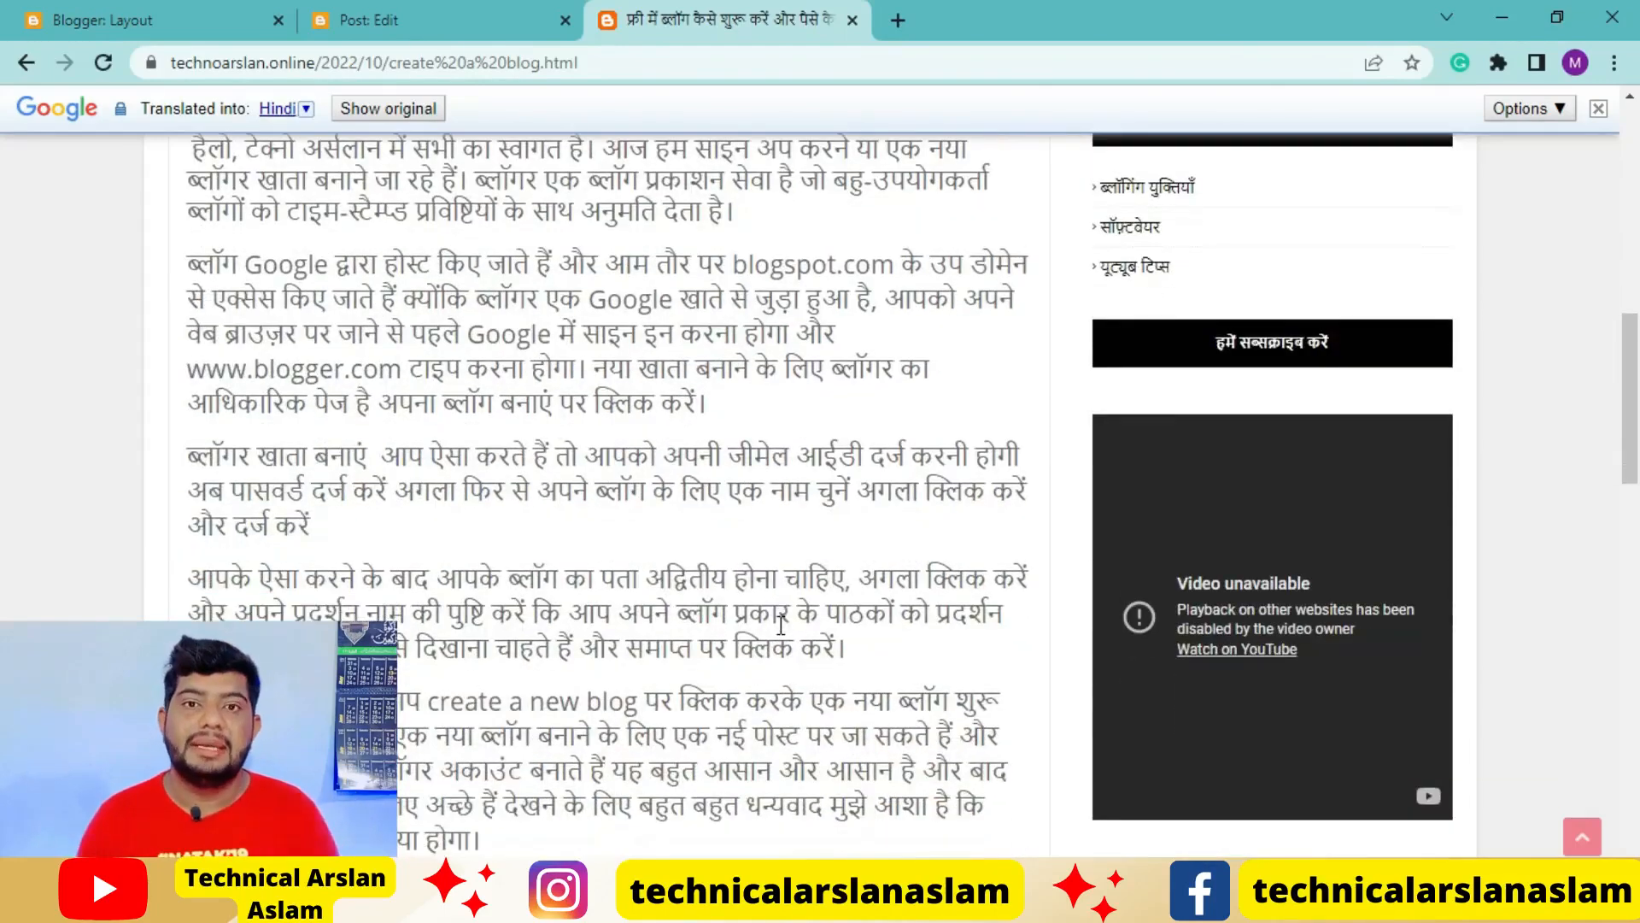
mouse_move(780, 625)
scroll(626, 444, "up", 6)
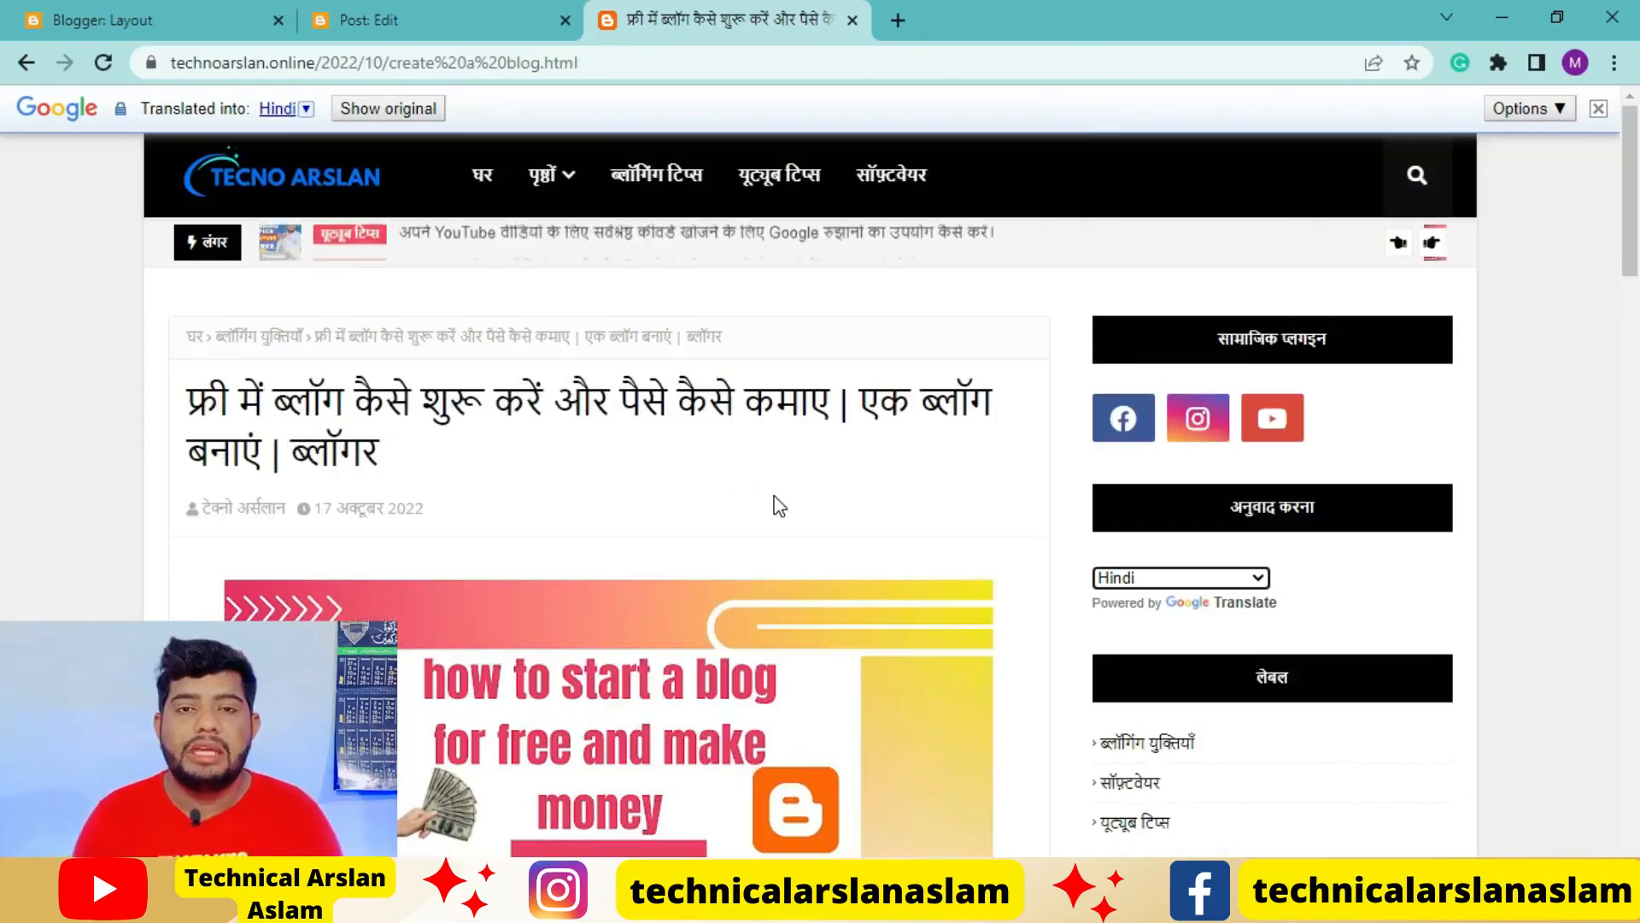
Return to the live blog's home page and check the sidebar gadgets and the footer columns
left_click(24, 65)
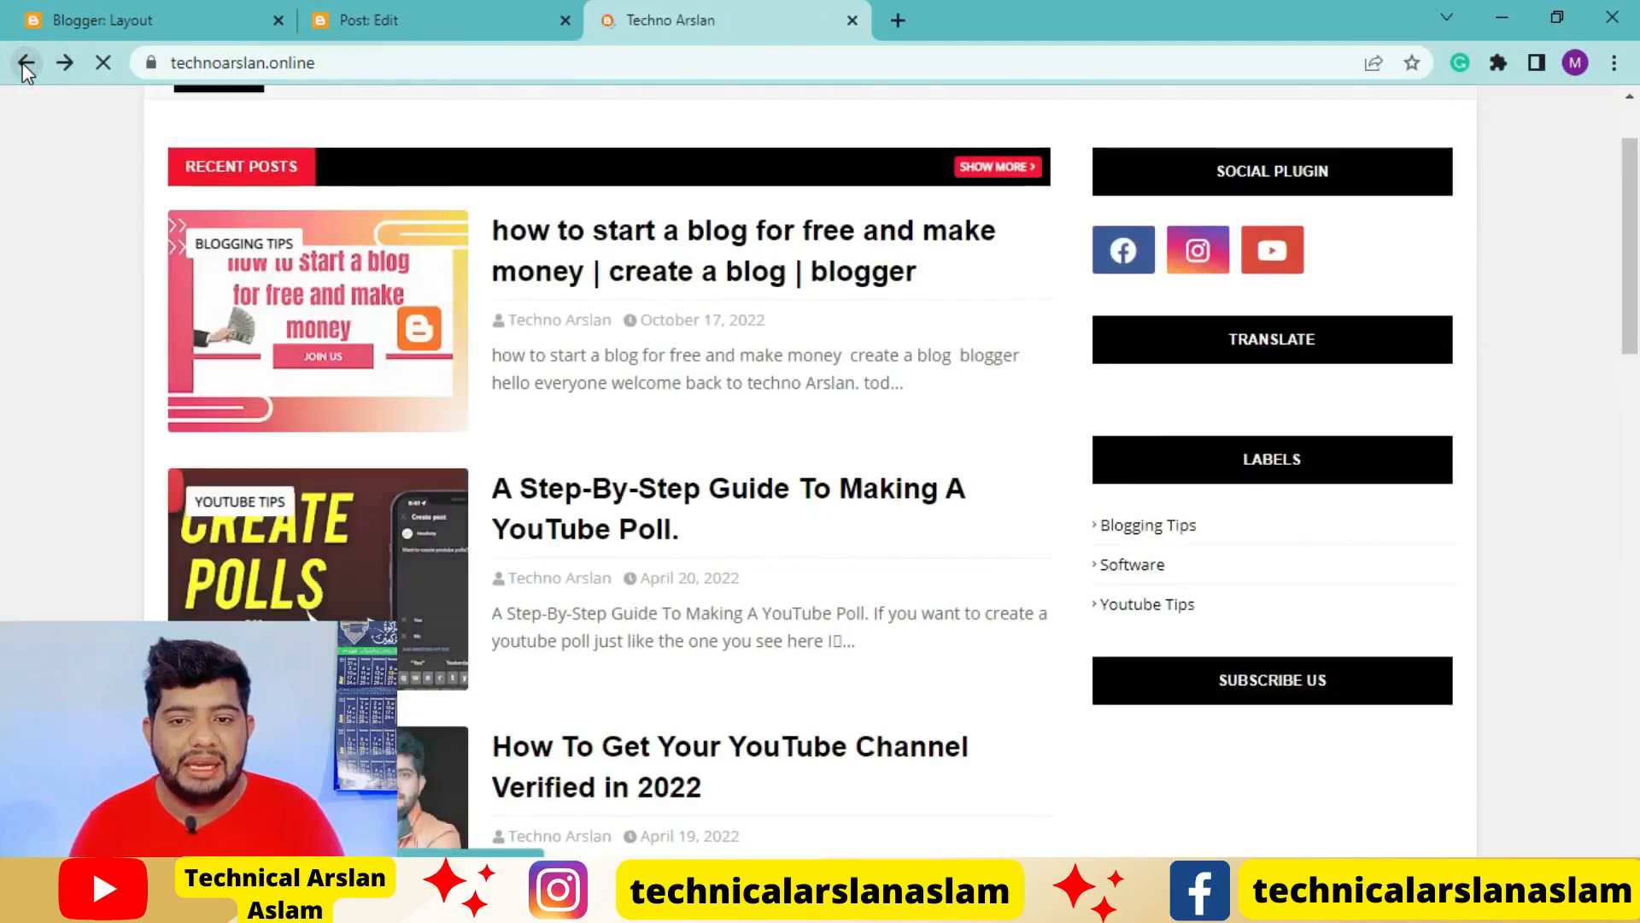
scroll(1238, 666, "up", 1)
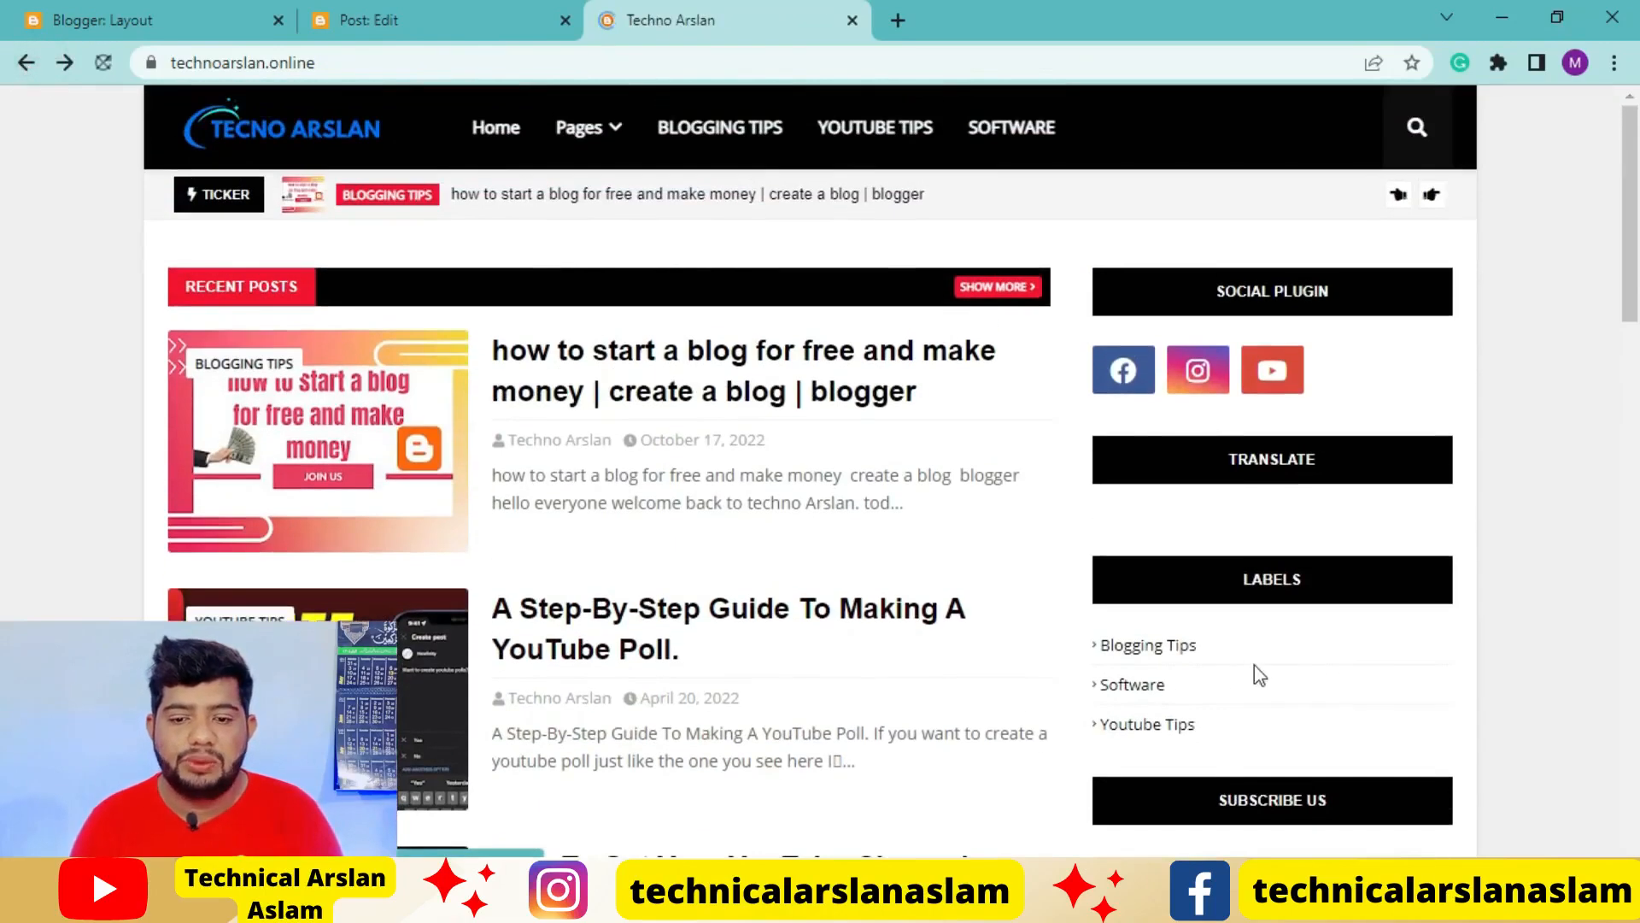
scroll(1253, 666, "down", 3)
scroll(1287, 681, "down", 6)
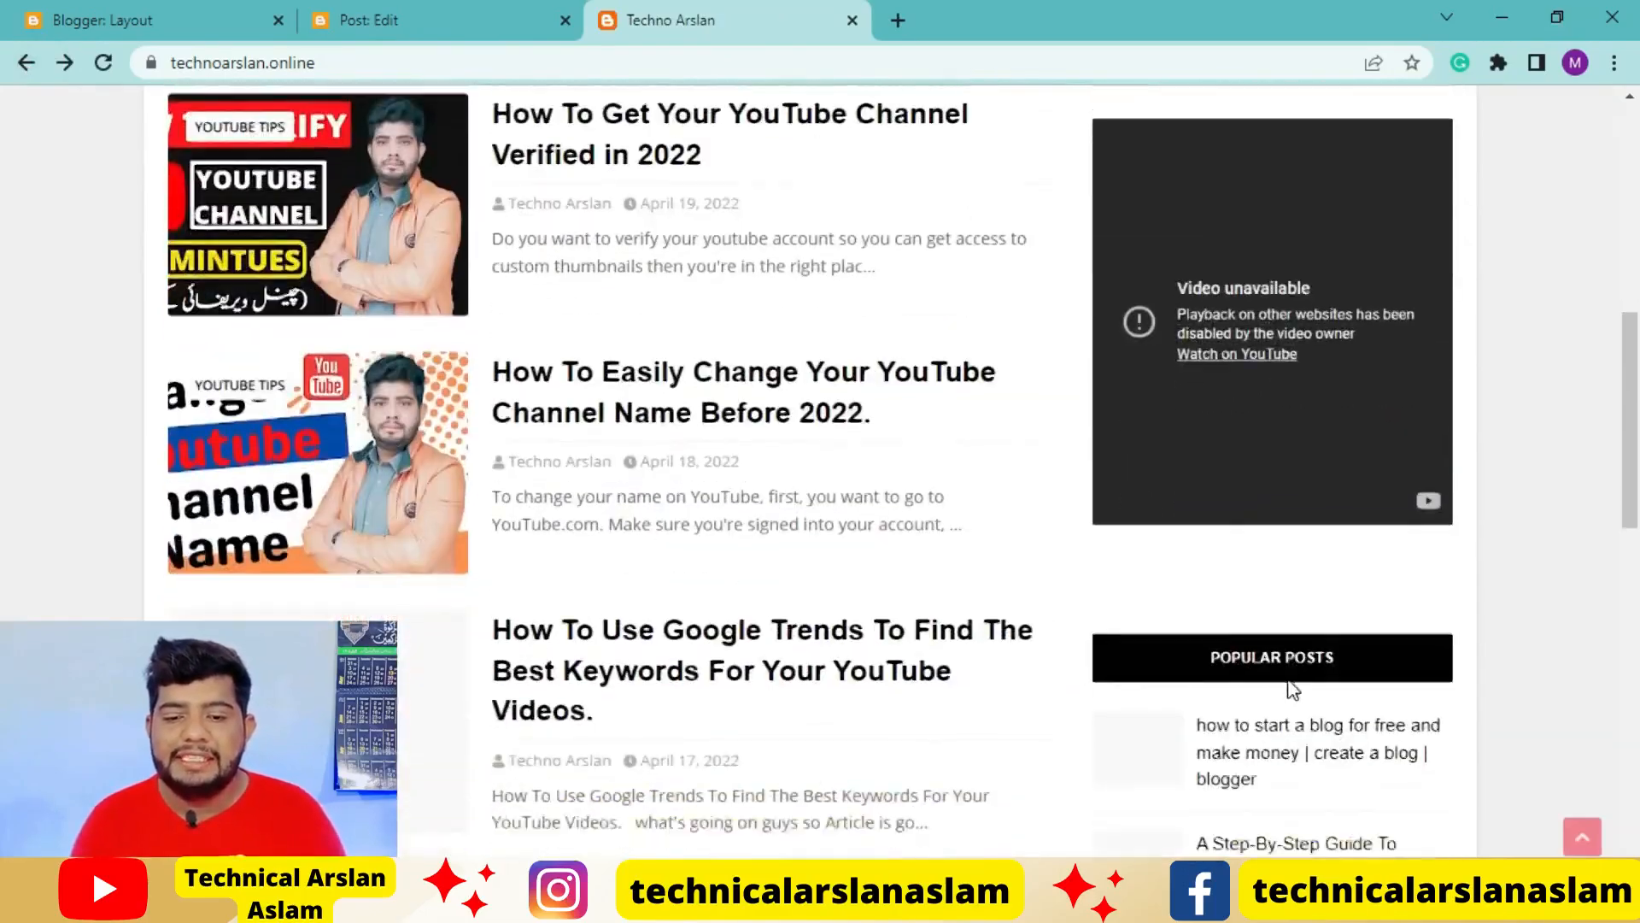
scroll(1288, 678, "down", 10)
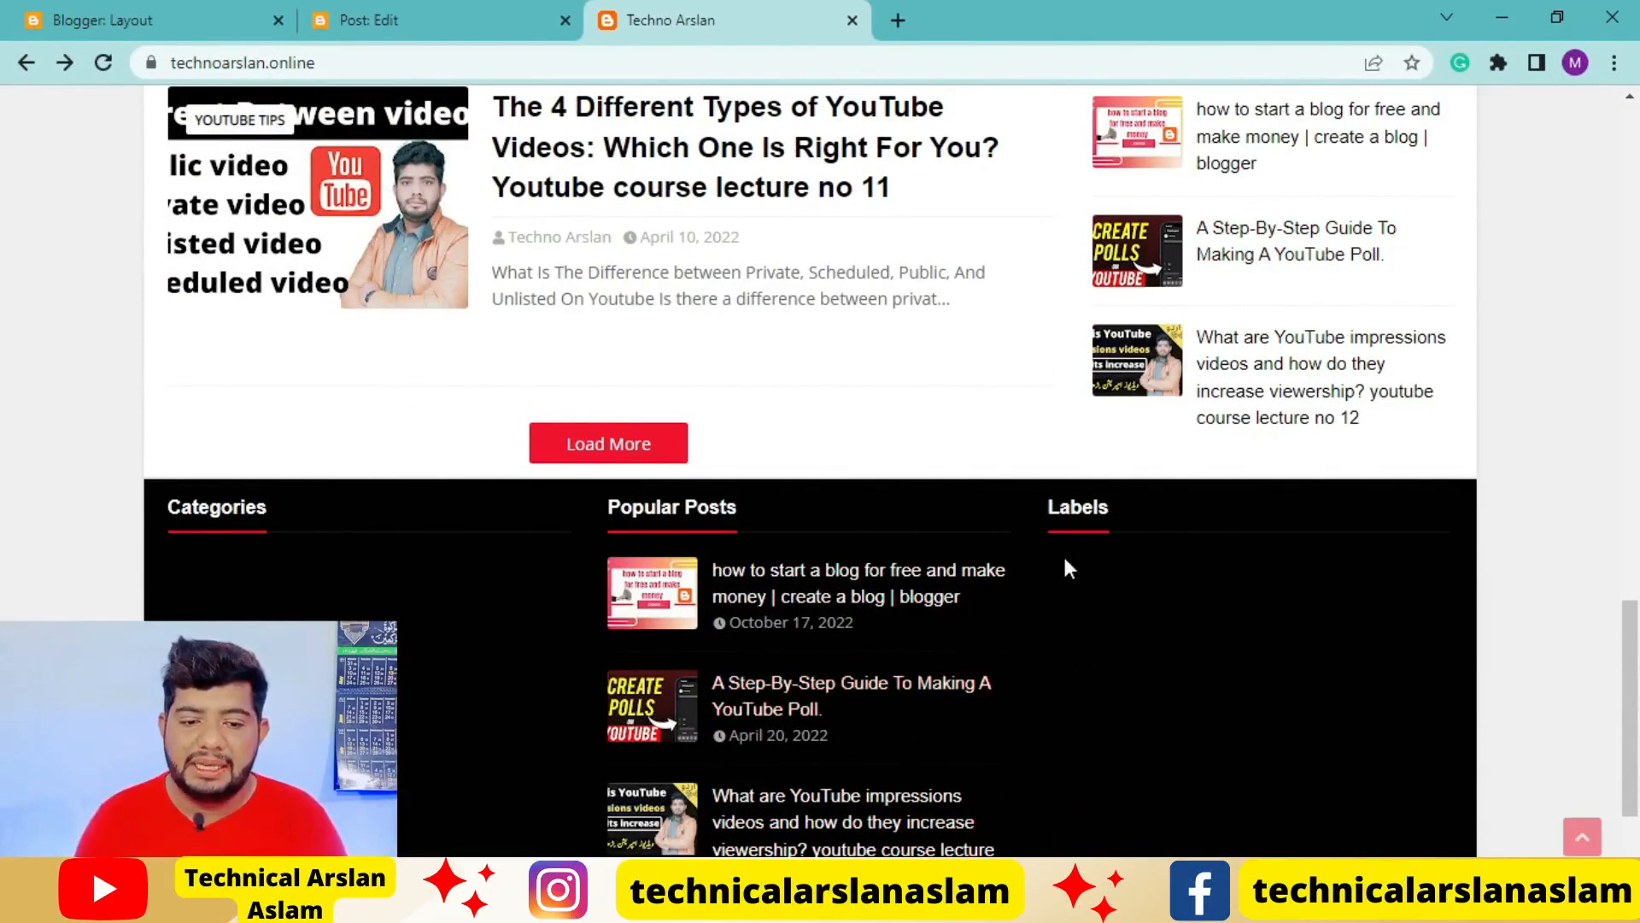
scroll(1062, 552, "up", 1)
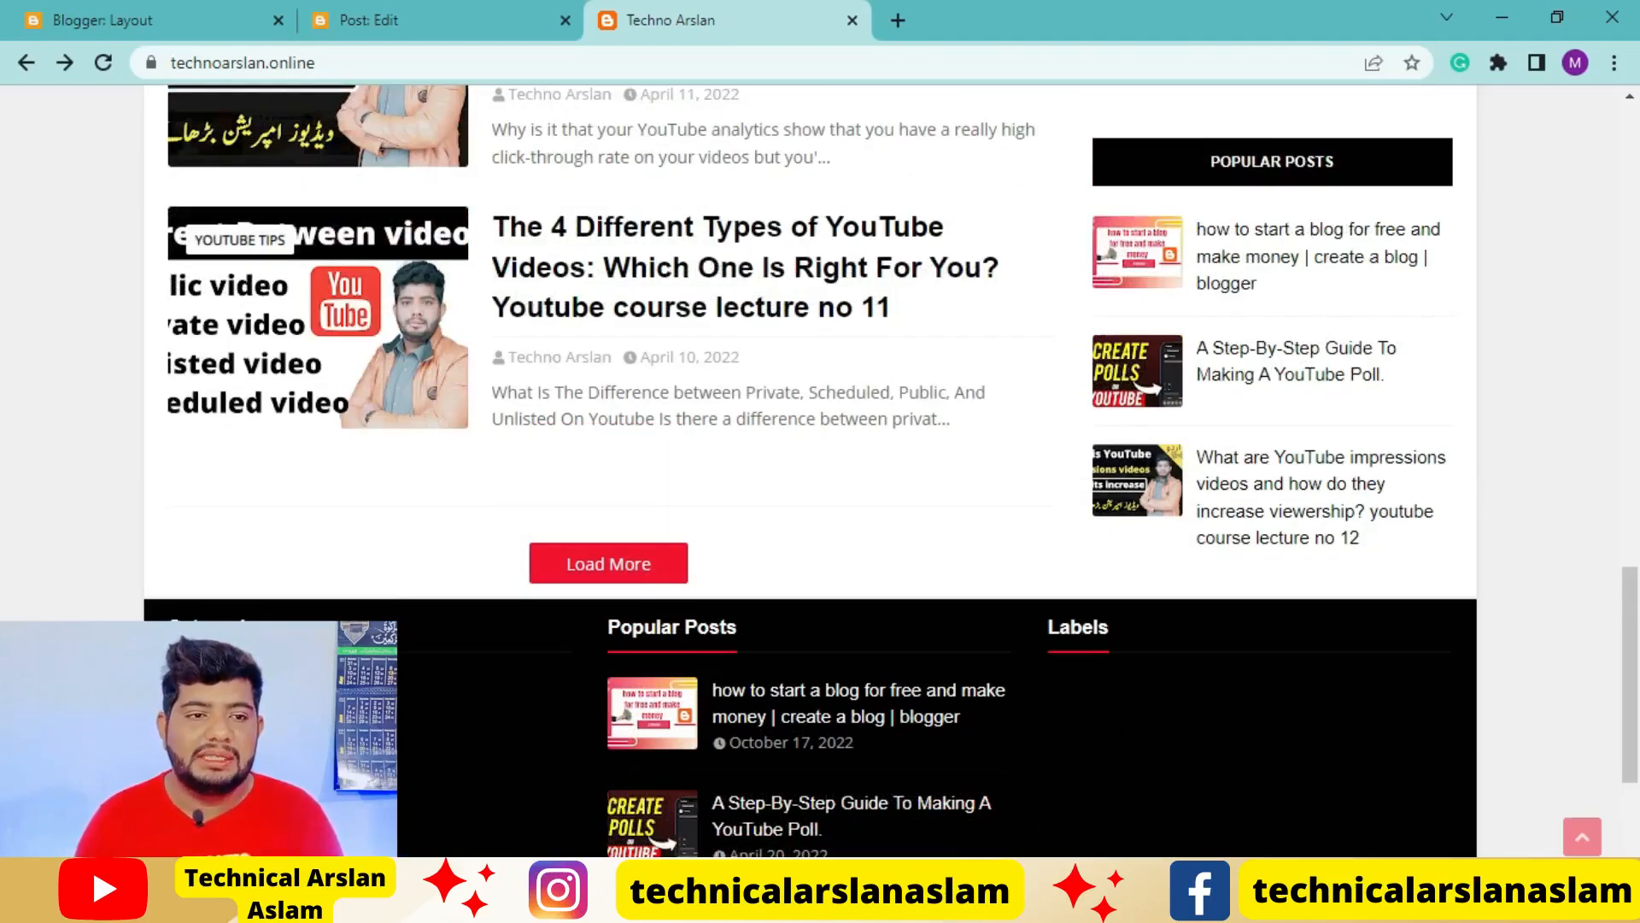
Remove the Labels gadget from the Section (Right) footer area of the blog layout
left_click(199, 10)
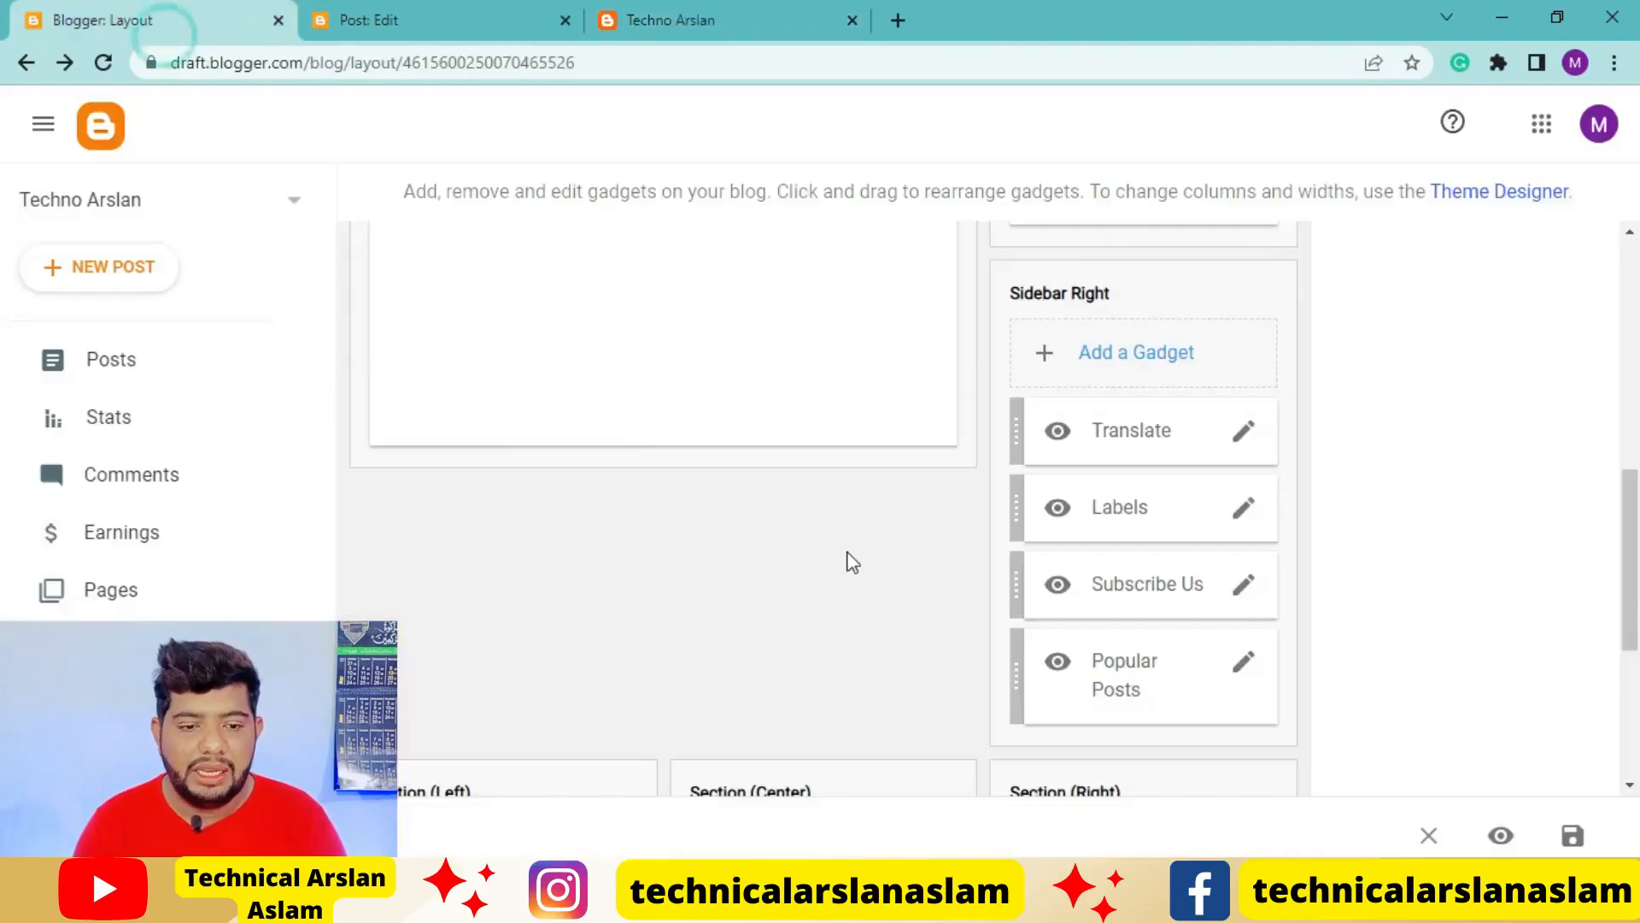
scroll(820, 552, "down", 5)
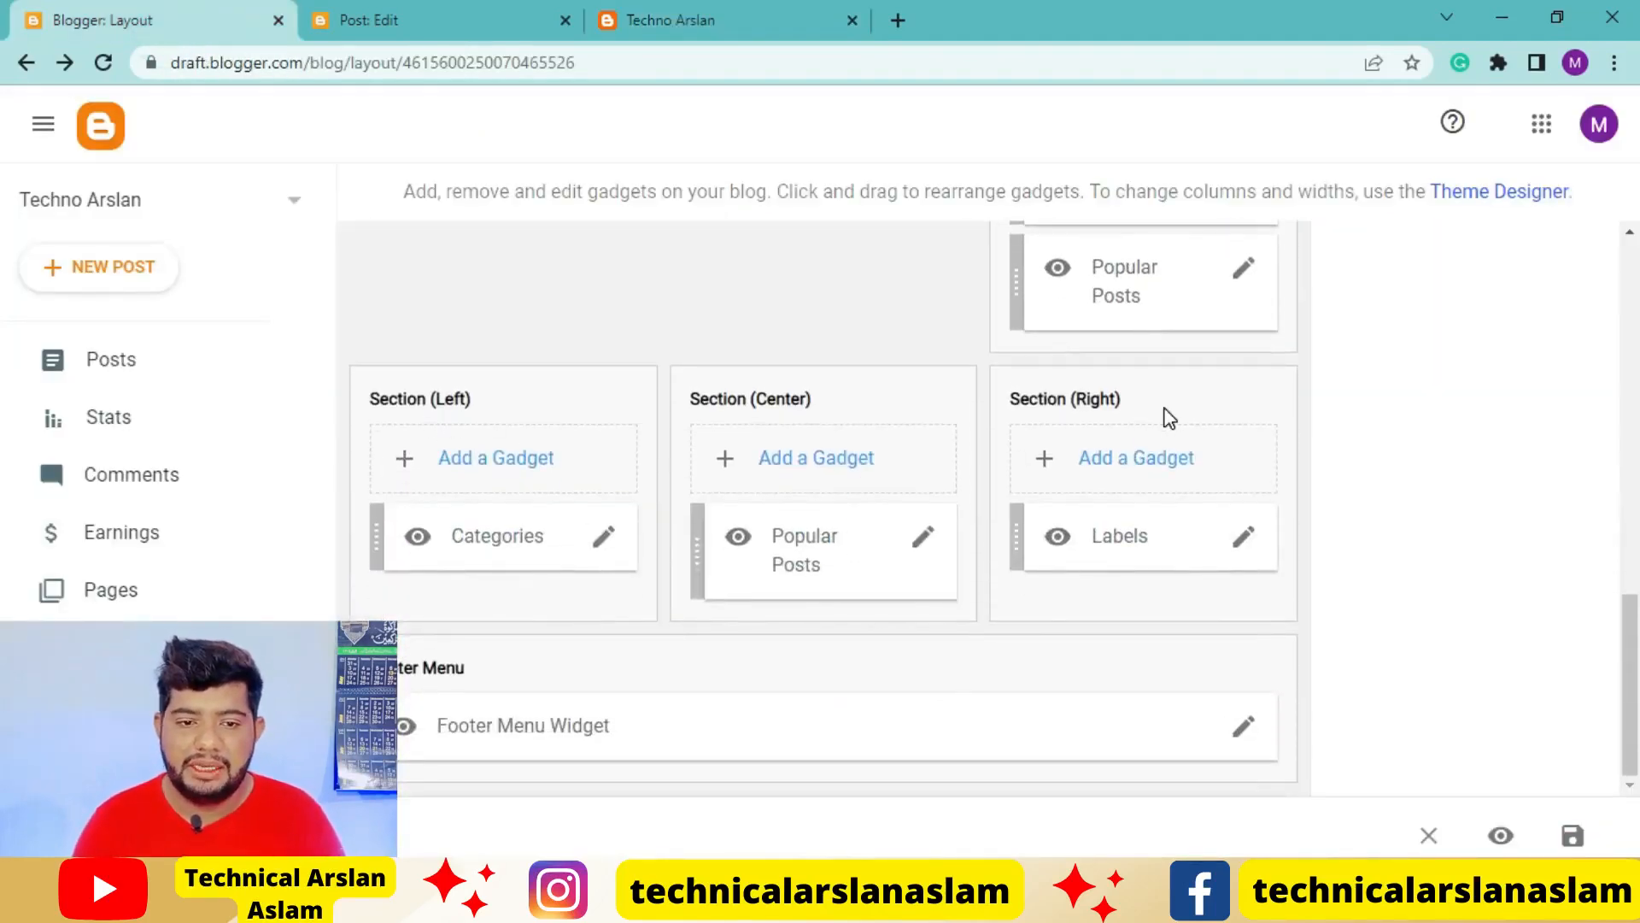
left_click(1244, 538)
scroll(832, 607, "down", 5)
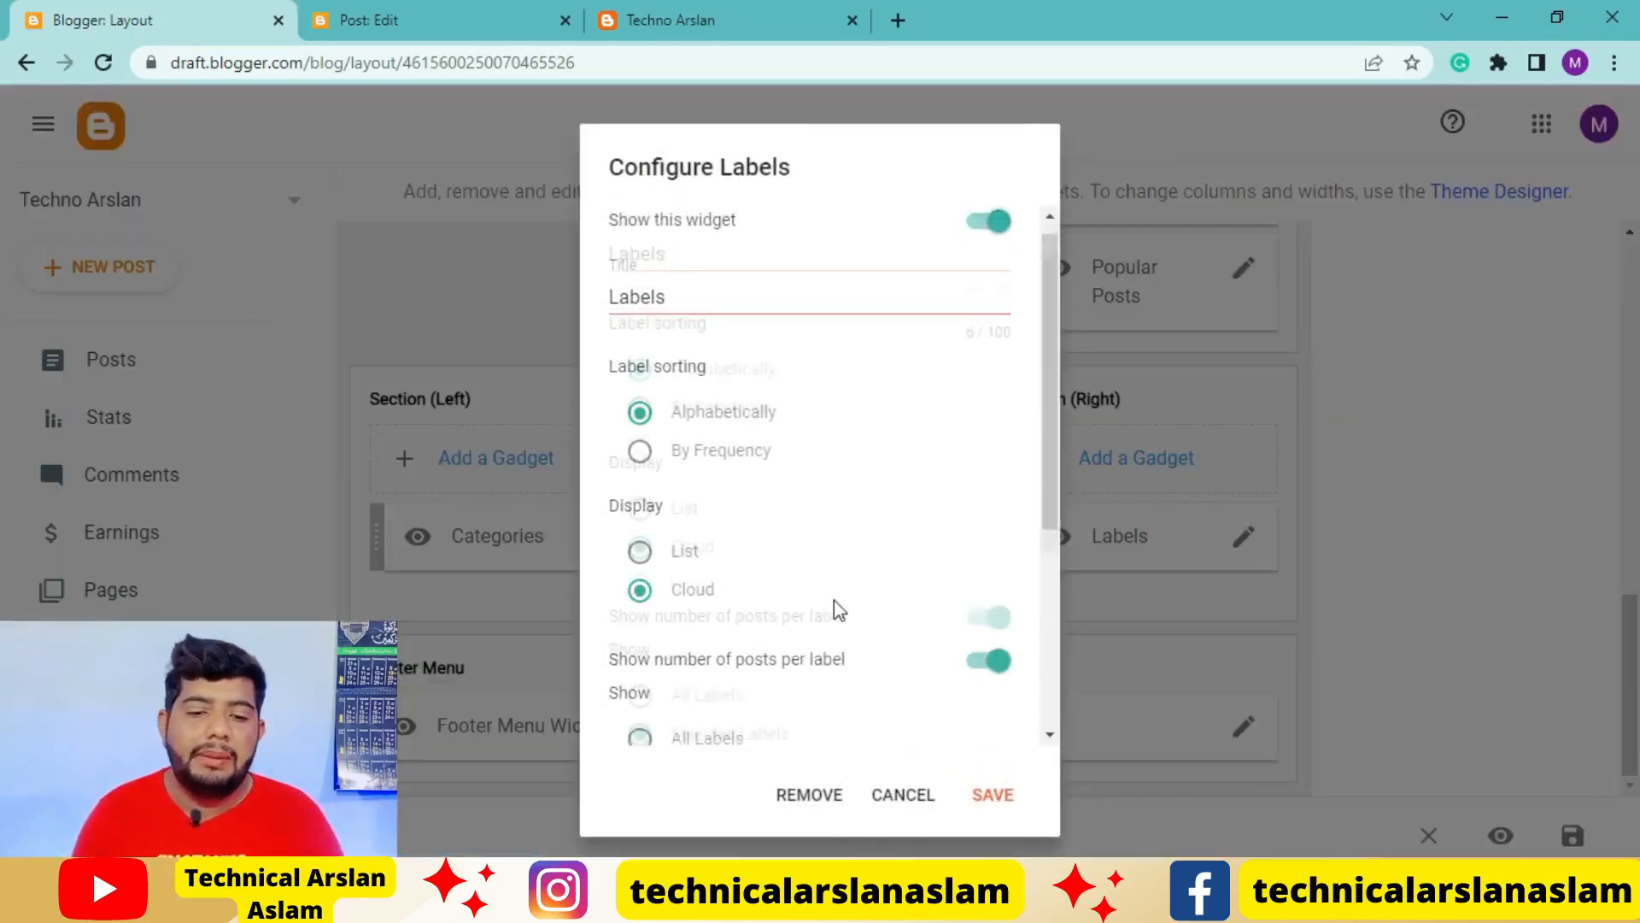
left_click(809, 794)
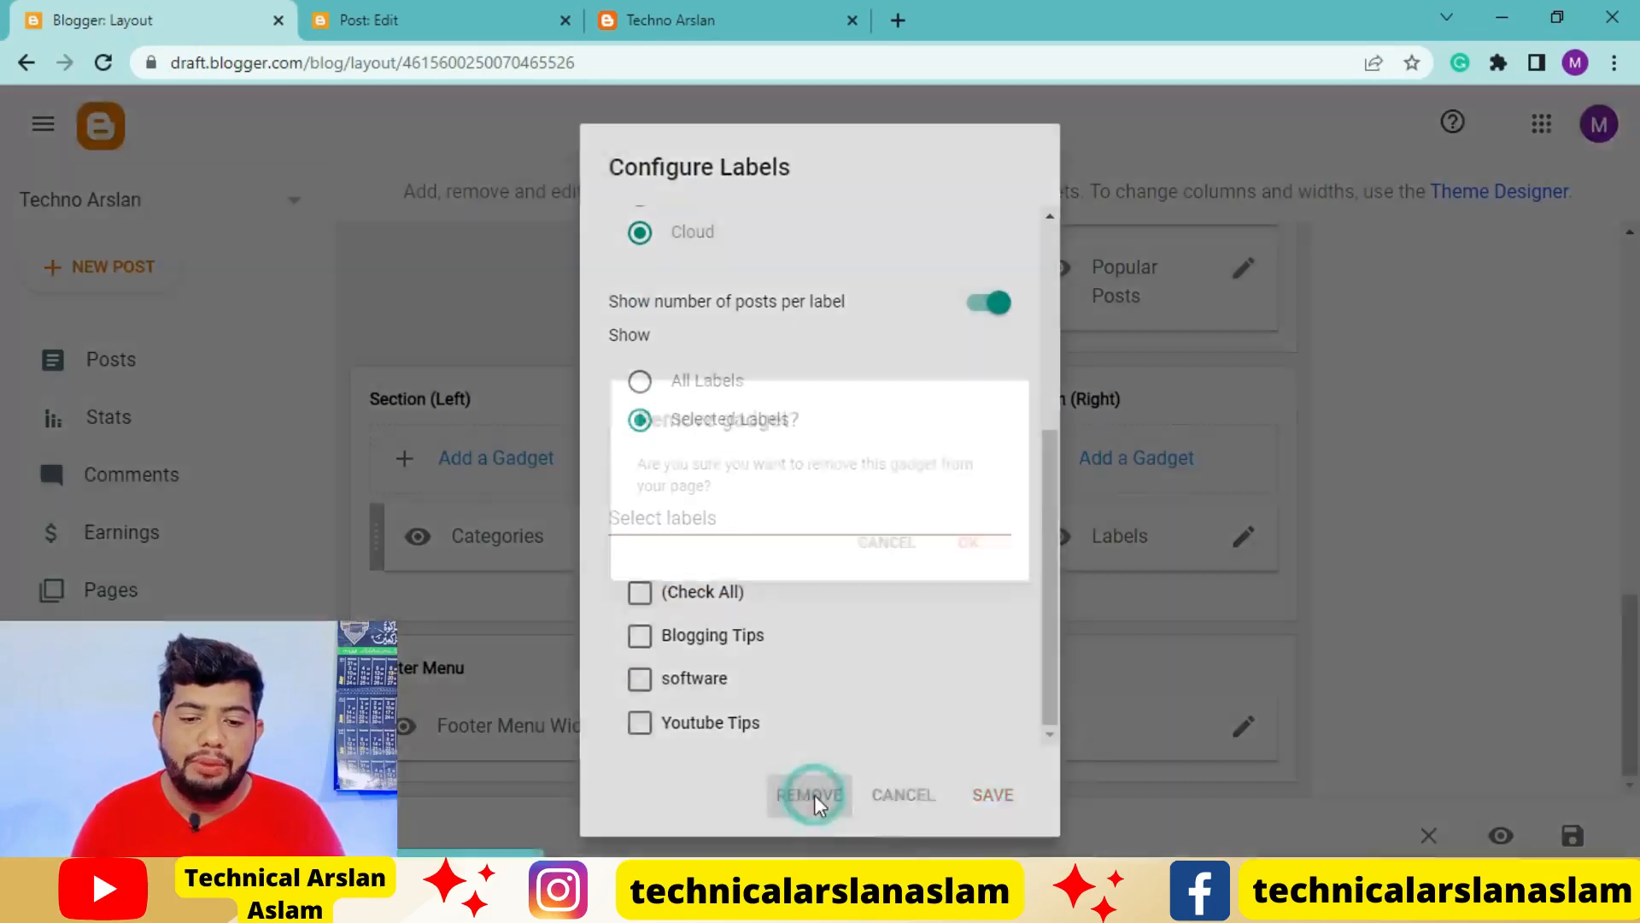
left_click(981, 550)
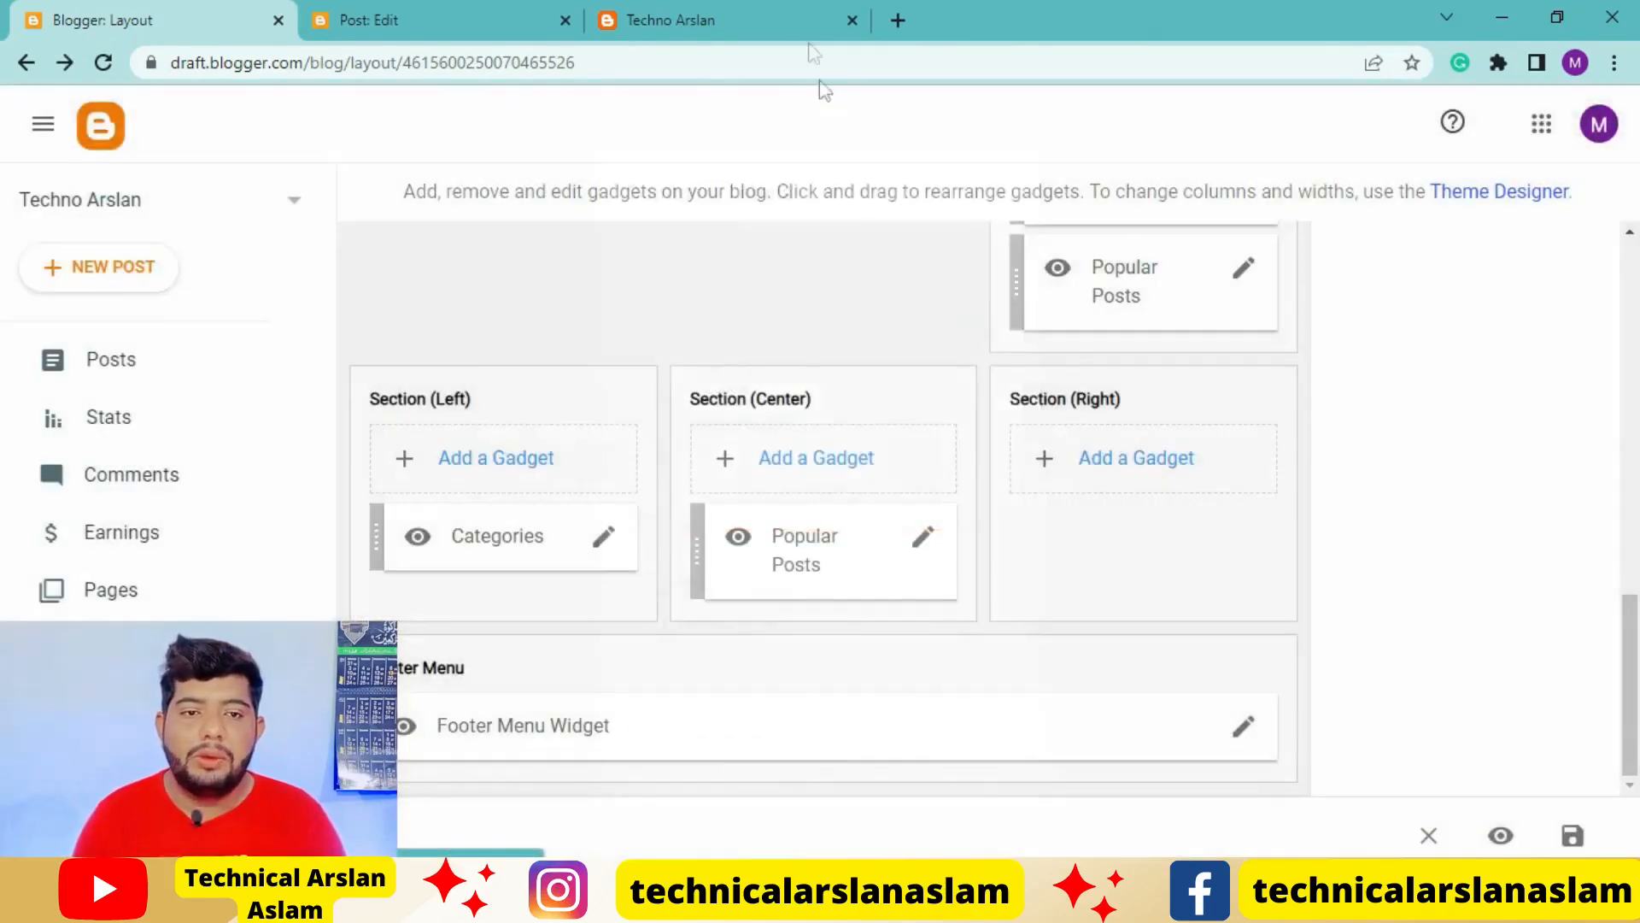
Review the live blog from the header menu down to the Categories, Popular Posts and Labels footer columns
left_click(746, 25)
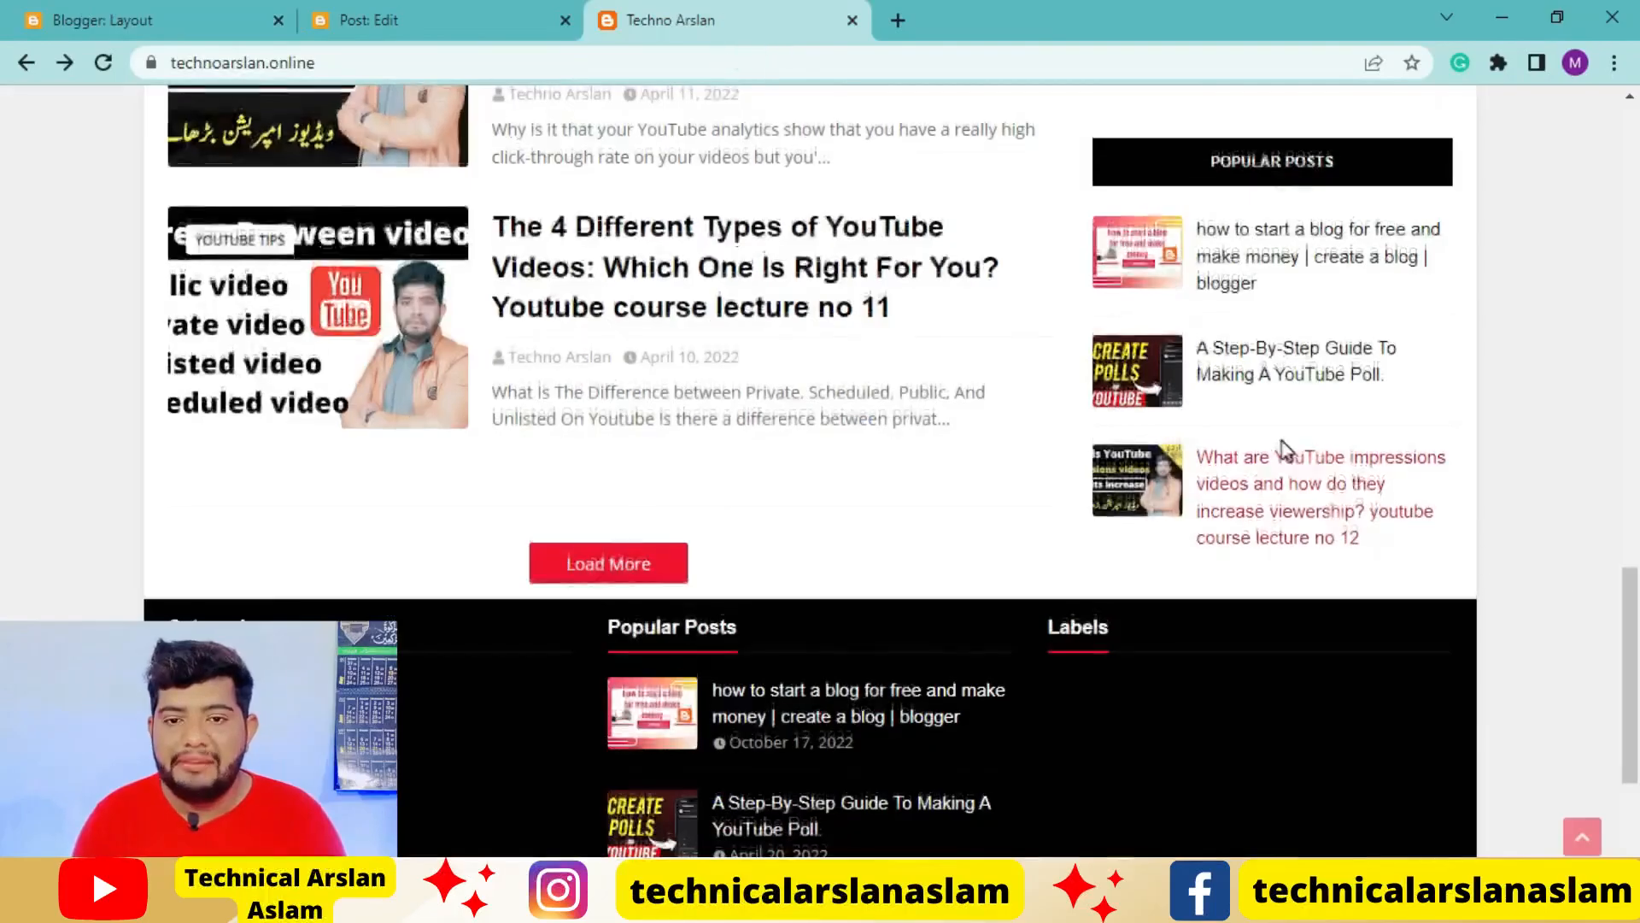
scroll(1281, 449, "down", 3)
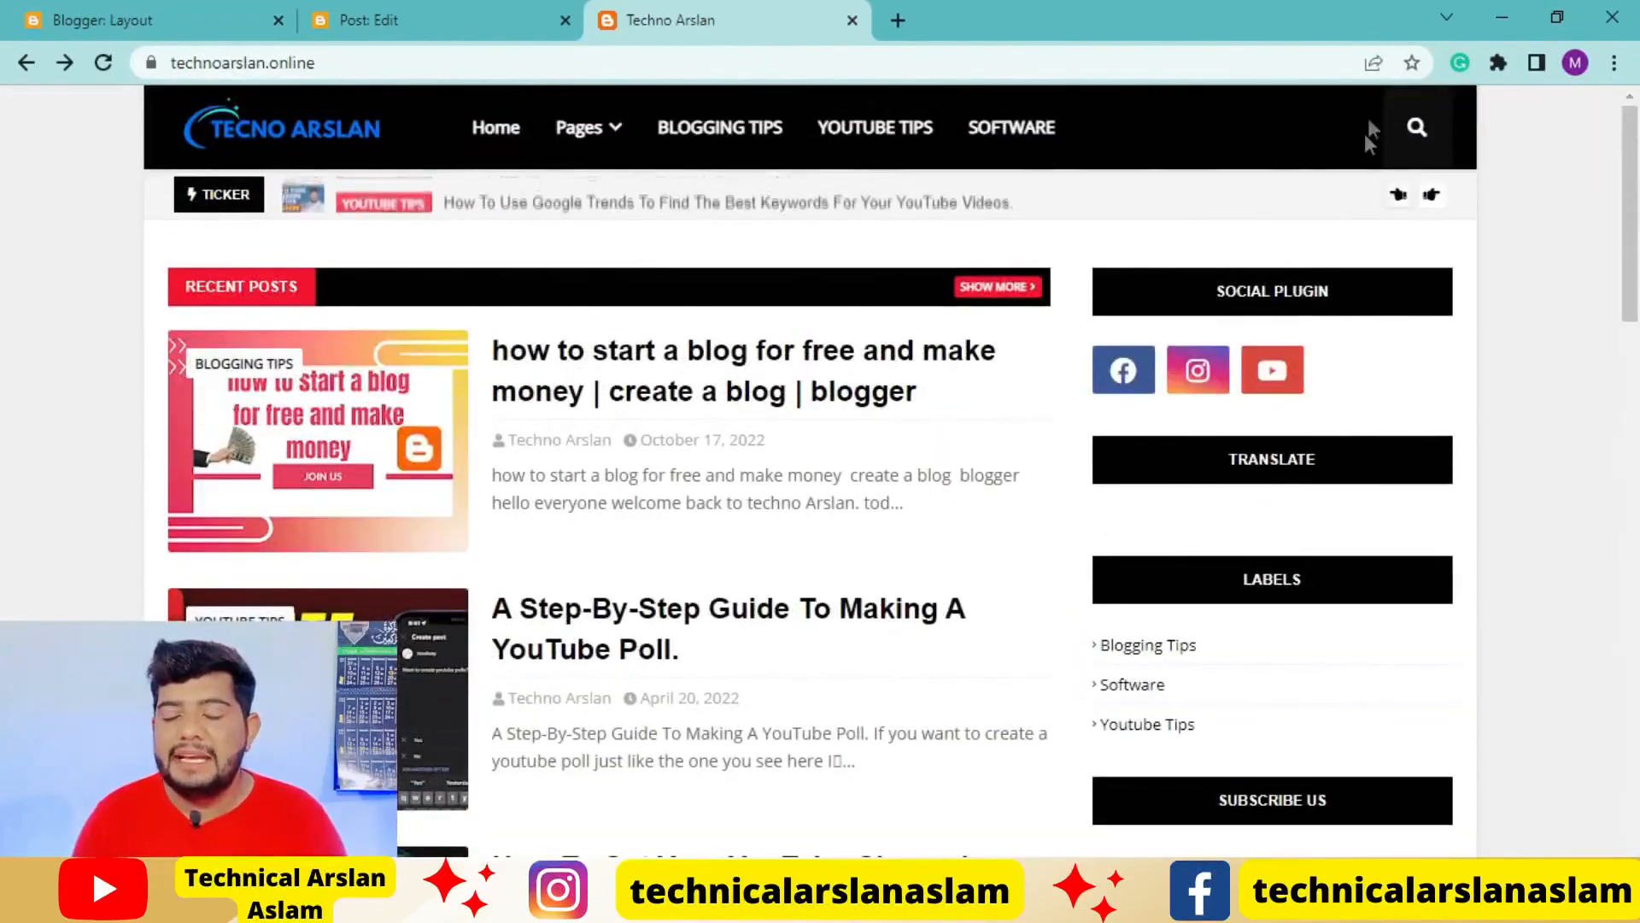
scroll(1142, 696, "down", 15)
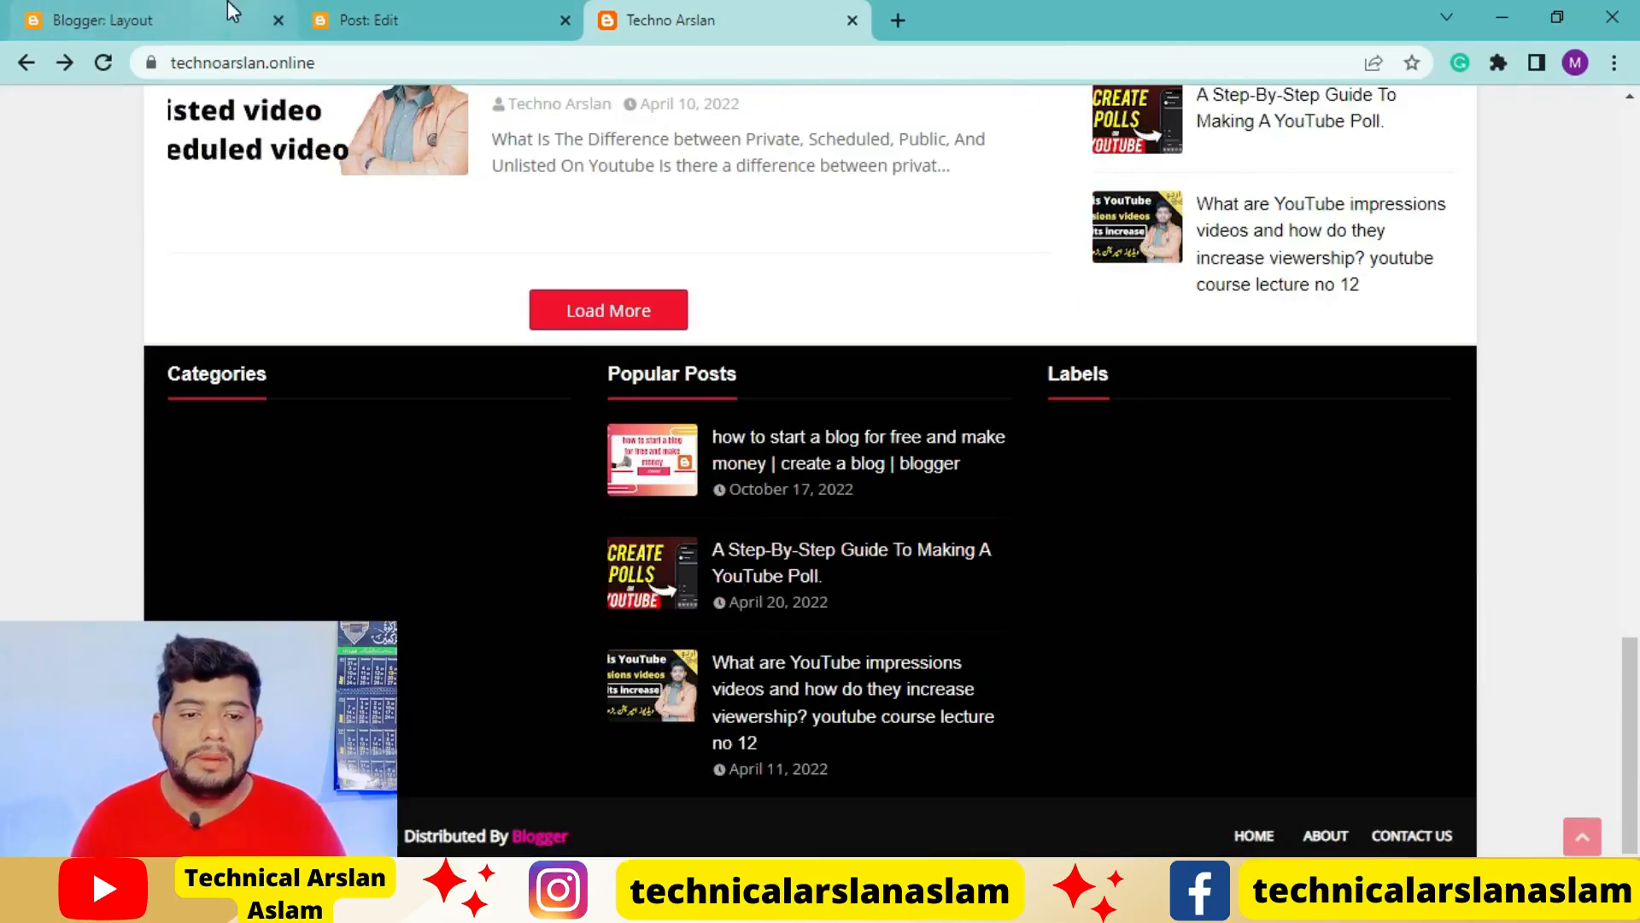
Add a Blog Search gadget titled "Search This Blog" to Section (Right) of the blog layout and save it
left_click(193, 6)
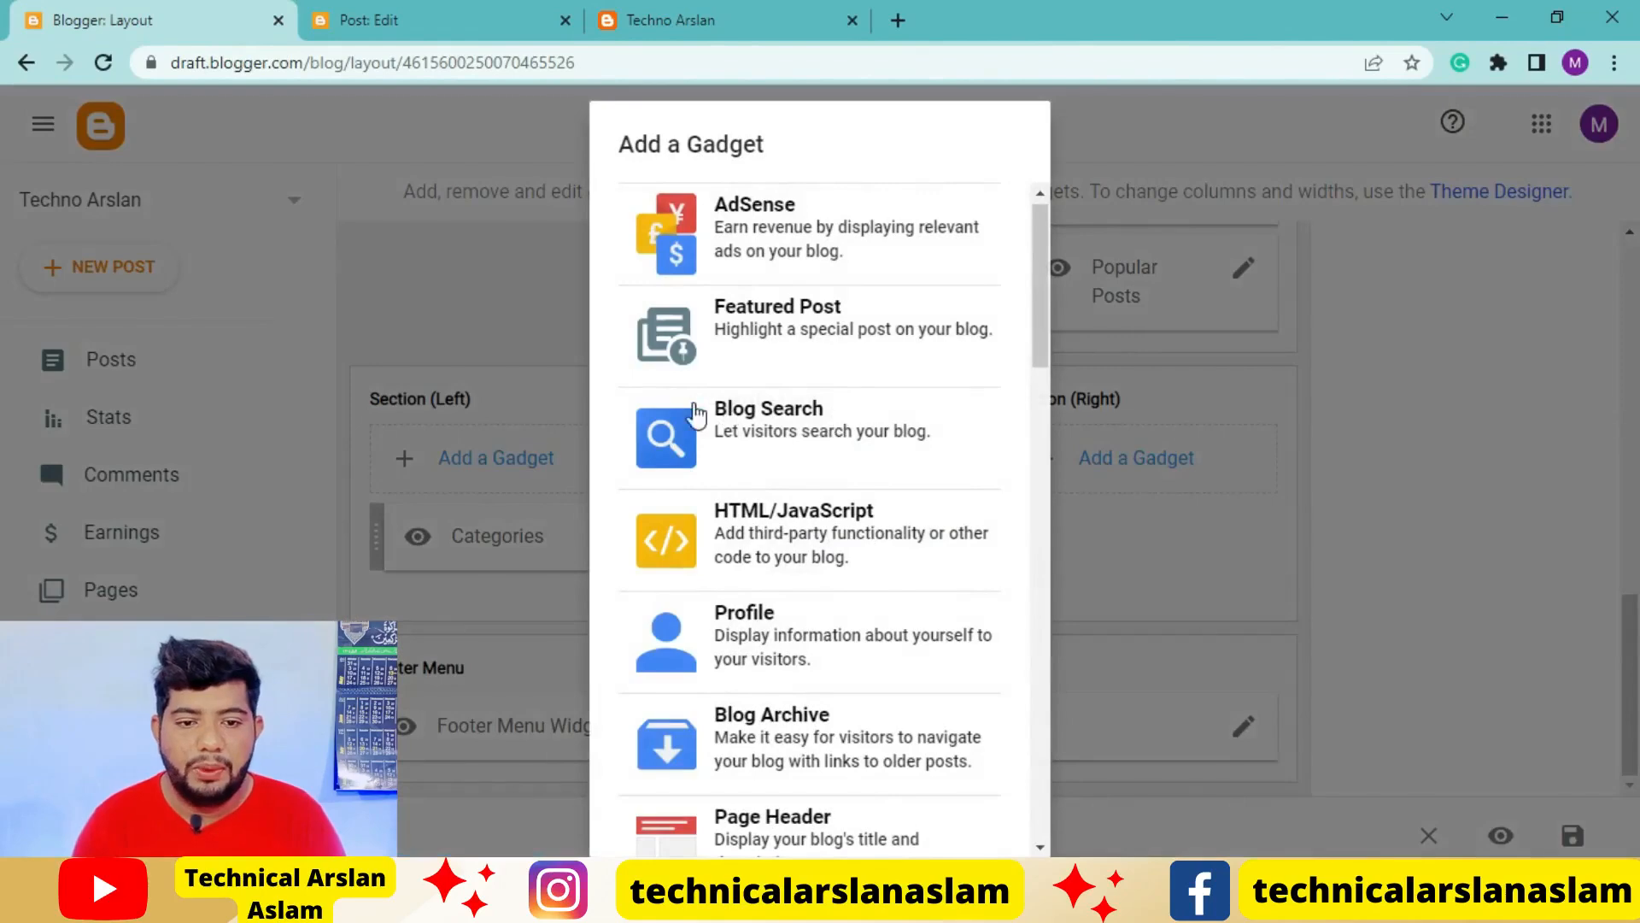
left_click(810, 419)
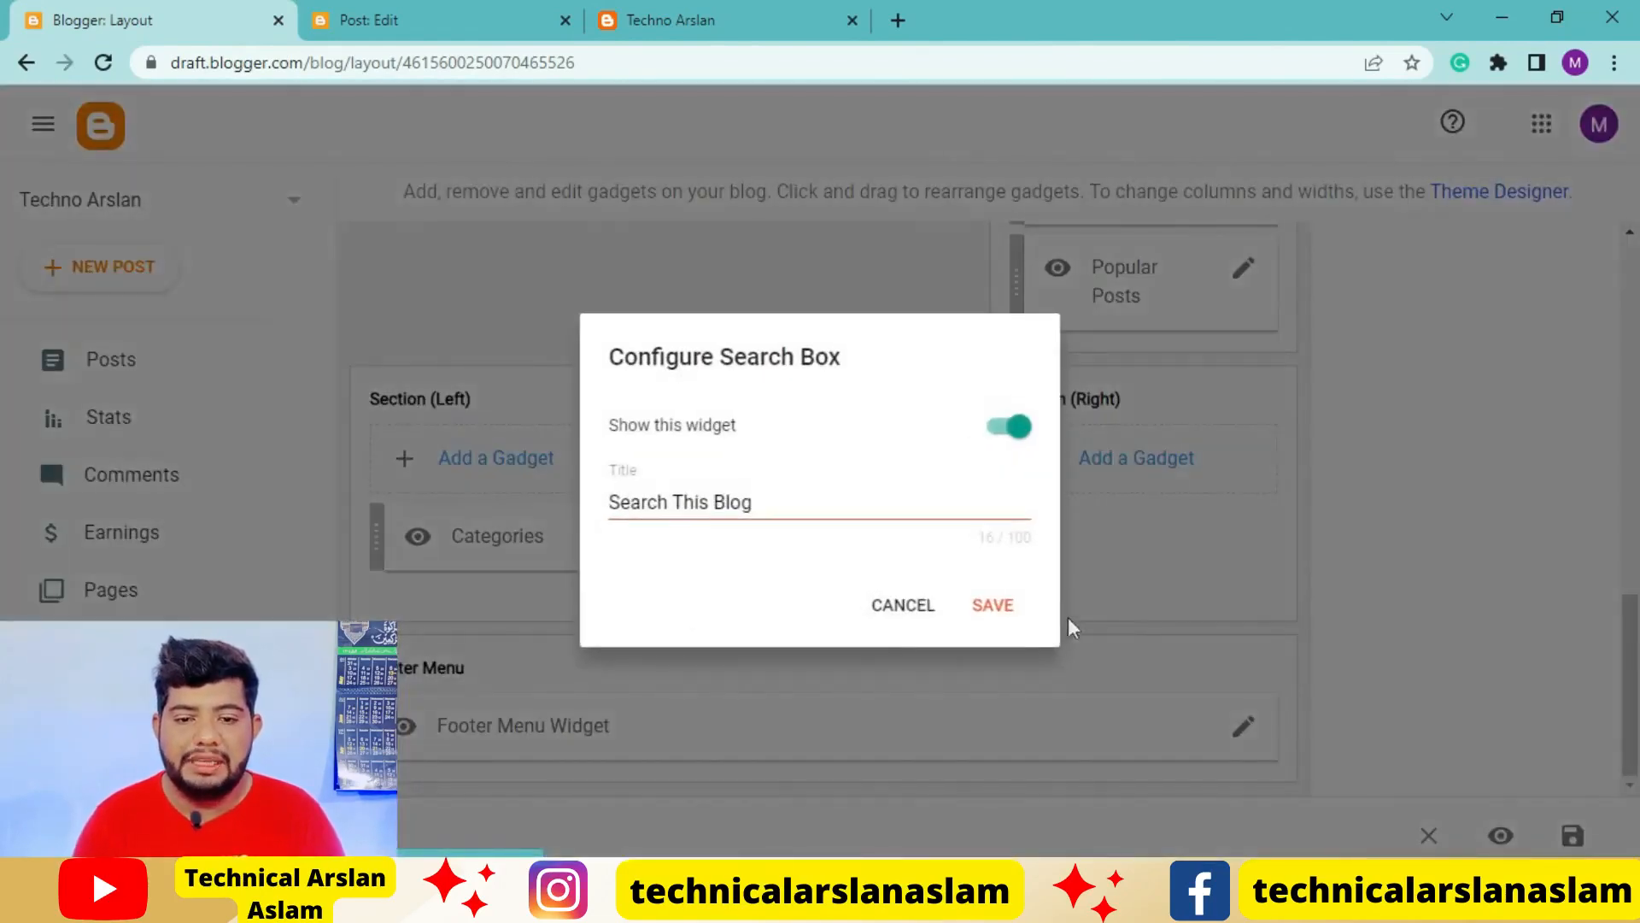
left_click(1008, 617)
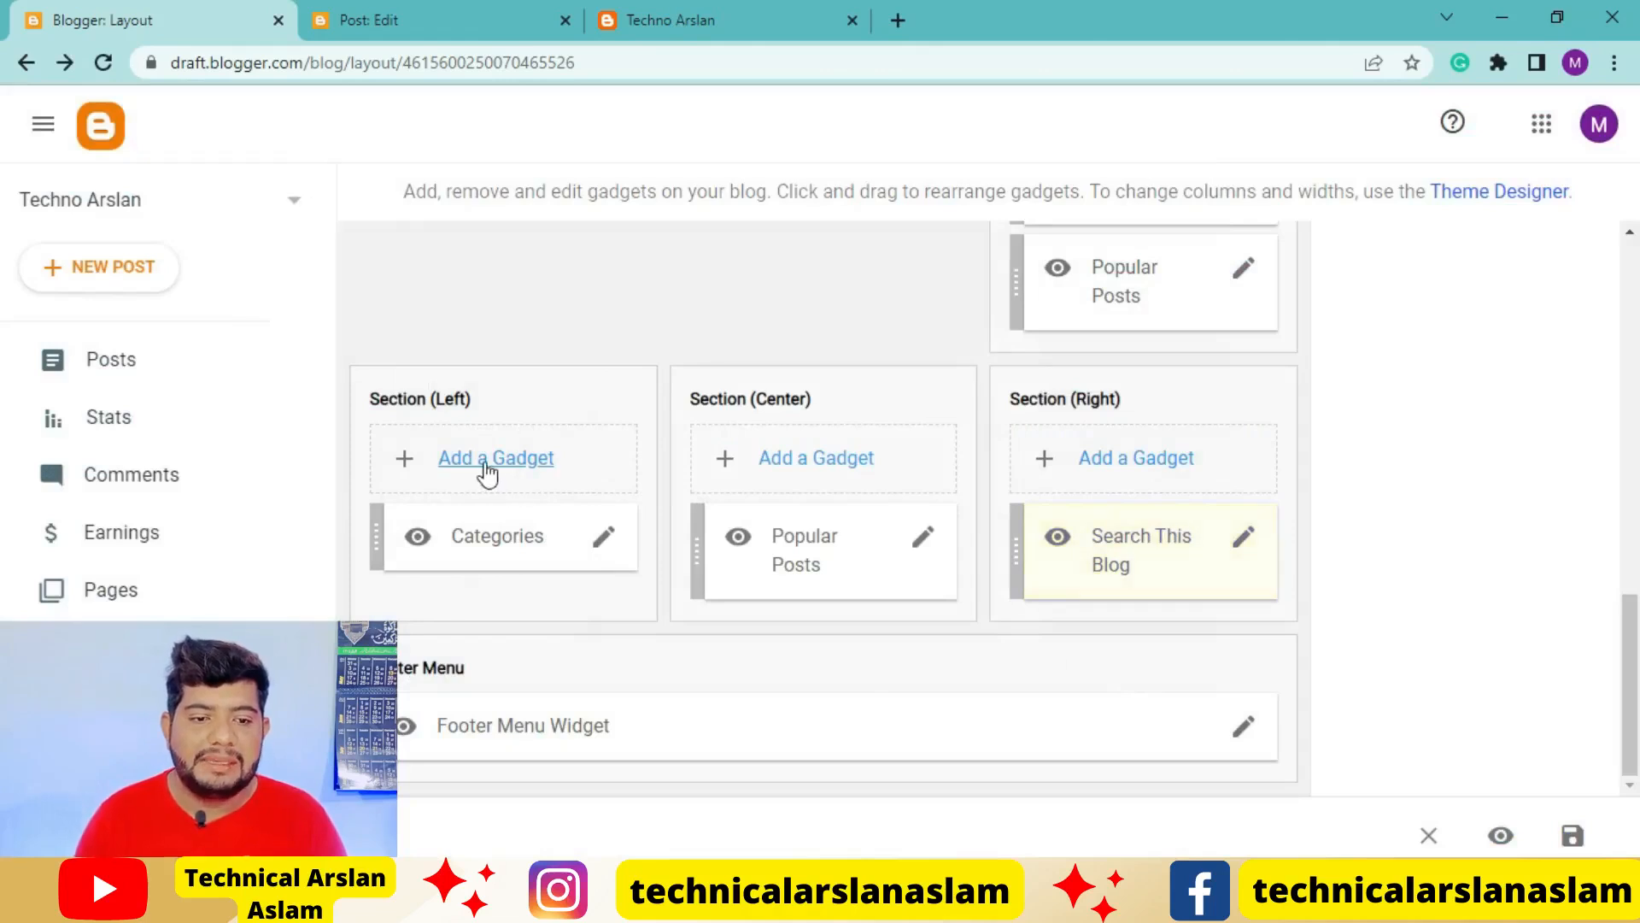
Remove the Categories gadget from the Section (Left) footer area of the blog layout
left_click(605, 540)
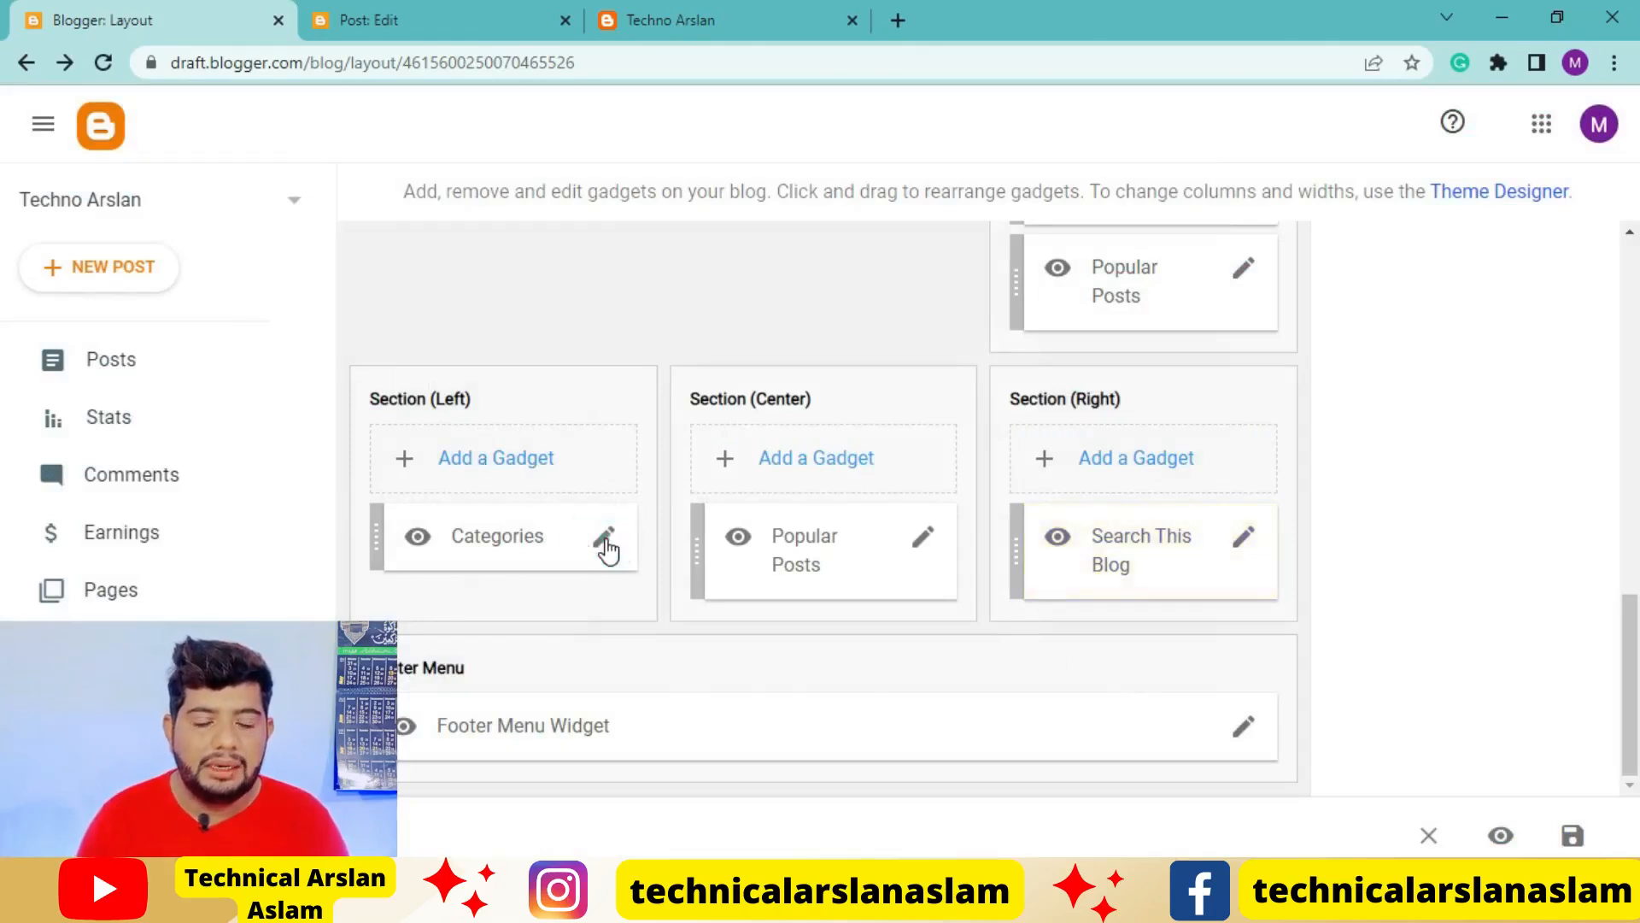
scroll(828, 516, "down", 4)
scroll(831, 524, "down", 1)
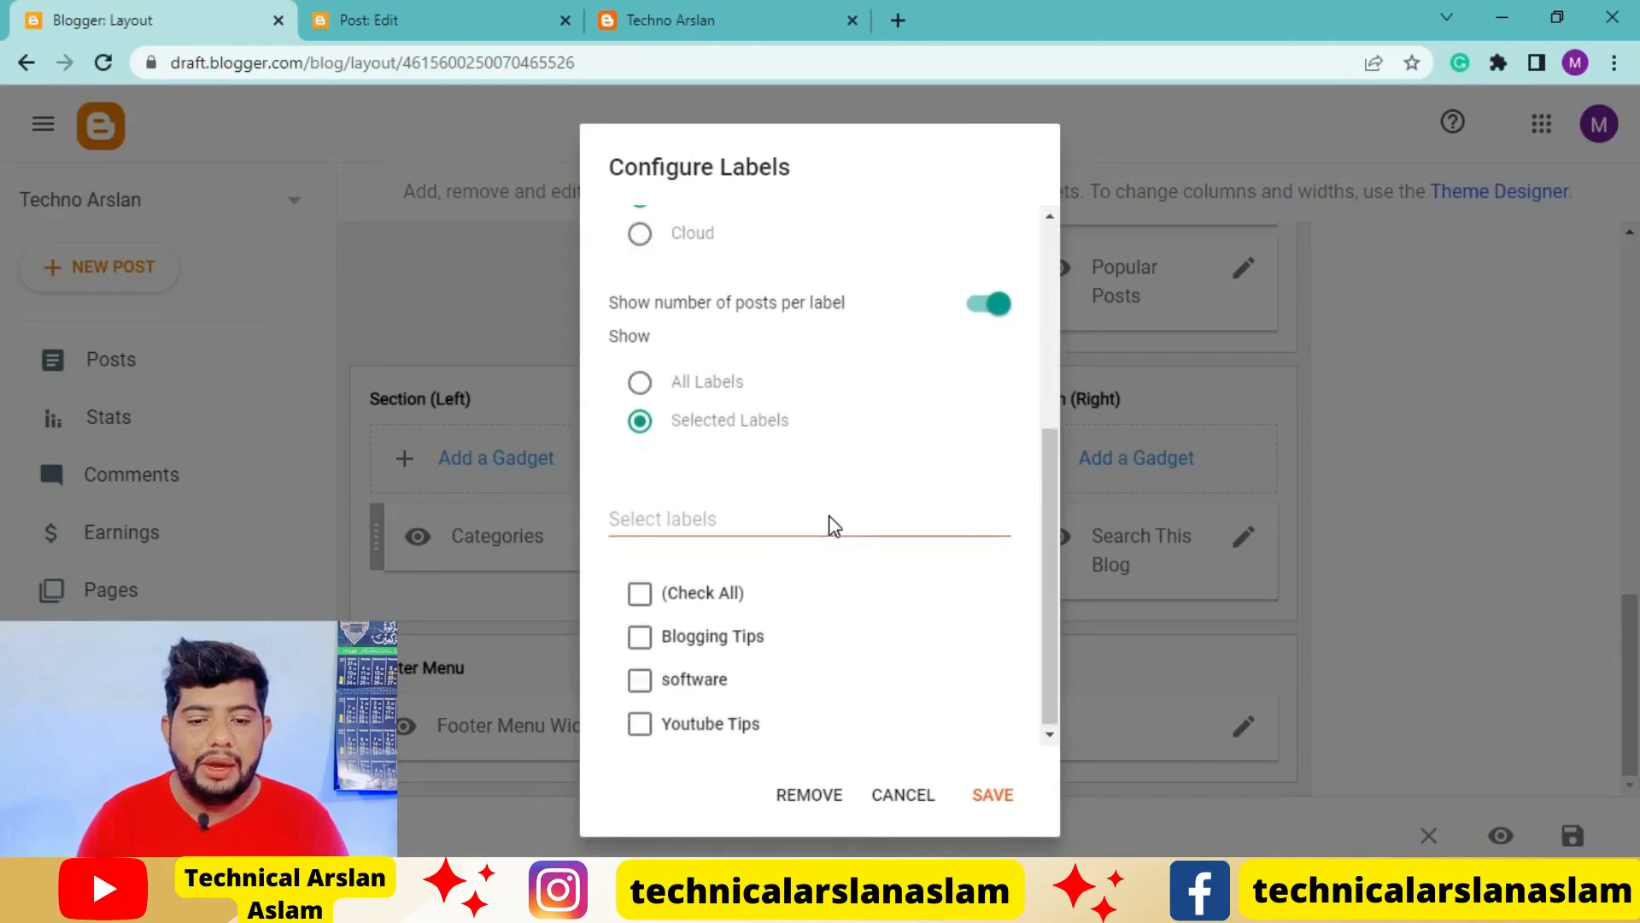
left_click(809, 795)
left_click(980, 547)
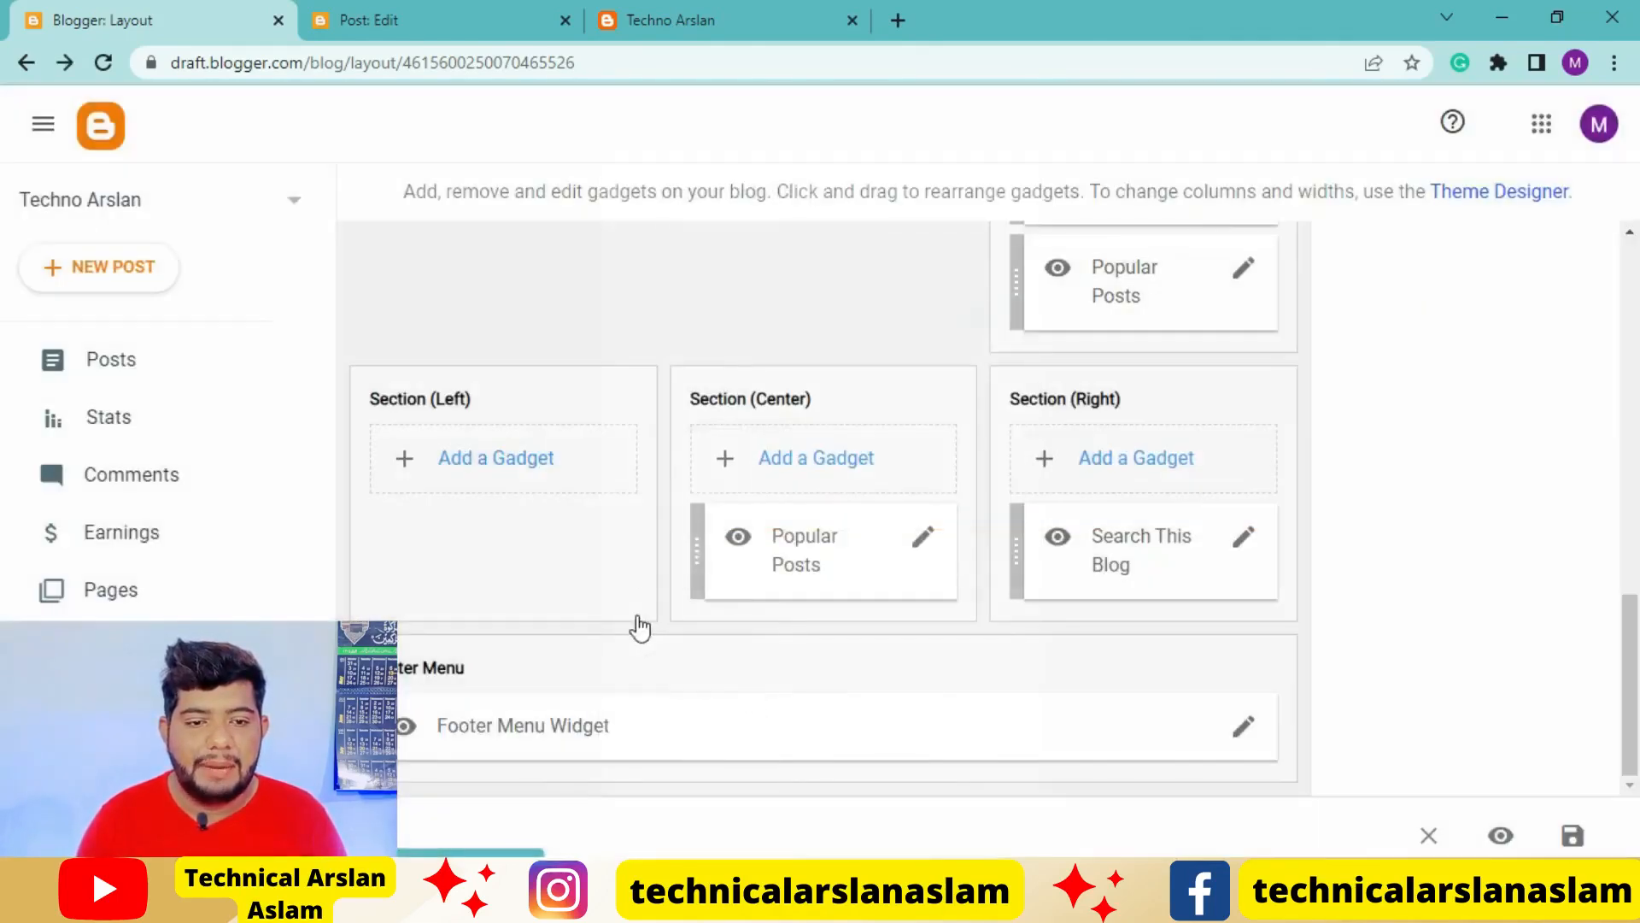
Add a Labels gadget titled "Labels" to Section (Left) of the footer layout and save it
left_click(511, 459)
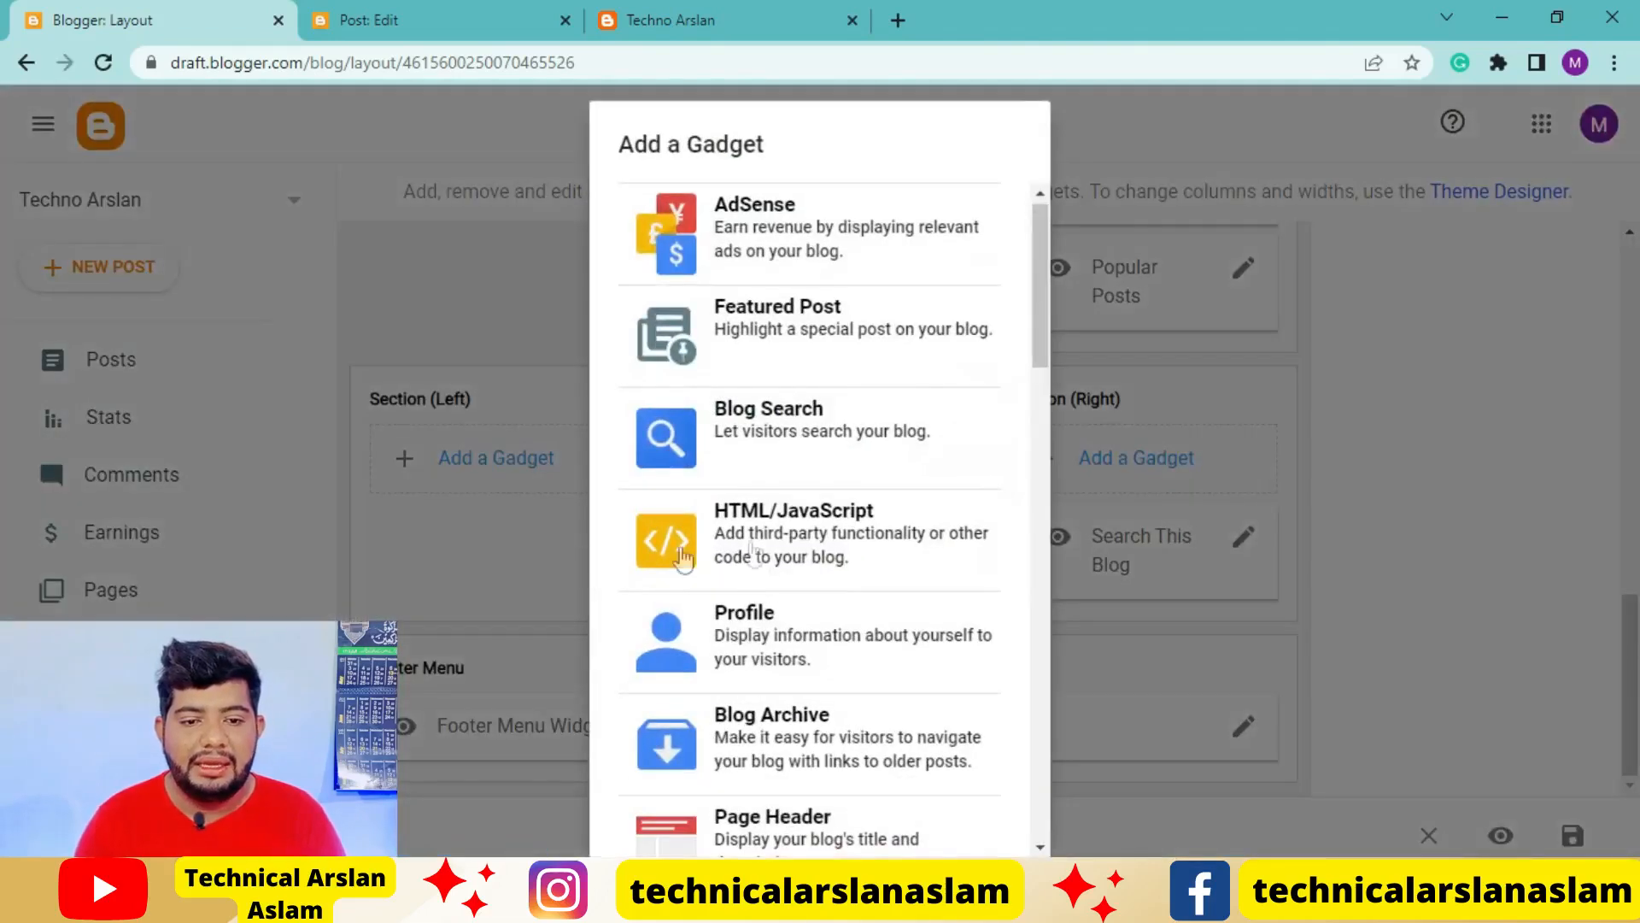
scroll(850, 551, "down", 6)
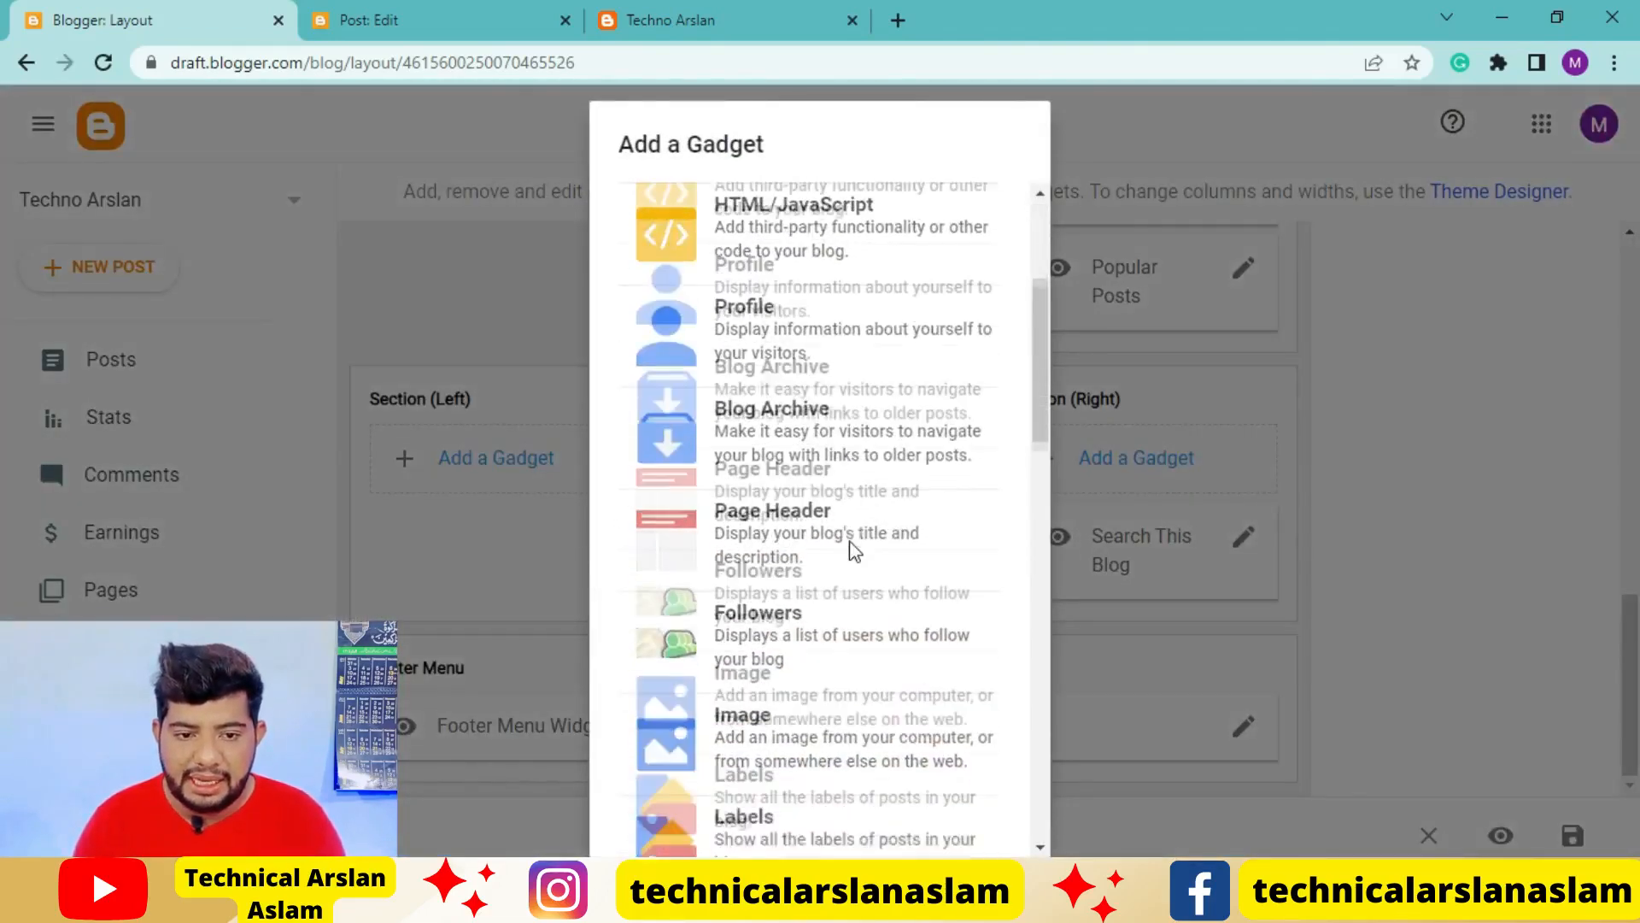
scroll(857, 557, "down", 1)
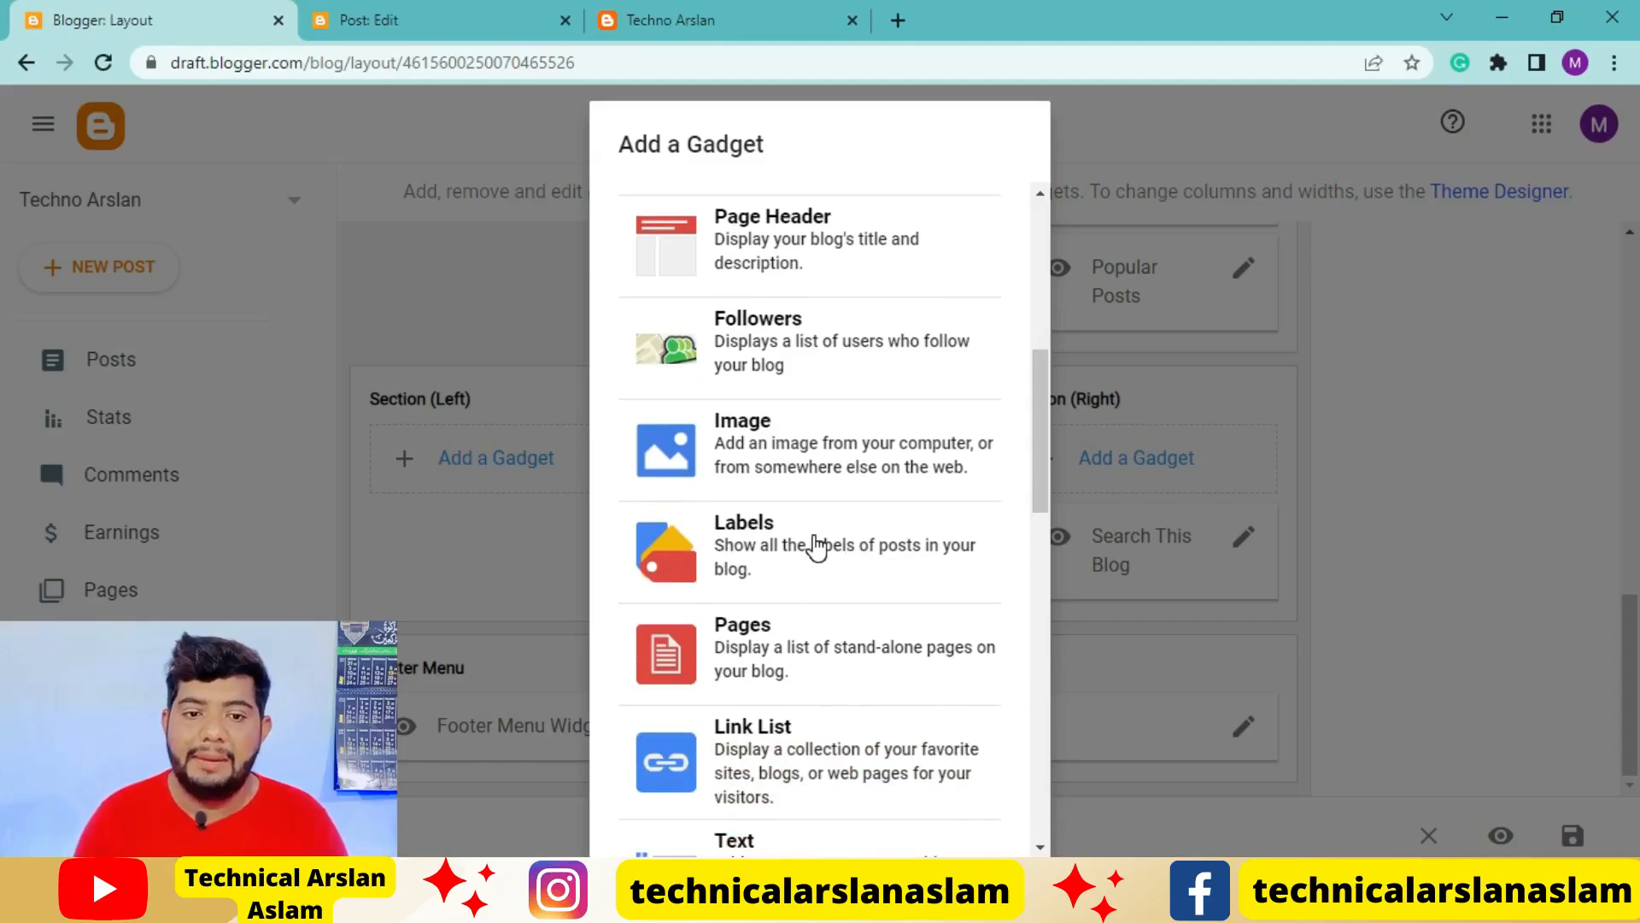
left_click(814, 545)
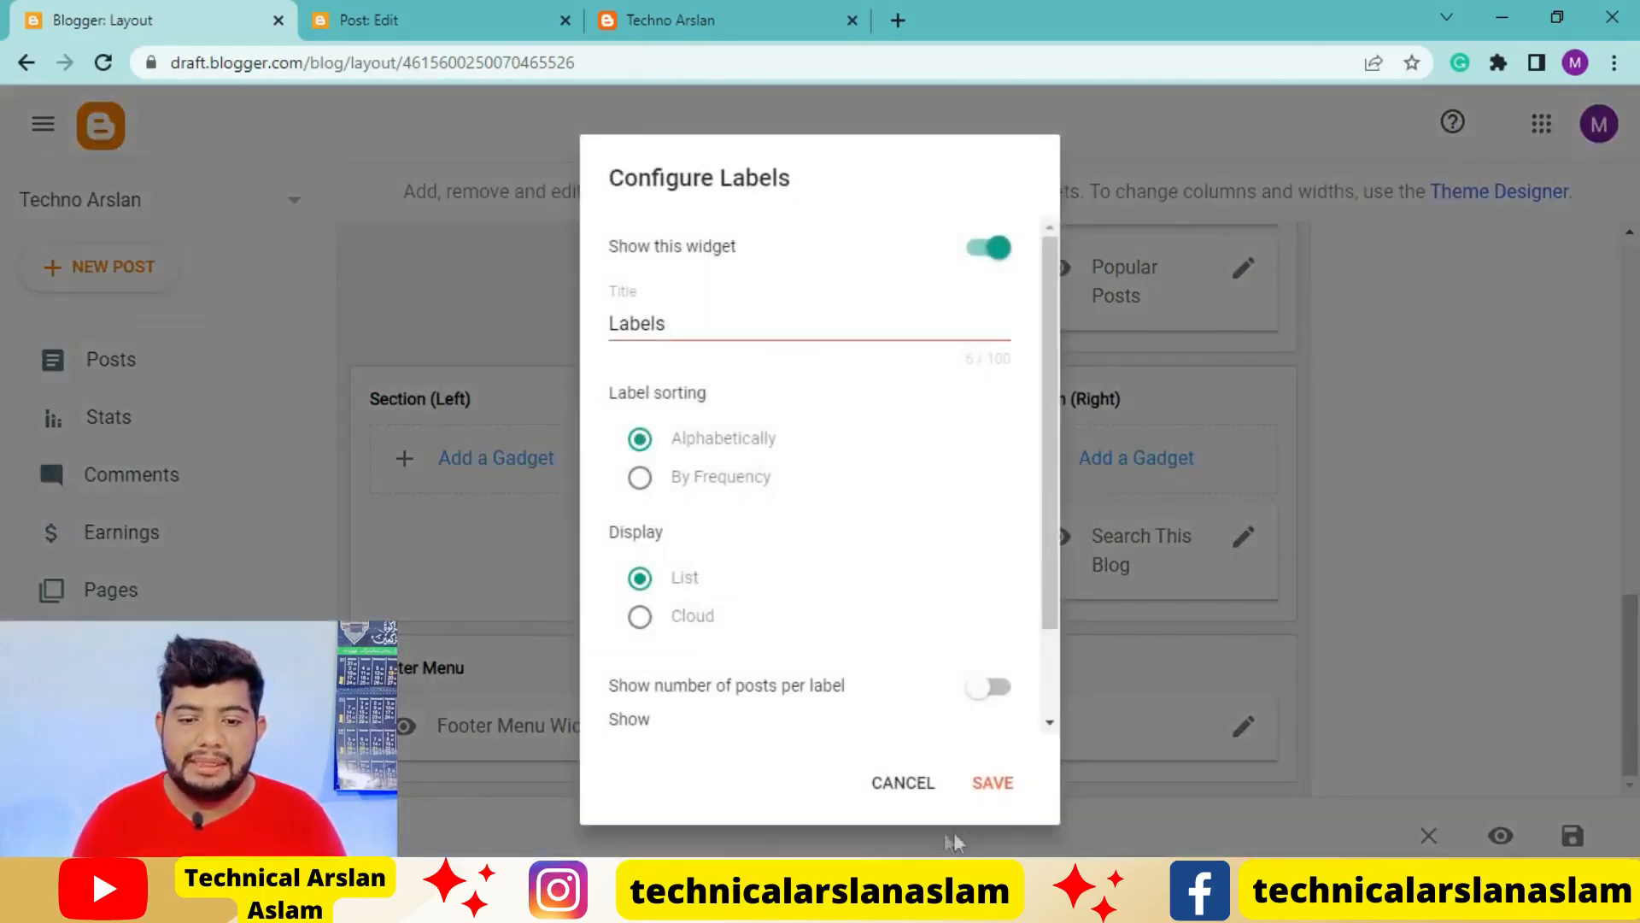
left_click(1008, 780)
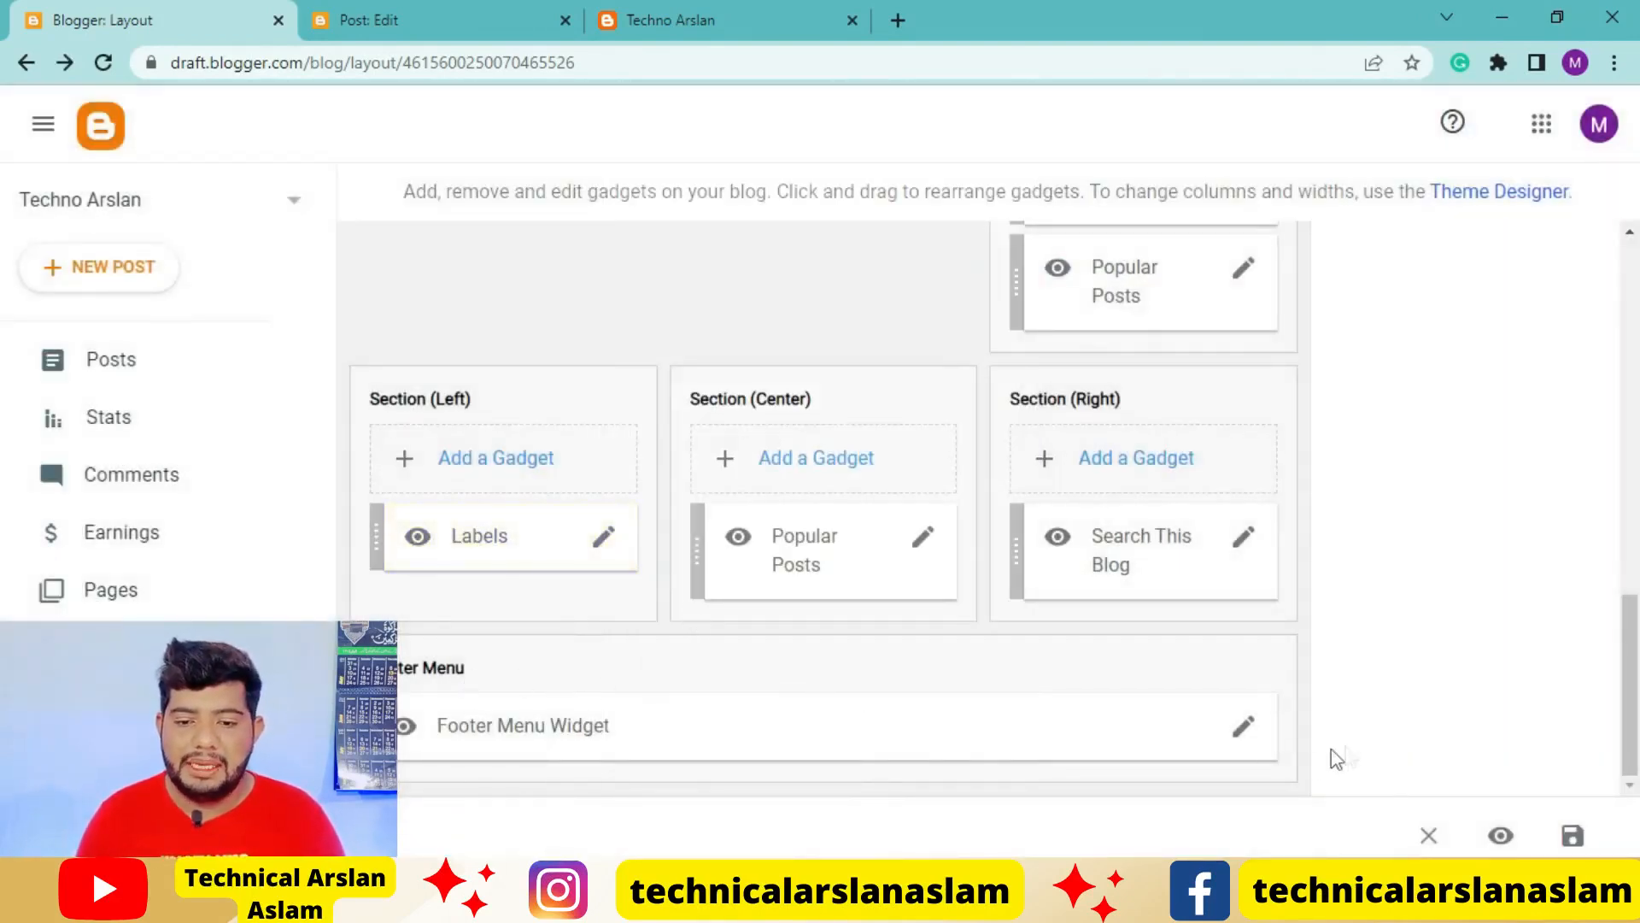
left_click(1242, 730)
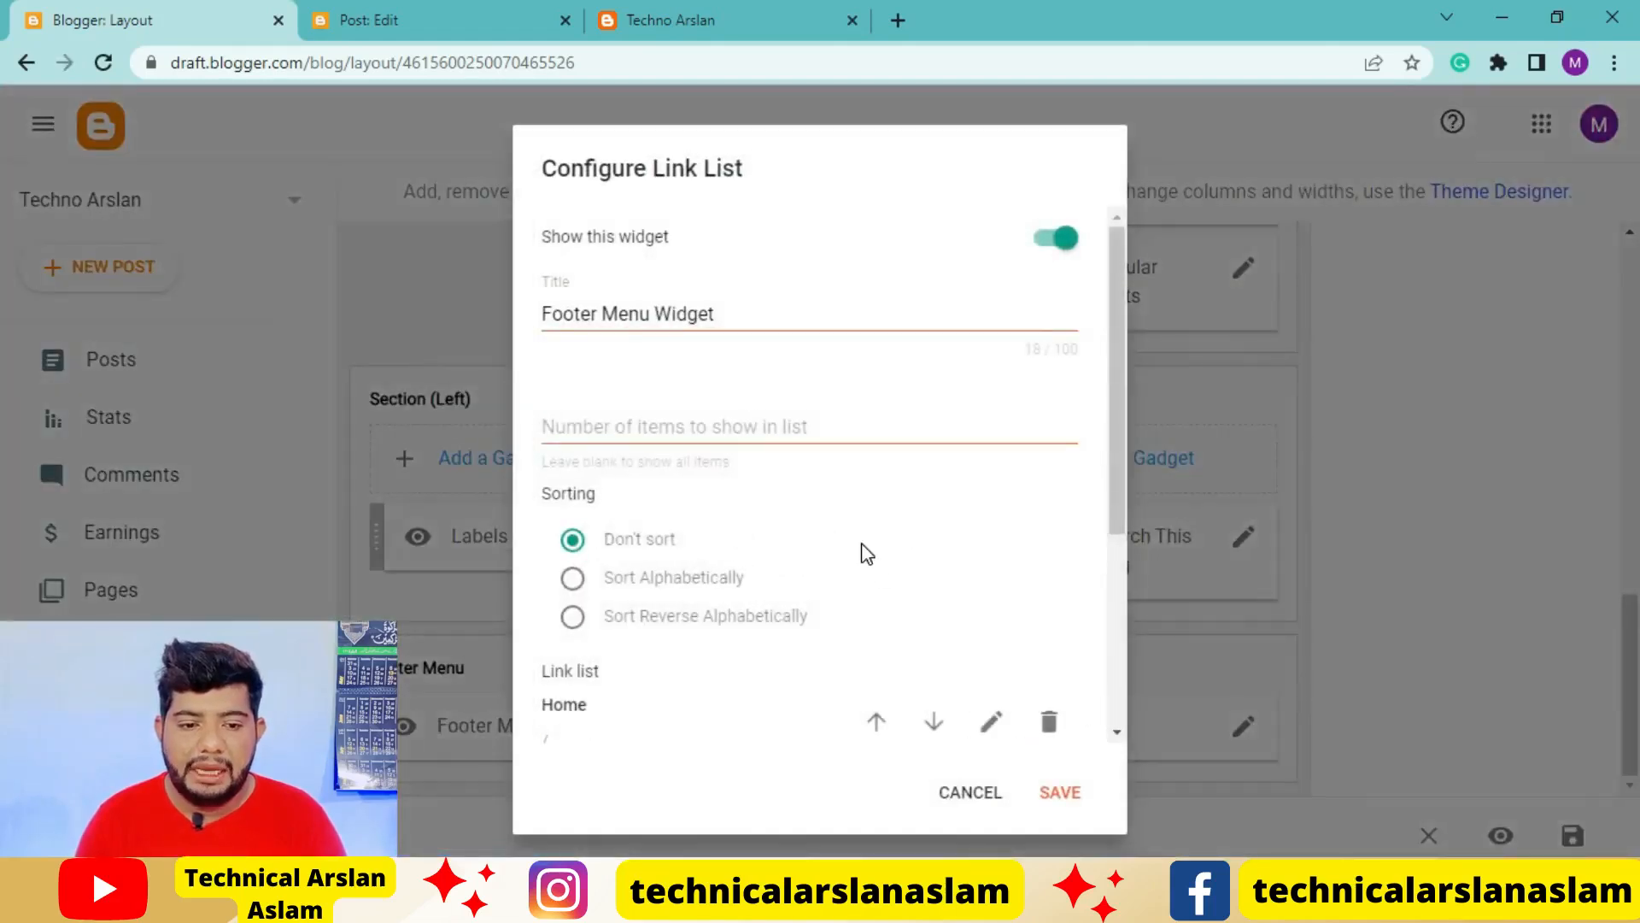
scroll(868, 553, "down", 4)
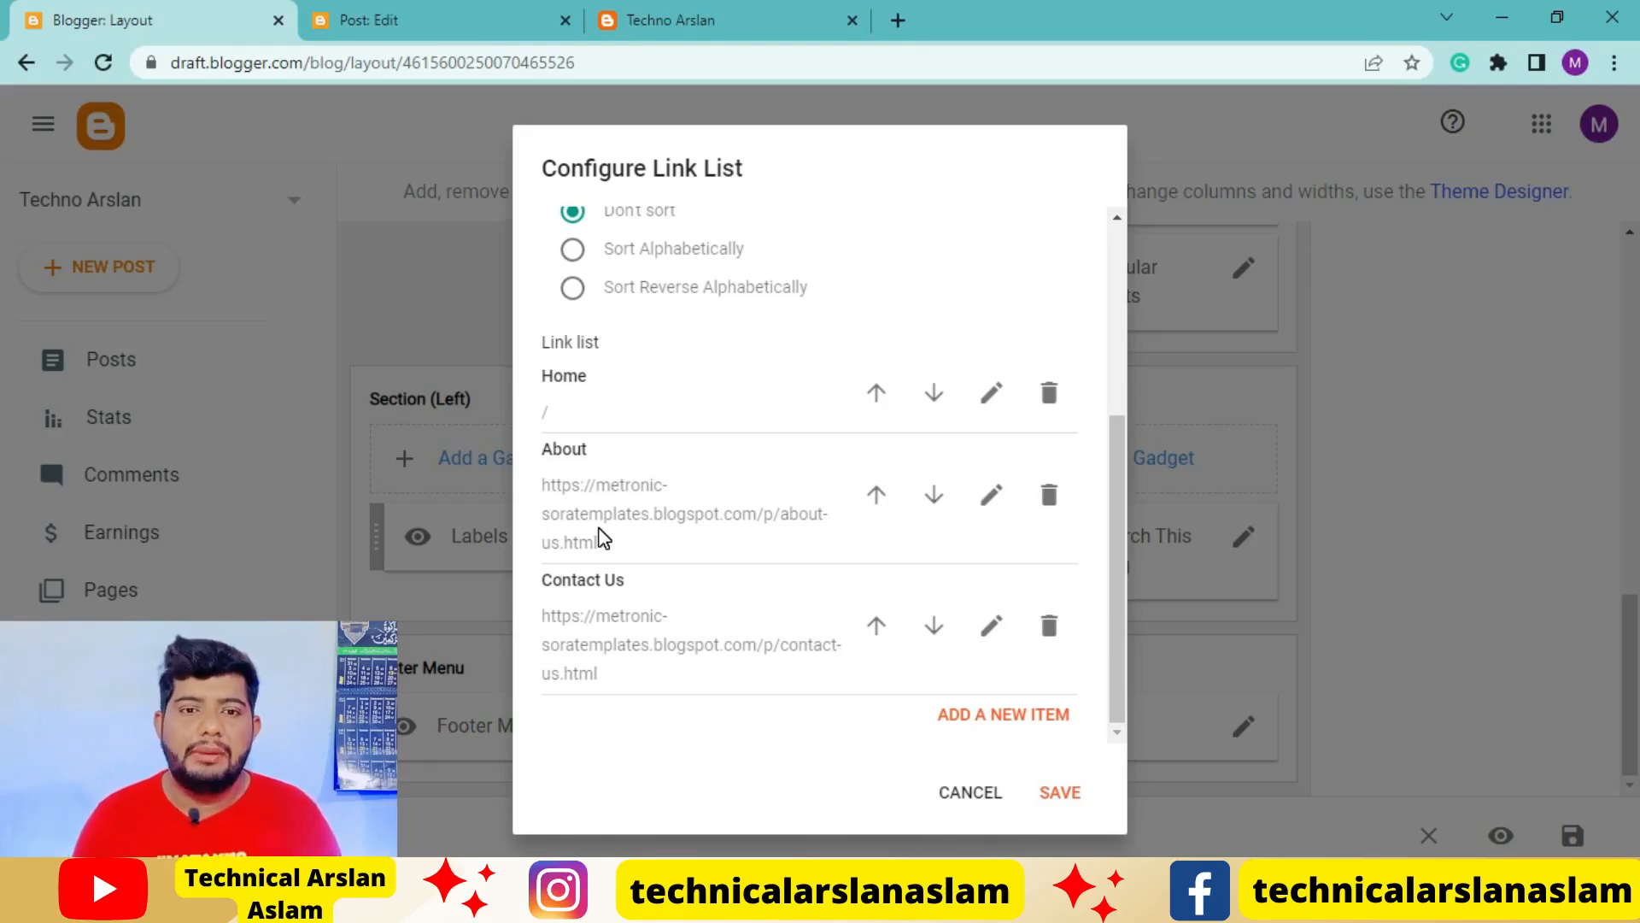
left_click(993, 497)
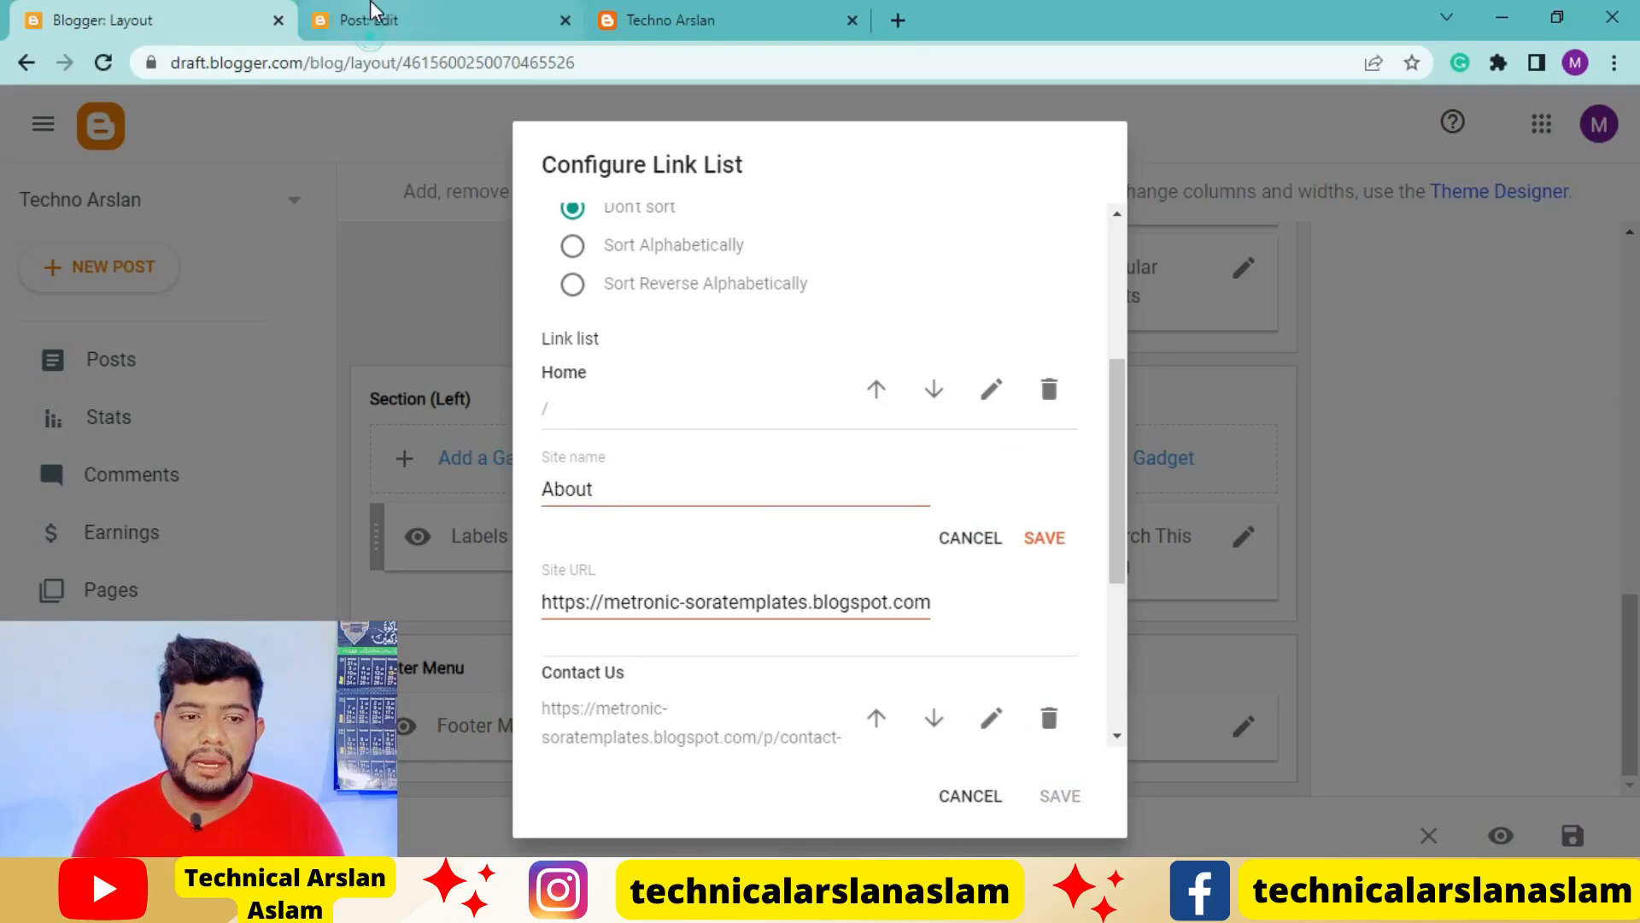
left_click(374, 15)
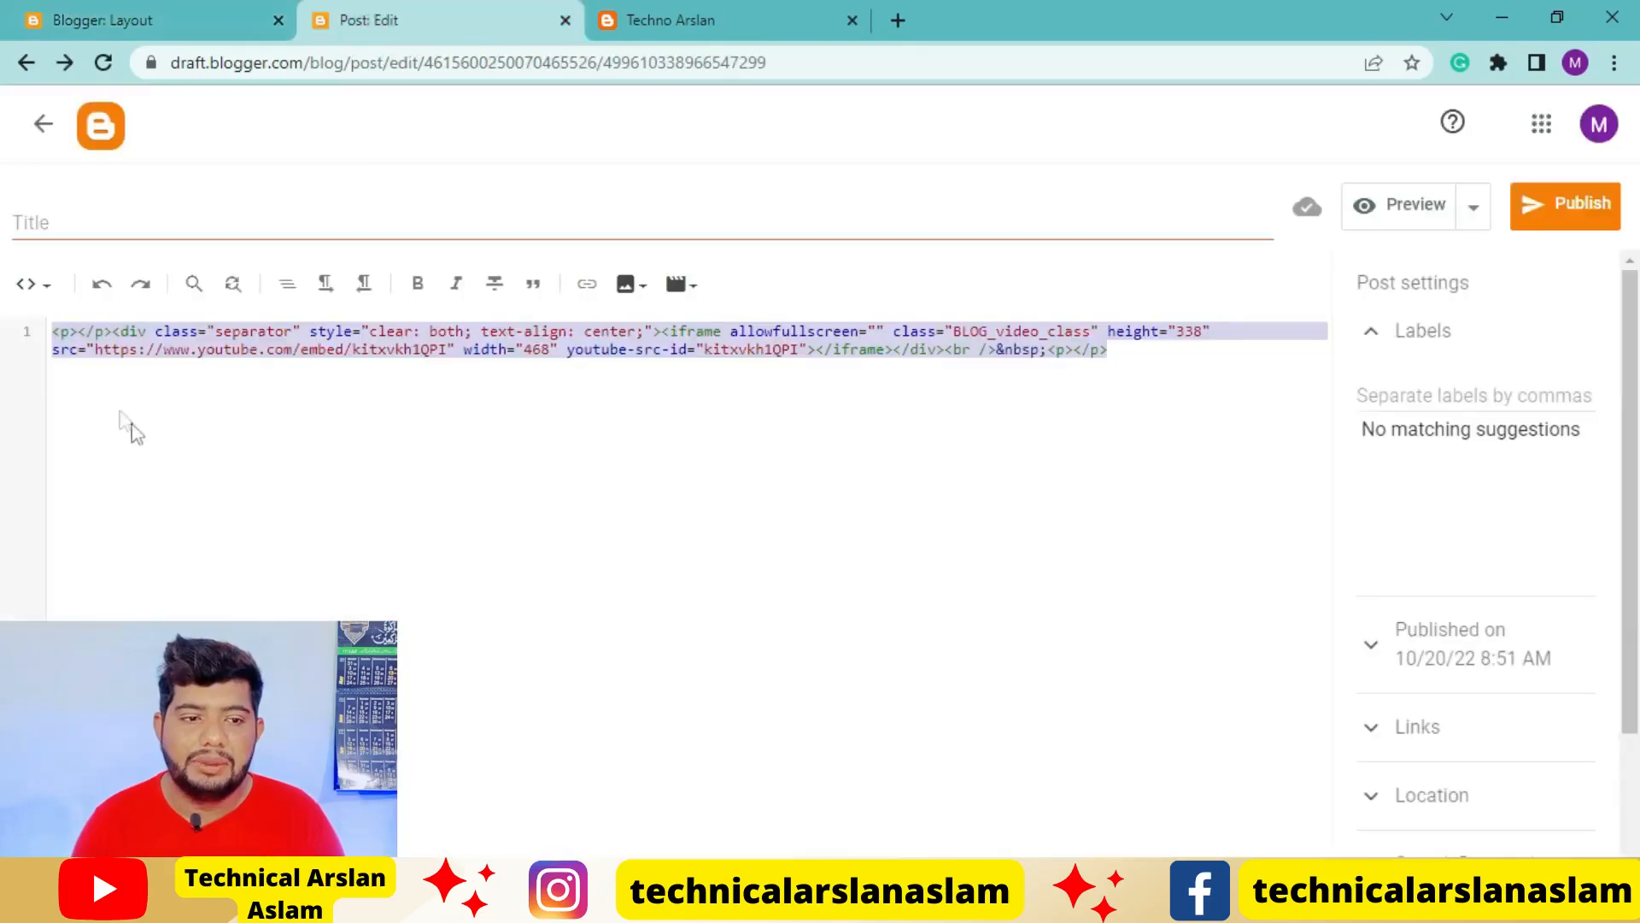
left_click(42, 124)
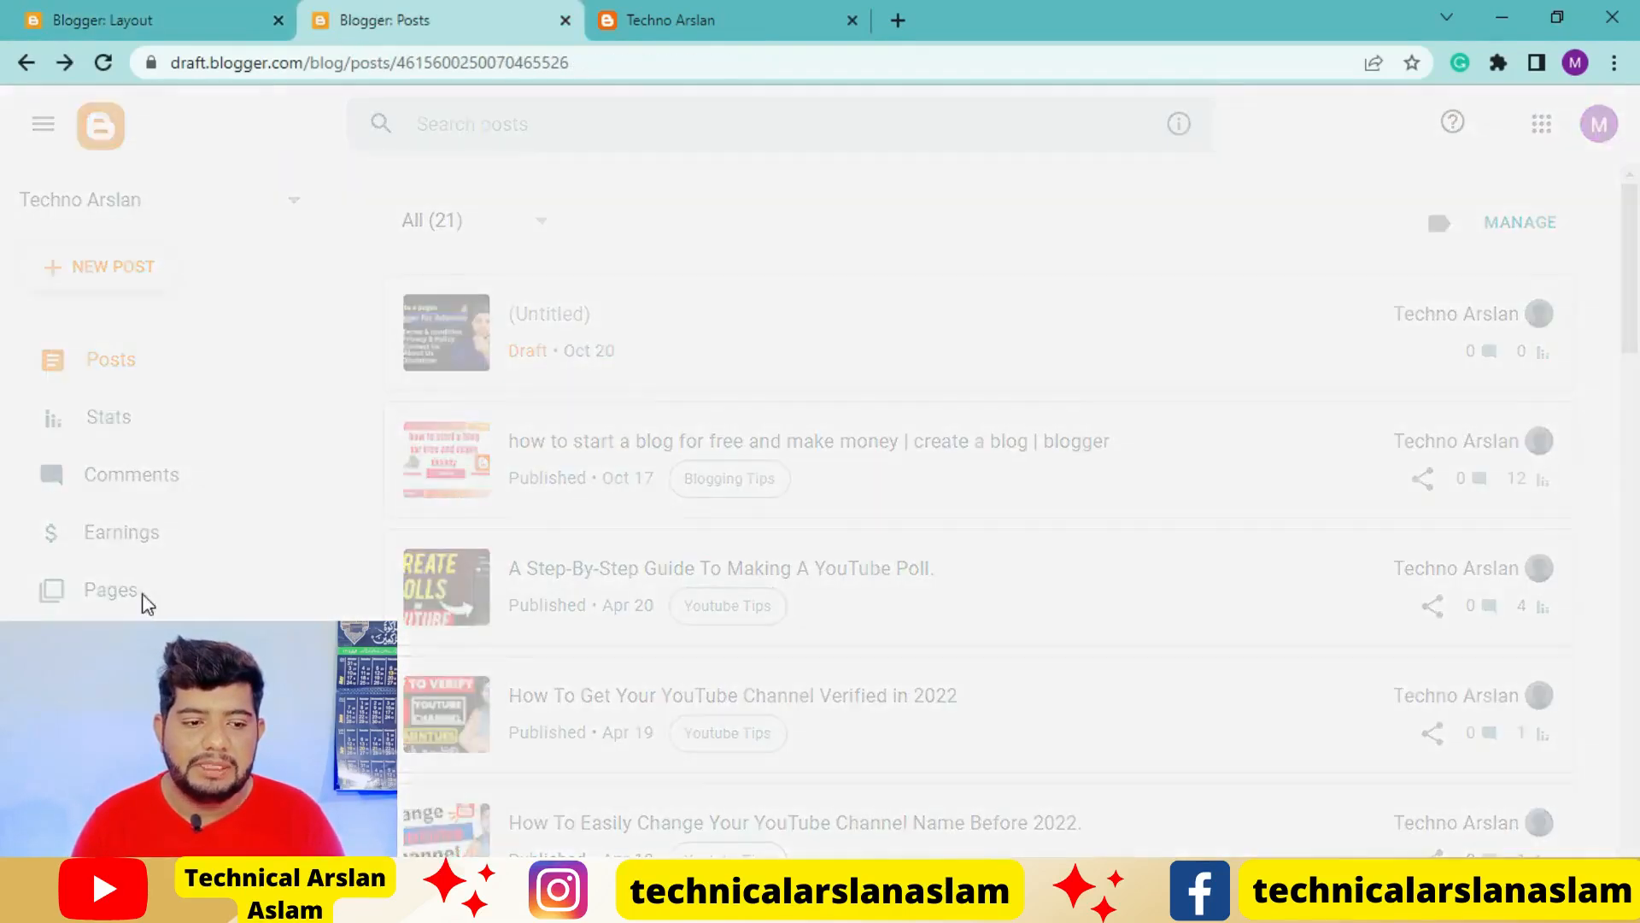
left_click(142, 595)
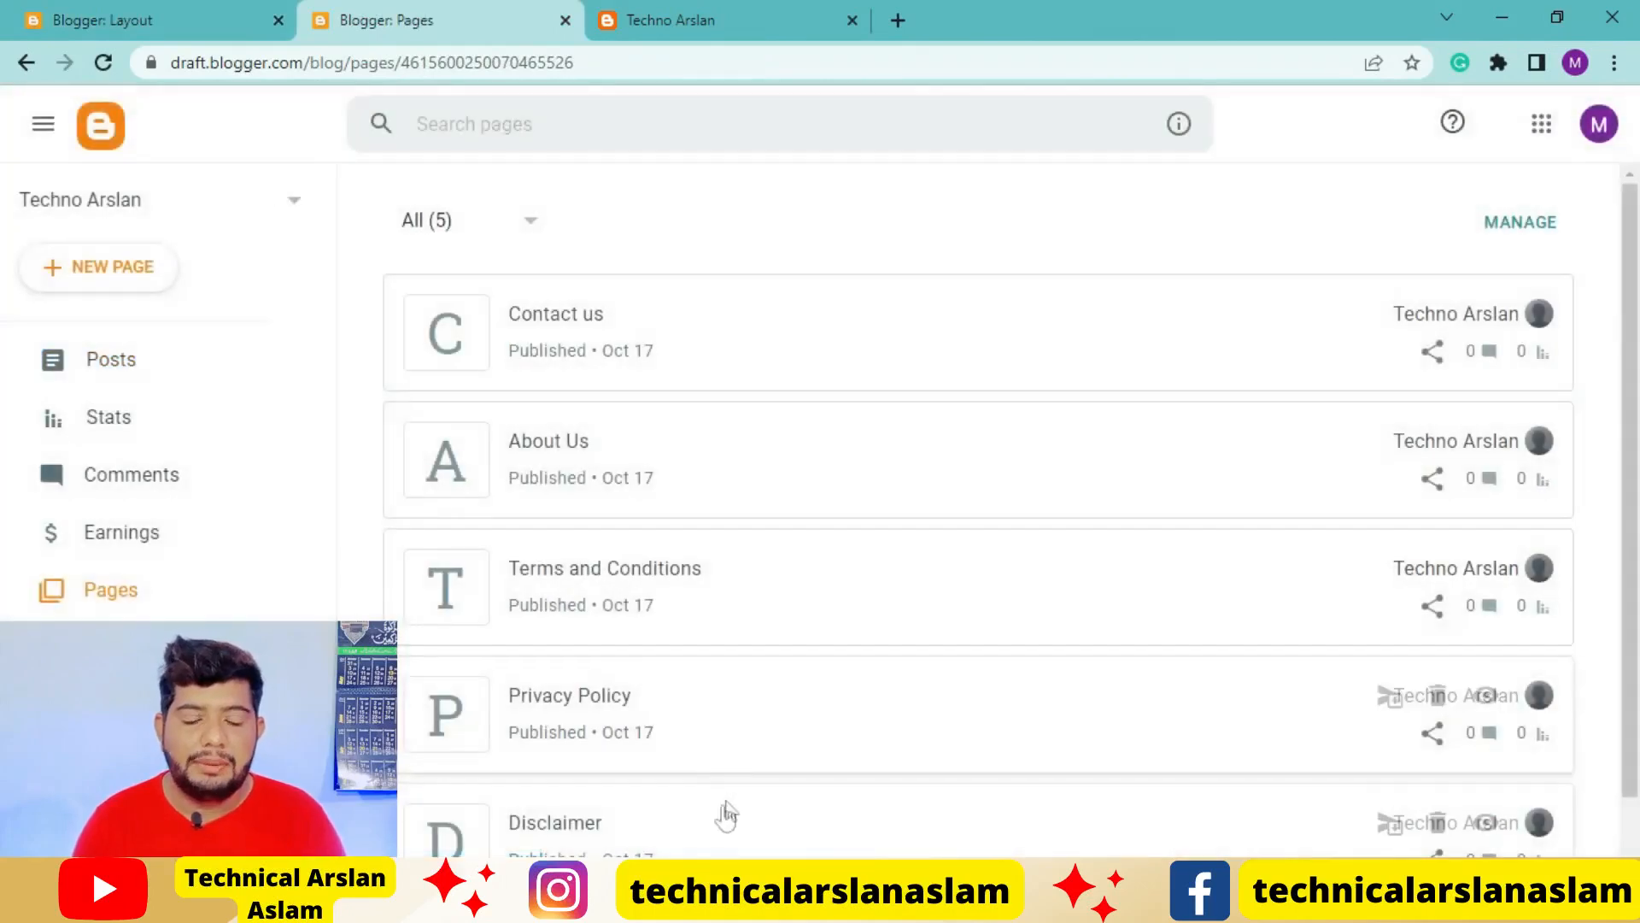
right_click(583, 309)
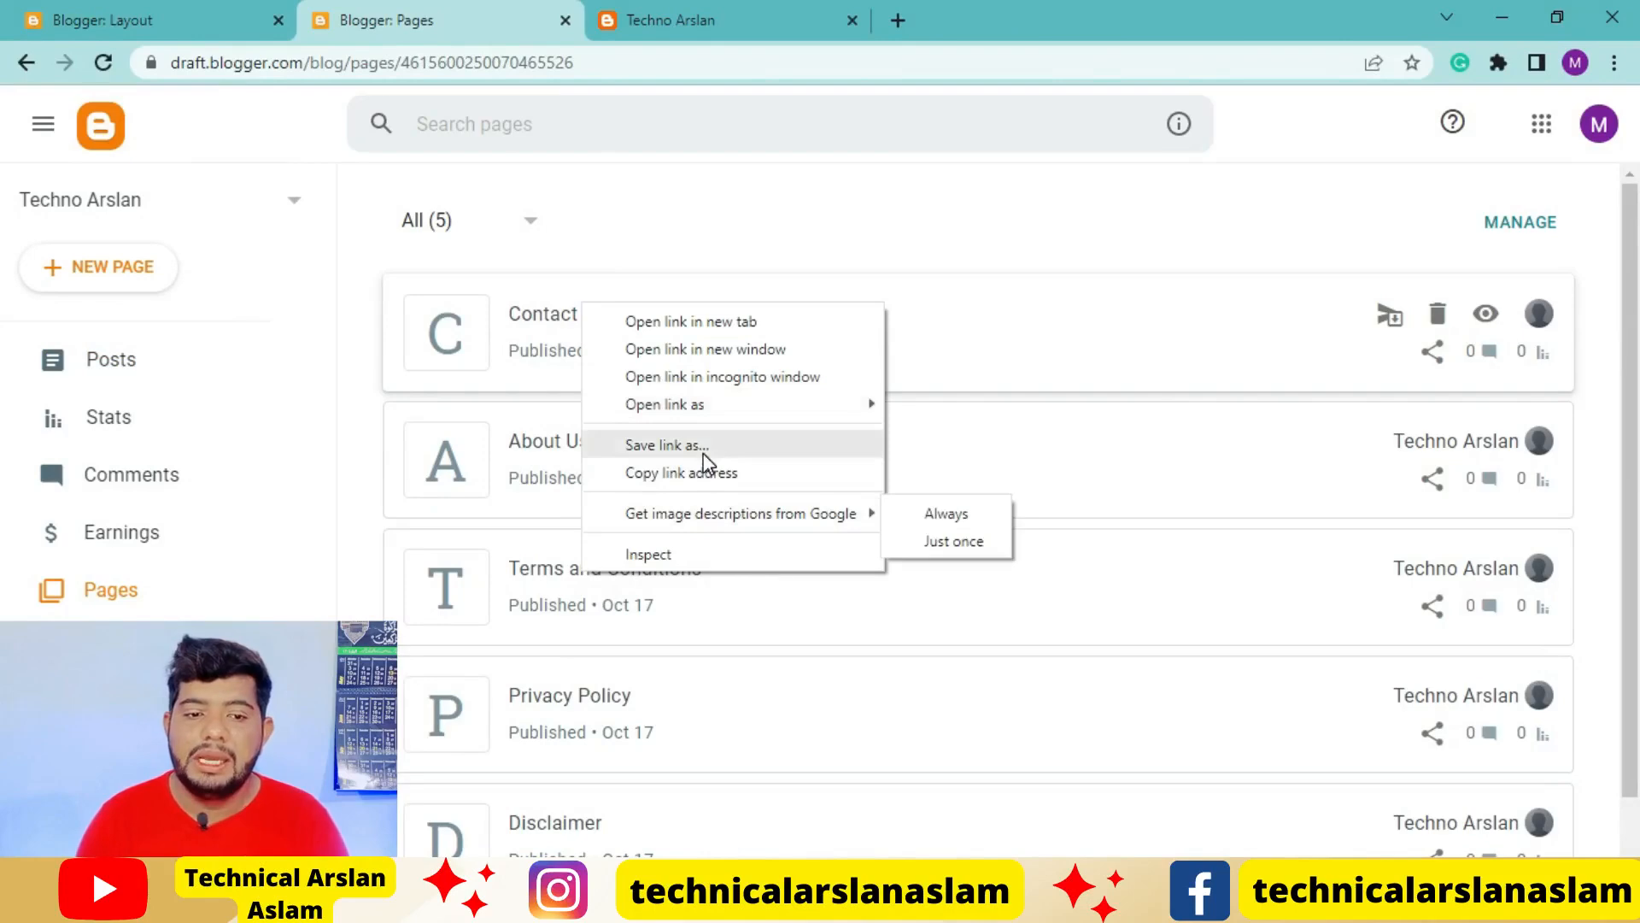
left_click(699, 479)
left_click(725, 21)
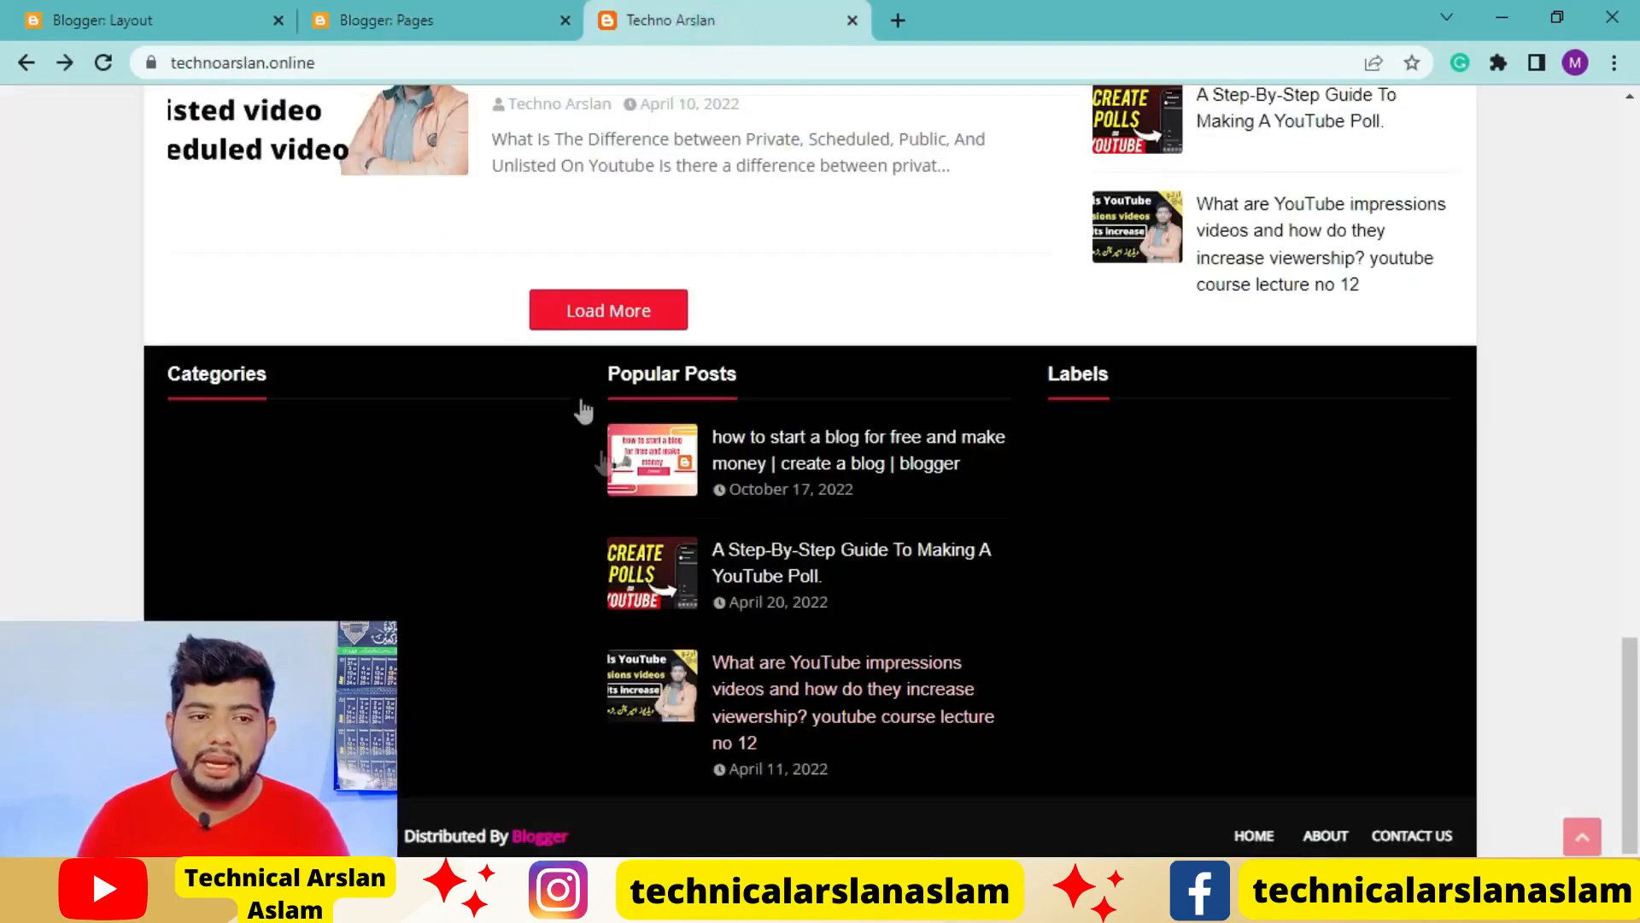
left_click(359, 19)
left_click(177, 12)
left_click(744, 598)
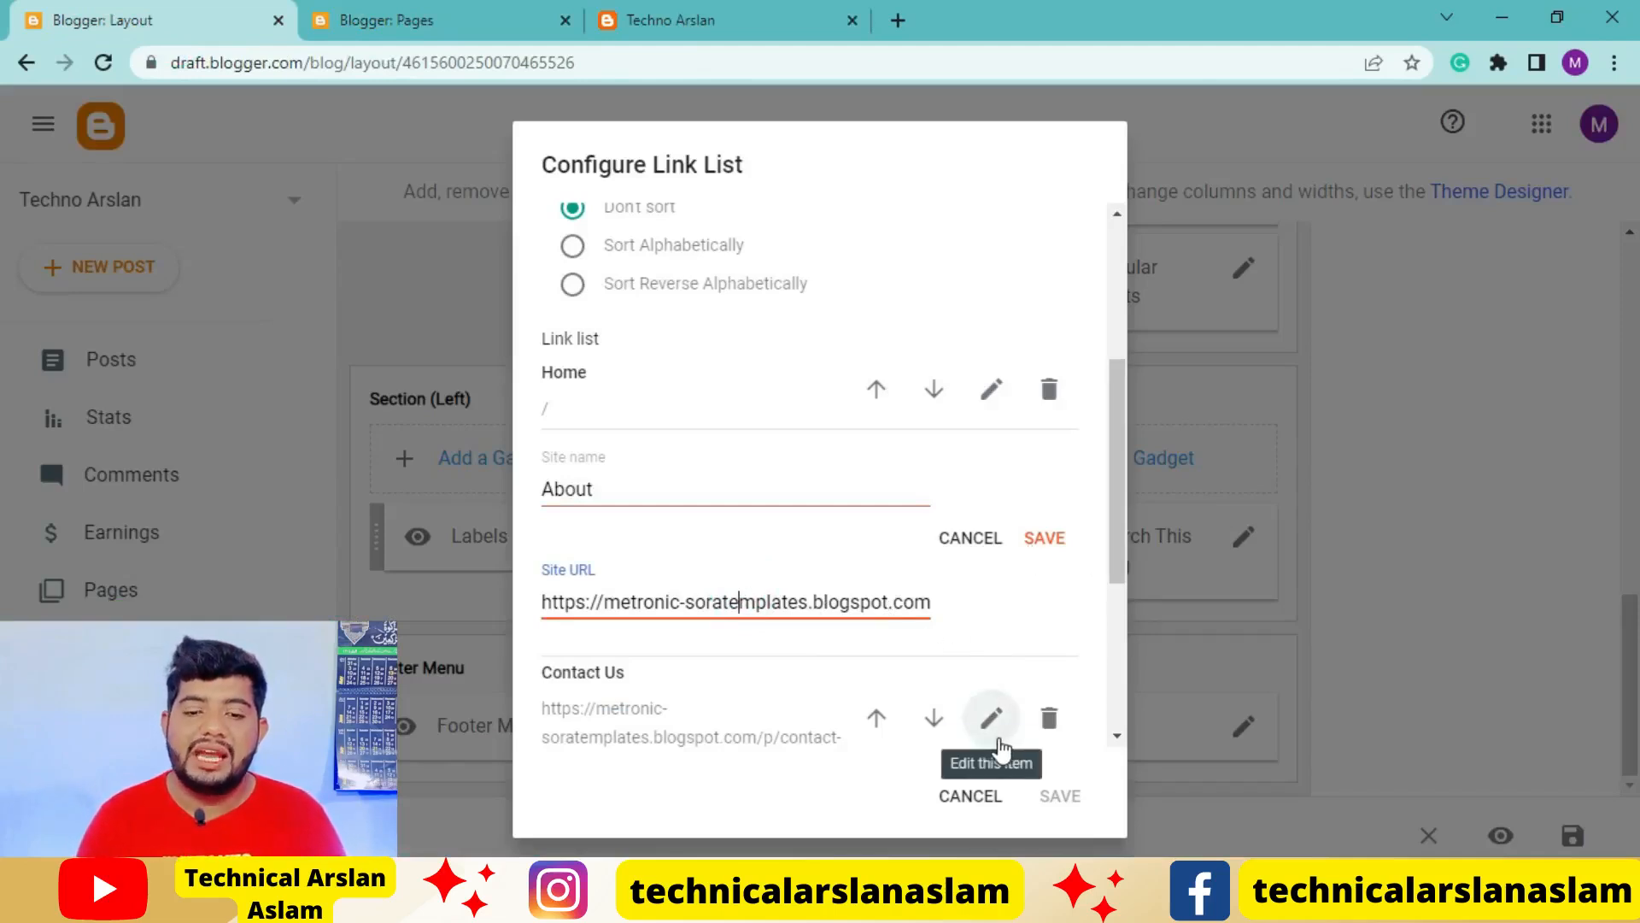
left_click(977, 799)
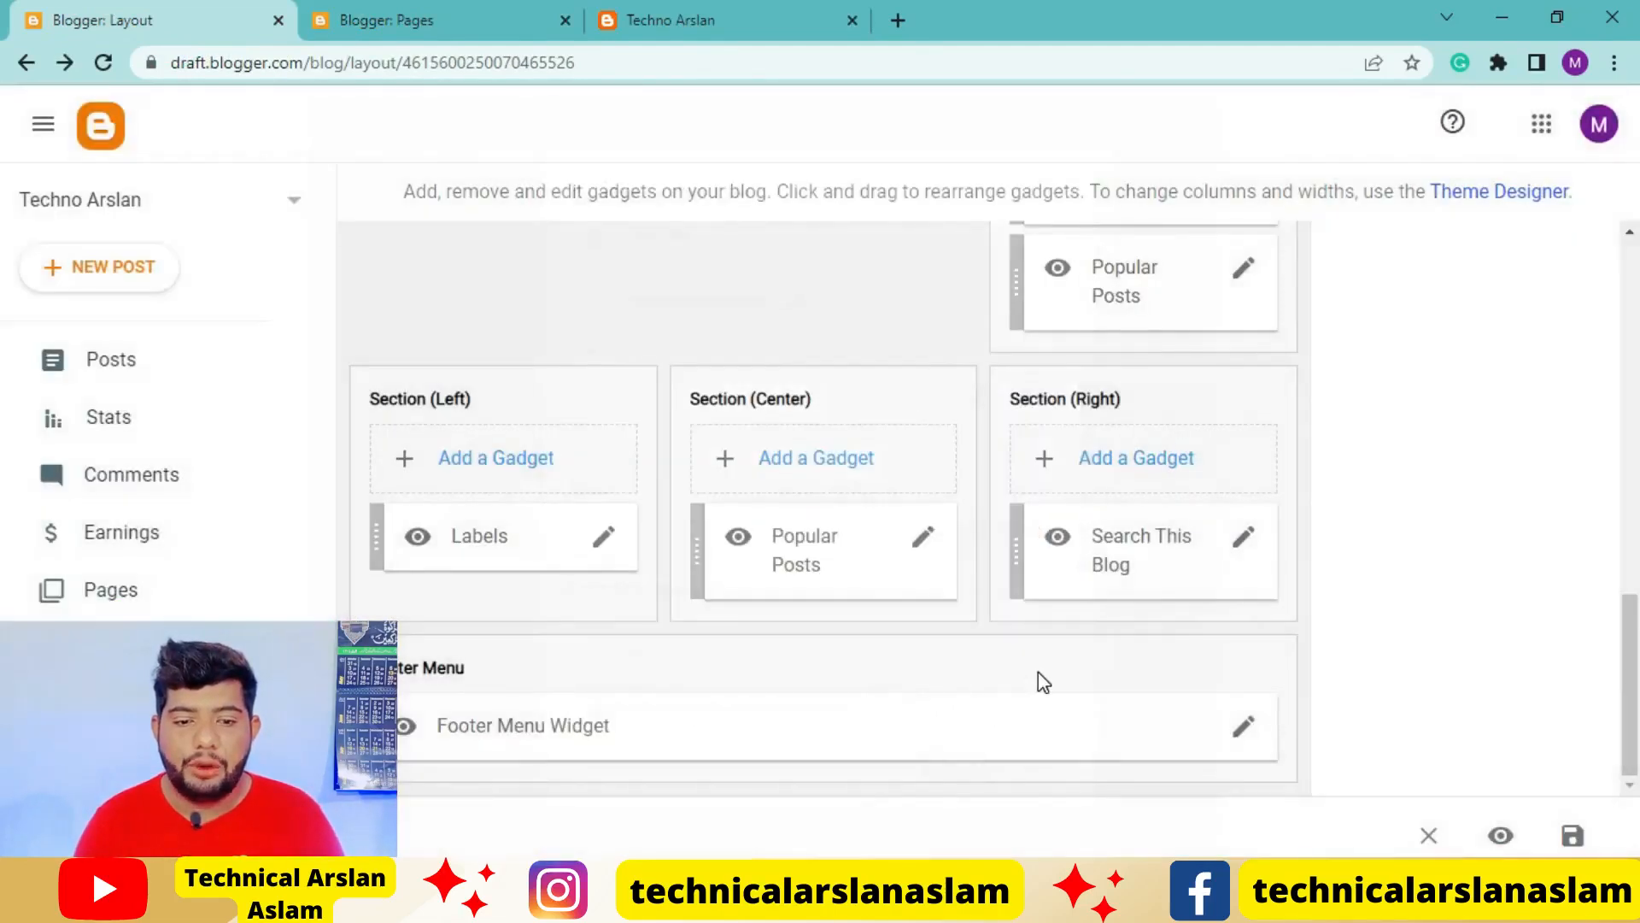
left_click(750, 17)
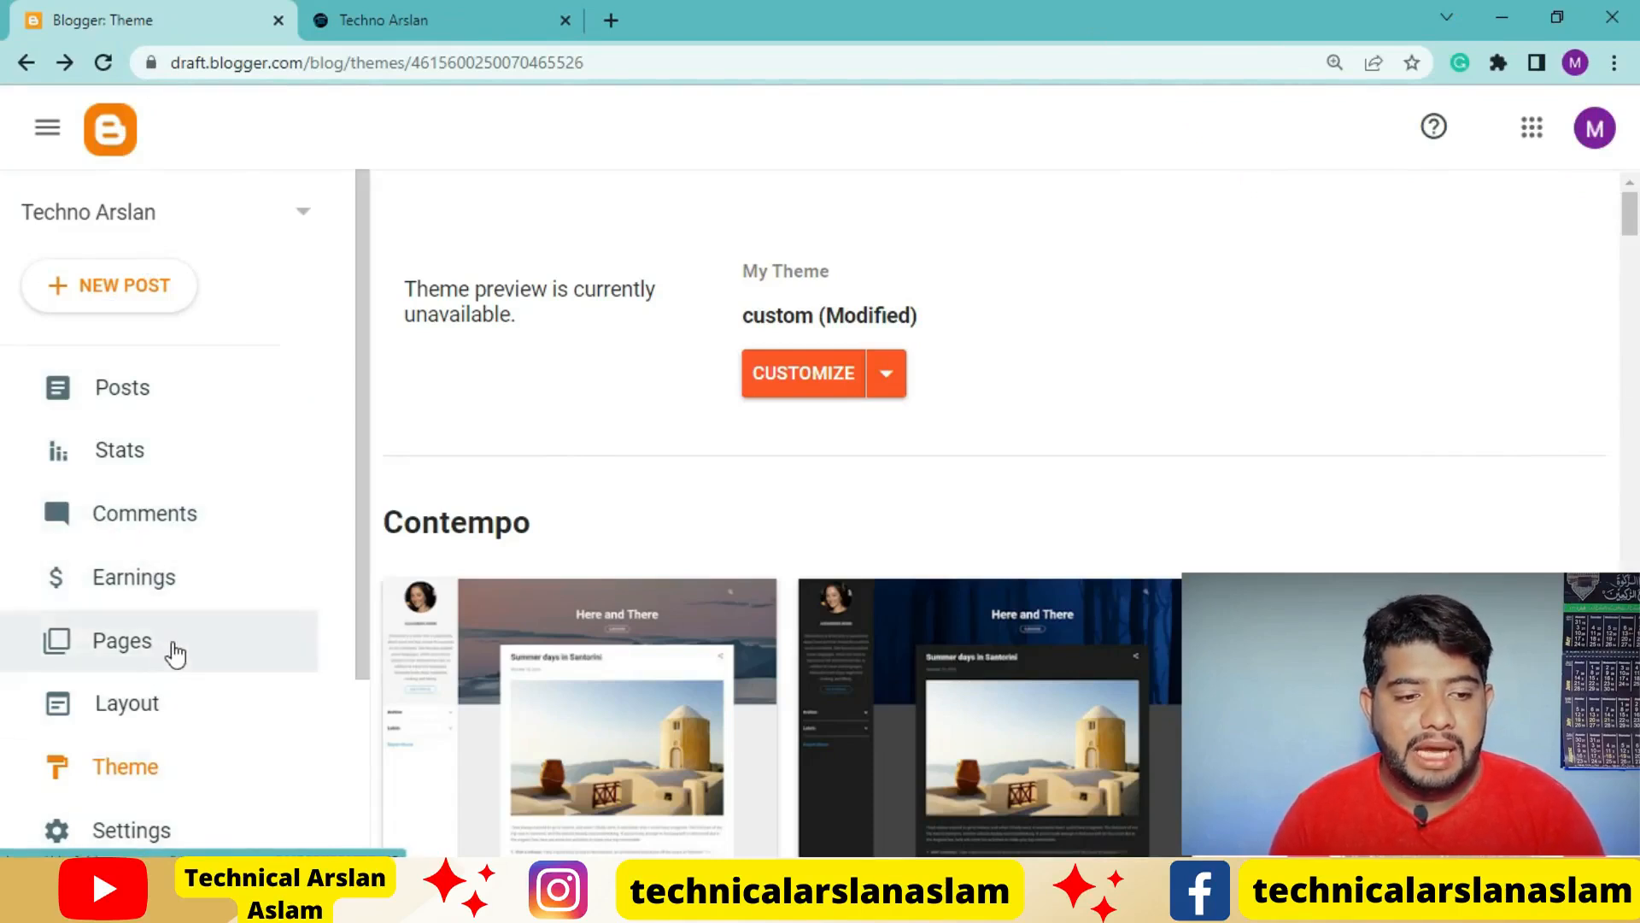
Download a backup of the blog's current custom theme
scroll(145, 692, "down", 2)
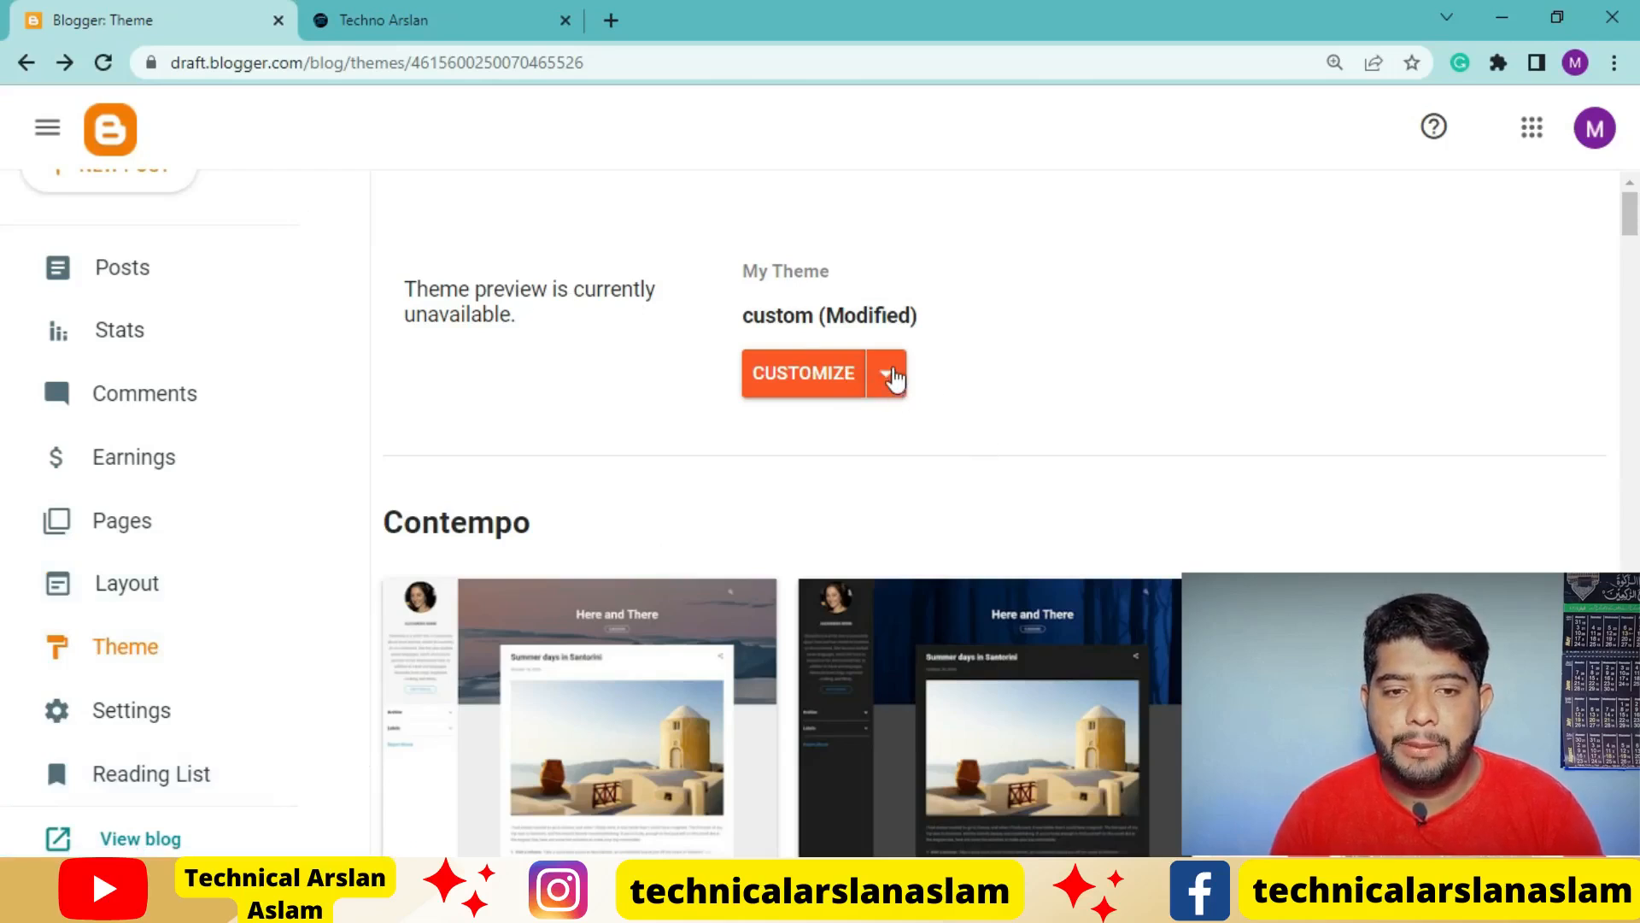
left_click(889, 376)
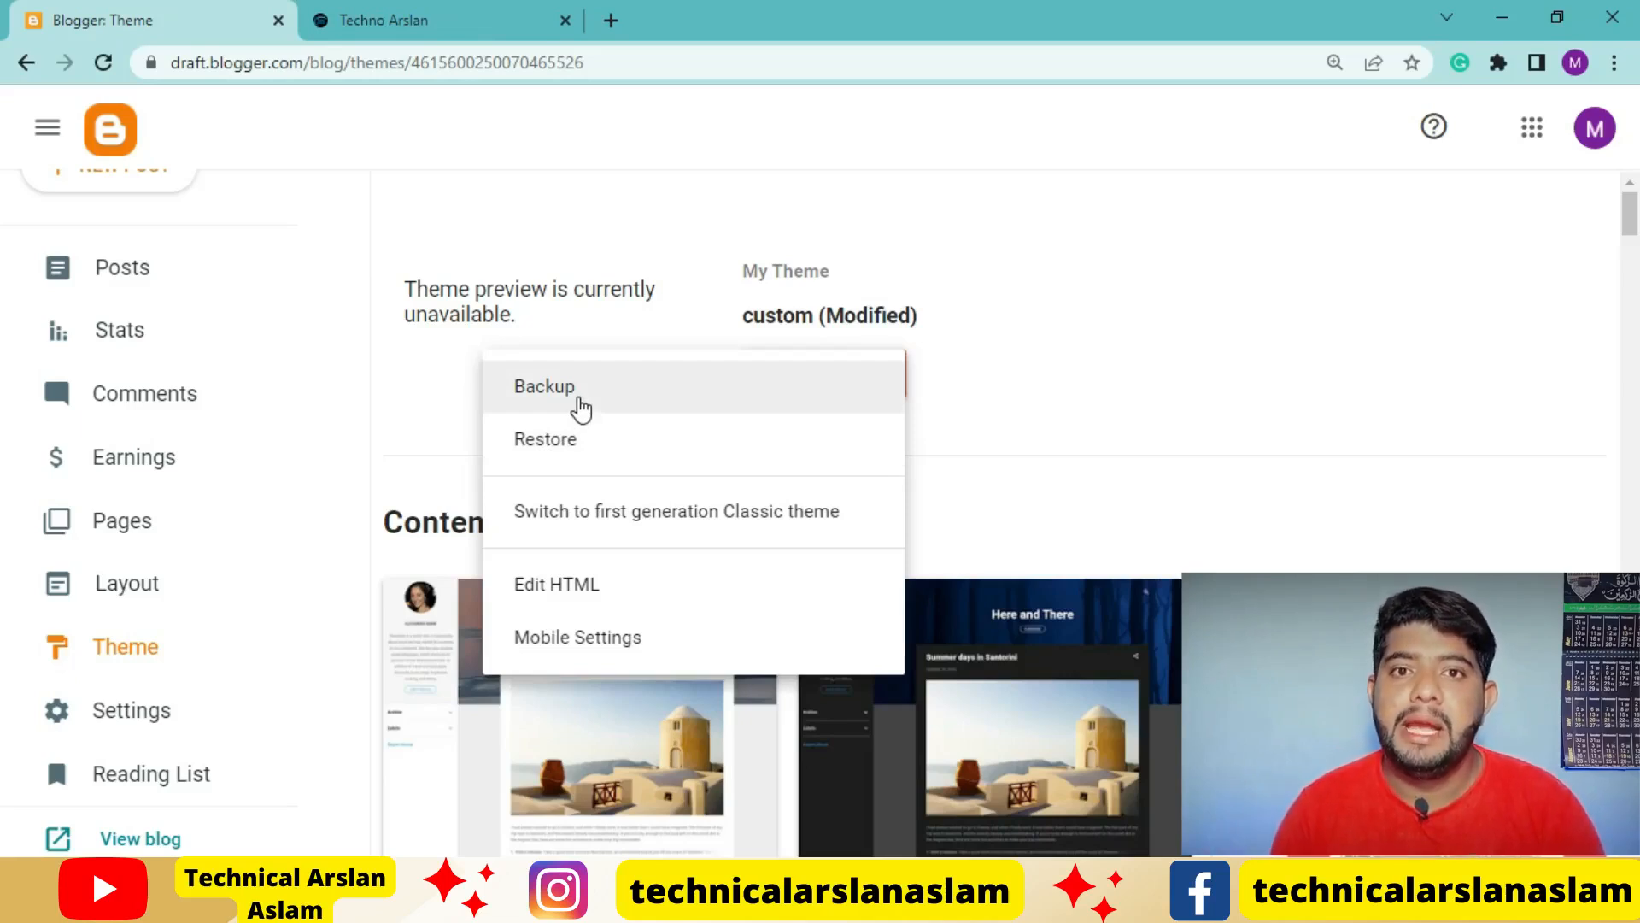
left_click(581, 407)
left_click(1010, 584)
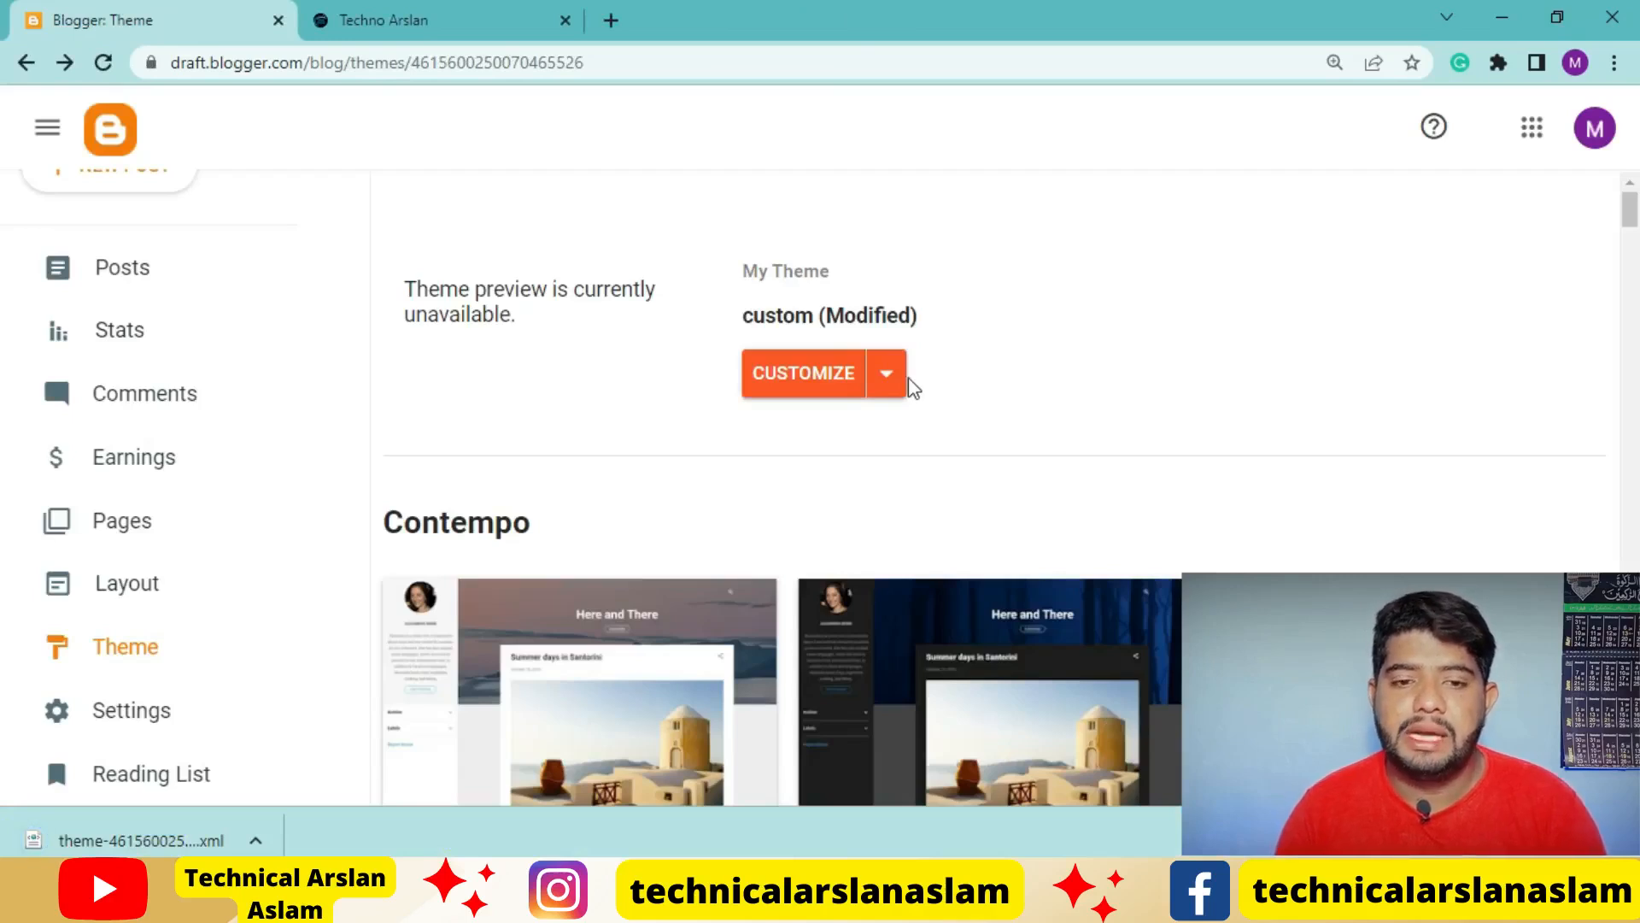
Open the theme's HTML code for editing and copy the "Created By" text from the live blog's footer
left_click(889, 376)
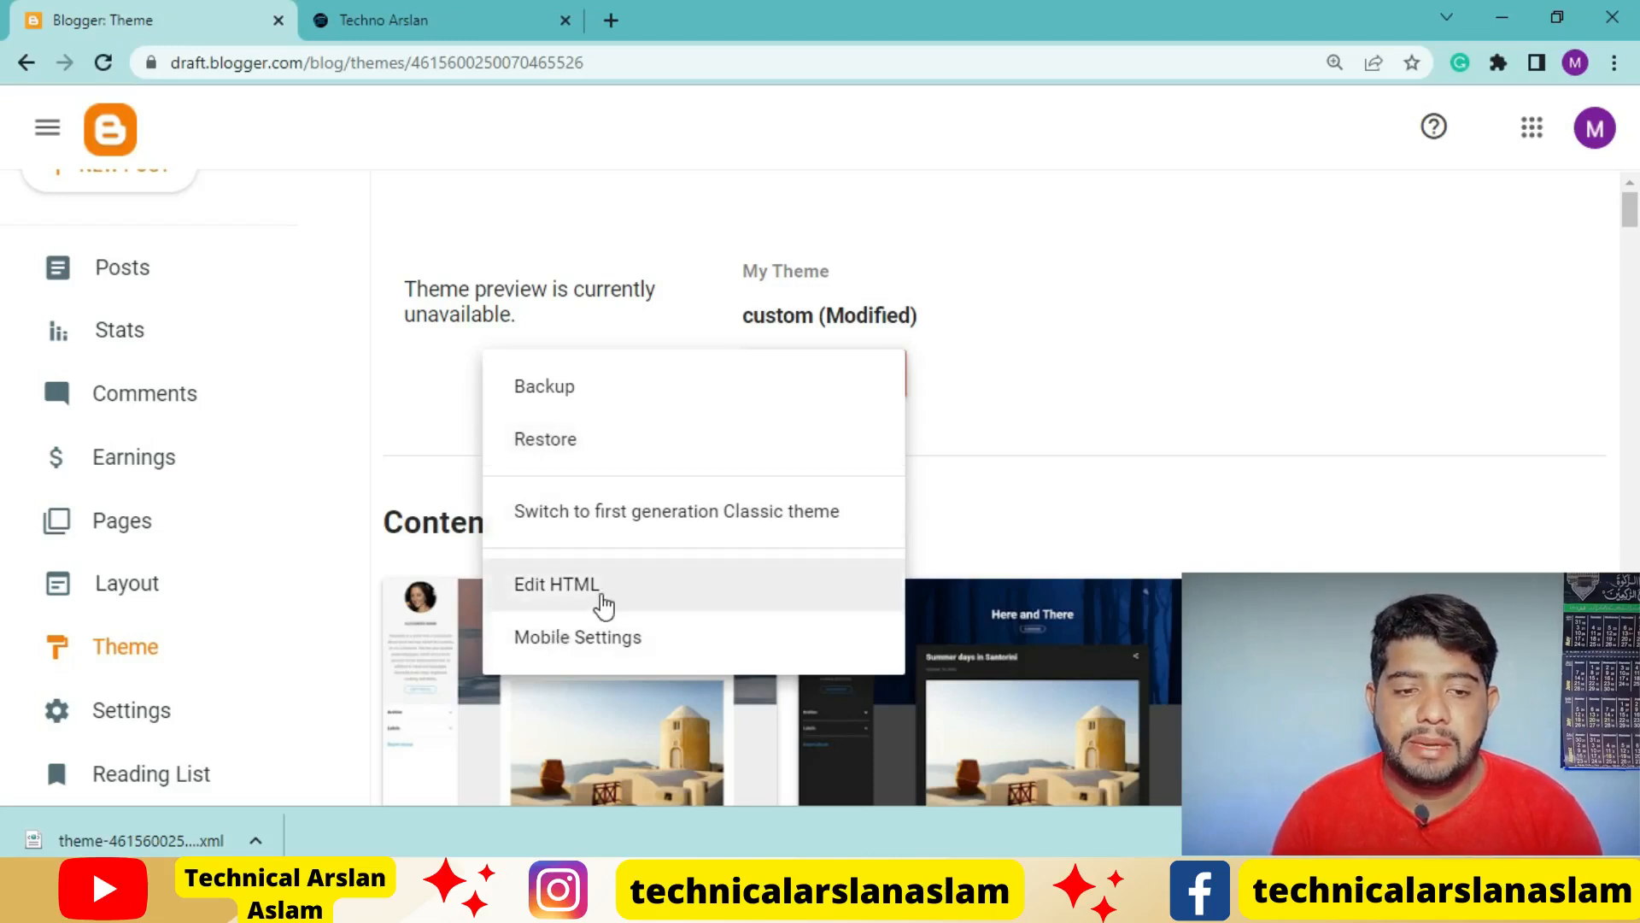
left_click(603, 588)
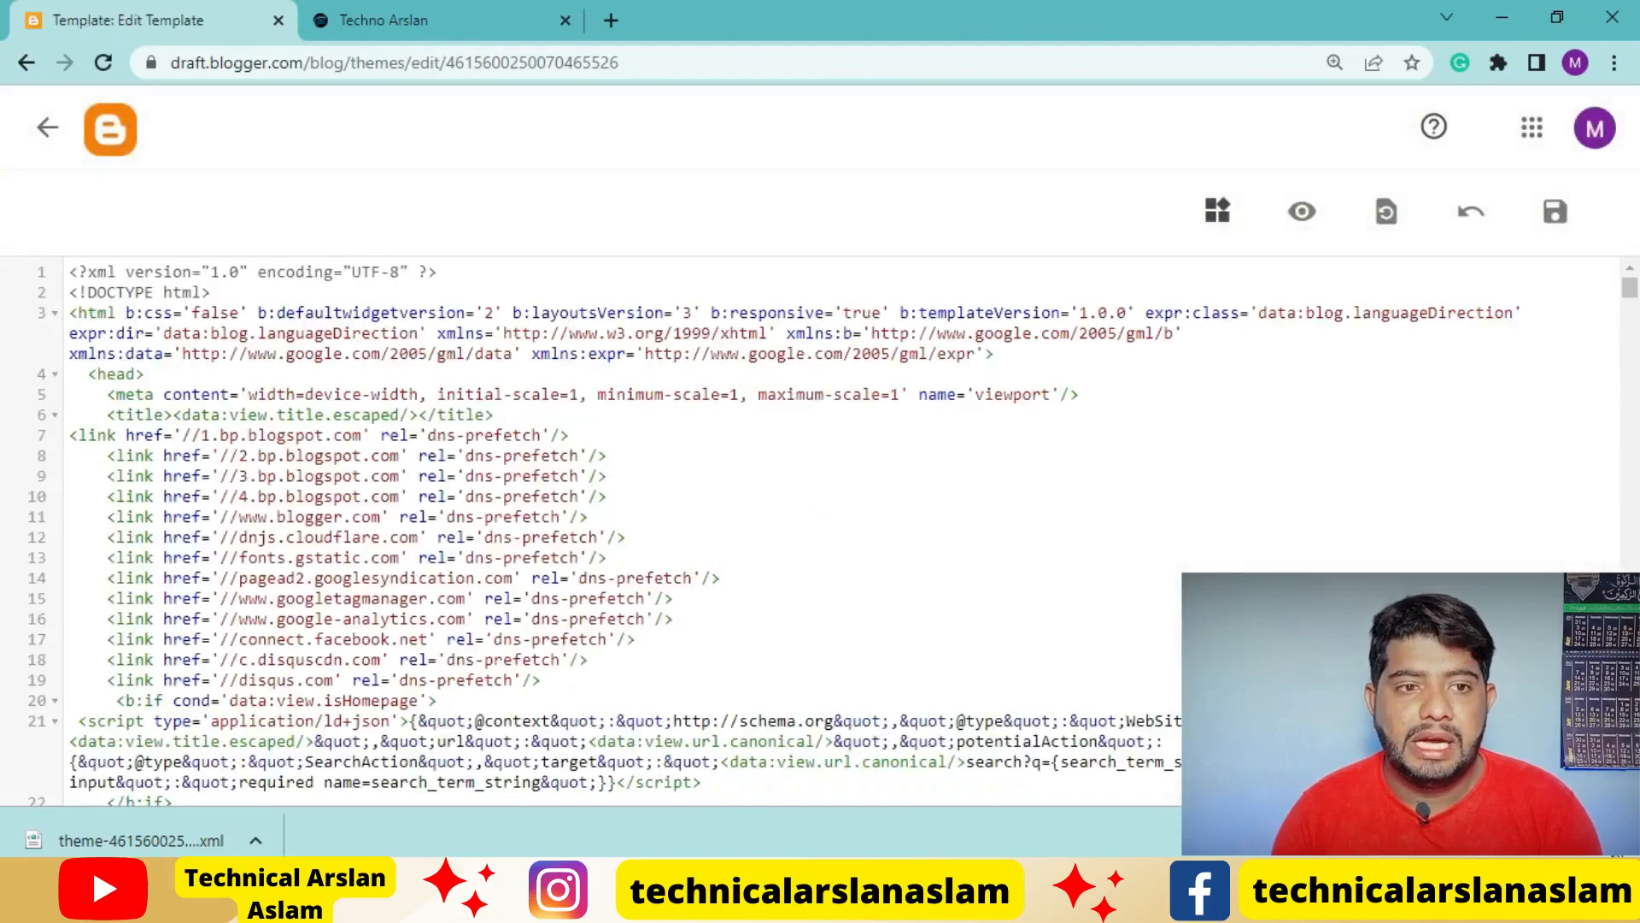
left_click(365, 13)
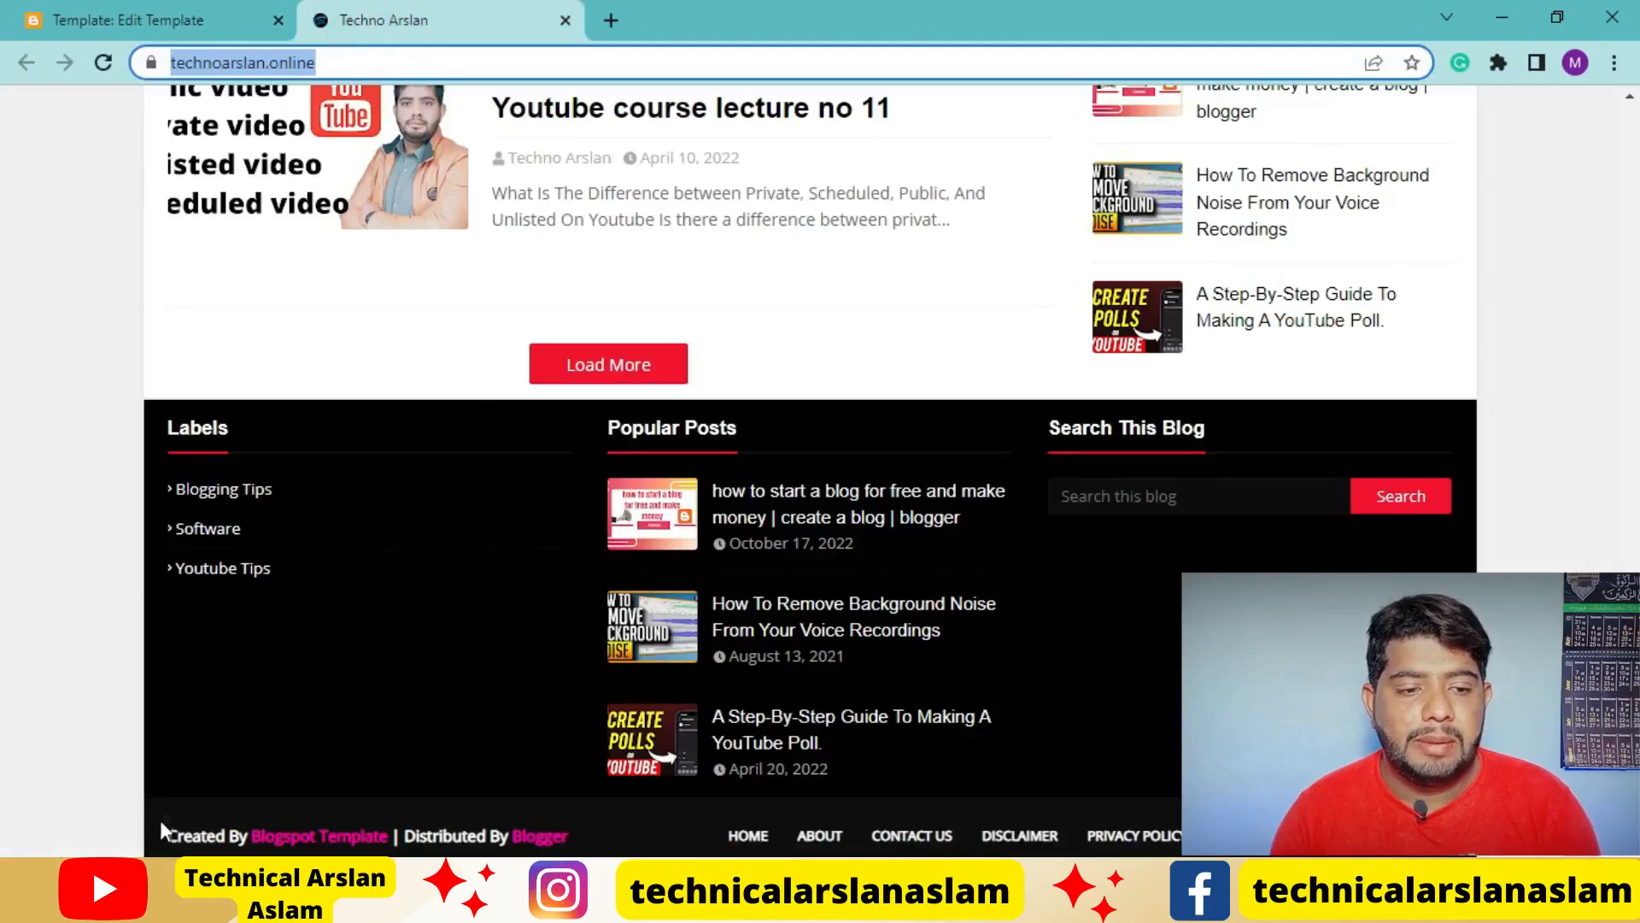
left_click_drag(169, 825, 249, 833)
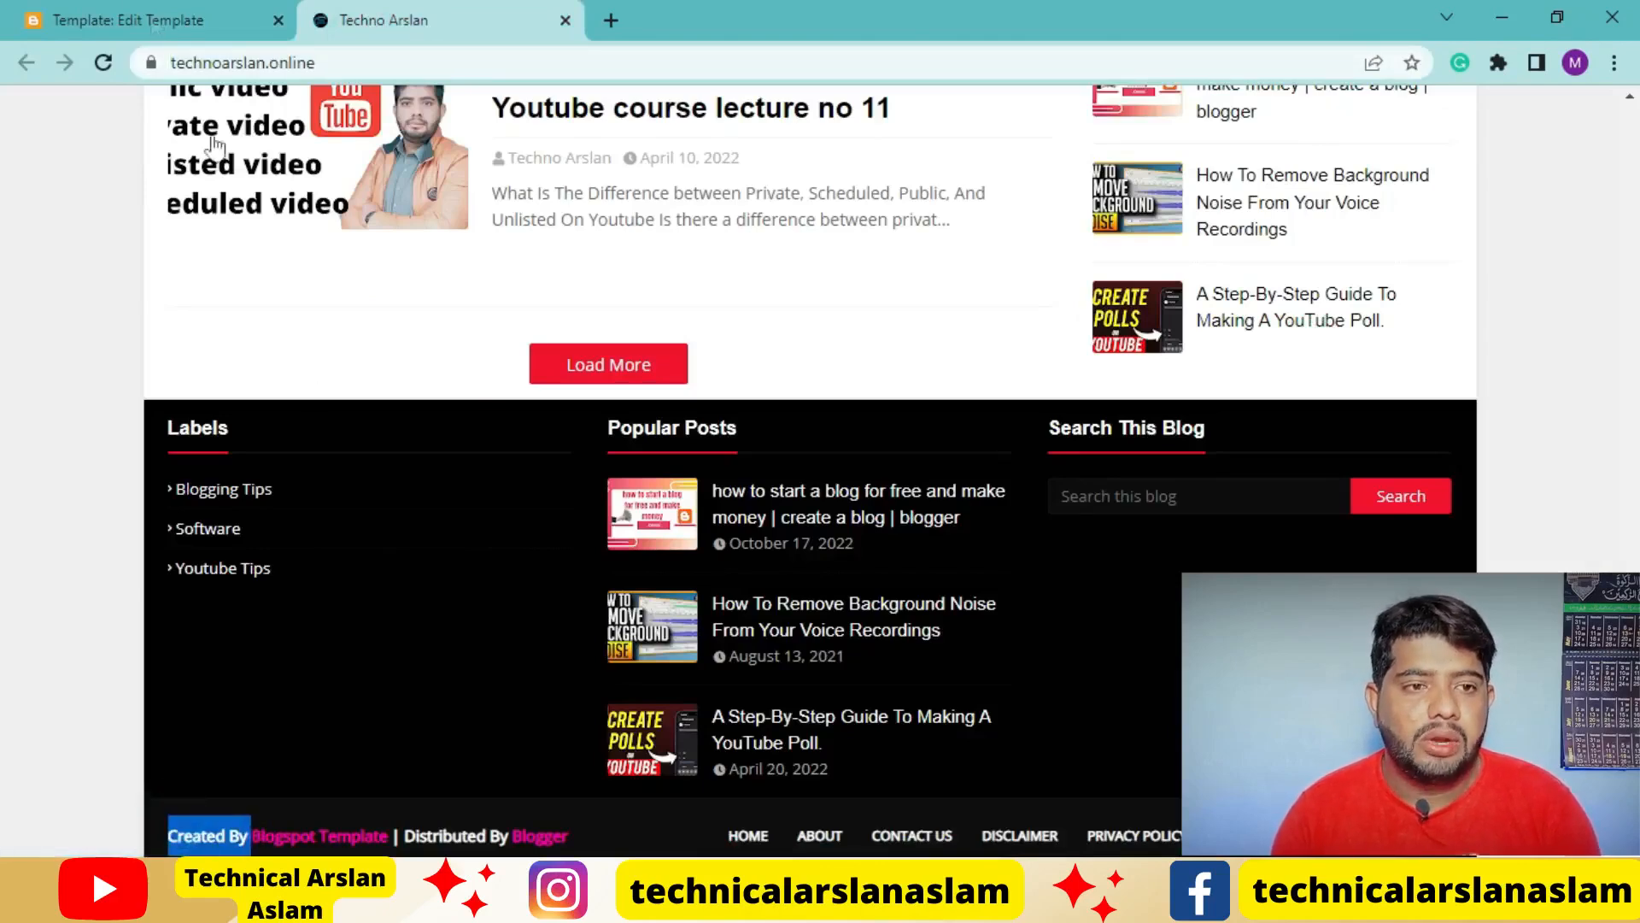
left_click(120, 19)
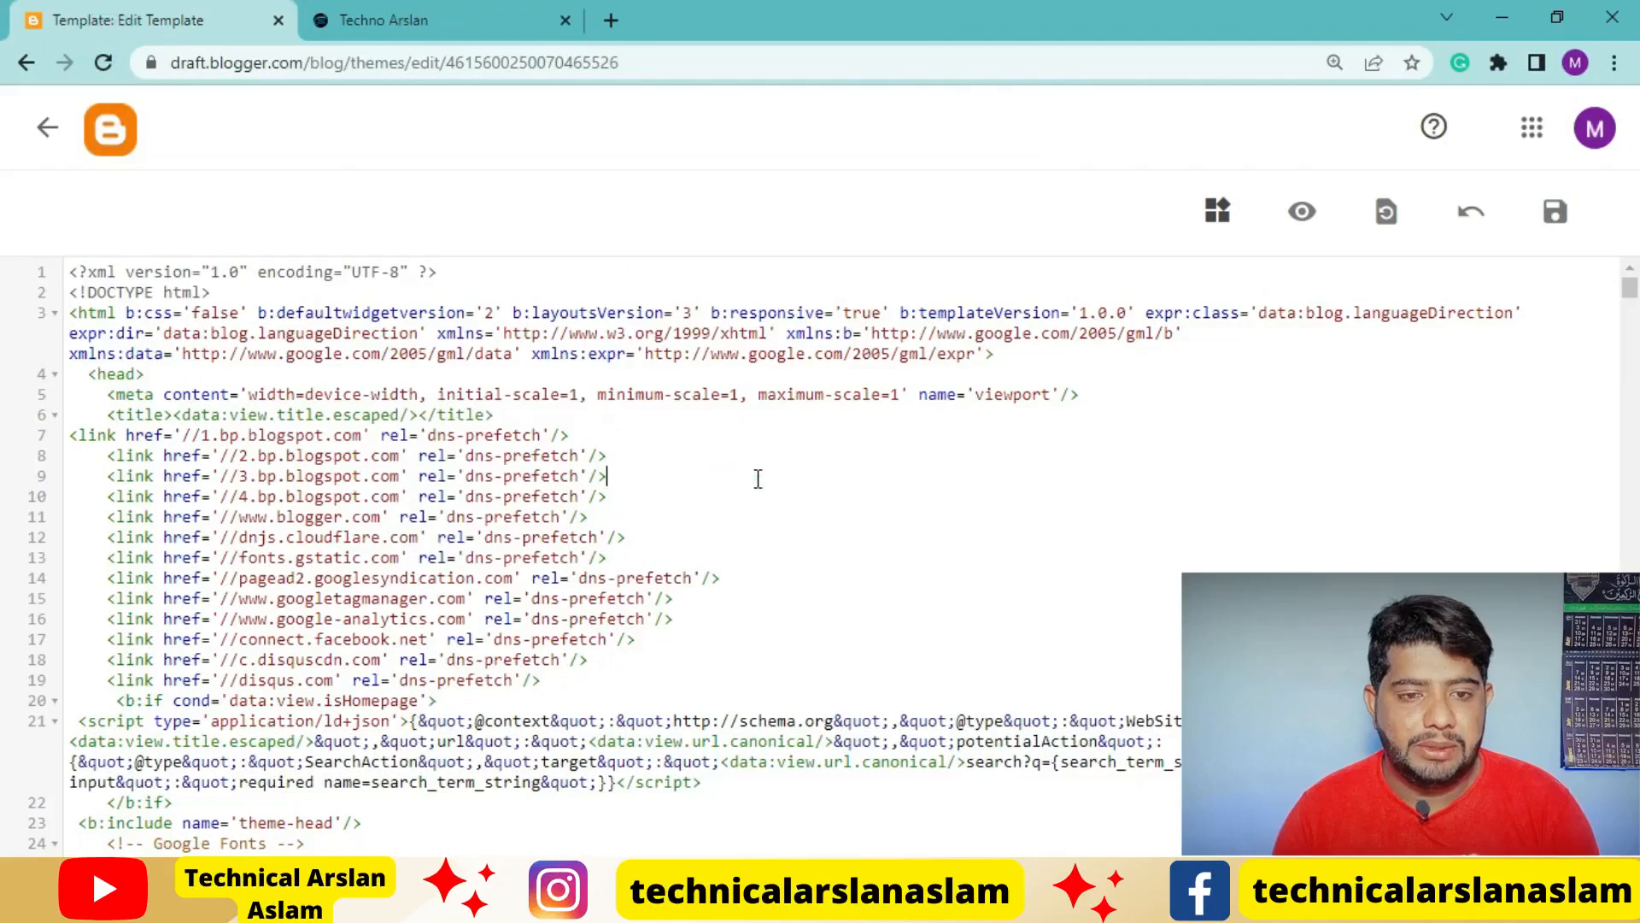
Search the theme code for "Created By" to locate the footer's copyright-area line
key("ctrl+f")
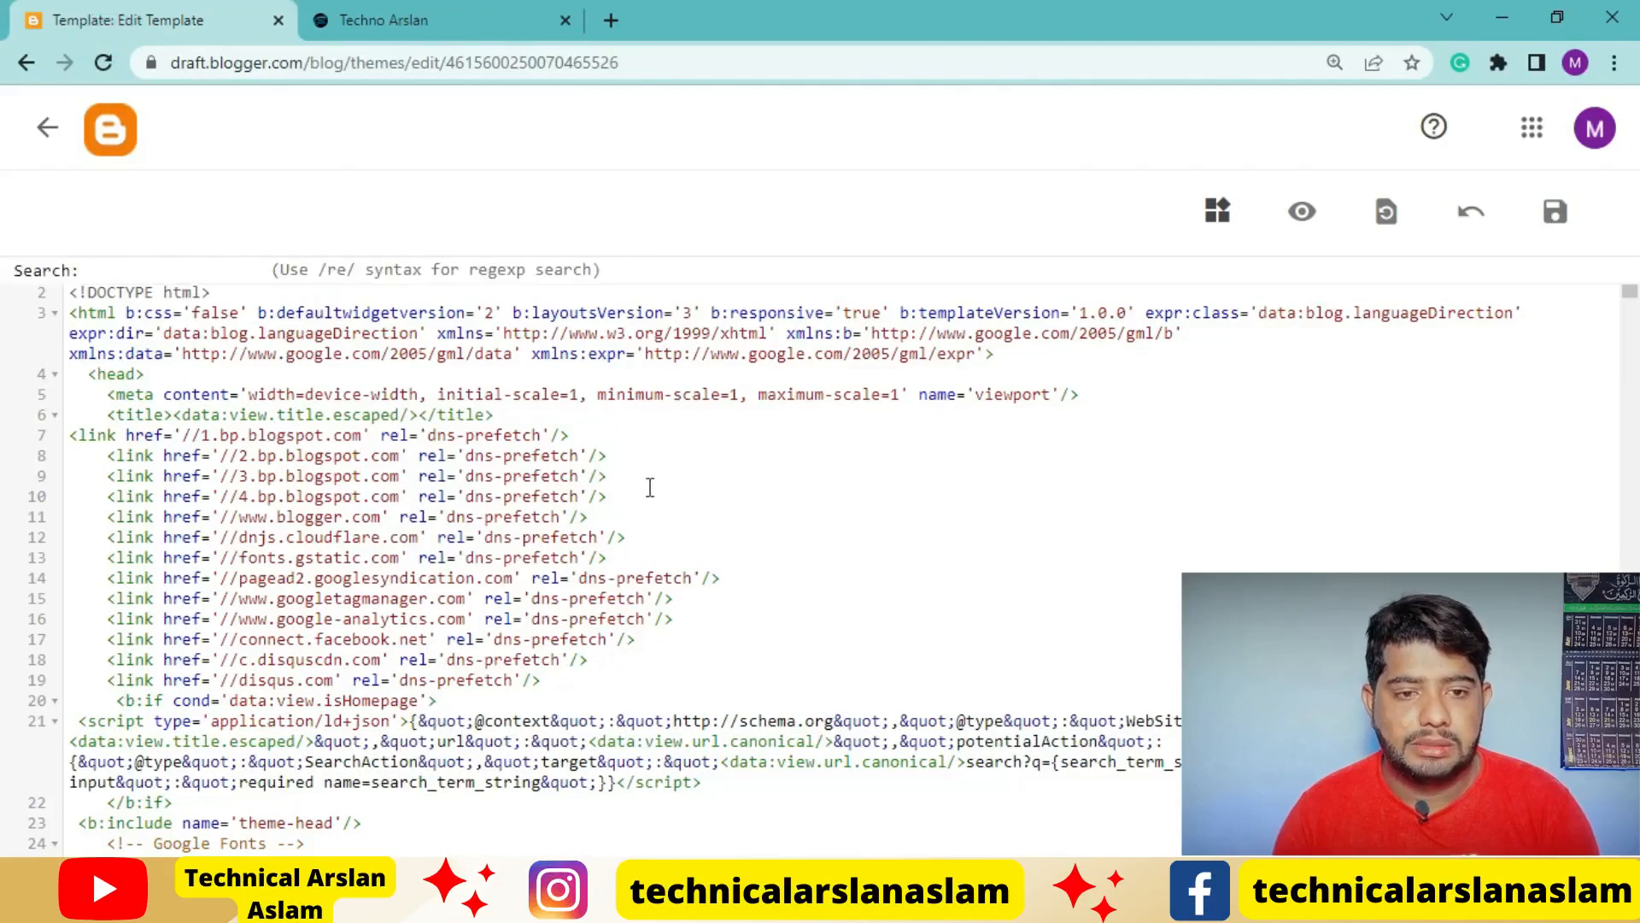
left_click(742, 466)
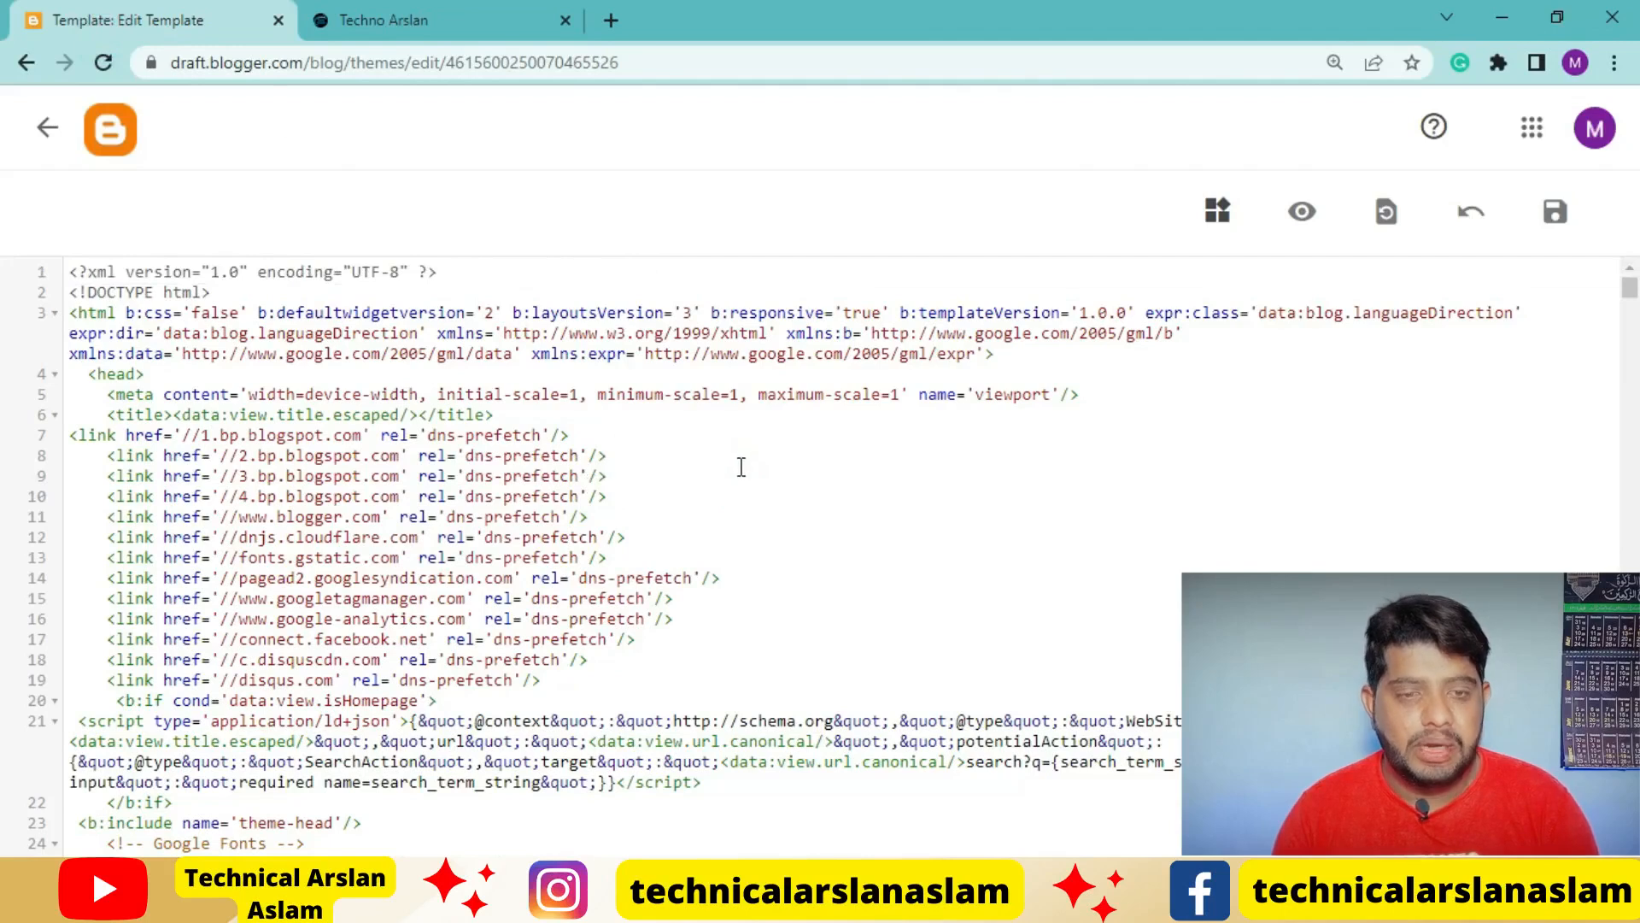
key("ctrl+f")
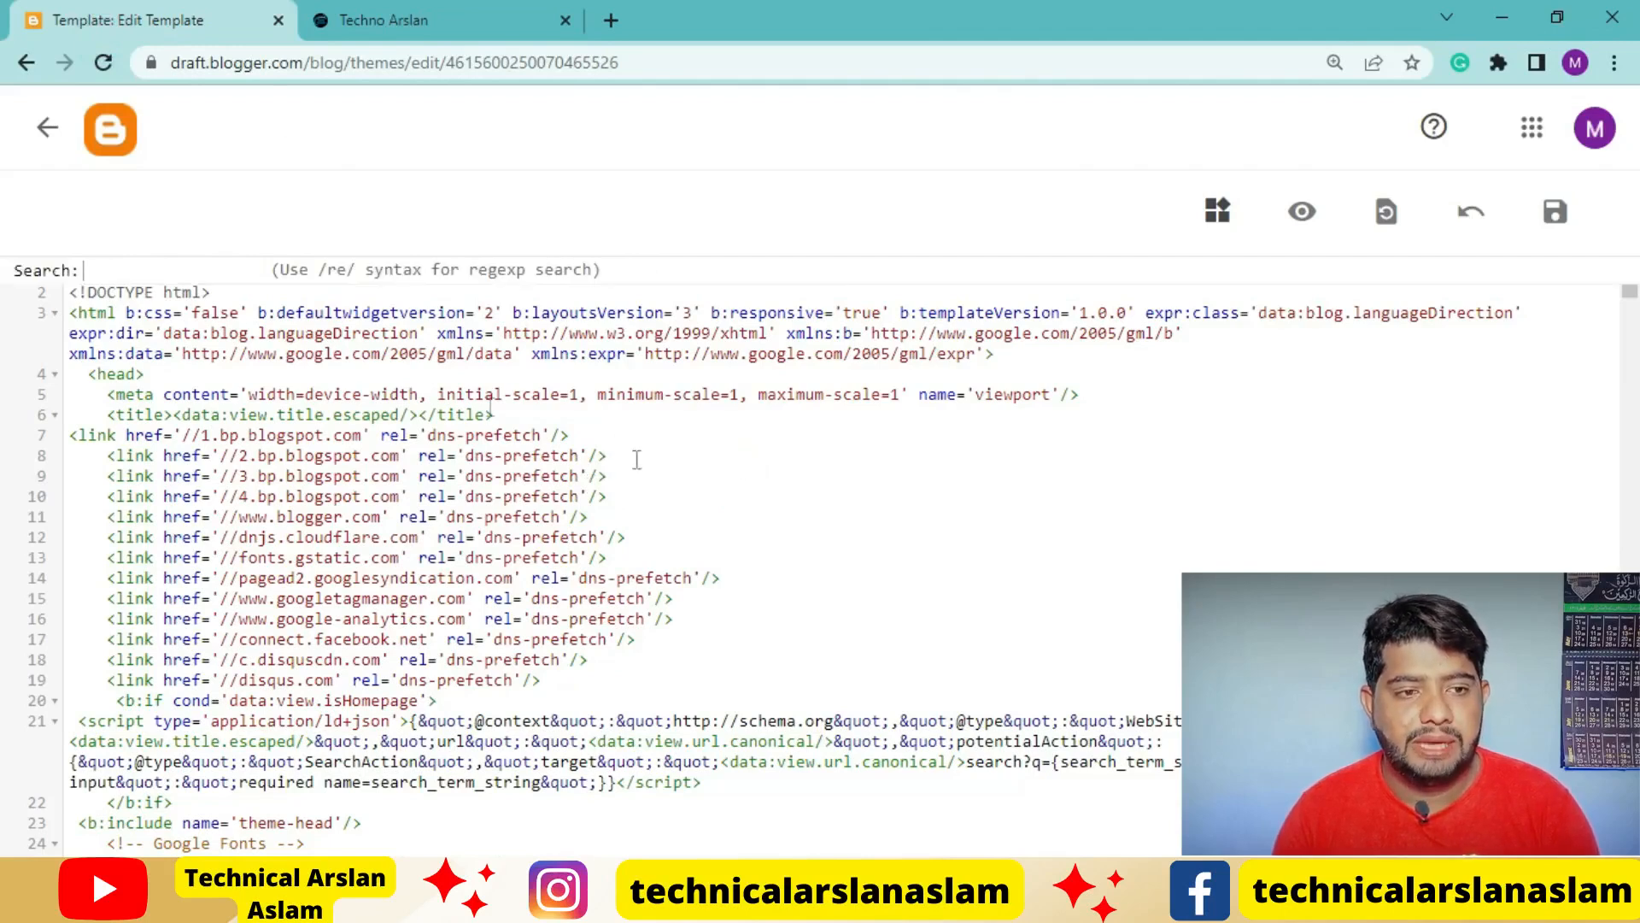
key("ctrl+v")
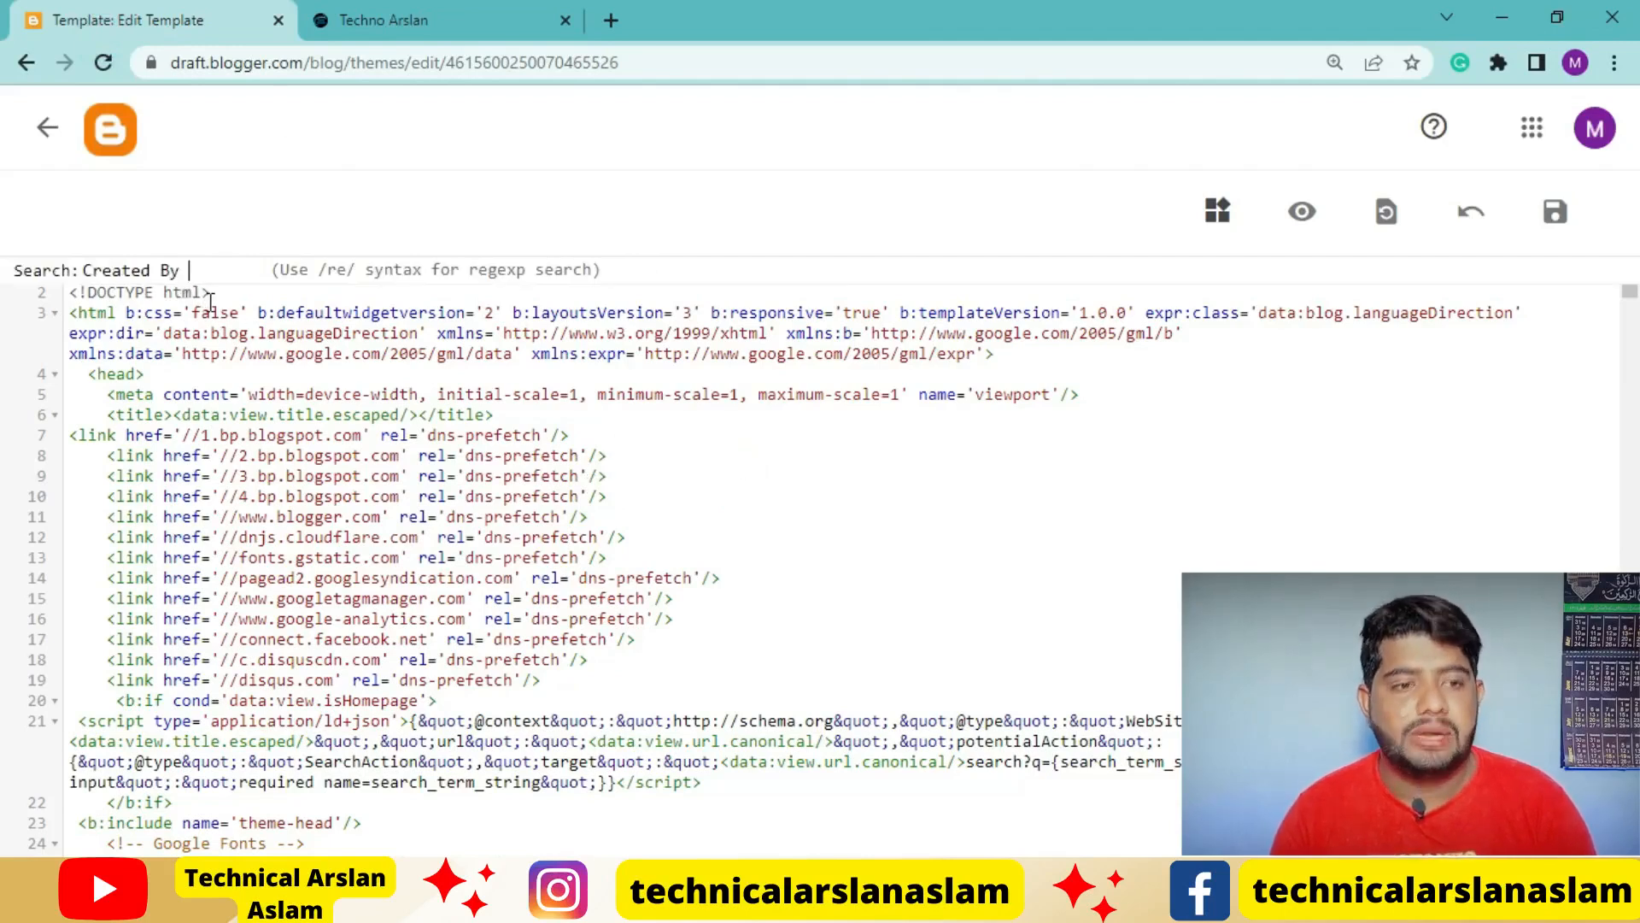
left_click(82, 269)
left_click(210, 272)
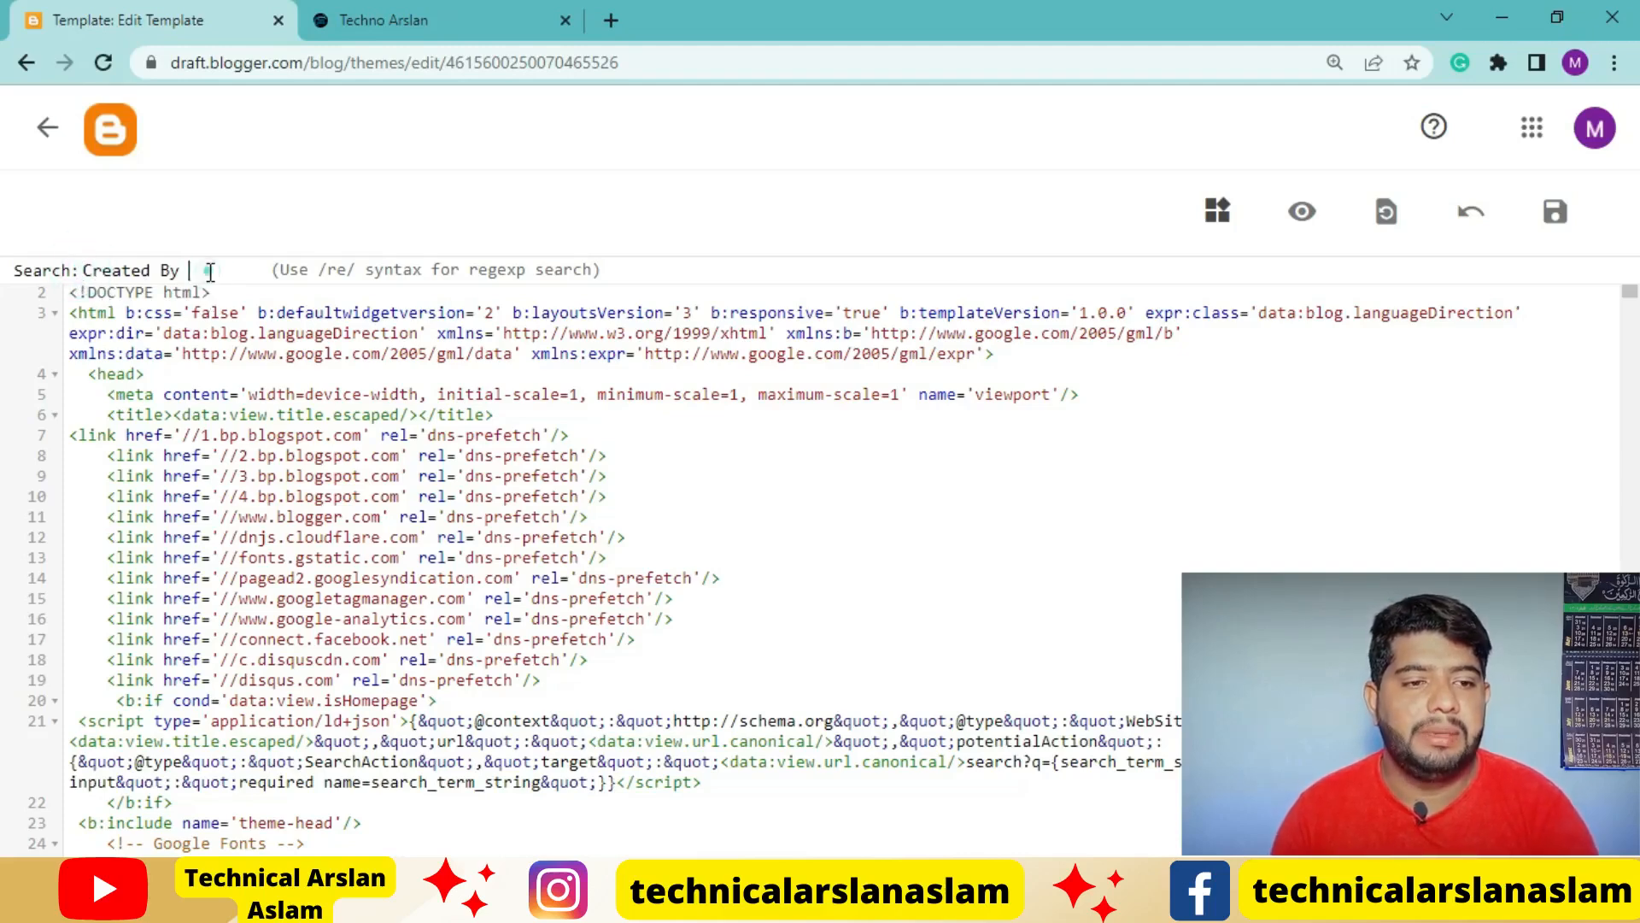
key("Return")
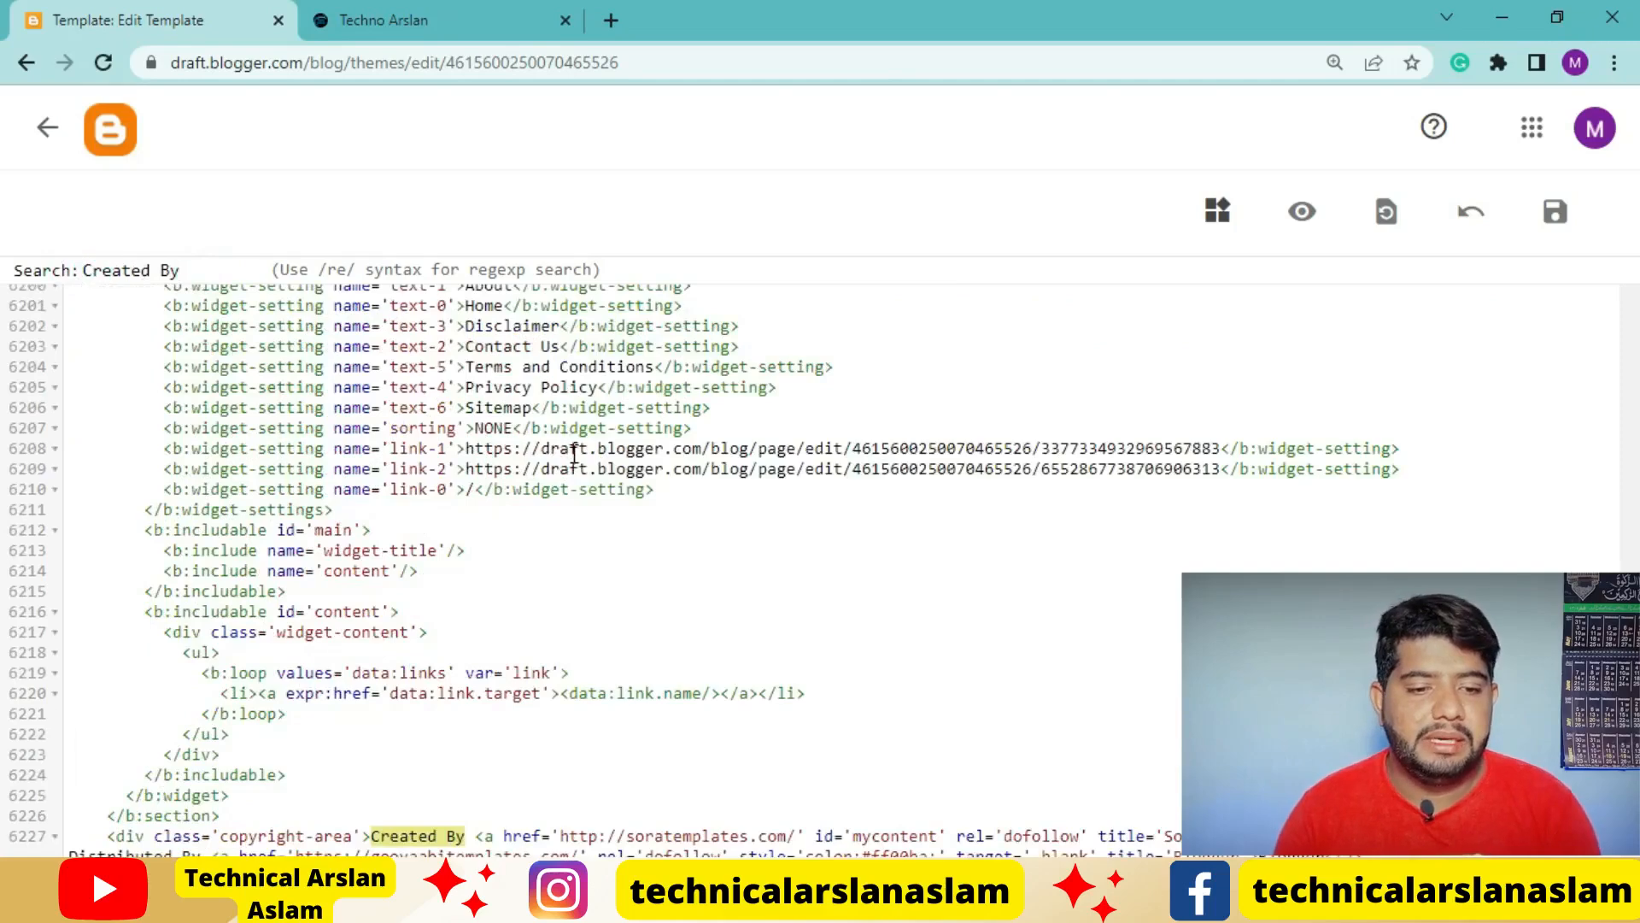
scroll(577, 462, "down", 3)
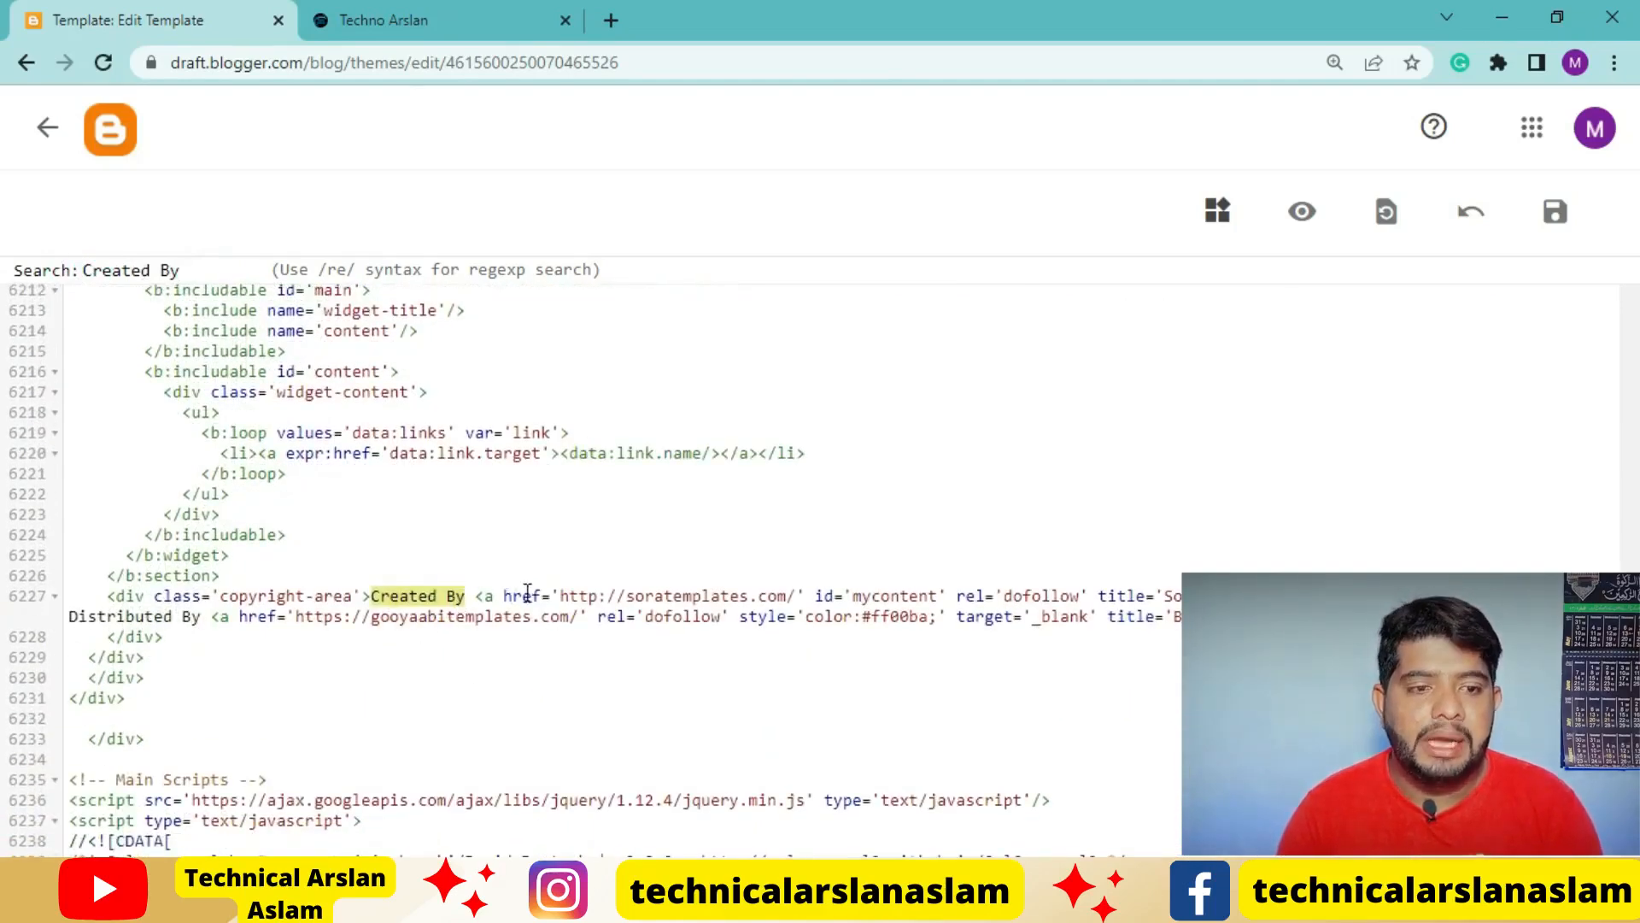
Insert an empty line after <div class='container row'> in the sub-footer-wrapper block of the theme code
scroll(458, 568, "up", 4)
scroll(458, 568, "up", 2)
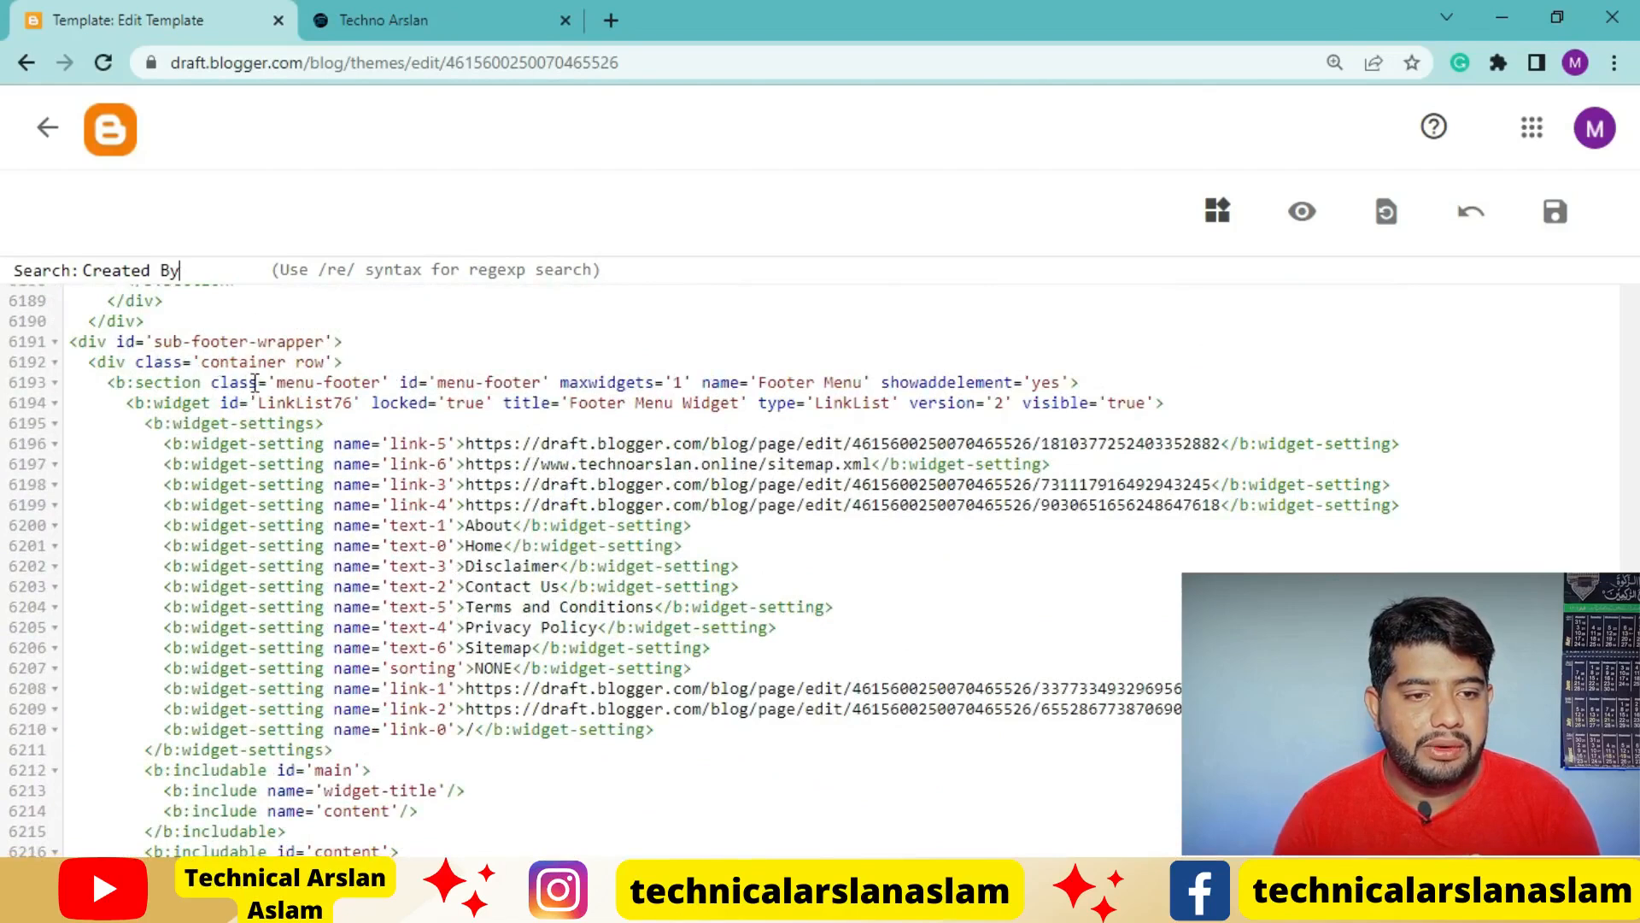
left_click(359, 360)
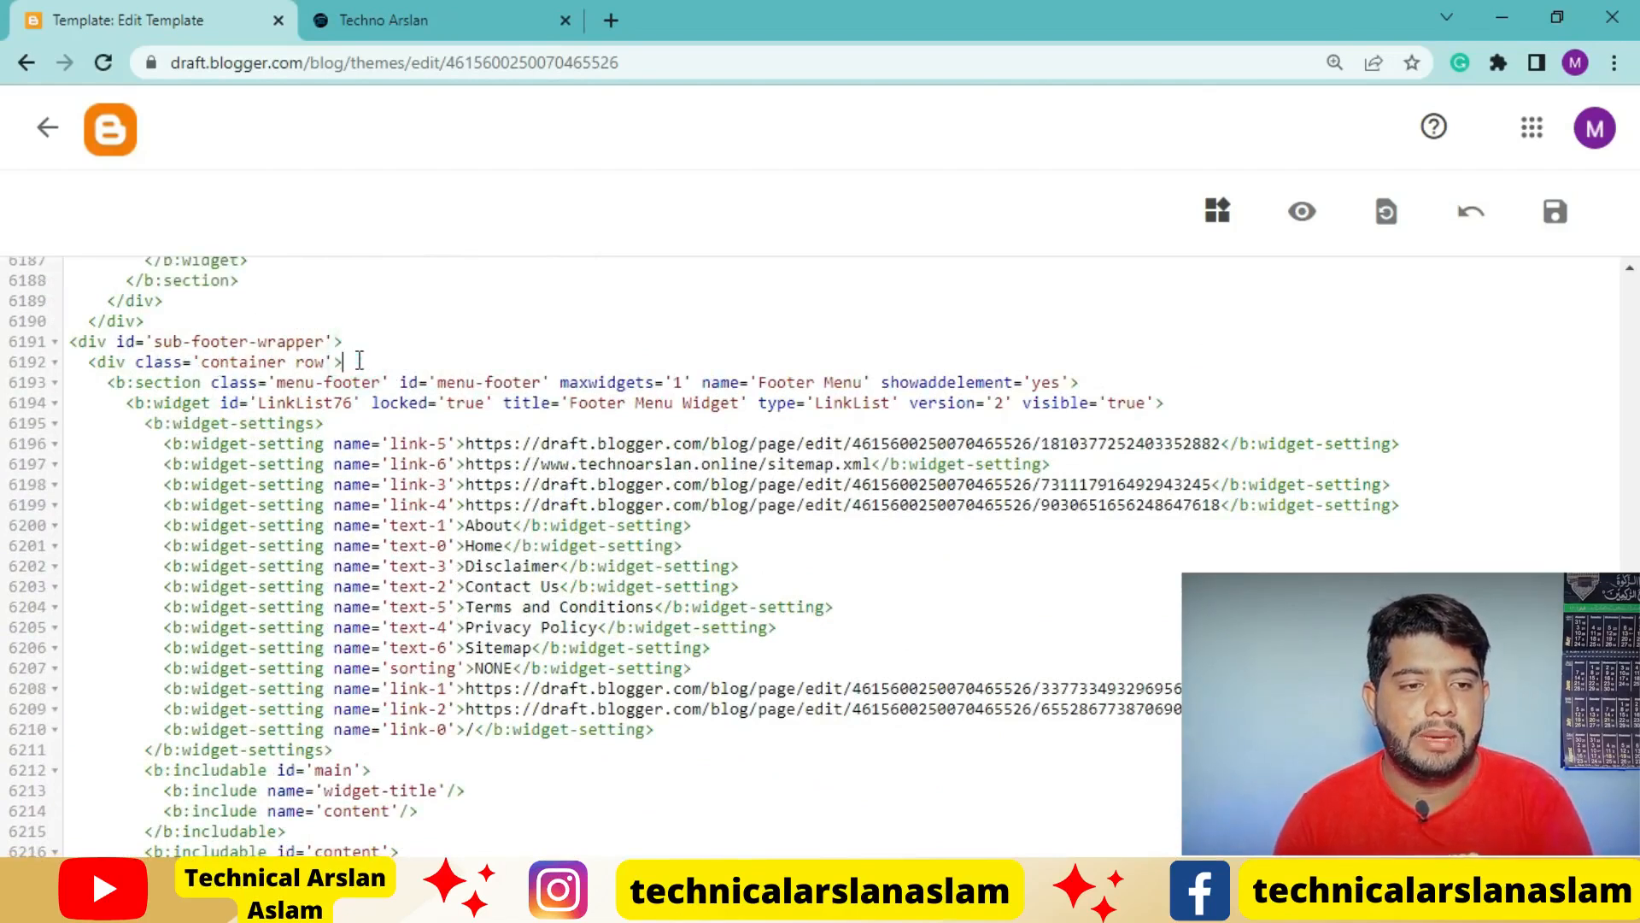
key("Return")
scroll(260, 613, "up", 2)
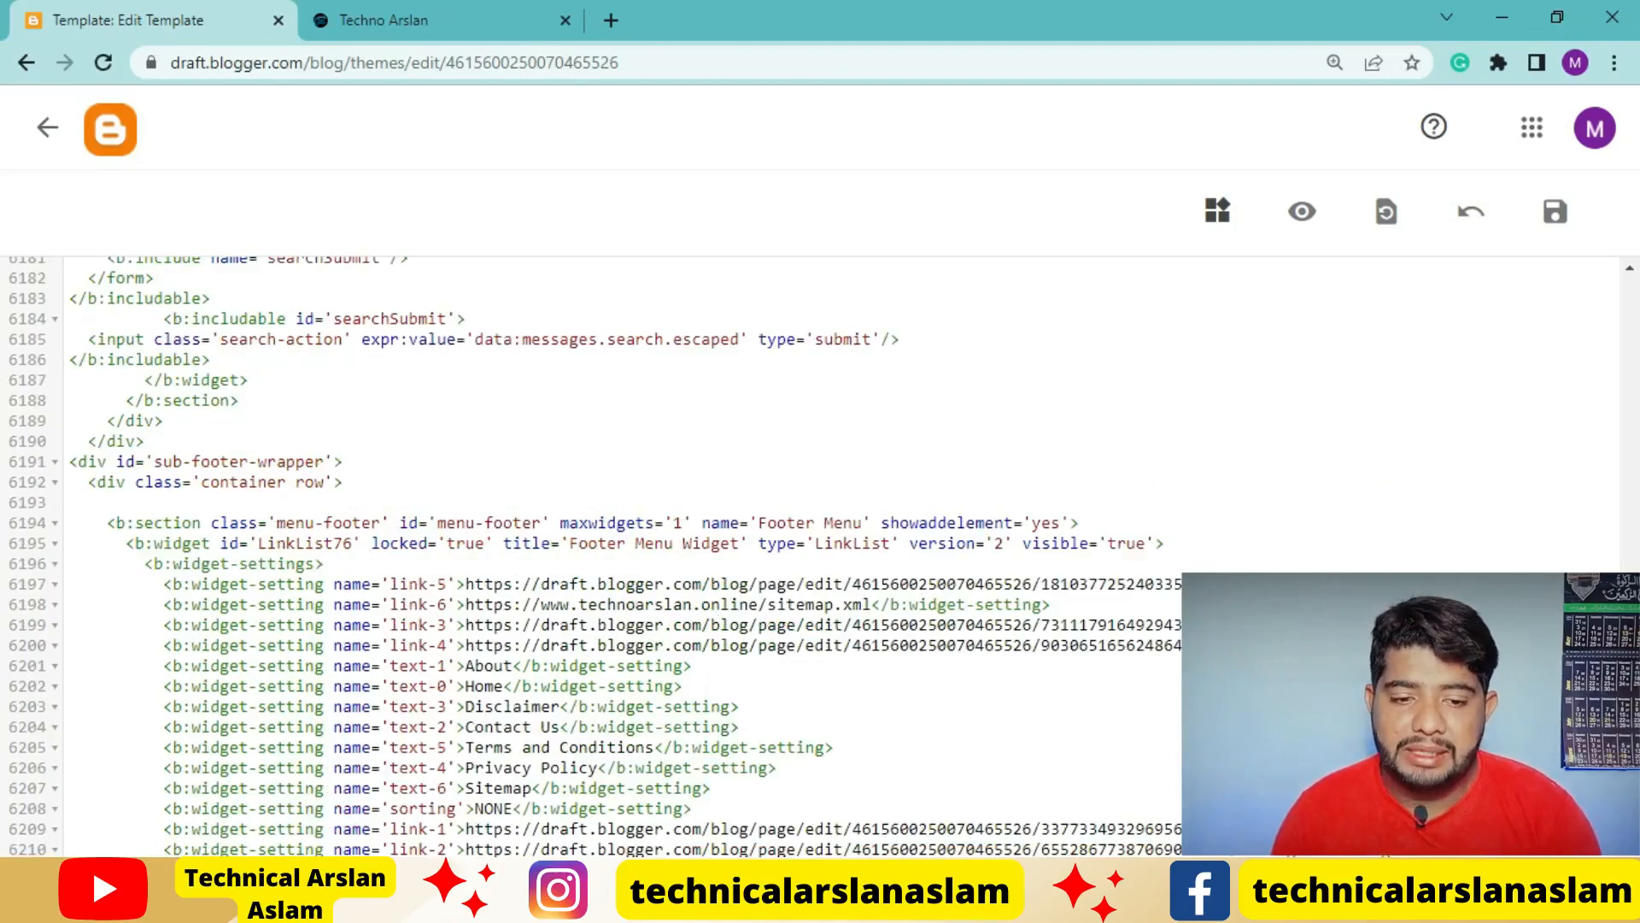
Switch to the footer code file in Notepad and set the copyright year to 2023
key("alt+Tab")
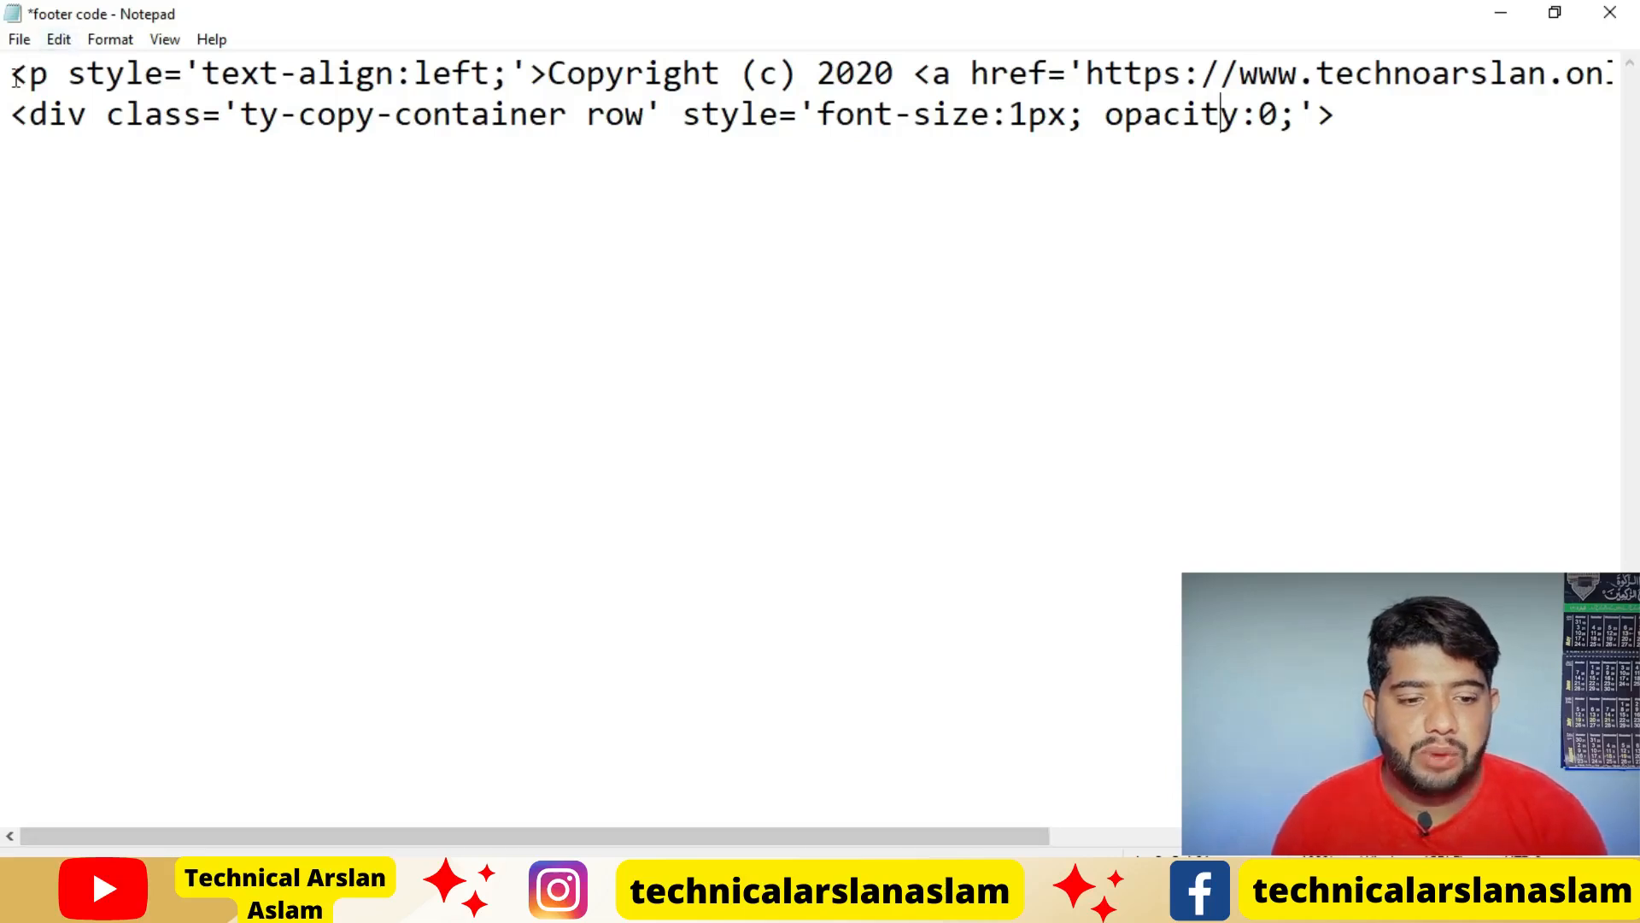
left_click_drag(502, 835, 621, 842)
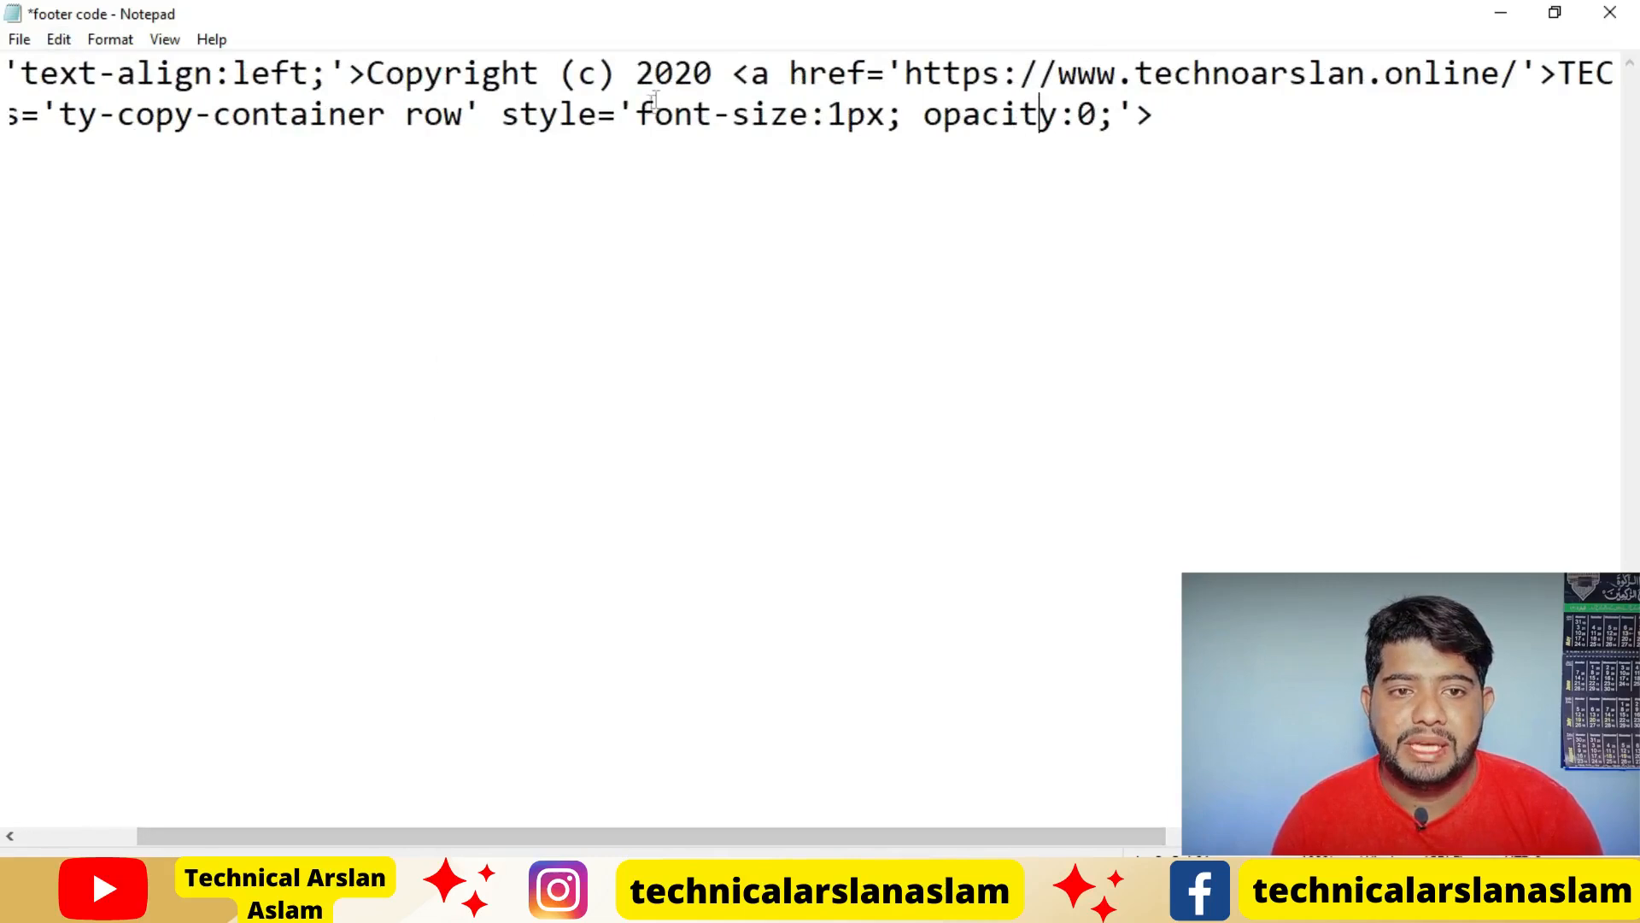
left_click(718, 74)
key("BackSpace")
type("3")
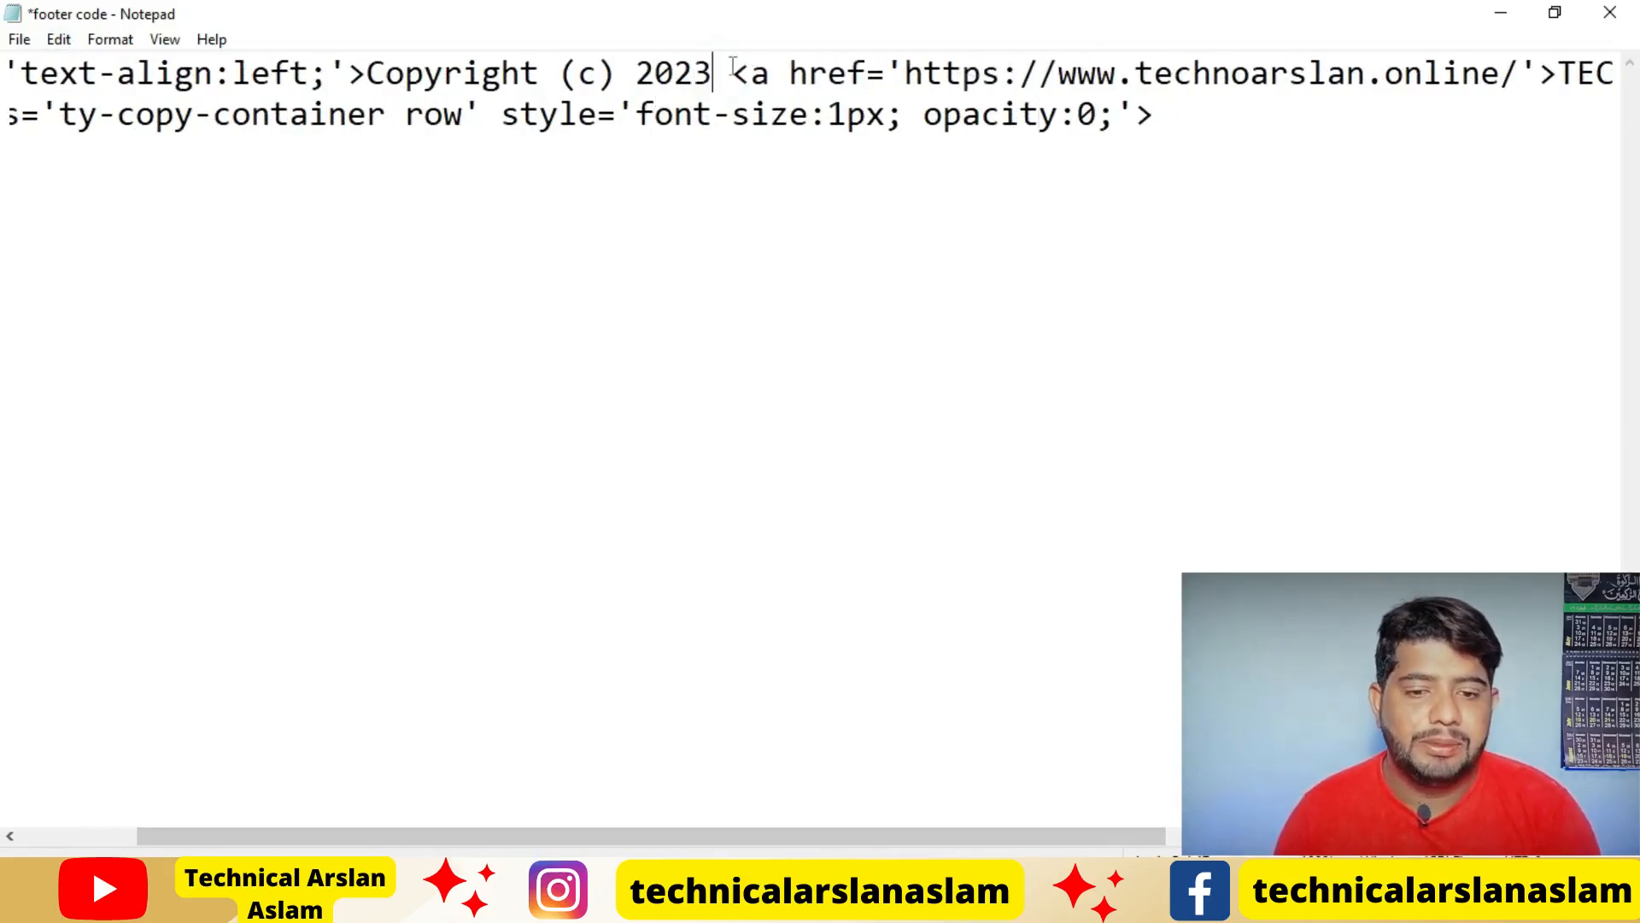
Check the footer code's link address against the live blog's URL in the browser, and review the TECHNOARSLAN link text in Notepad
left_click_drag(833, 835, 1073, 842)
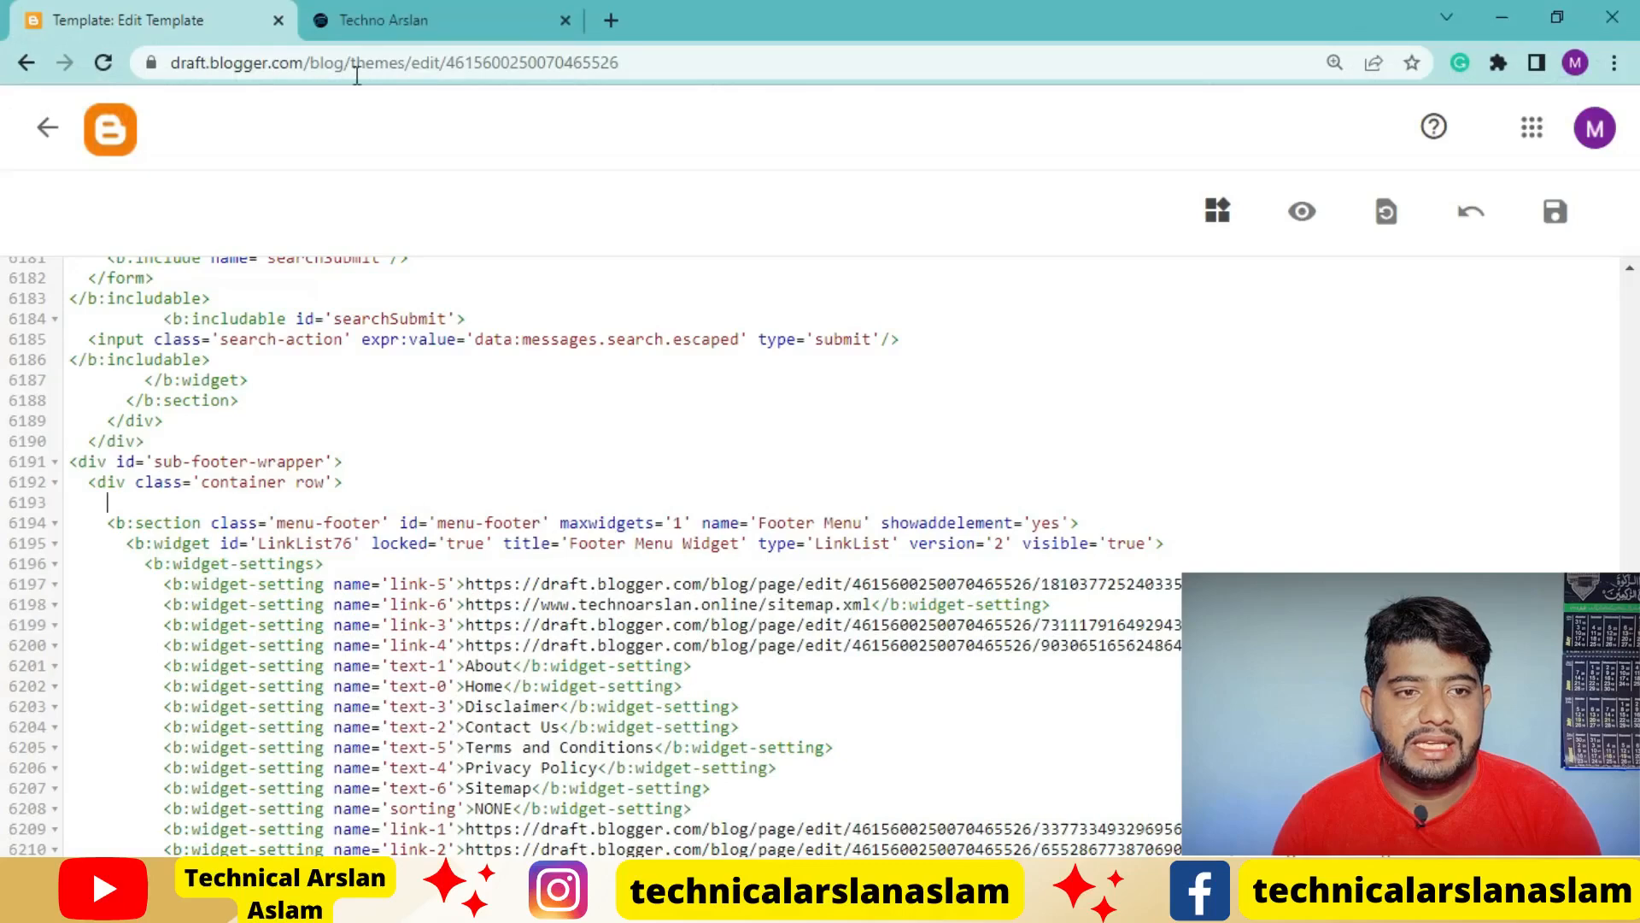
left_click(363, 34)
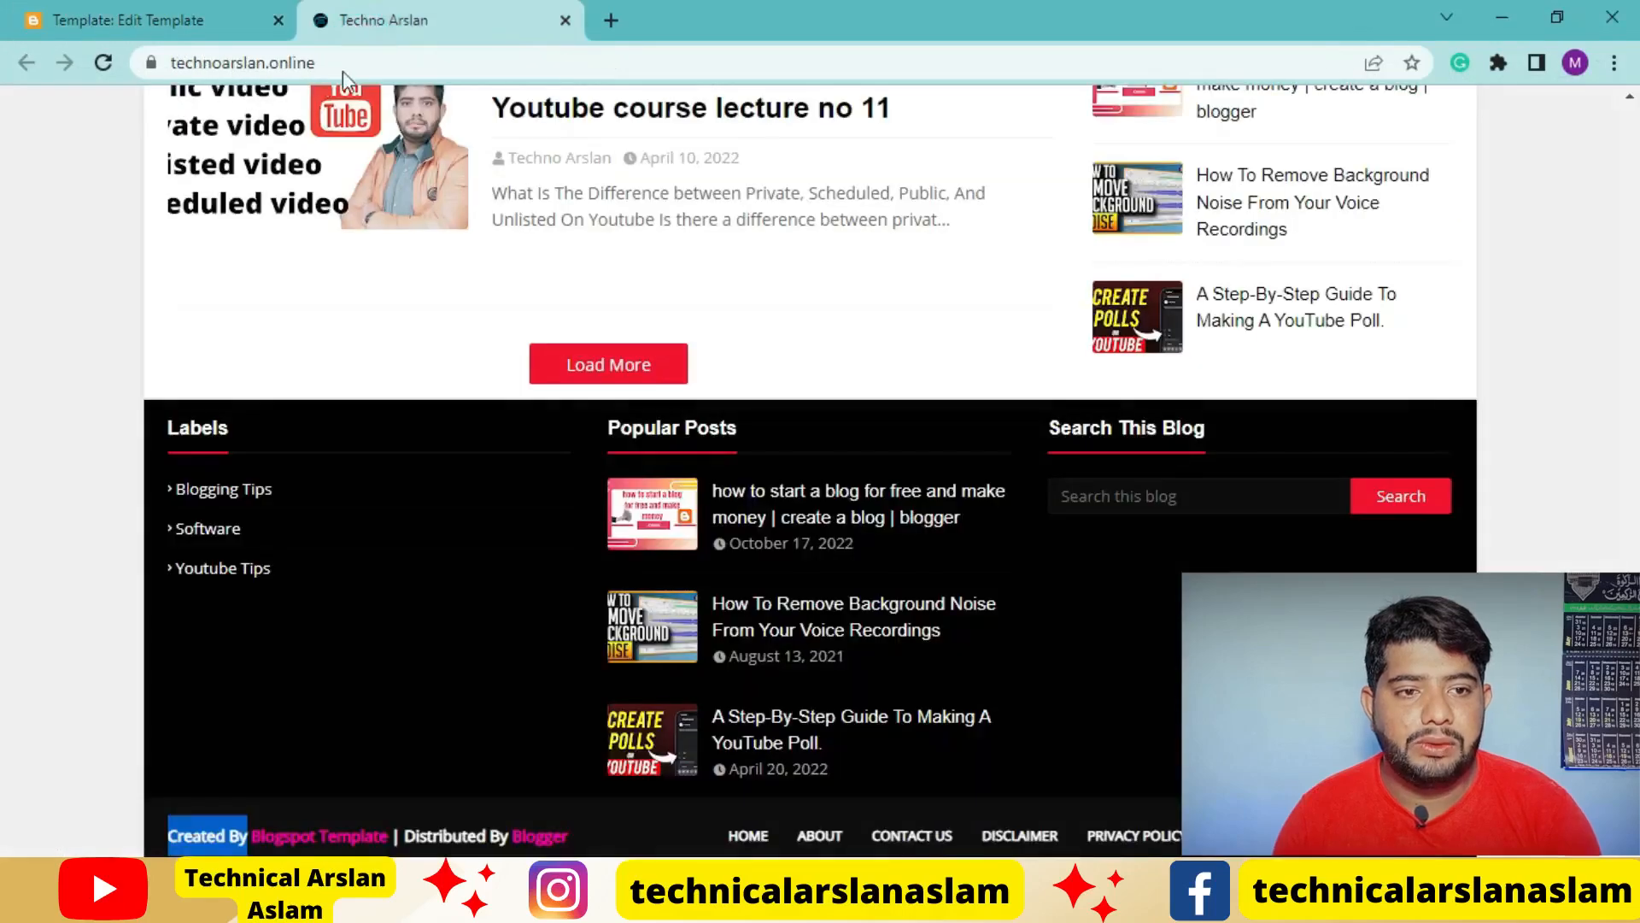
left_click(329, 64)
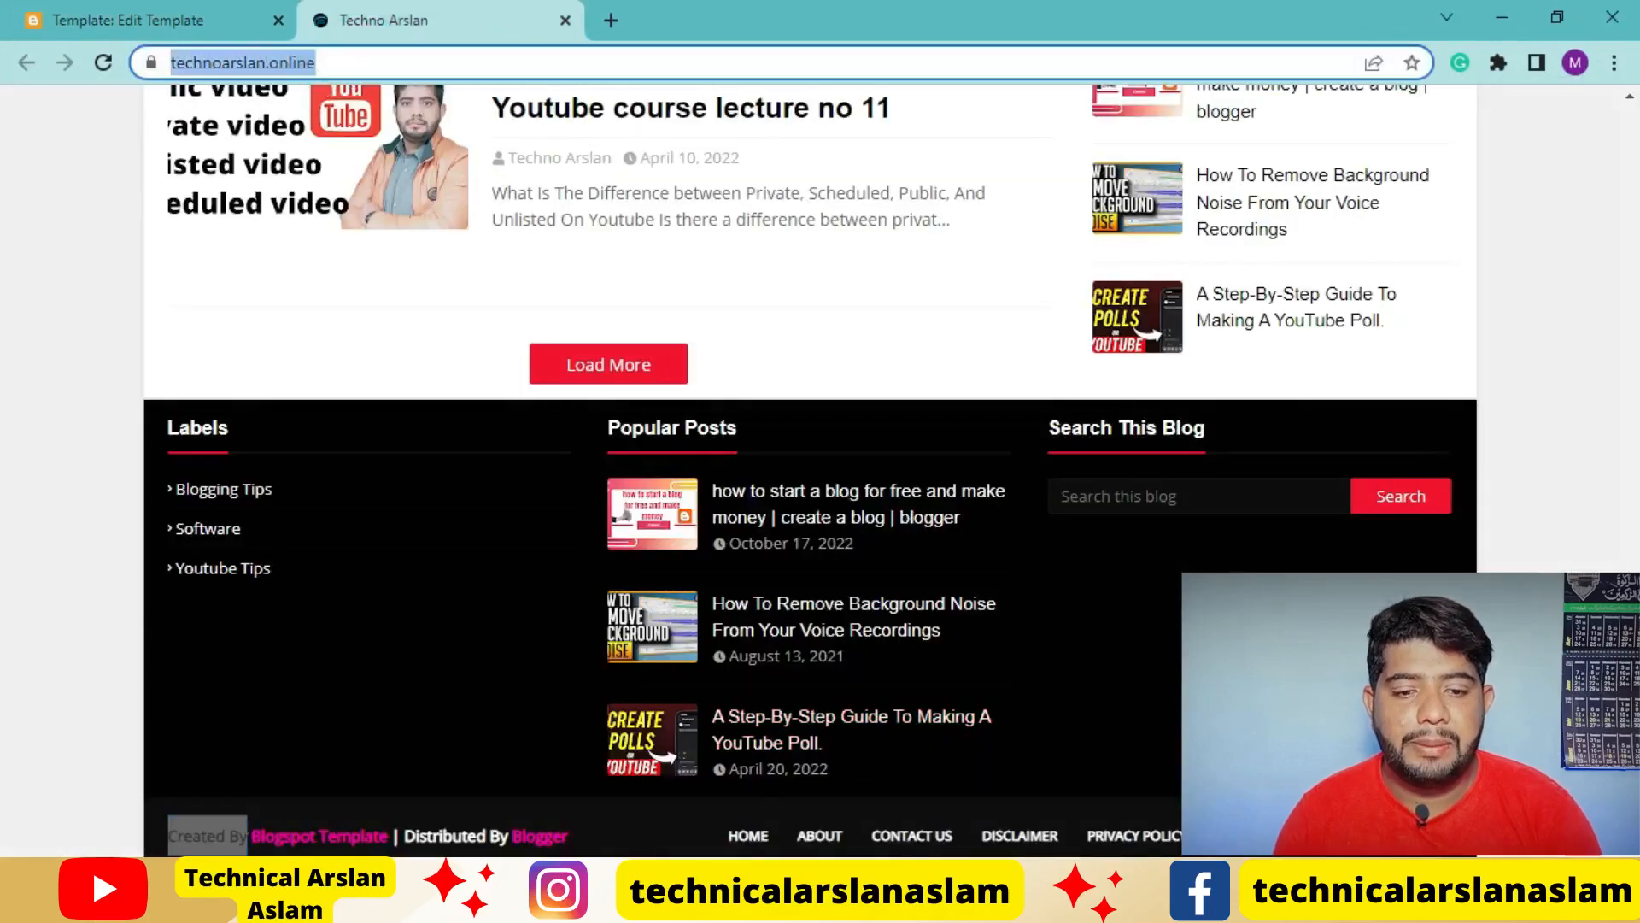
left_click(689, 904)
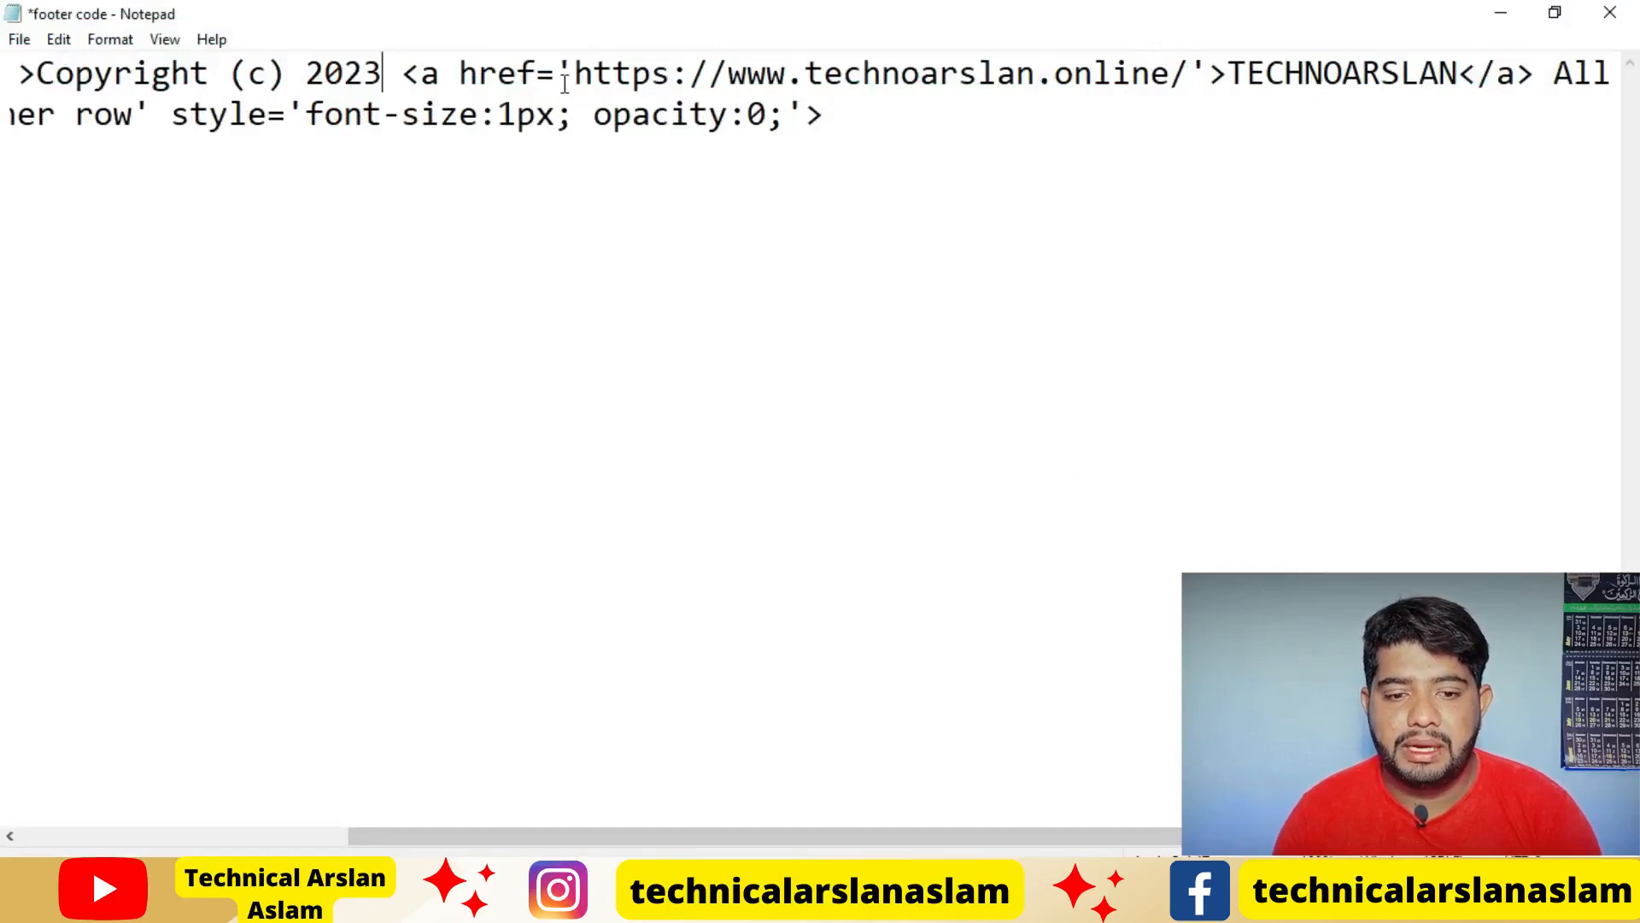
left_click_drag(873, 838, 1044, 794)
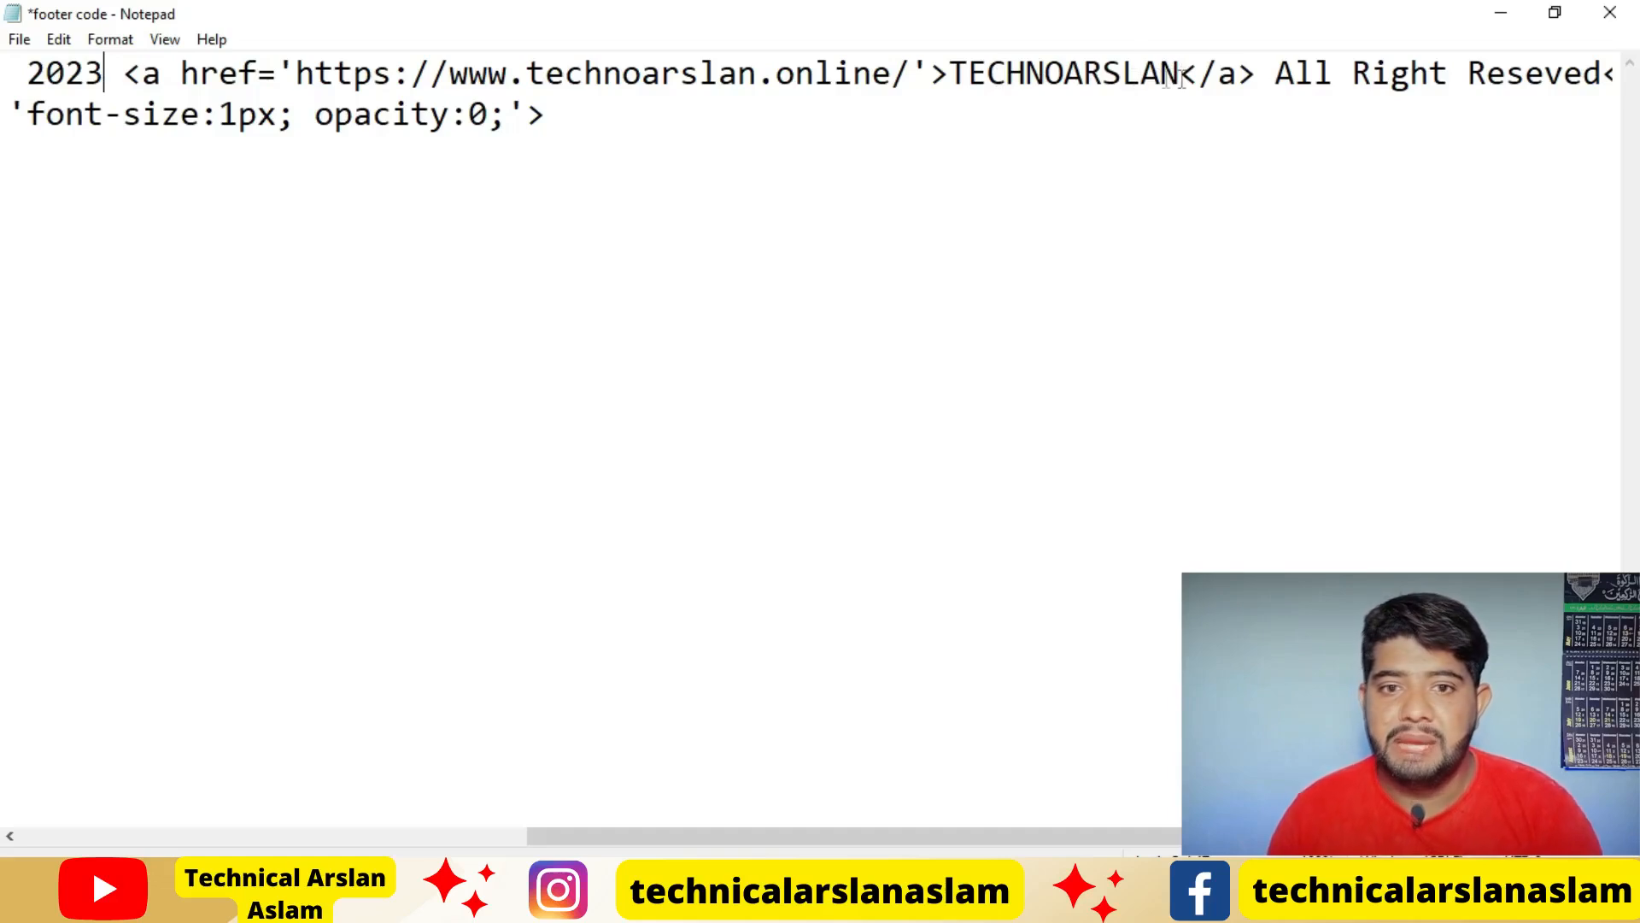
left_click(1066, 72)
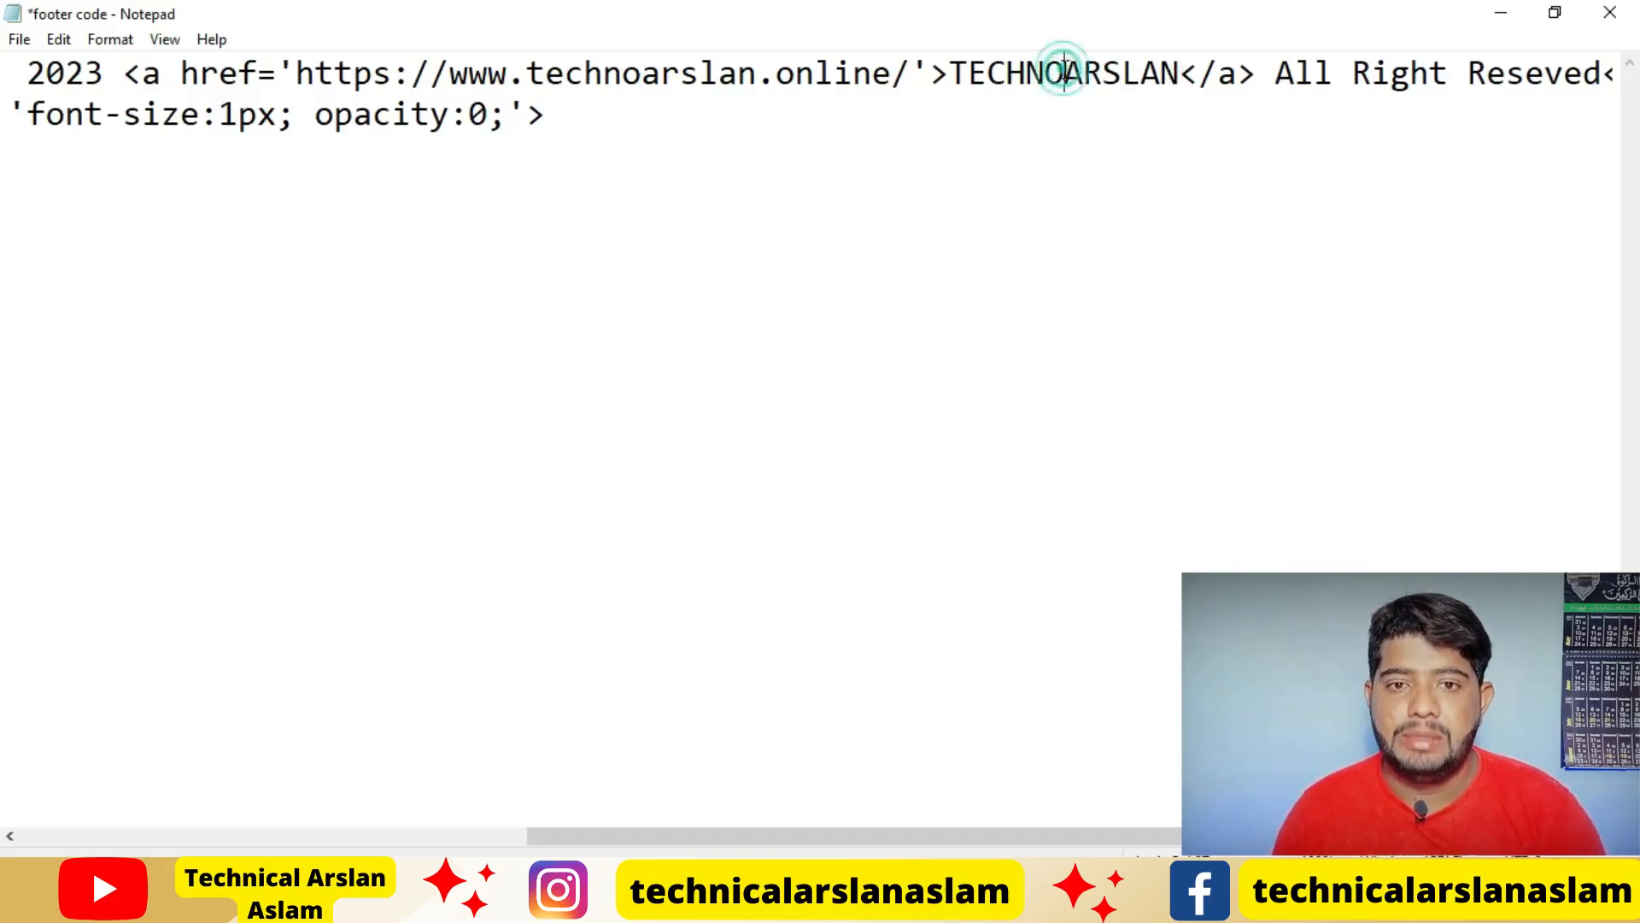
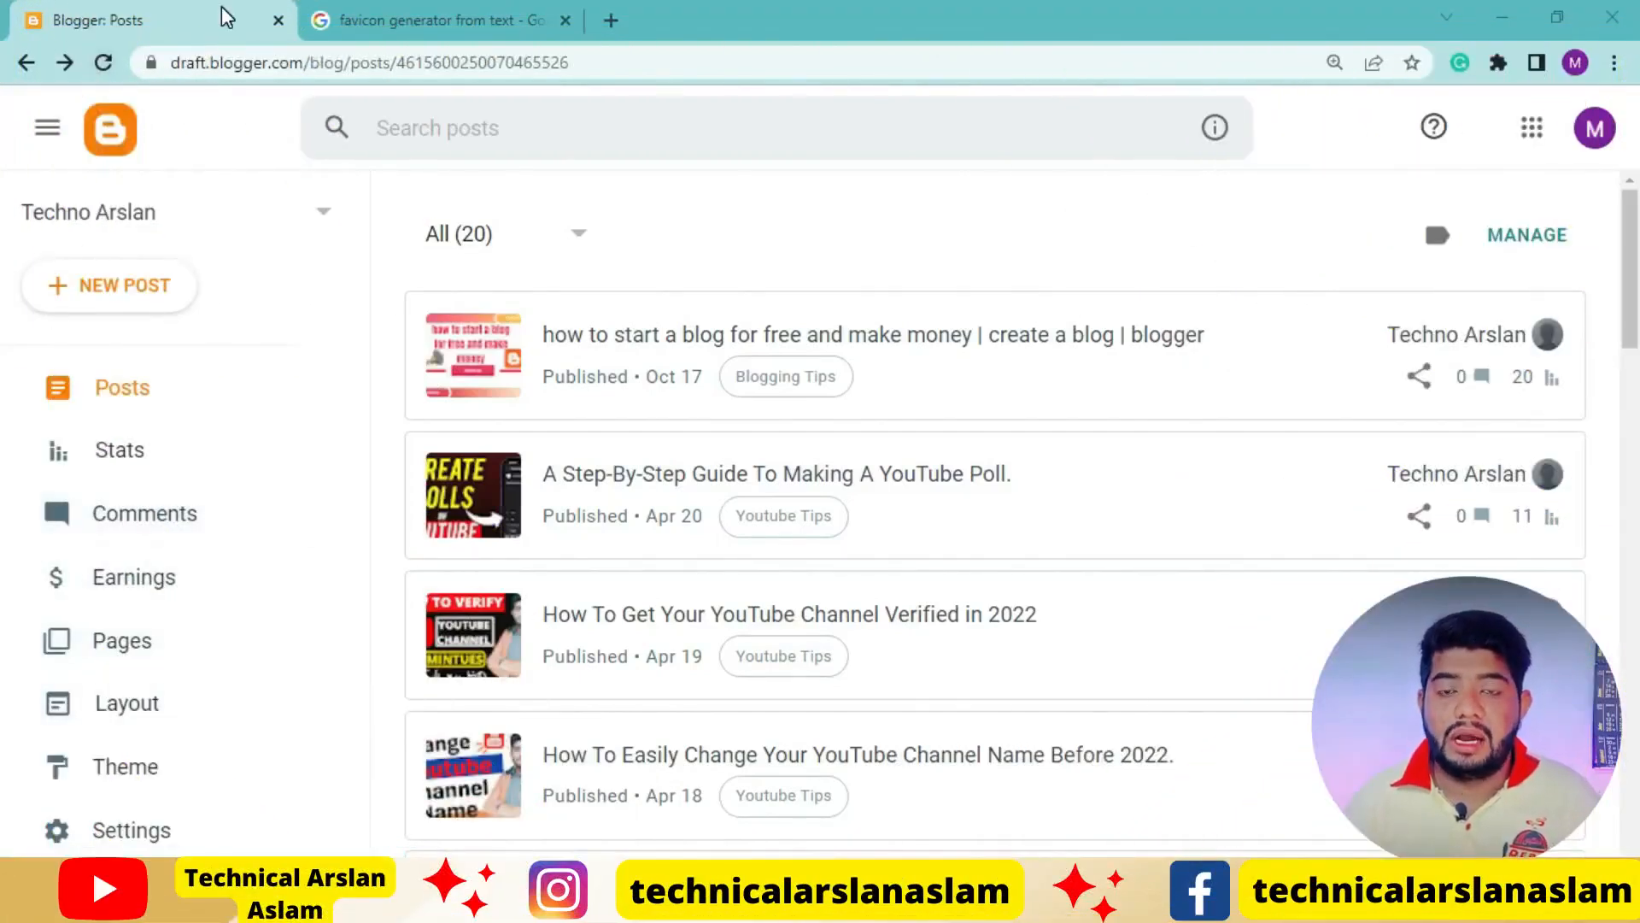
View the live Techno Arslan blog, and open favicon.io's Generate from Text page from the search results
scroll(110, 542, "down", 3)
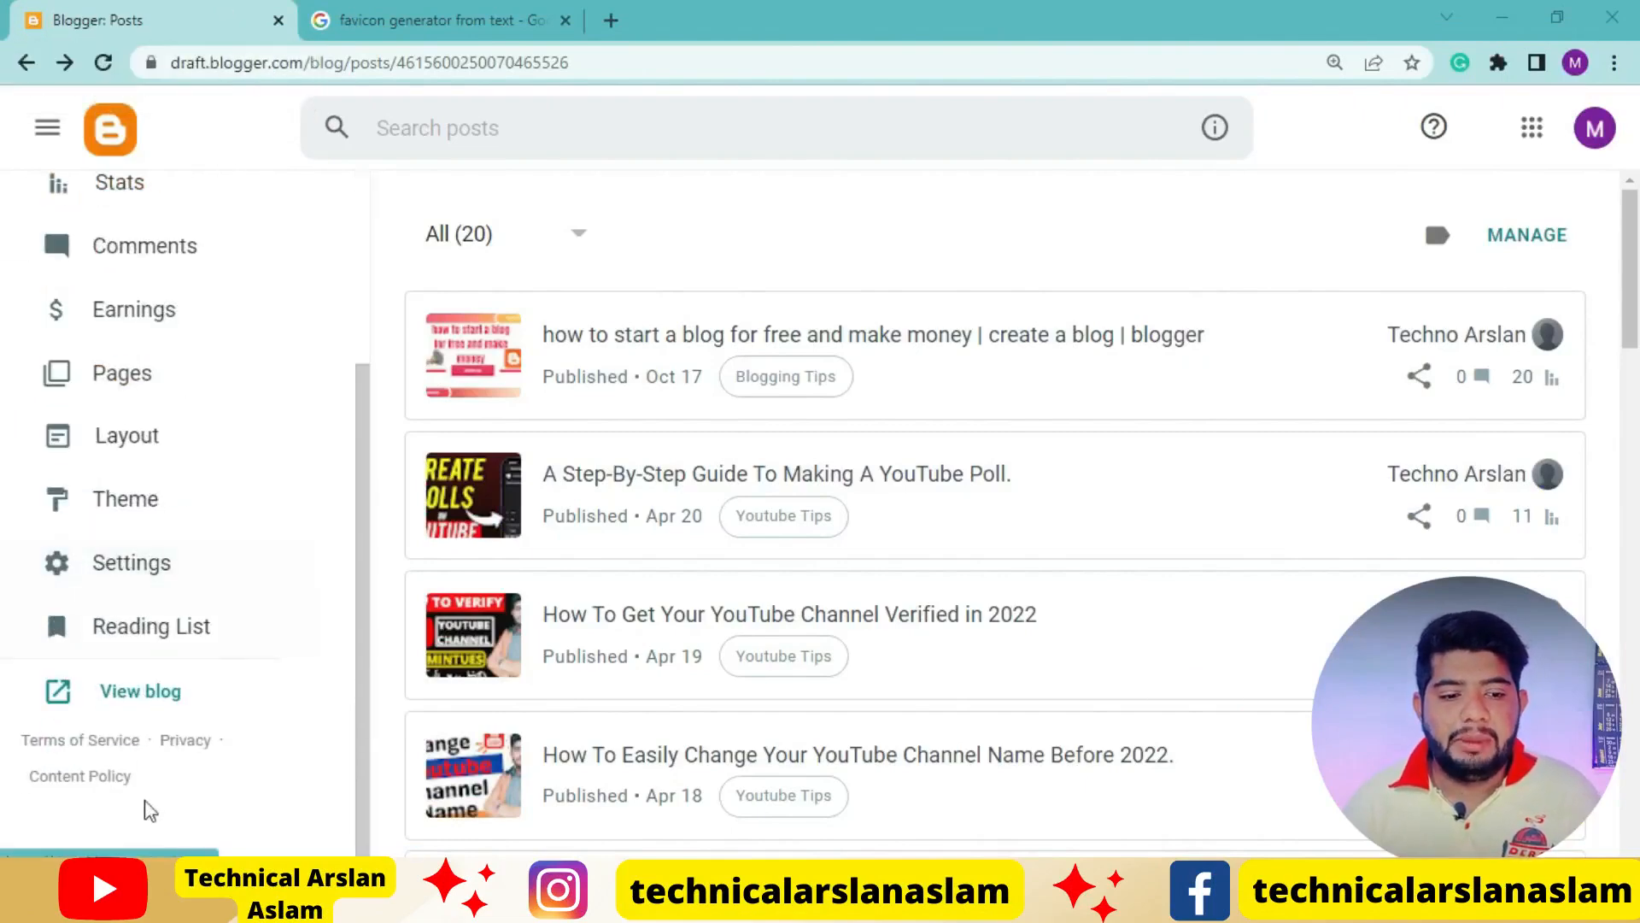
left_click(163, 683)
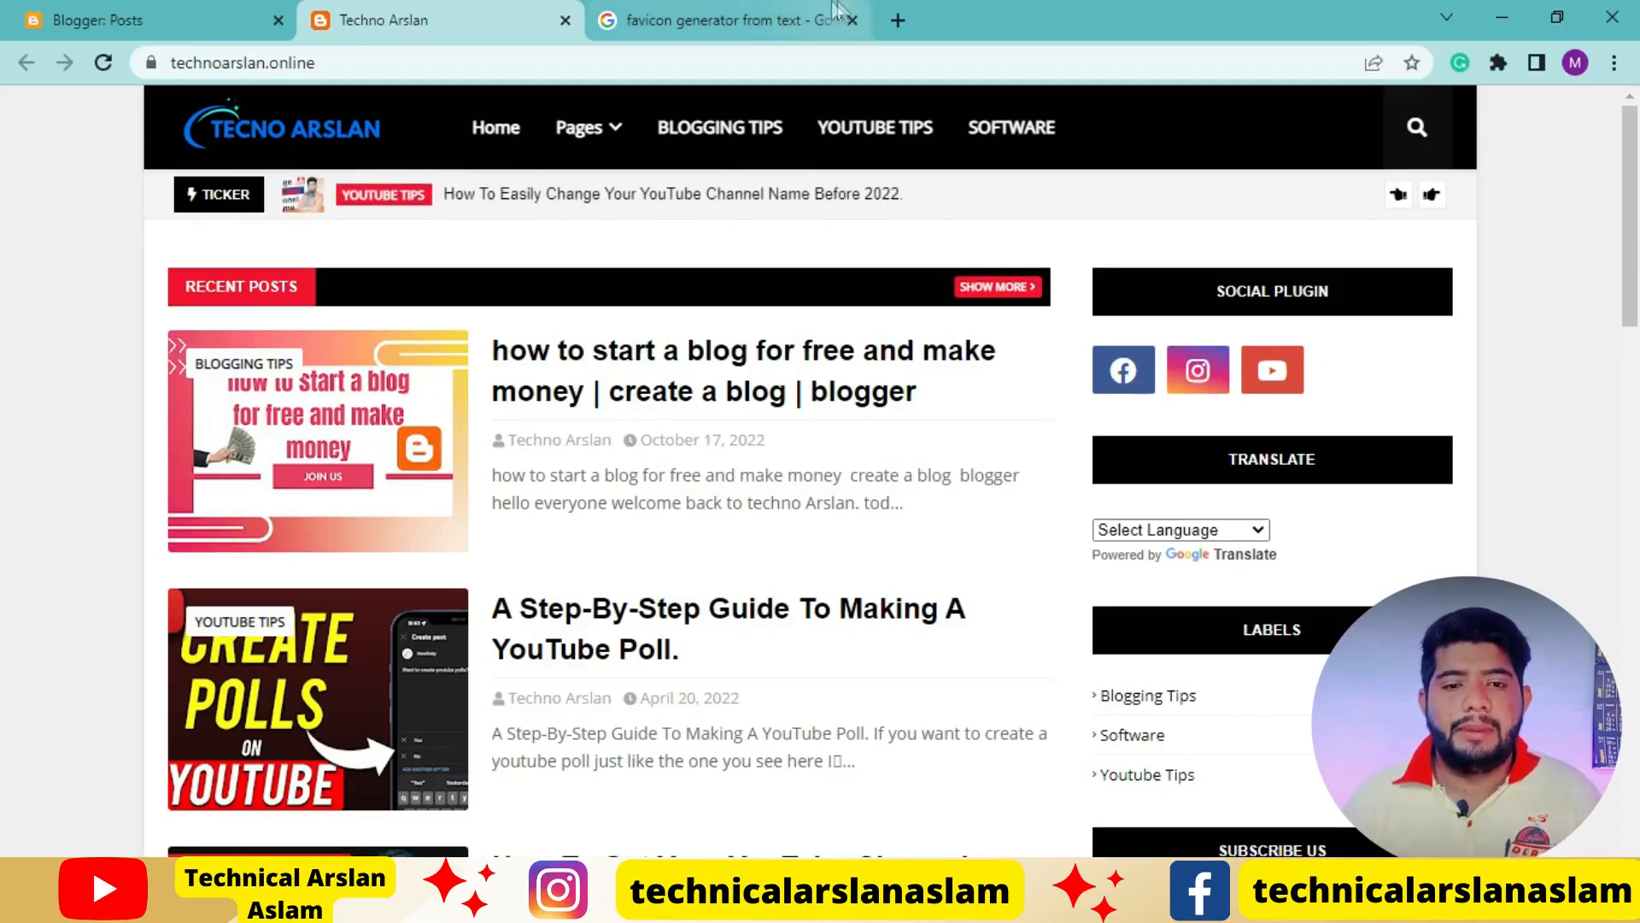
left_click(729, 14)
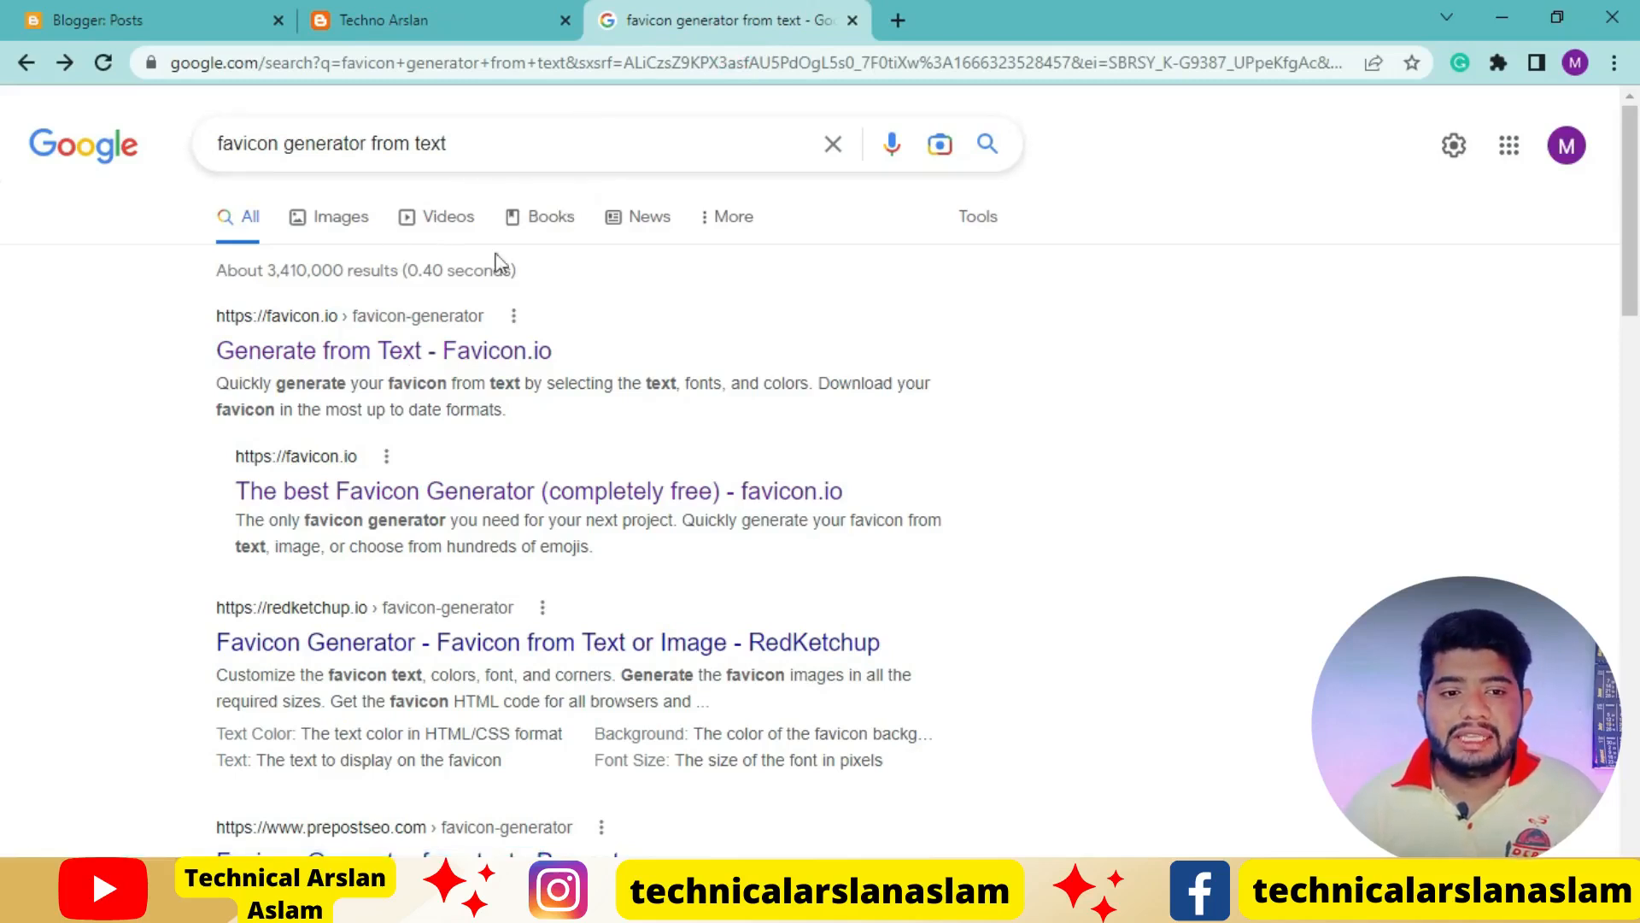
left_click(380, 360)
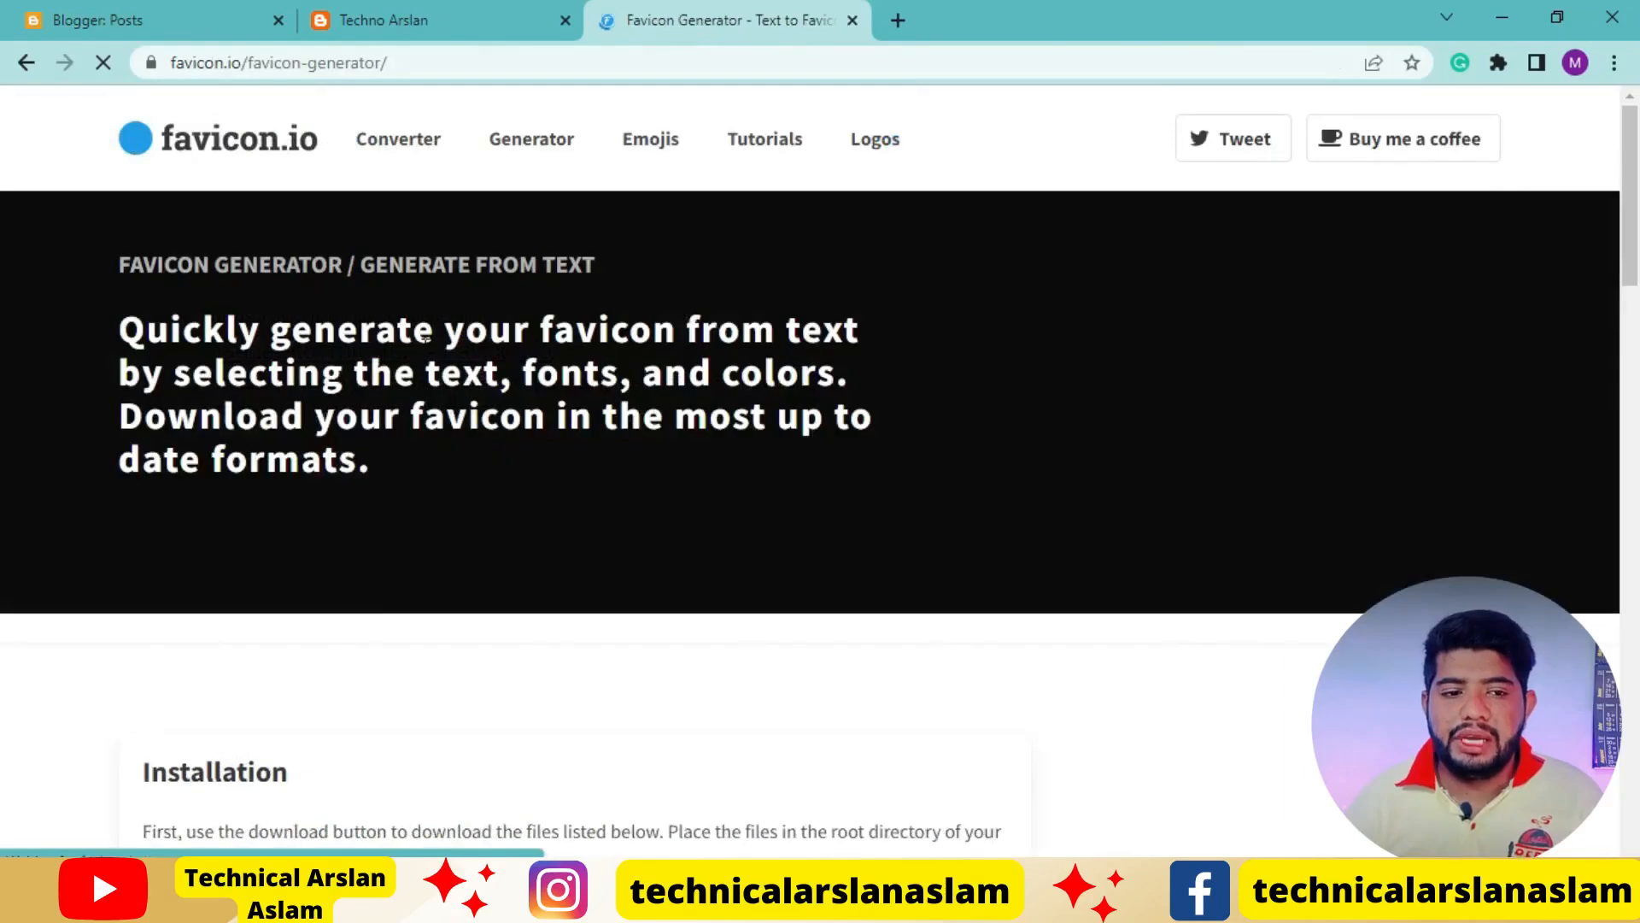
scroll(908, 479, "down", 15)
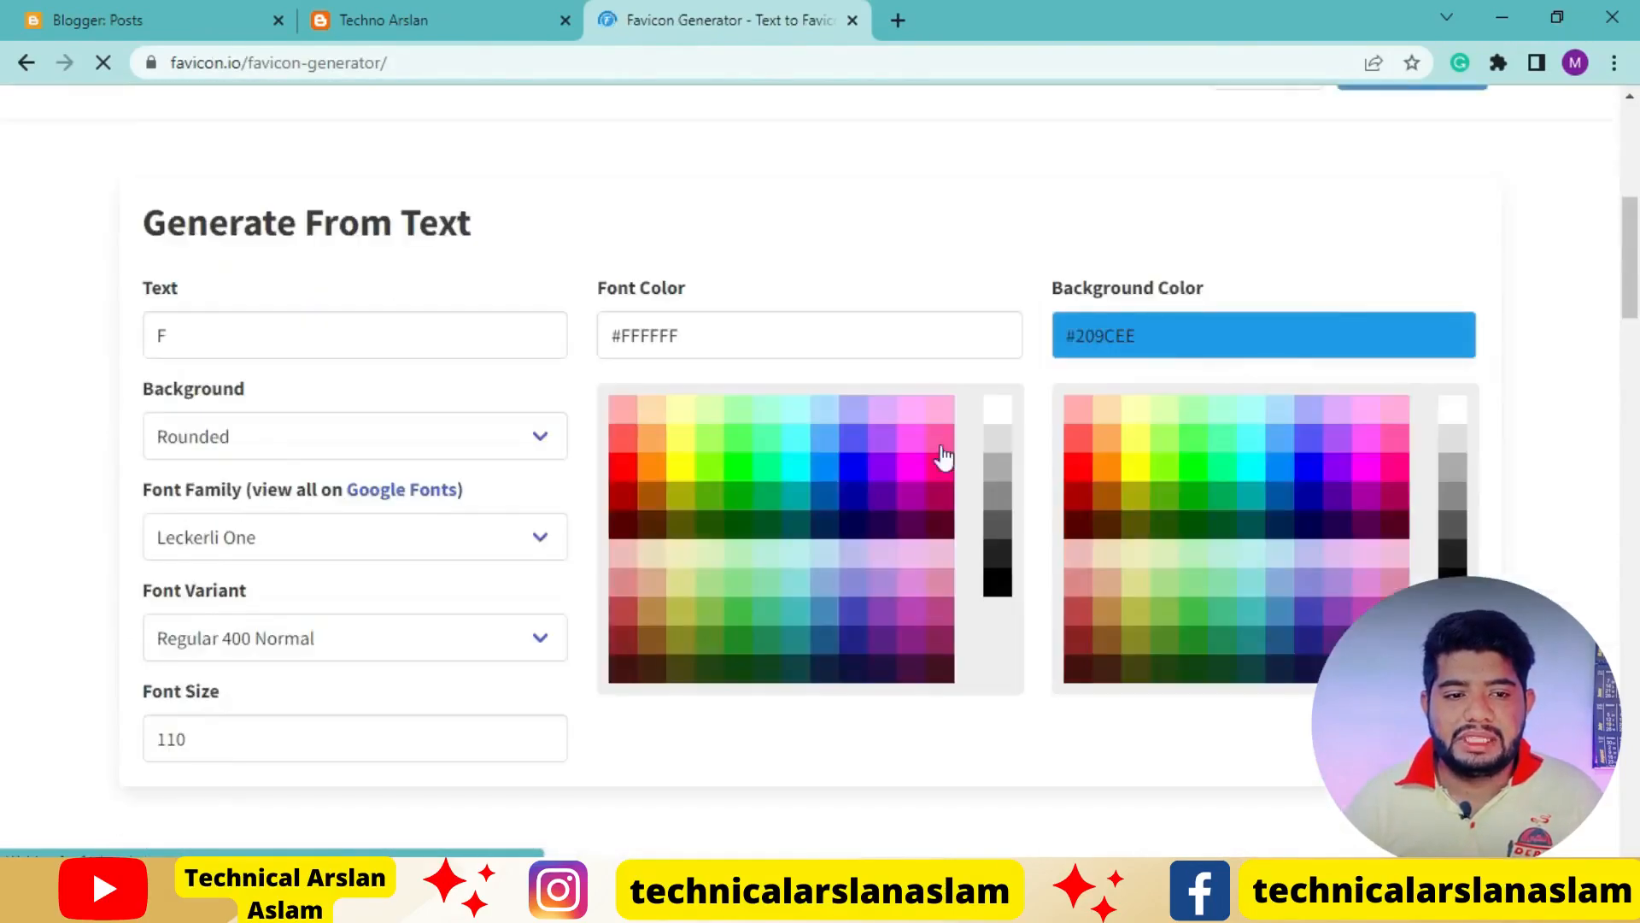
scroll(943, 457, "down", 1)
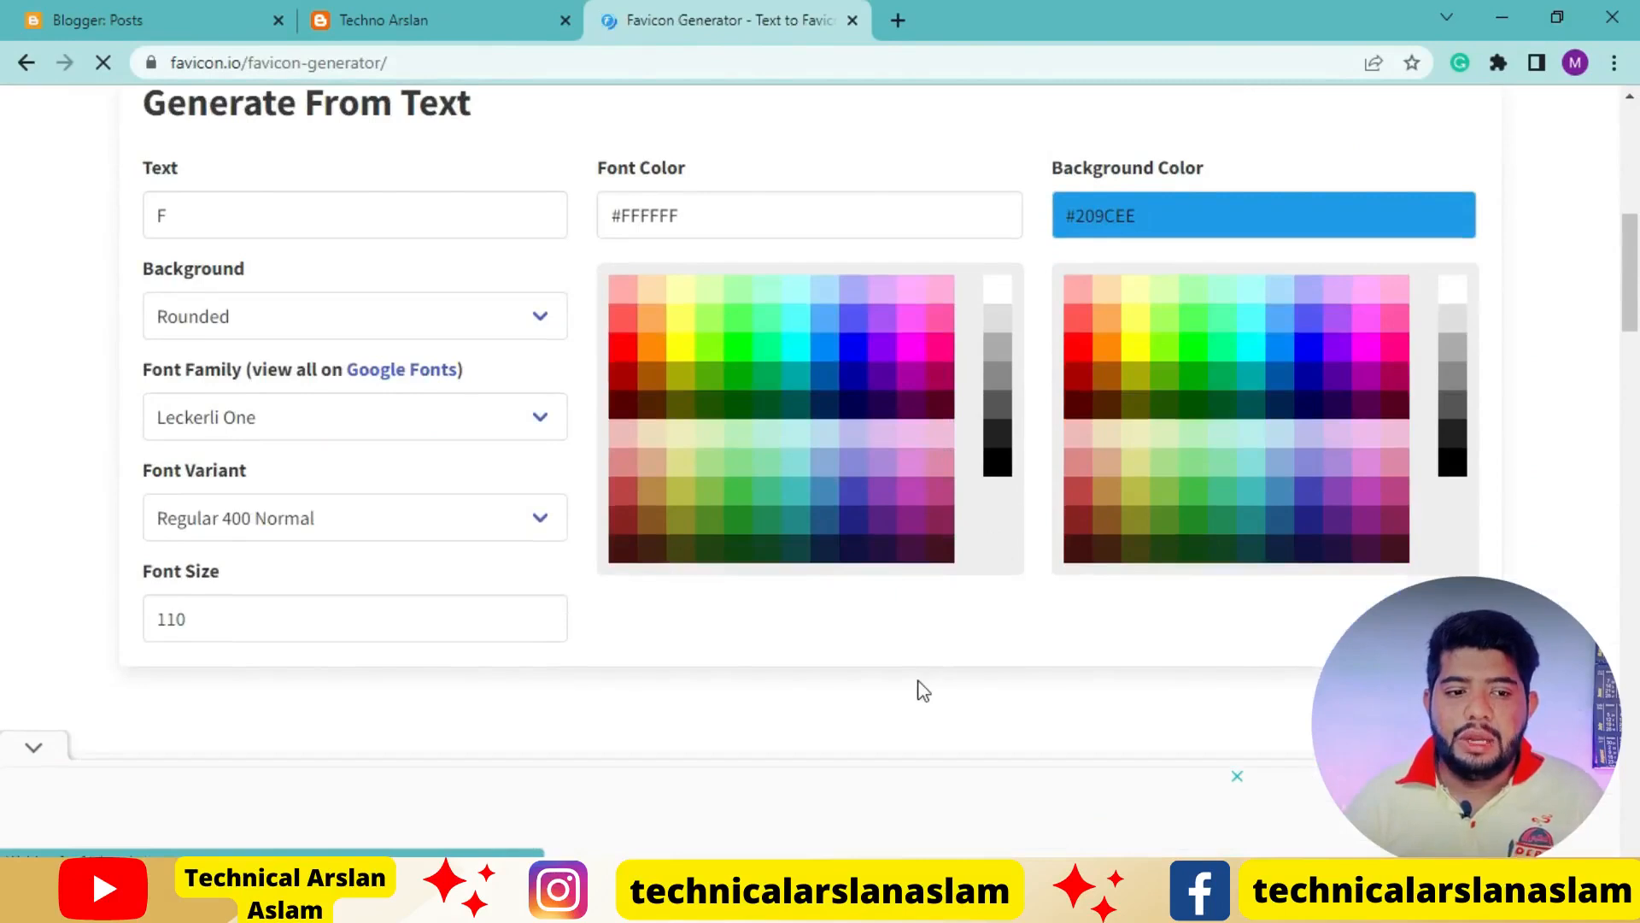
Set the favicon text to T and its background shape to Square
scroll(919, 692, "up", 1)
left_click(213, 334)
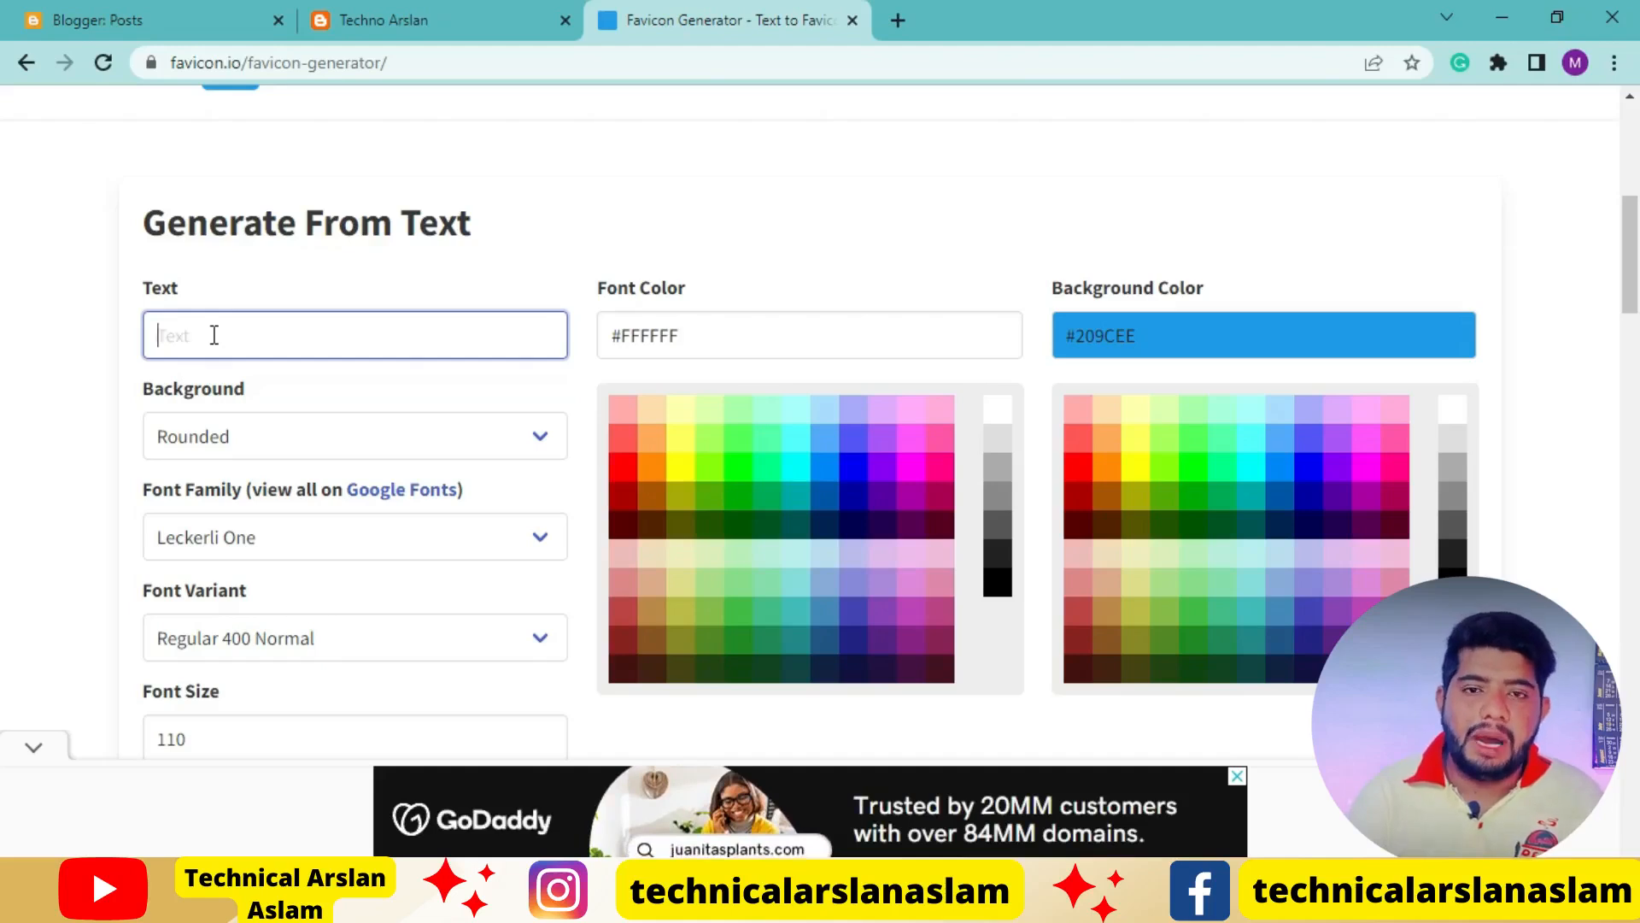
type("T")
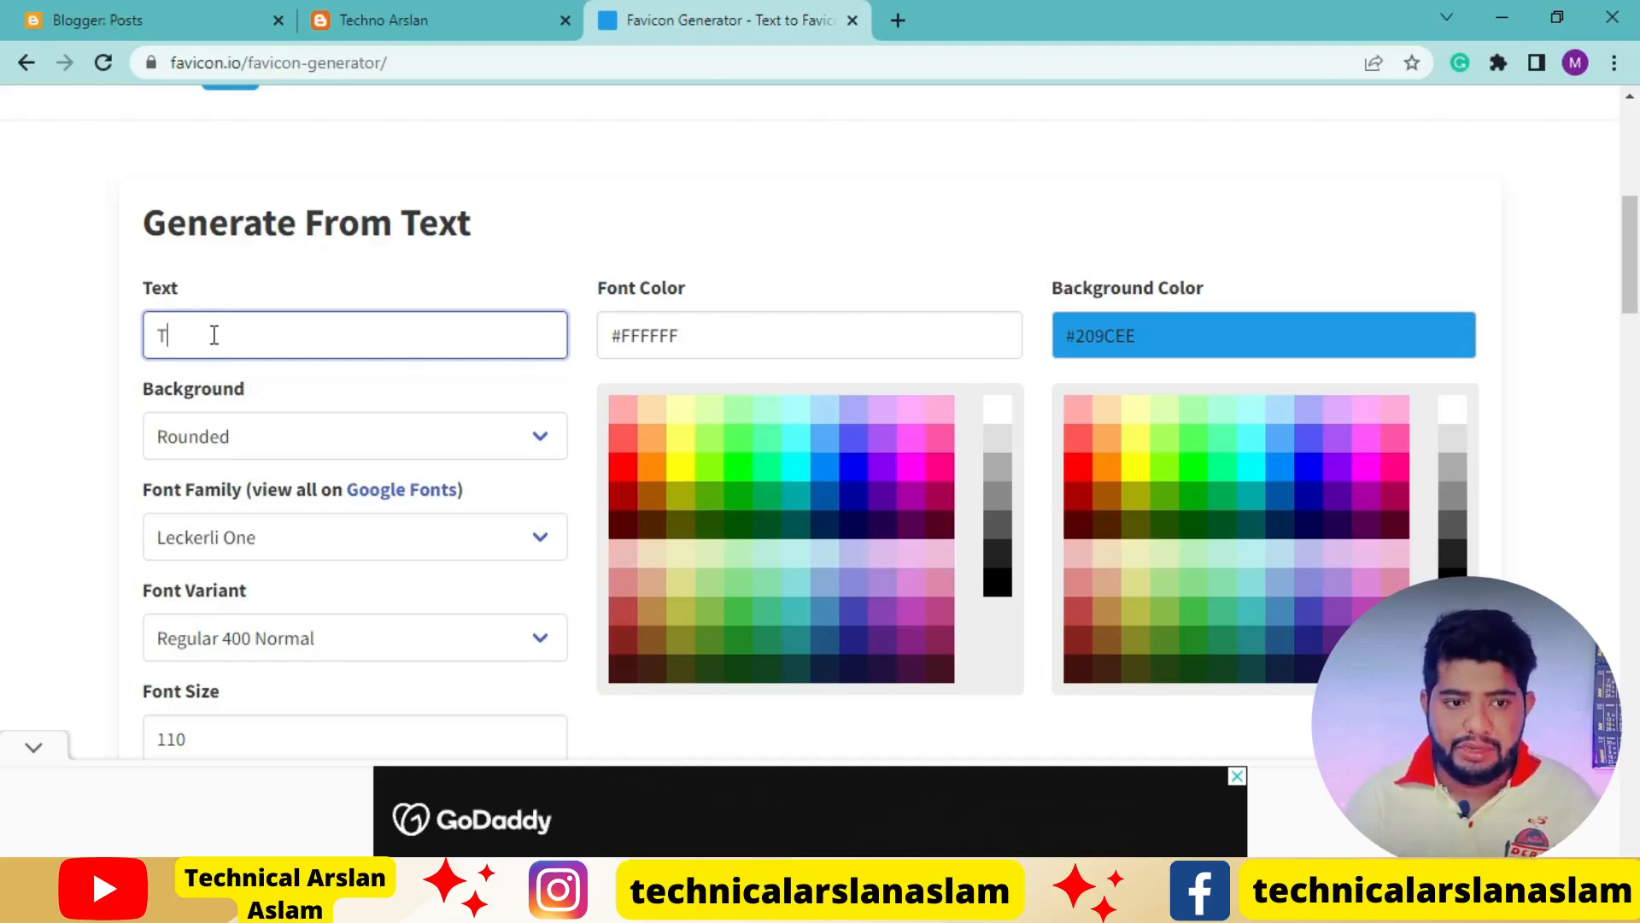
left_click(534, 436)
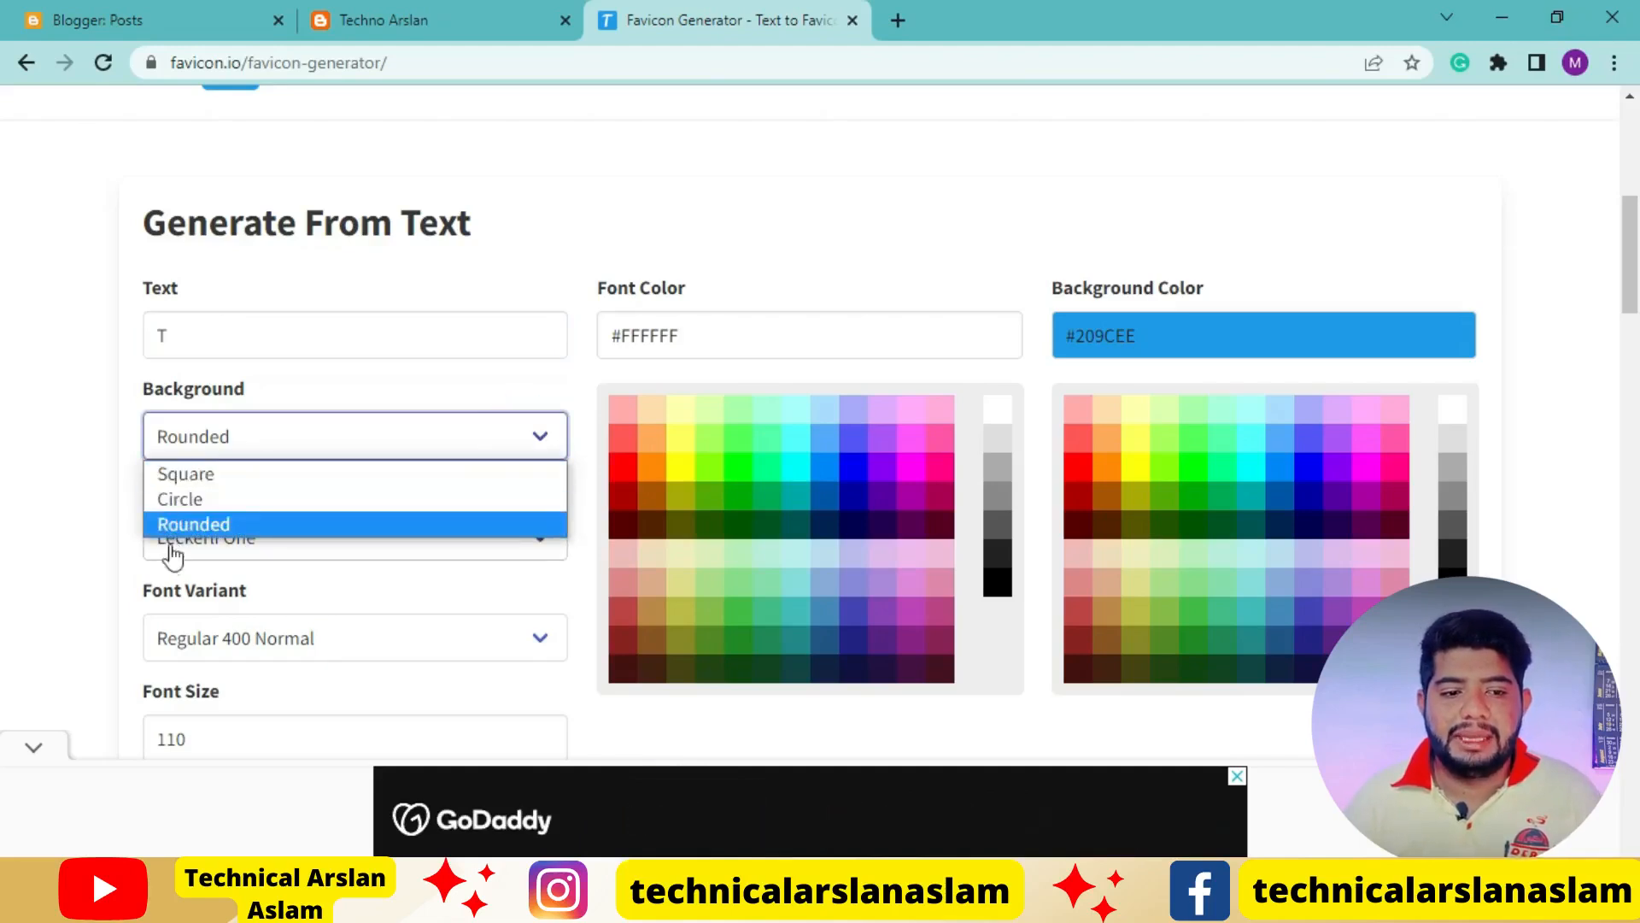
left_click(228, 477)
Look through the favicon generator page, examining the installation notes, the icon preview and the colour options
scroll(822, 634, "down", 5)
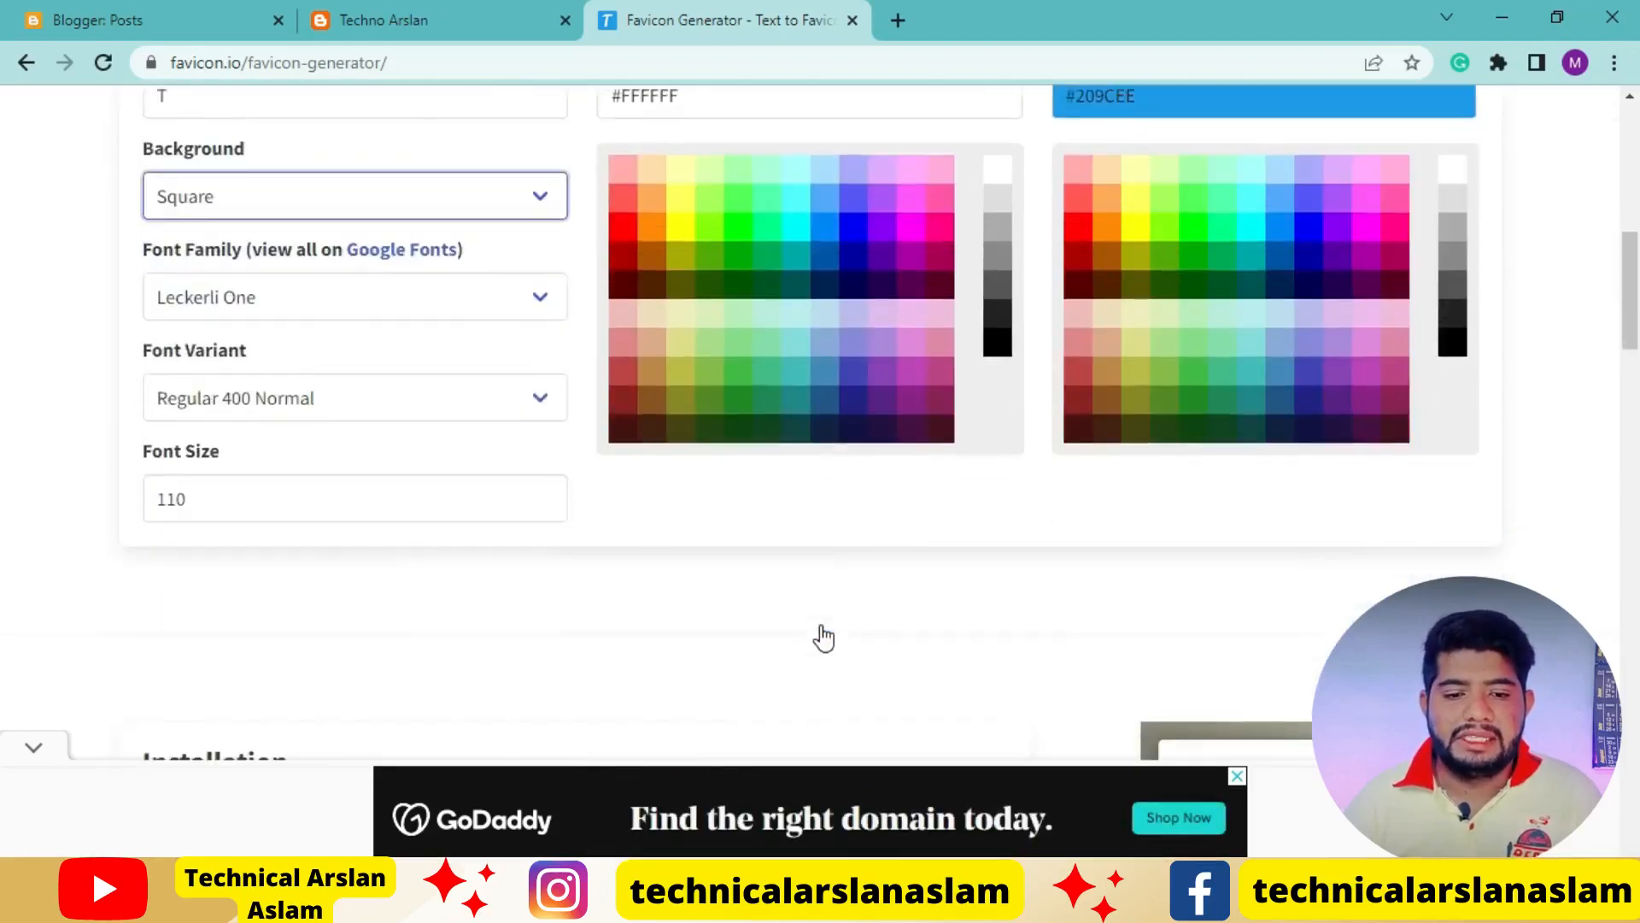
scroll(822, 633, "down", 8)
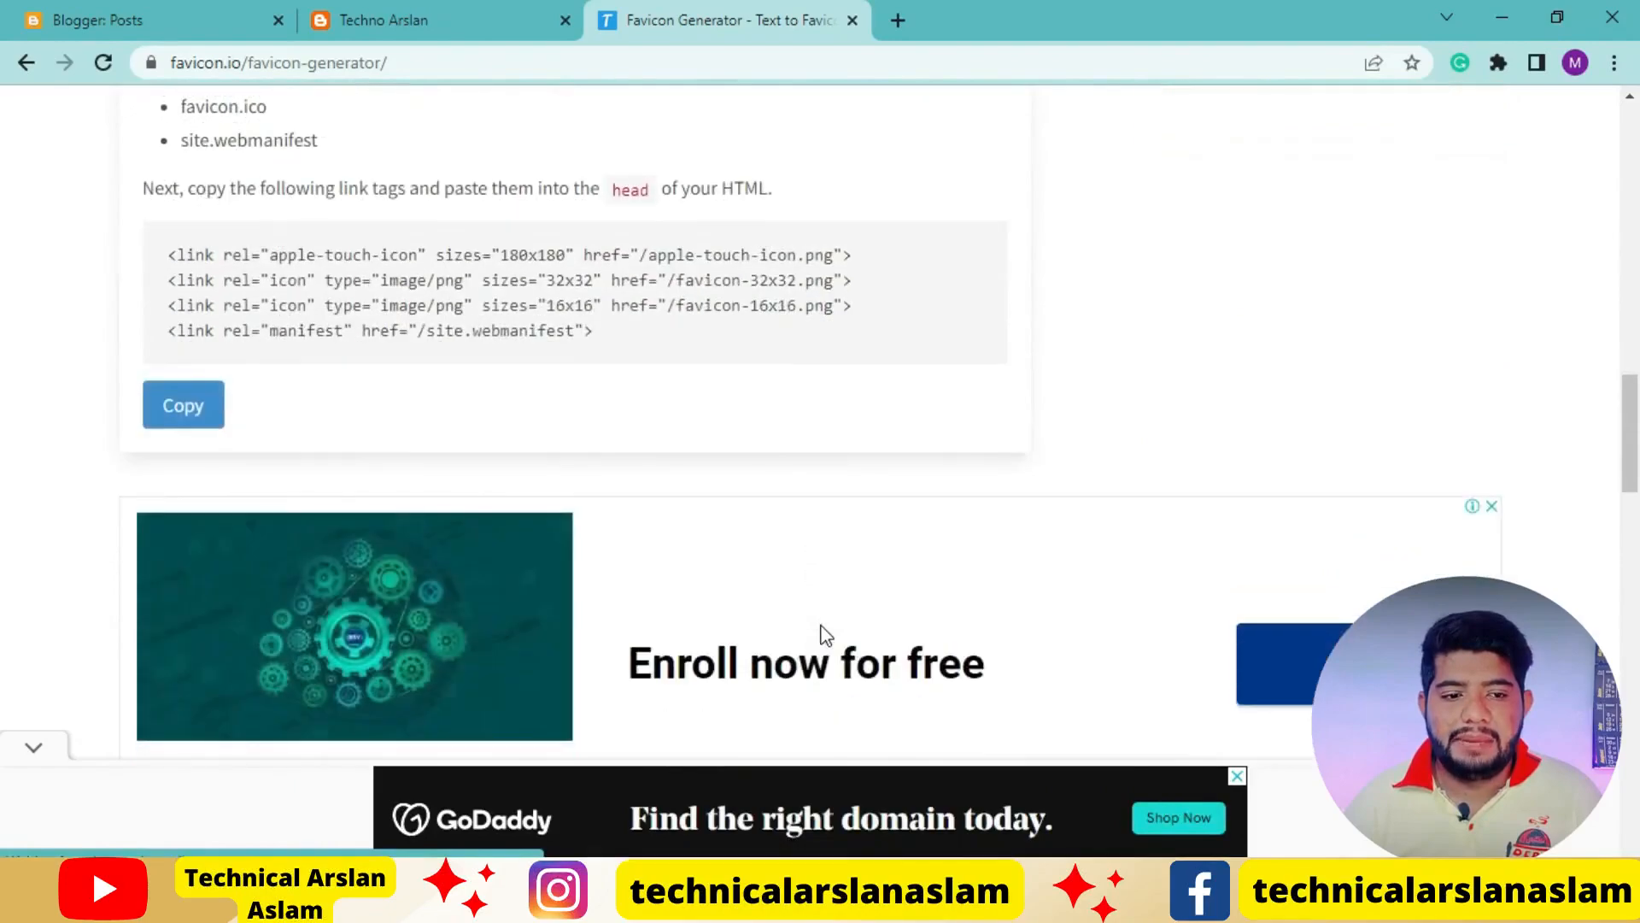
scroll(680, 478, "down", 10)
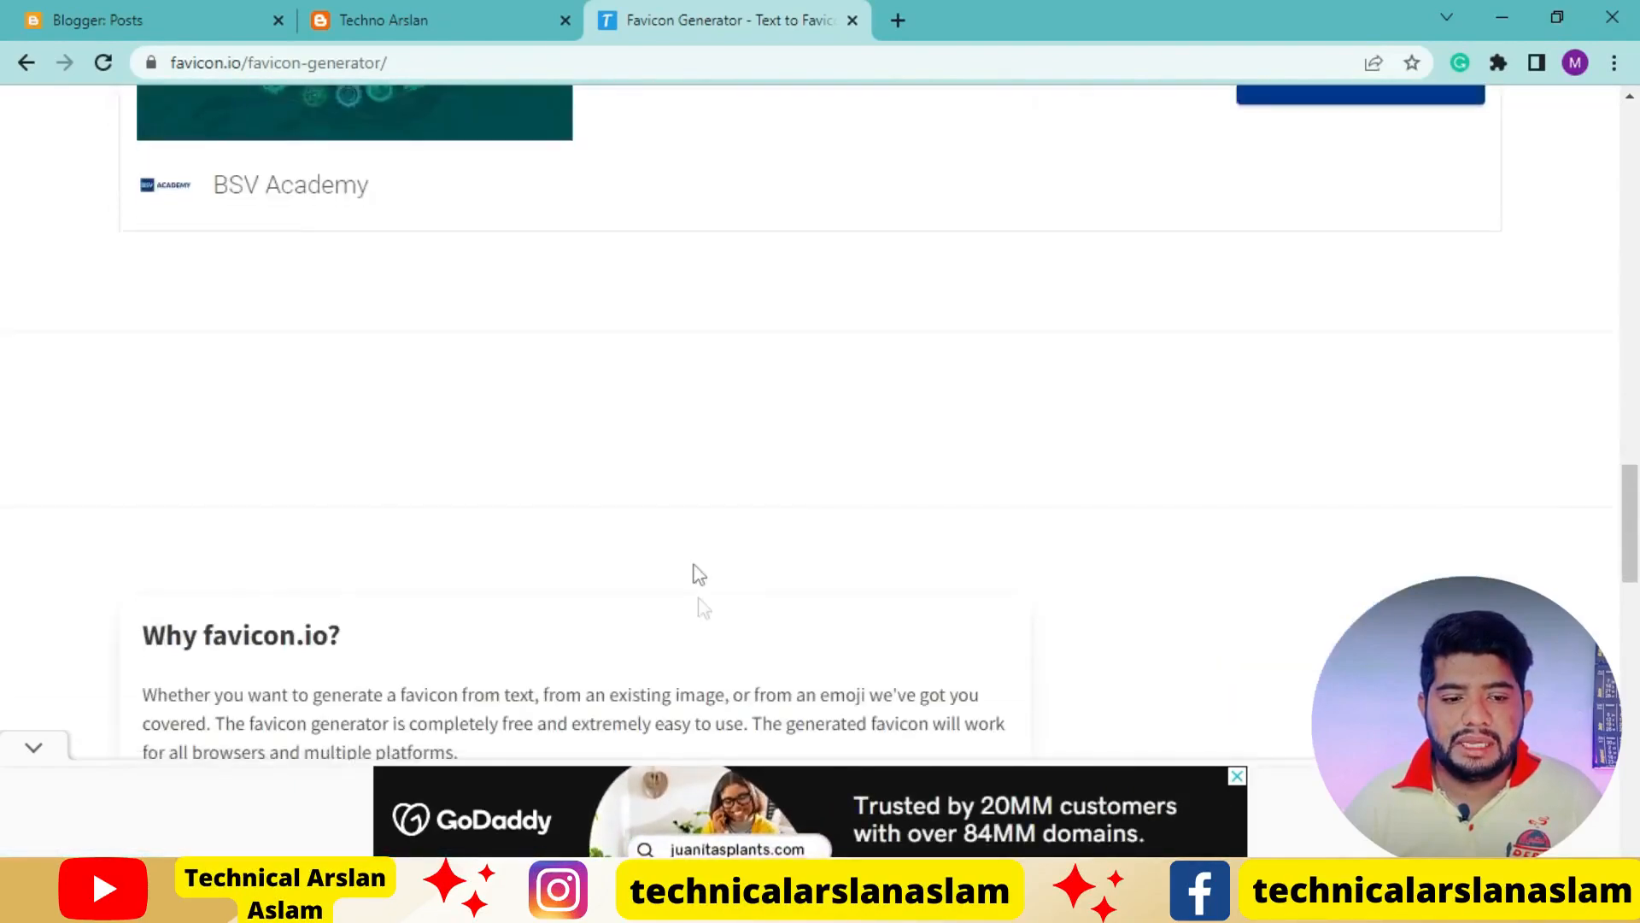
scroll(680, 479, "up", 20)
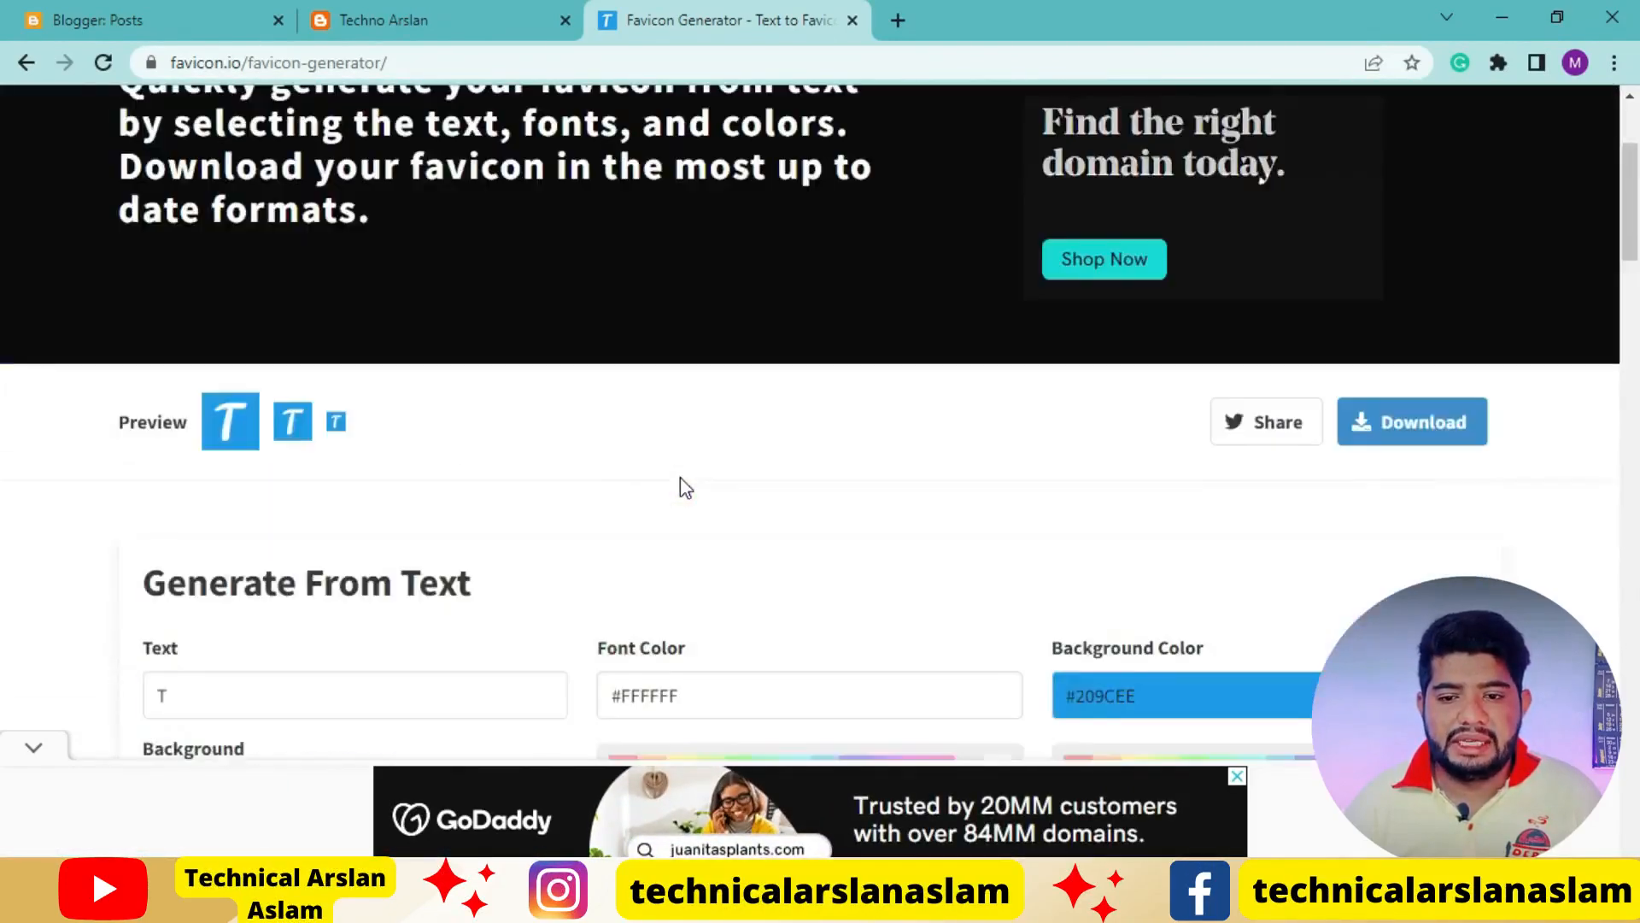
scroll(681, 483, "up", 2)
scroll(681, 484, "down", 1)
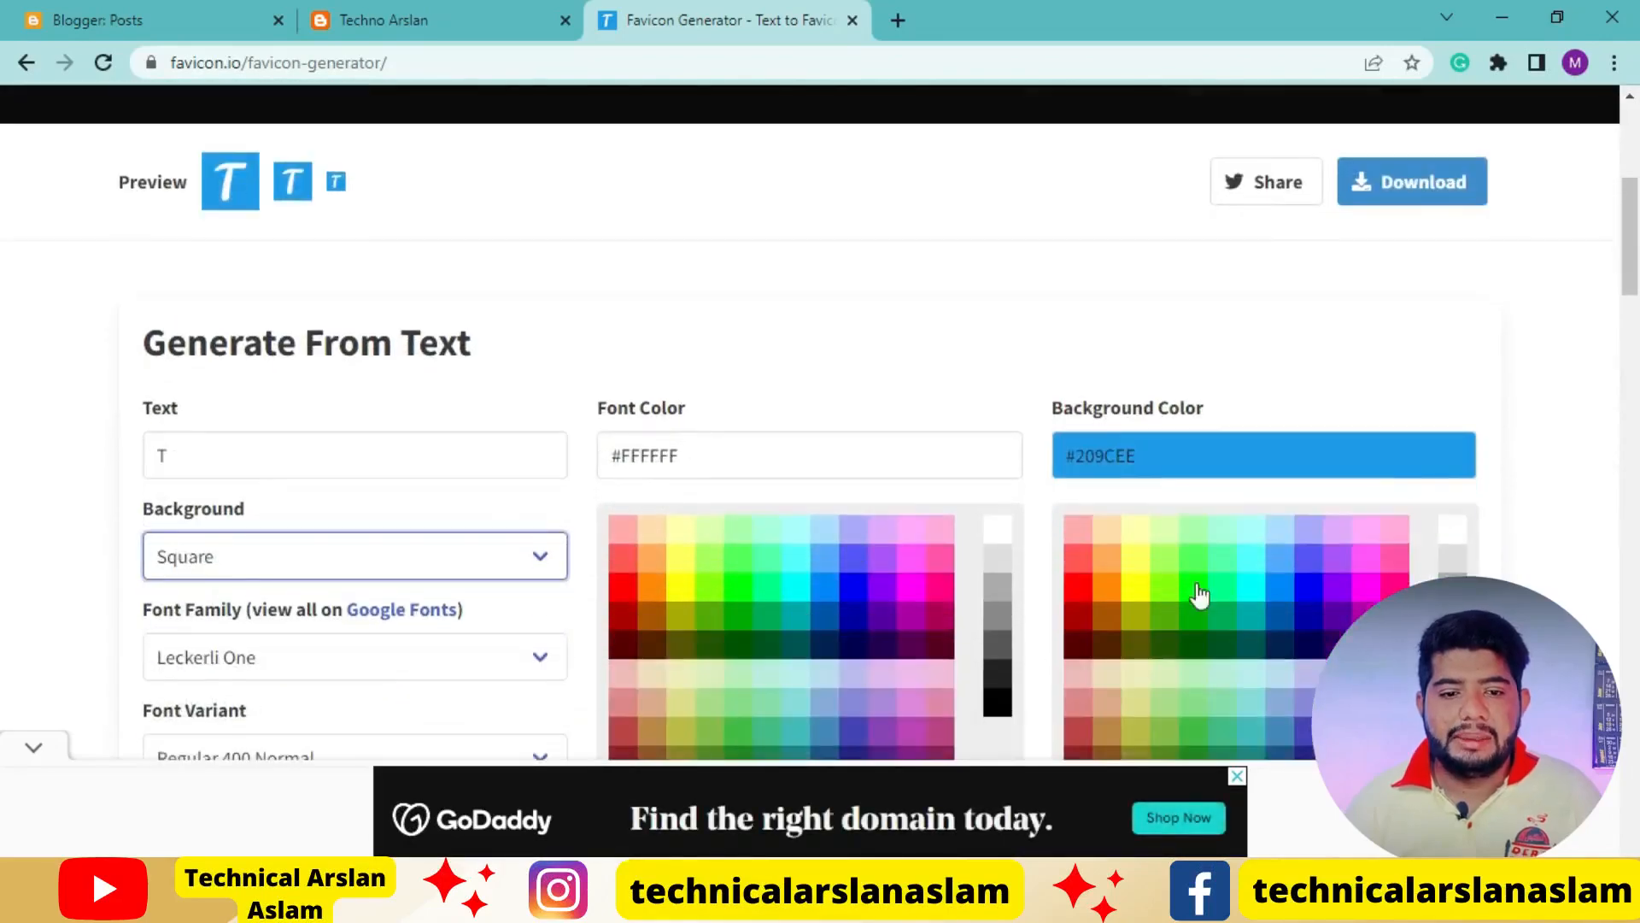
scroll(836, 578, "down", 1)
scroll(835, 578, "down", 1)
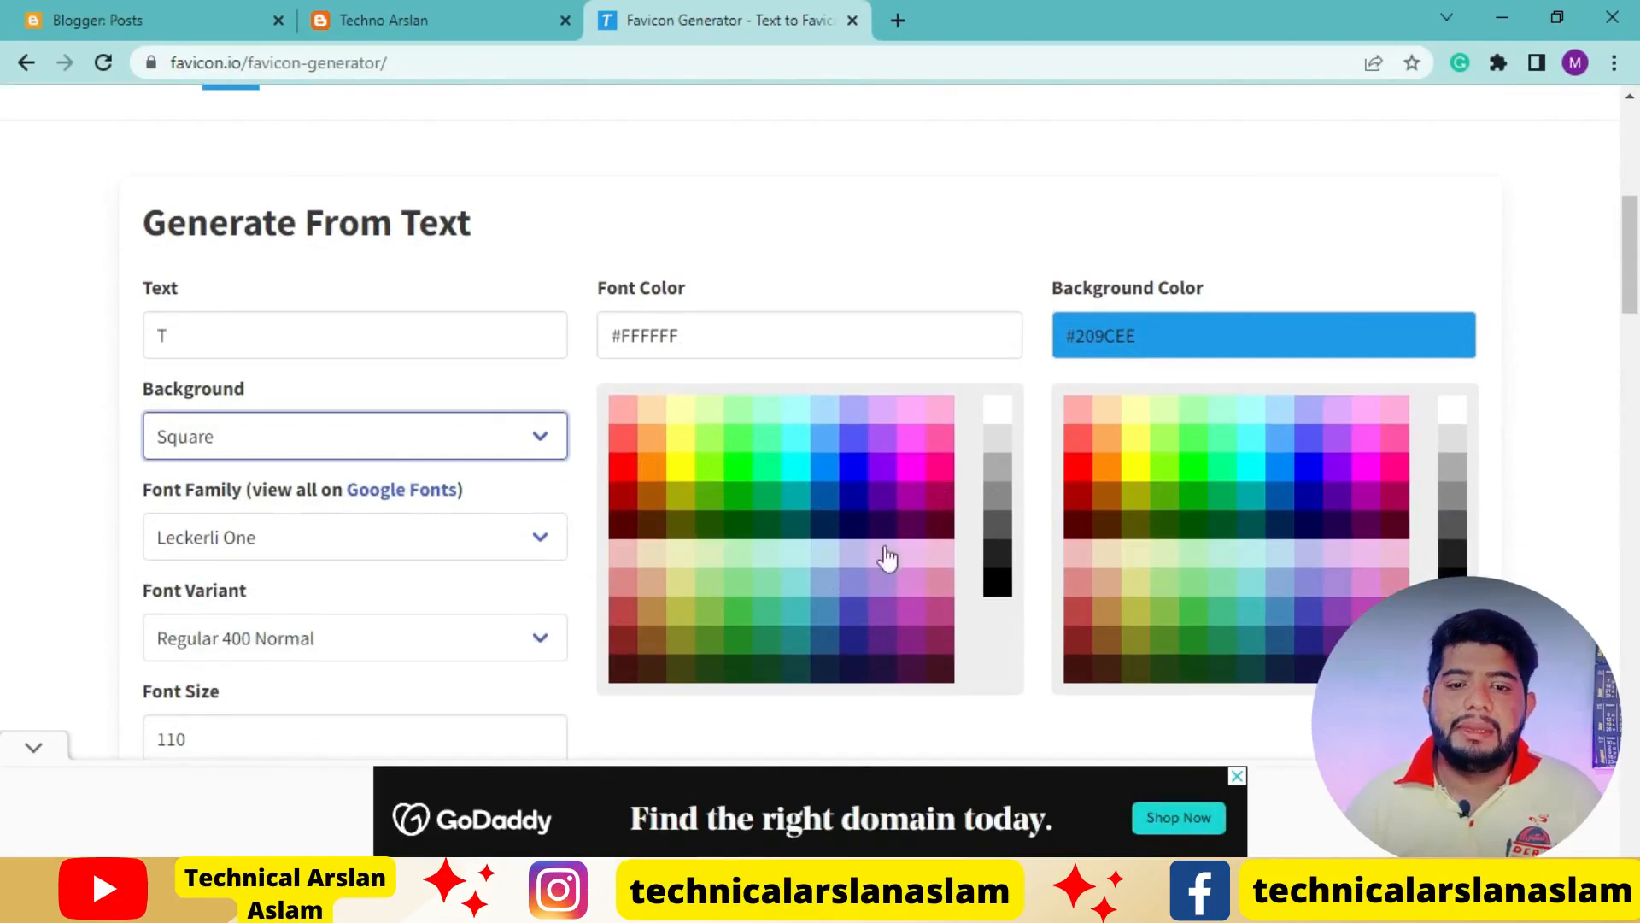
Try font colours #FF0, #F00 and #228 for the favicon with the background colour set to #FF0
left_click(683, 468)
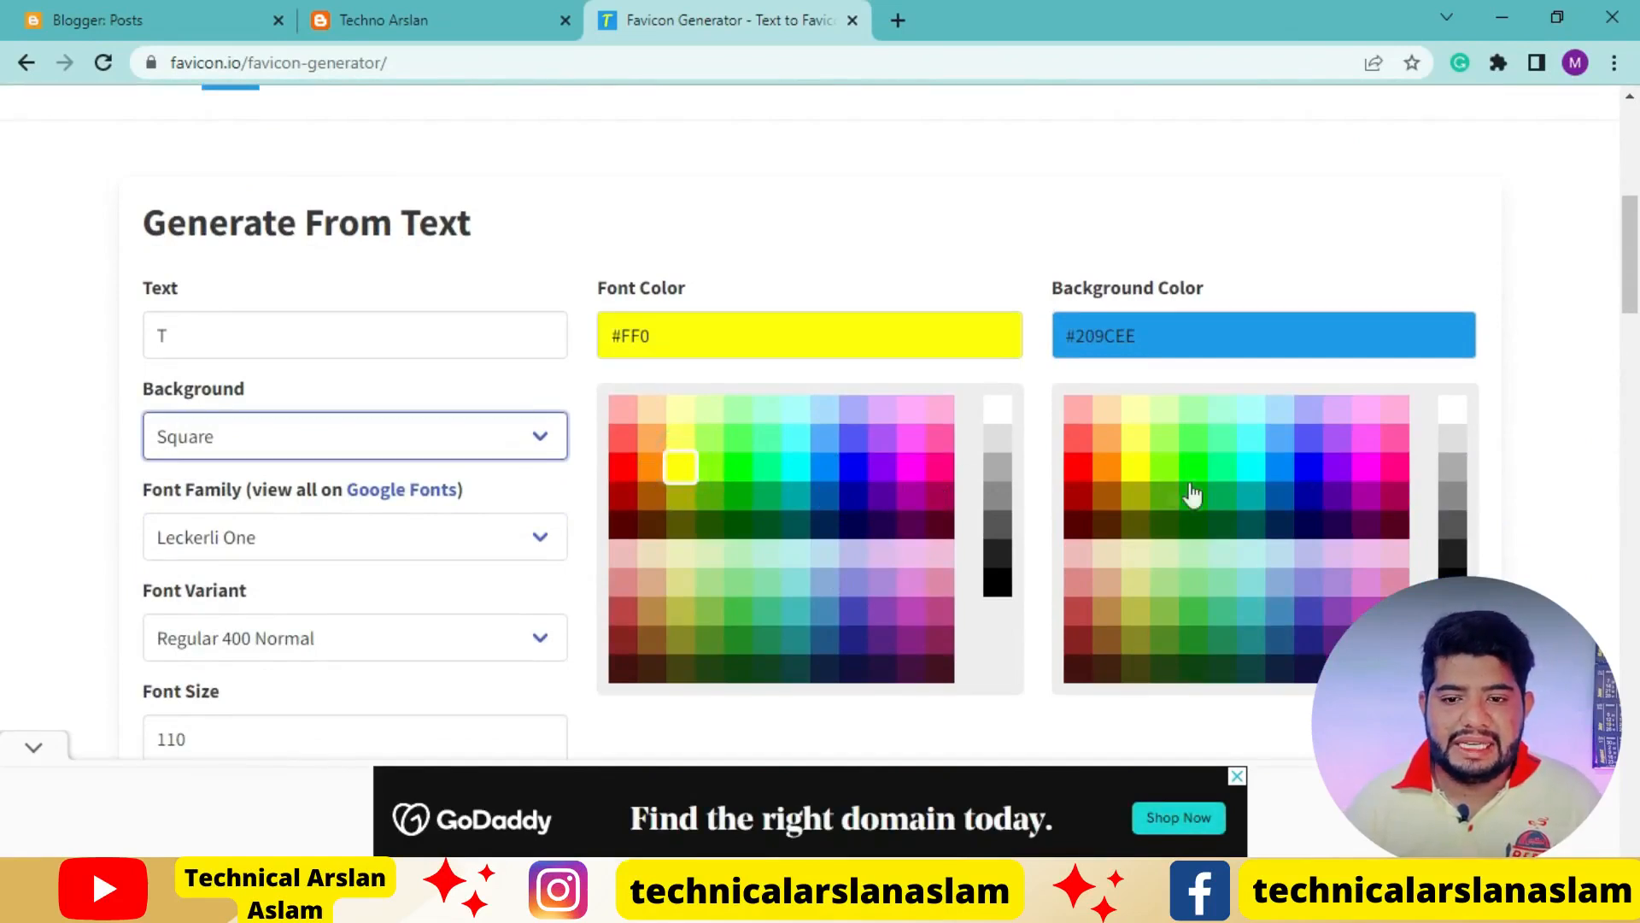
left_click(1136, 472)
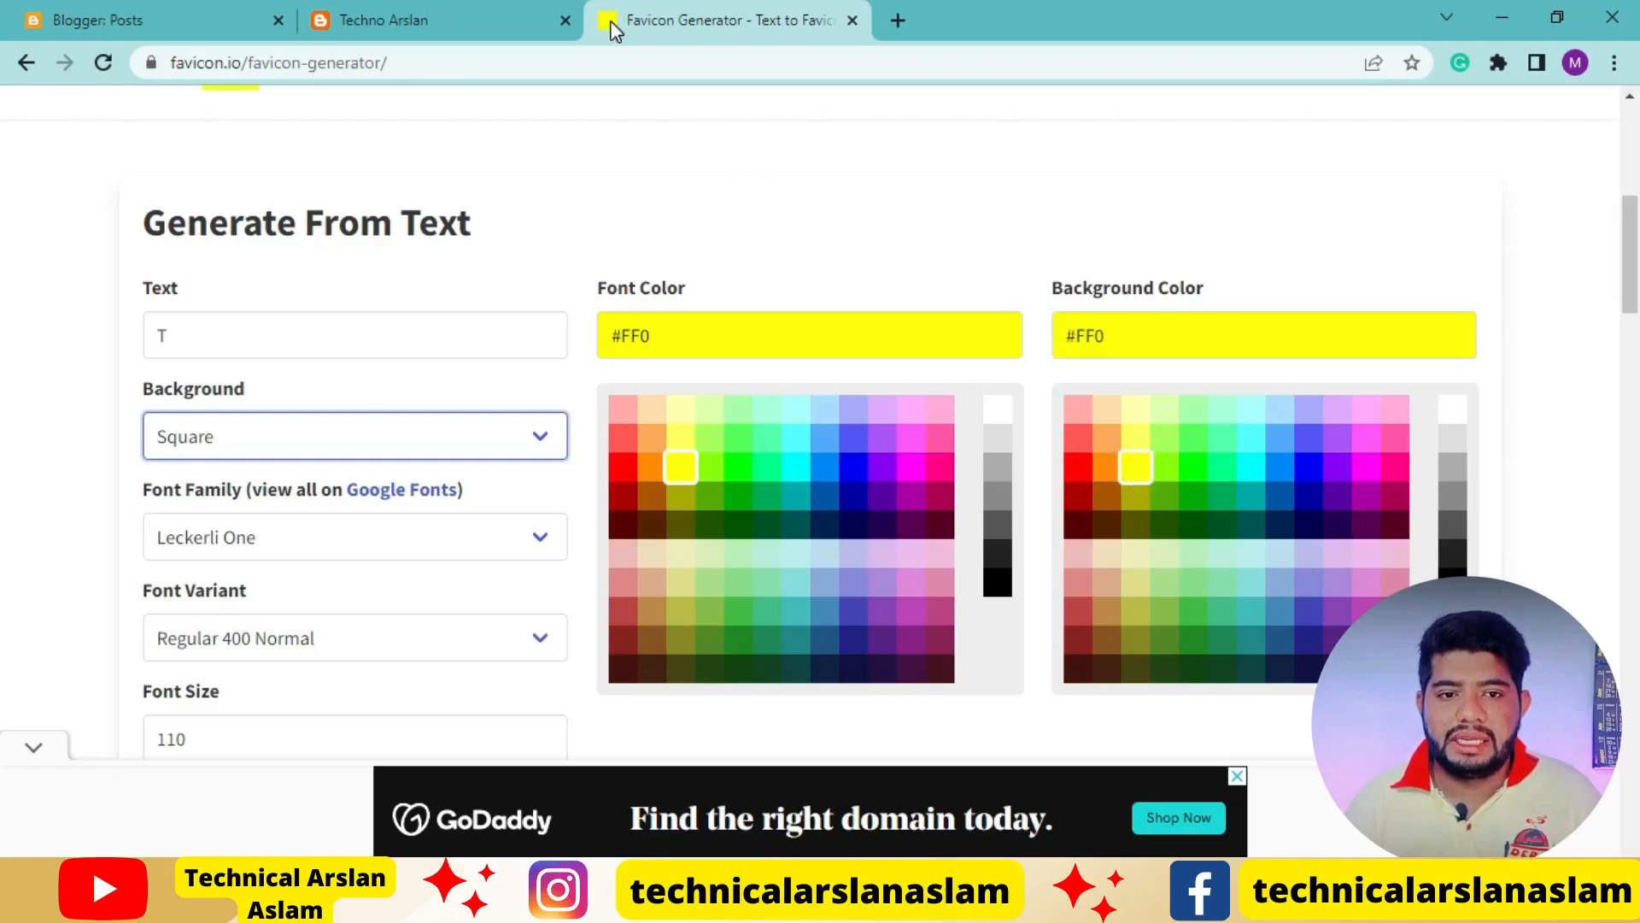
left_click(618, 469)
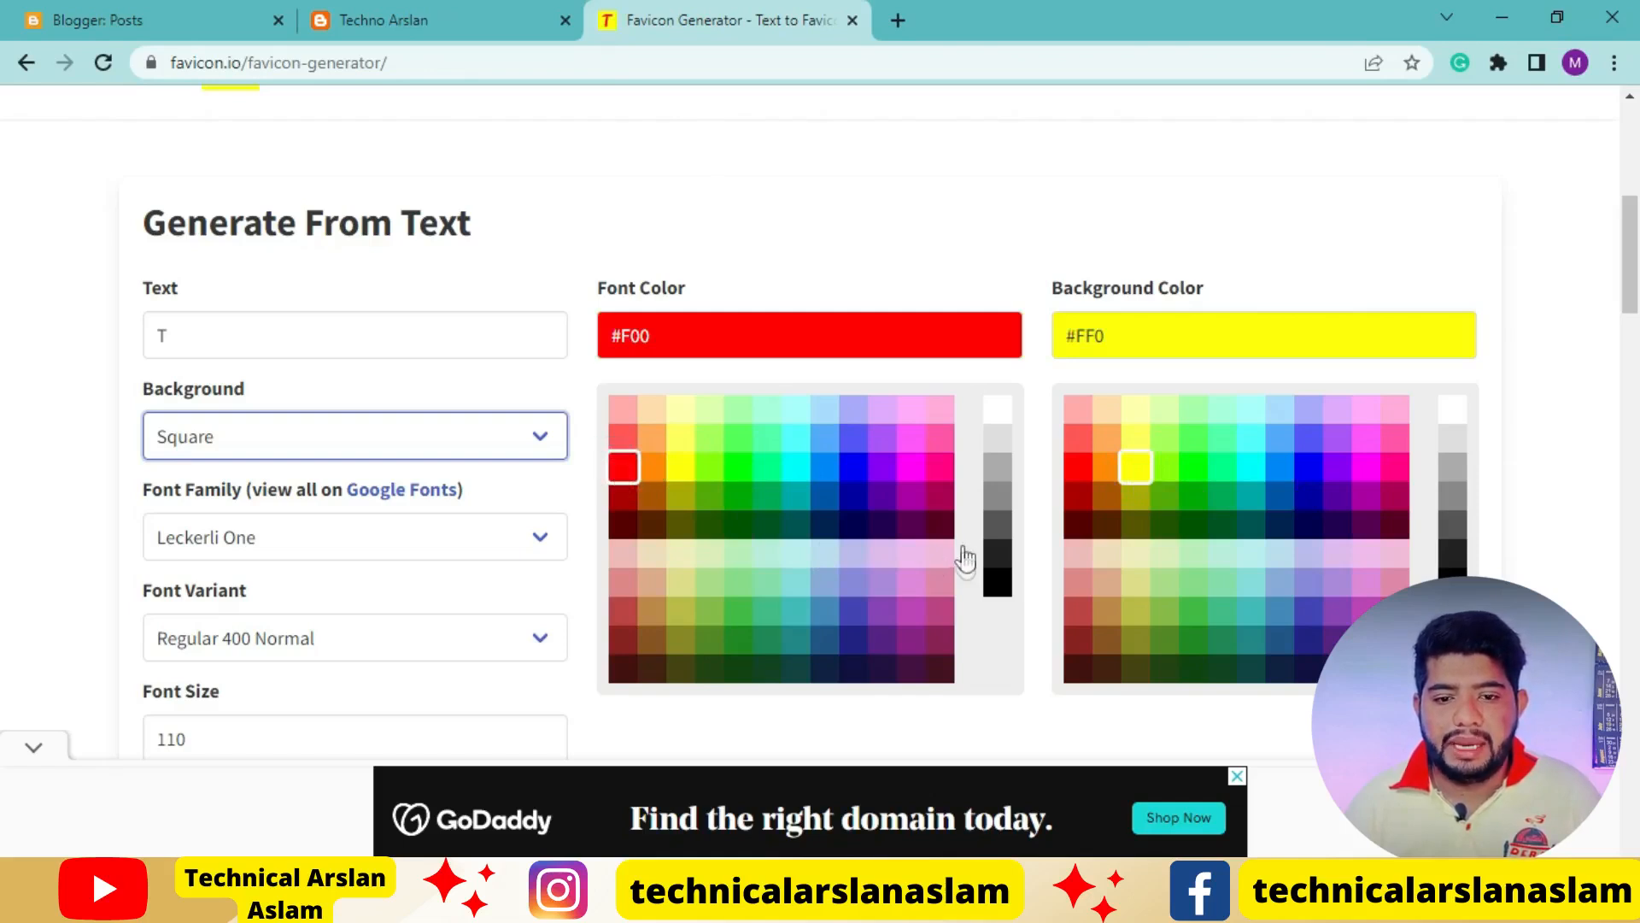
left_click(855, 640)
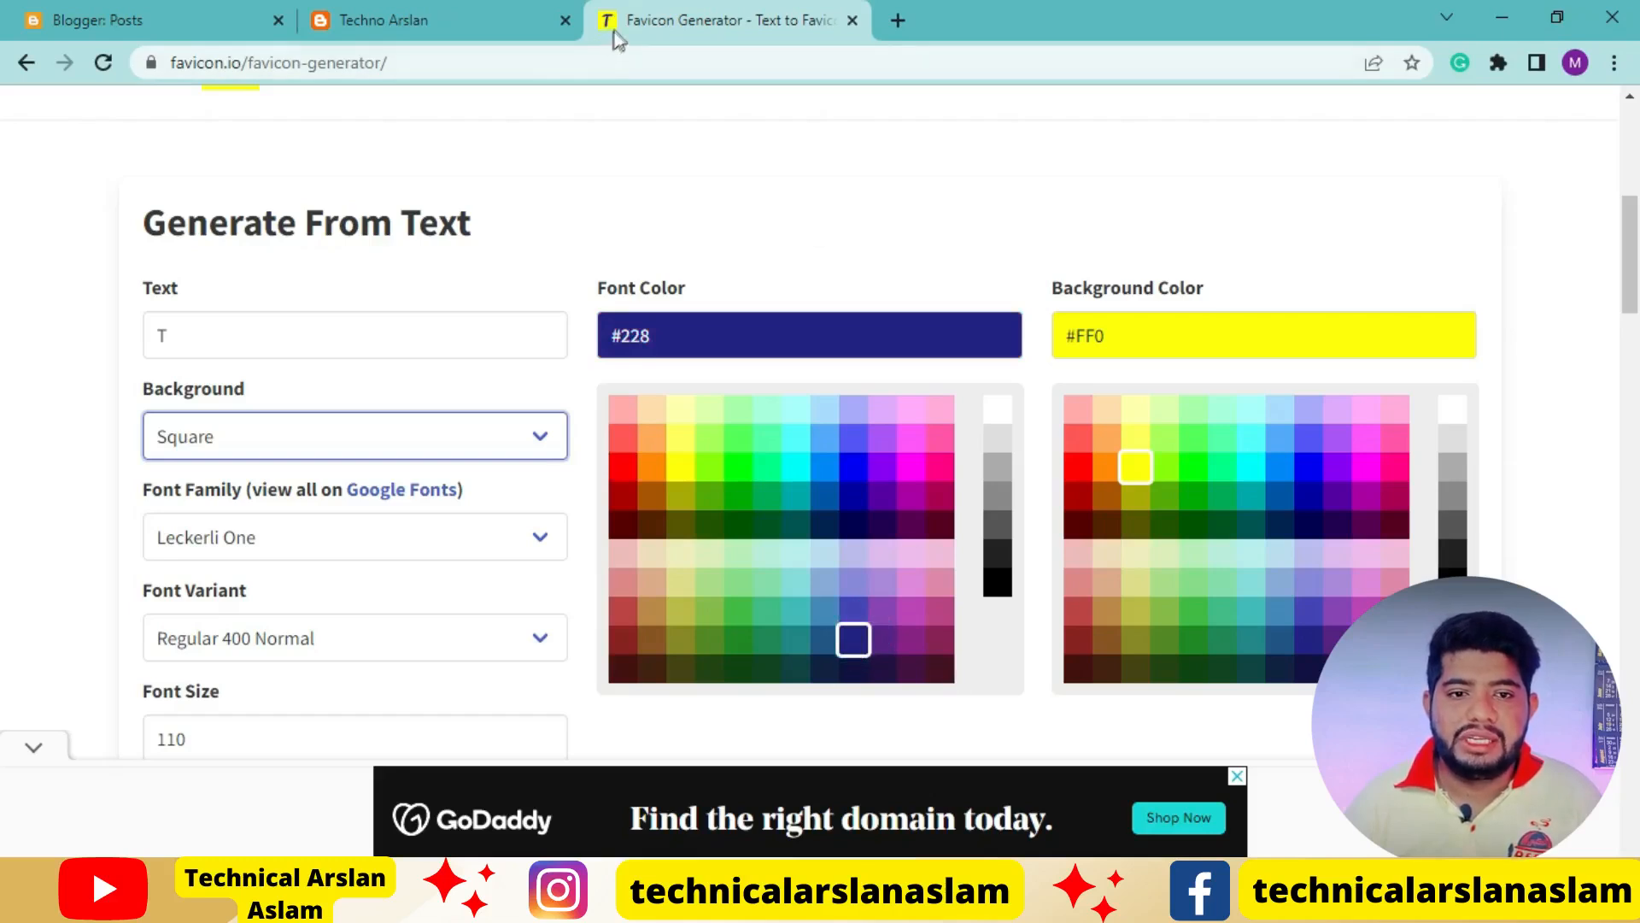
Compare the Rounded and Circle background shapes for the favicon, and set the shape to Rounded
left_click(530, 440)
left_click(470, 522)
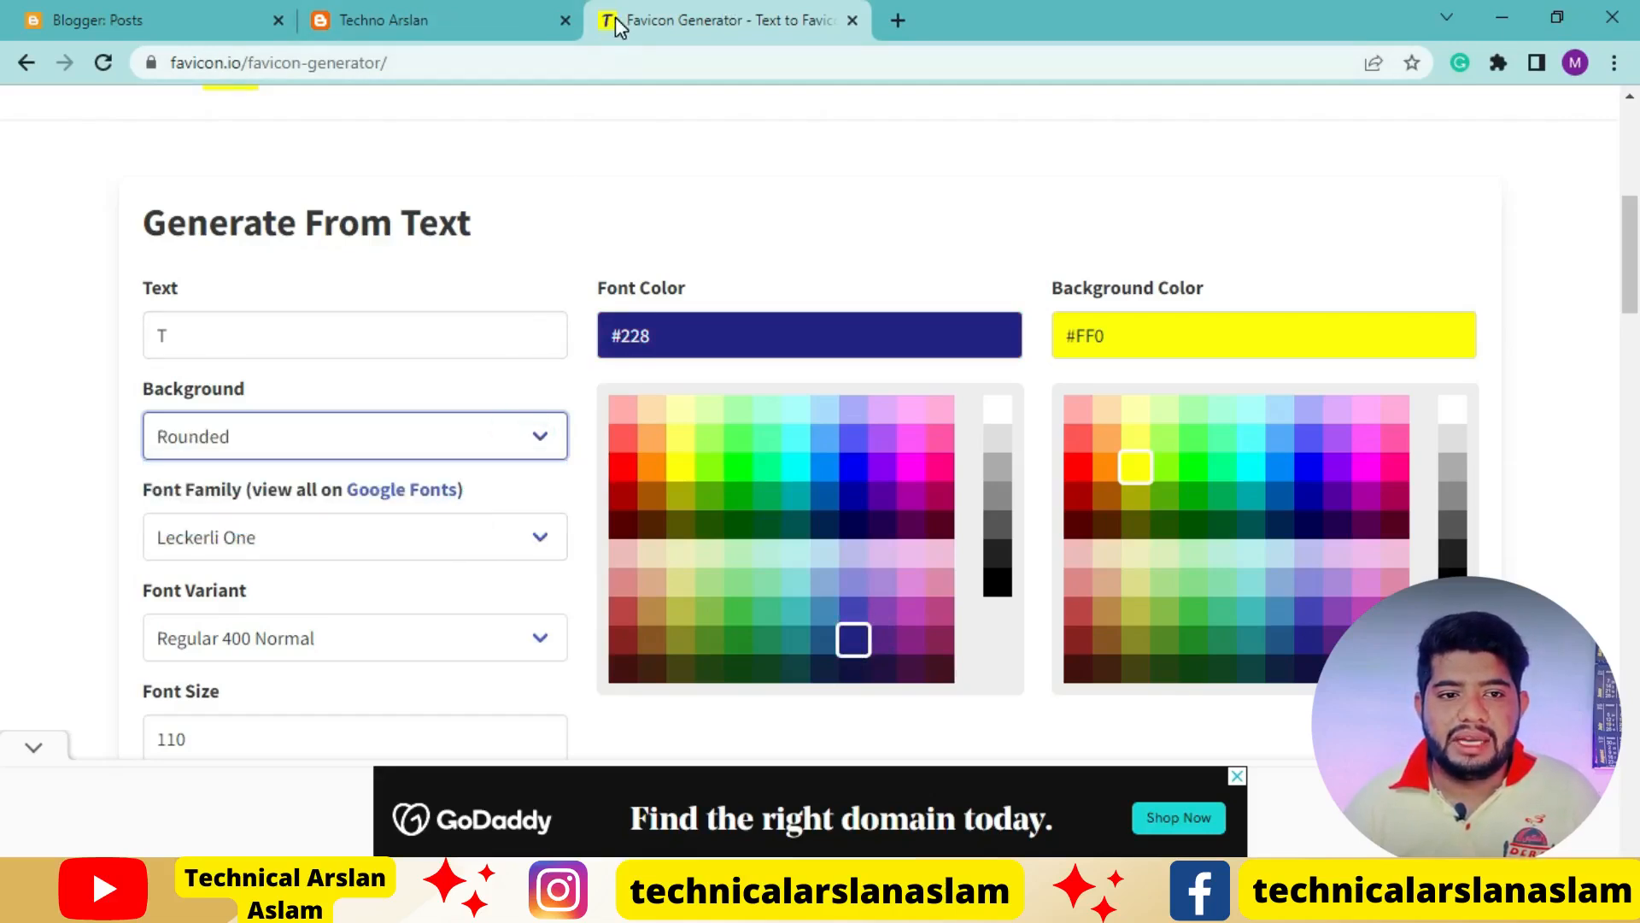
left_click(530, 439)
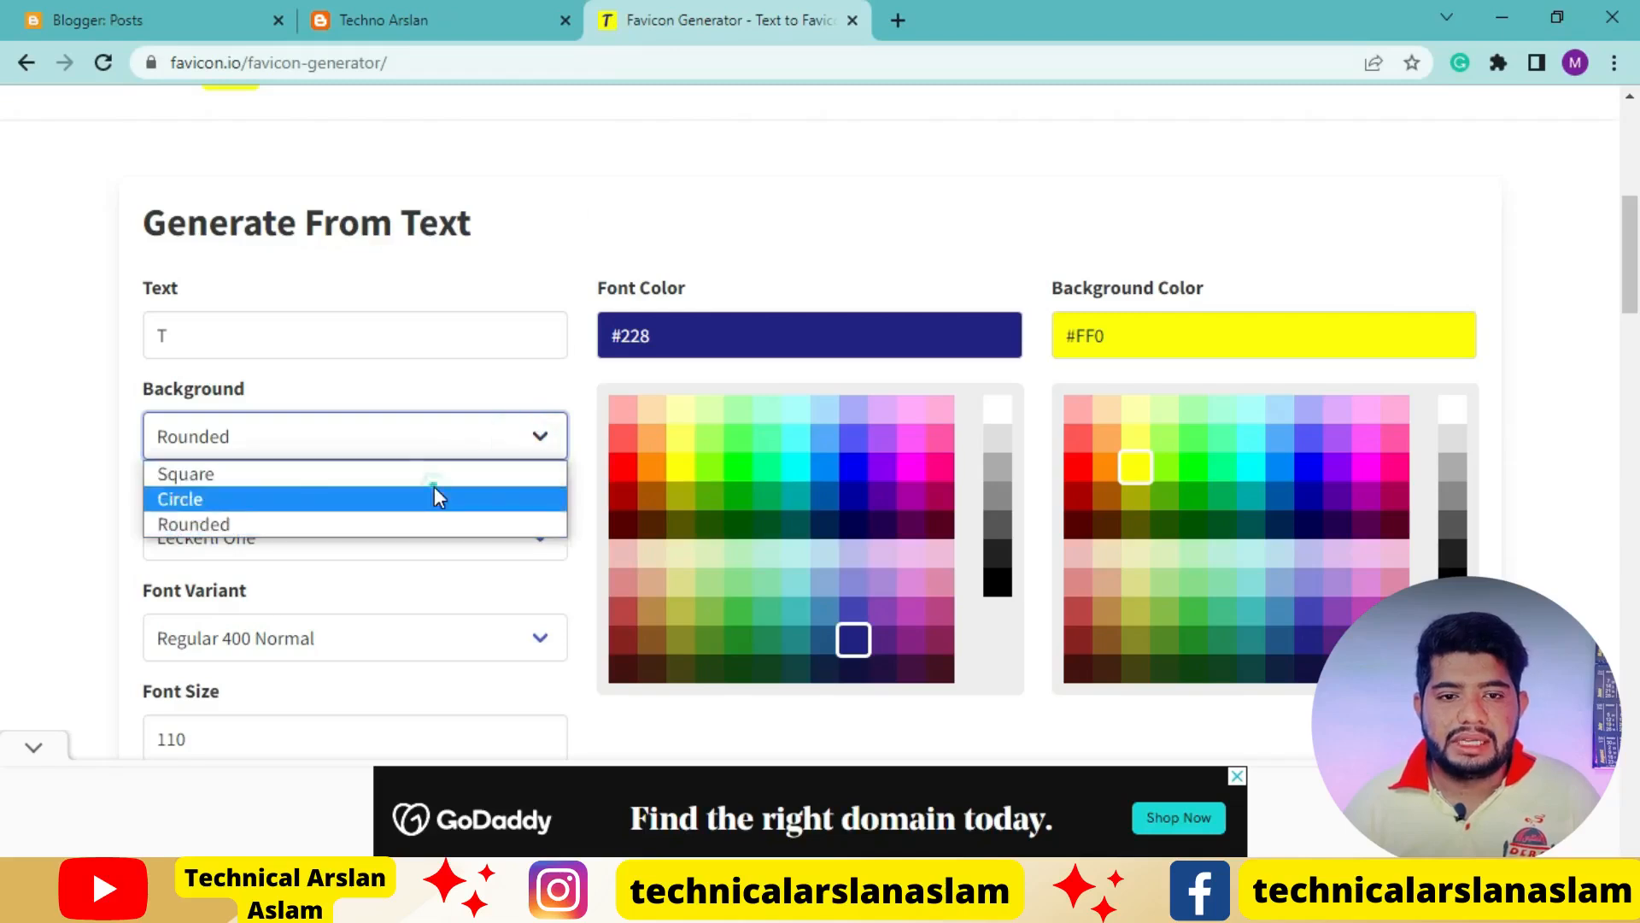
left_click(434, 498)
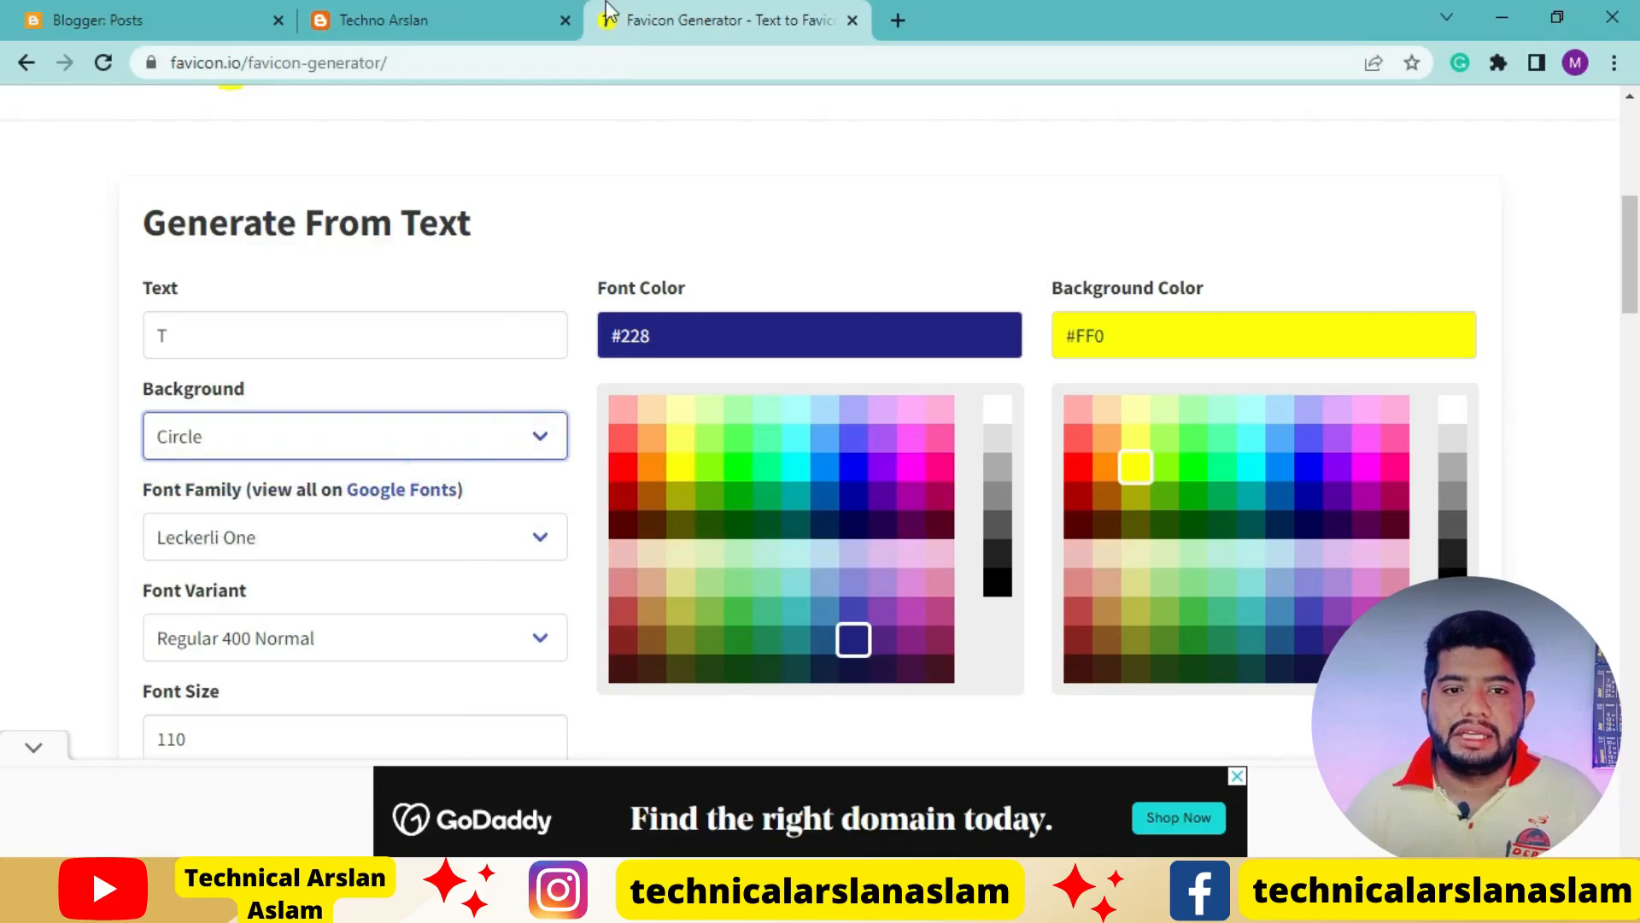
left_click(540, 453)
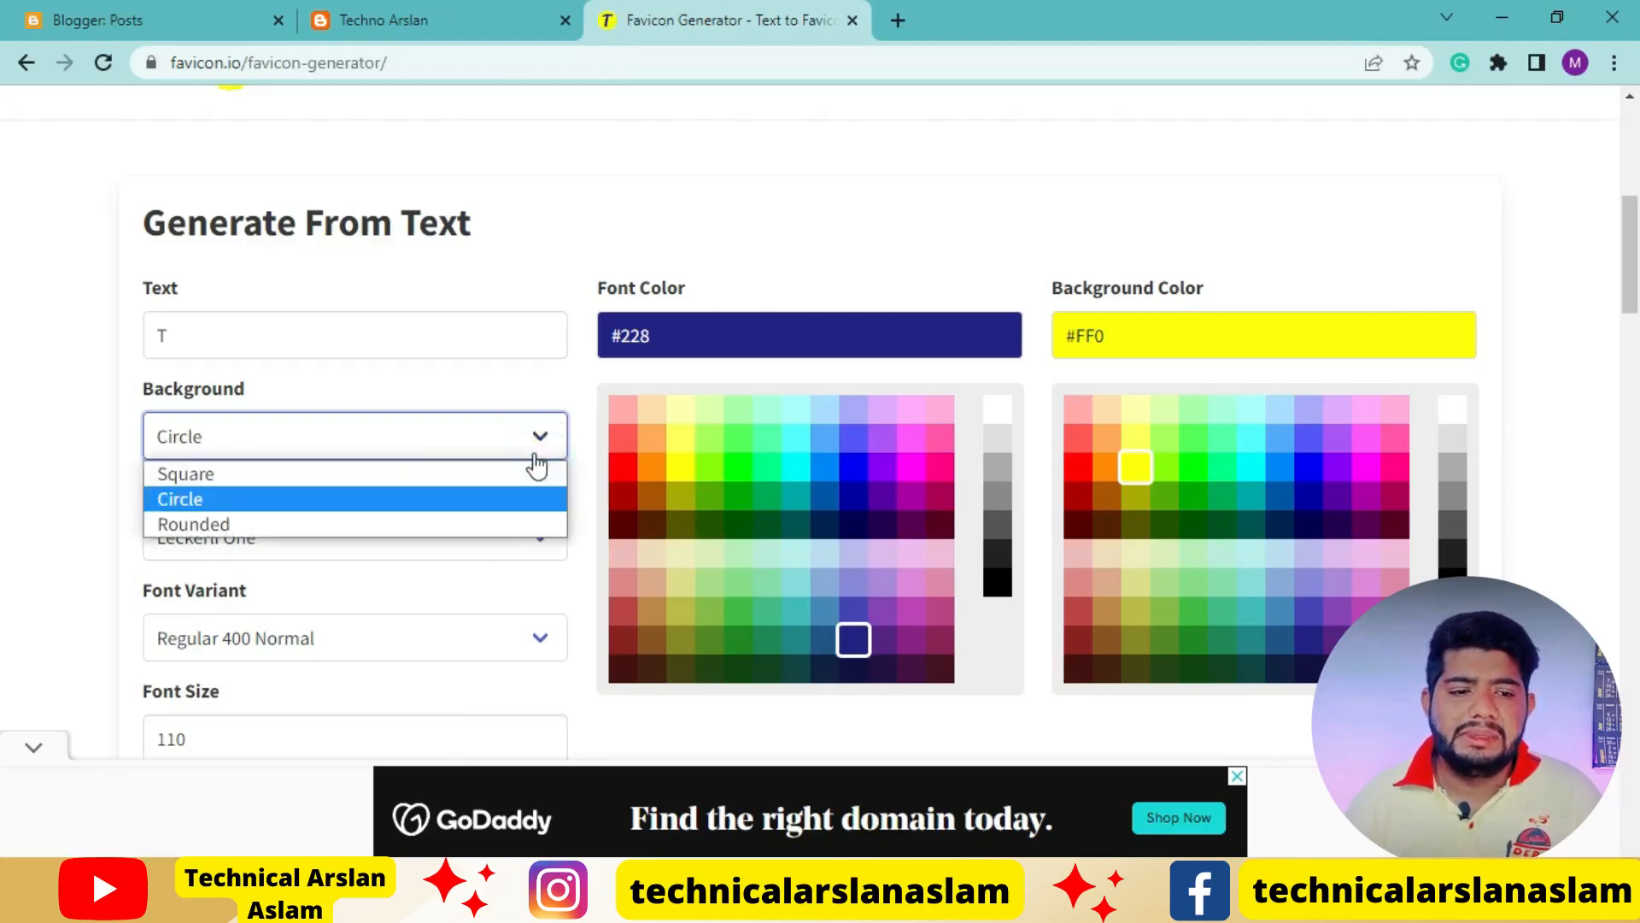
left_click(499, 518)
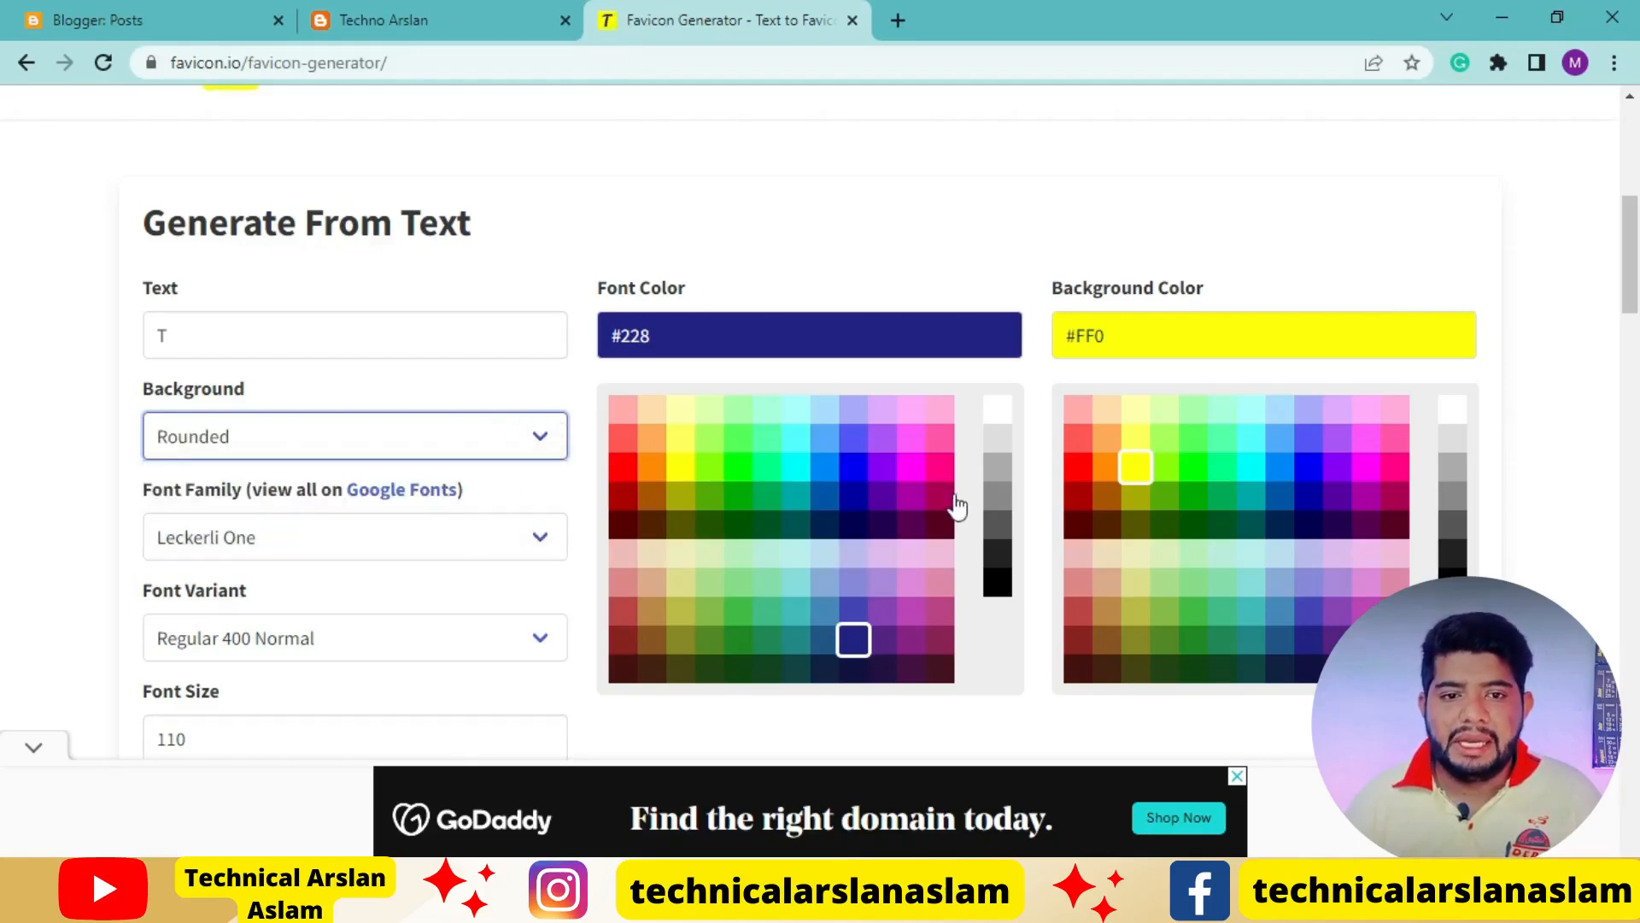
Try background colours #F00 and #5FF, and set the favicon's background colour to #00F and font colour to #FFF
left_click(1078, 468)
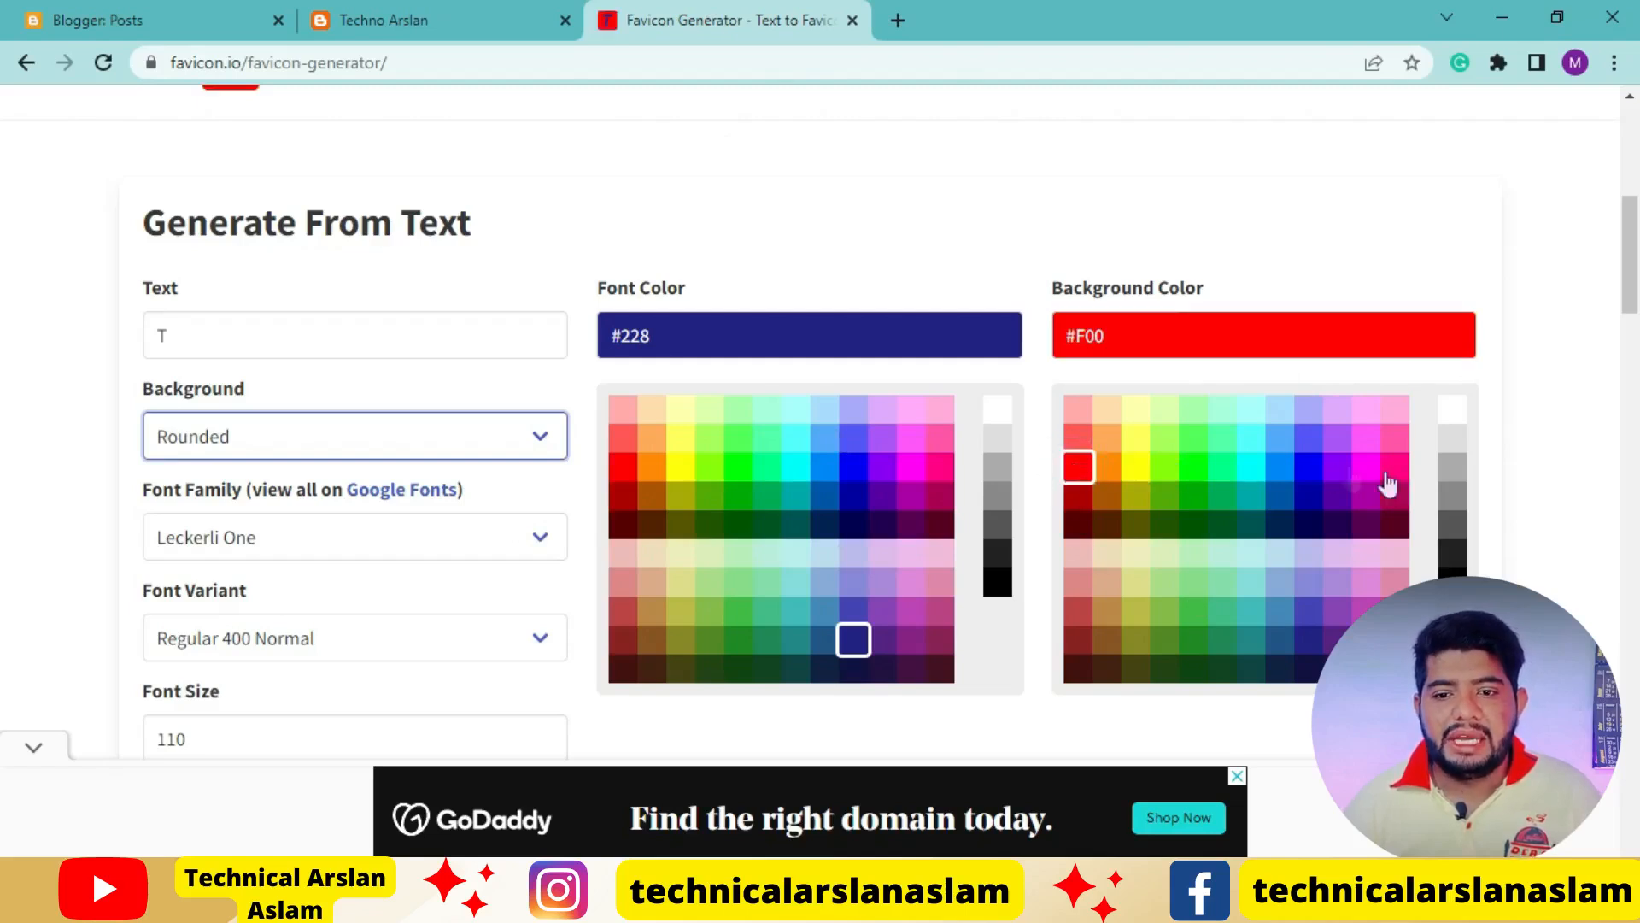
left_click(1253, 469)
left_click(1256, 439)
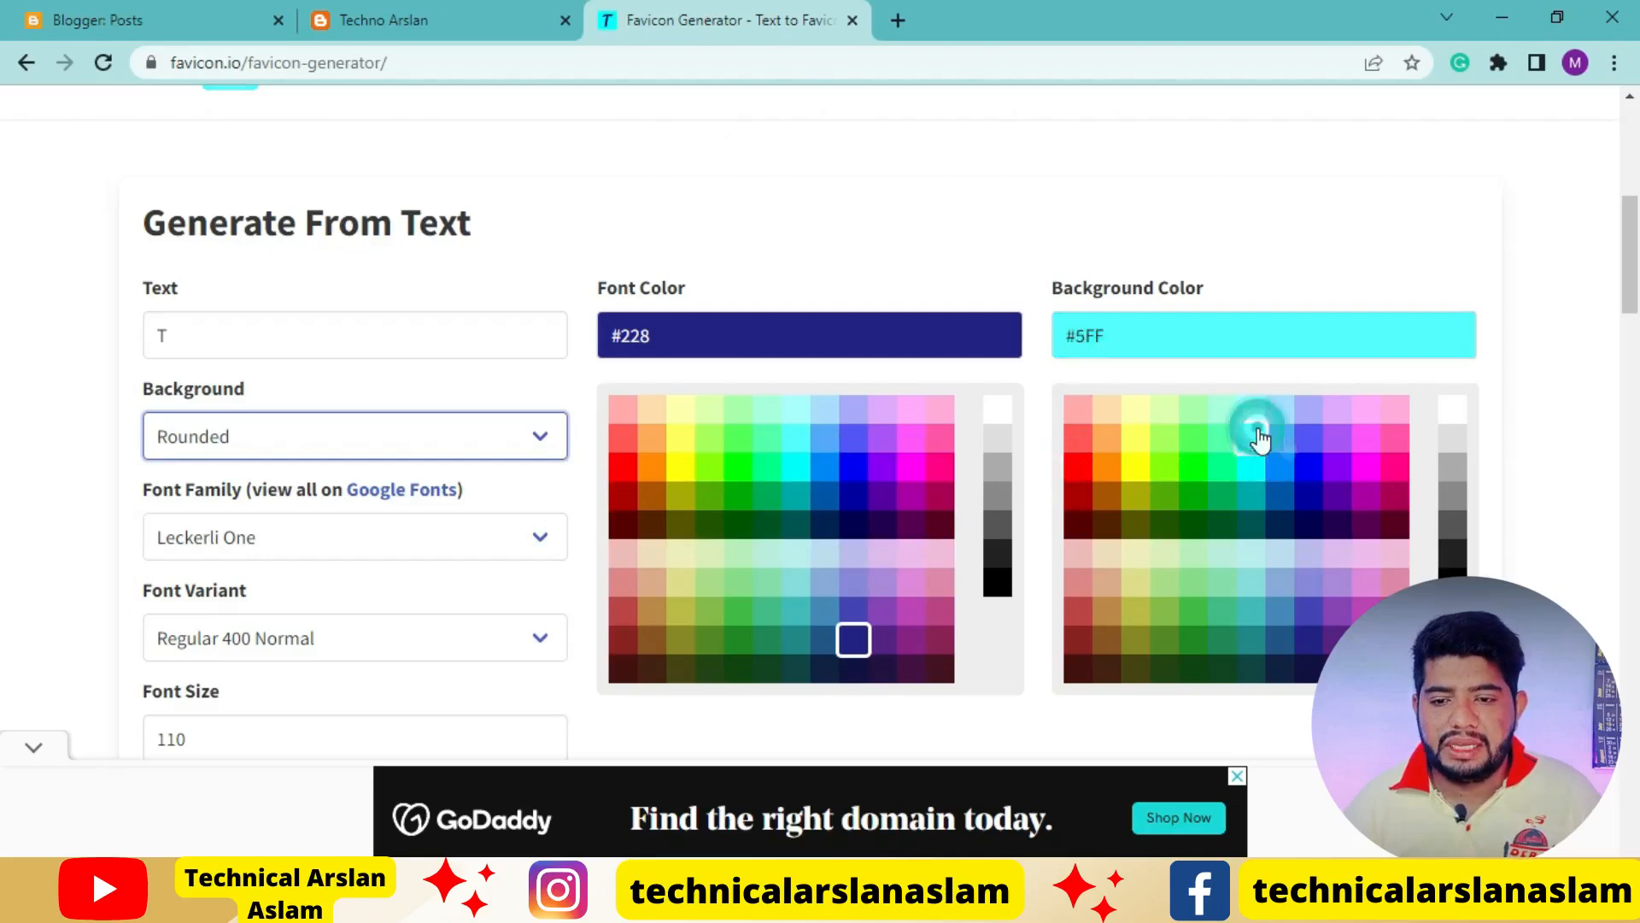
left_click(1307, 473)
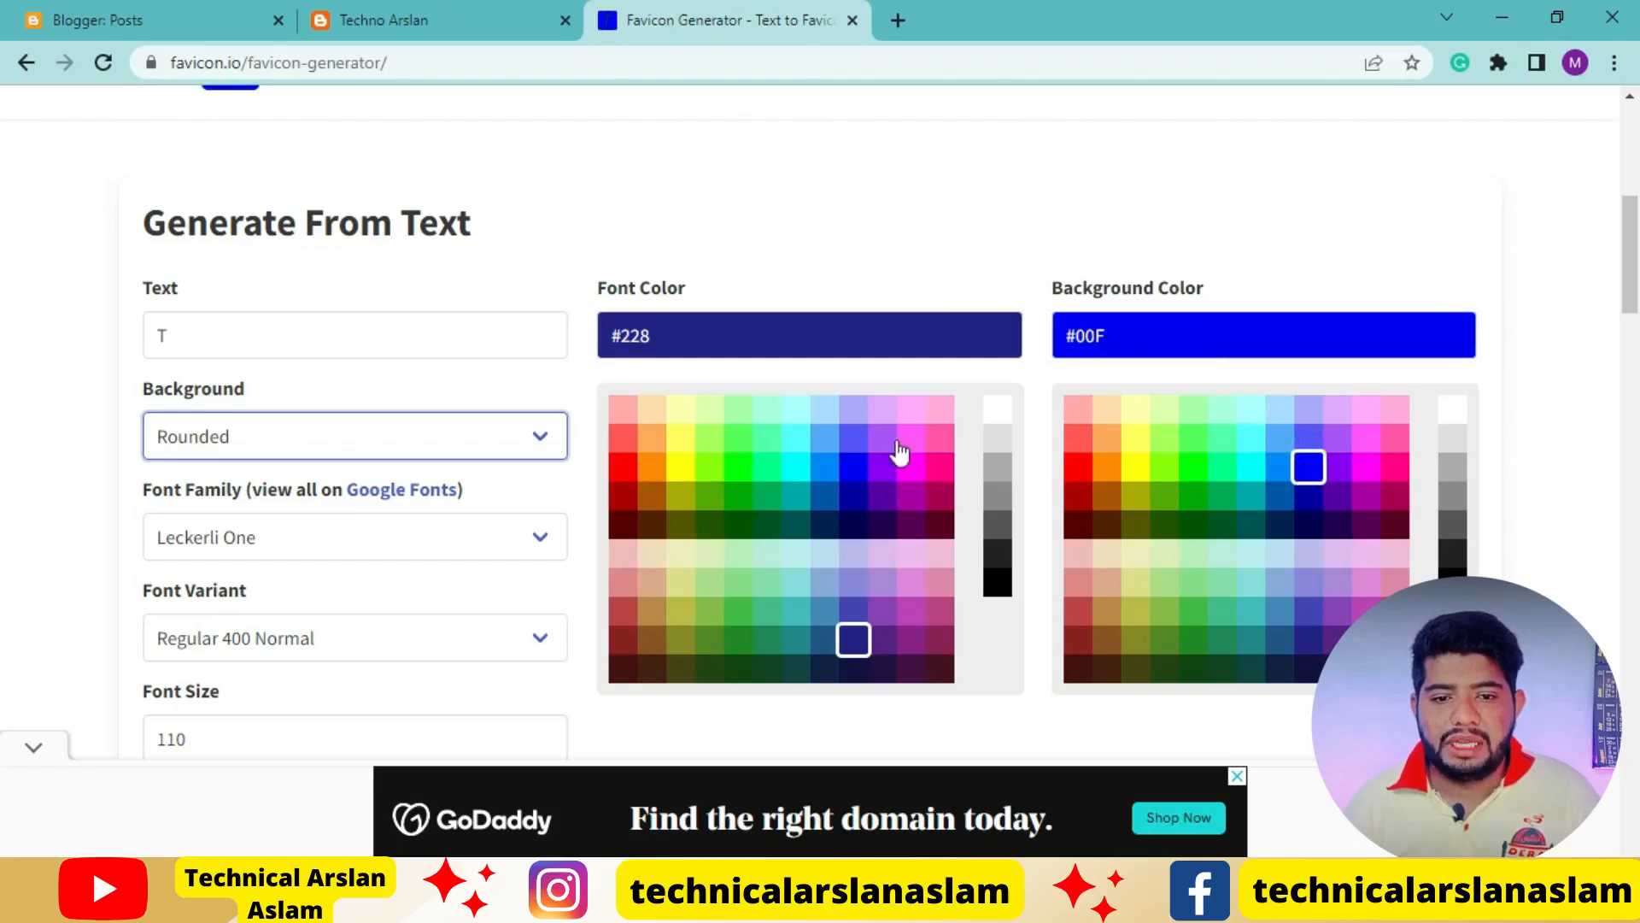
left_click(987, 407)
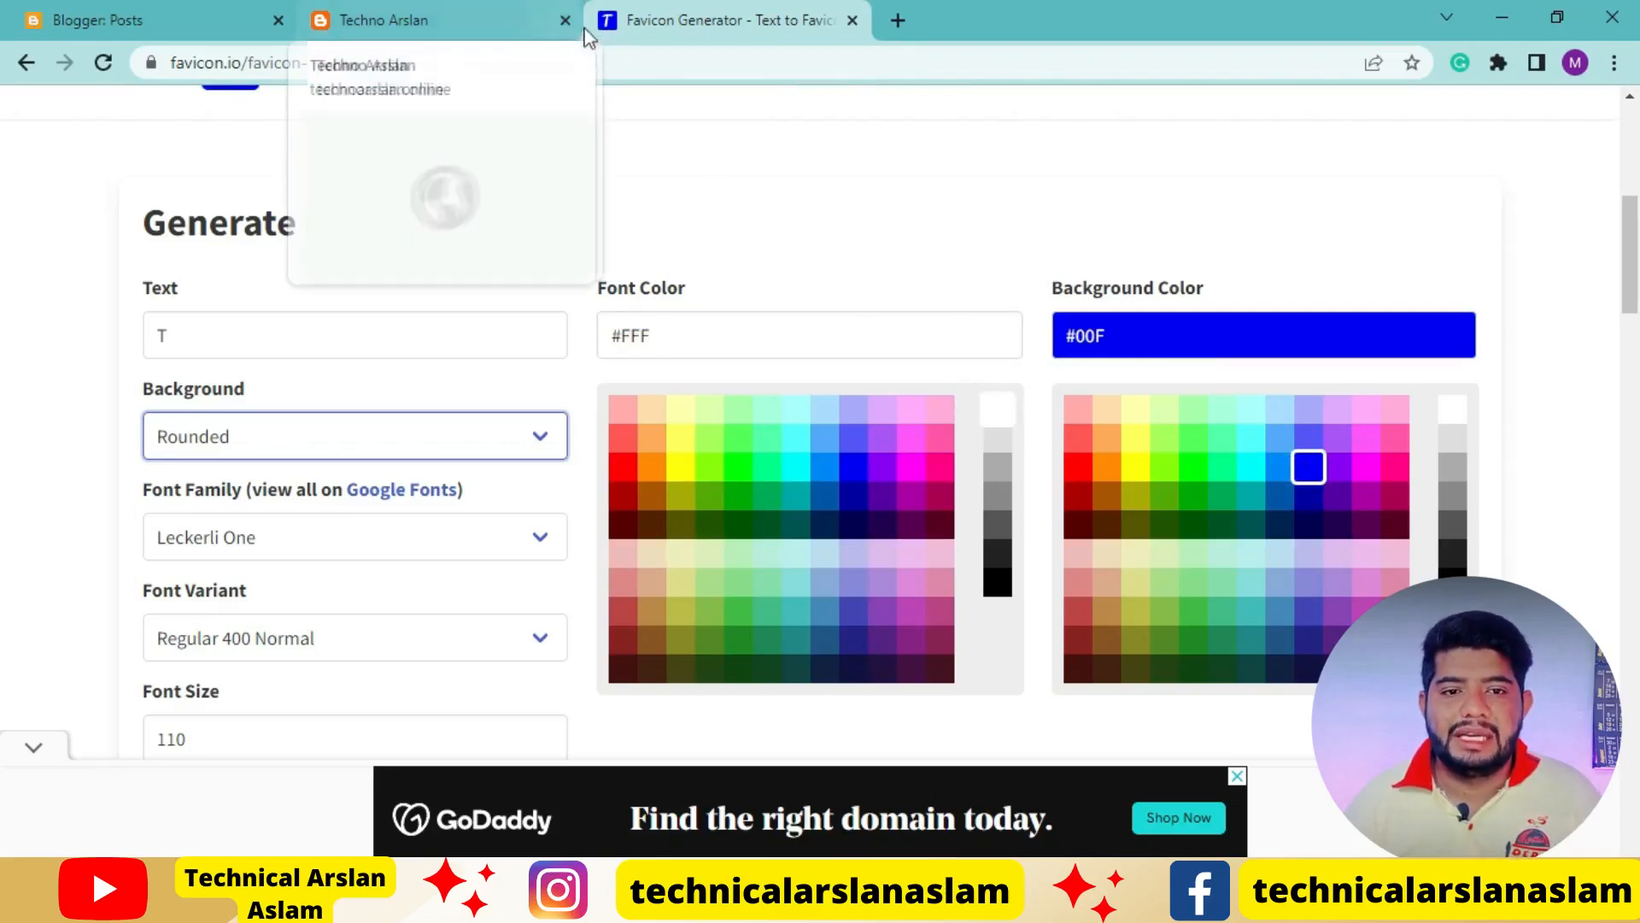
Download the generated favicon as favicon_io.zip and open the download's options
scroll(1494, 473, "up", 4)
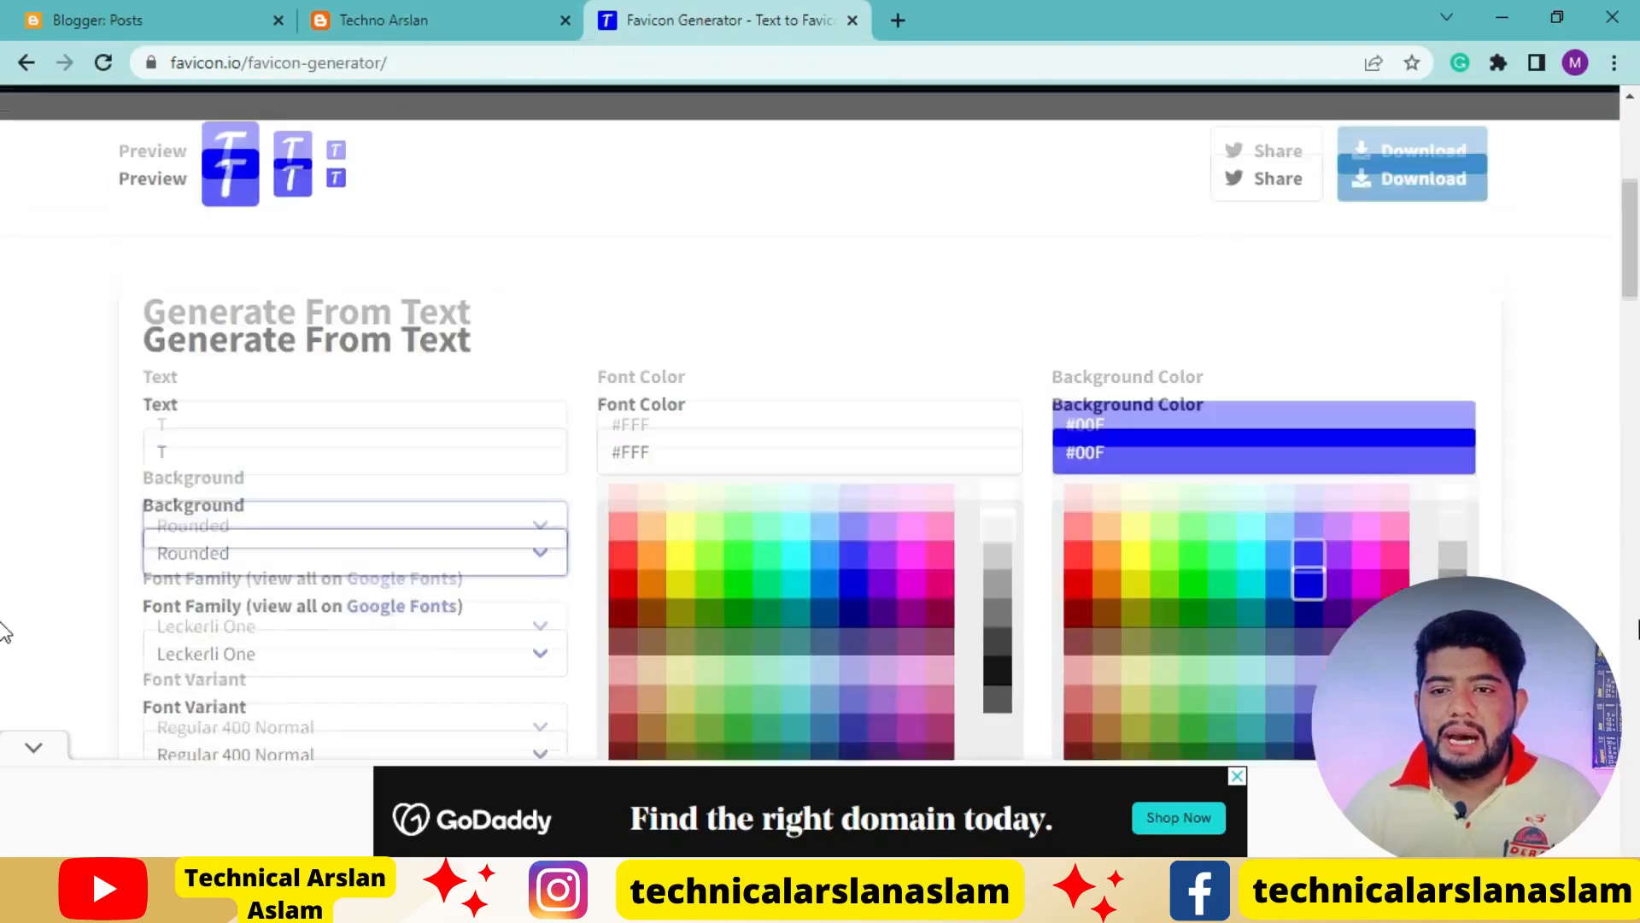
left_click(1426, 439)
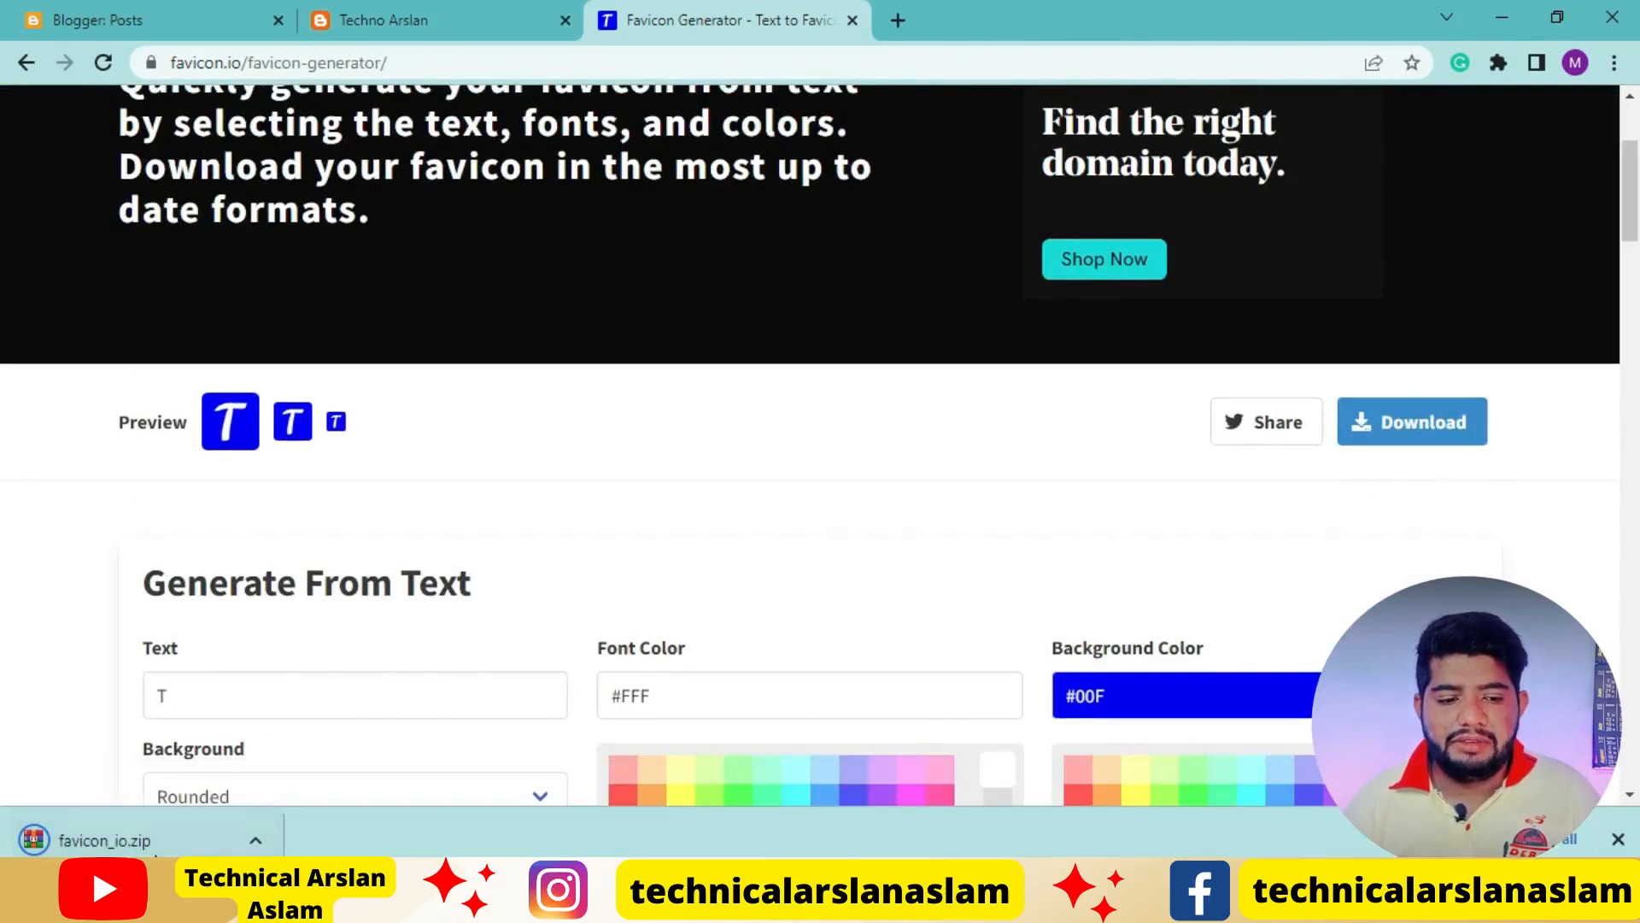
right_click(137, 852)
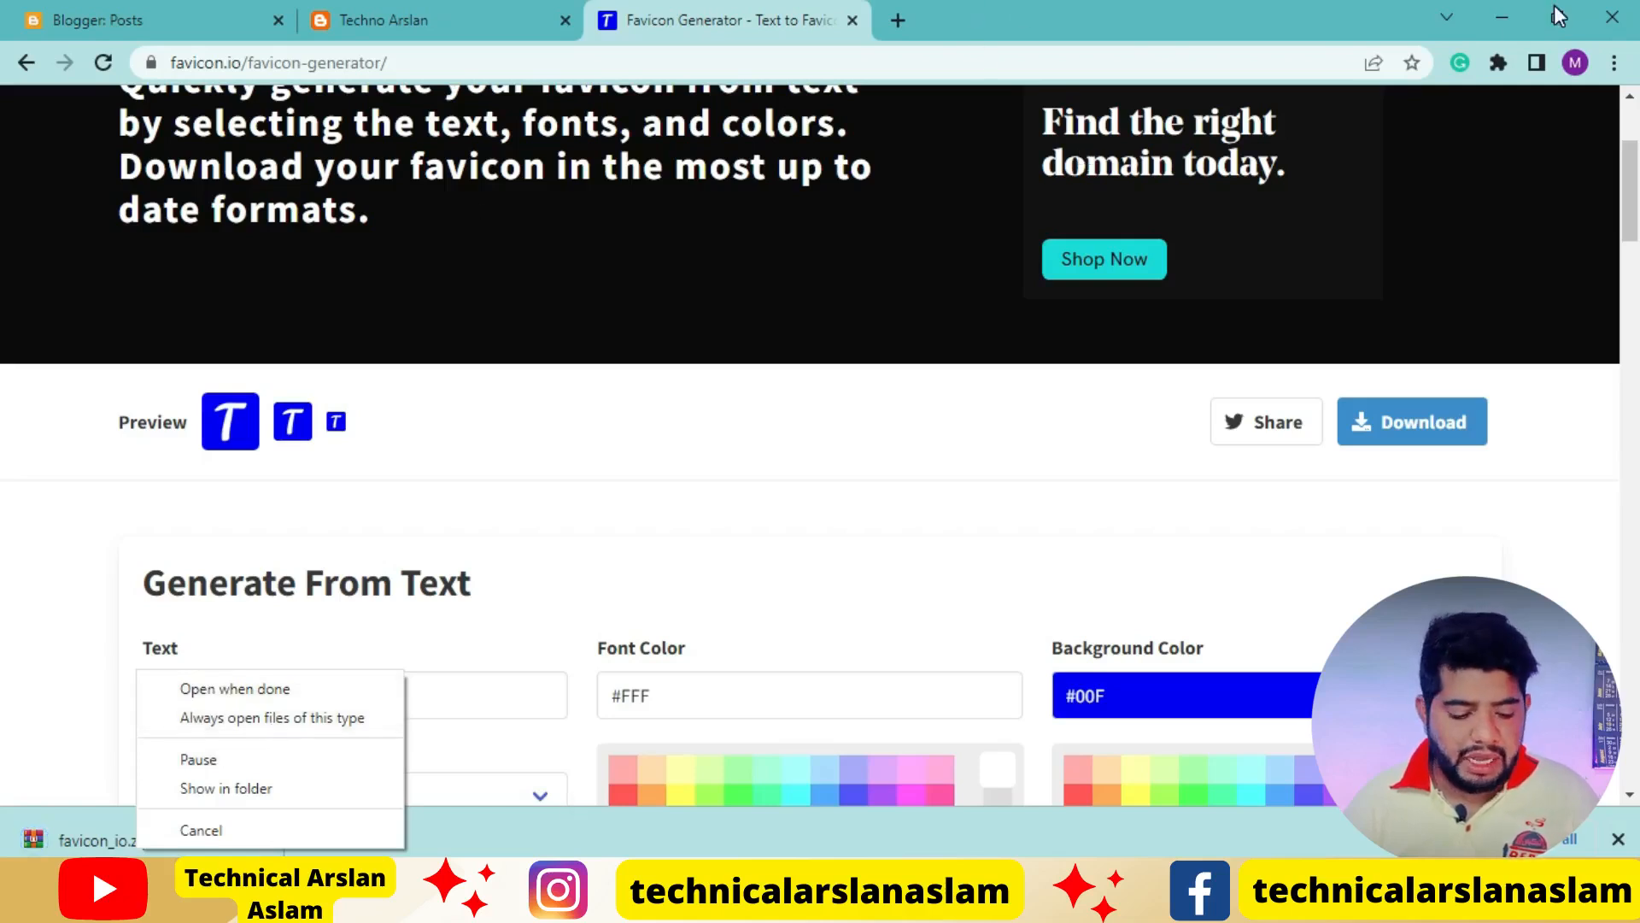
Switch to the desktop and move the T logo image to an empty spot above the TECNO ARSLAN image
key("super+d")
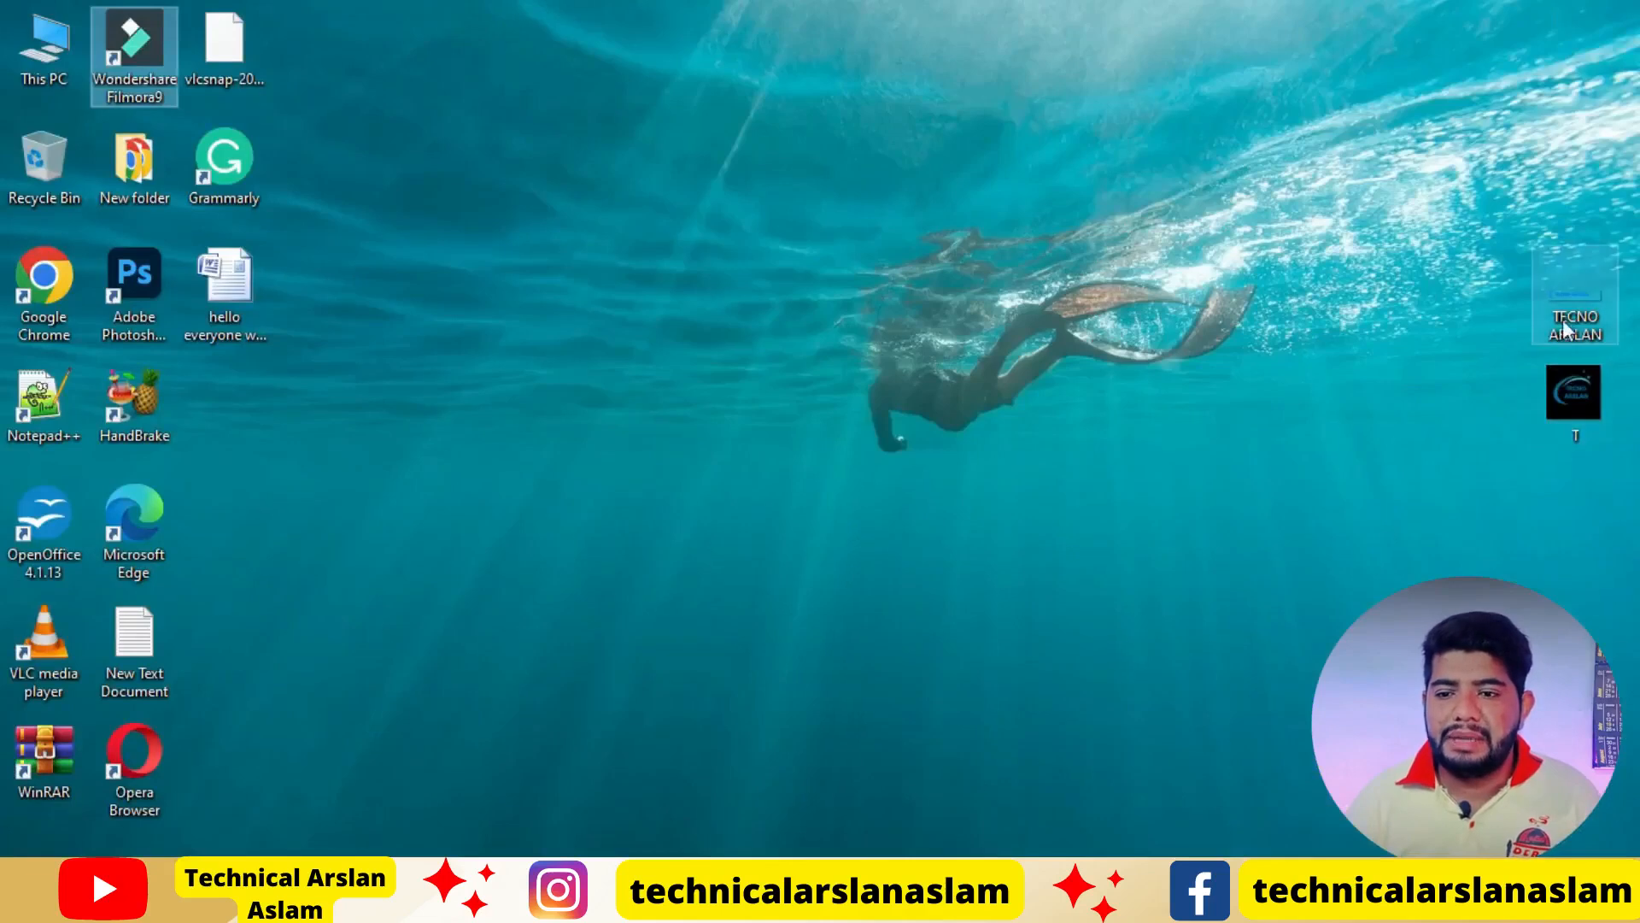
left_click_drag(1562, 398, 1488, 43)
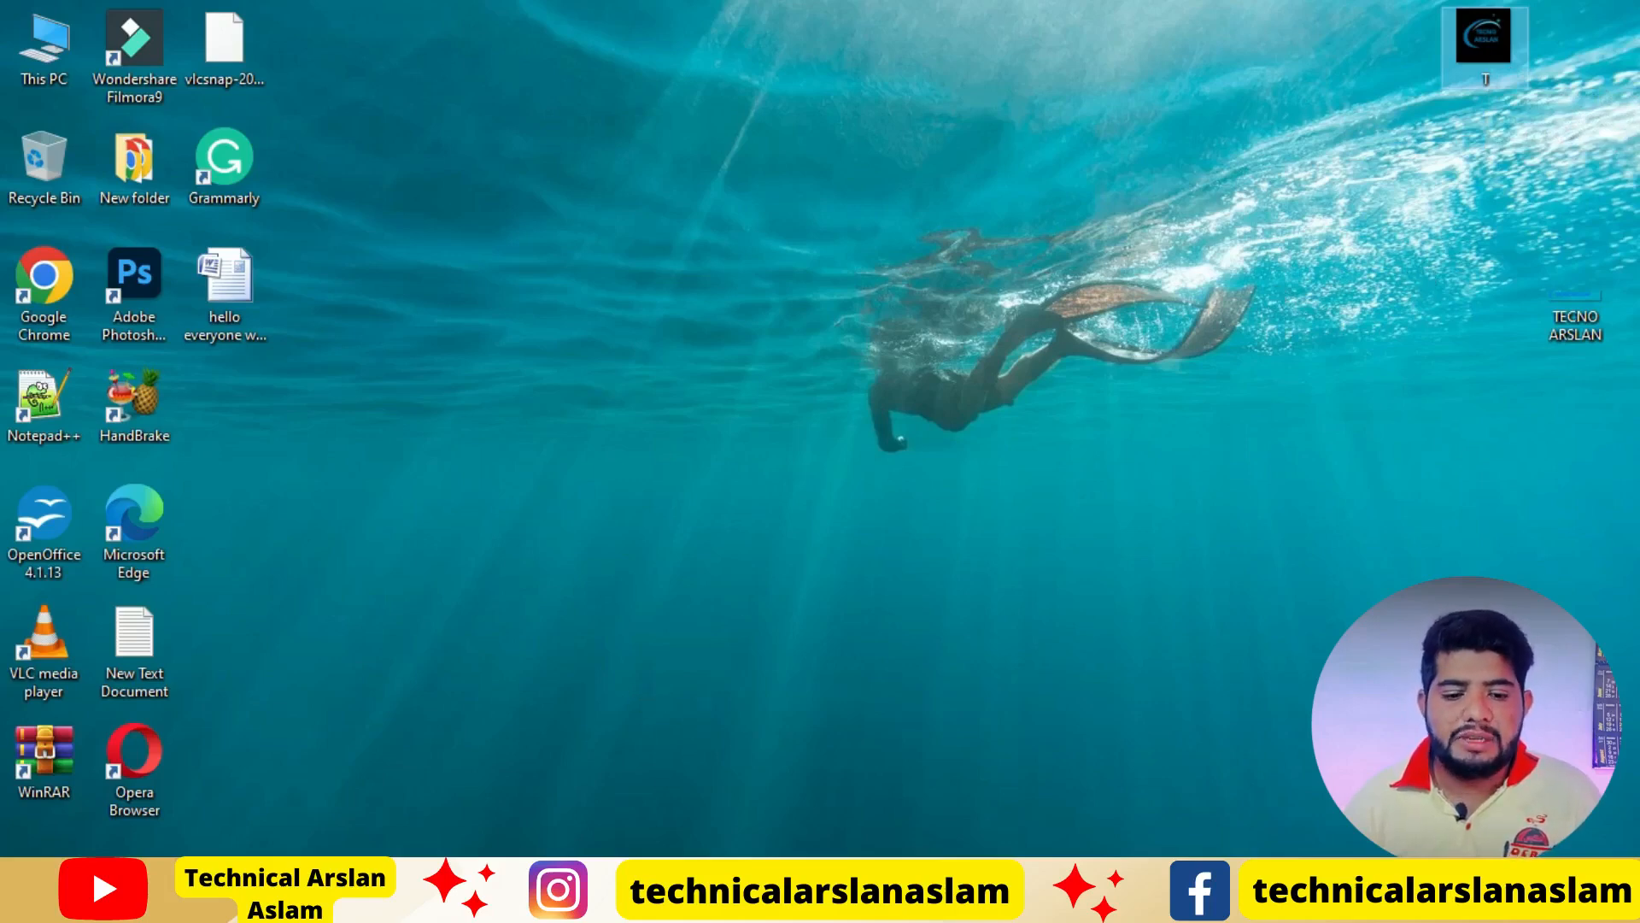
Switch back to the browser and open the favicon configuration page from the Techno Arslan blog's settings in Blogger
key("alt+Tab")
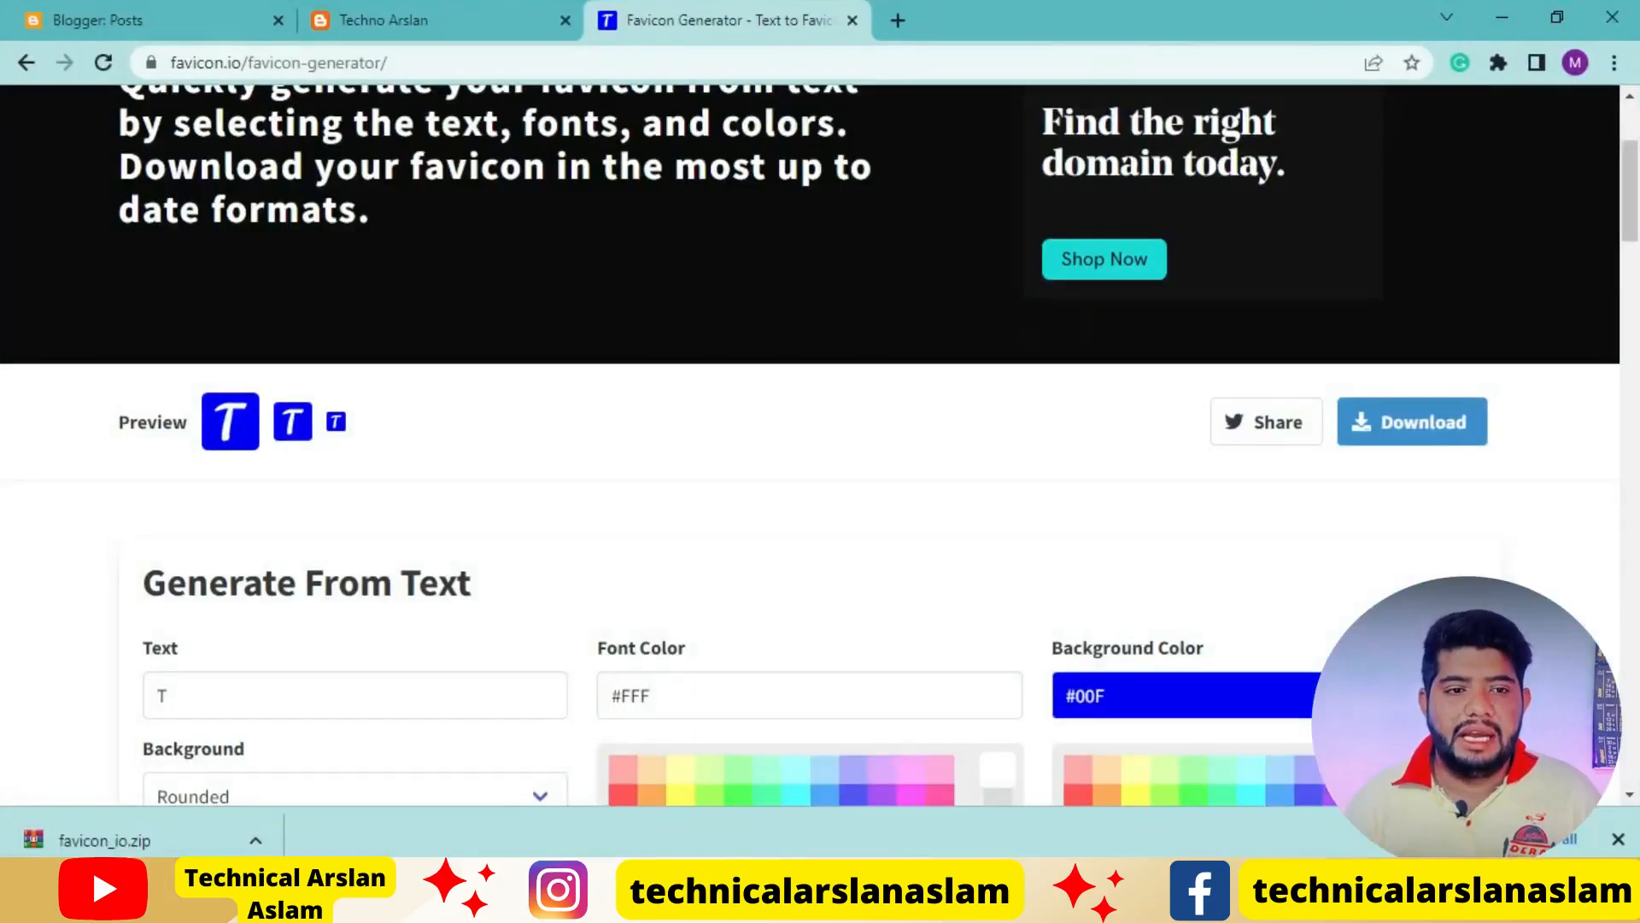
left_click(220, 10)
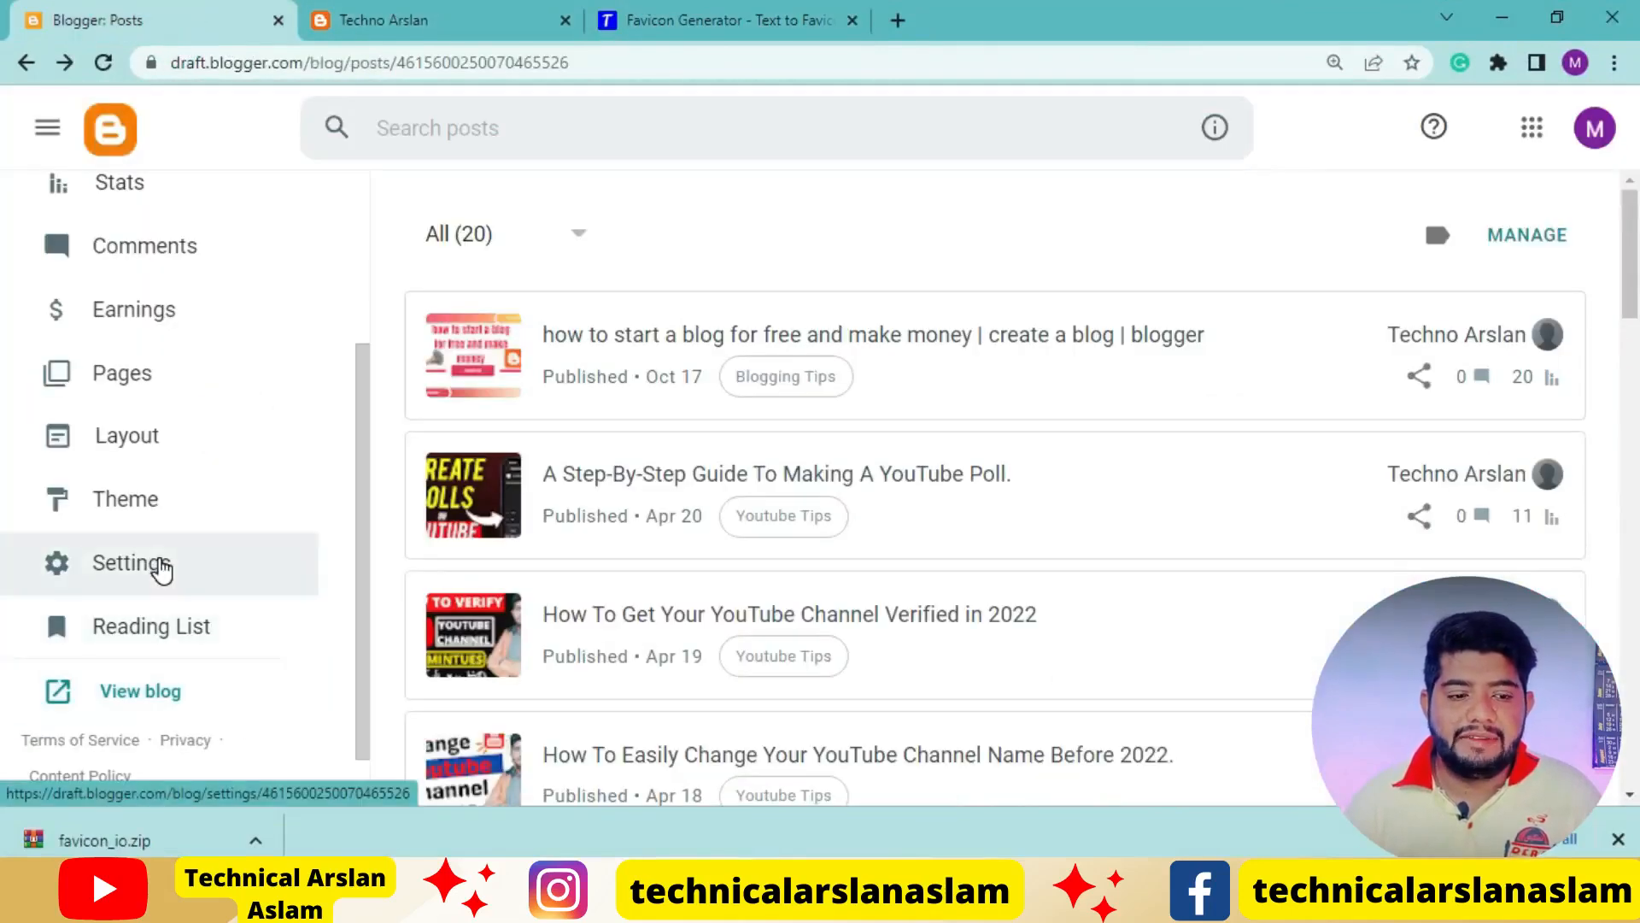
left_click(161, 565)
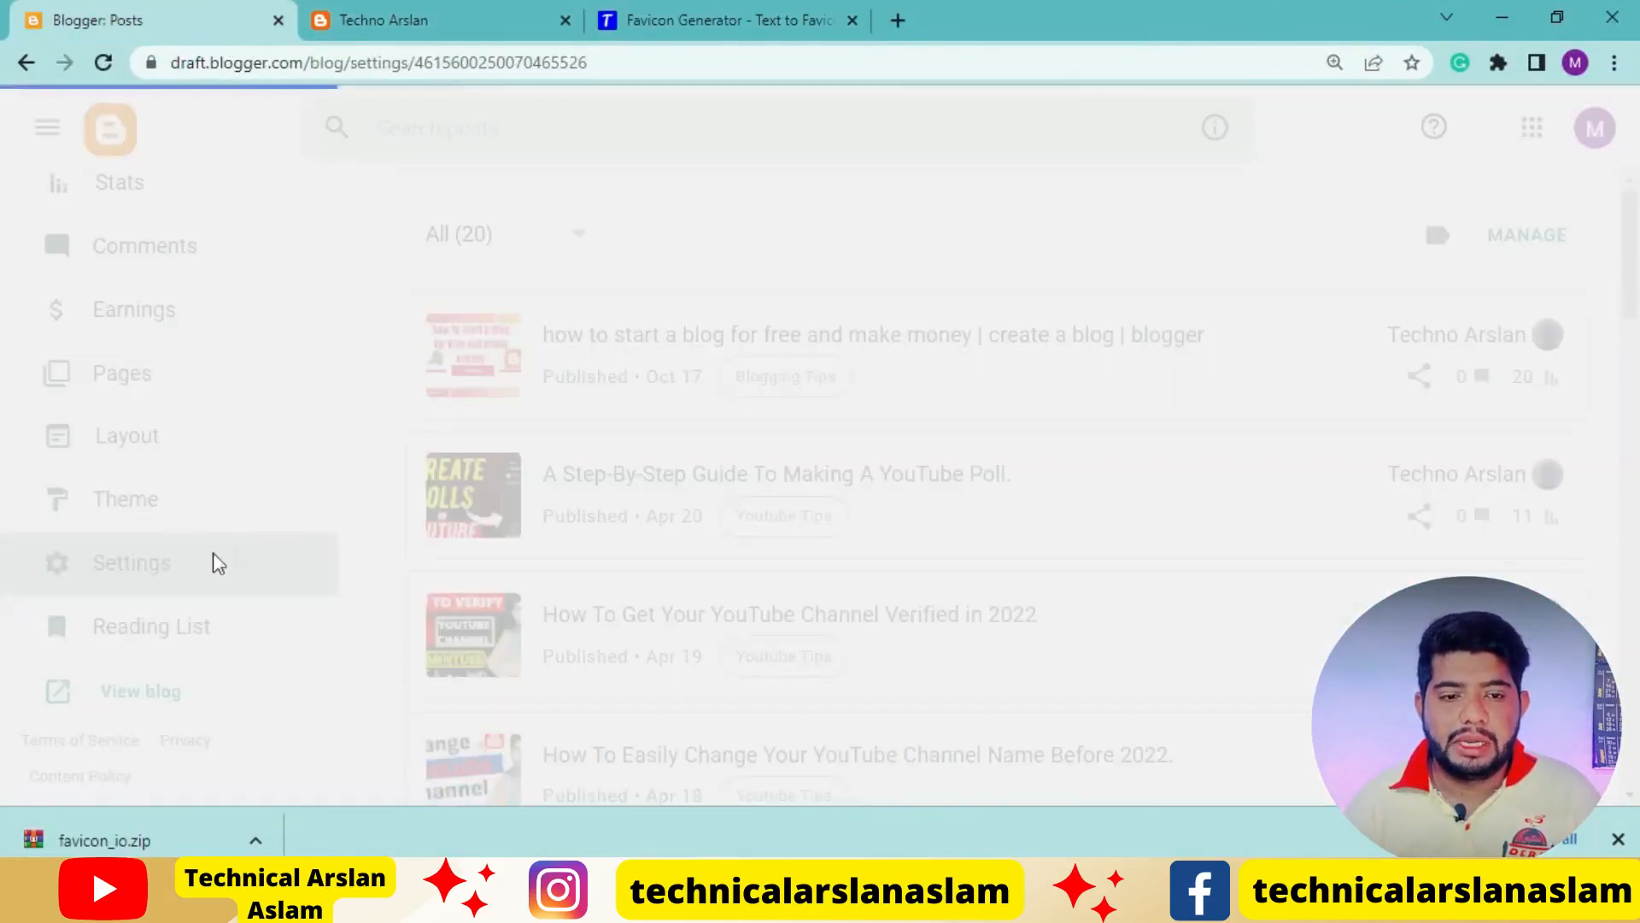
scroll(741, 555, "down", 3)
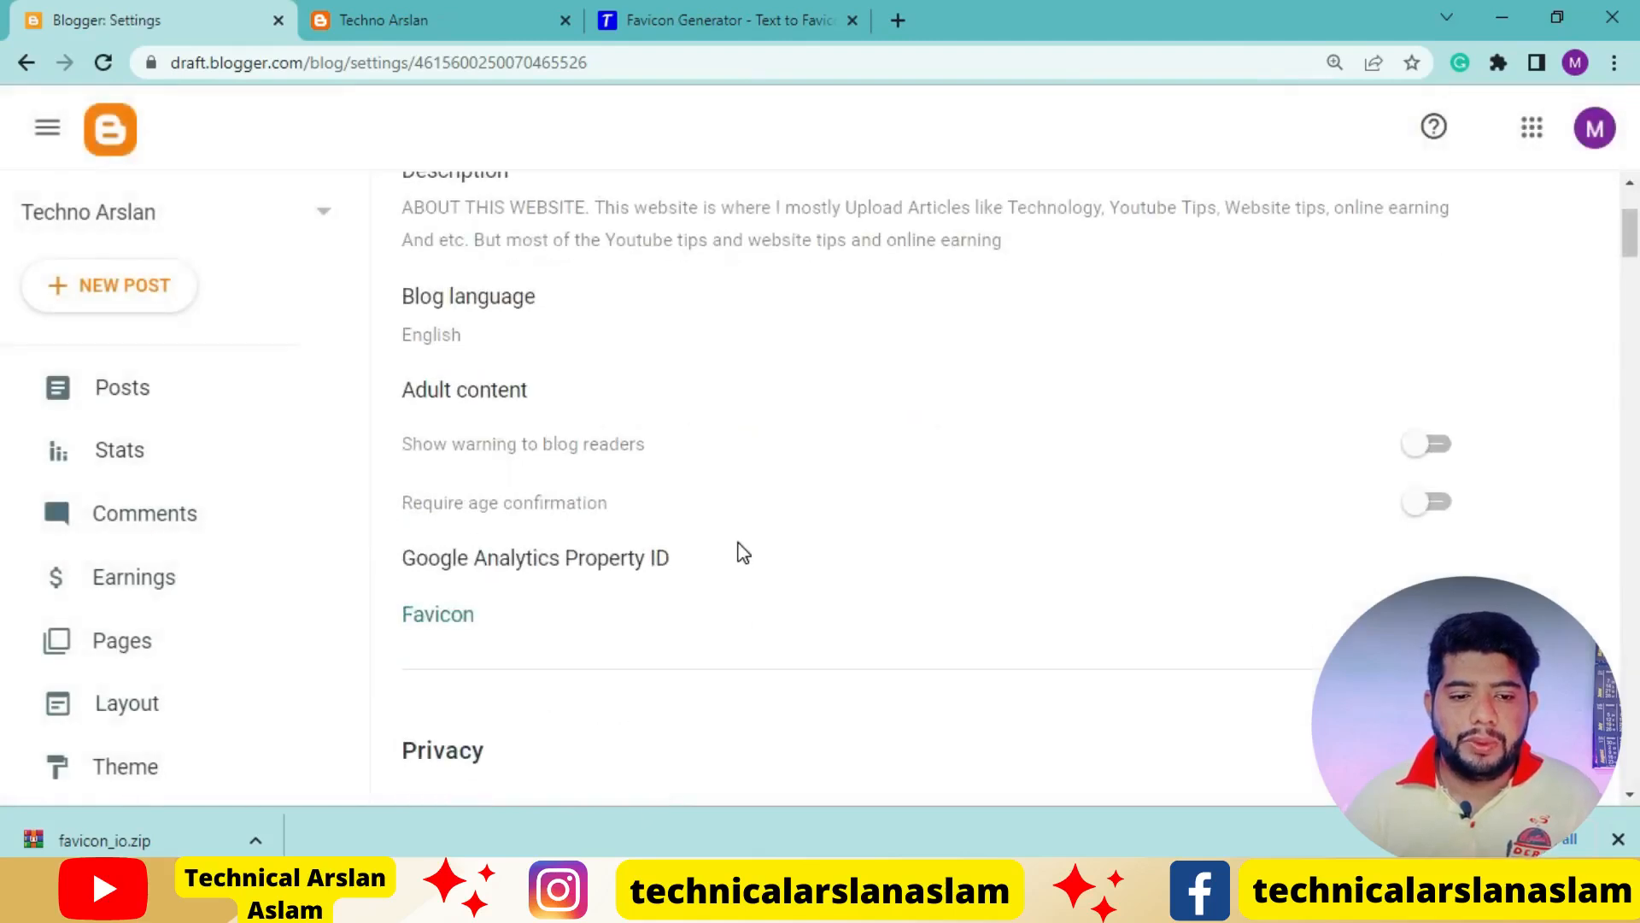
left_click(436, 626)
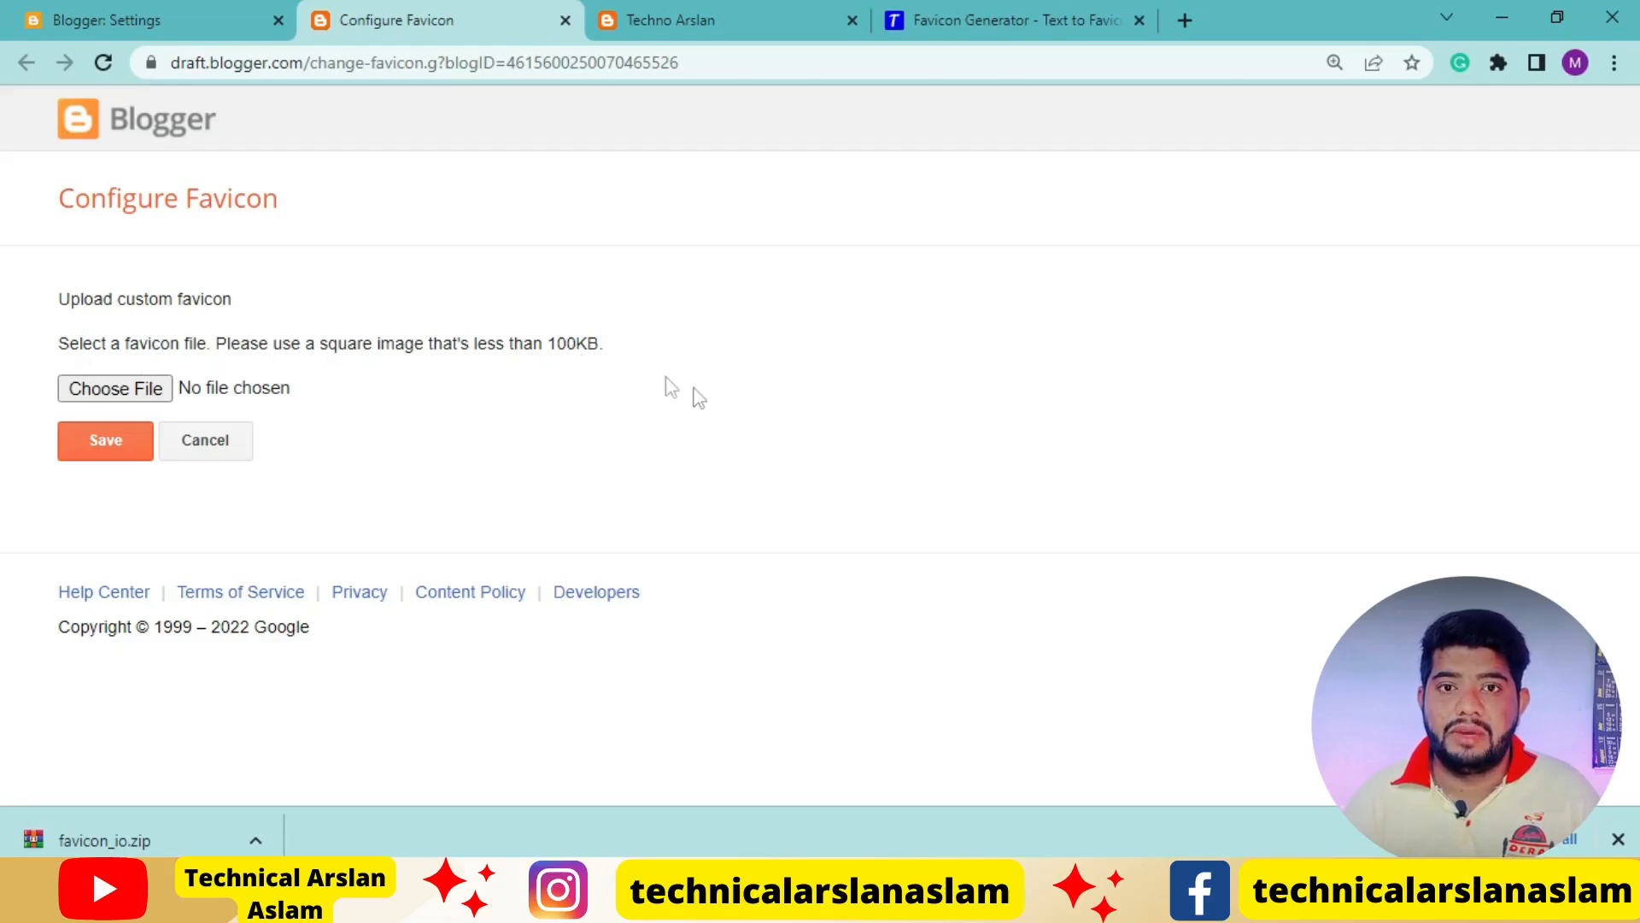
Switch to the desktop and check the T image's file size in its properties
left_click(1527, 11)
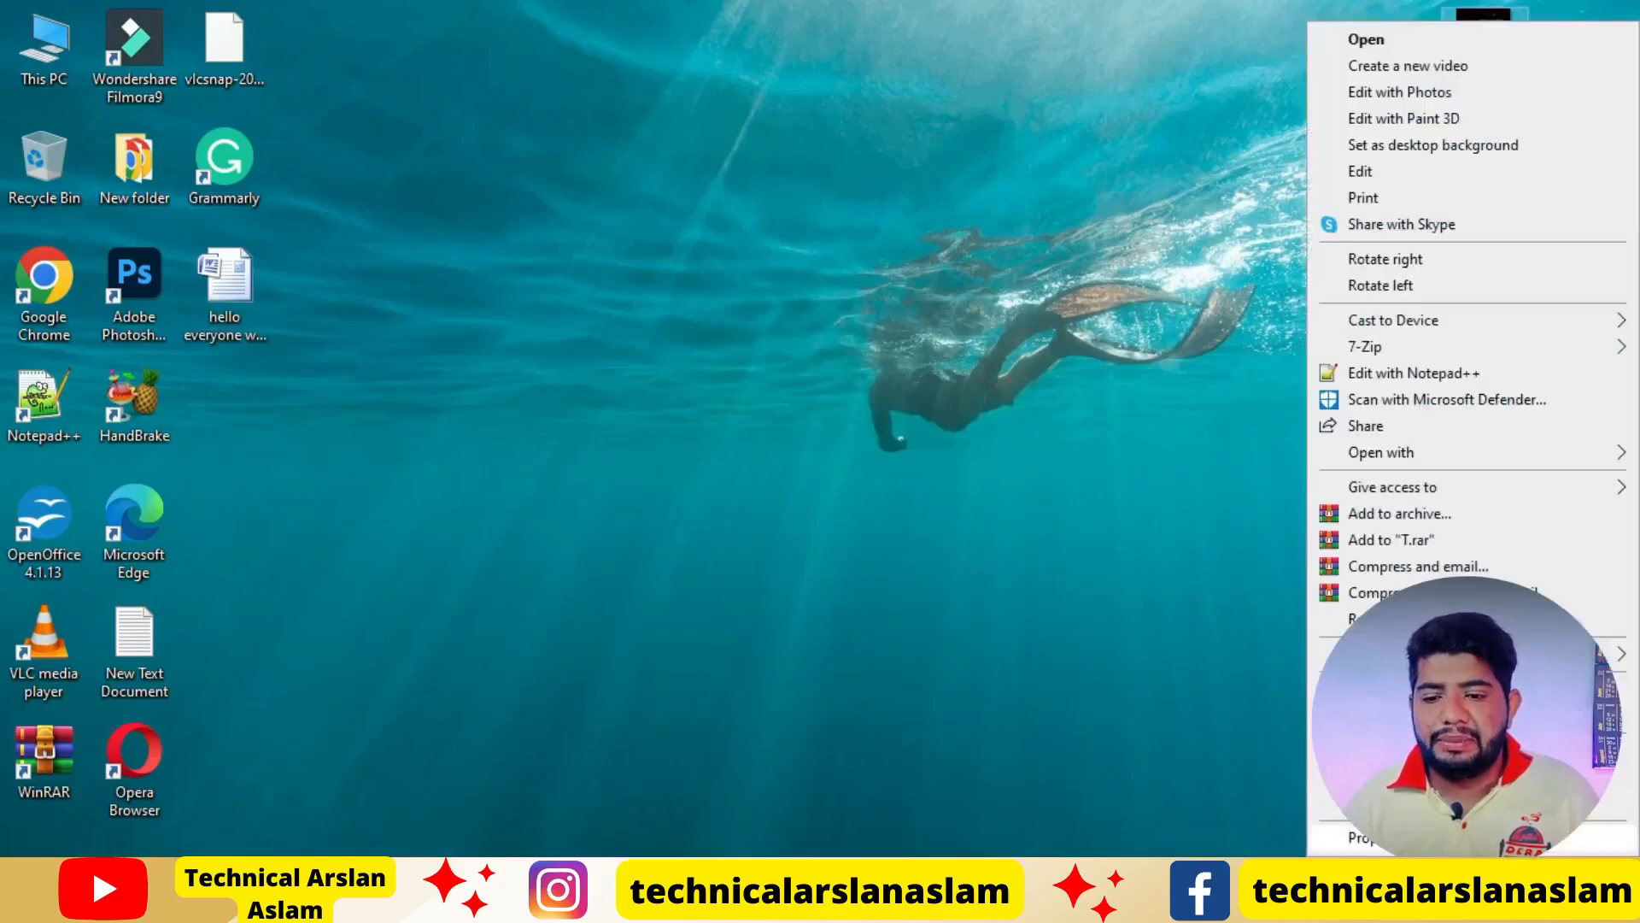
left_click(1447, 838)
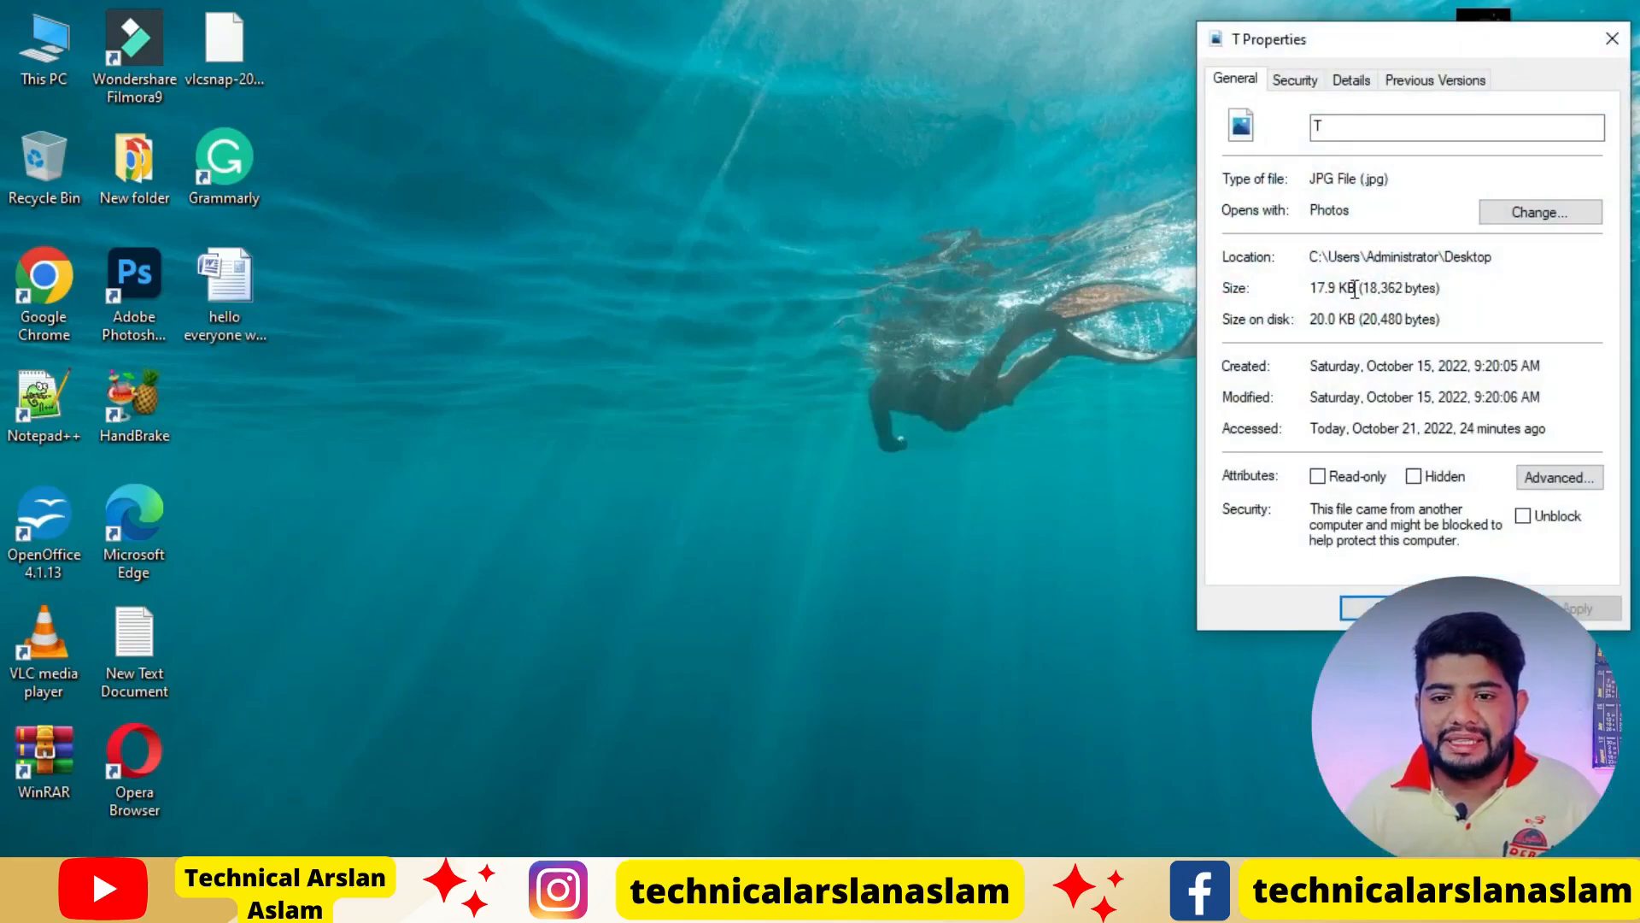
left_click_drag(1354, 288, 1310, 291)
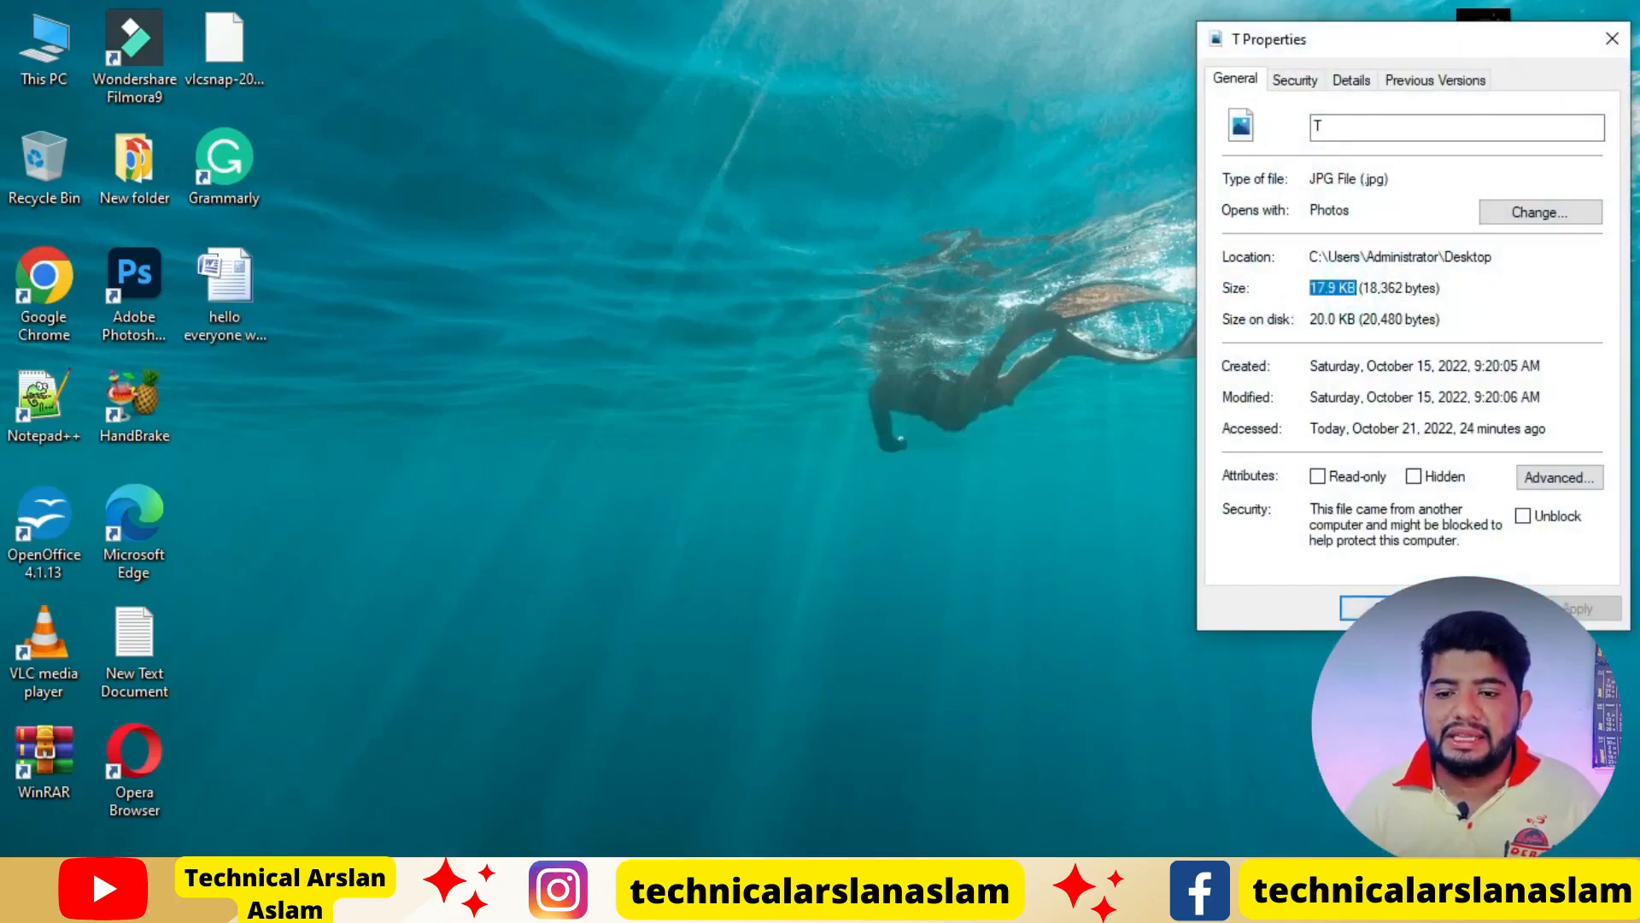
left_click(1347, 607)
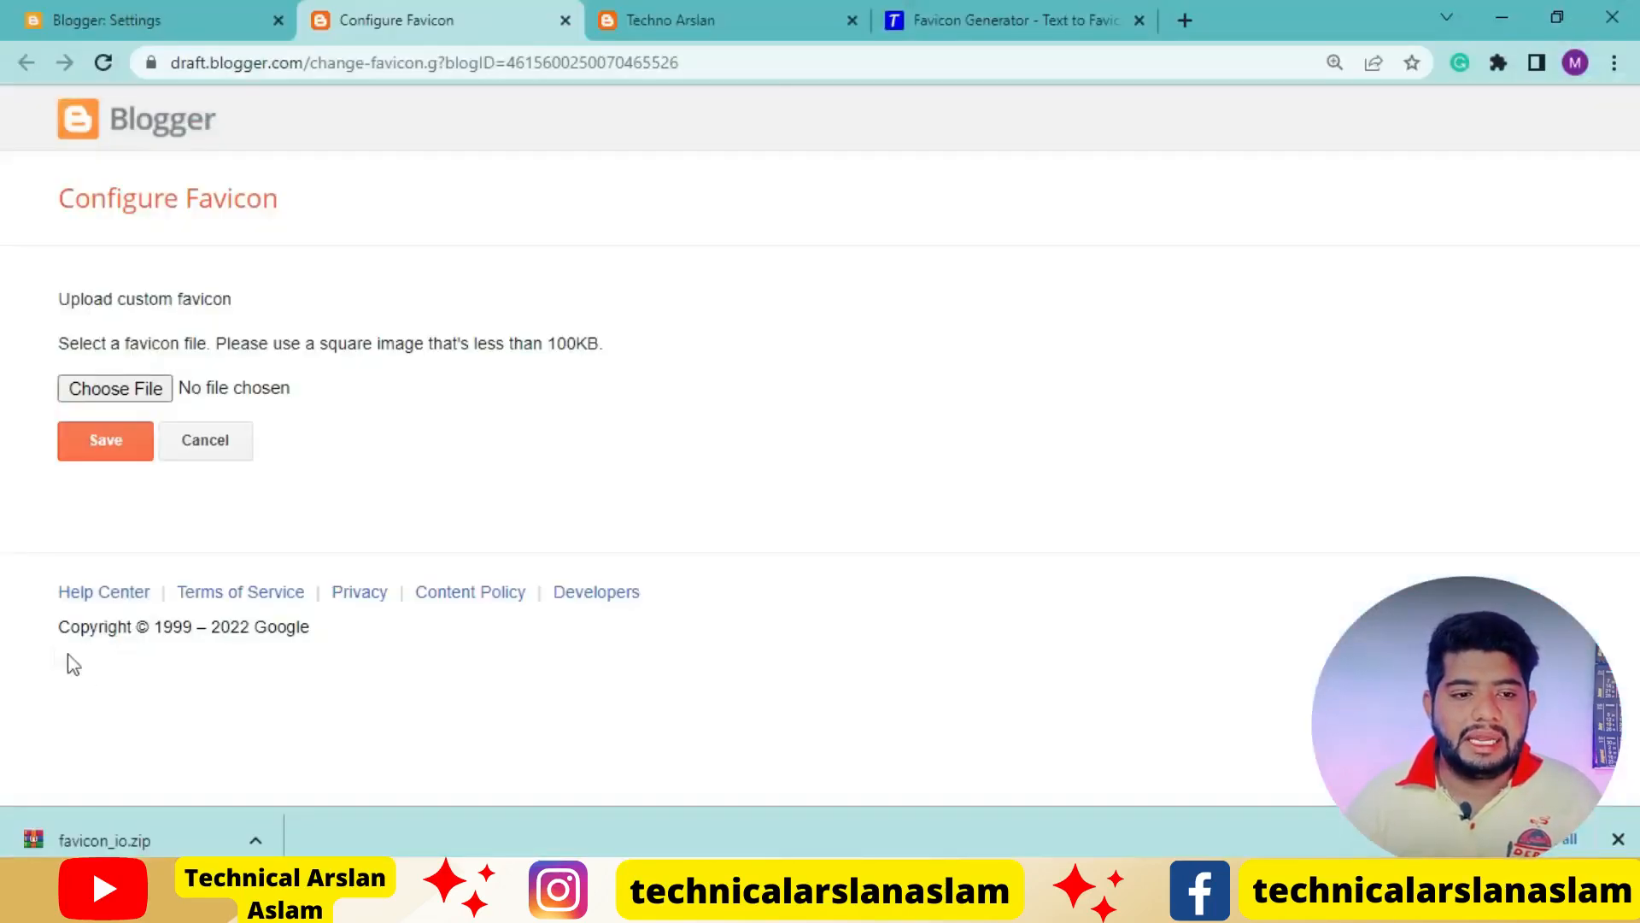
Choose T.jpg from the desktop as the blog's custom favicon and save it
left_click(108, 388)
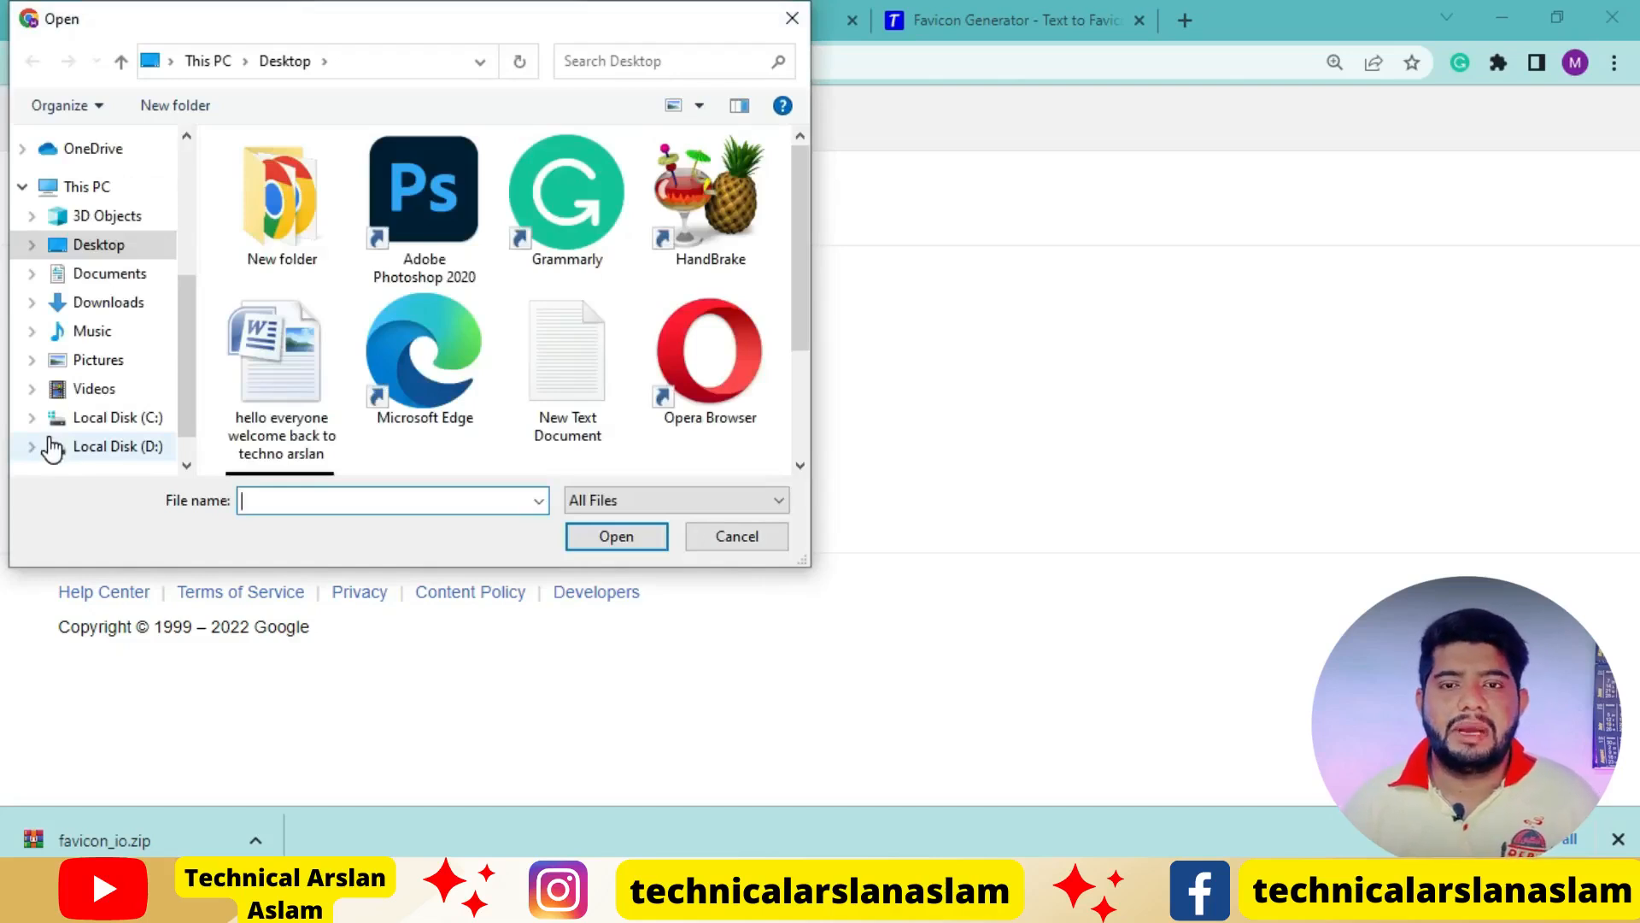
scroll(523, 381, "down", 2)
left_click(320, 383)
double_click(320, 383)
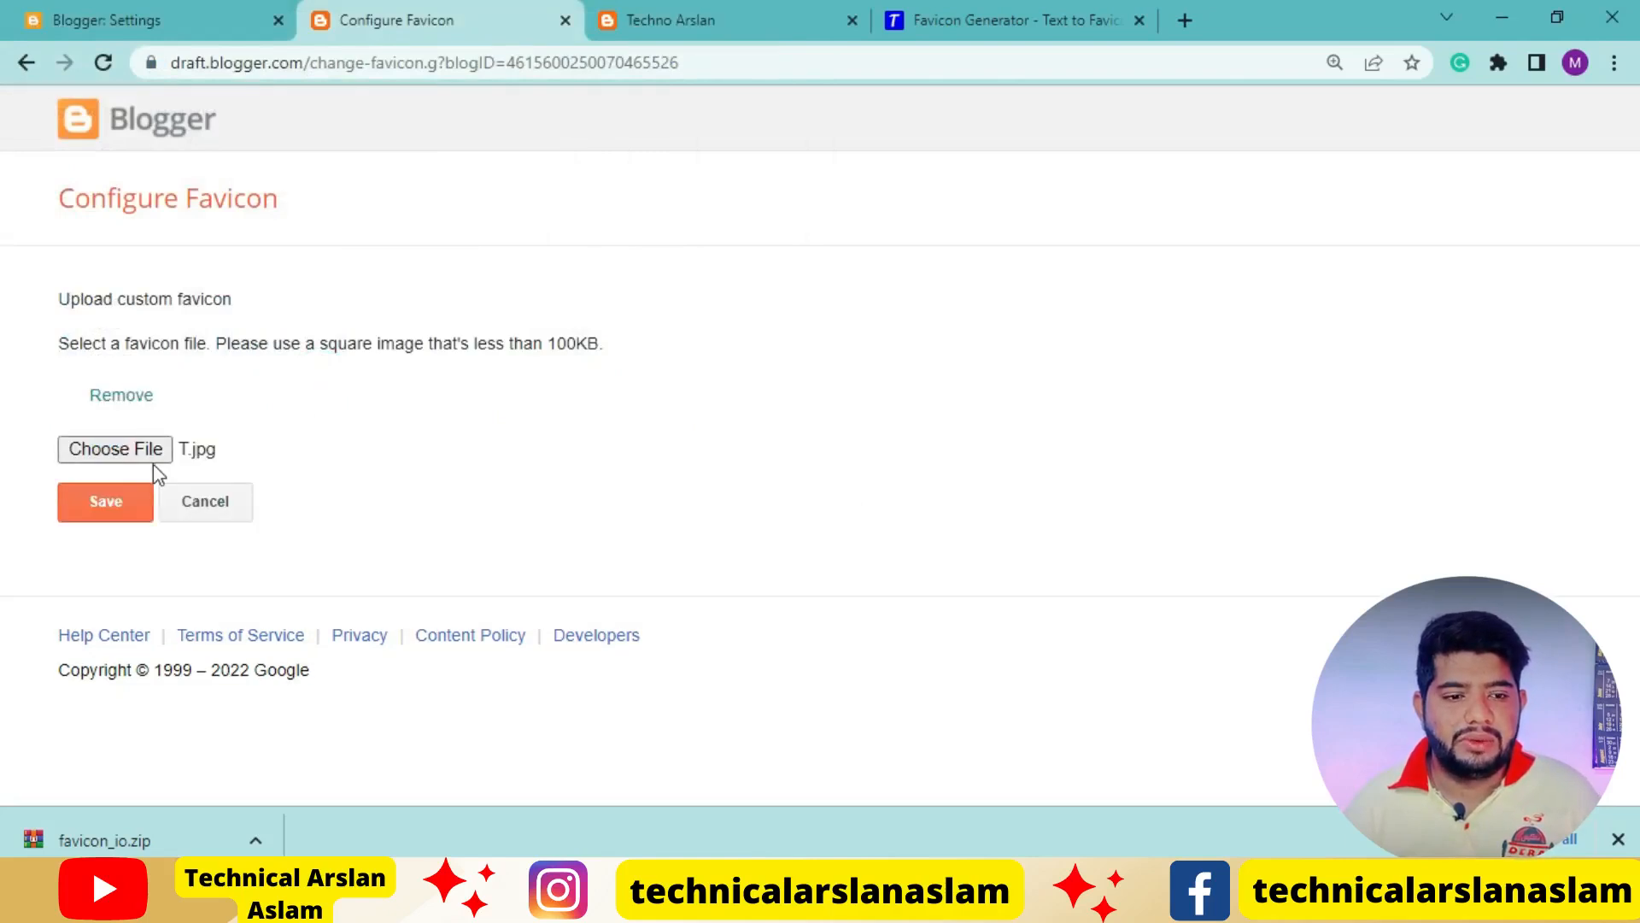
left_click(117, 512)
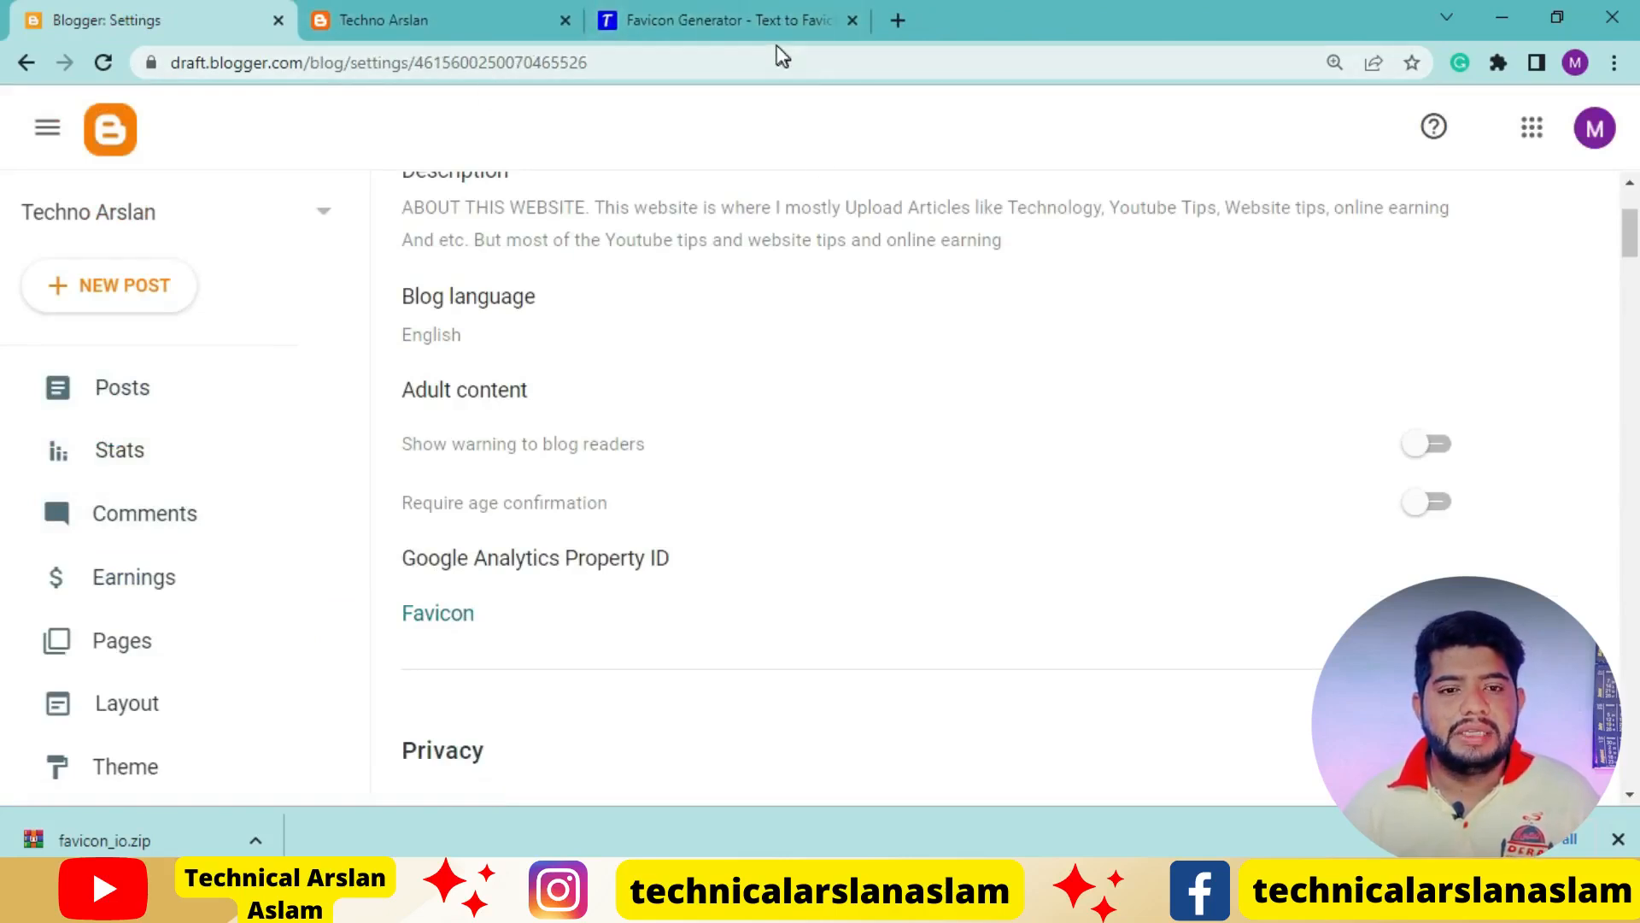
Reload the live Techno Arslan blog to check its new favicon
left_click(384, 12)
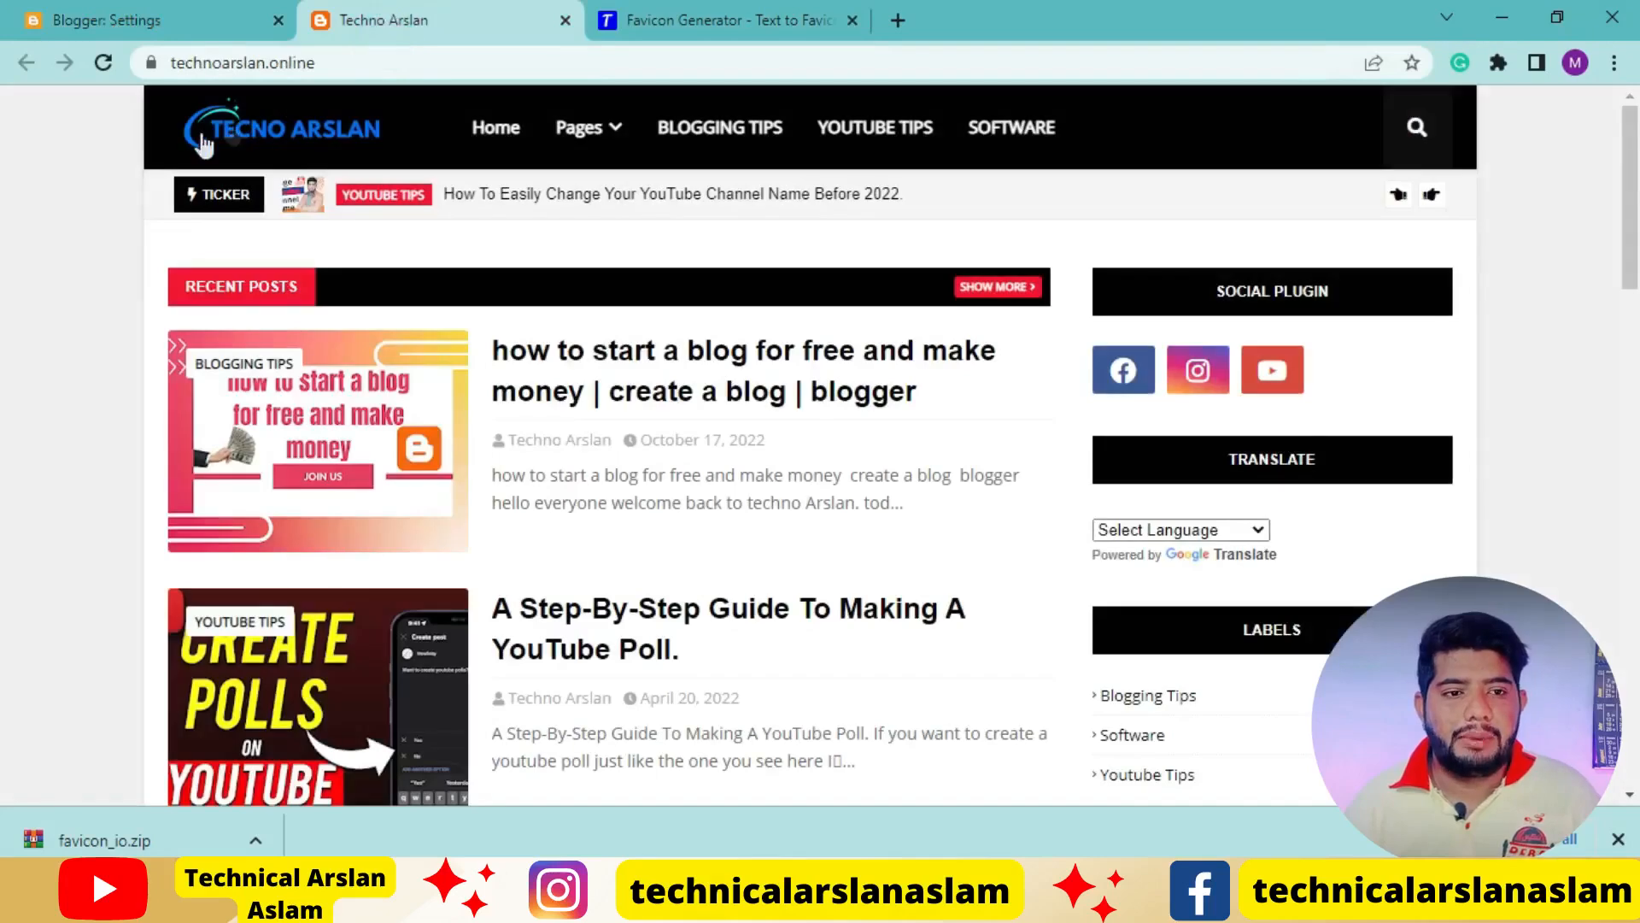
left_click(100, 64)
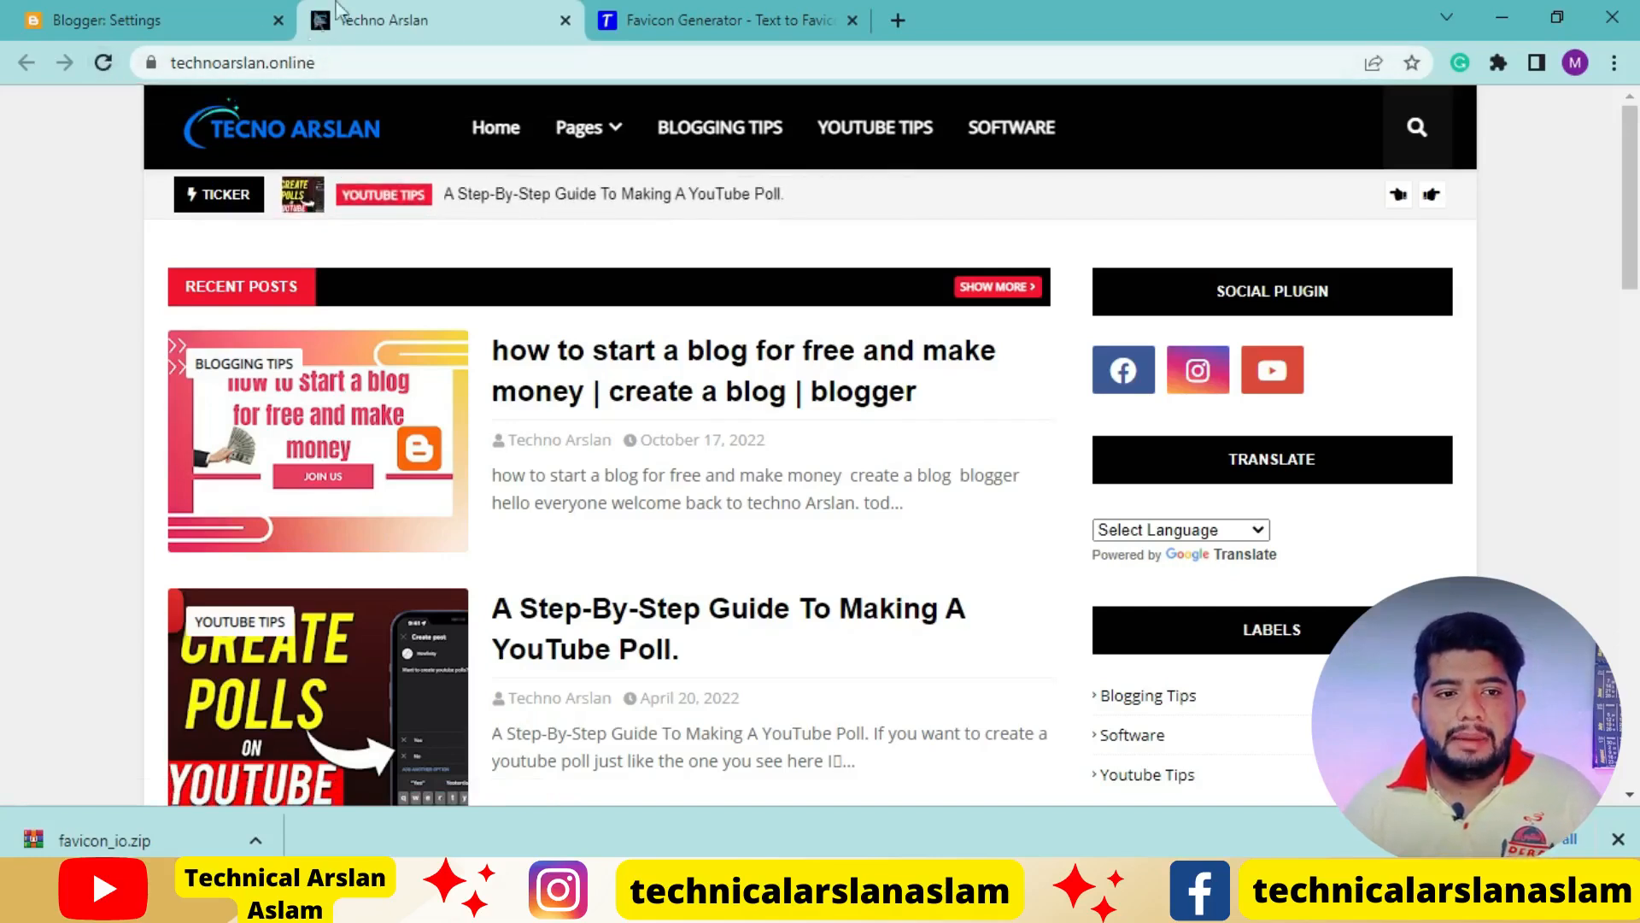
left_click(103, 62)
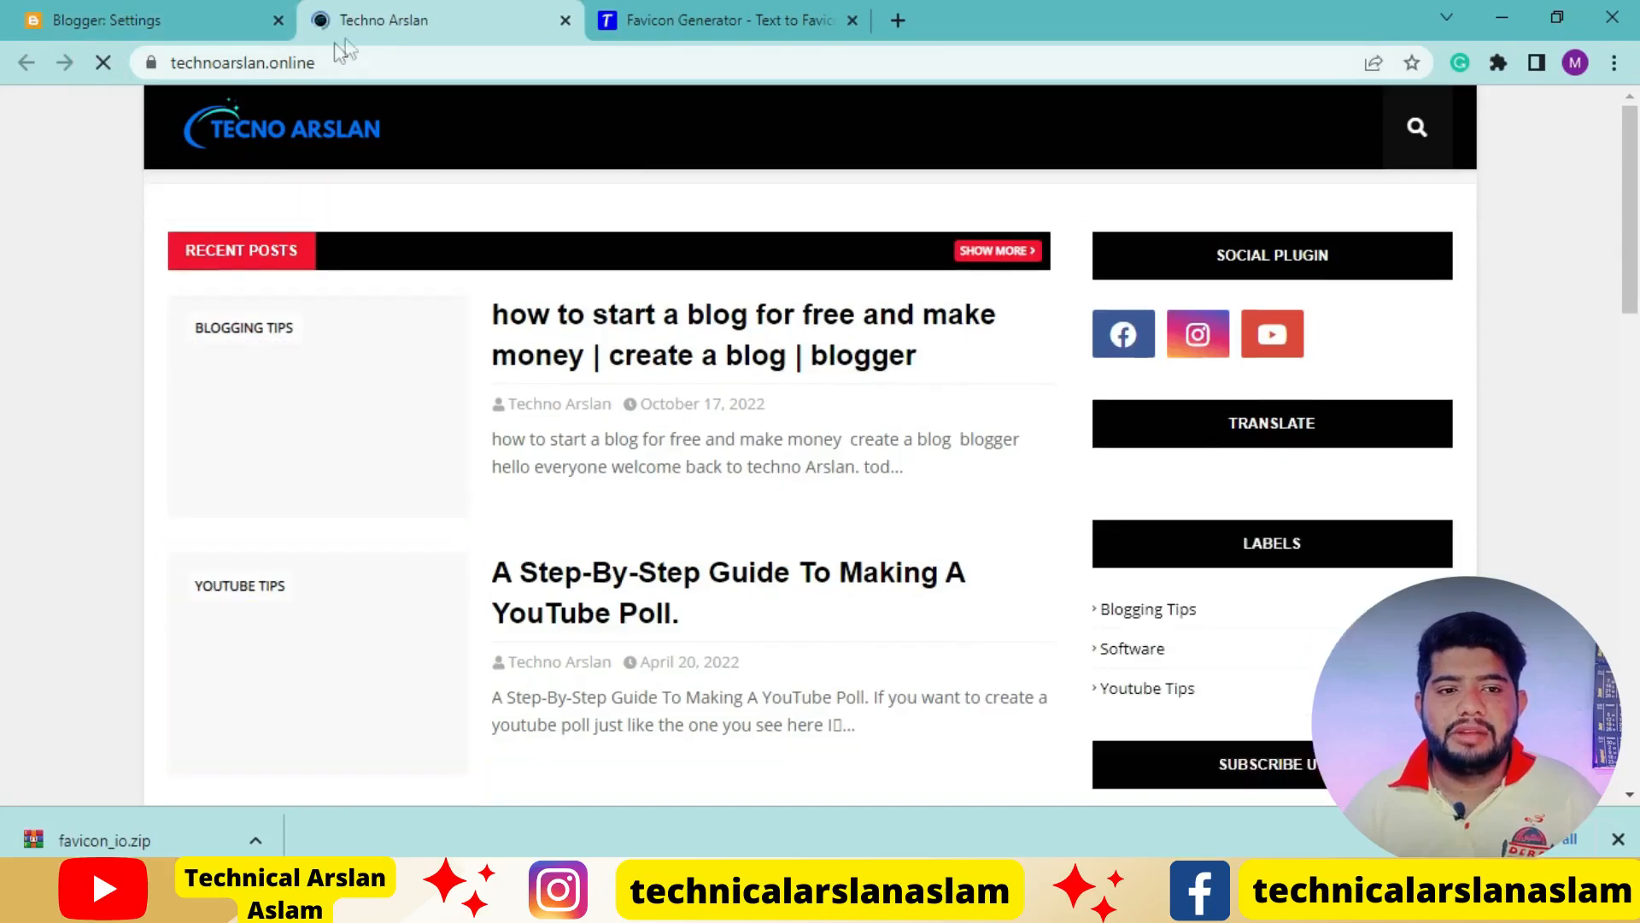